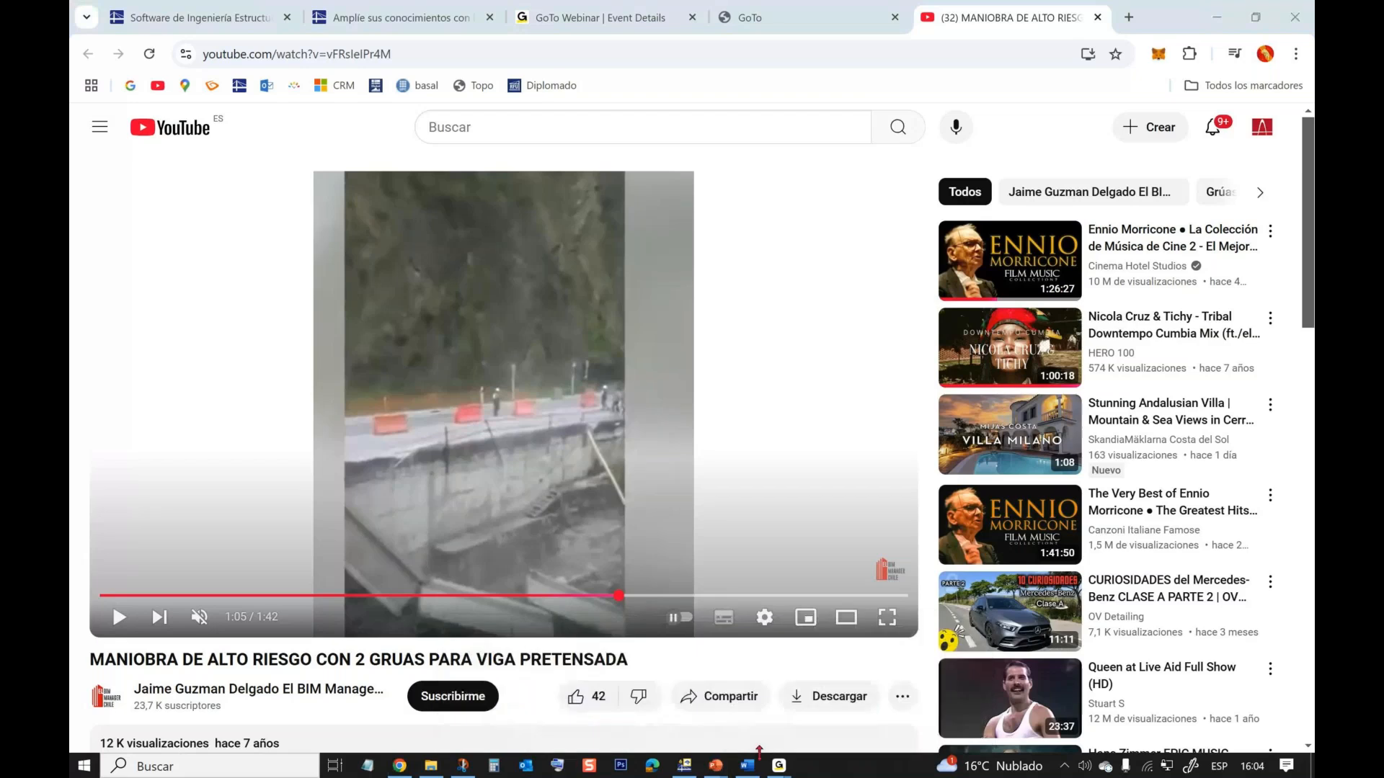
- Switch to RFEM and reduce the height of the results summary table to give the 3D model view more room
click(684, 765)
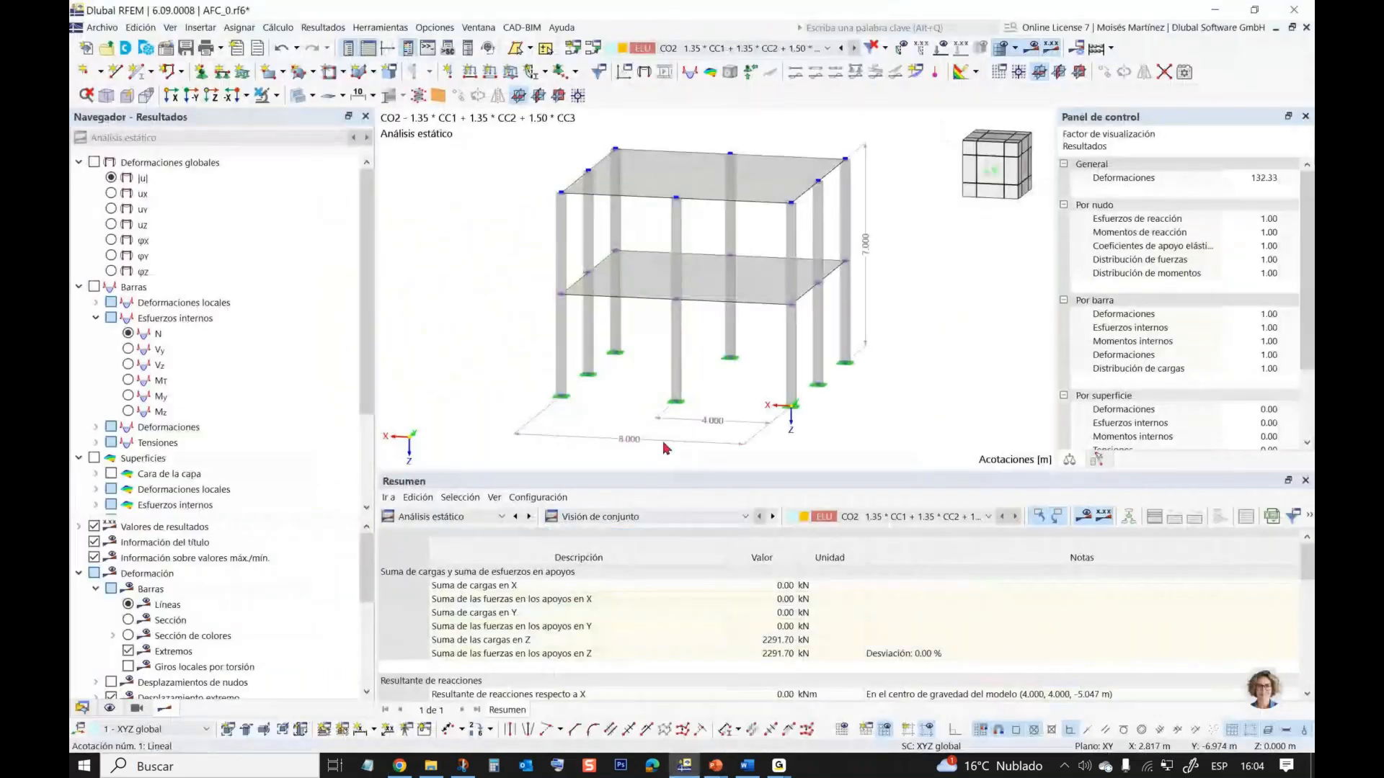
middle_drag(830, 361, 851, 362)
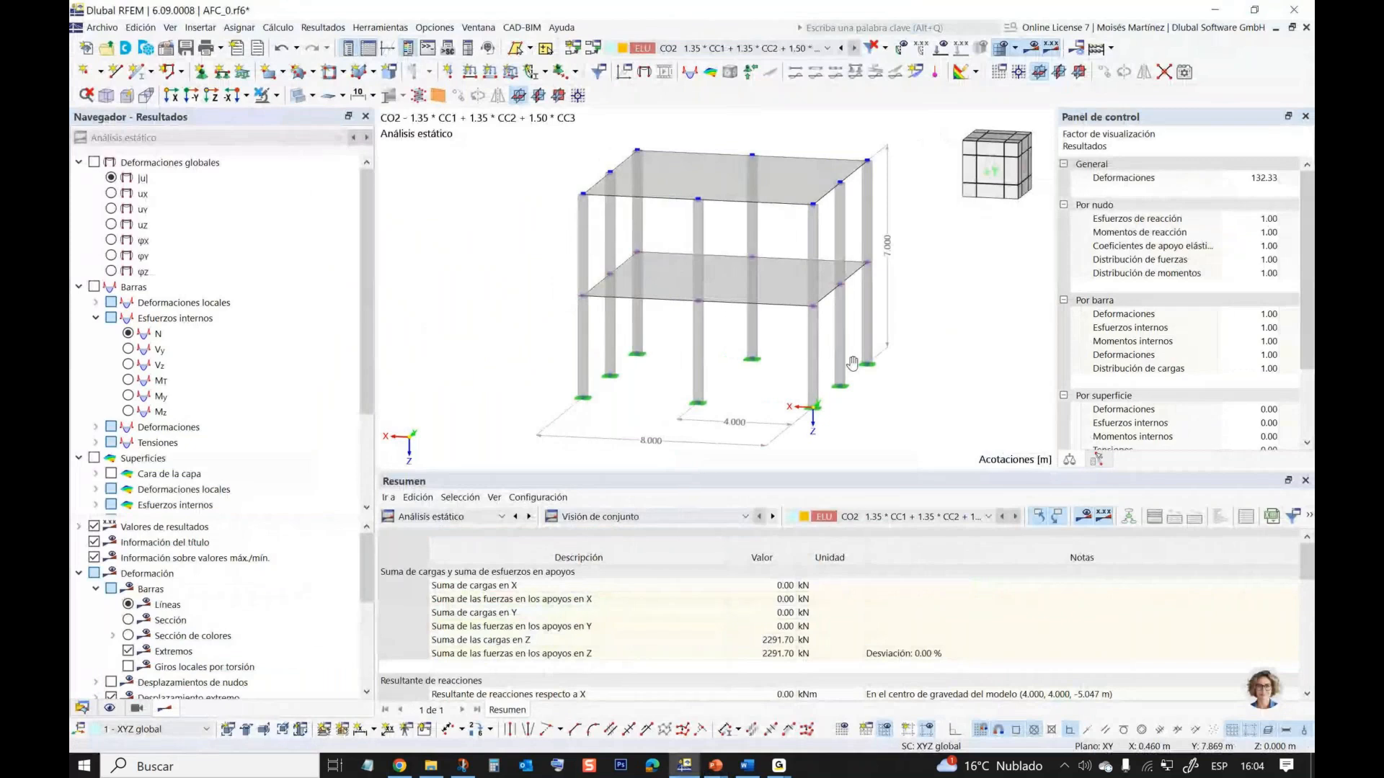
drag(689, 473, 690, 555)
middle_drag(926, 396, 884, 317)
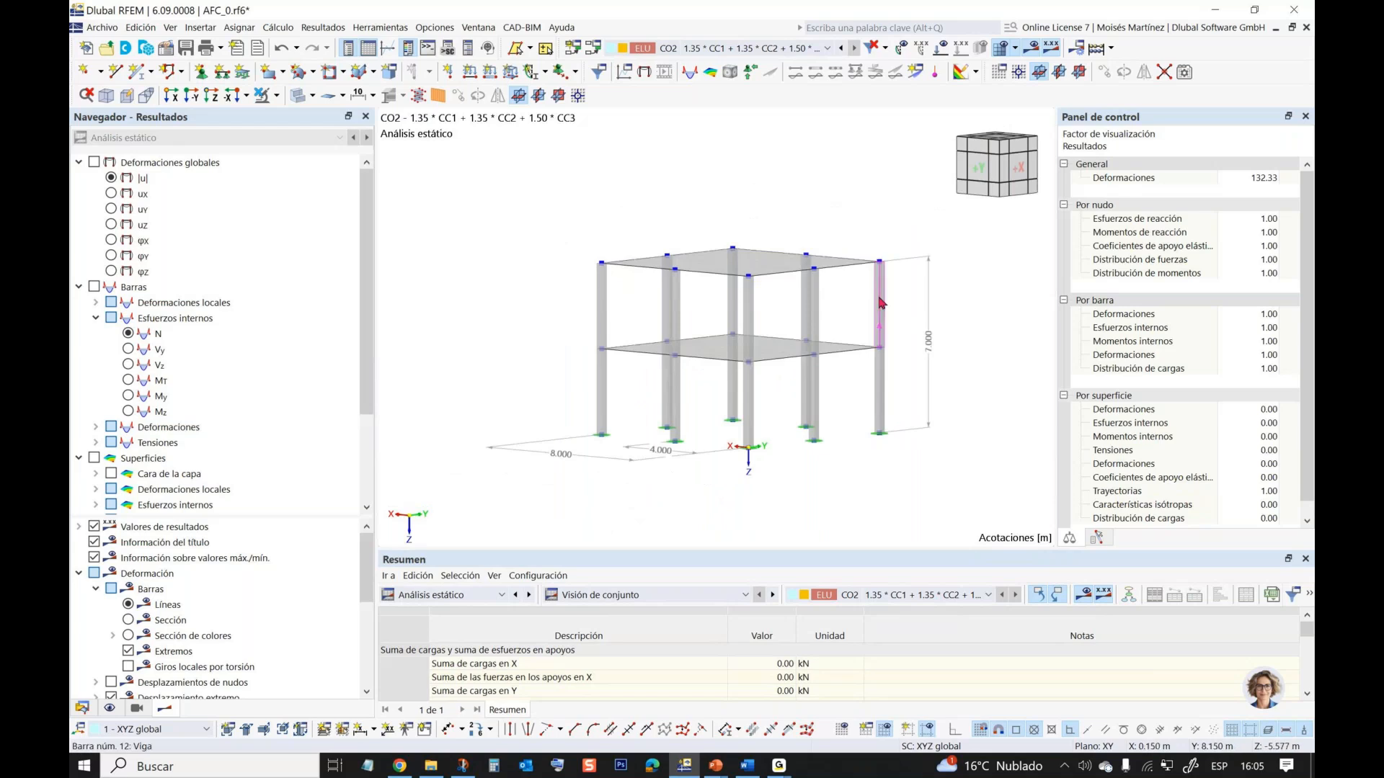
ctrl+middle_drag(882, 432, 770, 442)
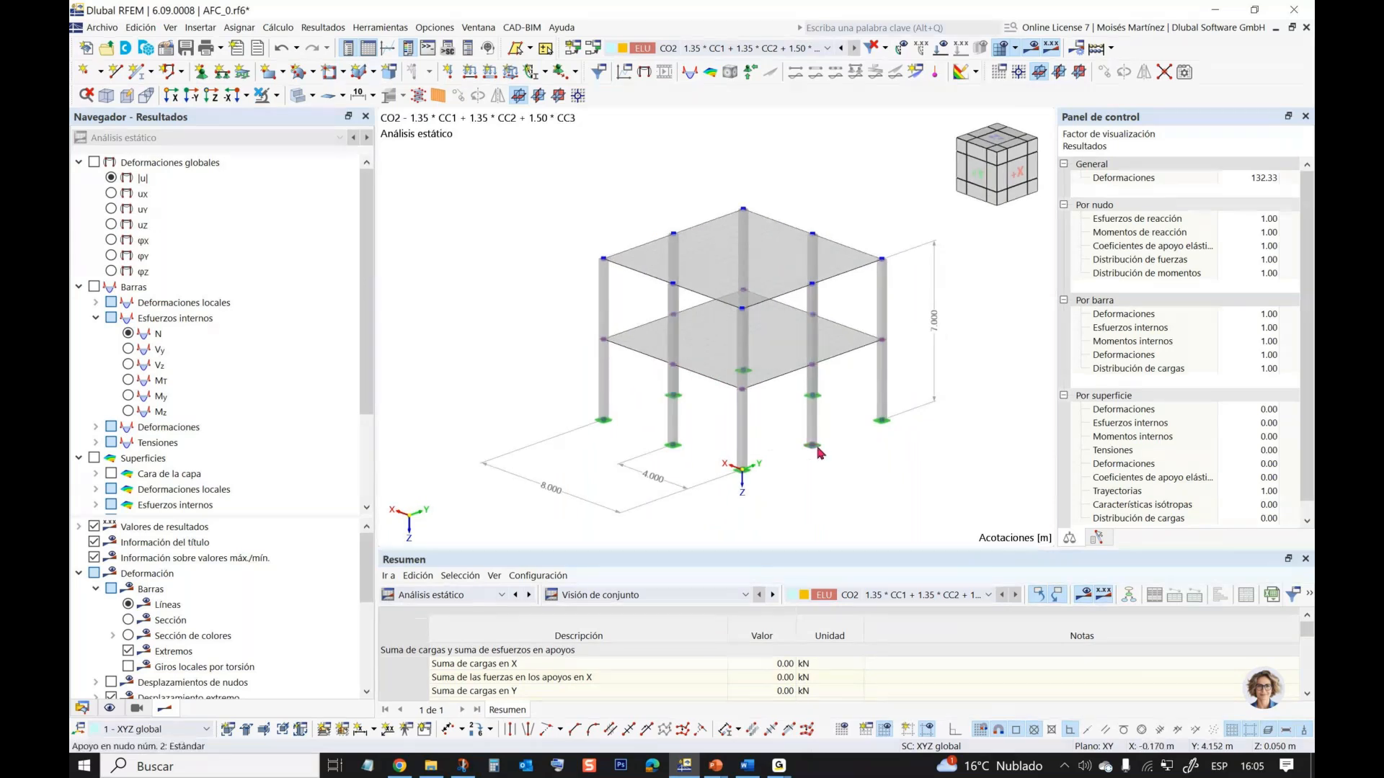
middle_drag(819, 452, 707, 369)
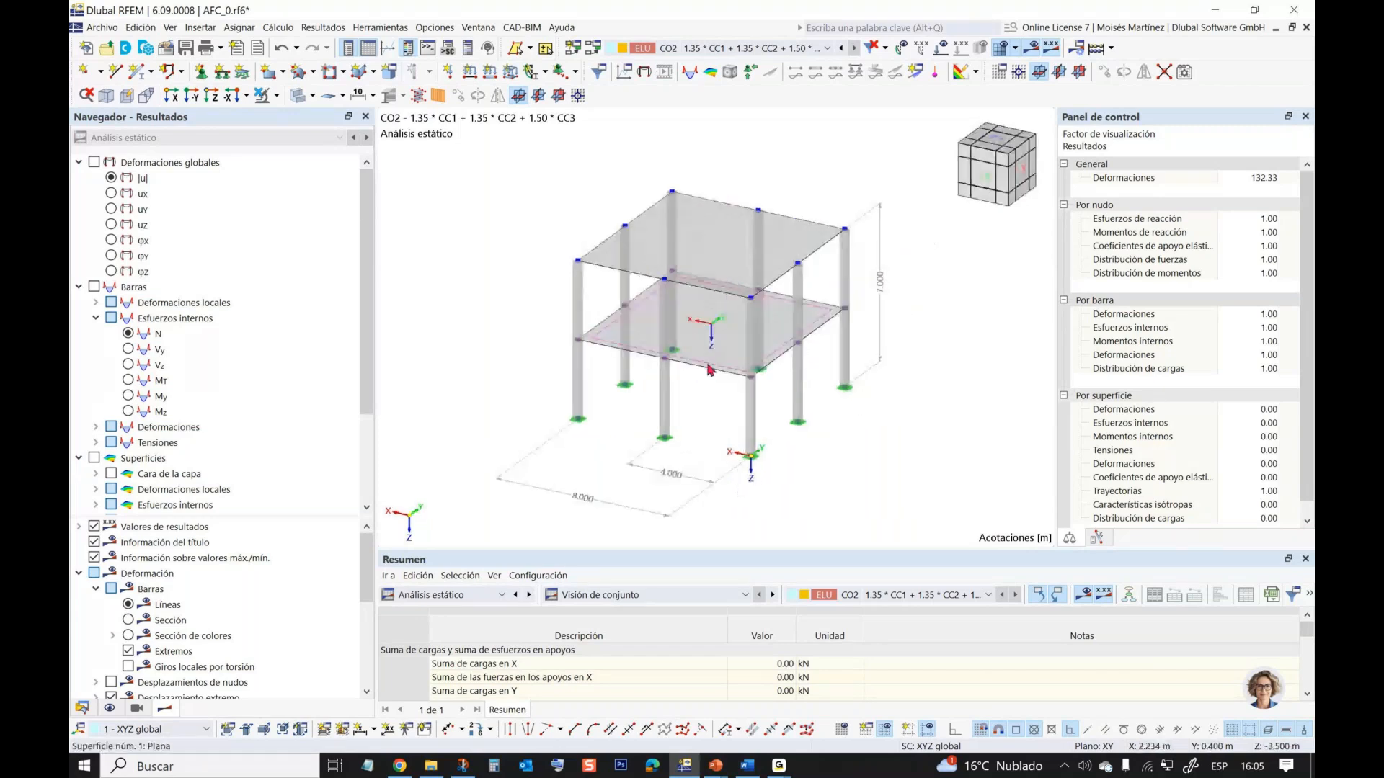
- Hide all dimension annotations around the two-storey frame model
click(106, 95)
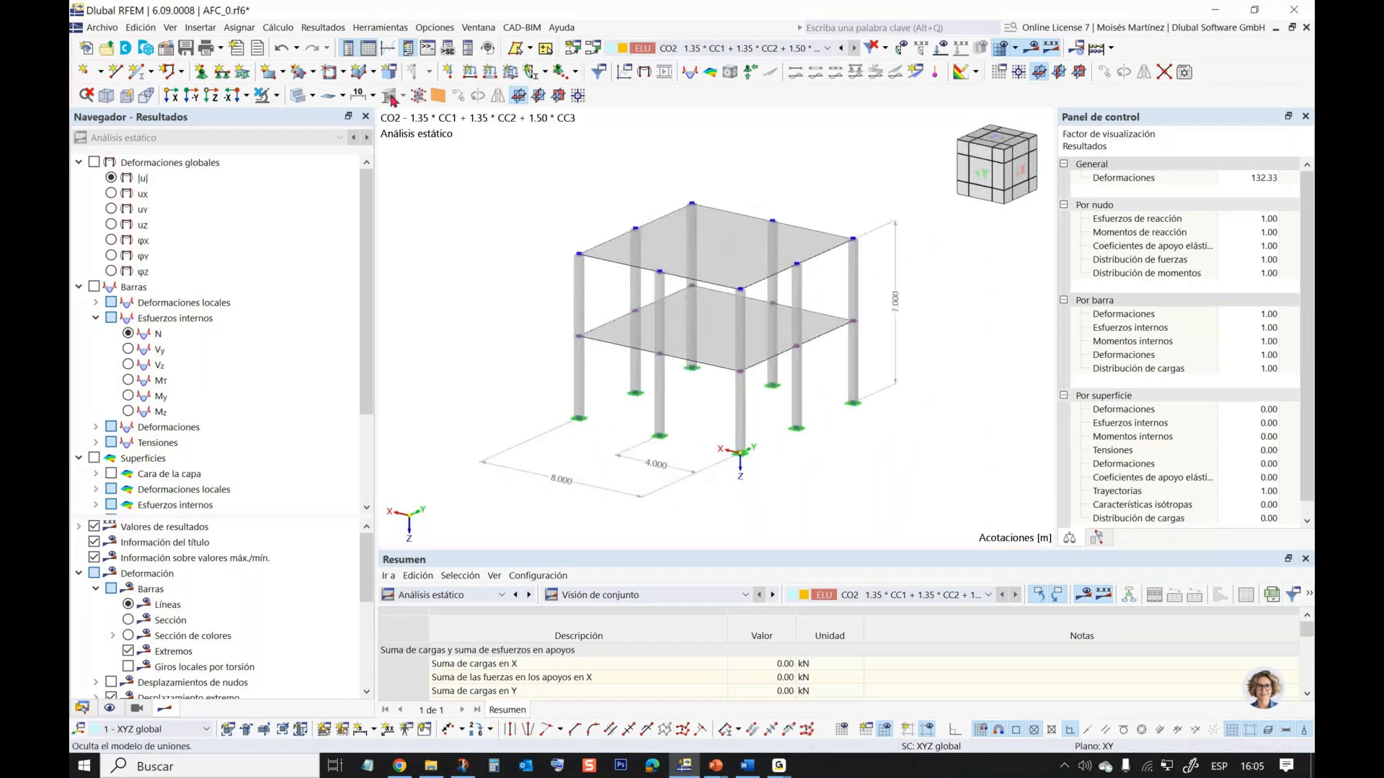
click(372, 95)
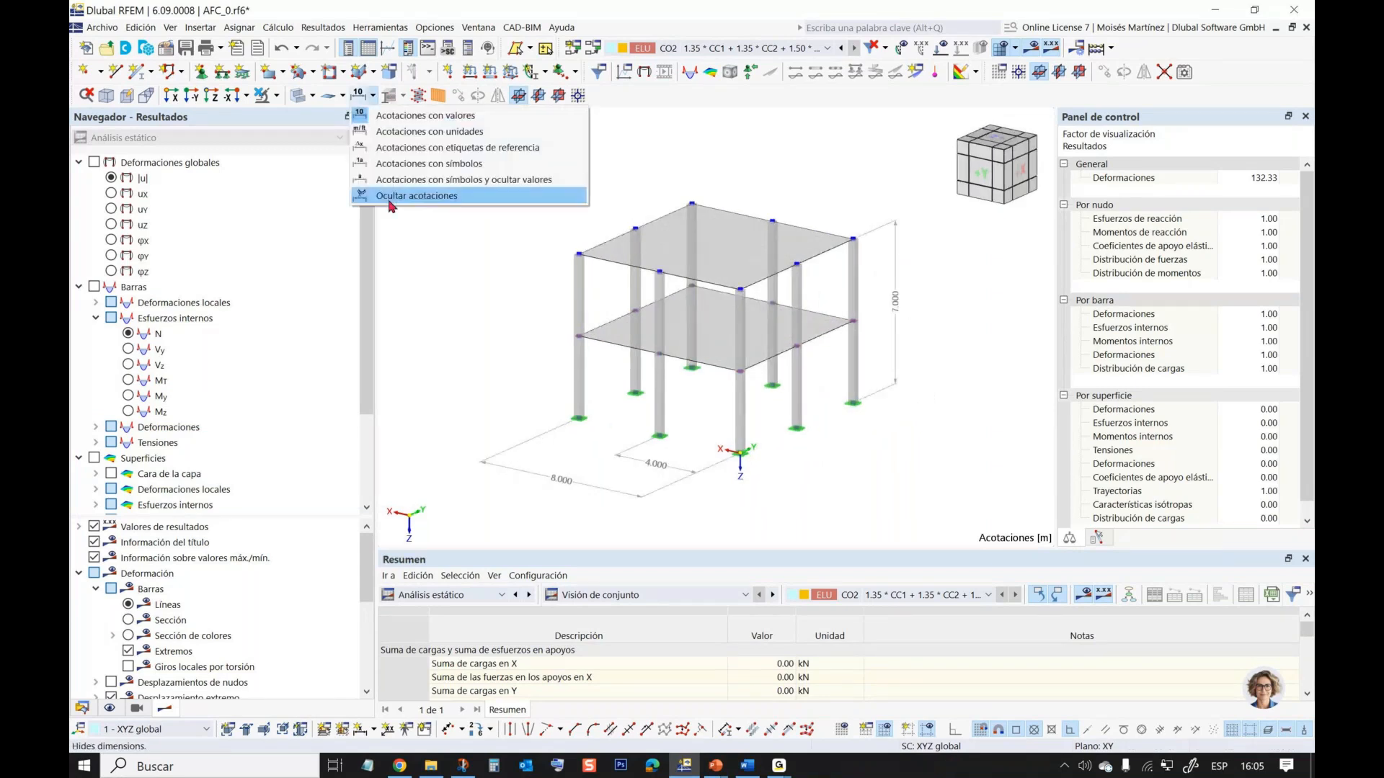
click(389, 199)
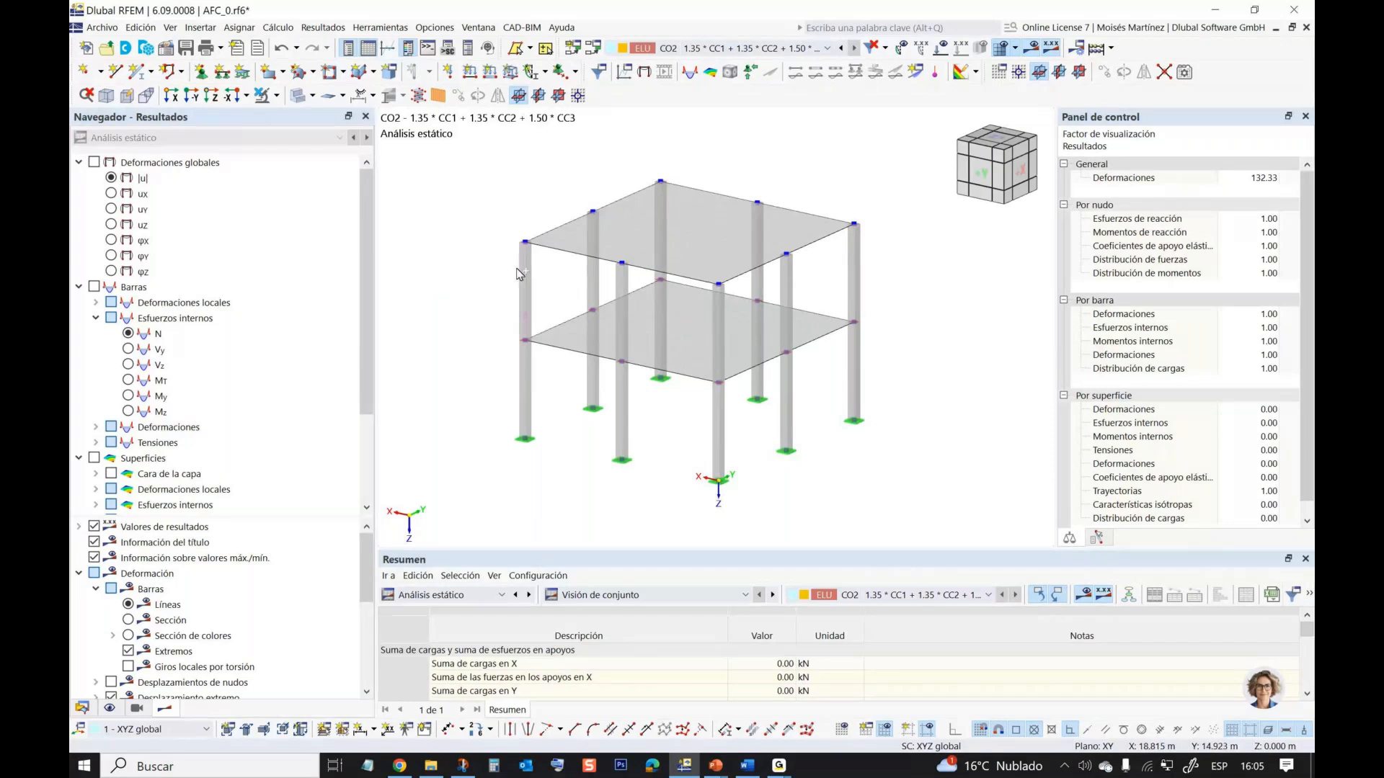
ctrl+middle_drag(520, 274, 507, 274)
click(110, 708)
middle_drag(490, 330, 514, 329)
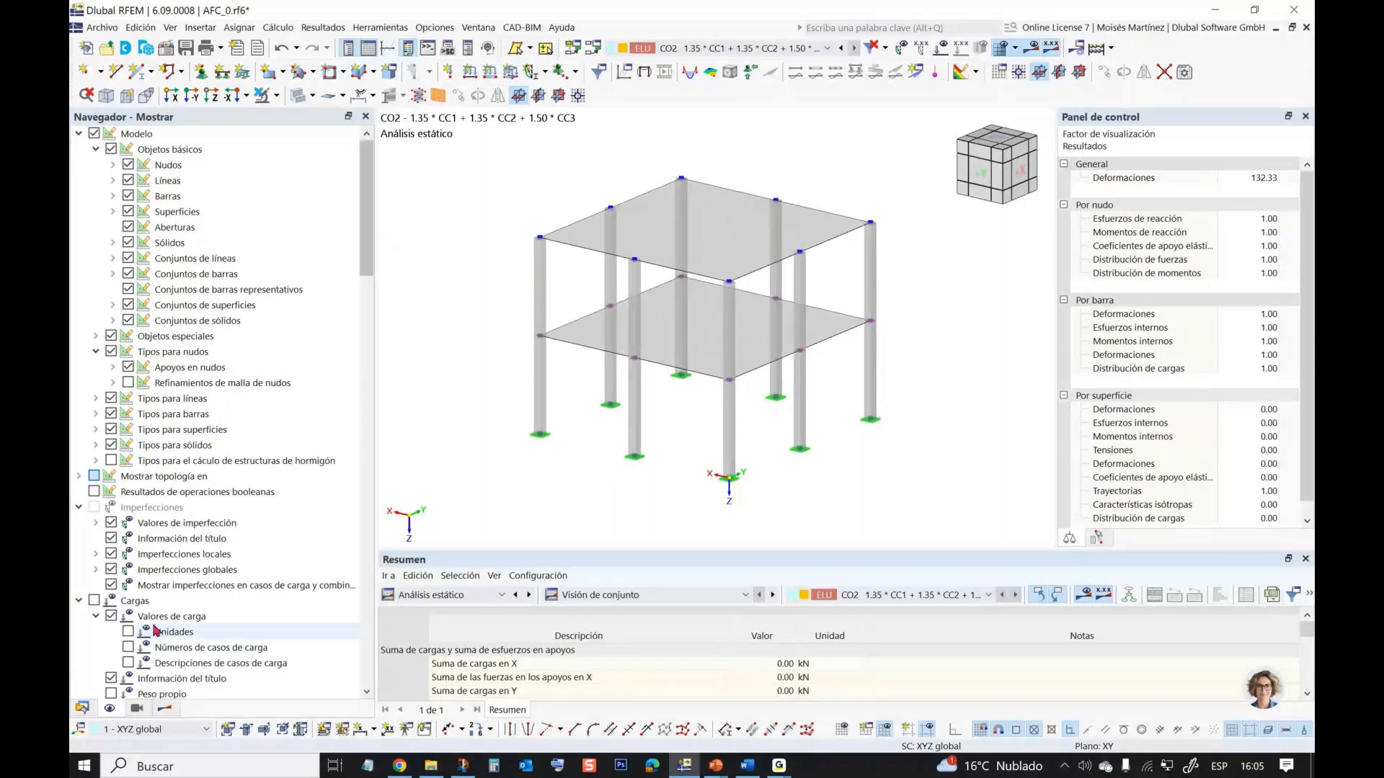
scroll(153, 631, down, 2)
scroll(156, 469, up, 3)
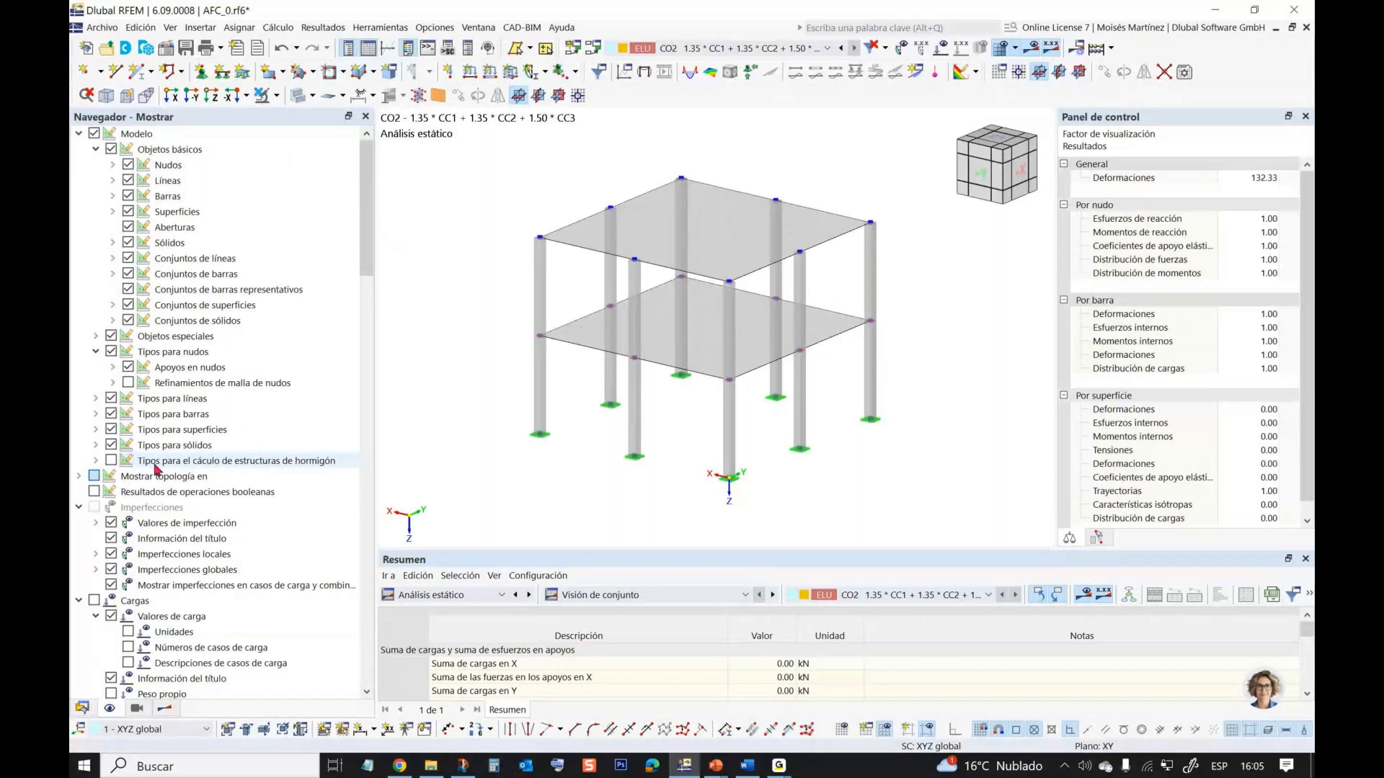
scroll(196, 225, down, 6)
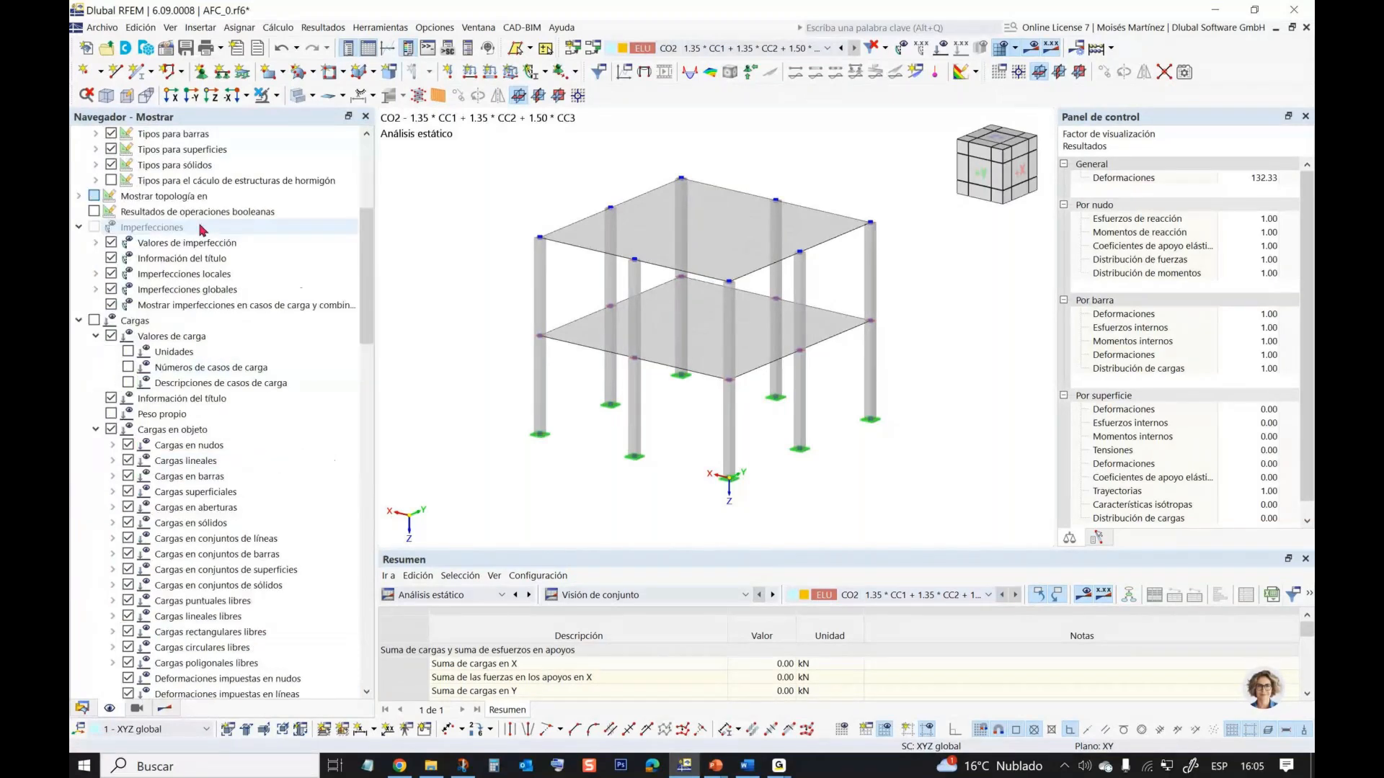
scroll(202, 229, up, 6)
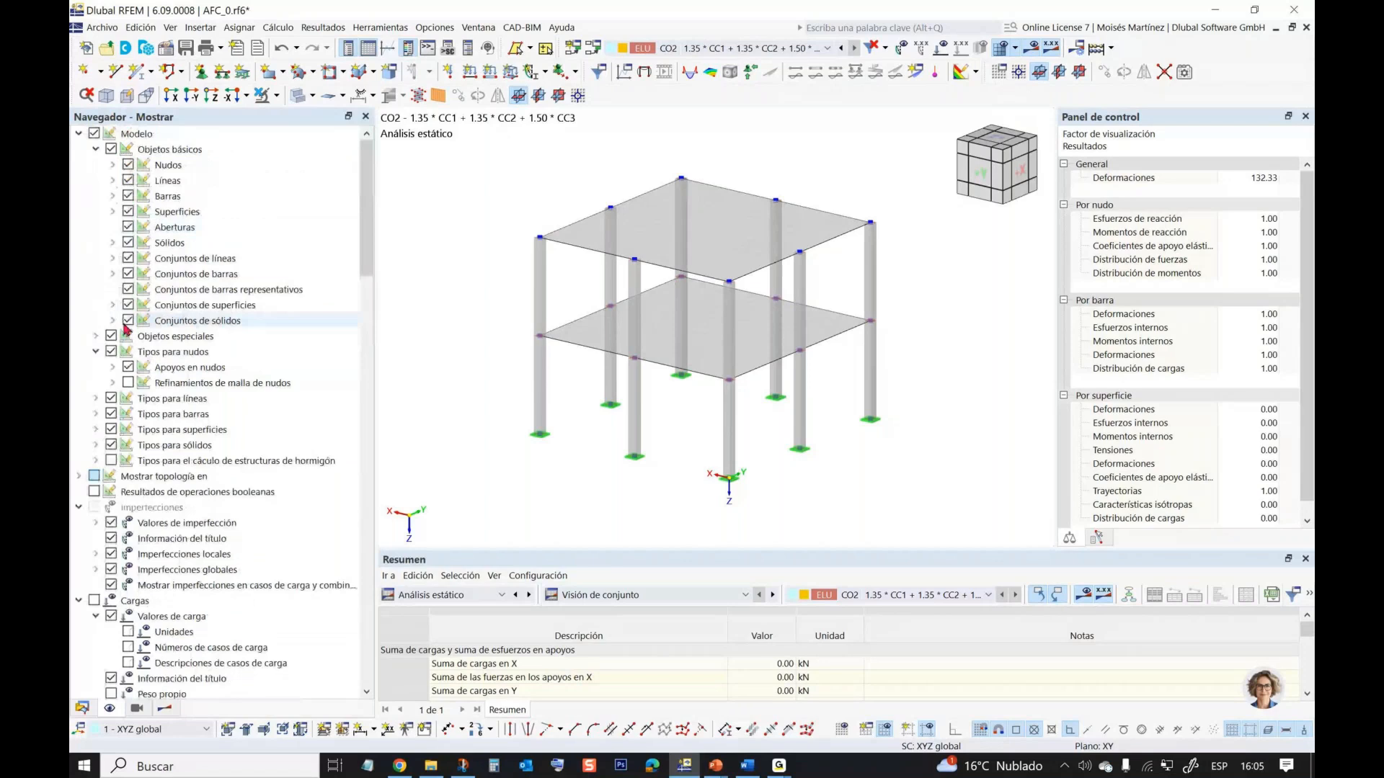
- Activate the construction stages analysis add-on, Análisis de fases de construcción (CSA), in the base data of model AFC_0
click(85, 706)
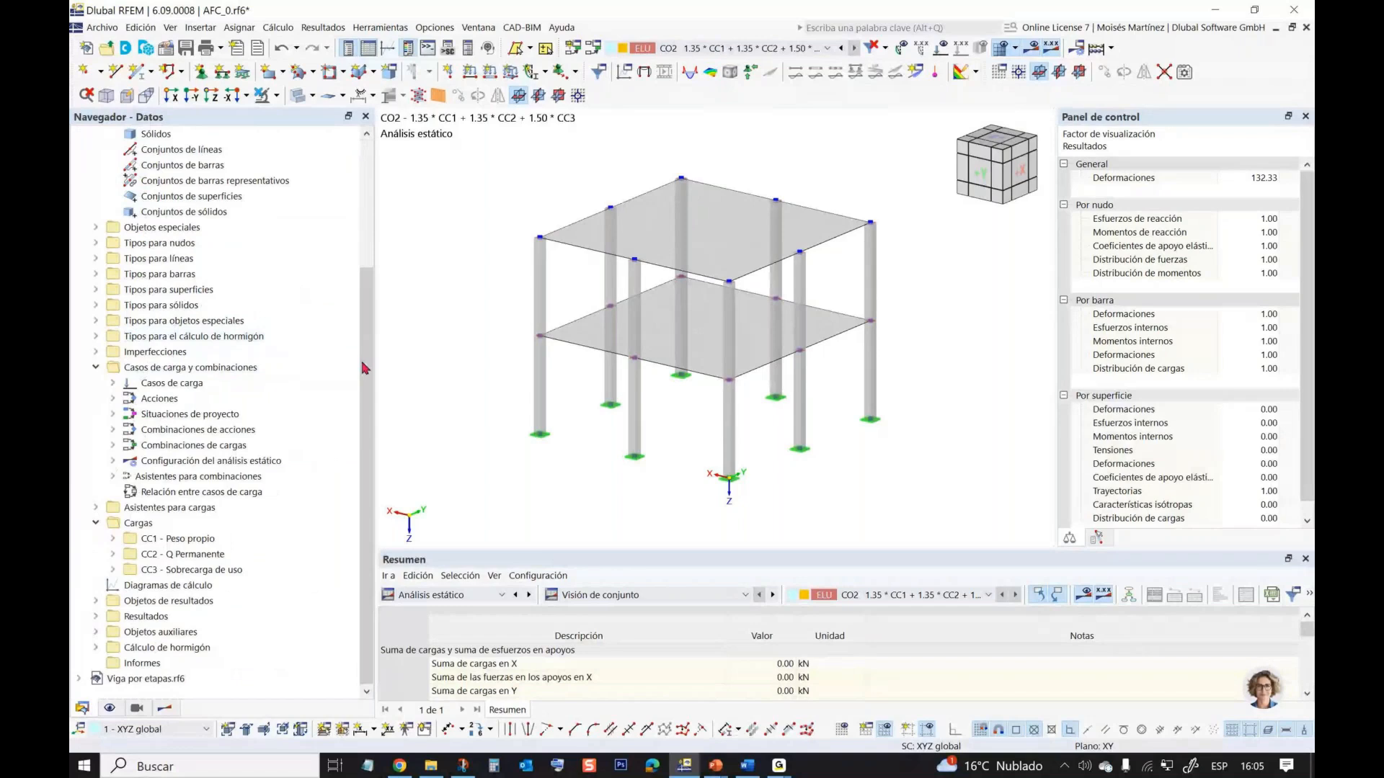
scroll(363, 346, up, 4)
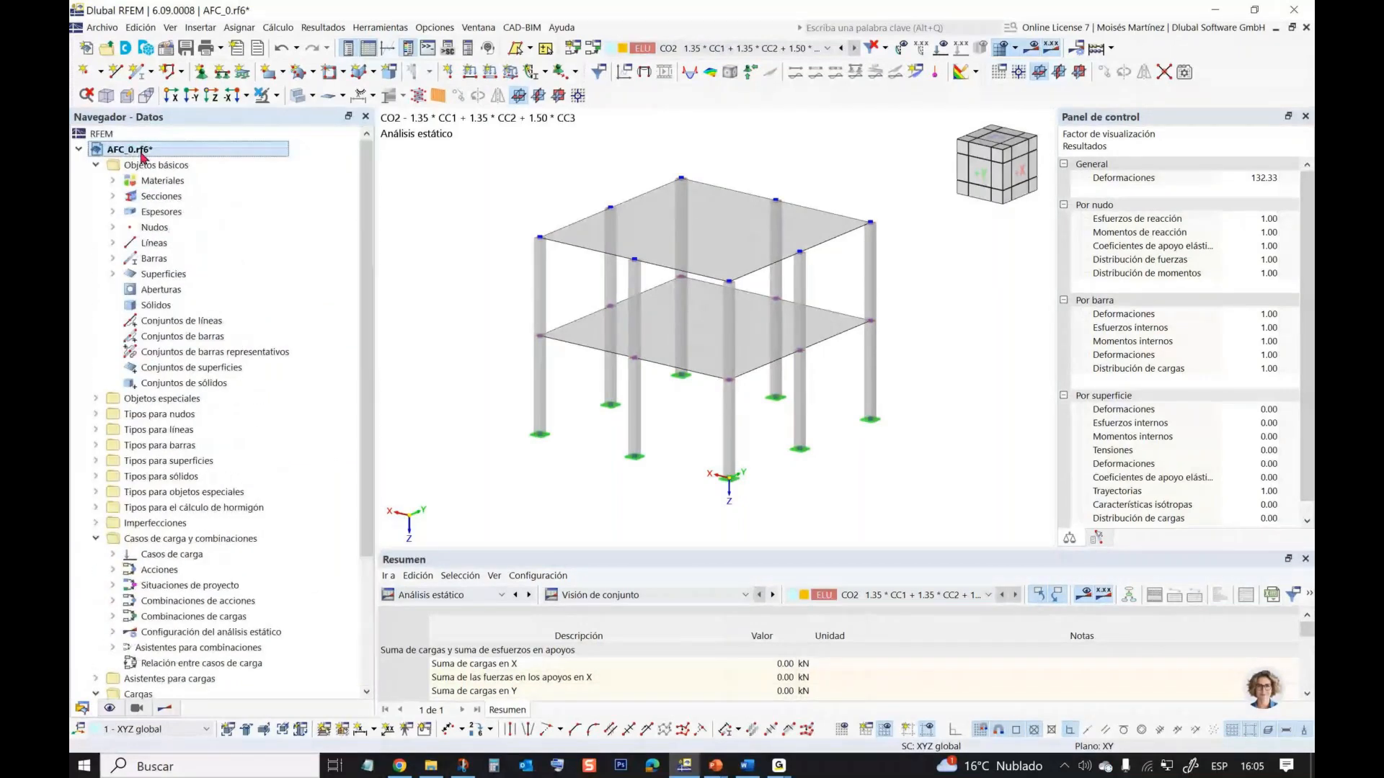
right_click(144, 152)
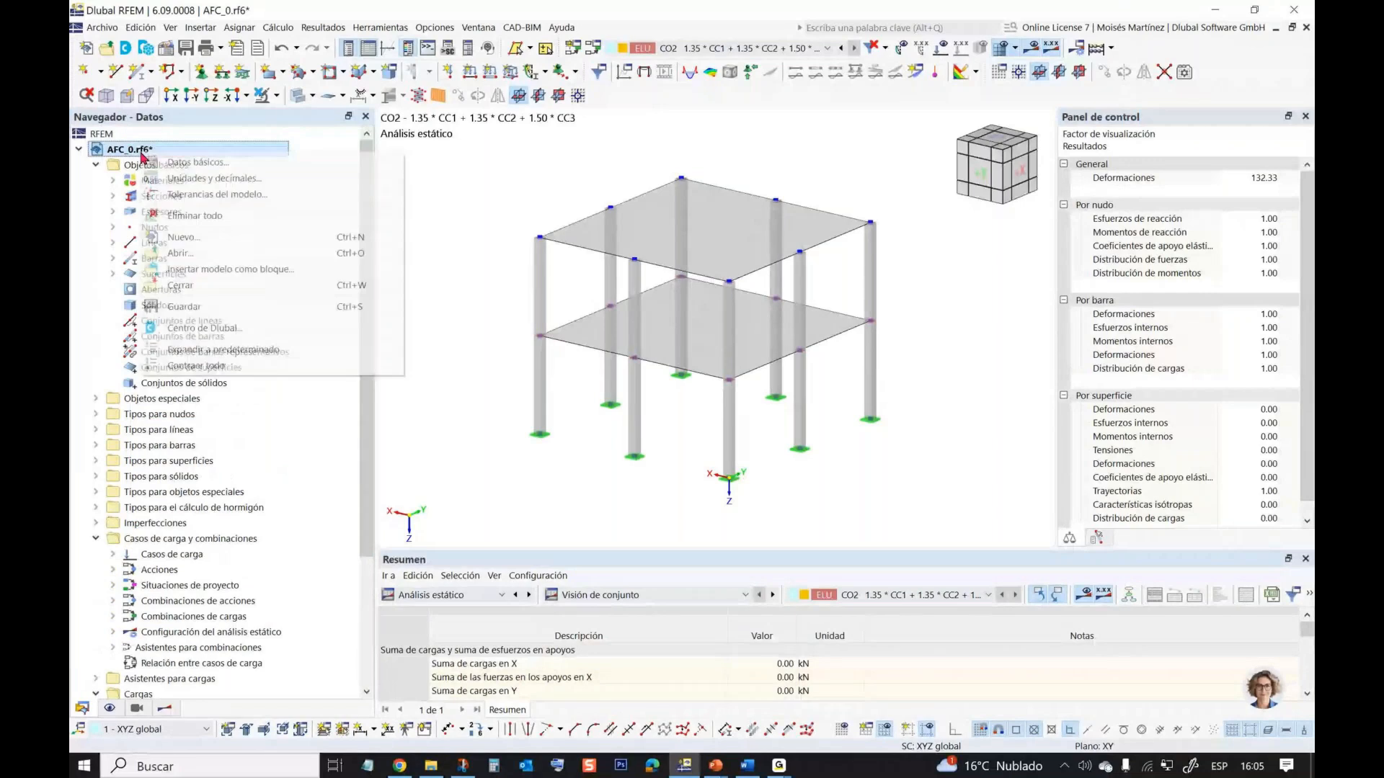
click(189, 164)
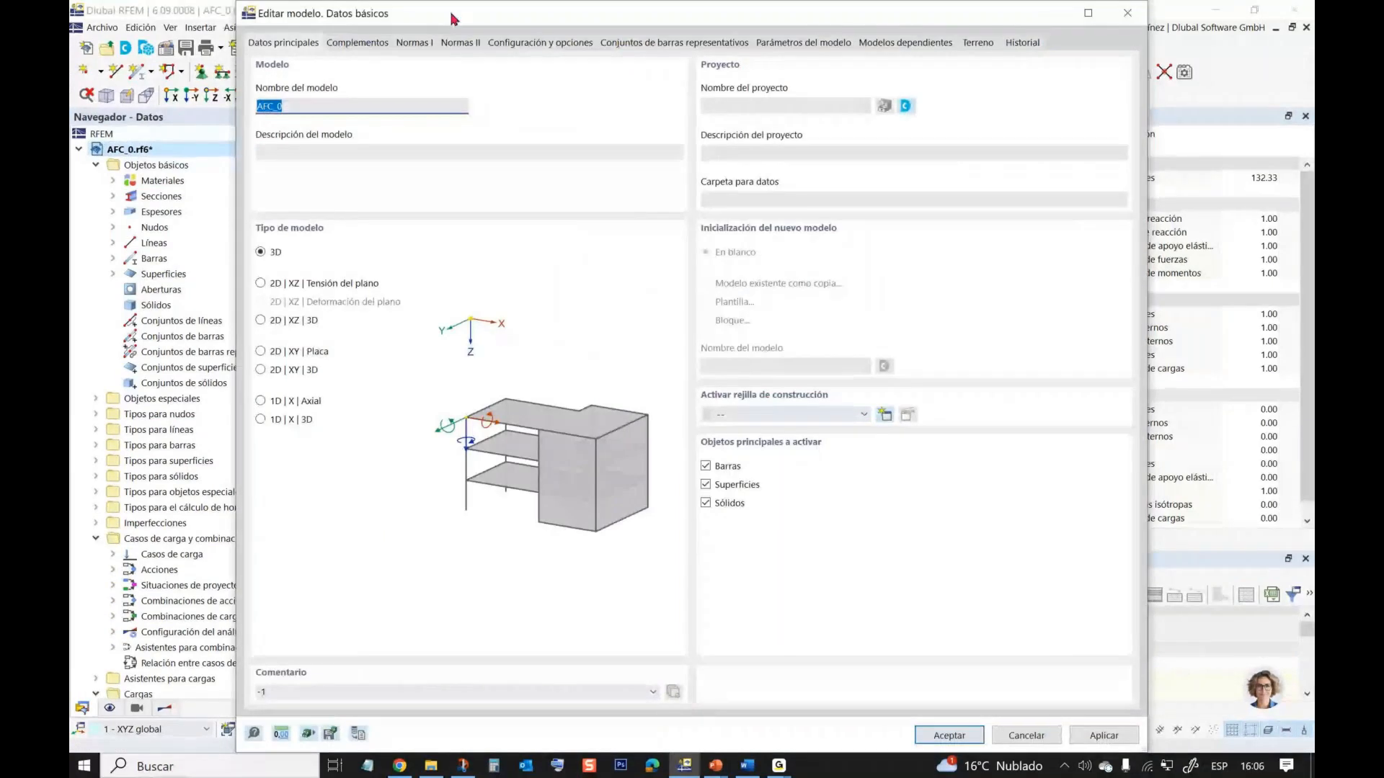
drag(452, 18, 451, 26)
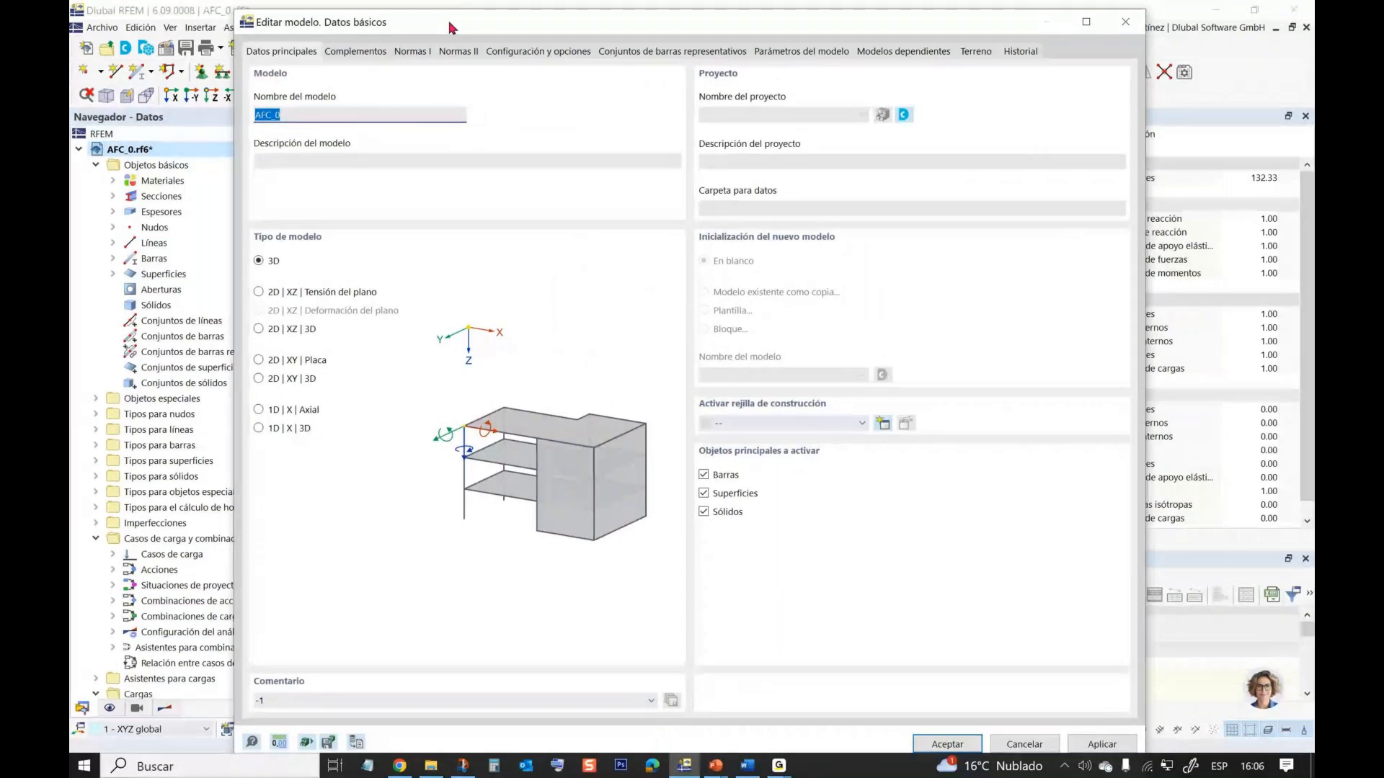
click(362, 52)
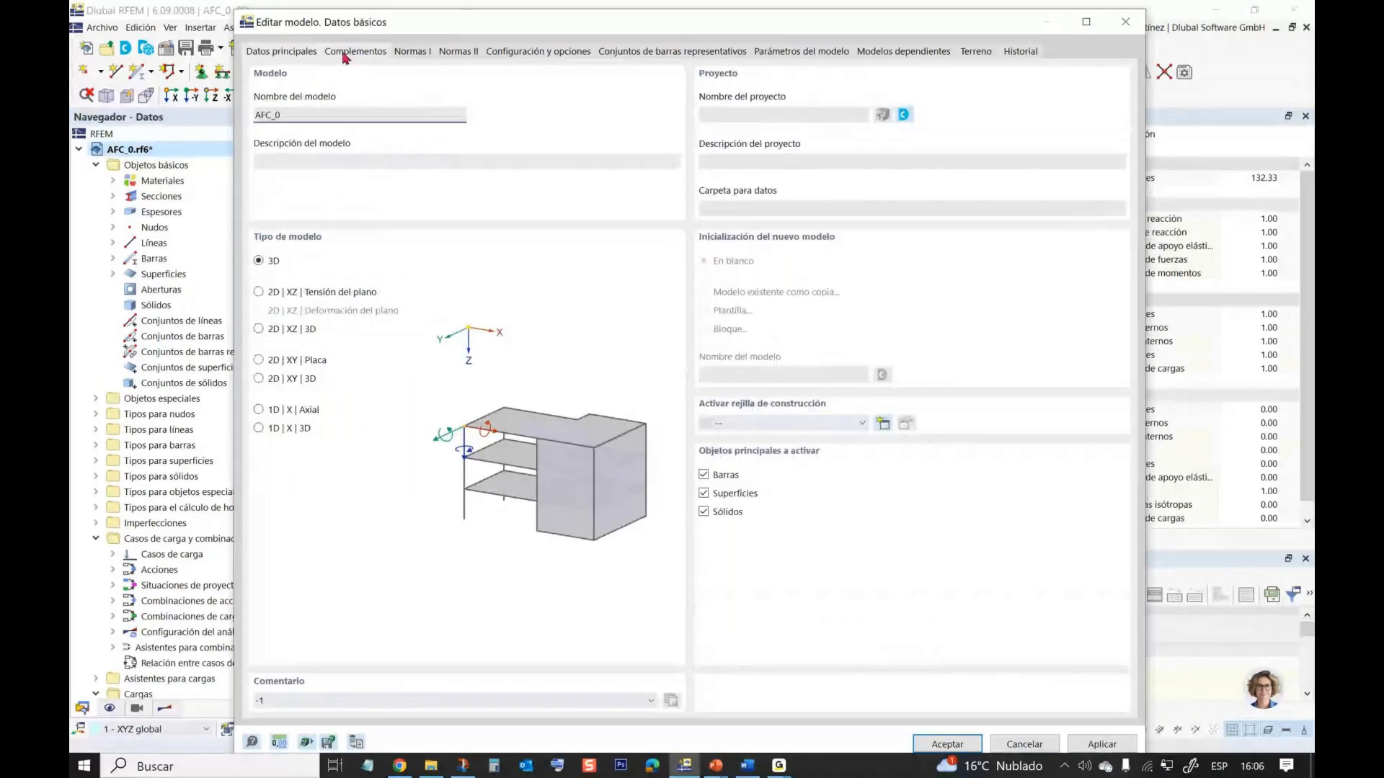
click(348, 55)
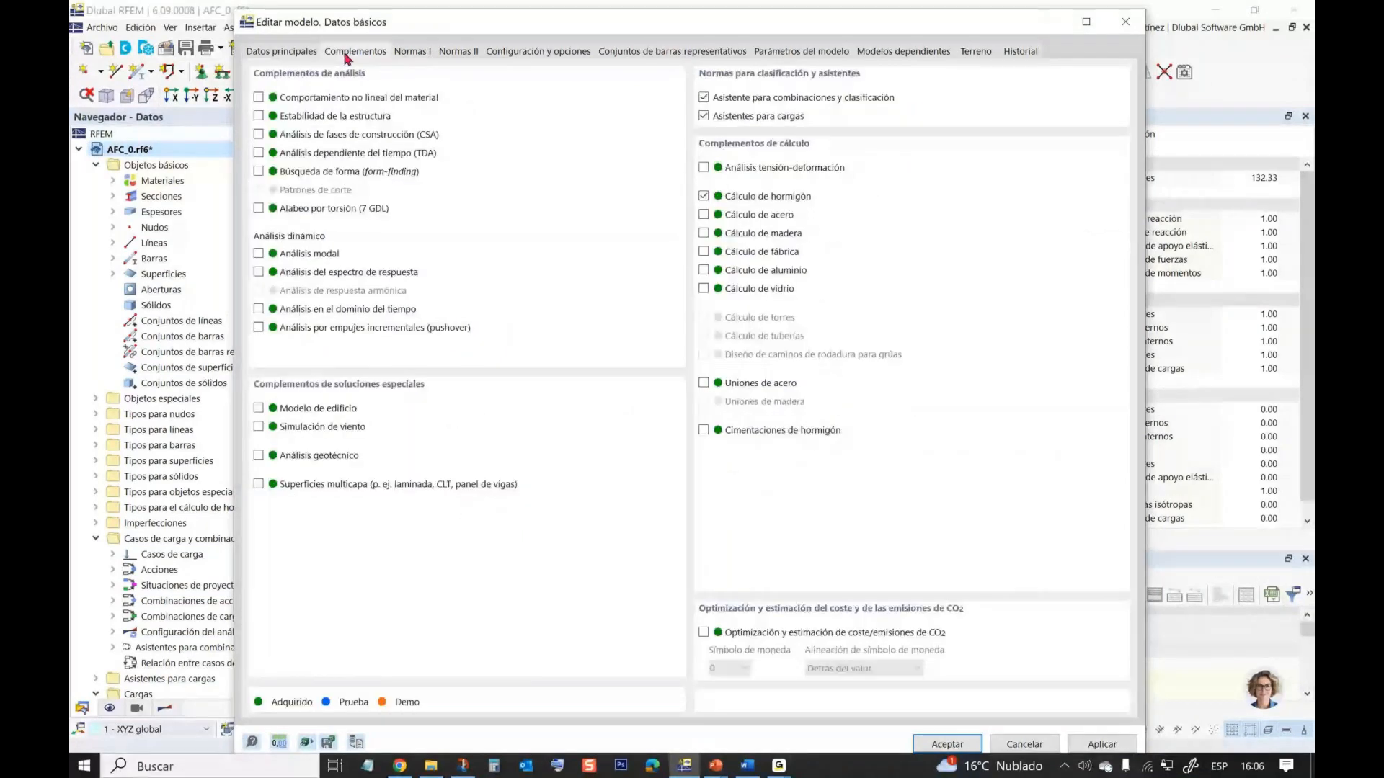
click(259, 135)
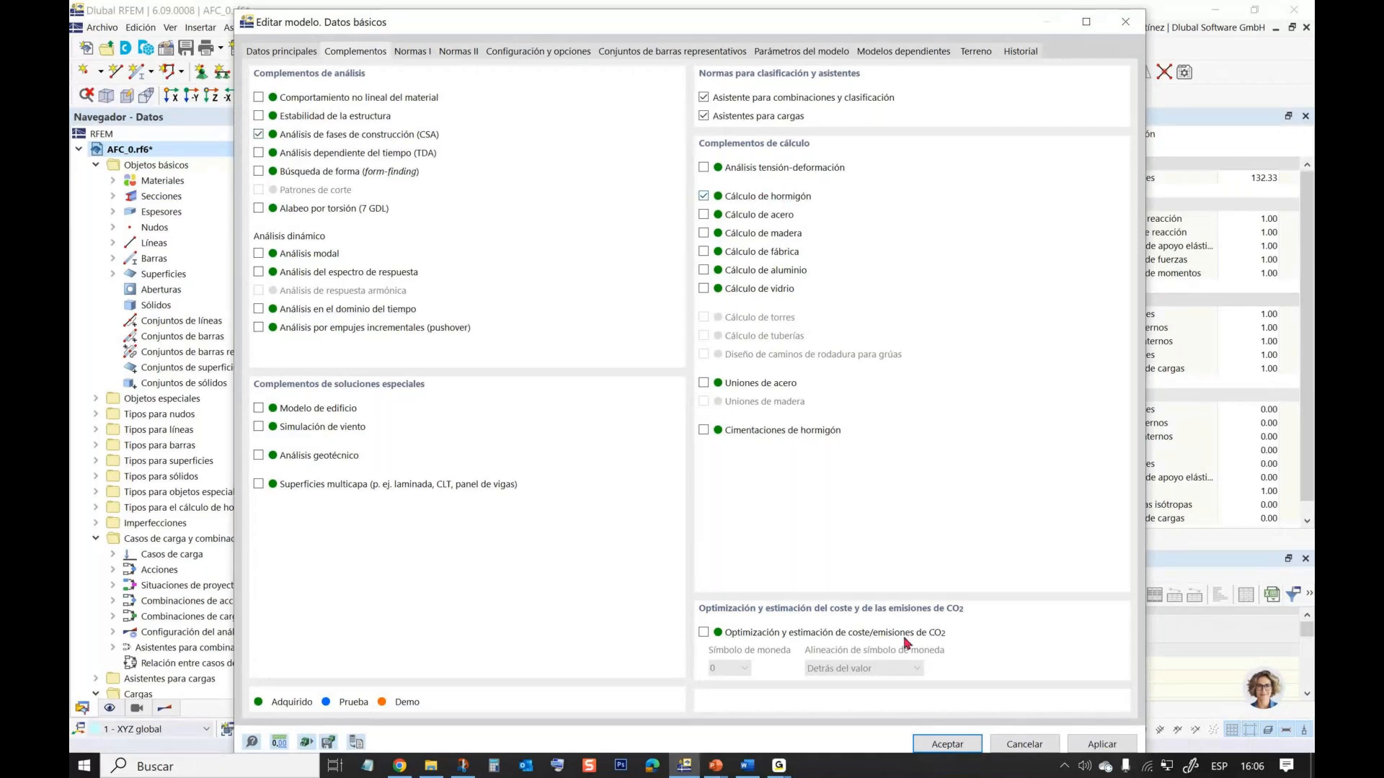
click(949, 744)
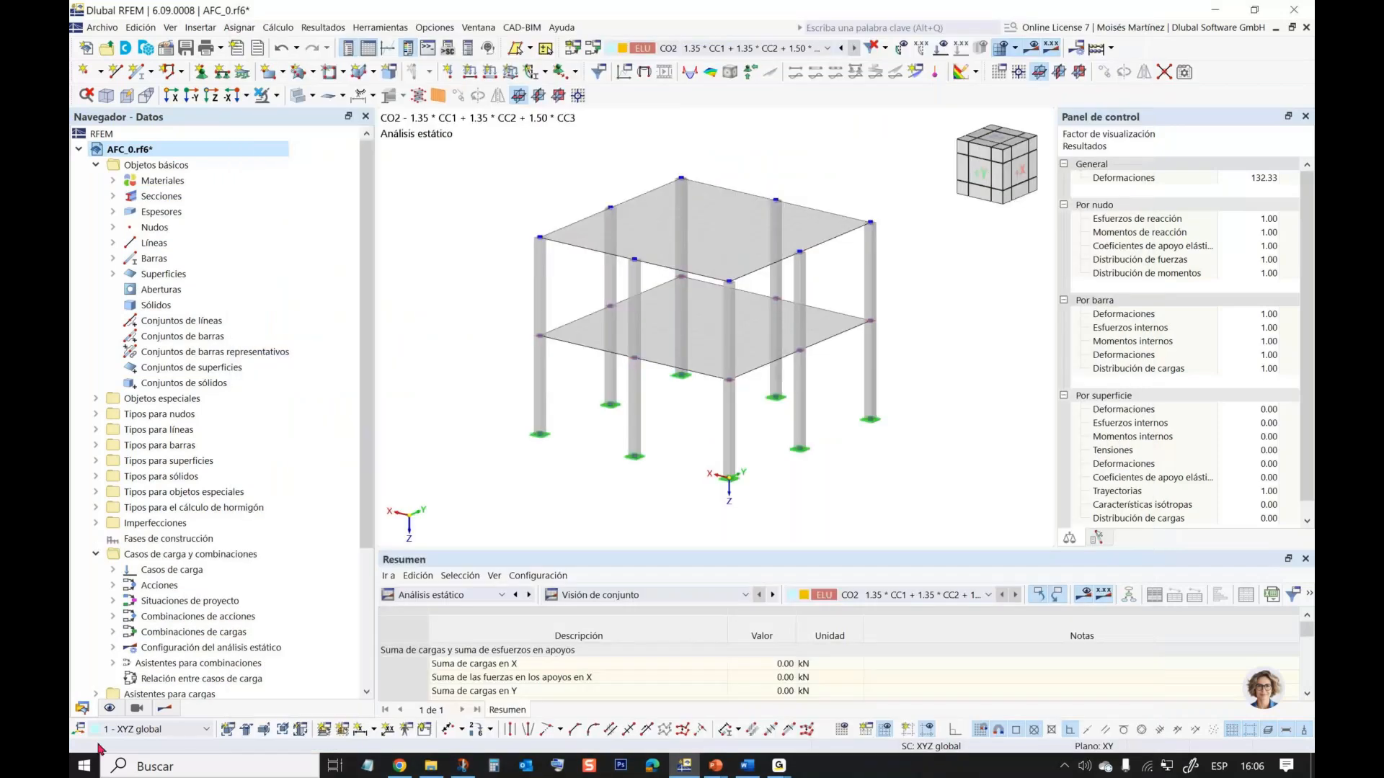
- Collapse all branches of the display settings tree in the navigator
click(109, 708)
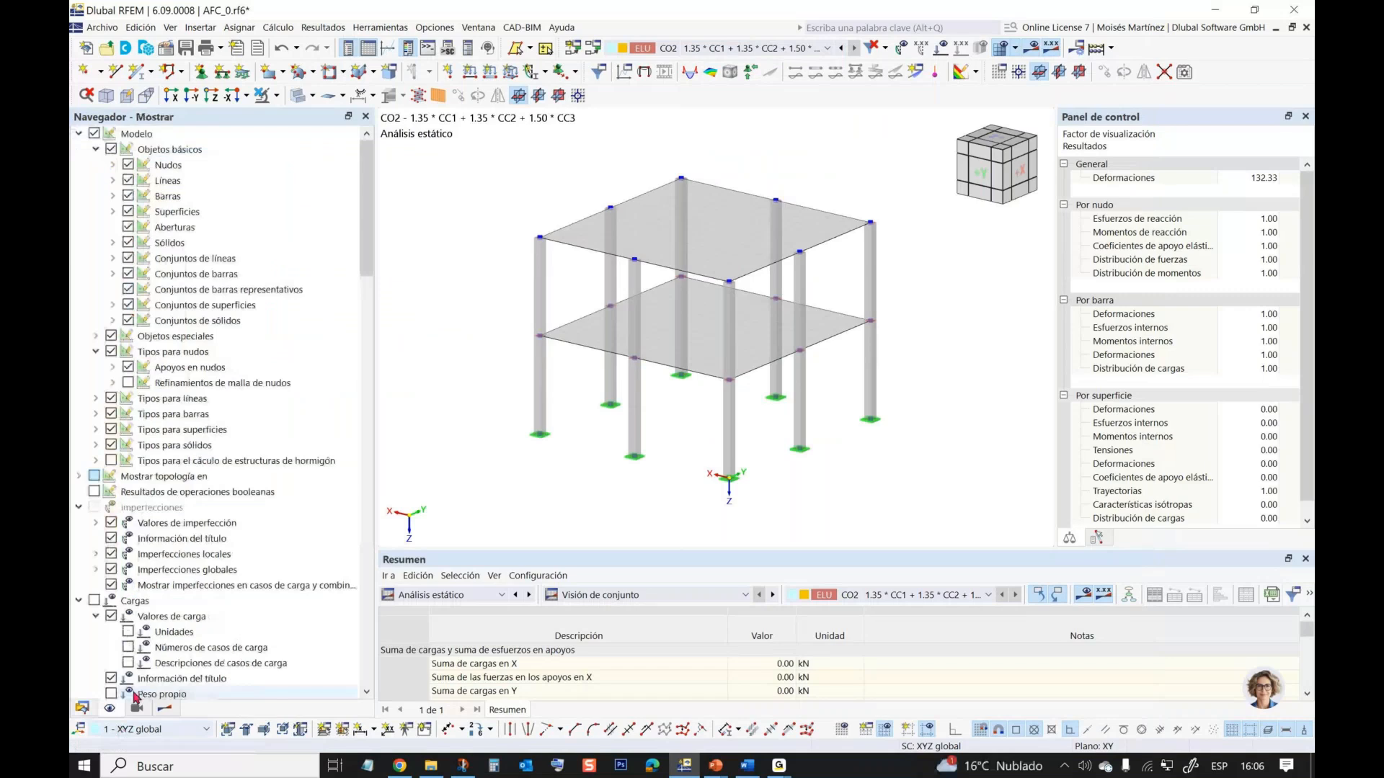
click(95, 352)
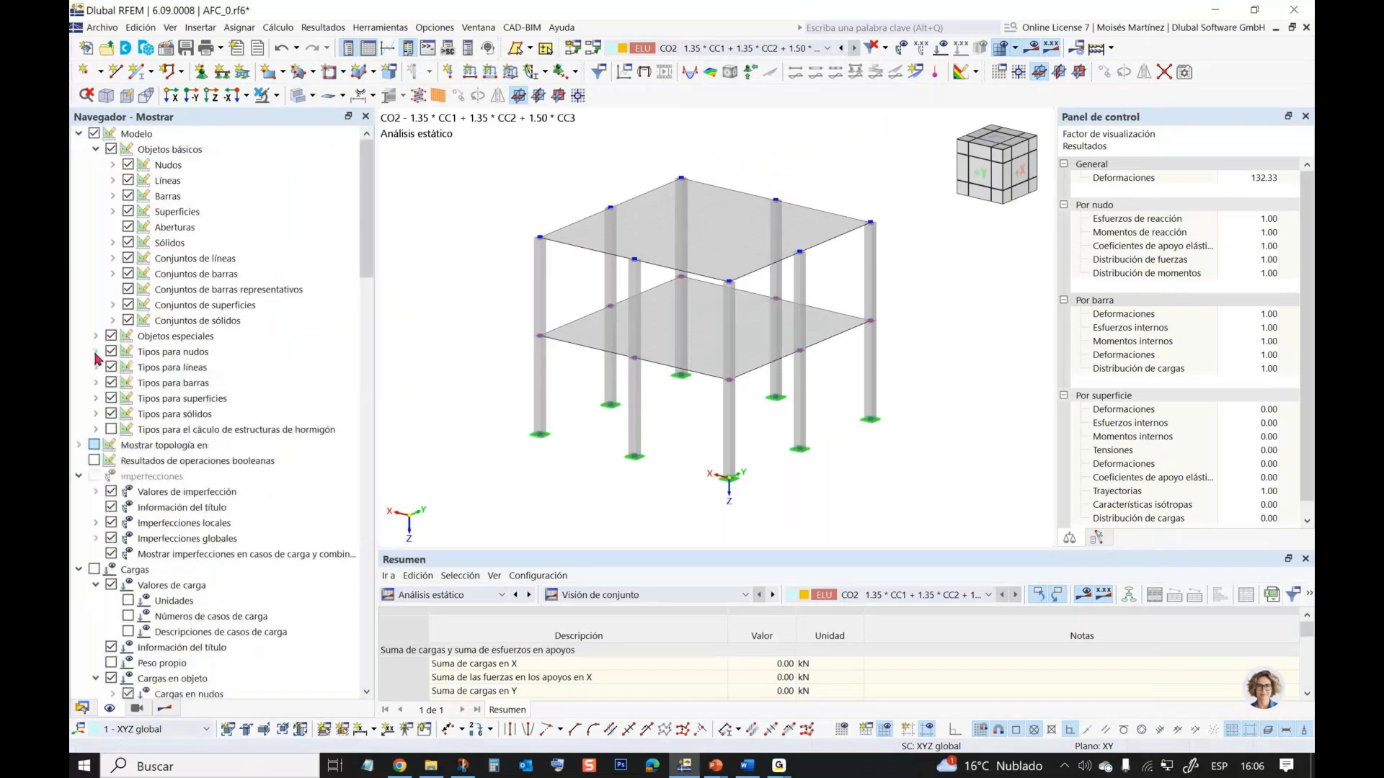
click(95, 150)
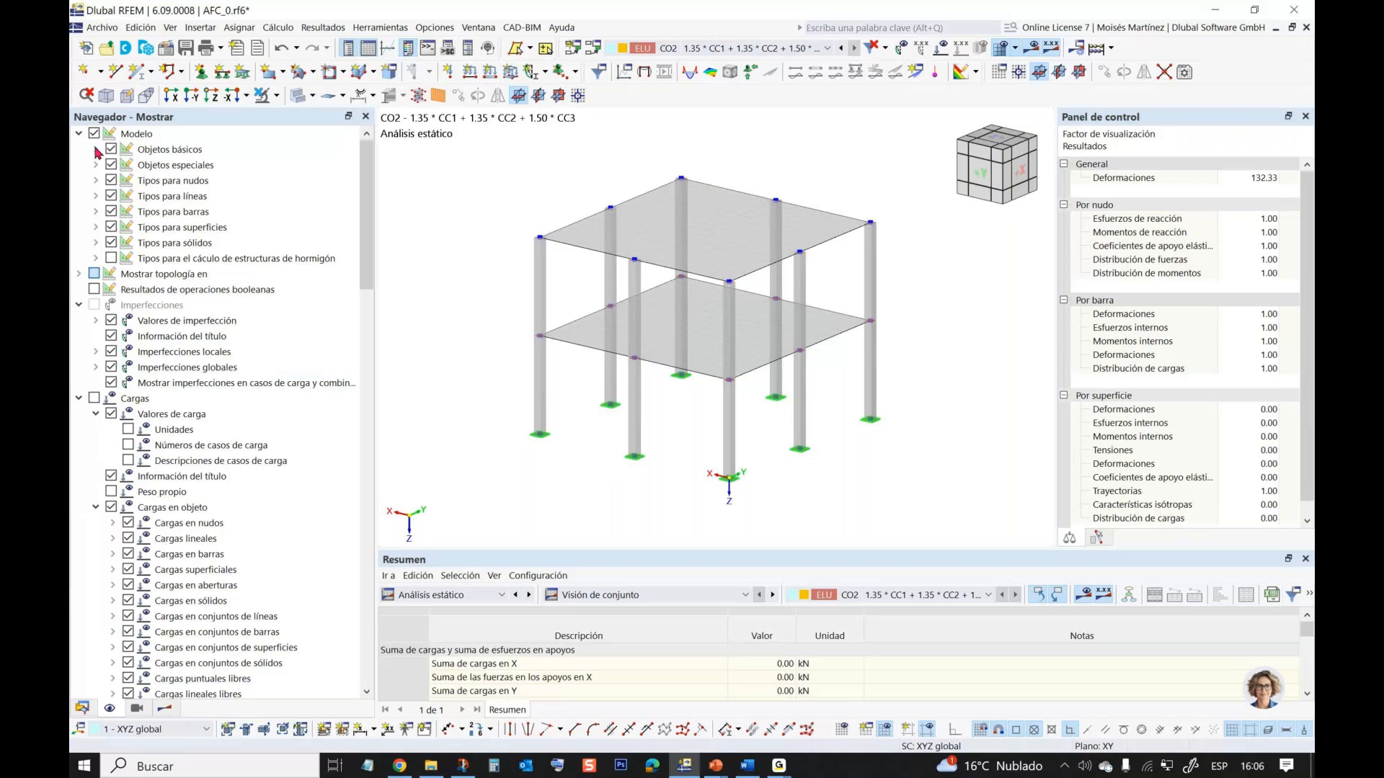
scroll(273, 551, down, 10)
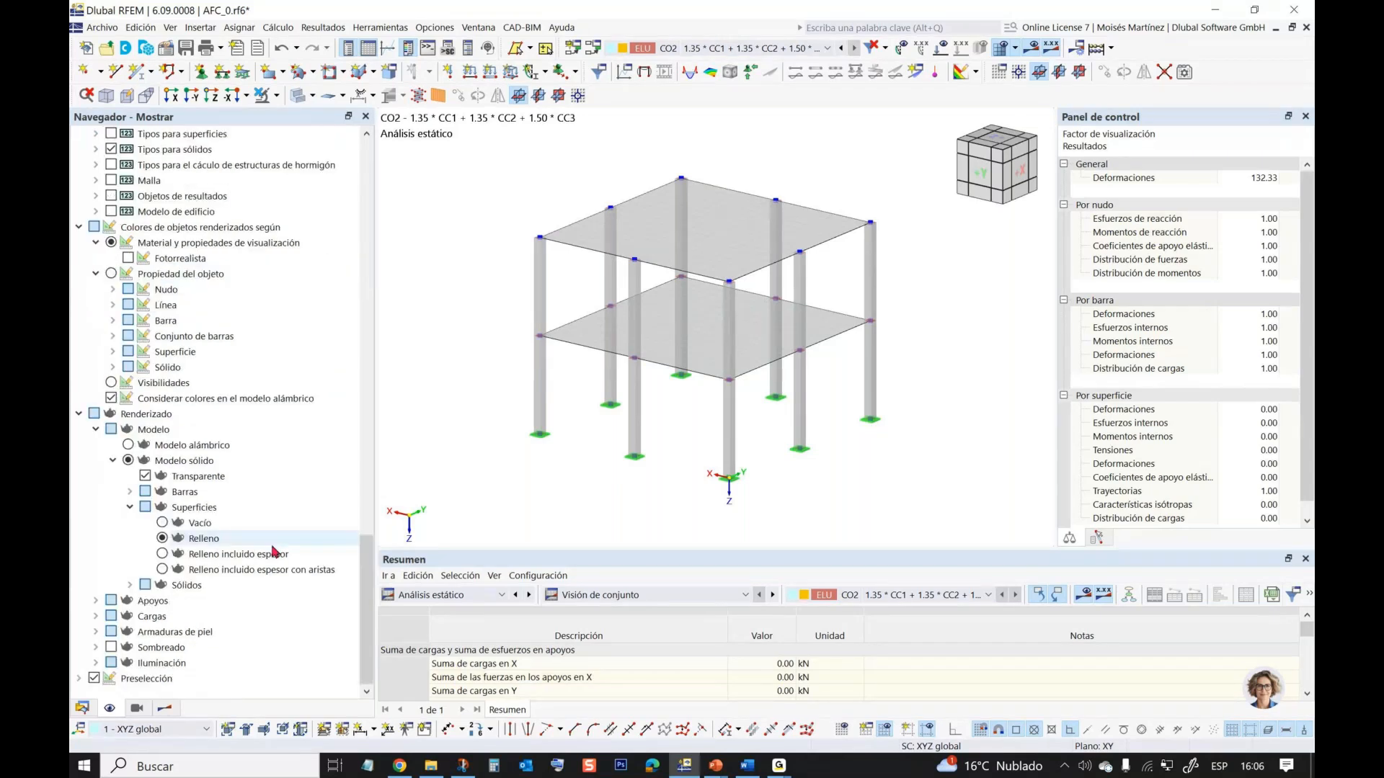
scroll(274, 548, up, 8)
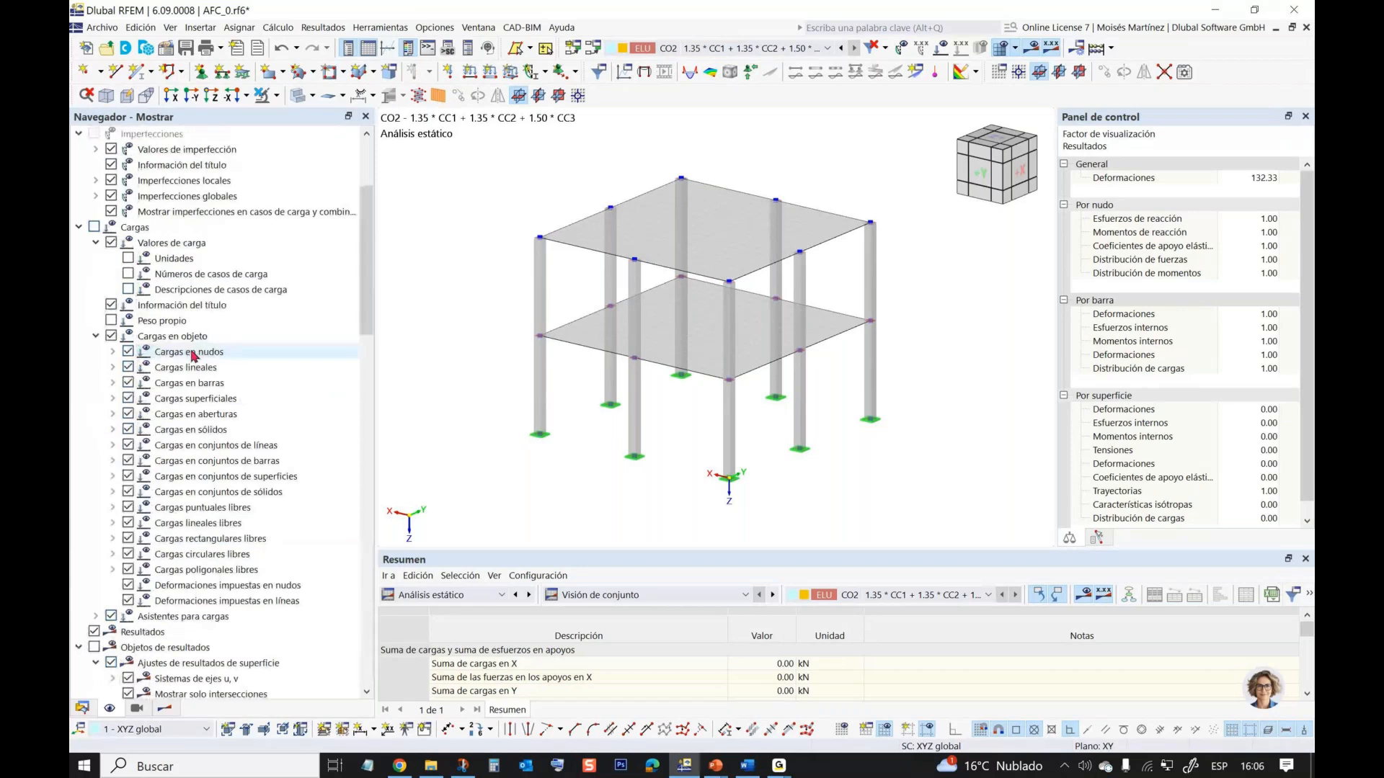
right_click(195, 357)
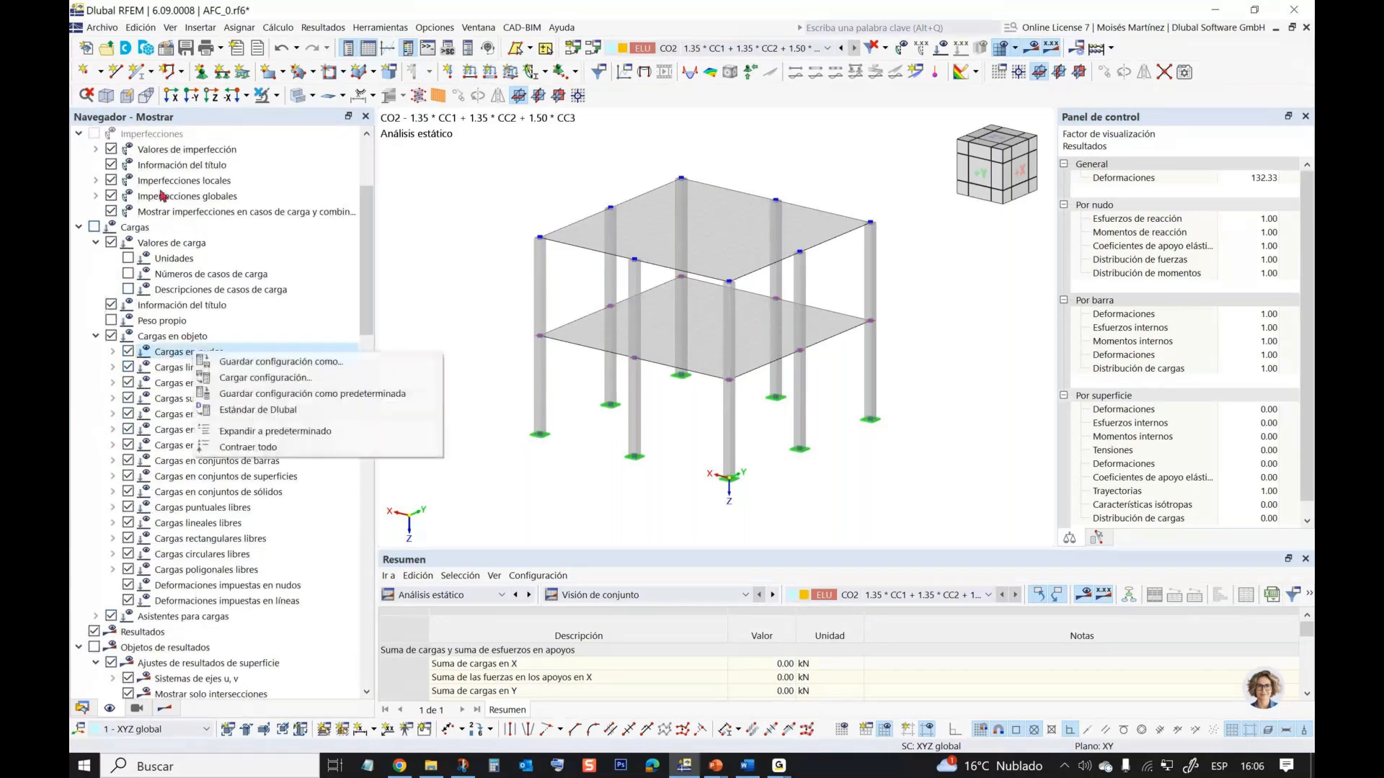
click(254, 453)
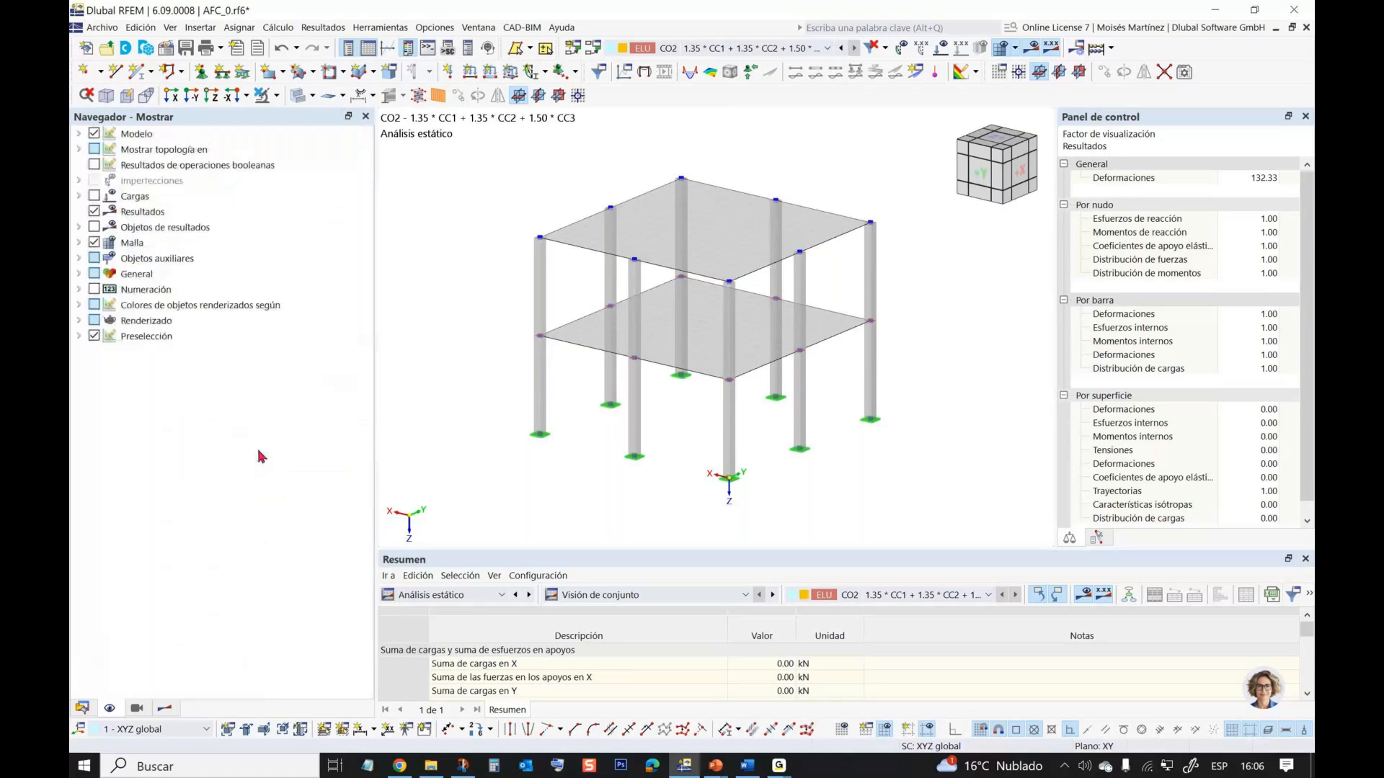
- Collapse all branches of the model data tree in the navigator
click(92, 709)
right_click(163, 228)
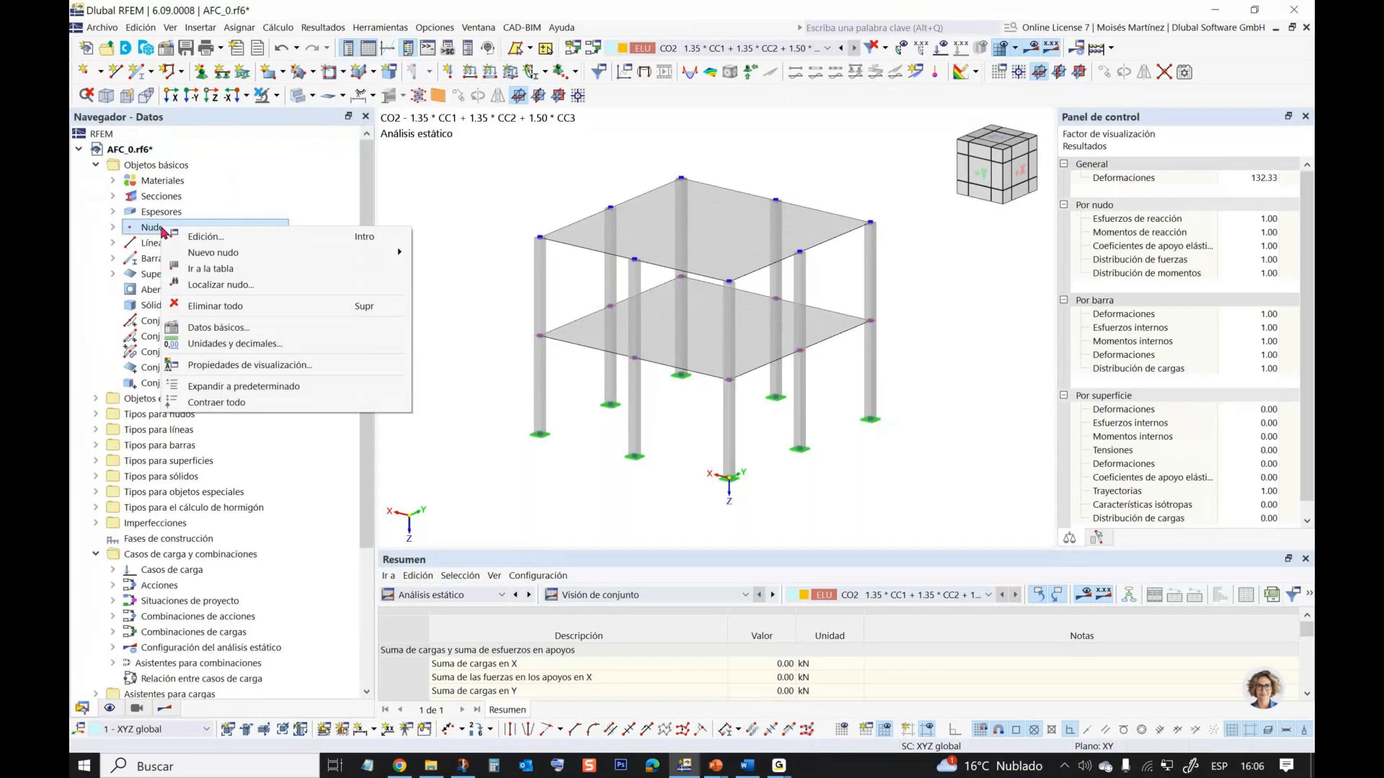
click(216, 402)
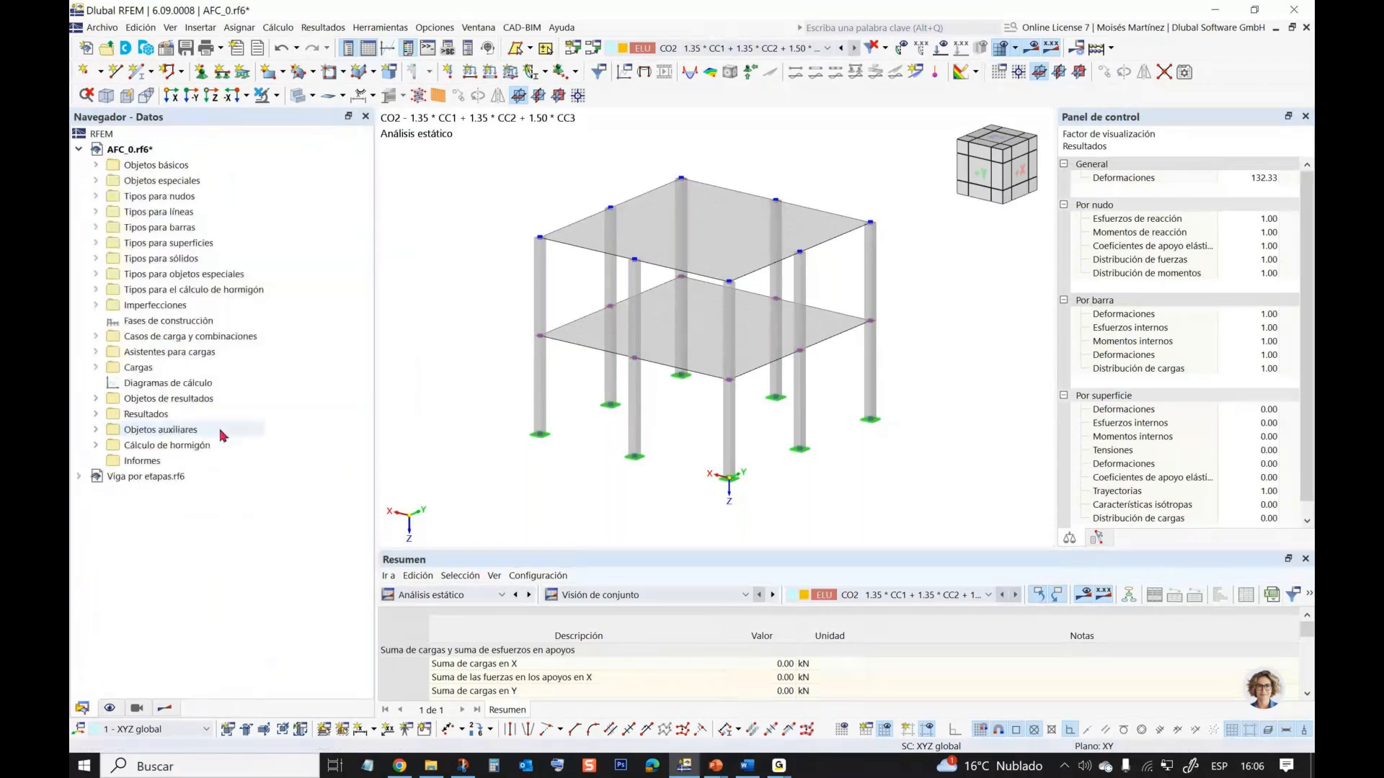
- Turn on the display of the concrete design types to examine the reinforcement in the slabs and columns
click(110, 709)
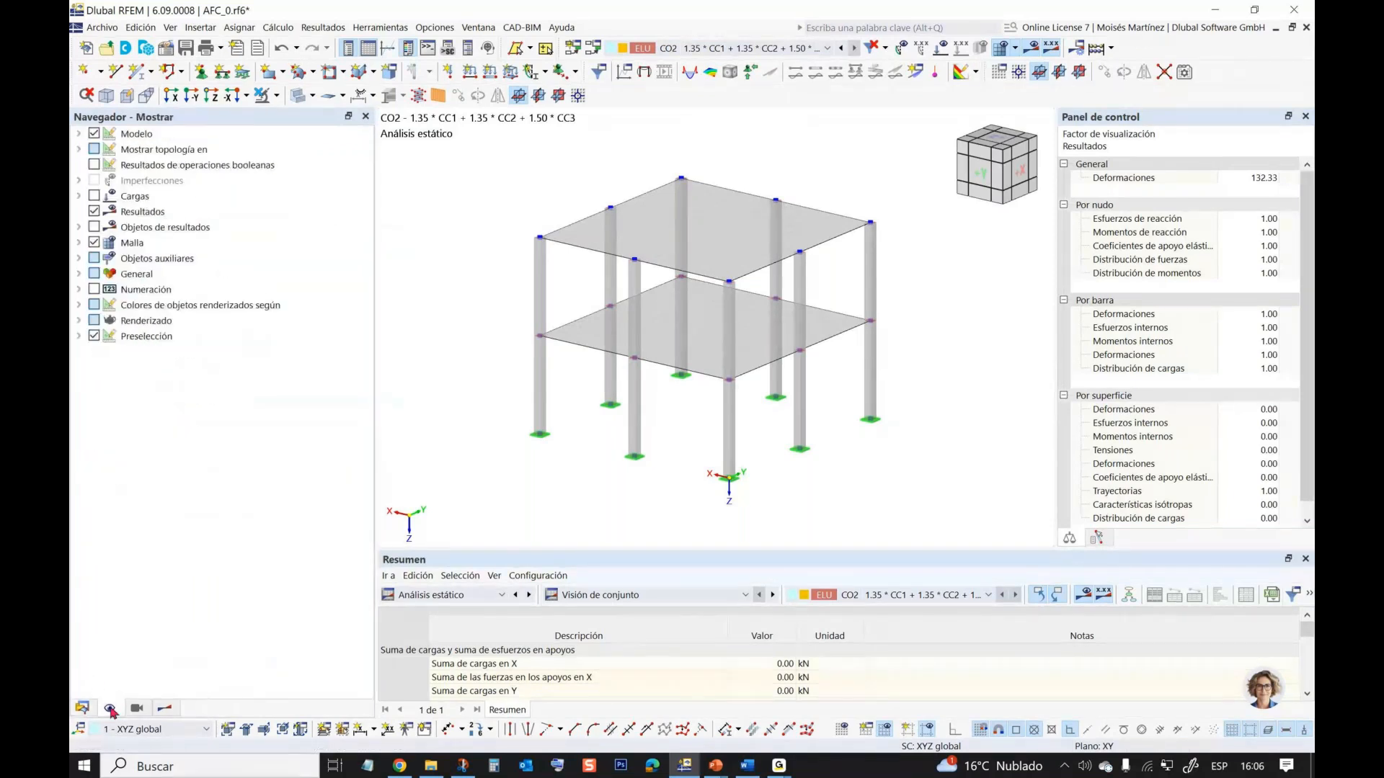
click(80, 134)
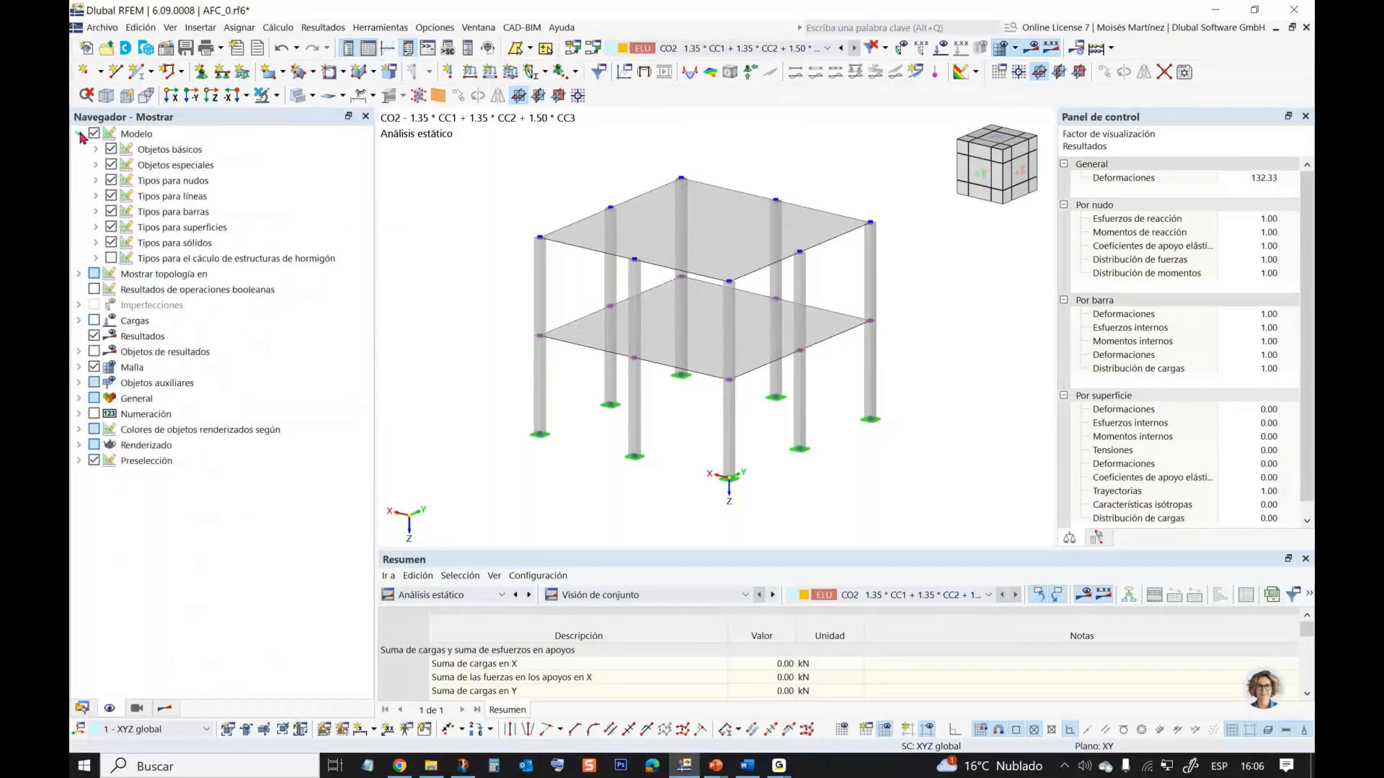
click(110, 258)
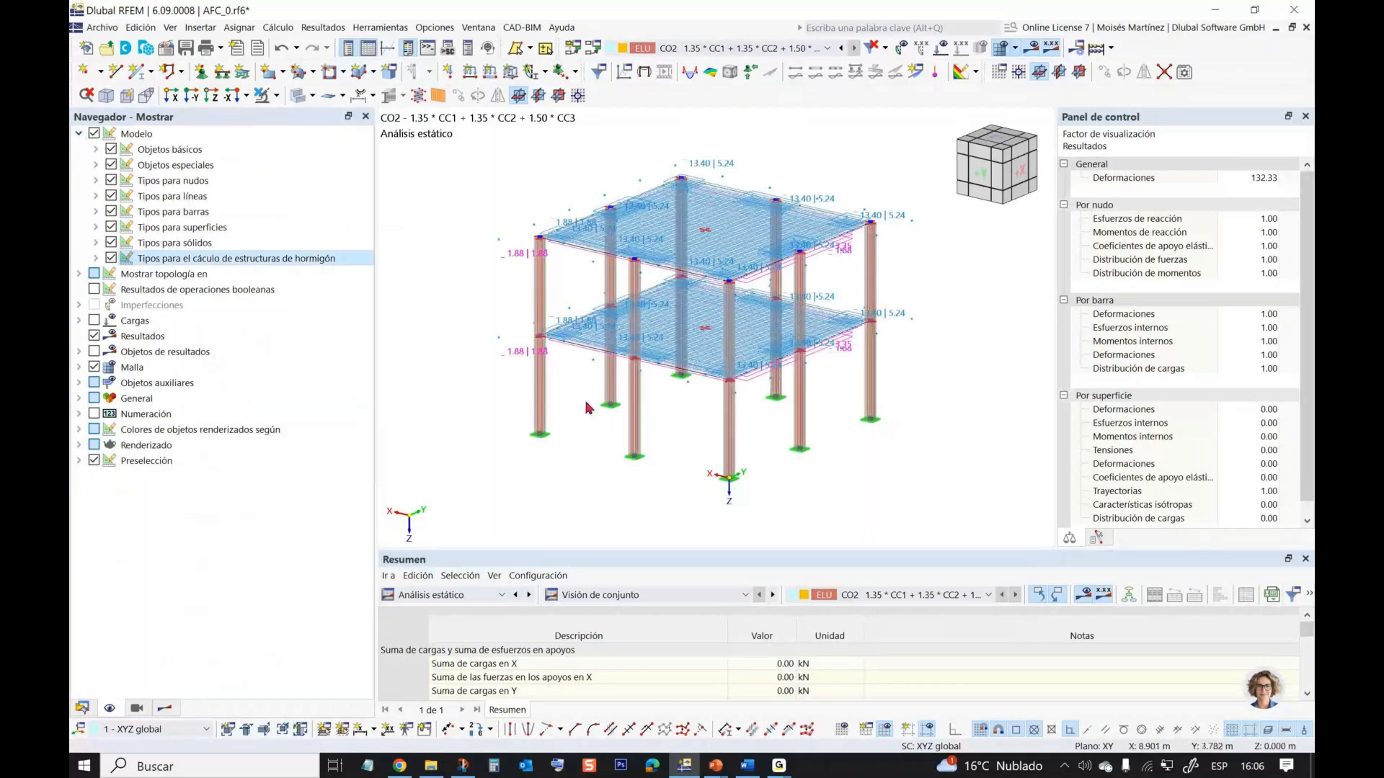
scroll(585, 409, up, 1)
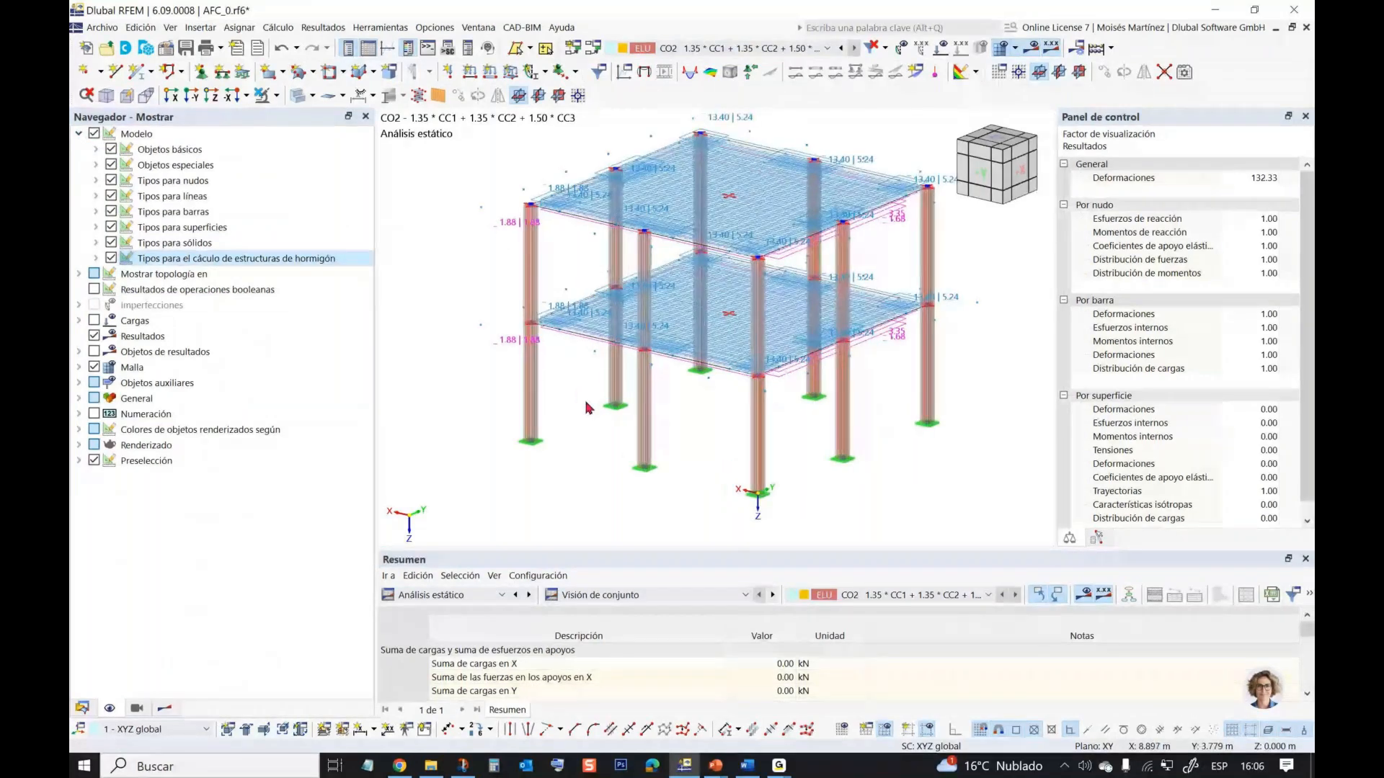
scroll(585, 408, up, 3)
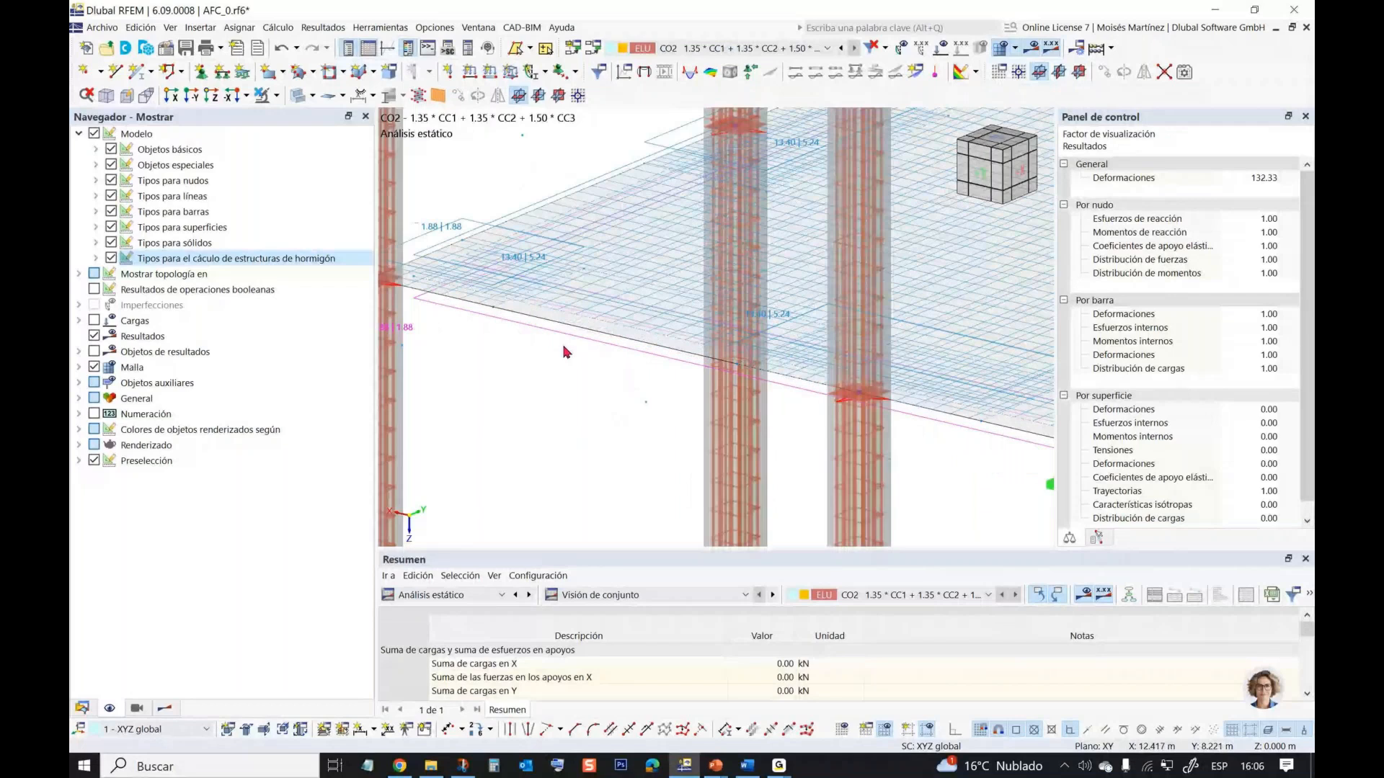
- Examine the slab reinforcement meshes and the column reinforcement cages up close and across the whole two-storey frame
scroll(681, 300, up, 4)
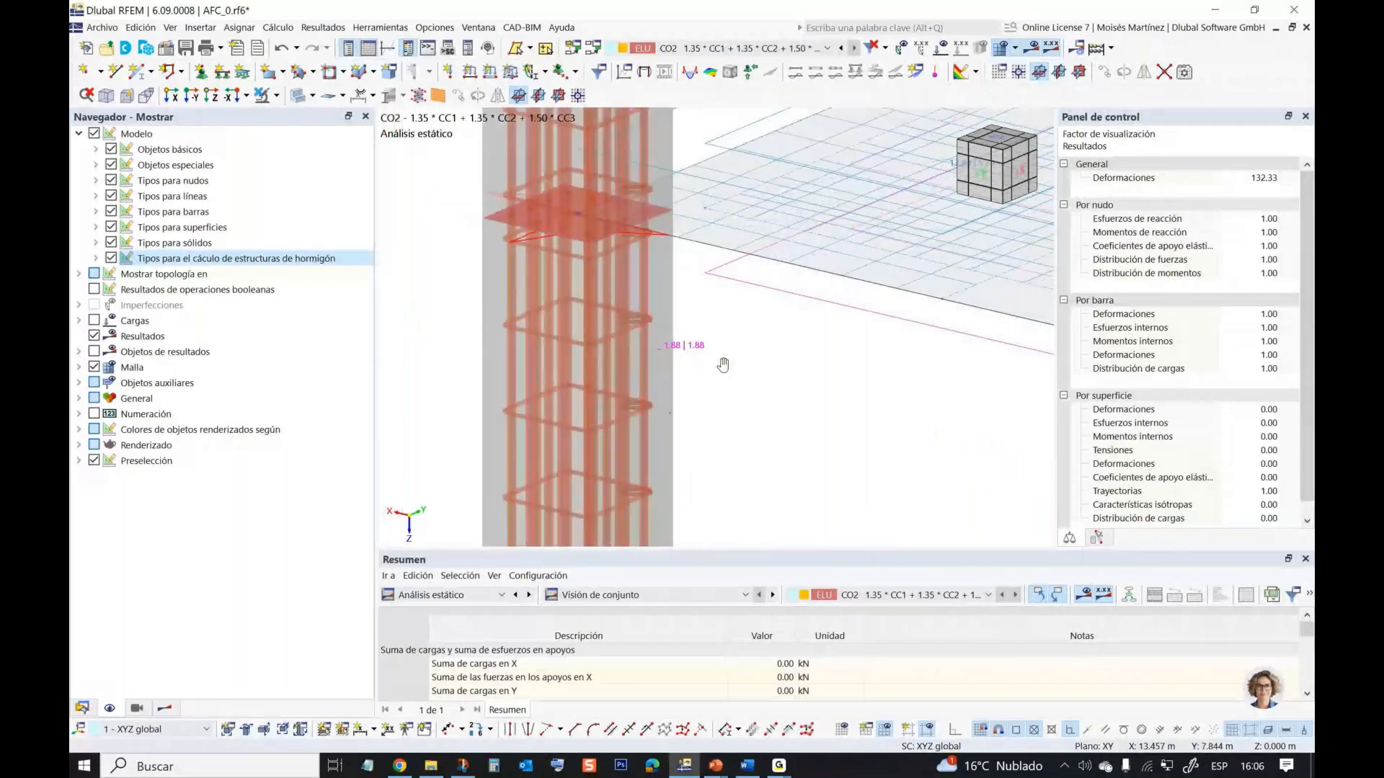
scroll(681, 300, down, 5)
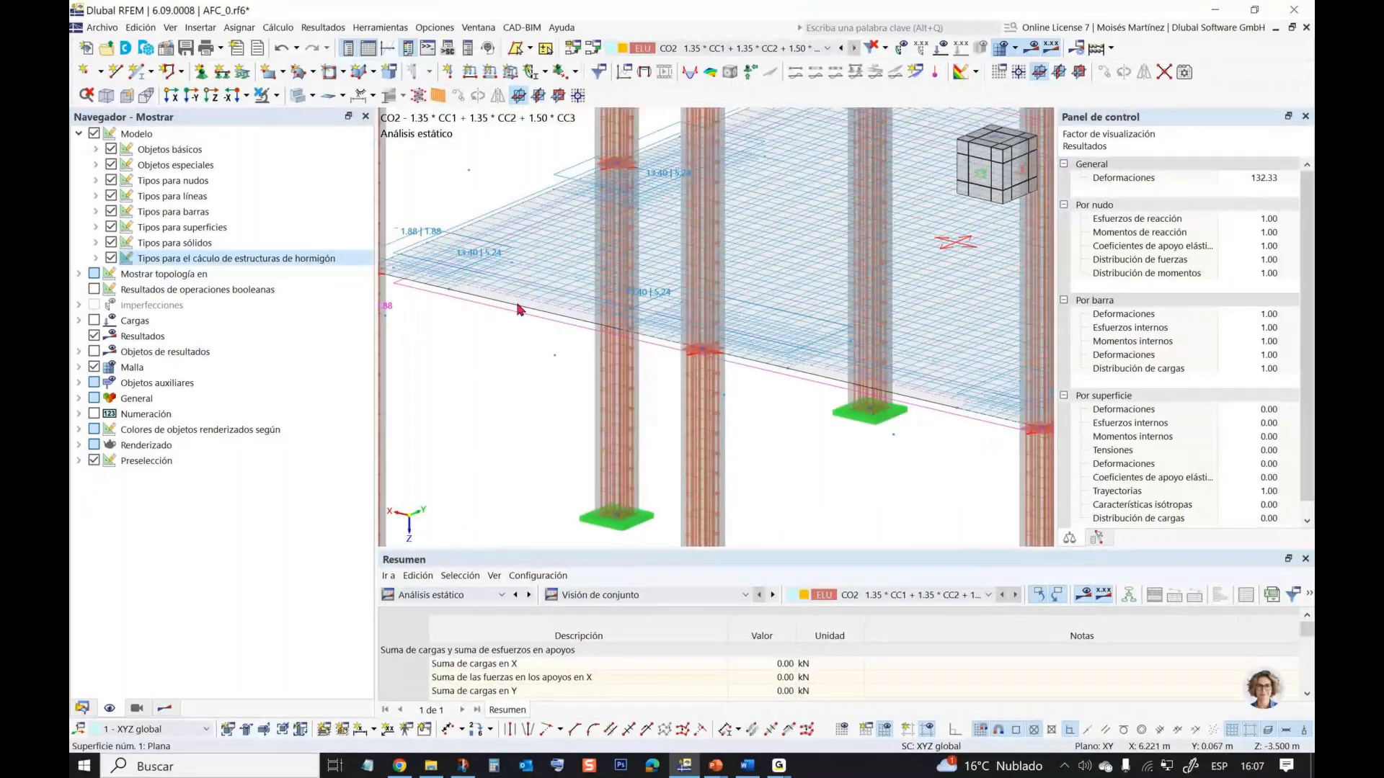
scroll(504, 320, up, 2)
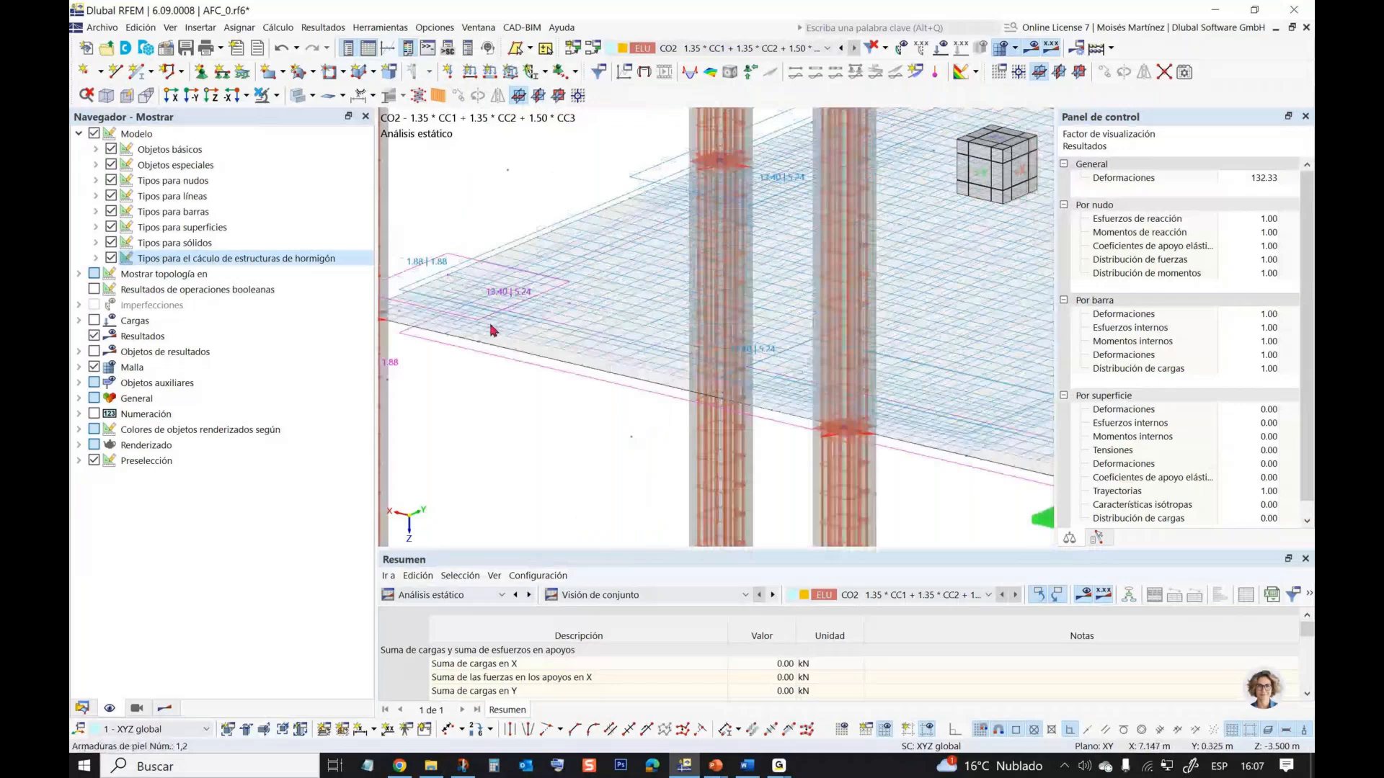
scroll(492, 330, up, 1)
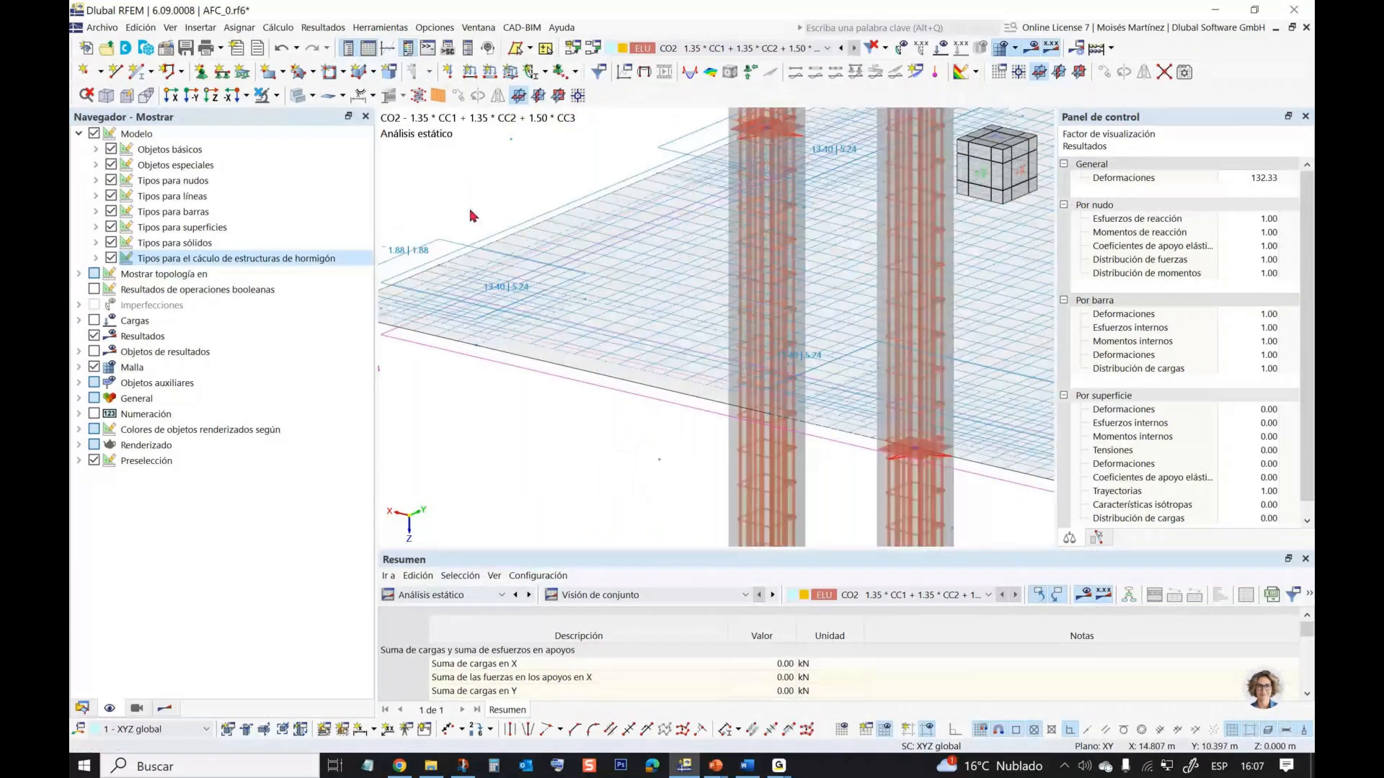
scroll(472, 216, down, 5)
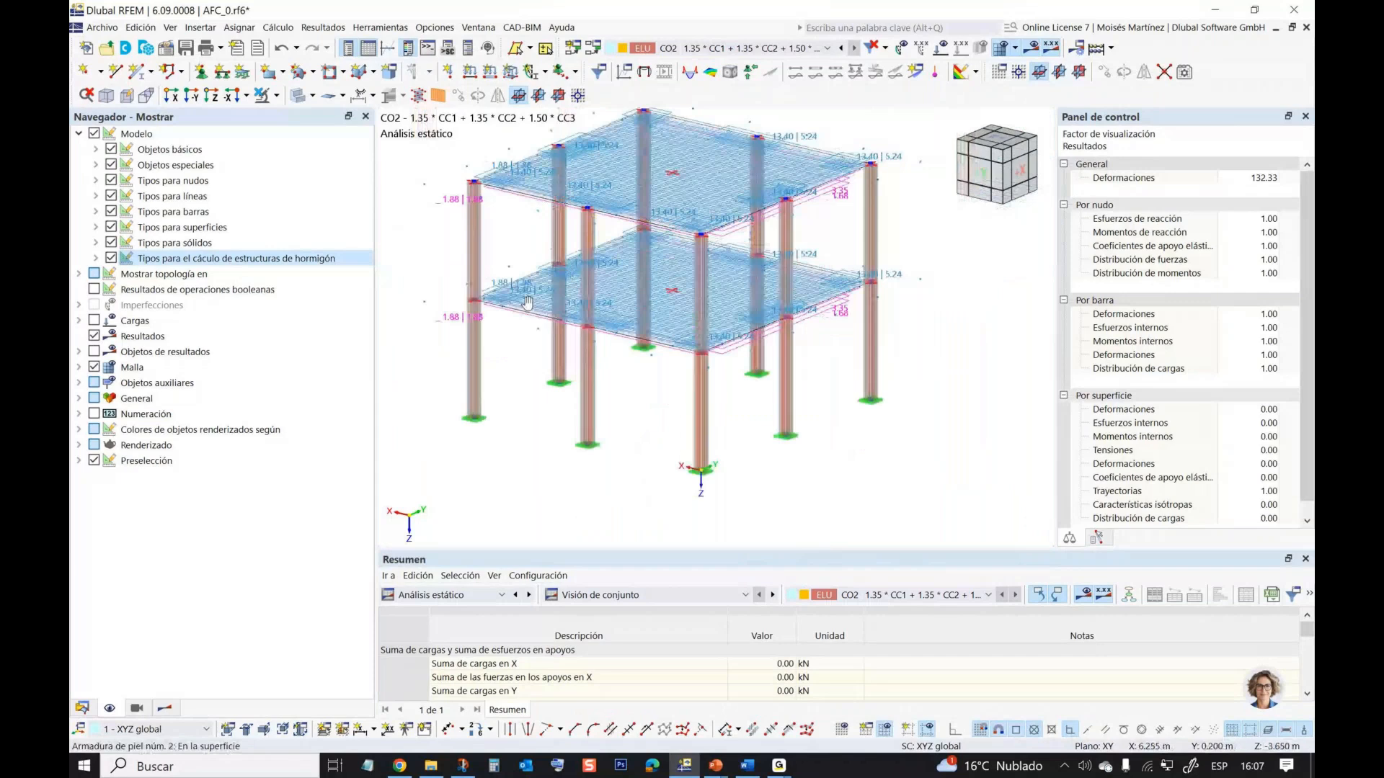
scroll(527, 303, up, 4)
scroll(566, 344, down, 5)
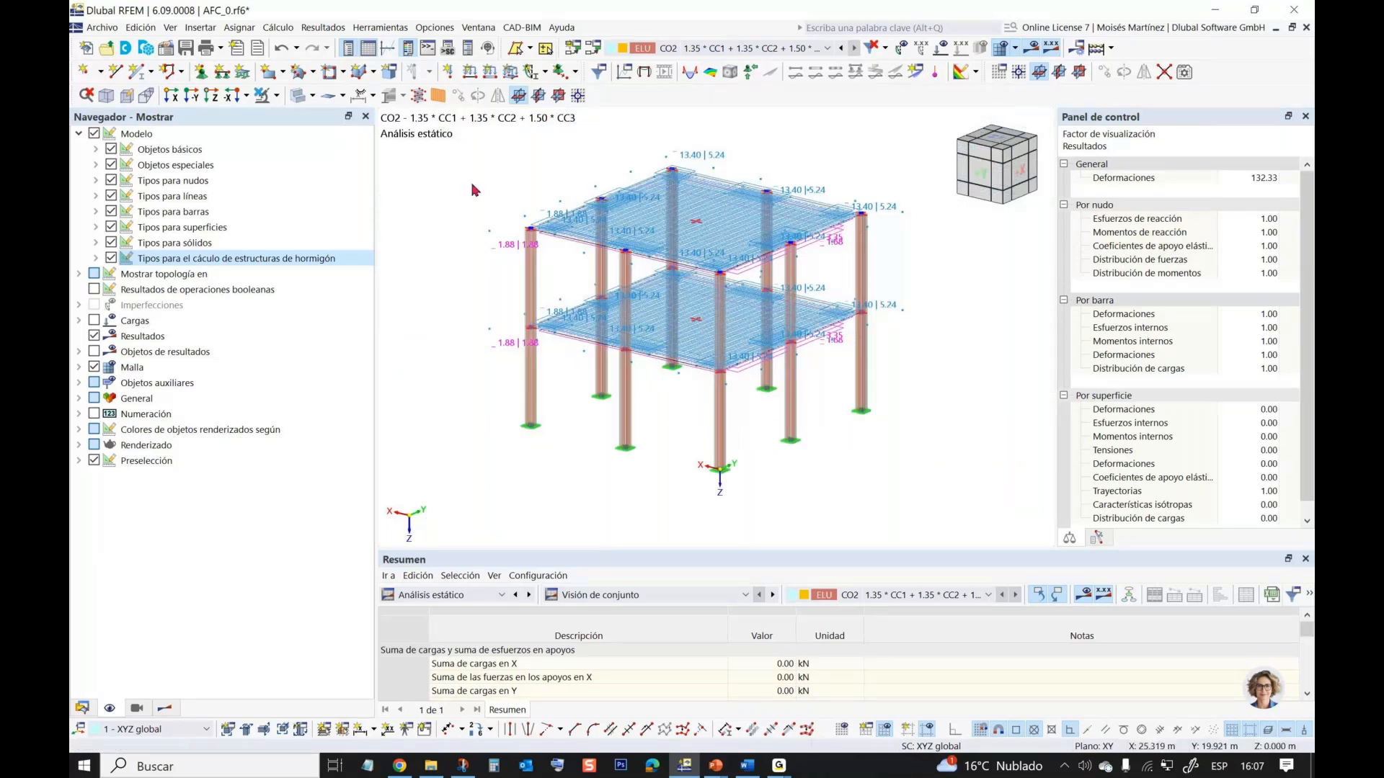
scroll(530, 337, up, 1)
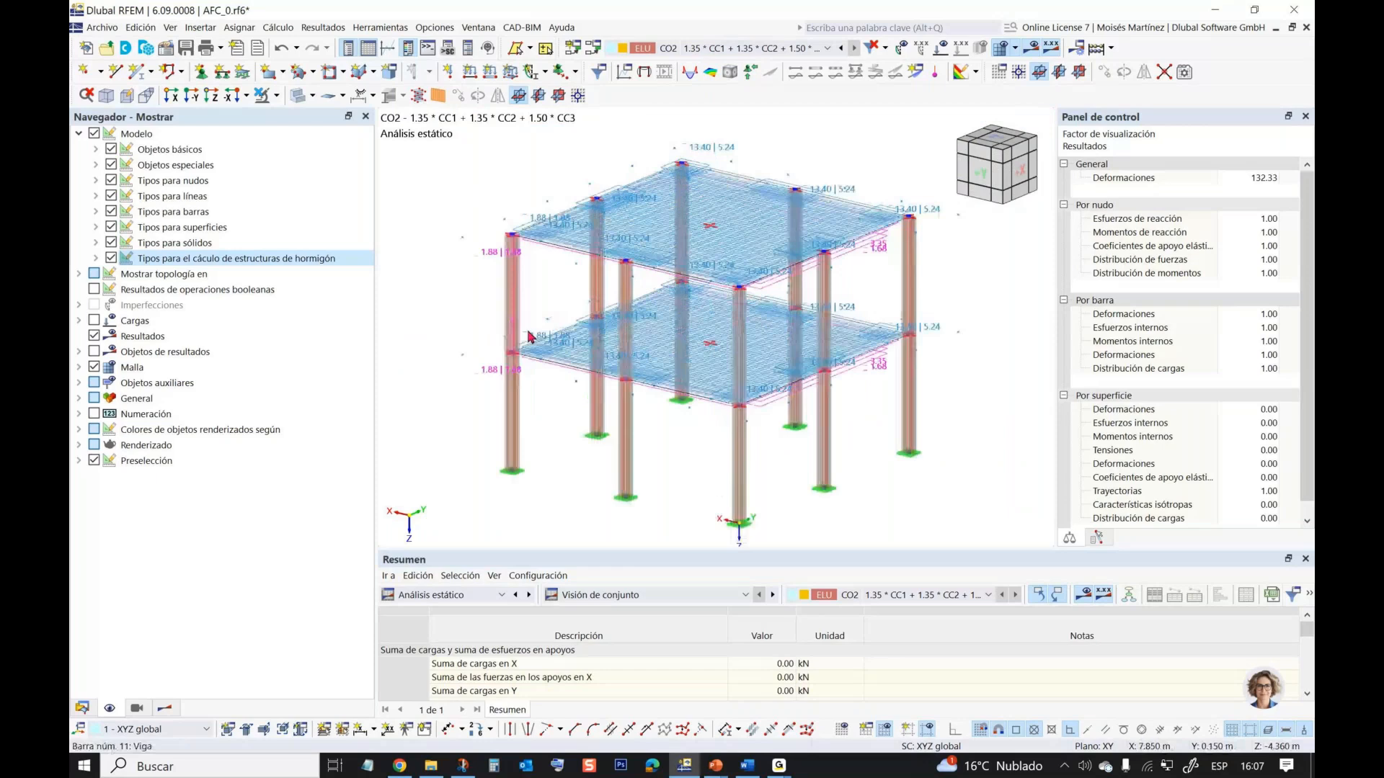
scroll(530, 336, up, 4)
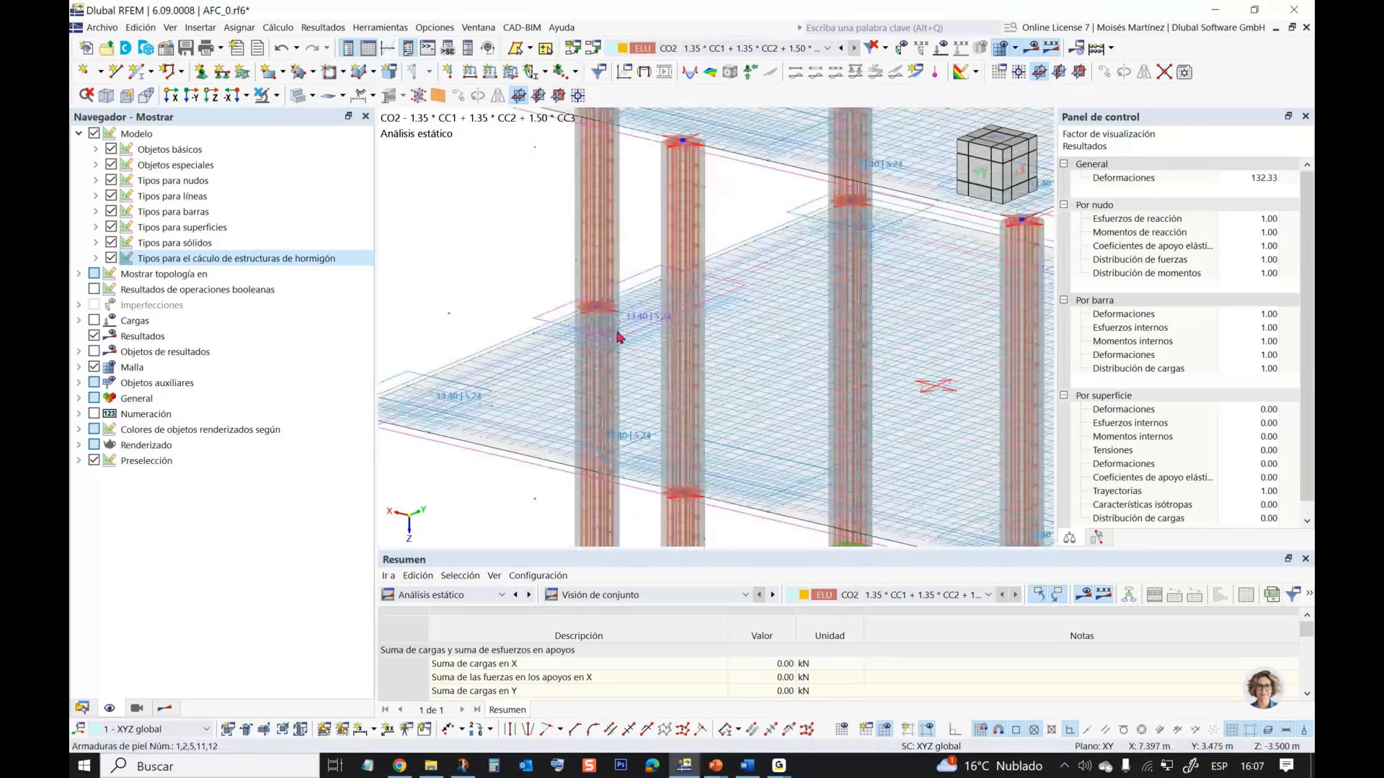
scroll(618, 337, down, 4)
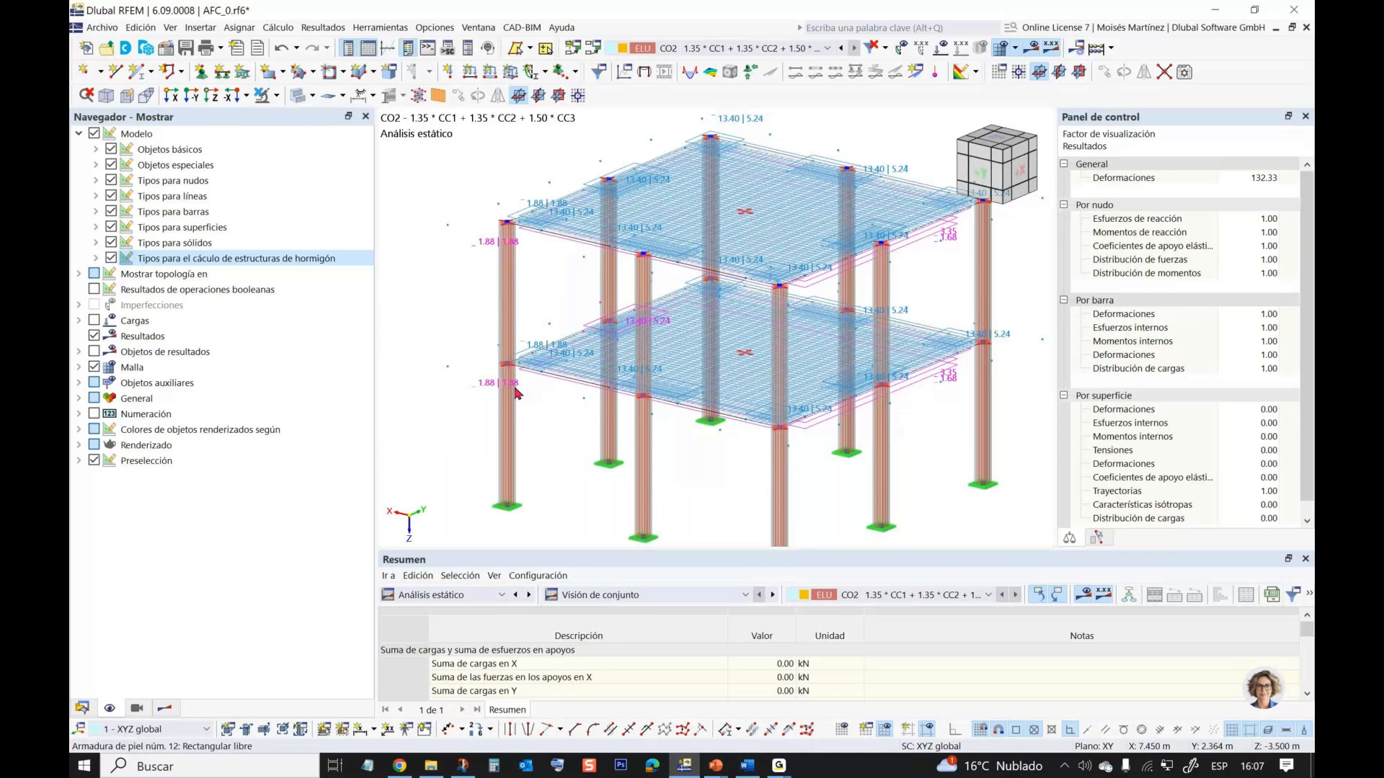
- Turn on the display of the result objects (Objetos de resultados) and expand the result sections settings
click(94, 353)
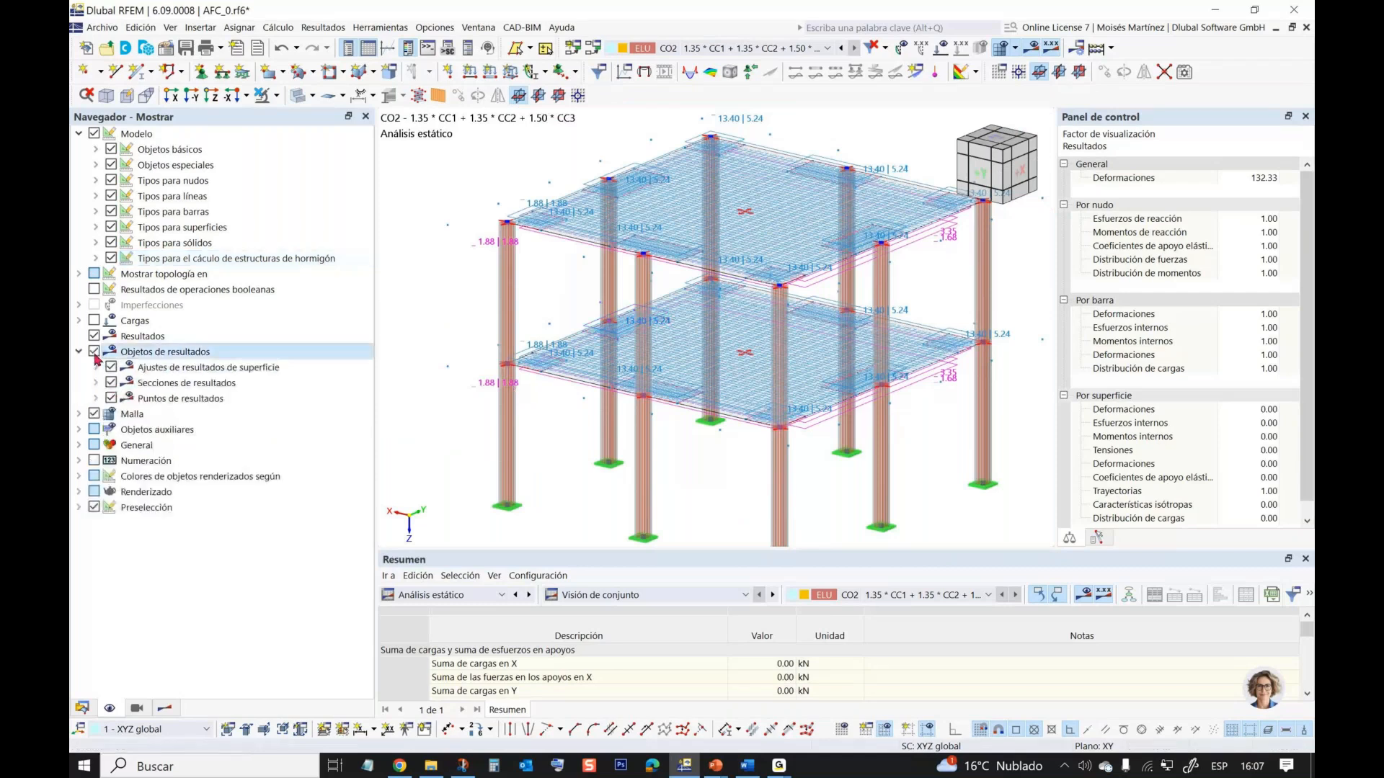
scroll(692, 252, up, 5)
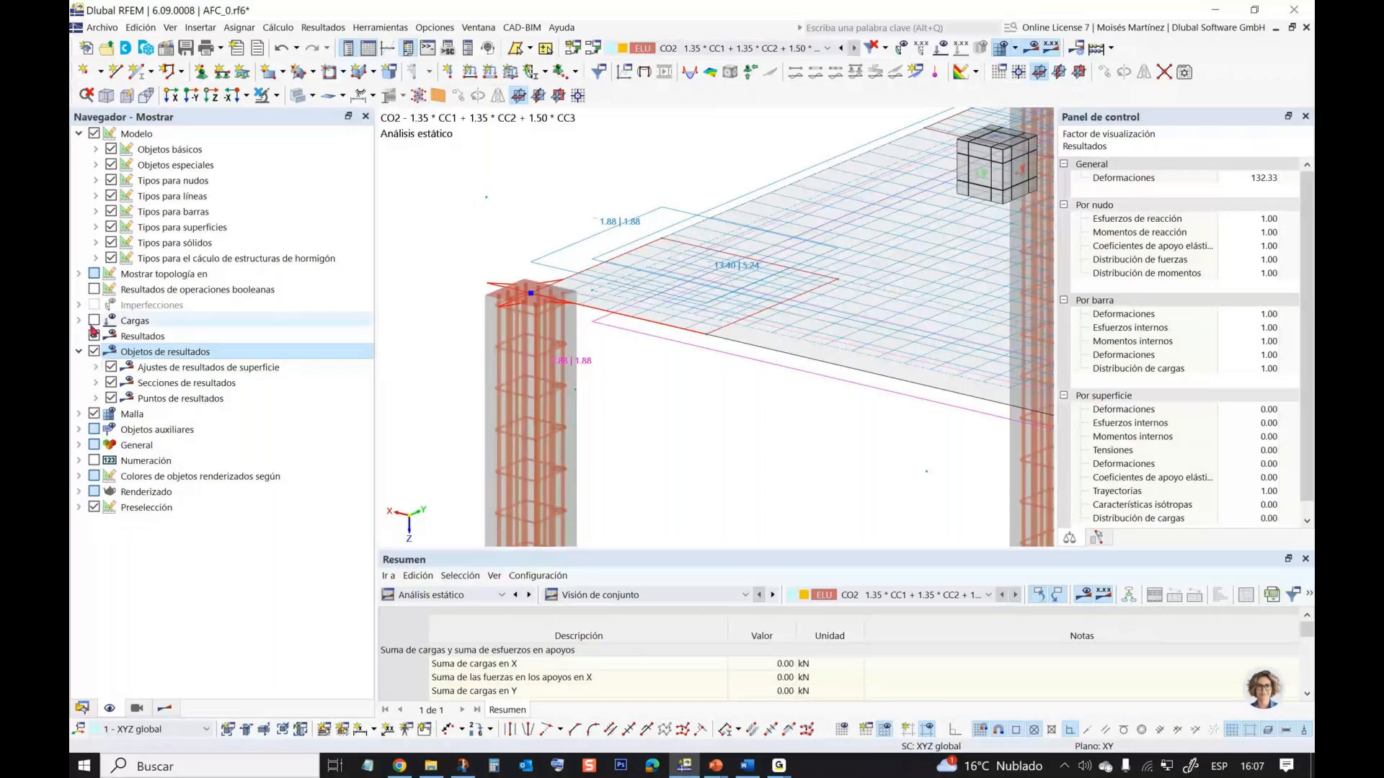
click(96, 382)
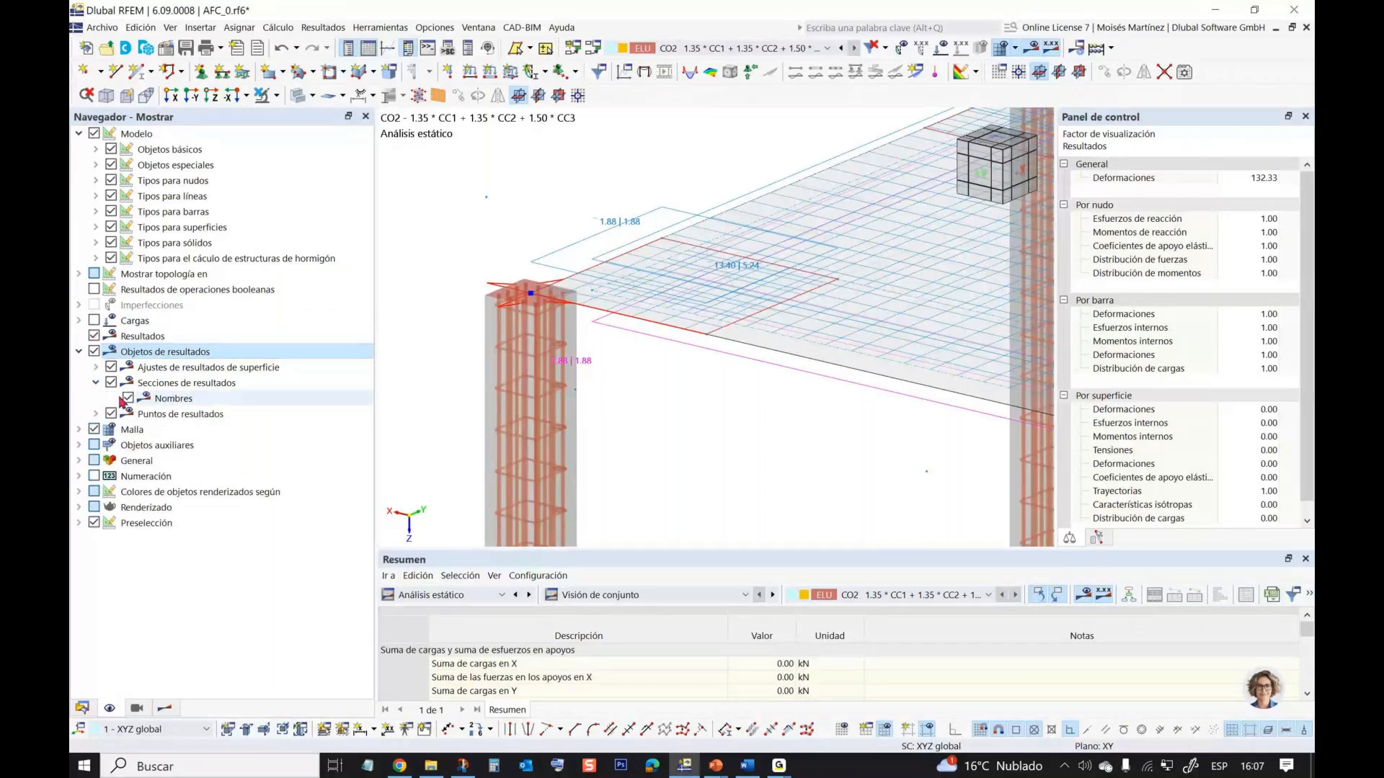
scroll(573, 286, down, 3)
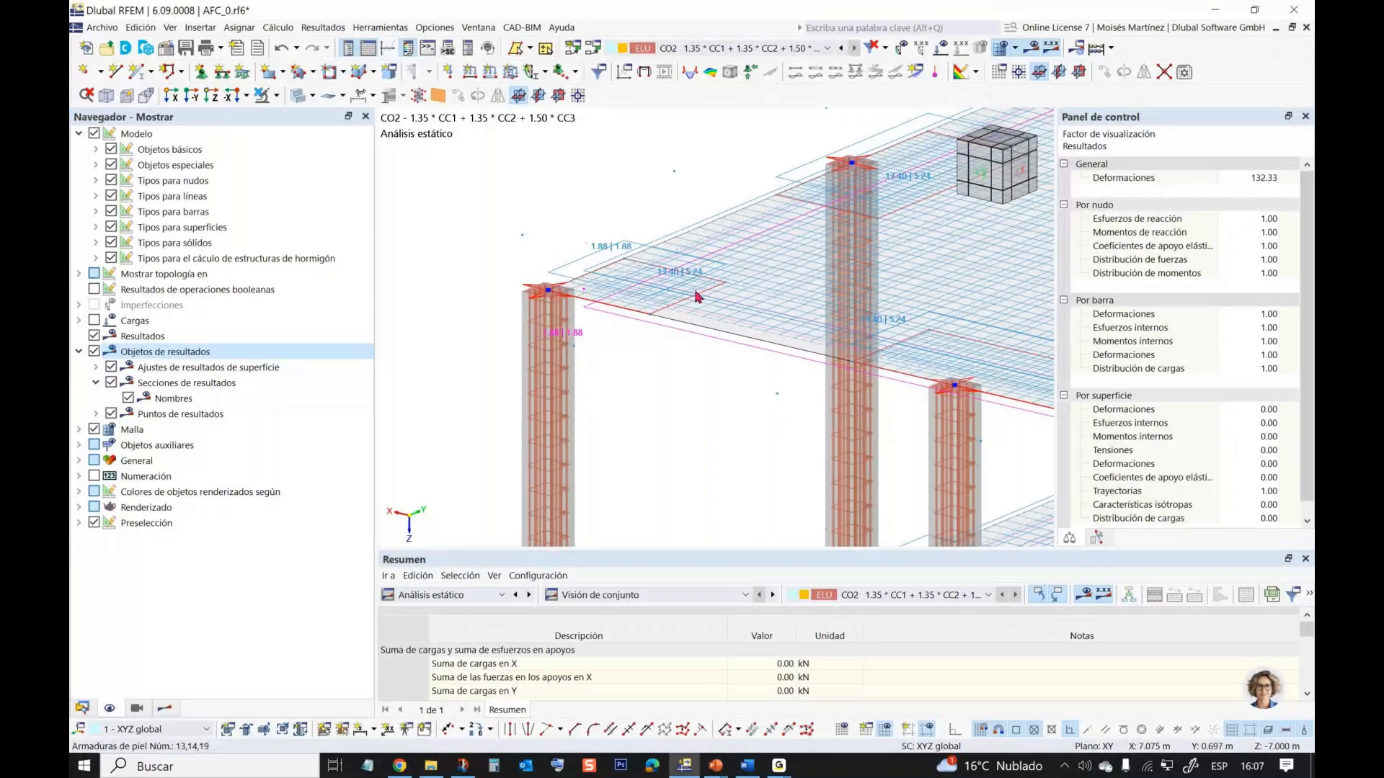
- Expand the surface result adjustments and result points settings, and turn off the point normals (Normales del punto)
click(96, 367)
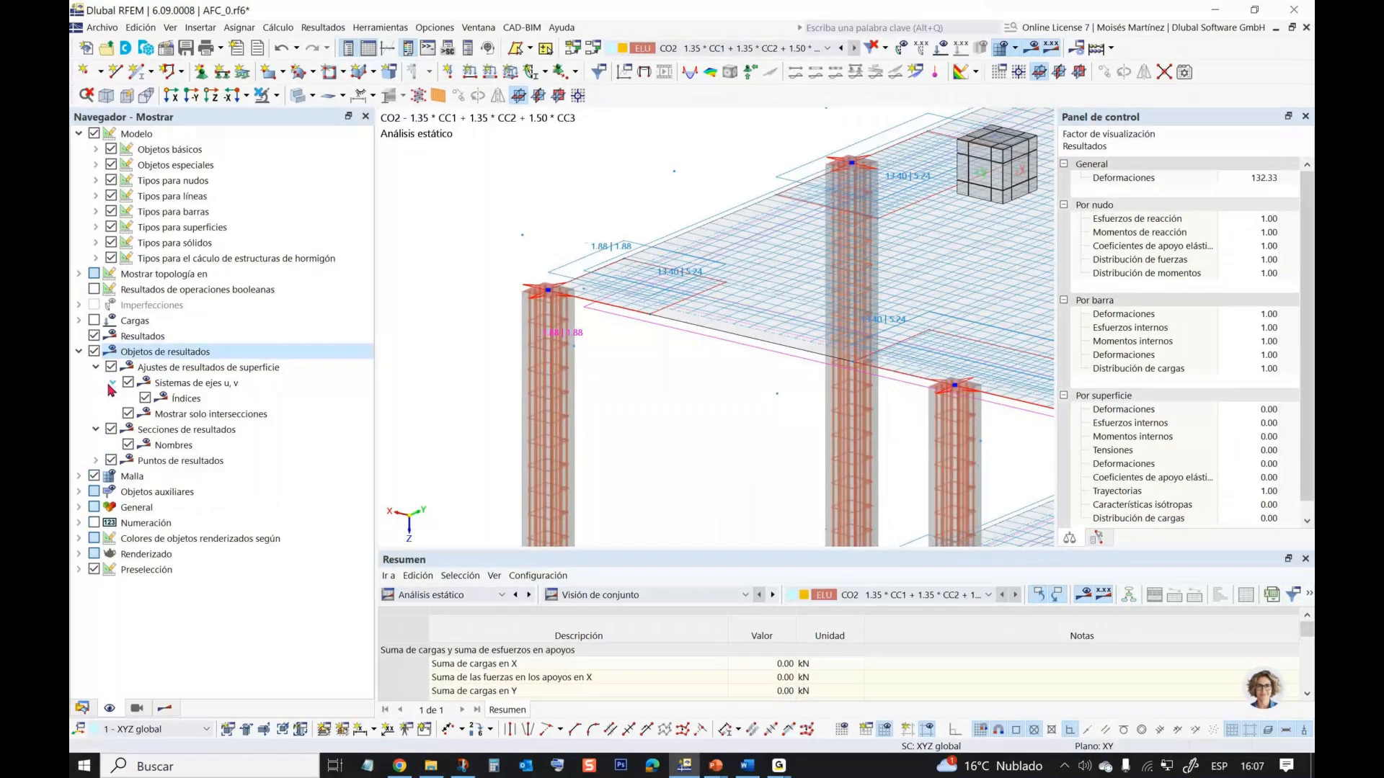
click(95, 444)
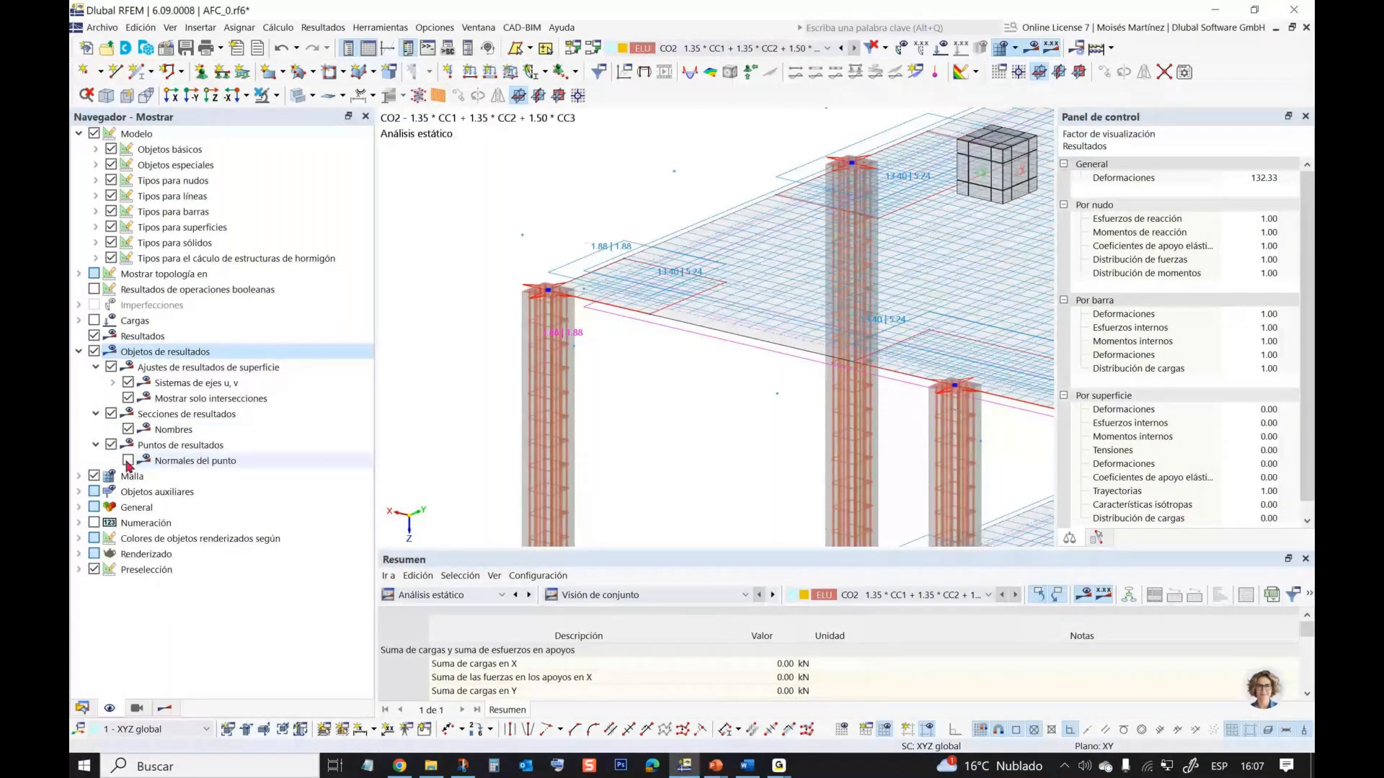
click(128, 462)
scroll(613, 338, down, 3)
scroll(613, 338, down, 3)
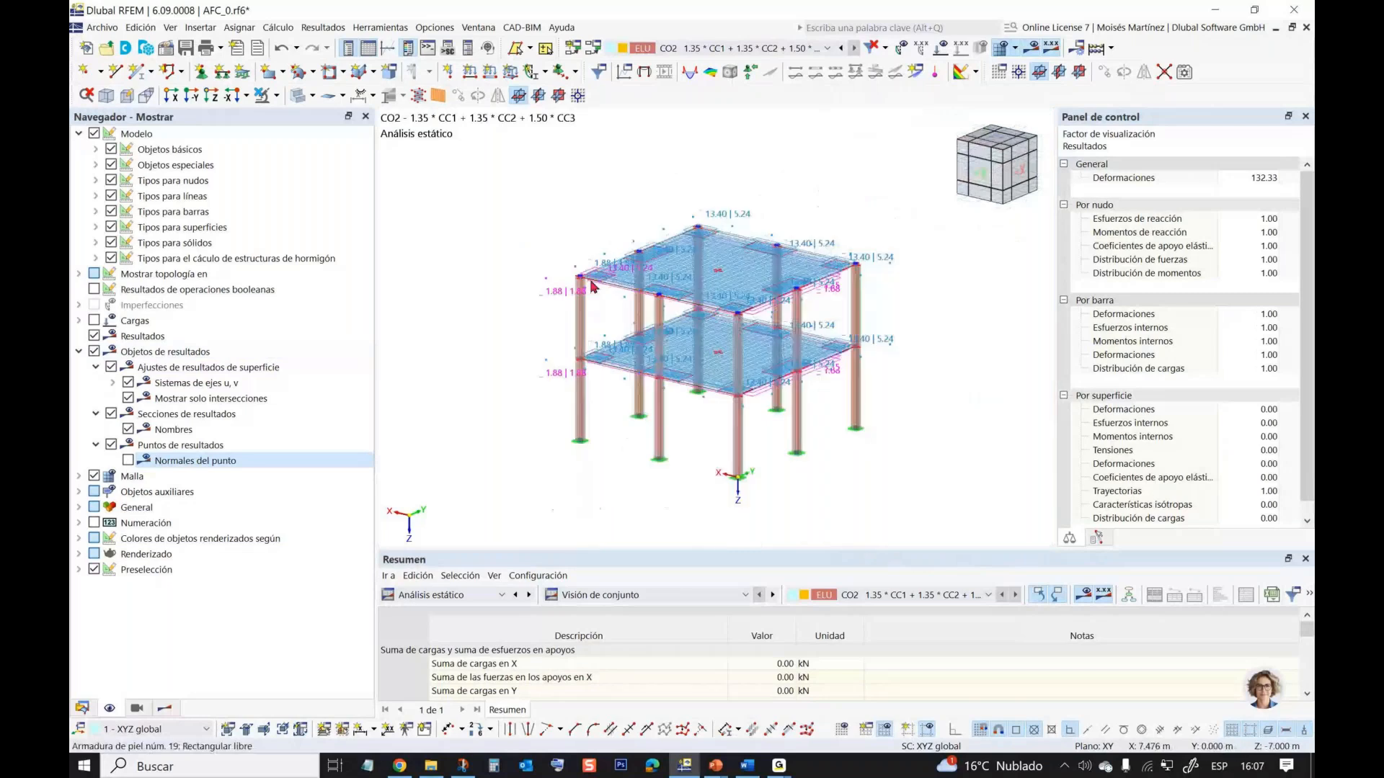
scroll(592, 286, up, 3)
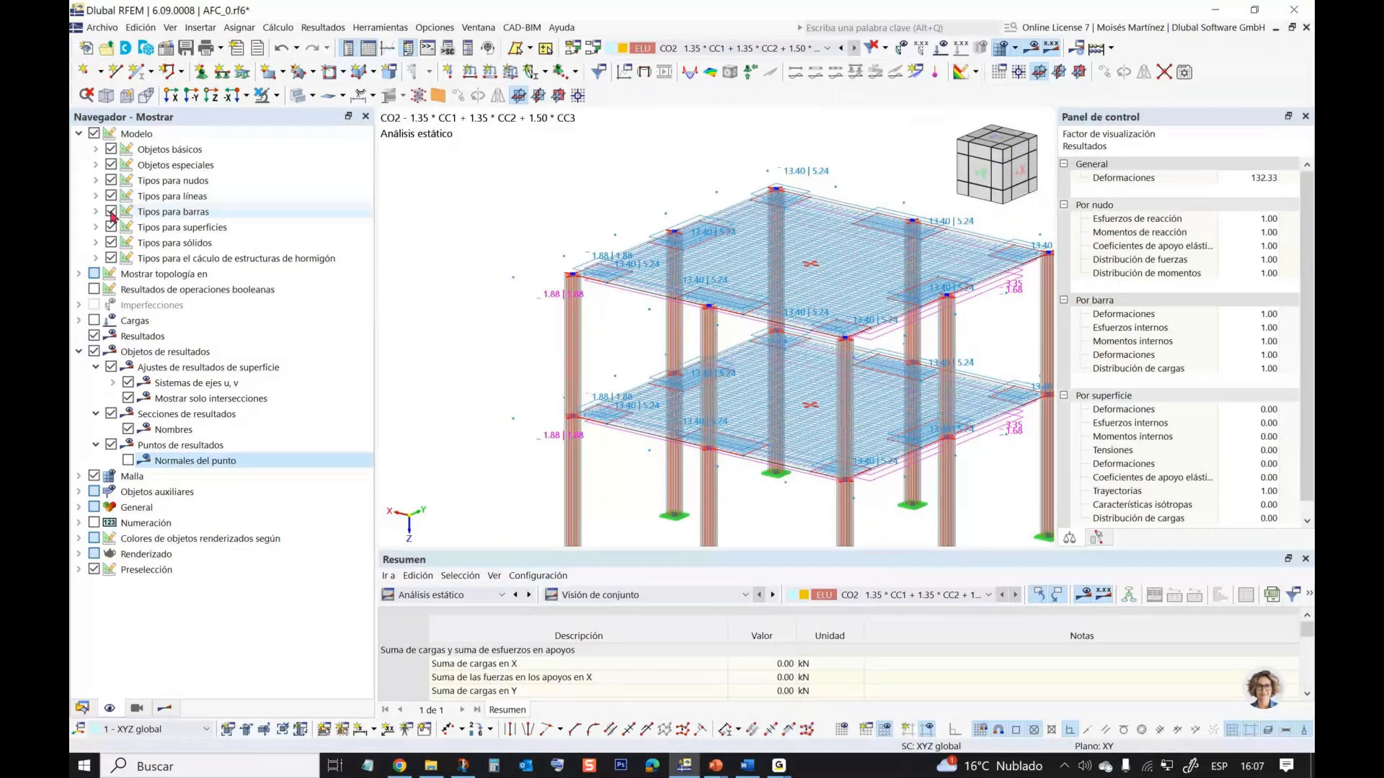
- Turn on the display of the nodal mesh refinements (Refinamientos de malla de nudos) and inspect them around the column-slab nodes
click(96, 183)
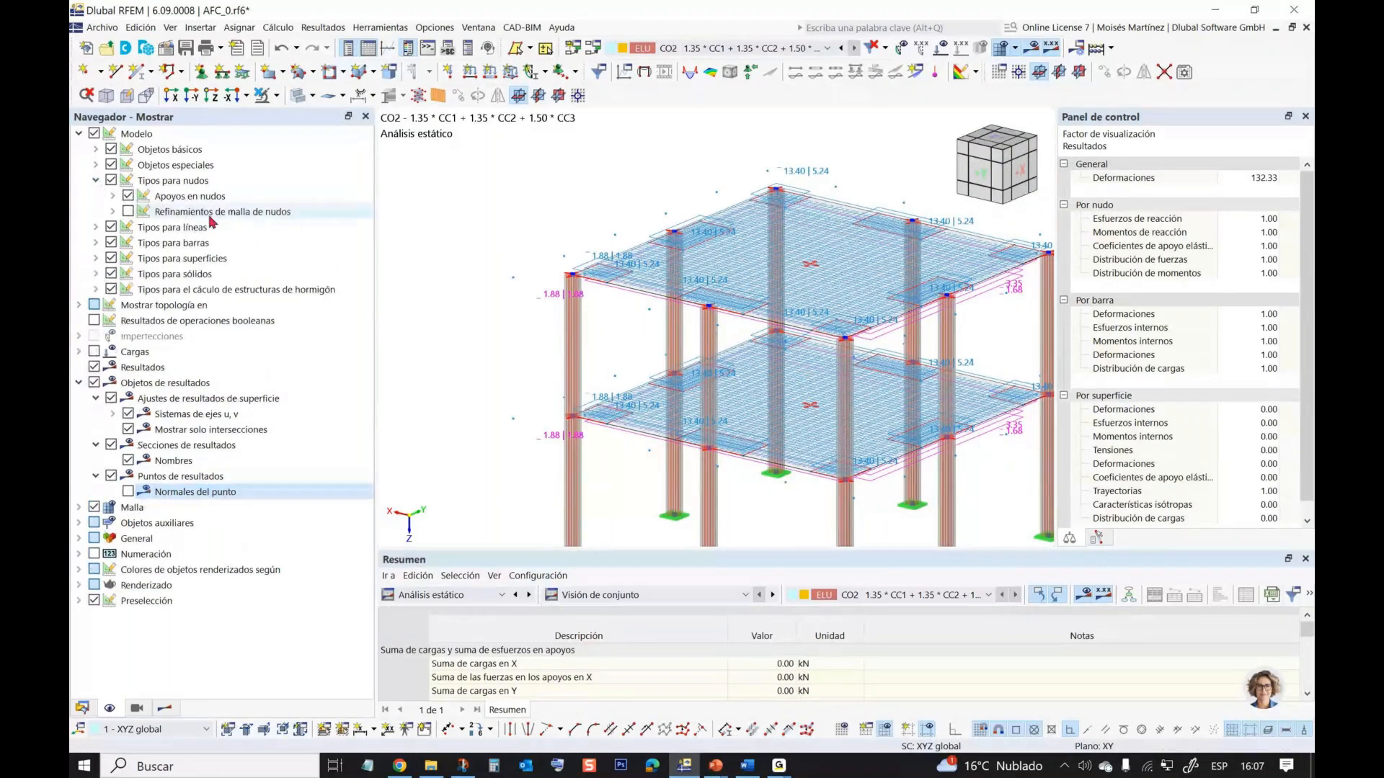
click(128, 211)
scroll(639, 245, up, 5)
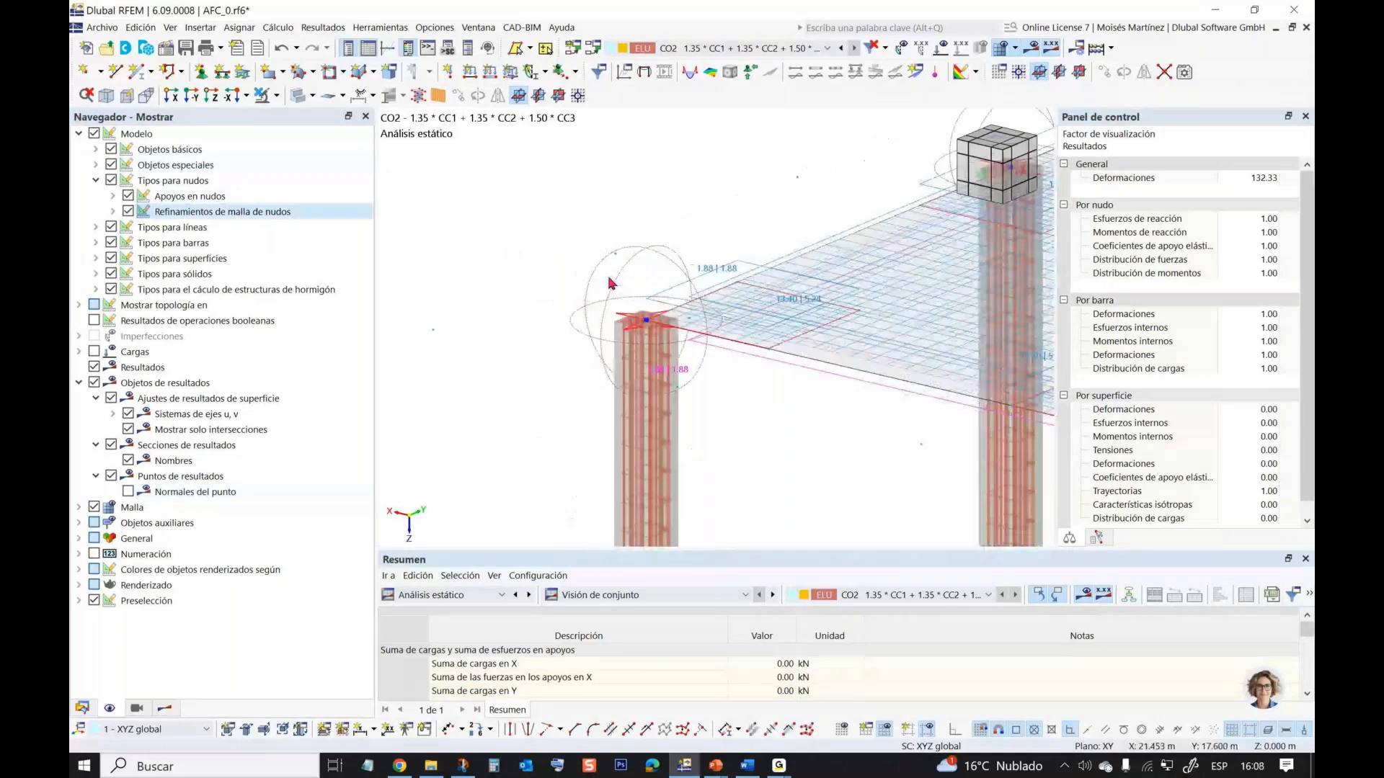
scroll(639, 240, down, 2)
middle_drag(661, 199, 591, 180)
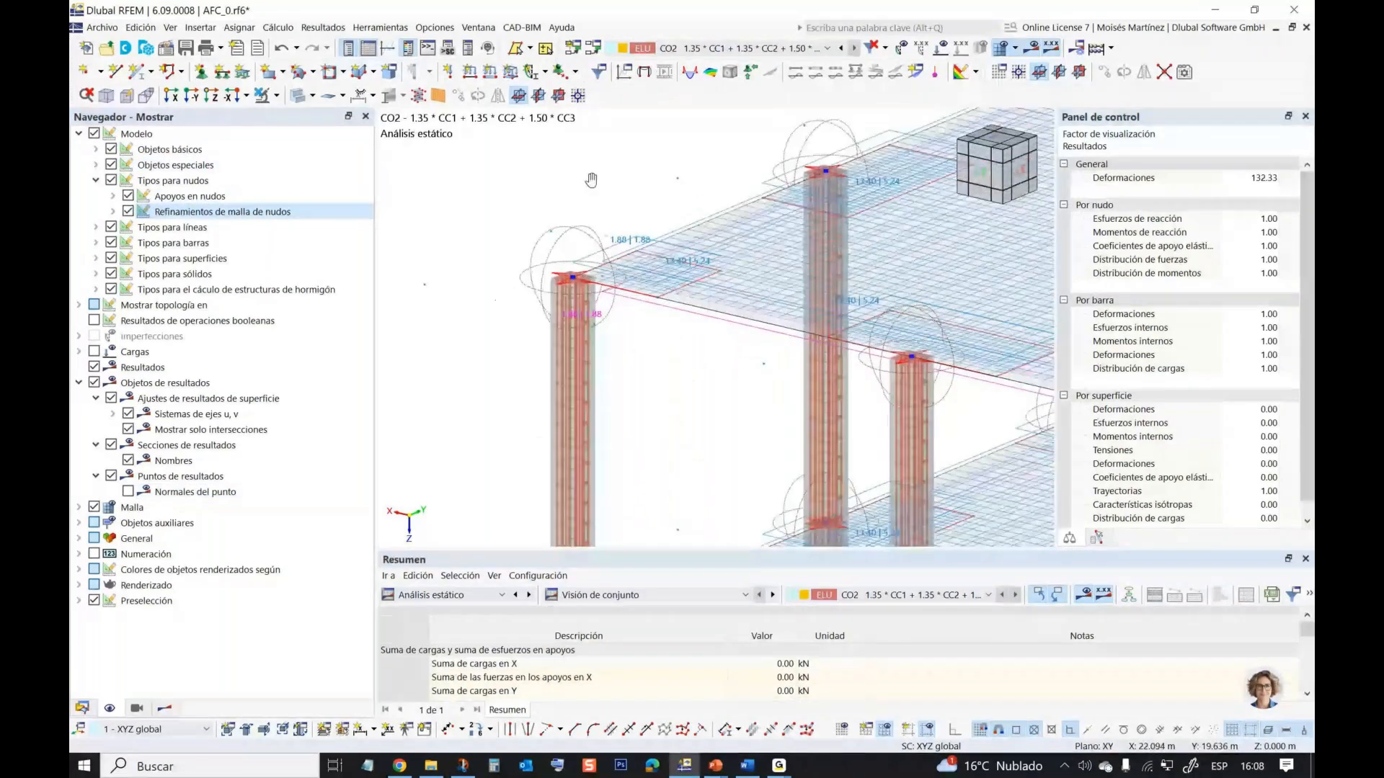
scroll(591, 180, down, 5)
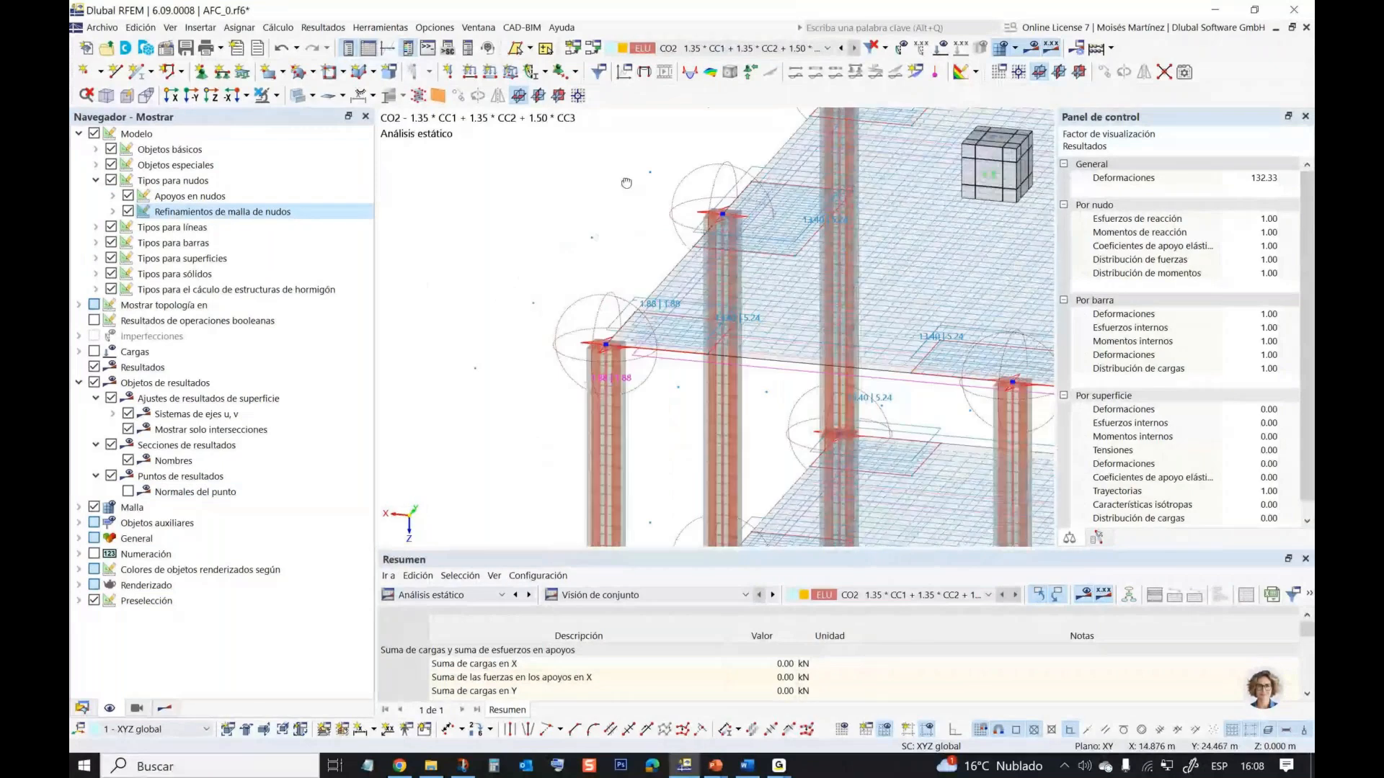
ctrl+middle_drag(782, 447, 702, 356)
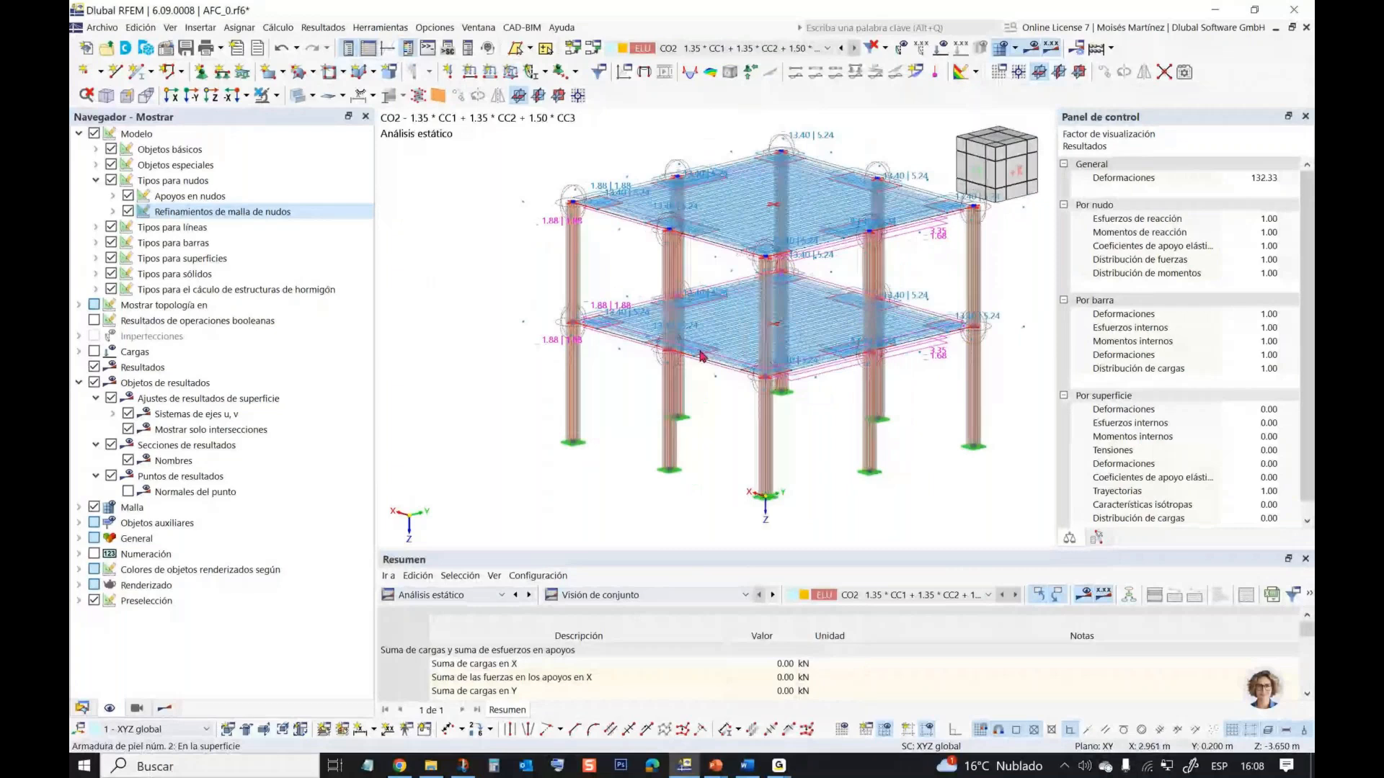
scroll(701, 356, up, 3)
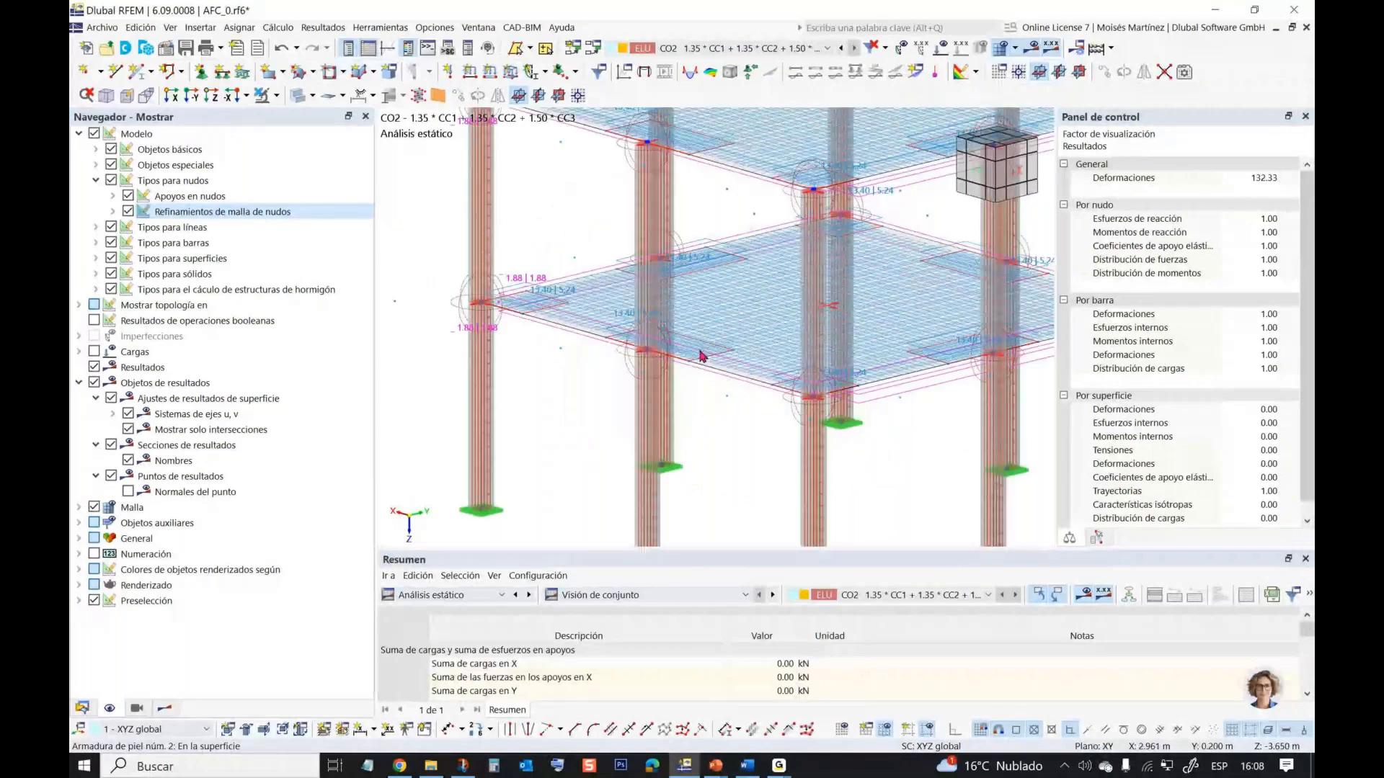
- Show the model data tree and expand the surface reinforcements (Armaduras de piel) under the concrete design types
click(82, 709)
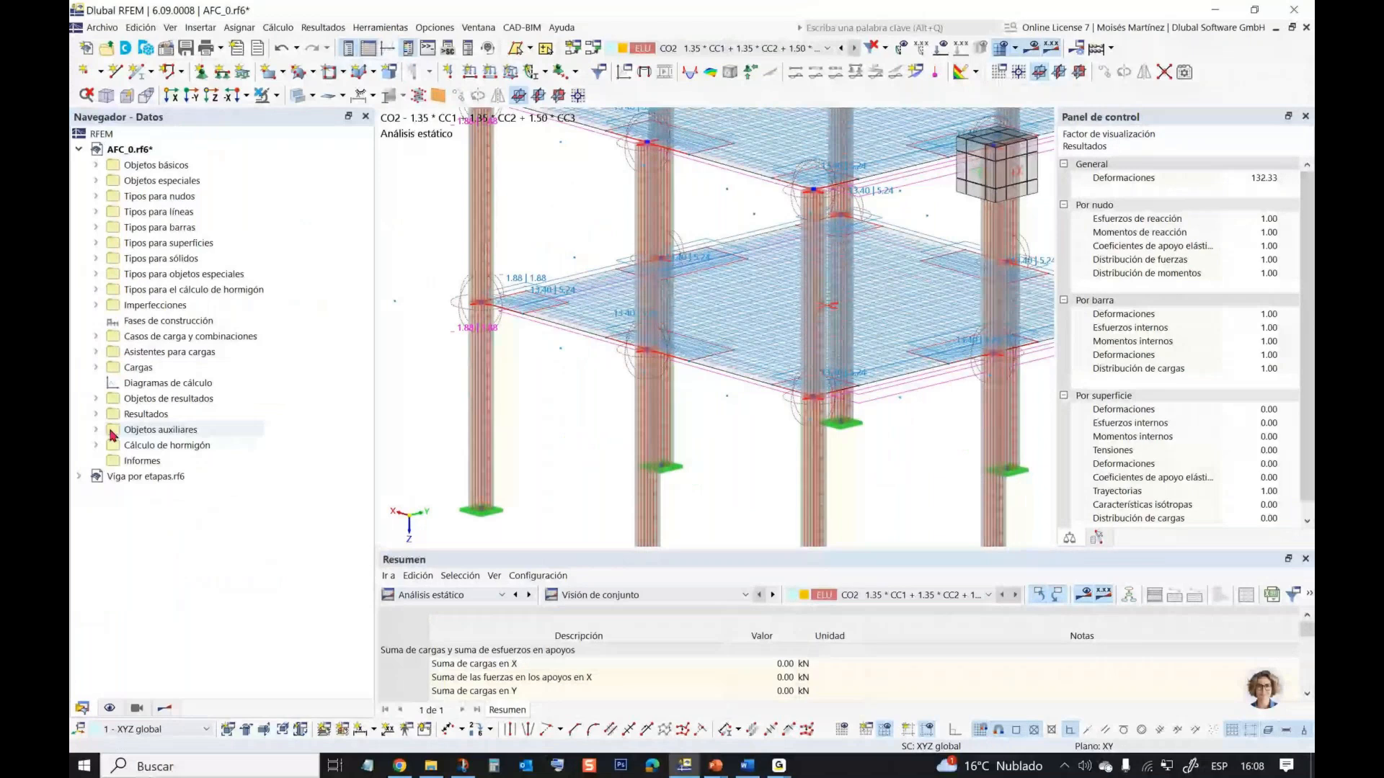
click(97, 290)
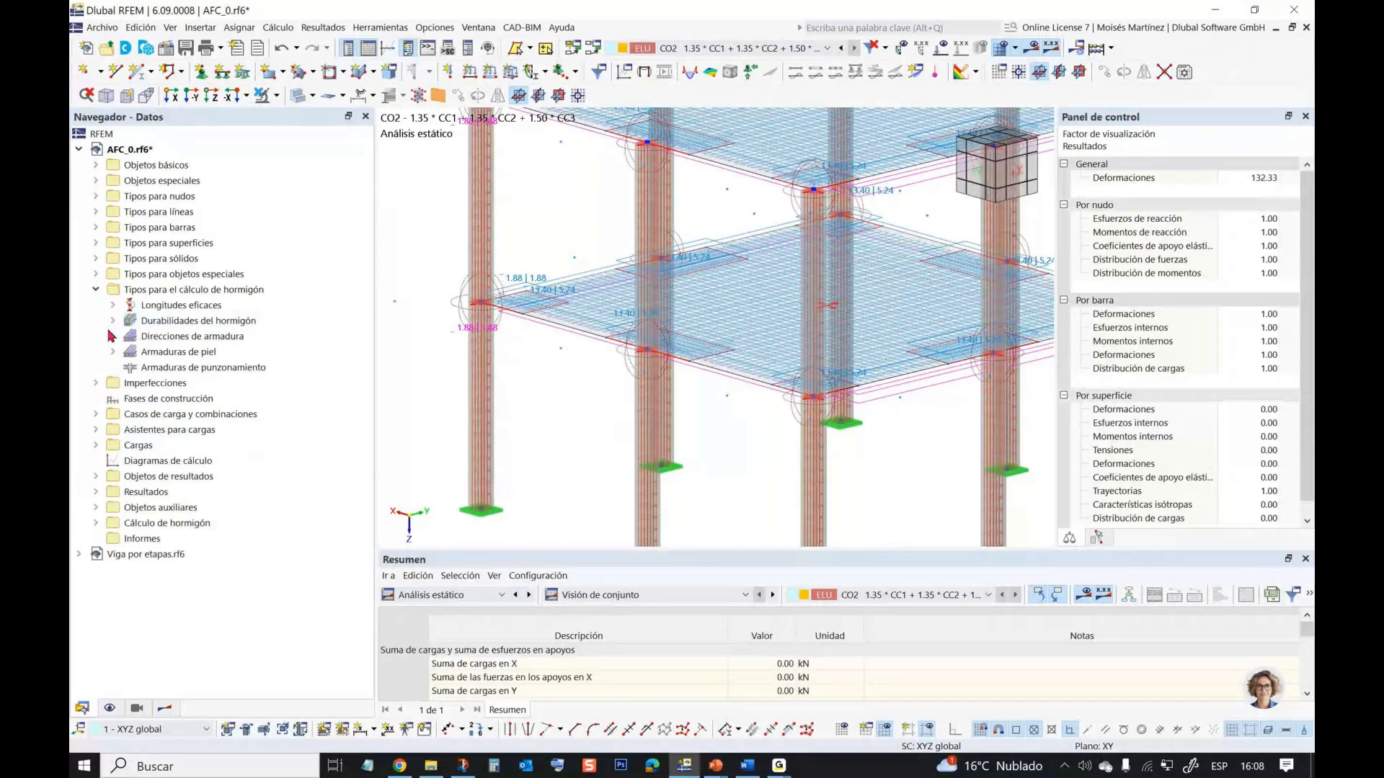
click(112, 352)
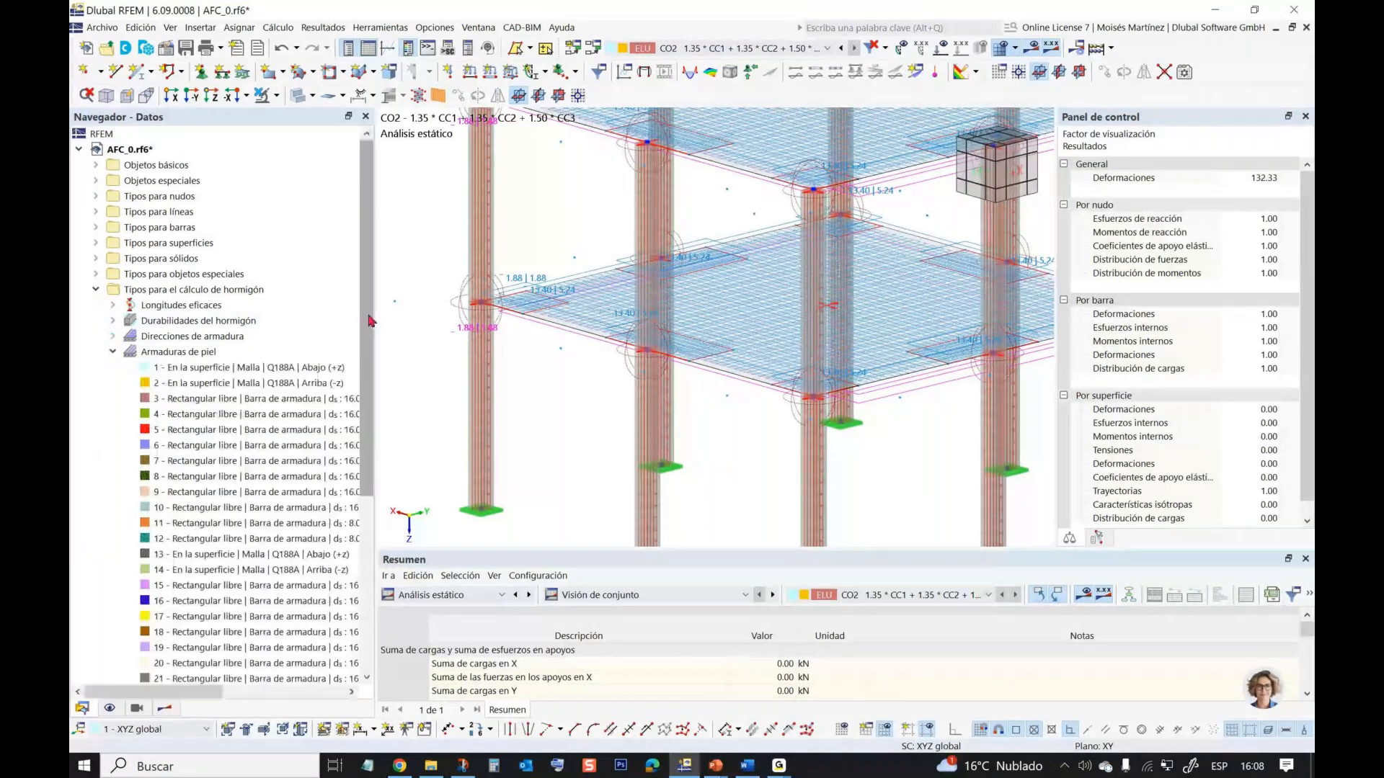
scroll(370, 326, down, 2)
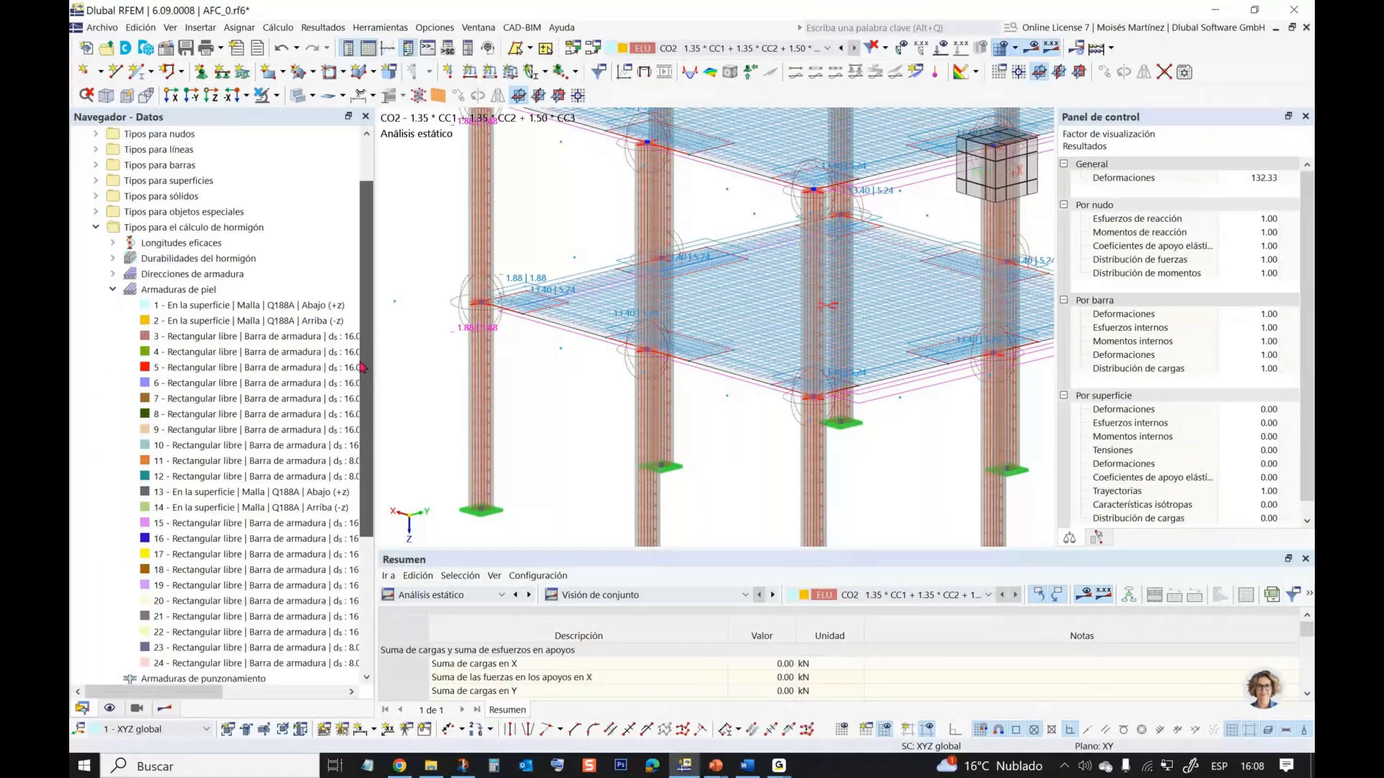
- Highlight surface reinforcements such as the two Q188A meshes 1 and 2 and free rectangular ones 11 and 18 to locate them in the slabs
click(218, 261)
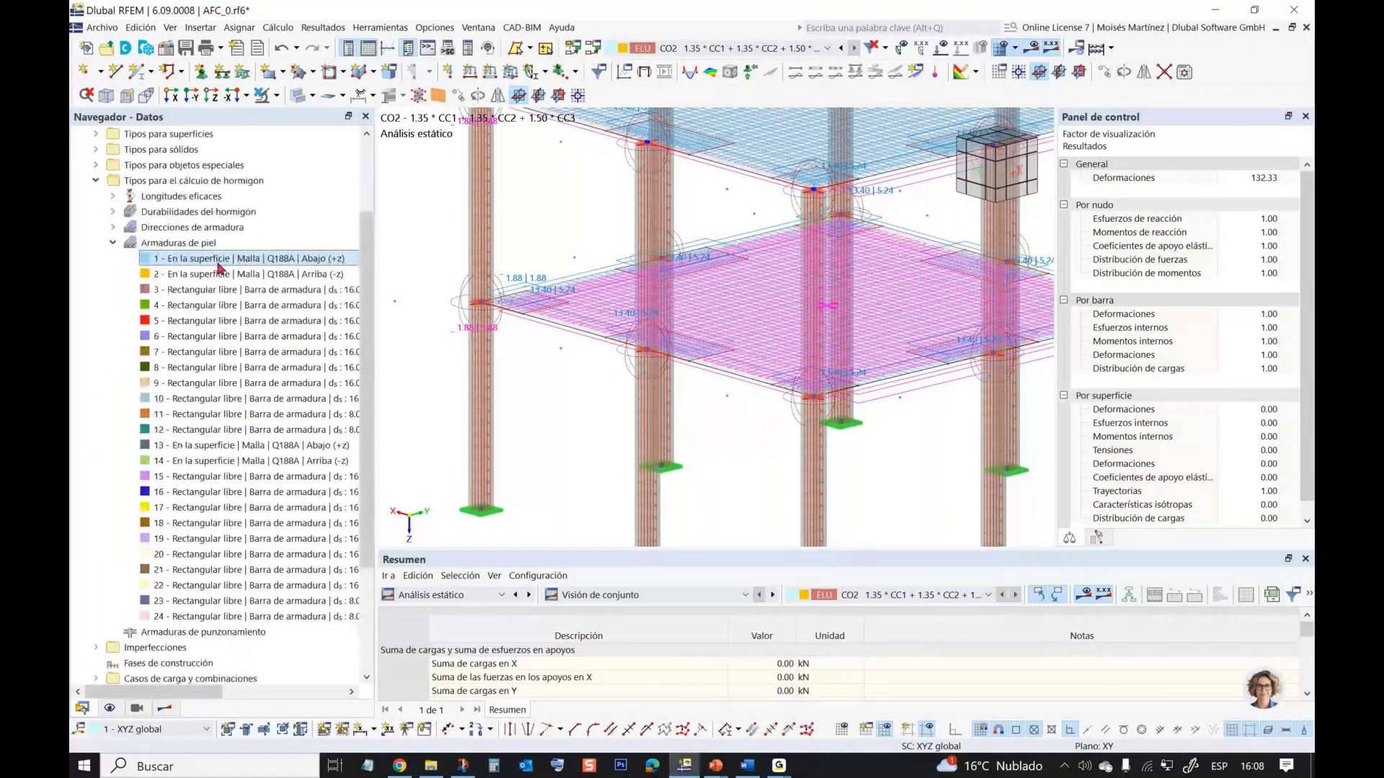
click(176, 277)
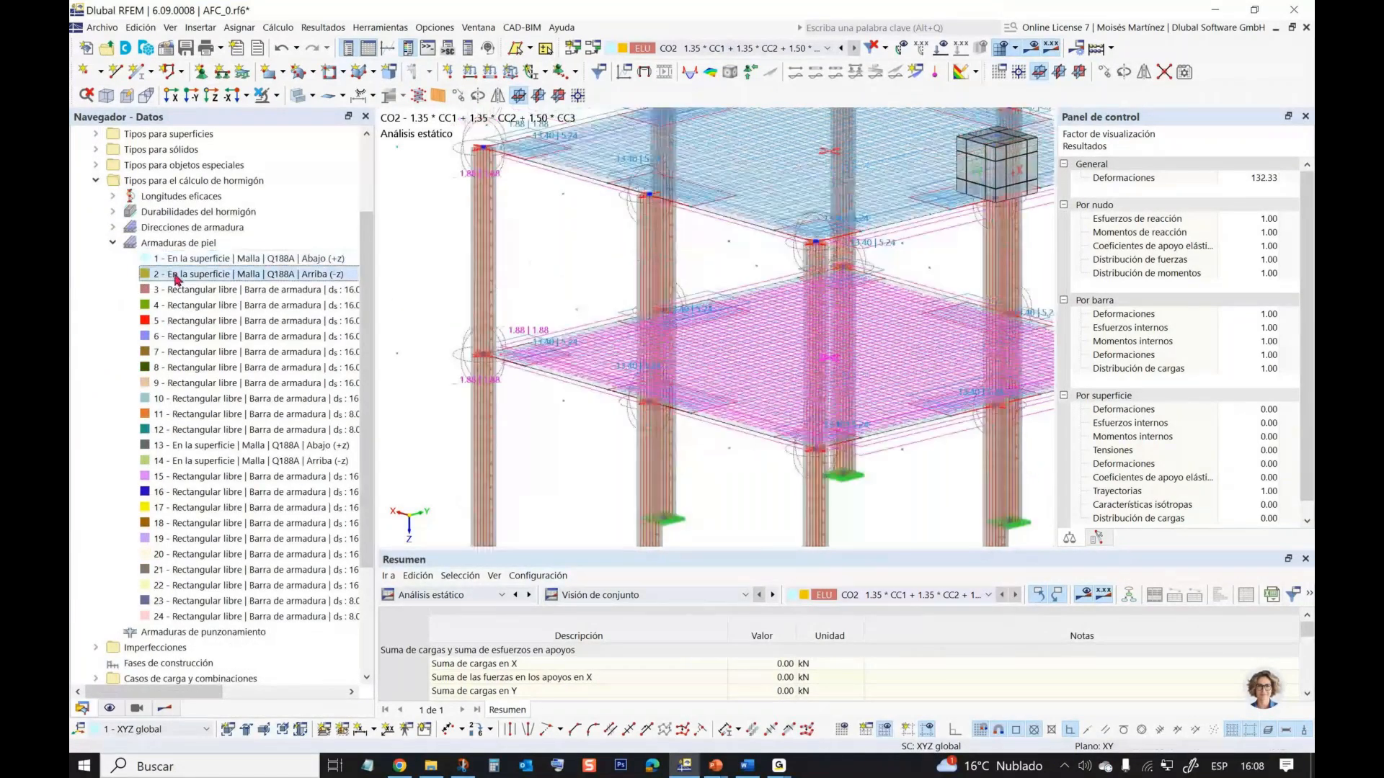
click(193, 475)
click(199, 415)
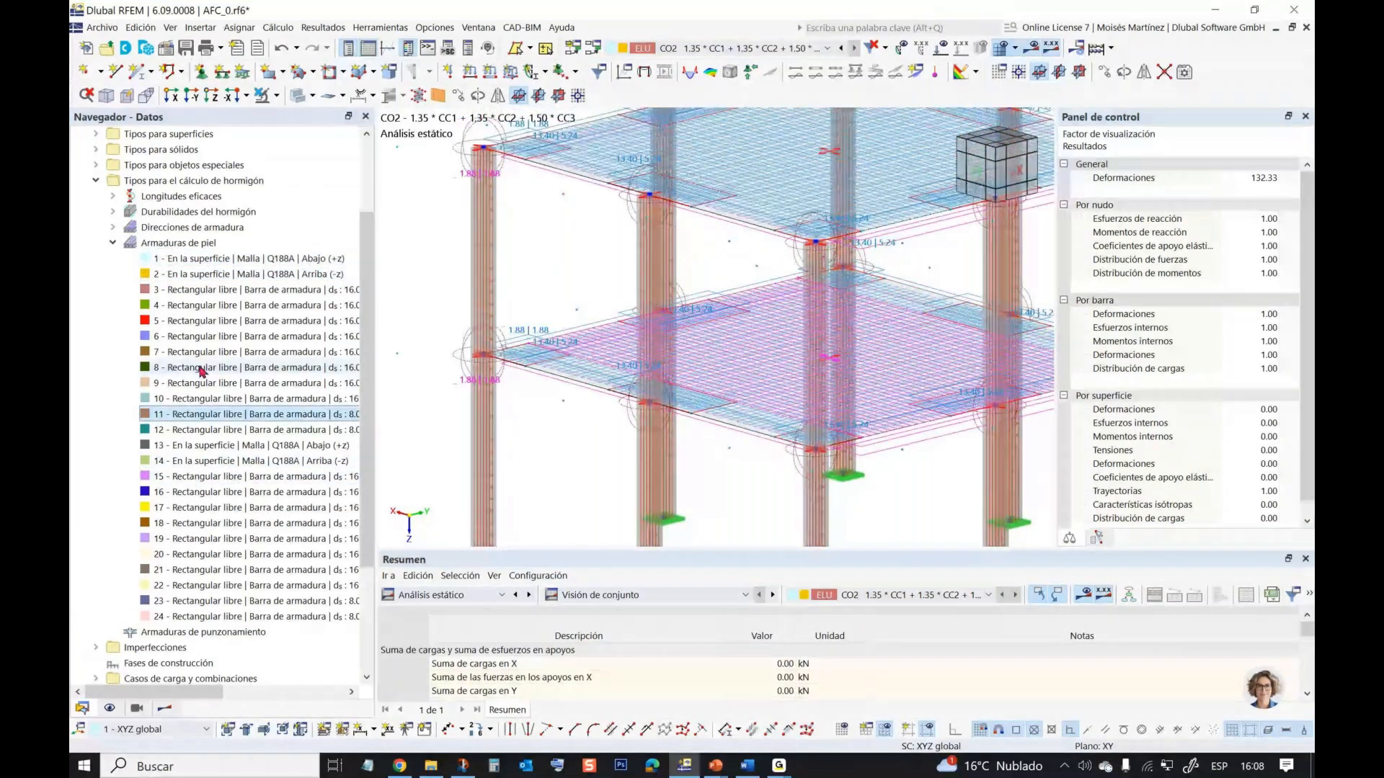
scroll(201, 371, down, 2)
click(202, 430)
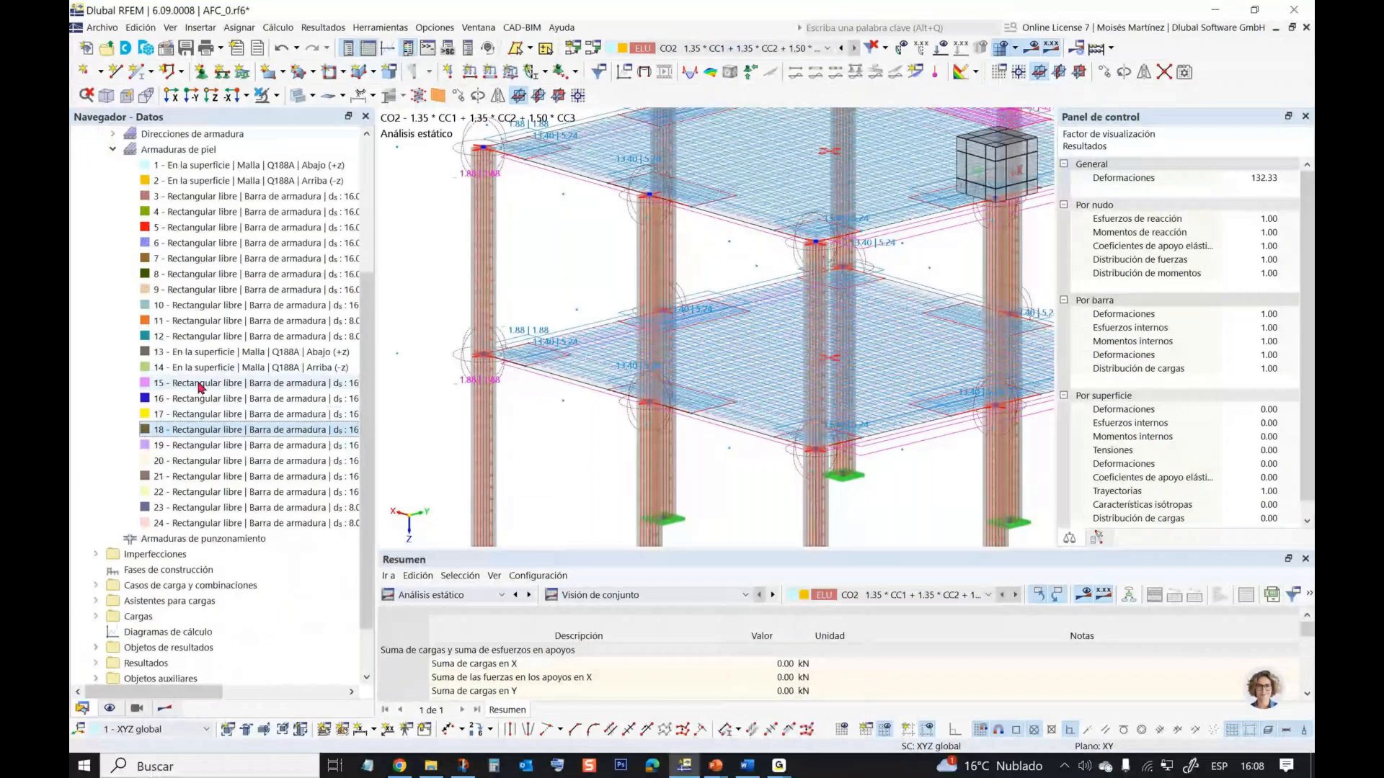
scroll(289, 393, down, 2)
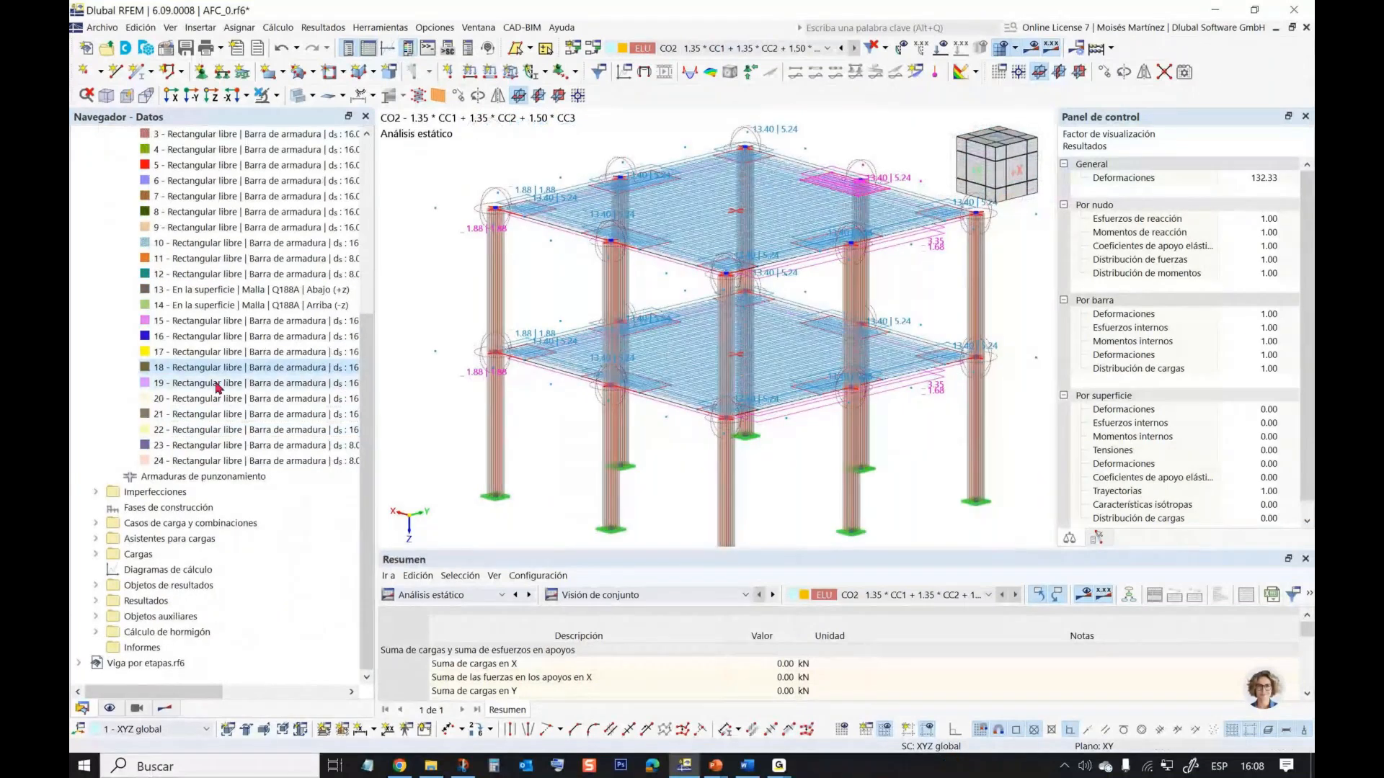
key(Down)
key(Down)
- Review the reinforcement type options of surface reinforcement 13, the Q188A mesh on the +z side, and close its definition without changes
click(225, 290)
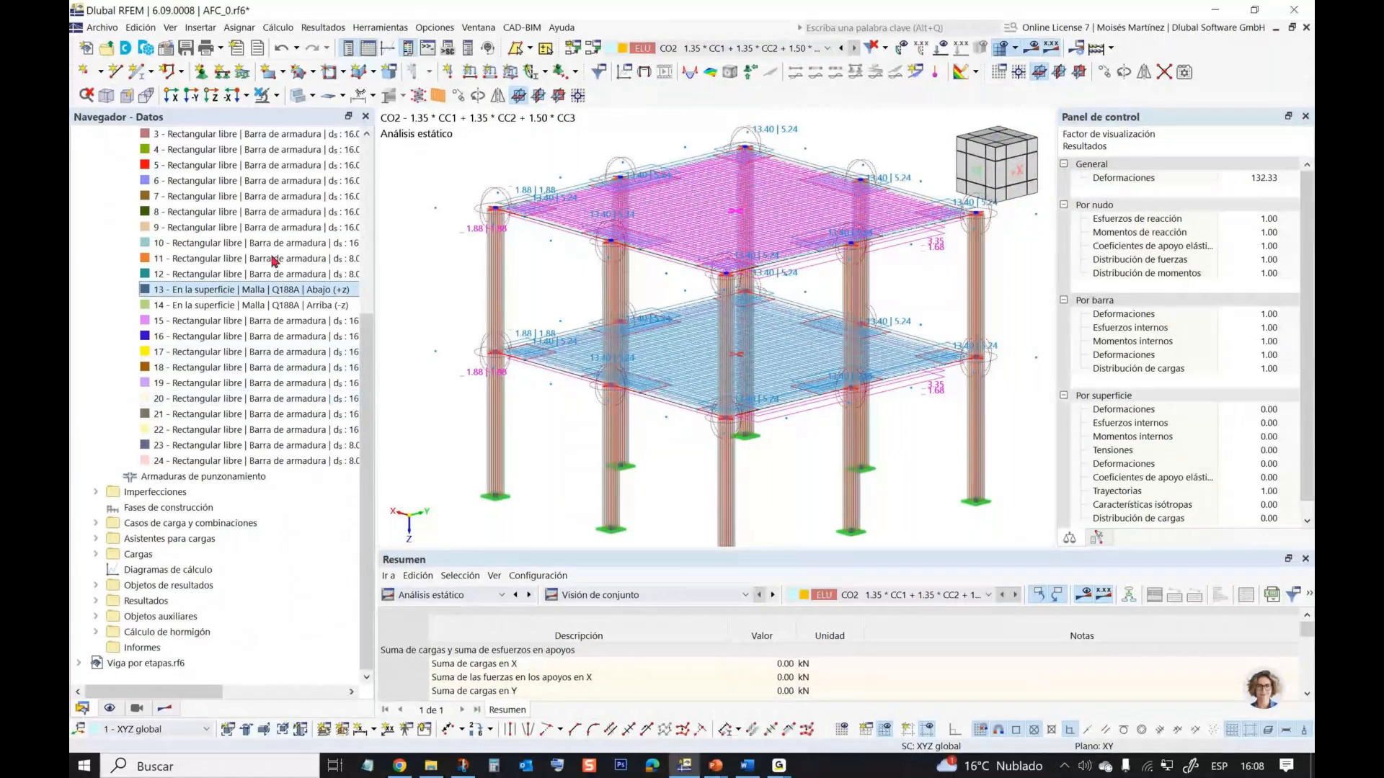
double_click(225, 290)
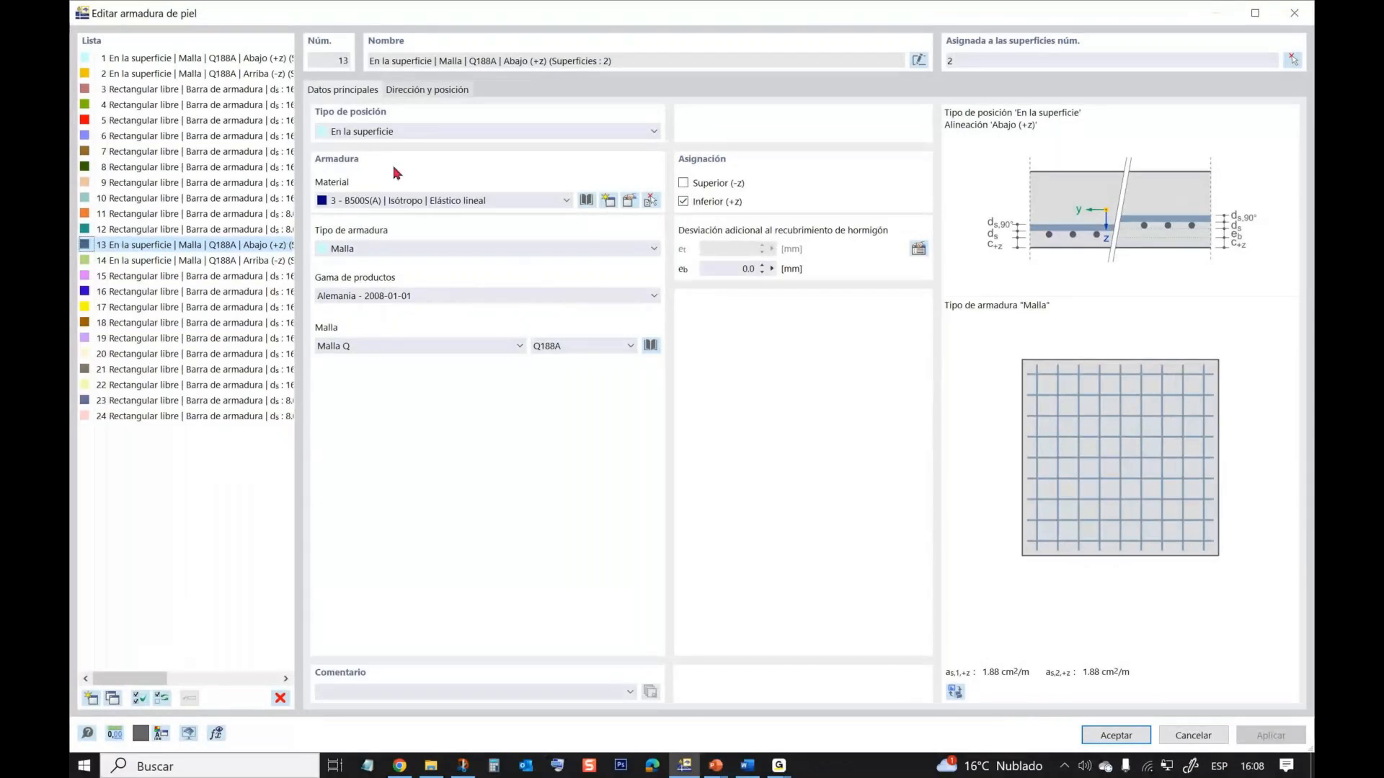
click(416, 249)
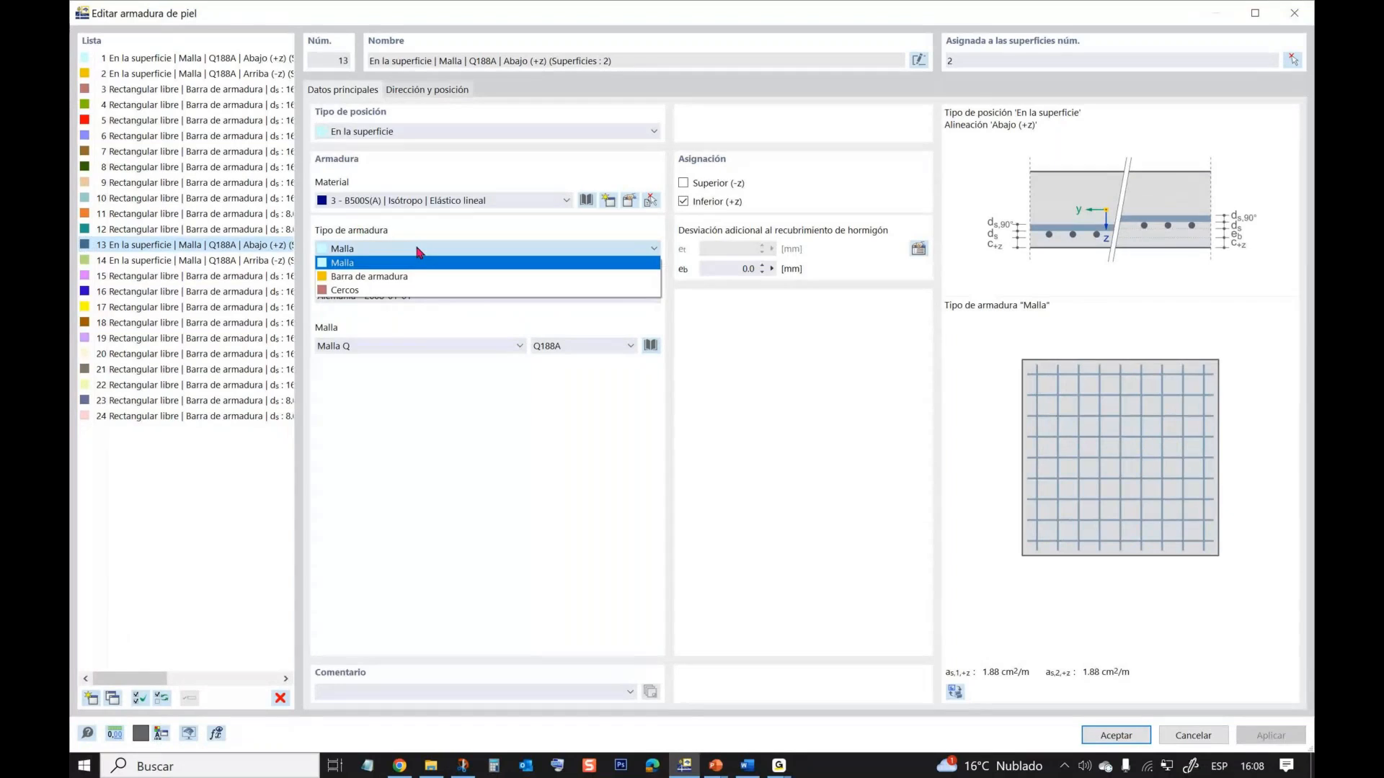
click(418, 250)
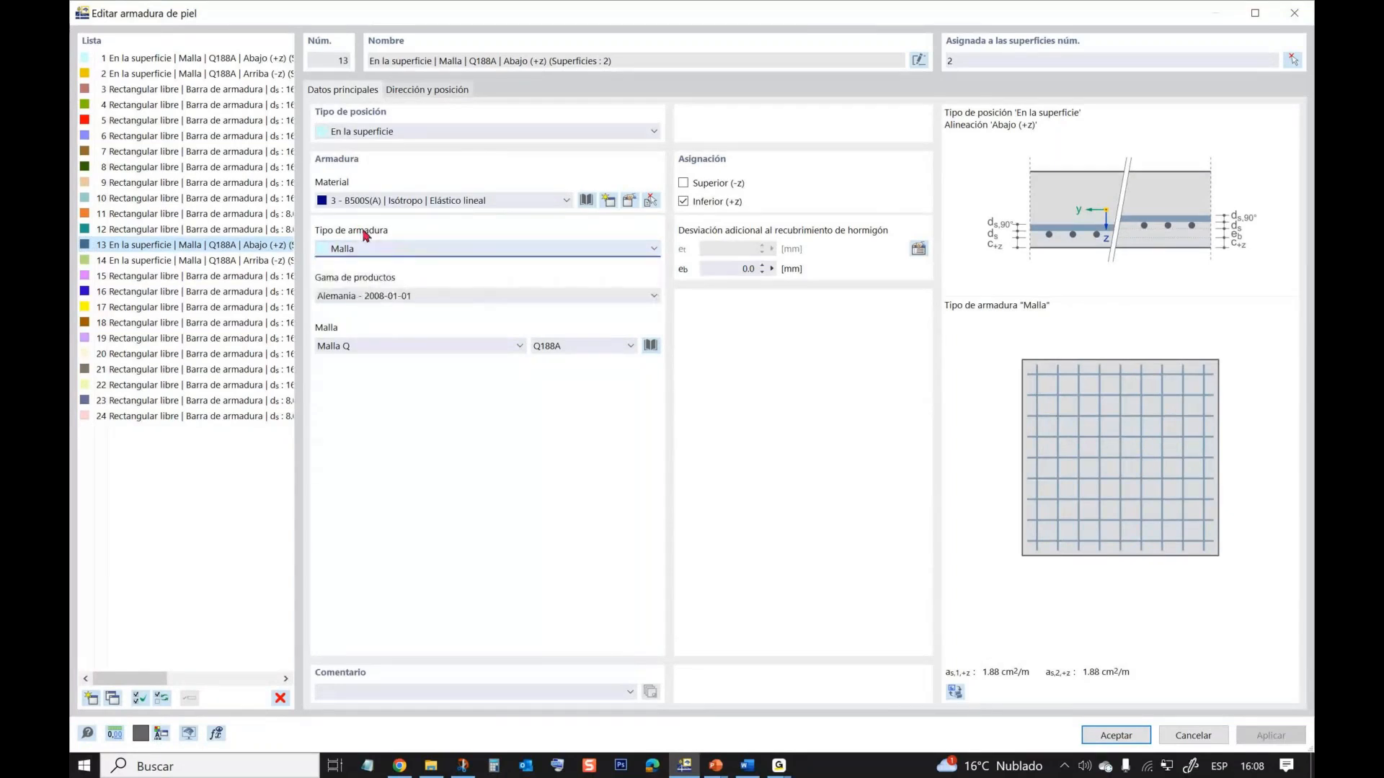
click(392, 252)
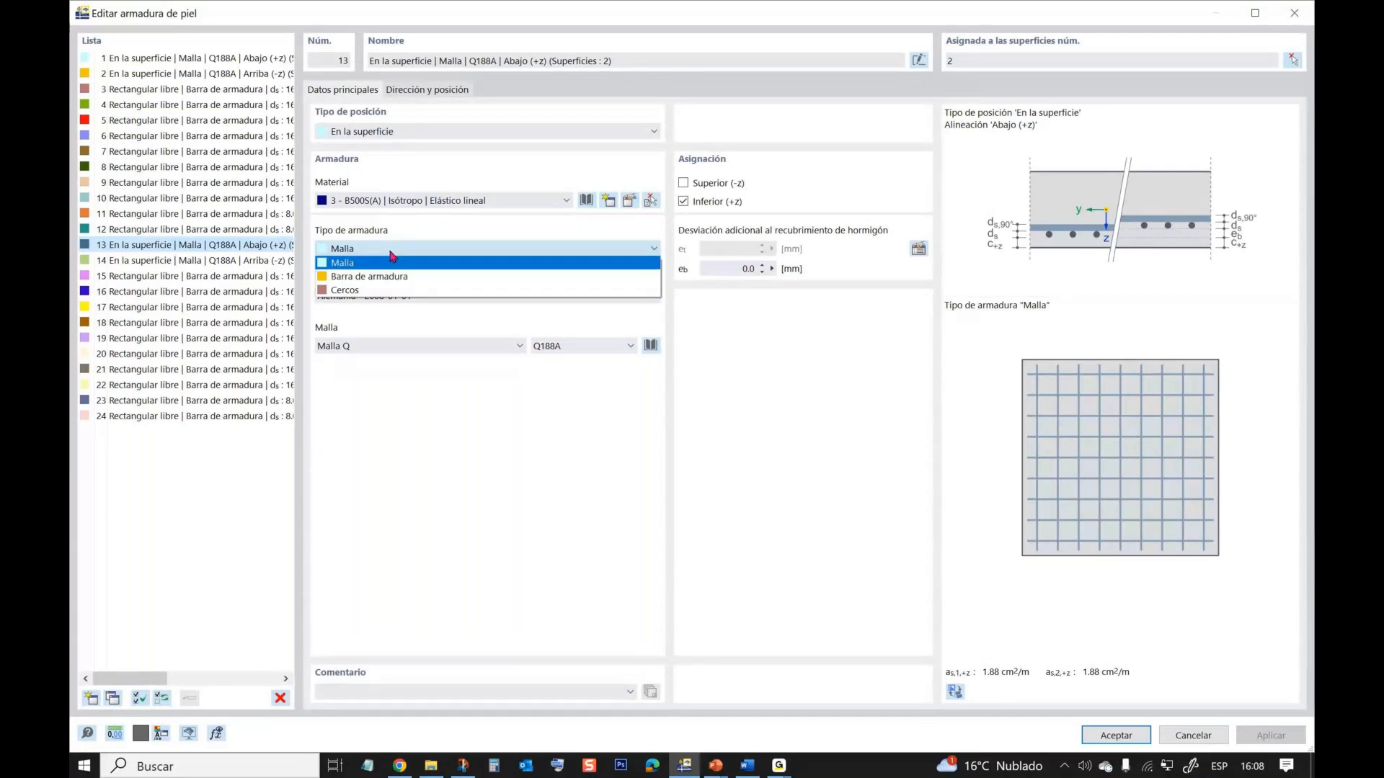
click(392, 261)
click(1183, 742)
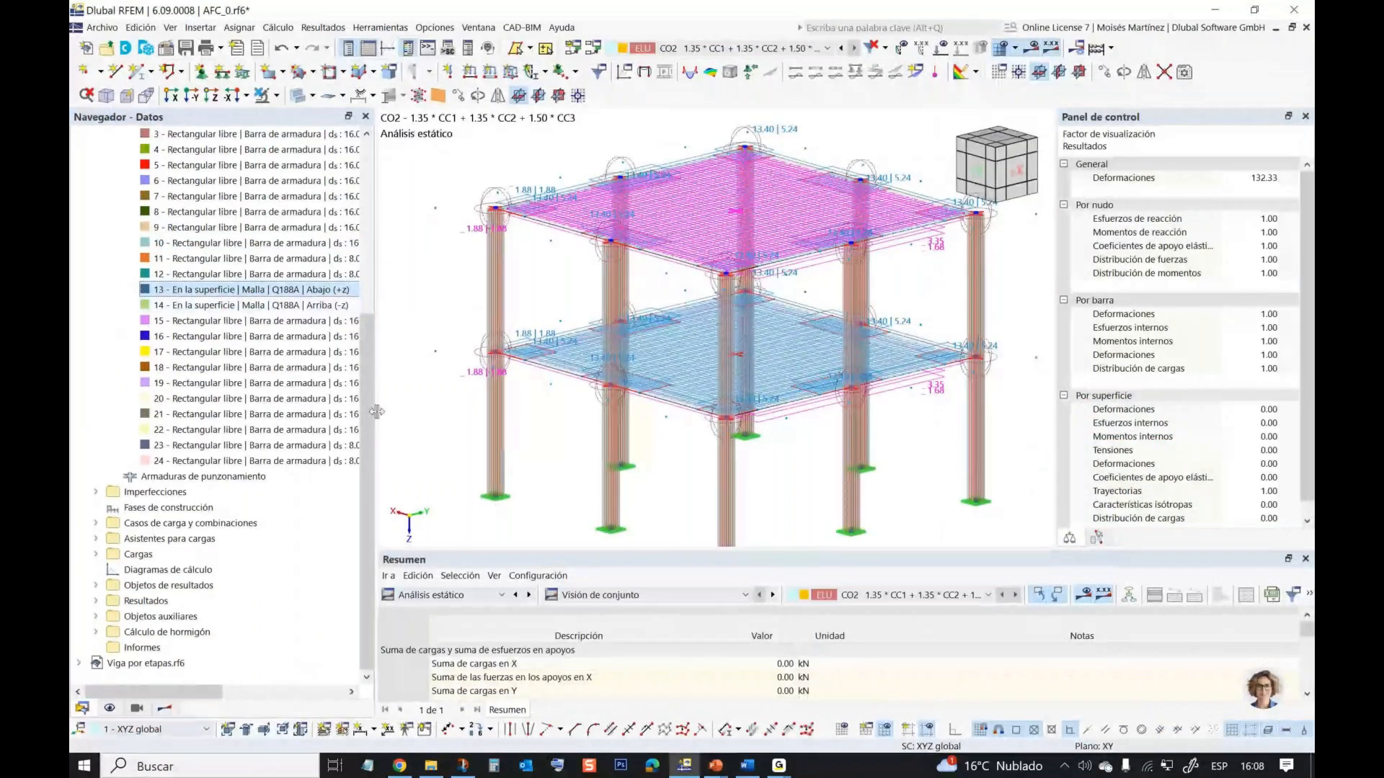
- Widen the data navigator and collapse the surface reinforcements (Armaduras de piel) branch
drag(376, 412, 407, 400)
scroll(358, 394, up, 6)
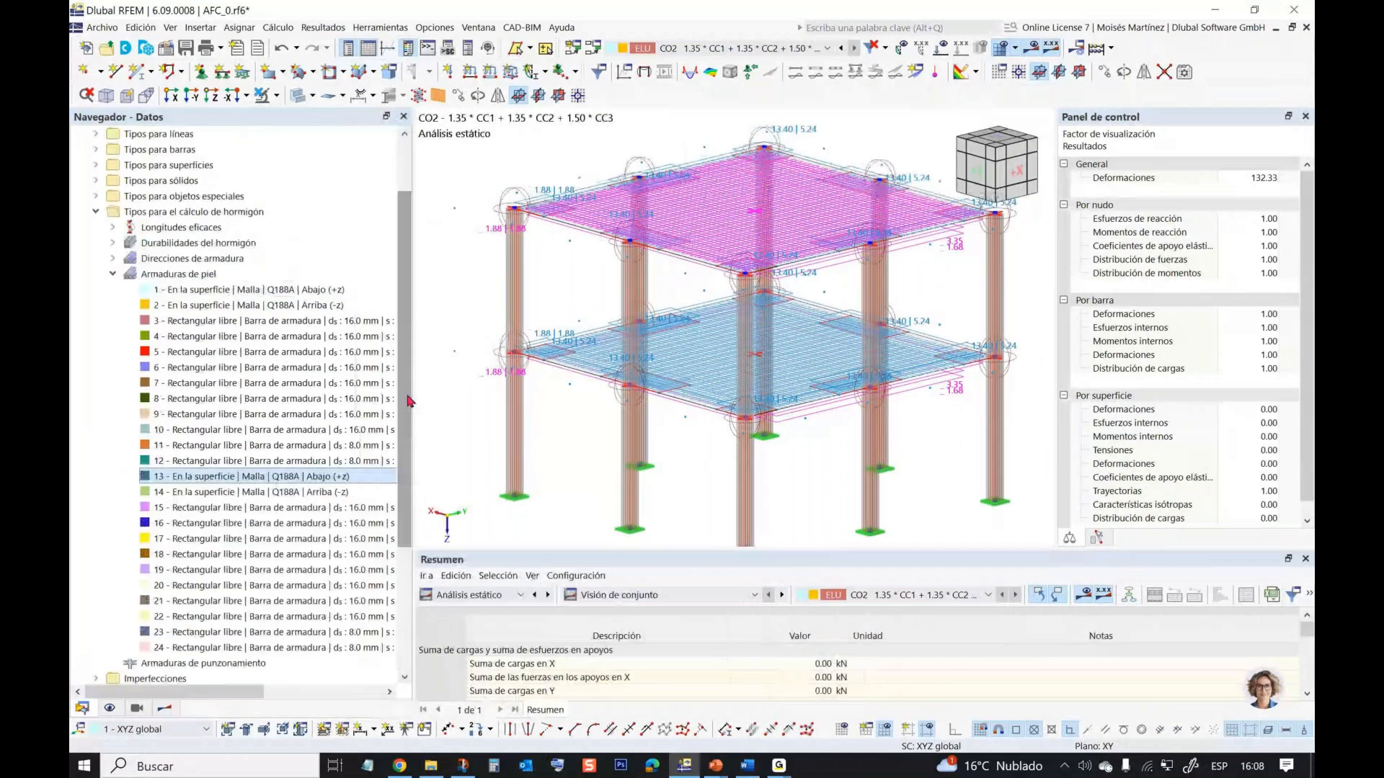
click(113, 351)
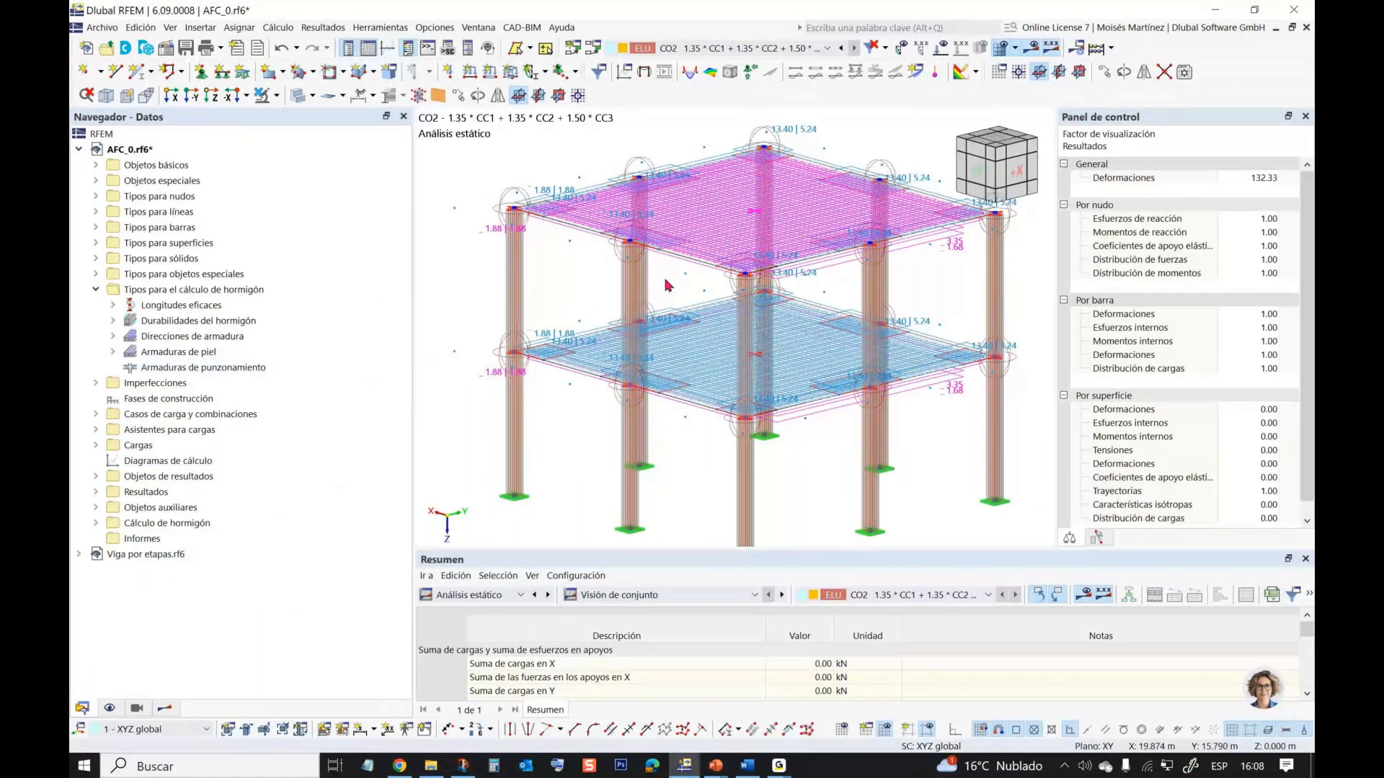
scroll(667, 285, down, 1)
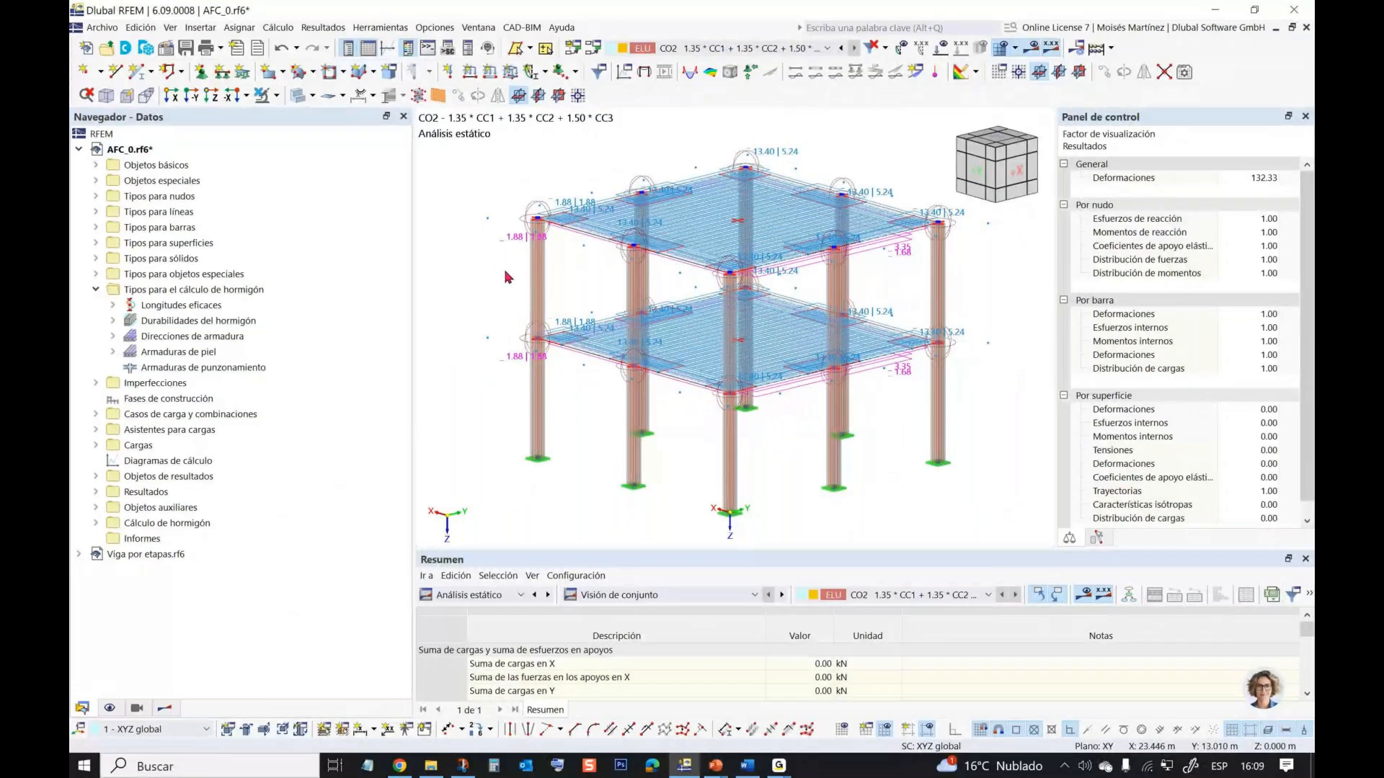
middle_drag(508, 276, 474, 270)
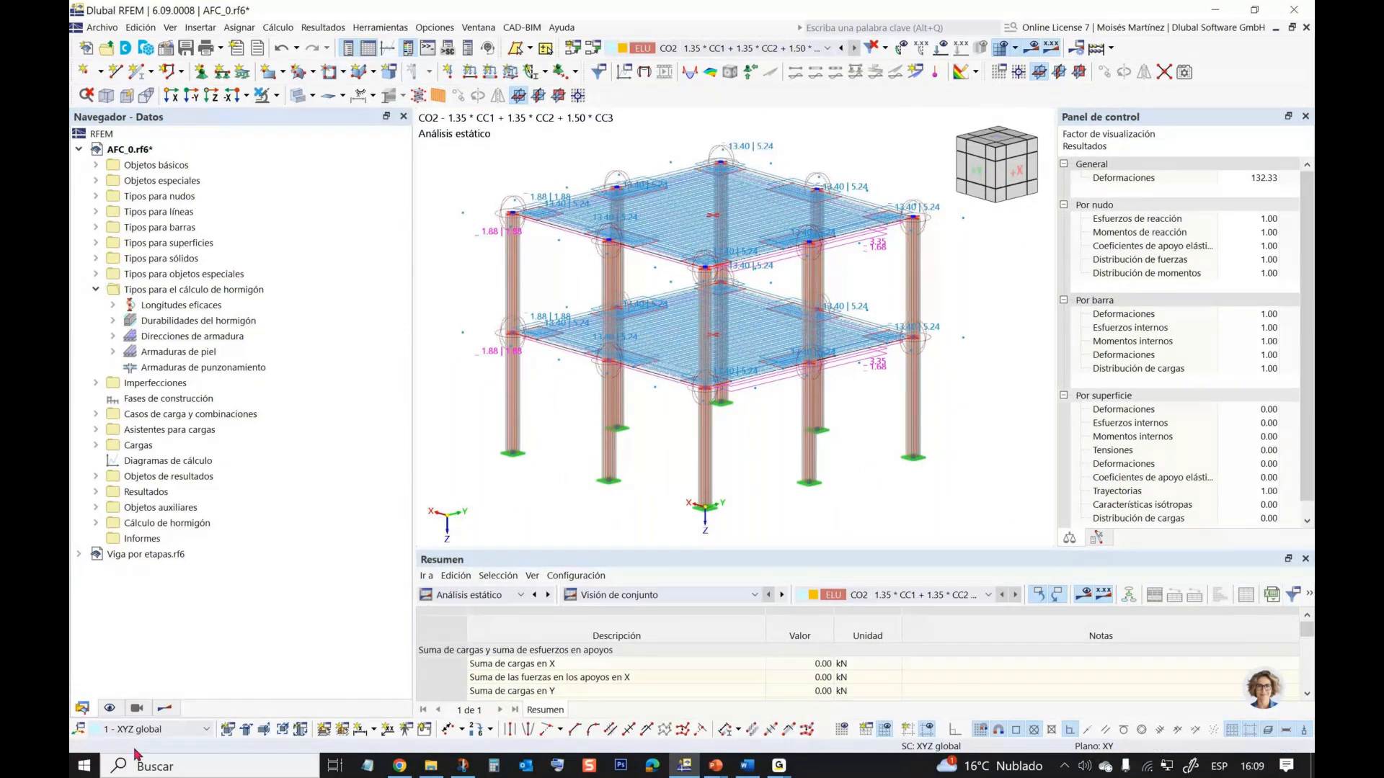
- Turn off the display of the concrete design types, the nodal mesh refinements and the surface result adjustments
click(109, 707)
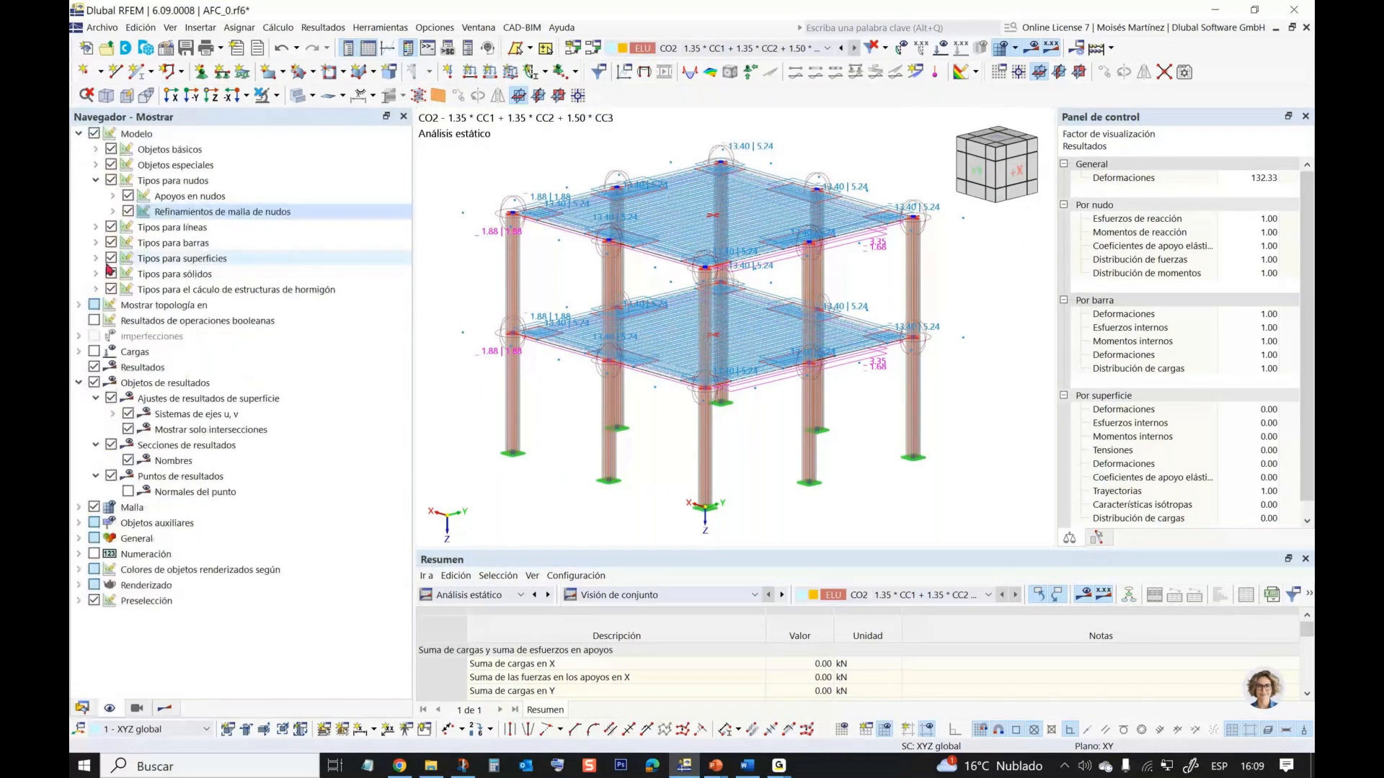
click(111, 289)
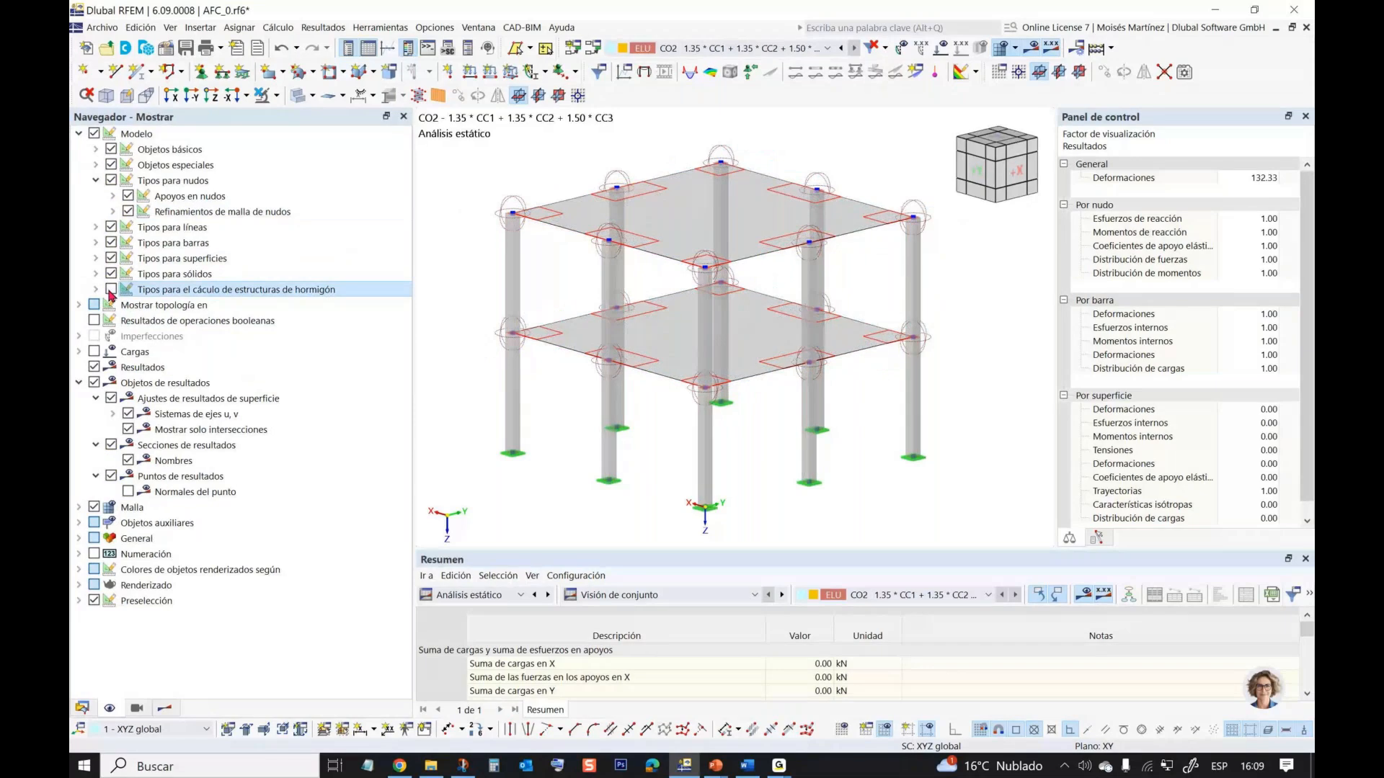
click(128, 212)
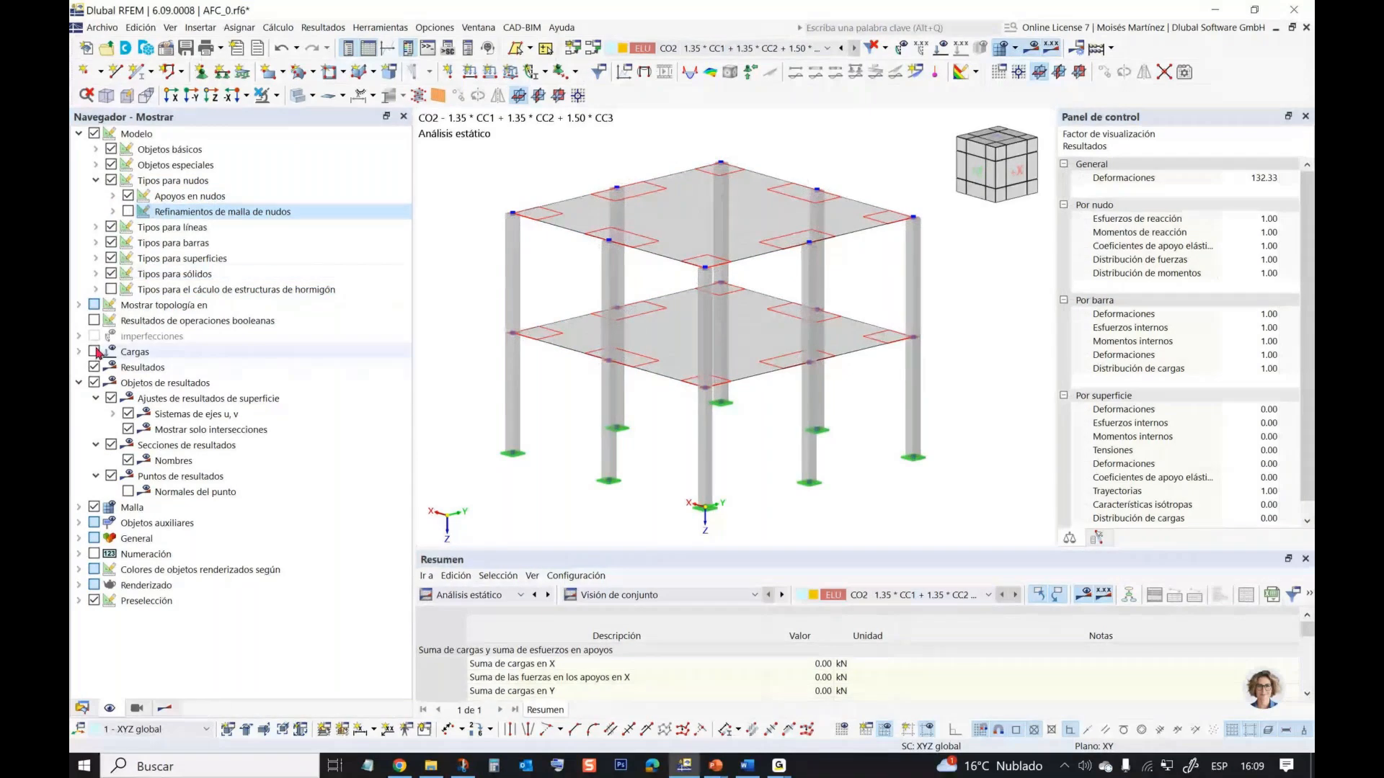
click(111, 398)
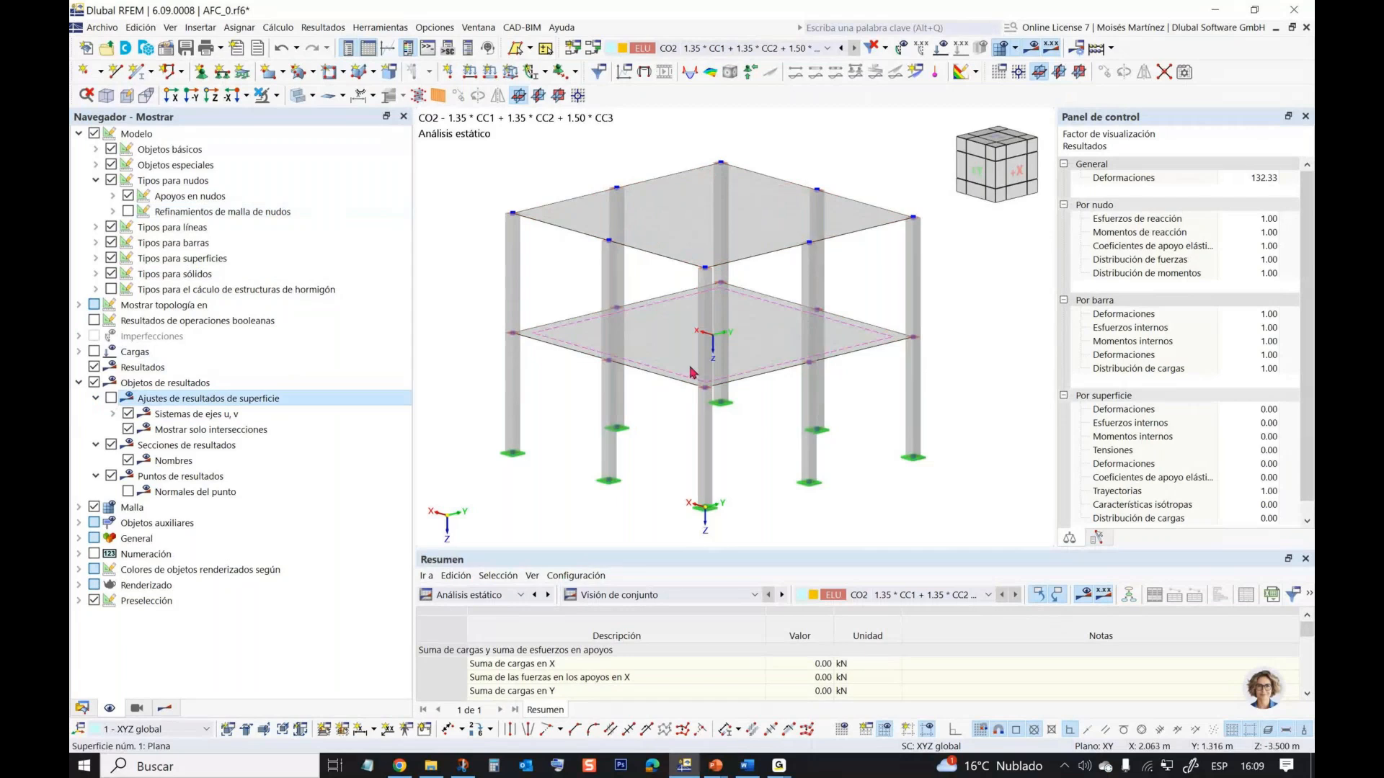
- Examine the two-storey frame's columns and slabs from different angles
scroll(687, 351, down, 1)
ctrl+middle_drag(687, 350, 533, 337)
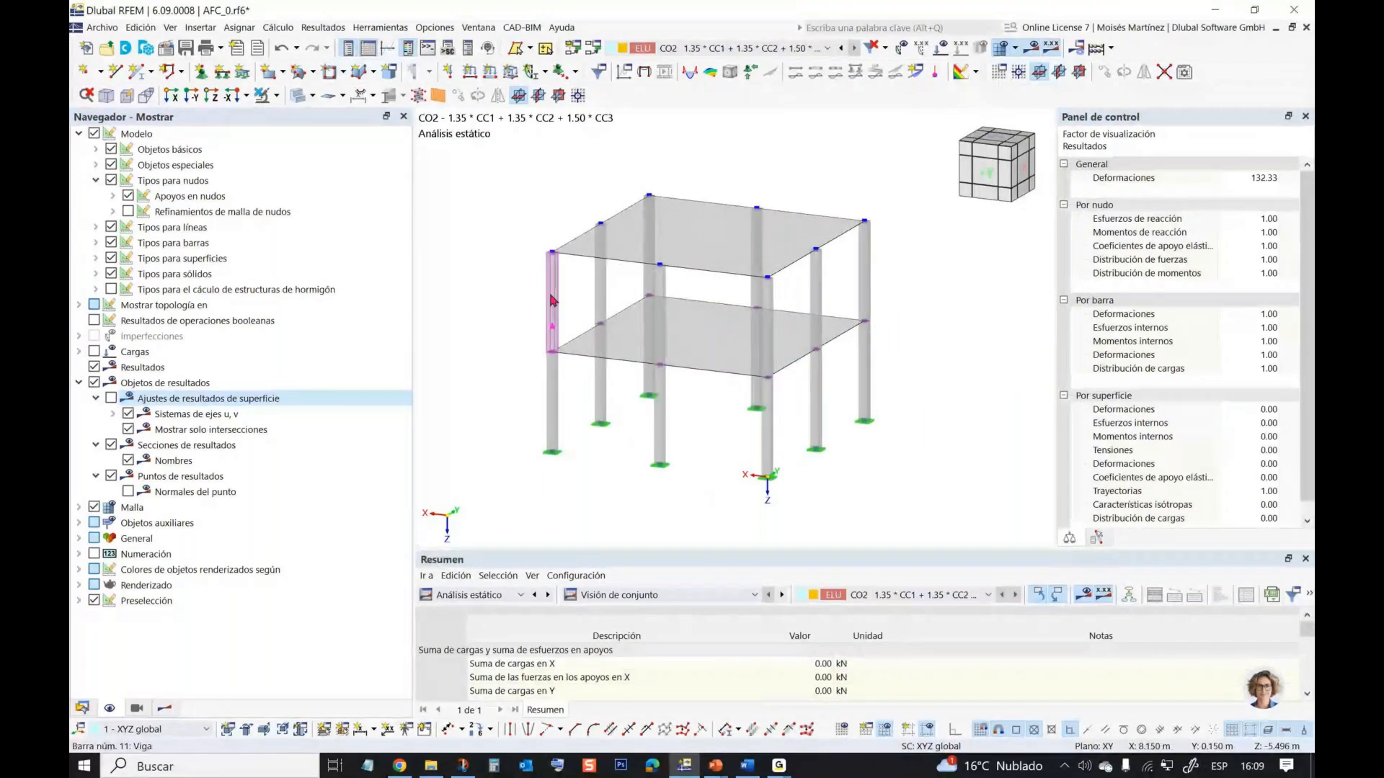
mouse_move(552, 299)
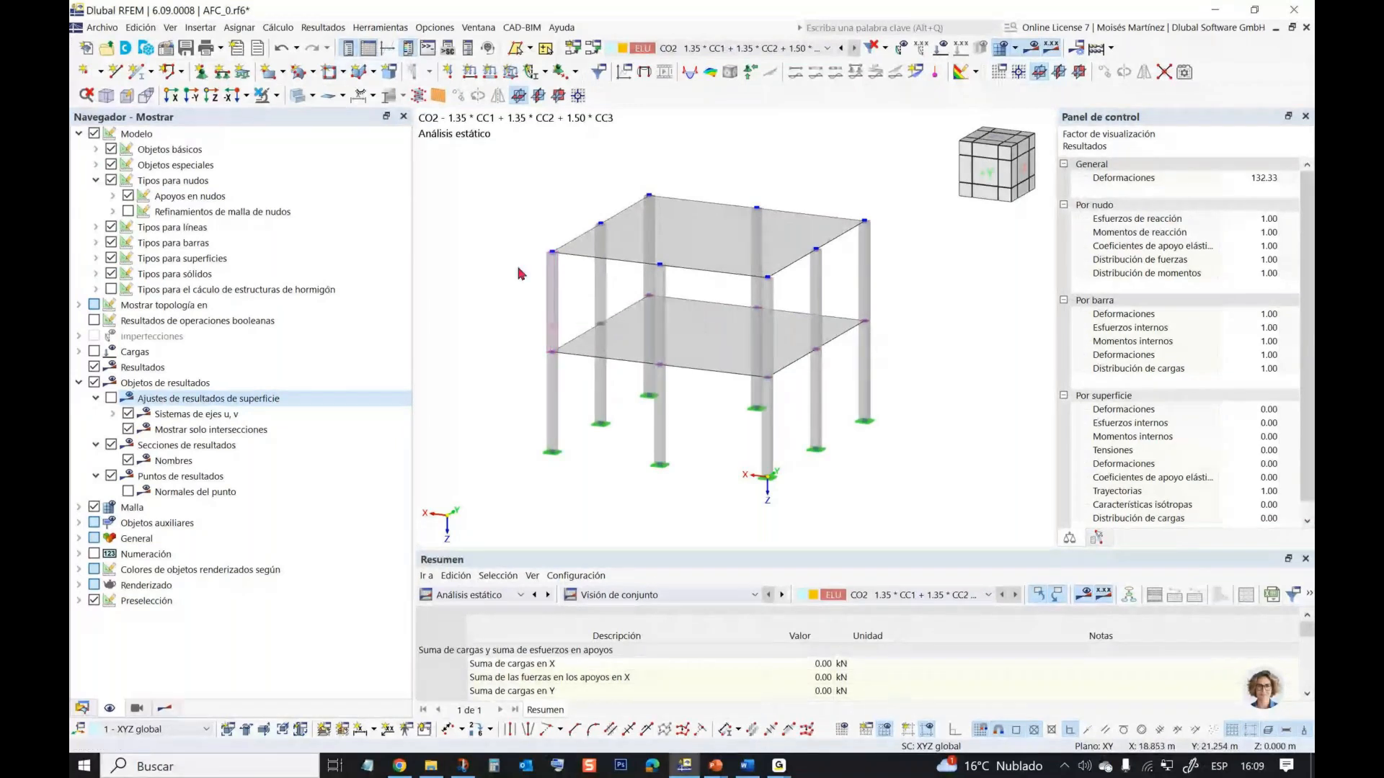
middle_drag(518, 268, 531, 321)
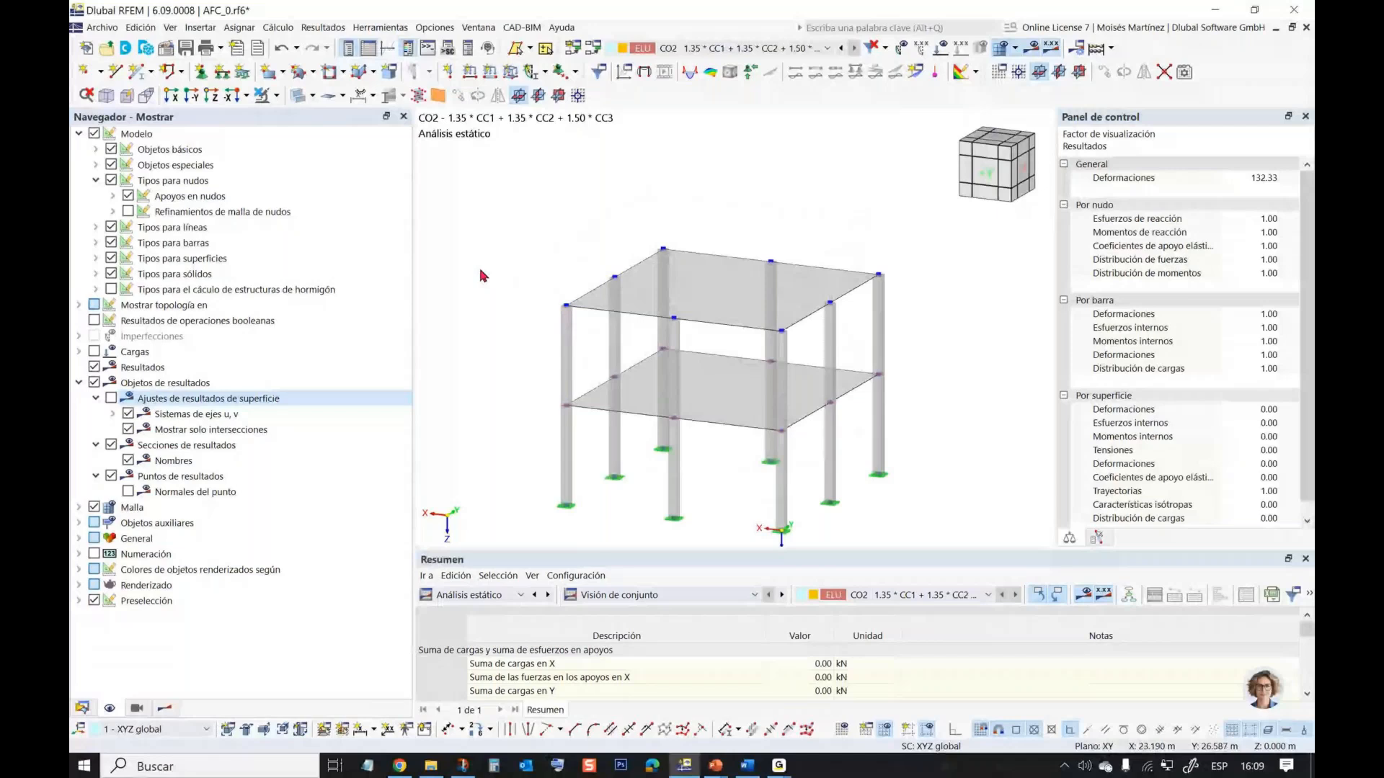
scroll(483, 276, down, 1)
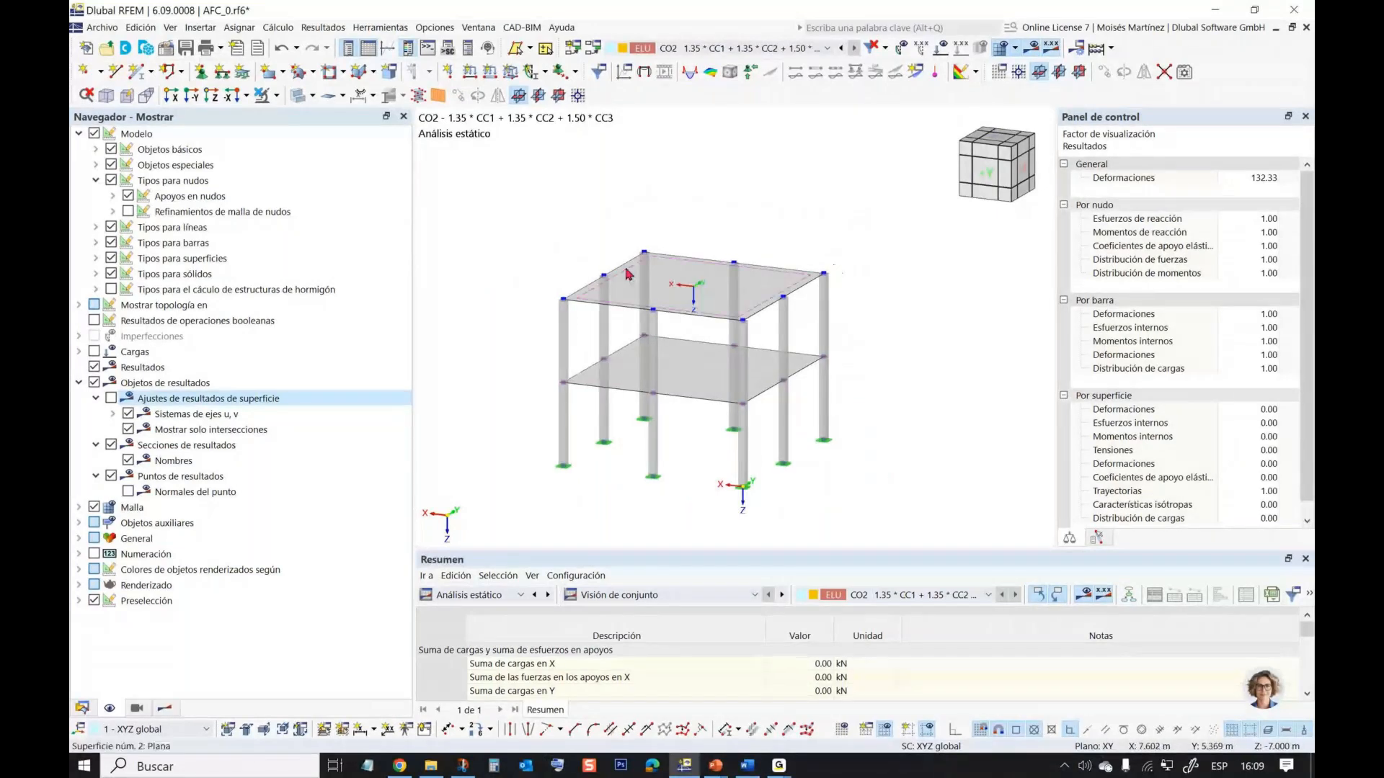
ctrl+middle_drag(567, 289, 586, 273)
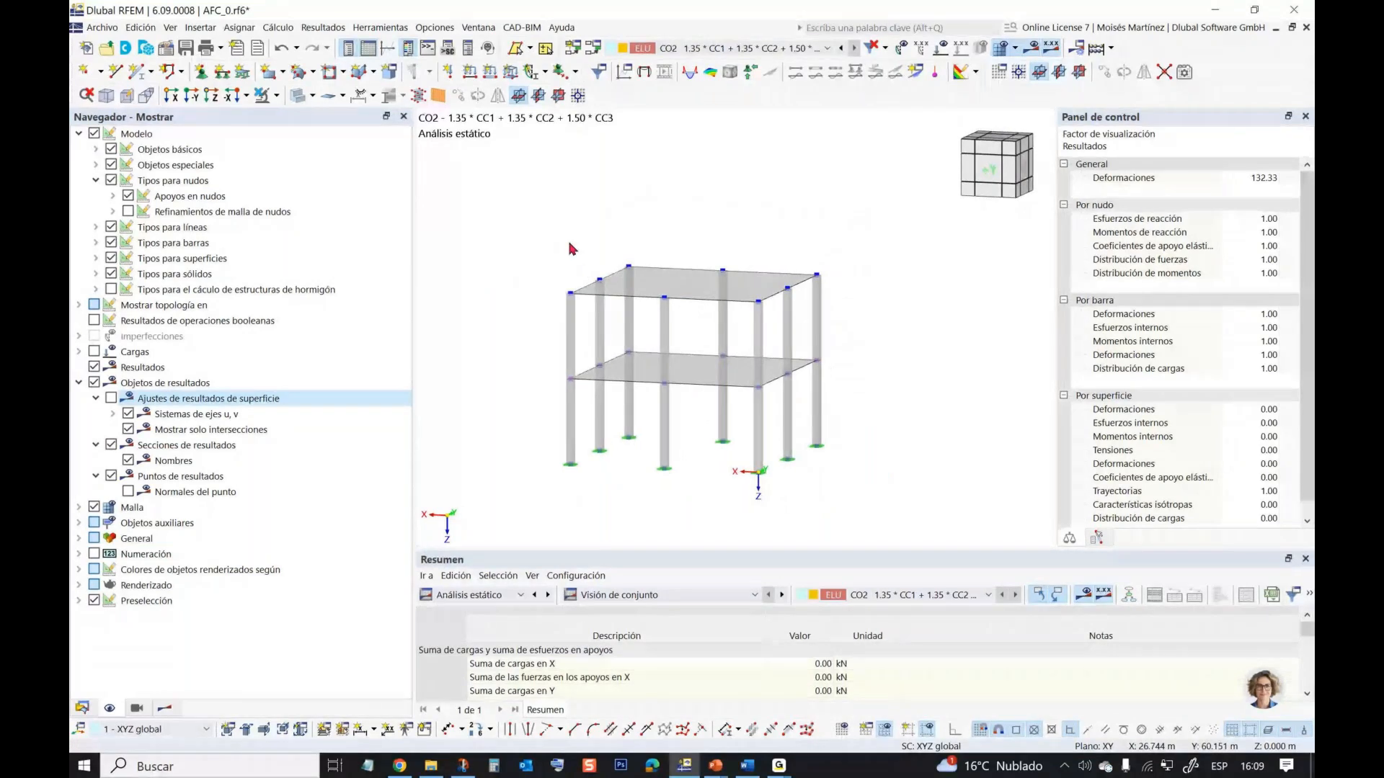
mouse_move(572, 248)
ctrl+middle_down()
mouse_move(556, 247)
mouse_move(568, 268)
ctrl+middle_up()
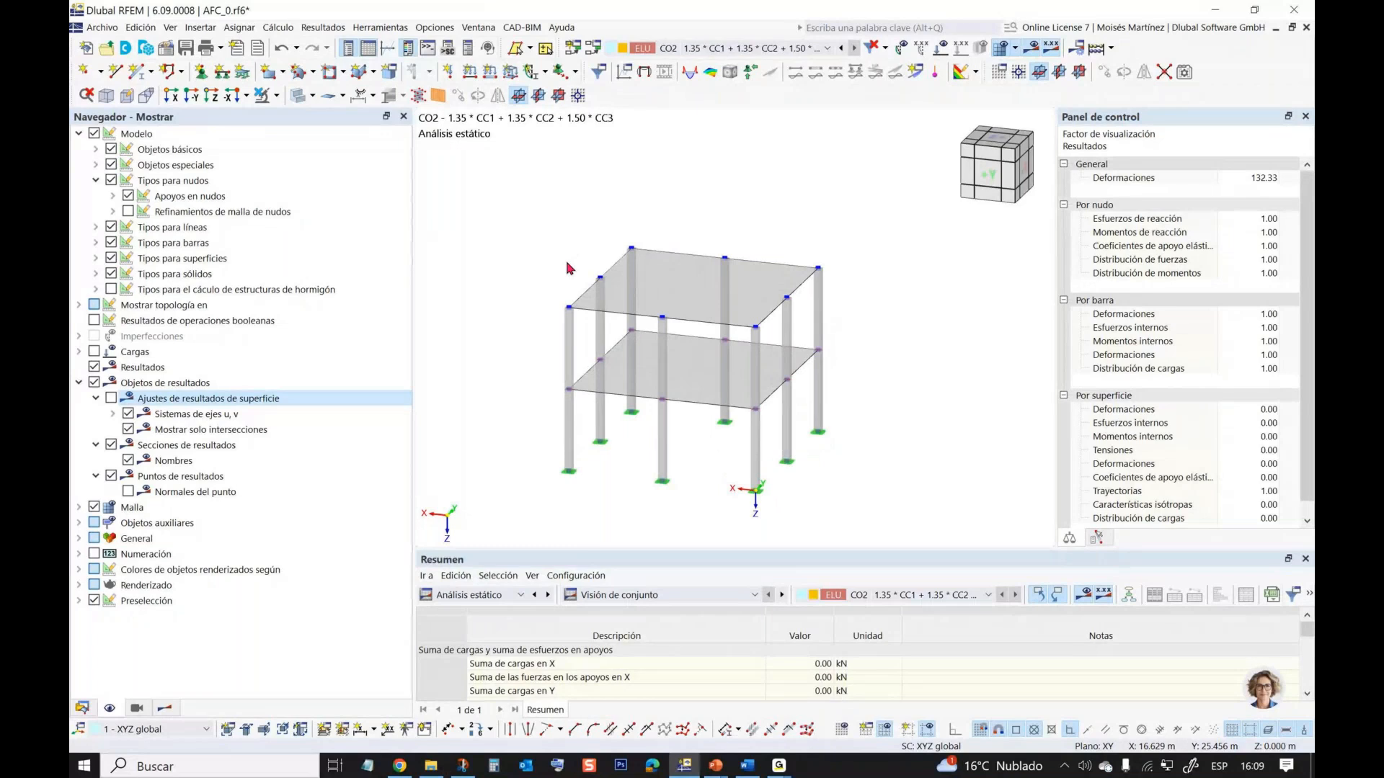
middle_drag(568, 268, 567, 248)
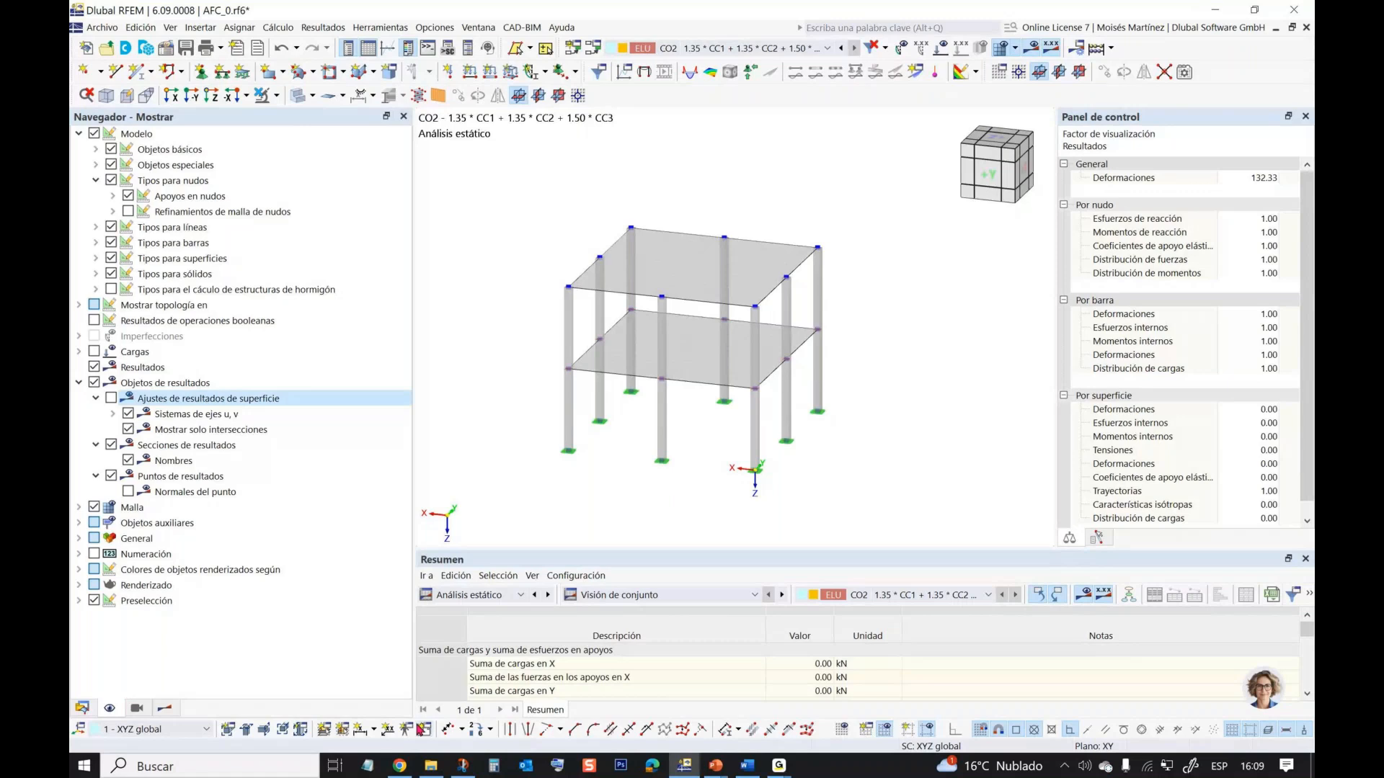
- Show the model data and review the materials under the basic objects, including steel S275JR and reinforcing steel B500S(A)
click(82, 707)
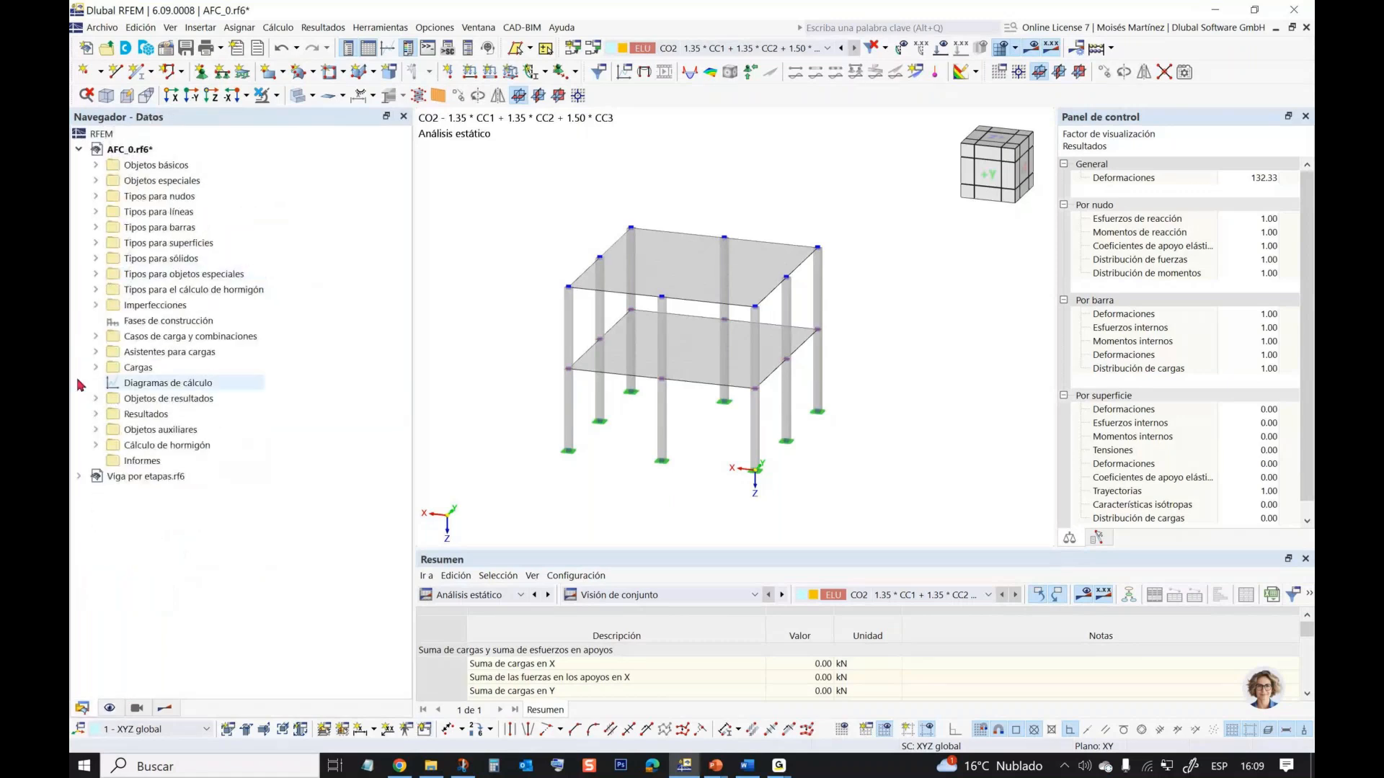
click(95, 165)
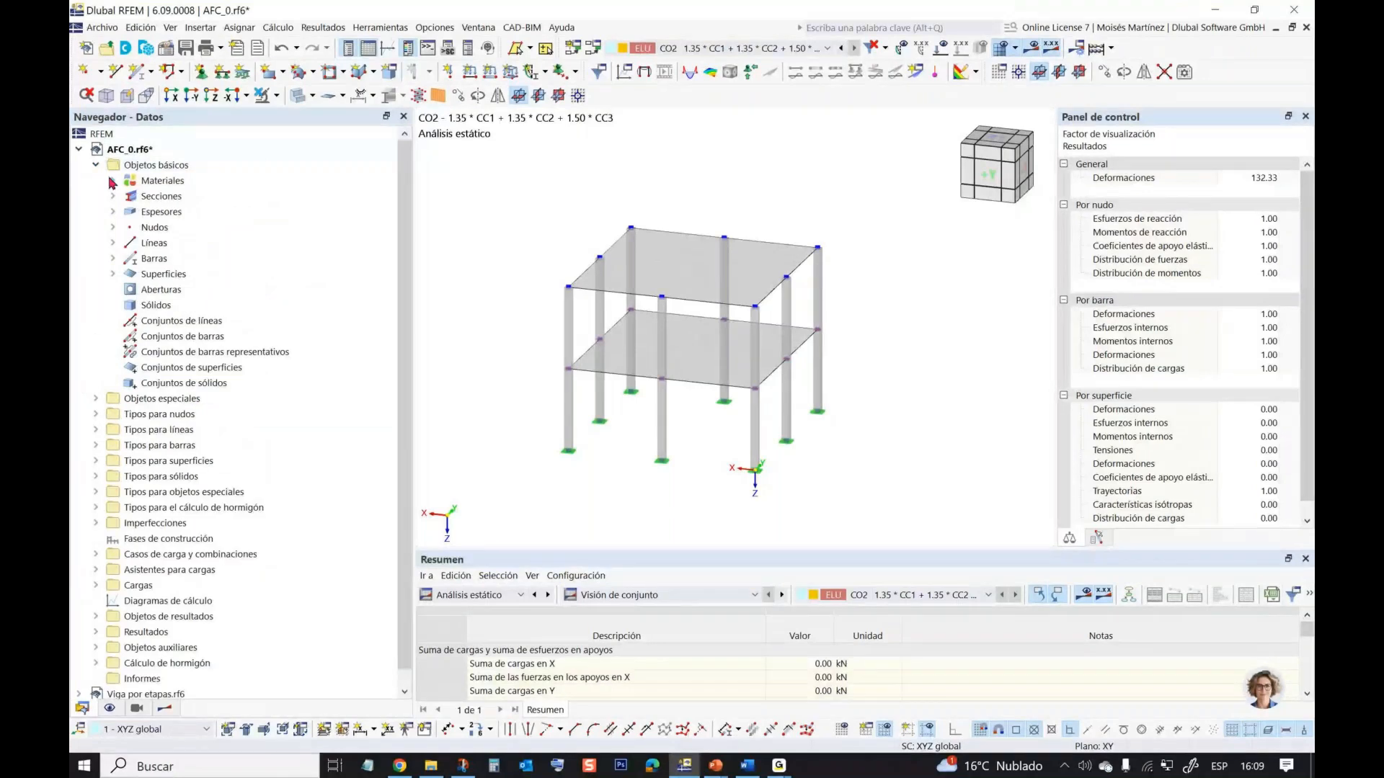
click(112, 181)
click(274, 196)
click(275, 227)
click(267, 200)
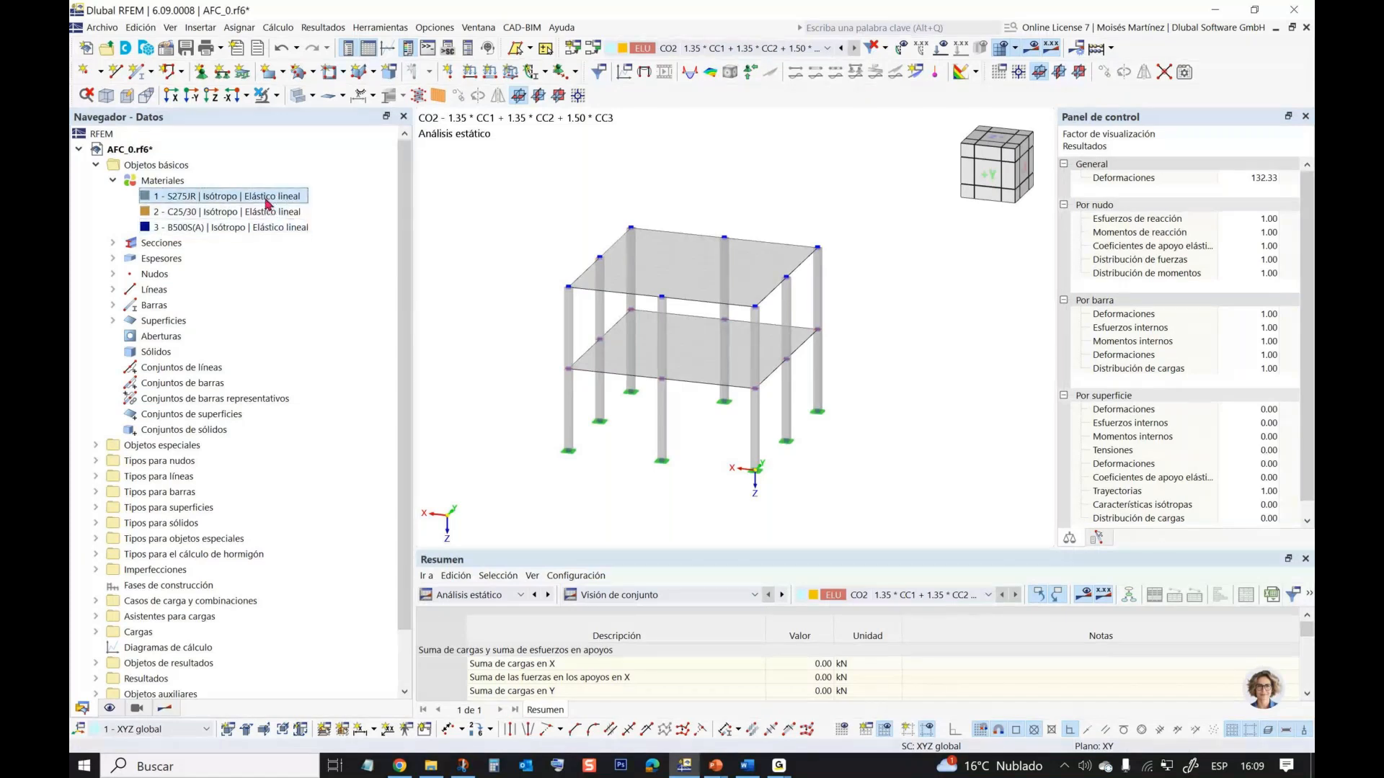
click(268, 228)
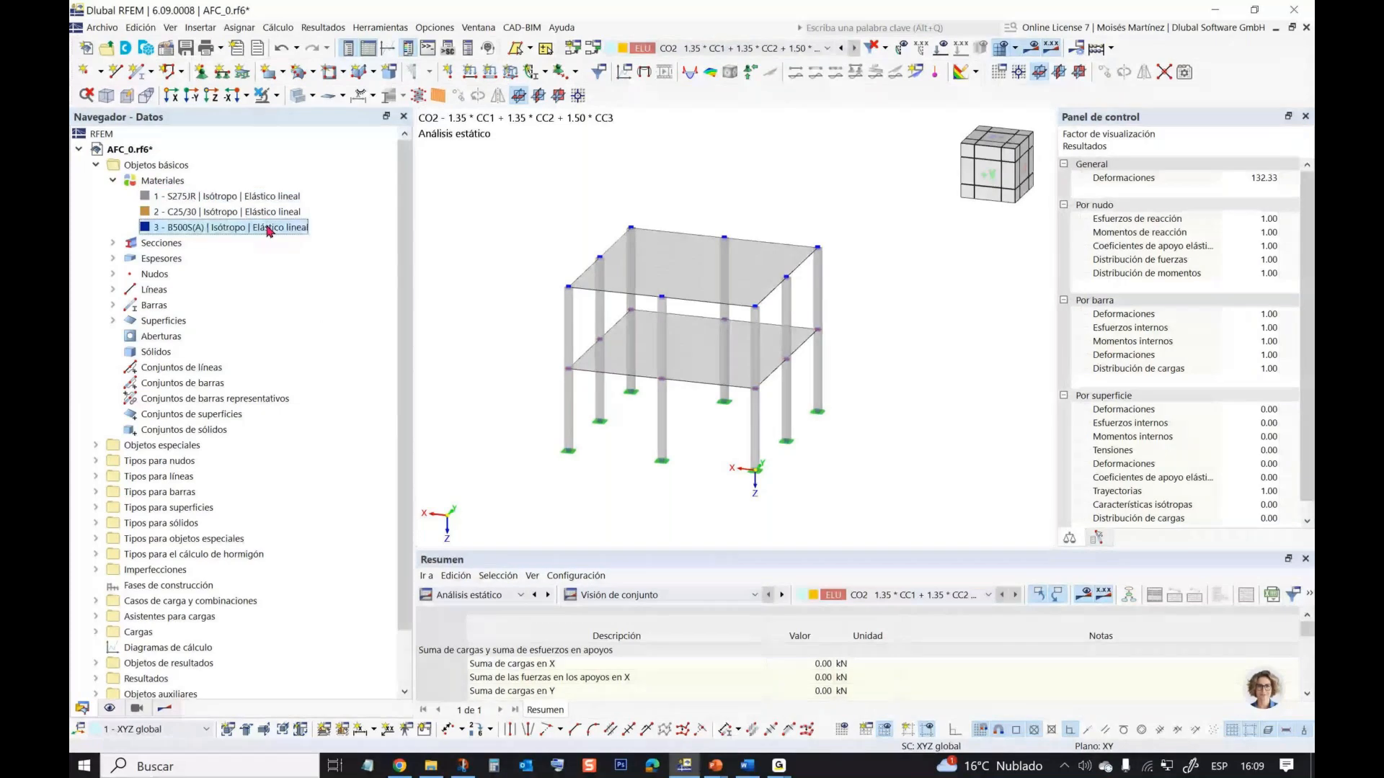
- Expand the sections and highlight R_M1 300/300 and HEA 200 to check where each is used in the model
click(113, 243)
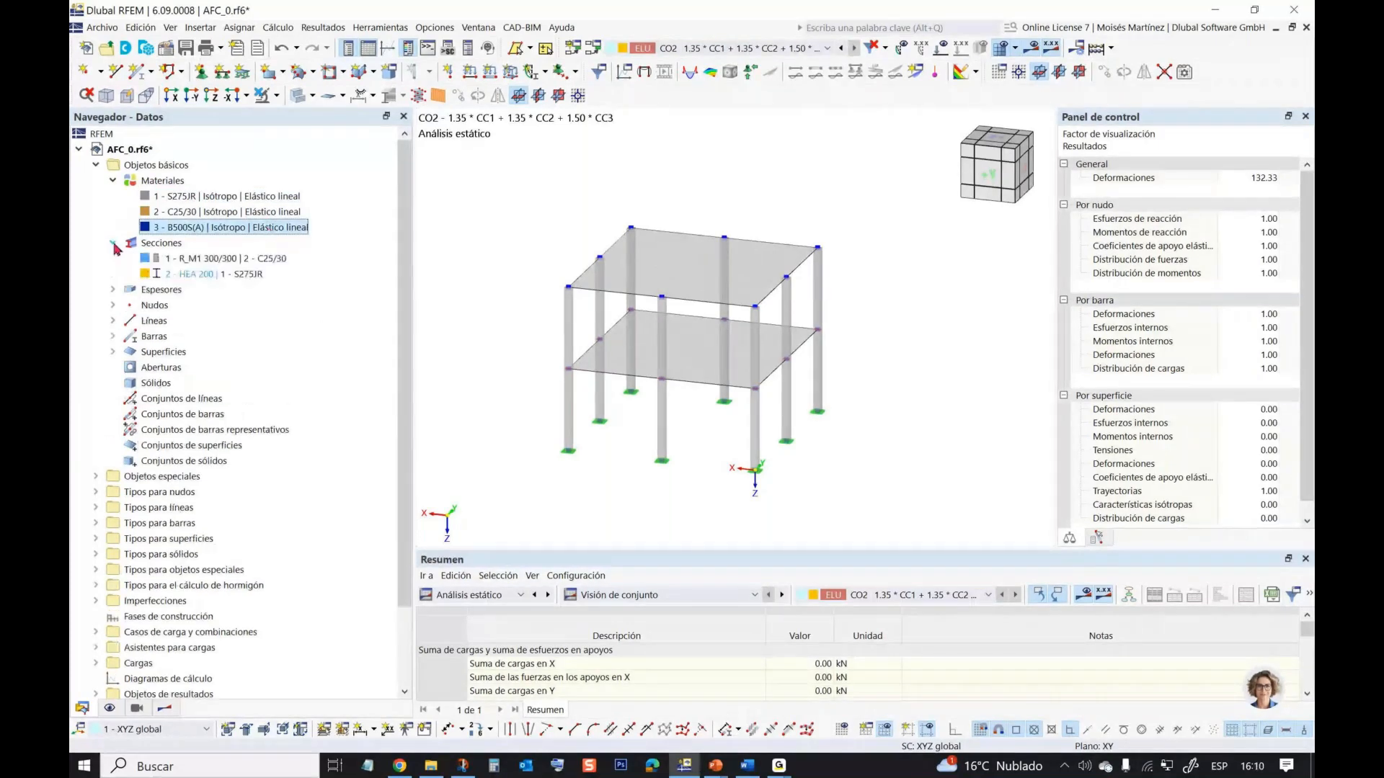
click(224, 258)
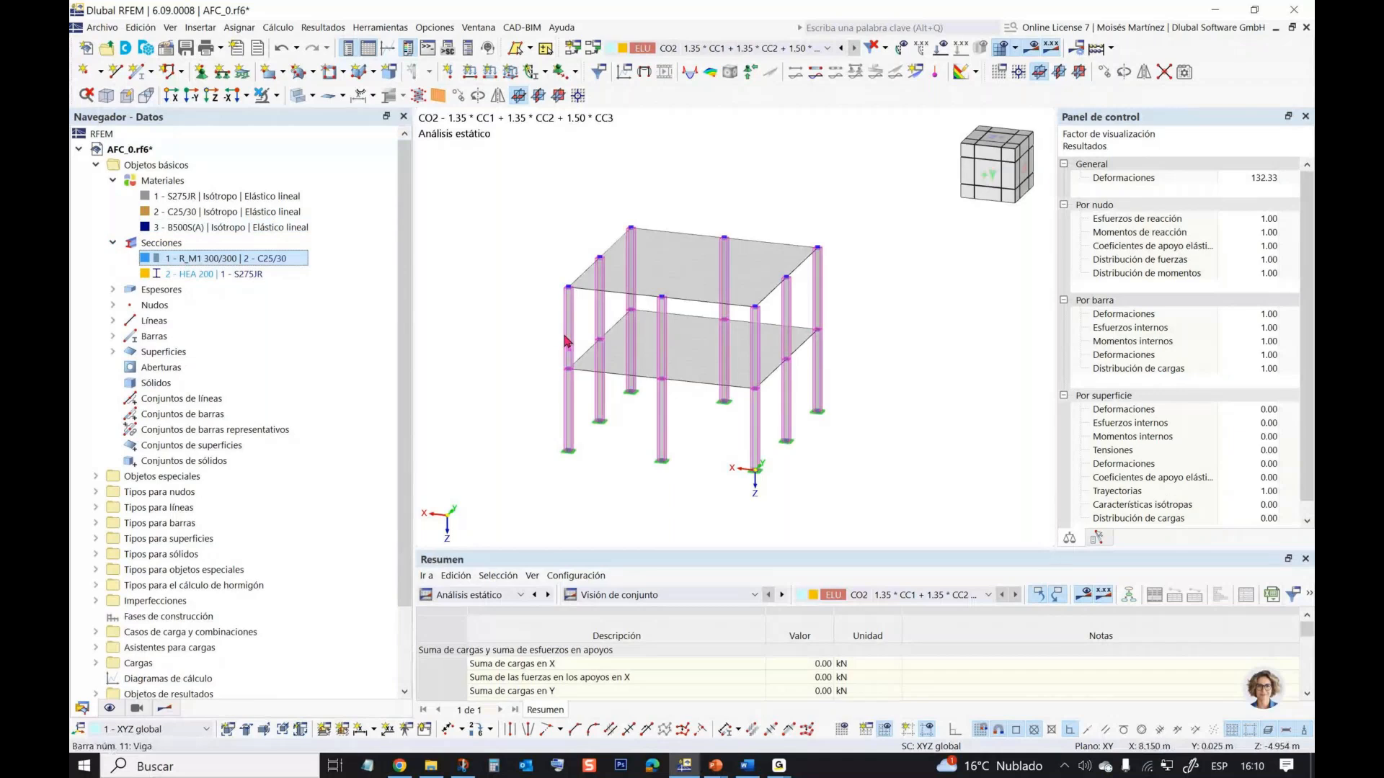
scroll(818, 359, up, 1)
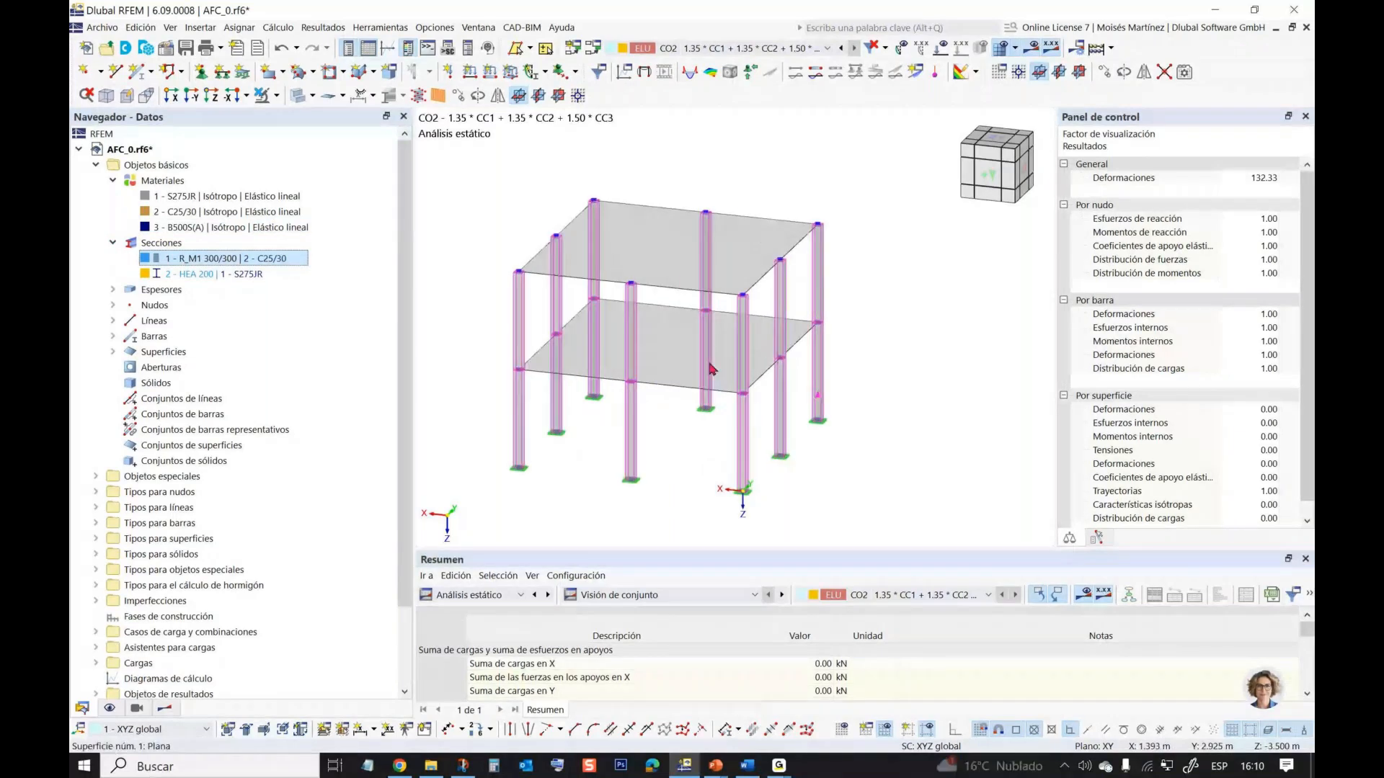
scroll(555, 357, up, 1)
click(214, 274)
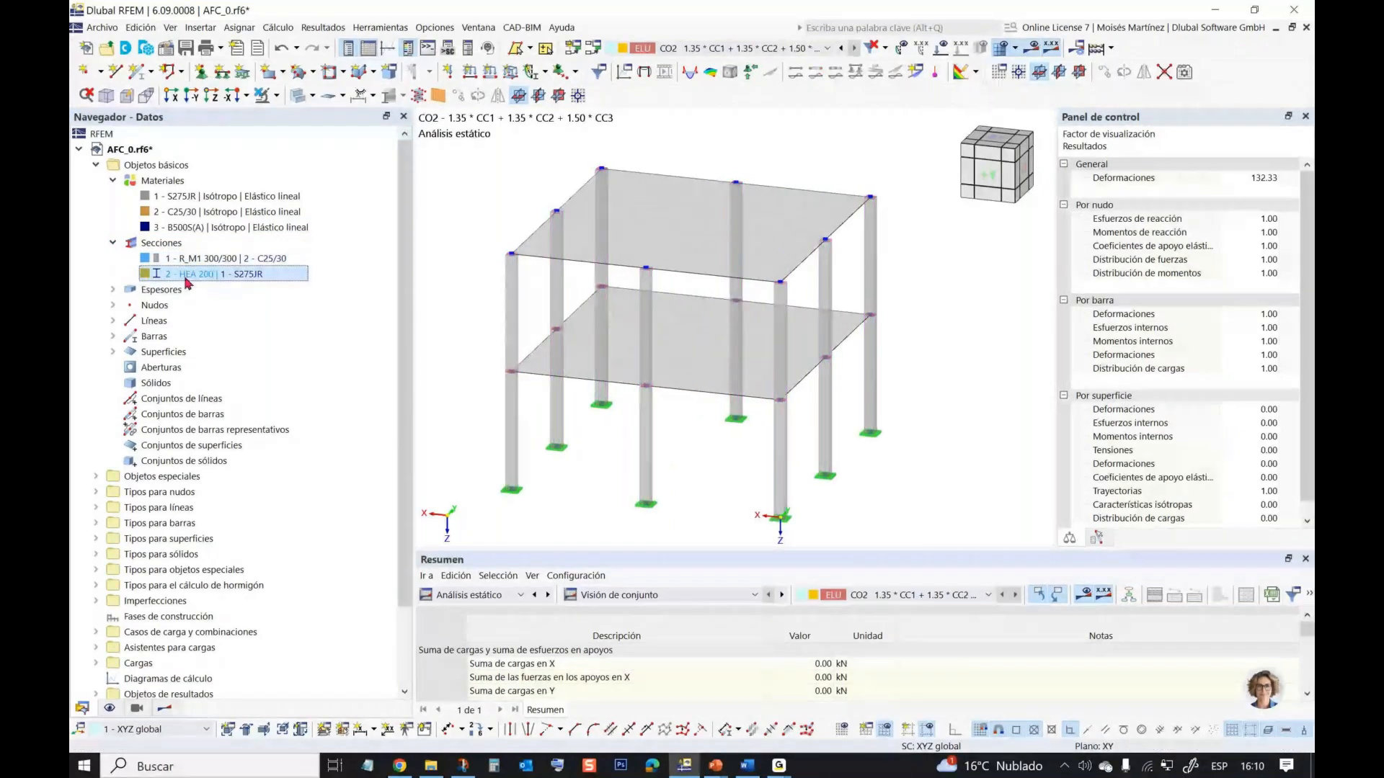
scroll(771, 304, down, 1)
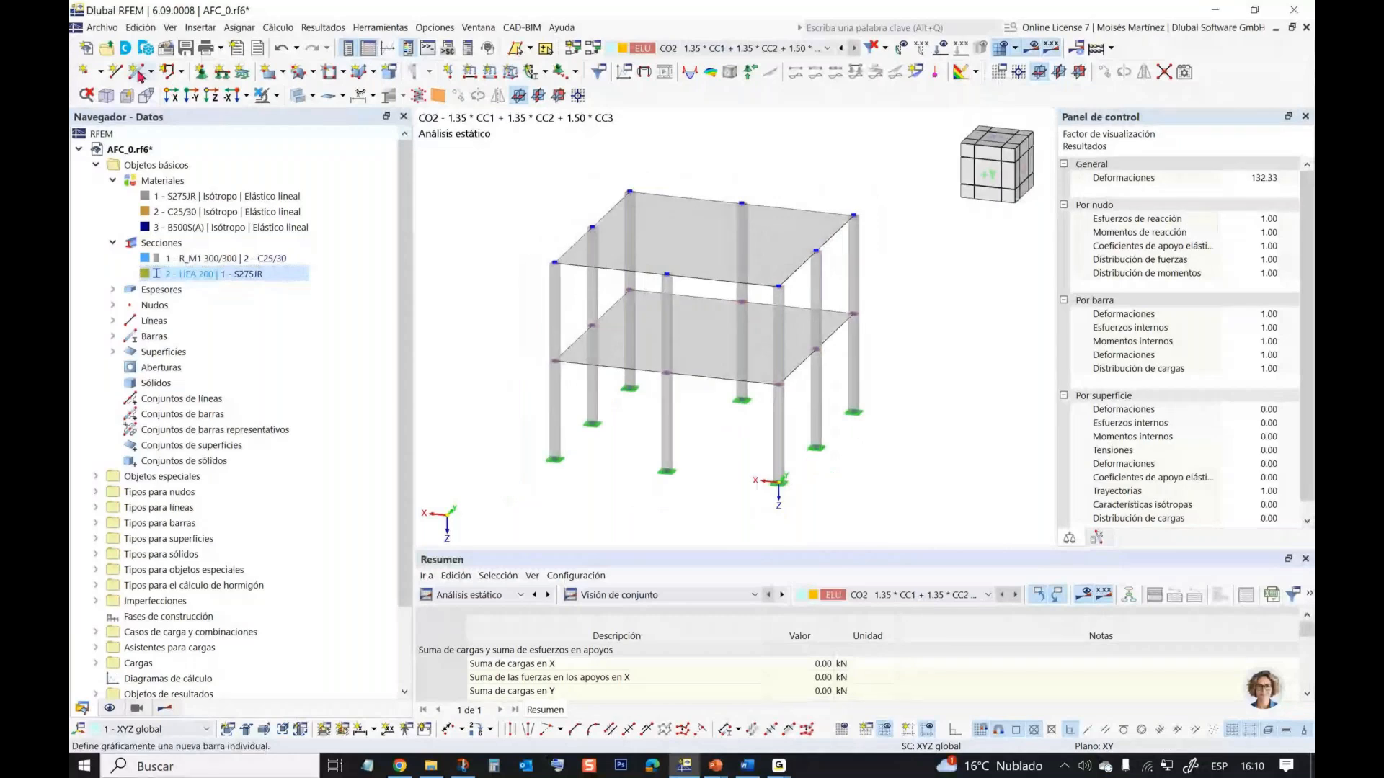
- Define a new individual beam member with the section HEA 200 in steel S275JR
click(137, 73)
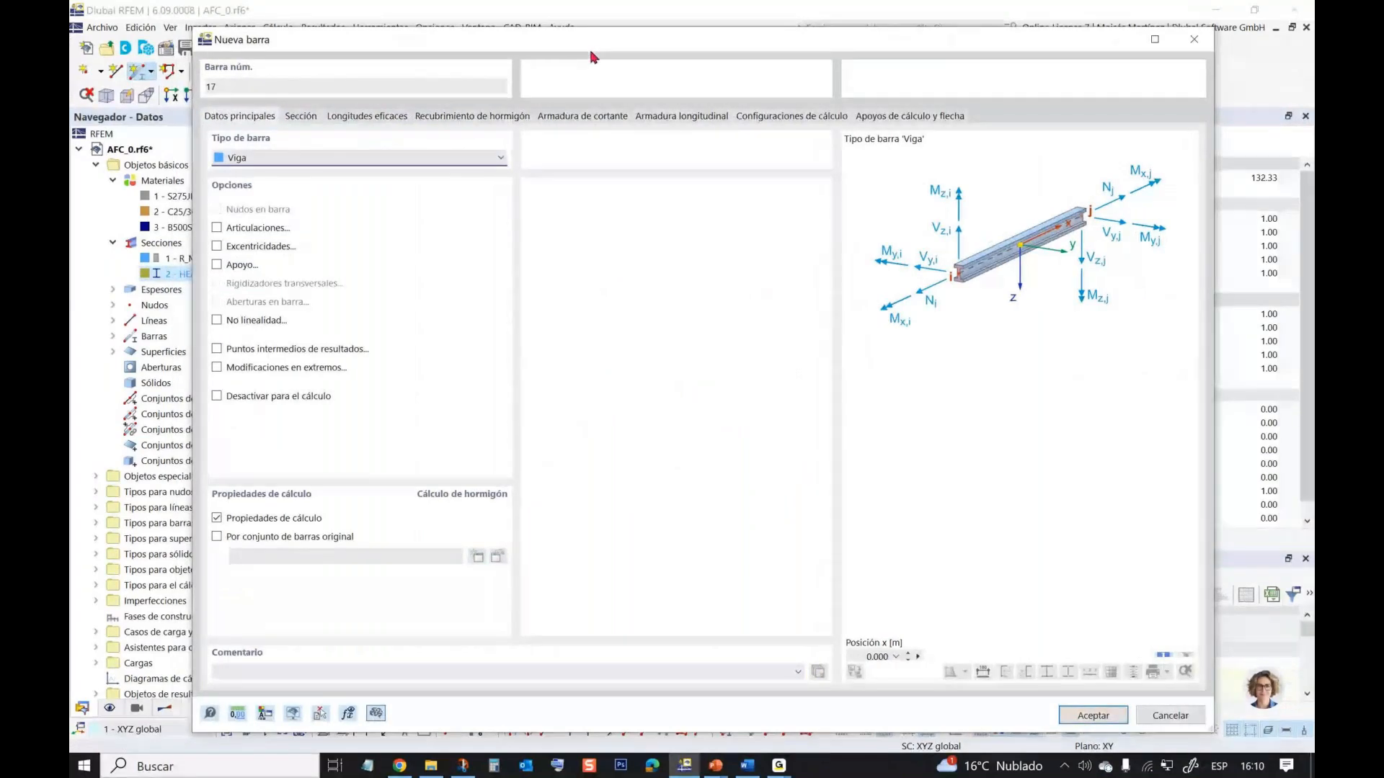
click(300, 117)
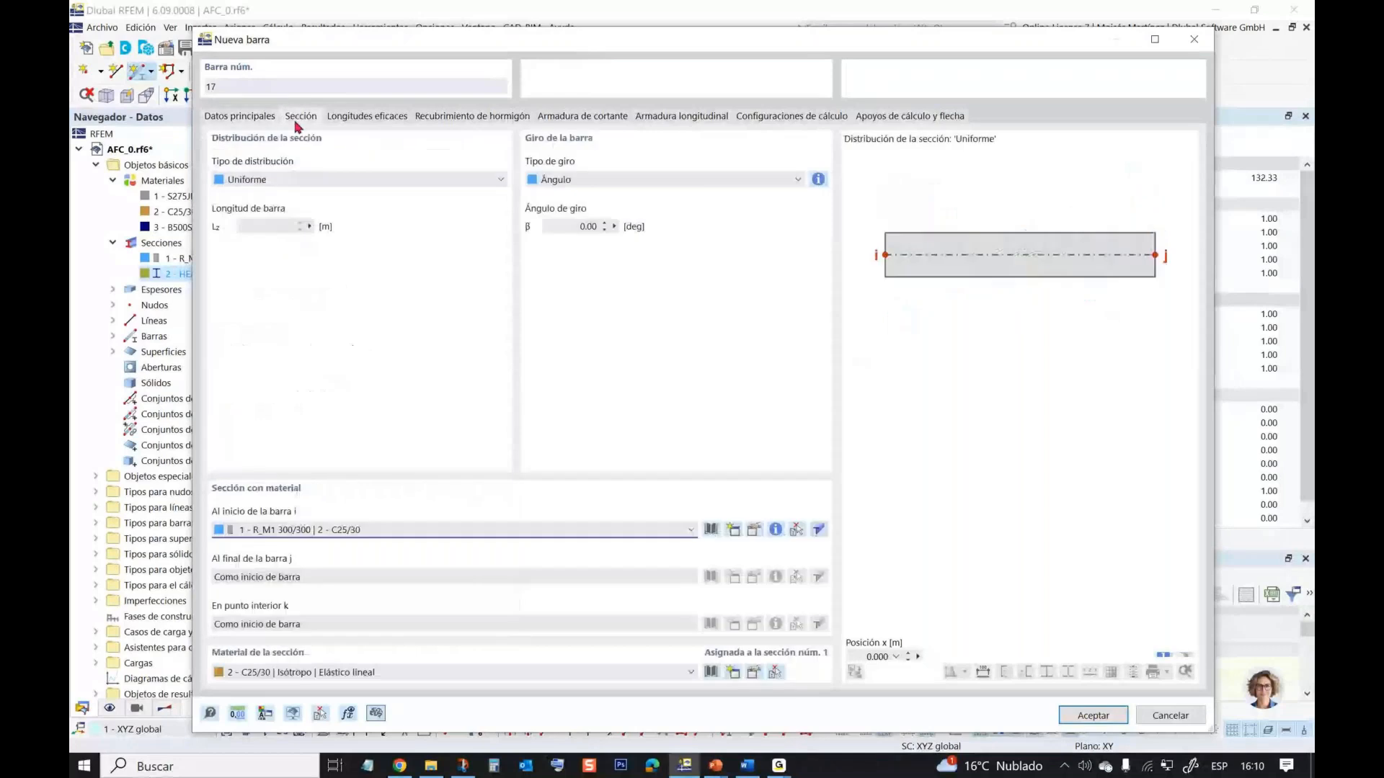
click(372, 531)
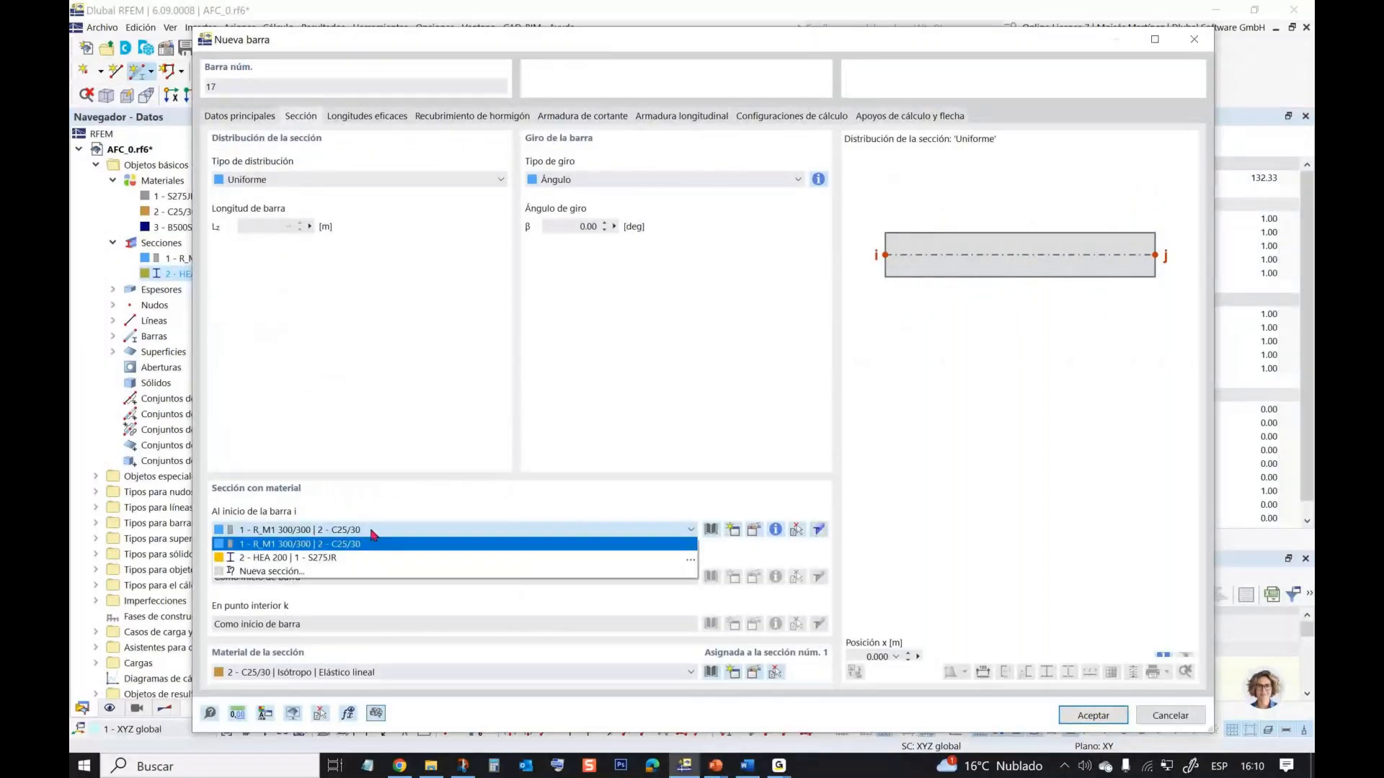
click(284, 558)
click(238, 116)
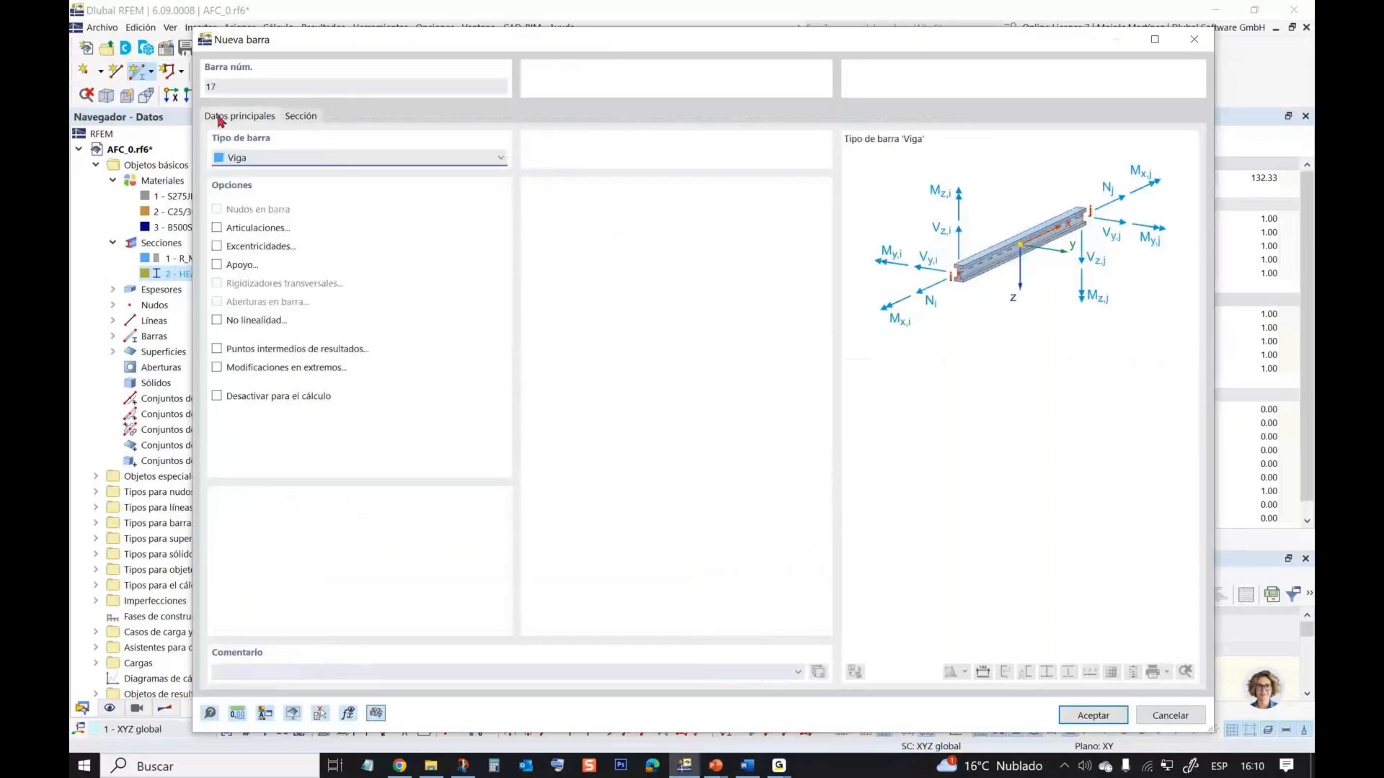
click(297, 117)
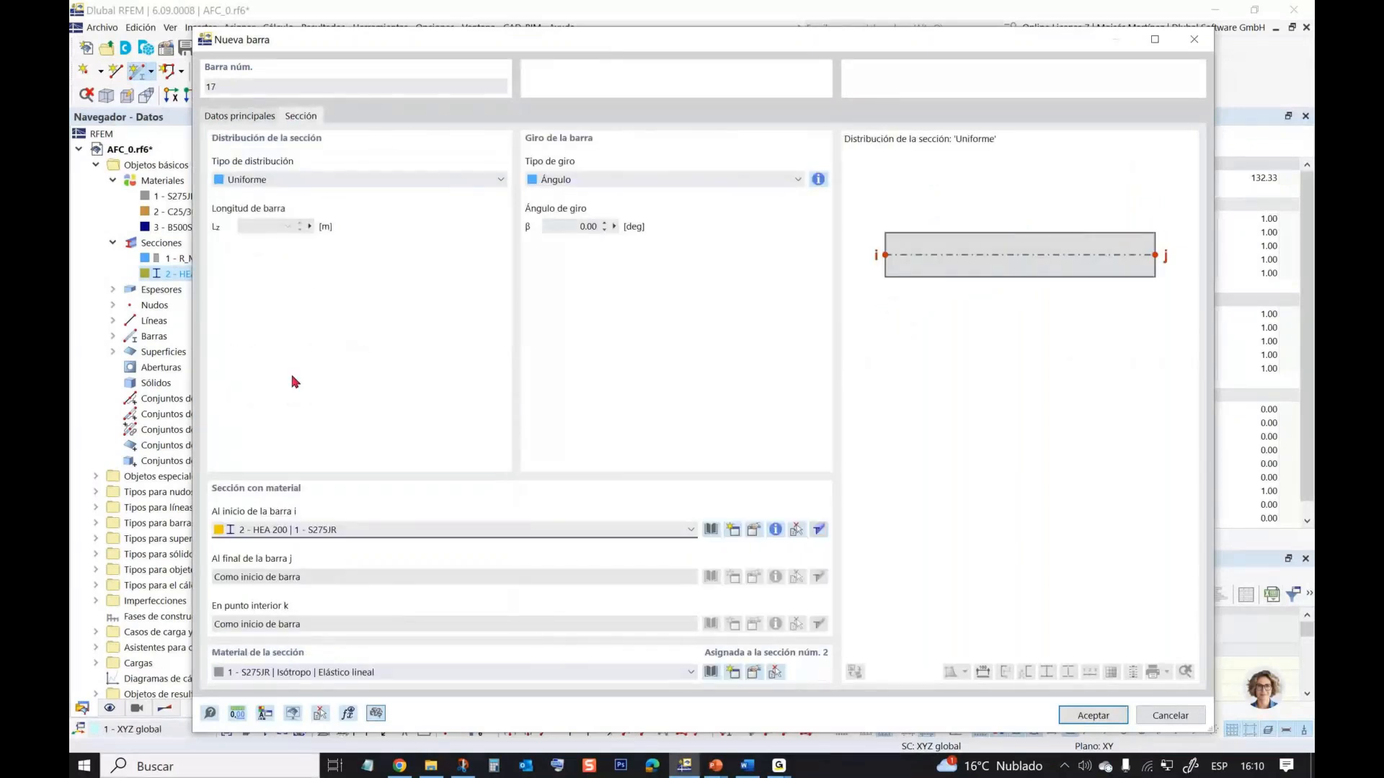
click(1119, 718)
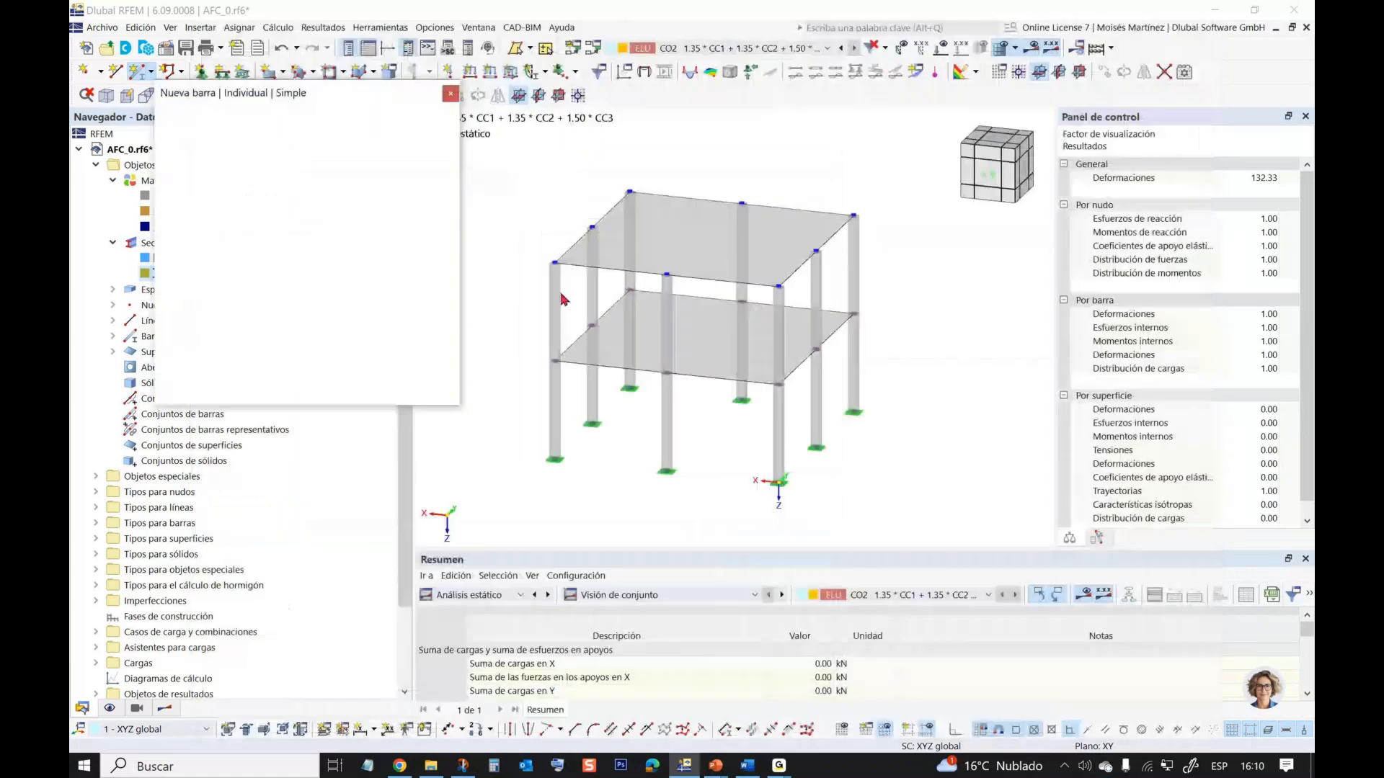
- Place the beam along the first-floor slab's front edge from node (8, 0, -3.5) to node (0, 0, -3.5) m, accepting deletion of the results
scroll(554, 362, up, 2)
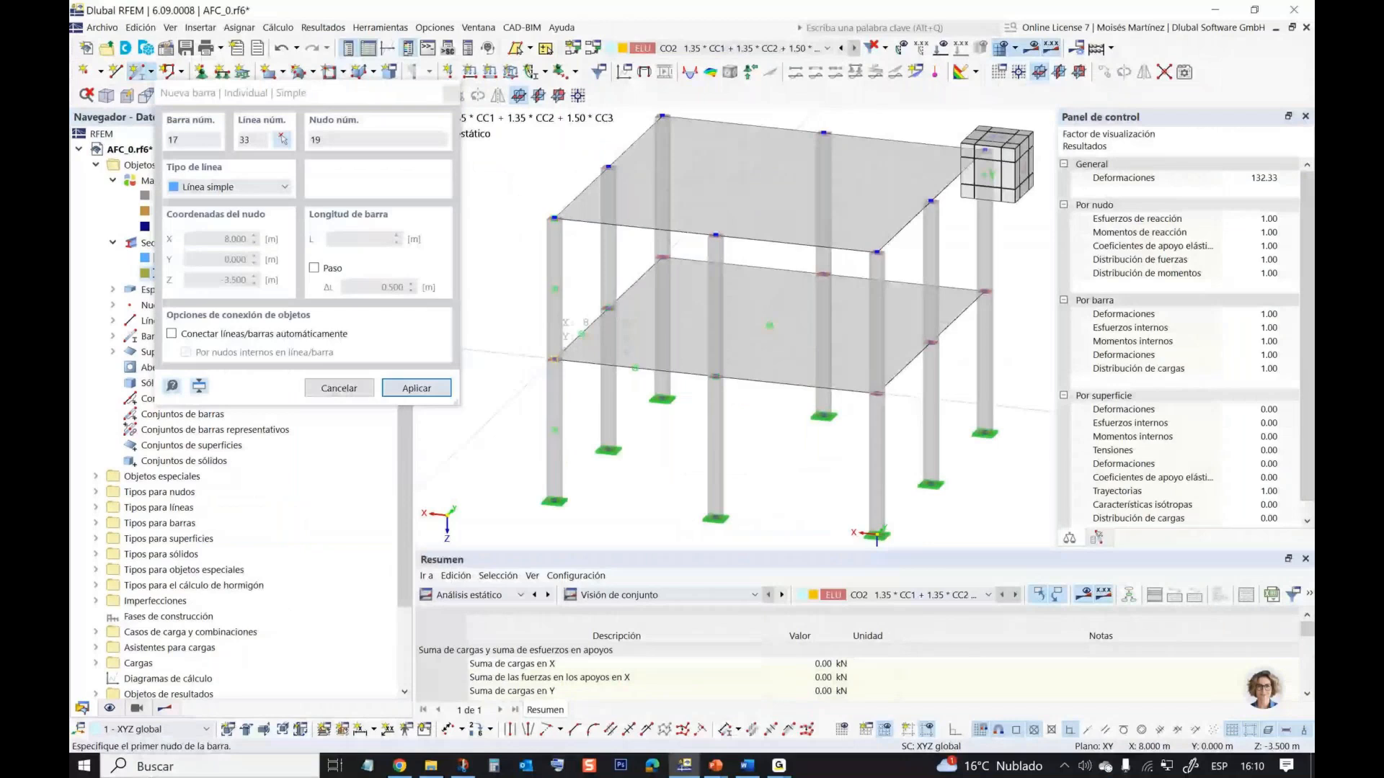
click(554, 359)
click(877, 394)
click(758, 461)
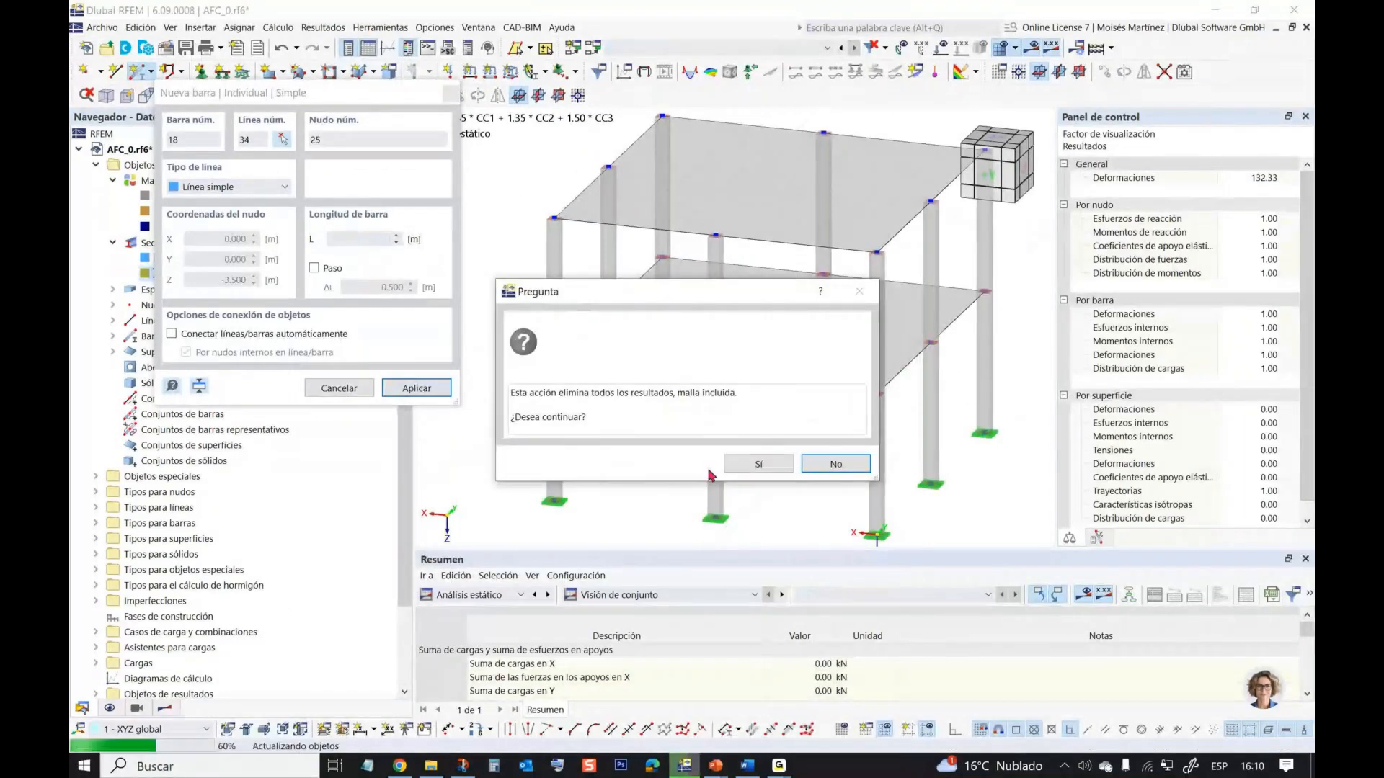
click(755, 464)
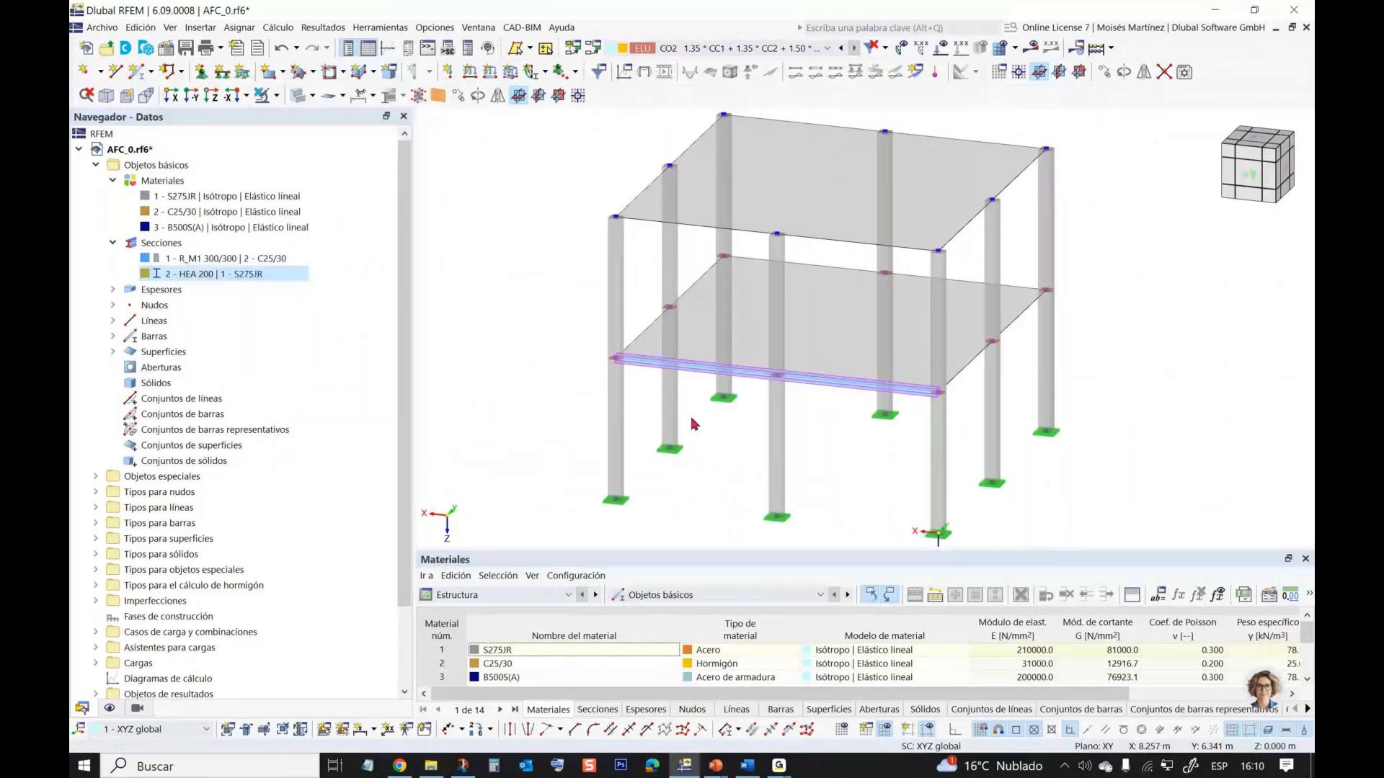
click(691, 423)
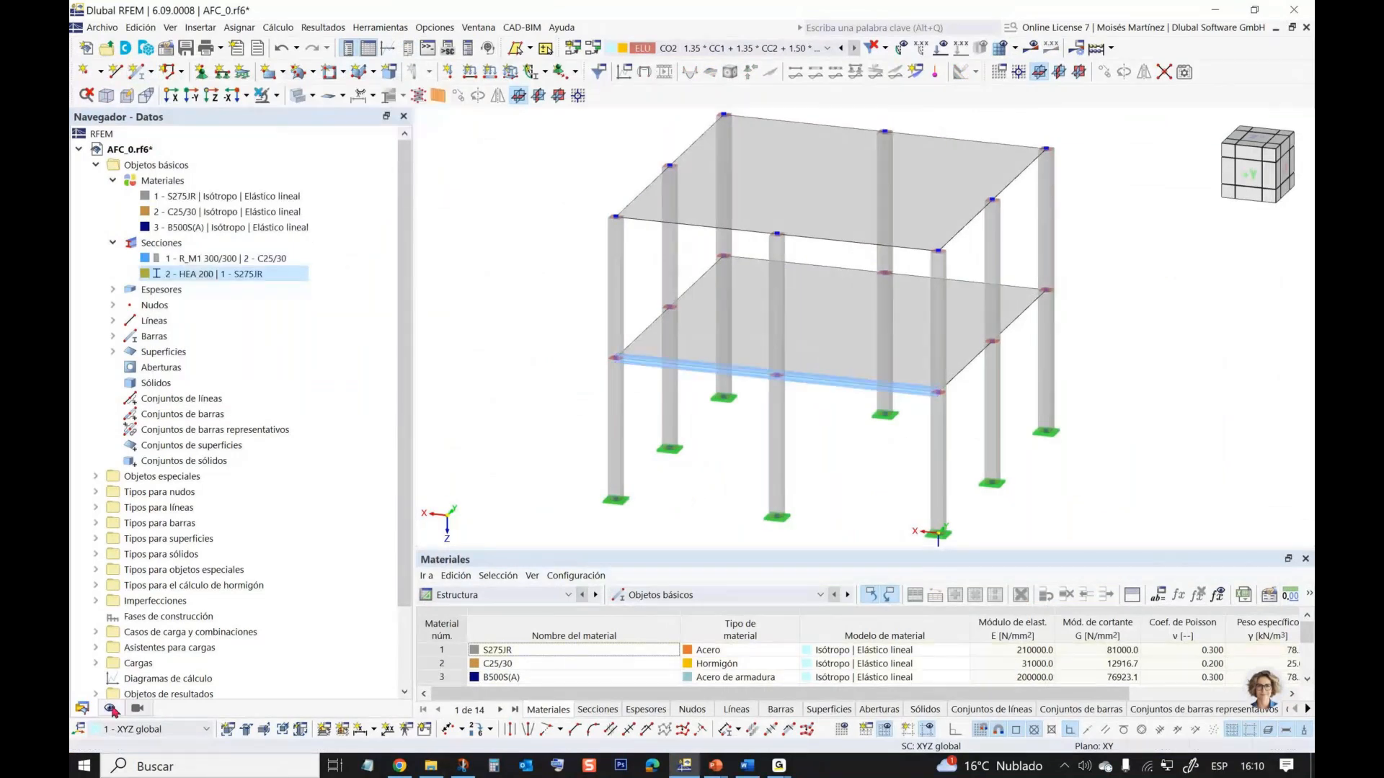
- Display the surfaces of the rendered solid model as filled including thickness
click(111, 709)
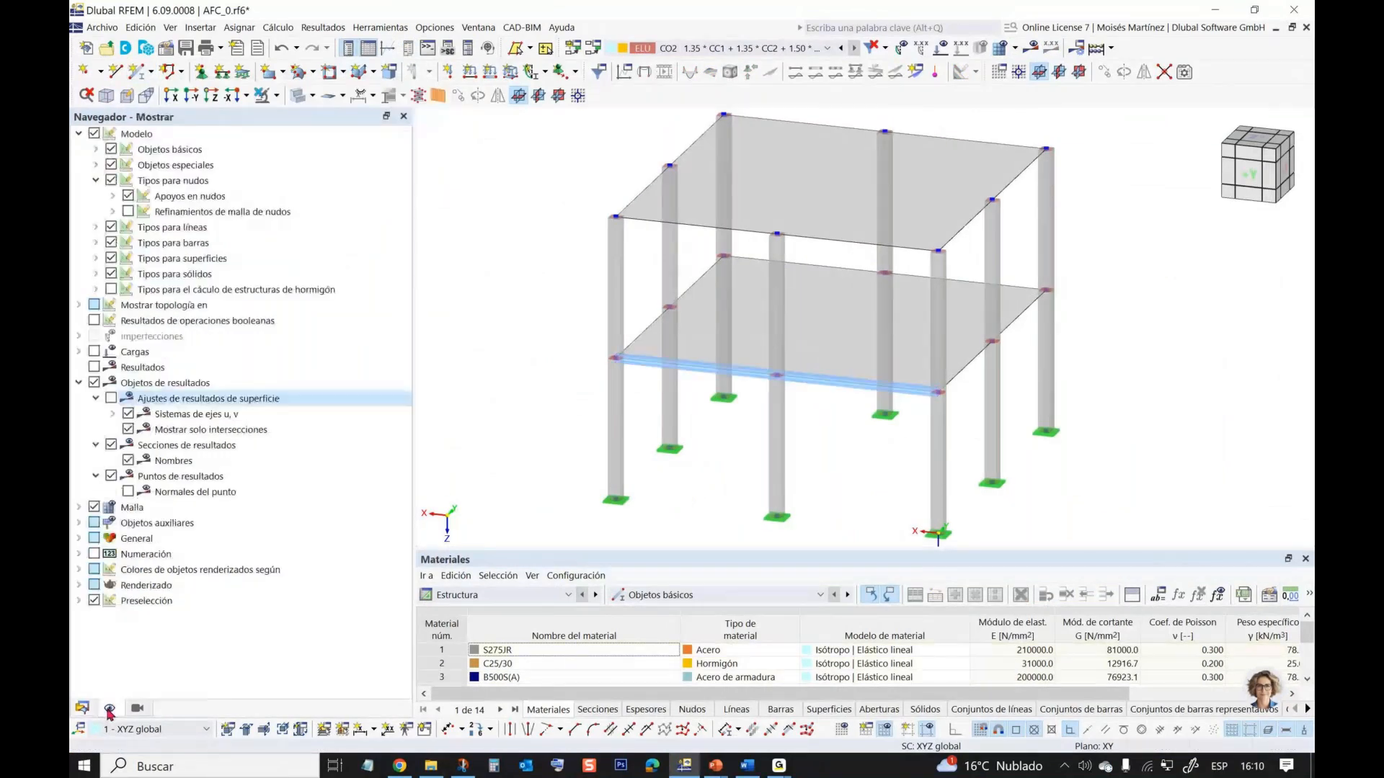
click(79, 586)
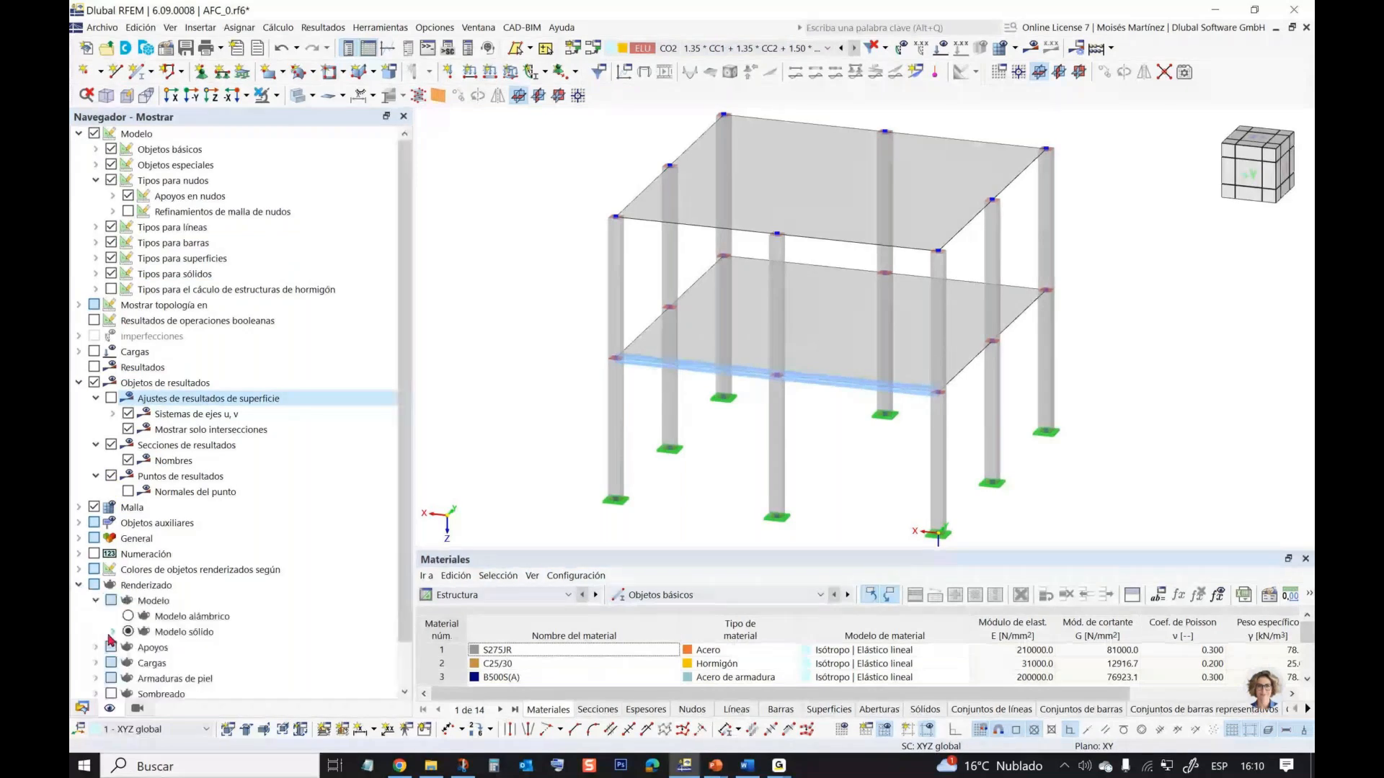
click(113, 632)
scroll(119, 648, down, 2)
click(129, 585)
click(162, 632)
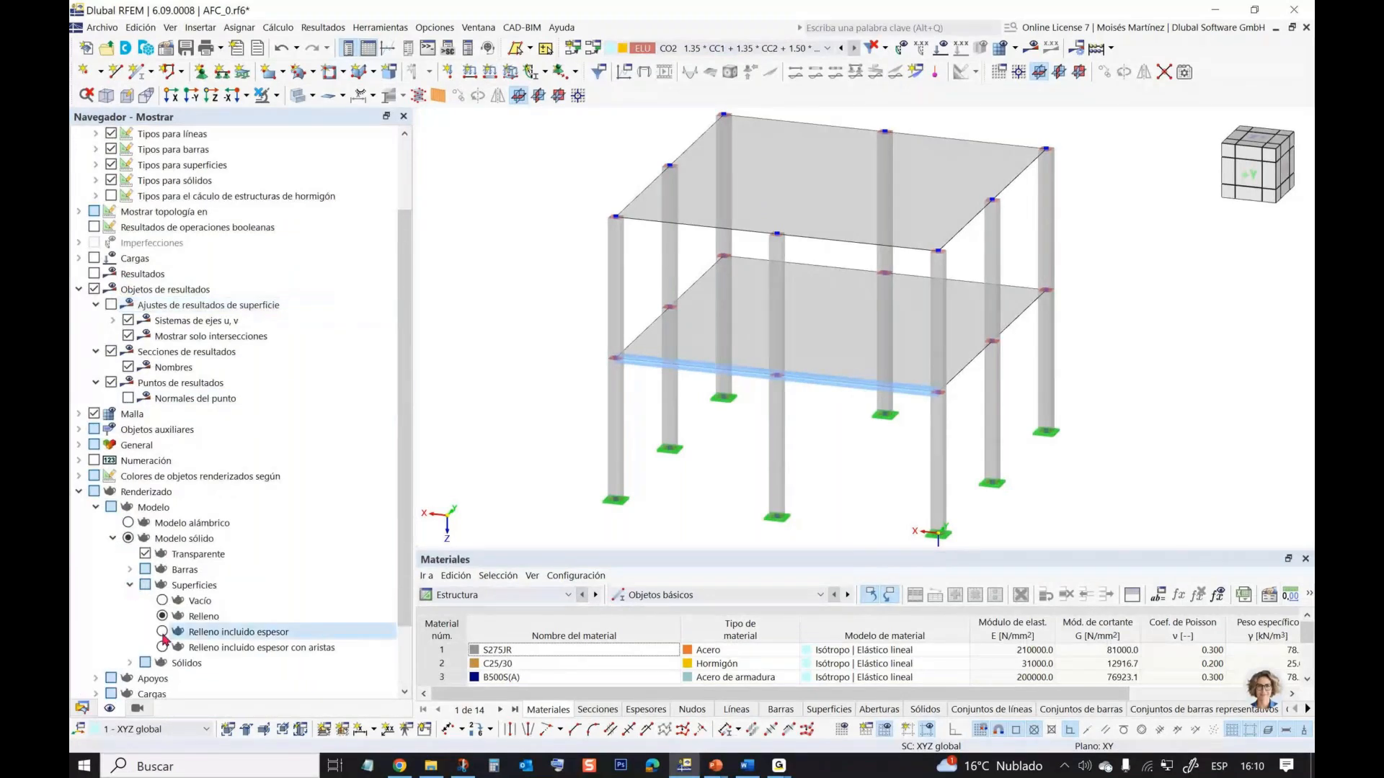
- Examine how the HEA 200 beam sits relative to the first-floor slab's thickness and the columns
scroll(670, 441, up, 5)
scroll(670, 441, up, 4)
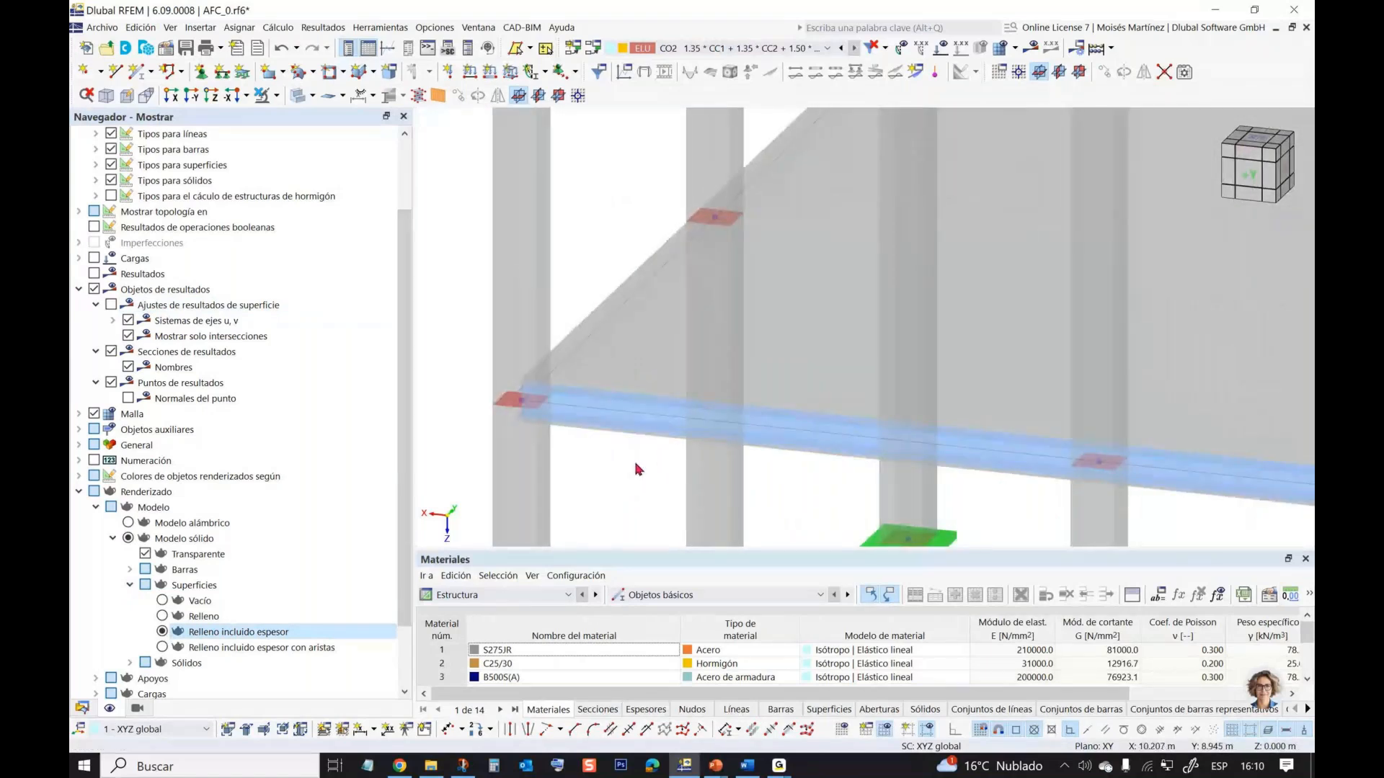
scroll(637, 469, up, 3)
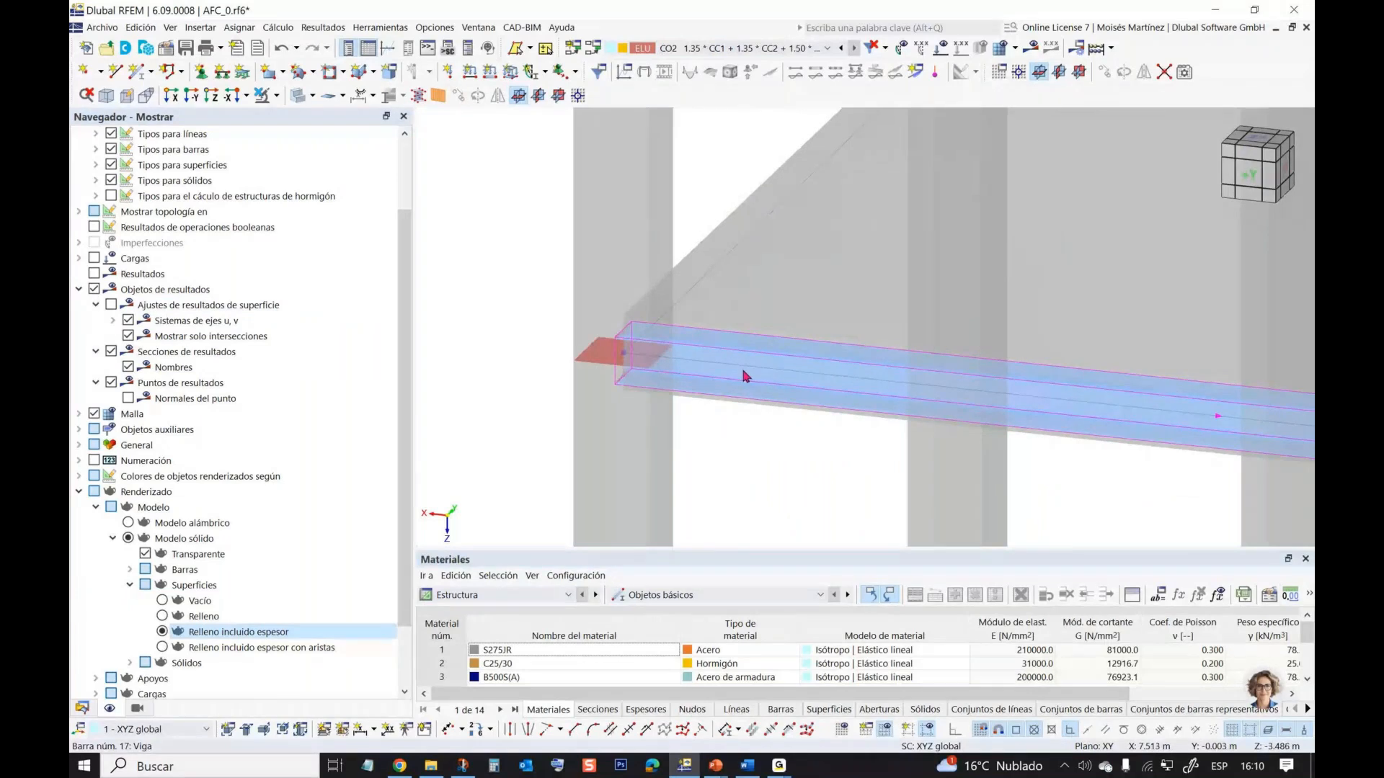
scroll(745, 376, down, 3)
scroll(745, 376, down, 2)
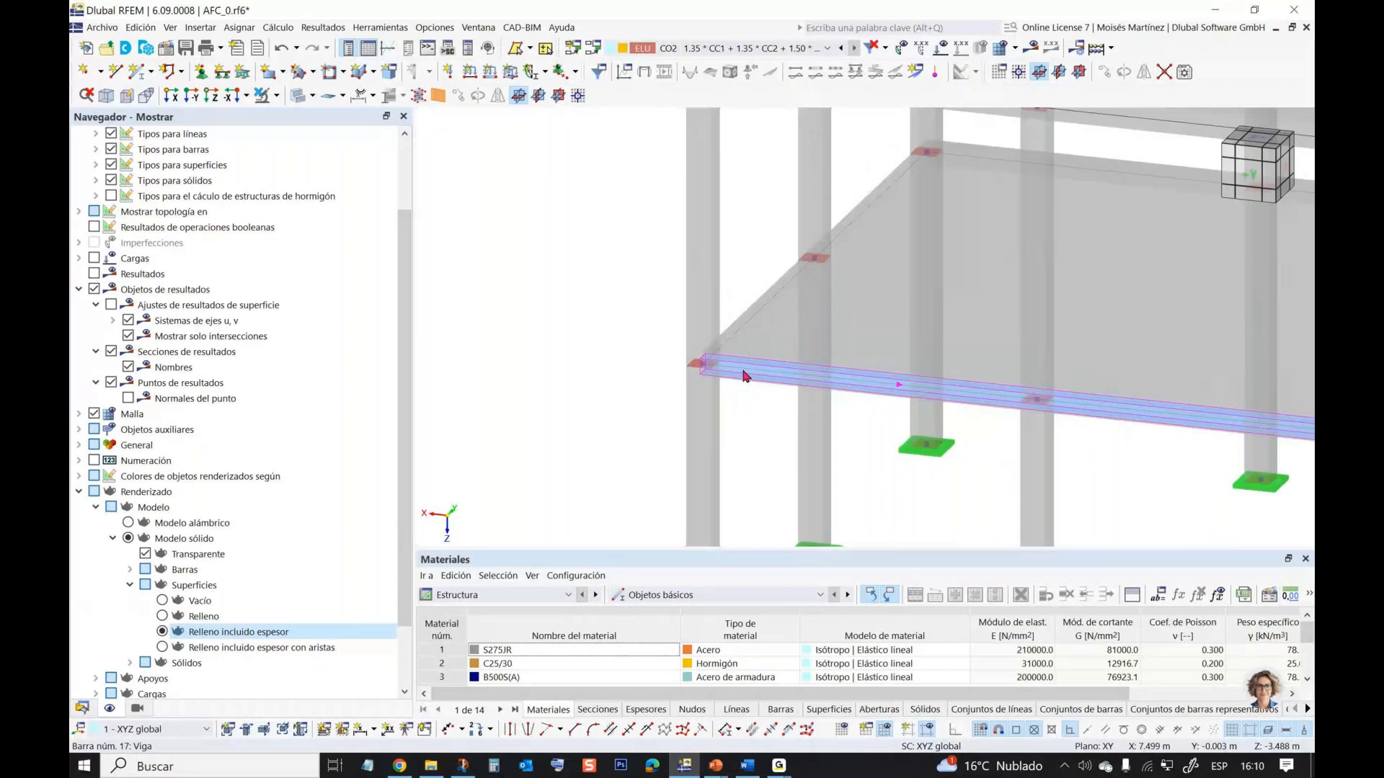
scroll(745, 376, down, 2)
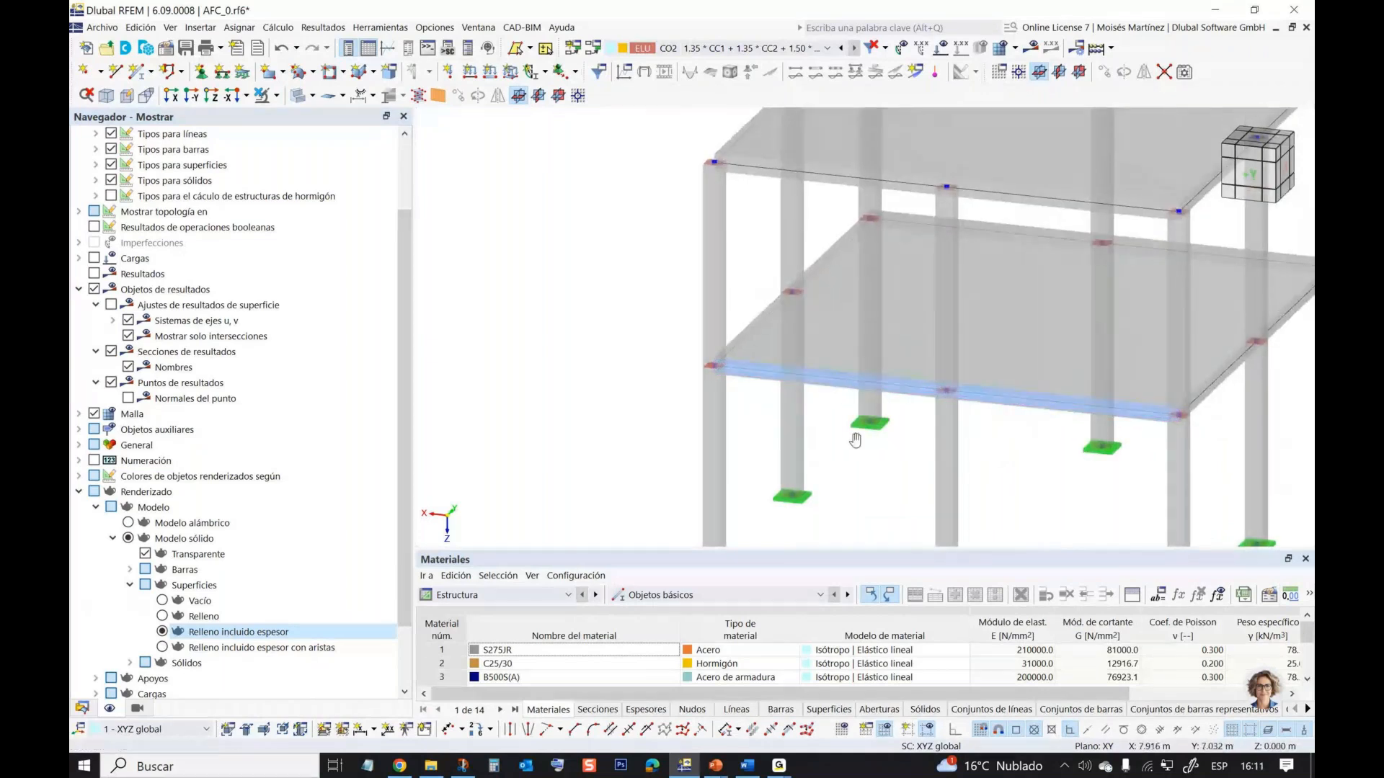
middle_drag(852, 432, 805, 454)
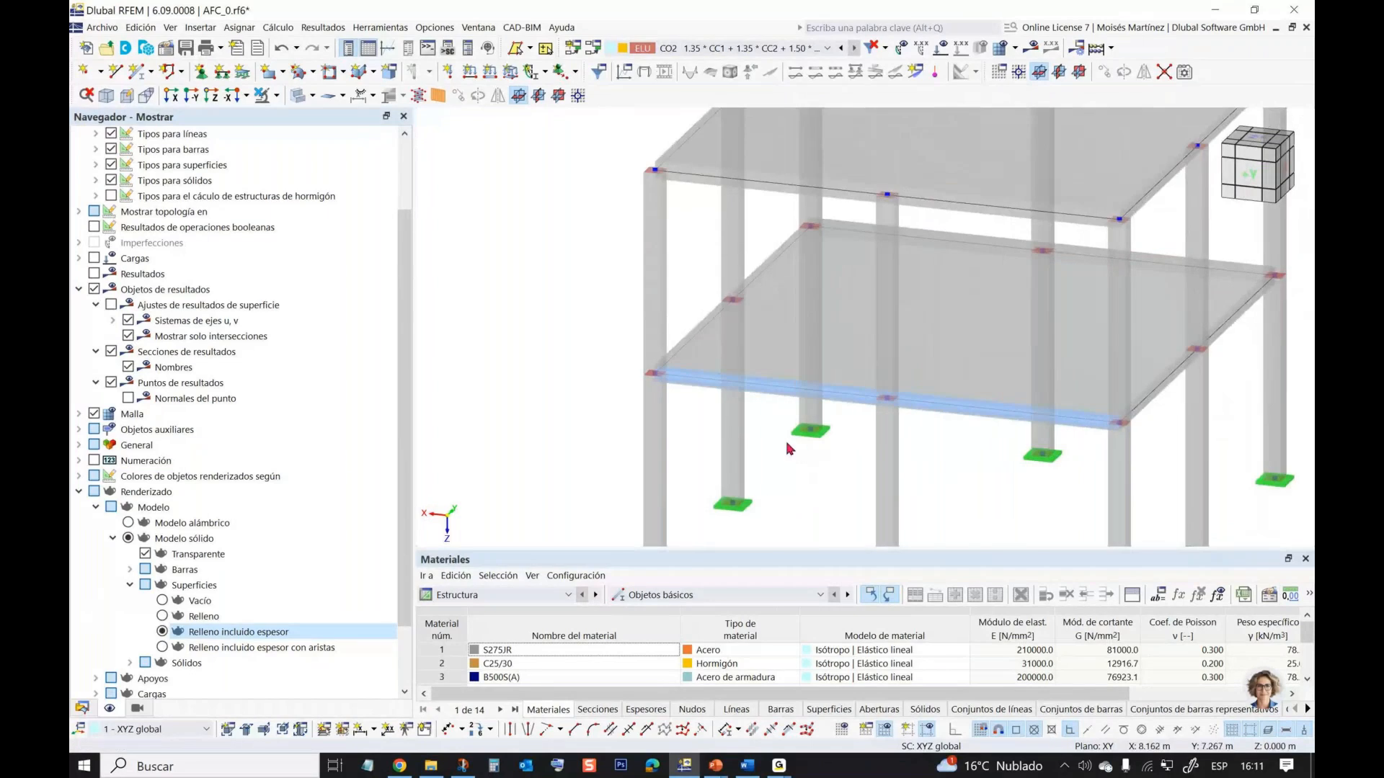
- Return the surface rendering to plain fill without thickness
click(163, 616)
middle_drag(570, 315, 522, 307)
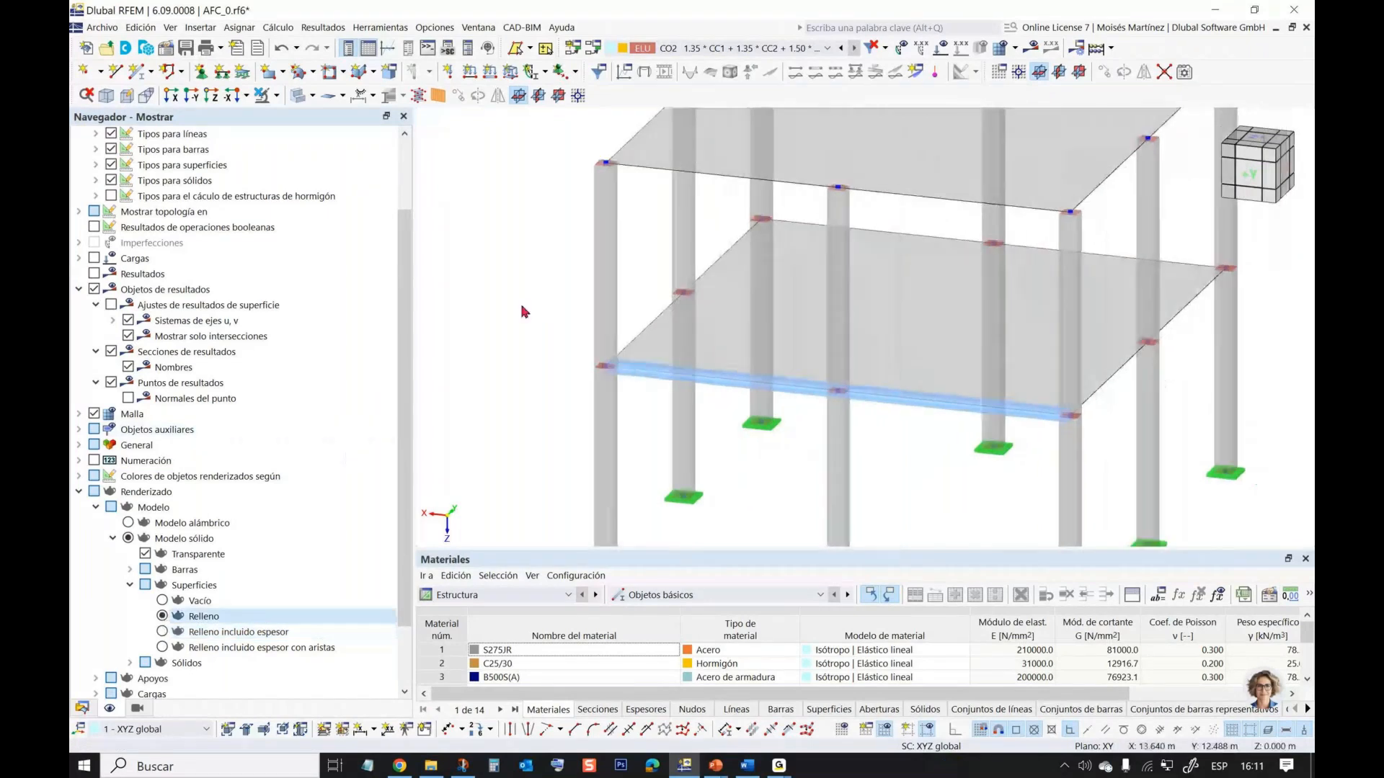
right_click(627, 380)
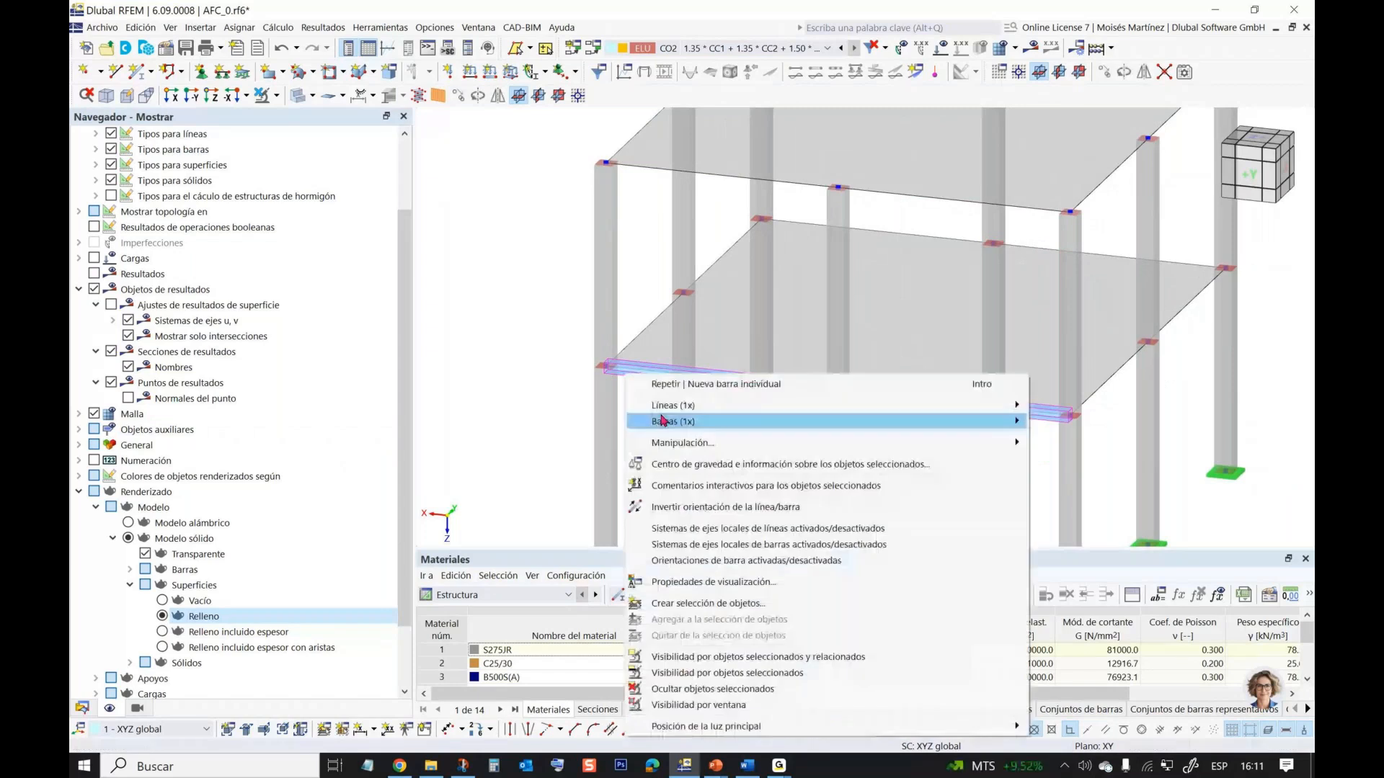
click(505, 369)
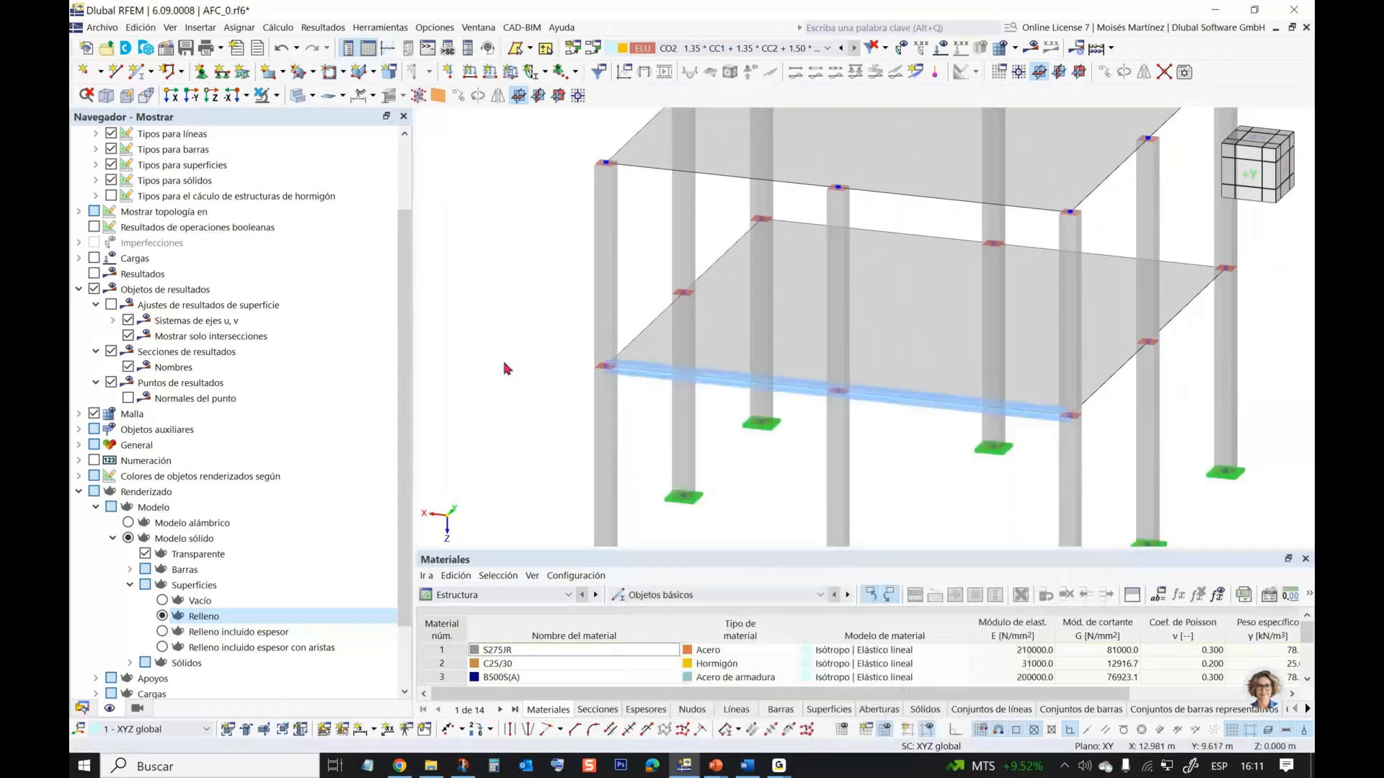
- Open the HEA 200 beam for editing and enable its member hinges and eccentricities
double_click(644, 380)
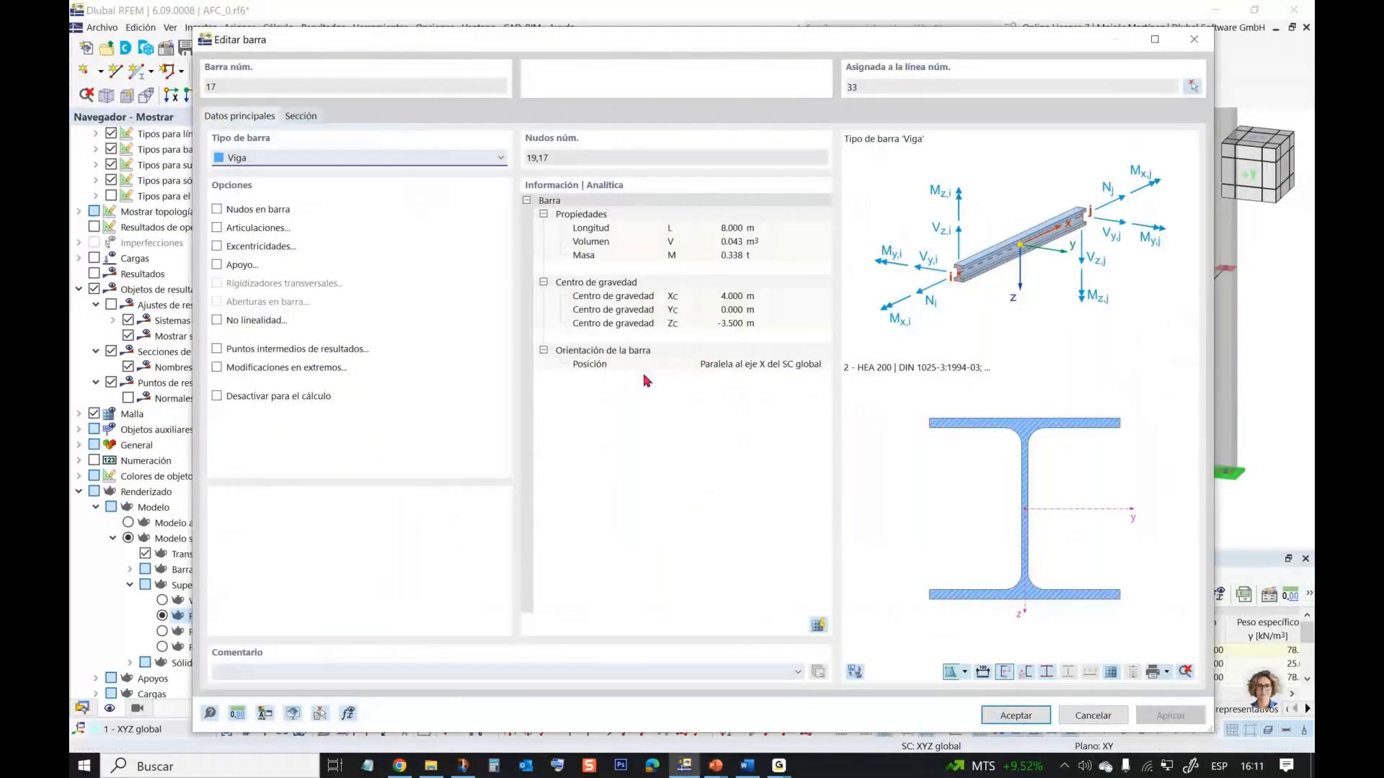
click(217, 228)
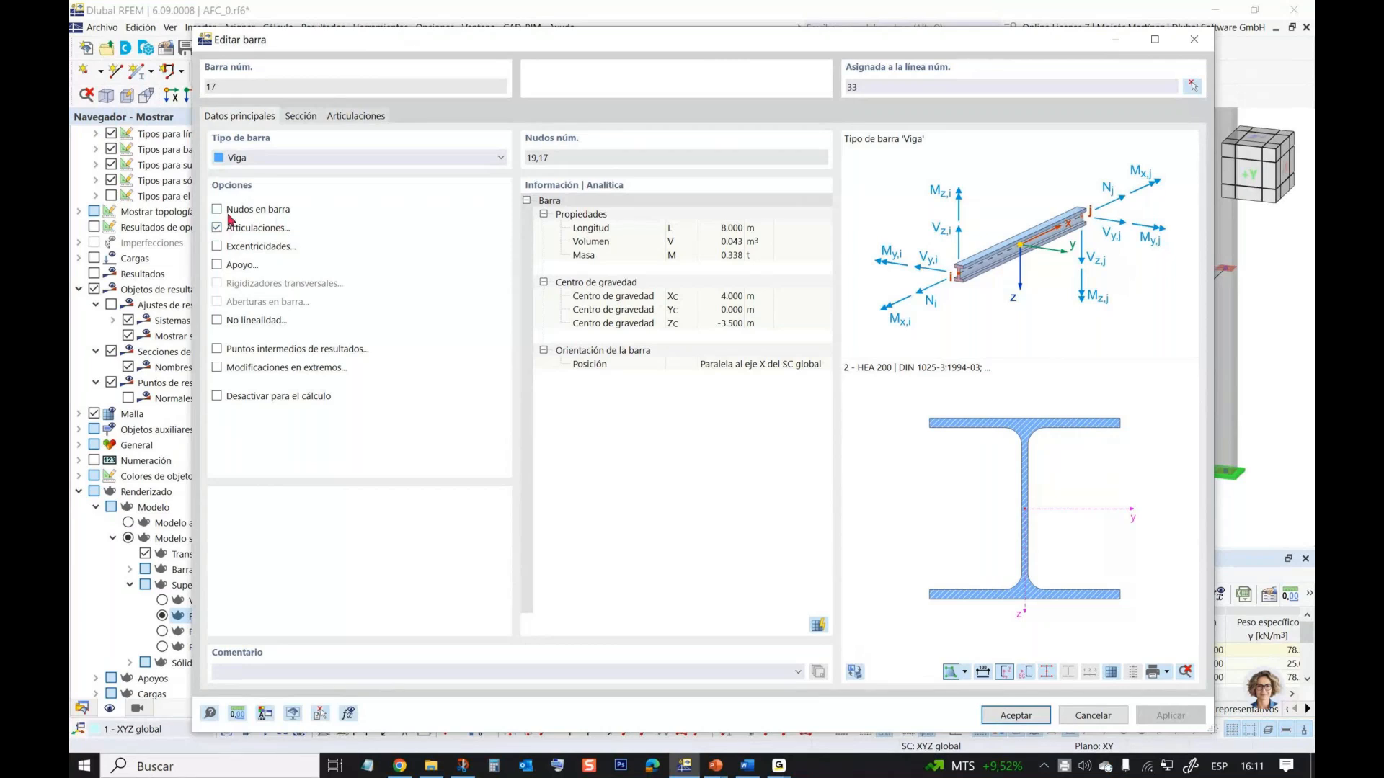
click(217, 248)
- Create a member hinge in the local xyz system with φy and φz released, and assign it to both ends of the beam
click(287, 120)
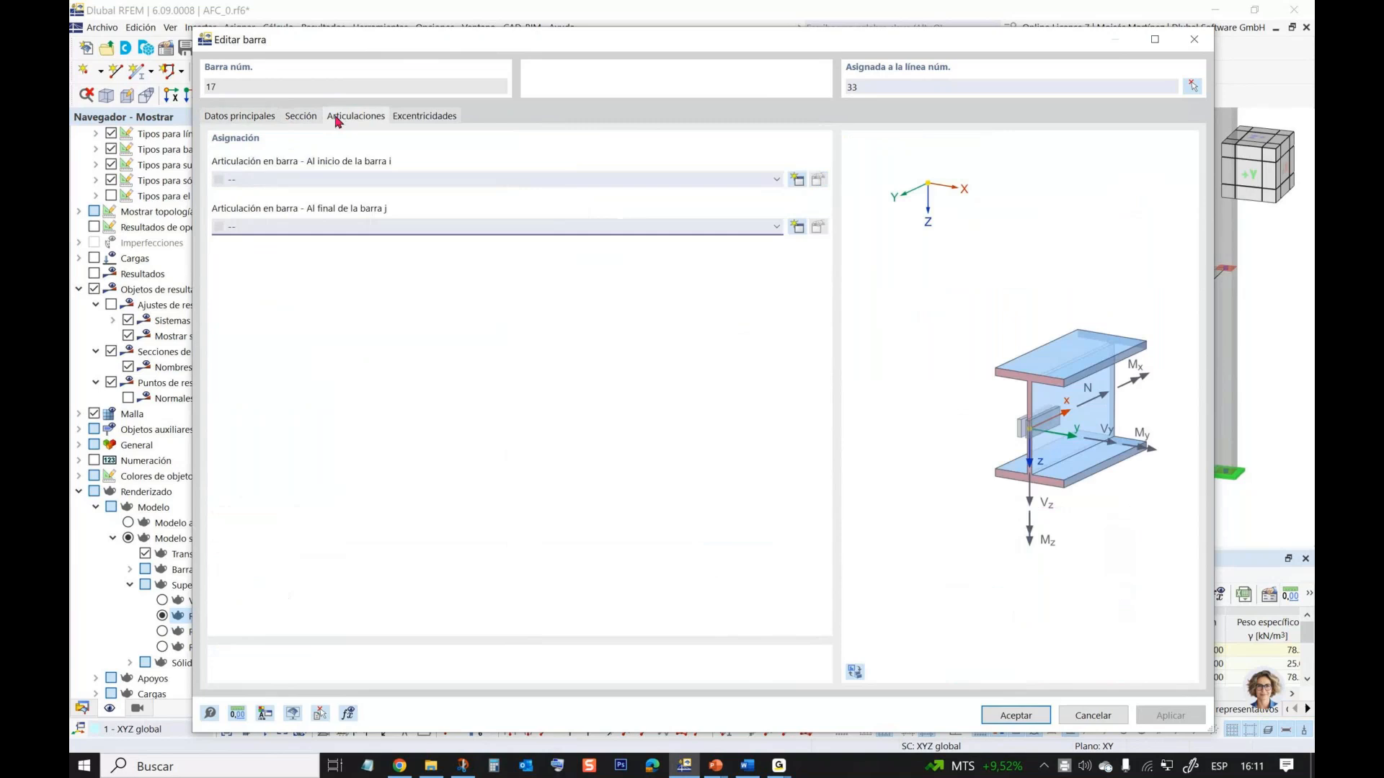
click(569, 179)
click(570, 209)
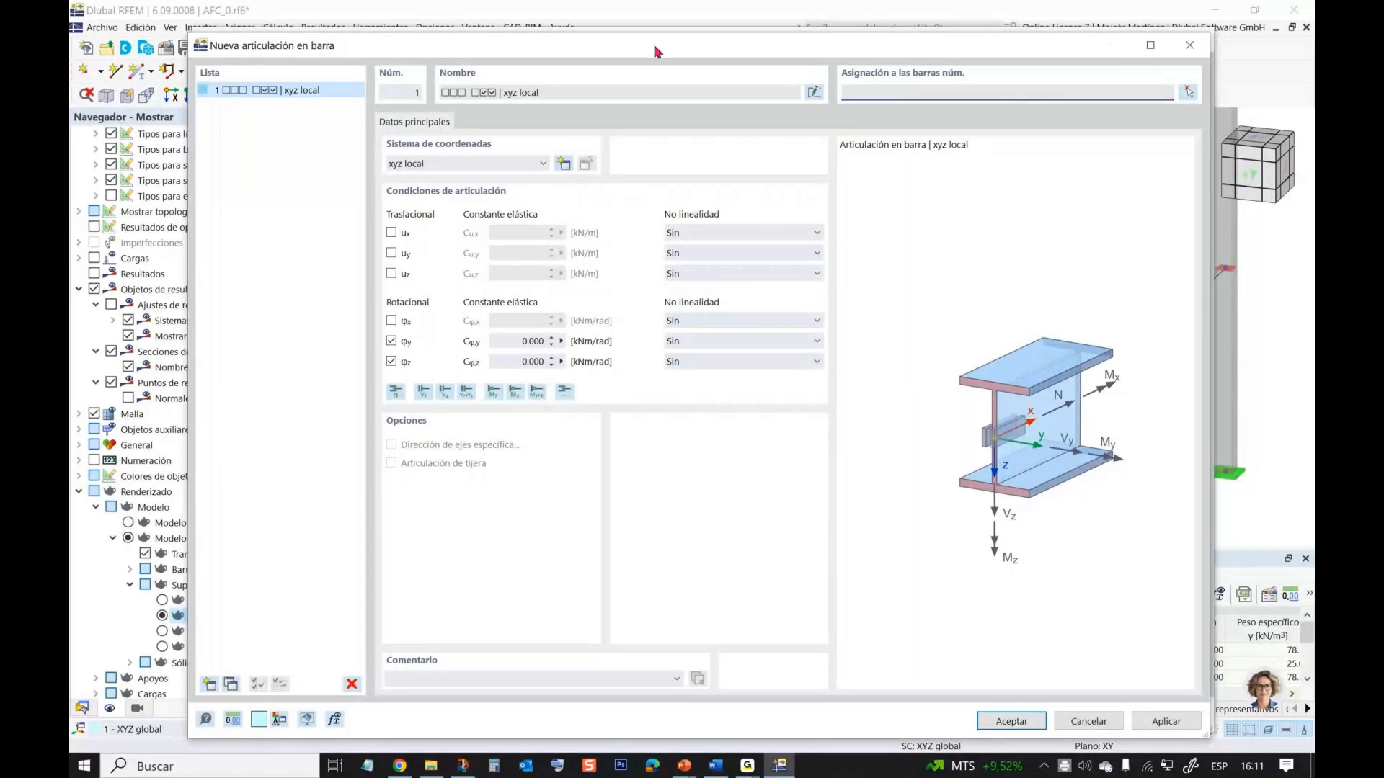
drag(655, 51, 641, 46)
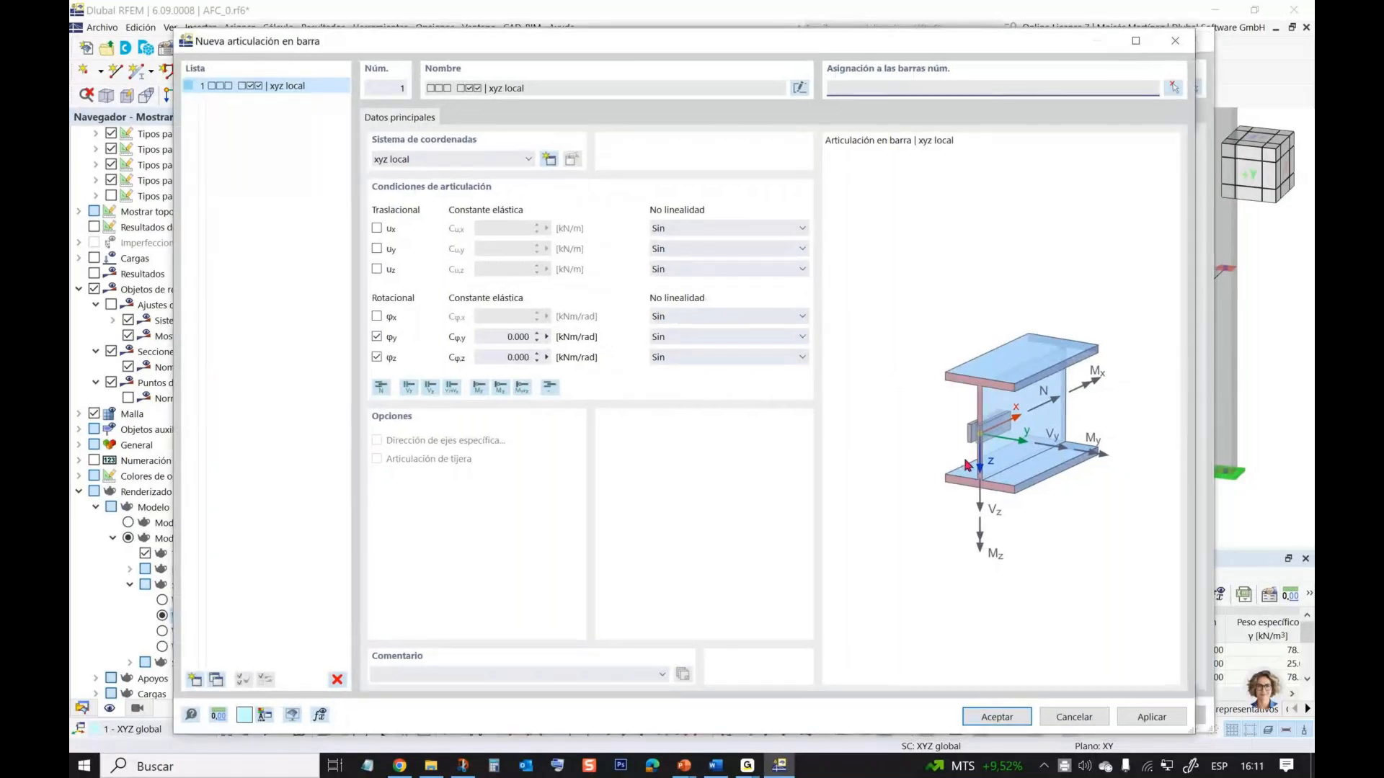
click(995, 716)
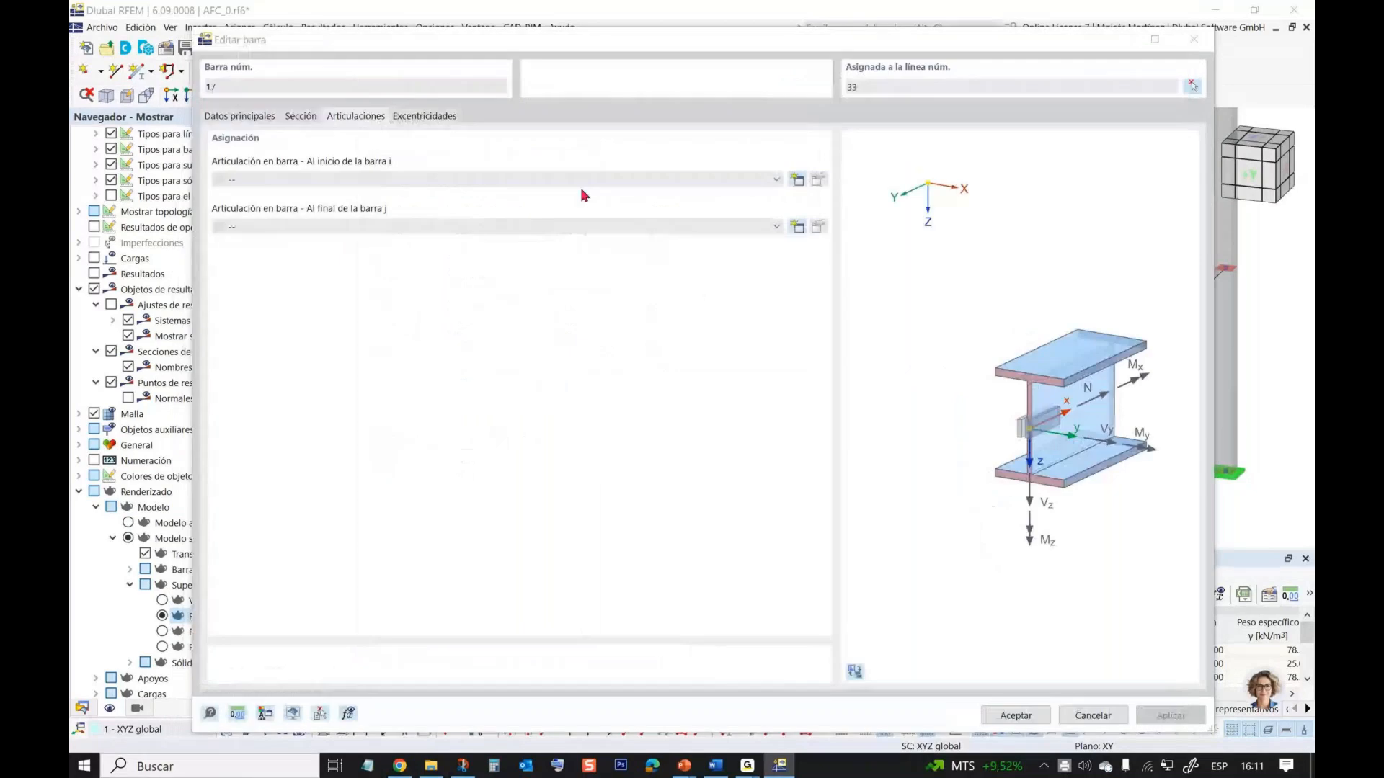
click(556, 226)
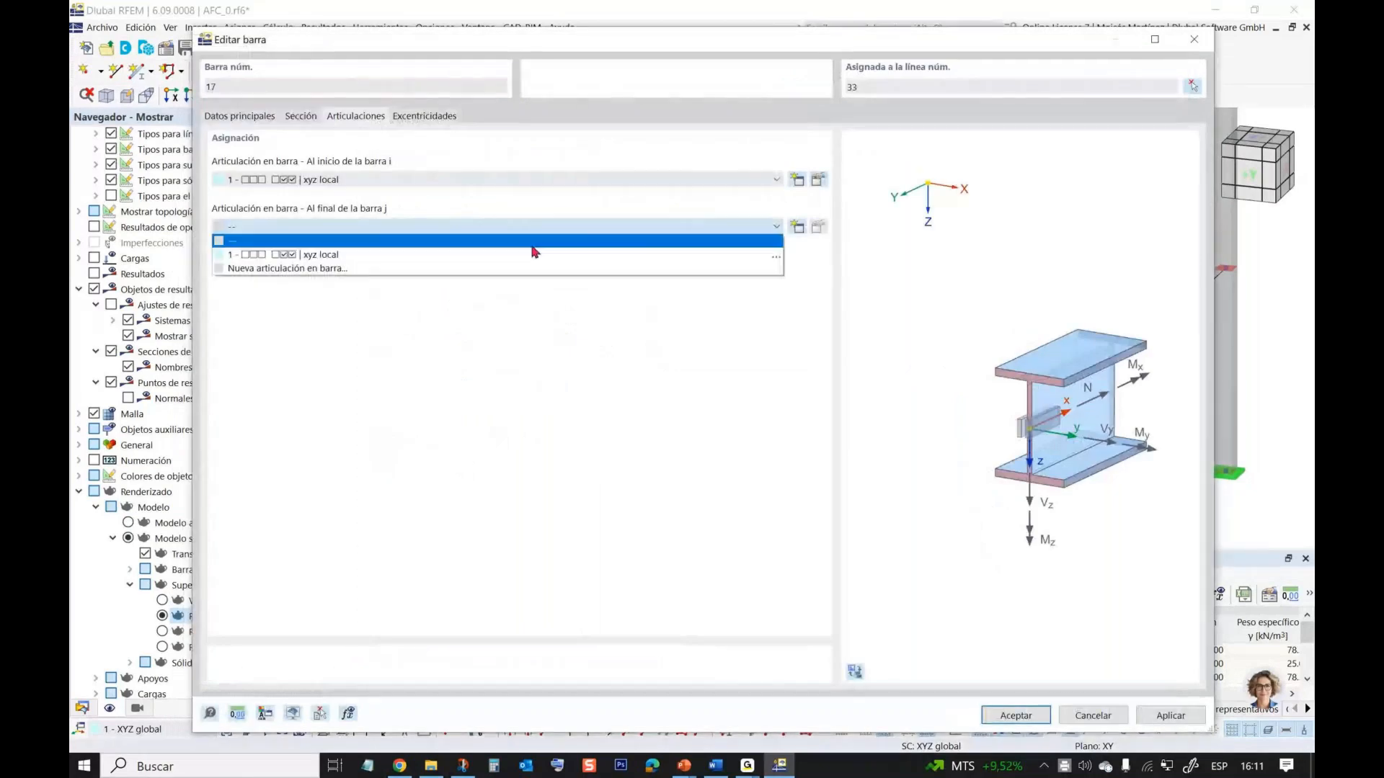
click(530, 255)
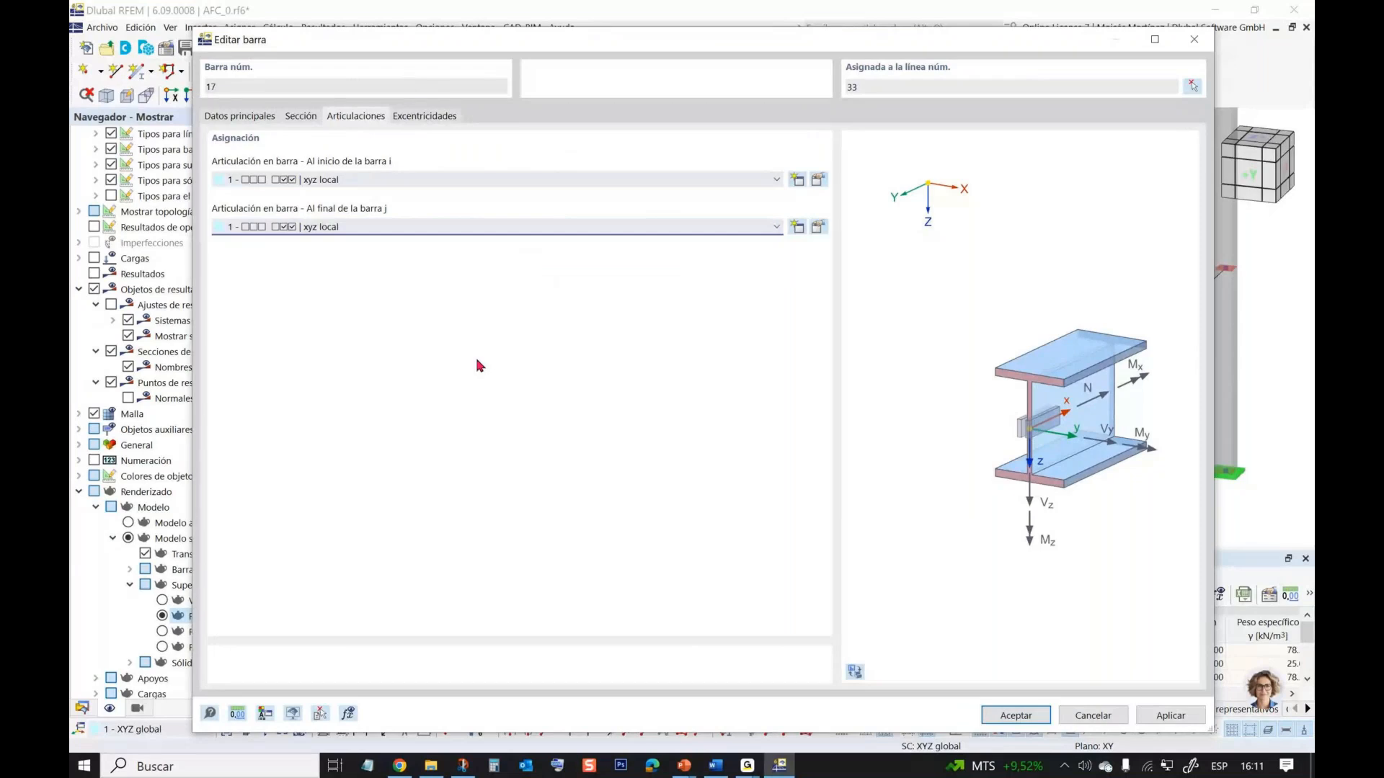
- Start a new eccentricity at the beam's start, try the absolute type, and set it back to relative to the section
click(424, 116)
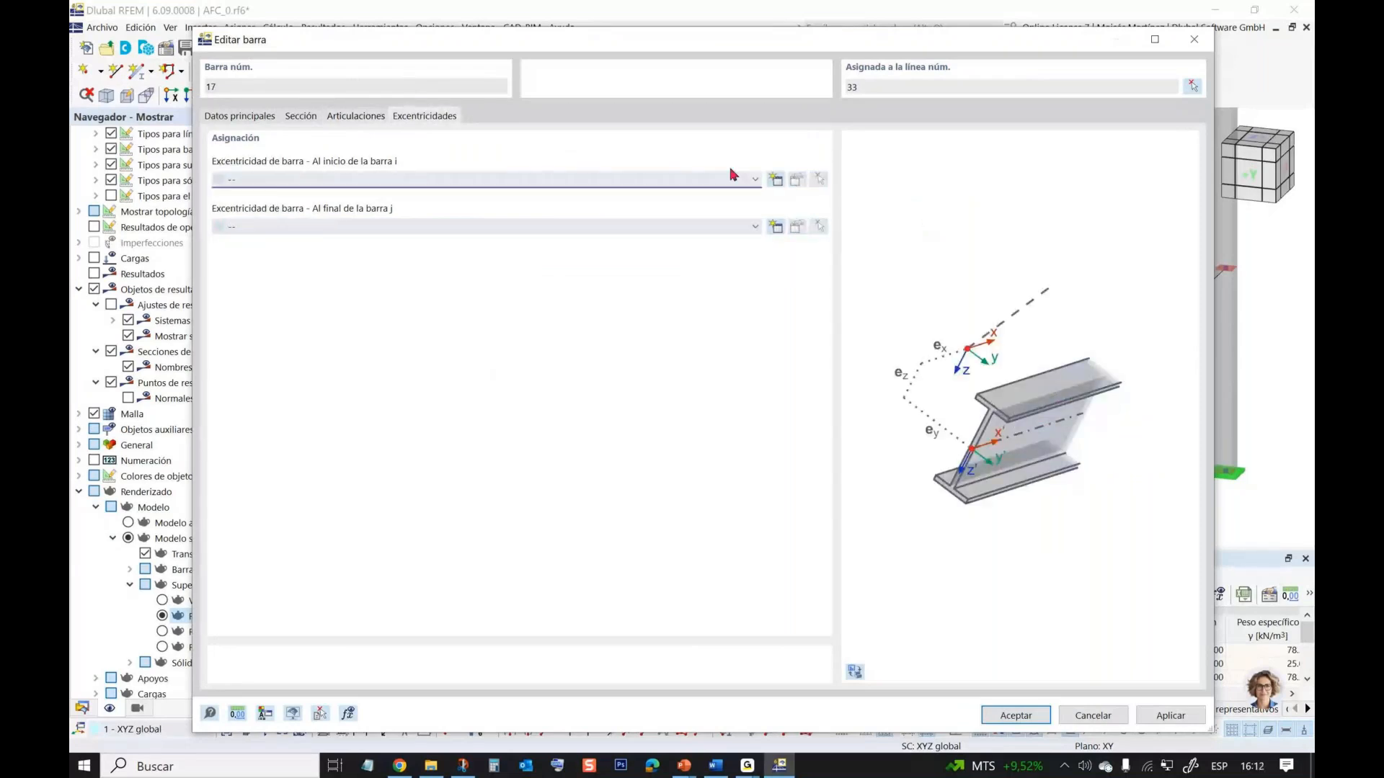
click(775, 179)
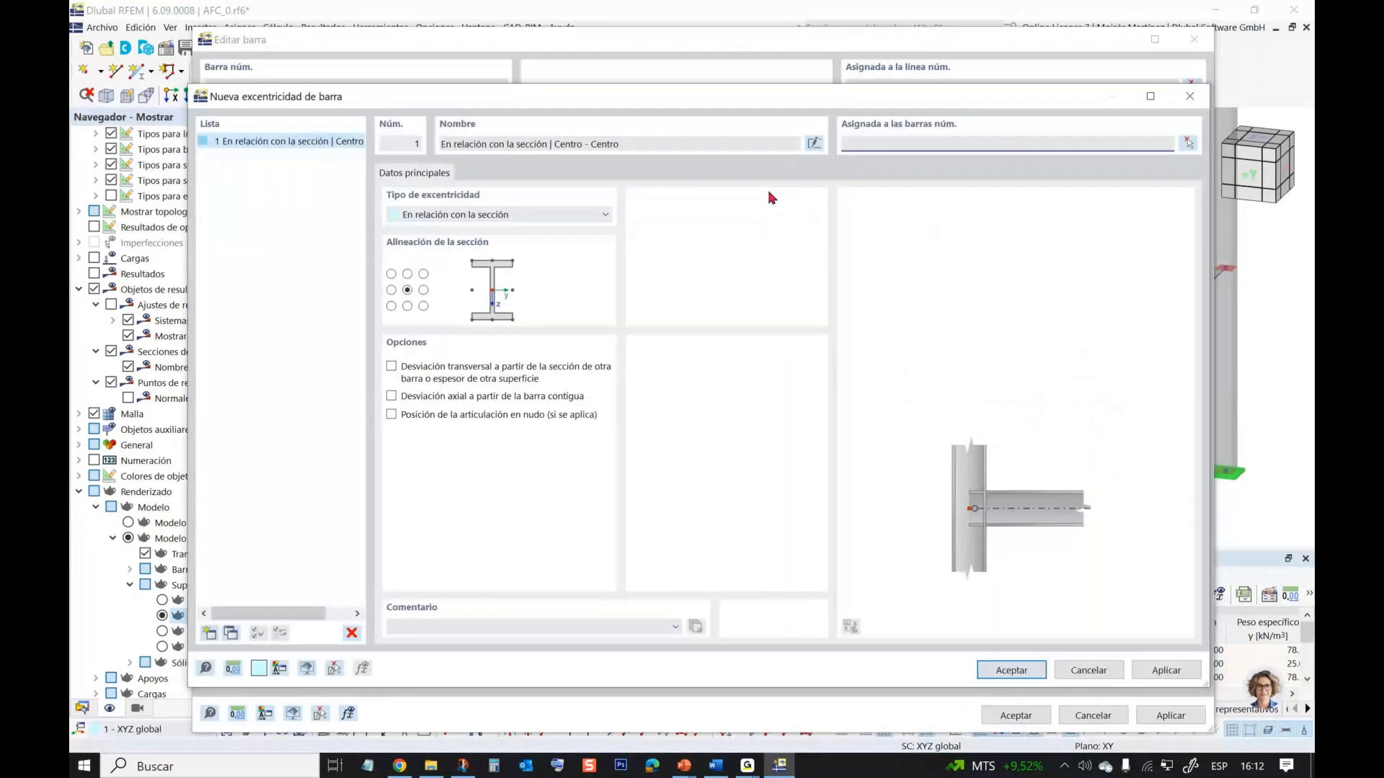
click(497, 216)
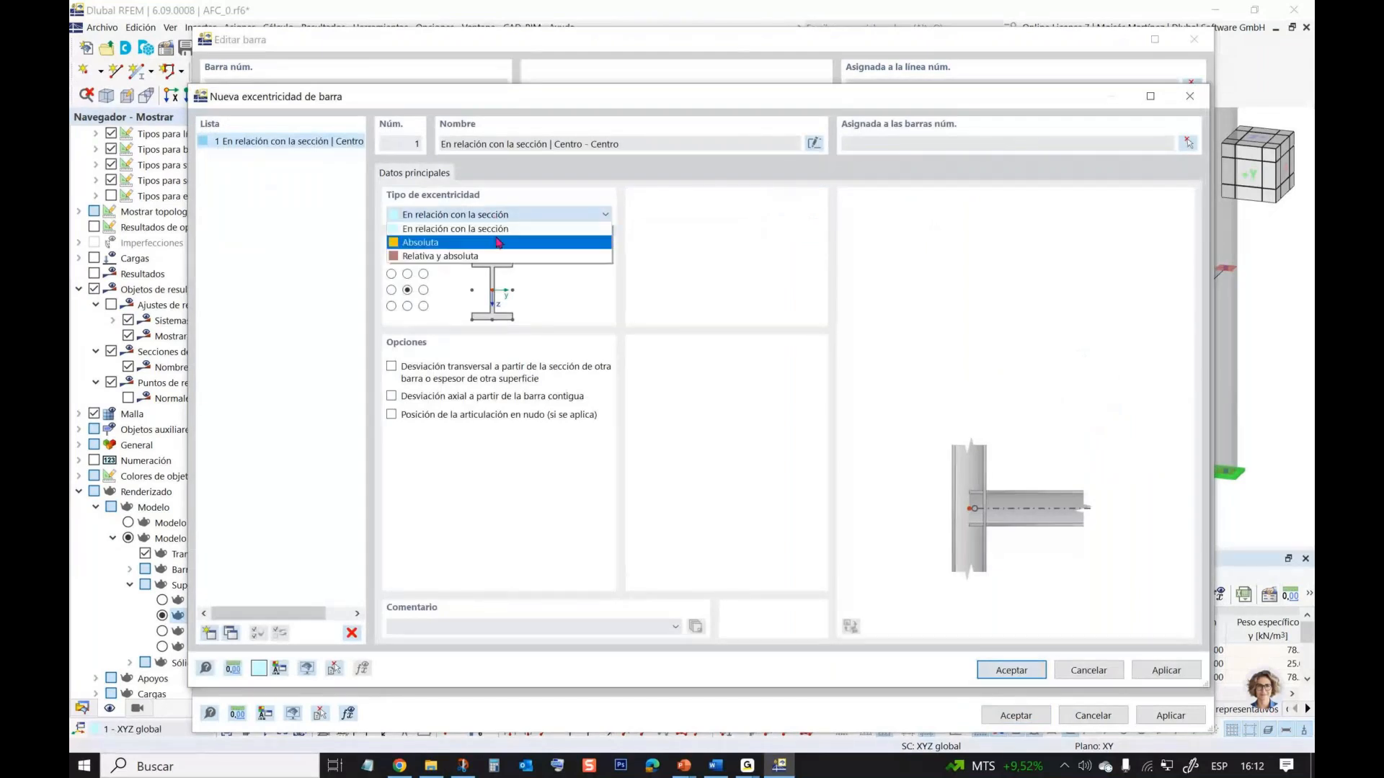
click(499, 244)
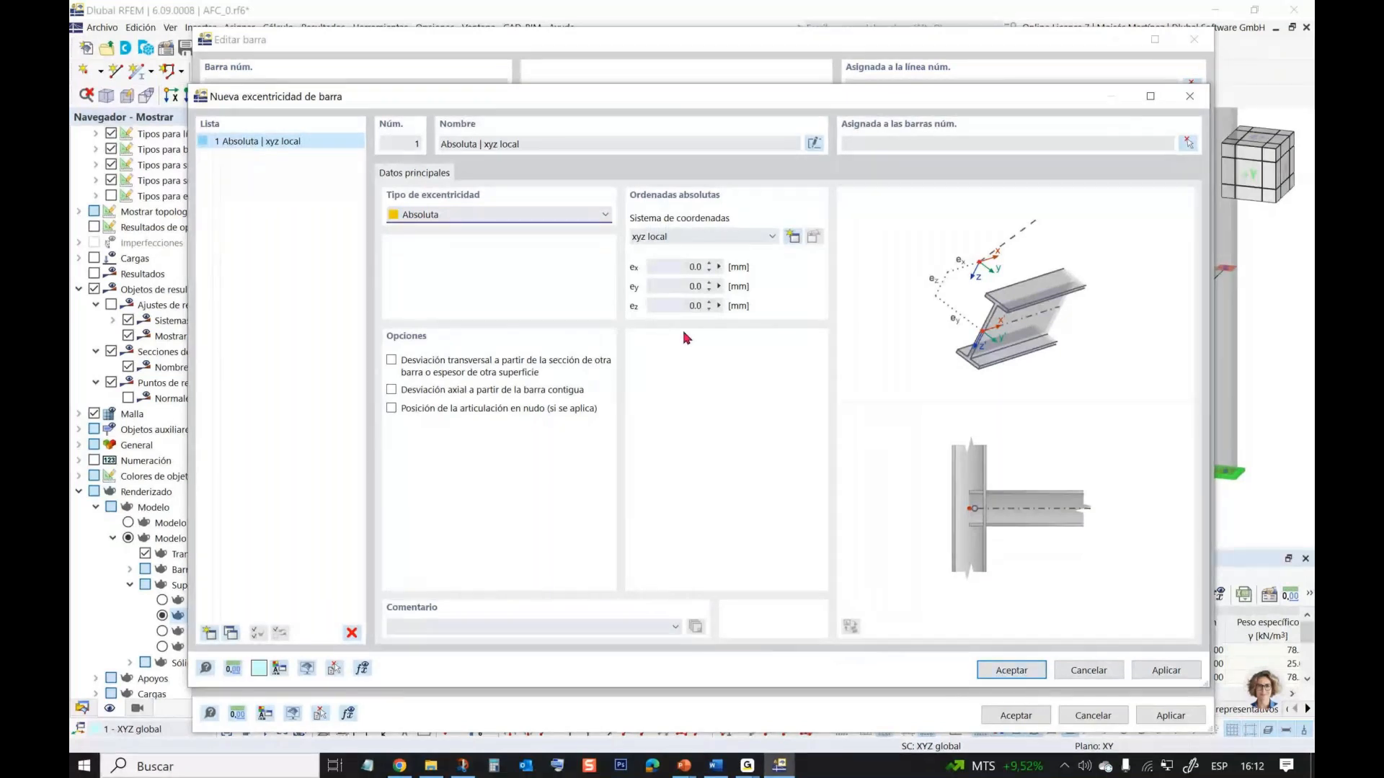
click(521, 216)
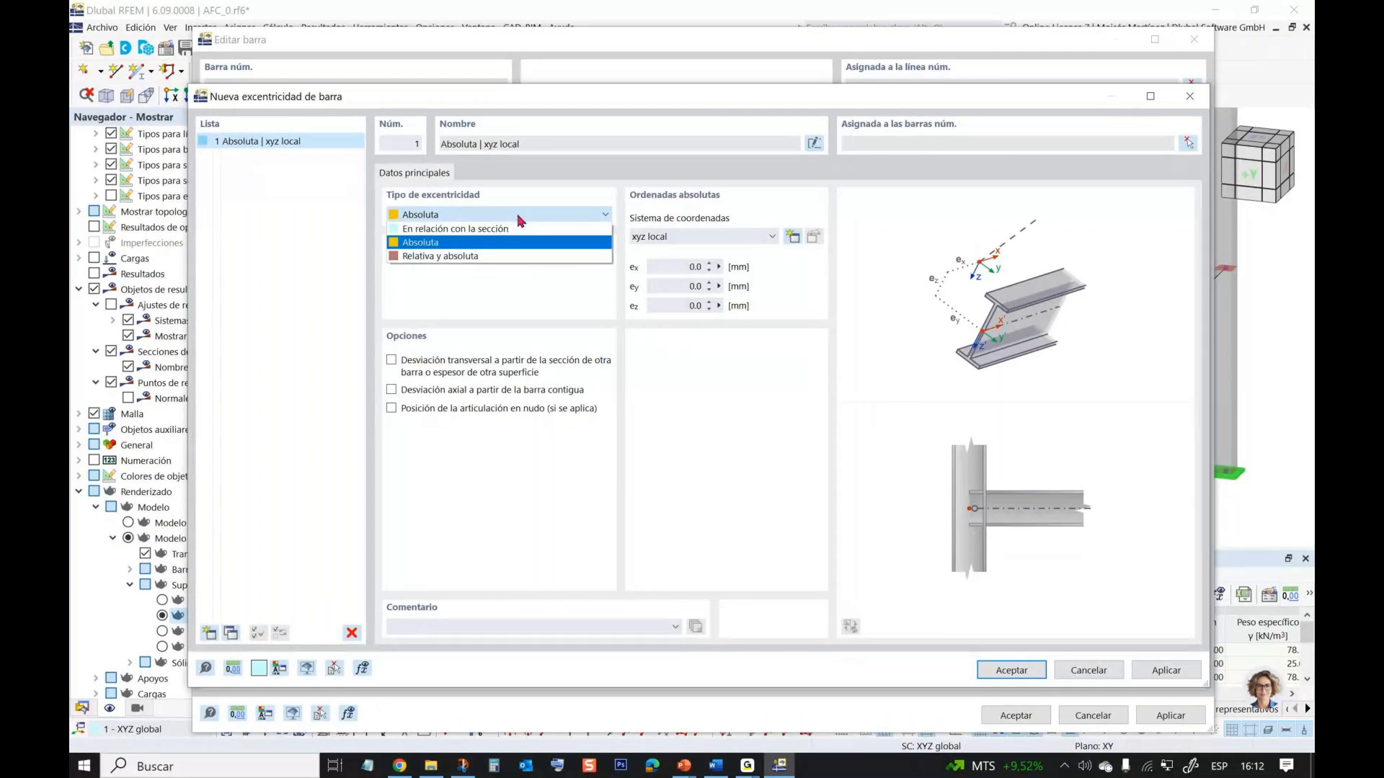
click(505, 228)
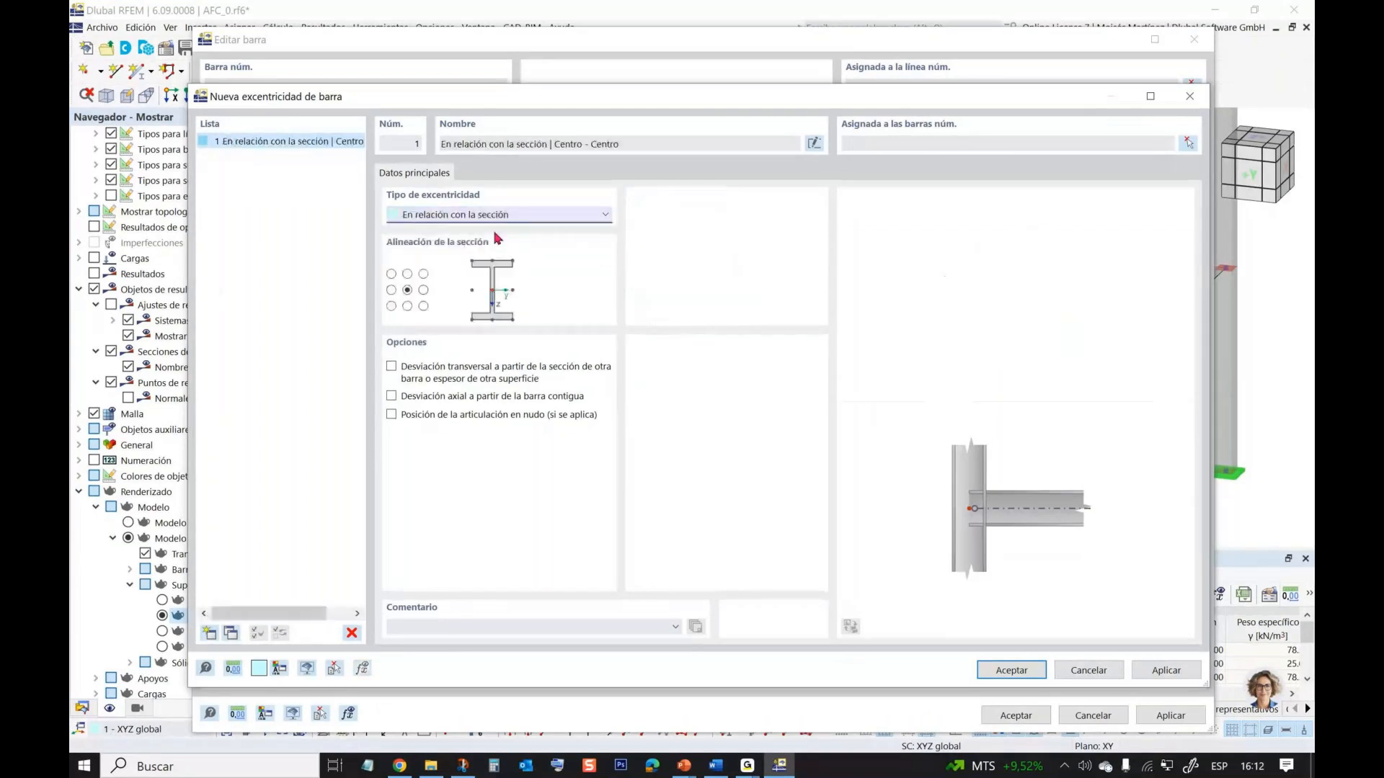
- Define the eccentricity with top-centre section alignment and a transverse offset from the bottom of slab surface 1's thickness
click(407, 273)
click(392, 368)
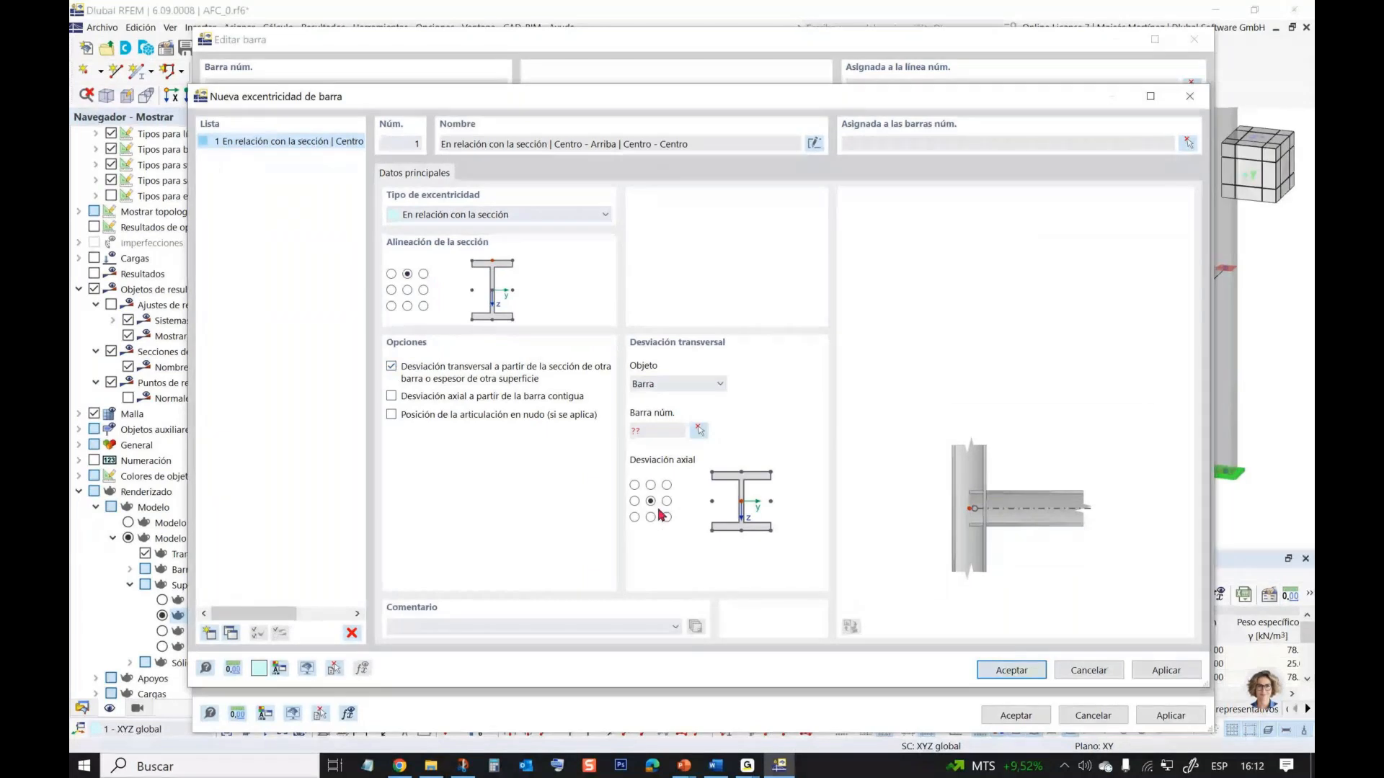
click(677, 384)
click(676, 407)
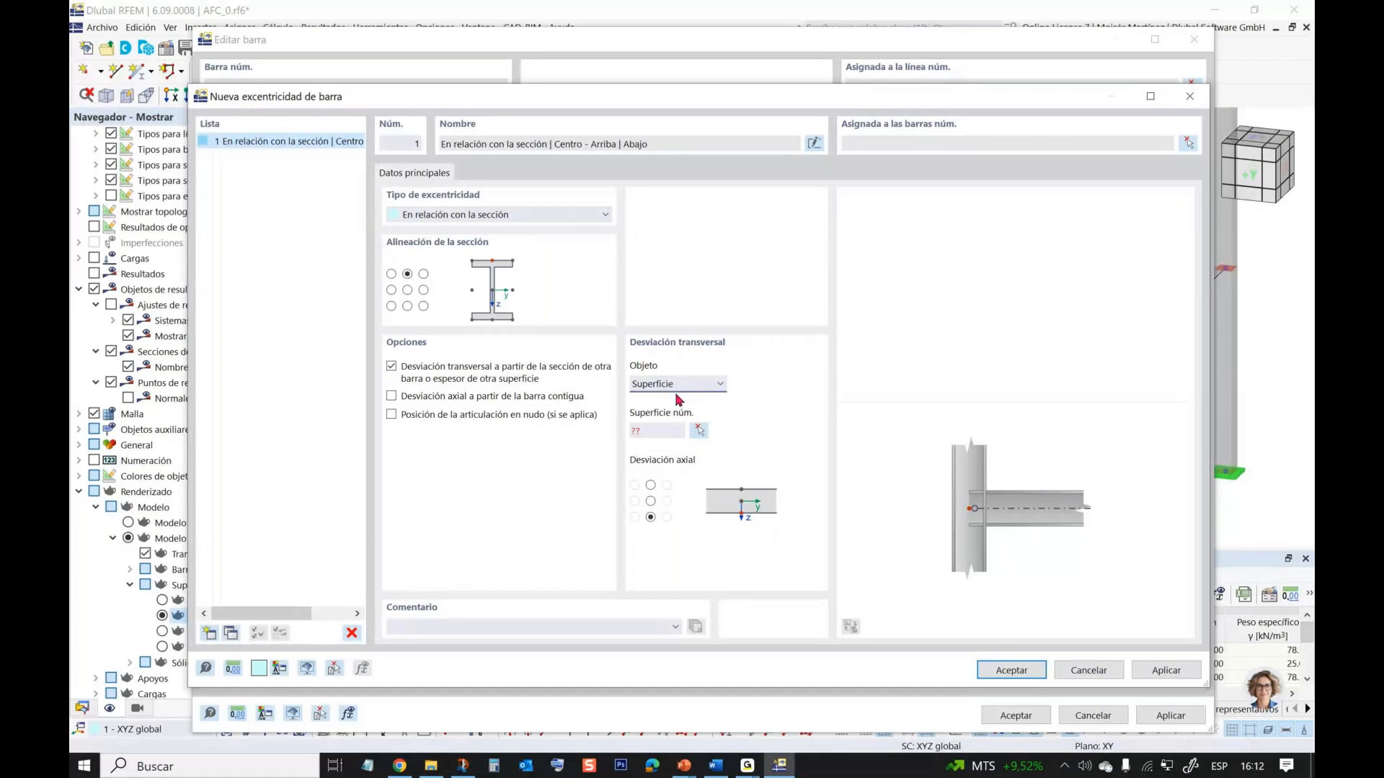
click(698, 432)
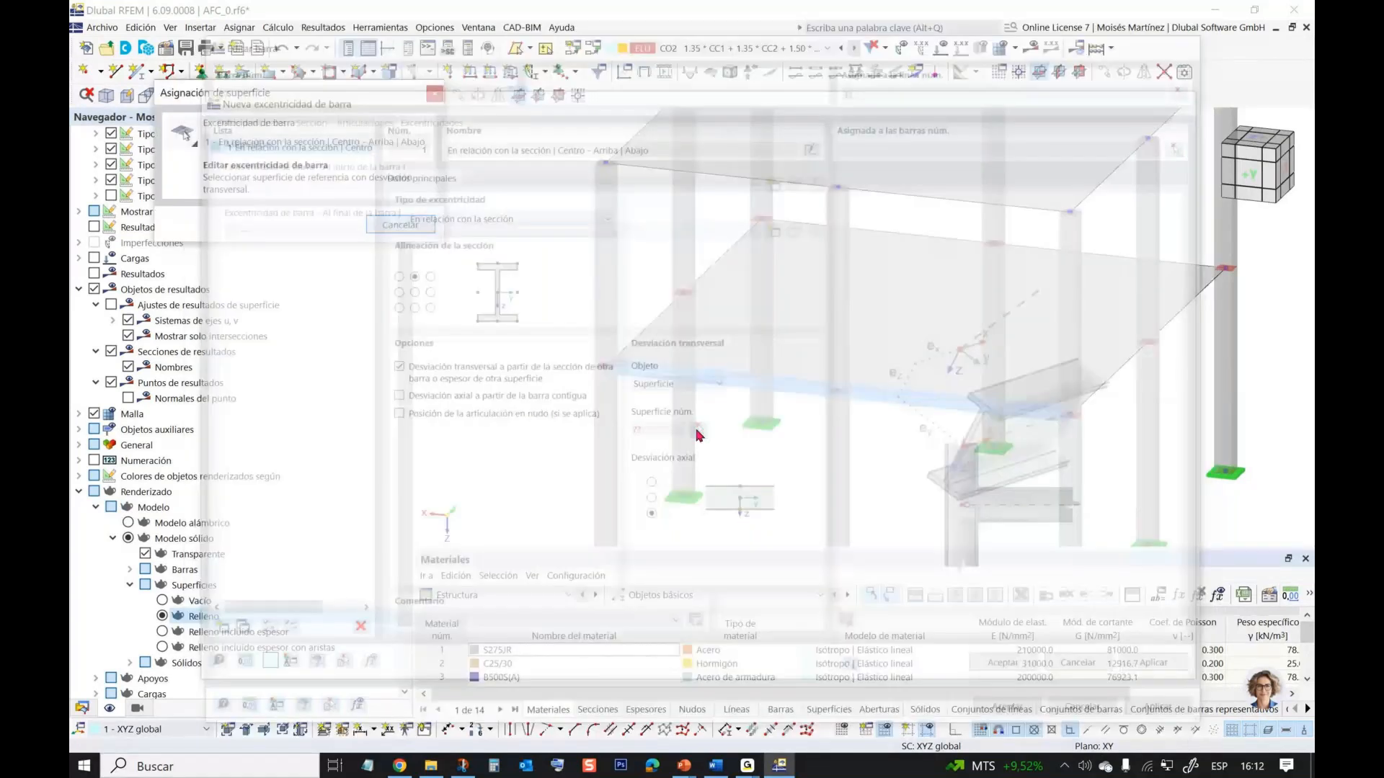
click(698, 433)
click(1005, 664)
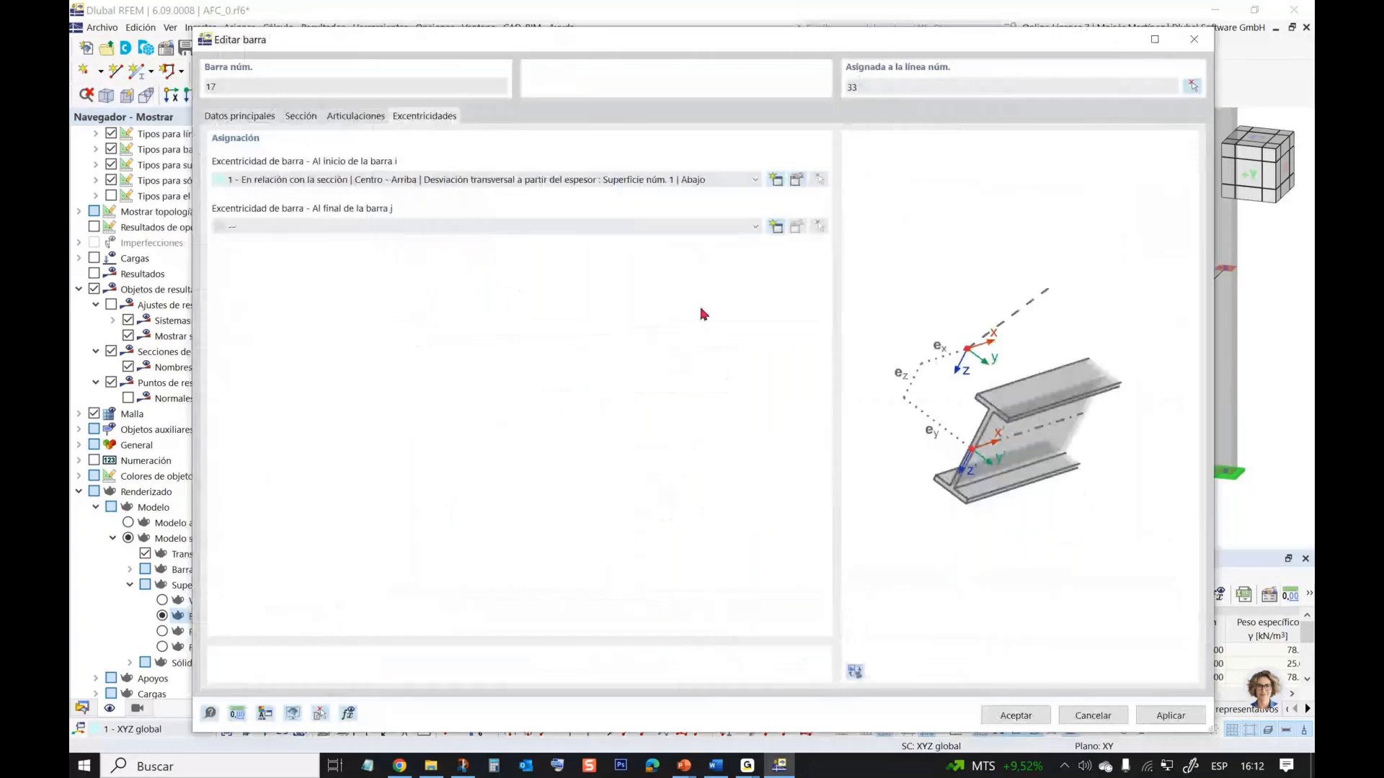
- Assign the same eccentricity to the beam's end and accept the member changes
click(579, 228)
click(567, 255)
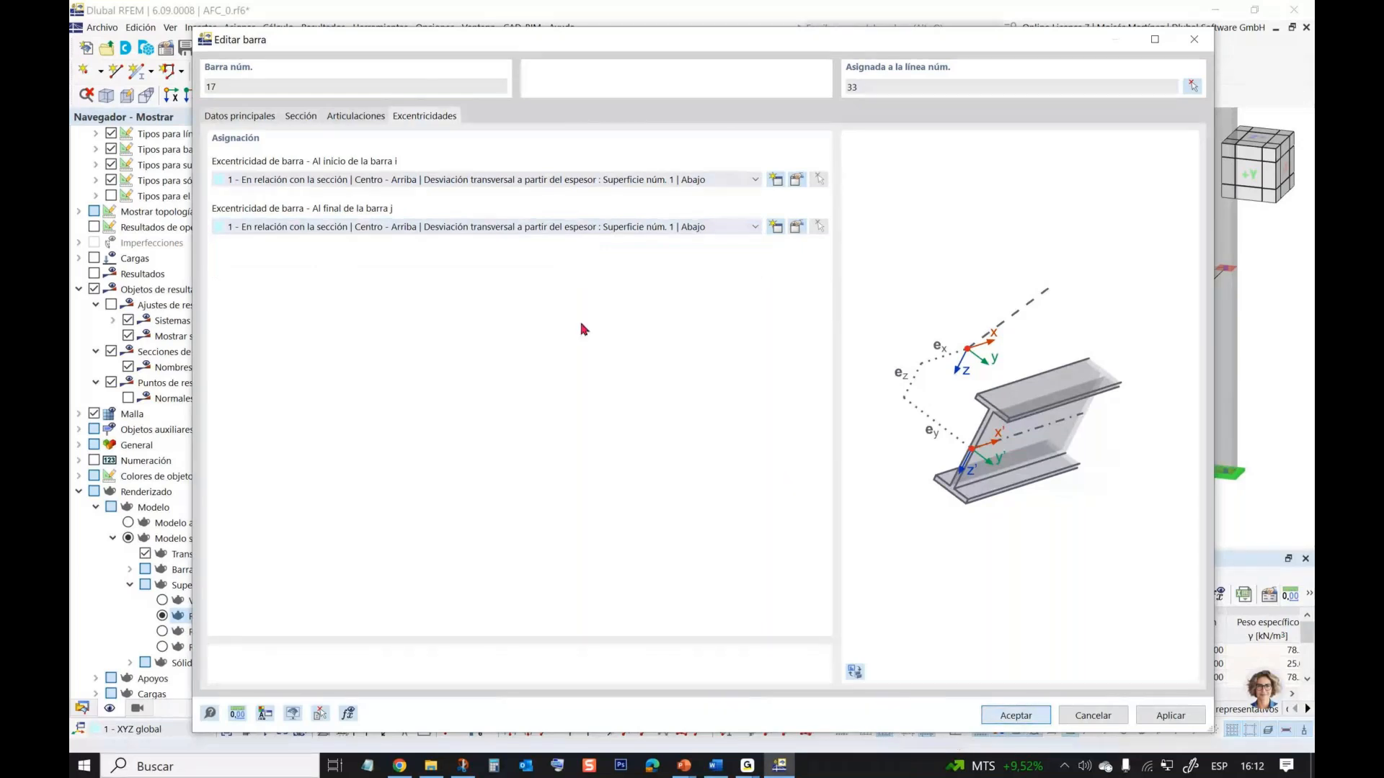
key(Return)
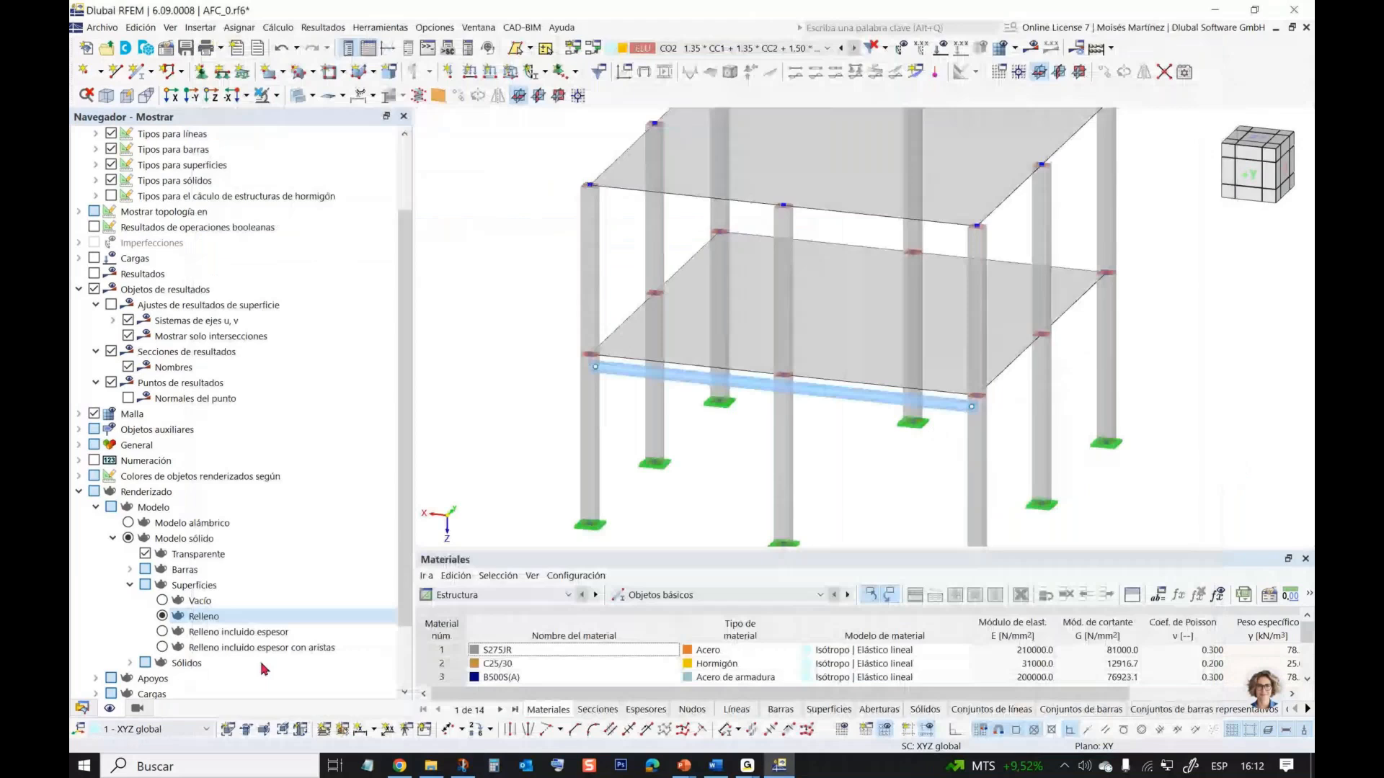
- Render the surfaces filled including thickness and examine how the HEA 200 beam sits beneath the first-floor slab
click(162, 631)
scroll(649, 392, up, 8)
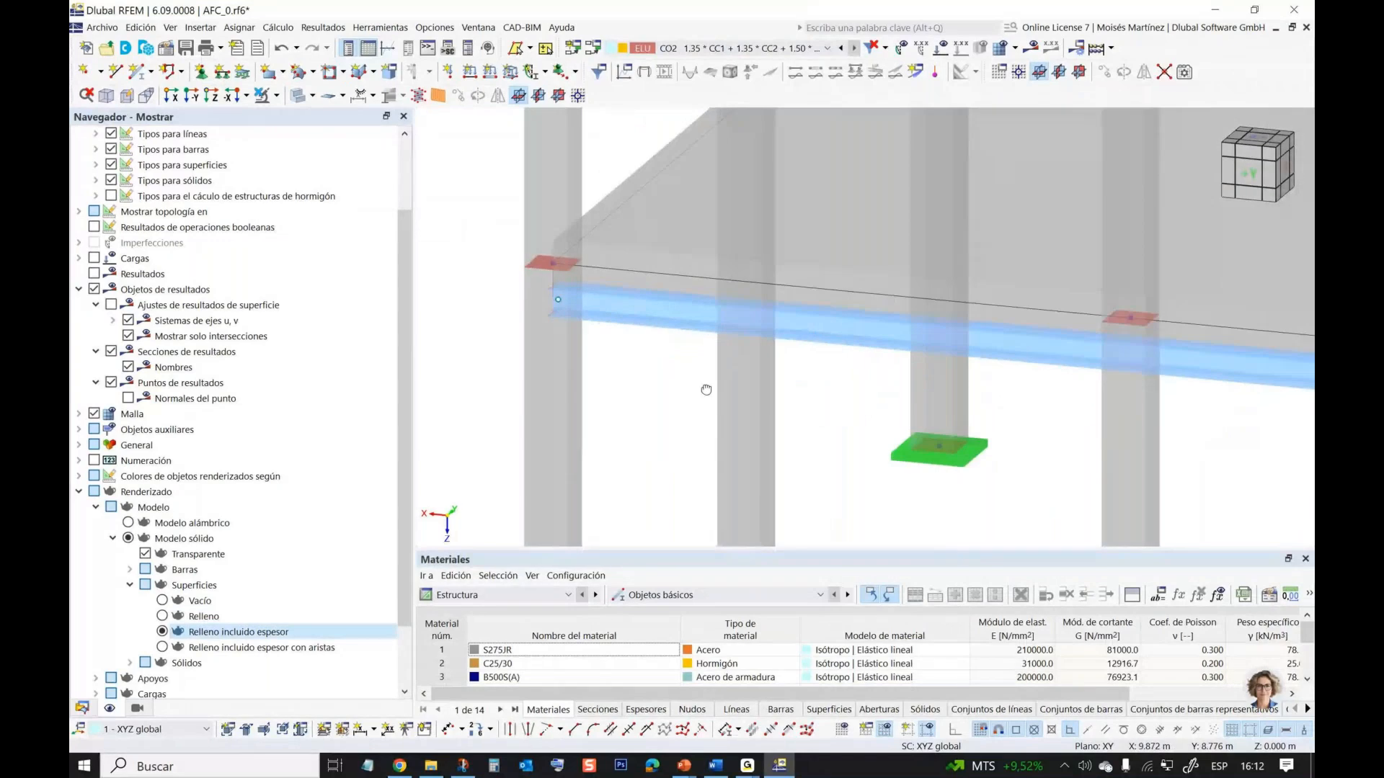
mouse_move(706, 389)
ctrl+middle_down()
mouse_move(707, 374)
mouse_move(711, 408)
mouse_move(679, 408)
mouse_move(730, 407)
mouse_move(685, 408)
ctrl+middle_up()
scroll(708, 382, up, 2)
scroll(685, 408, down, 8)
ctrl+middle_drag(575, 305, 610, 350)
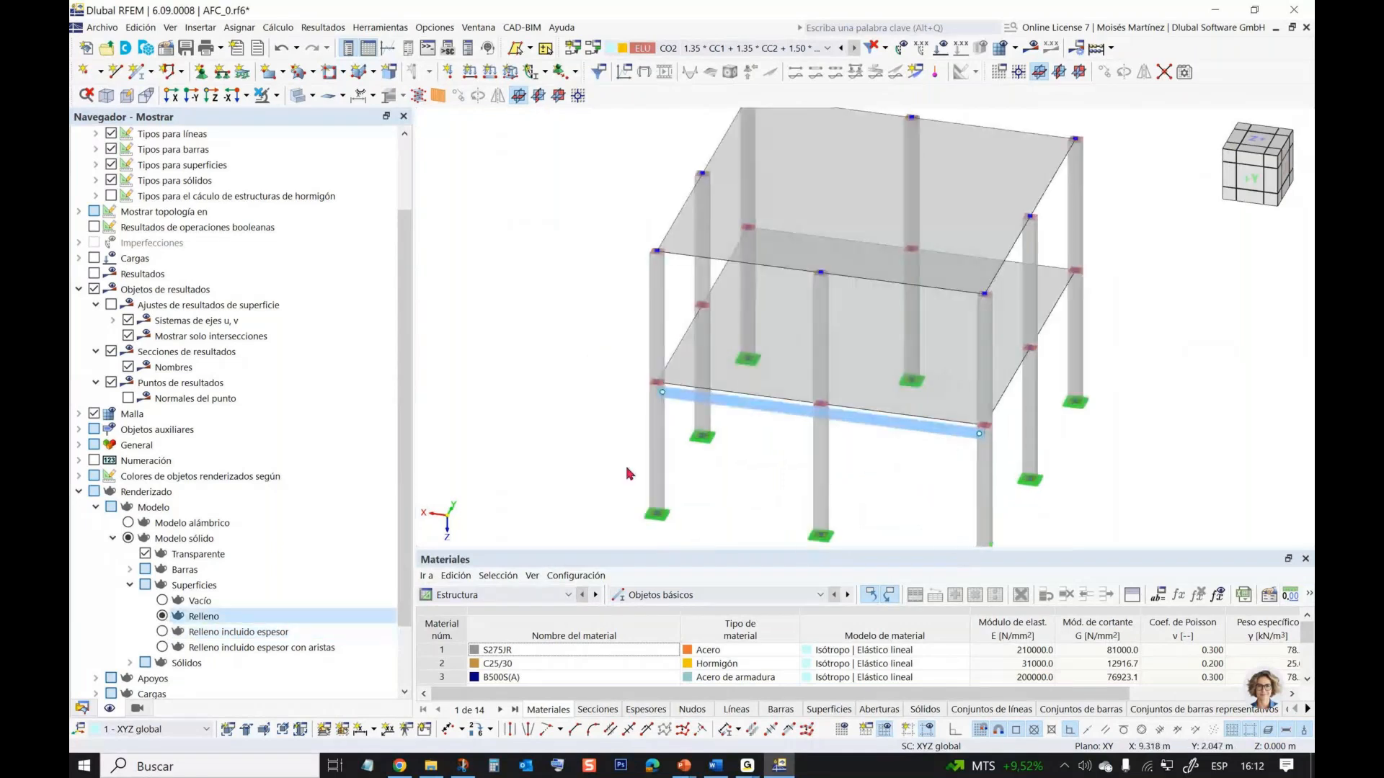
- Examine the first-floor beam and its supporting columns from several angles
middle_drag(608, 472, 562, 436)
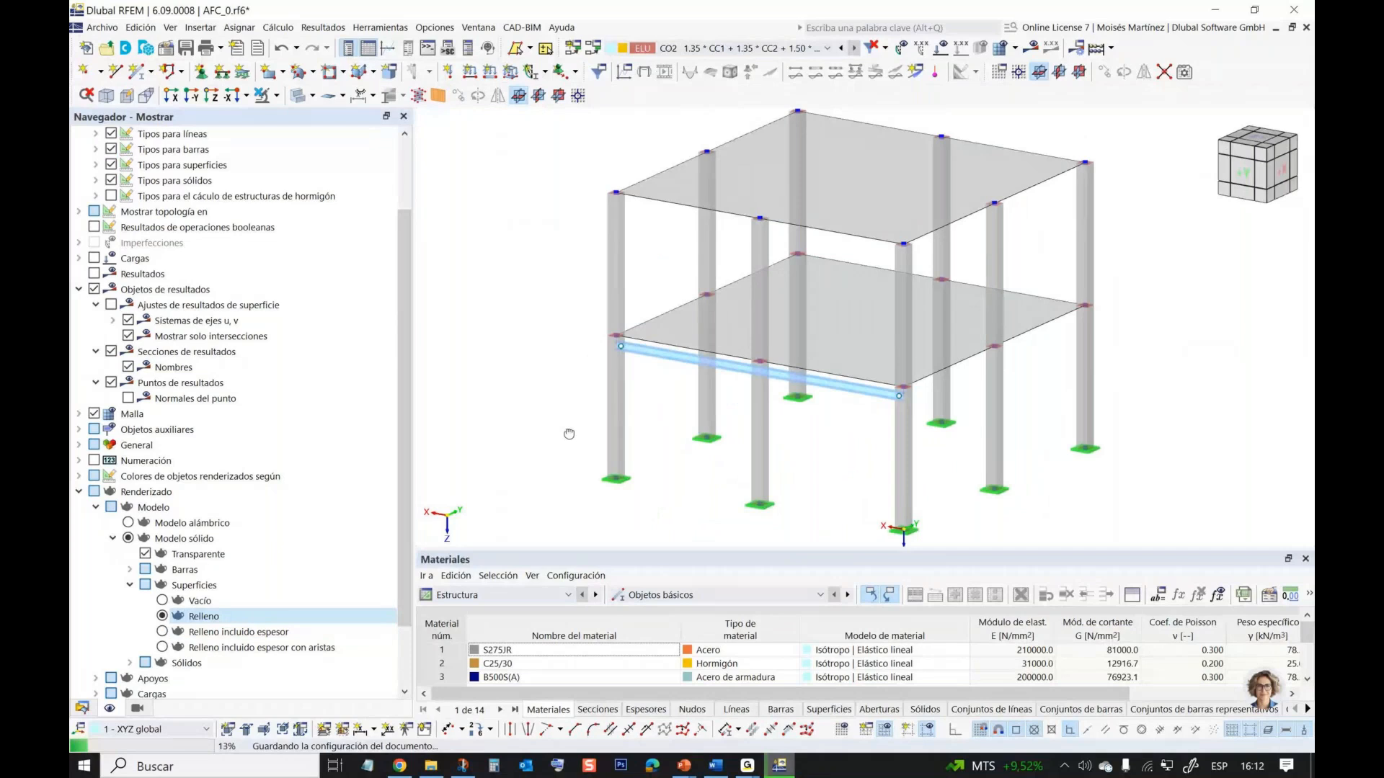
ctrl+middle_drag(568, 434, 728, 404)
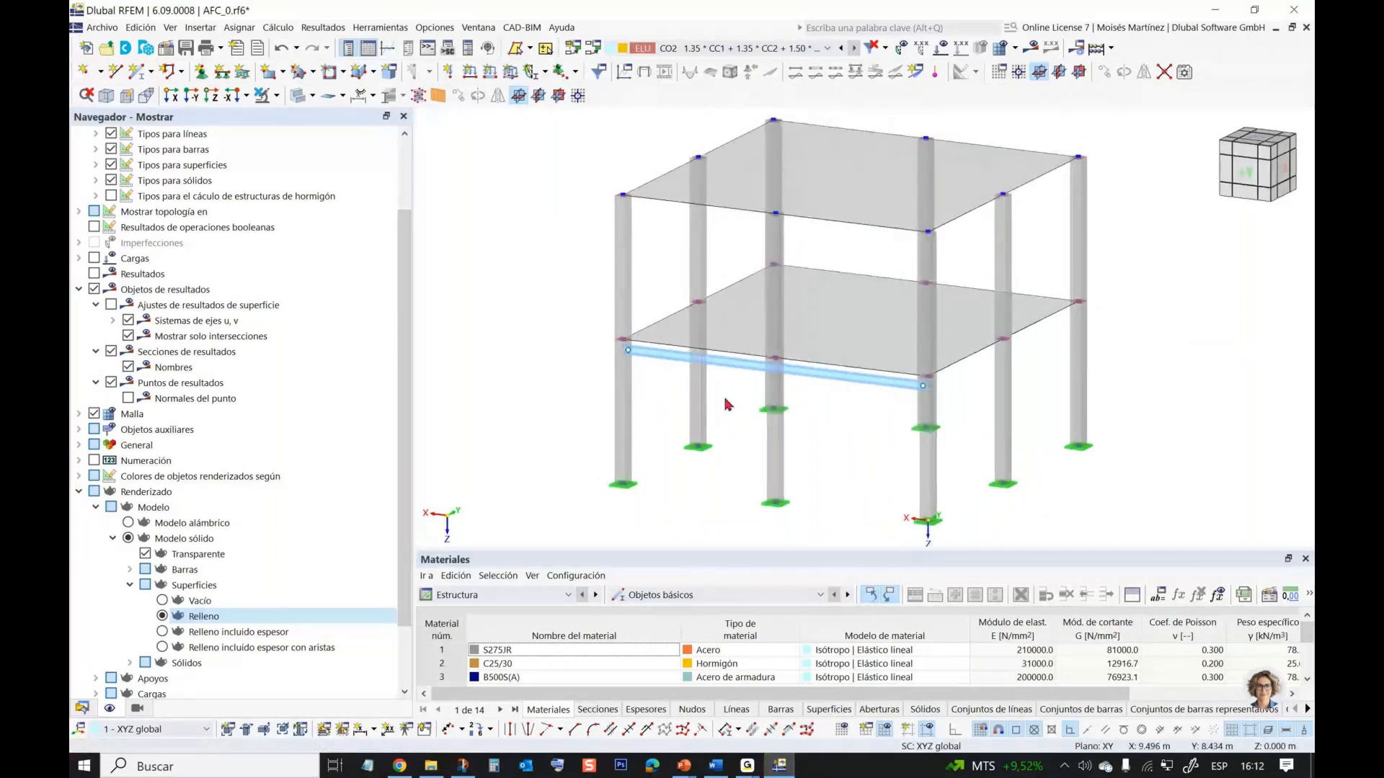
ctrl+middle_drag(728, 405, 900, 435)
drag(904, 434, 803, 383)
ctrl+middle_drag(802, 383, 733, 400)
scroll(733, 400, up, 2)
scroll(736, 403, up, 1)
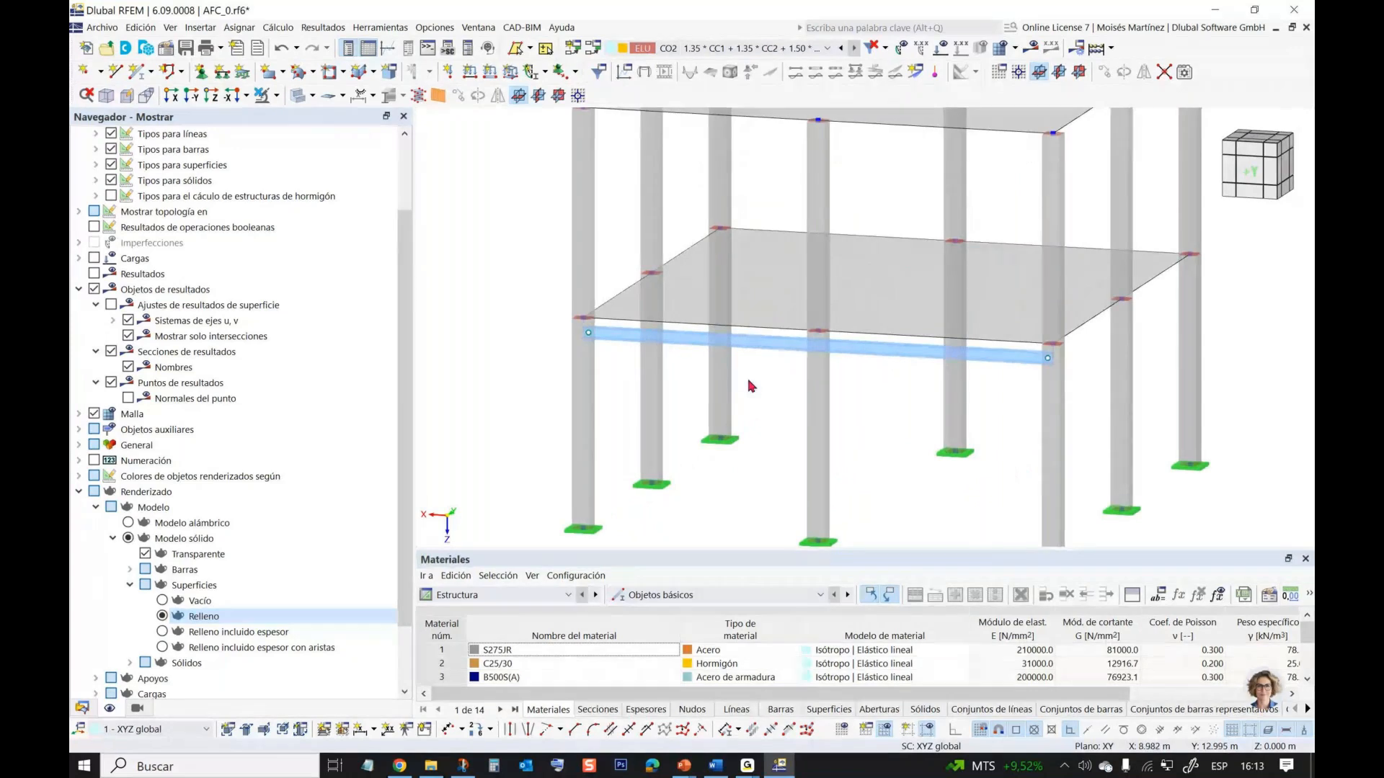
ctrl+middle_drag(750, 387, 766, 348)
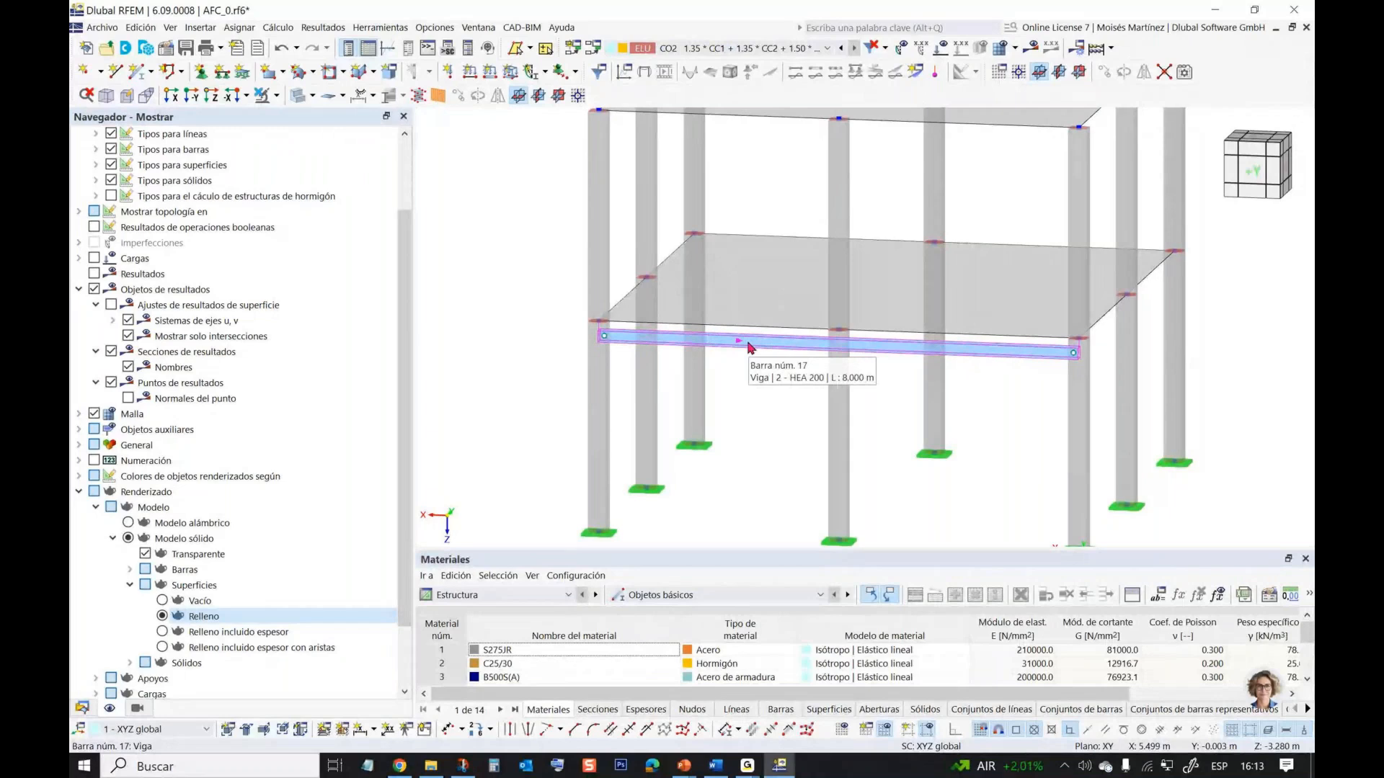
- Create an on-member node on the HEA 200 beam 2.5 m from its start without dividing the member
right_click(749, 348)
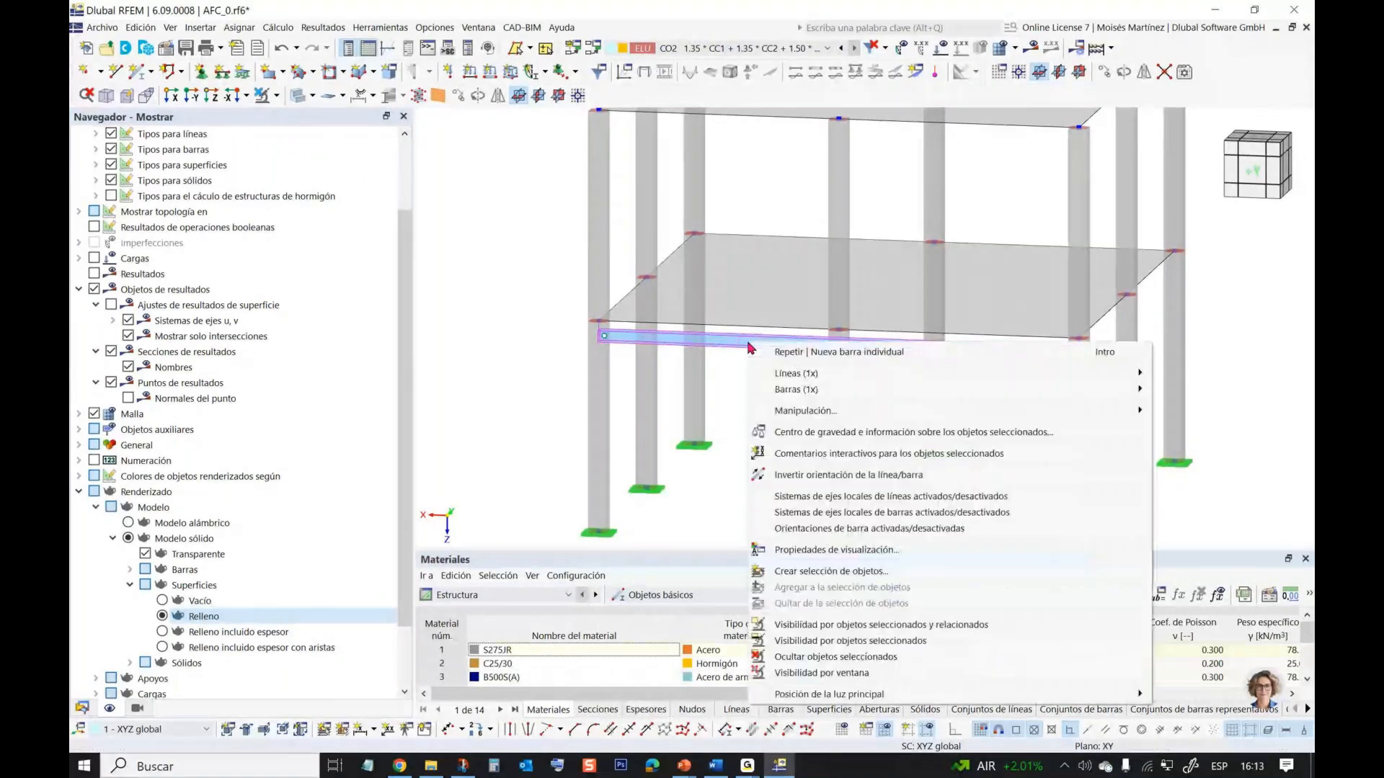
mouse_move(774, 393)
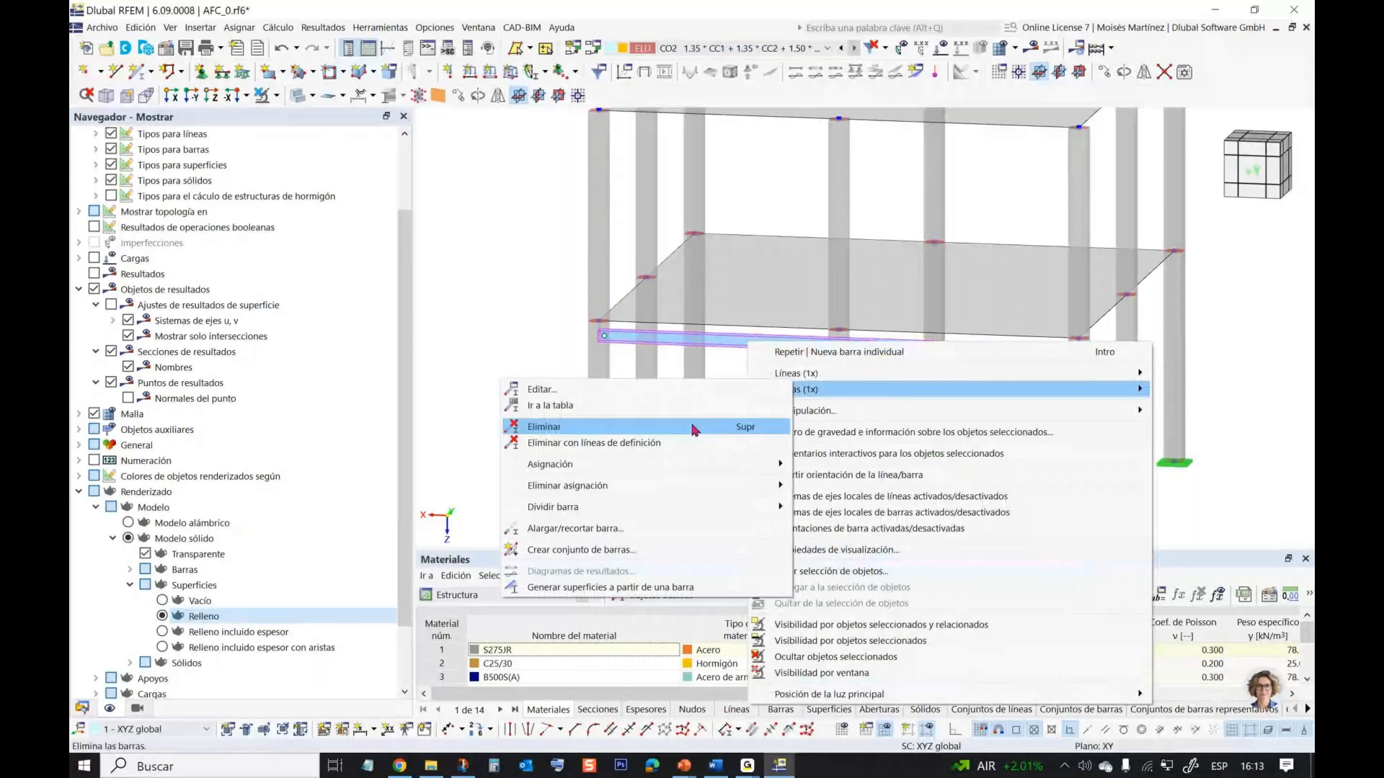
mouse_move(749, 506)
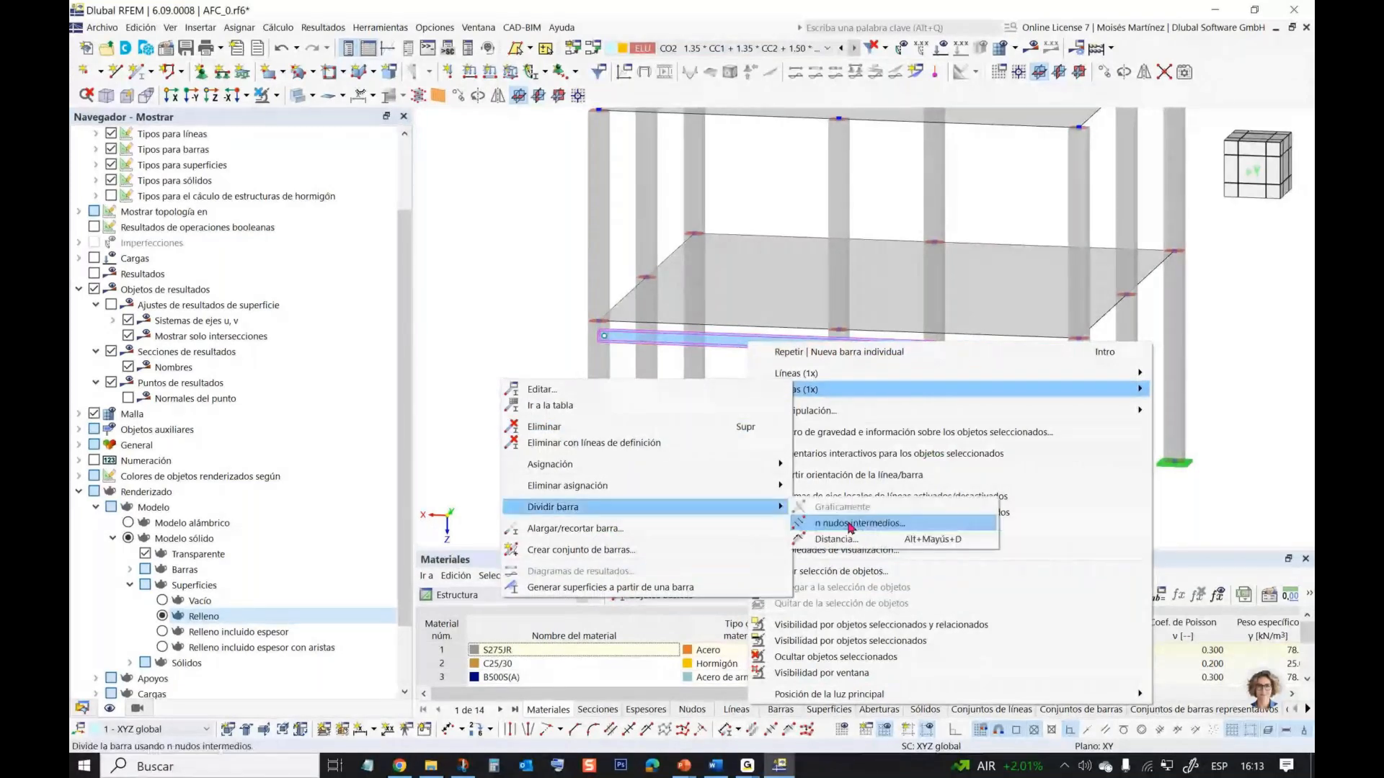
click(848, 541)
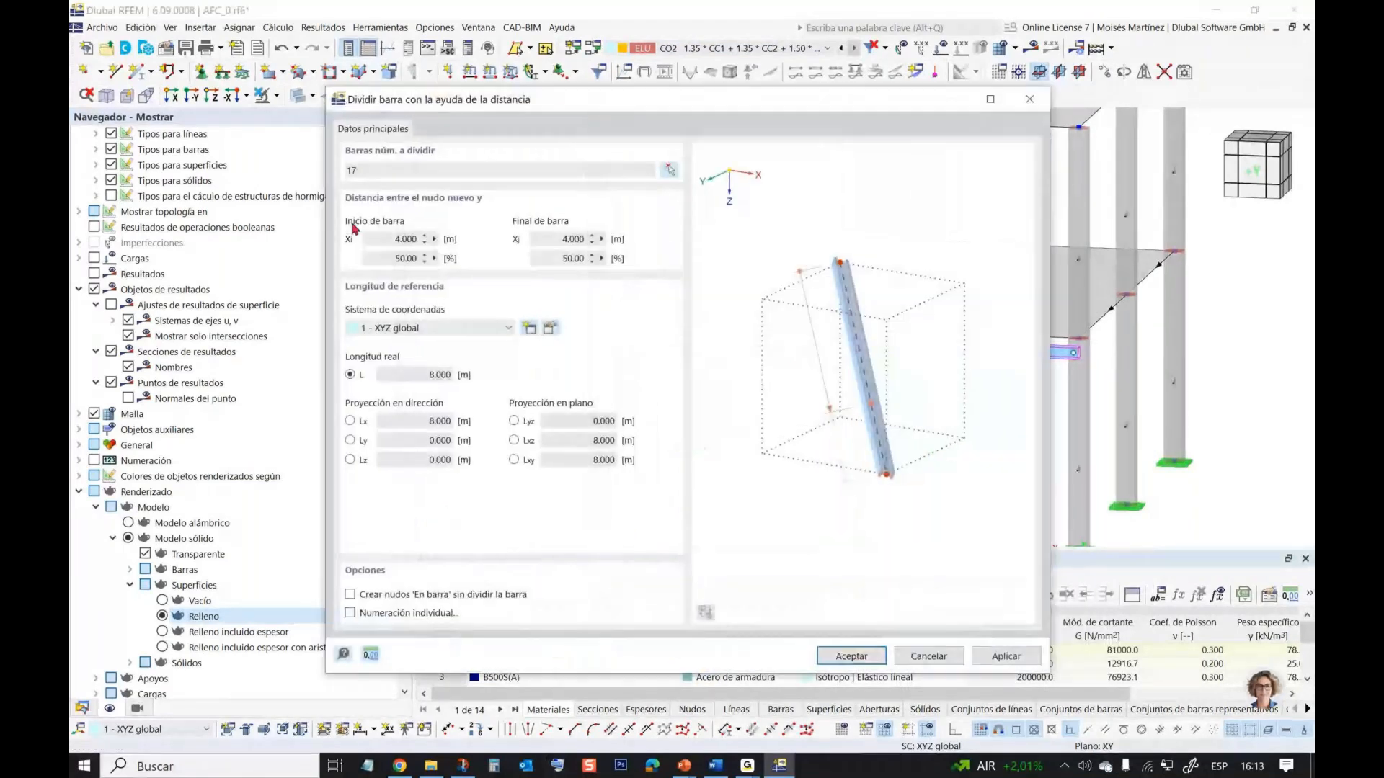
double_click(407, 238)
text(2.5)
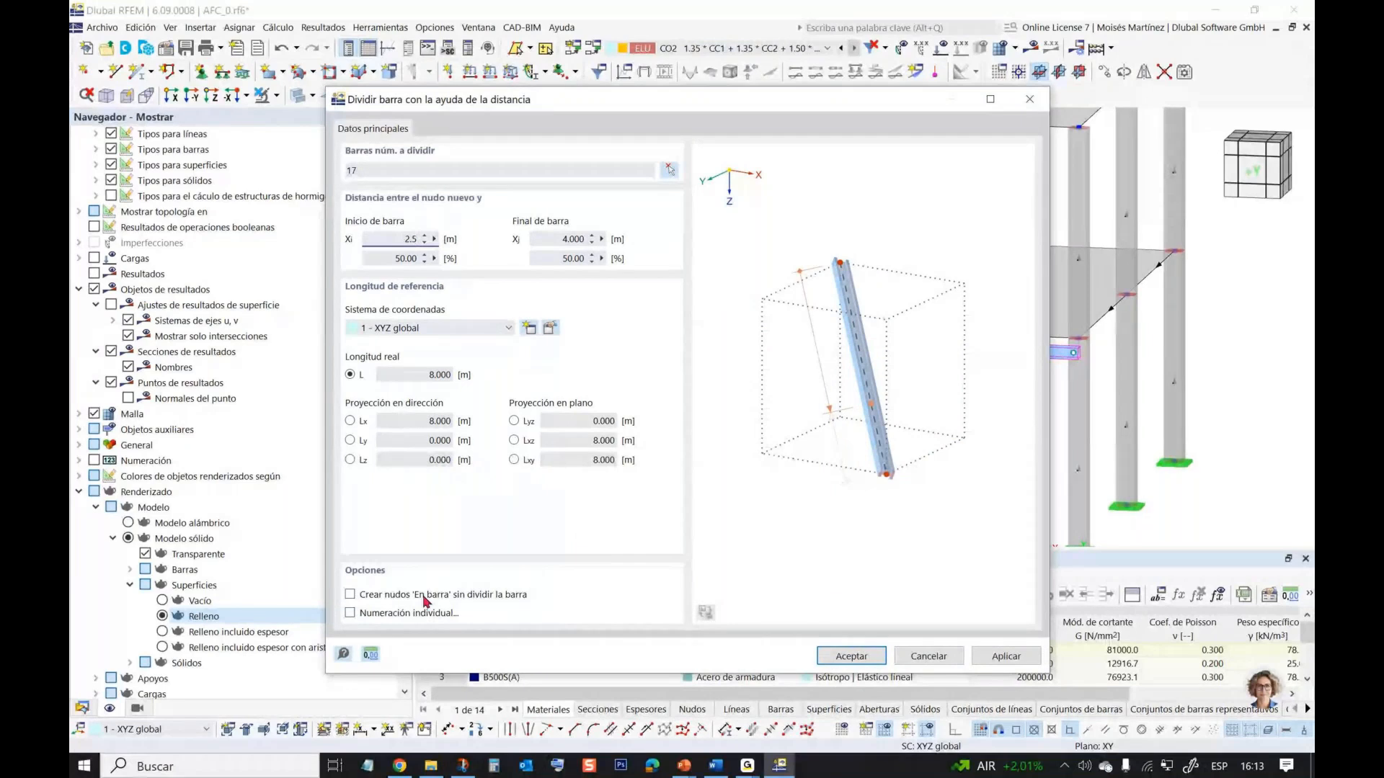
click(352, 595)
click(351, 595)
click(860, 657)
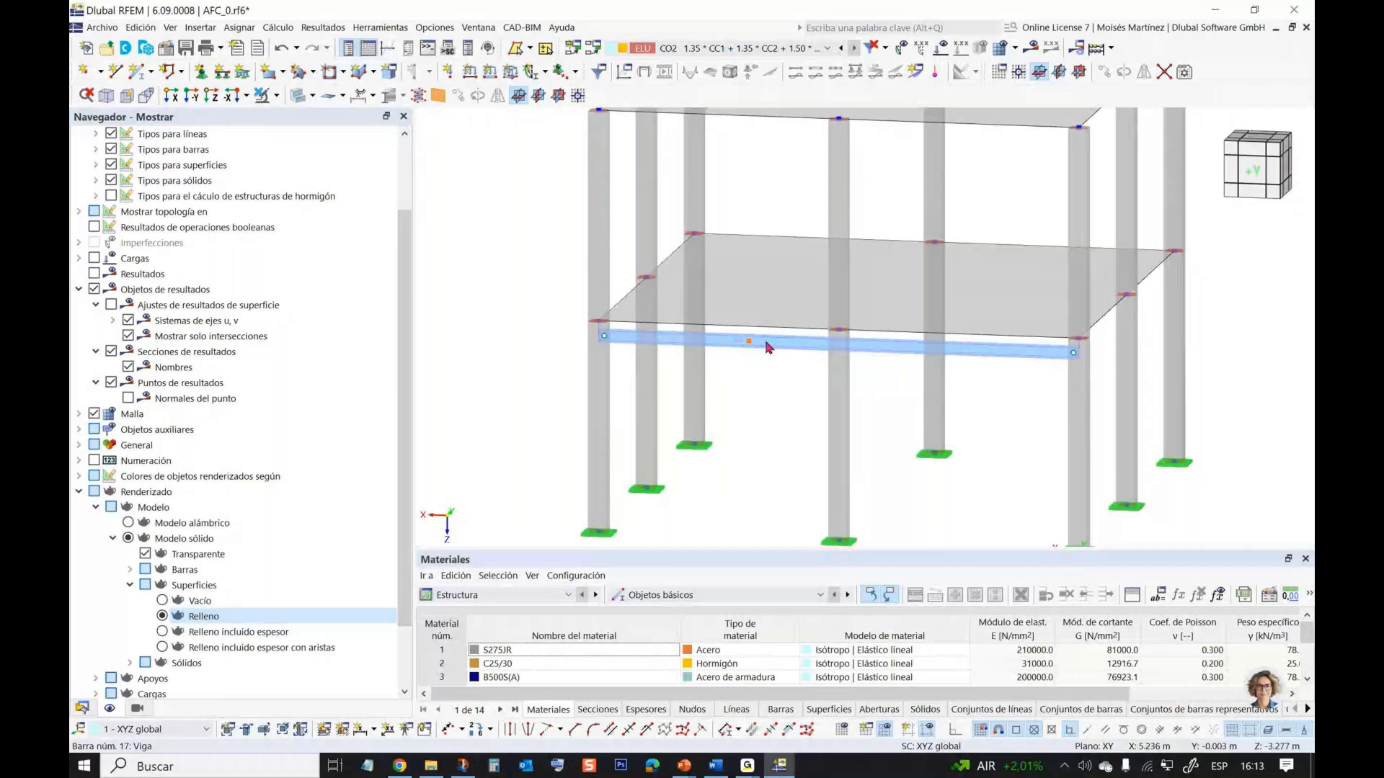
- Copy the support node at the base of the front middle column once, displaced 1.5 m in X
click(768, 346)
scroll(768, 346, down, 1)
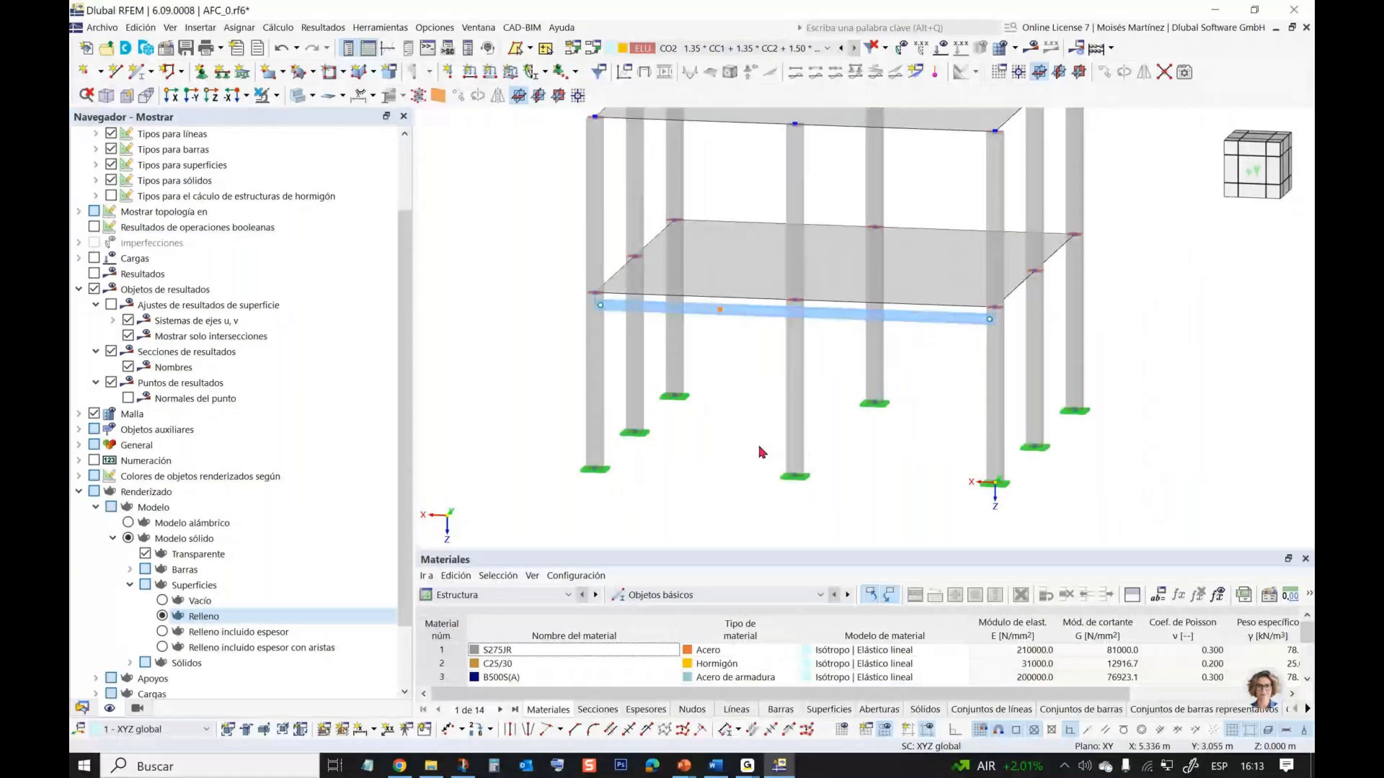
click(1097, 77)
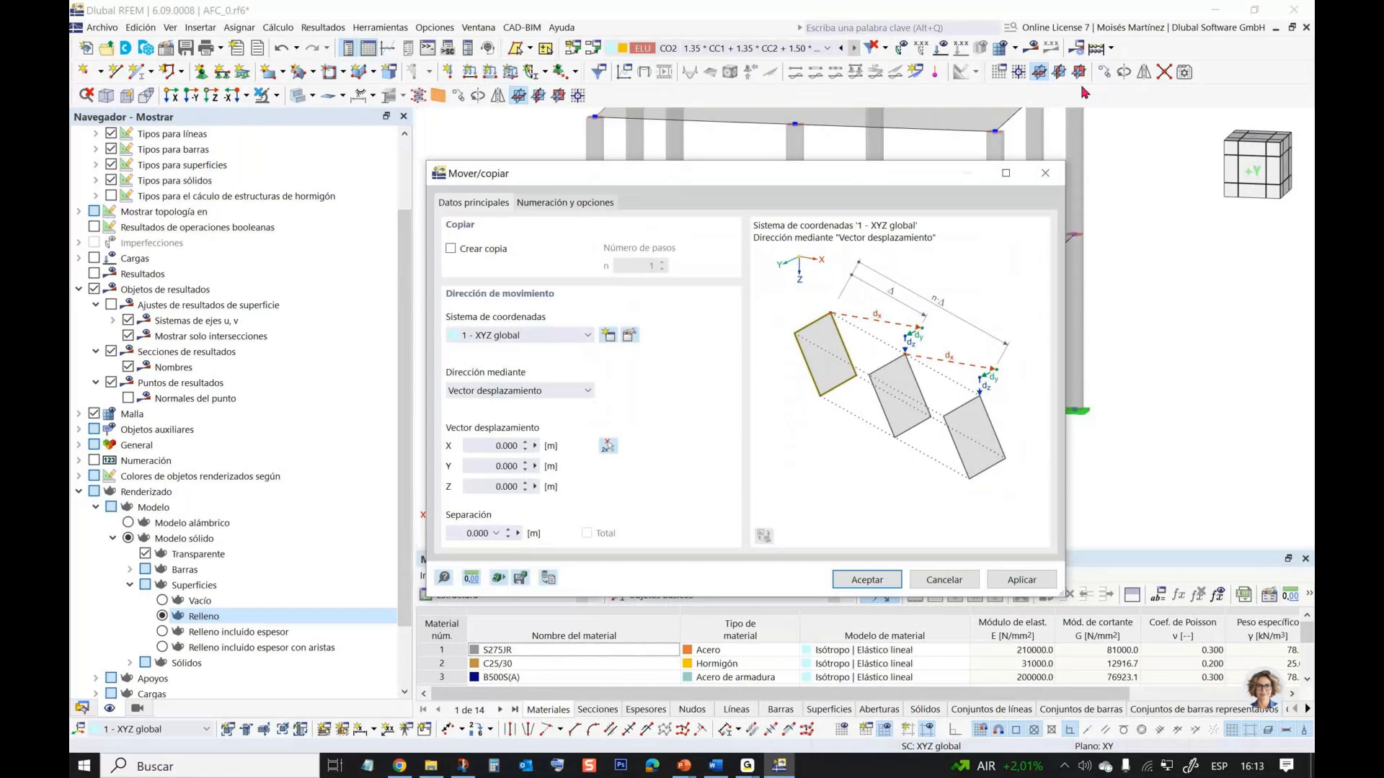
drag(605, 173, 883, 165)
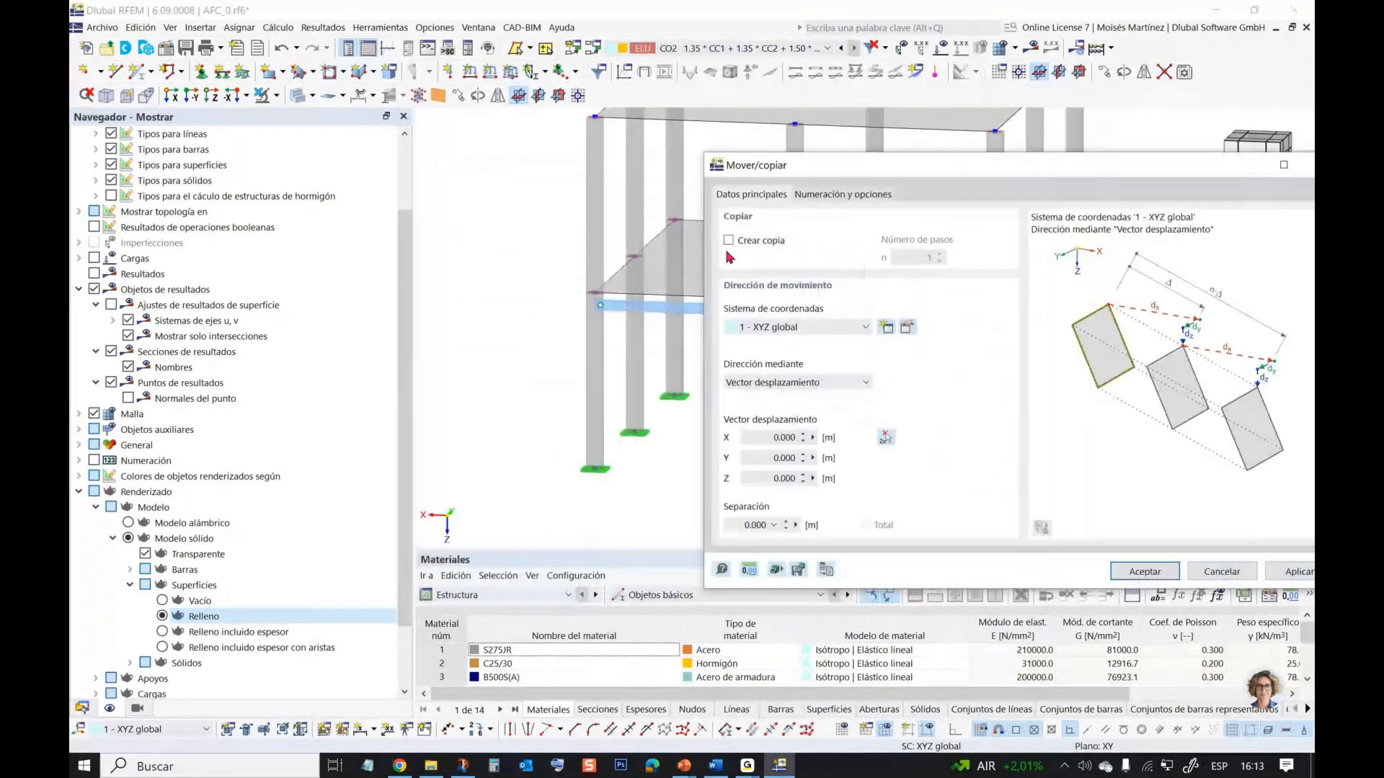
click(729, 240)
double_click(943, 257)
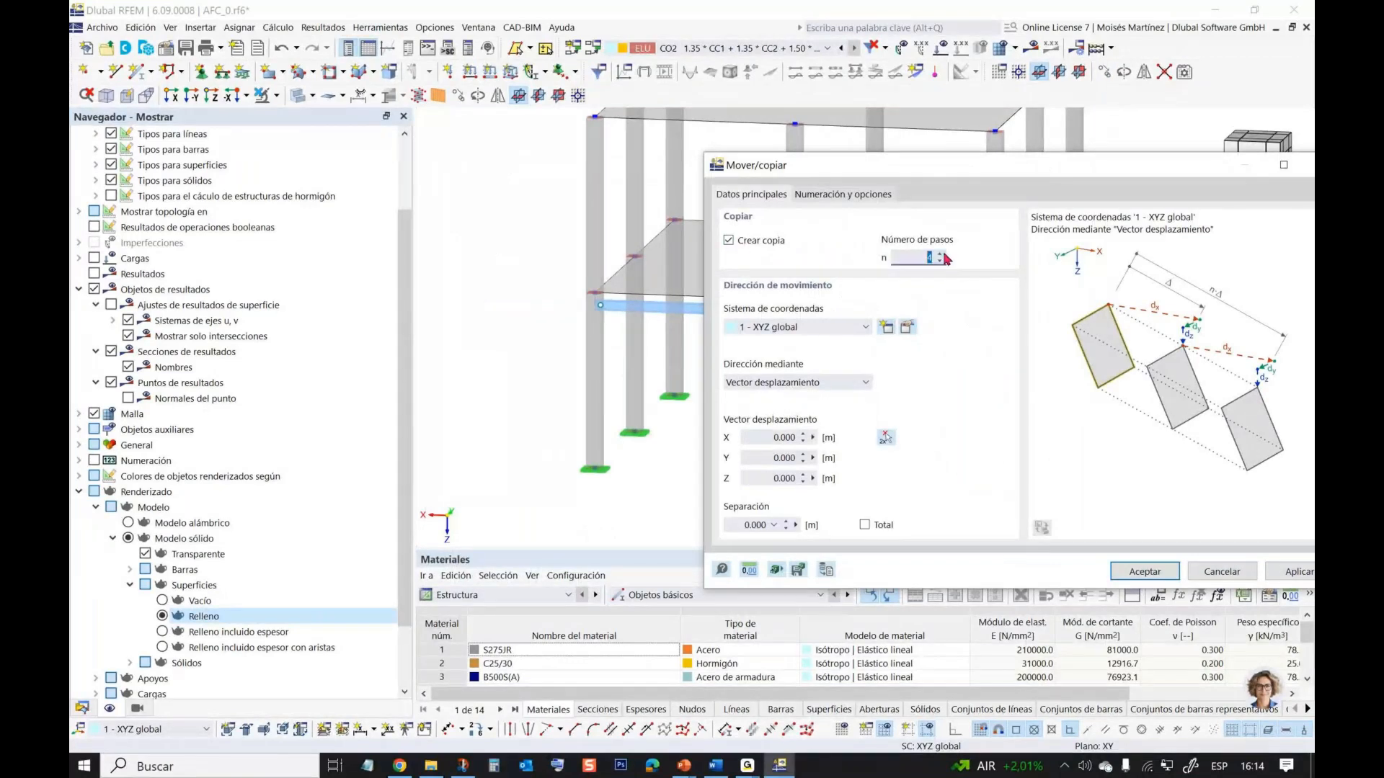
scroll(943, 254, down, 3)
drag(909, 168, 876, 137)
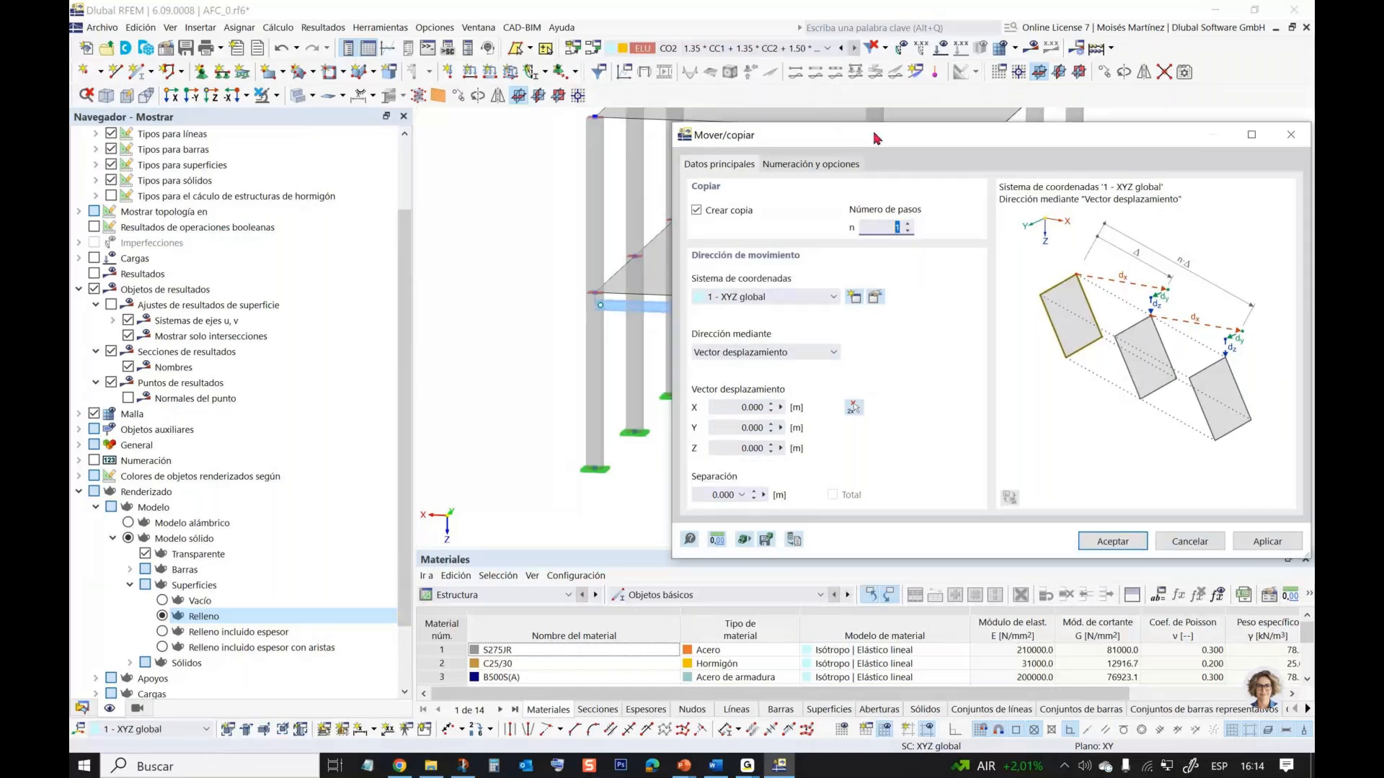
double_click(753, 407)
text(1.5)
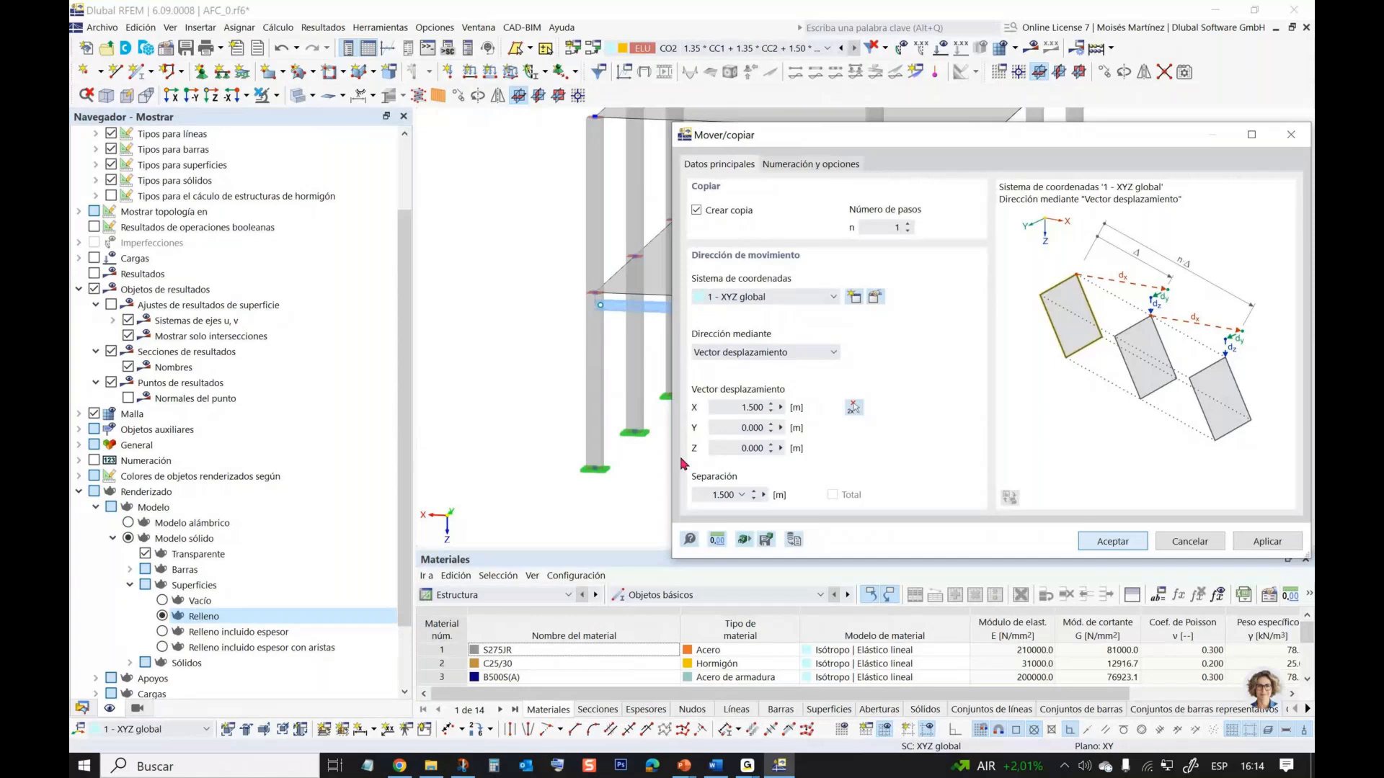
key(Return)
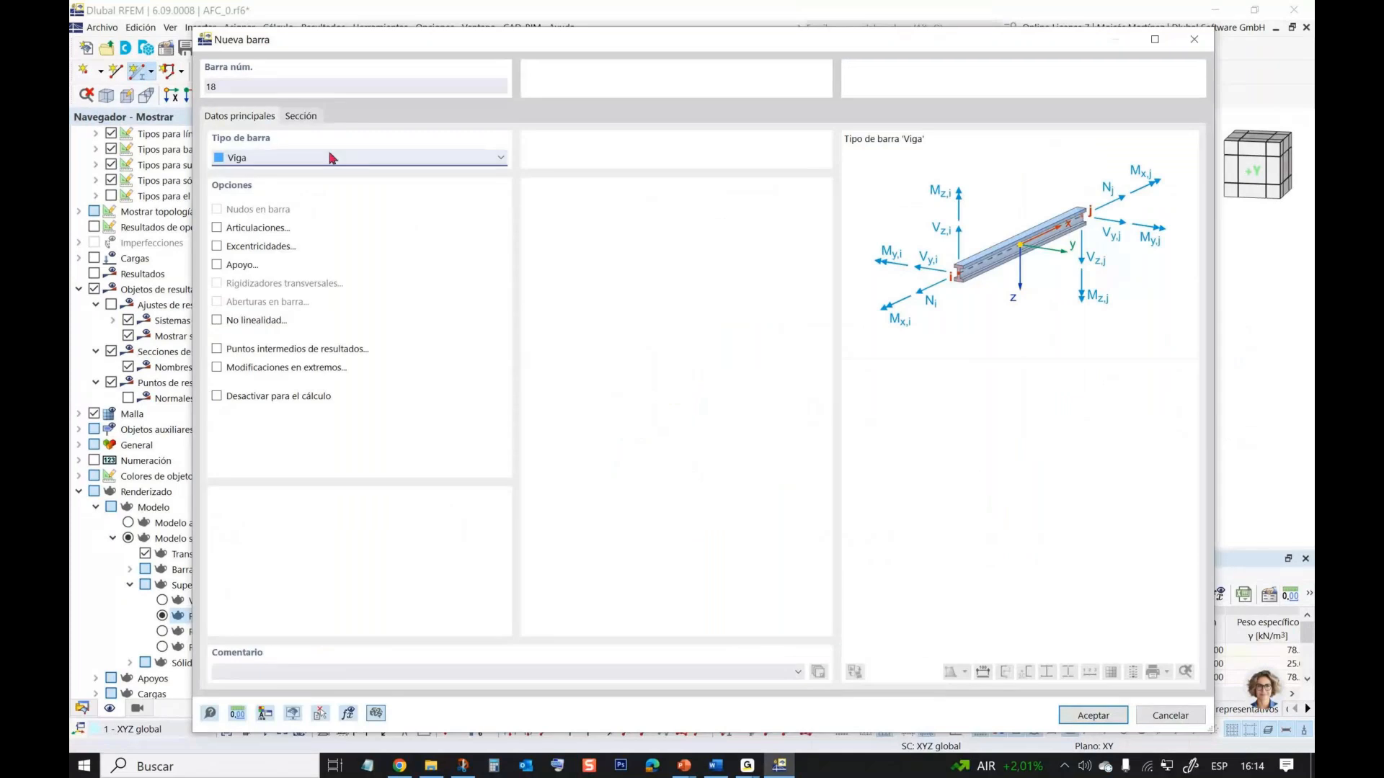
- Model a vertical HEA 200 S275JR beam-type member from the copied support up to the on-member node of the first-floor beam
click(301, 117)
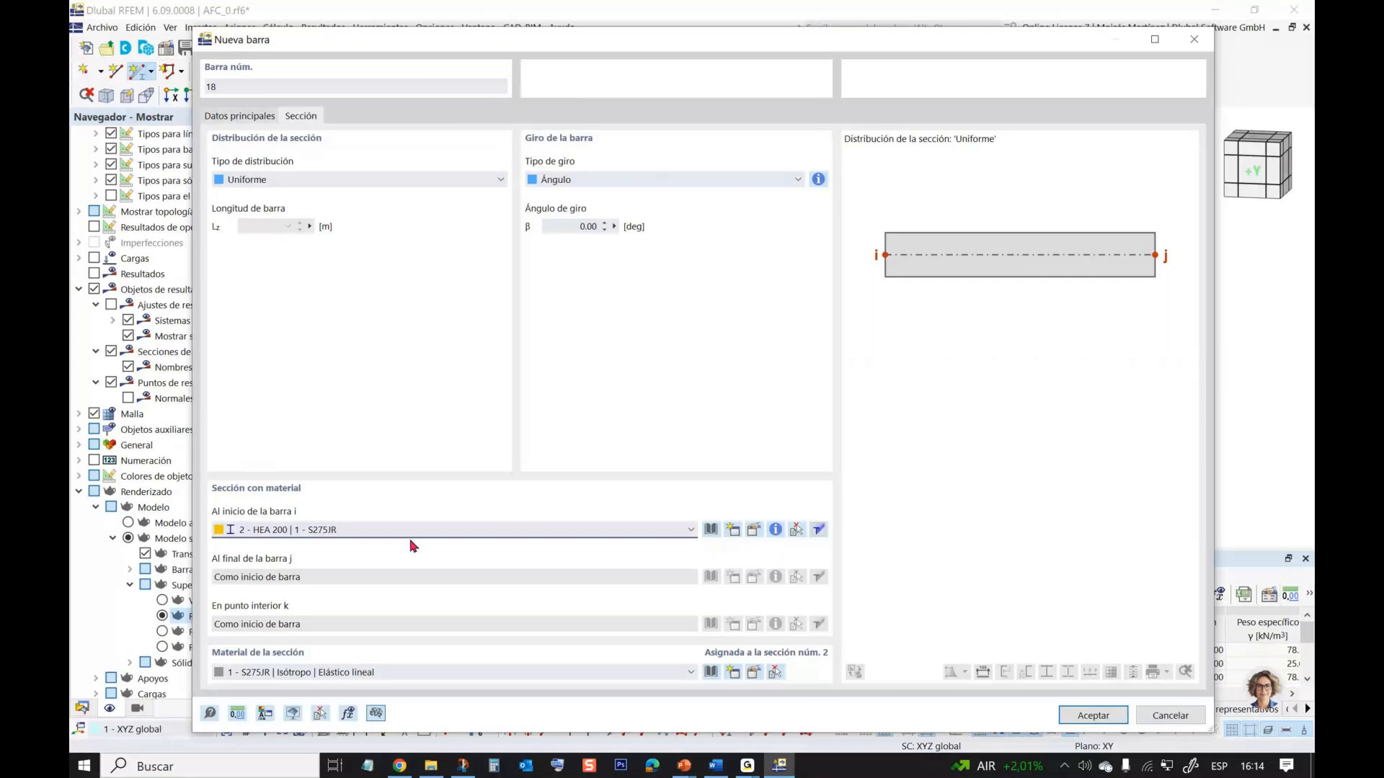
click(1092, 714)
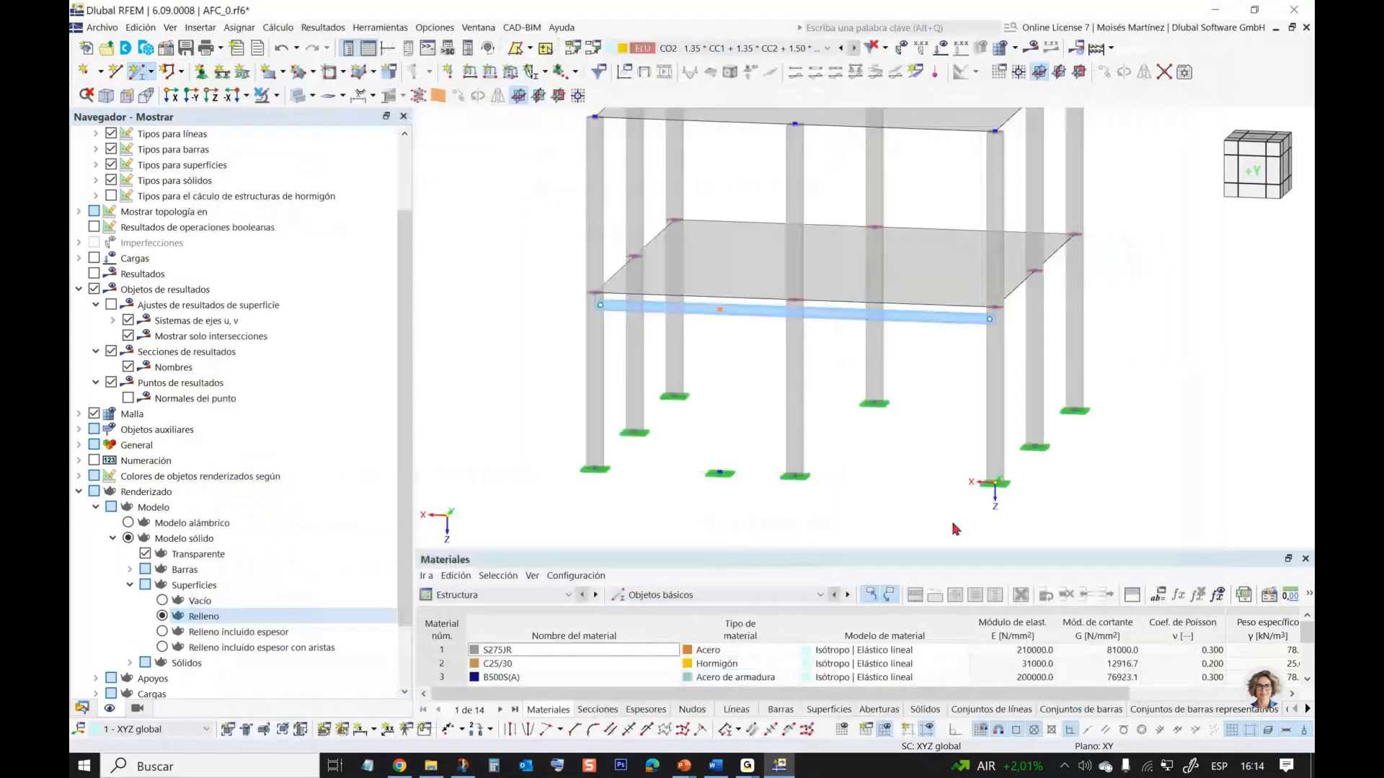
click(720, 472)
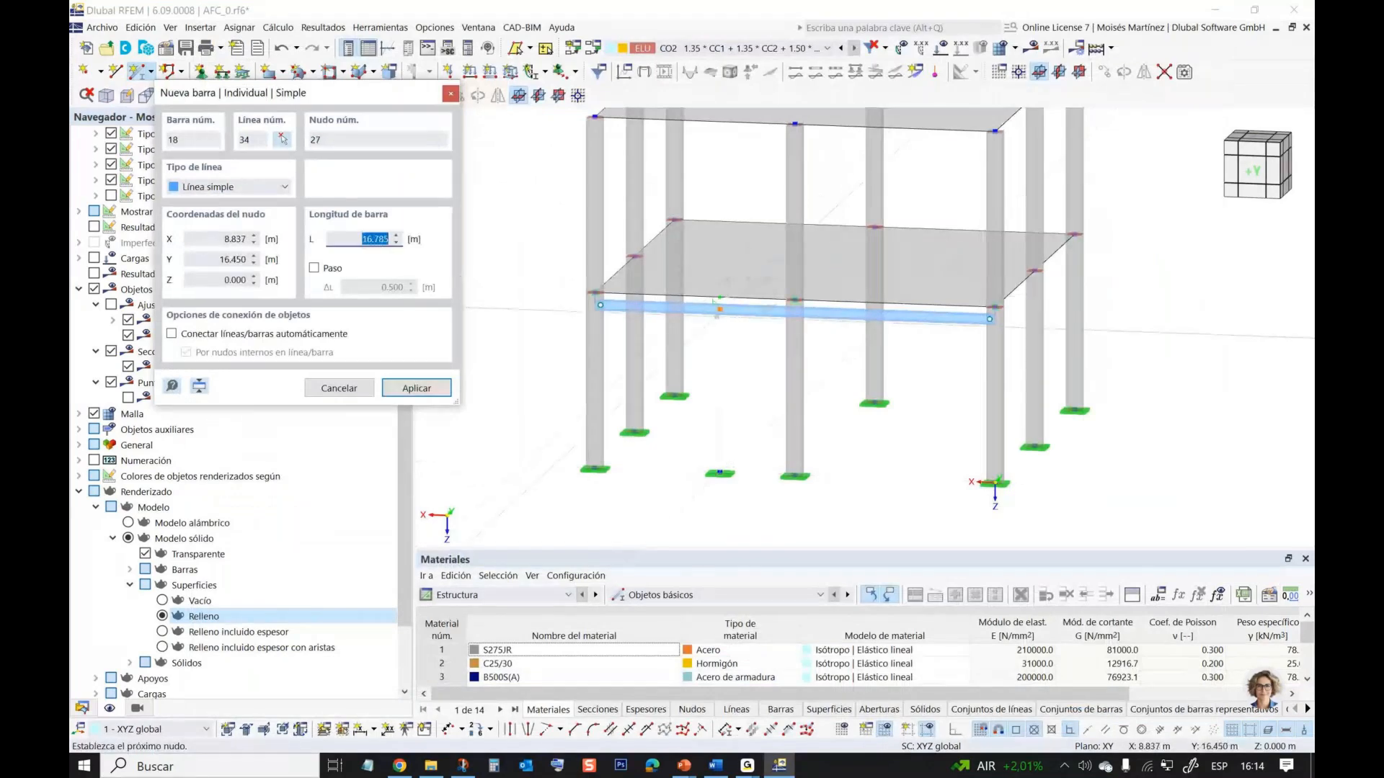
click(719, 298)
click(719, 308)
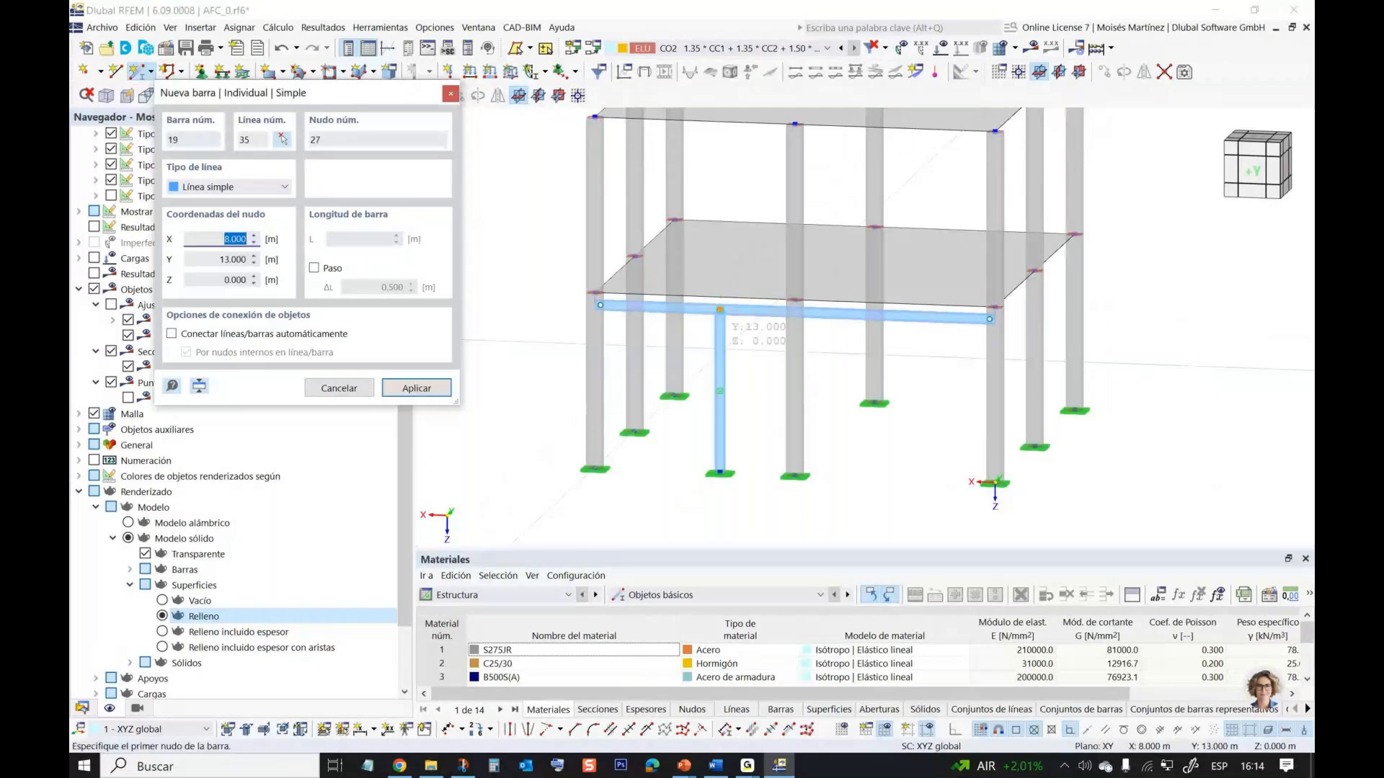
- Examine the joint between the new vertical HEA 200 prop and the beam beneath the first-floor slab edge
key(Escape)
scroll(723, 303, up, 5)
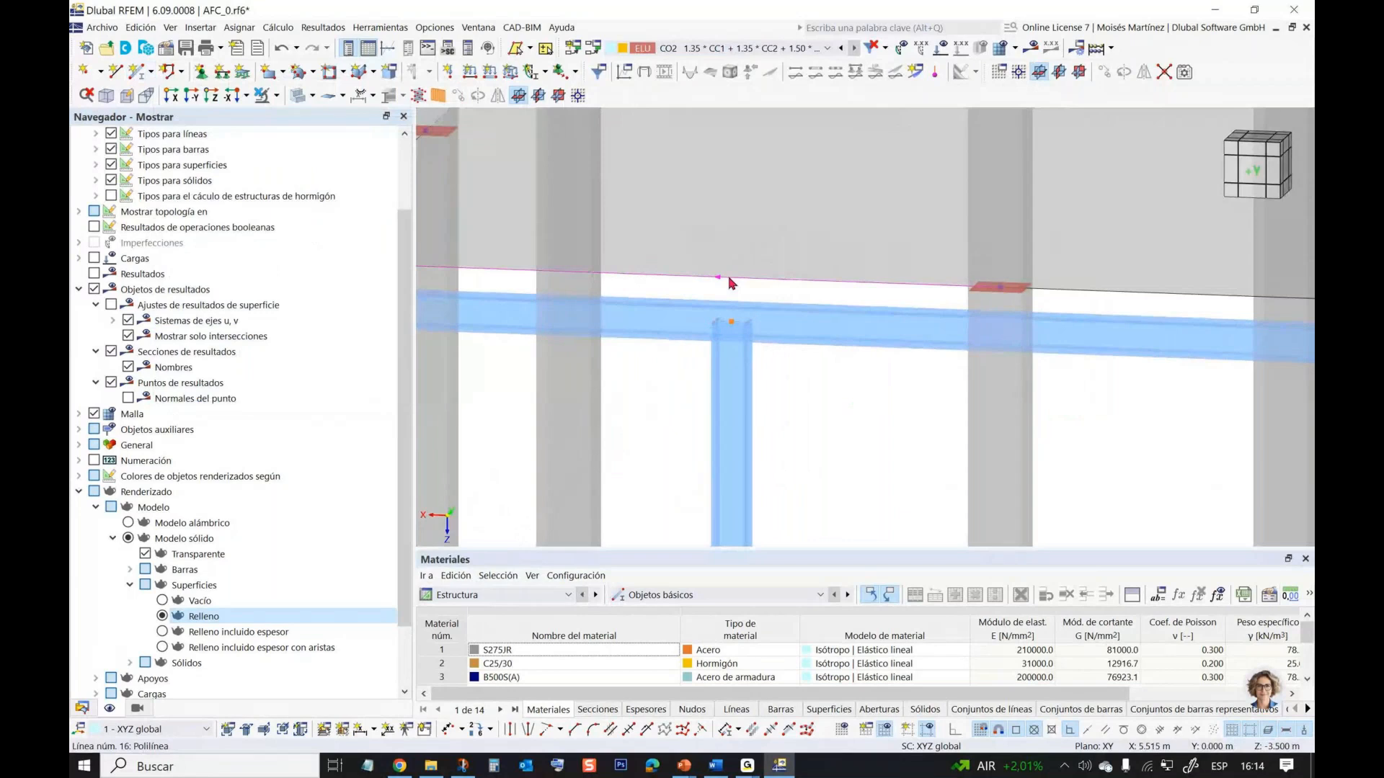
mouse_move(735, 283)
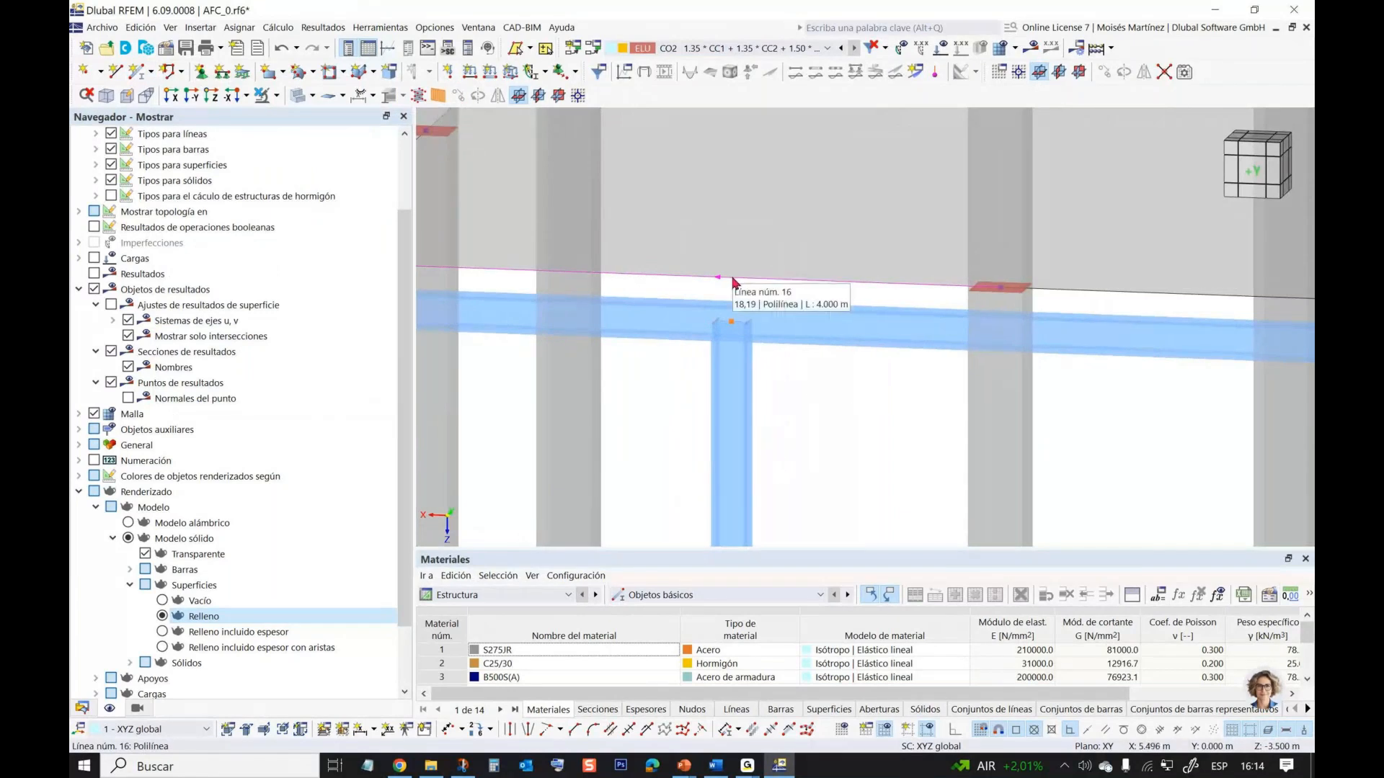
scroll(734, 283, down, 1)
scroll(734, 283, down, 1)
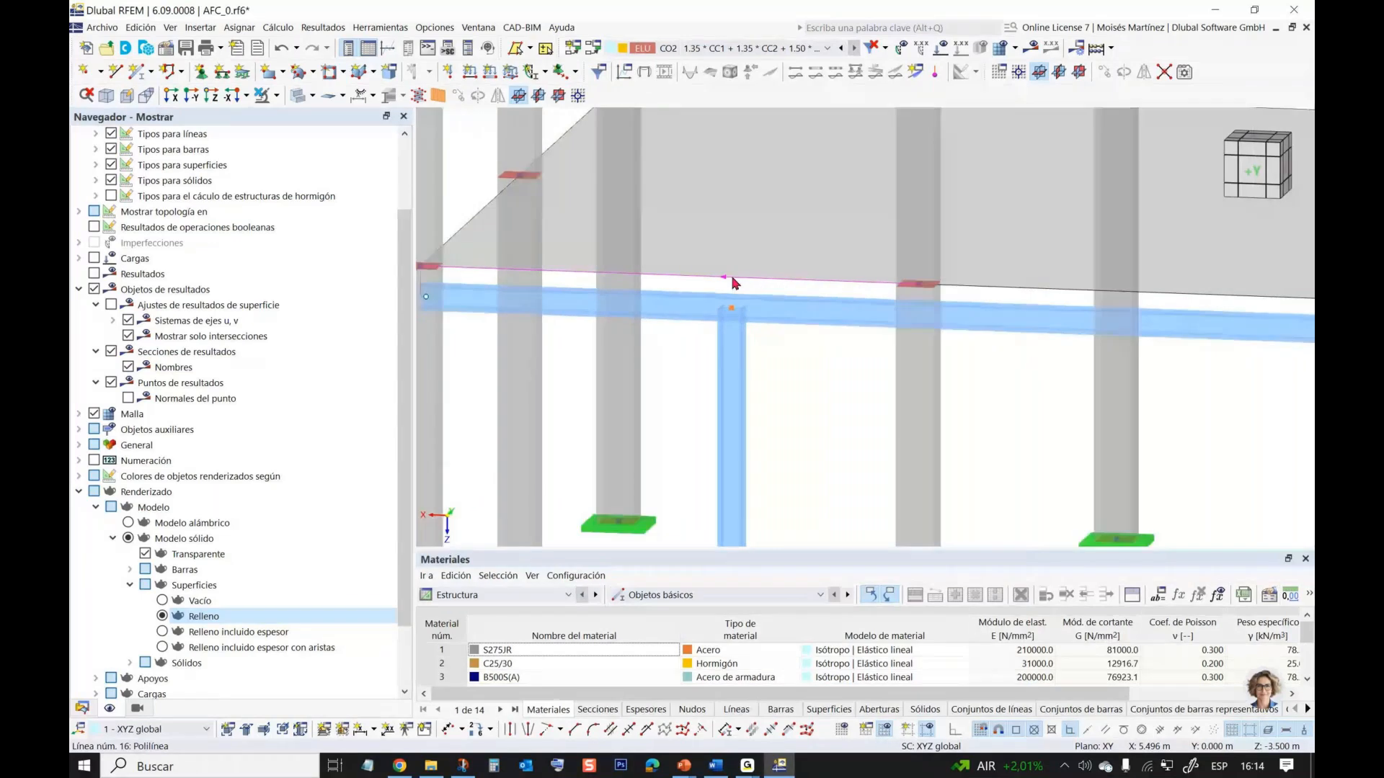
scroll(734, 283, down, 1)
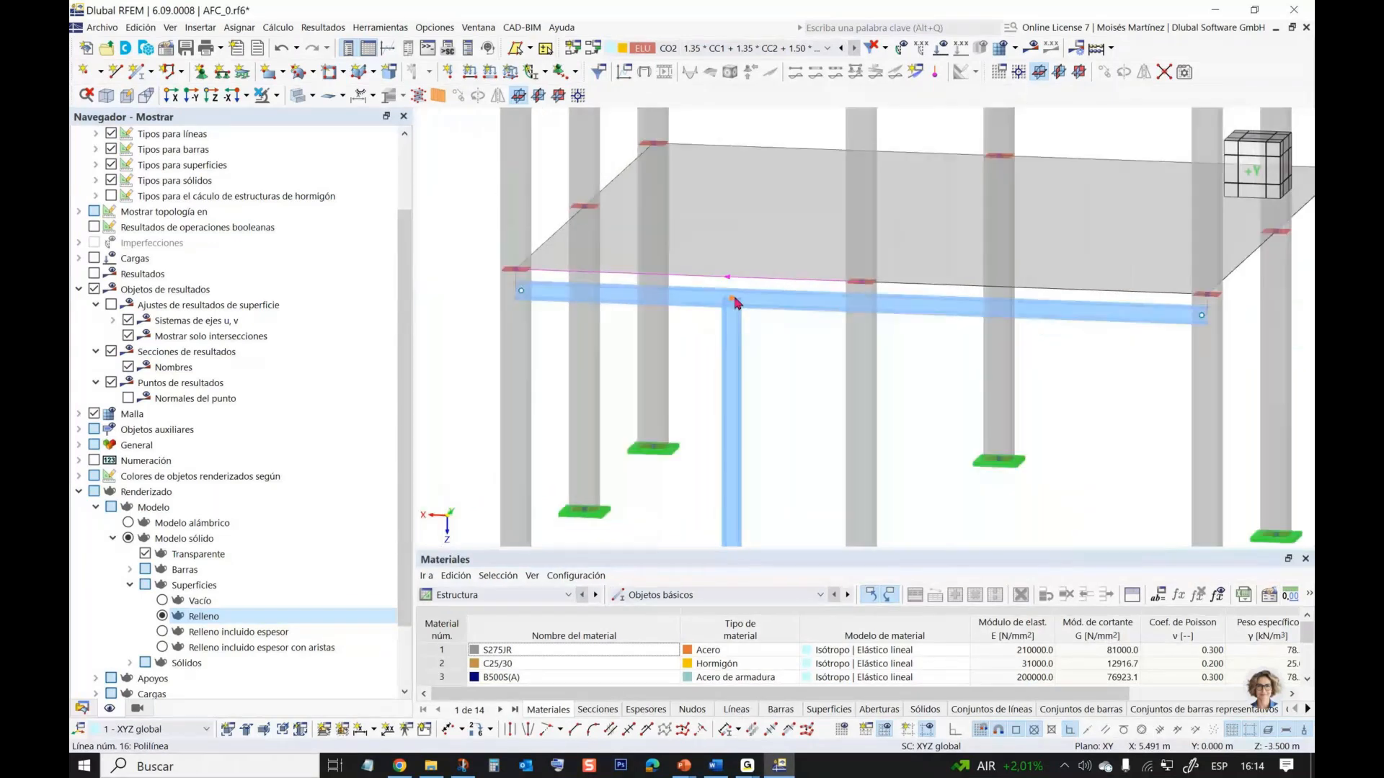
scroll(735, 301, down, 1)
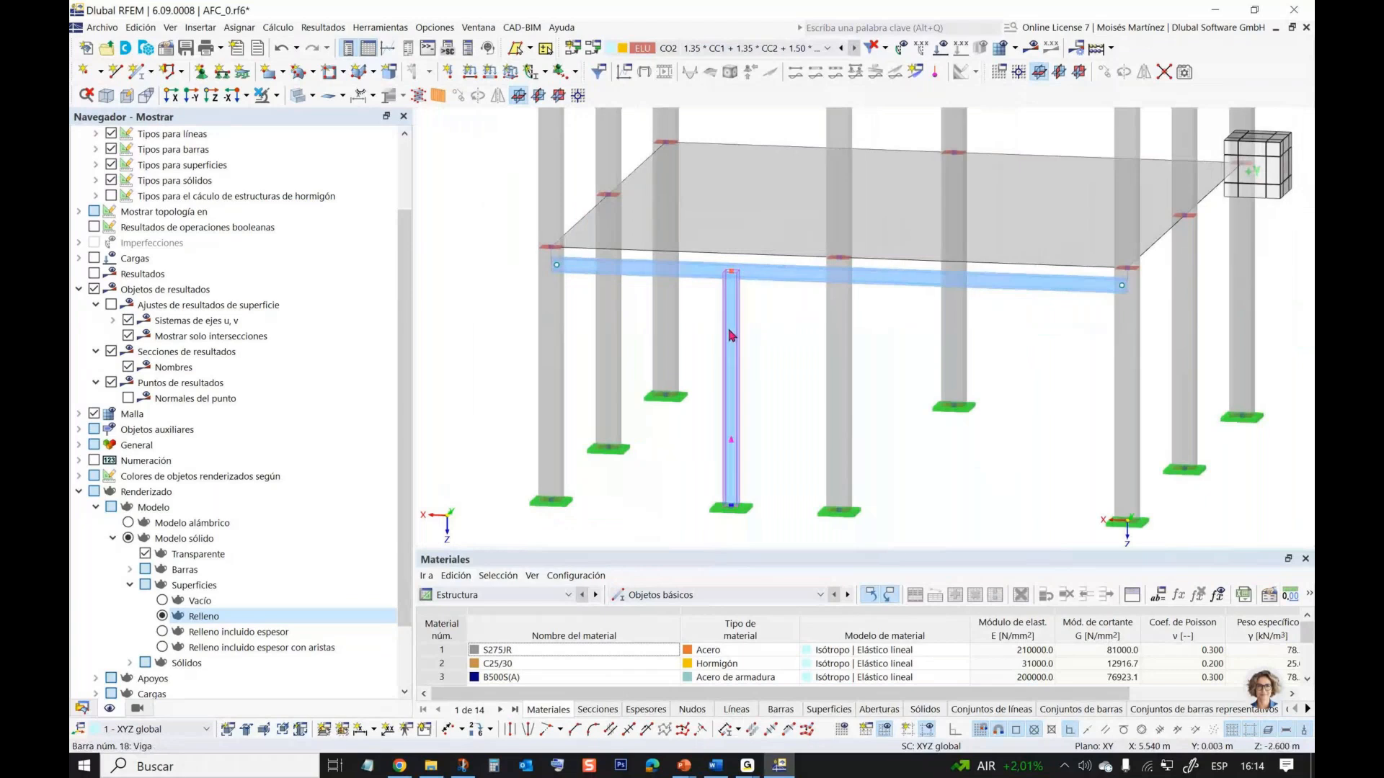
scroll(768, 302, down, 1)
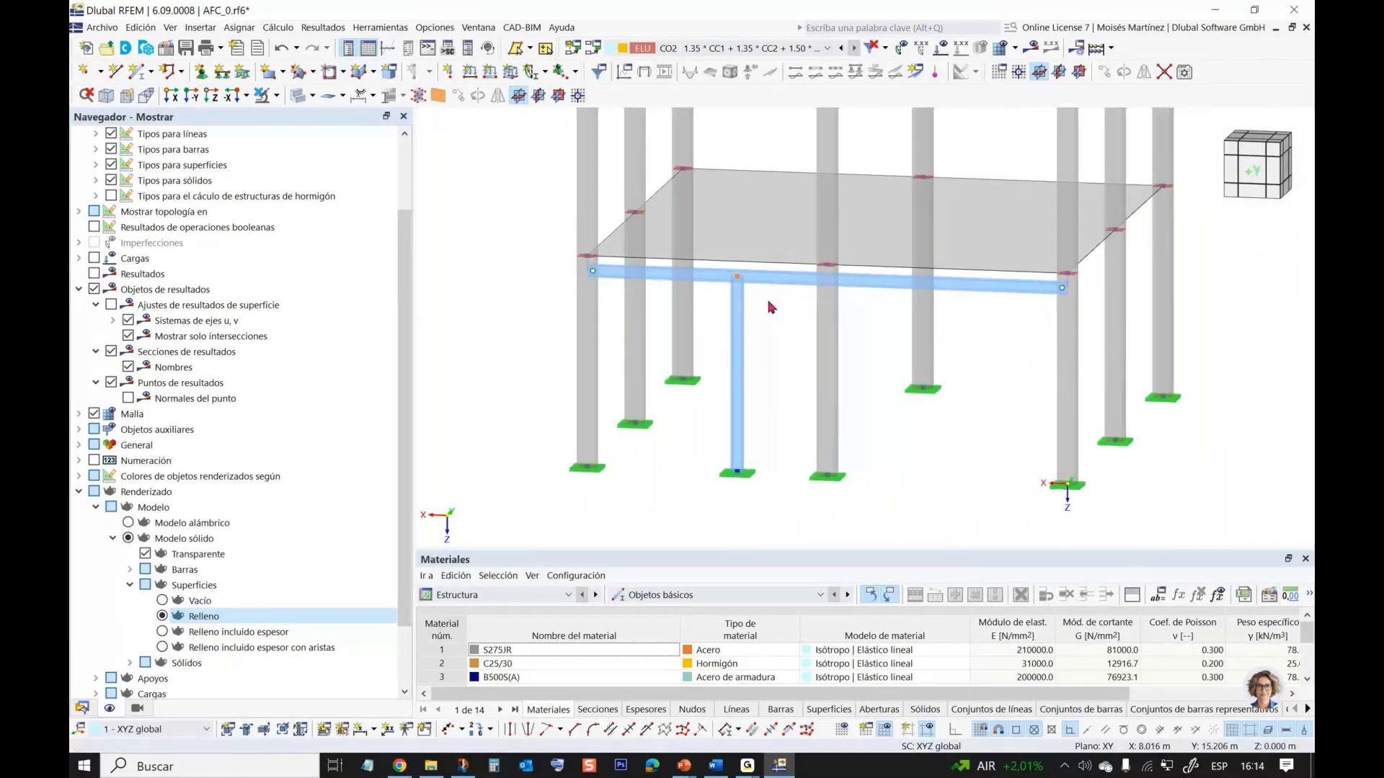
- Assign the hinged nodal support type "Articulado fijo" to the base node of the new HEA 200 prop
mouse_move(884, 329)
ctrl+middle_down()
mouse_move(836, 342)
mouse_move(869, 341)
ctrl+middle_up()
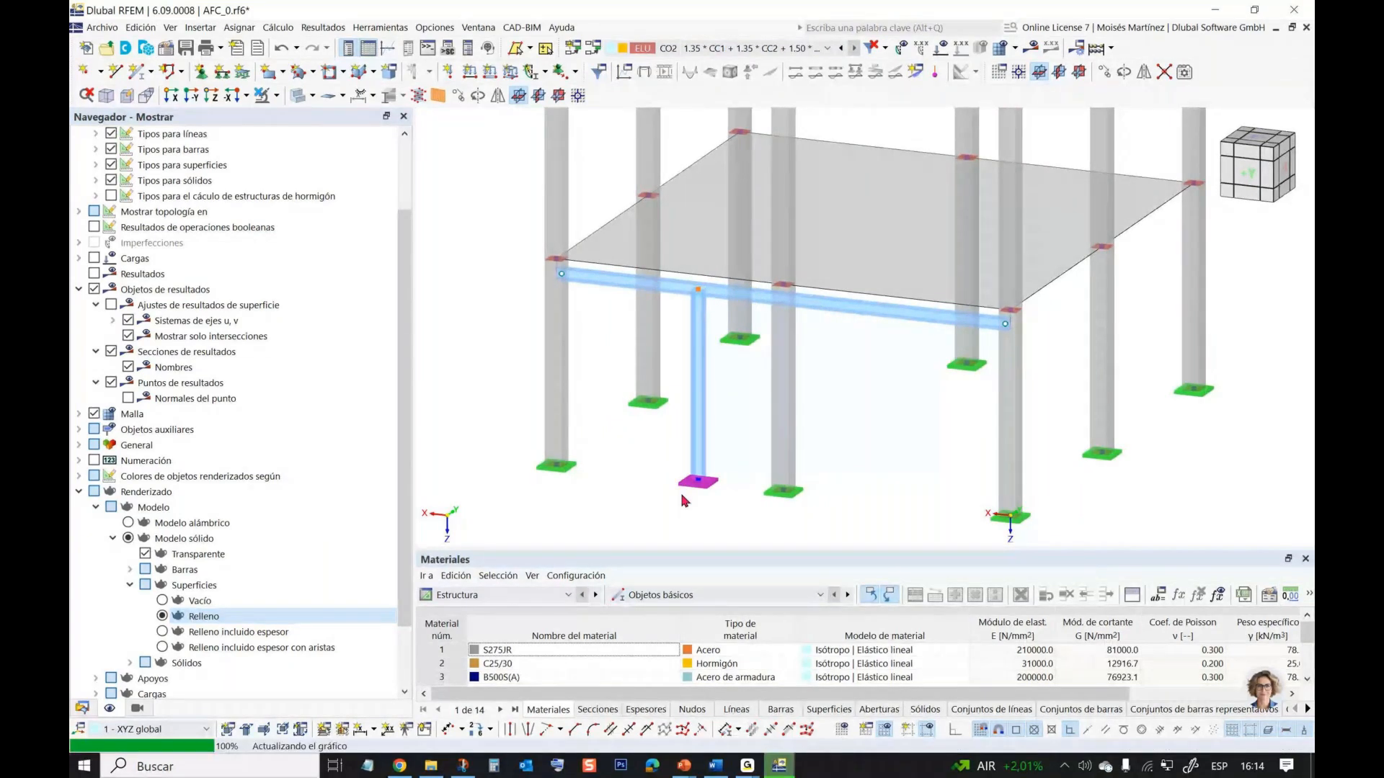
click(201, 71)
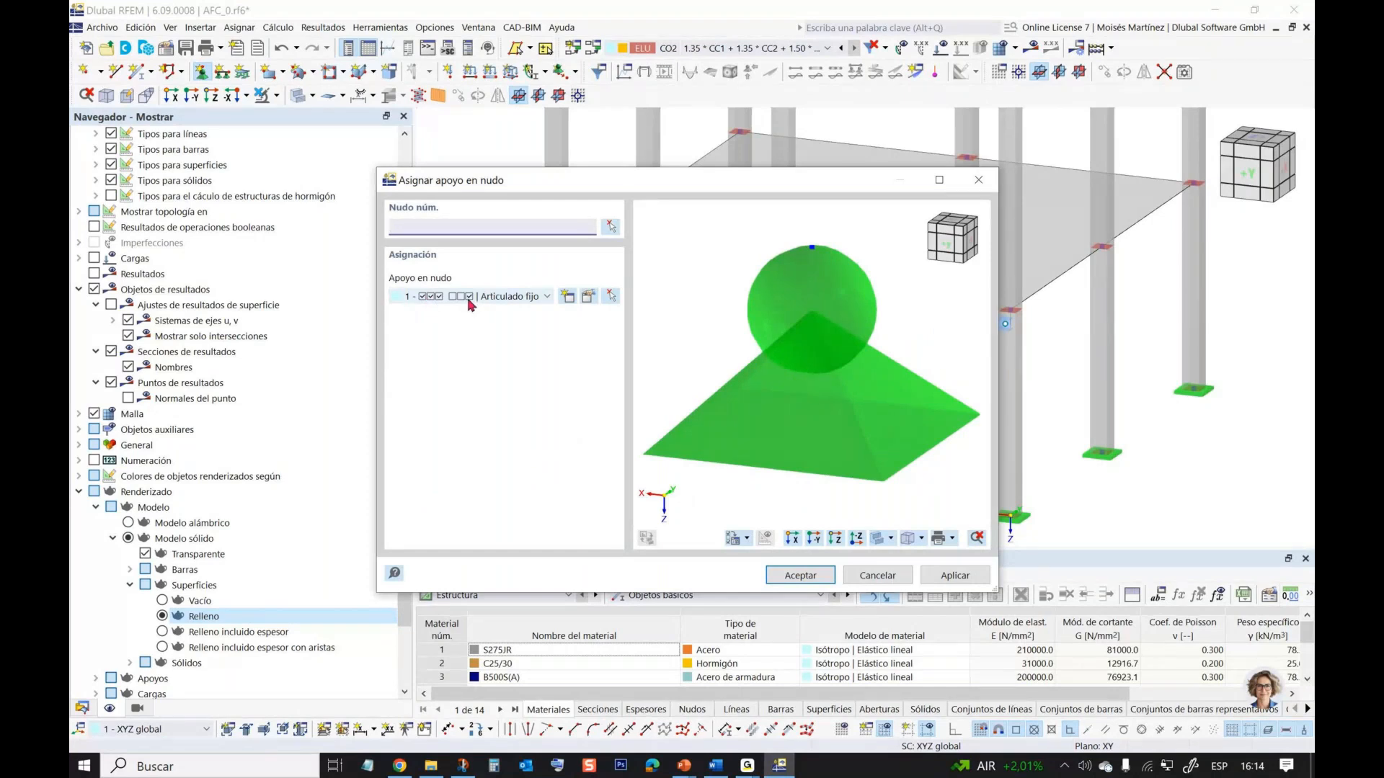
click(800, 575)
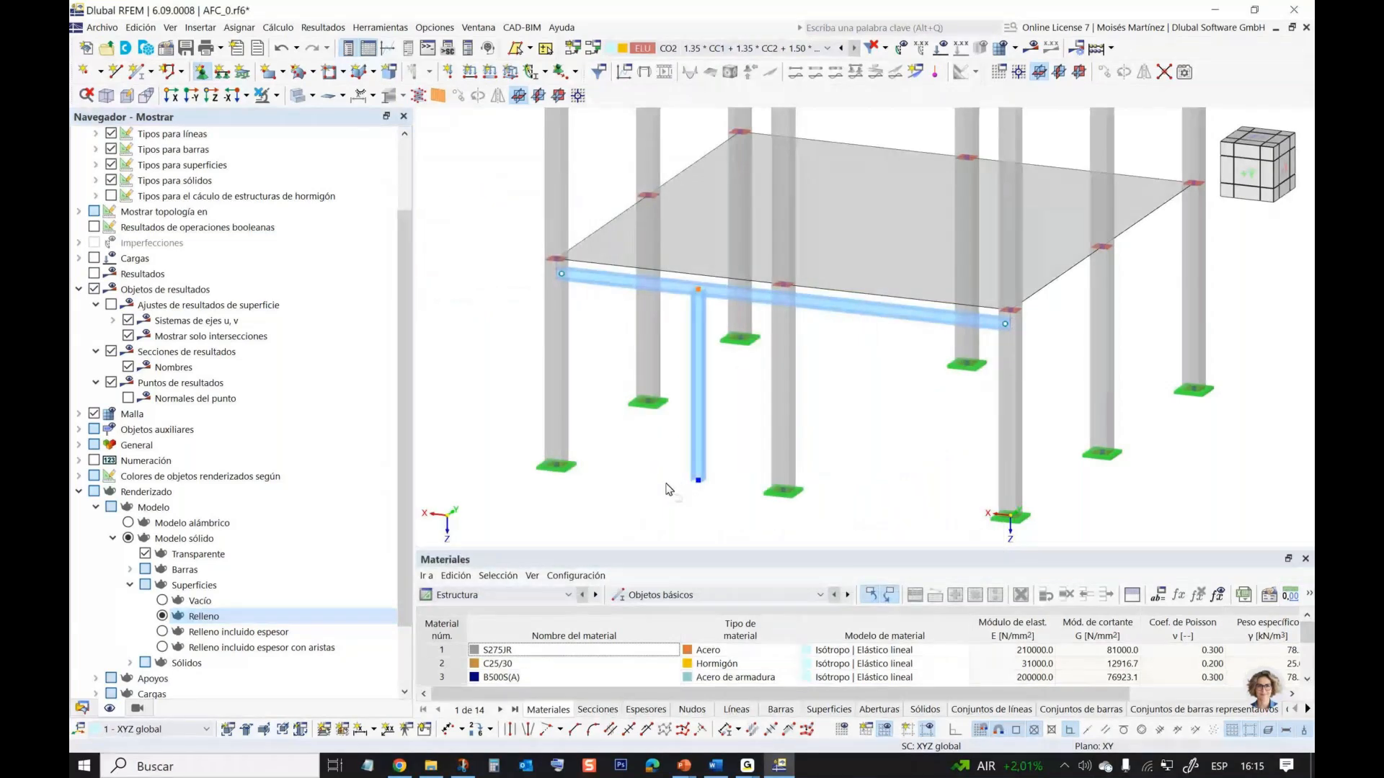
click(718, 500)
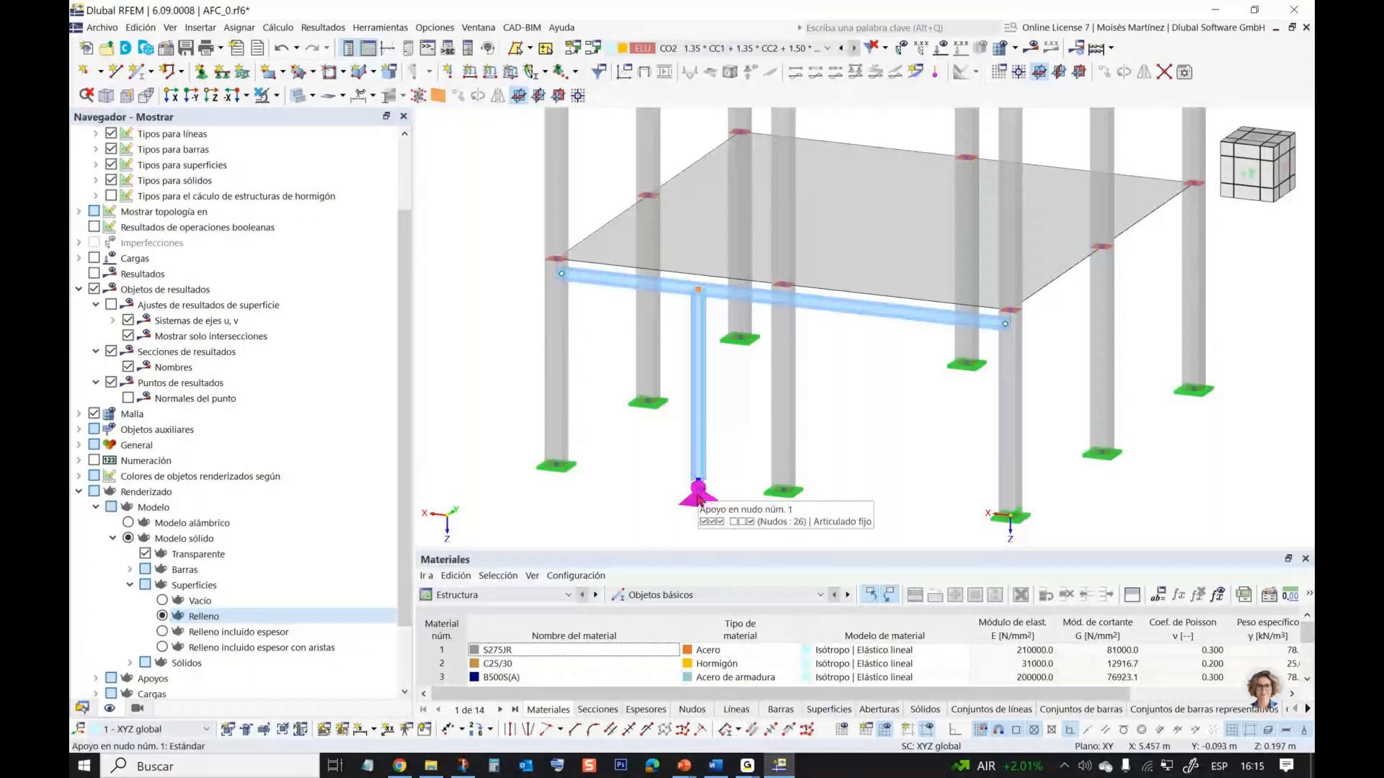
scroll(697, 481, up, 5)
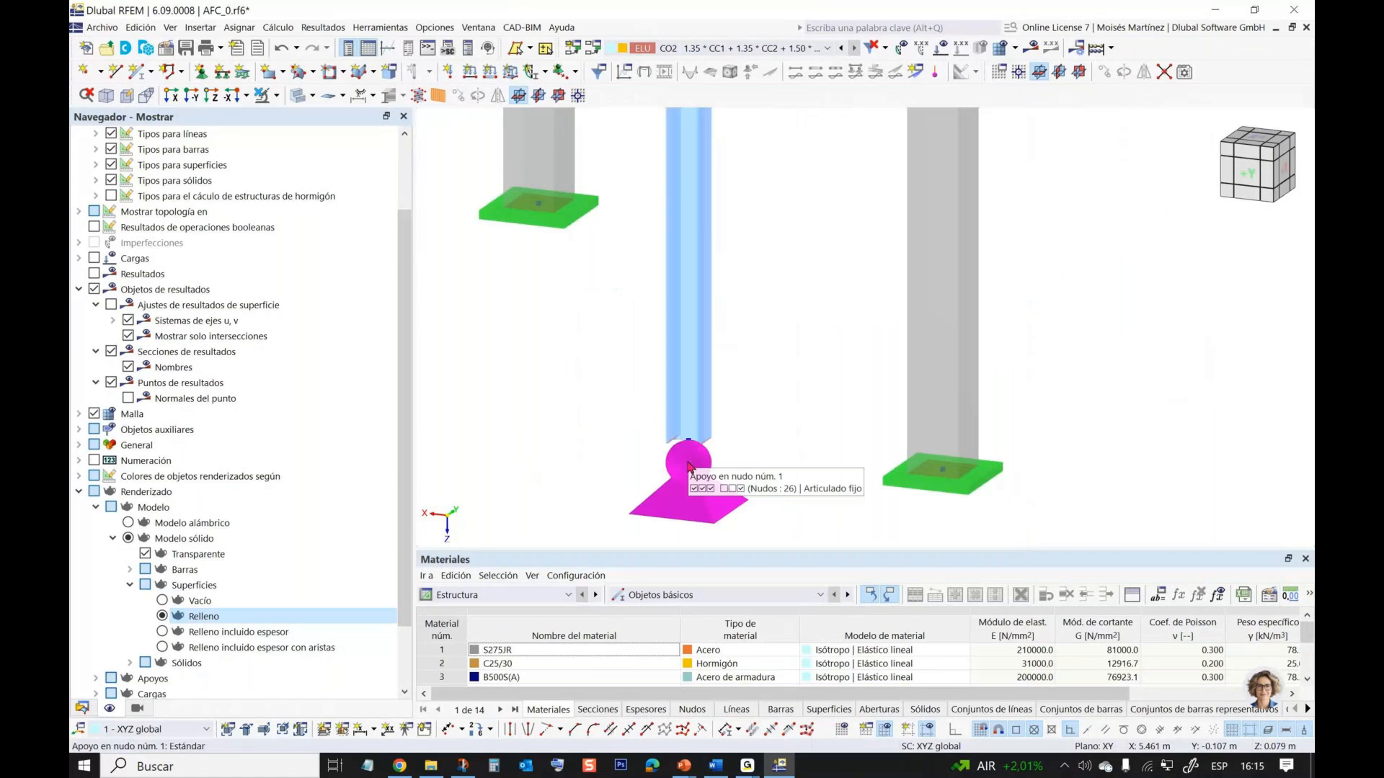
scroll(689, 467, down, 5)
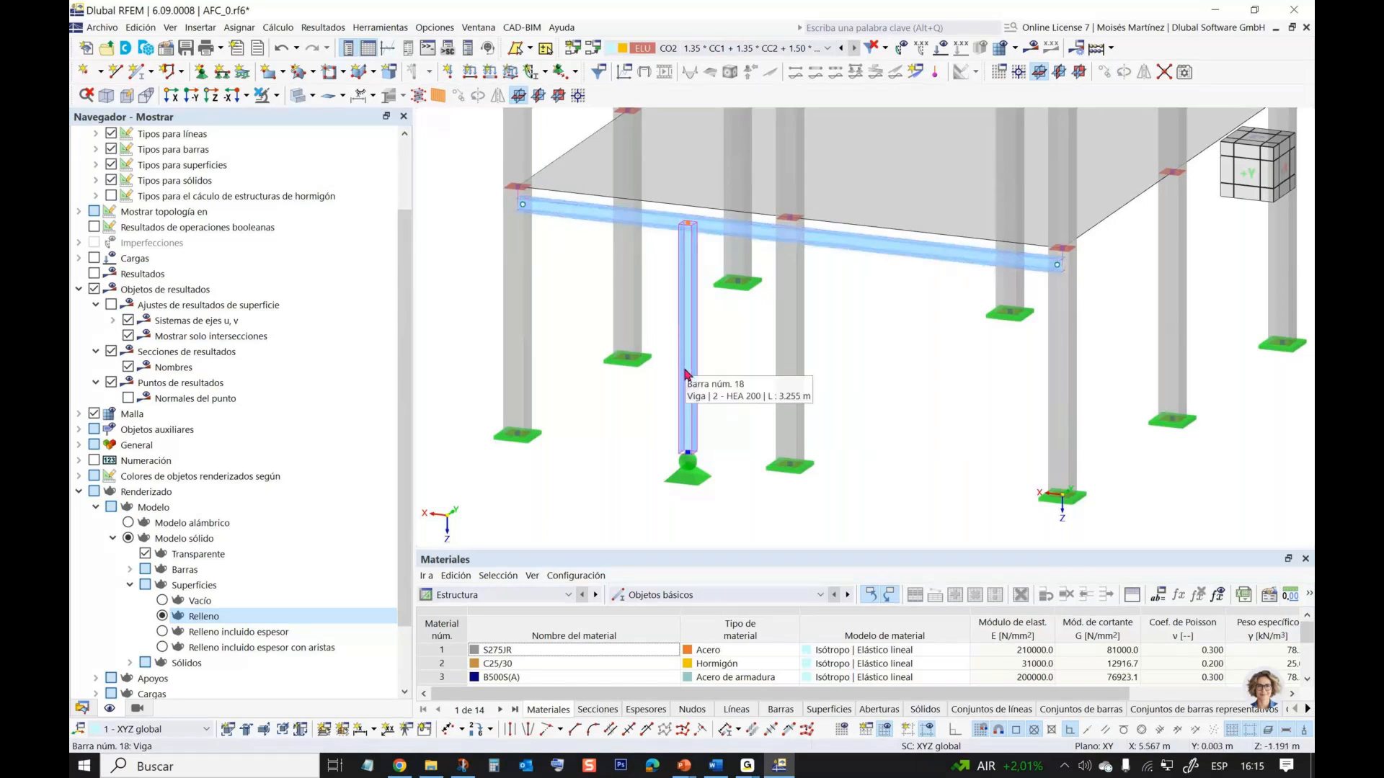
- Assign member hinge 1 (xyz local) to the end j of the vertical HEA 200 prop
right_click(689, 340)
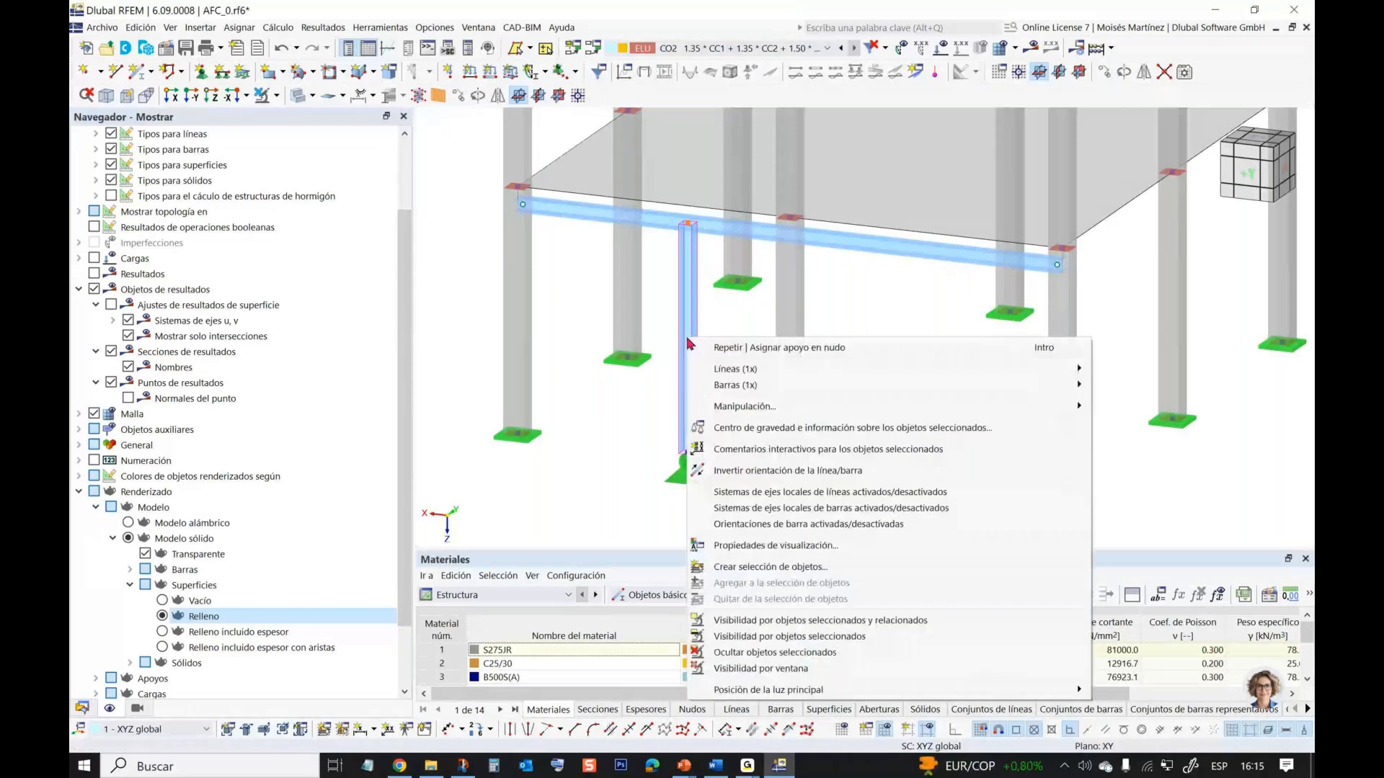
mouse_move(717, 385)
click(640, 380)
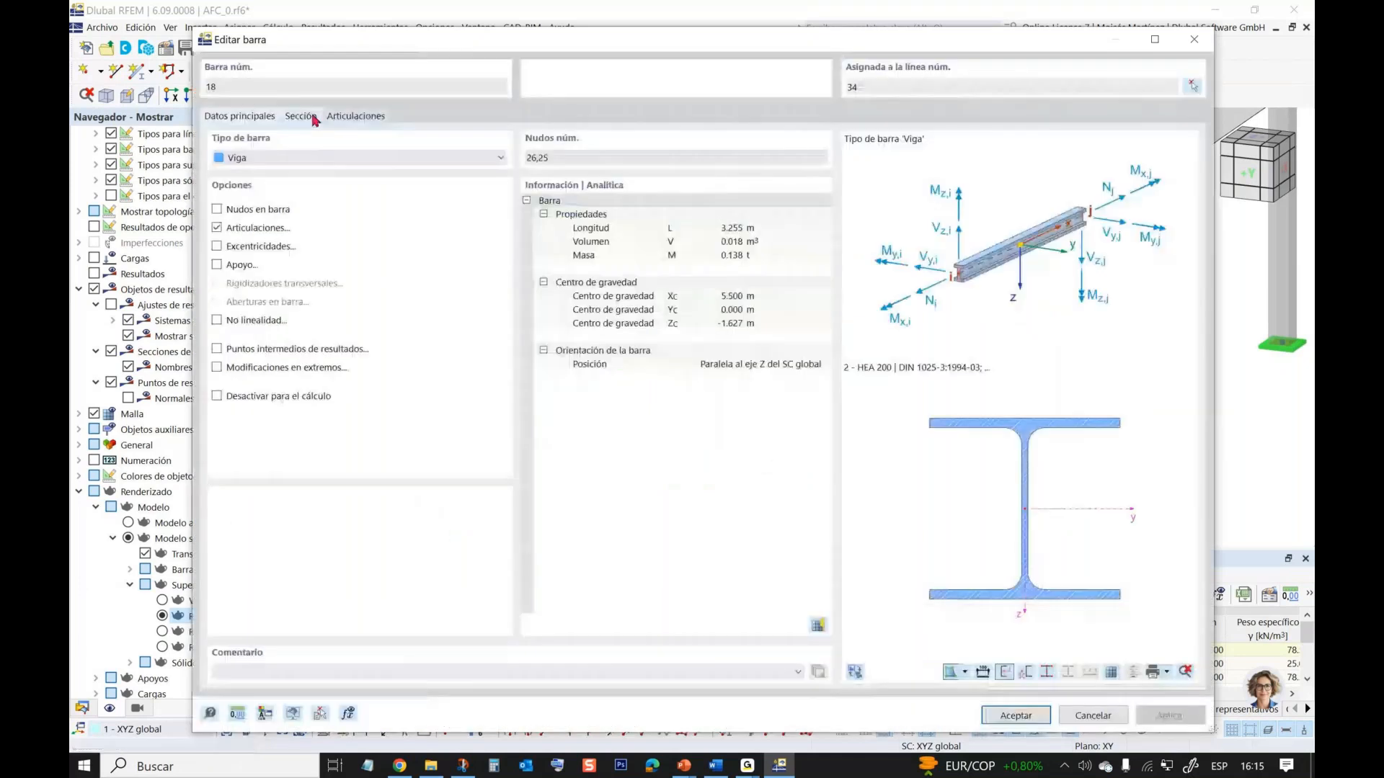
click(314, 117)
click(353, 118)
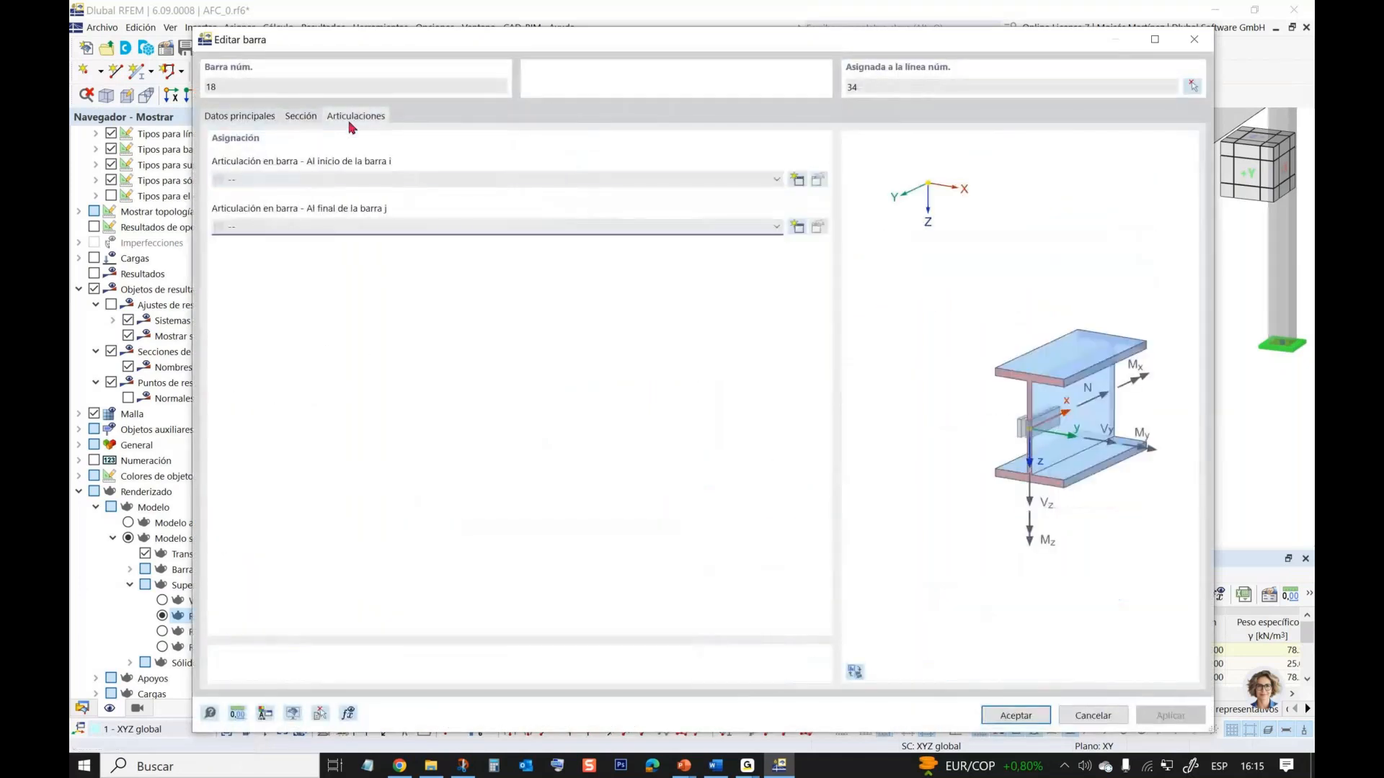
click(394, 226)
click(400, 256)
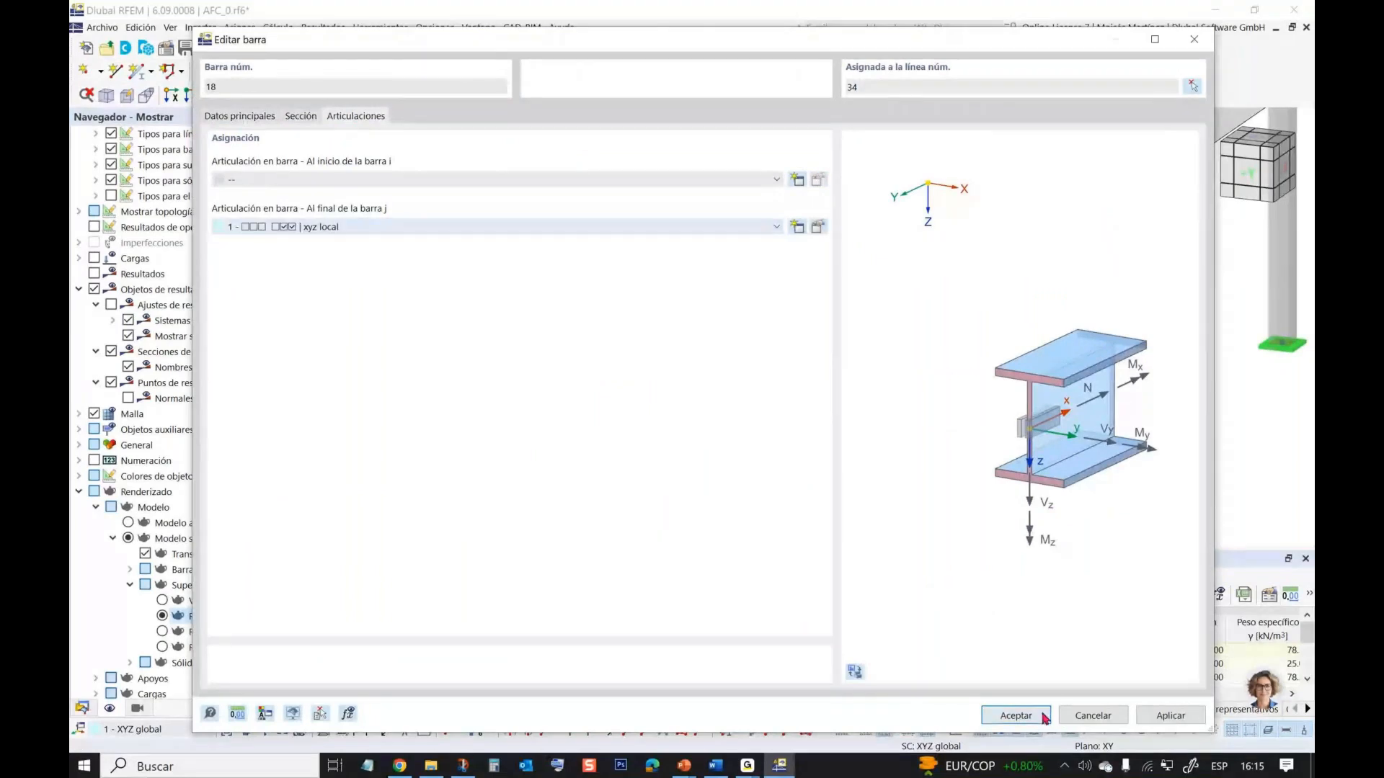
key(Return)
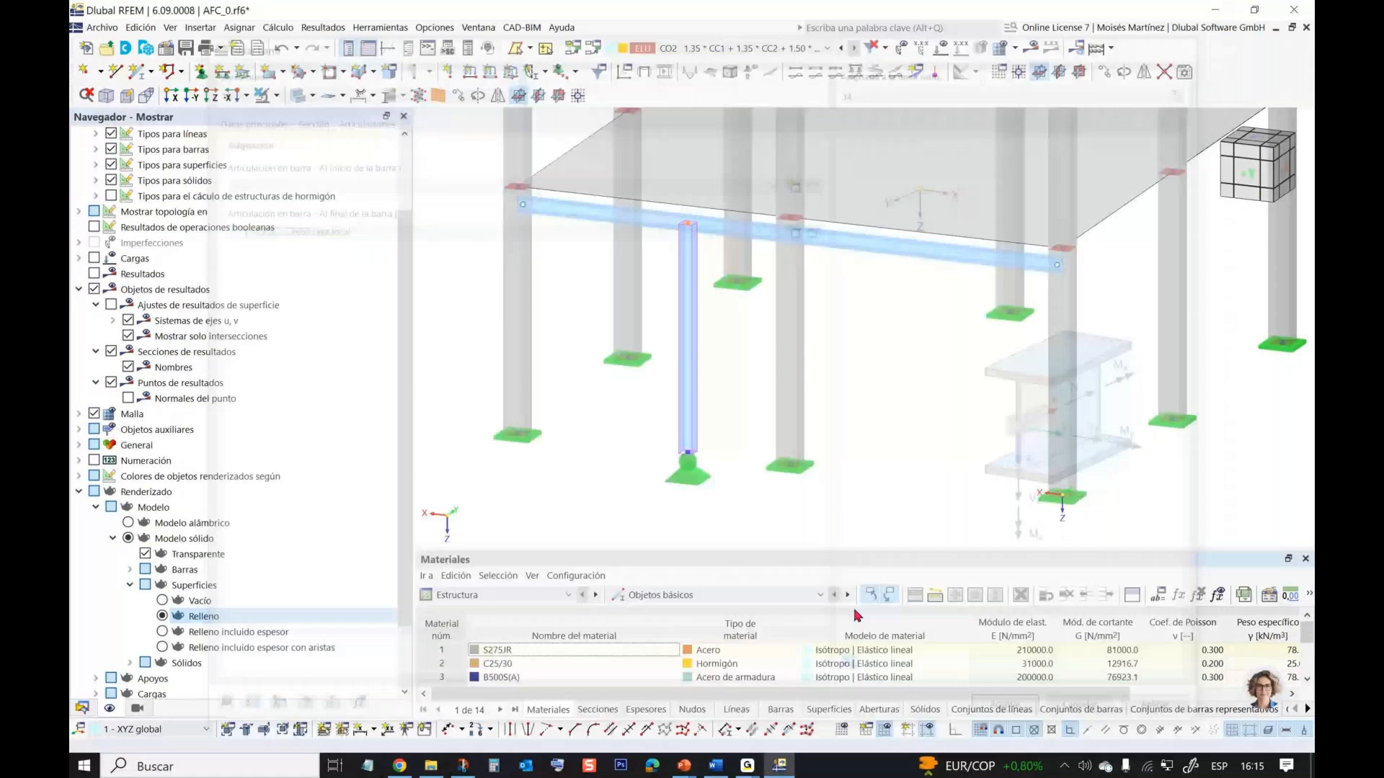
- Inspect the hinge at the prop's top in wireframe display and return the model to non-transparent solid rendering
scroll(685, 227, up, 3)
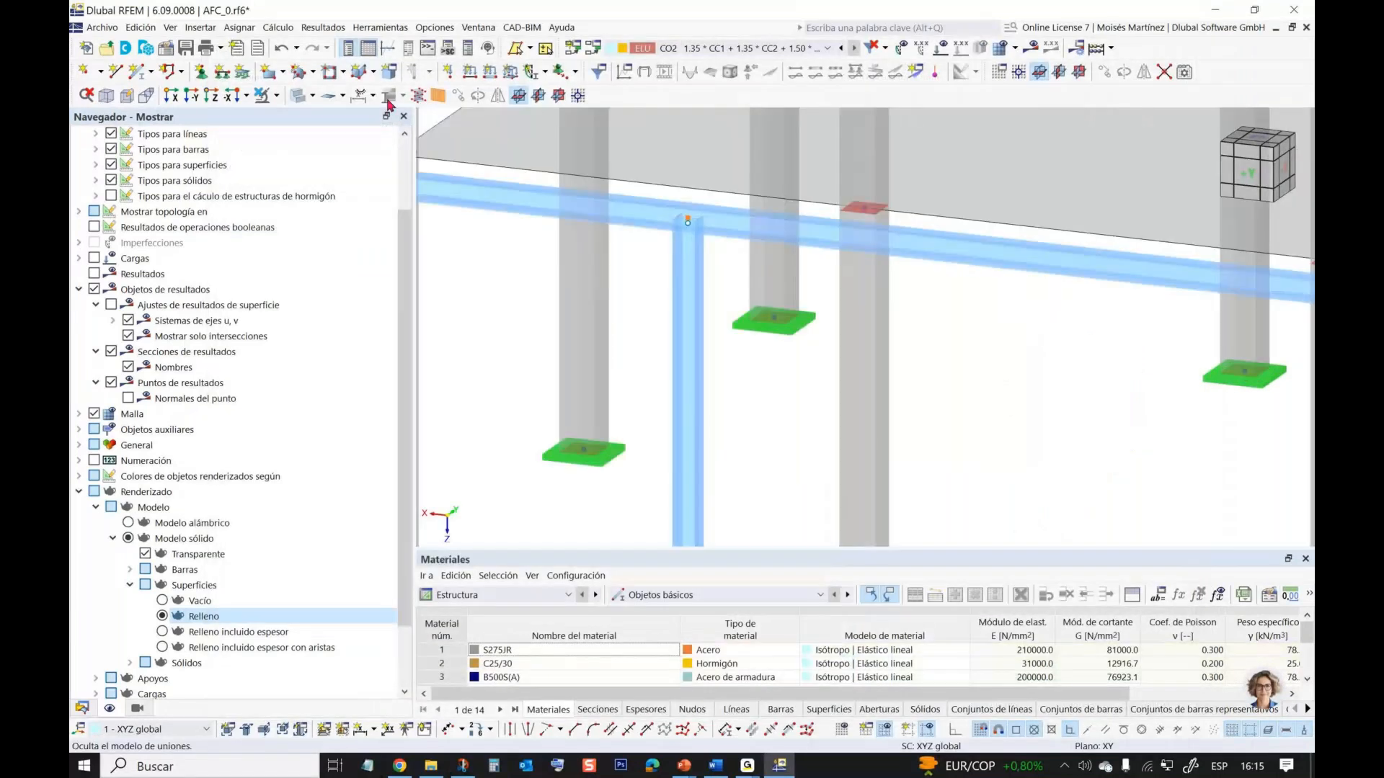
click(388, 101)
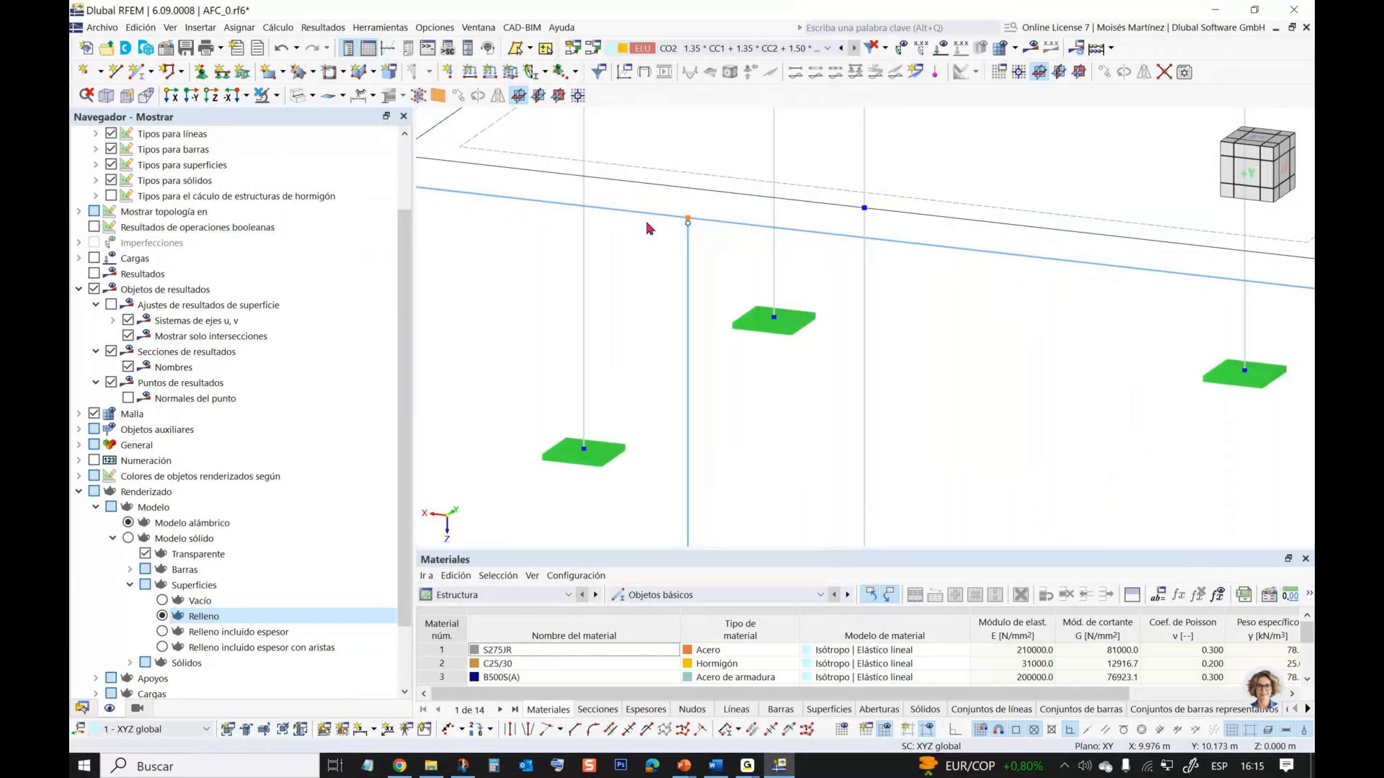
scroll(757, 224, down, 3)
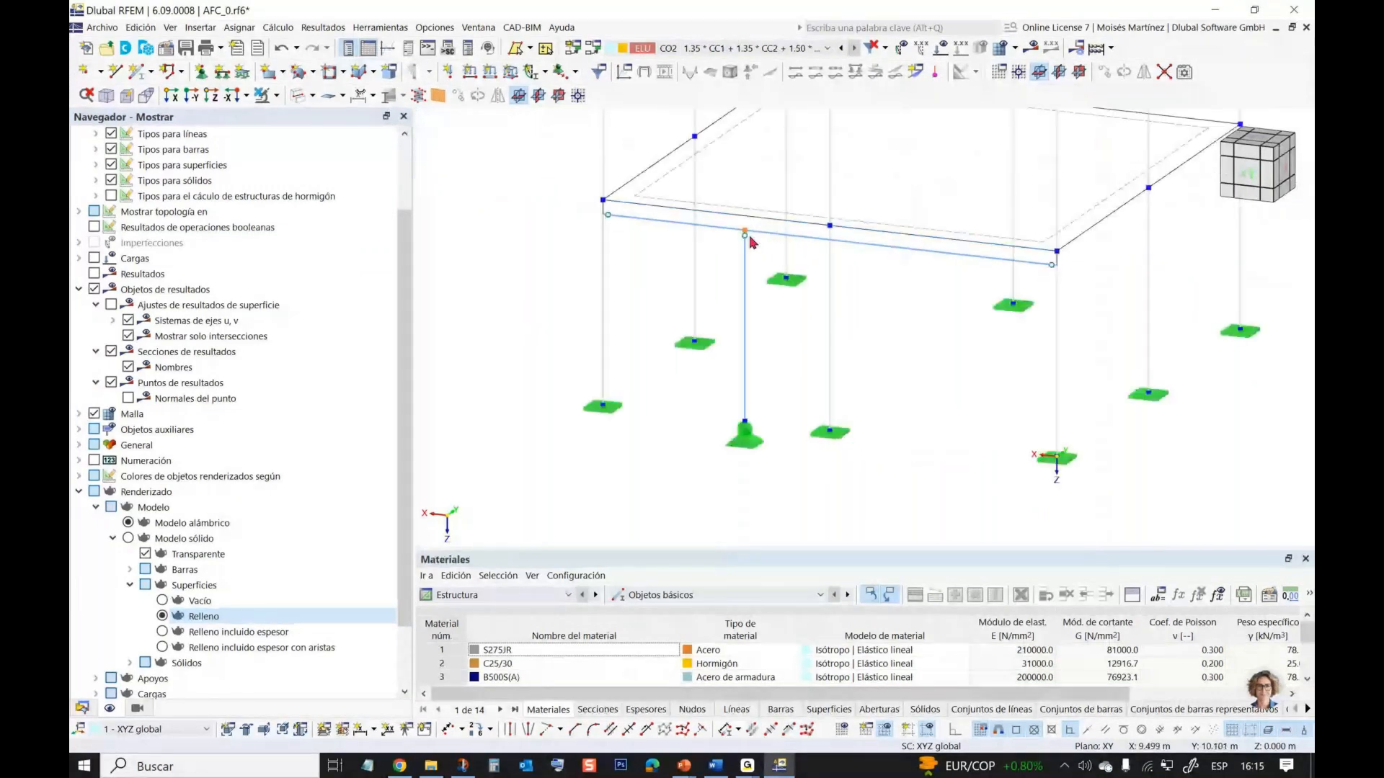
scroll(568, 208, down, 1)
click(299, 95)
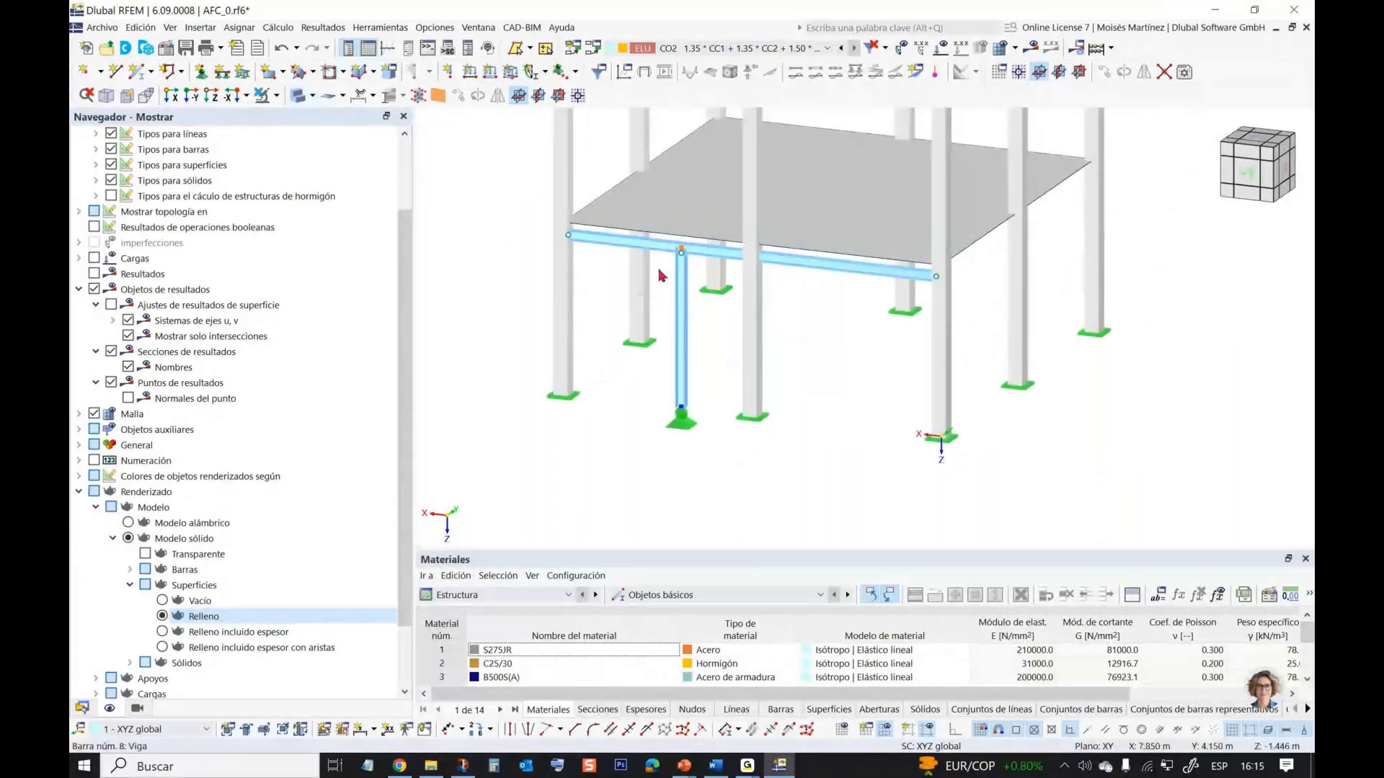
- Check the main properties of the vertical HEA 200 prop without changing them
mouse_move(679, 307)
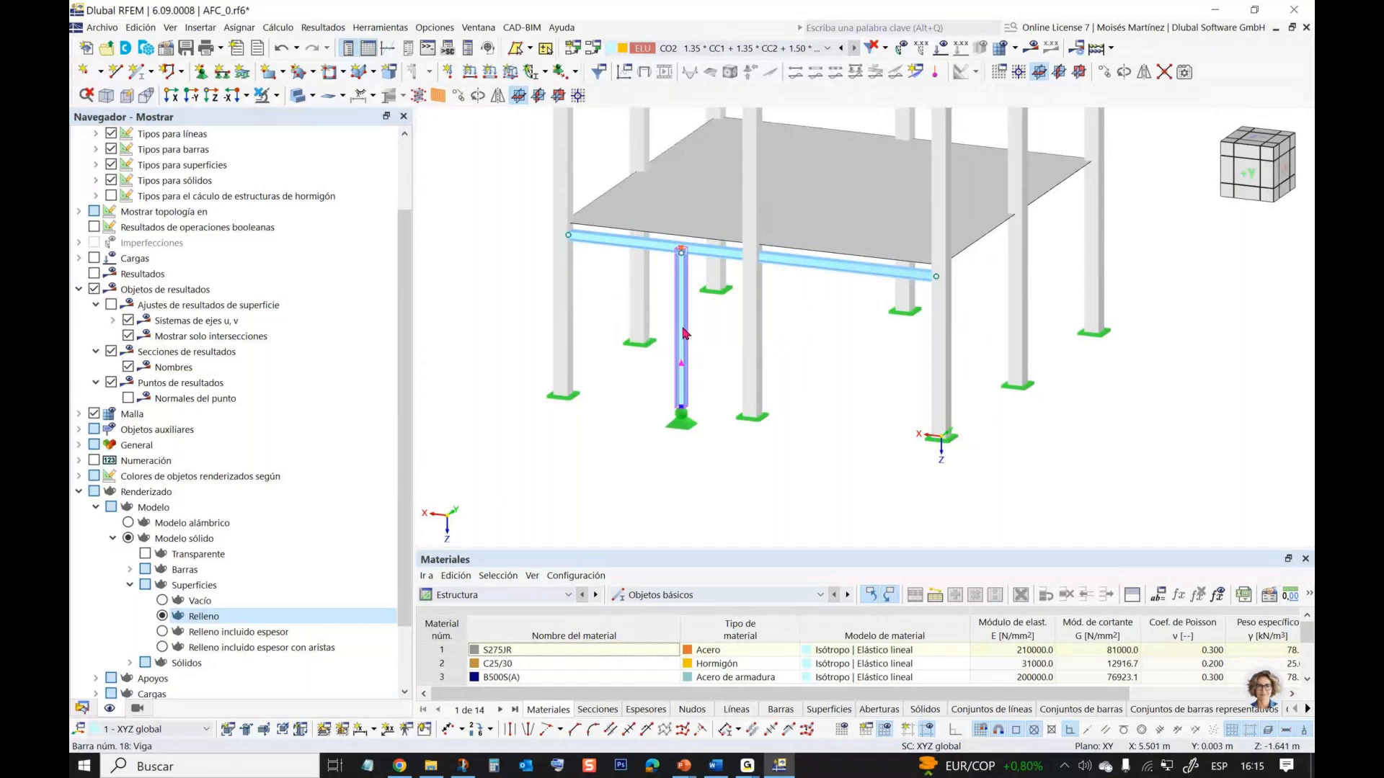
double_click(684, 333)
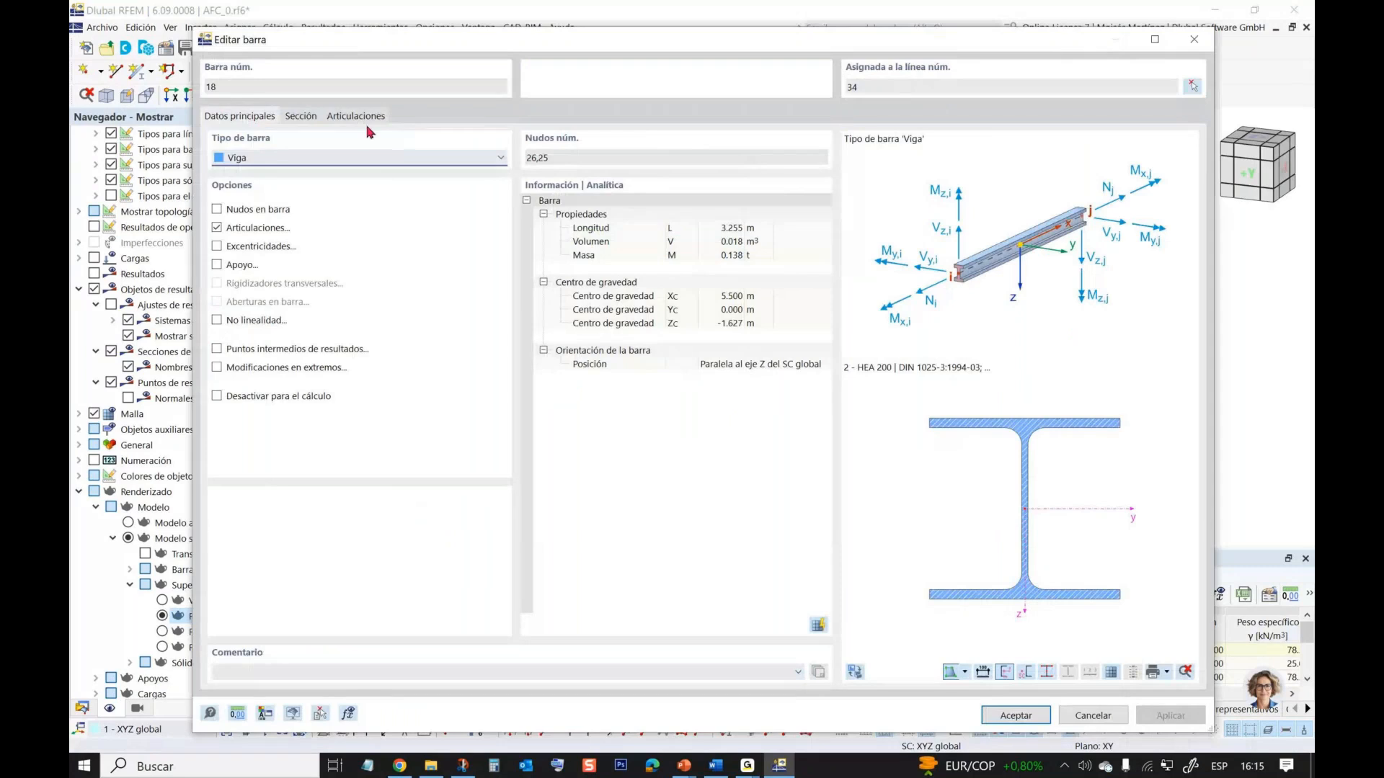
click(1093, 715)
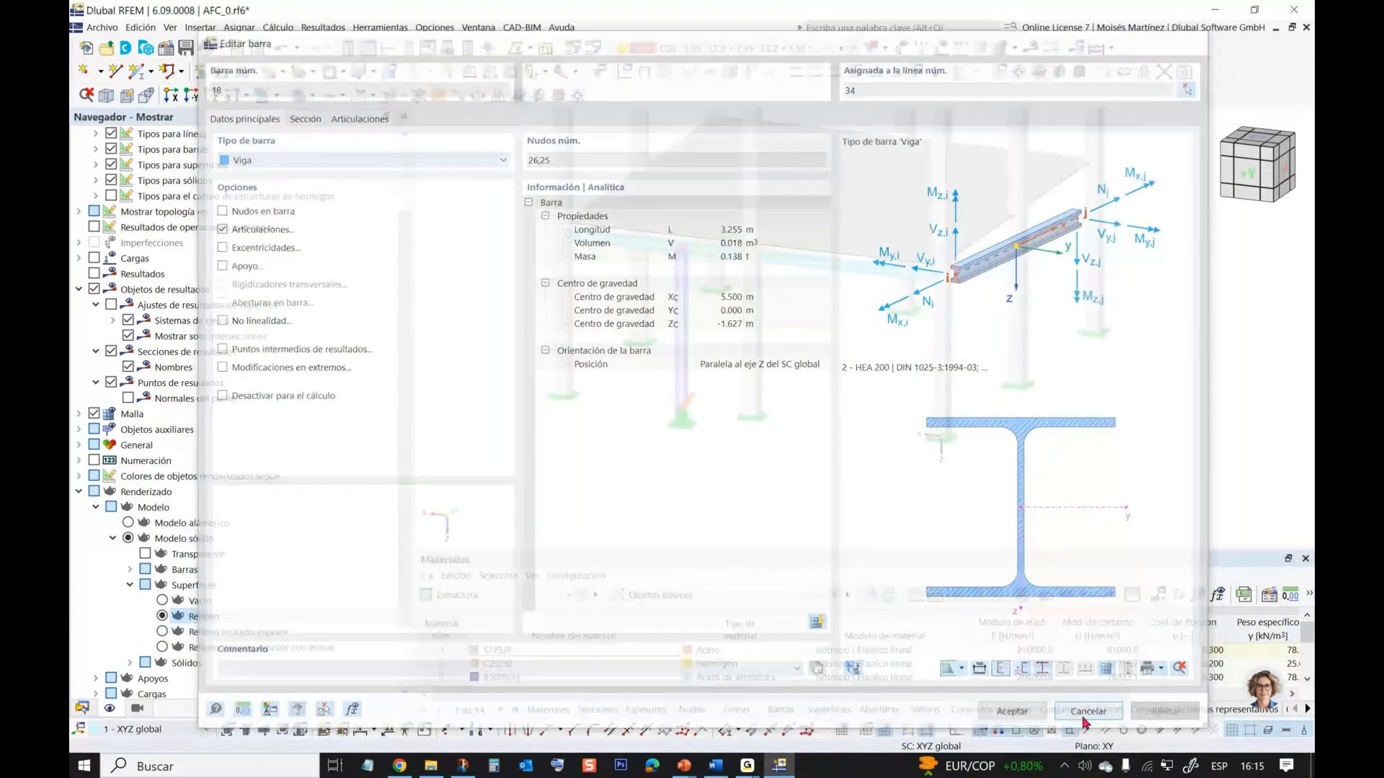
- Enable the steel design add-on (Cálculo de acero) in the base data of model AFC_0
click(83, 709)
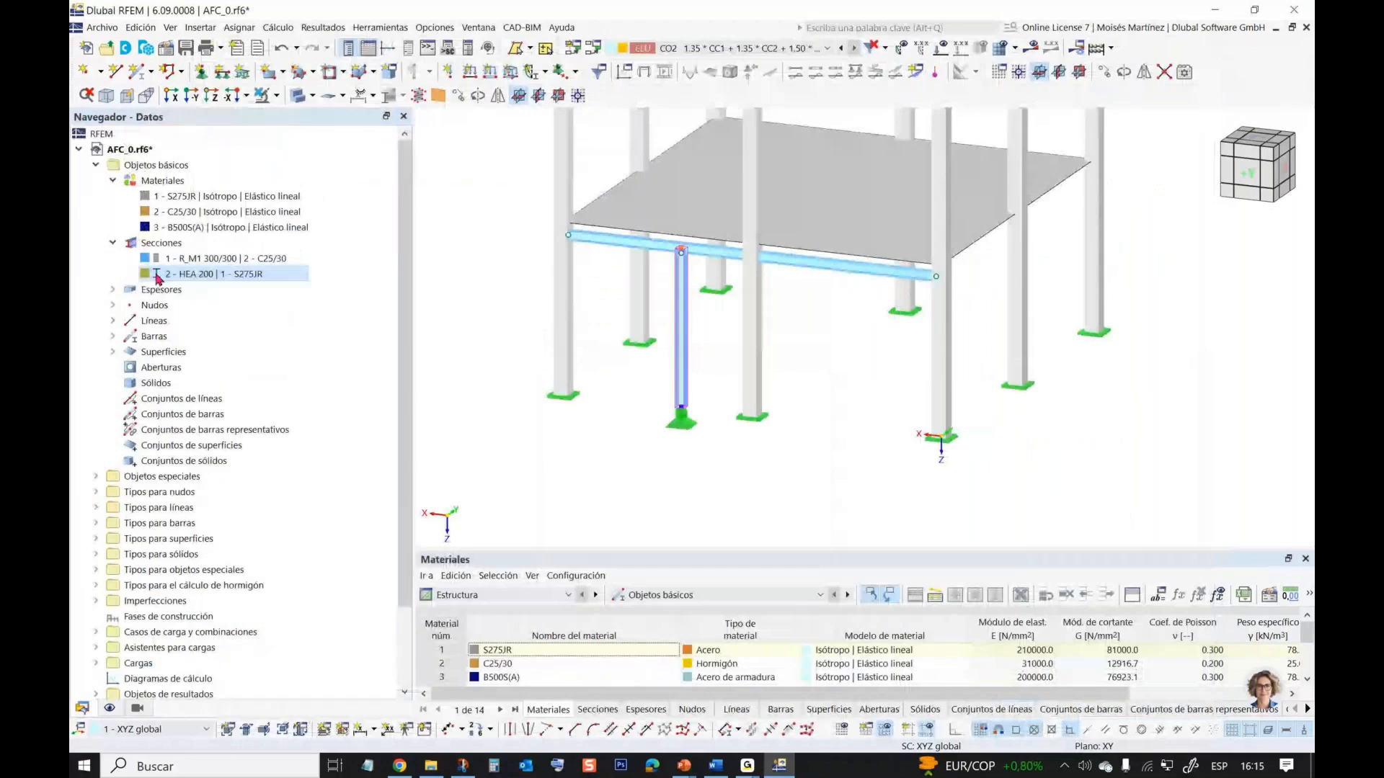
right_click(132, 148)
click(170, 165)
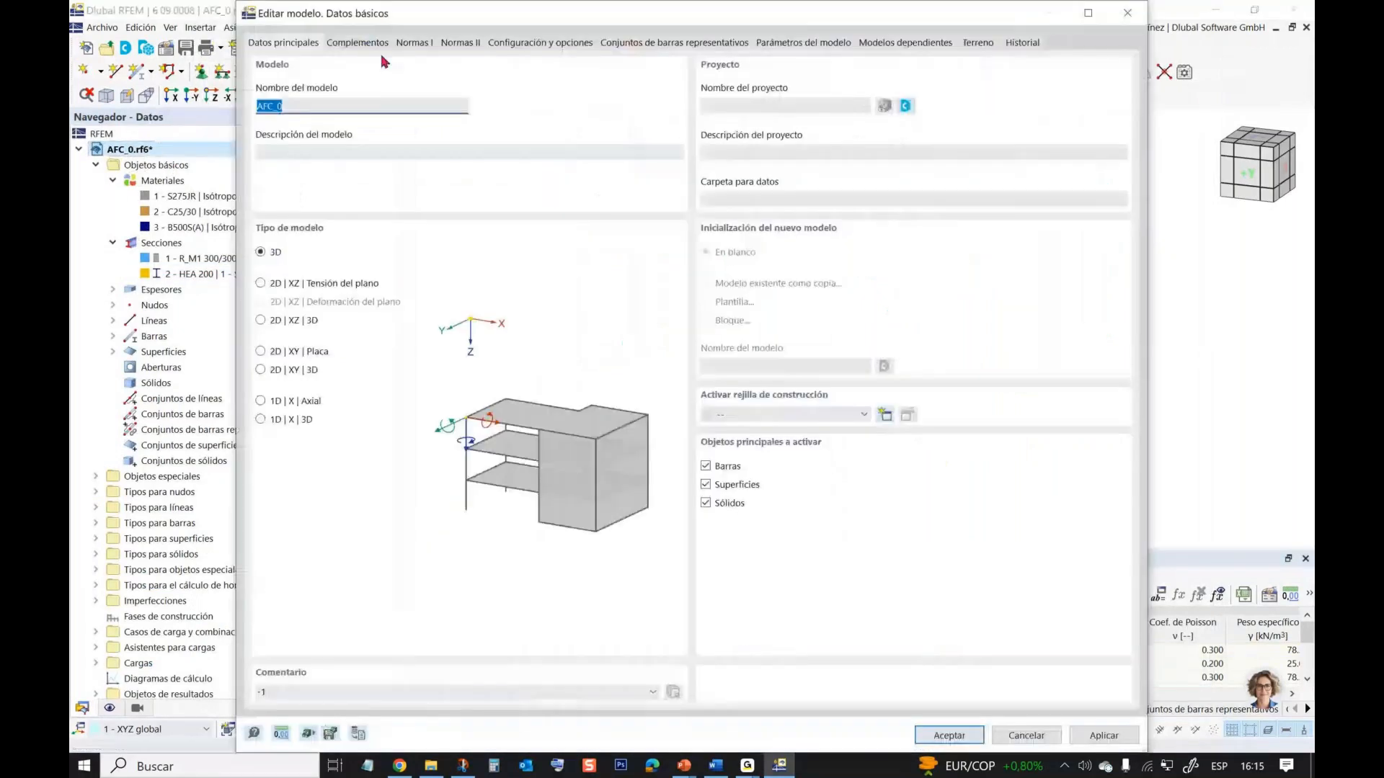
click(369, 45)
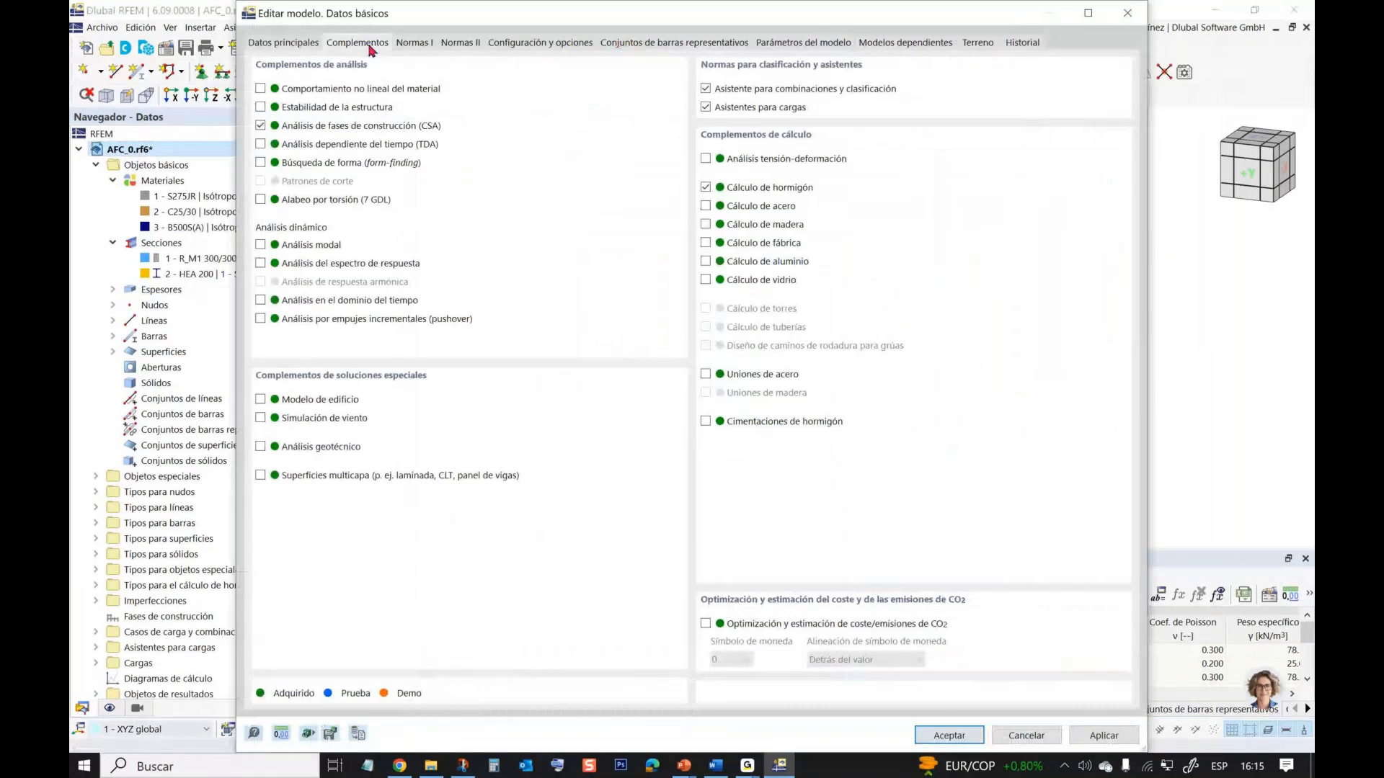
click(704, 206)
- Review the EN 1993 steel design standard, keep national annex CEN | 2015-06, and accept the model's base data
click(415, 44)
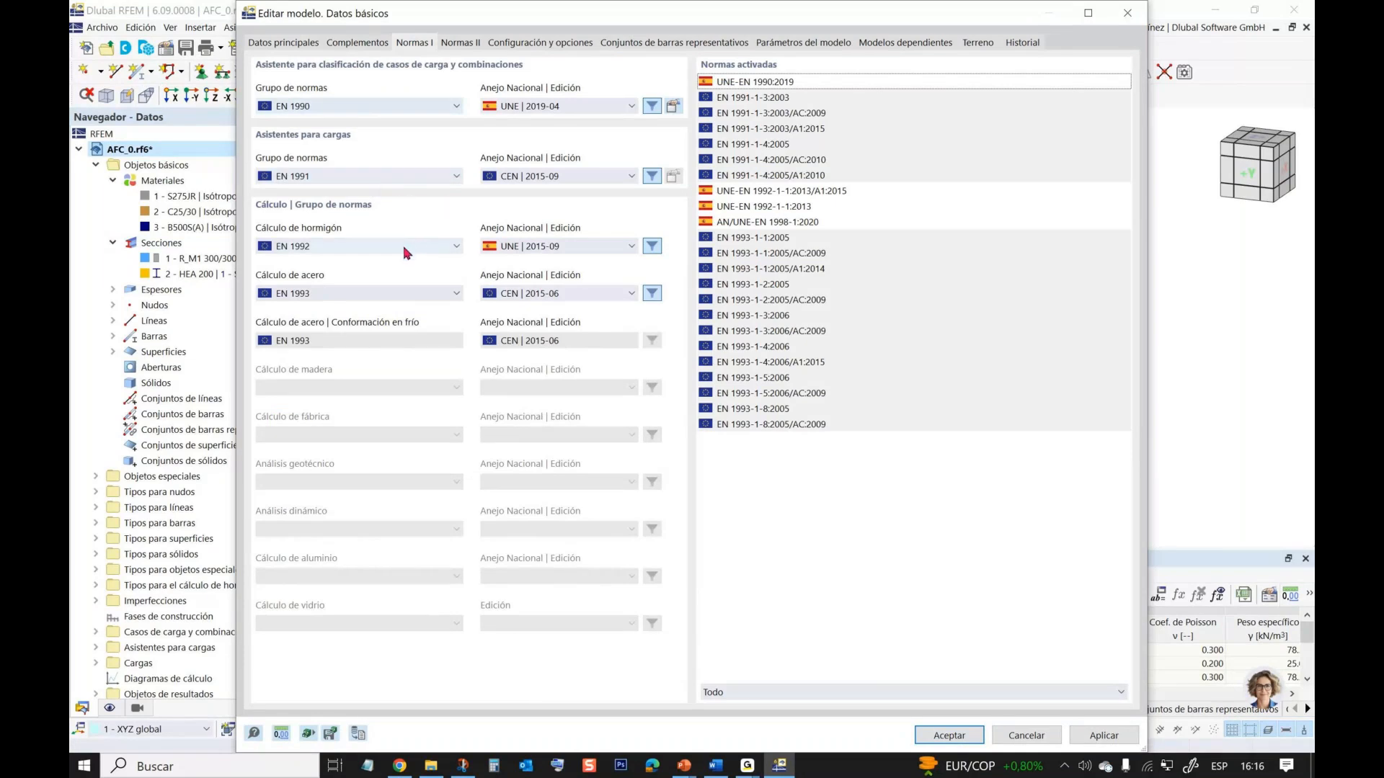
click(530, 298)
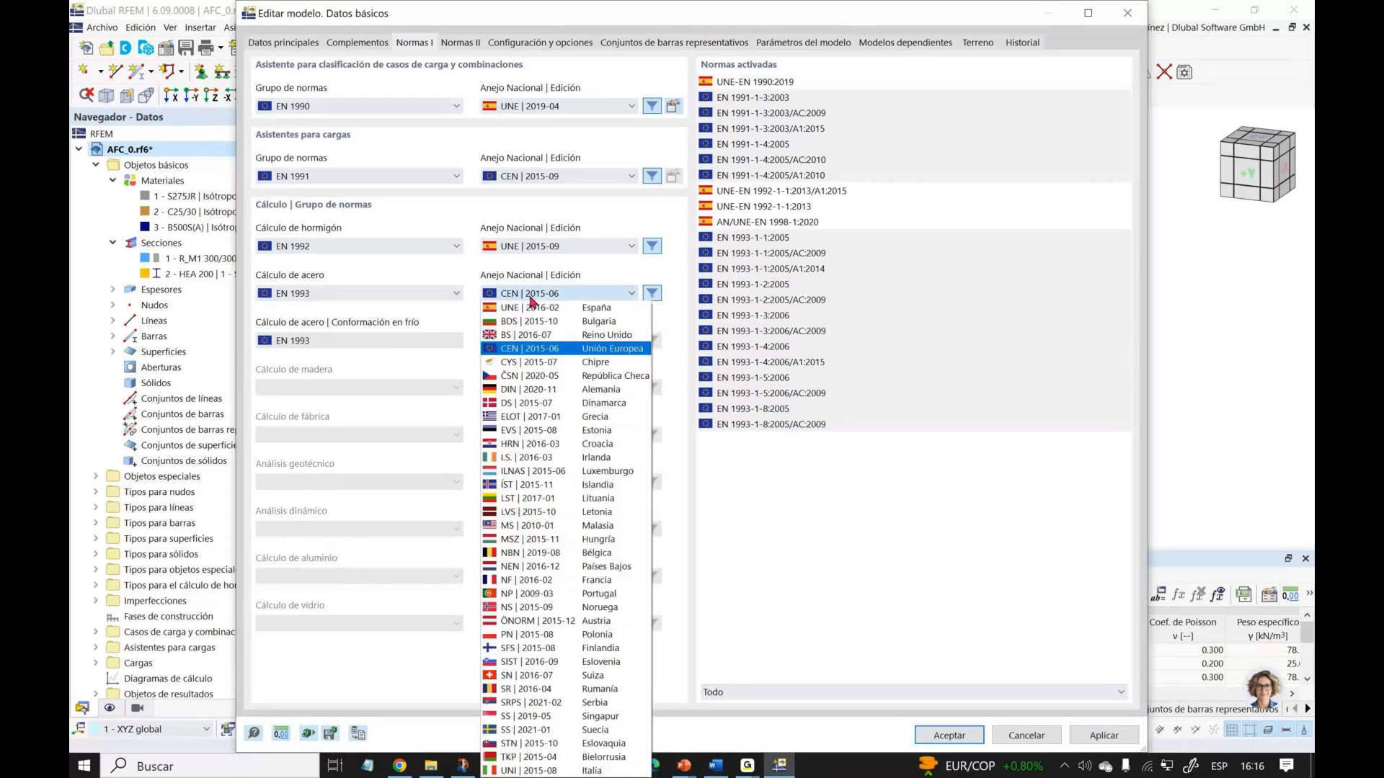
click(529, 297)
click(355, 43)
click(949, 735)
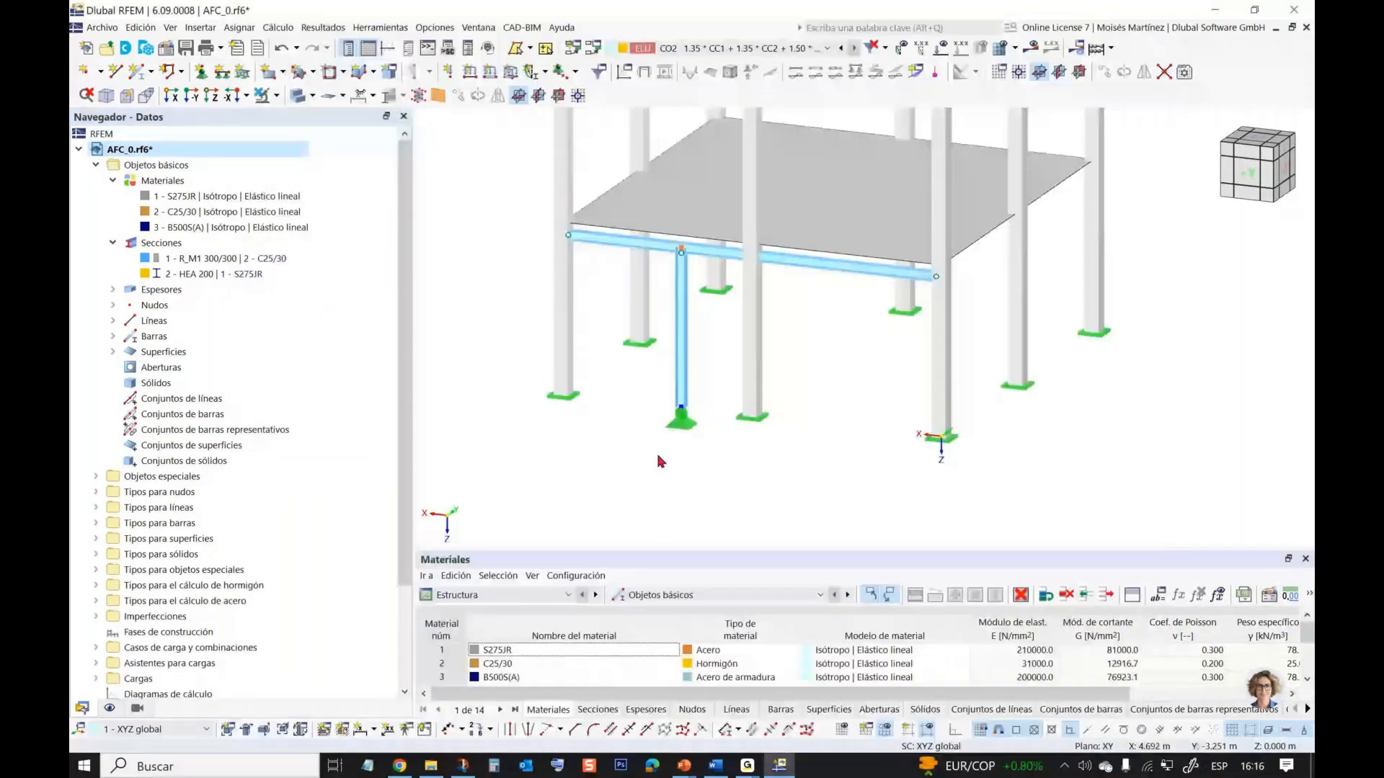
- Review the steel design types of the vertical HEA 200 prop and toggle its design properties off and back on
middle_drag(652, 372, 639, 388)
click(667, 357)
double_click(674, 350)
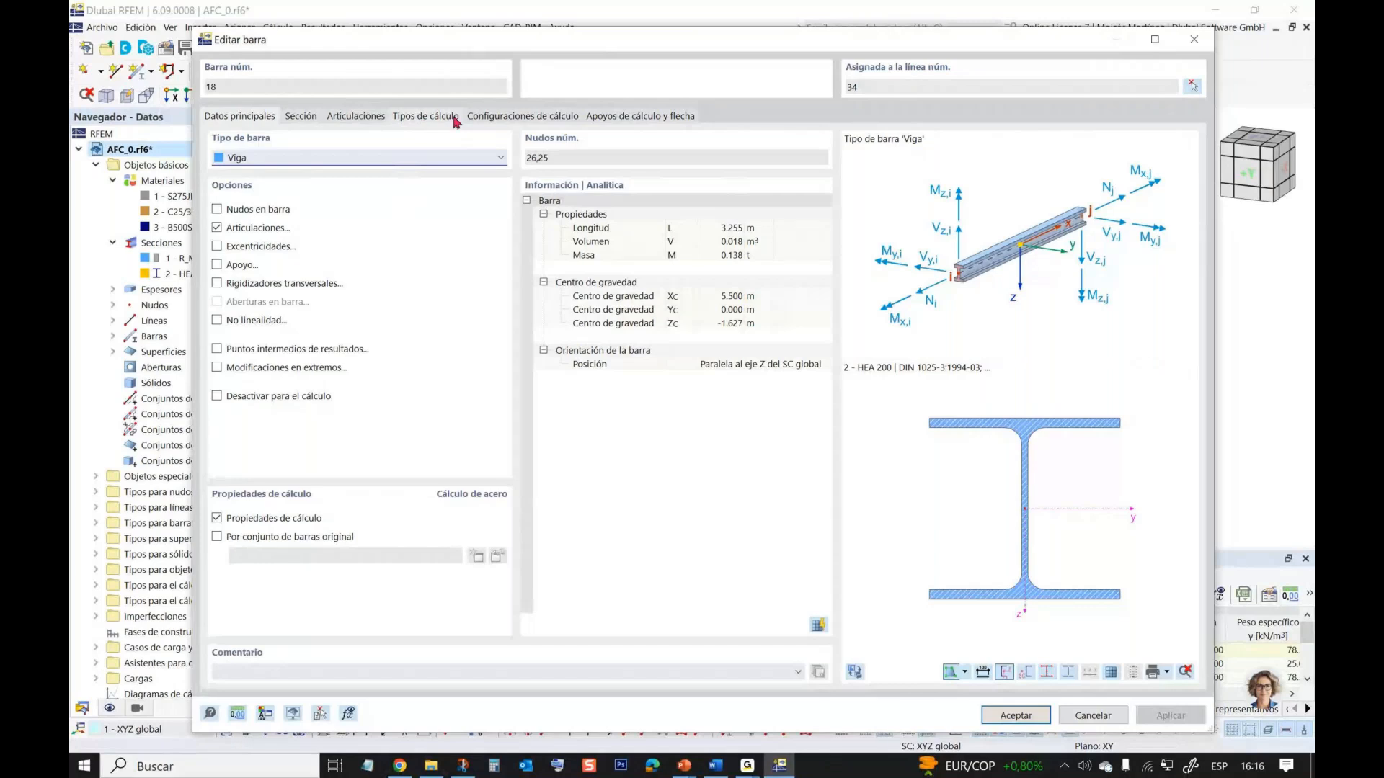
click(510, 121)
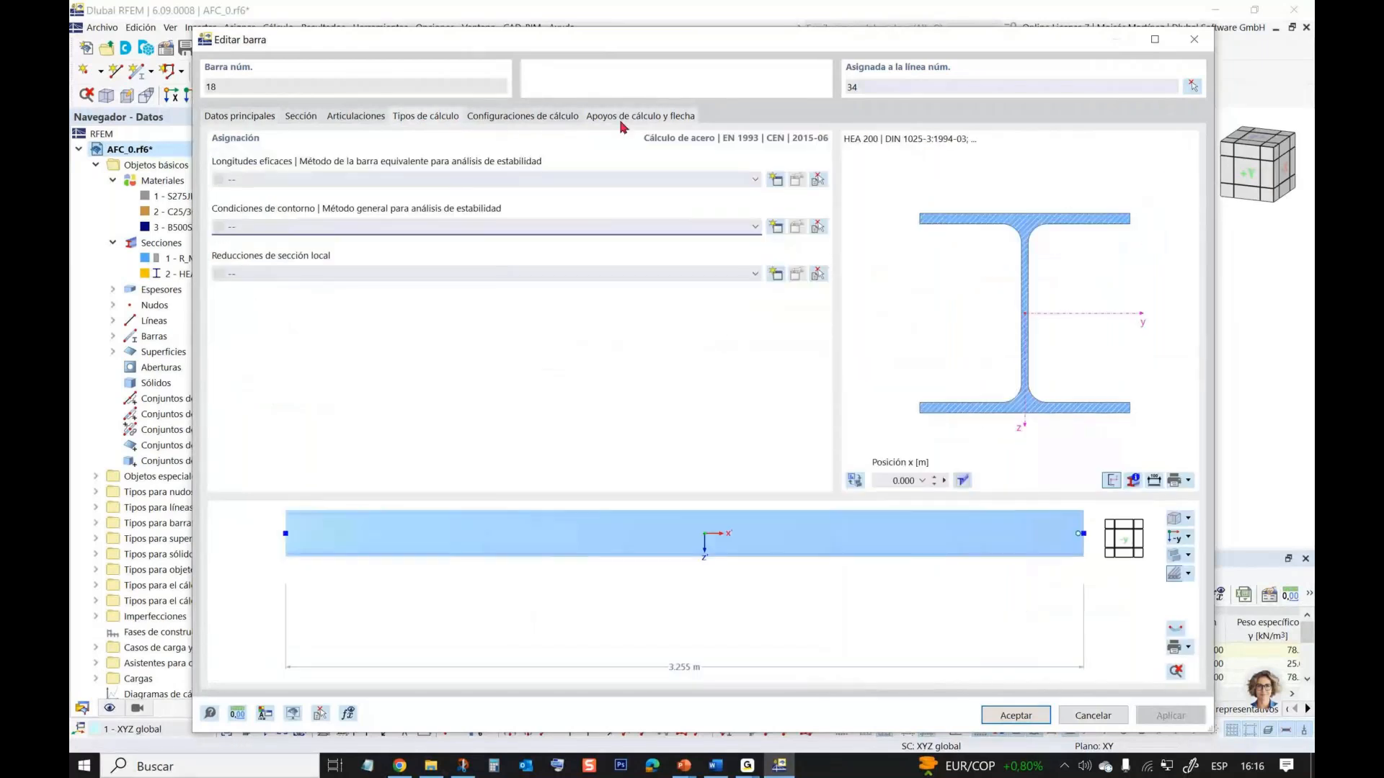
click(268, 118)
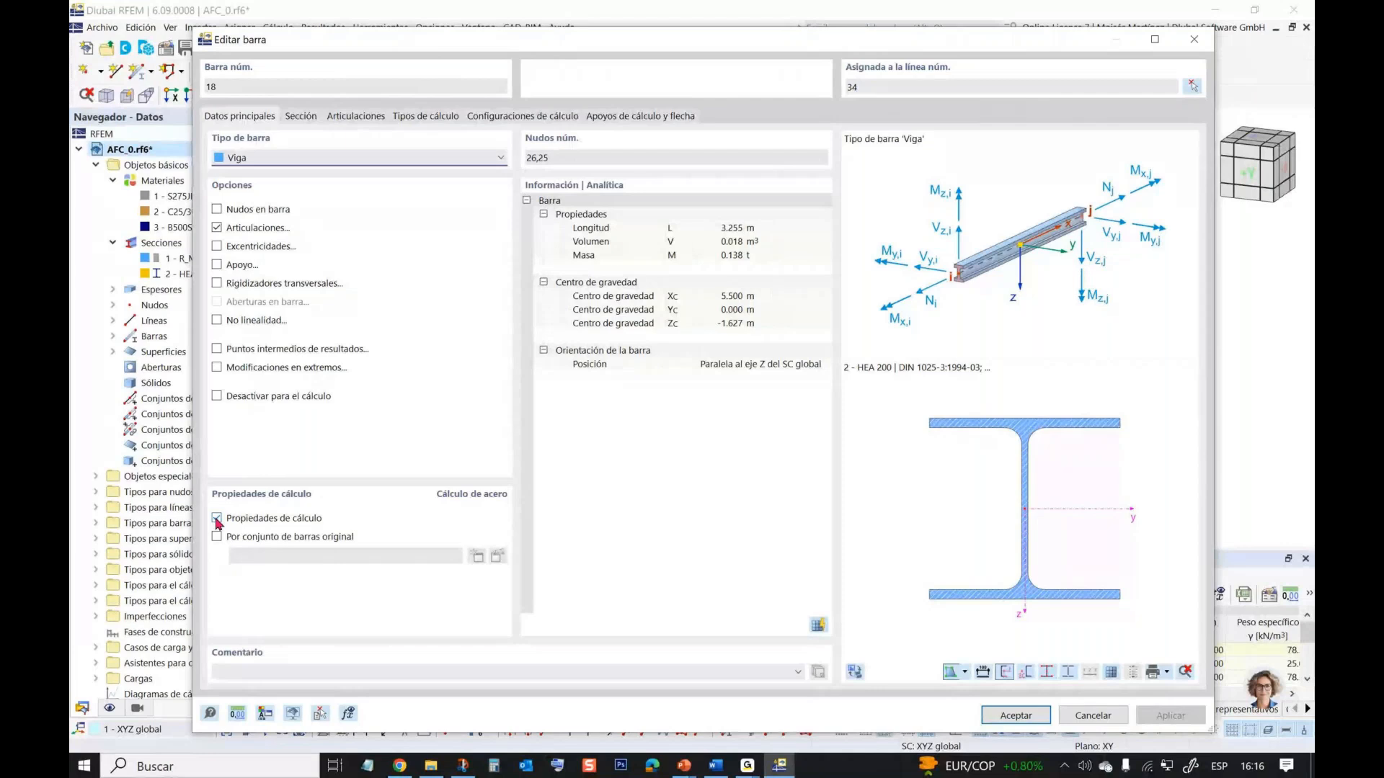
click(217, 518)
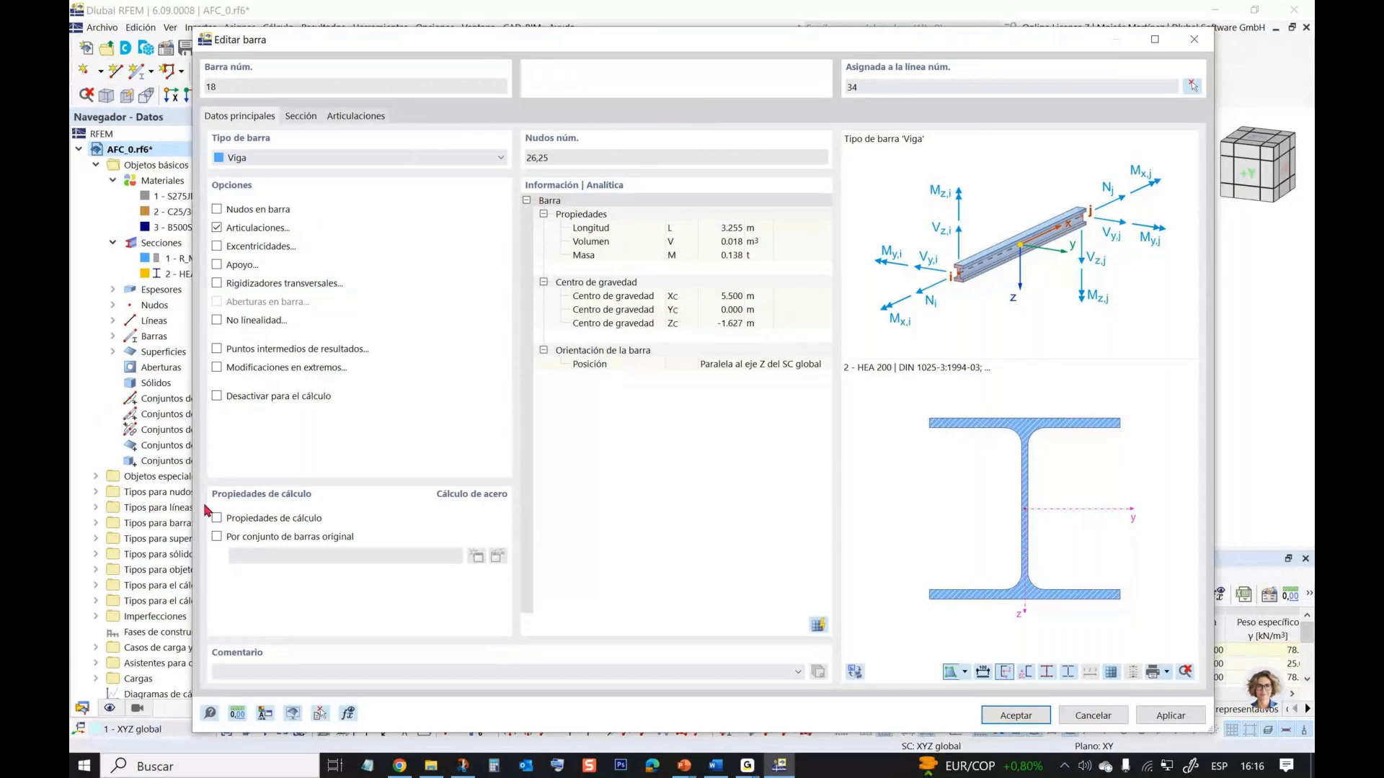
click(217, 518)
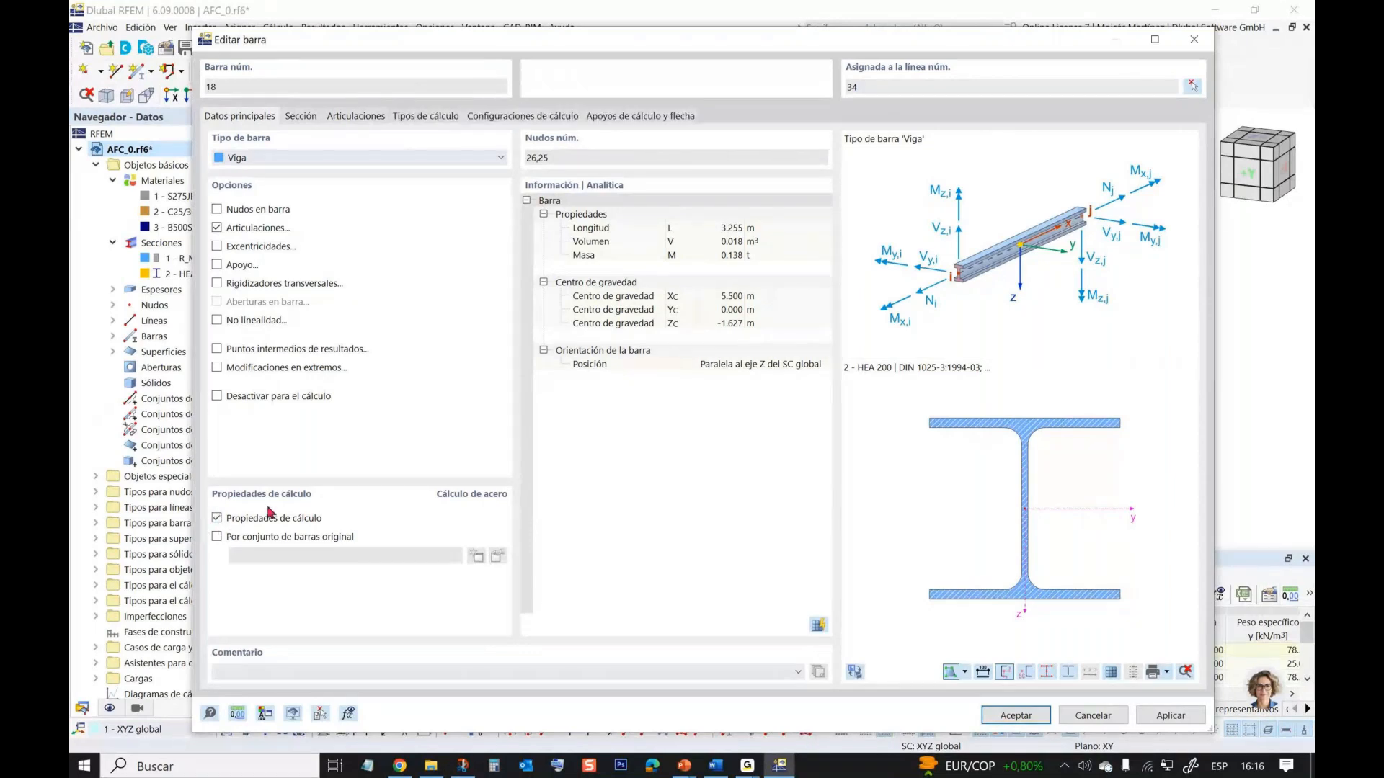
- Create effective lengths for the vertical HEA 200 prop with the default buckling types and nodal supports, and accept the member
click(409, 121)
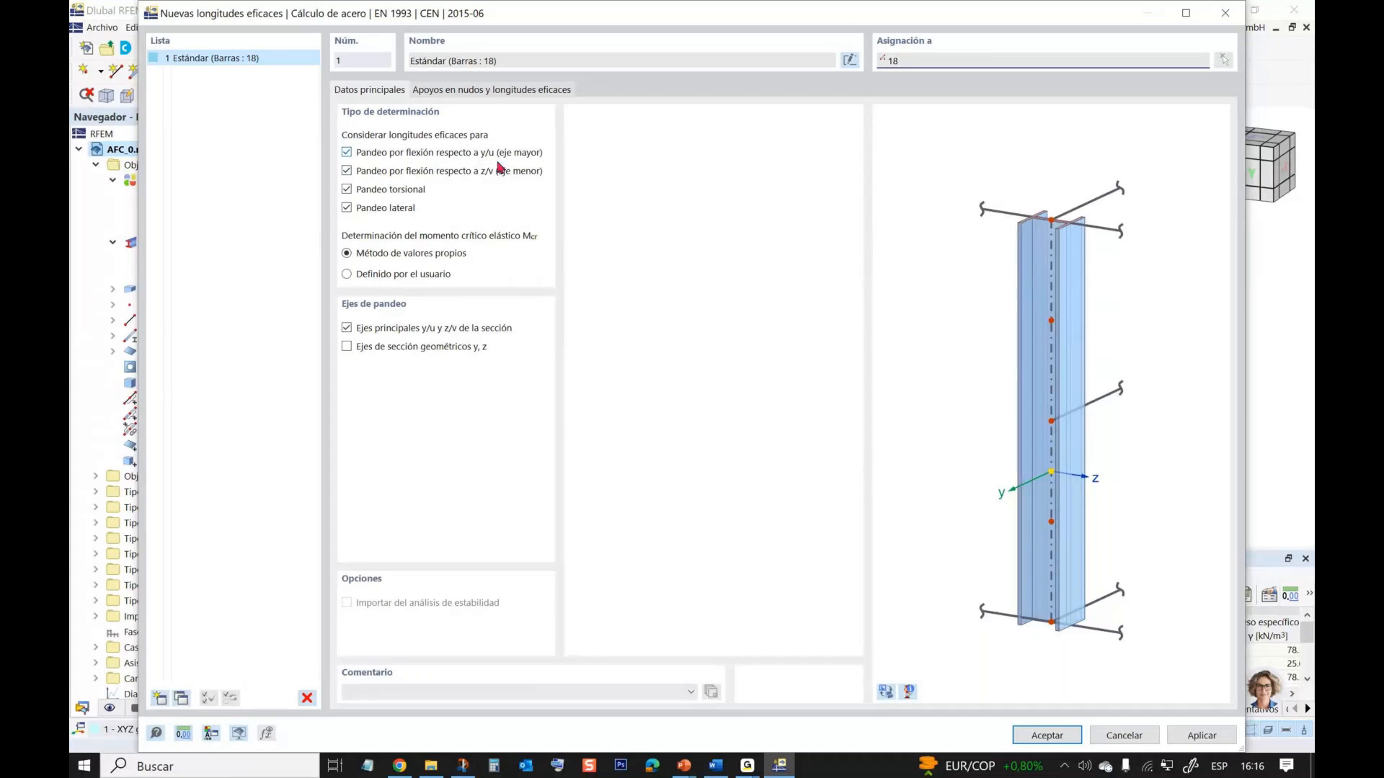
click(443, 91)
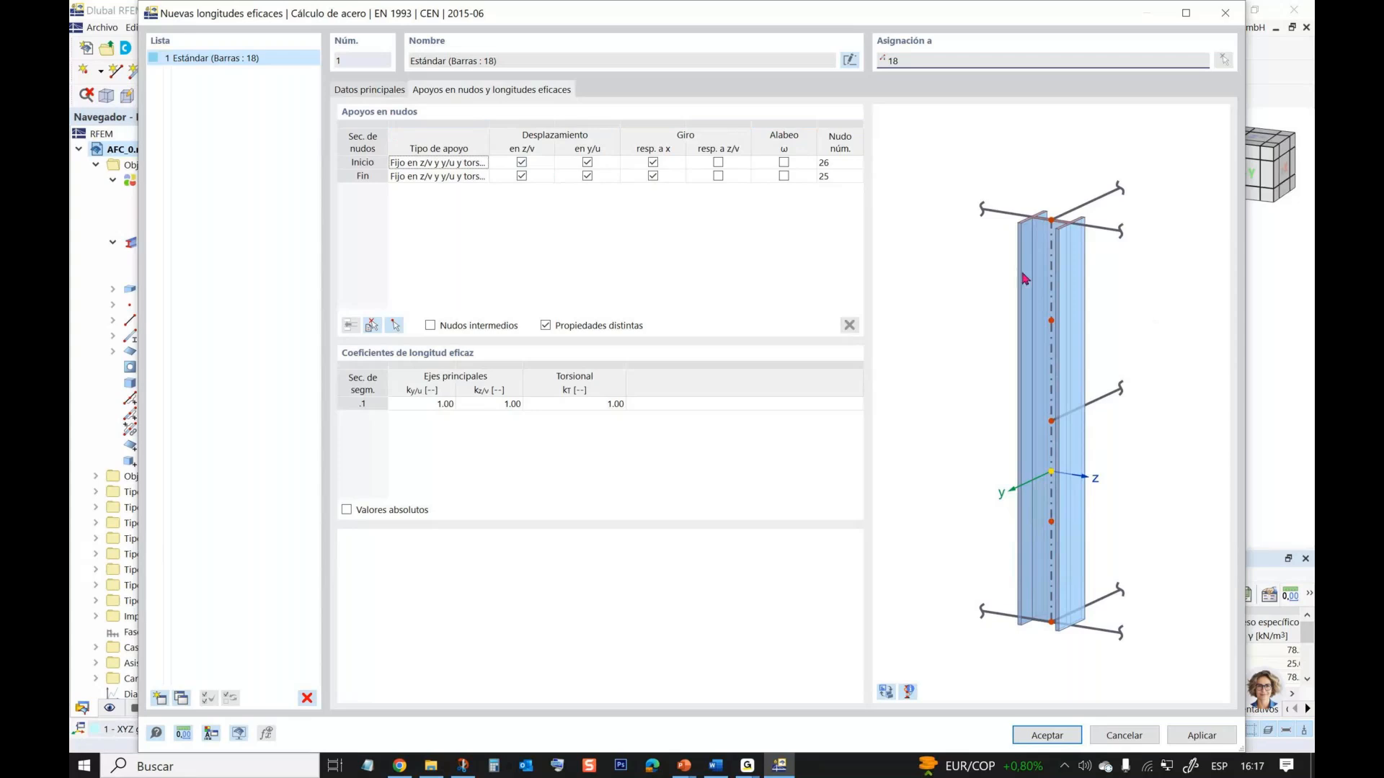
click(375, 92)
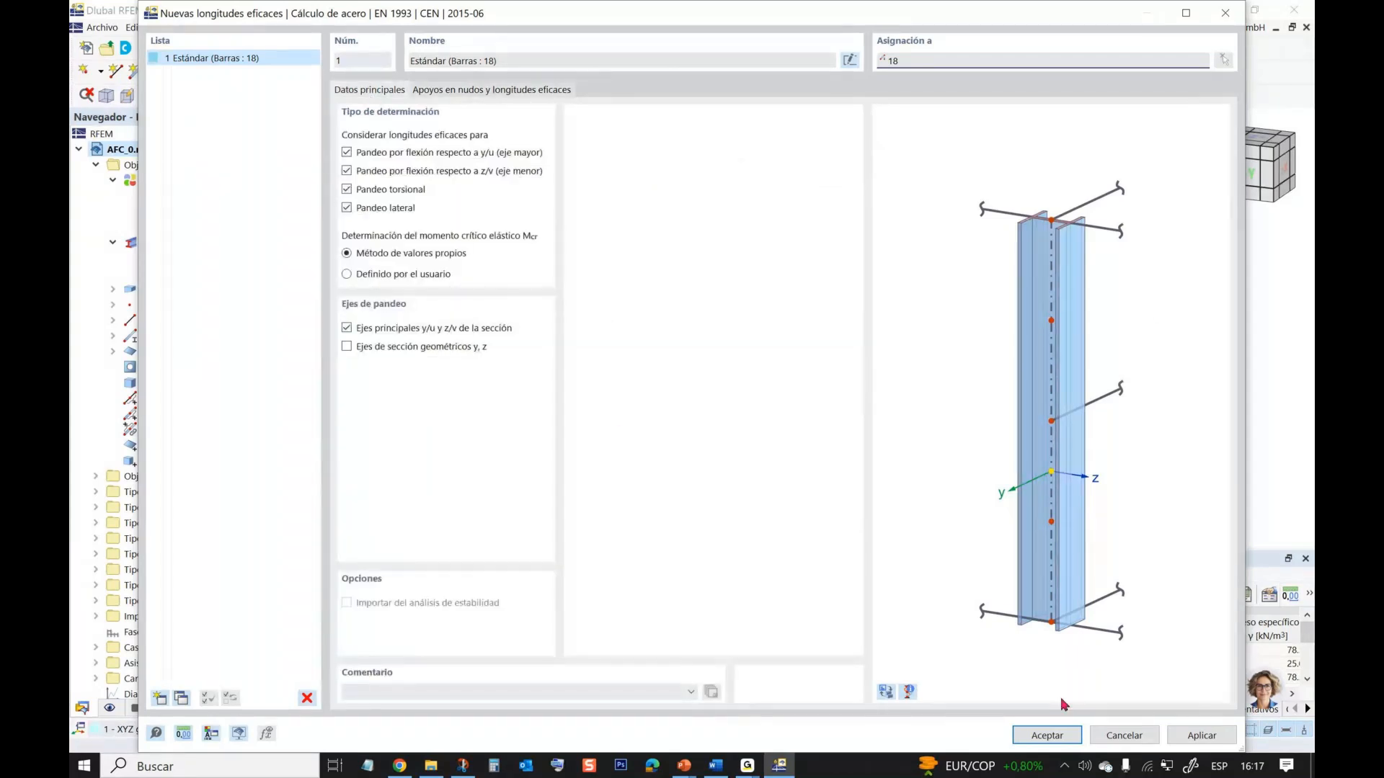
click(1046, 735)
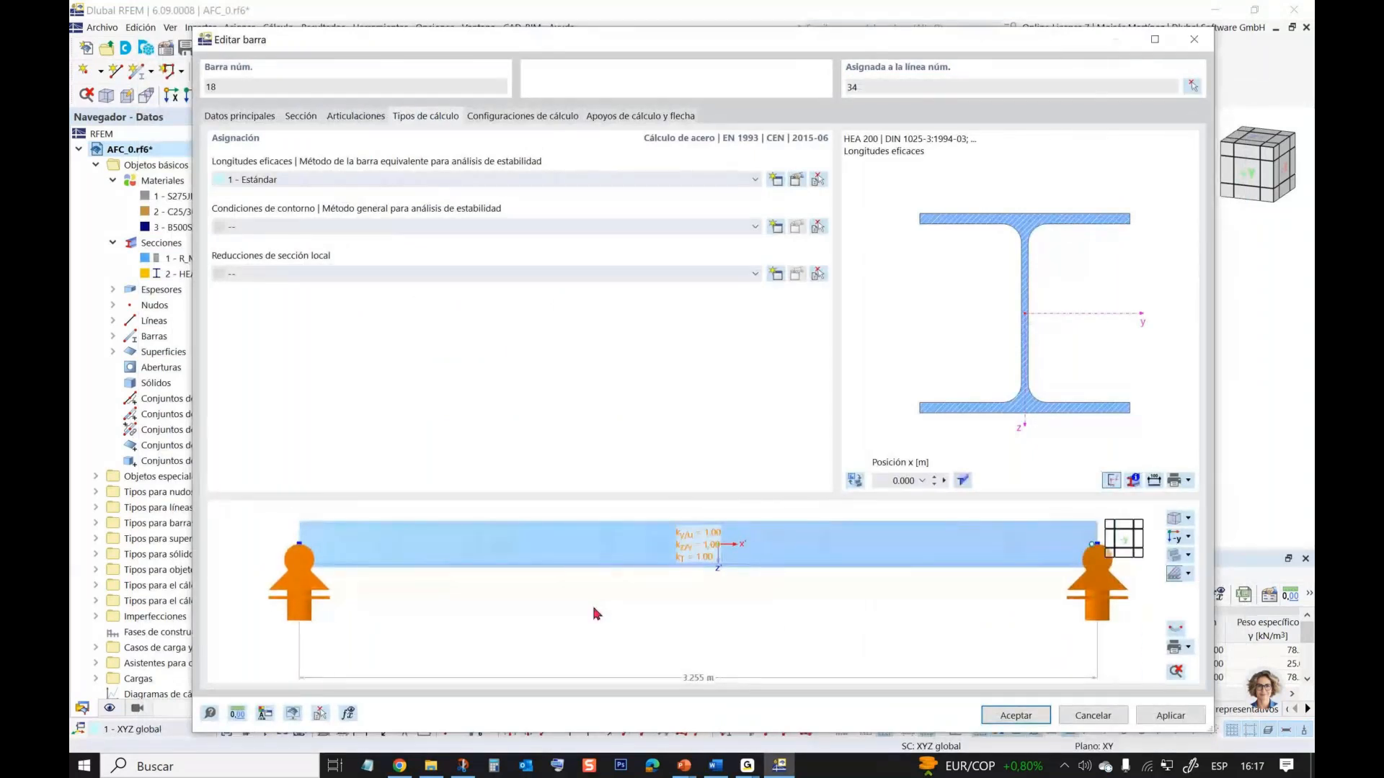
click(1029, 718)
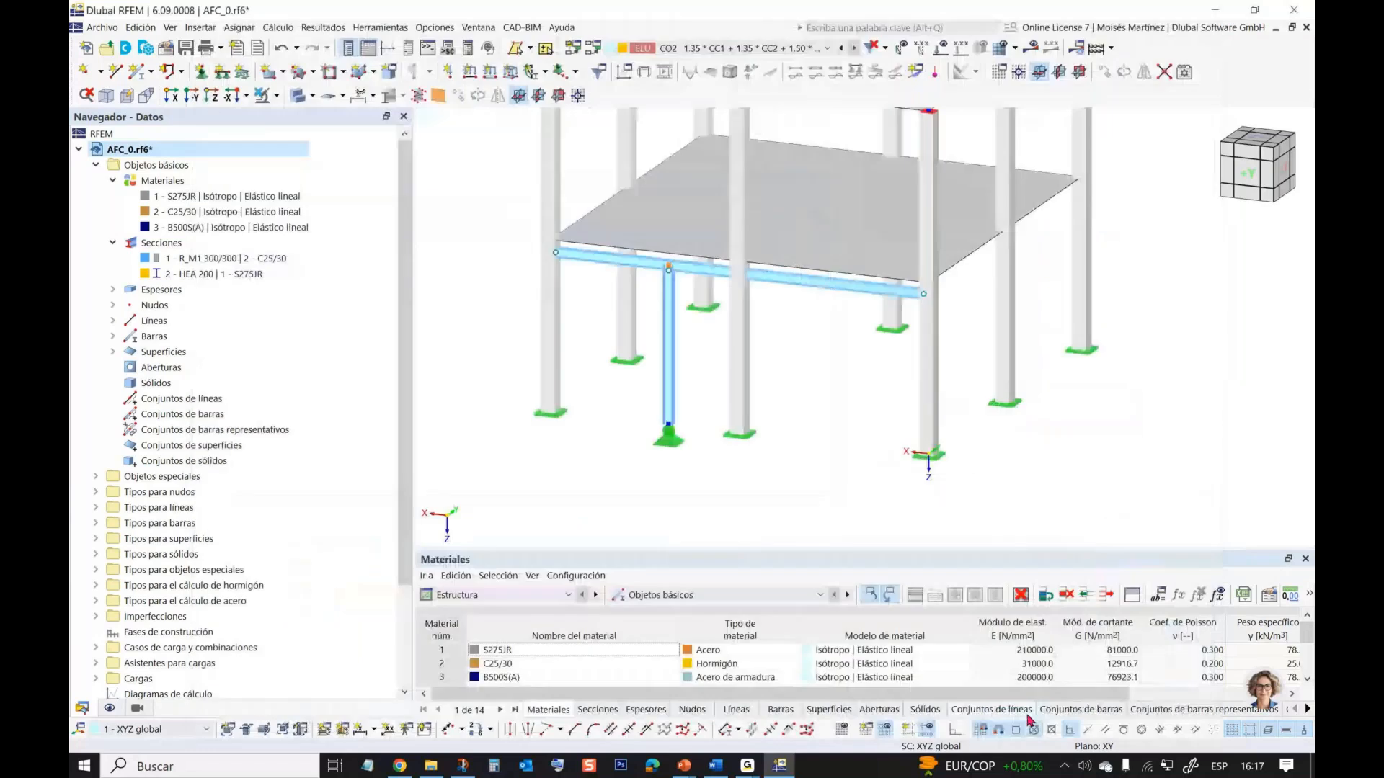
- Create new effective lengths for the horizontal HEA 200 beam, adding the intermediate node at the prop as fixed in z/v, and accept the member
double_click(795, 284)
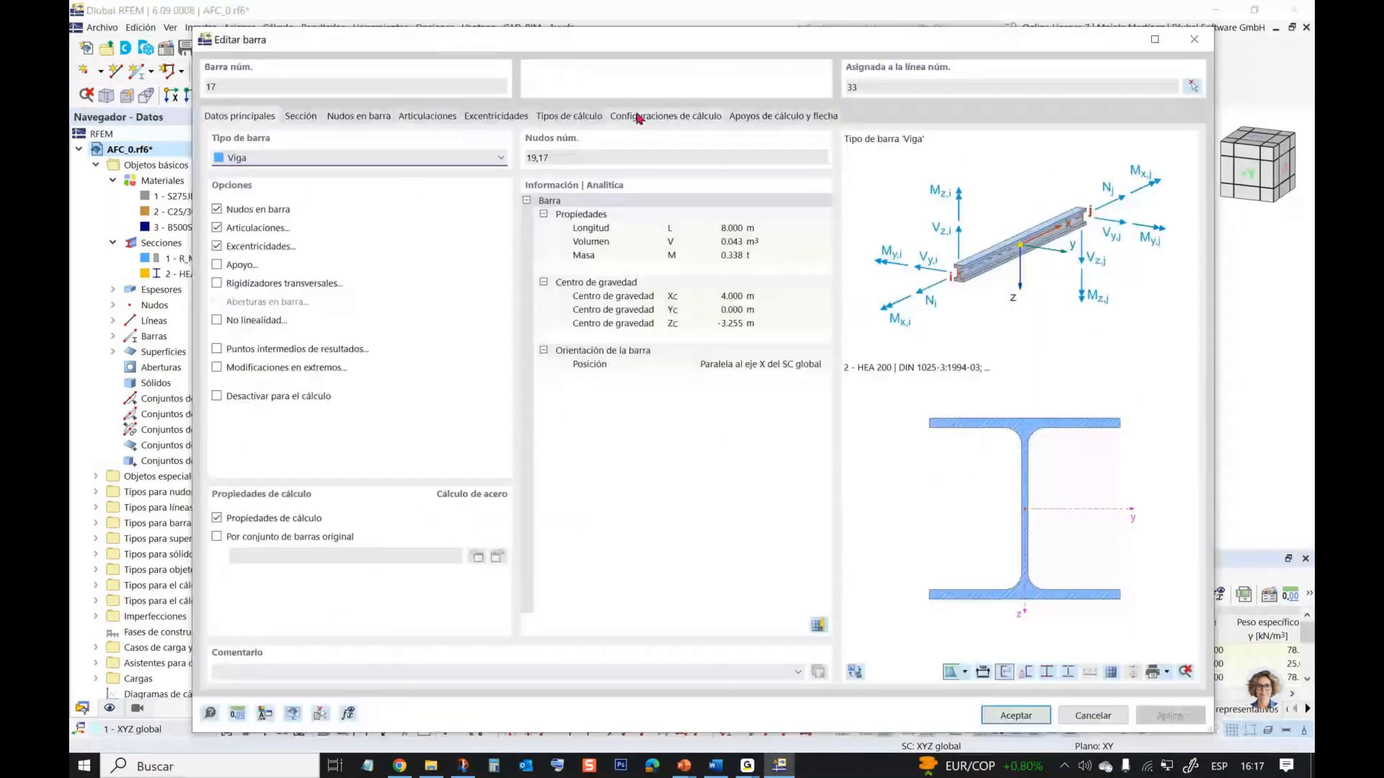
click(558, 119)
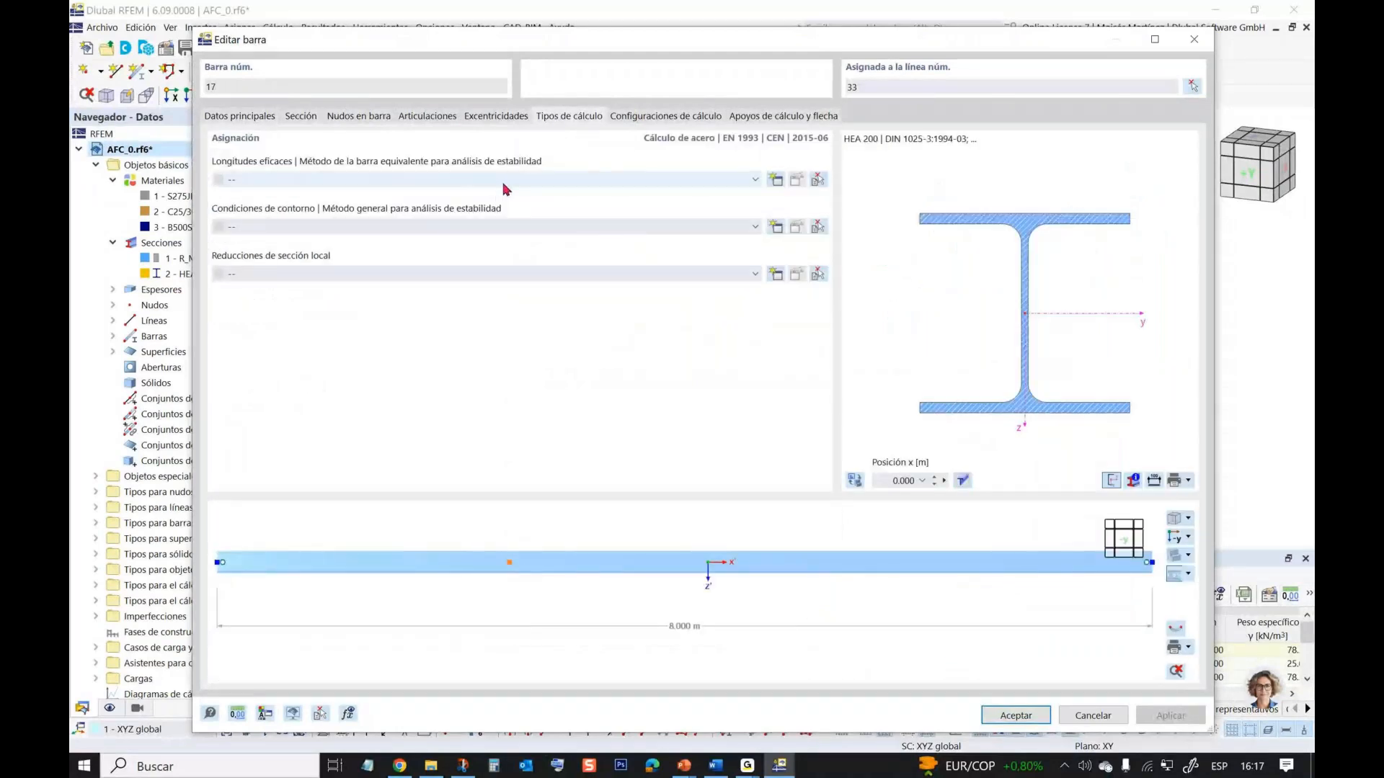
click(504, 189)
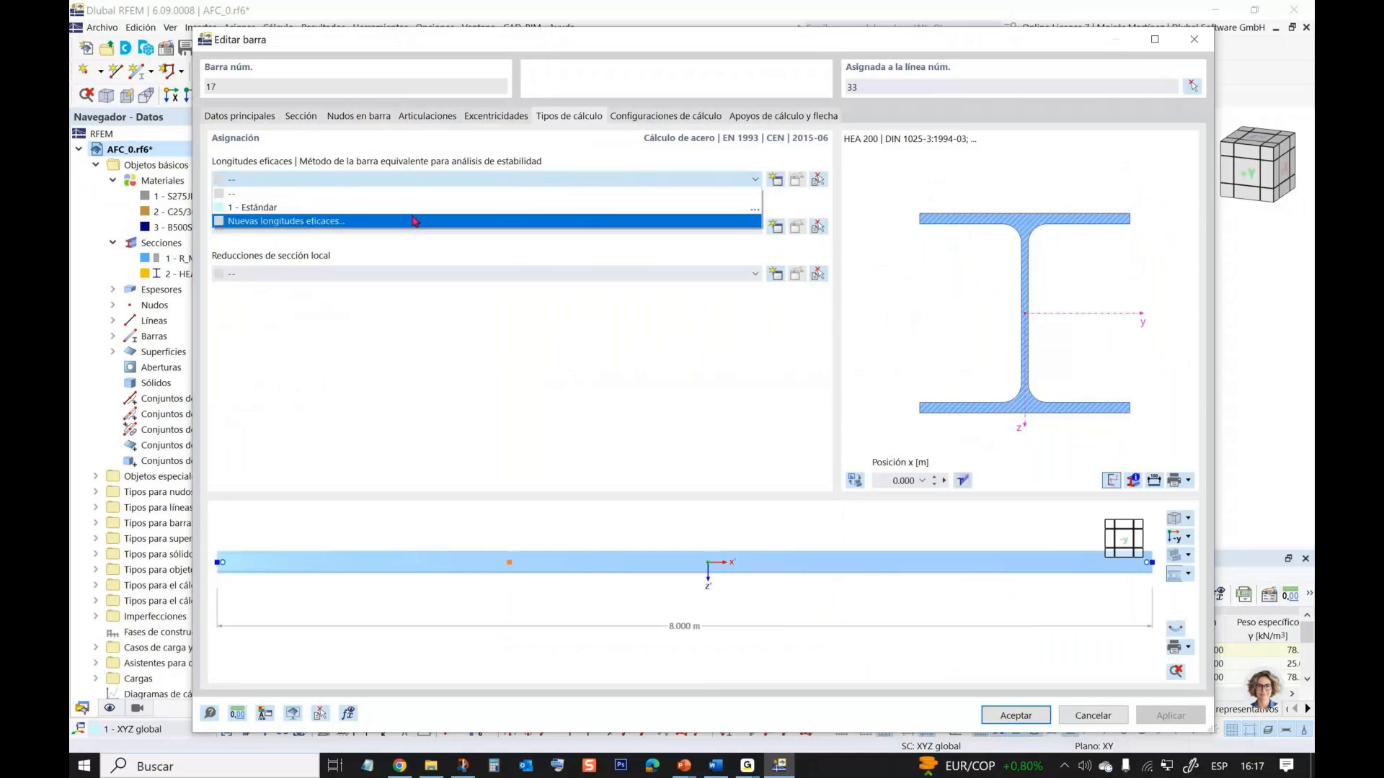
click(416, 220)
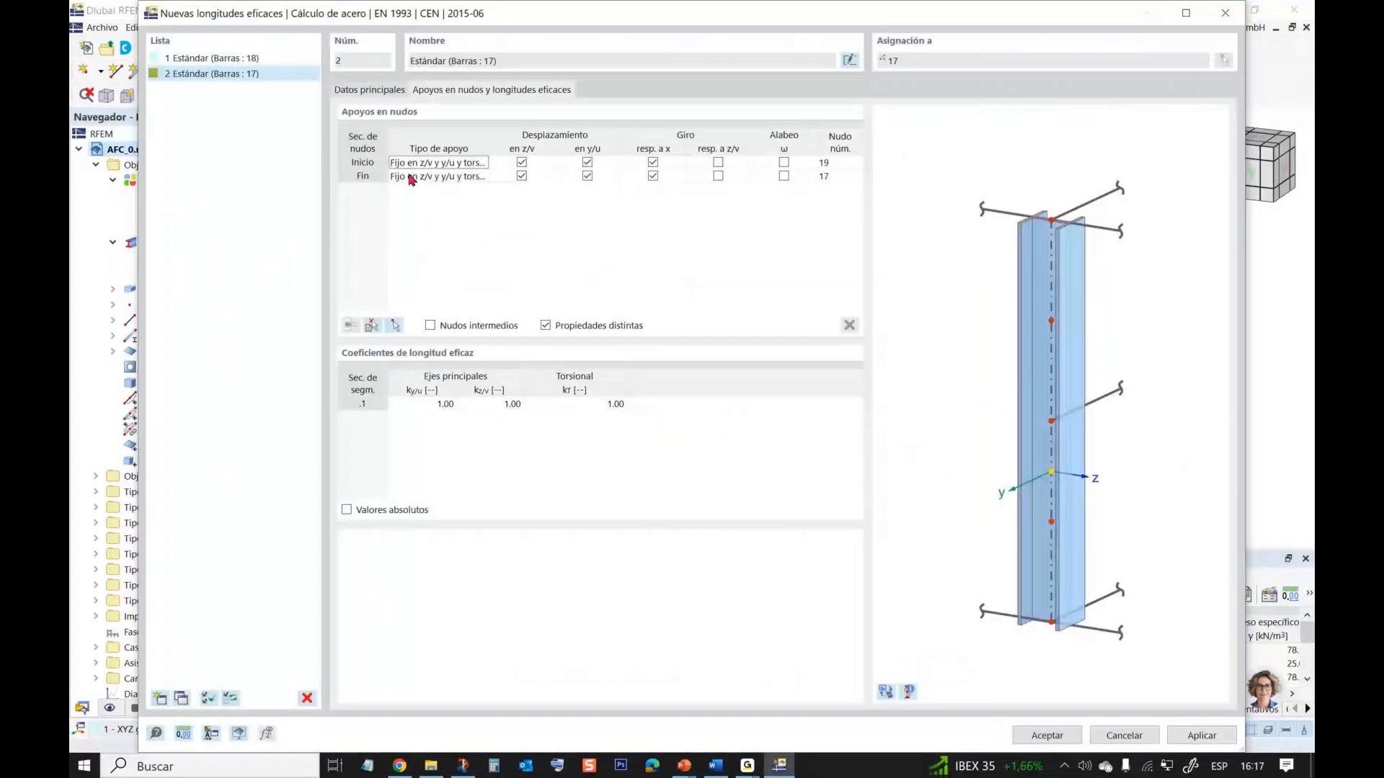
click(371, 325)
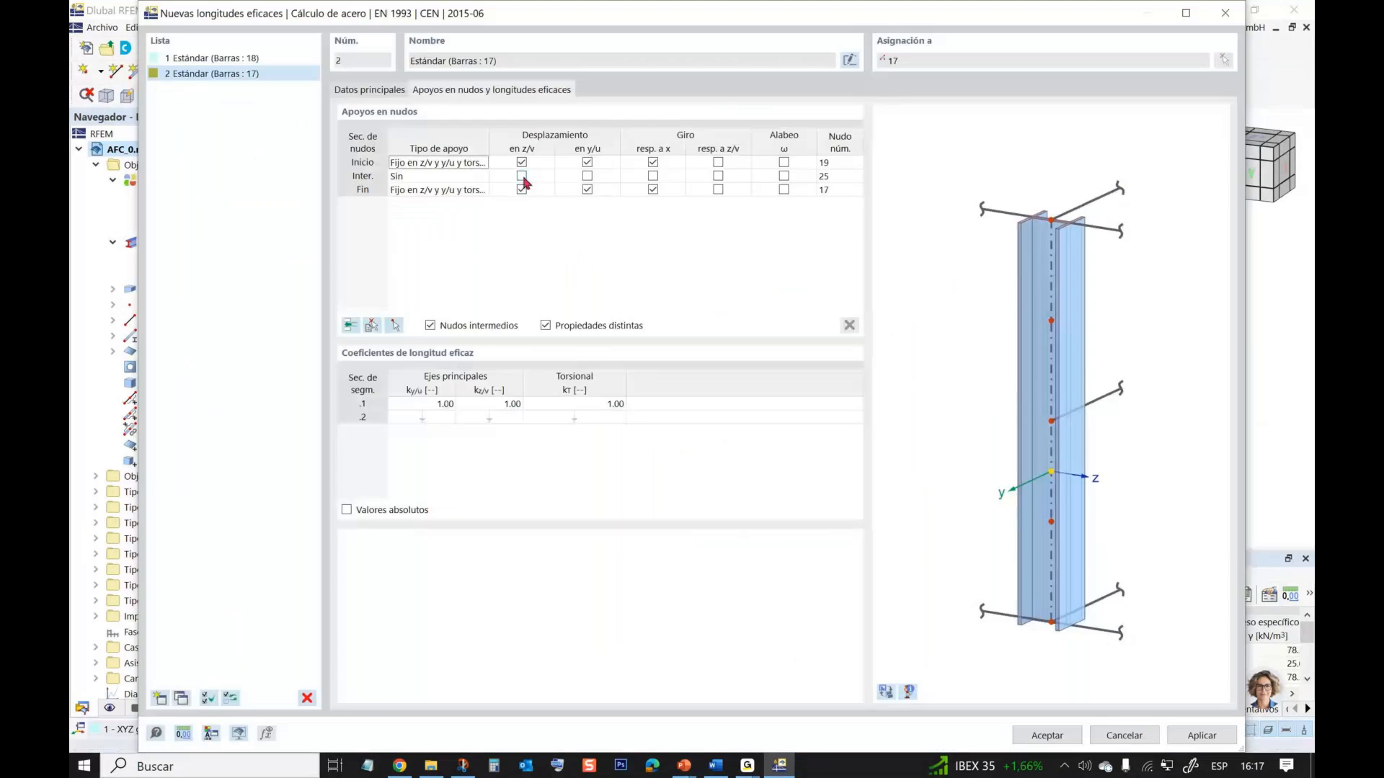
click(521, 177)
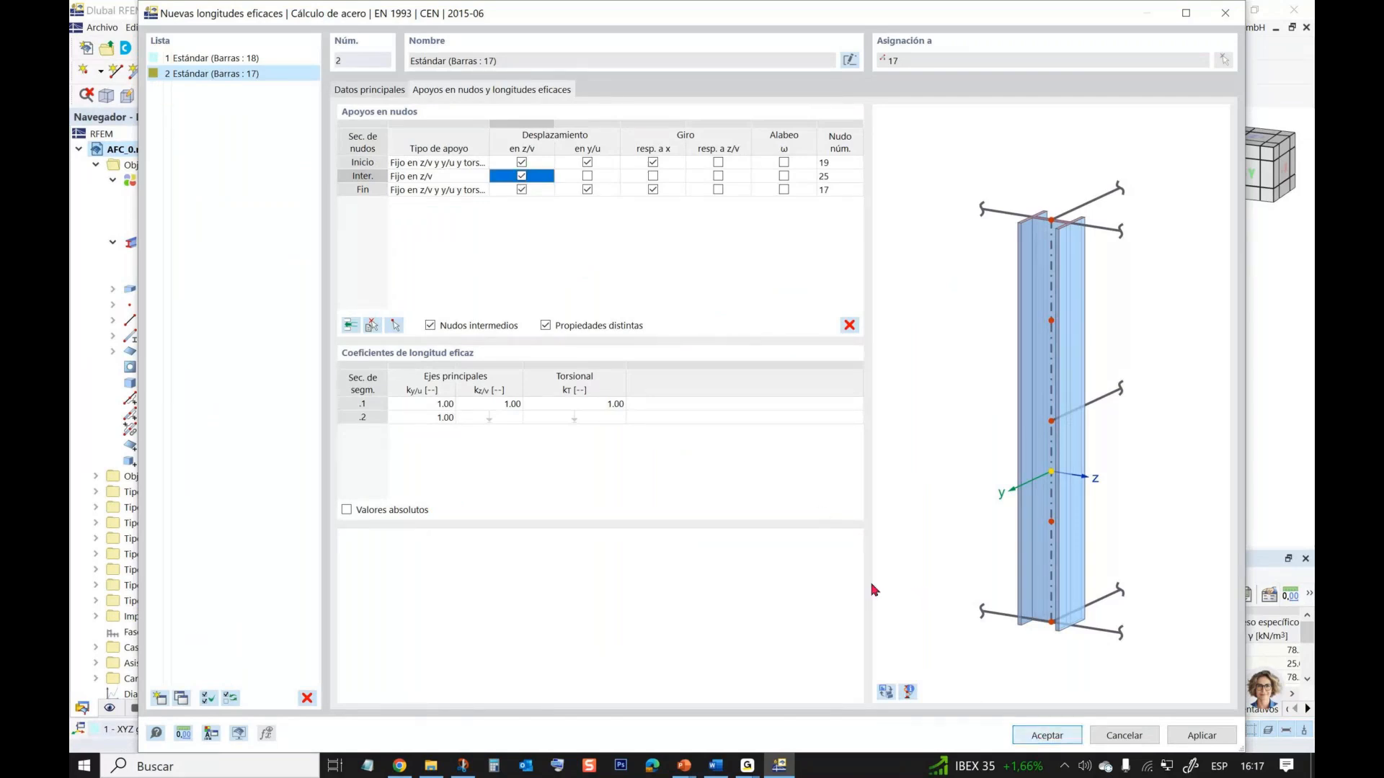
key(Return)
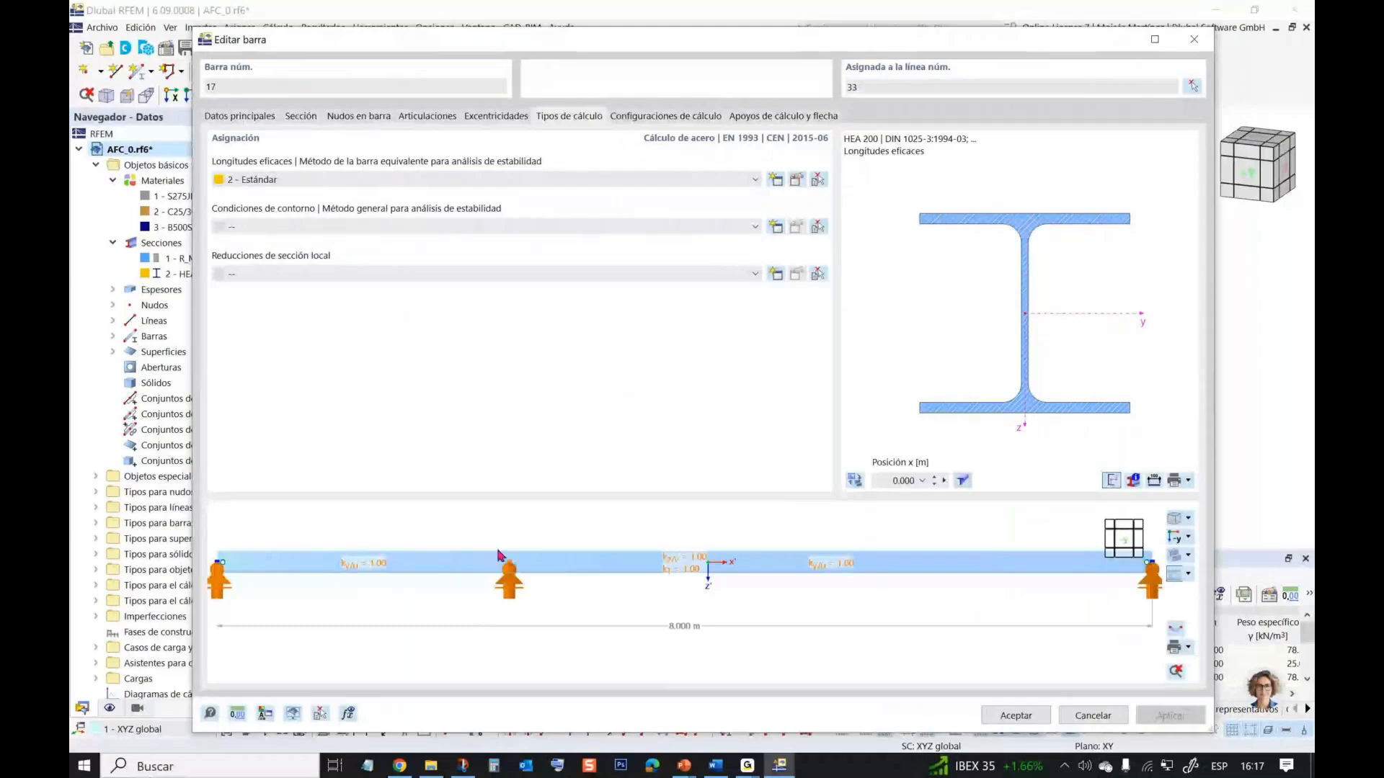
middle_drag(507, 548, 513, 553)
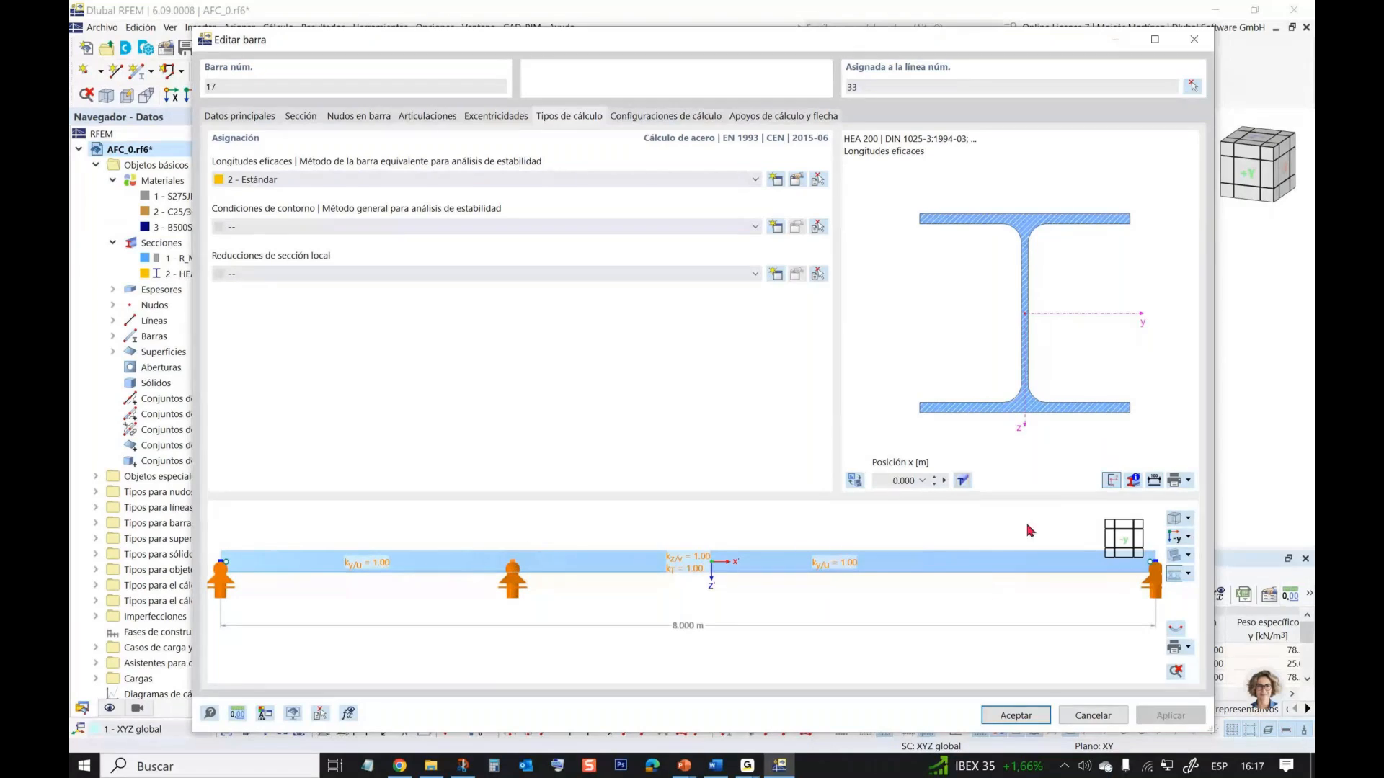
click(1015, 716)
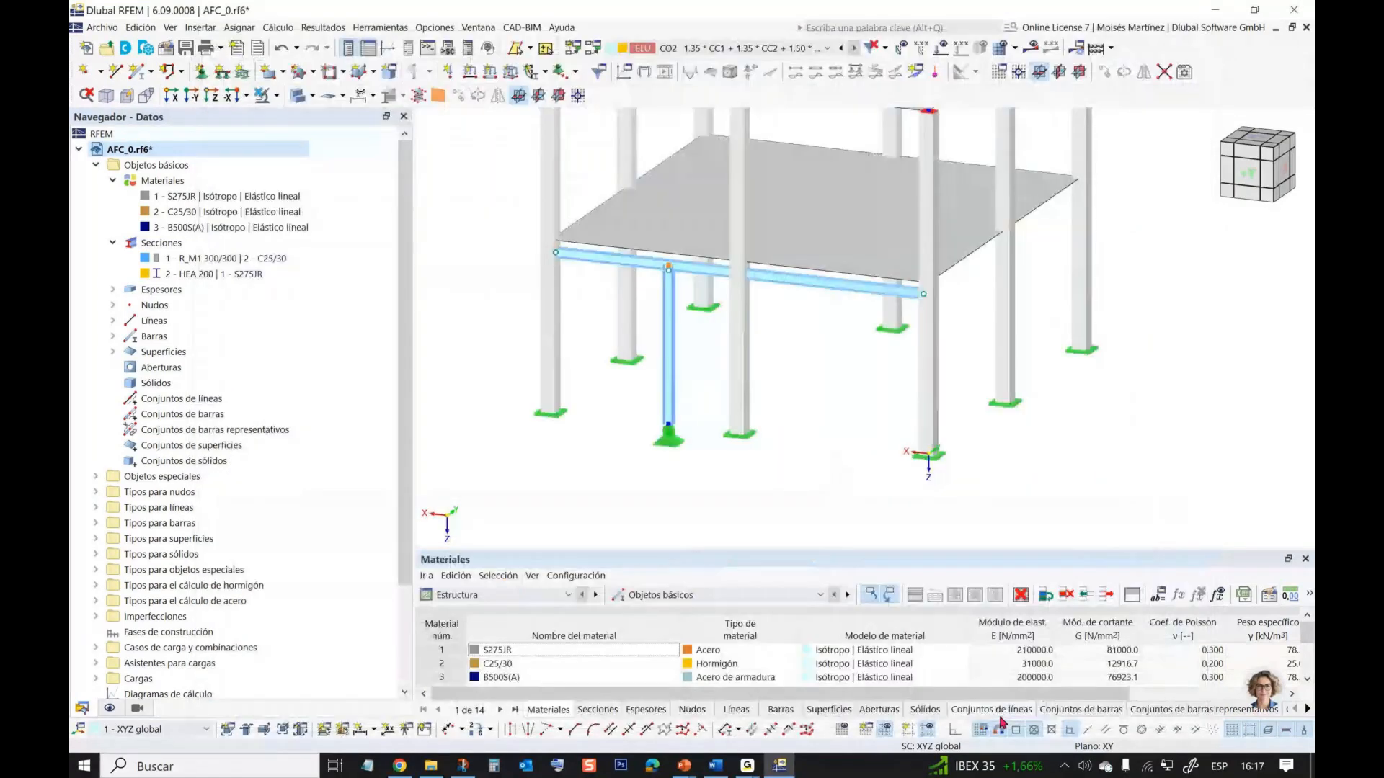
- Copy the HEA 200 beam with its supported prop 8 m in Y to the opposite edge of the first-floor slab
ctrl+middle_drag(602, 418, 830, 432)
middle_drag(909, 378, 808, 446)
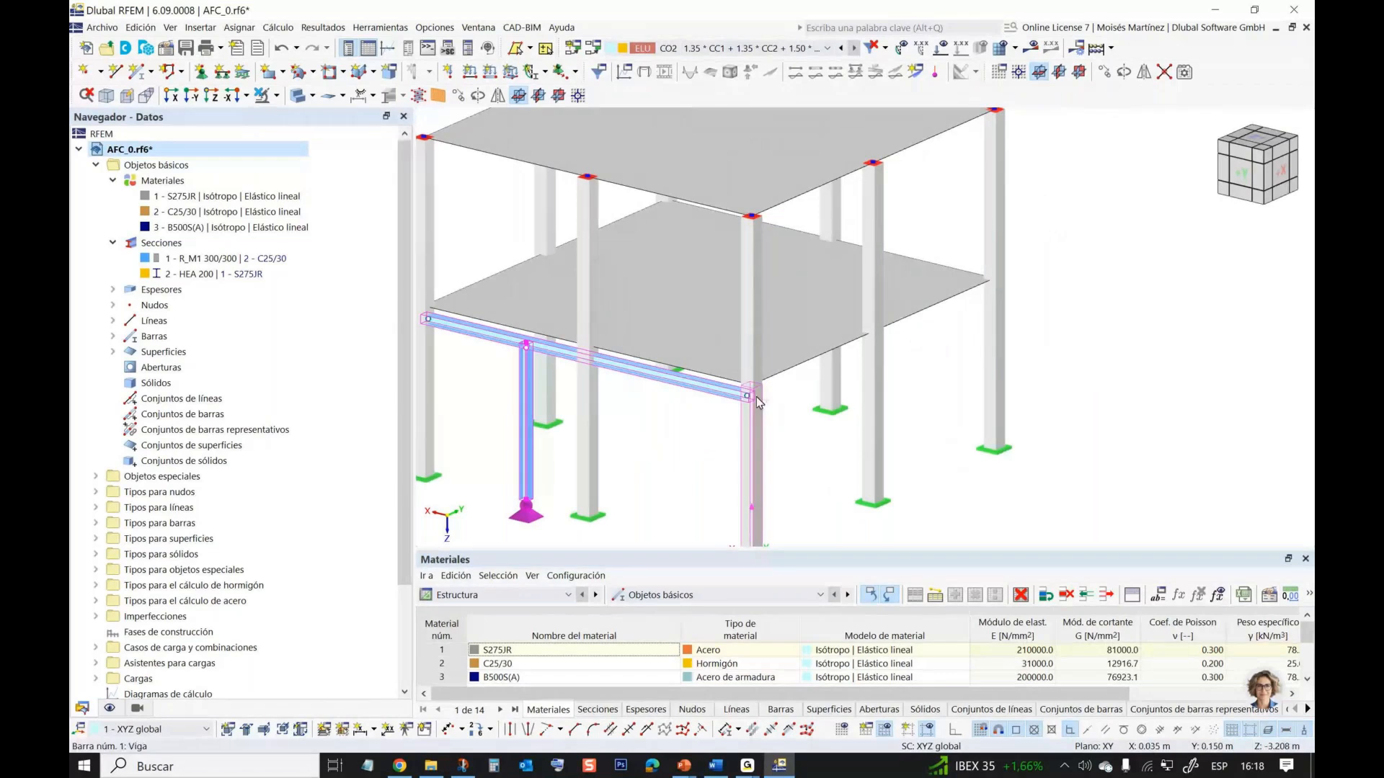
drag(747, 402, 946, 387)
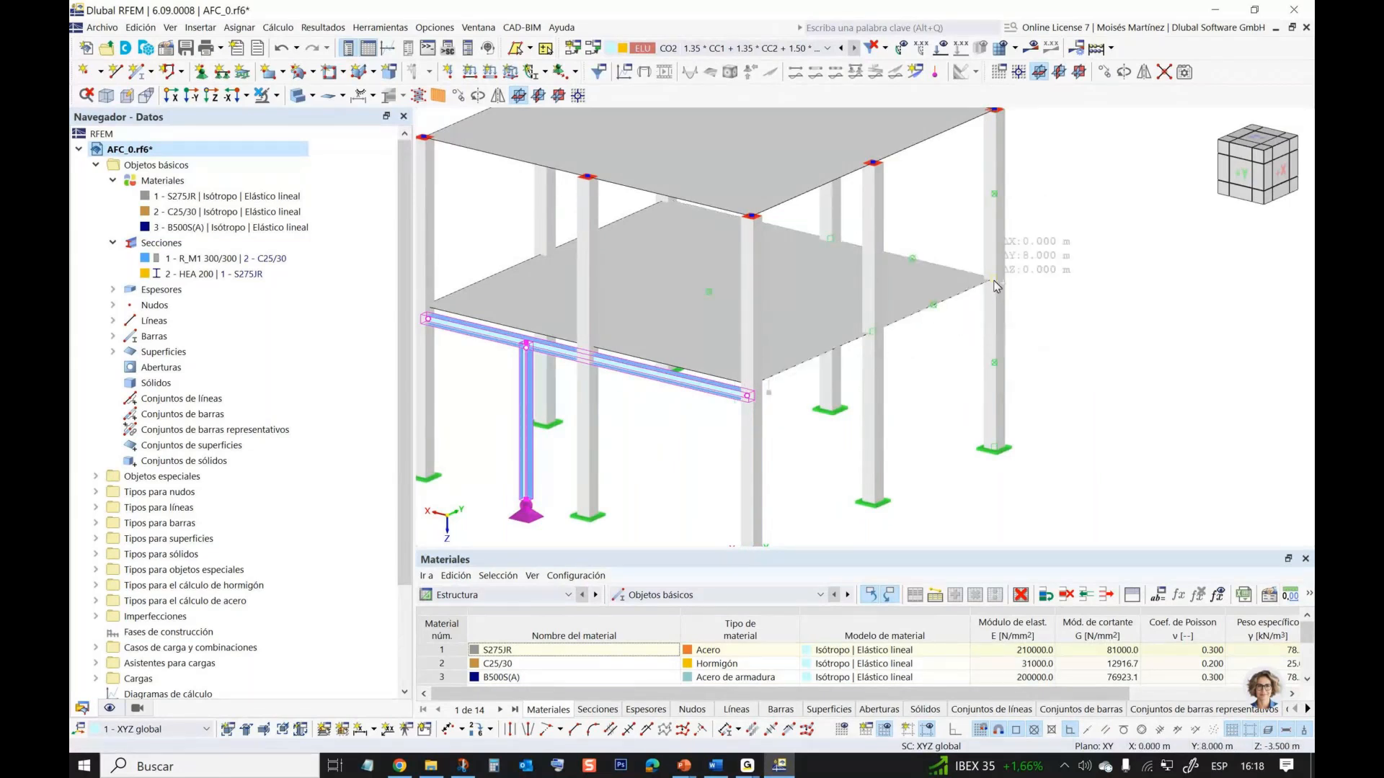
click(942, 394)
click(940, 391)
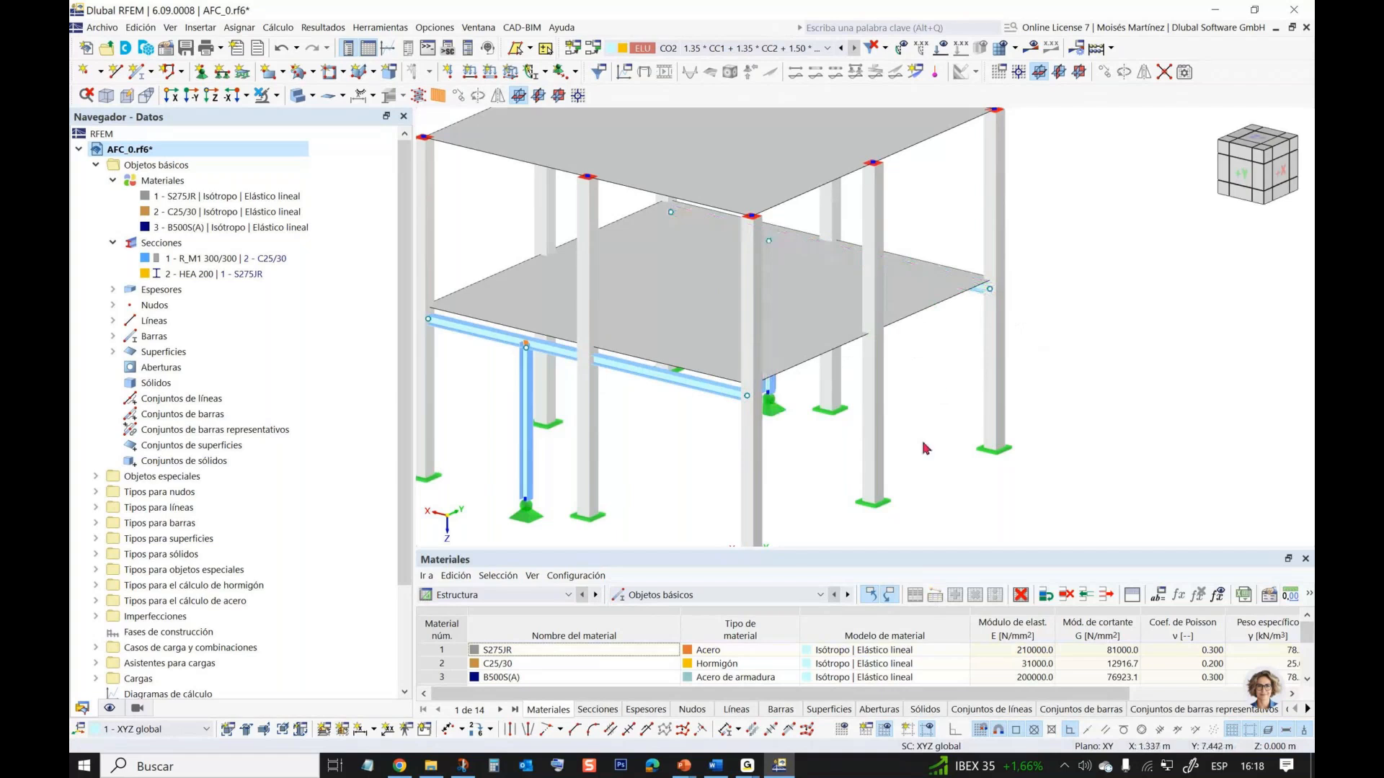
- Examine both HEA 200 beams and their props beneath the first-floor slab, including the gap between slab edge and beam
scroll(926, 448, down, 1)
middle_drag(970, 435, 1006, 418)
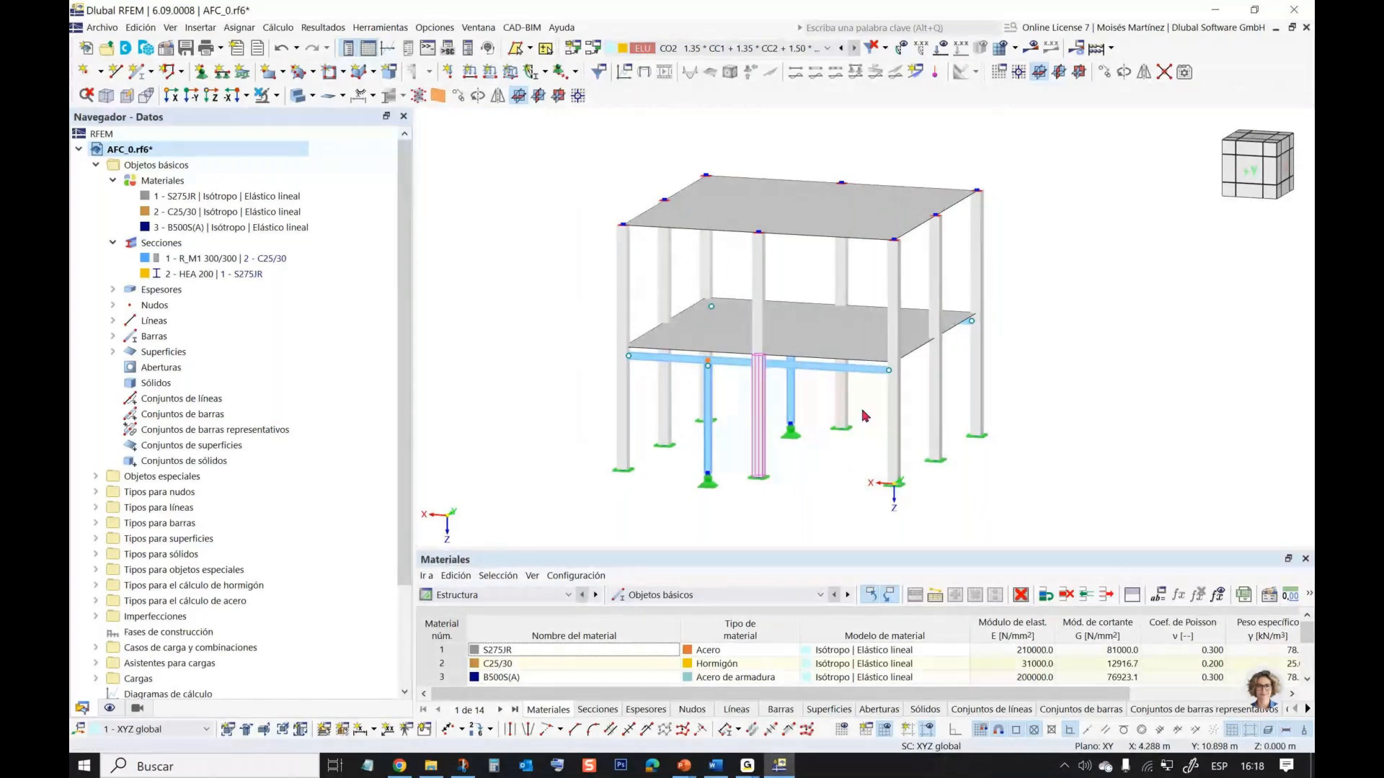
middle_drag(499, 389, 514, 390)
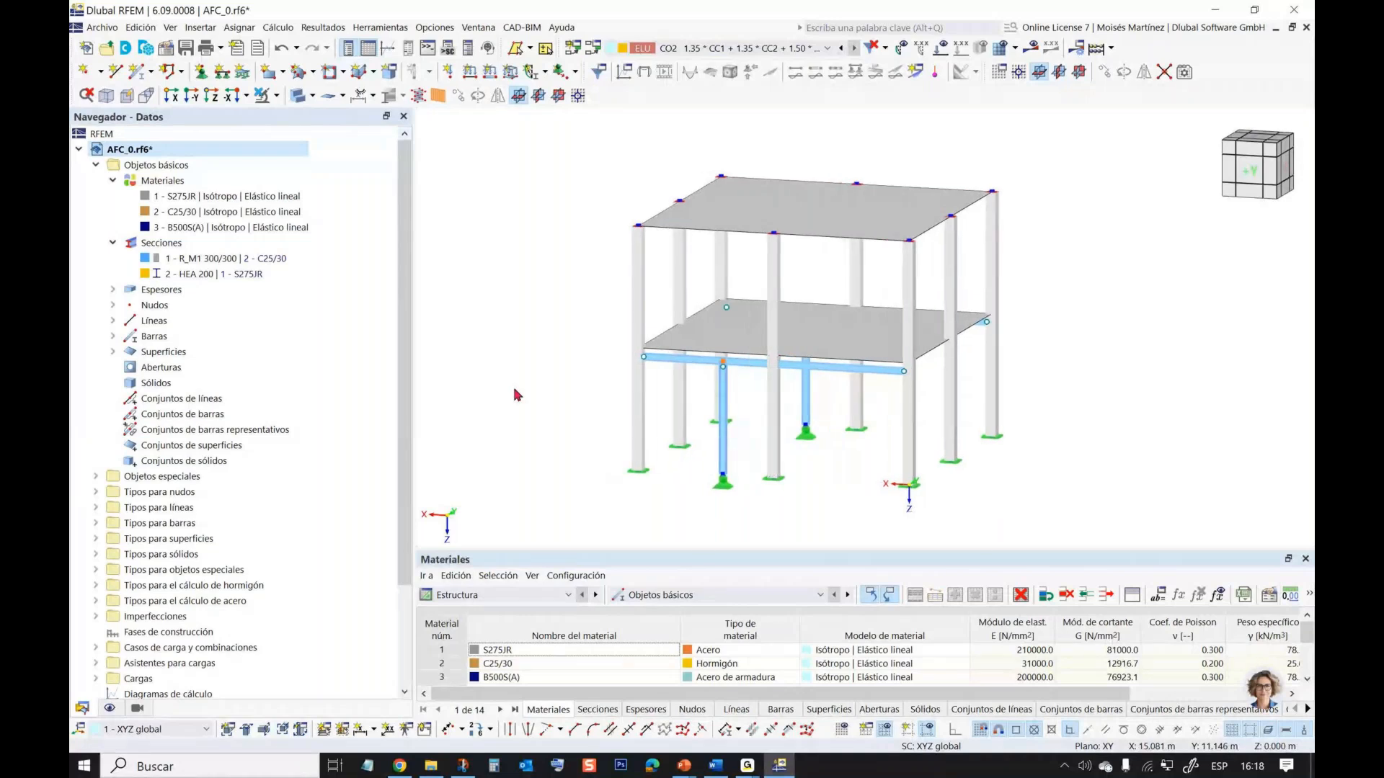
ctrl+middle_drag(1065, 346, 1052, 357)
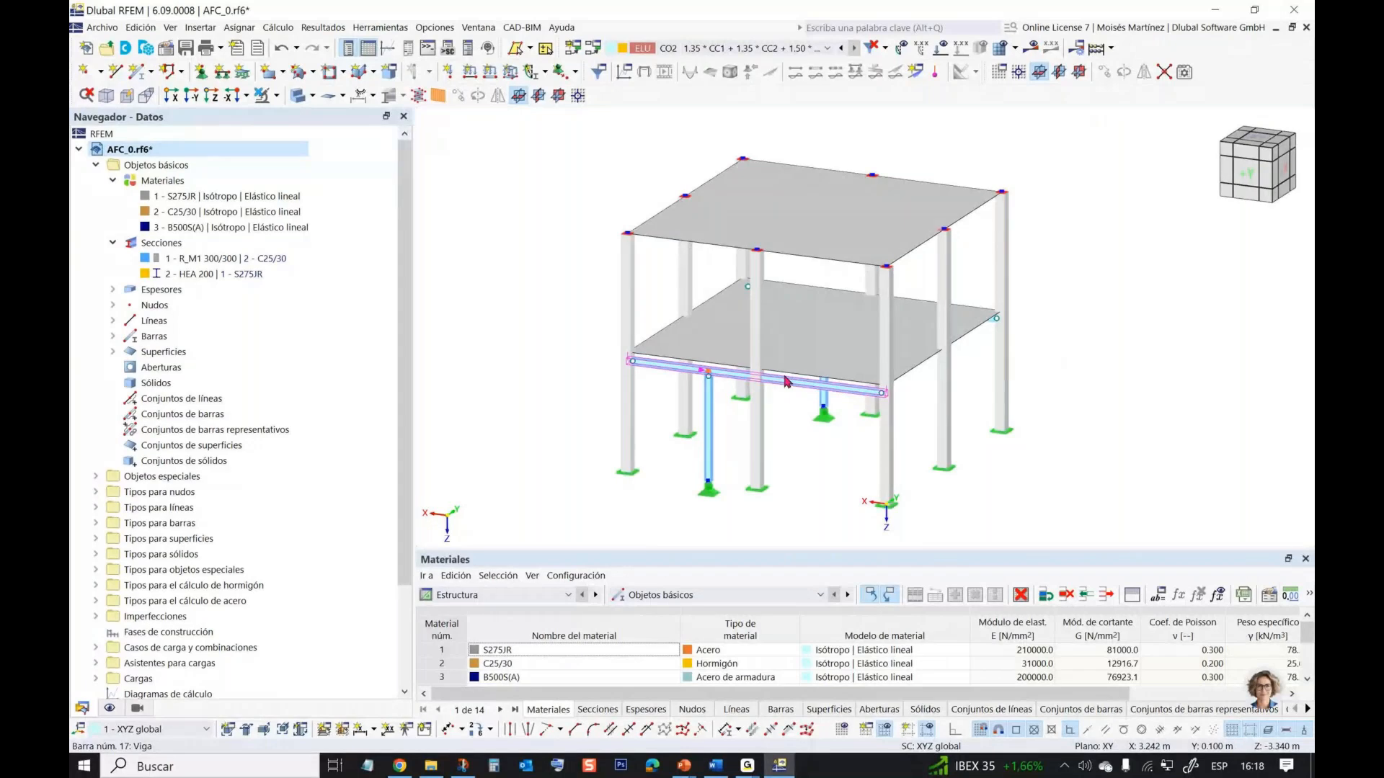
scroll(785, 382, up, 3)
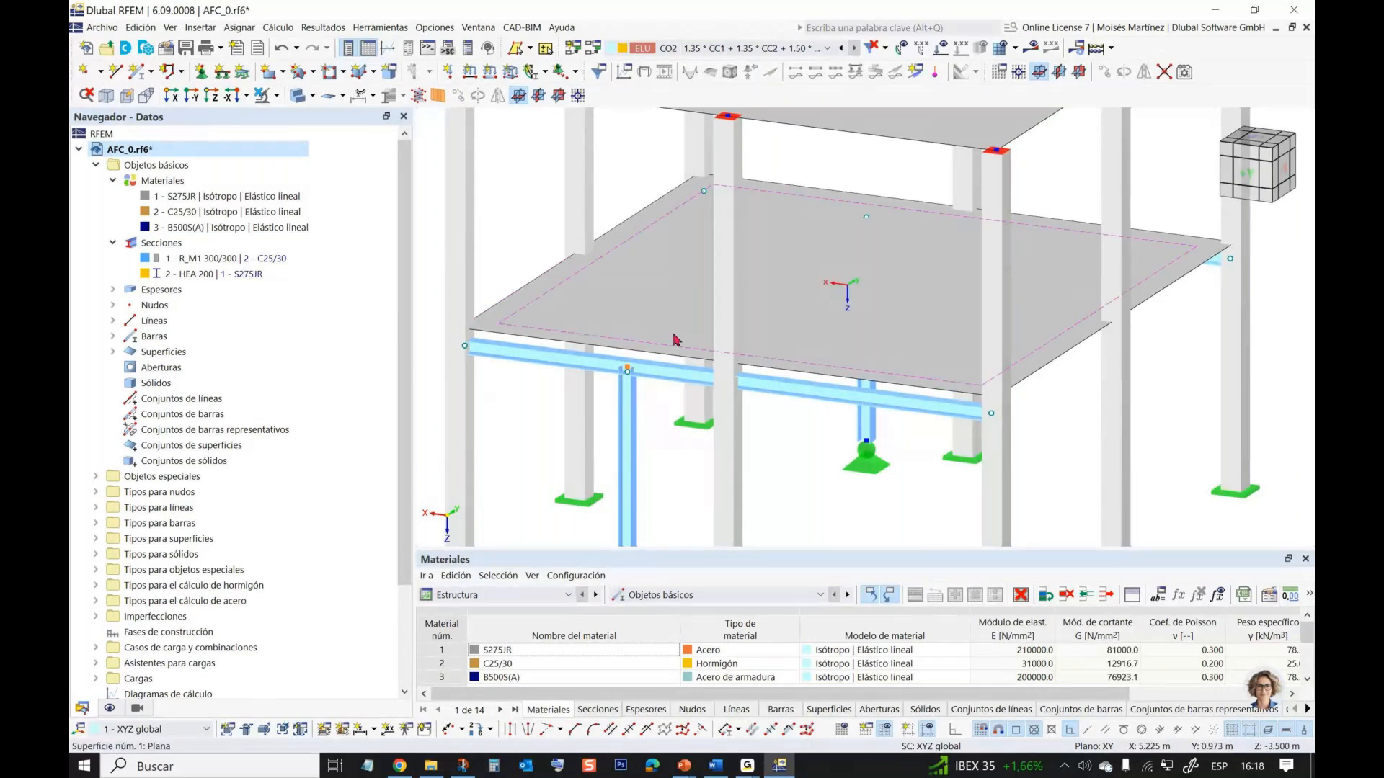
scroll(465, 353, up, 3)
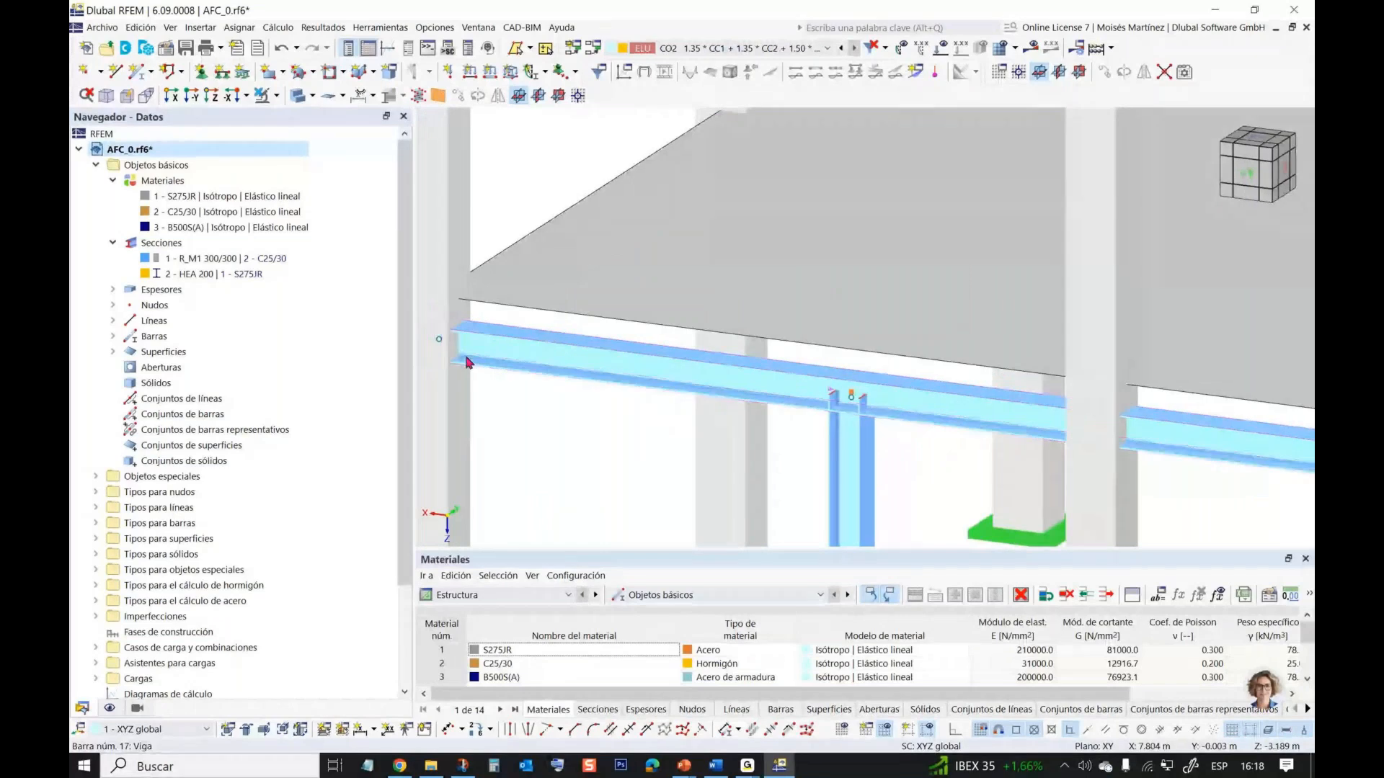
scroll(704, 337, down, 6)
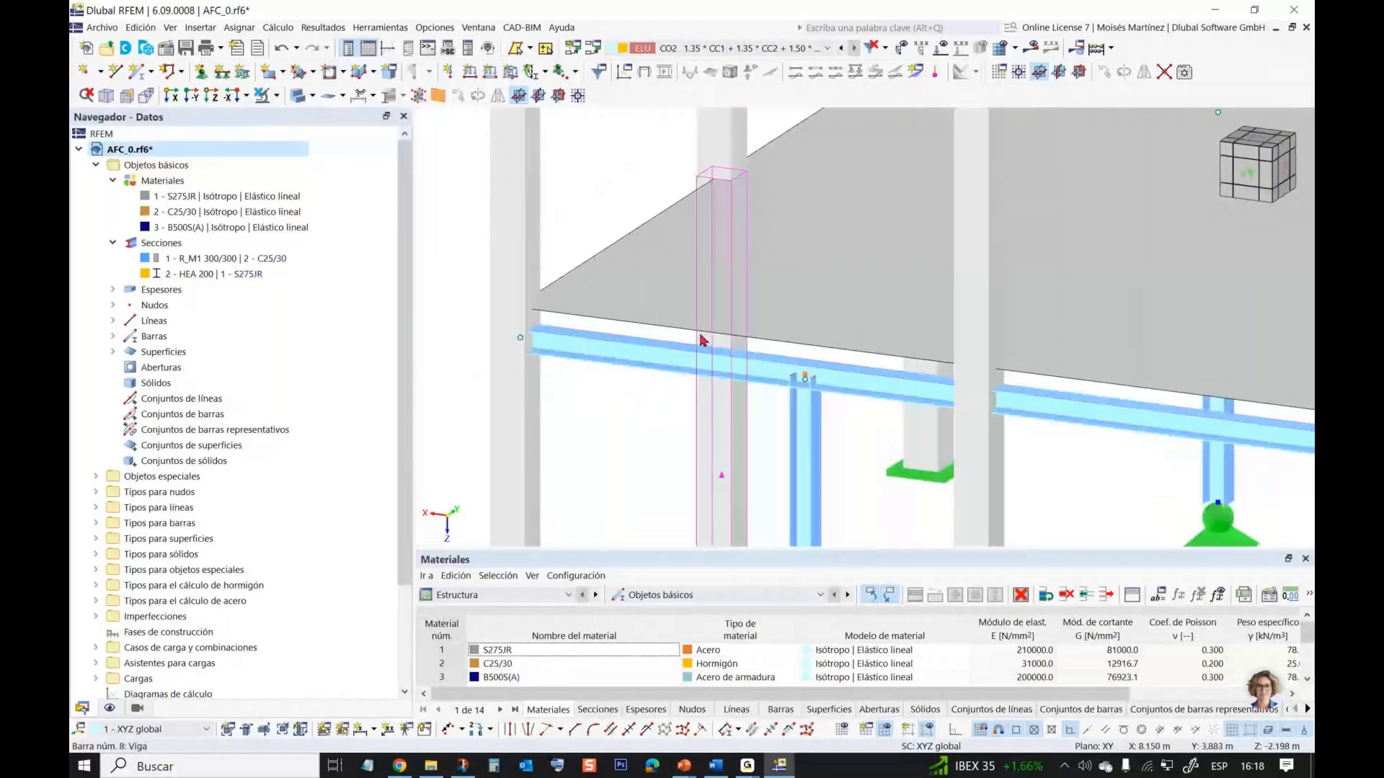
middle_drag(918, 428, 899, 387)
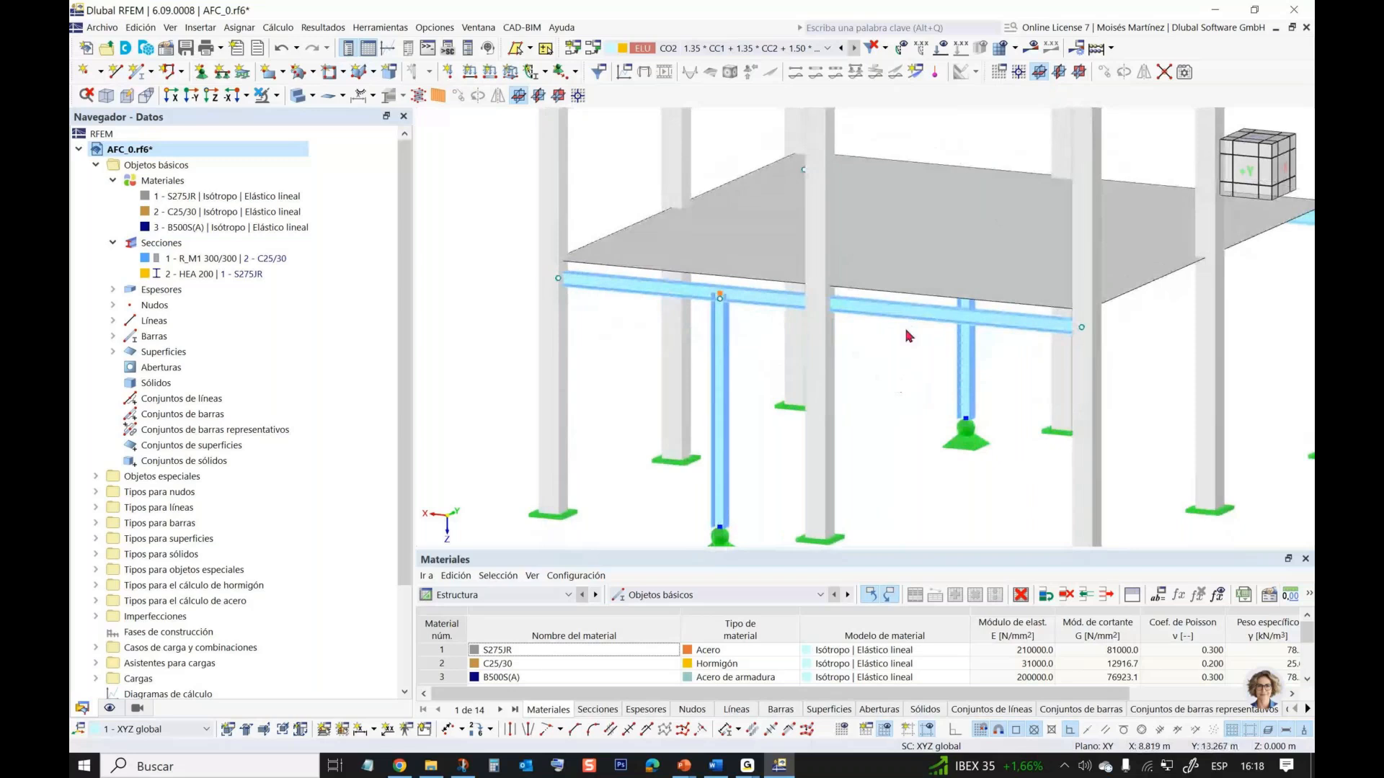
middle_drag(931, 379, 886, 301)
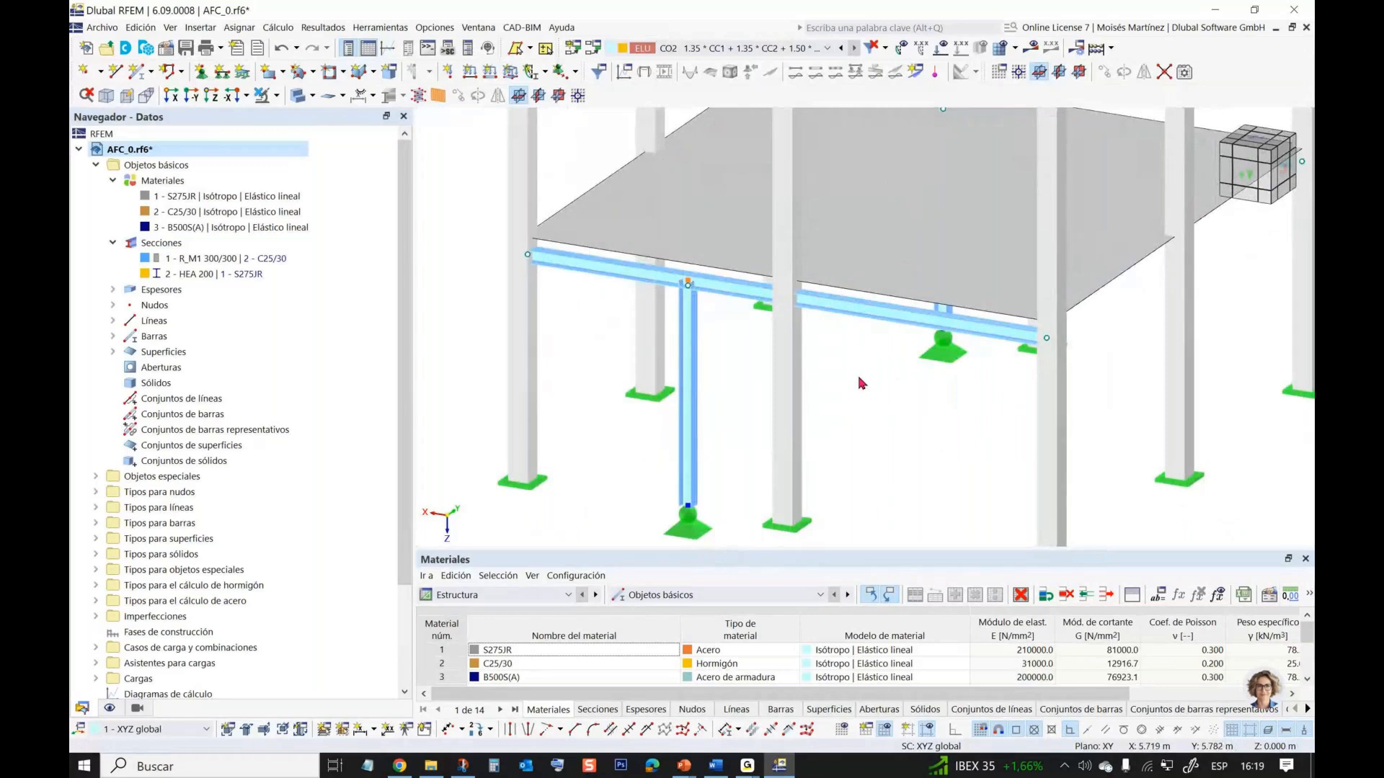
scroll(864, 385, down, 2)
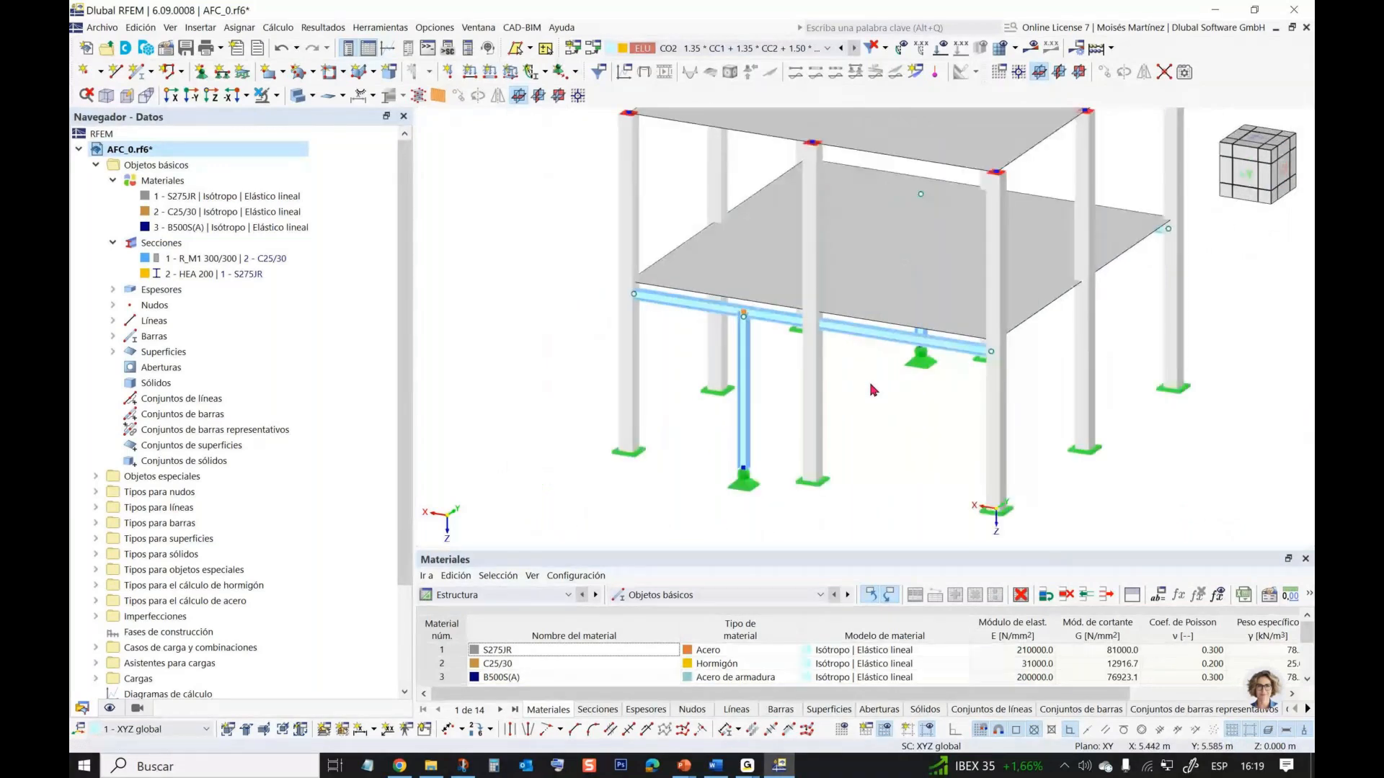
middle_drag(873, 390, 840, 393)
- Define a new line hinge releasing the translations ux, uy and uz along with rotation φx, keeping the uz nonlinearity at Sin
click(112, 180)
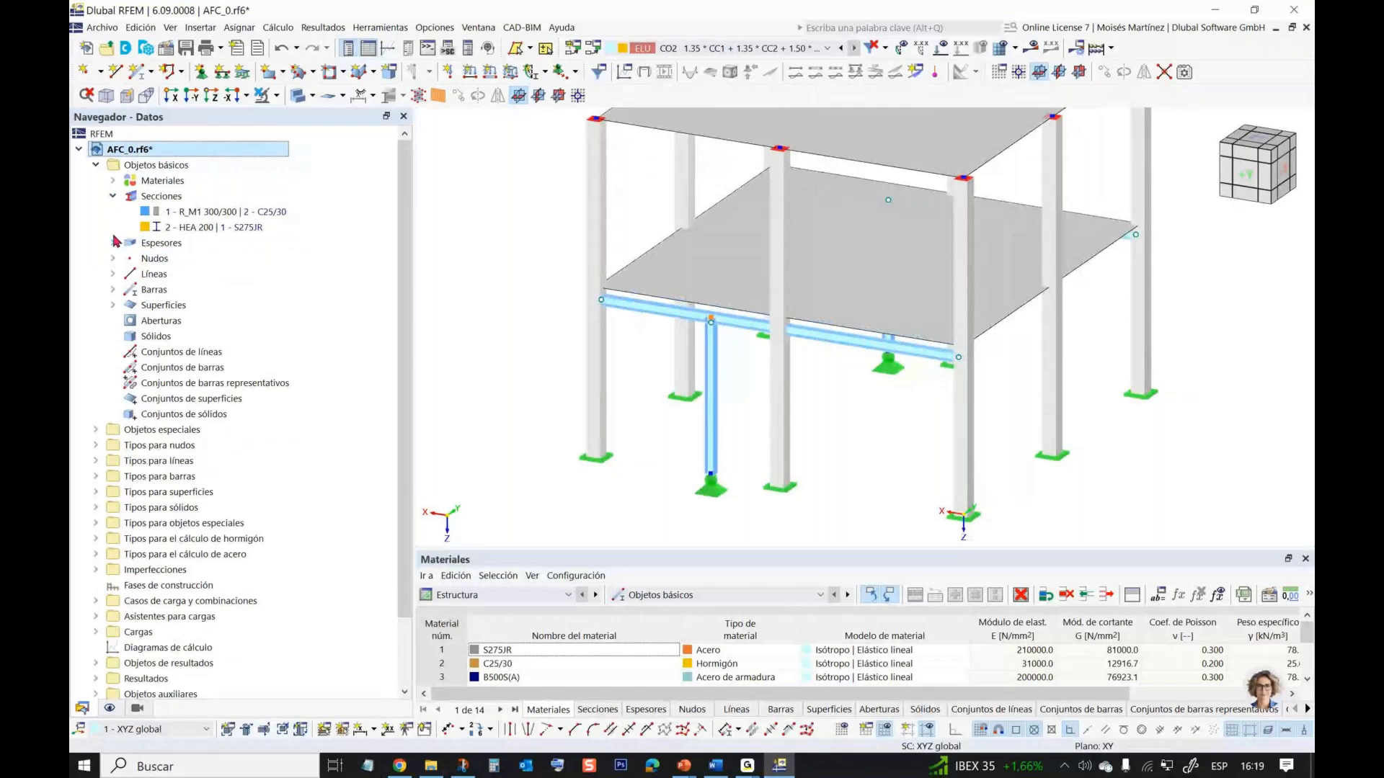
click(95, 165)
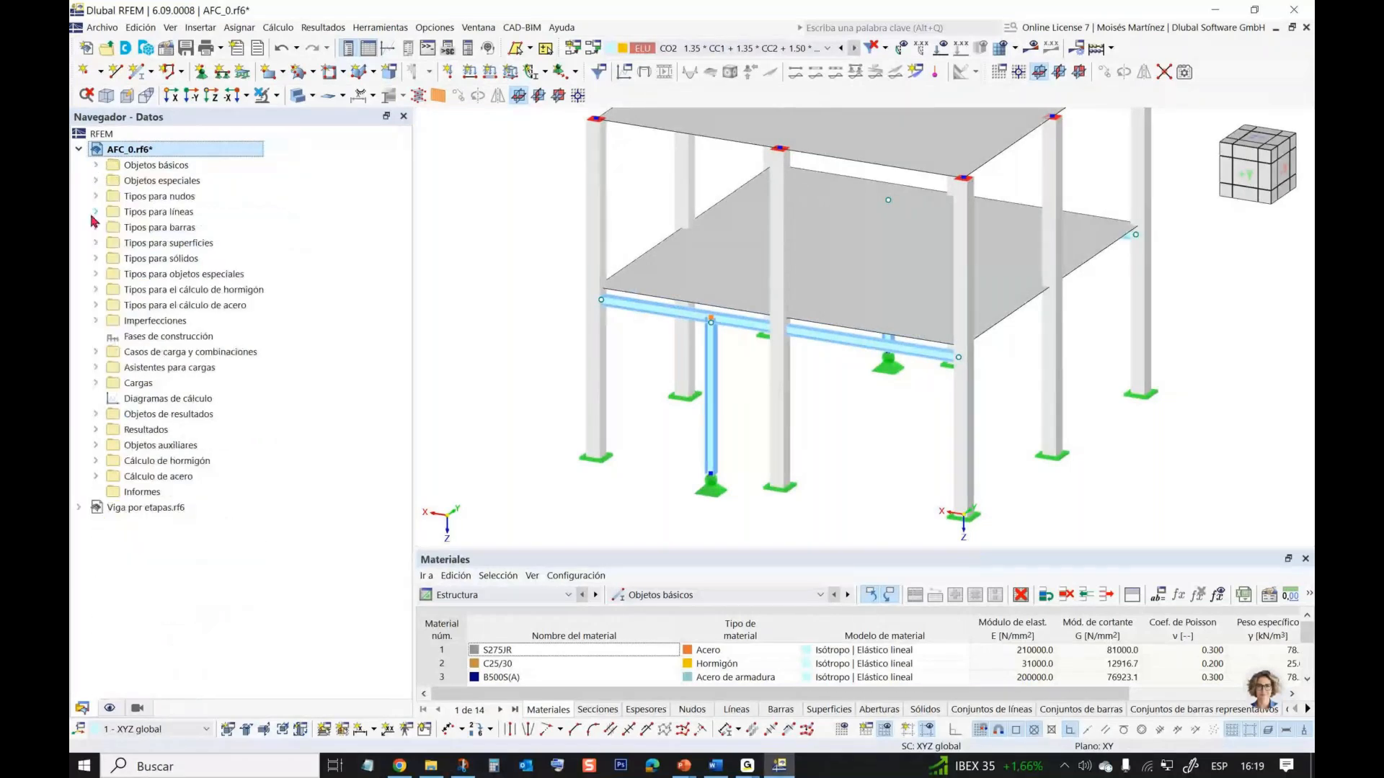
click(95, 212)
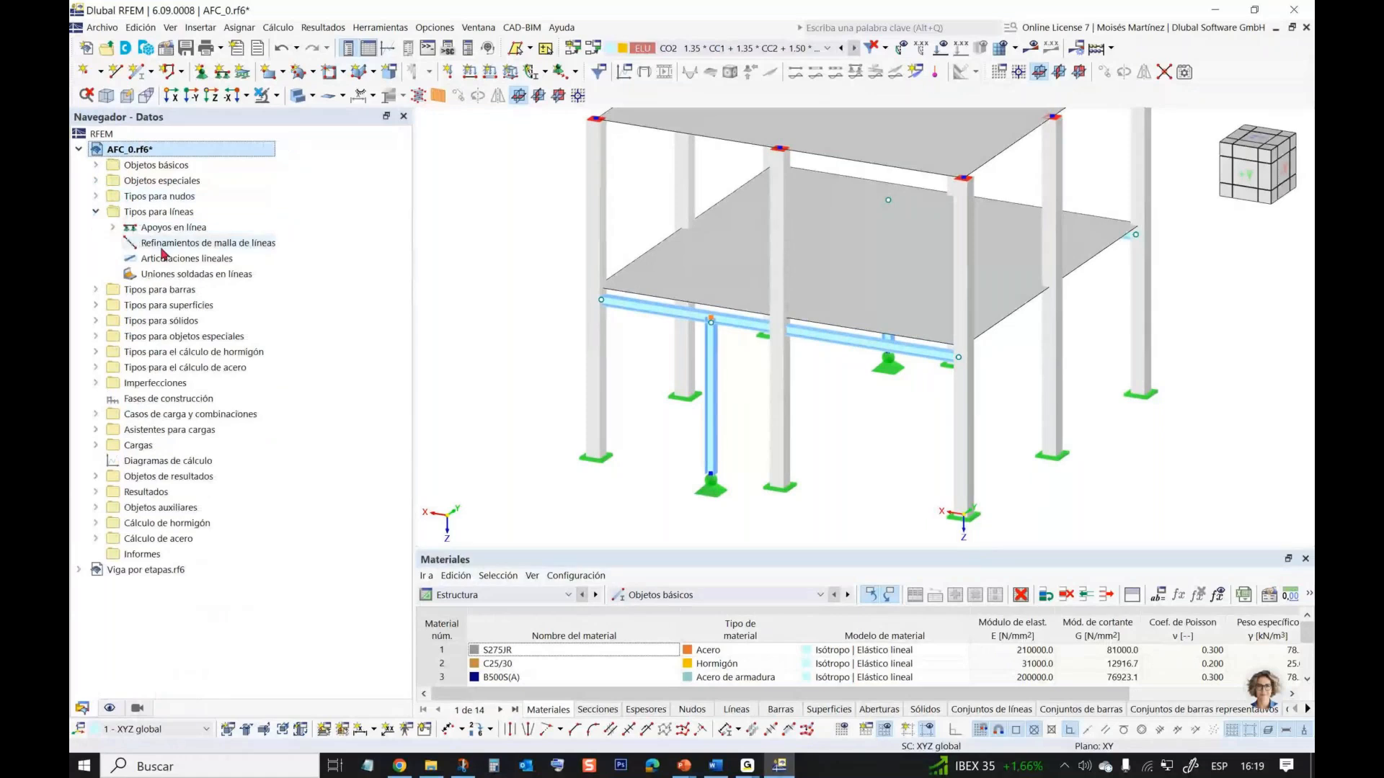
click(169, 261)
right_click(200, 258)
click(256, 277)
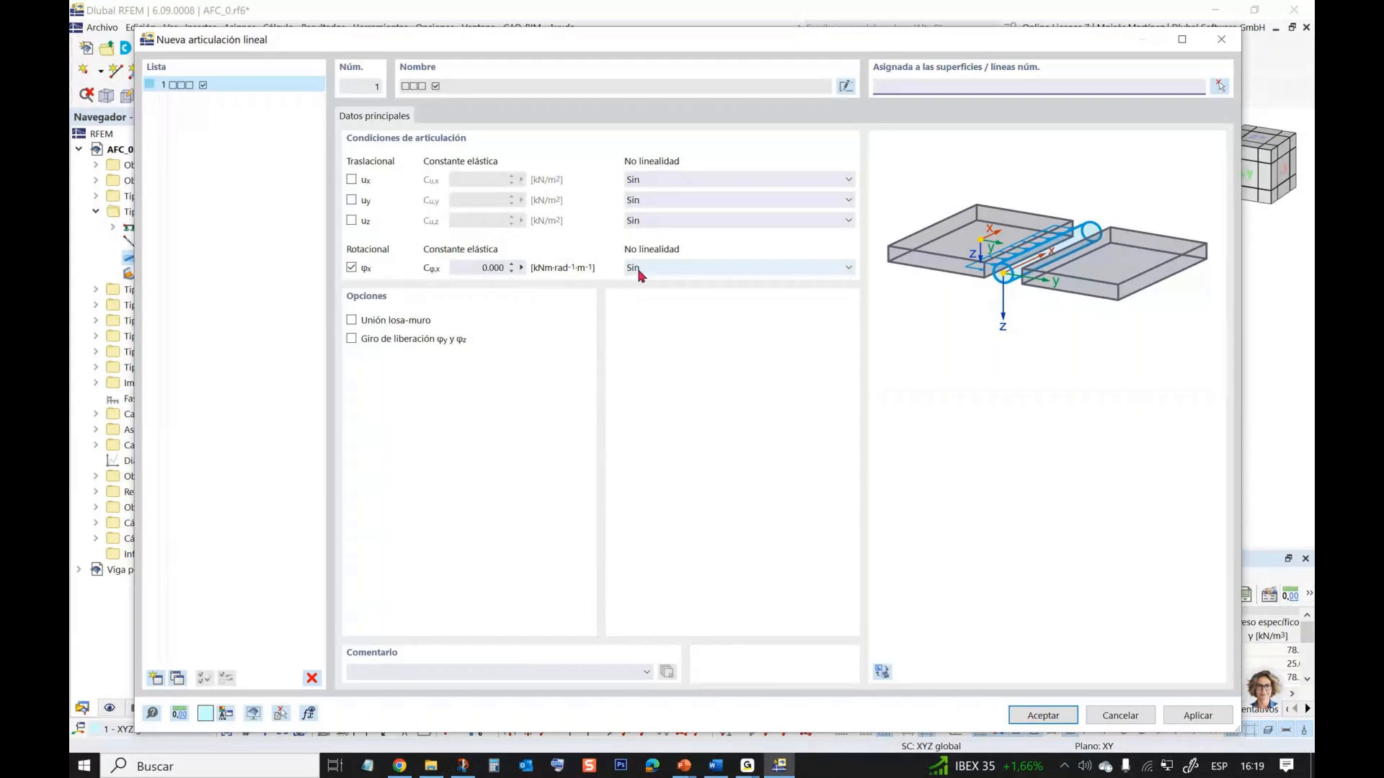
click(351, 180)
click(351, 201)
click(352, 221)
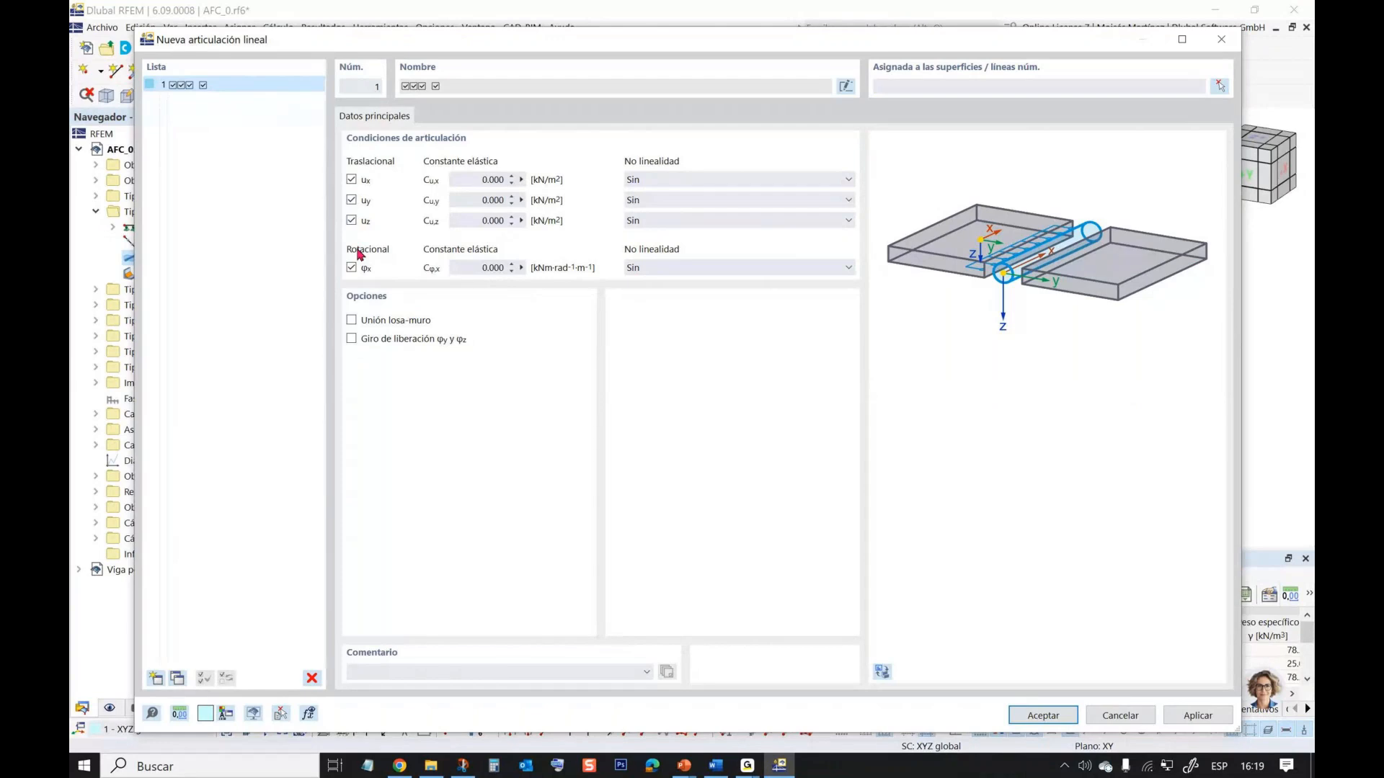
click(704, 221)
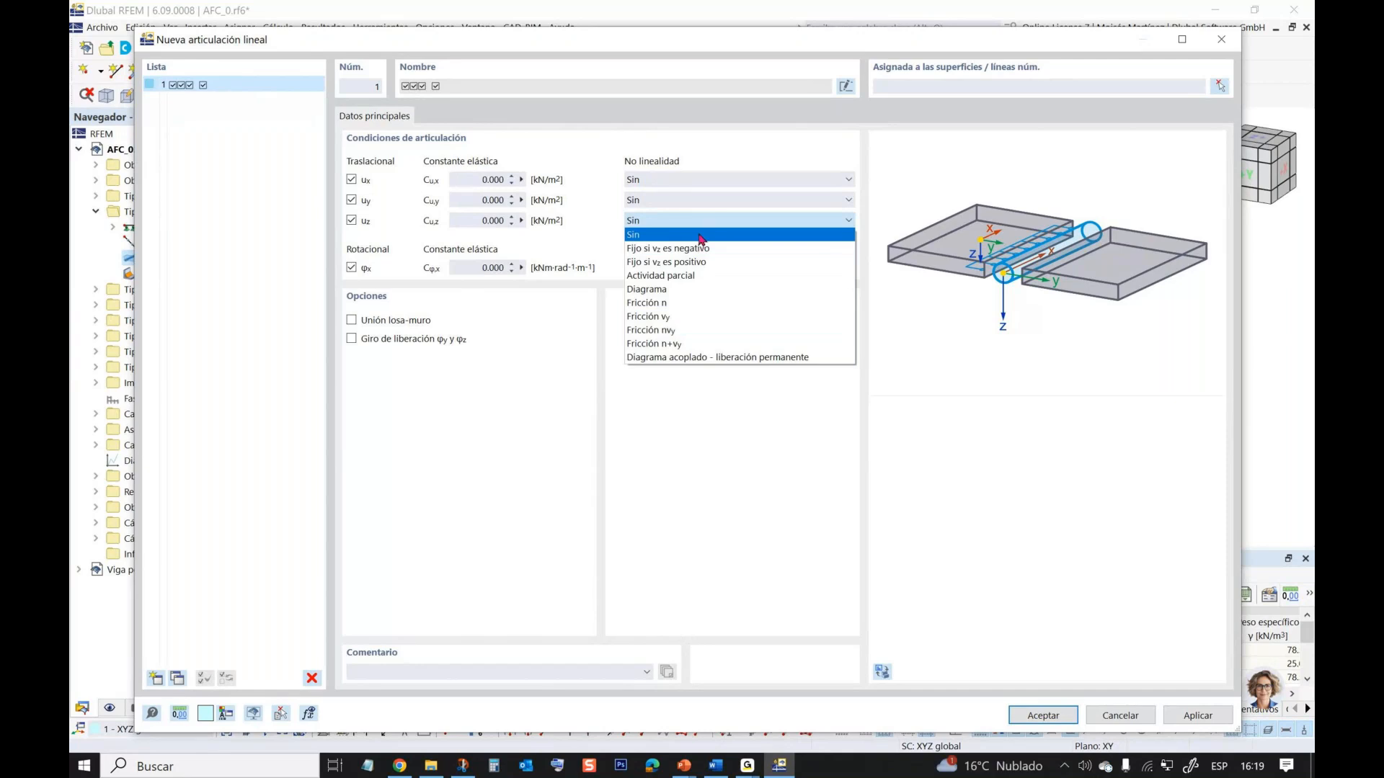
click(683, 236)
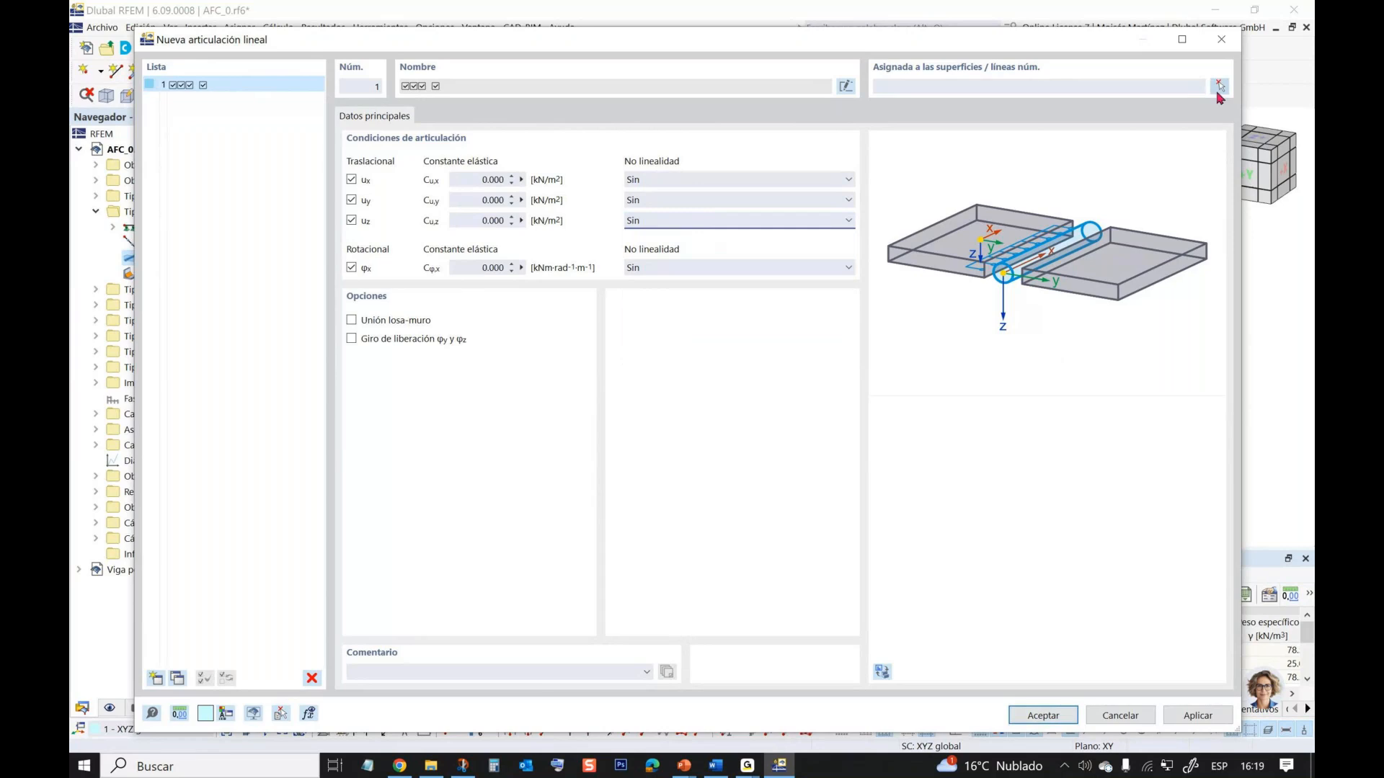
- Assign the new line hinge to surface 1 along lines 10, 12, 14 and 16, and accept the hinge definition
click(1217, 86)
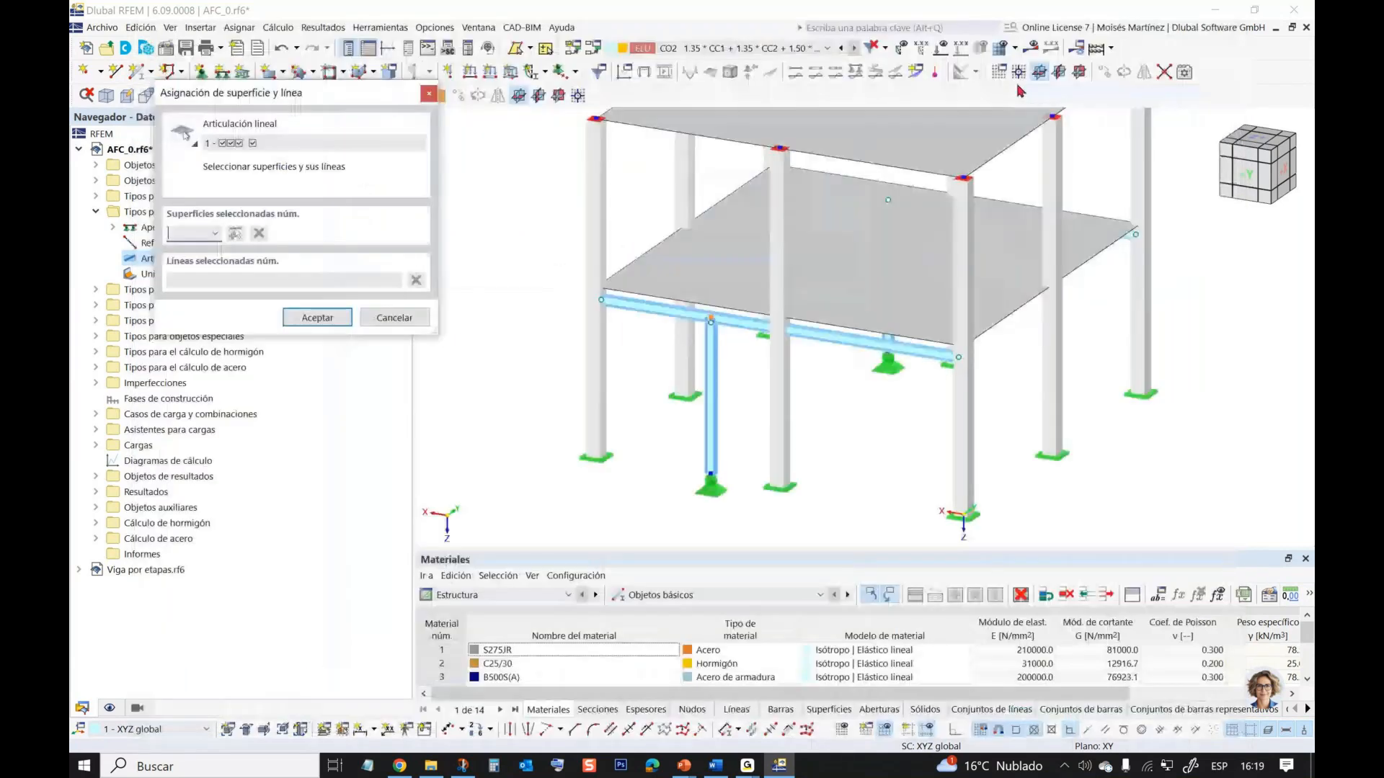
click(843, 211)
scroll(531, 312, up, 5)
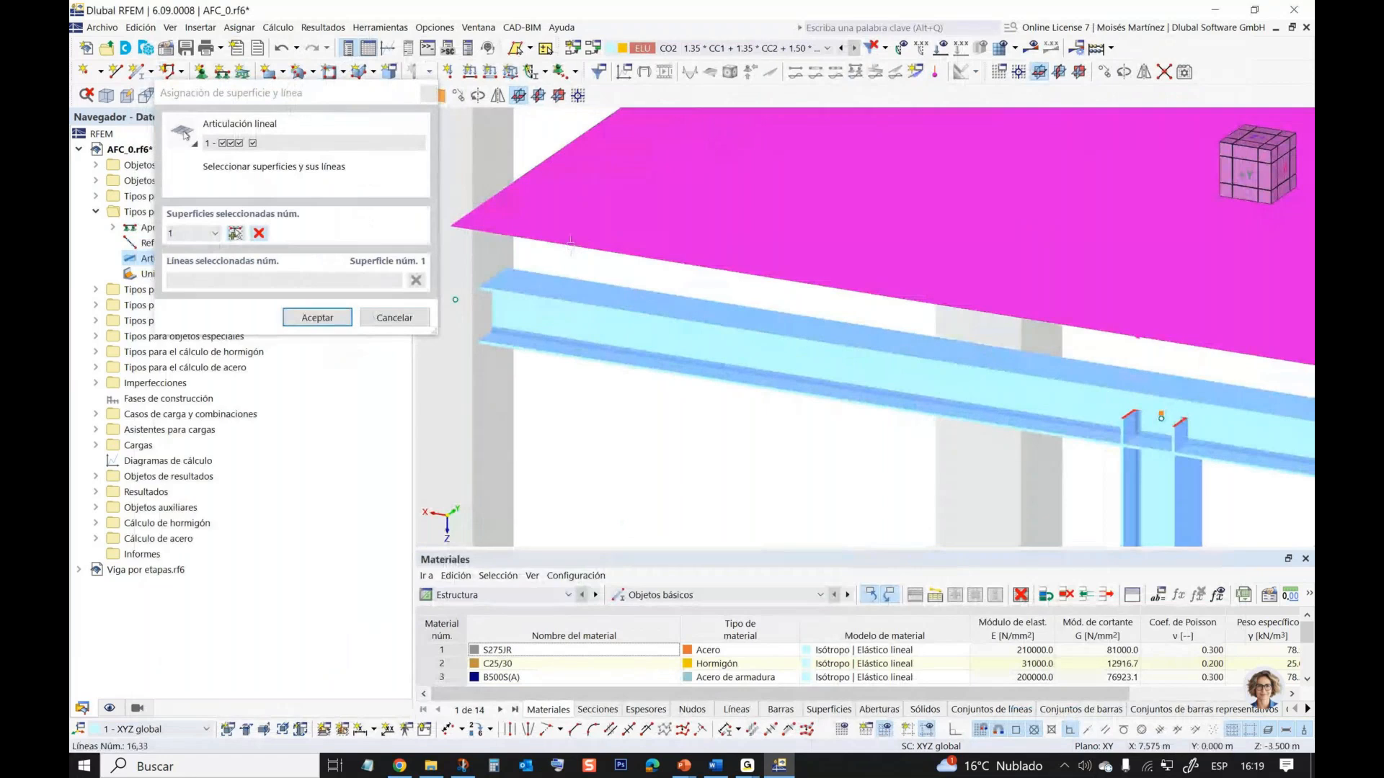
click(571, 246)
scroll(570, 243, down, 3)
middle_drag(1106, 314, 900, 308)
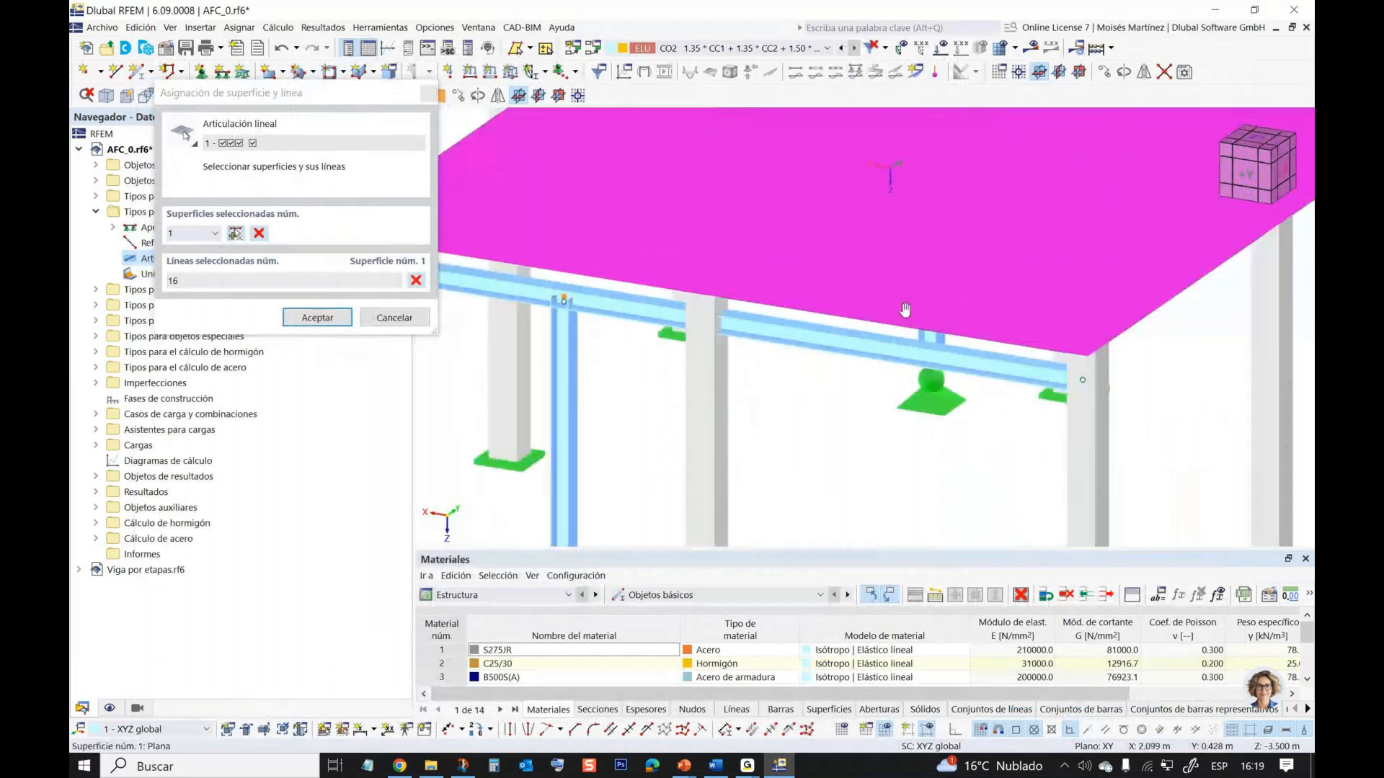
click(779, 303)
scroll(781, 306, down, 3)
click(965, 185)
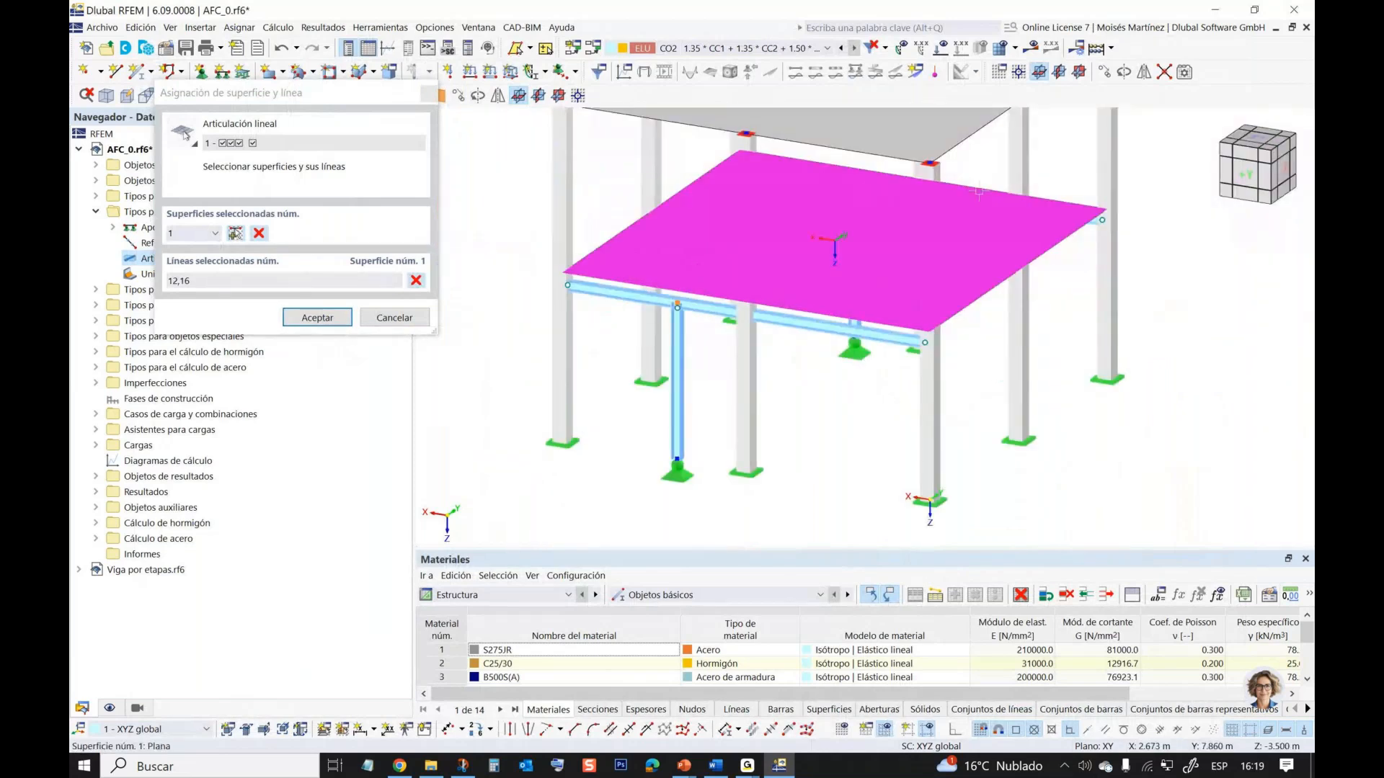
click(798, 159)
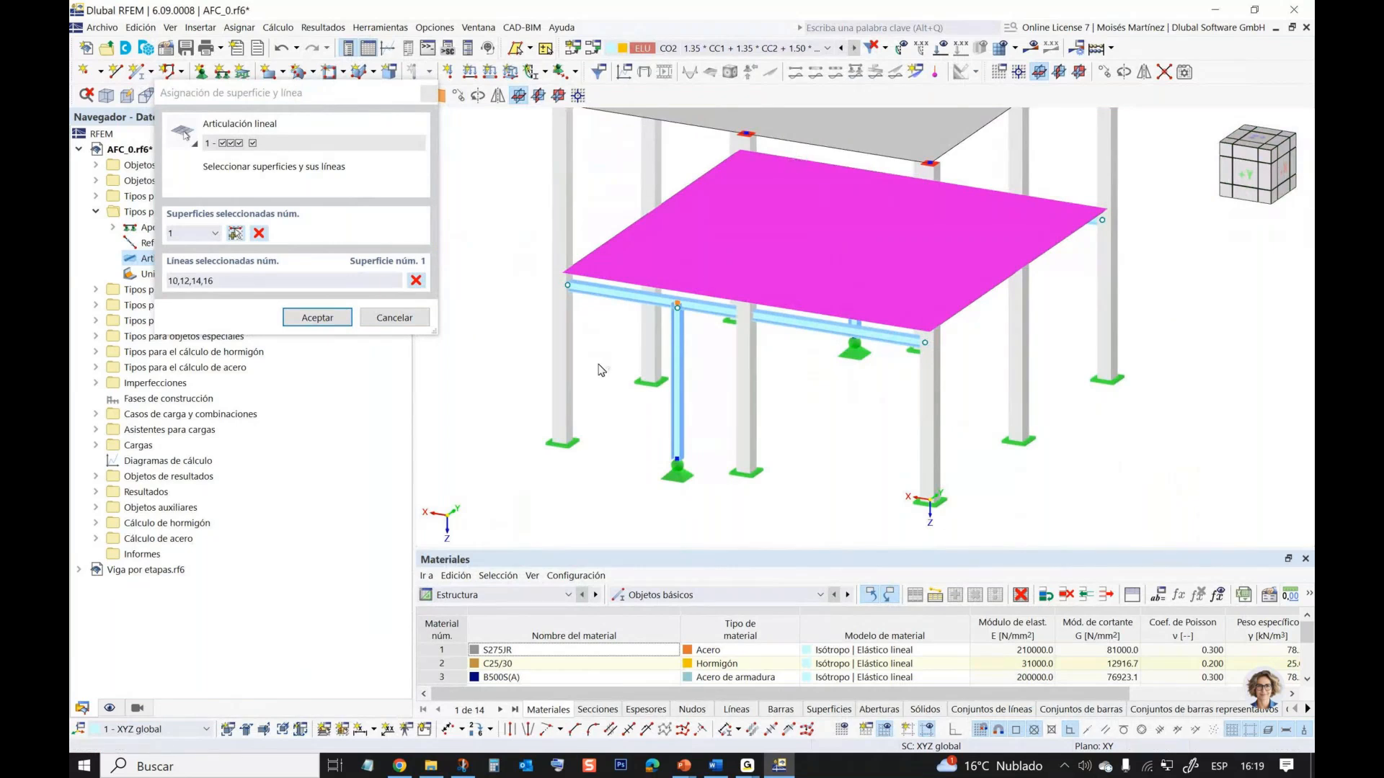
click(317, 317)
click(1059, 715)
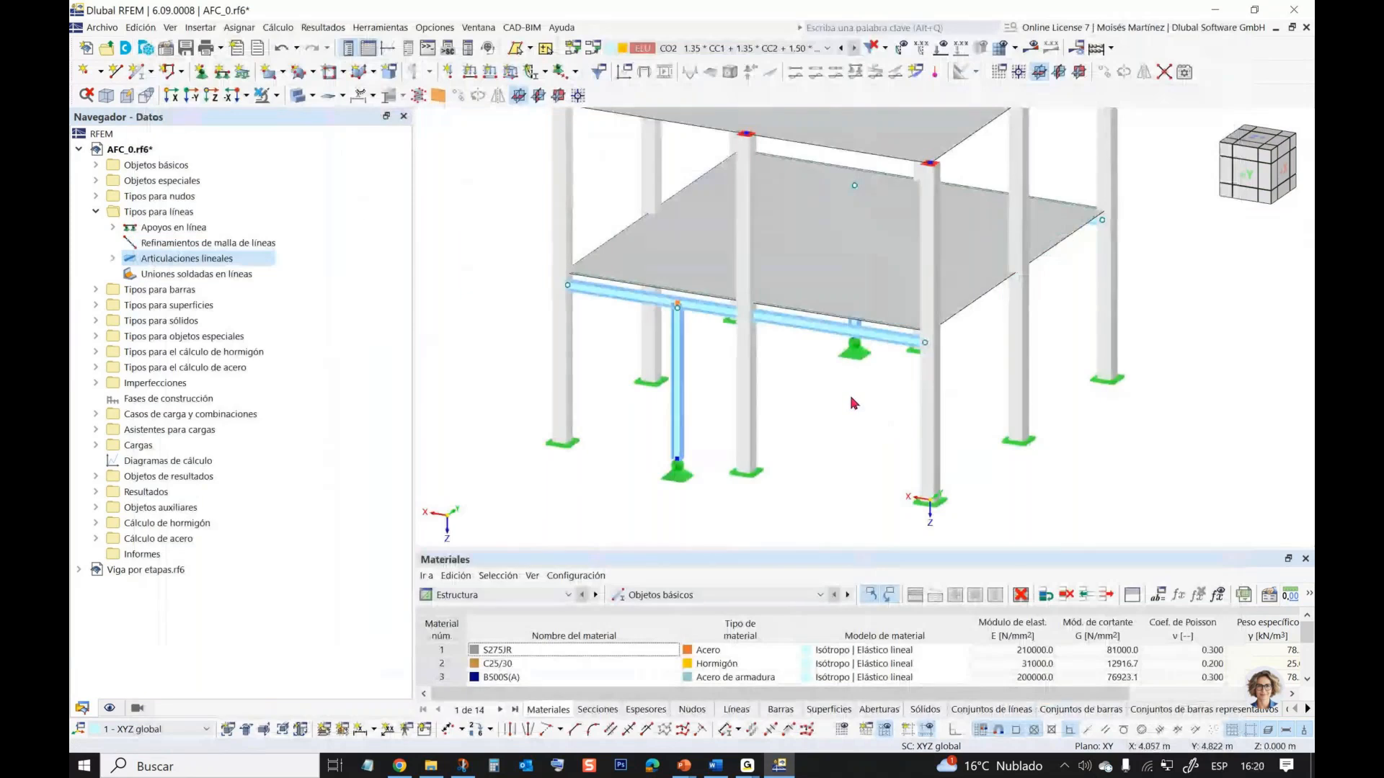
- Examine the line hinge along the first-floor slab edge, close to the HEA 200 beam and in the whole frame
scroll(781, 305, up, 5)
scroll(782, 305, up, 2)
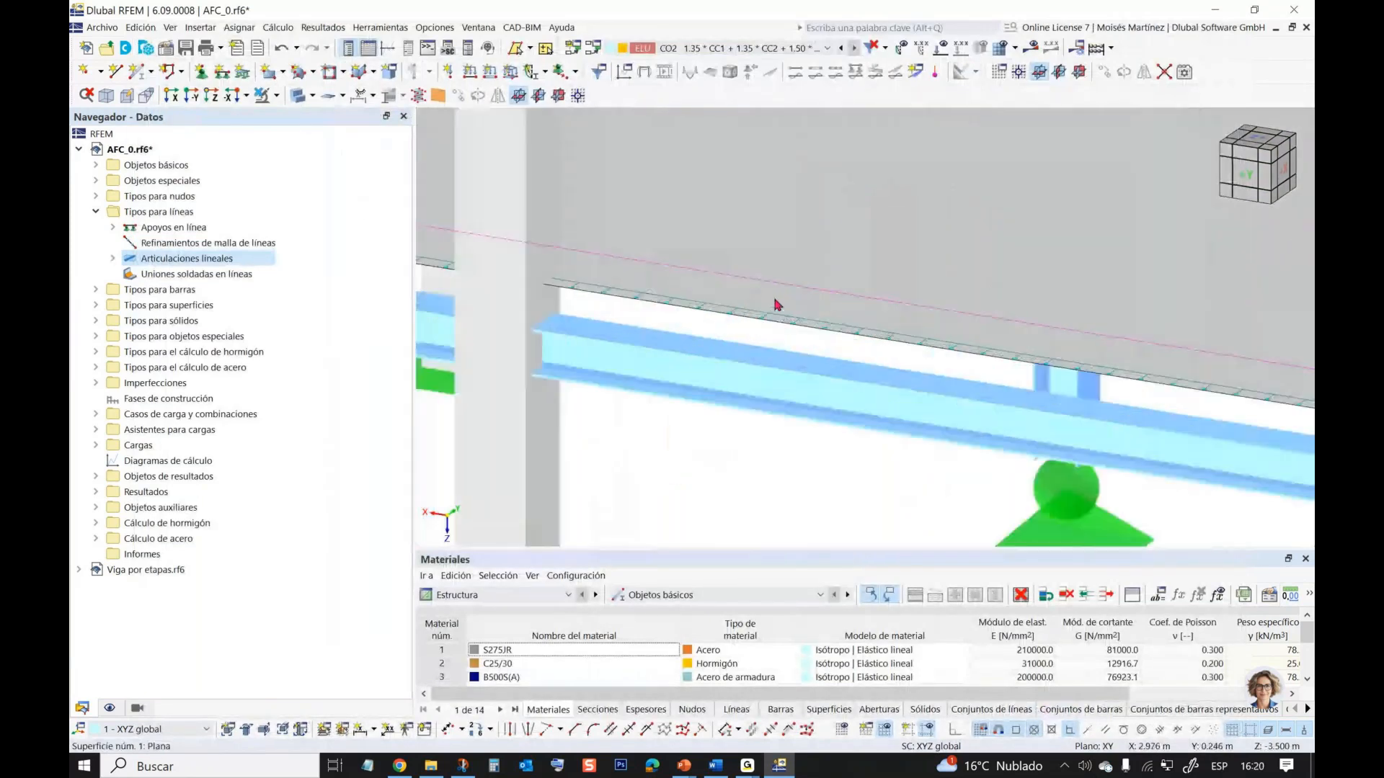
scroll(656, 301, up, 3)
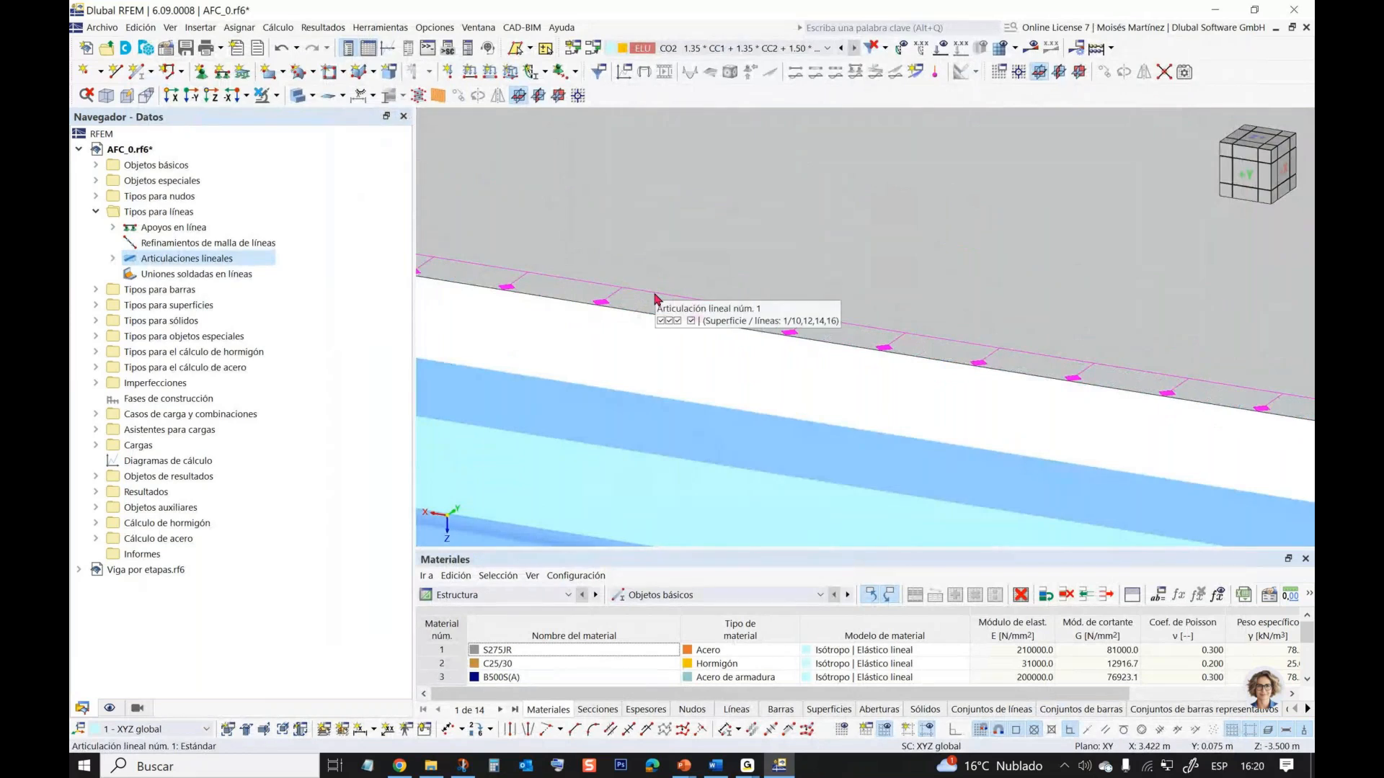
right_click(654, 293)
drag(774, 427, 1001, 417)
click(841, 439)
drag(841, 439, 1023, 428)
click(943, 215)
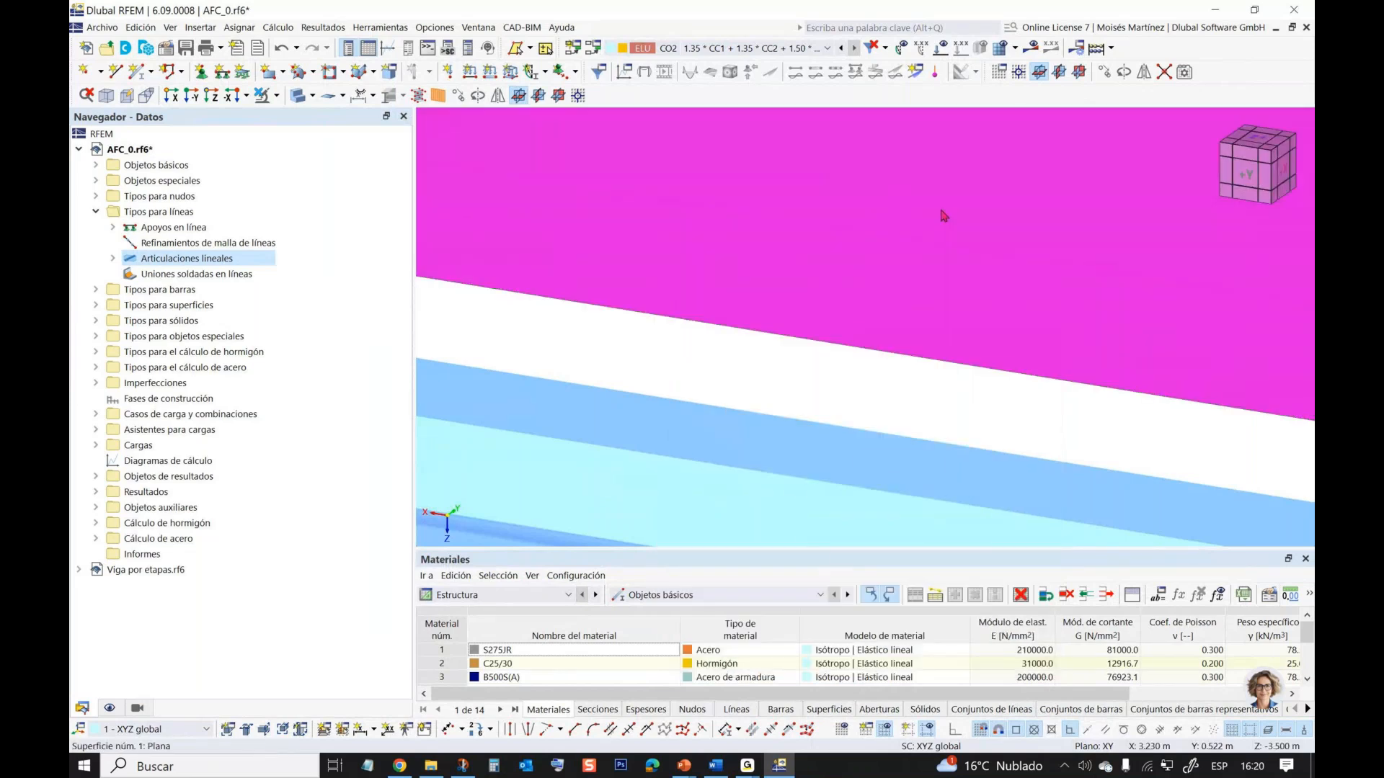
scroll(943, 215, down, 8)
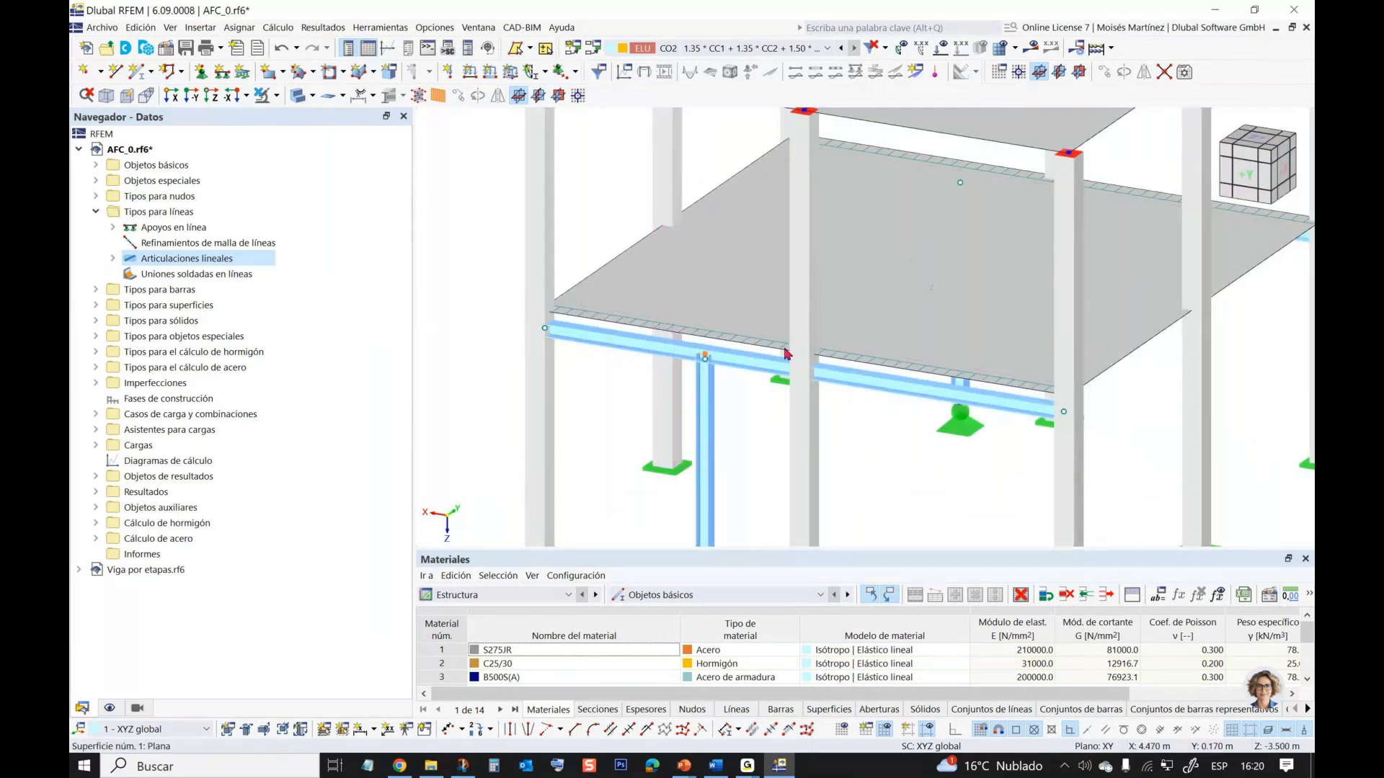
scroll(893, 454, down, 5)
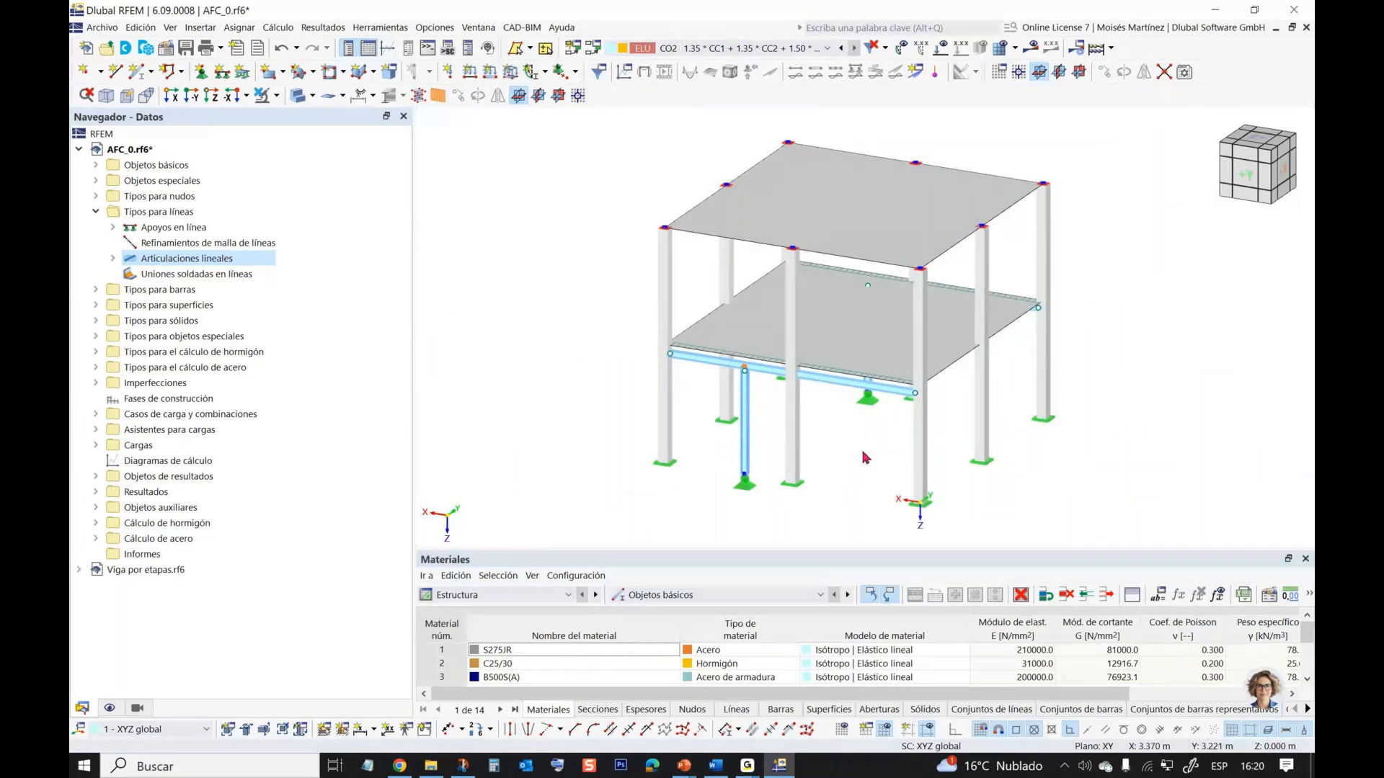
- Make CC1 Peso propio the active load case and turn on the load display
ctrl+middle_drag(866, 459, 812, 441)
click(735, 48)
click(731, 63)
middle_drag(578, 161, 551, 163)
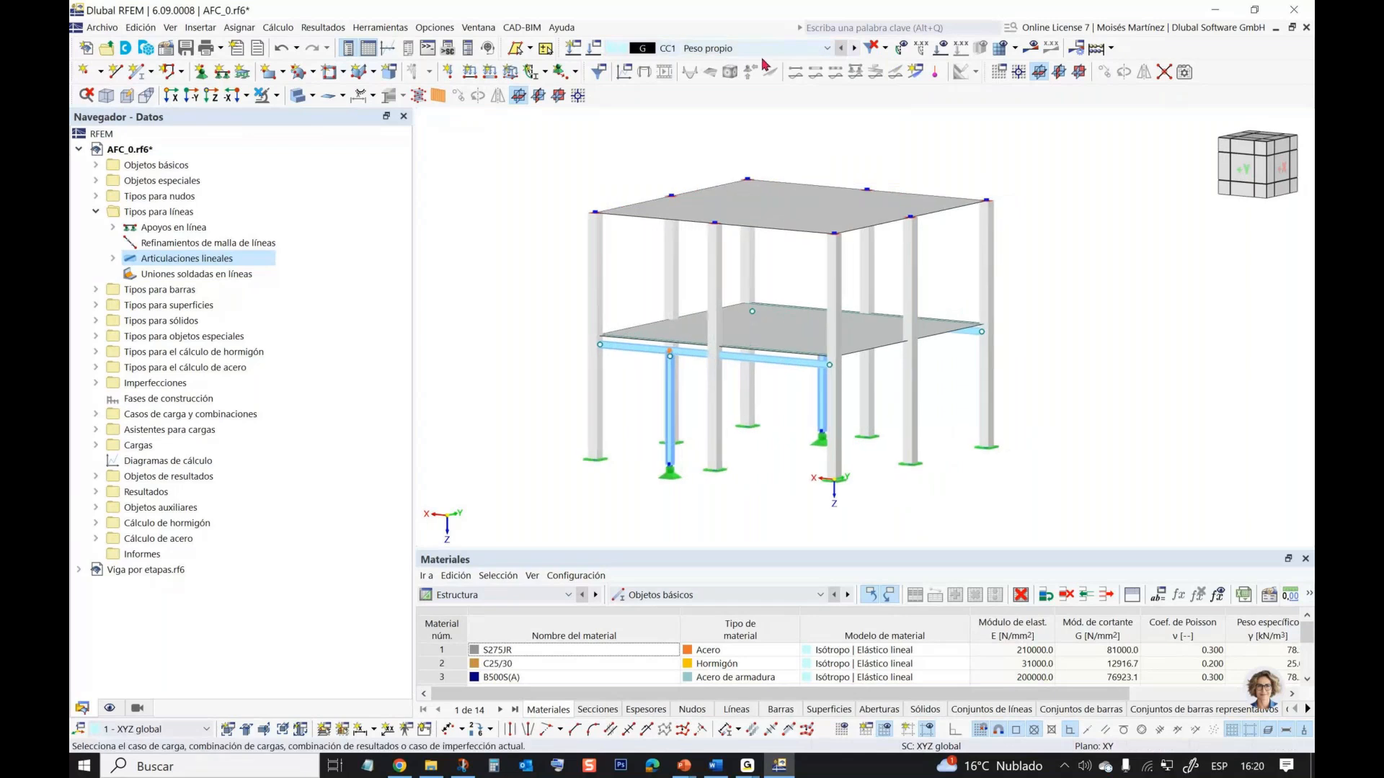
click(937, 50)
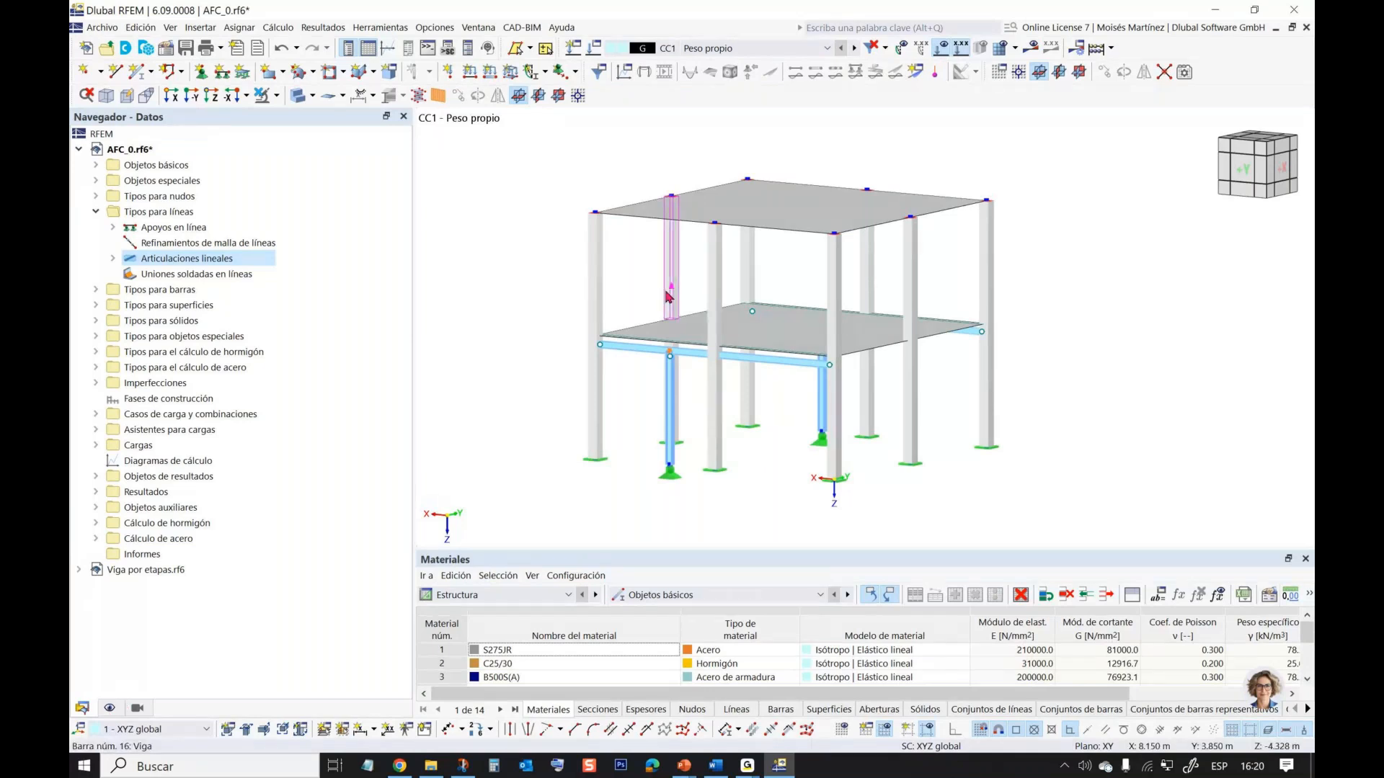
- Turn on the self-weight display among the load display options
click(109, 708)
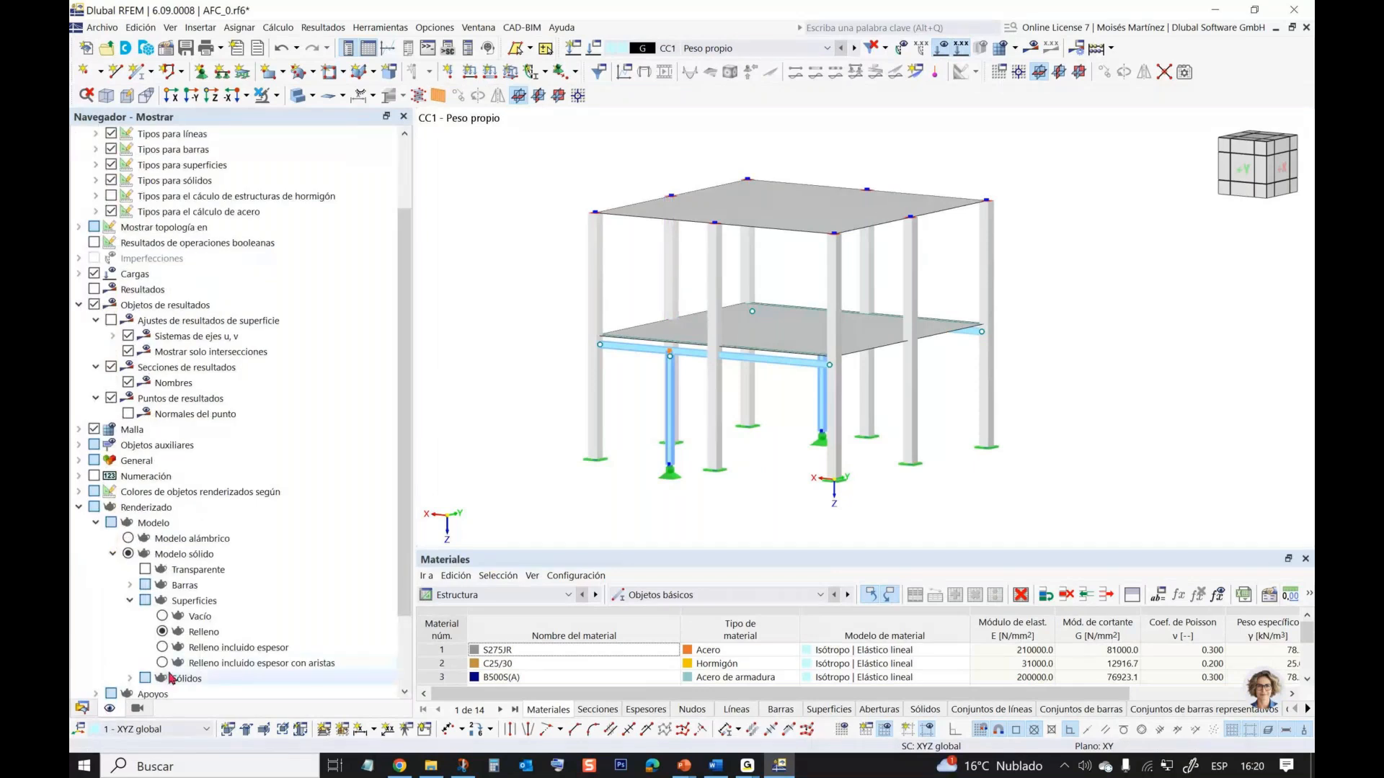
scroll(144, 494, down, 2)
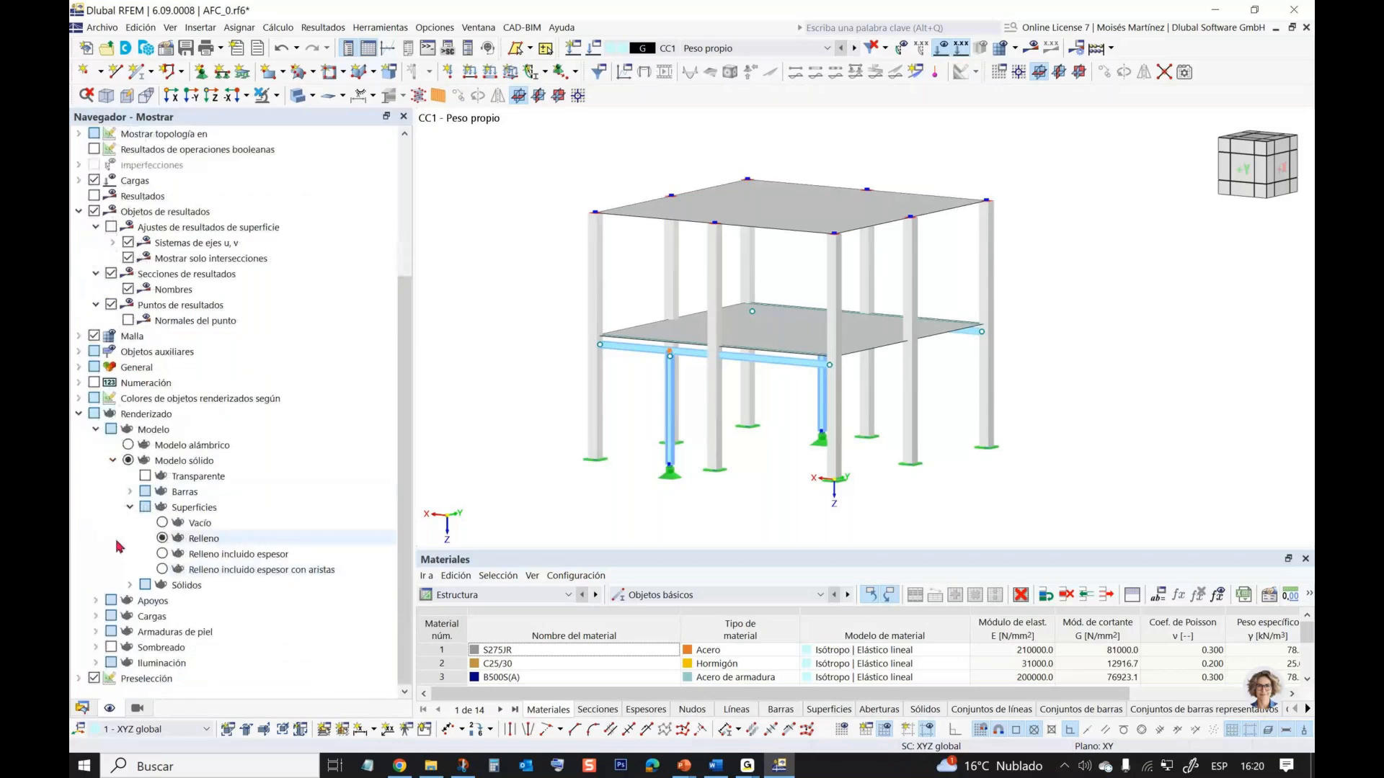
scroll(119, 547, up, 4)
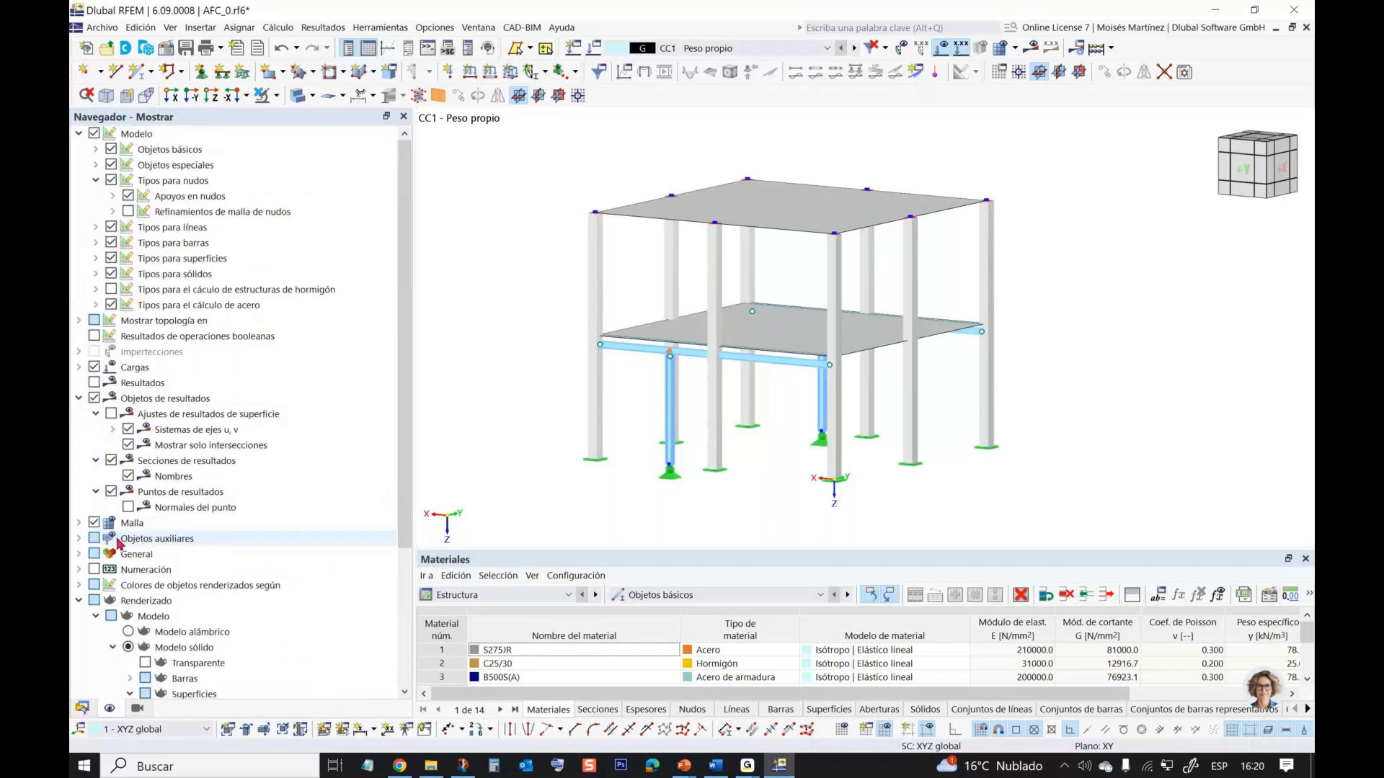
click(79, 368)
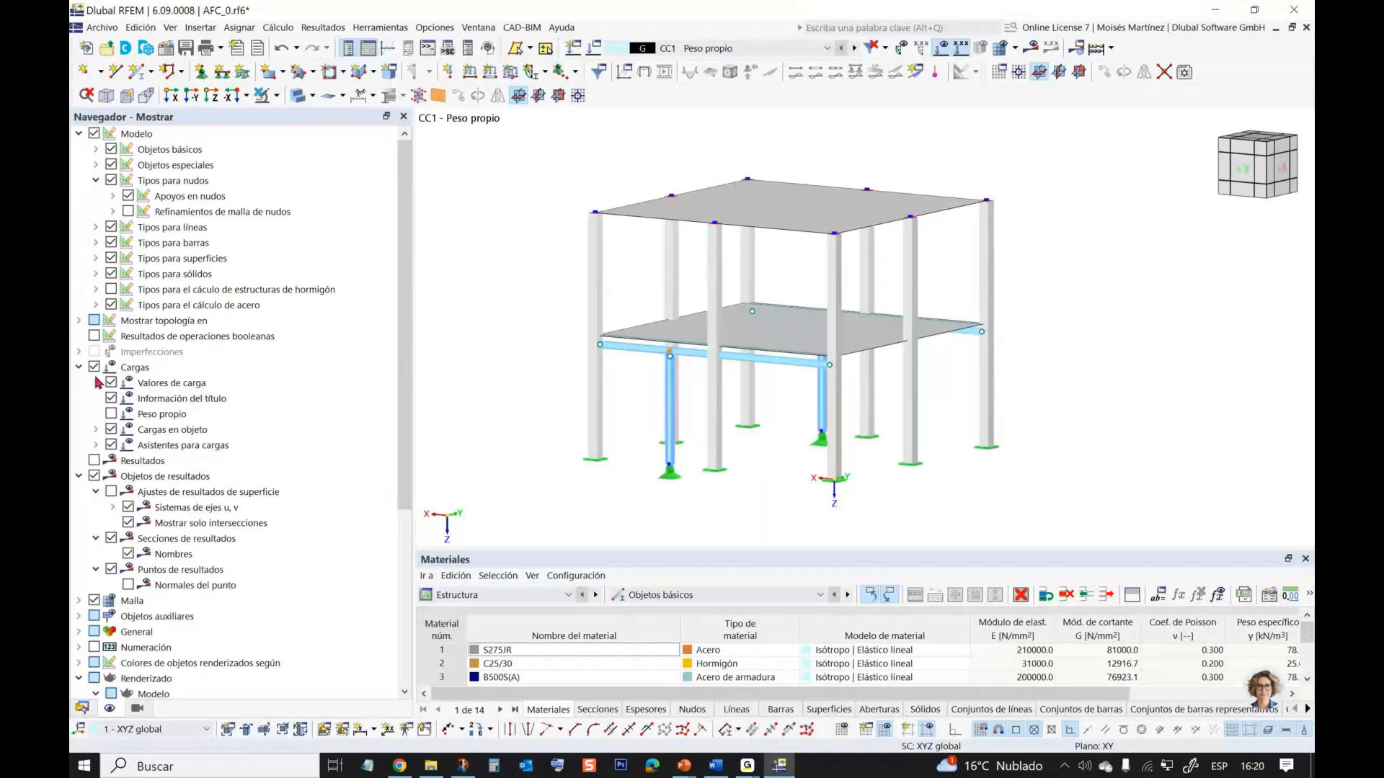
click(111, 416)
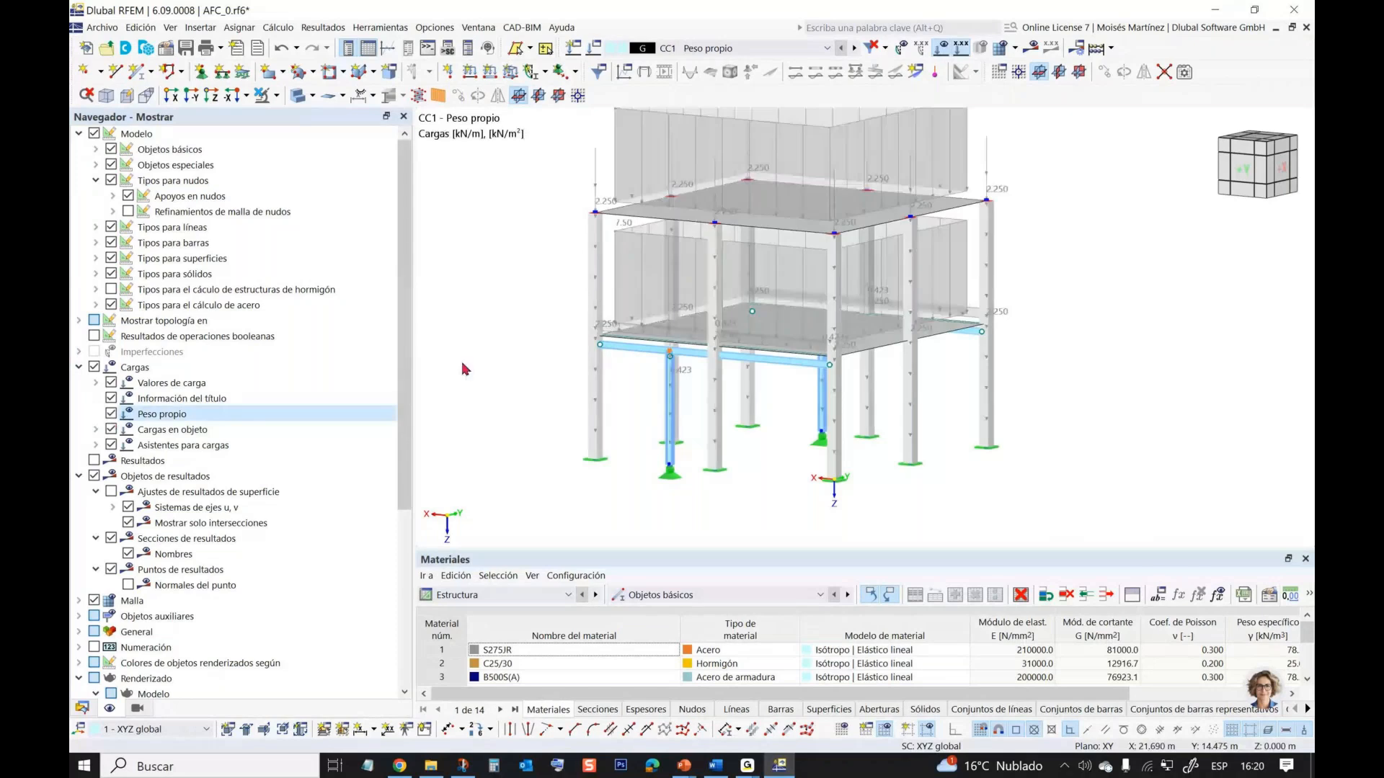
- Switch to load combination CO2 and examine its combined loads, including self-weight, on both slabs
click(762, 50)
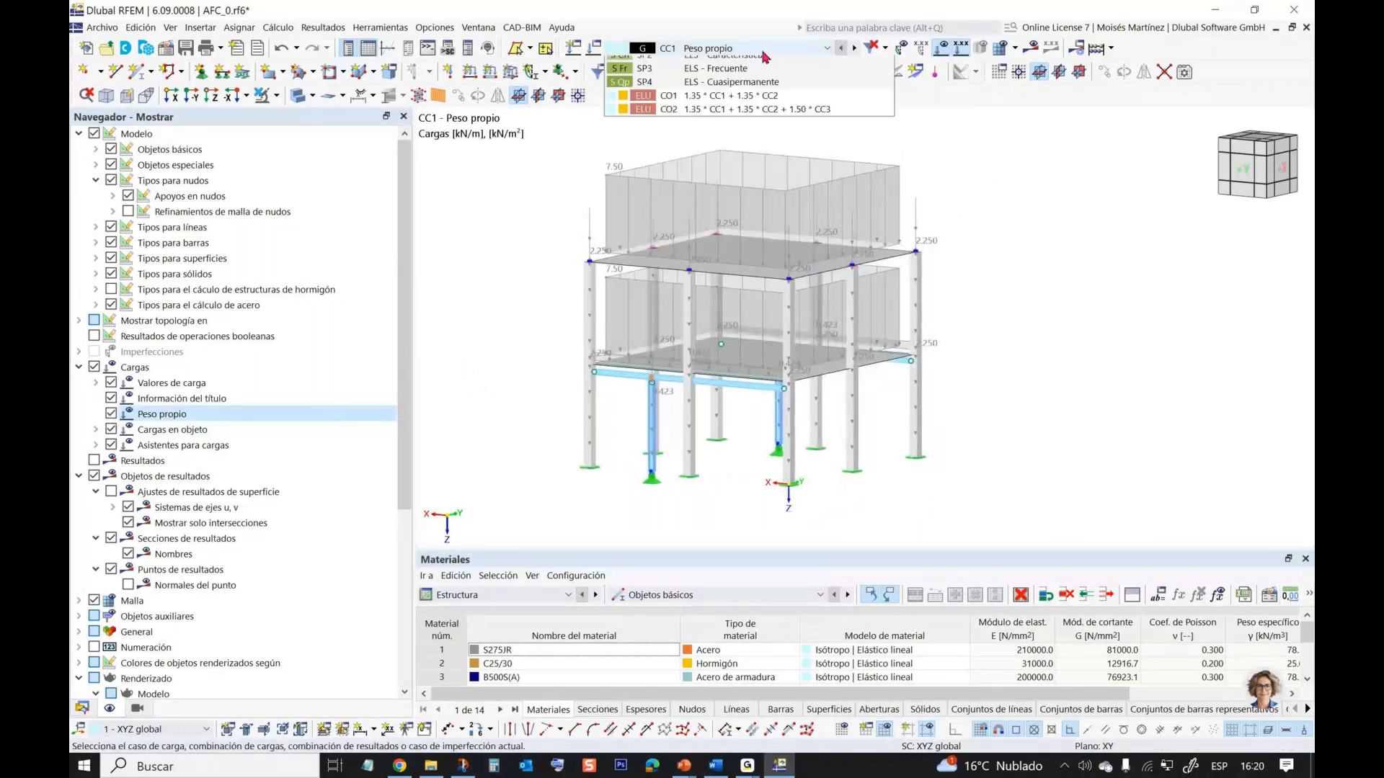
click(720, 109)
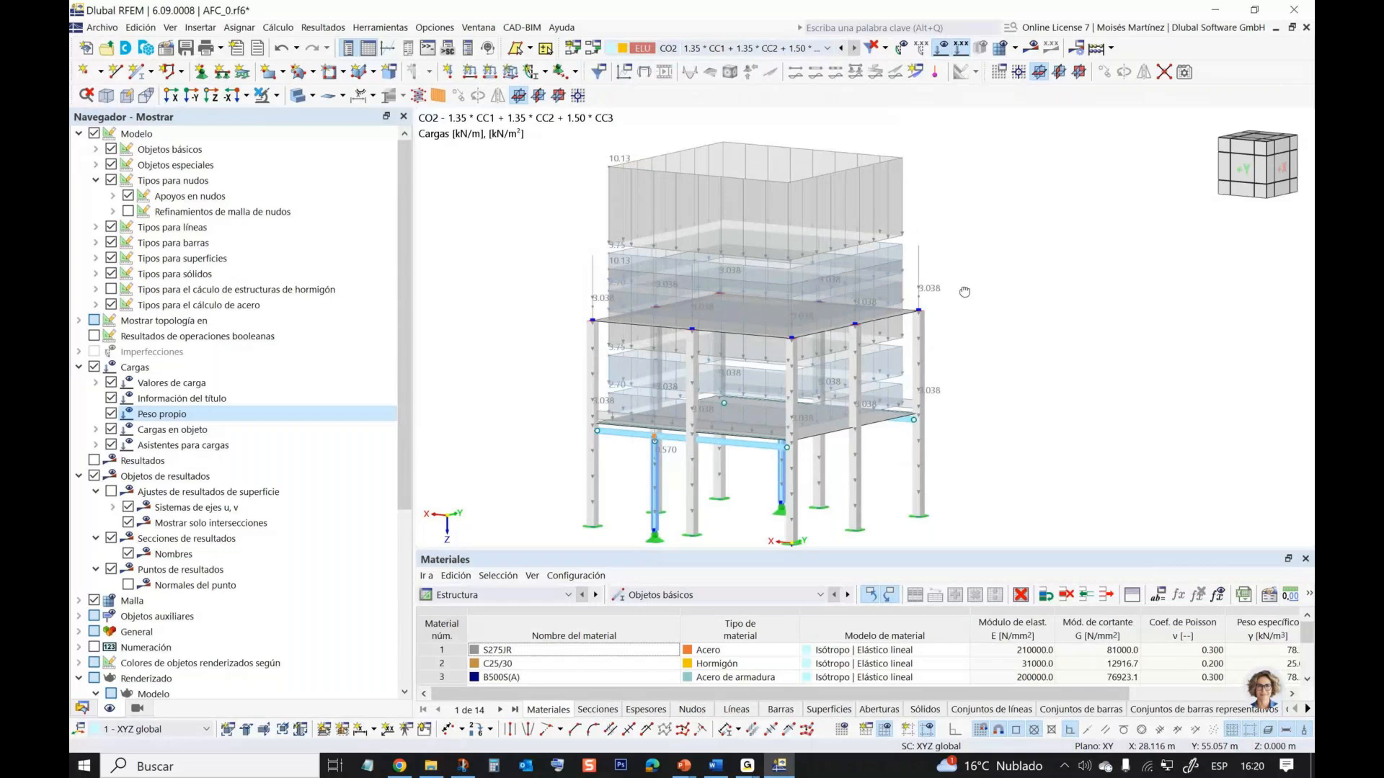
ctrl+middle_drag(964, 292, 957, 303)
scroll(957, 302, down, 1)
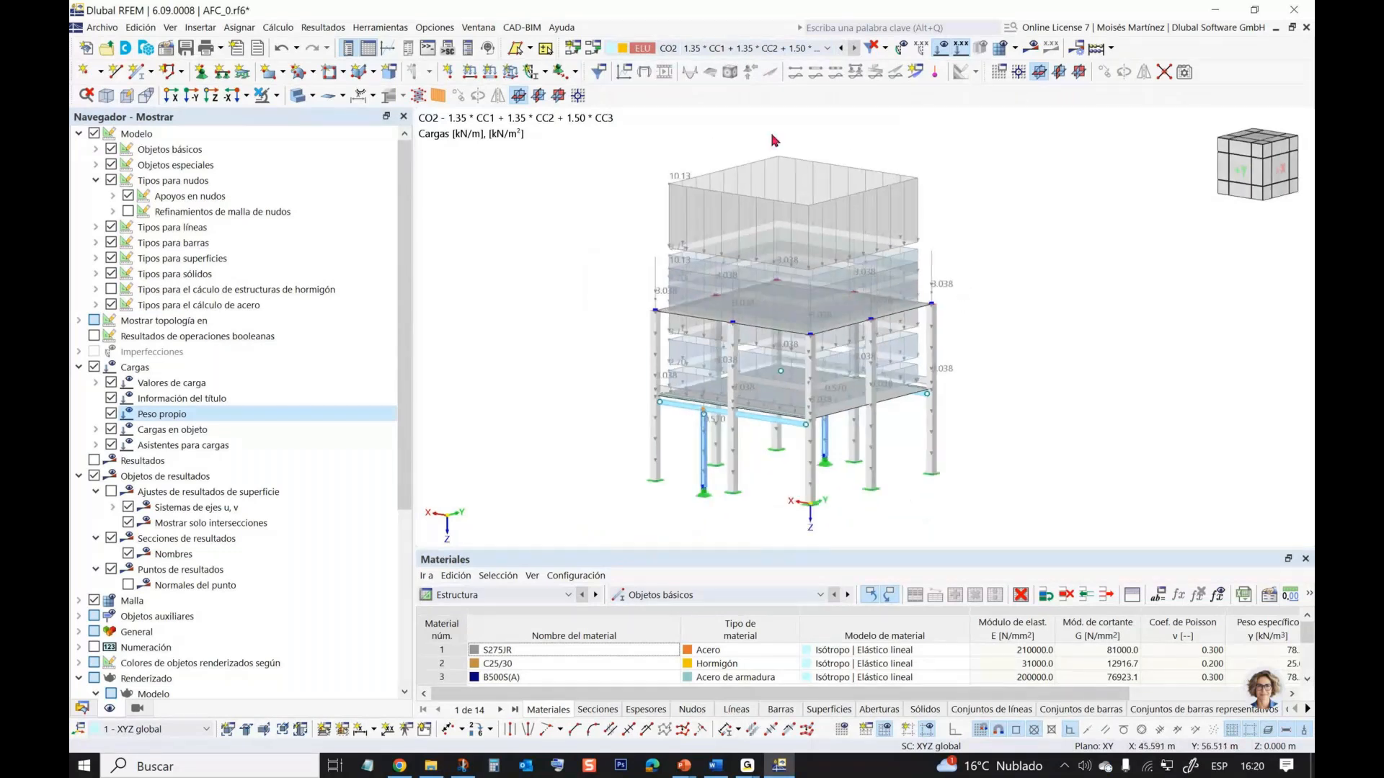
scroll(713, 377, up, 1)
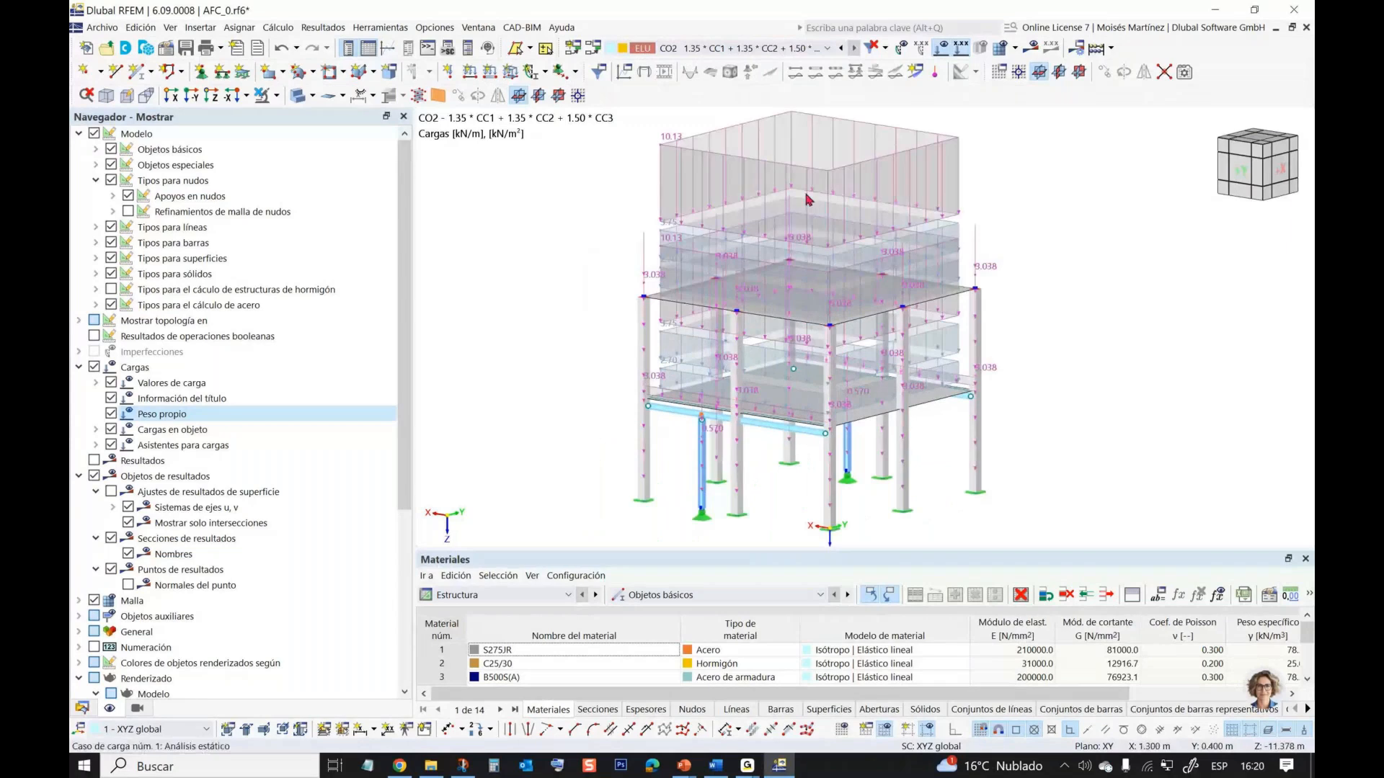
- Hide the self-weight loads and switch to load case CC2 Q Permanente
click(110, 415)
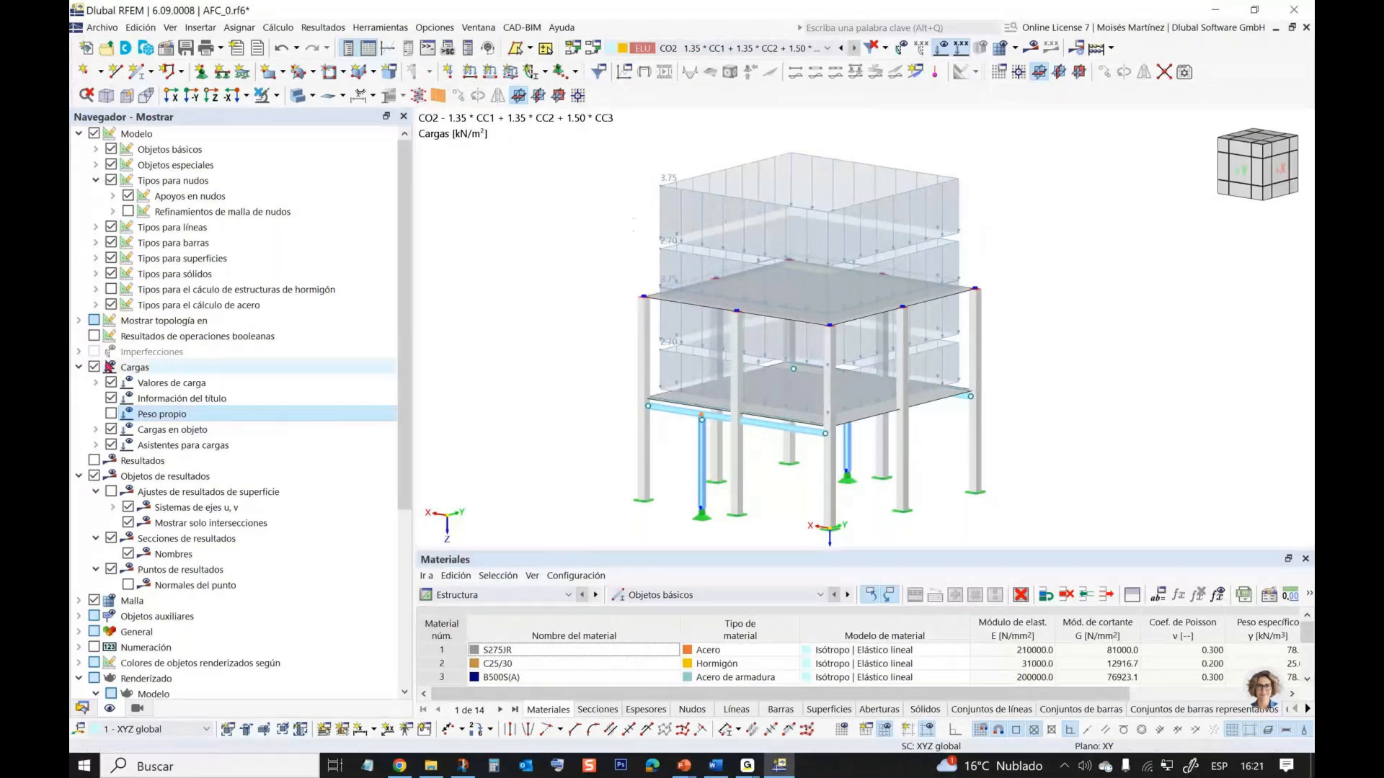
click(80, 368)
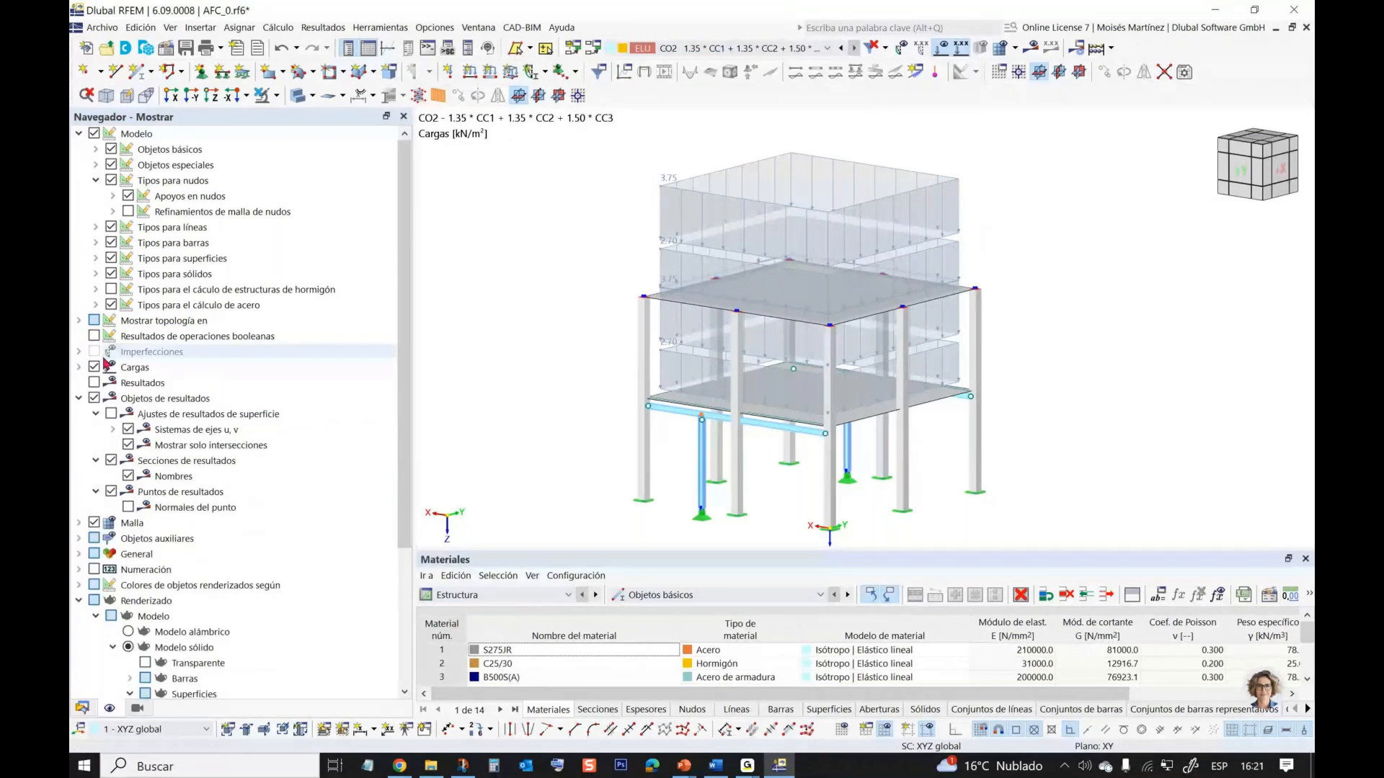
click(827, 49)
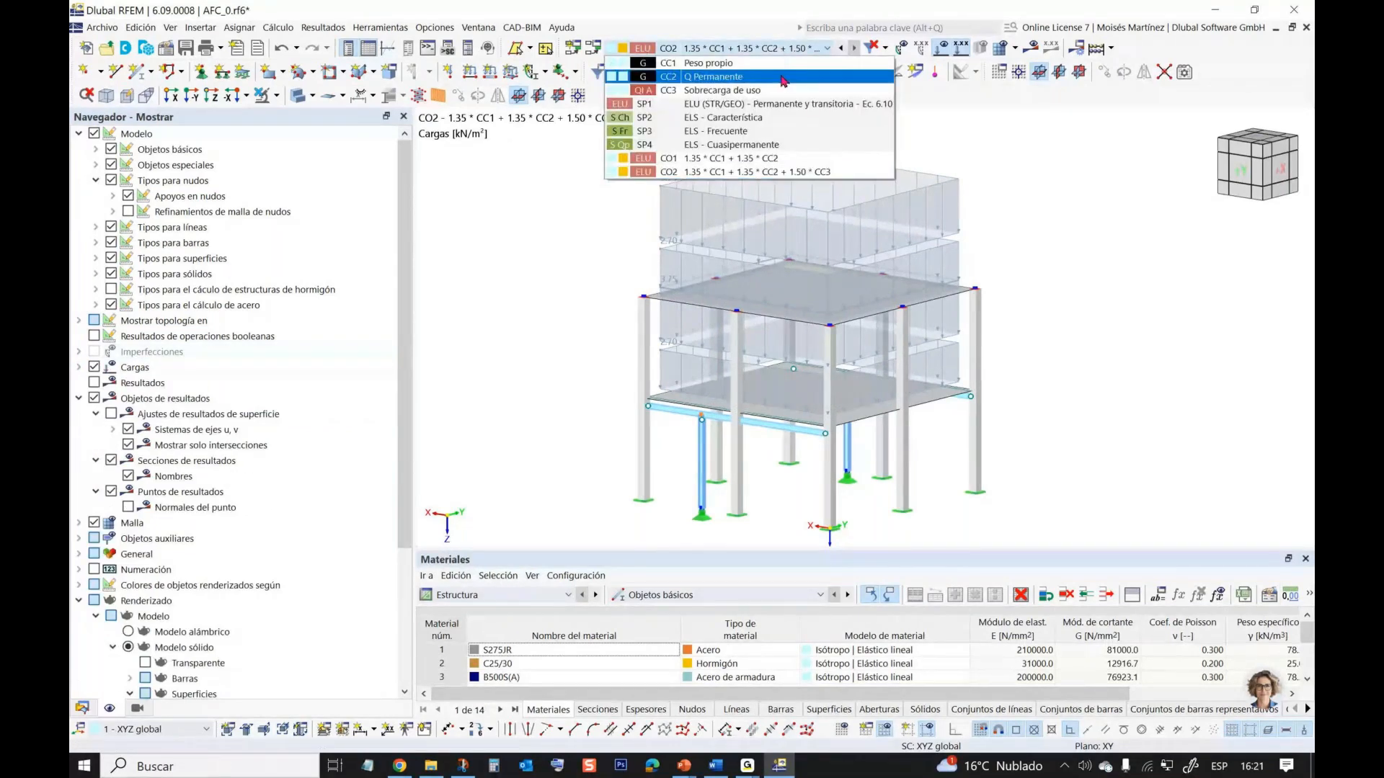
click(783, 81)
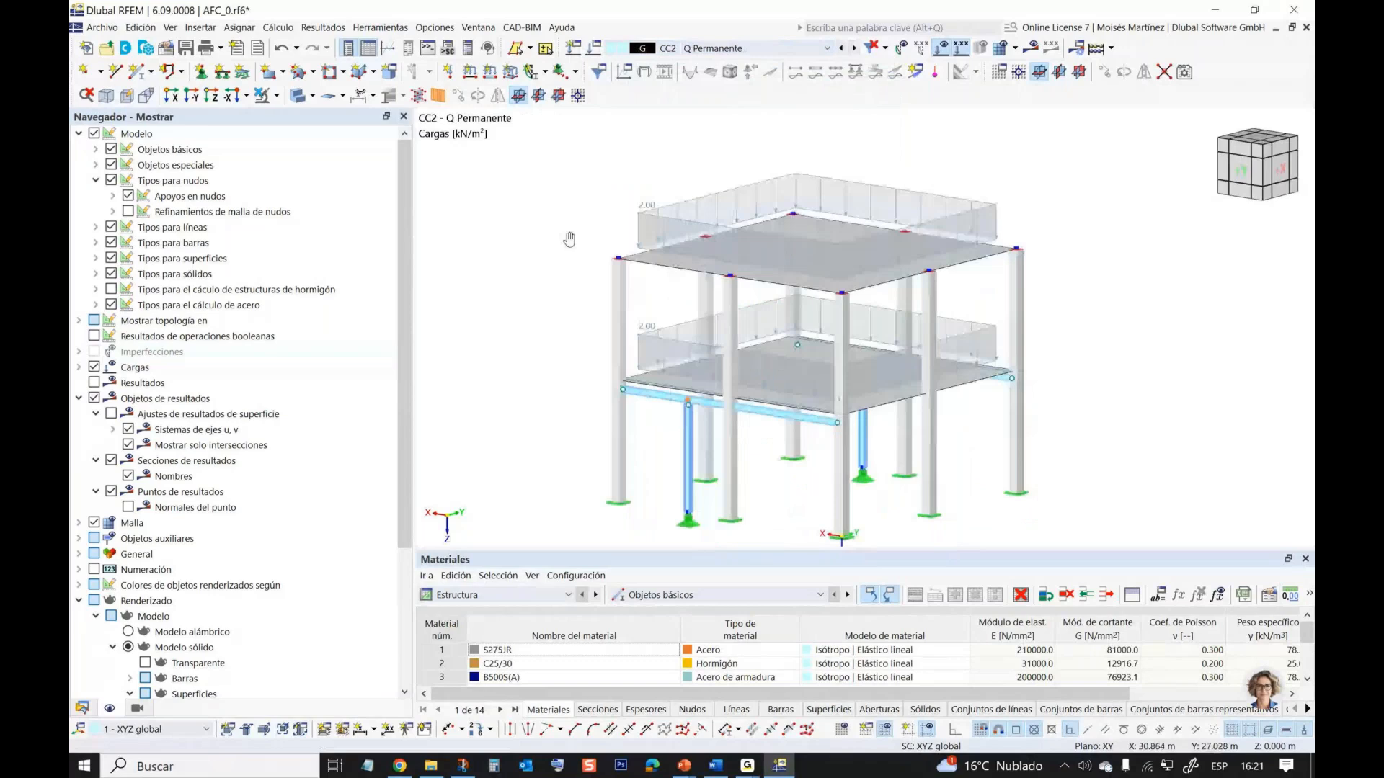
- Switch to load case CC3 Sobrecarga de uso to view its surface loads
click(739, 51)
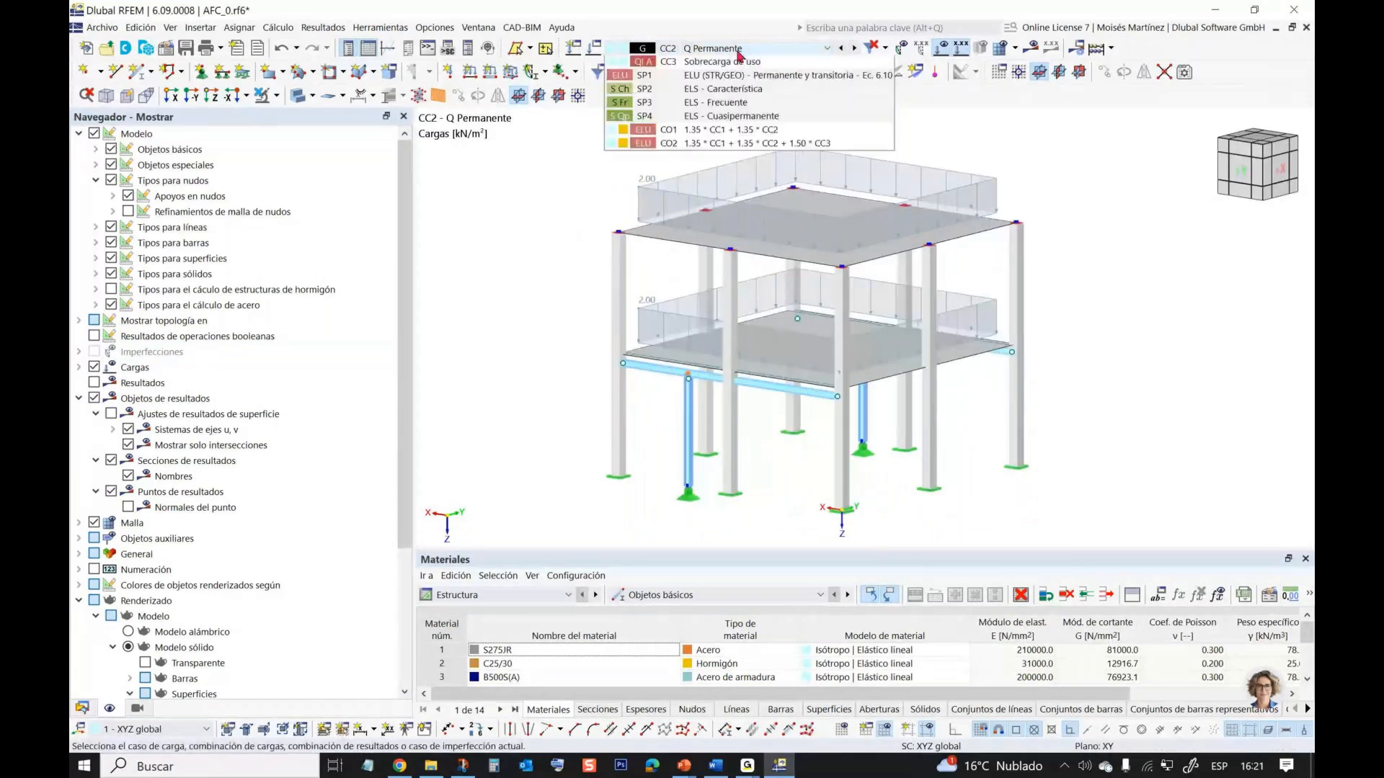
click(724, 62)
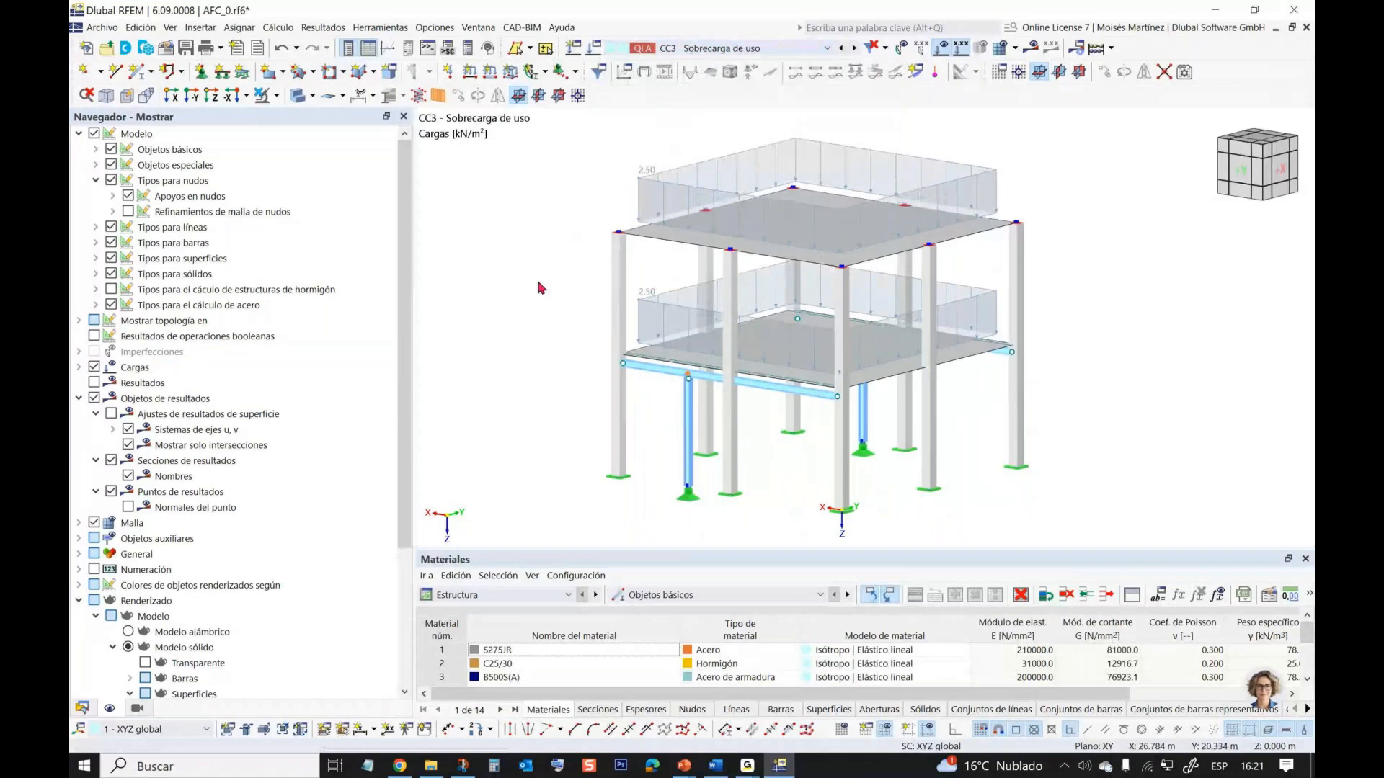
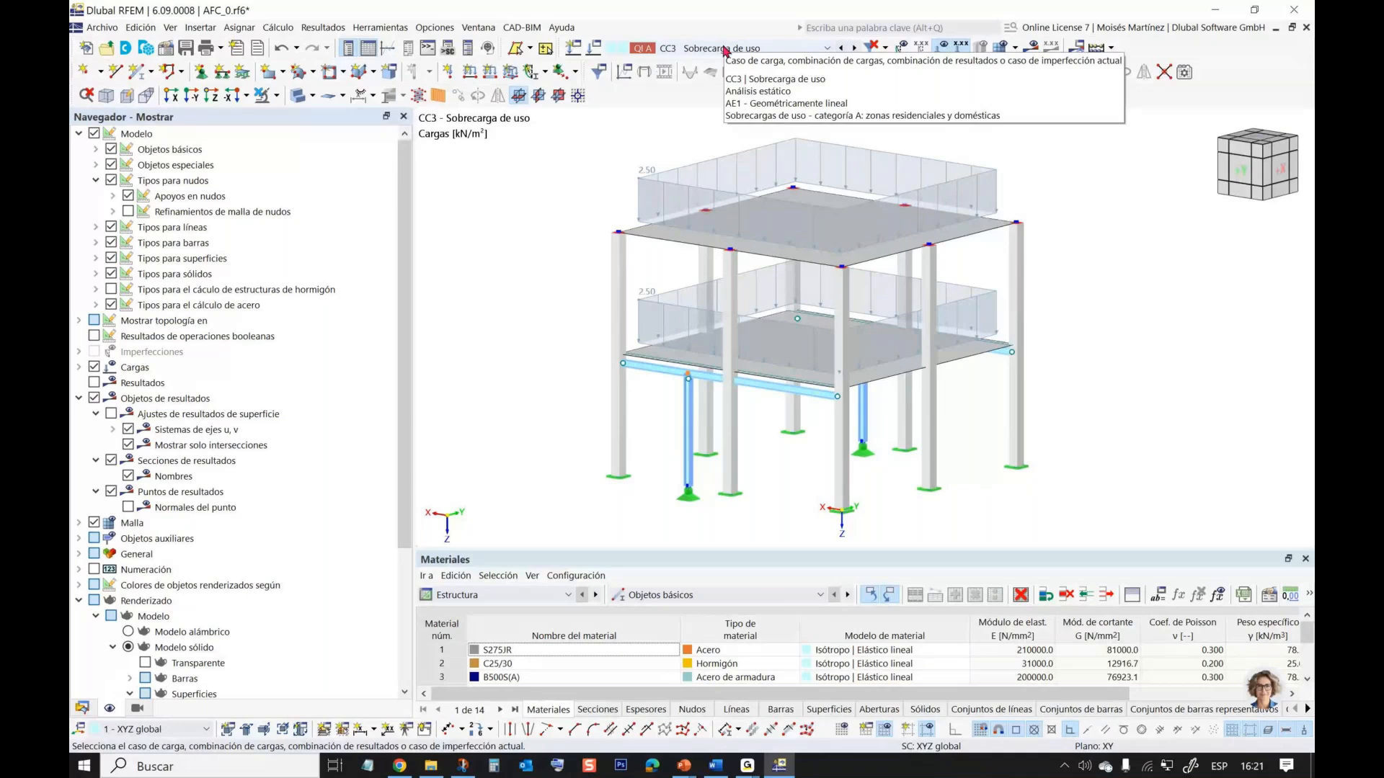
click(725, 51)
click(570, 273)
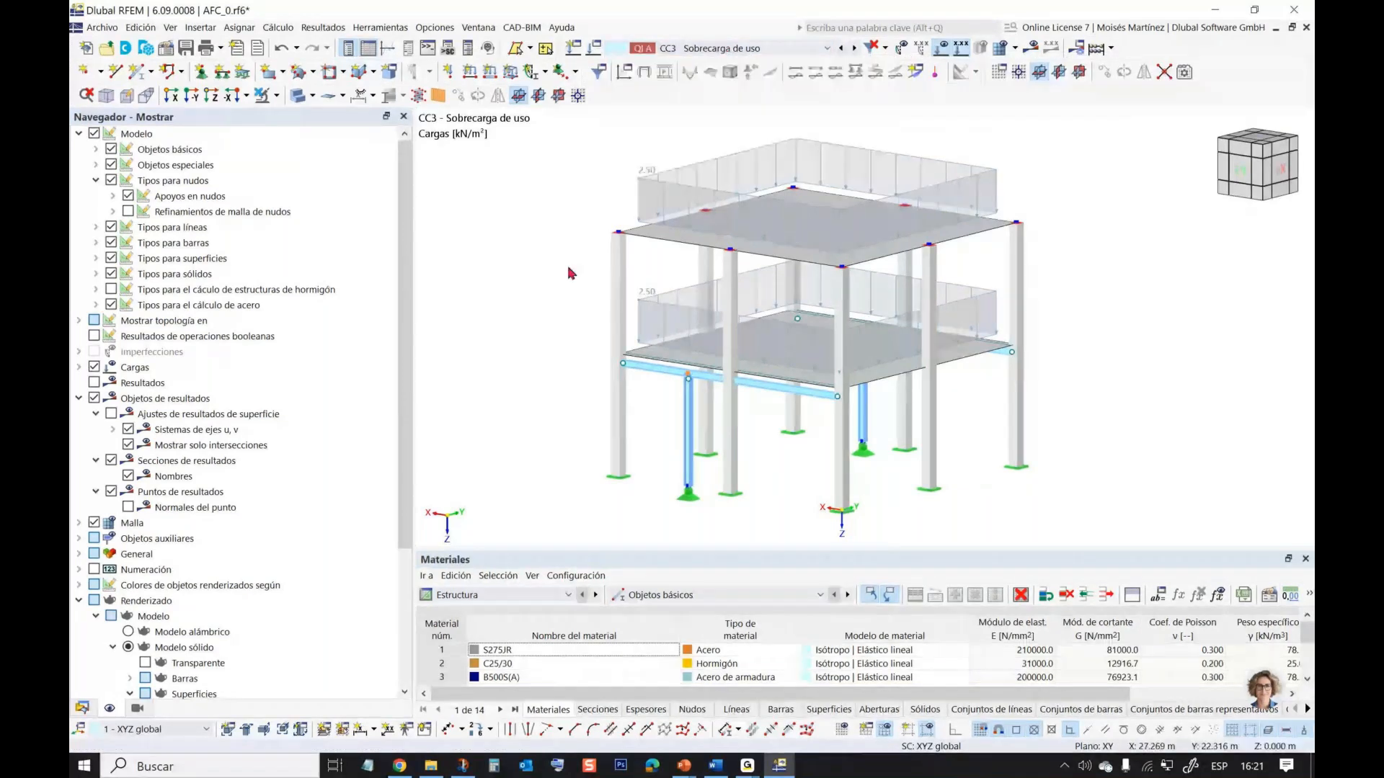
- Turn on the display of the concrete design types and the nodal mesh refinements
ctrl+middle_drag(570, 274, 487, 291)
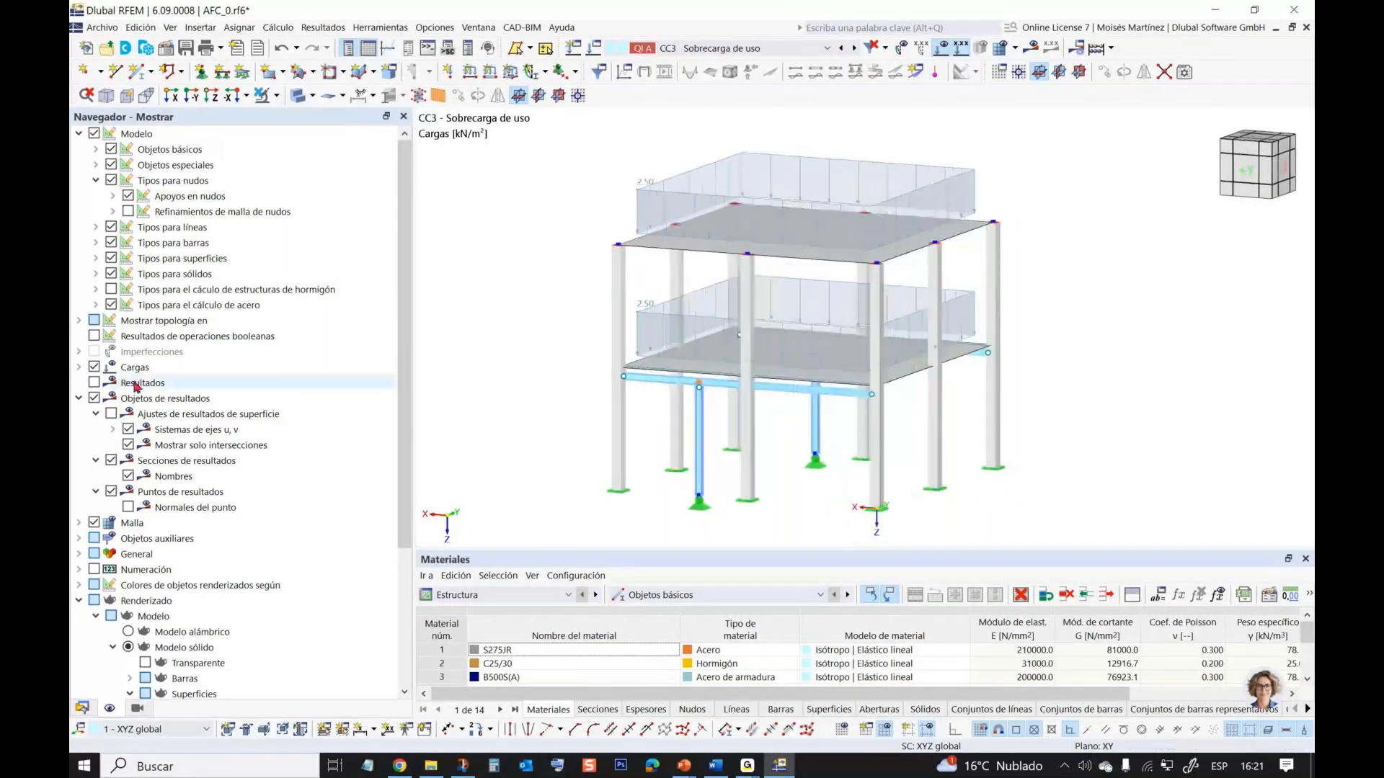
click(110, 303)
click(128, 211)
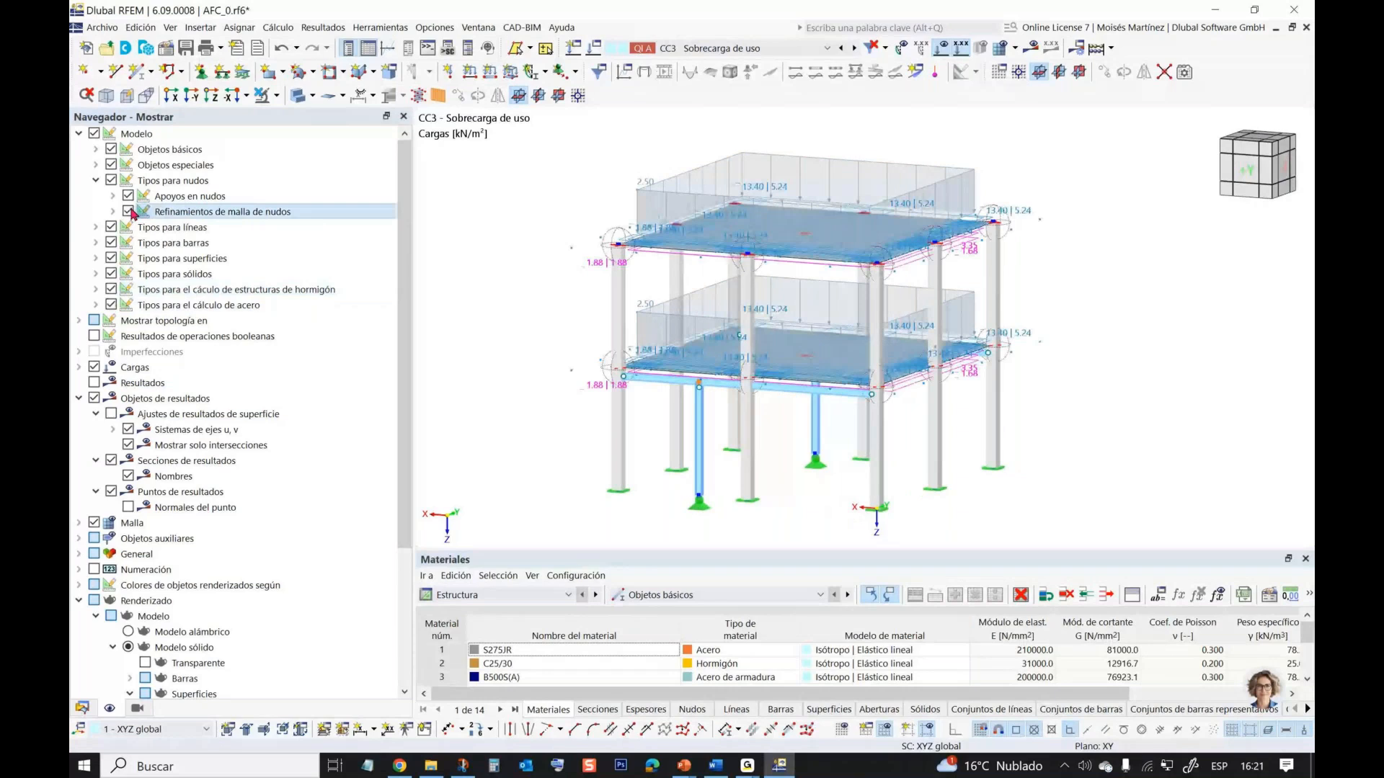
- Turn on the display of surface result adjustments and disable showing only their intersections
click(111, 413)
scroll(644, 274, up, 5)
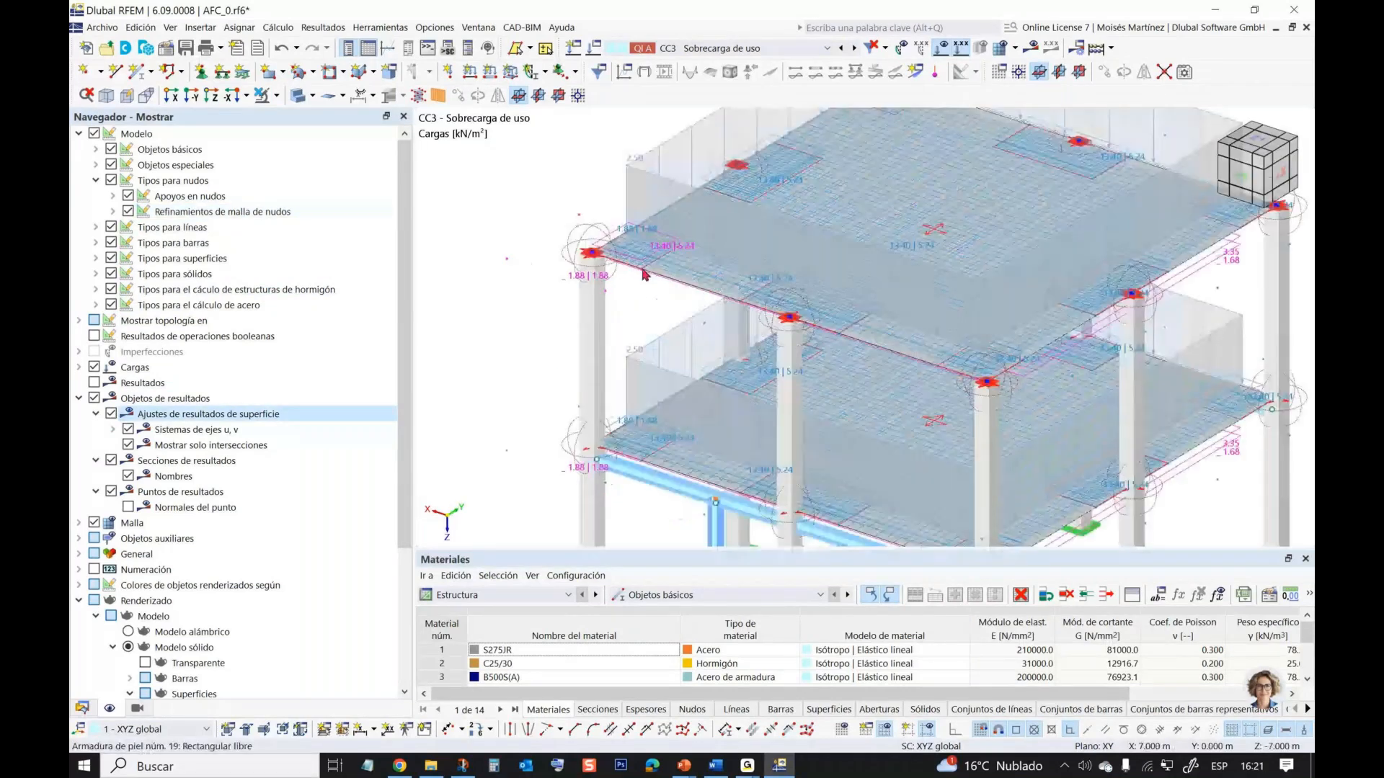
scroll(643, 274, down, 2)
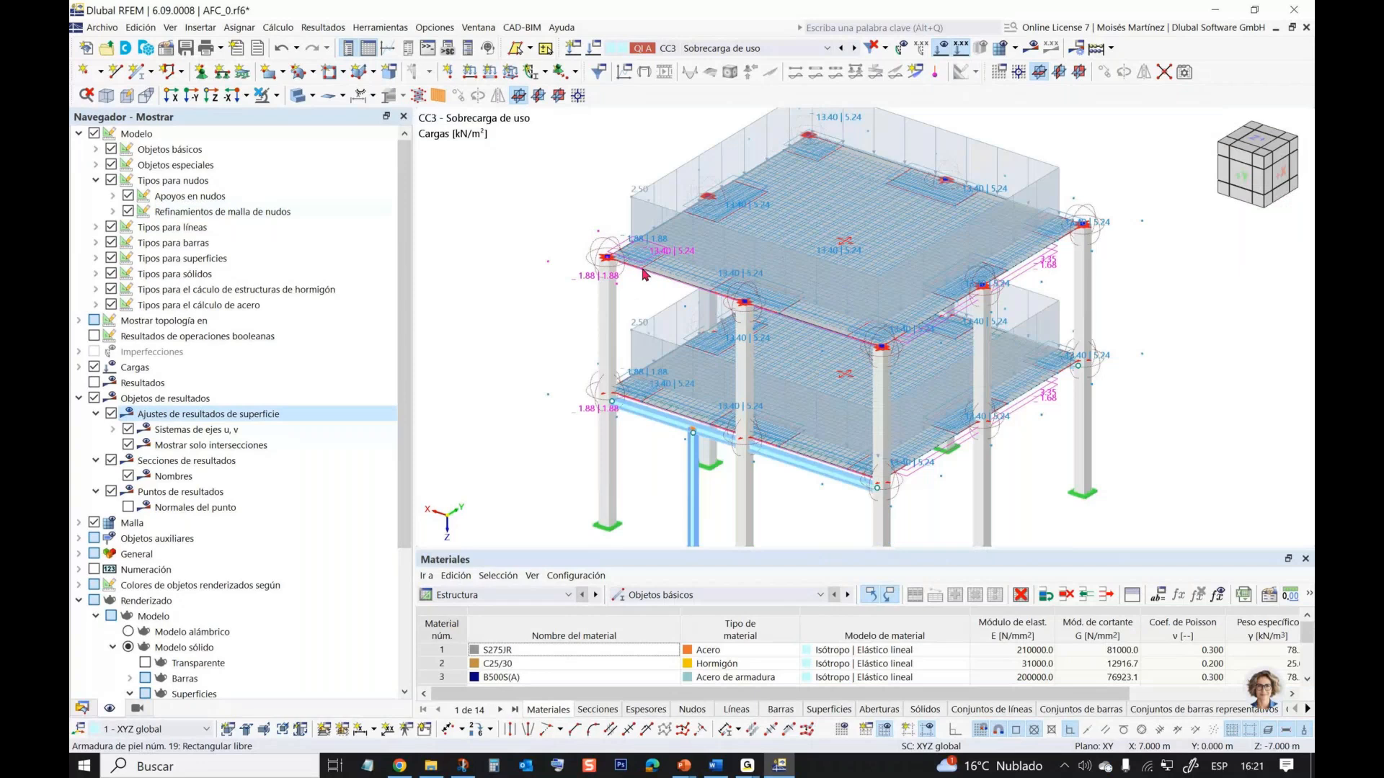
click(128, 446)
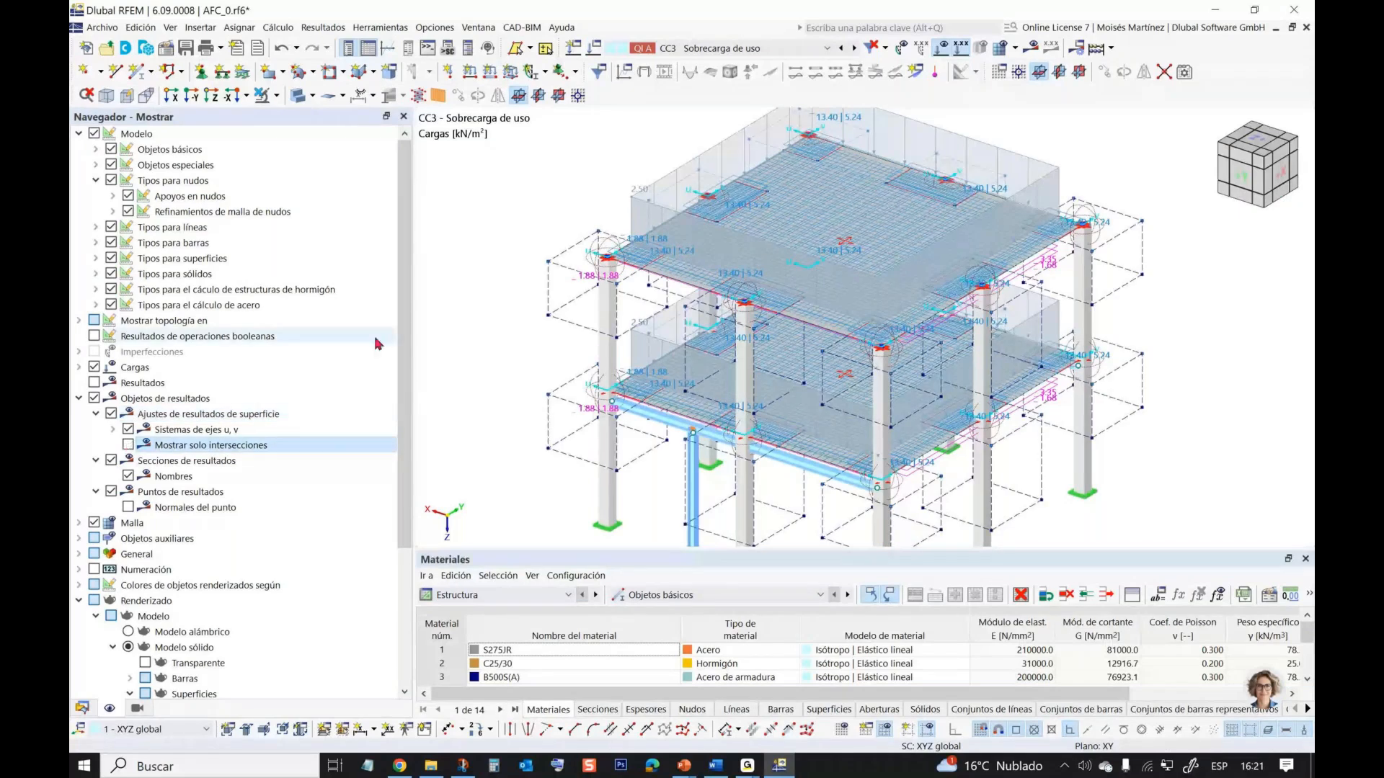
- Compare the surface result adjustments with their display limited to intersections and with their full volumes shown
mouse_move(521, 287)
middle_down()
mouse_move(528, 297)
mouse_move(534, 265)
middle_up()
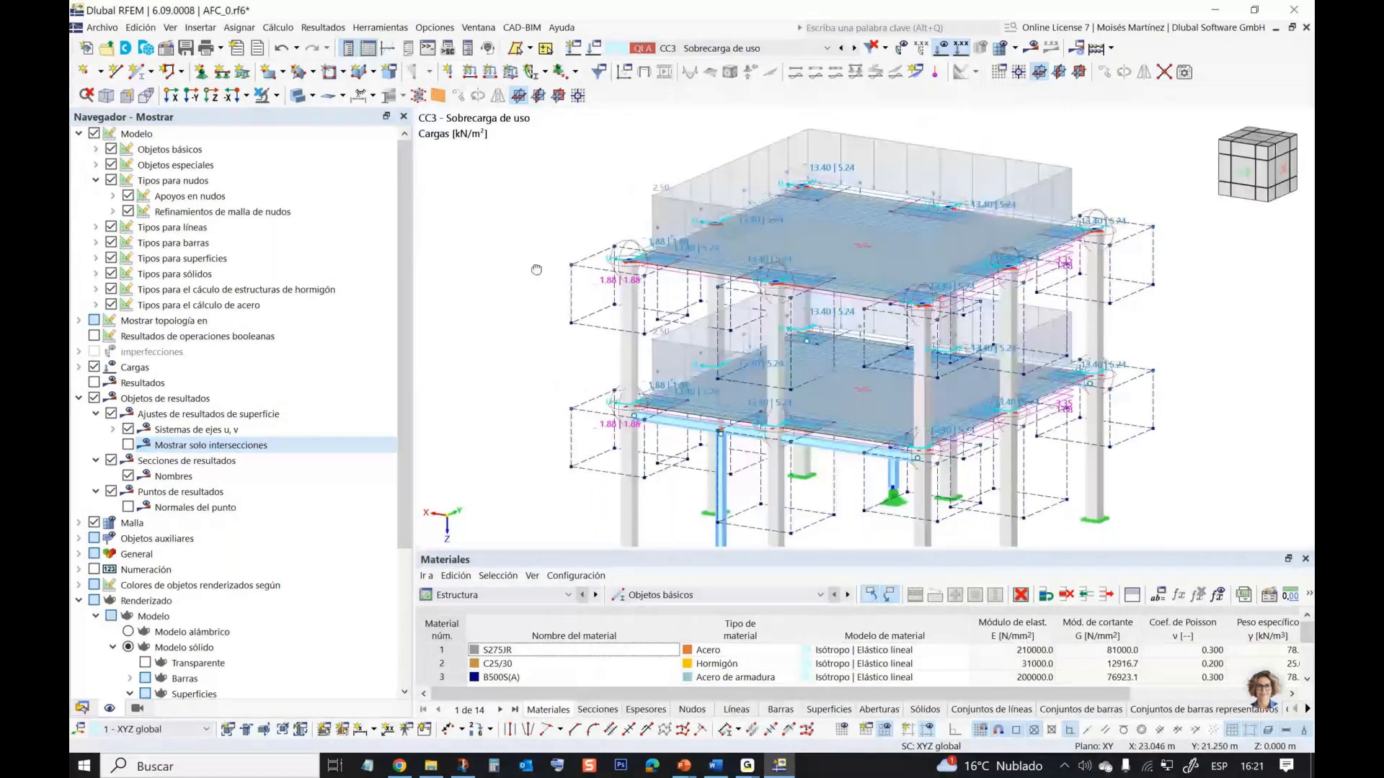
click(128, 445)
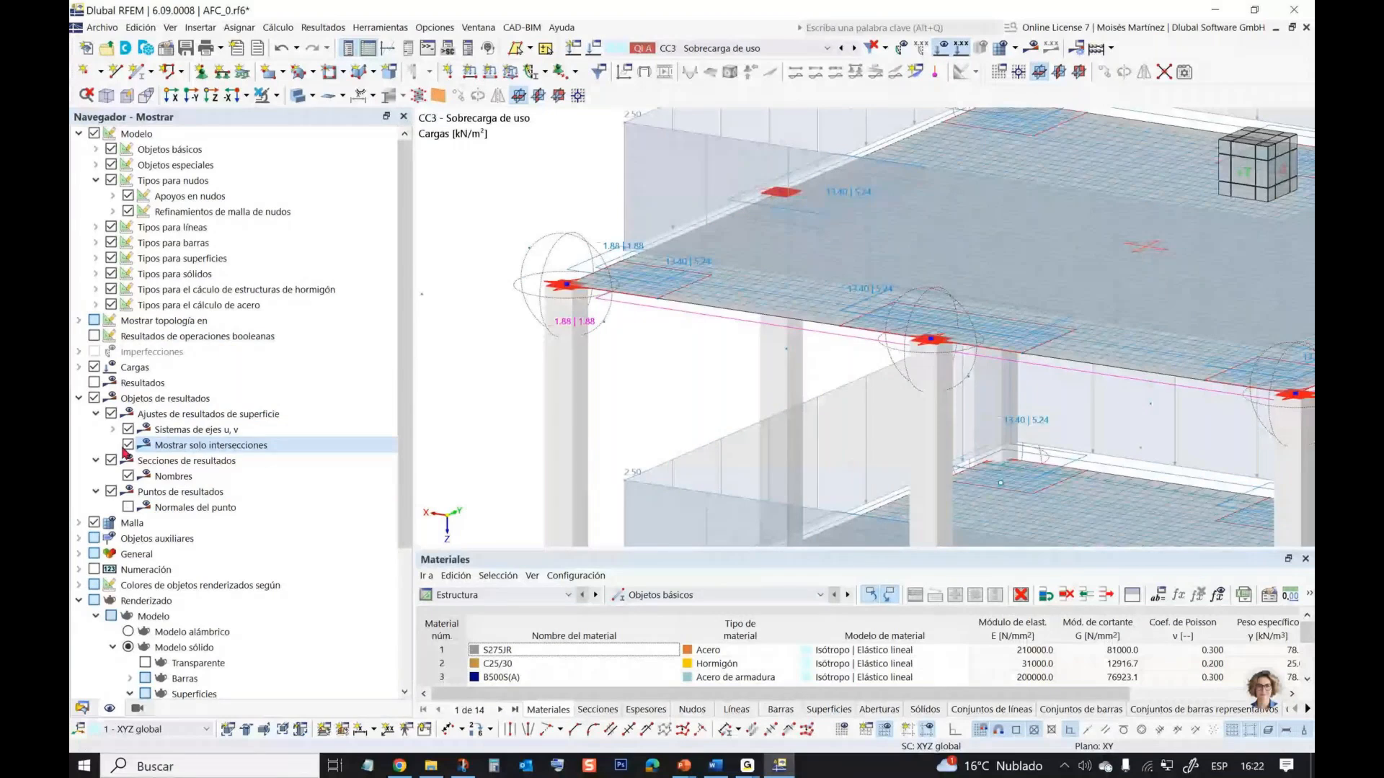
click(127, 445)
scroll(551, 268, down, 5)
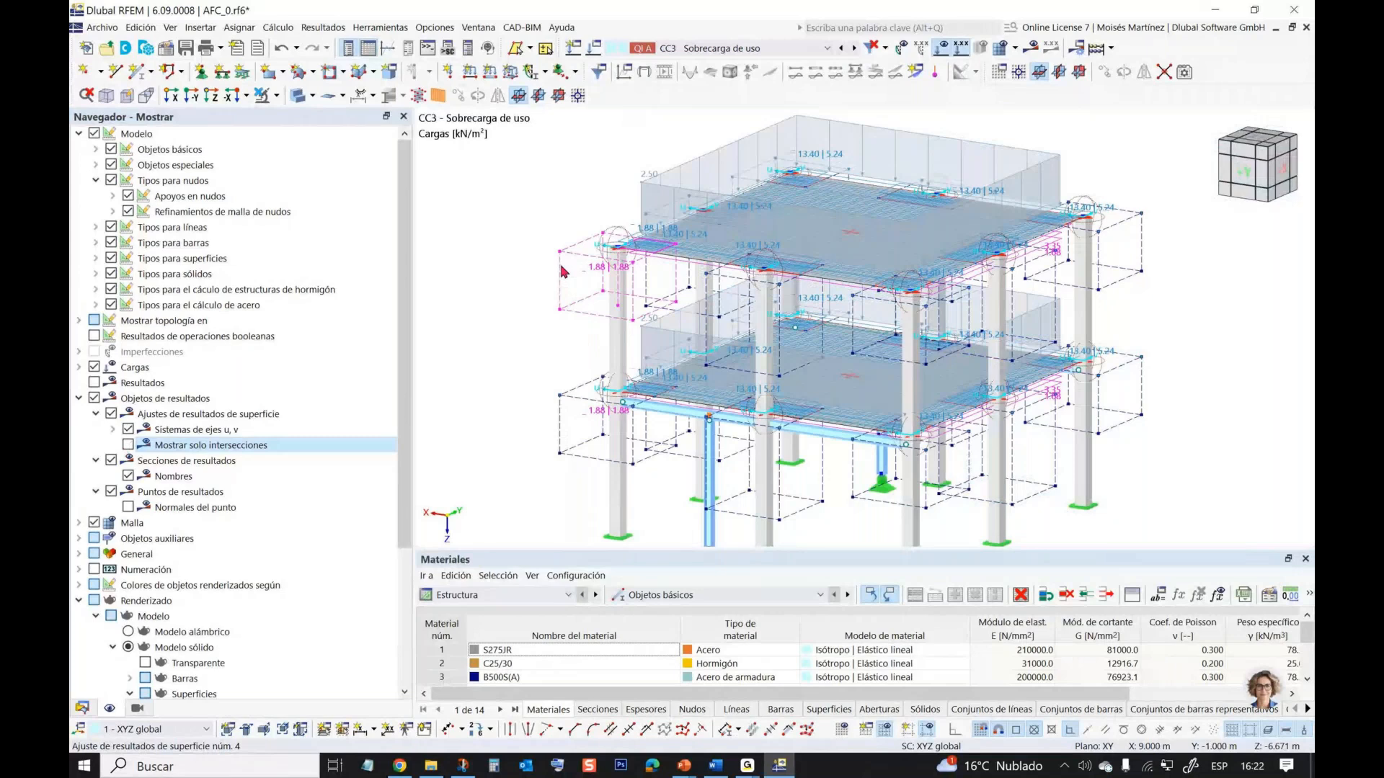
- Review the shape, dimensions, averaging directions and centre positions of surface result adjustments 4, 10 and 12
double_click(563, 271)
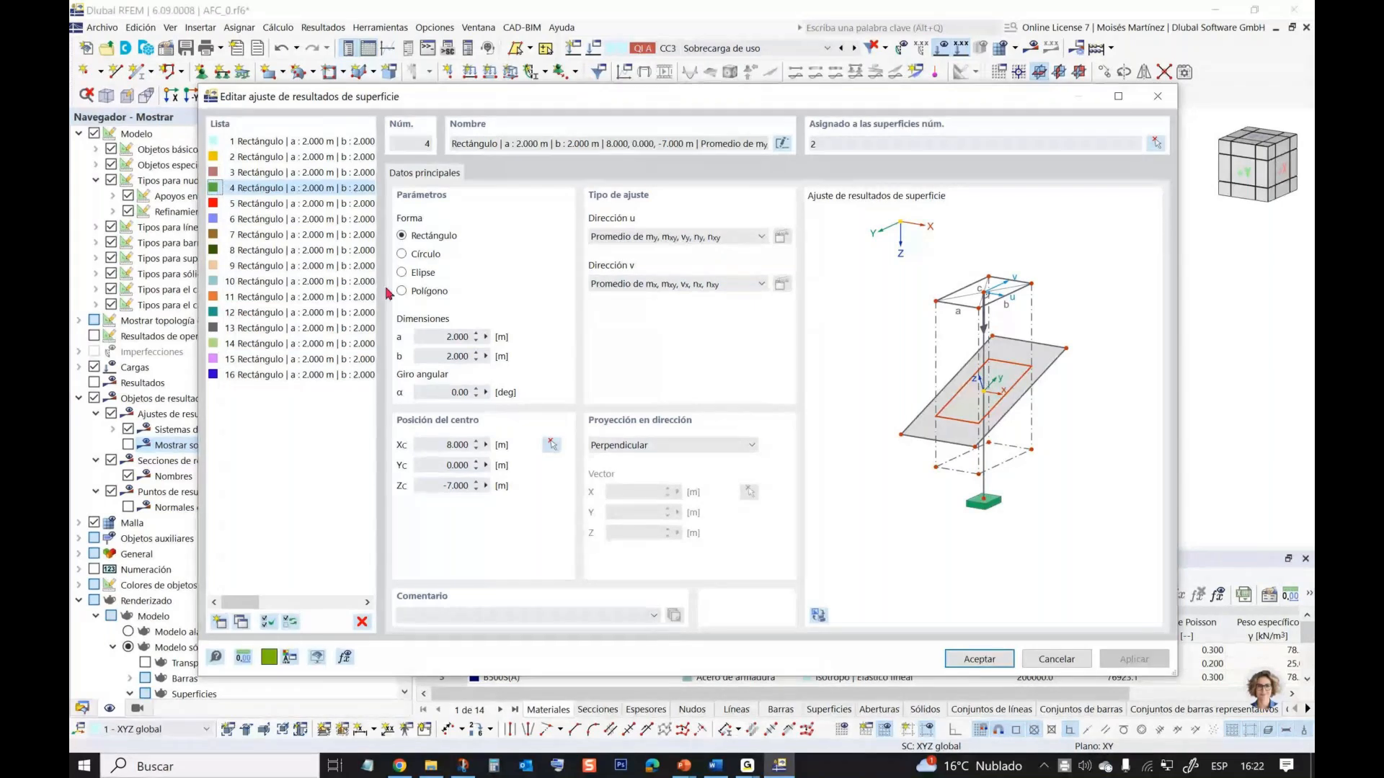
click(277, 282)
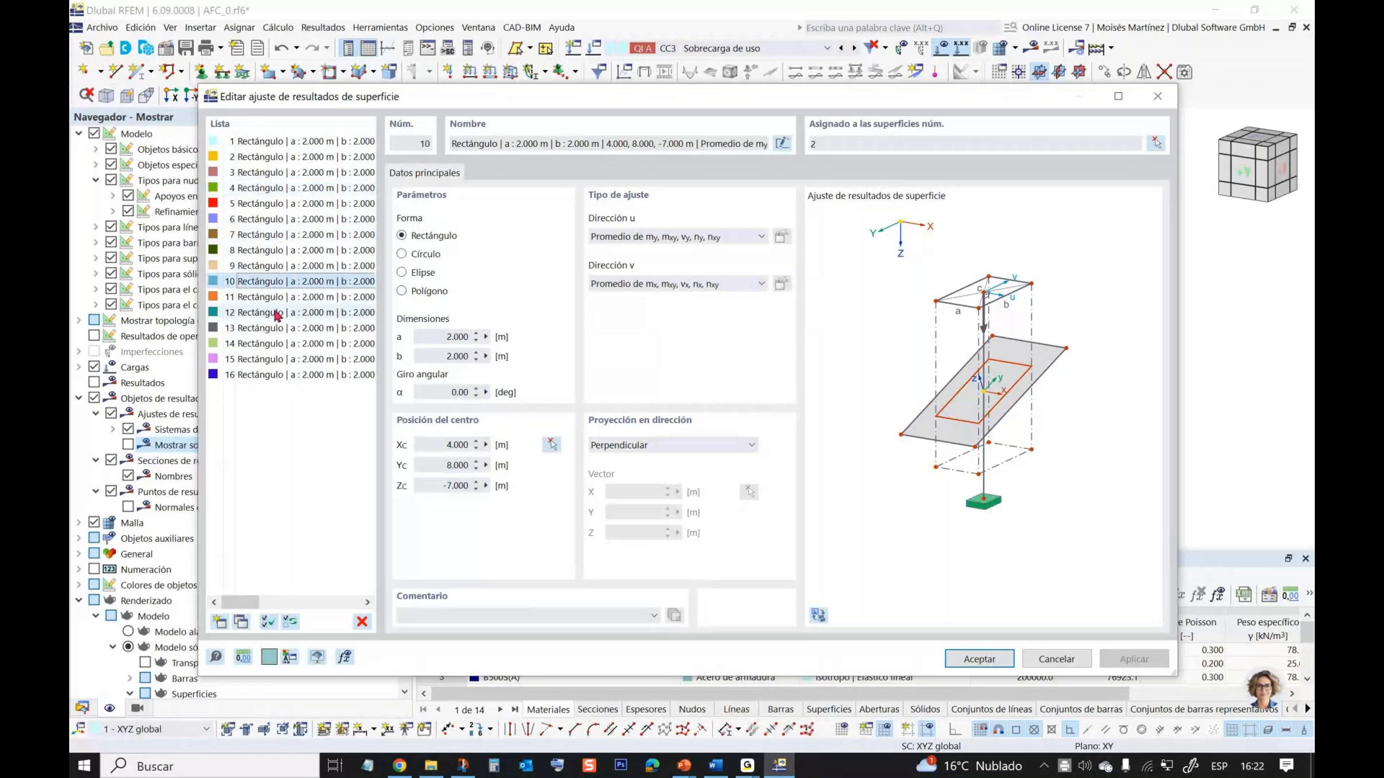
click(277, 314)
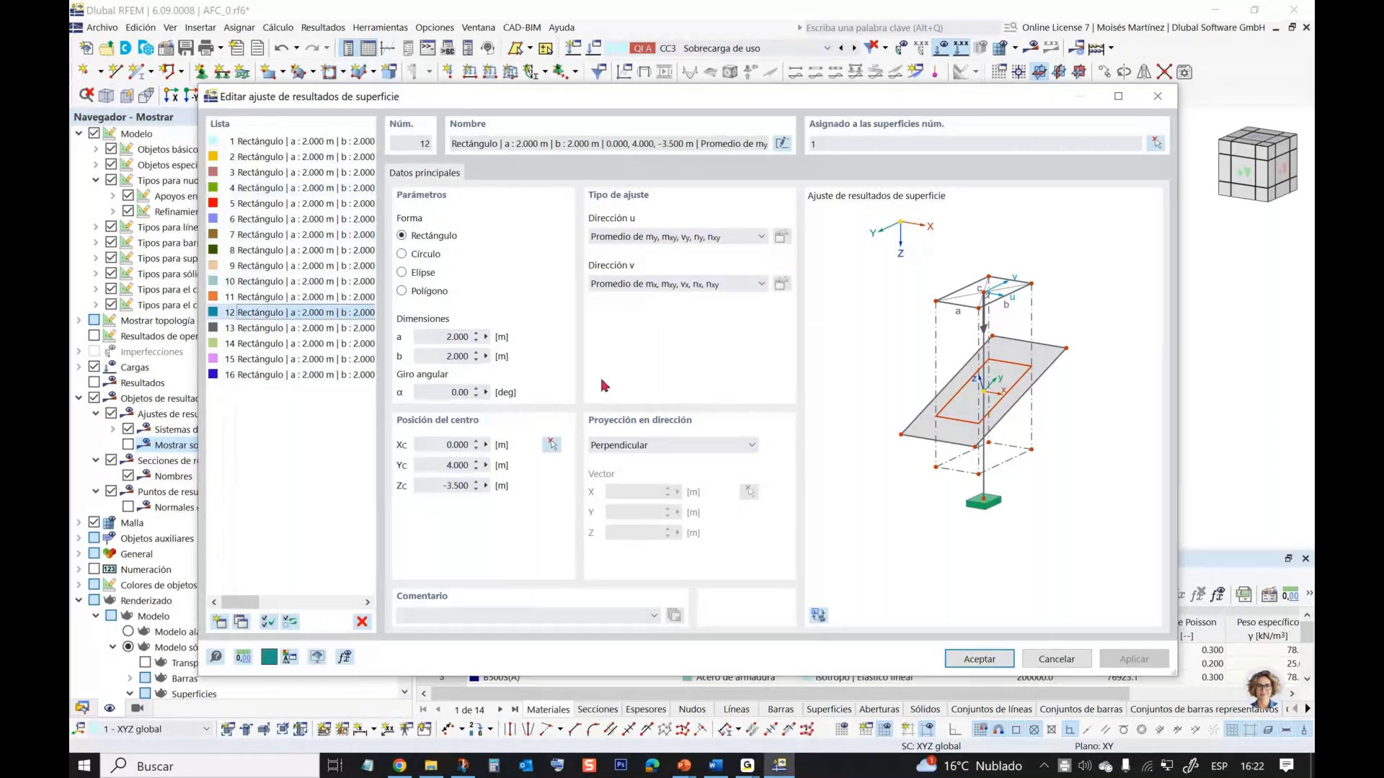
click(1065, 660)
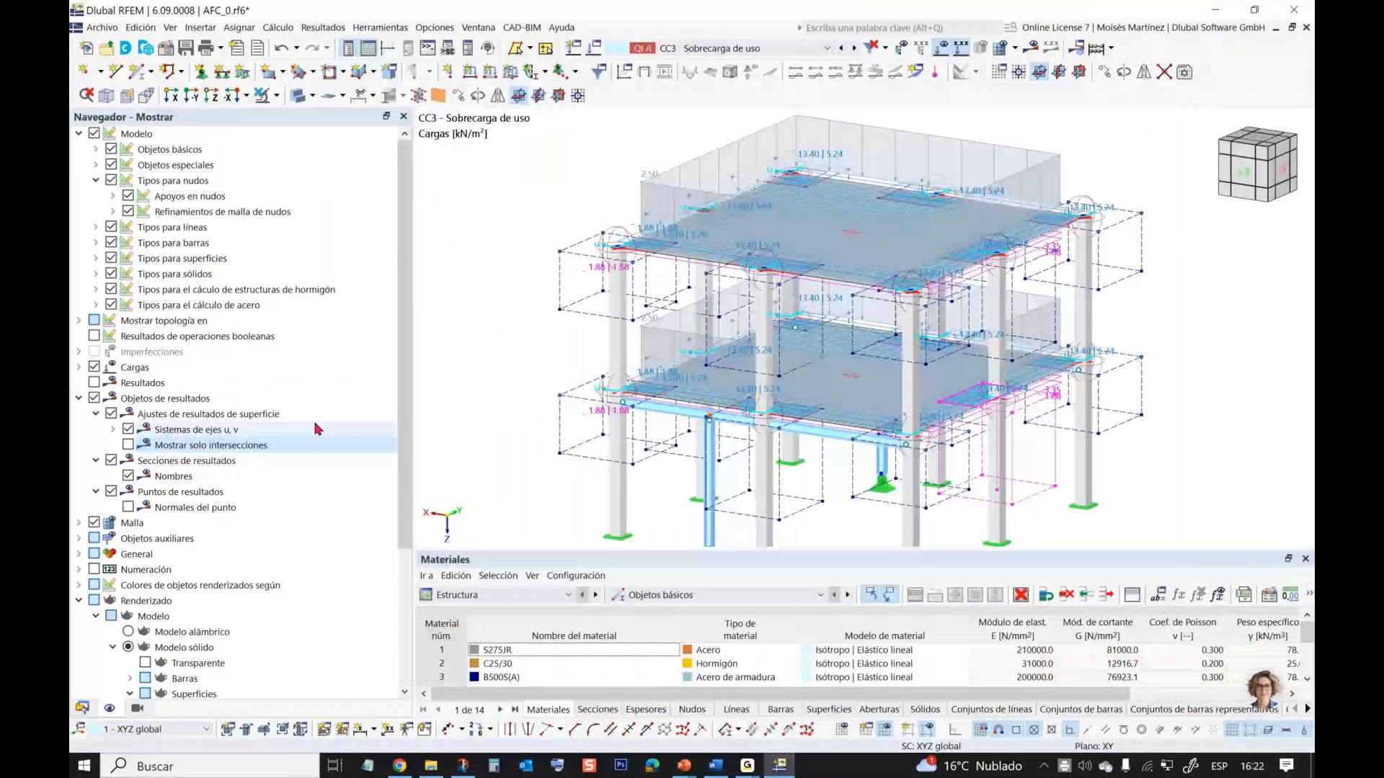
- Limit the display of surface result adjustments to their intersections with the slabs
ctrl+middle_drag(458, 382, 475, 349)
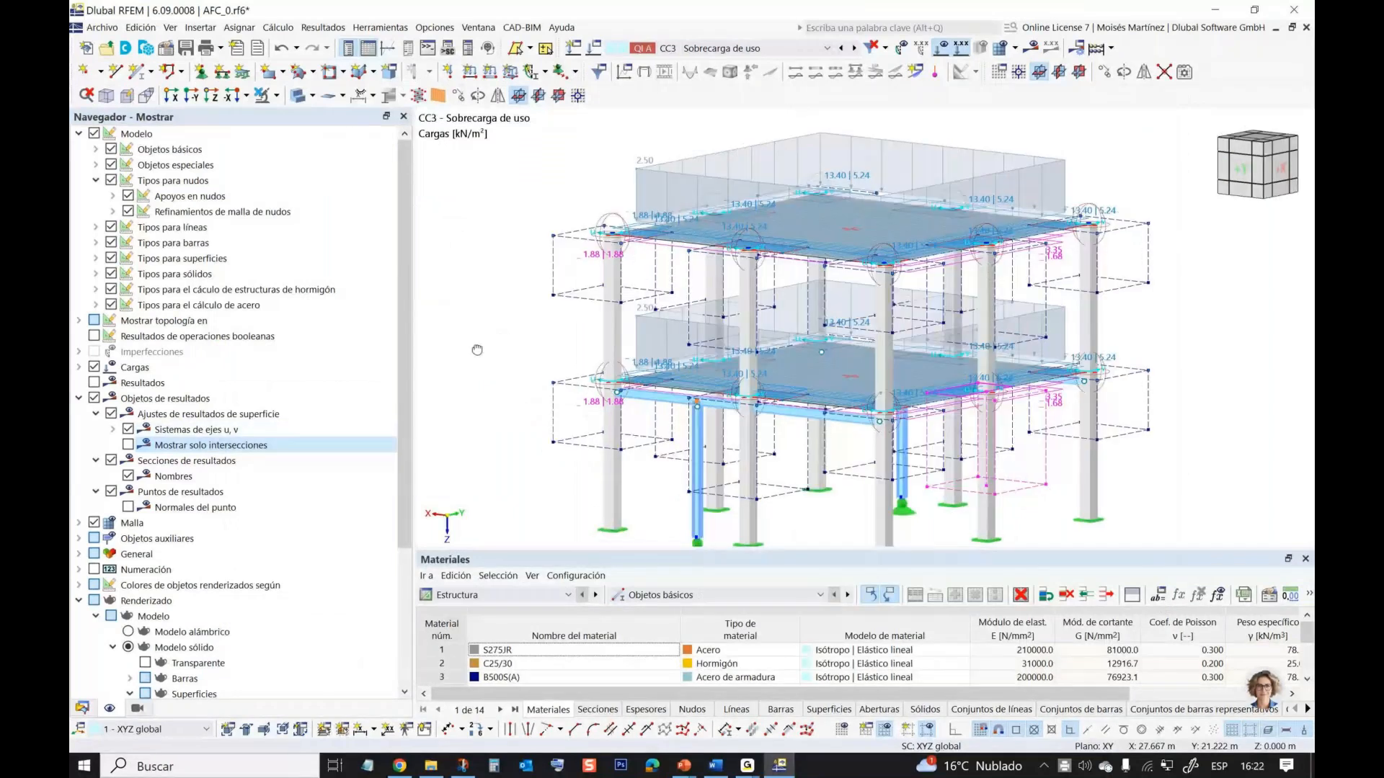
click(129, 445)
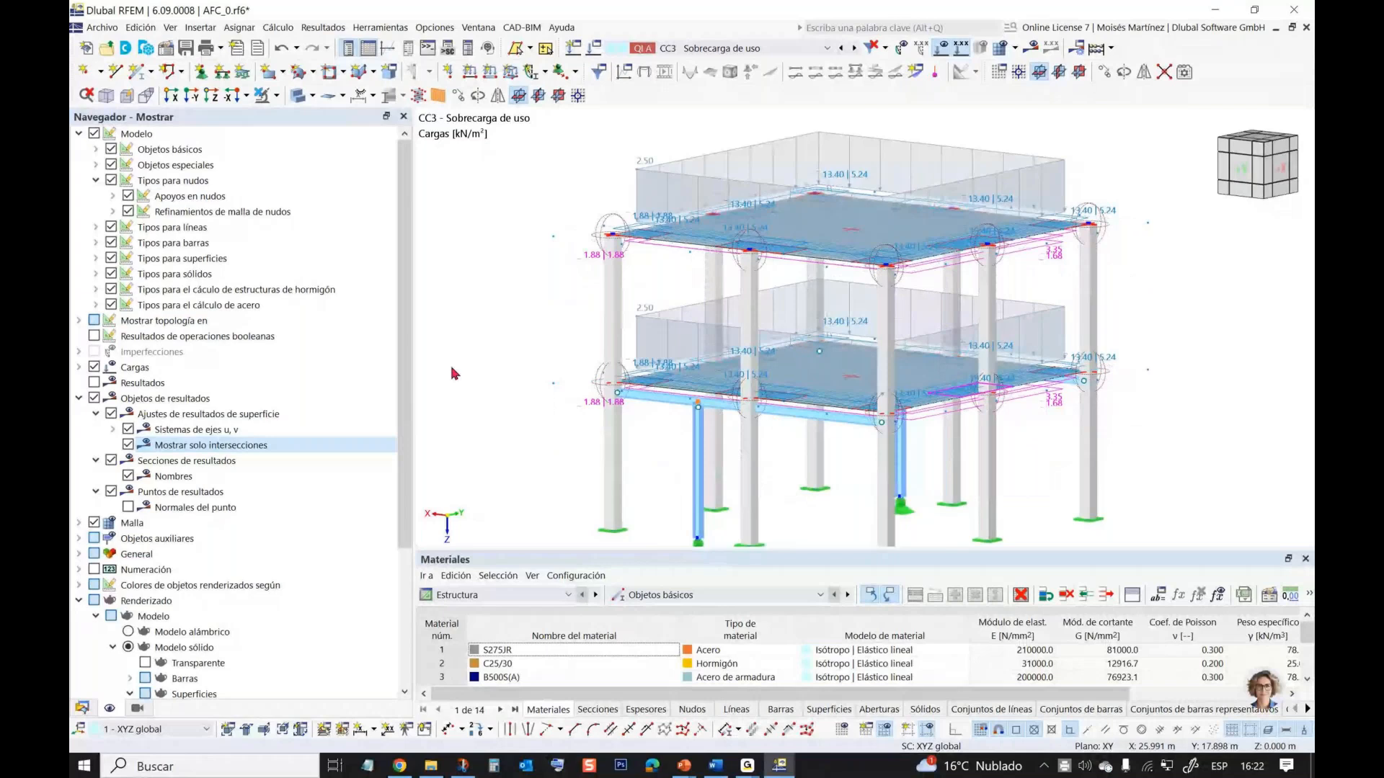
ctrl+middle_drag(454, 372, 586, 328)
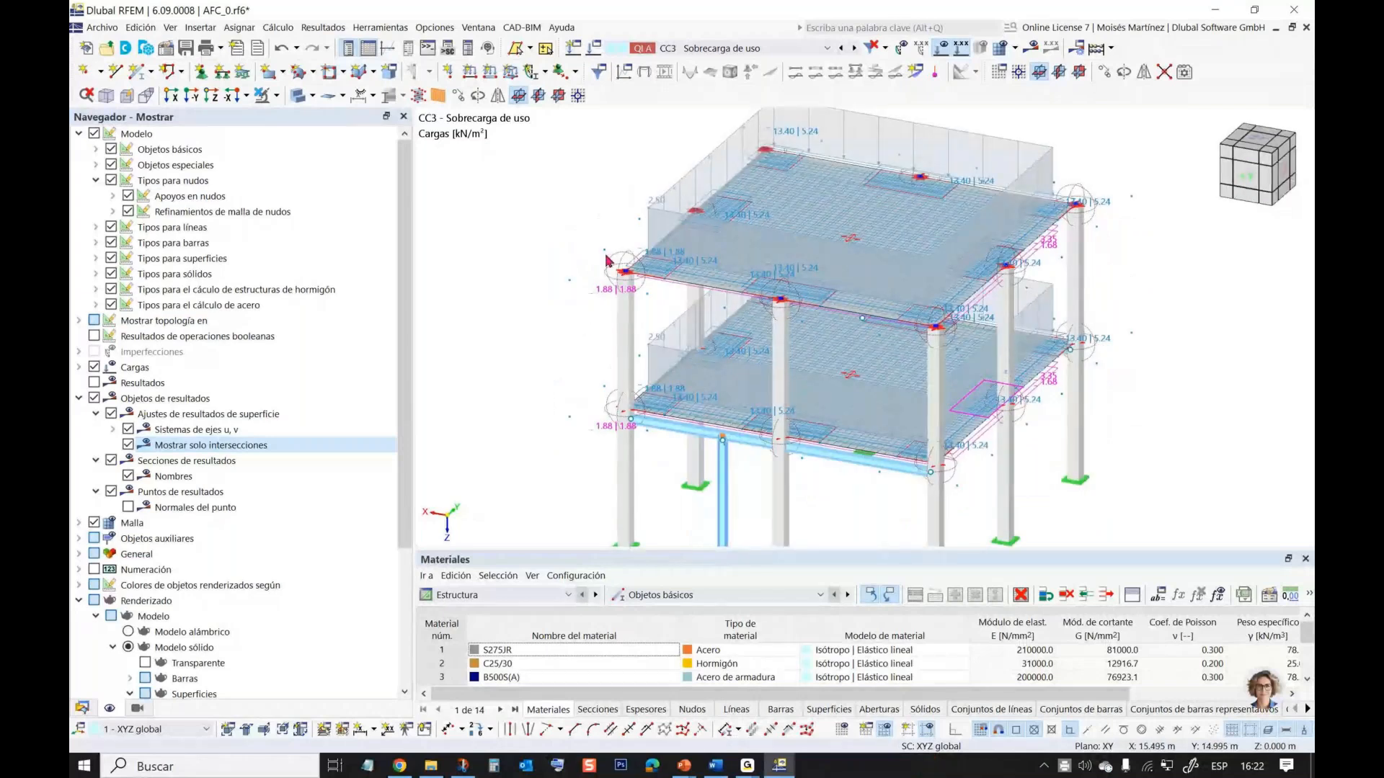
middle_drag(606, 253, 586, 250)
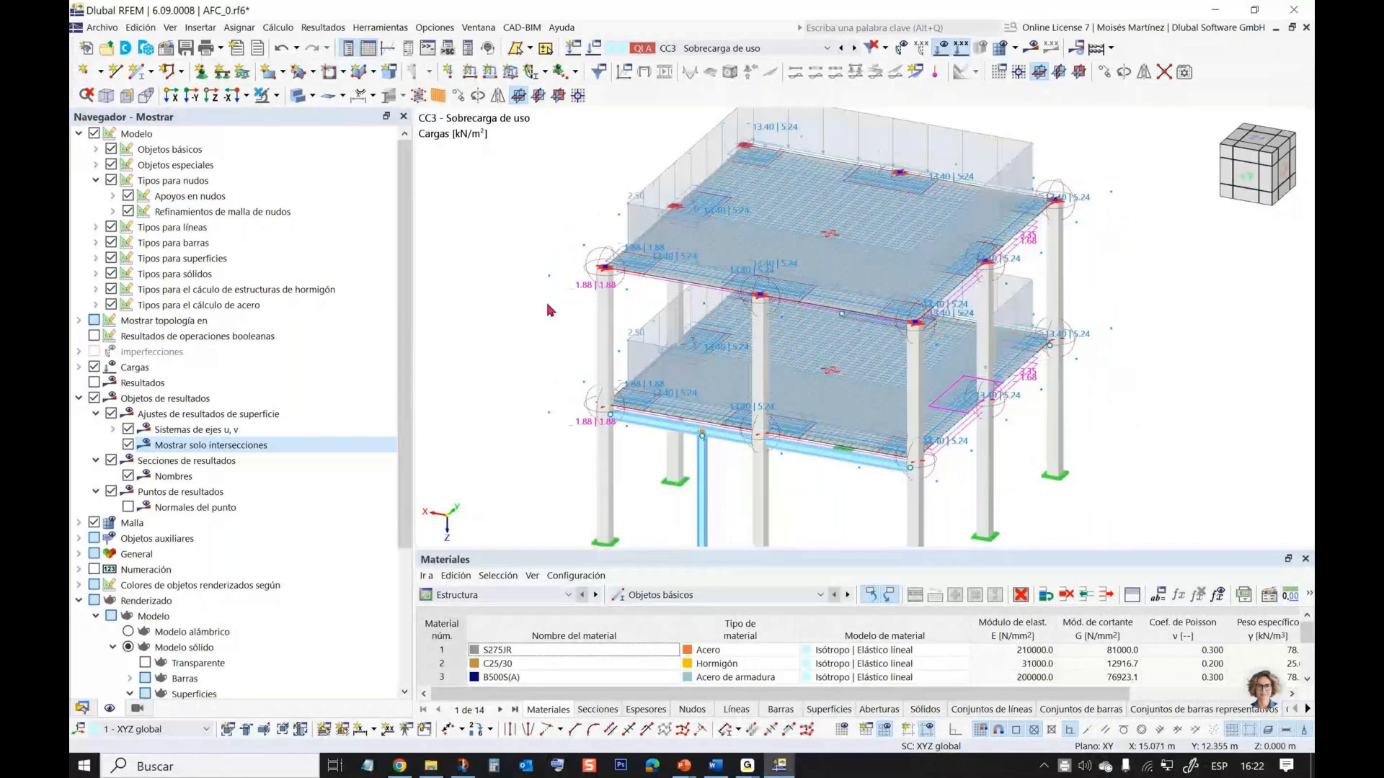
scroll(503, 324, down, 1)
ctrl+middle_drag(505, 326, 515, 369)
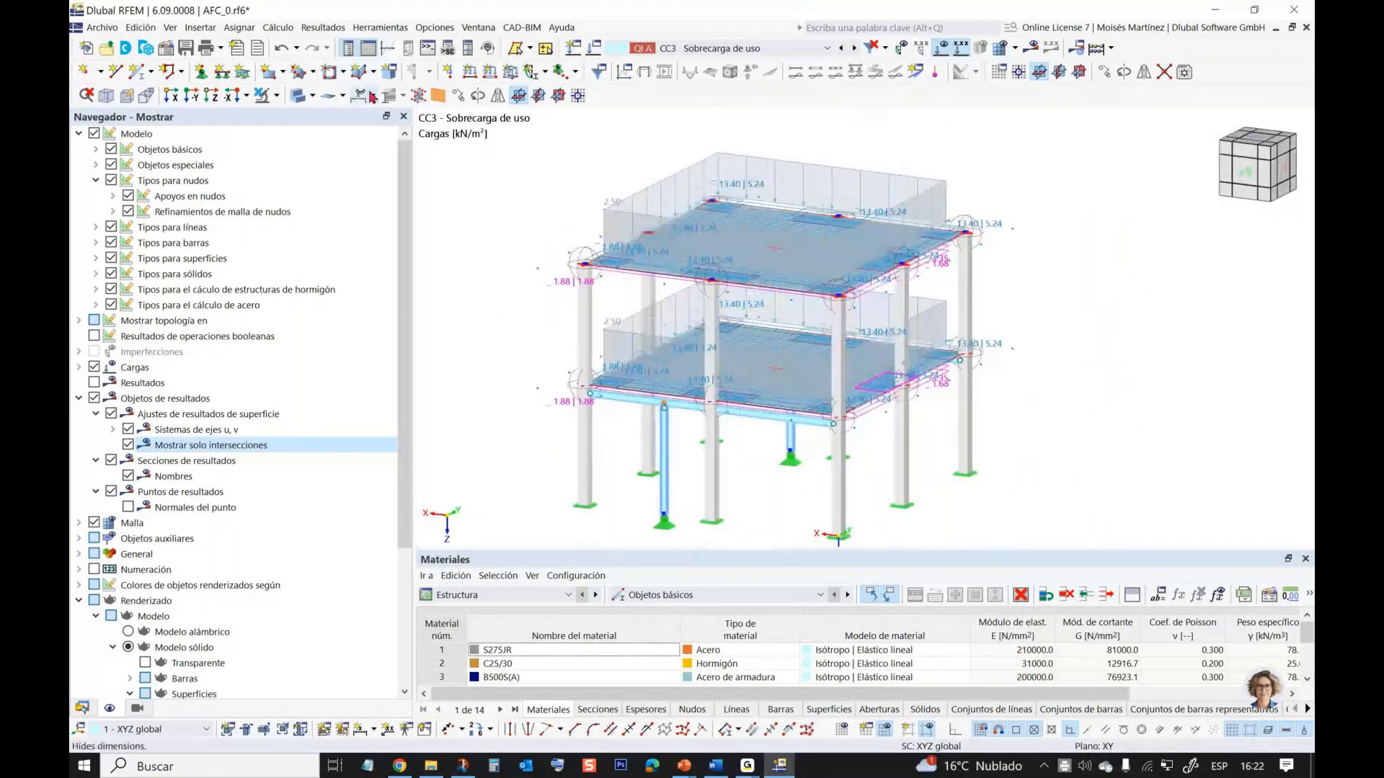
- Switch the model rendering from solid to wireframe
click(300, 97)
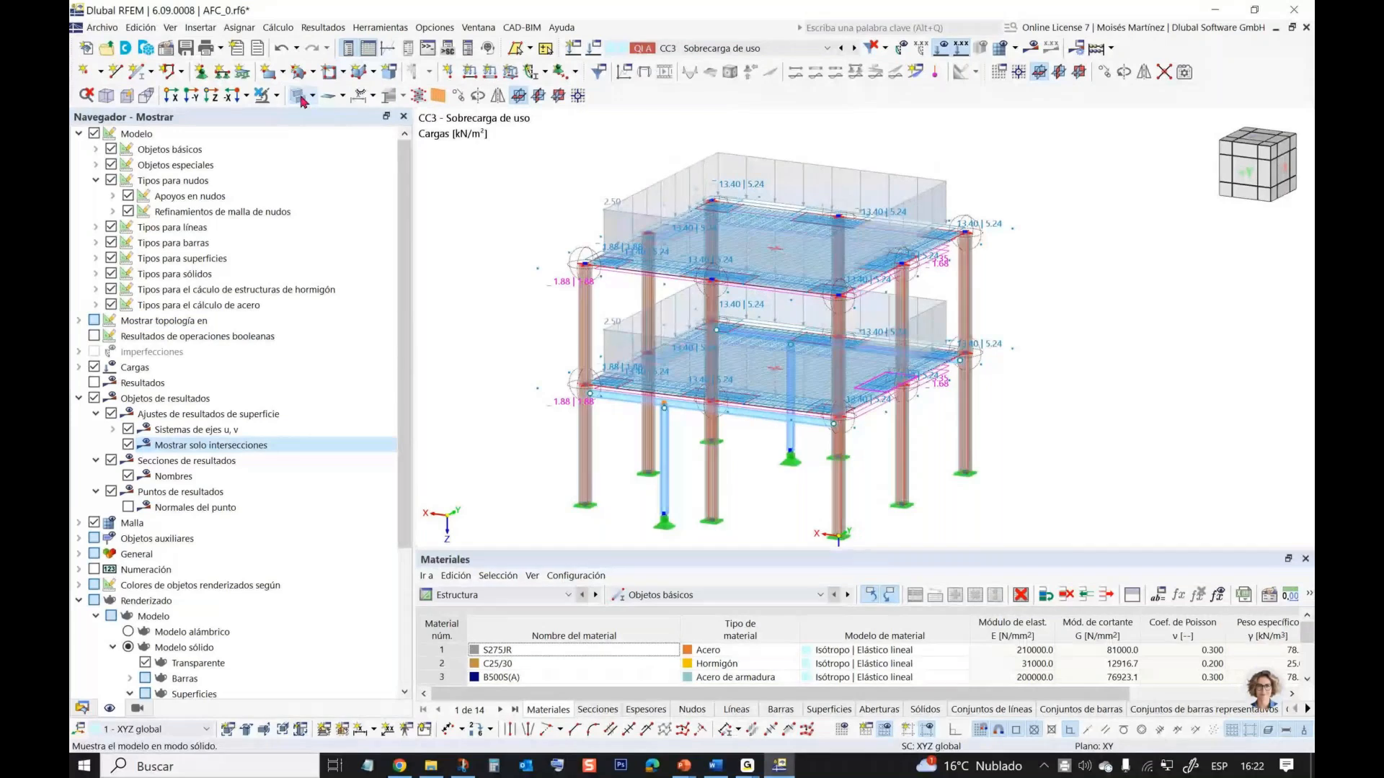
scroll(551, 353, up, 2)
click(298, 97)
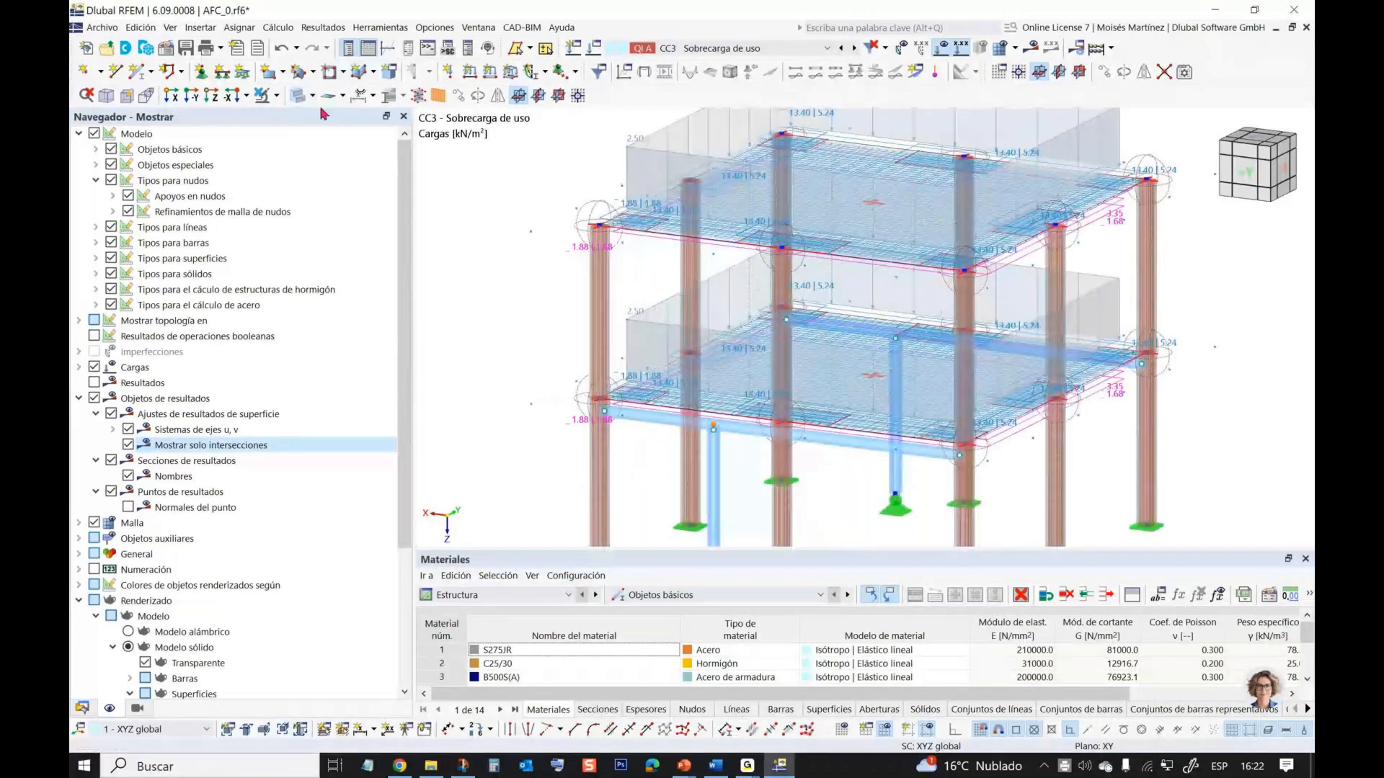
scroll(485, 276, down, 1)
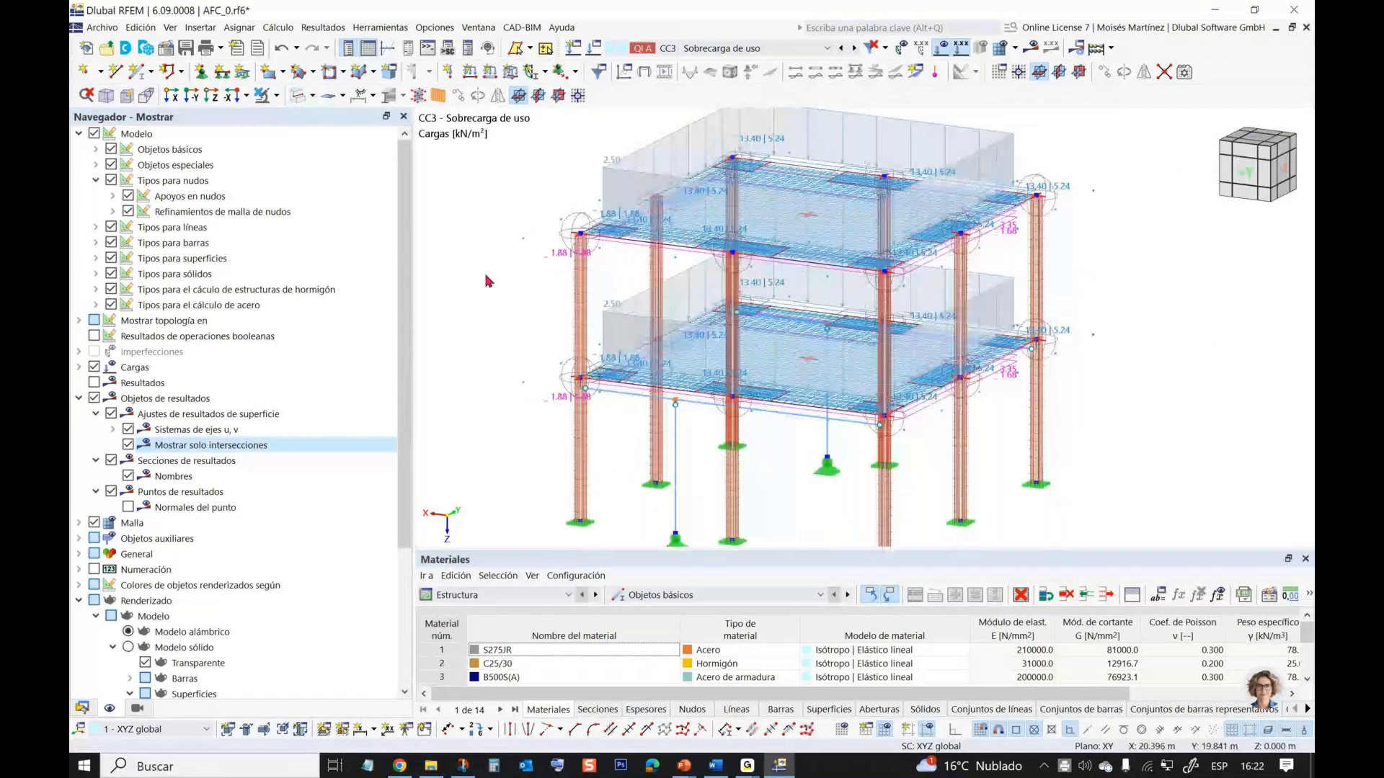
scroll(487, 281, down, 1)
ctrl+middle_drag(1001, 175, 1050, 249)
drag(1021, 300, 537, 172)
ctrl+middle_drag(1035, 248, 1023, 215)
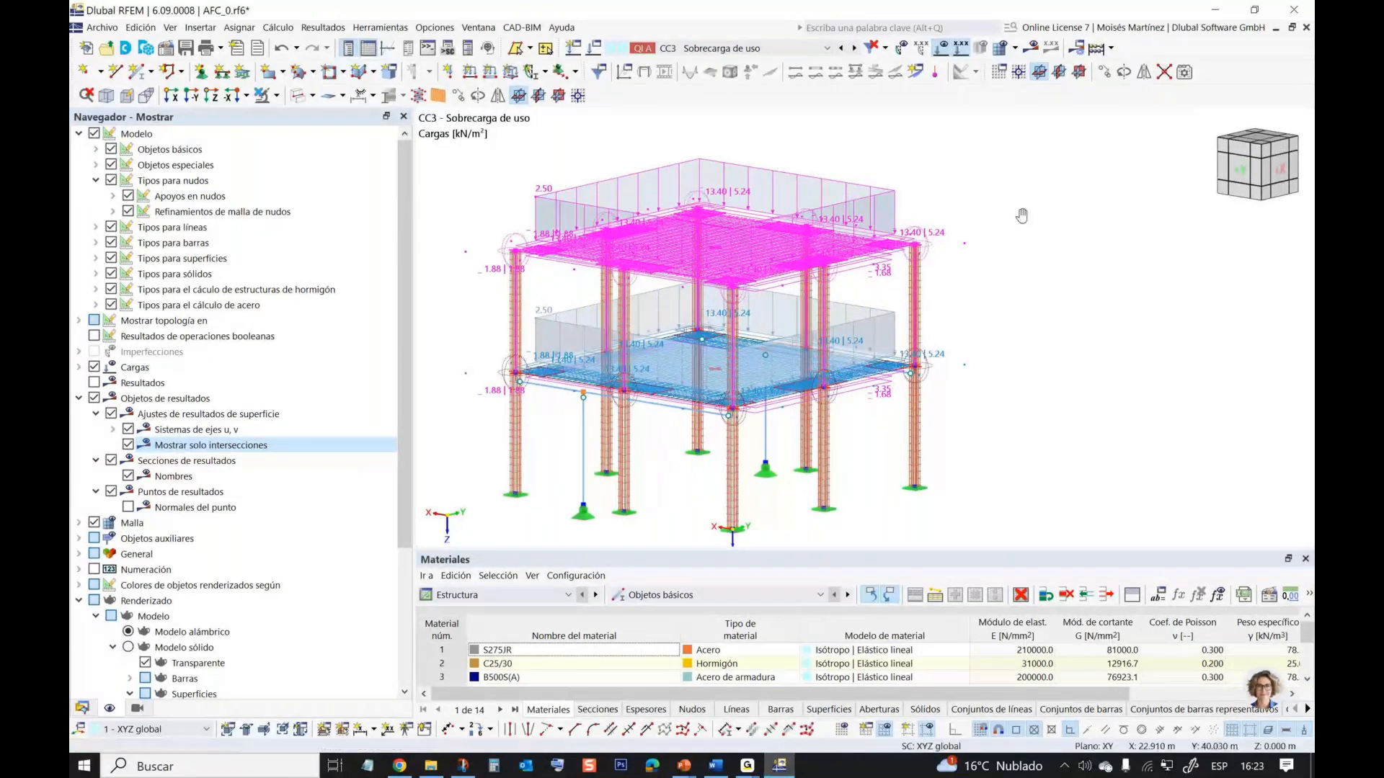
click(1024, 216)
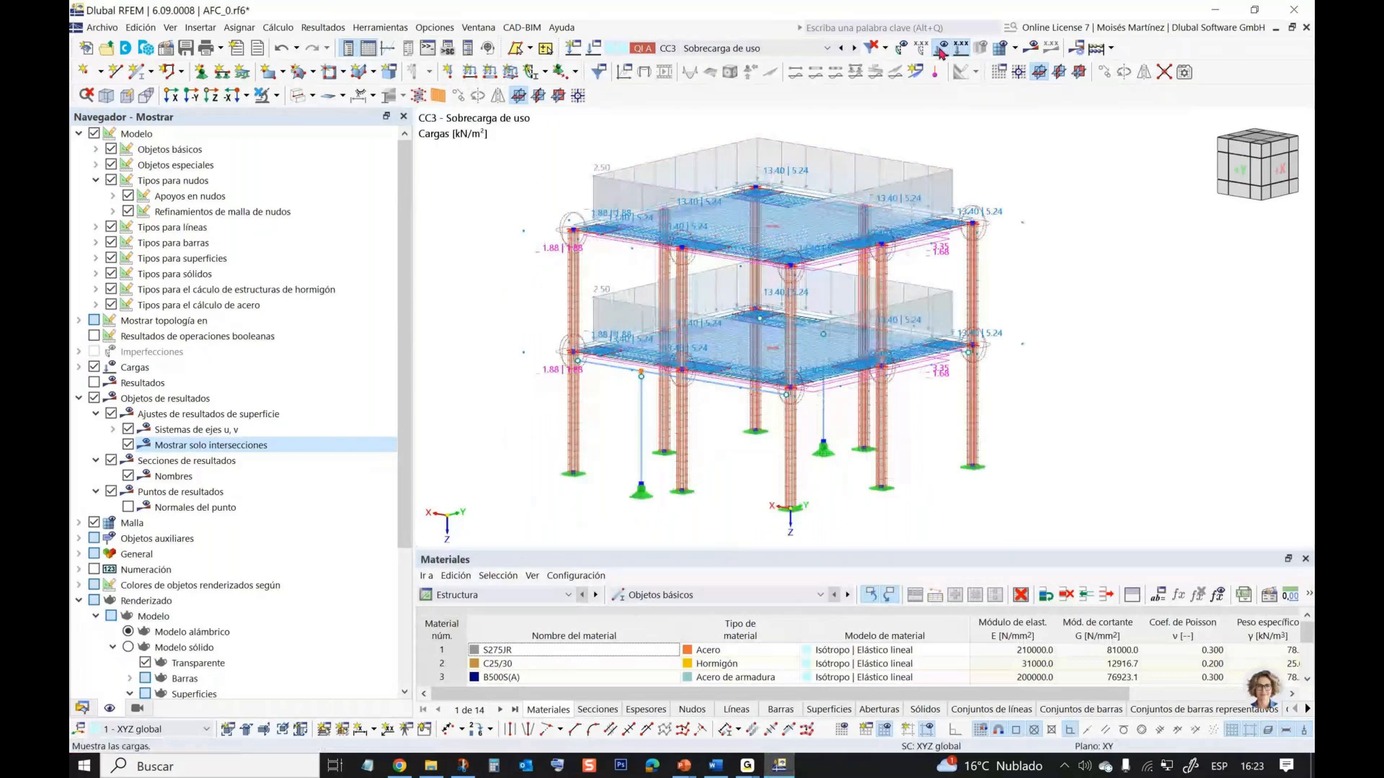
- Hide the loads and select the whole upper storey, including its slab and columns
click(940, 50)
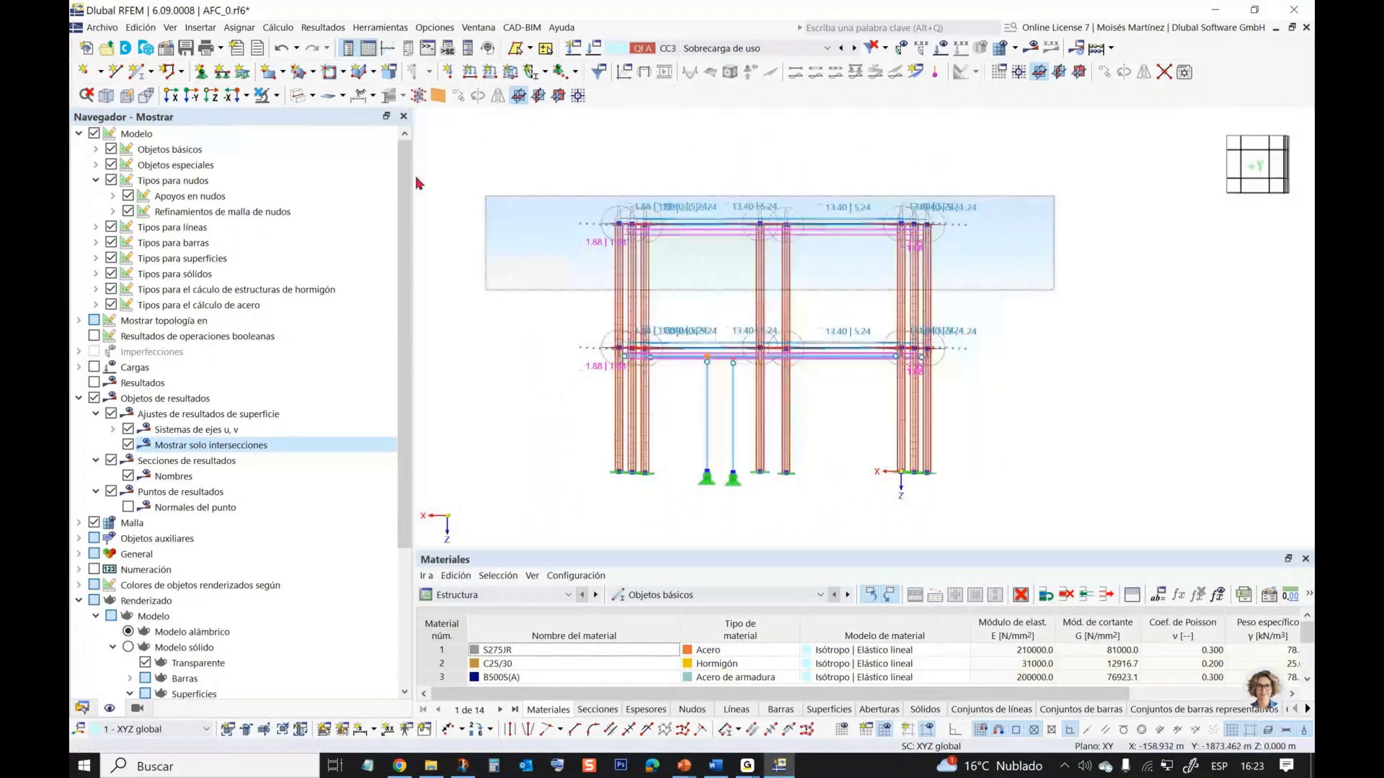
drag(415, 176, 547, 159)
ctrl+middle_drag(1003, 212, 964, 230)
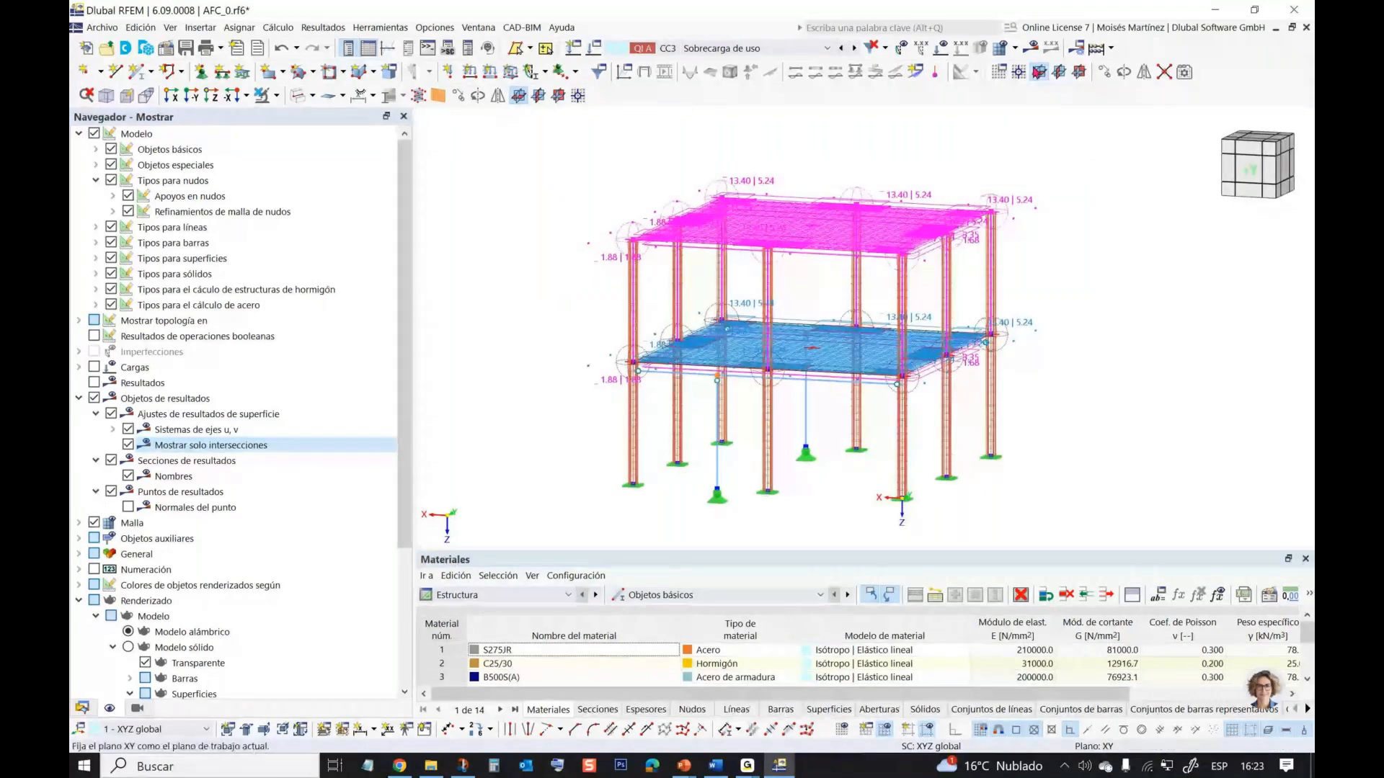
- Copy the selected upper storey once, including its loads, one storey upward using a displacement vector picked between nodes
click(1101, 74)
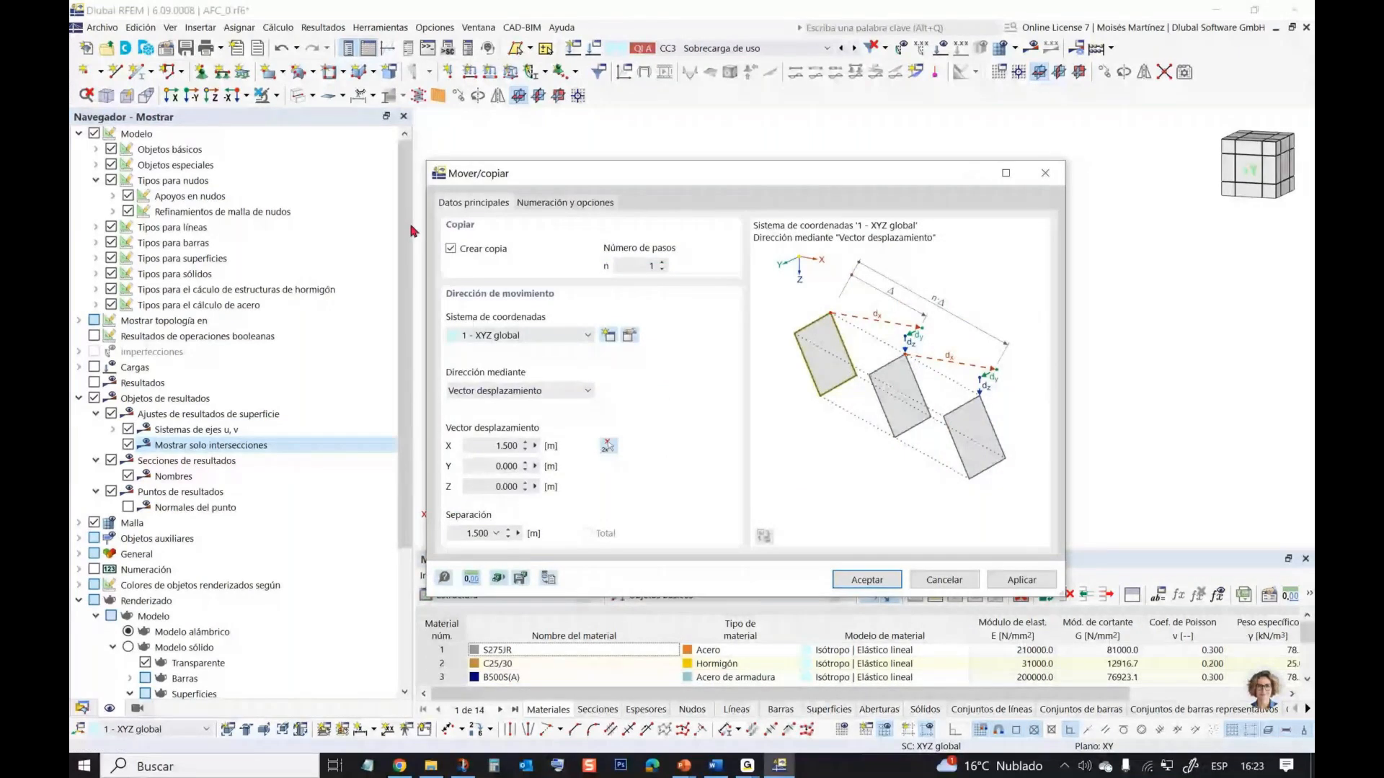
click(563, 208)
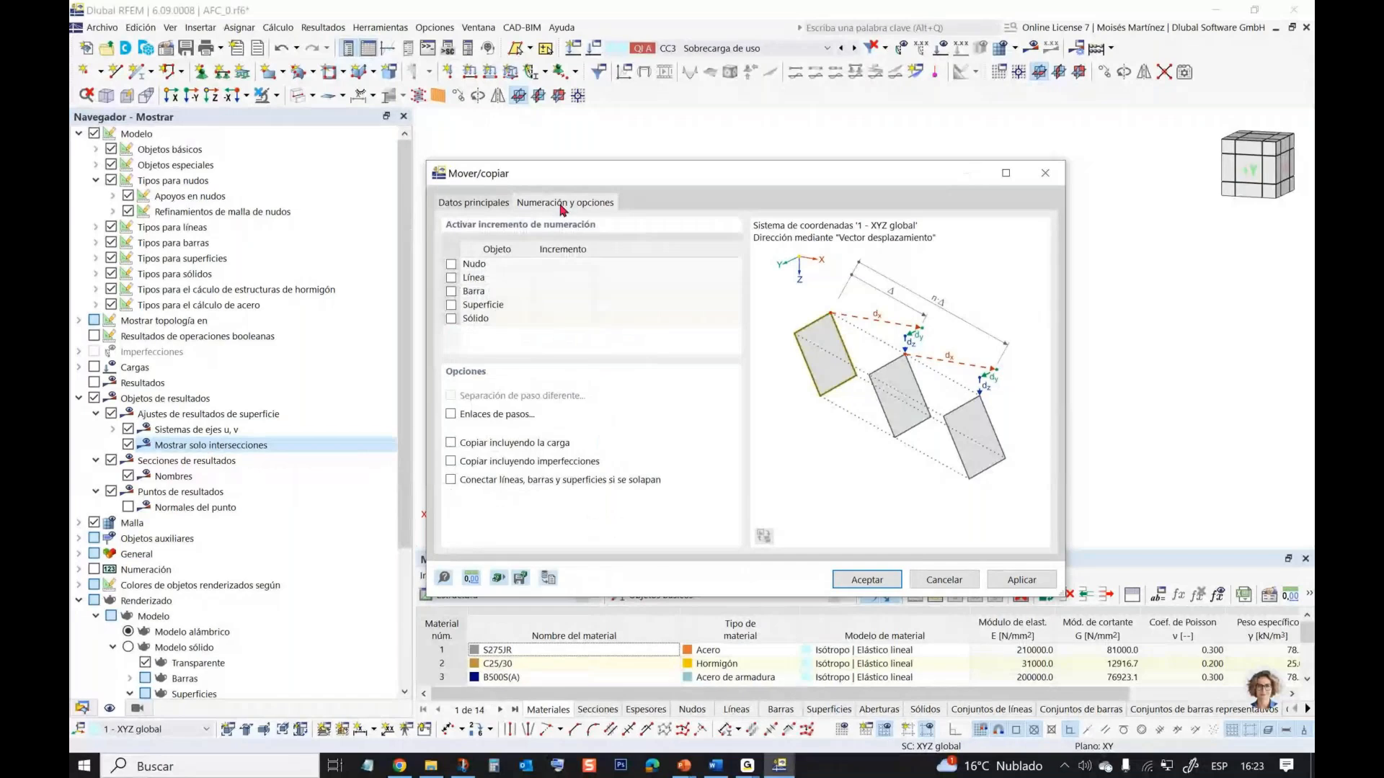
click(451, 443)
click(481, 204)
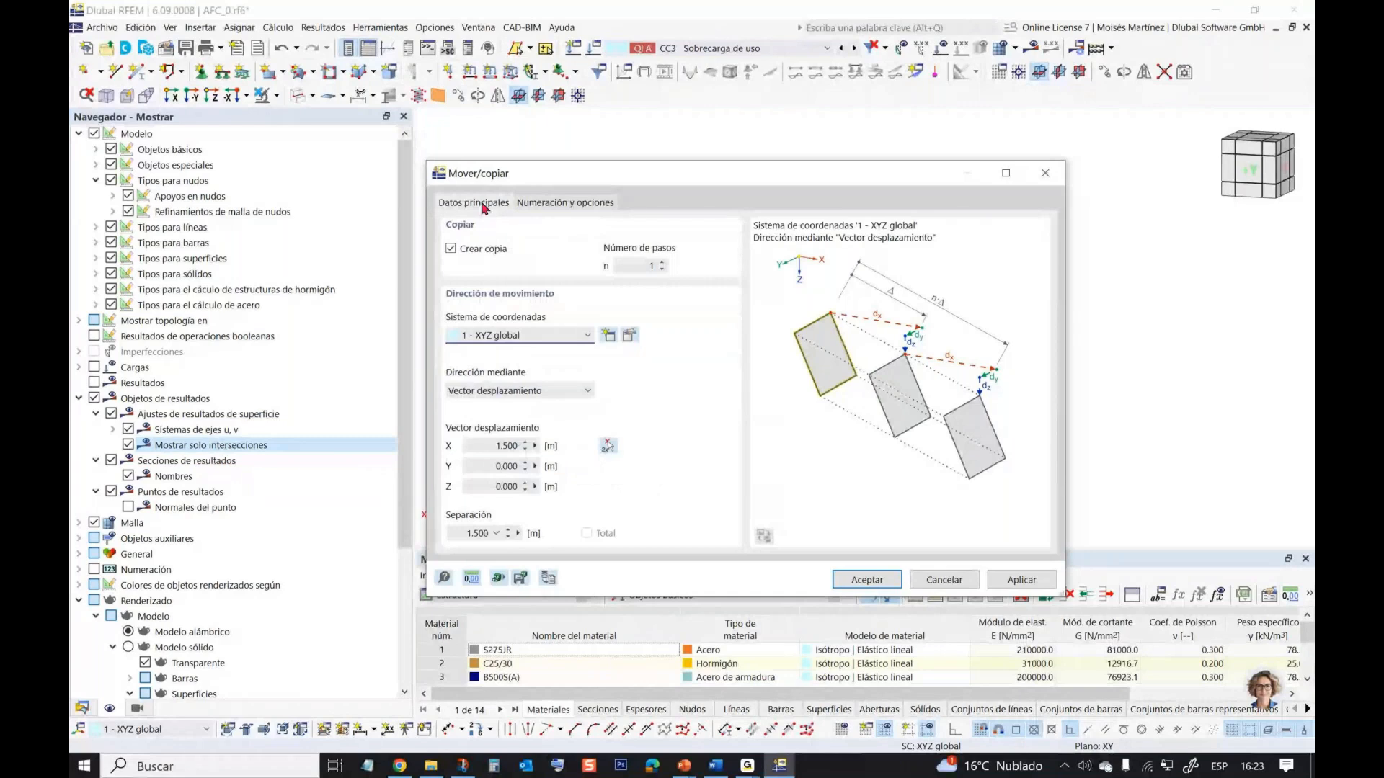
drag(634, 179, 776, 256)
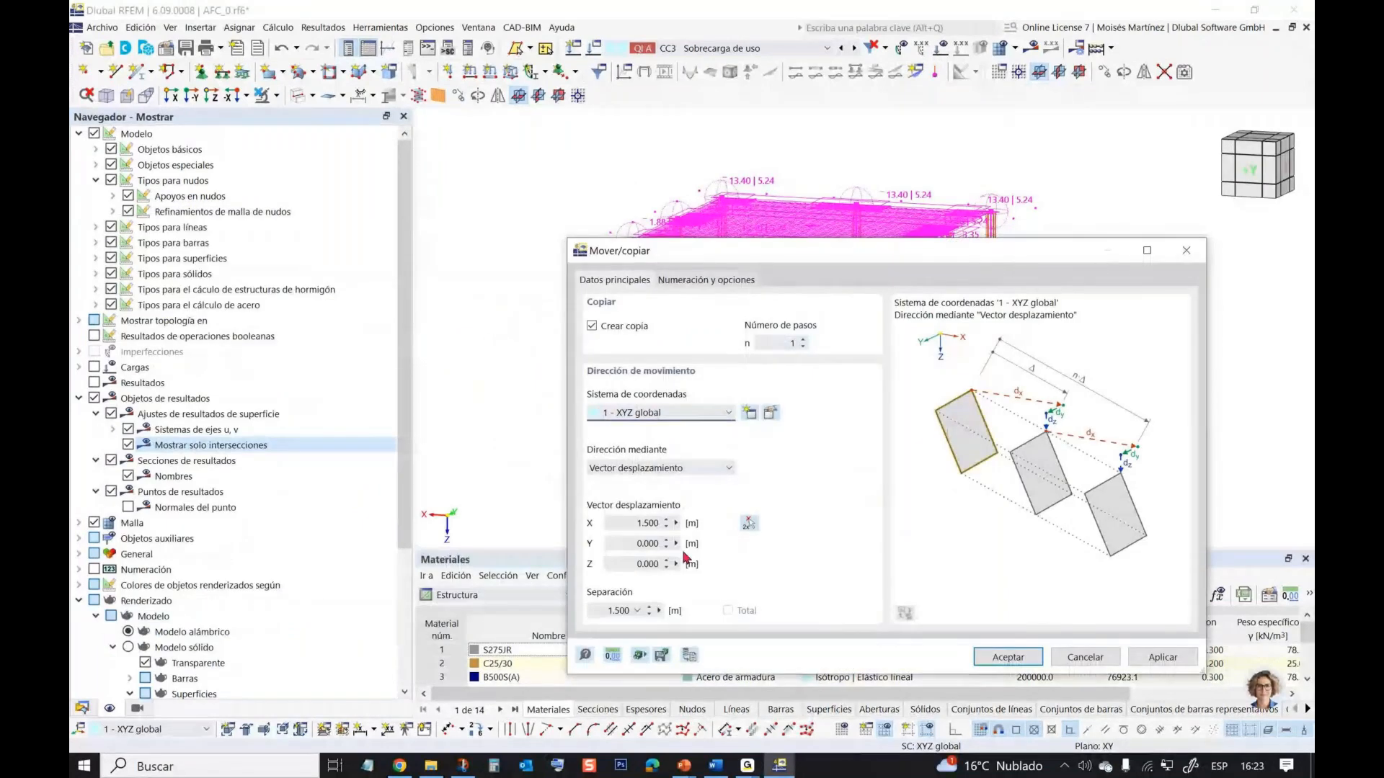
click(748, 523)
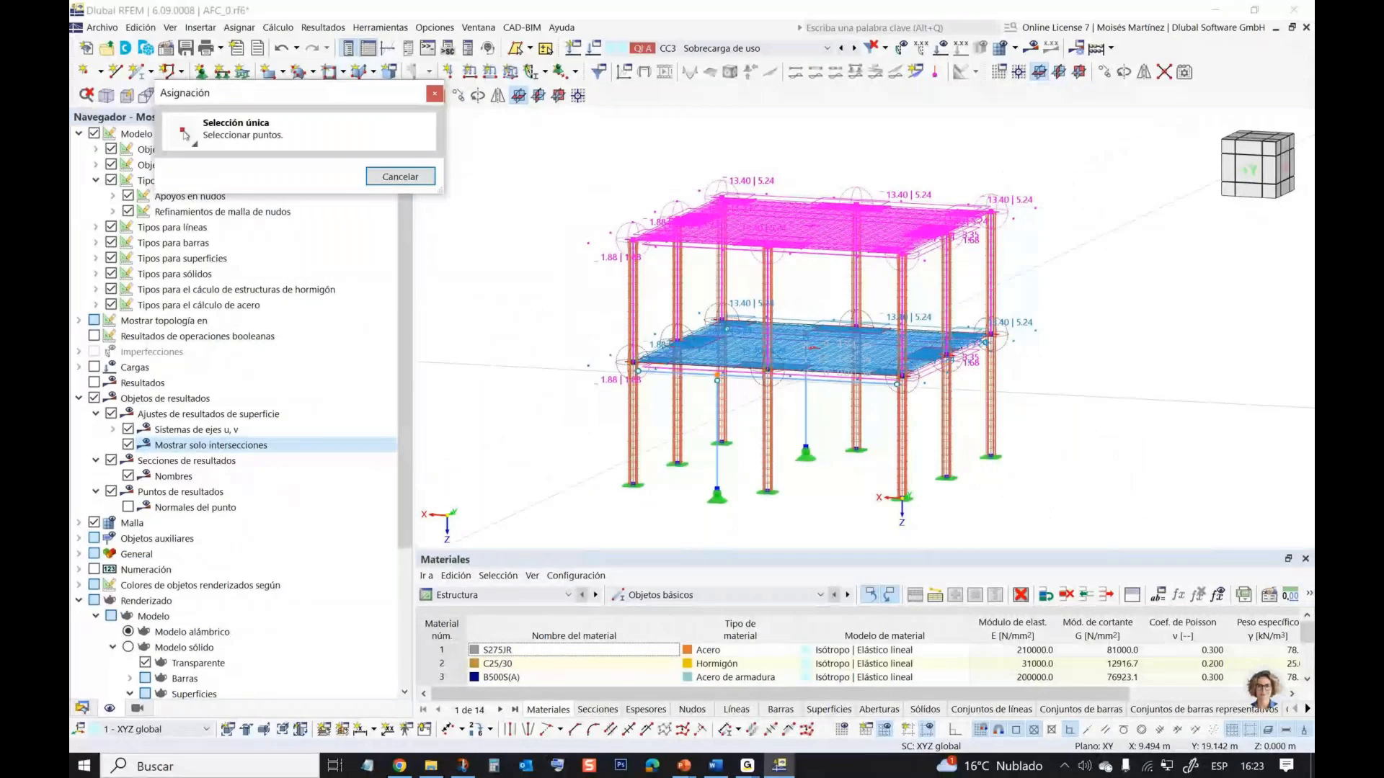
scroll(1009, 335, up, 2)
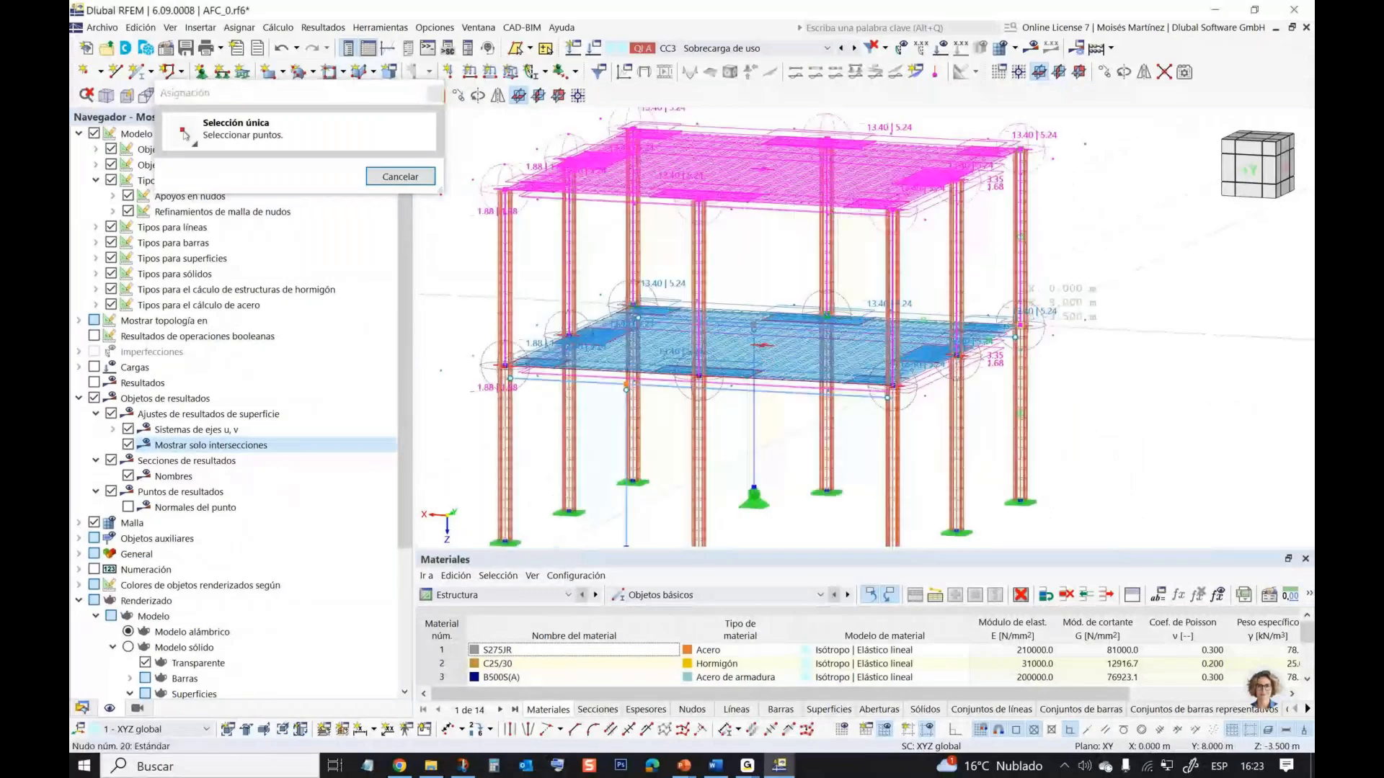
click(1015, 336)
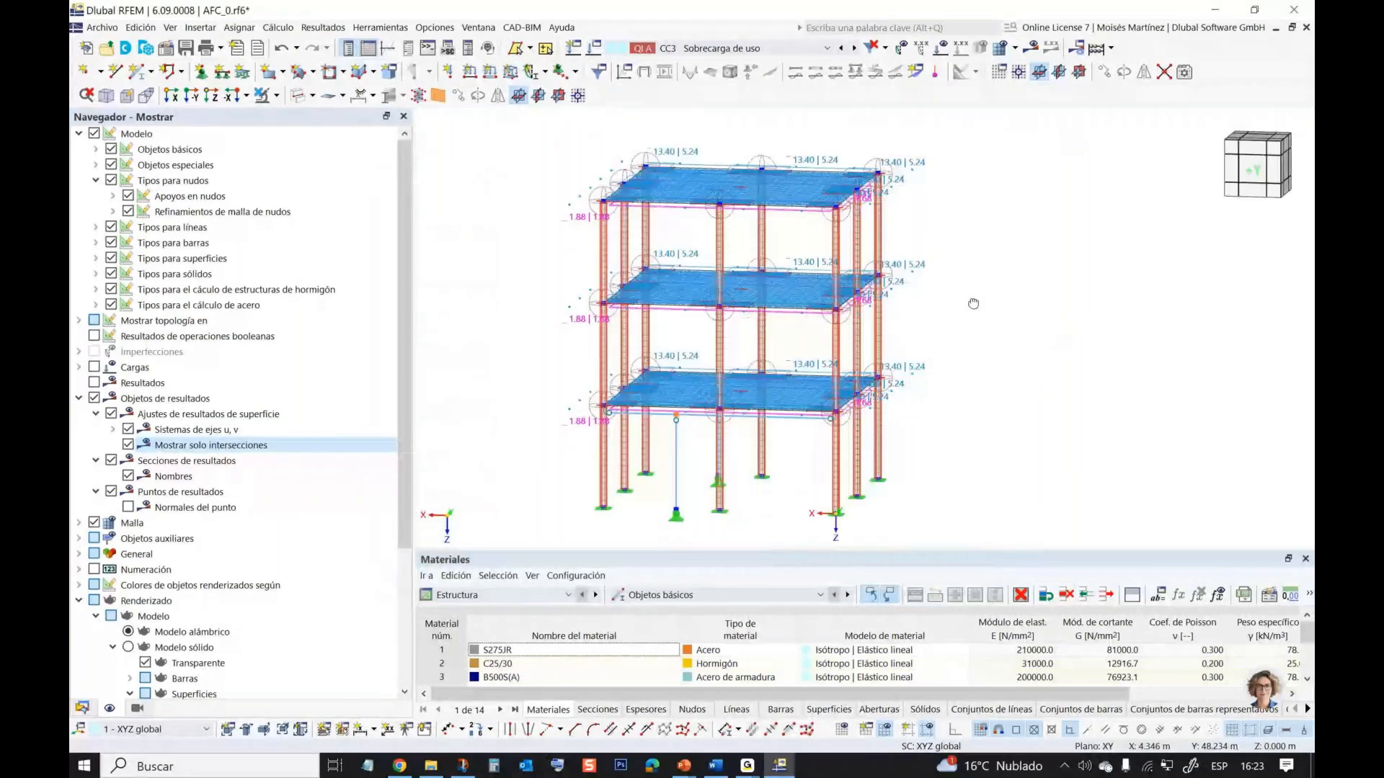
- Try deleting the top-storey columns along the X = 8 m edge, and undo the deletion
ctrl+middle_drag(973, 303, 998, 235)
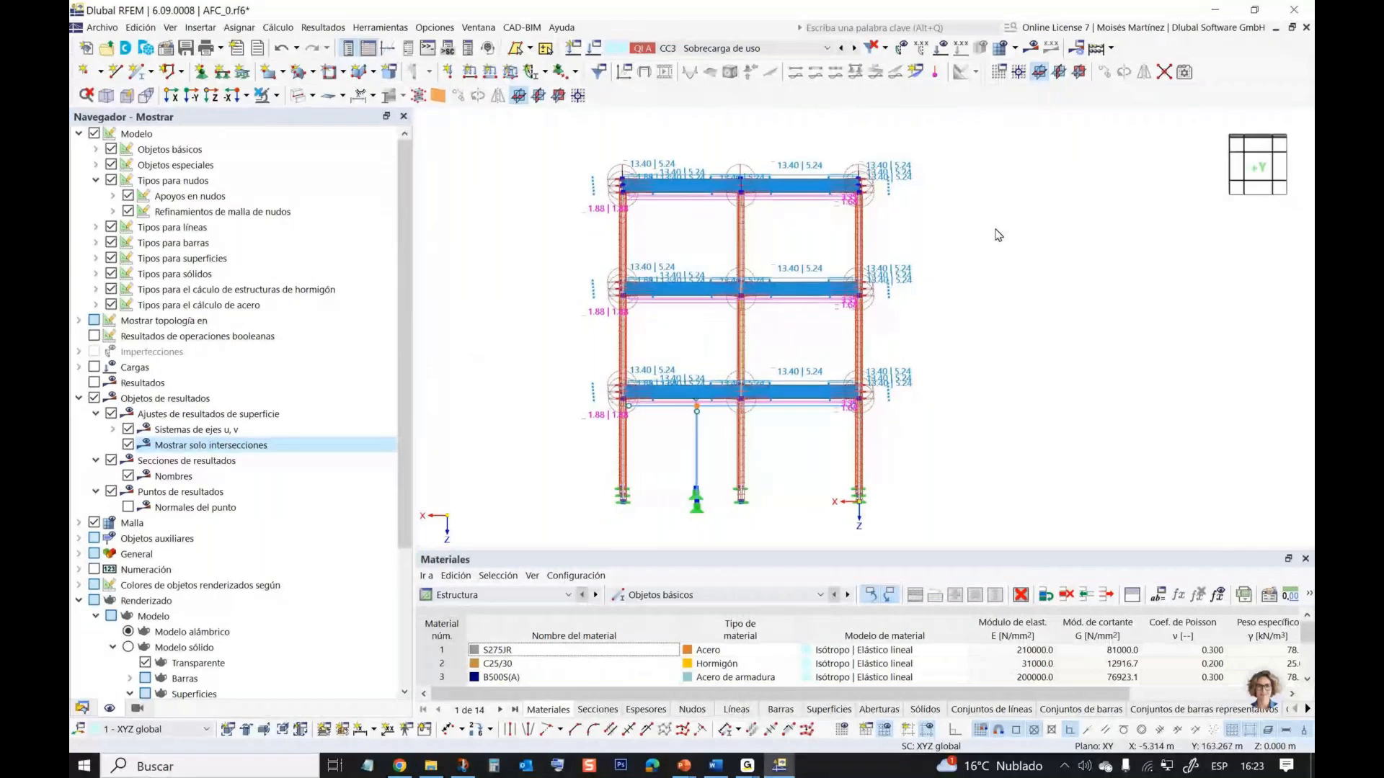
mouse_move(998, 235)
ctrl+middle_down()
mouse_move(976, 241)
mouse_move(980, 227)
ctrl+middle_up()
drag(677, 248, 571, 233)
key(Delete)
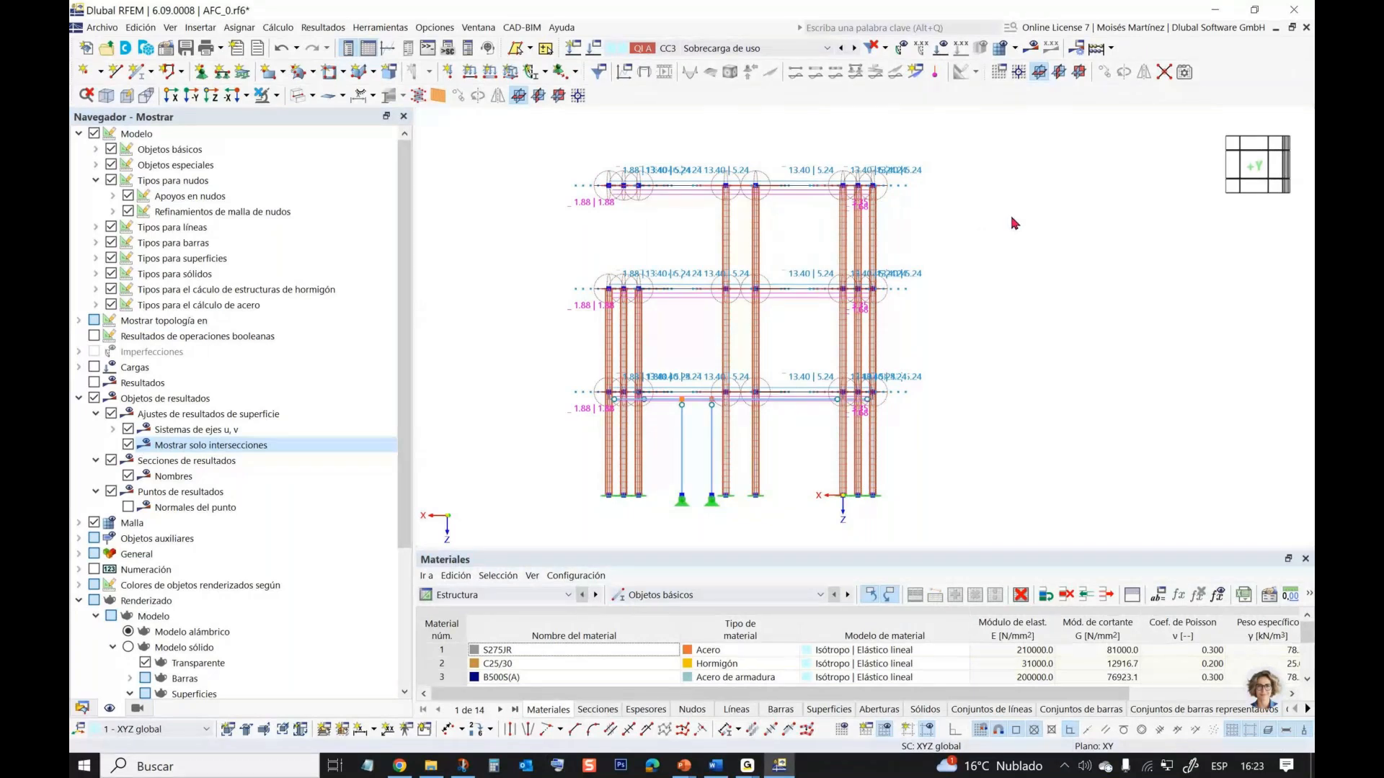
key(ctrl+z)
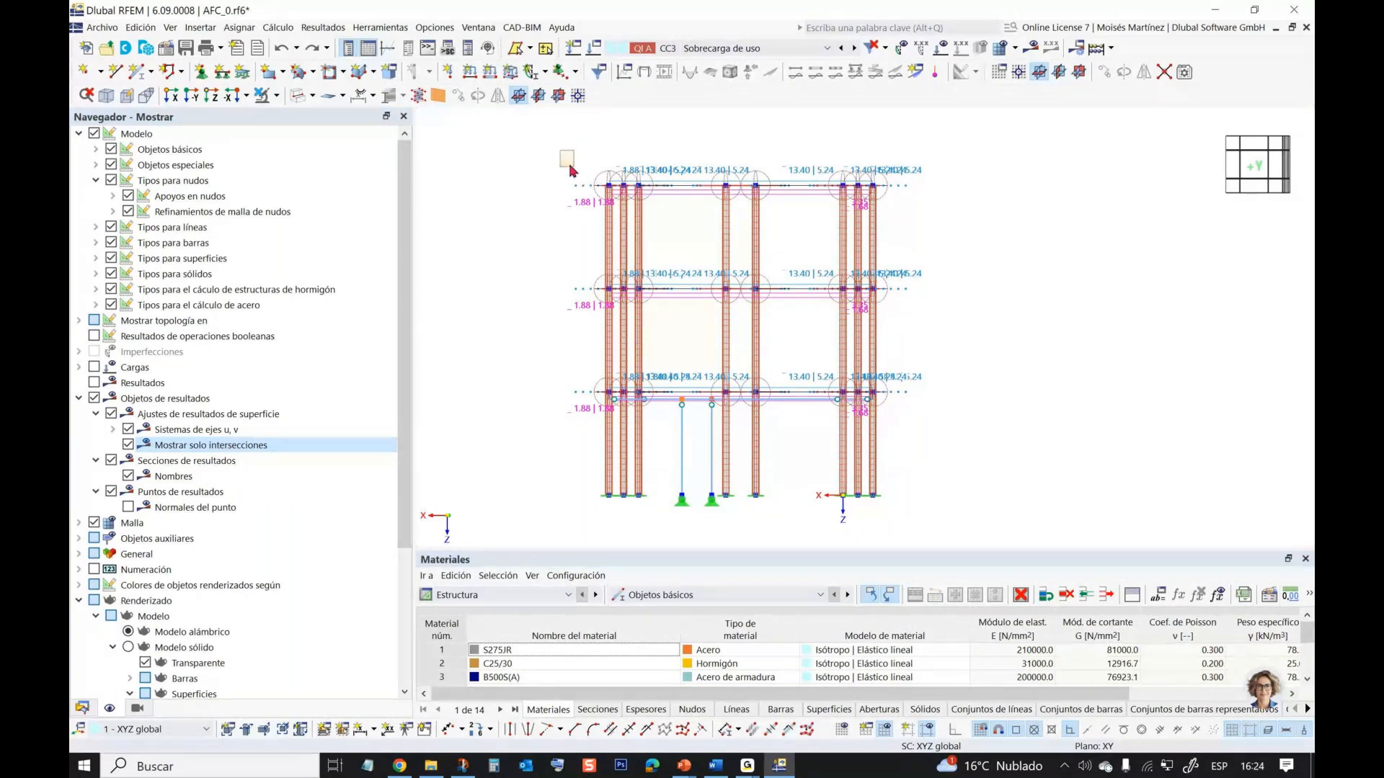
- Delete the top-storey columns along the X = 8 m edge
drag(571, 171, 569, 230)
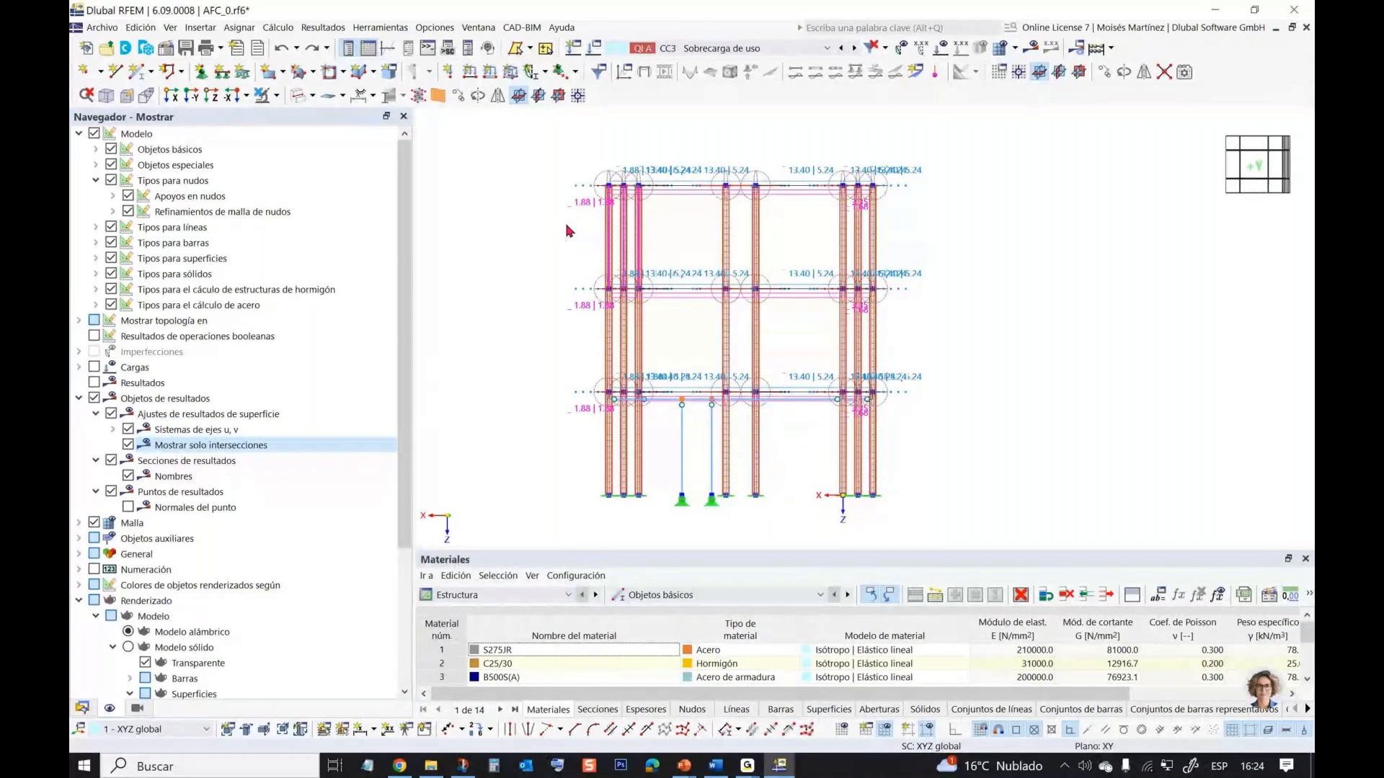
key(Delete)
ctrl+middle_drag(640, 213, 629, 263)
- Hide the concrete design types and delete the middle node on the top slab's X = 8 m edge, combining its connected lines
scroll(629, 269, up, 5)
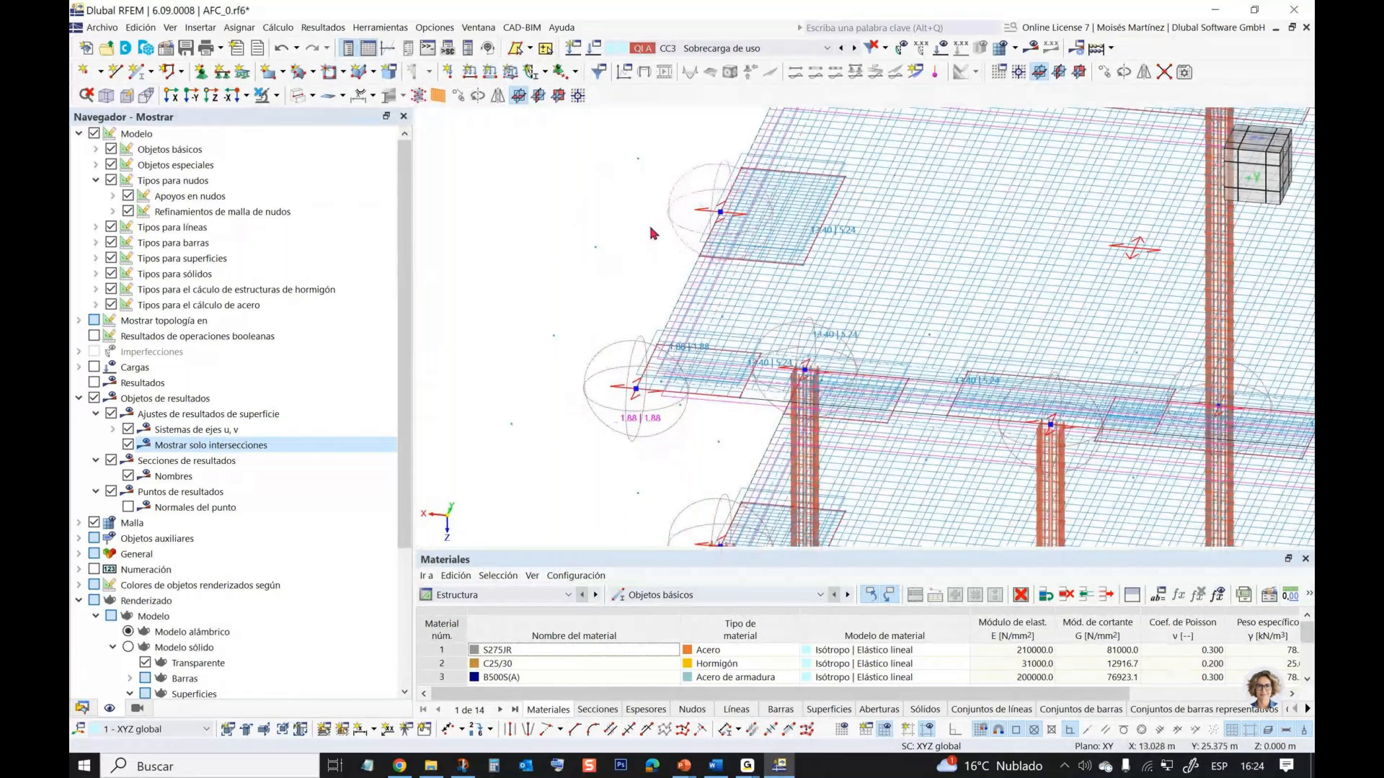
click(159, 443)
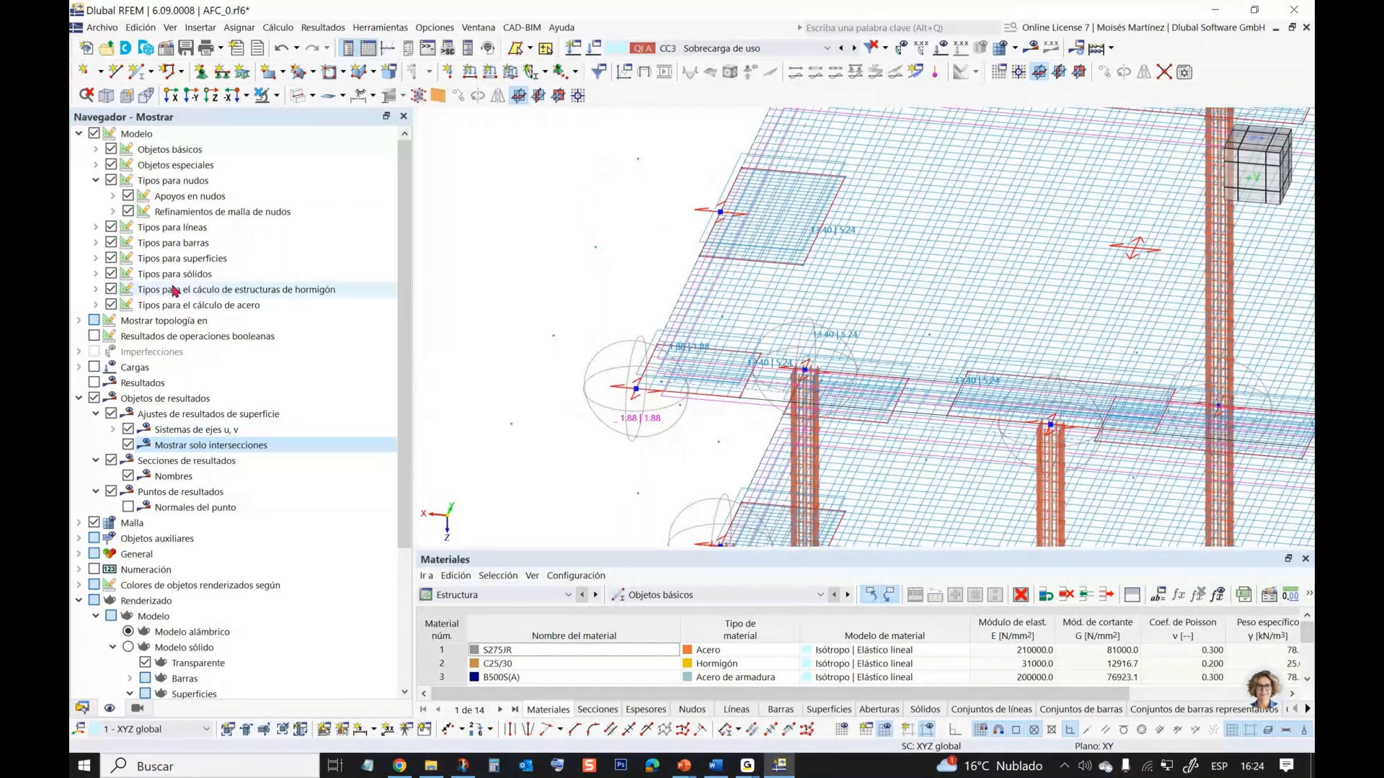
click(111, 289)
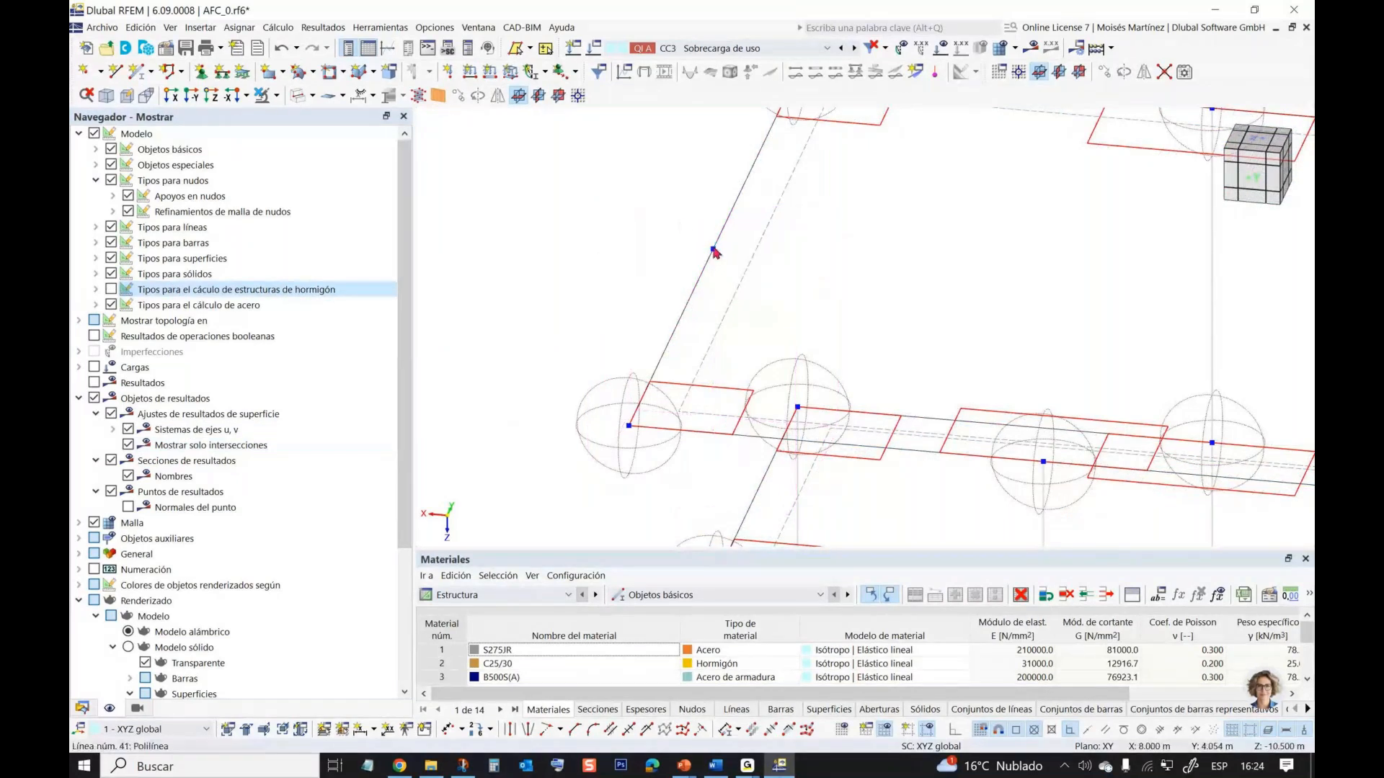
right_click(712, 248)
mouse_move(750, 319)
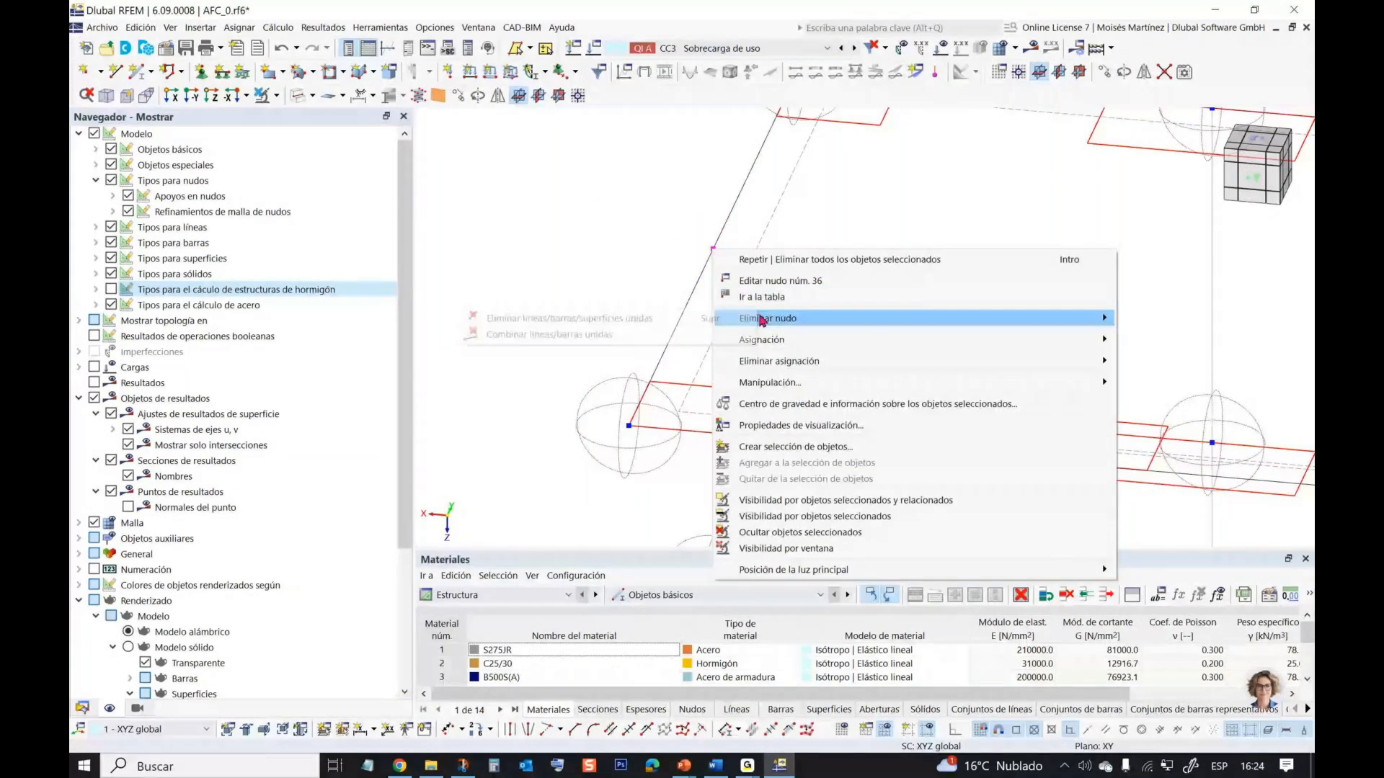
click(625, 337)
scroll(604, 208, down, 5)
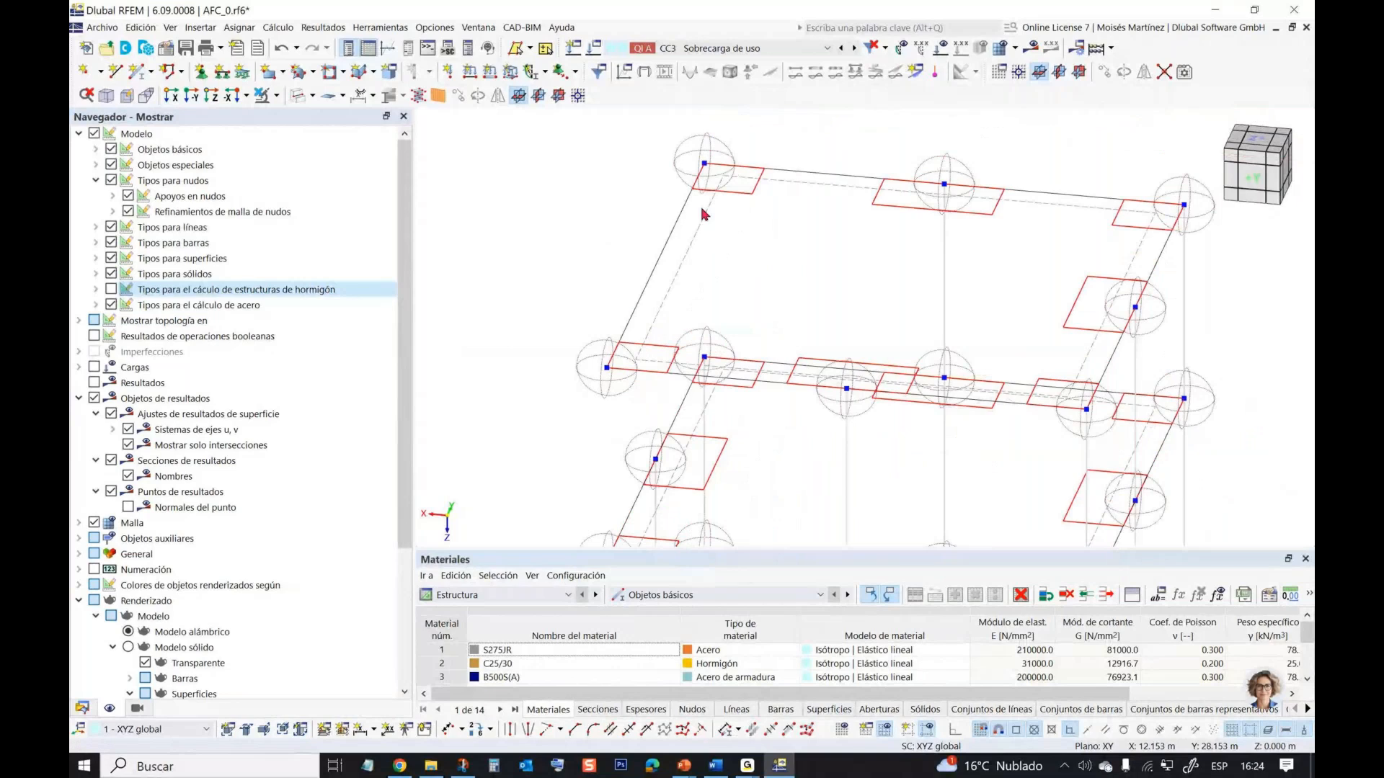
- Show the concrete design types in the model view again
scroll(617, 292, down, 1)
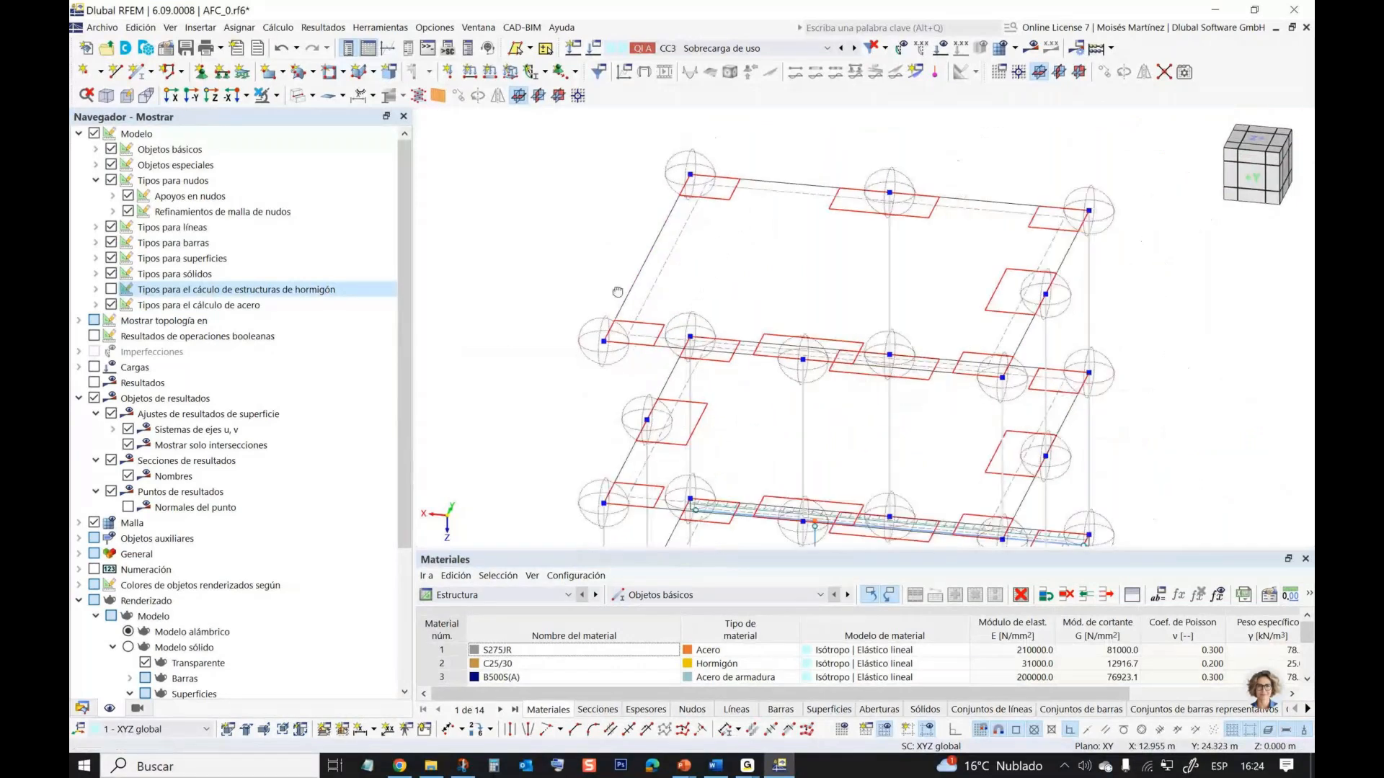
ctrl+middle_drag(618, 292, 611, 264)
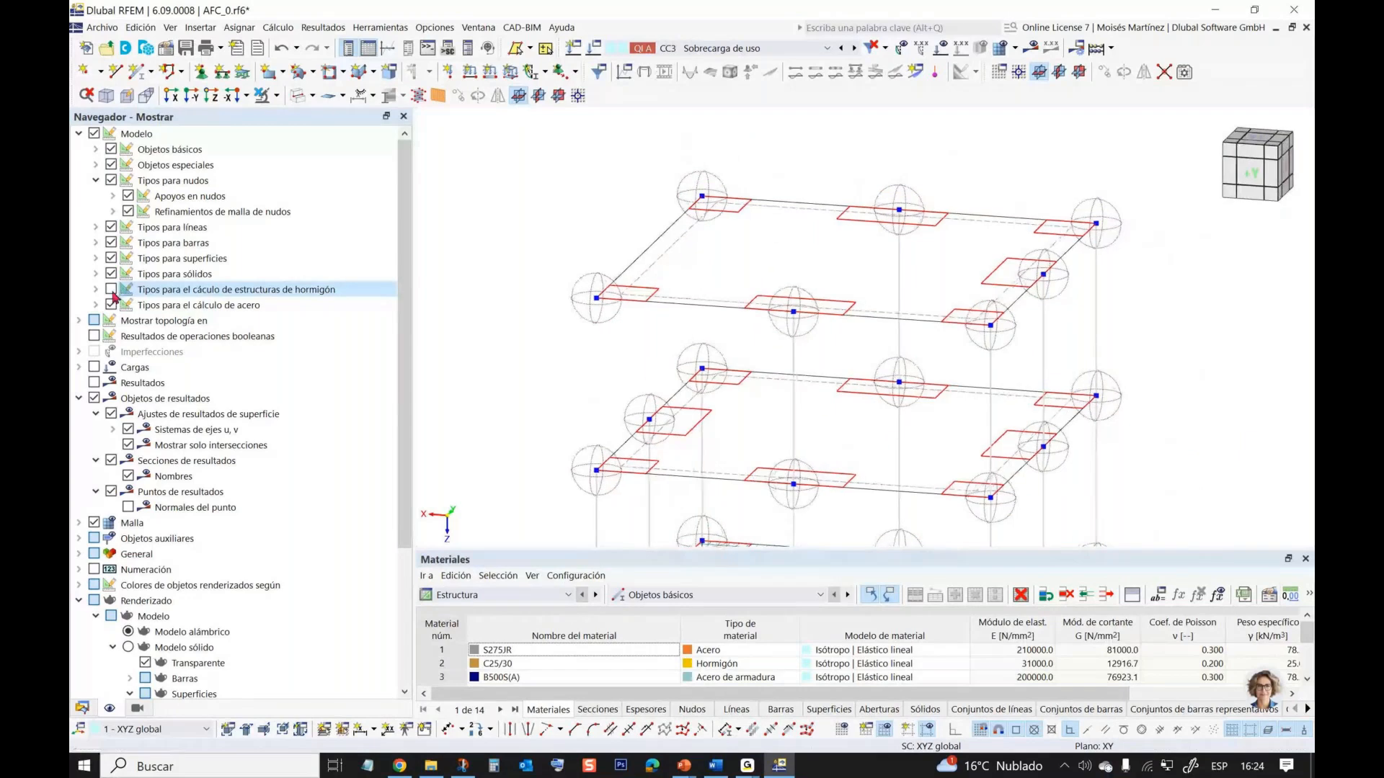
click(112, 290)
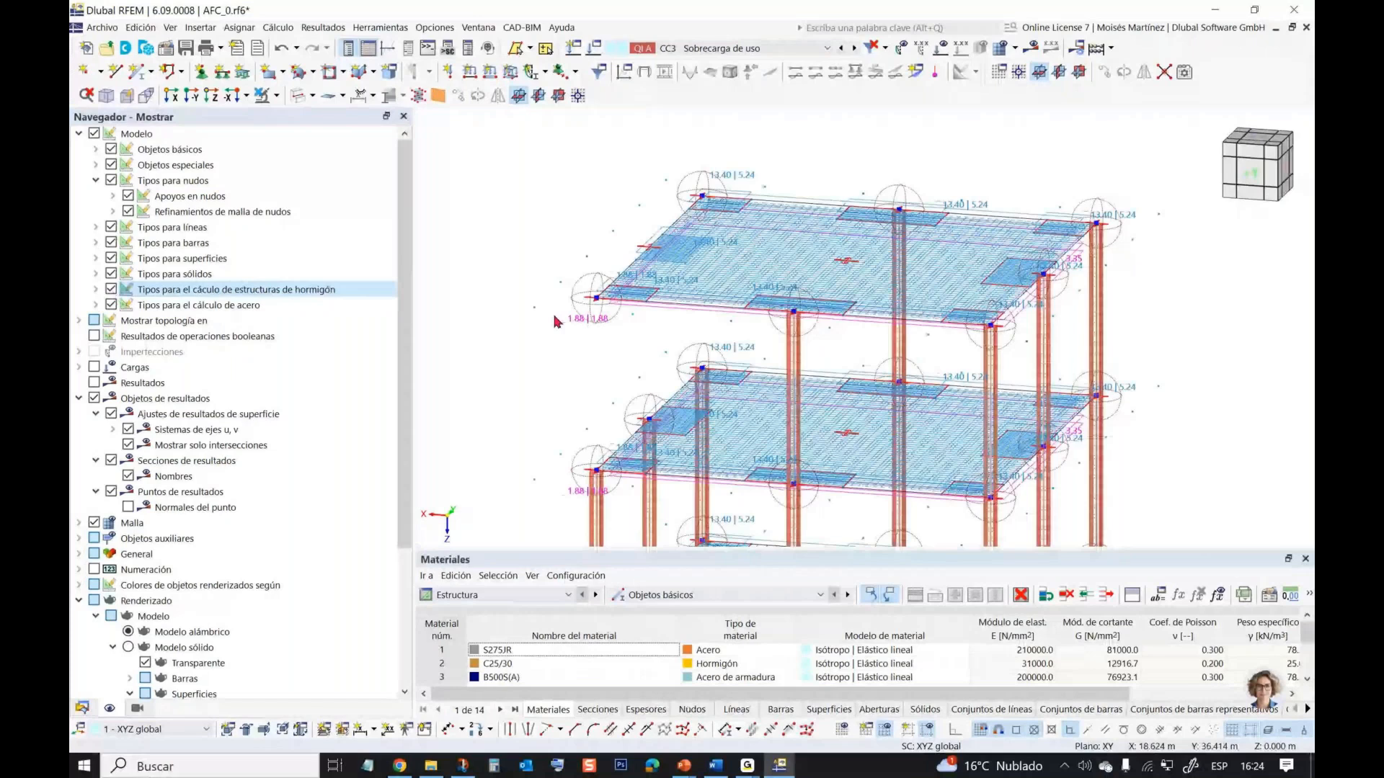
- Shorten the top slab by moving its two corner nodes at X = 8 m onto the edge nodes at X = 4 m
scroll(546, 277, up, 2)
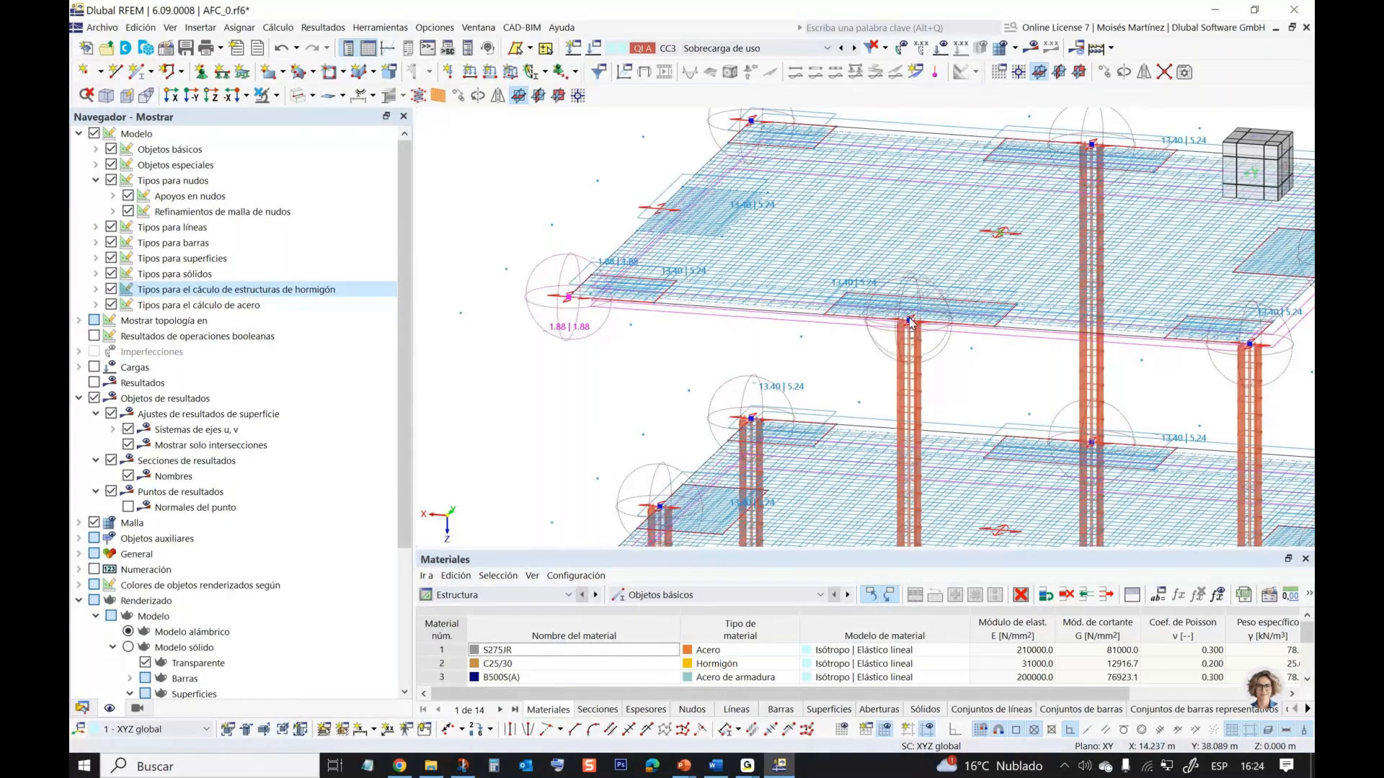
drag(570, 301, 910, 321)
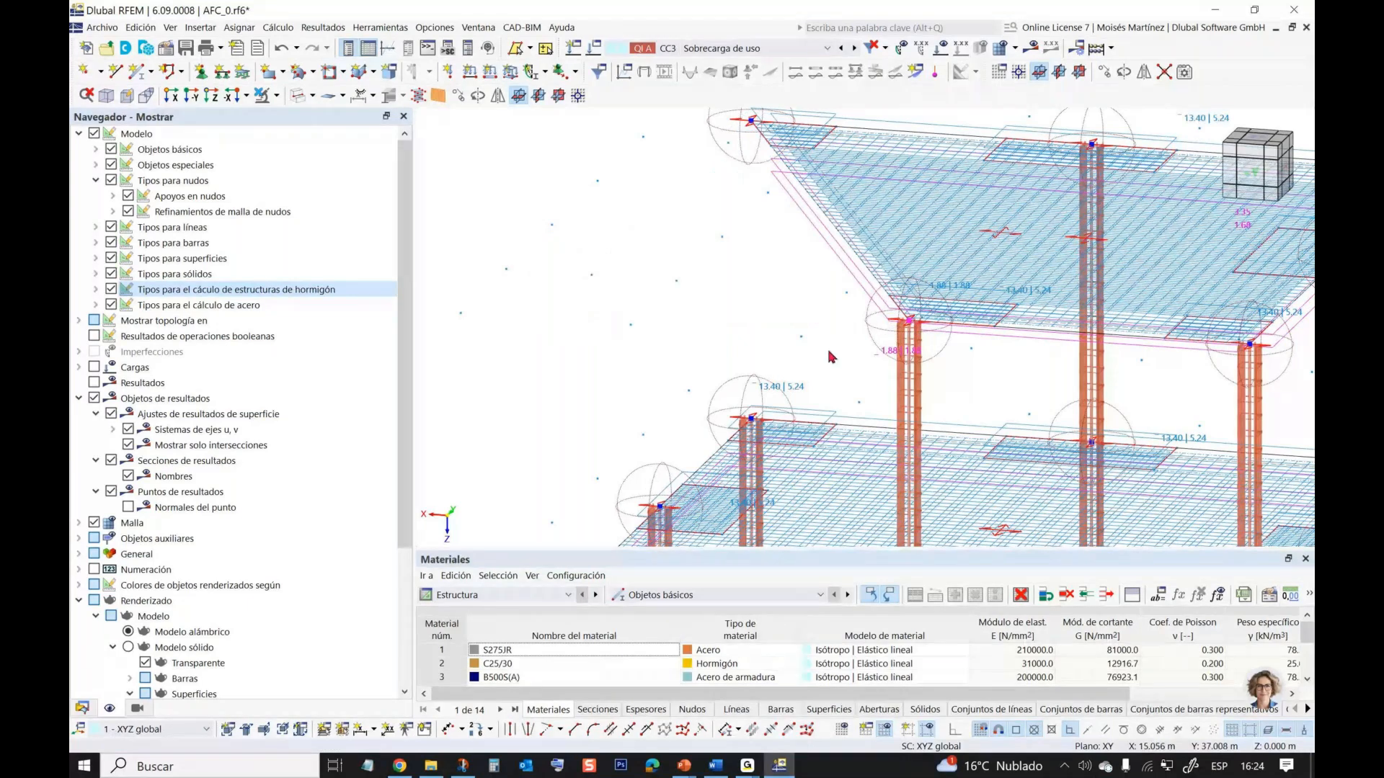
middle_drag(750, 124, 618, 211)
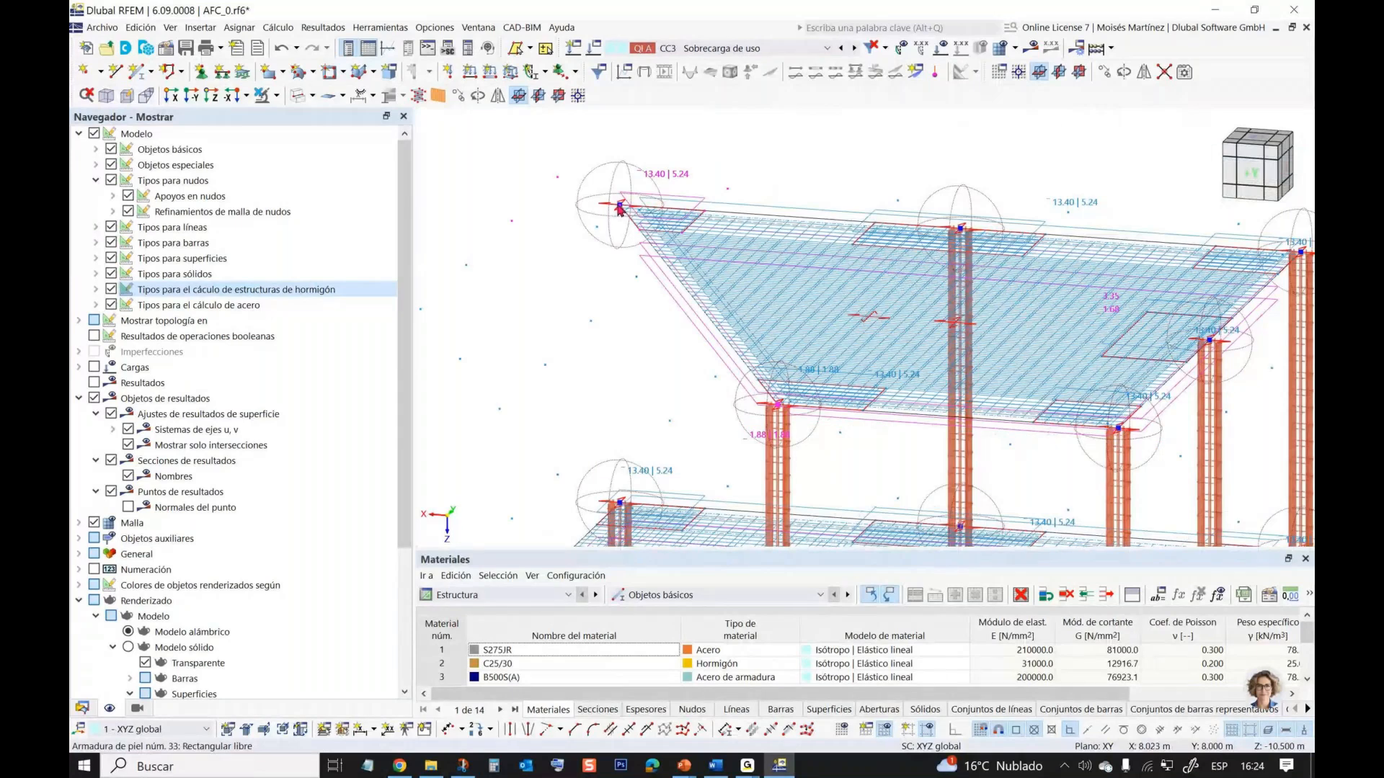
click(618, 209)
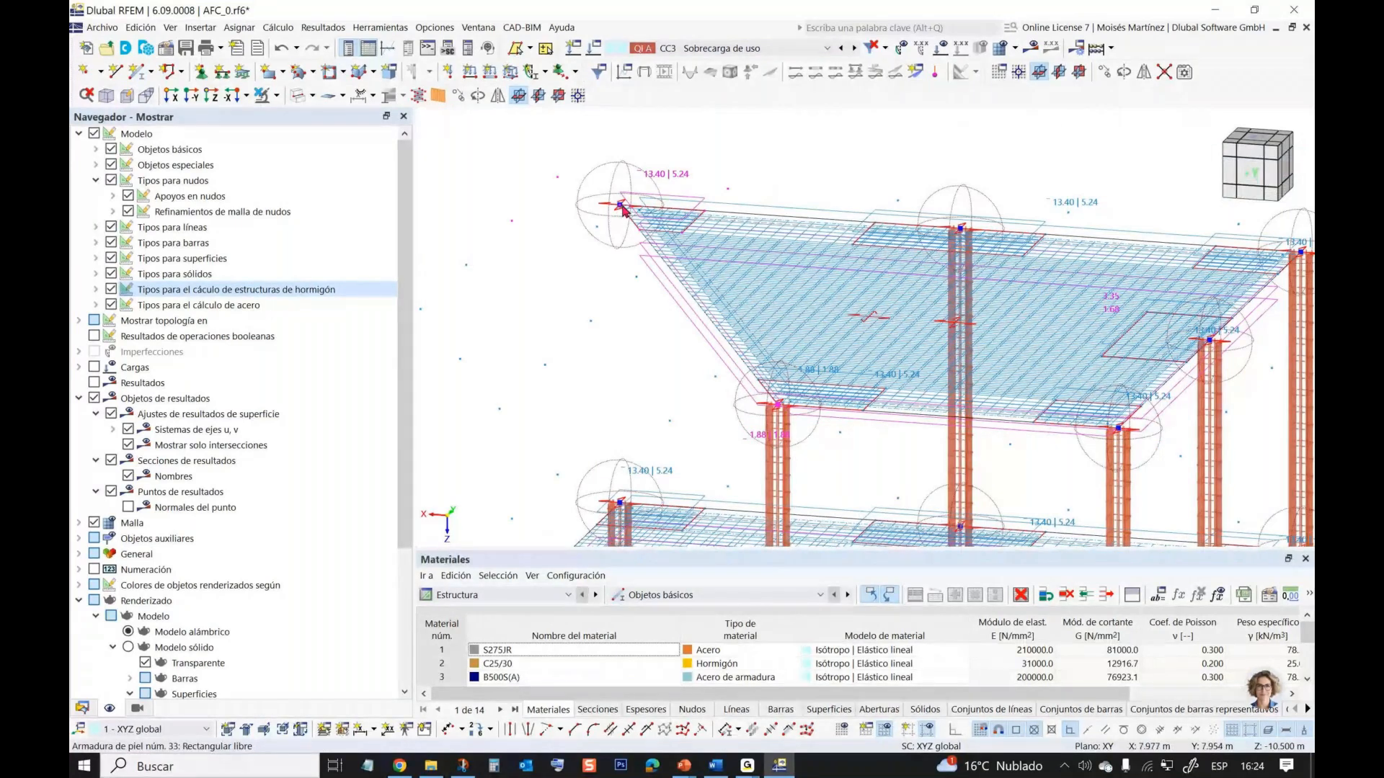
click(940, 237)
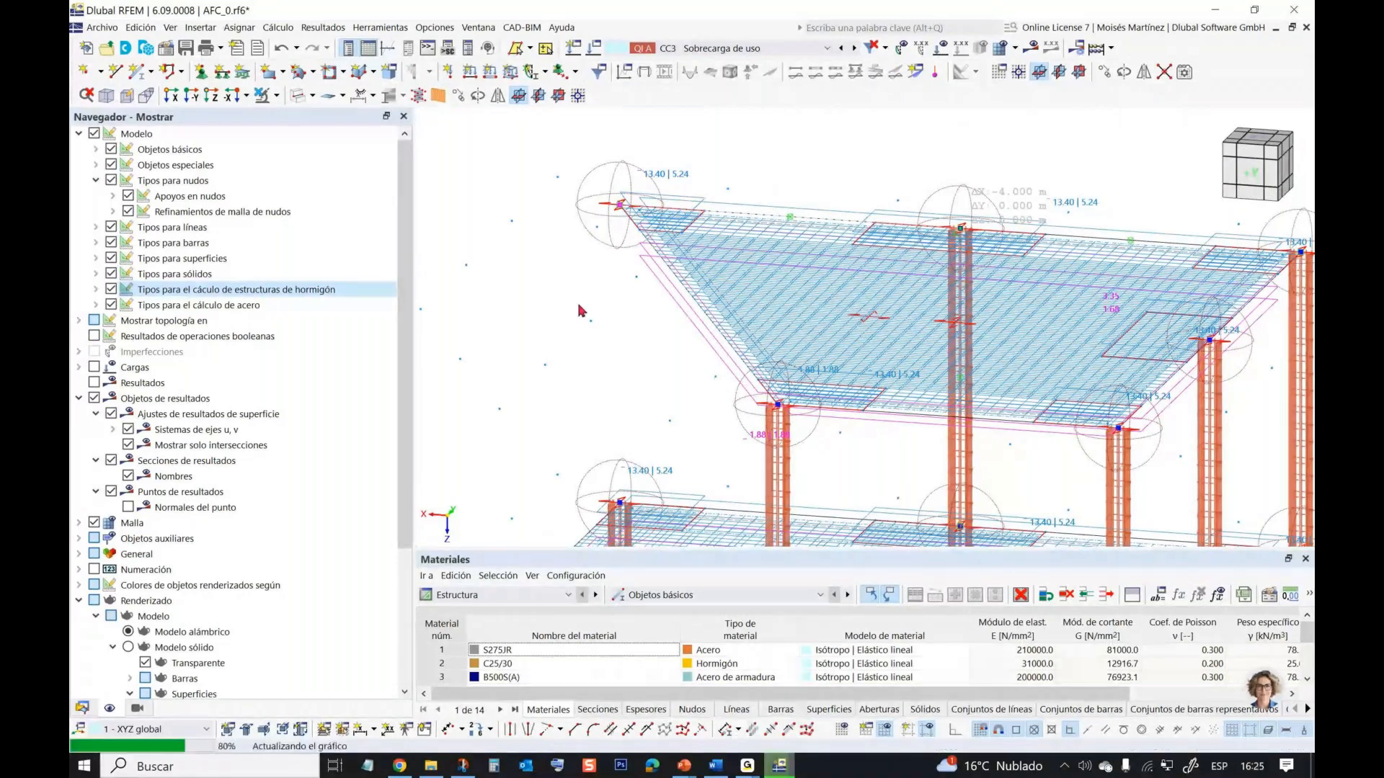
middle_drag(579, 309, 598, 193)
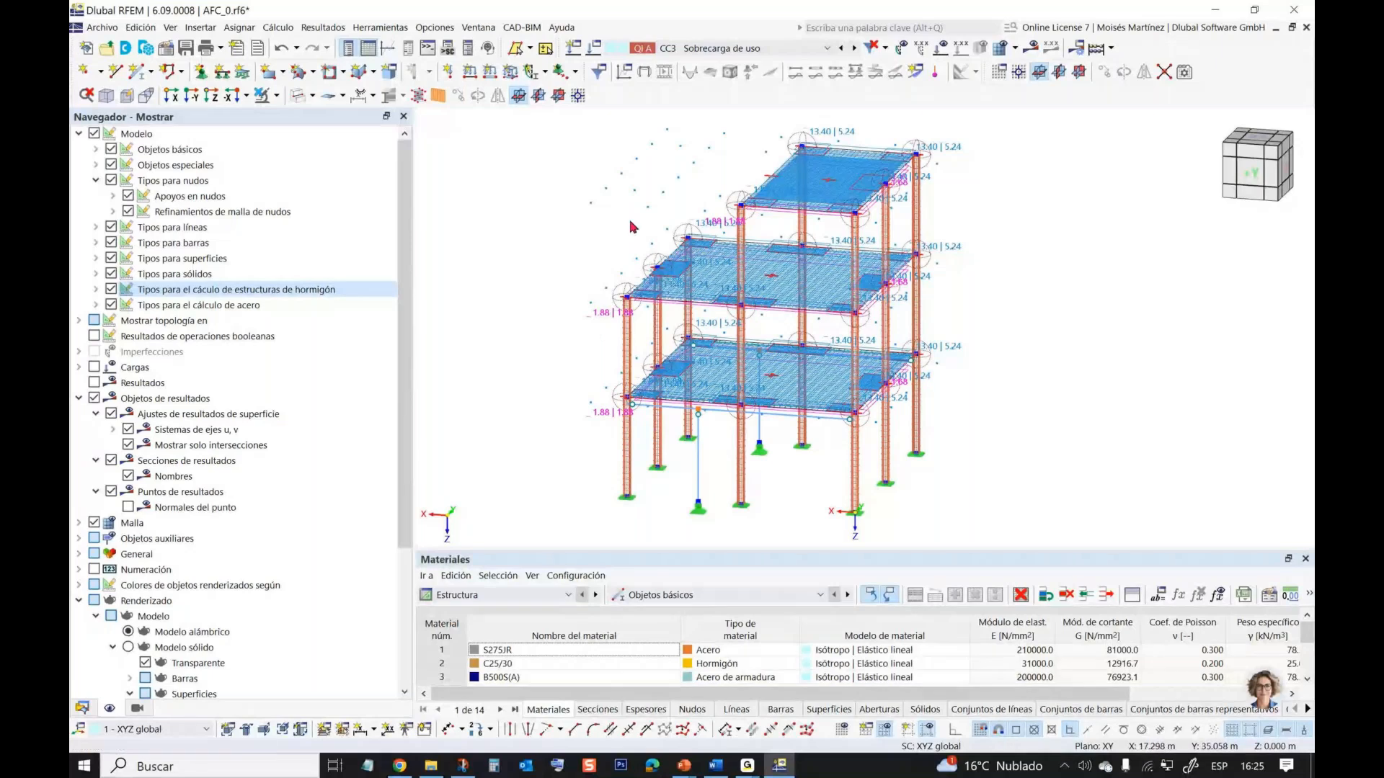
mouse_move(631, 227)
middle_down()
mouse_move(598, 235)
mouse_move(607, 241)
middle_up()
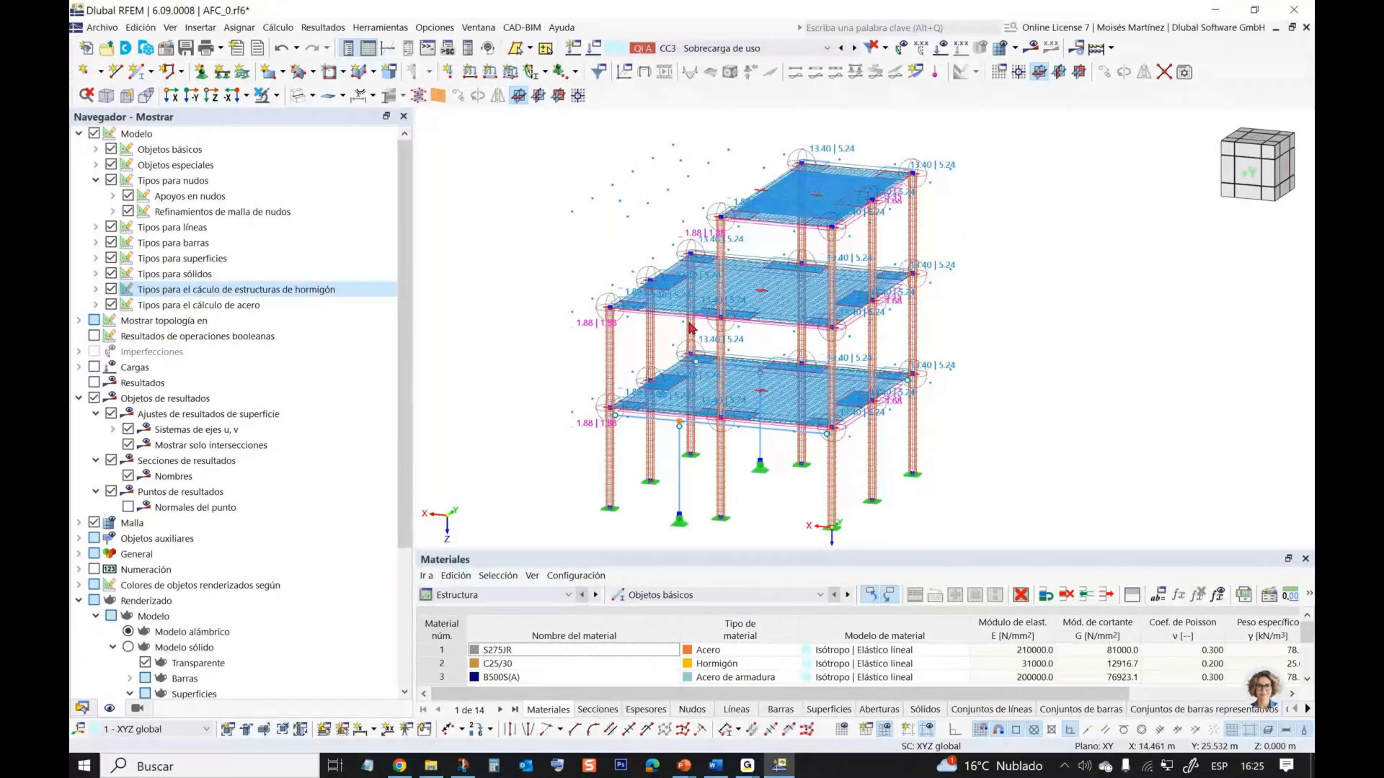
- Hide the concrete design types, nodal mesh refinements and result objects, and display the model as an opaque solid
key(space)
scroll(494, 281, up, 2)
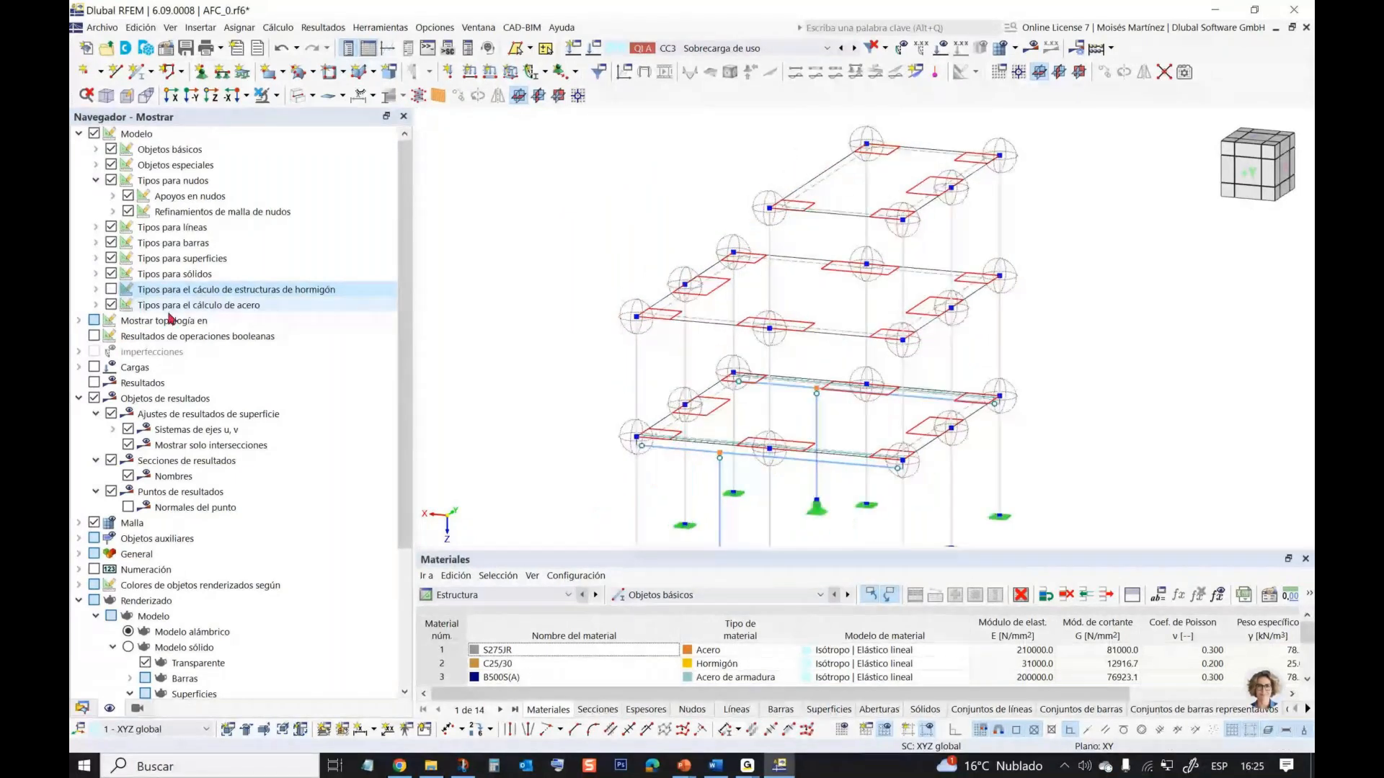
click(128, 212)
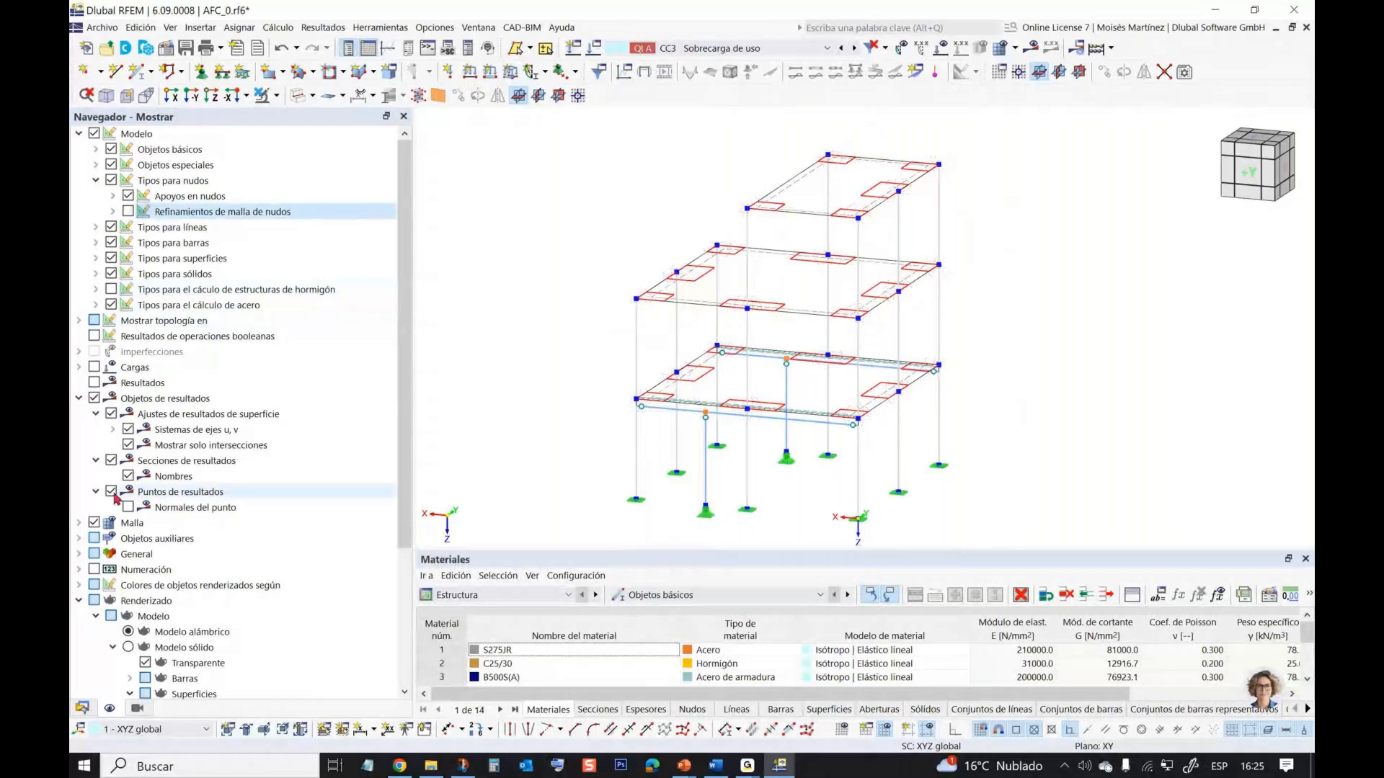
click(94, 398)
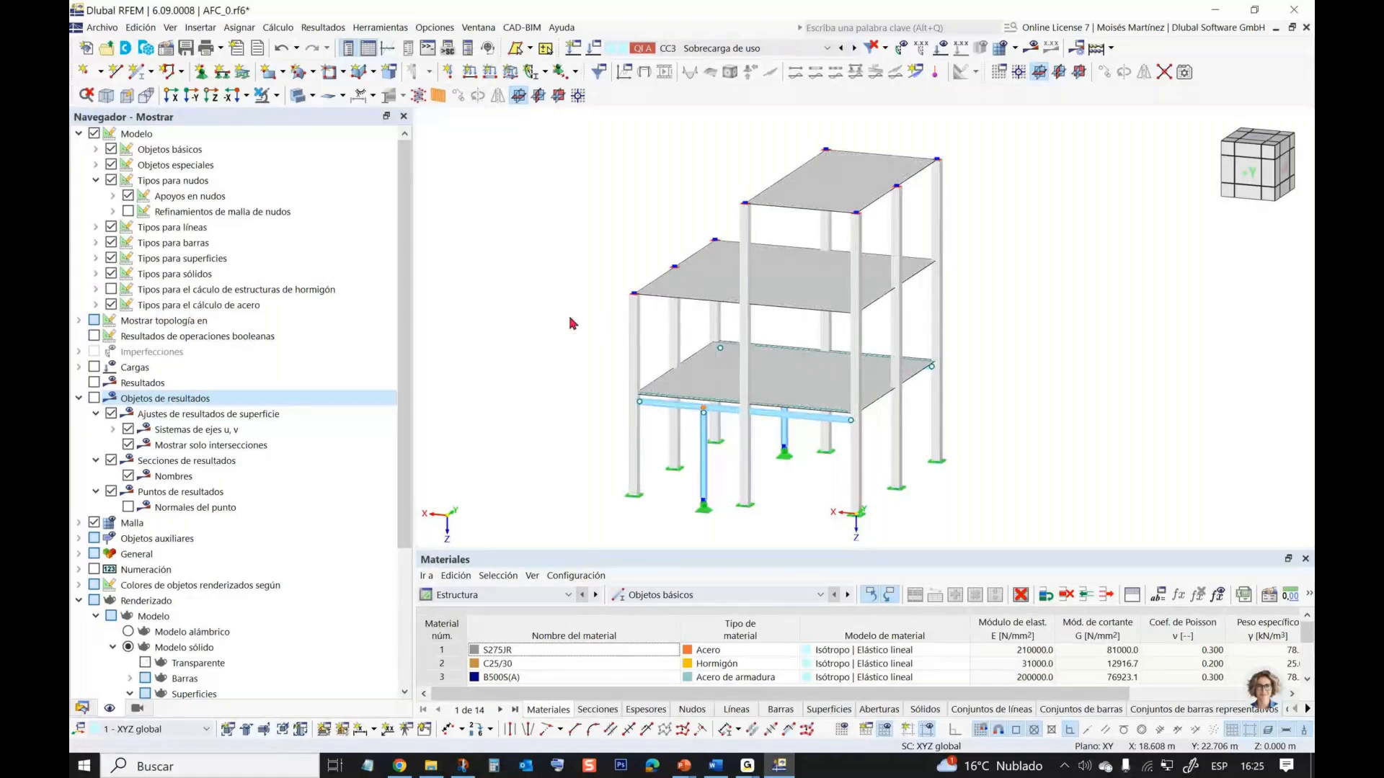
- Examine the solid three-storey model from all sides, including the props and steel beams under the first slab and the shortened top slab
ctrl+middle_drag(570, 322, 571, 344)
scroll(850, 413, up, 5)
ctrl+middle_drag(883, 411, 783, 417)
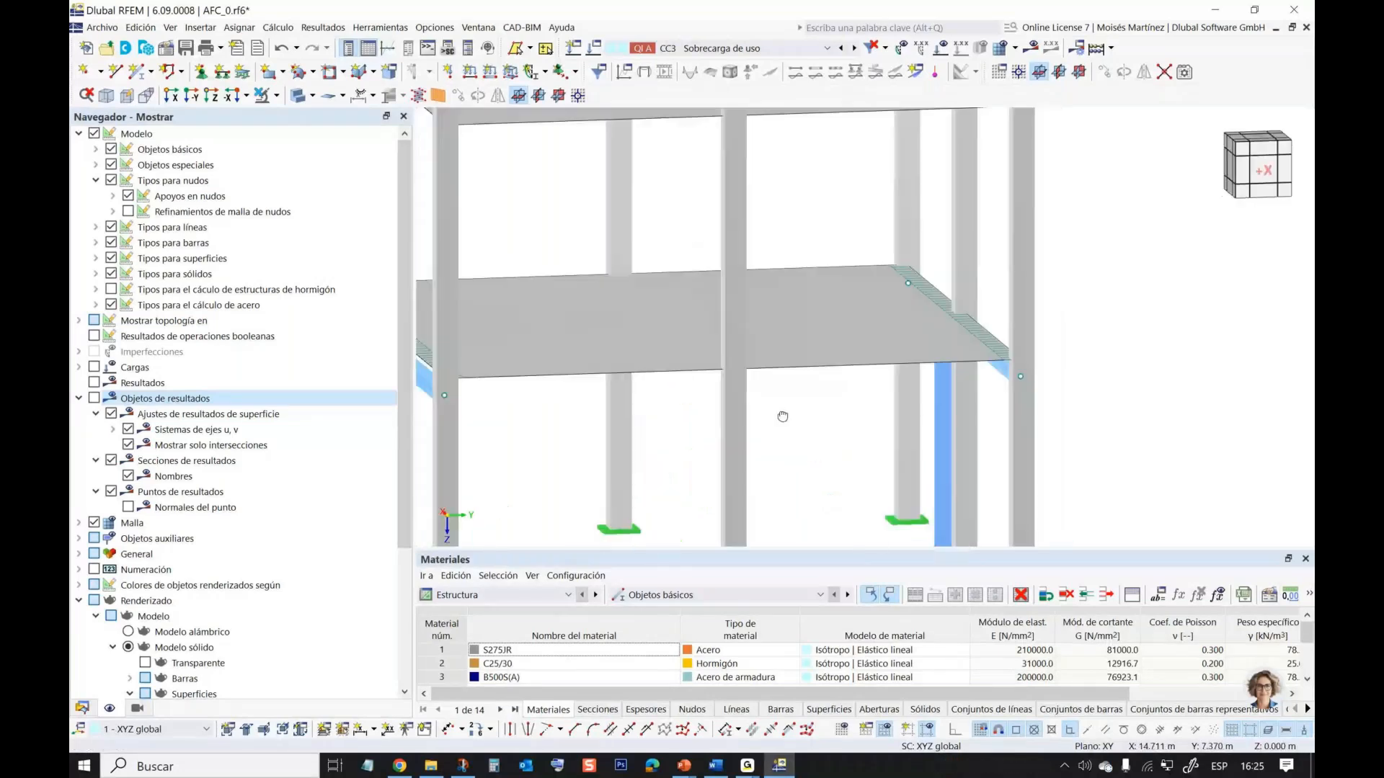
scroll(781, 360, down, 5)
ctrl+middle_drag(782, 355, 798, 369)
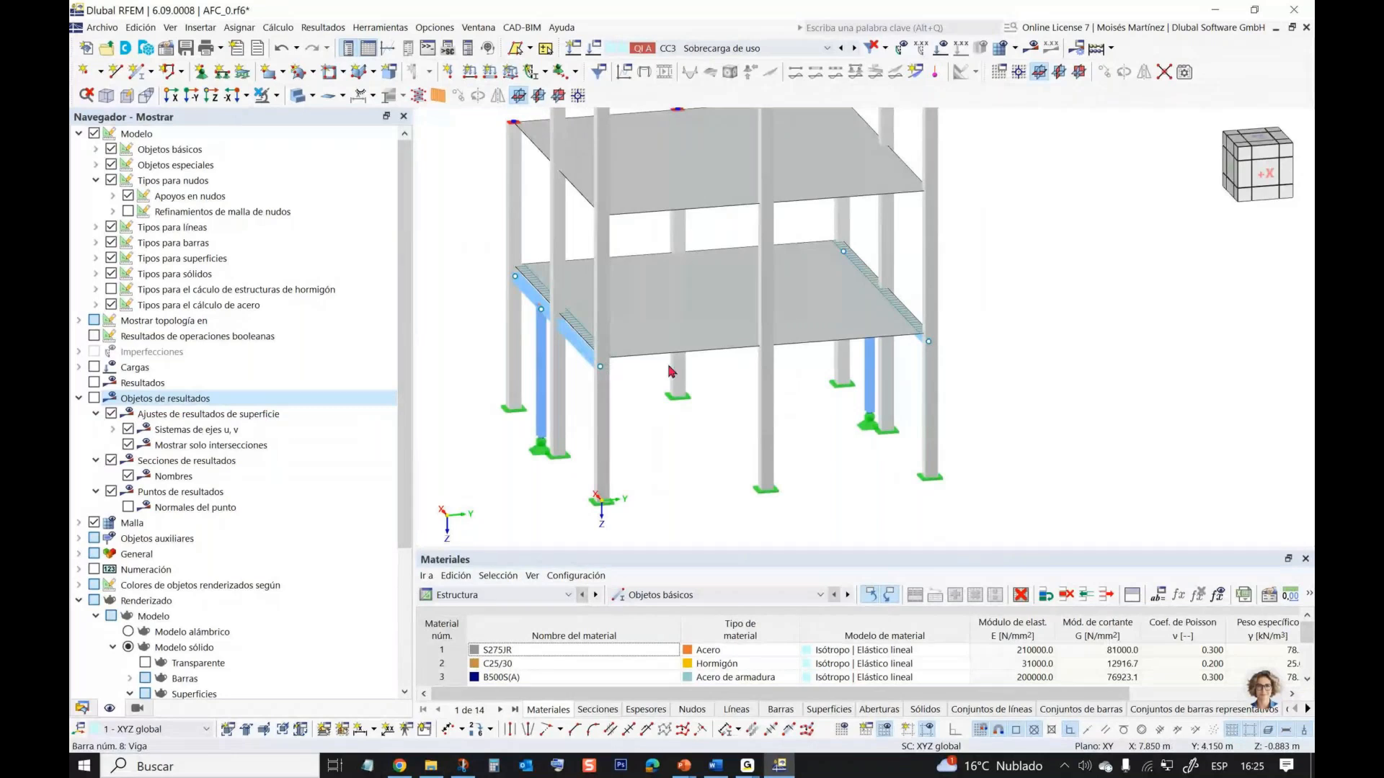
ctrl+middle_drag(625, 370, 848, 342)
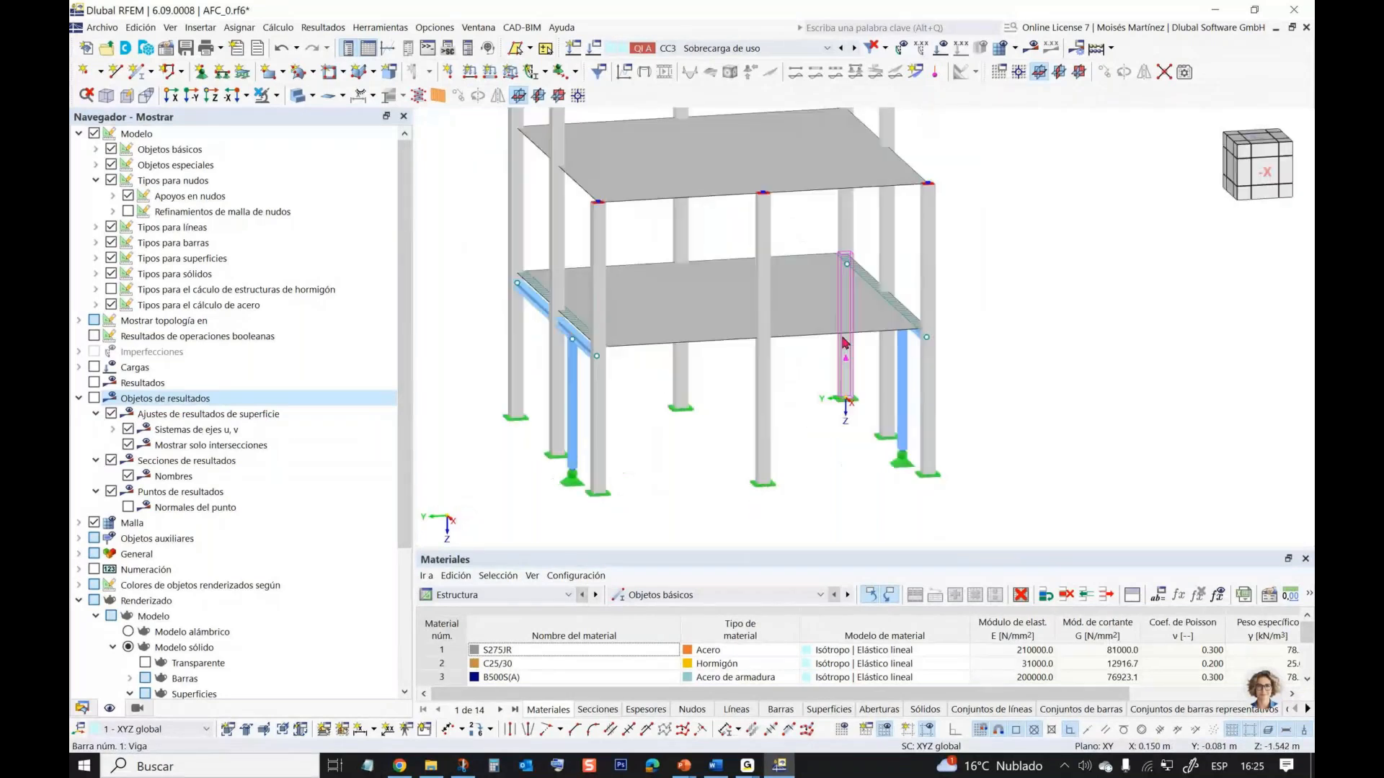
ctrl+middle_drag(883, 249, 720, 273)
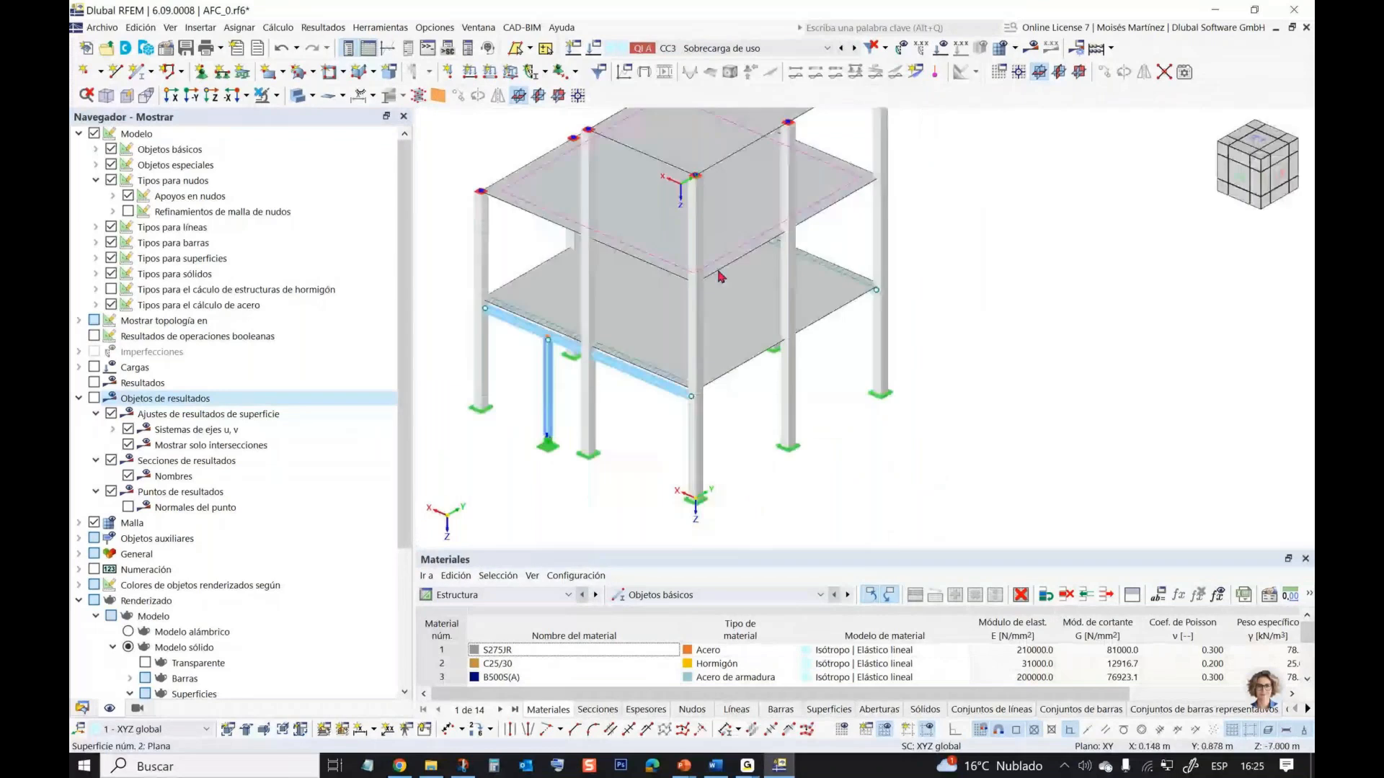
scroll(720, 275, down, 3)
mouse_move(937, 306)
middle_down()
mouse_move(938, 336)
mouse_move(950, 324)
middle_up()
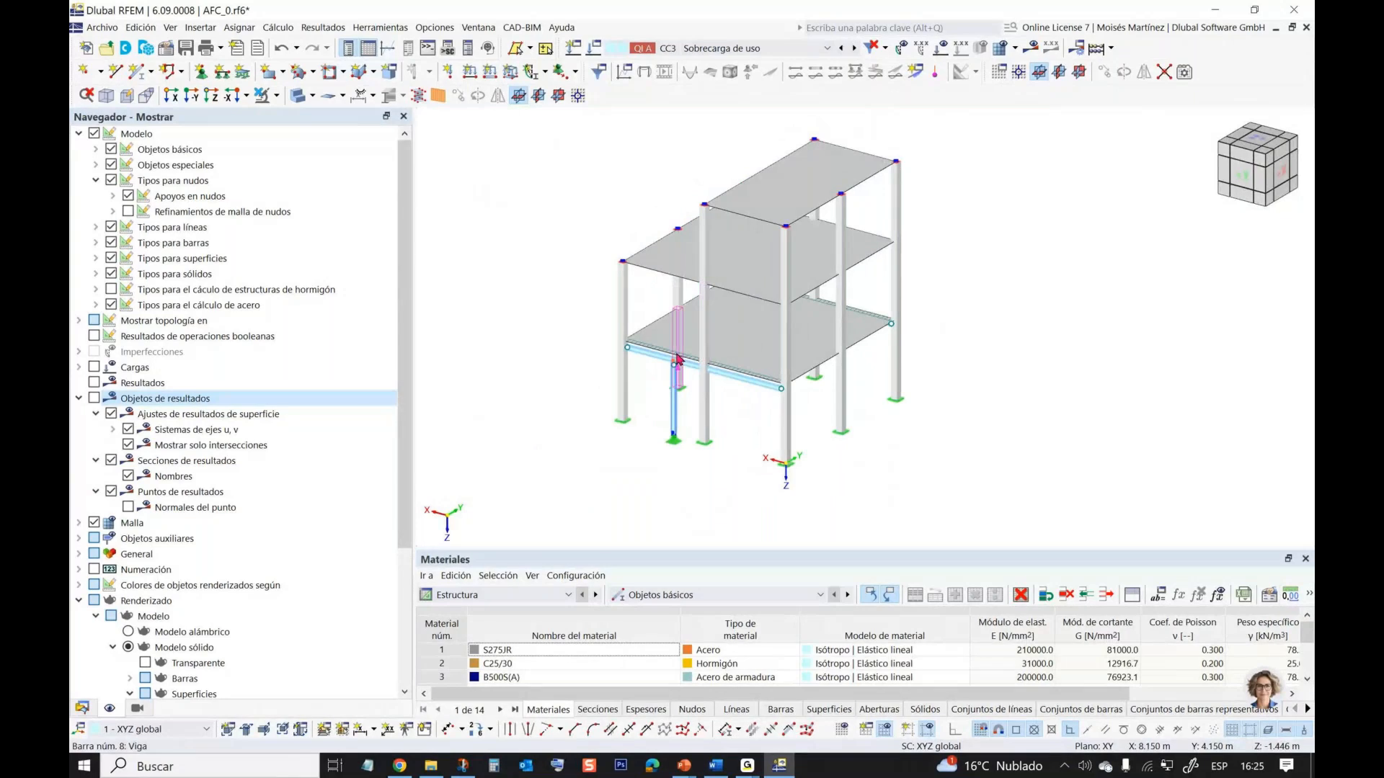
ctrl+middle_drag(542, 289, 571, 269)
ctrl+middle_drag(697, 216, 684, 218)
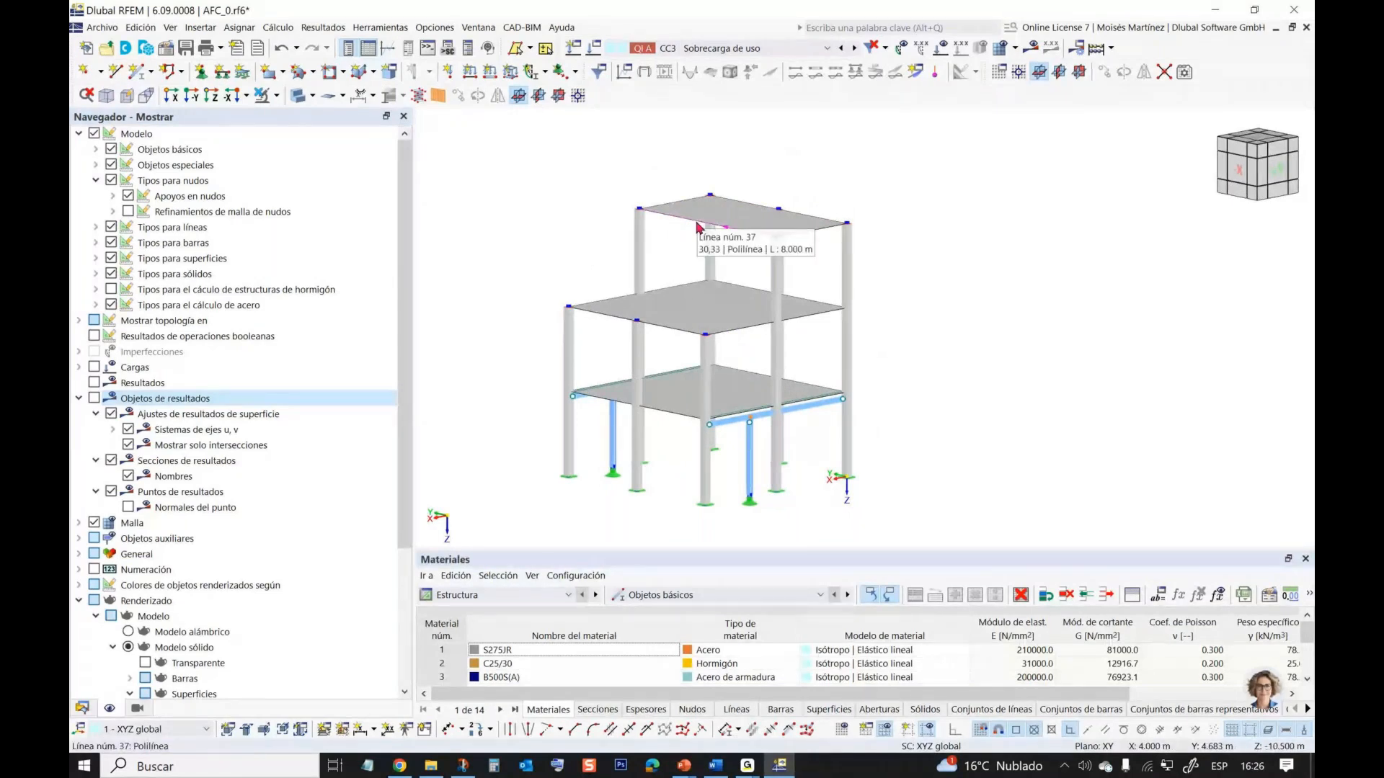
scroll(698, 228, up, 1)
scroll(698, 228, down, 1)
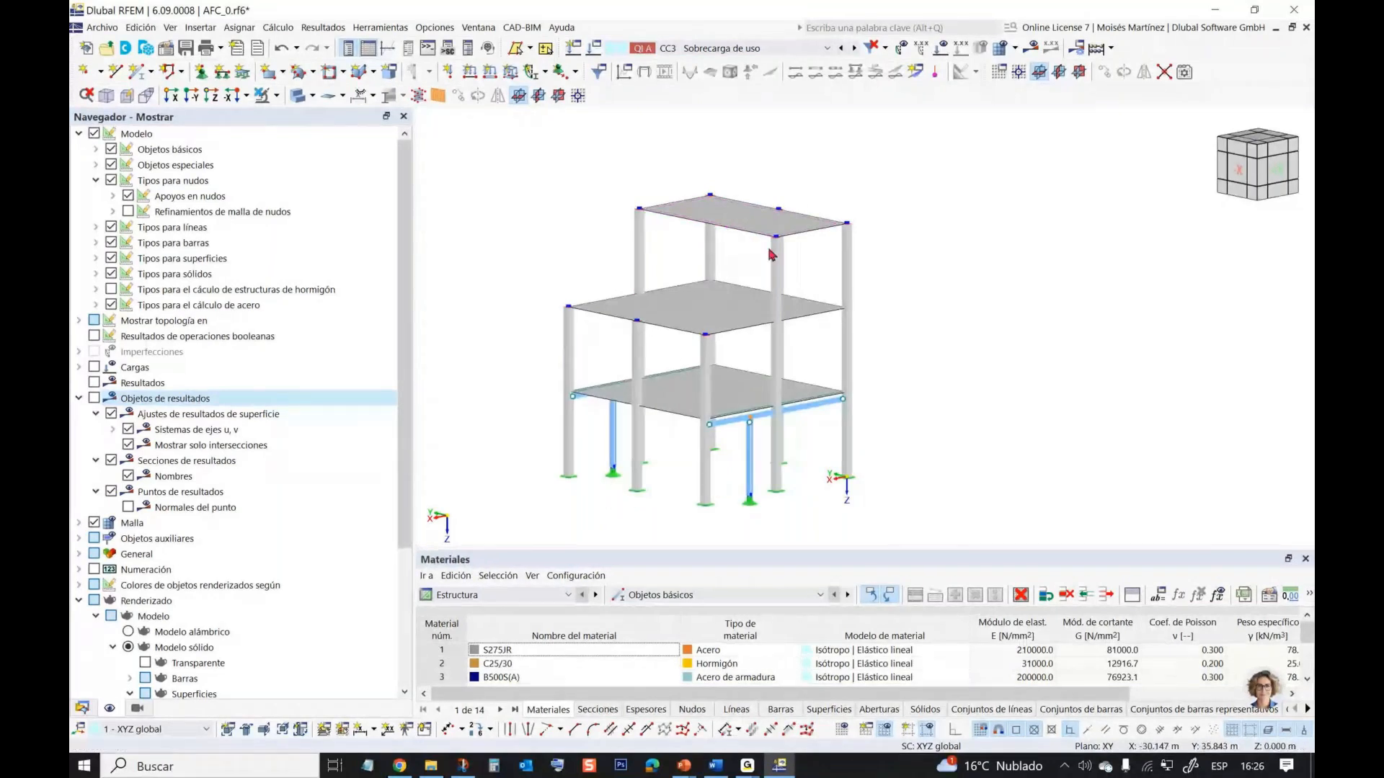
middle_drag(565, 232, 593, 215)
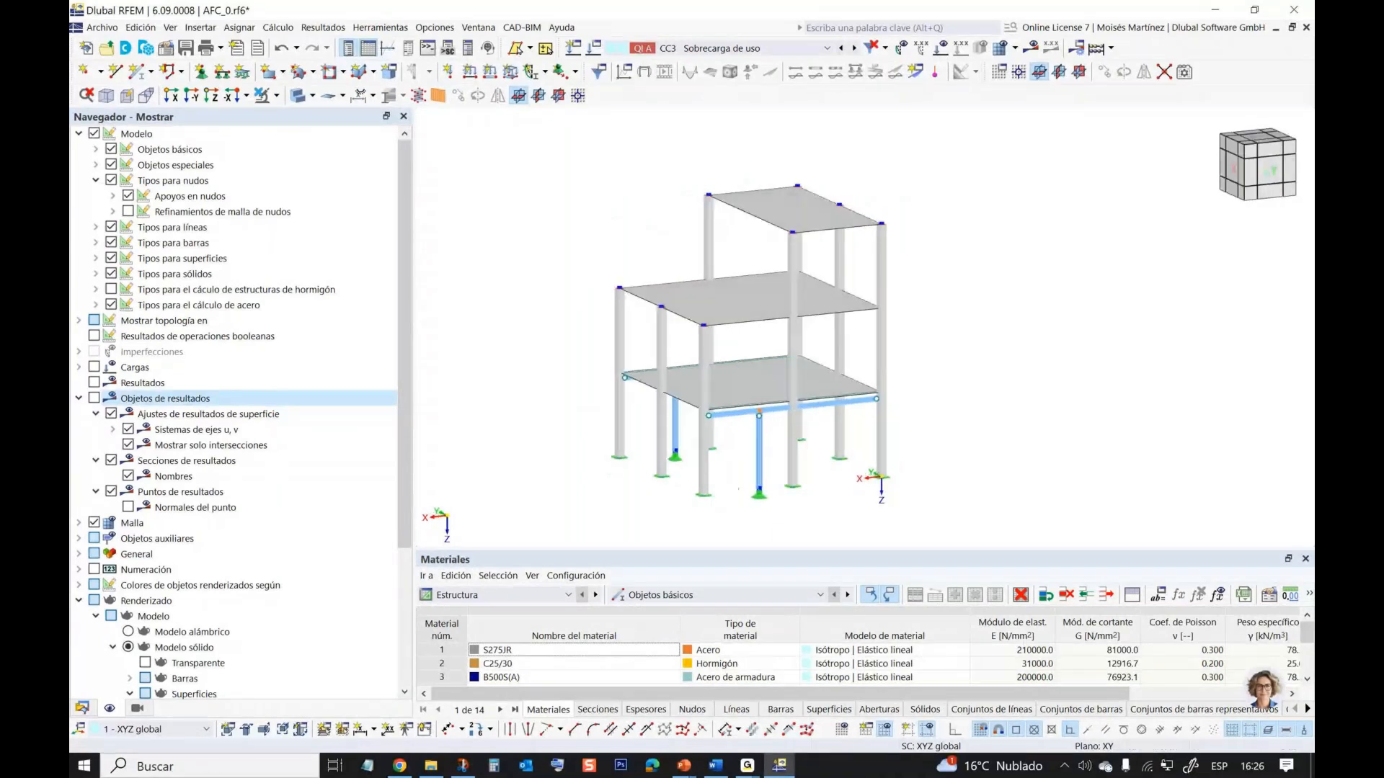
- Create a new section under the basic objects, using the solid rectangle shape from the section library
click(81, 709)
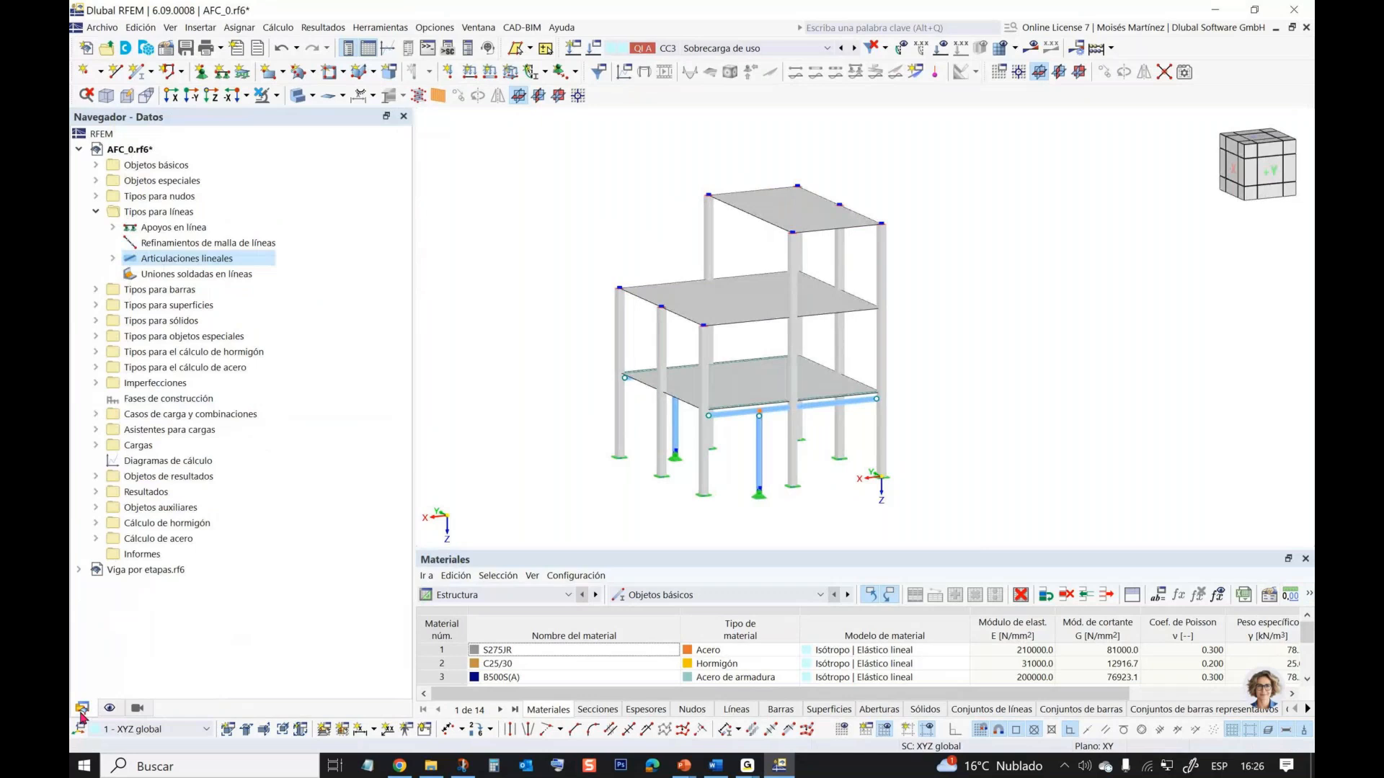
click(95, 165)
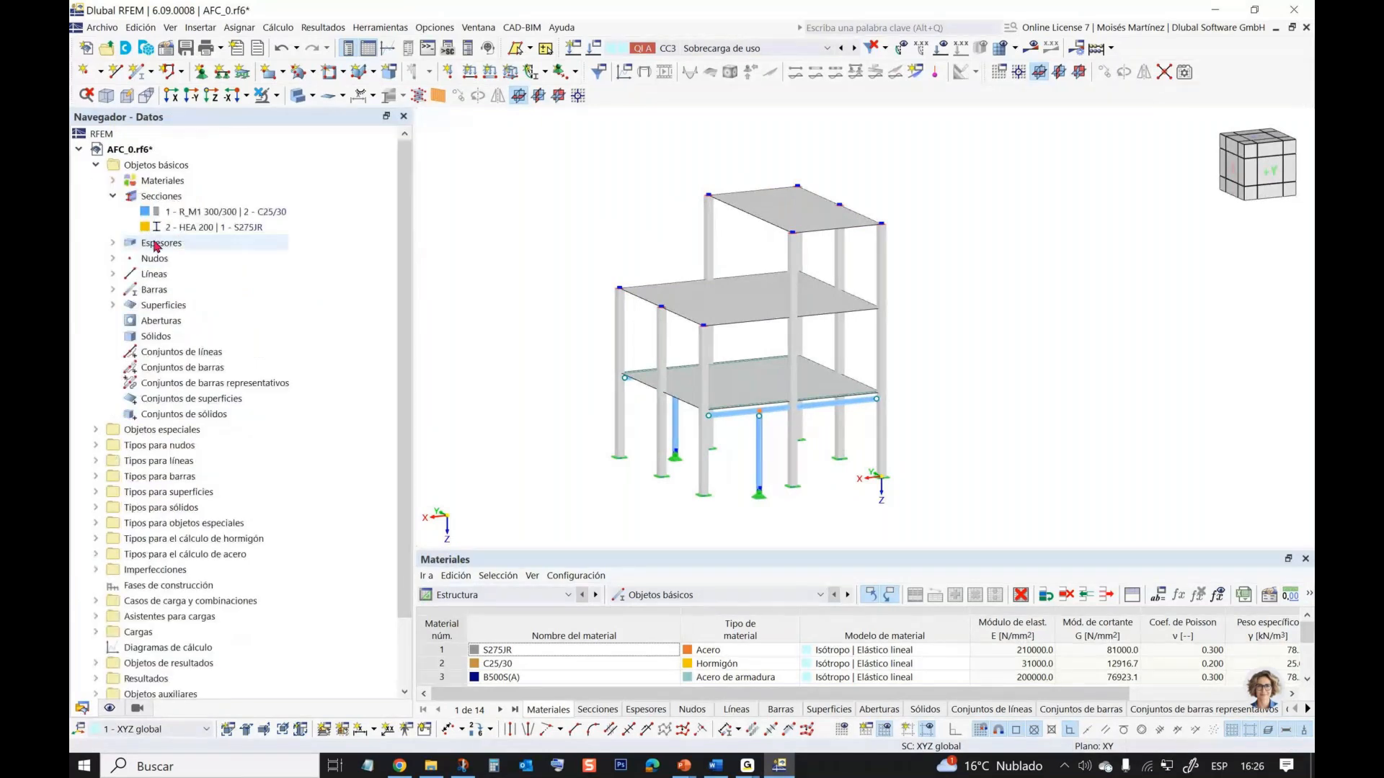
right_click(171, 202)
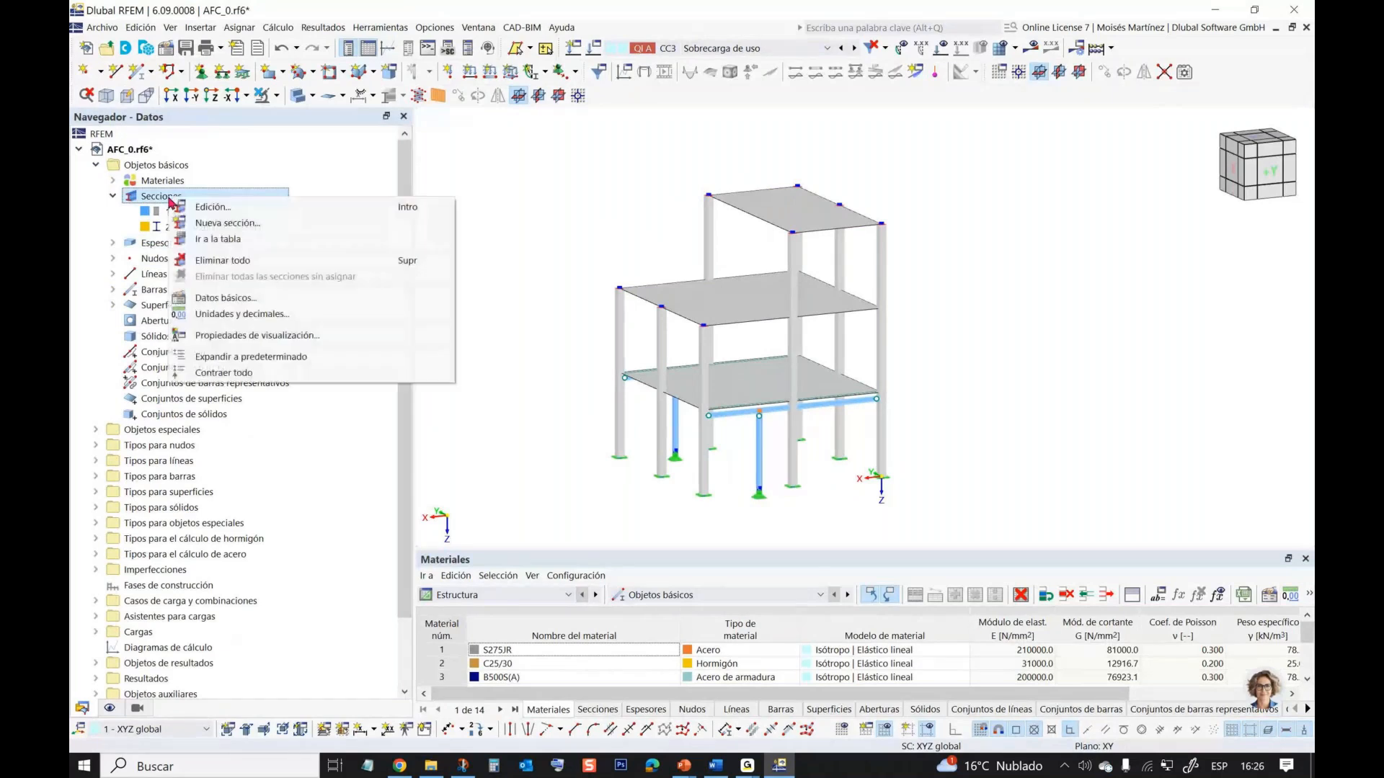
click(241, 228)
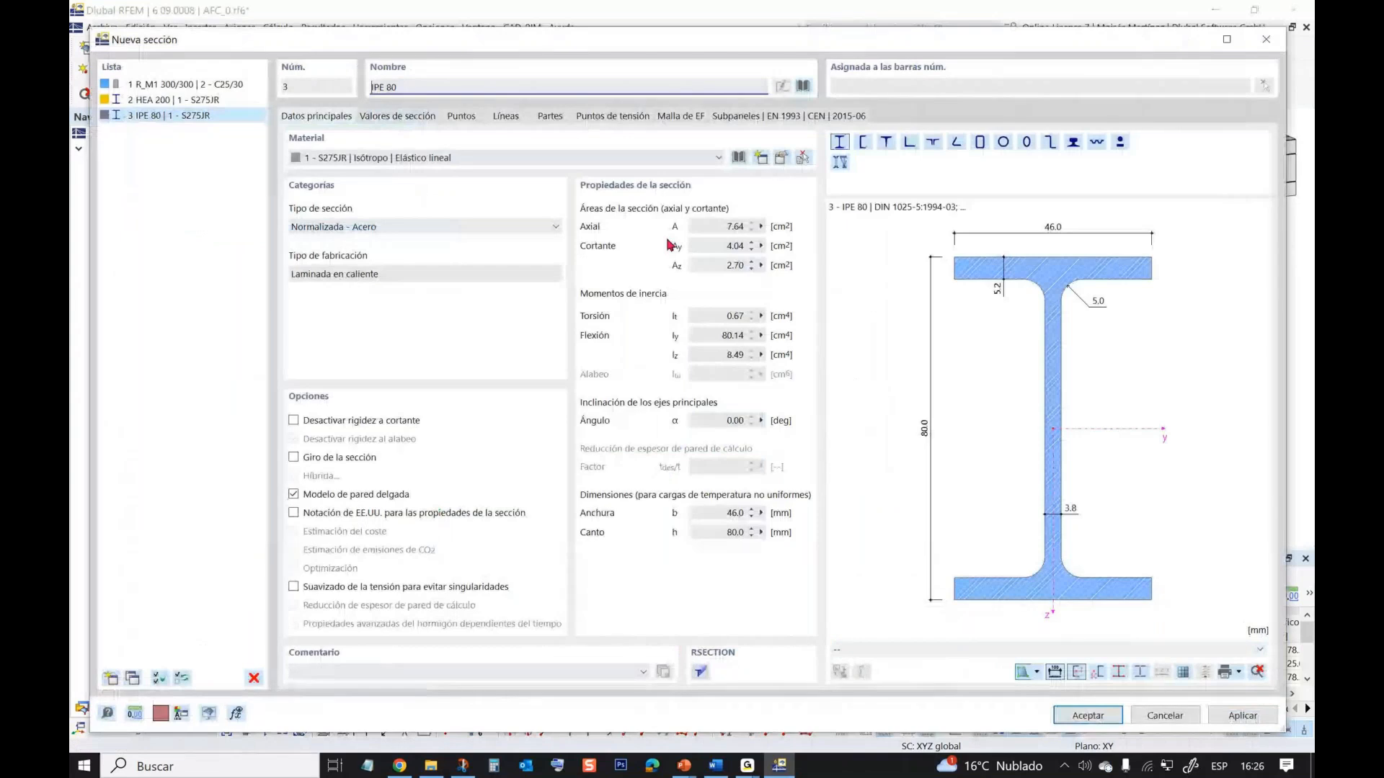
click(802, 85)
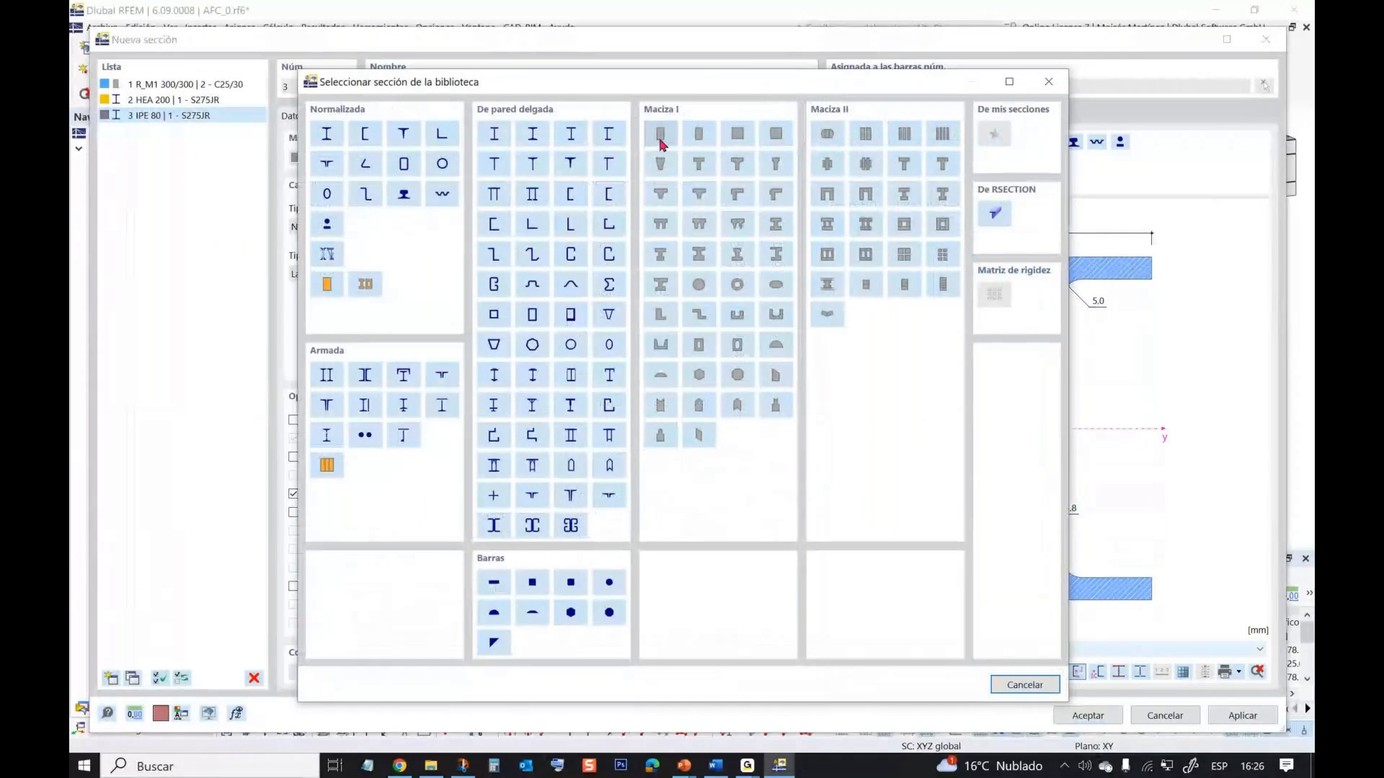
click(661, 135)
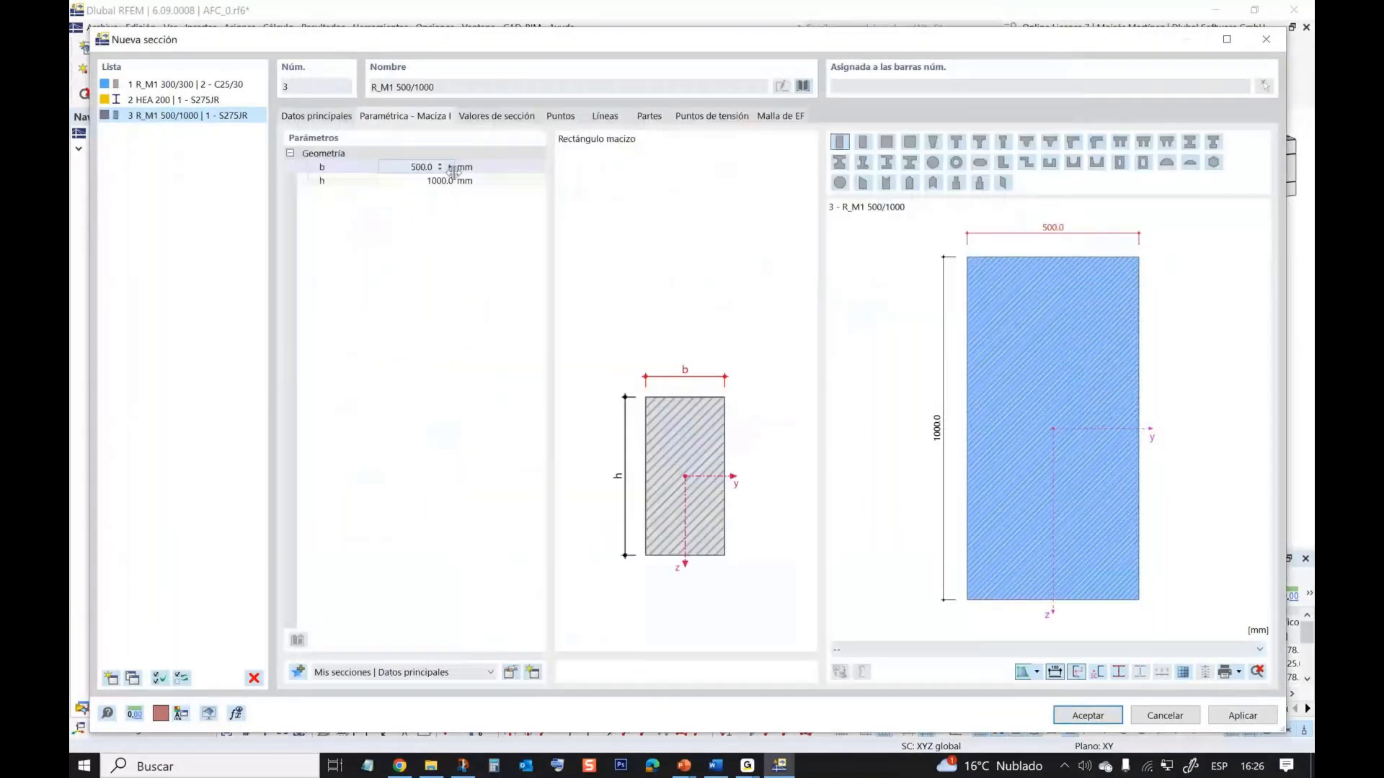
- Set the rectangular section to b = 300 mm and h = 500 mm, and assign it the C25/30 concrete material
click(411, 167)
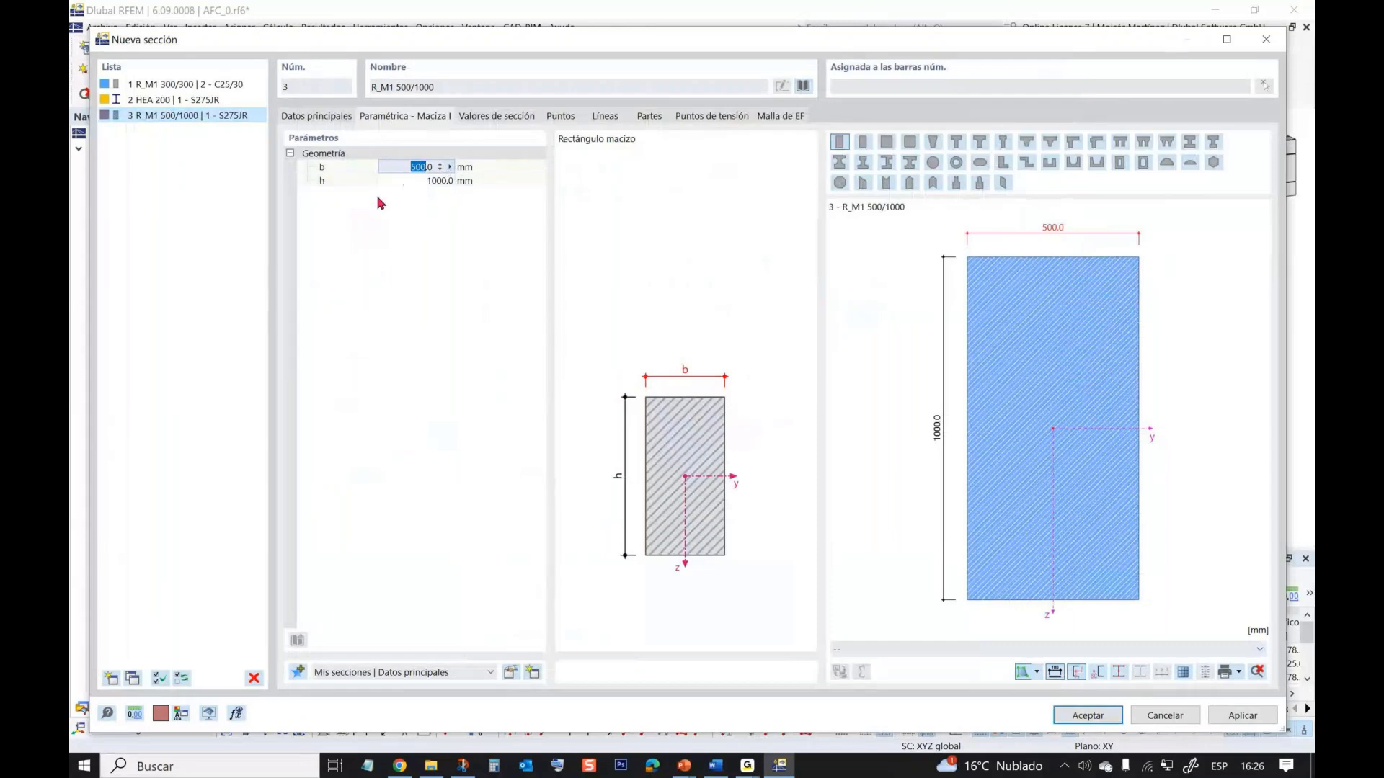
text(300)
click(425, 181)
text(500)
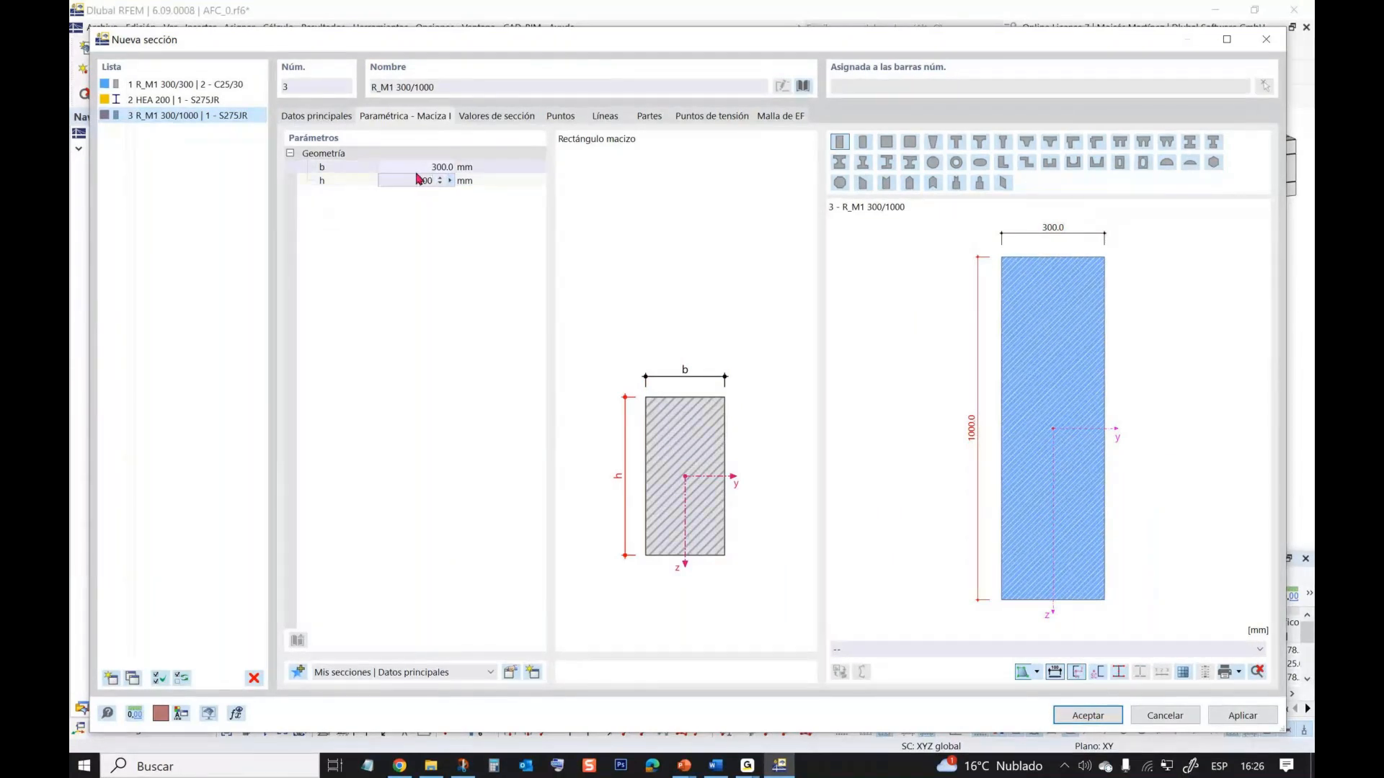
click(417, 168)
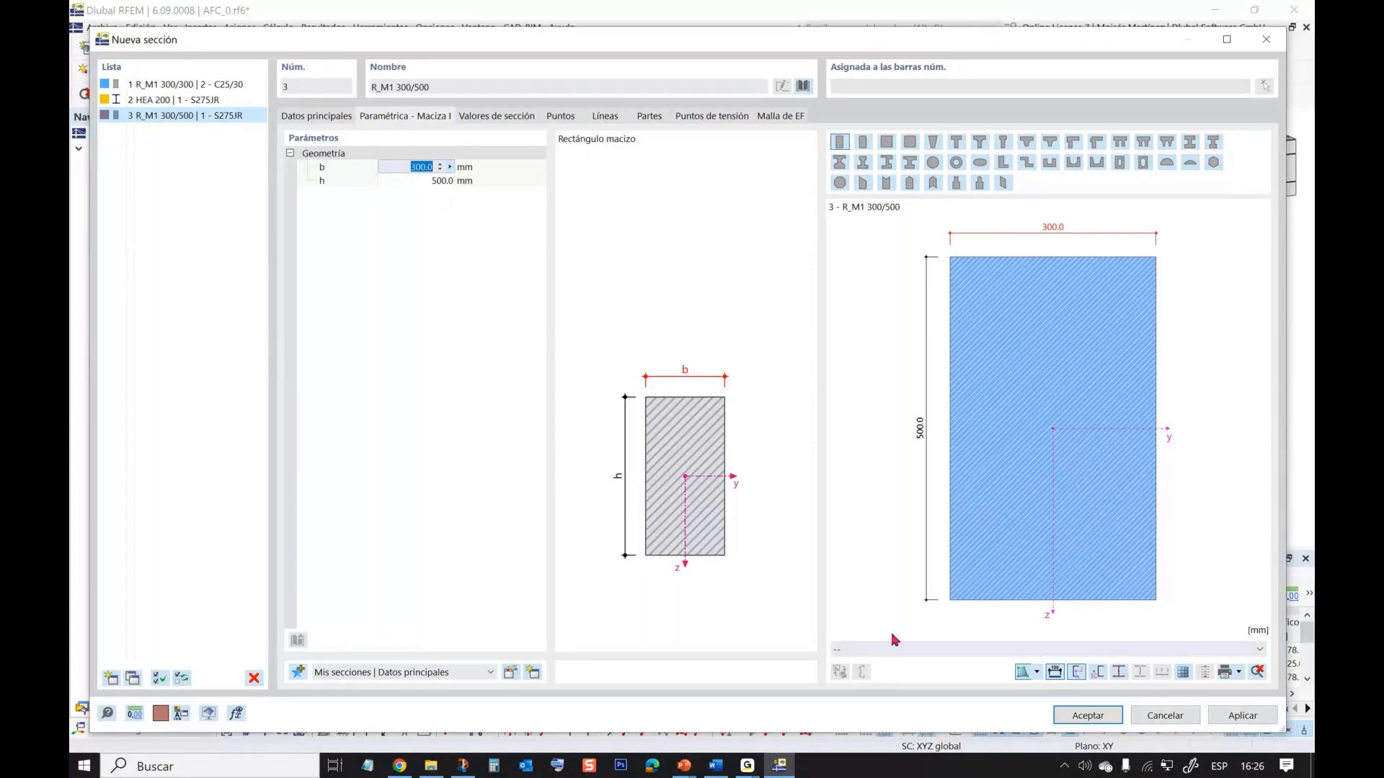
click(287, 117)
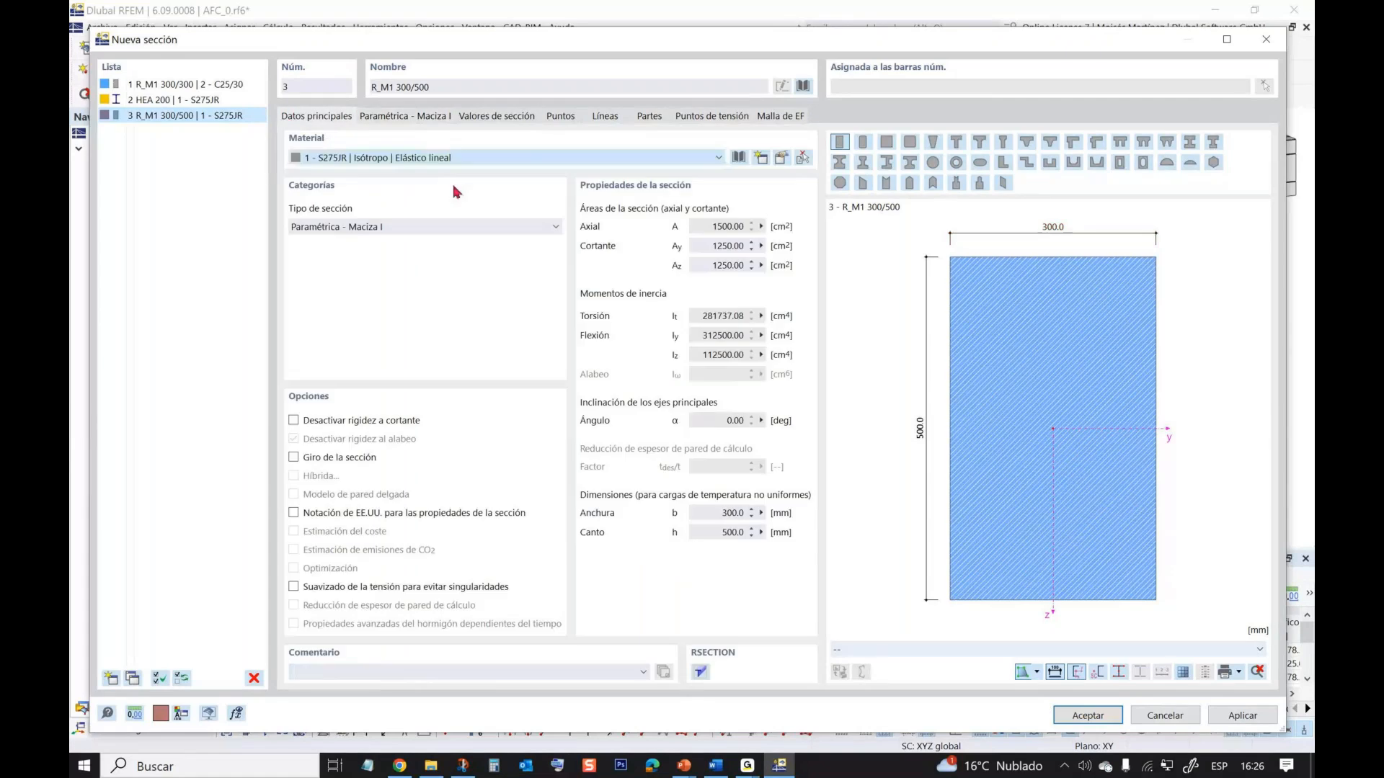
click(1061, 715)
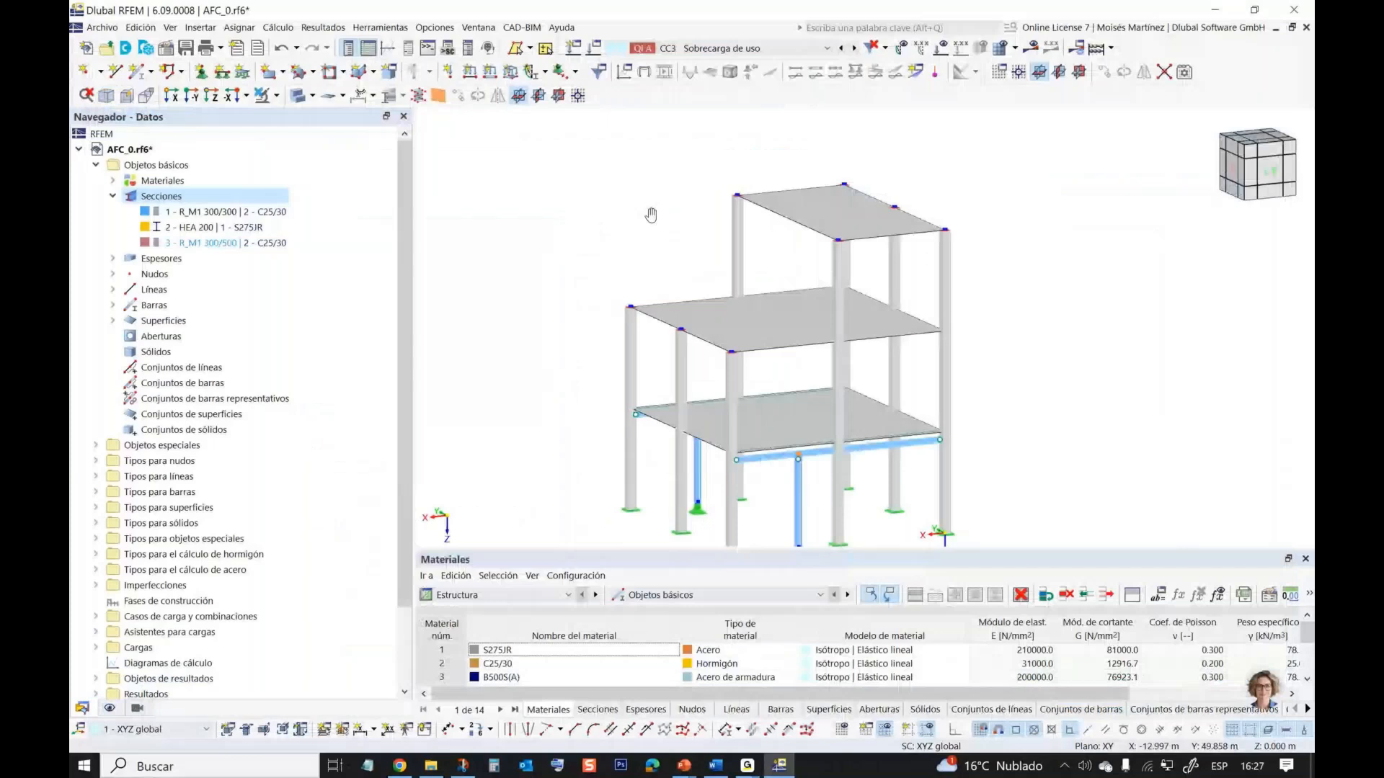
- Start a new member with the 3 - R_M1 300/500 section in C25/30 and set its member type to Nervio
middle_drag(651, 215, 629, 222)
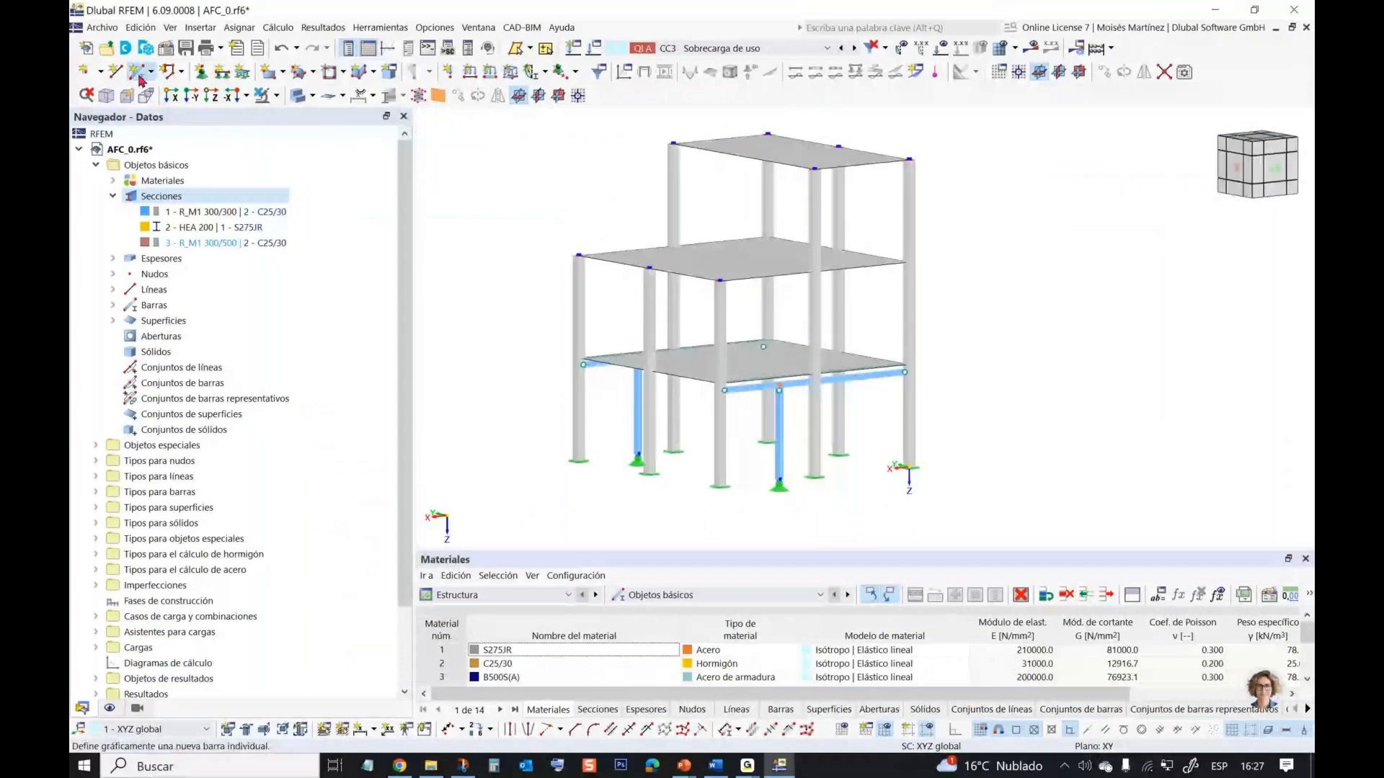
click(139, 74)
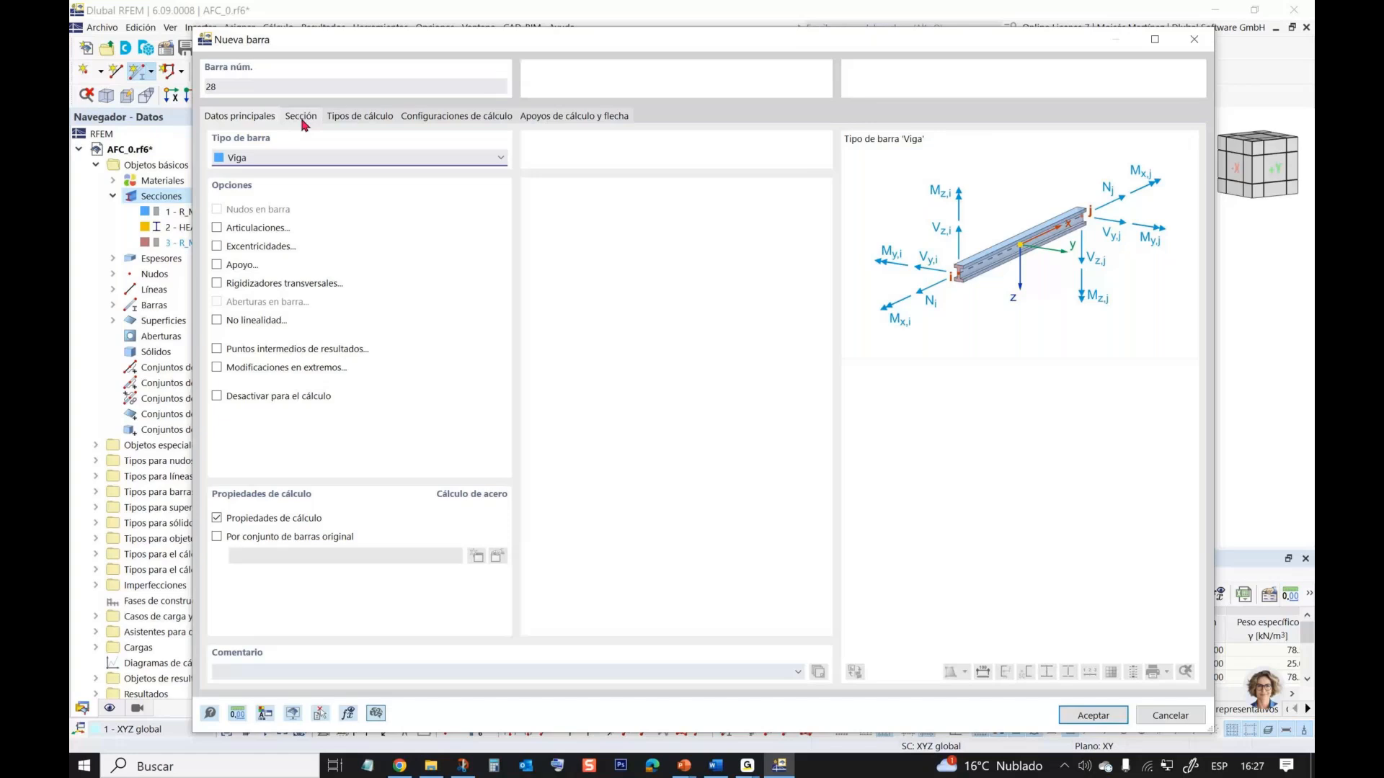
click(301, 118)
click(395, 531)
click(339, 571)
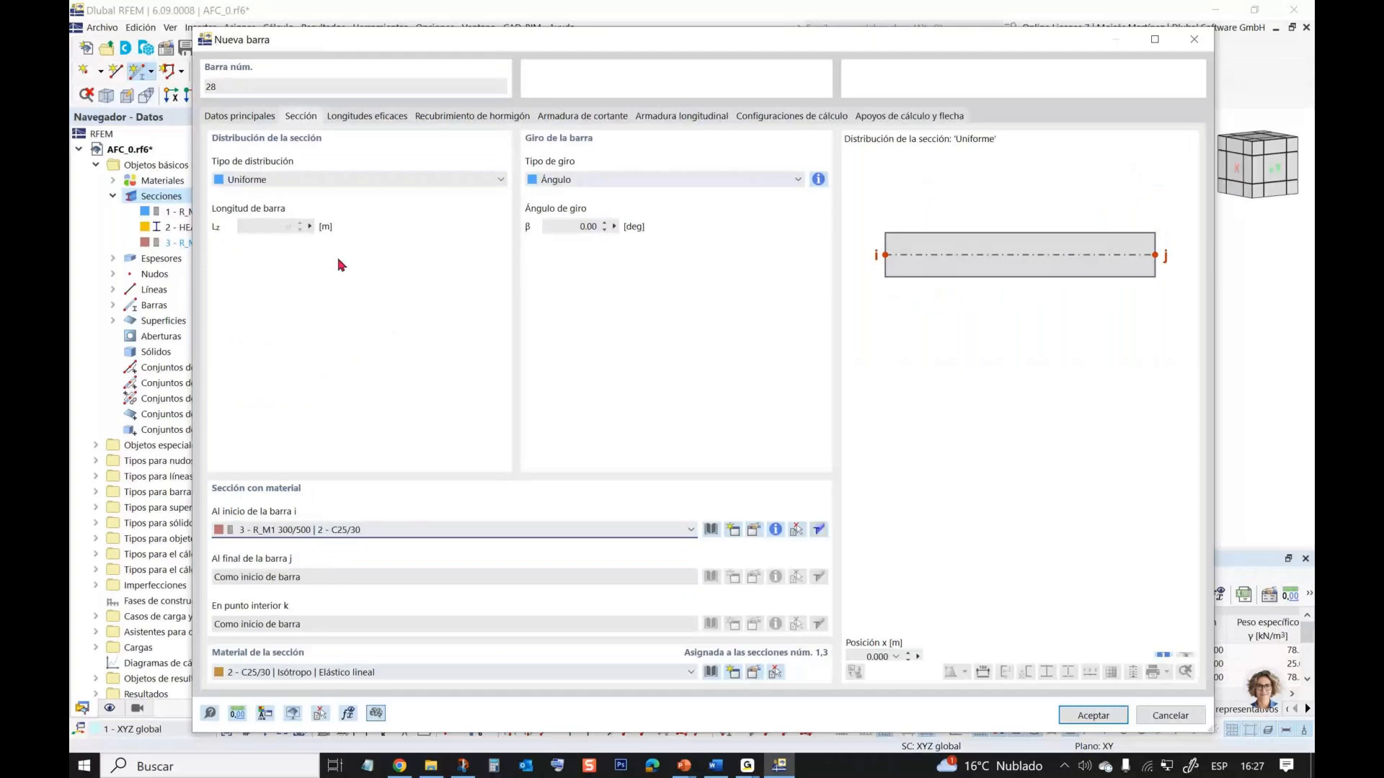
click(237, 118)
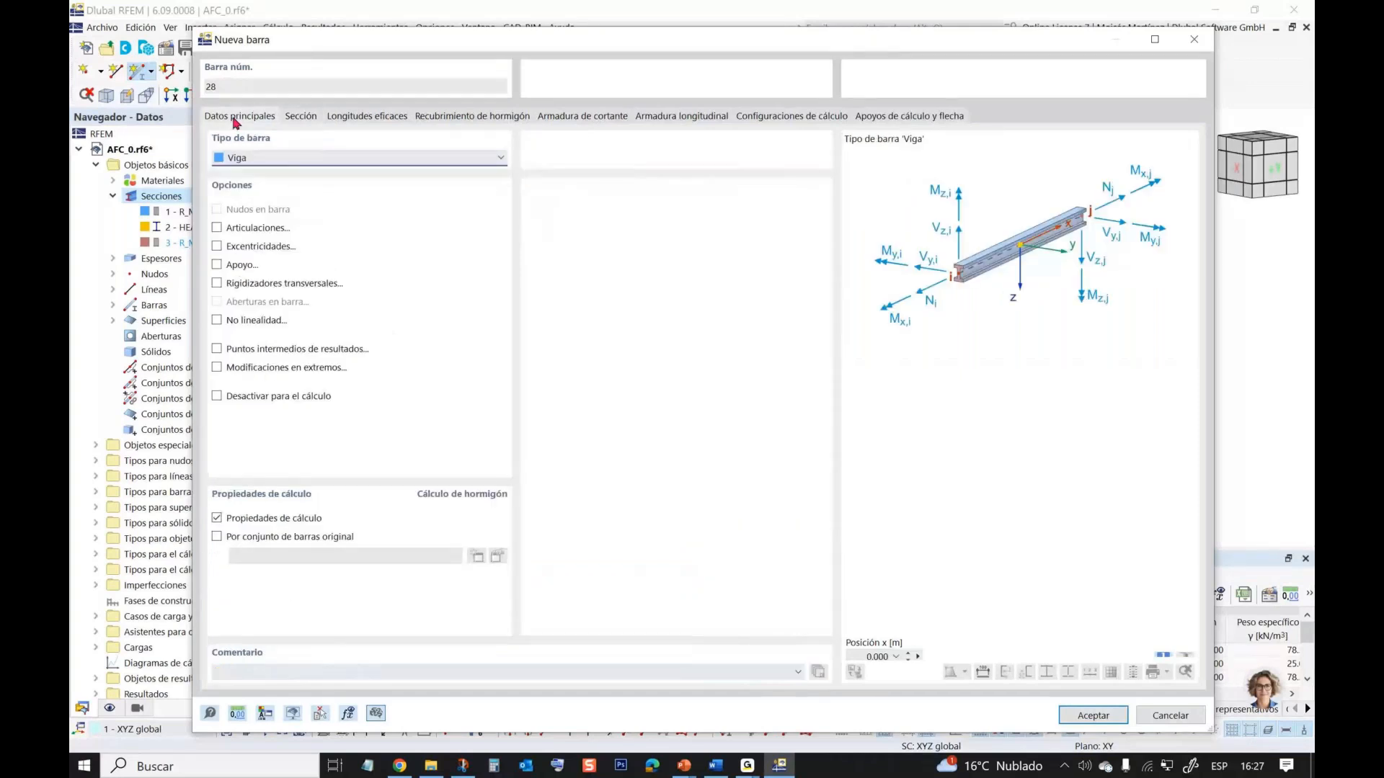
click(238, 157)
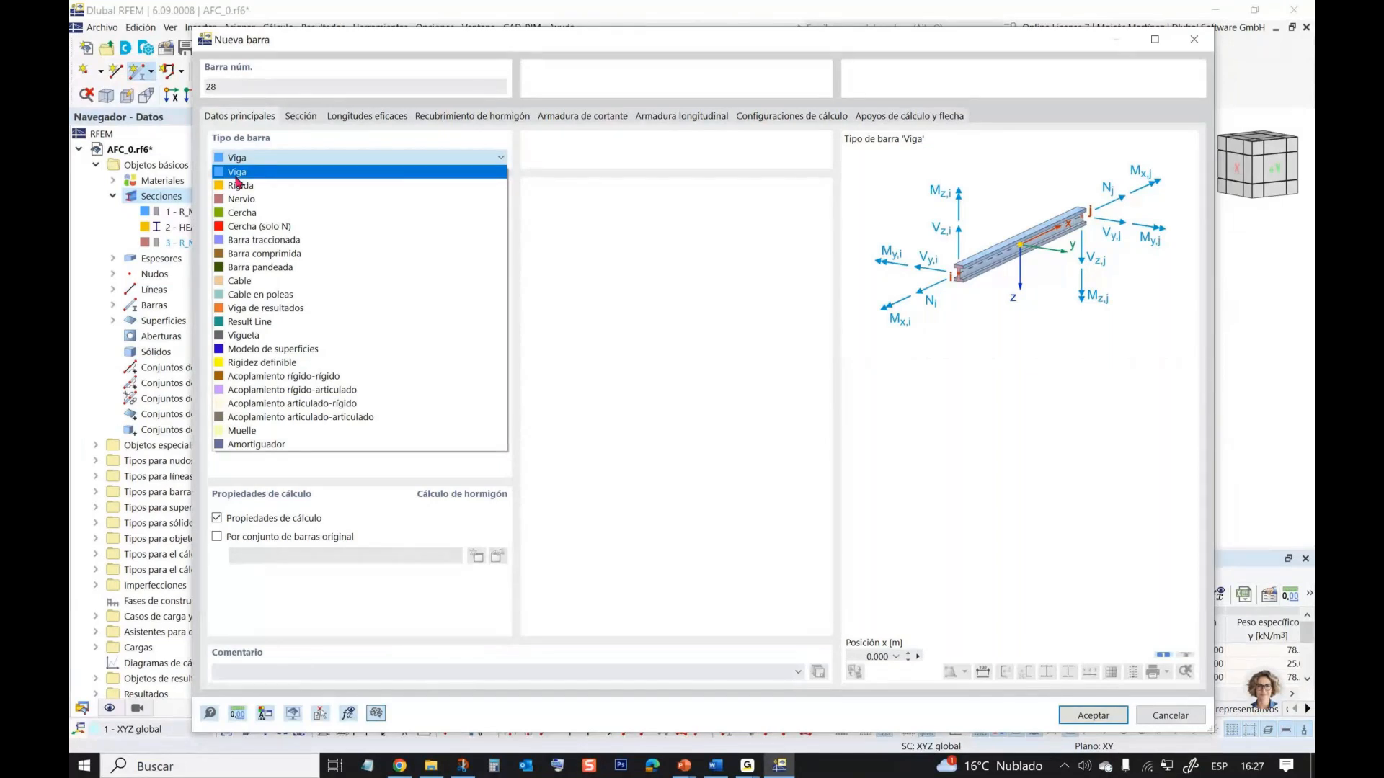
click(240, 202)
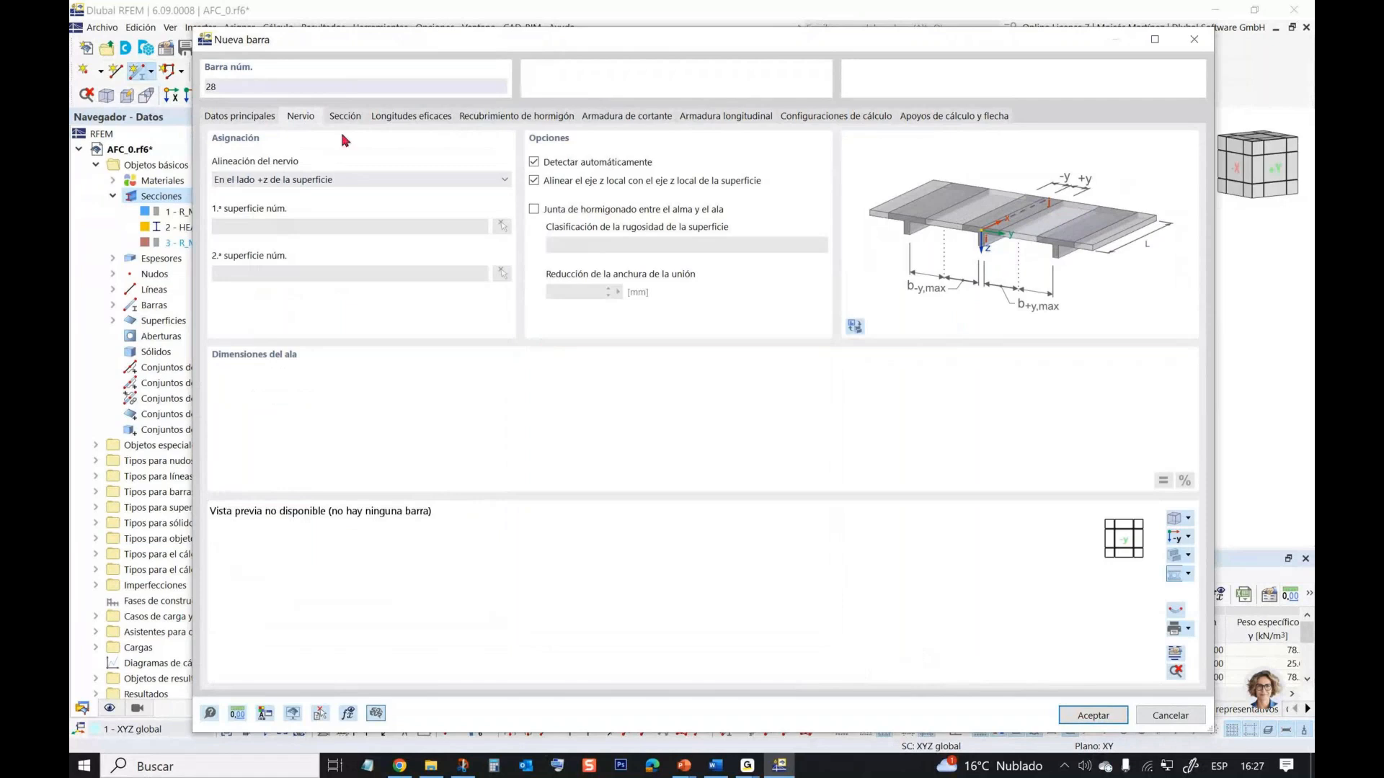
- Review the rib's effective lengths and concrete cover settings, including the exposure classes of the XC1 durability definition
click(387, 120)
click(492, 118)
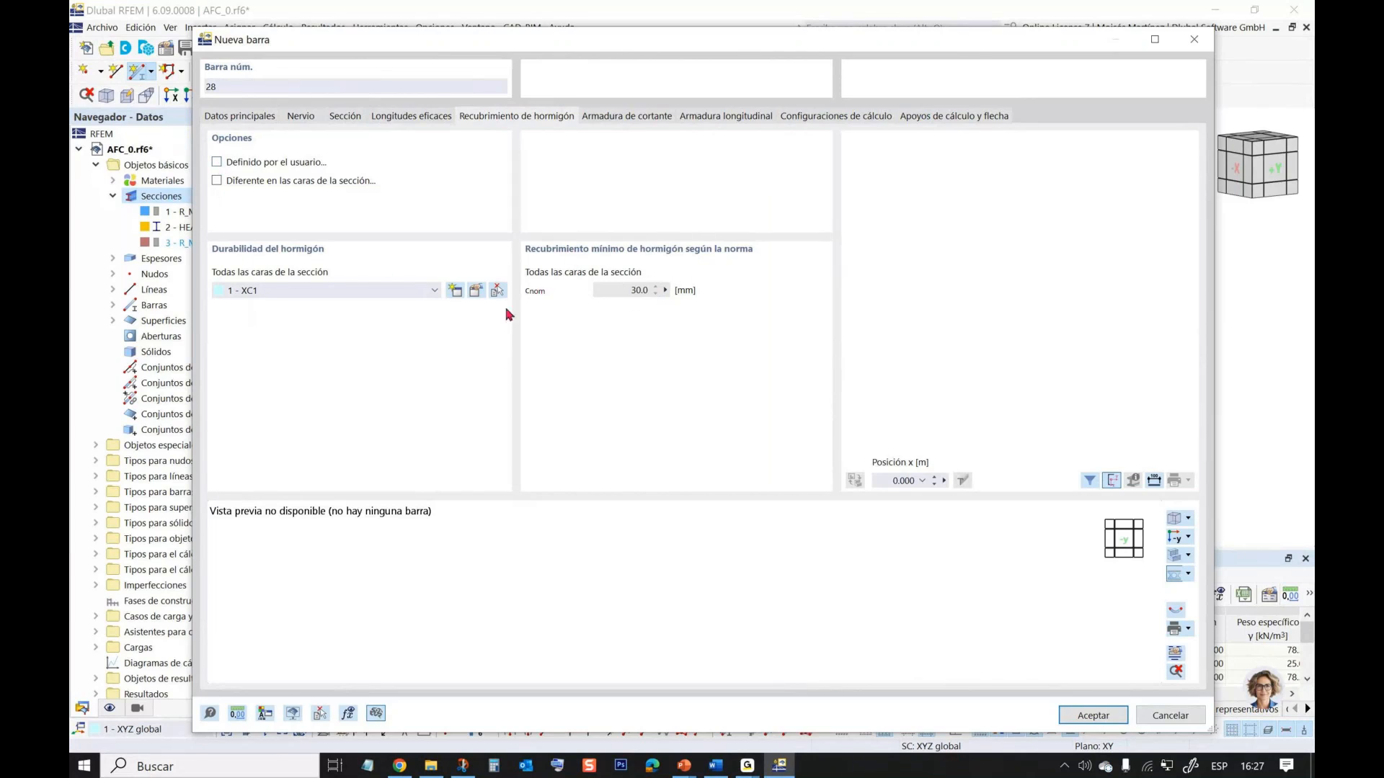
click(475, 292)
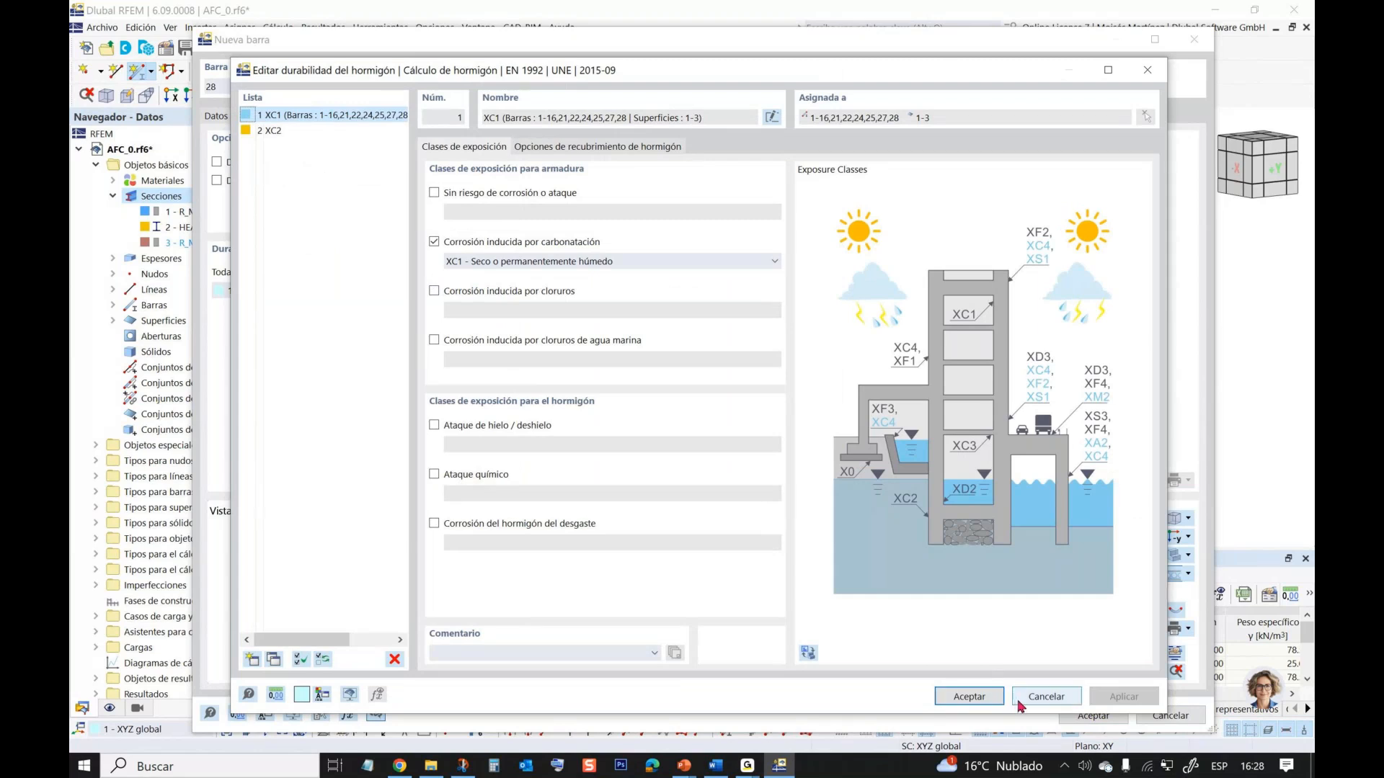
click(1046, 697)
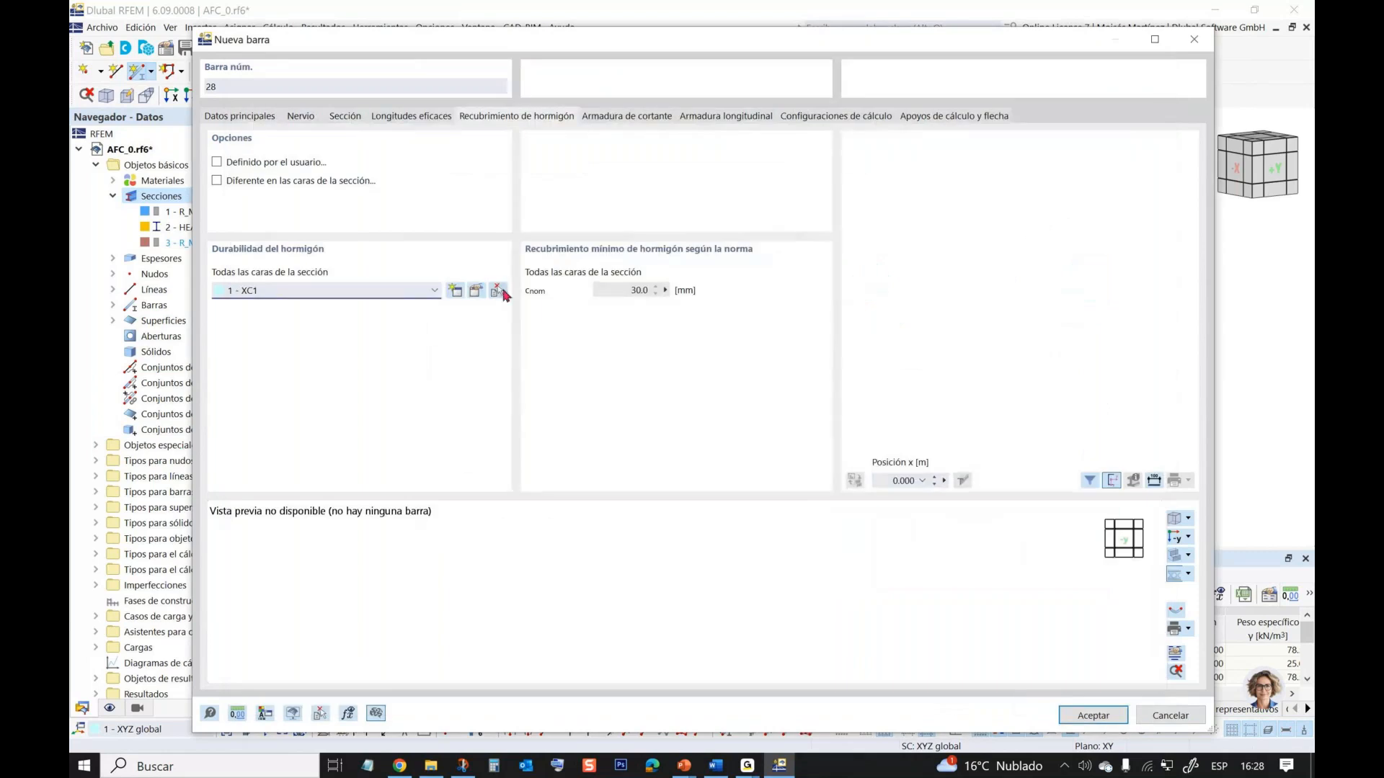
- Set the rib's shear reinforcement to stirrups of 12 mm diameter at 0.1 m spacing
click(596, 116)
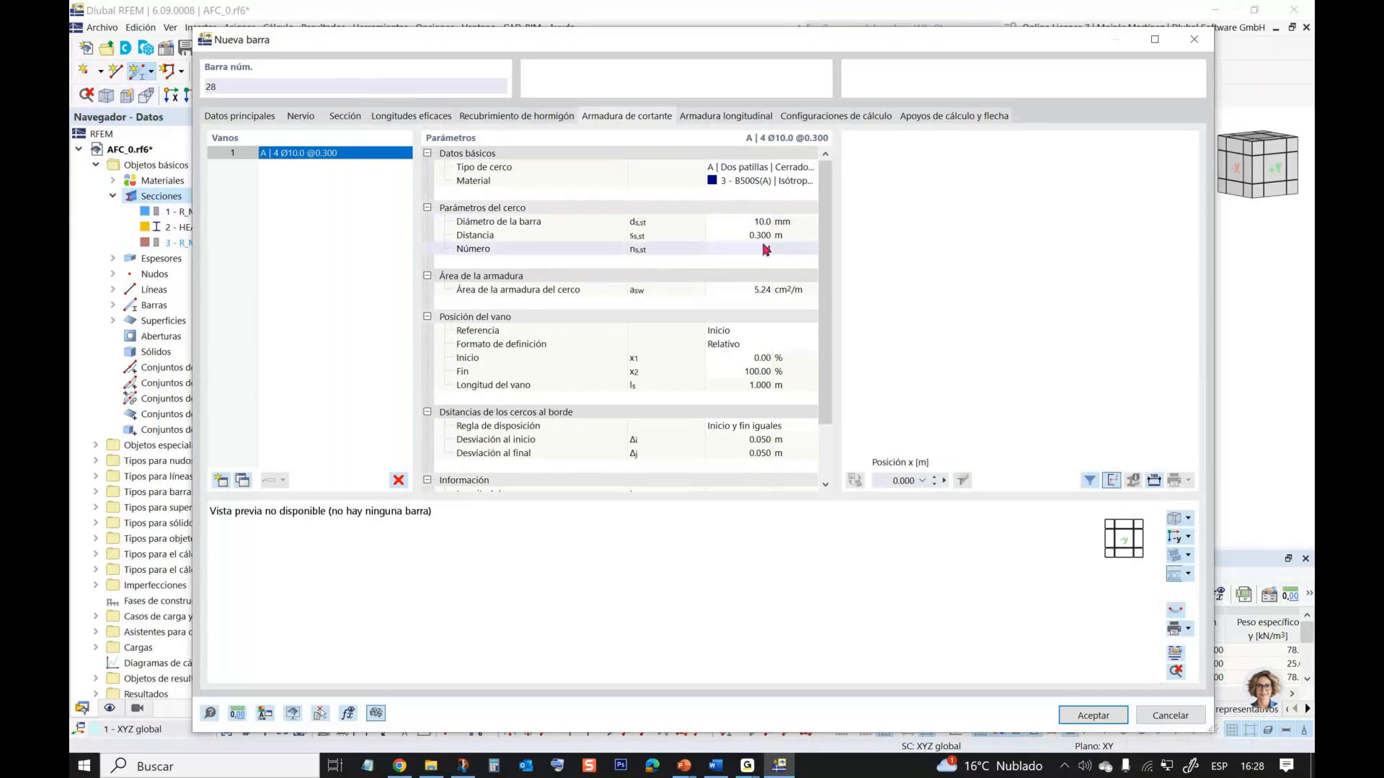
click(712, 222)
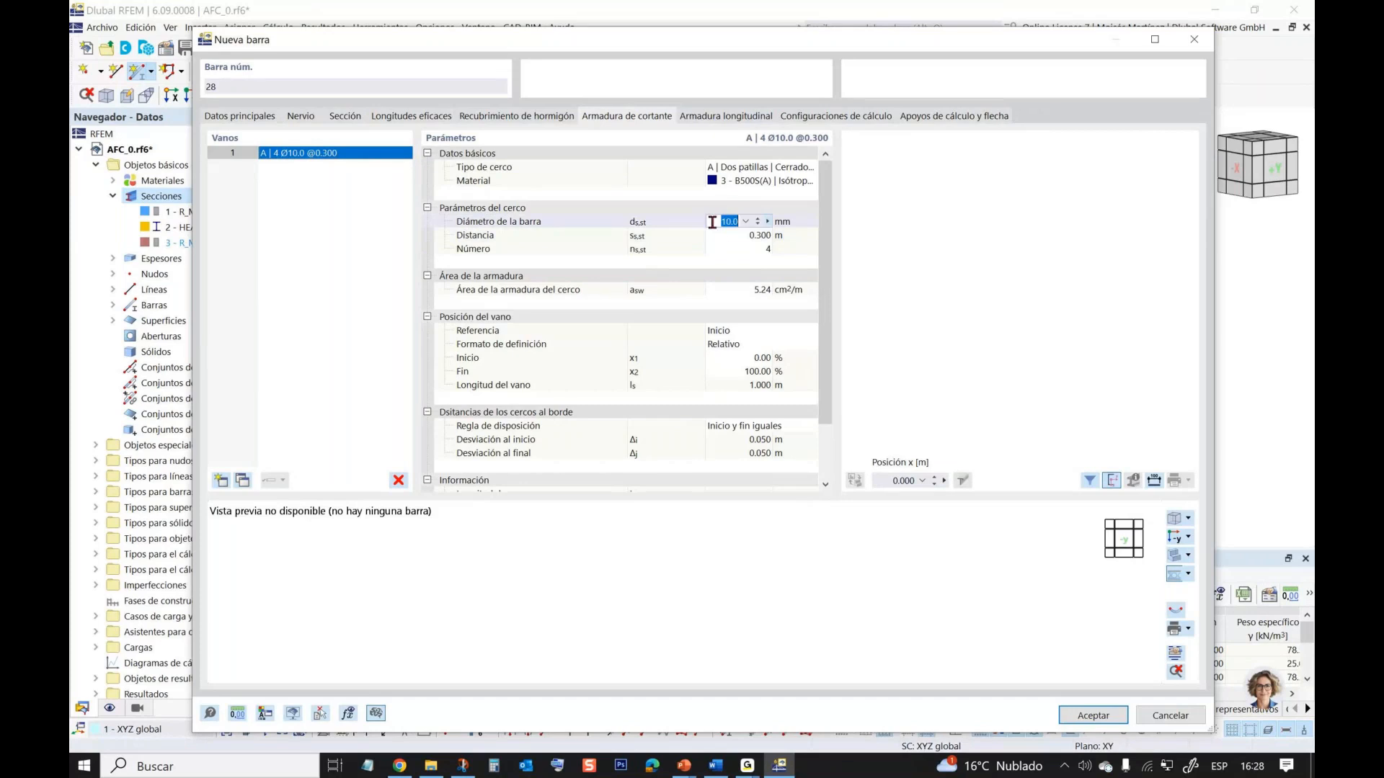
text(12)
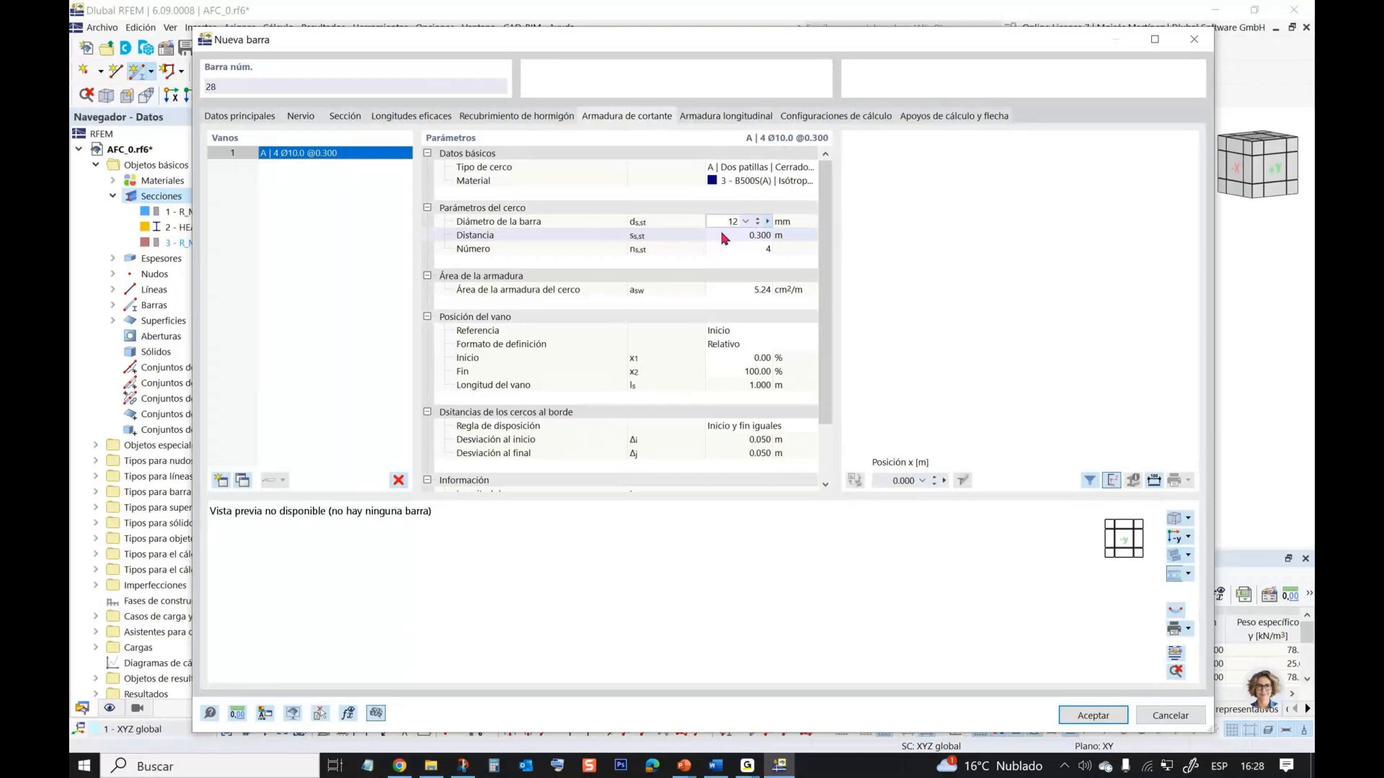
click(722, 235)
text(0.1)
- Define the stirrup span in absolute format ending at 2.5 m, add a second span, and discard the new member
click(733, 346)
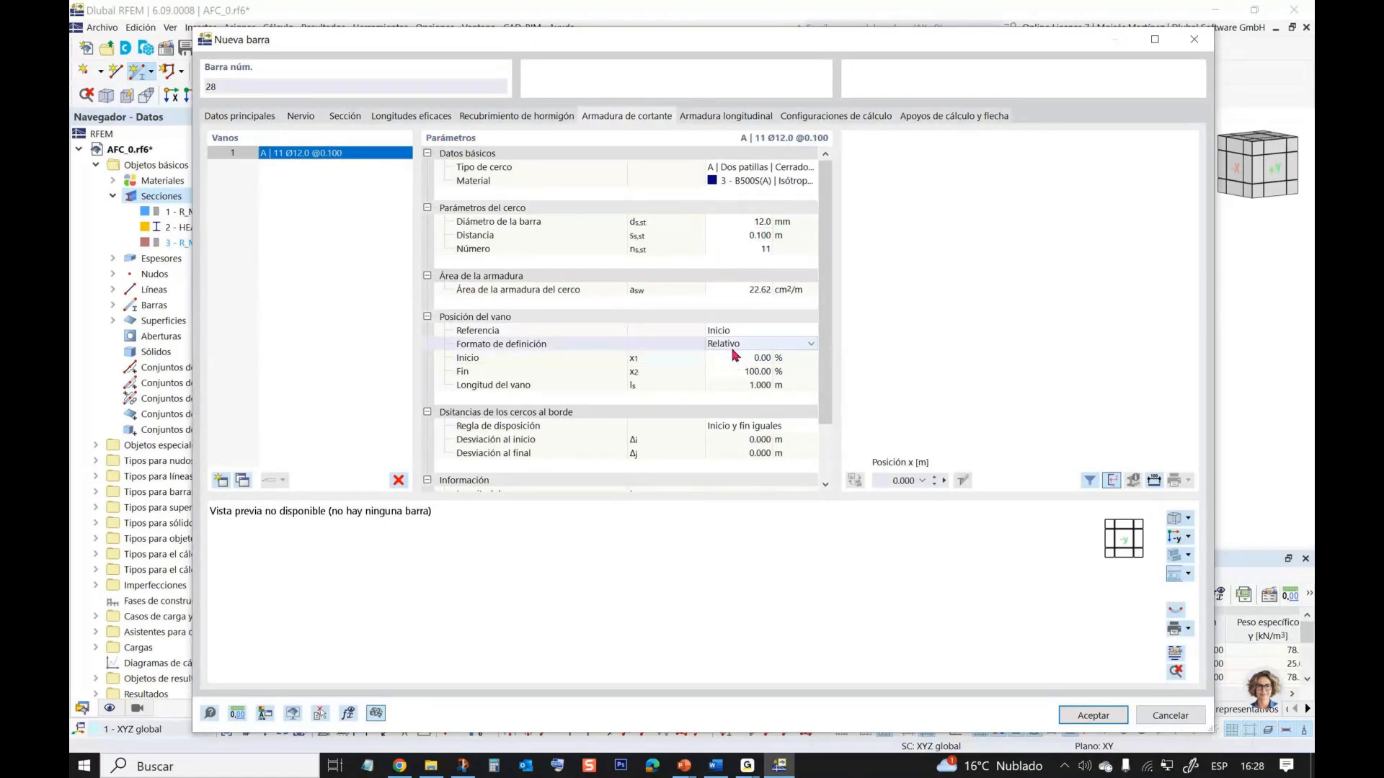
click(732, 349)
click(737, 363)
click(733, 370)
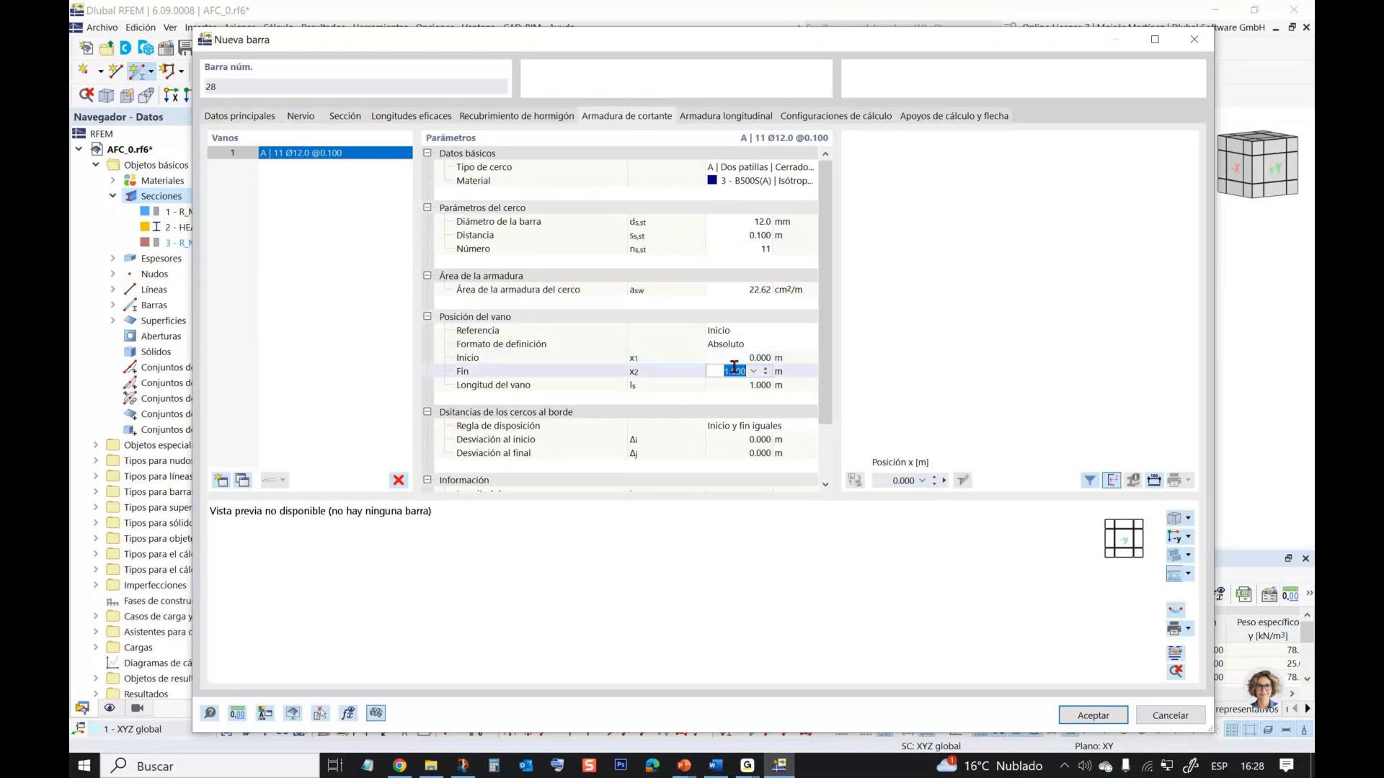
text(2.5)
key(Return)
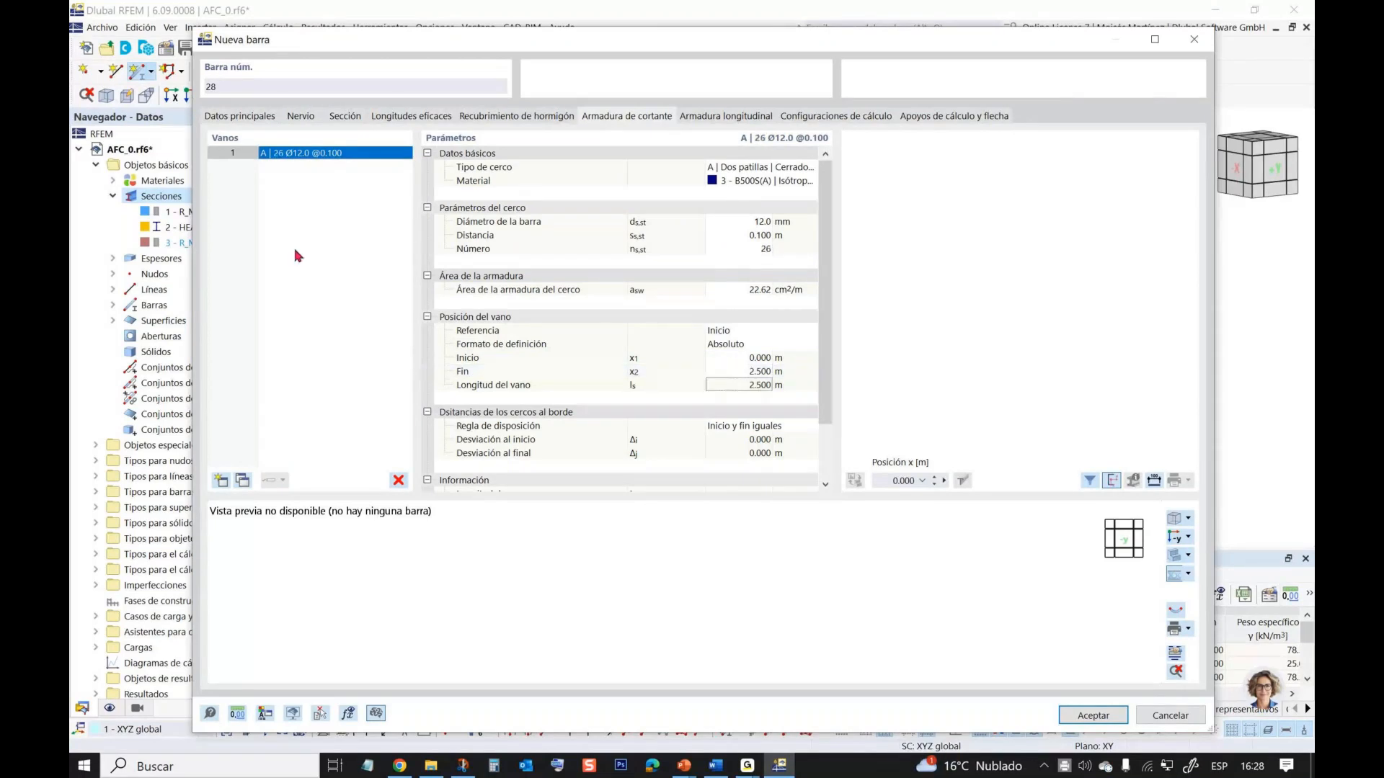
click(240, 483)
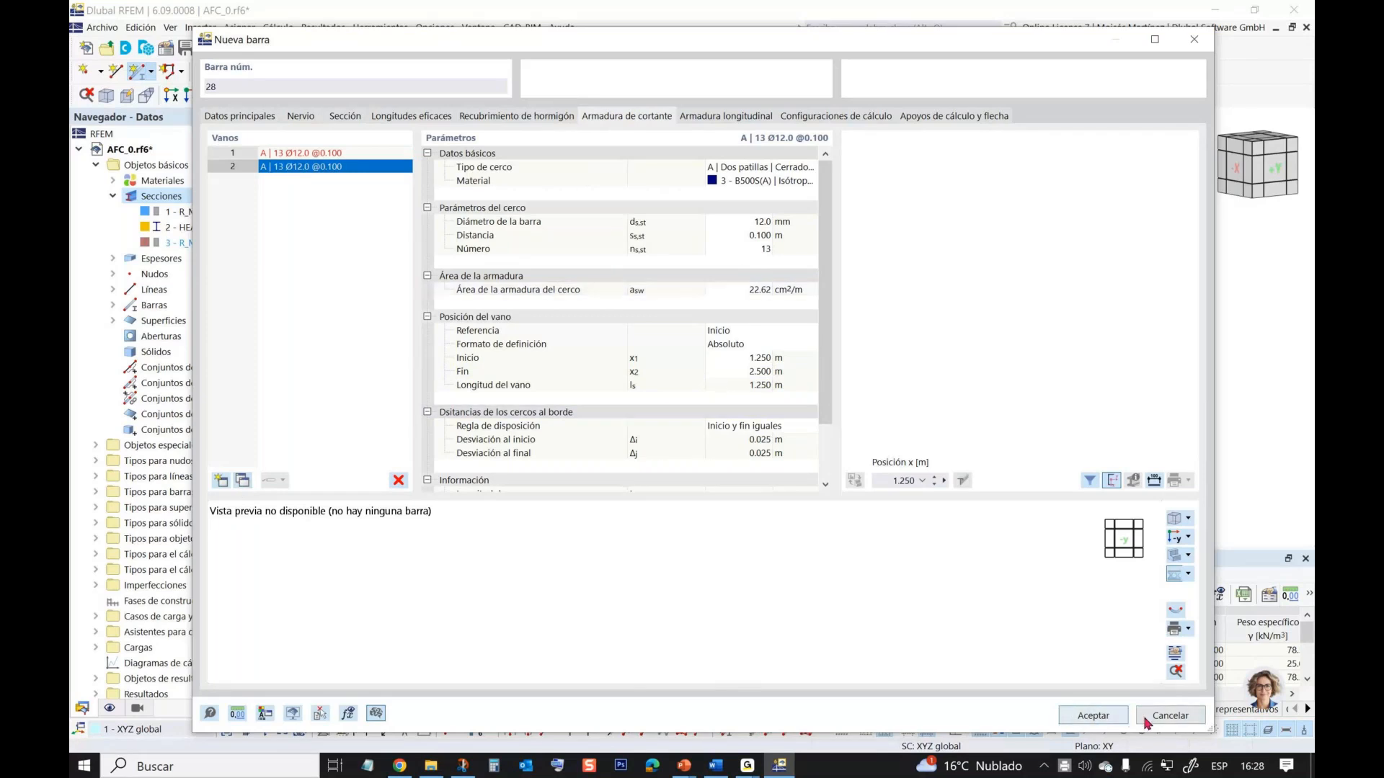
click(1158, 722)
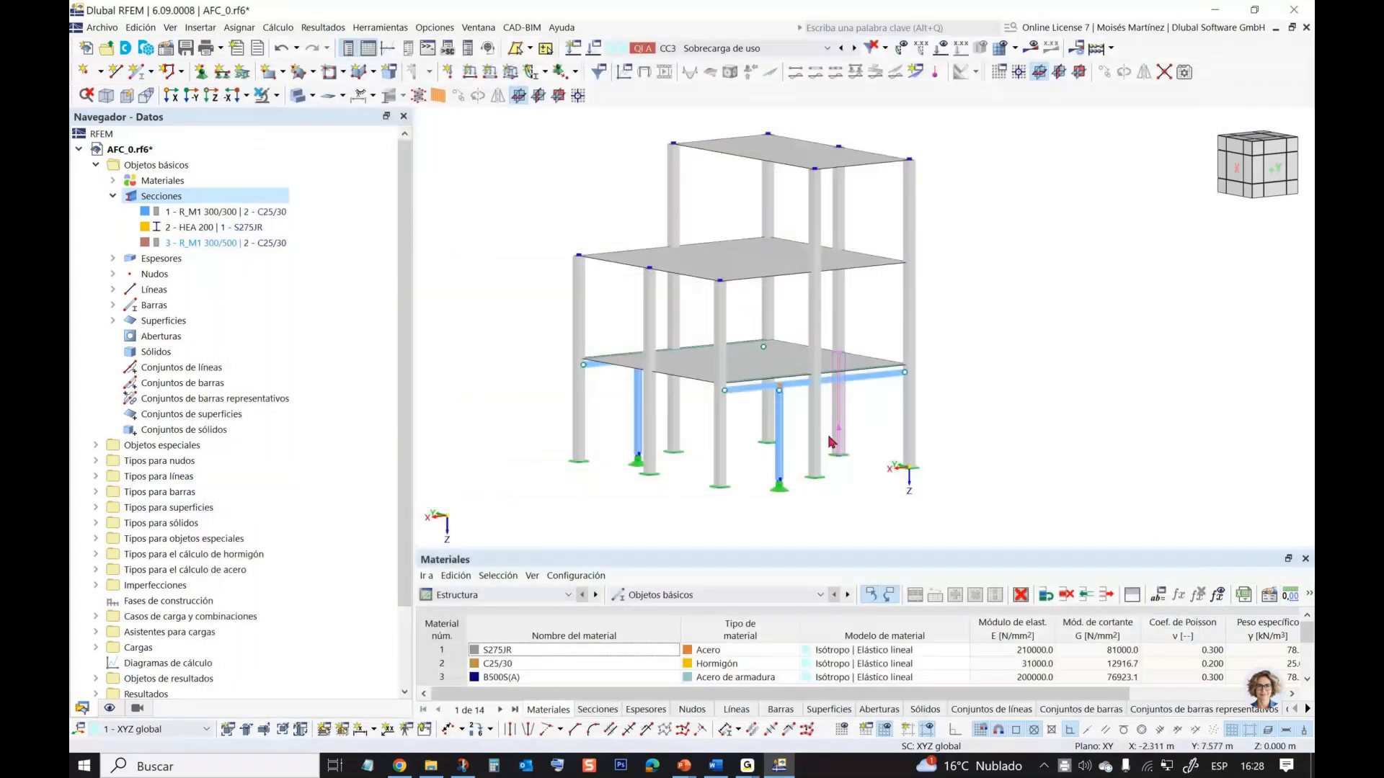
- Define a new Nervio member with the 3 - R_M1 300/500 section and start placing it from a corner node of the top slab
click(137, 71)
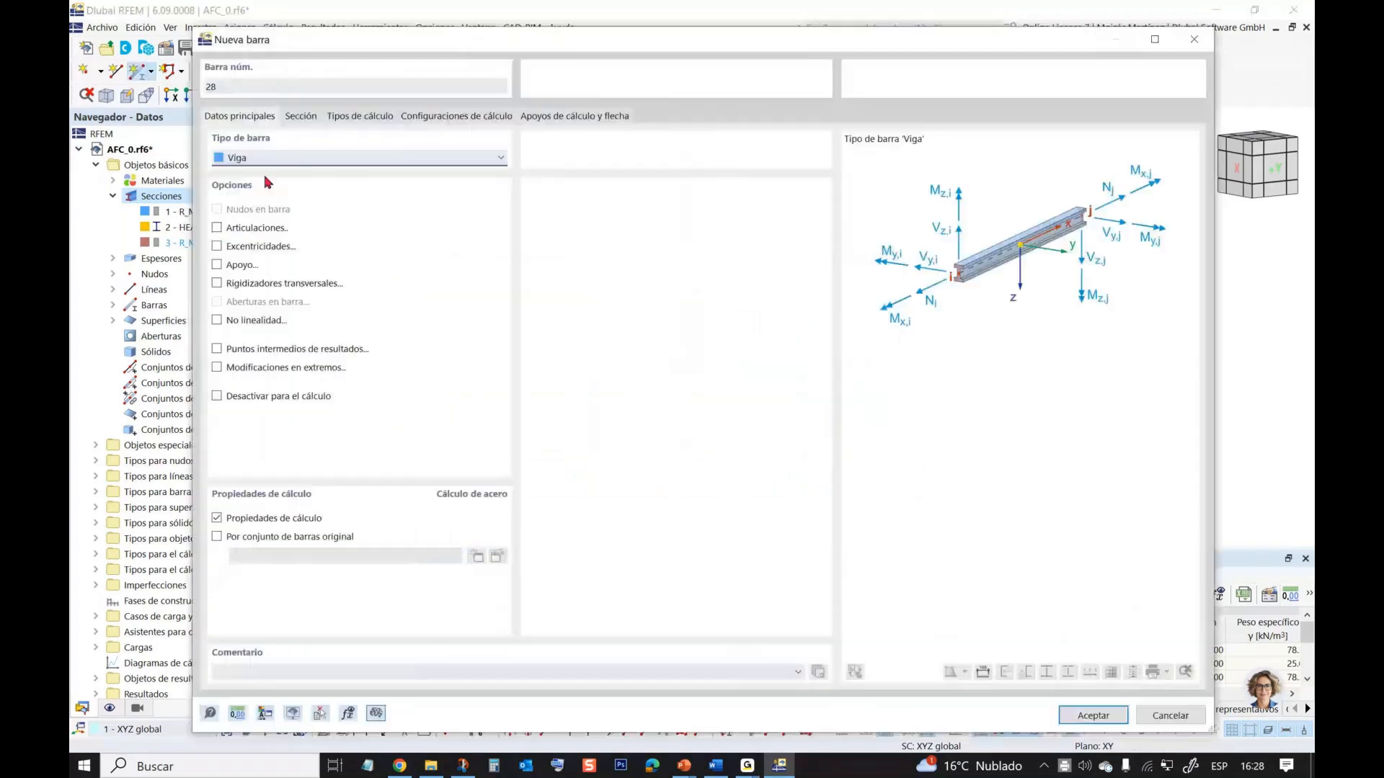
click(311, 110)
click(360, 530)
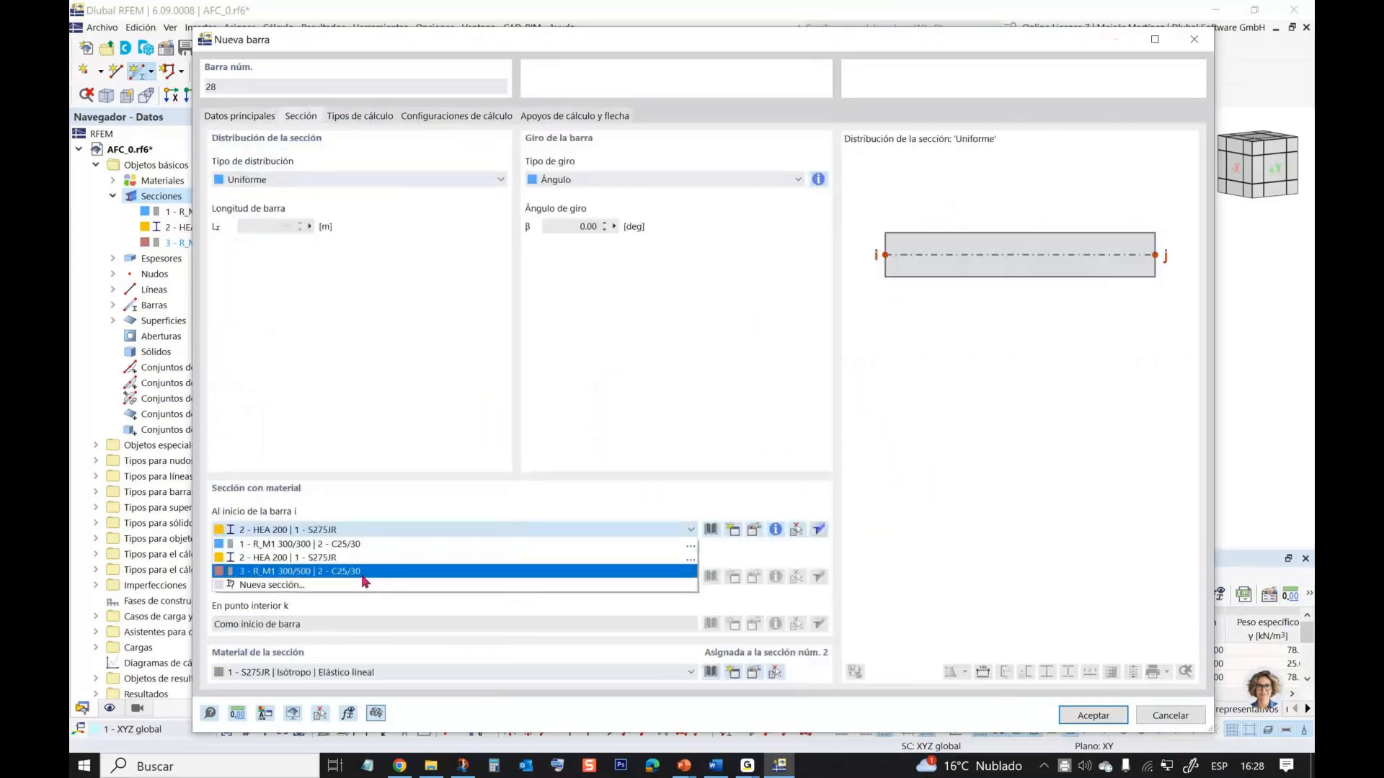
click(362, 575)
click(249, 115)
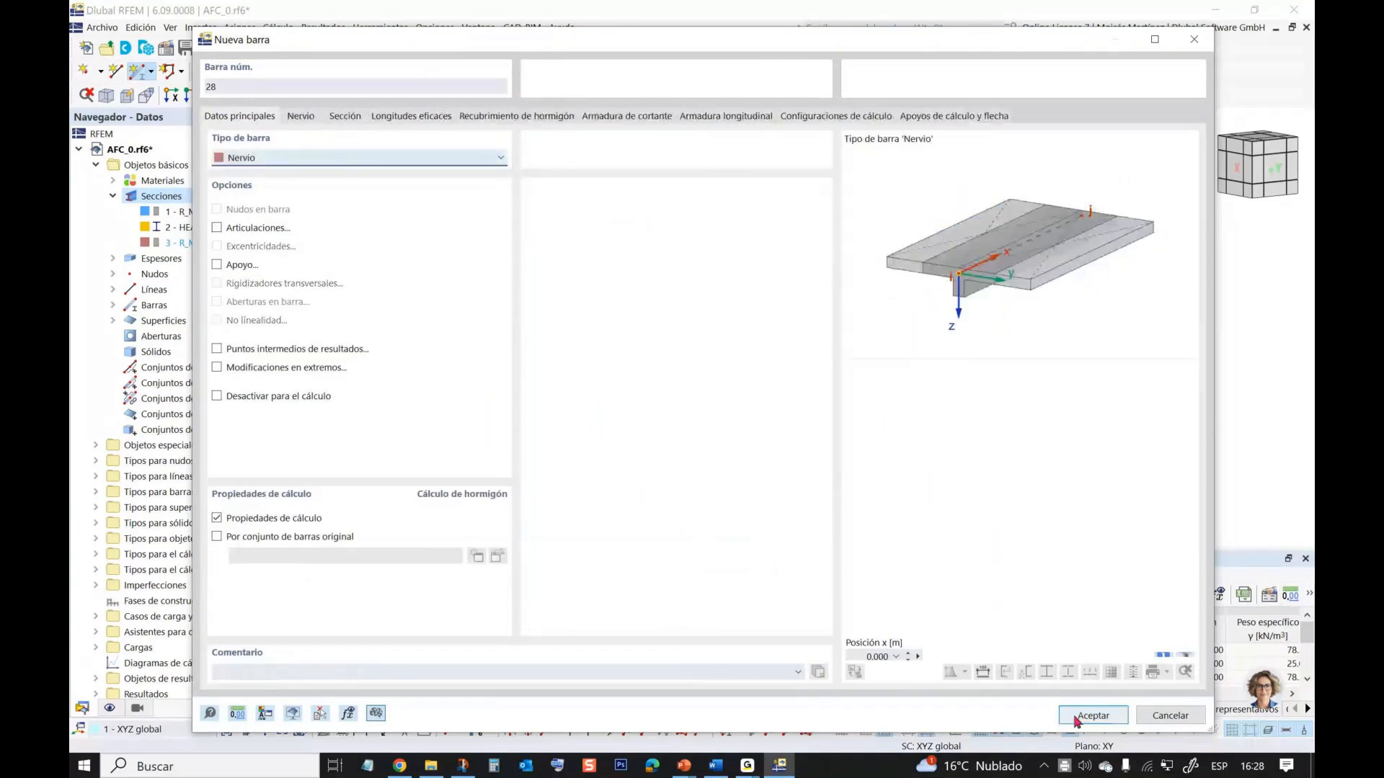
click(1075, 718)
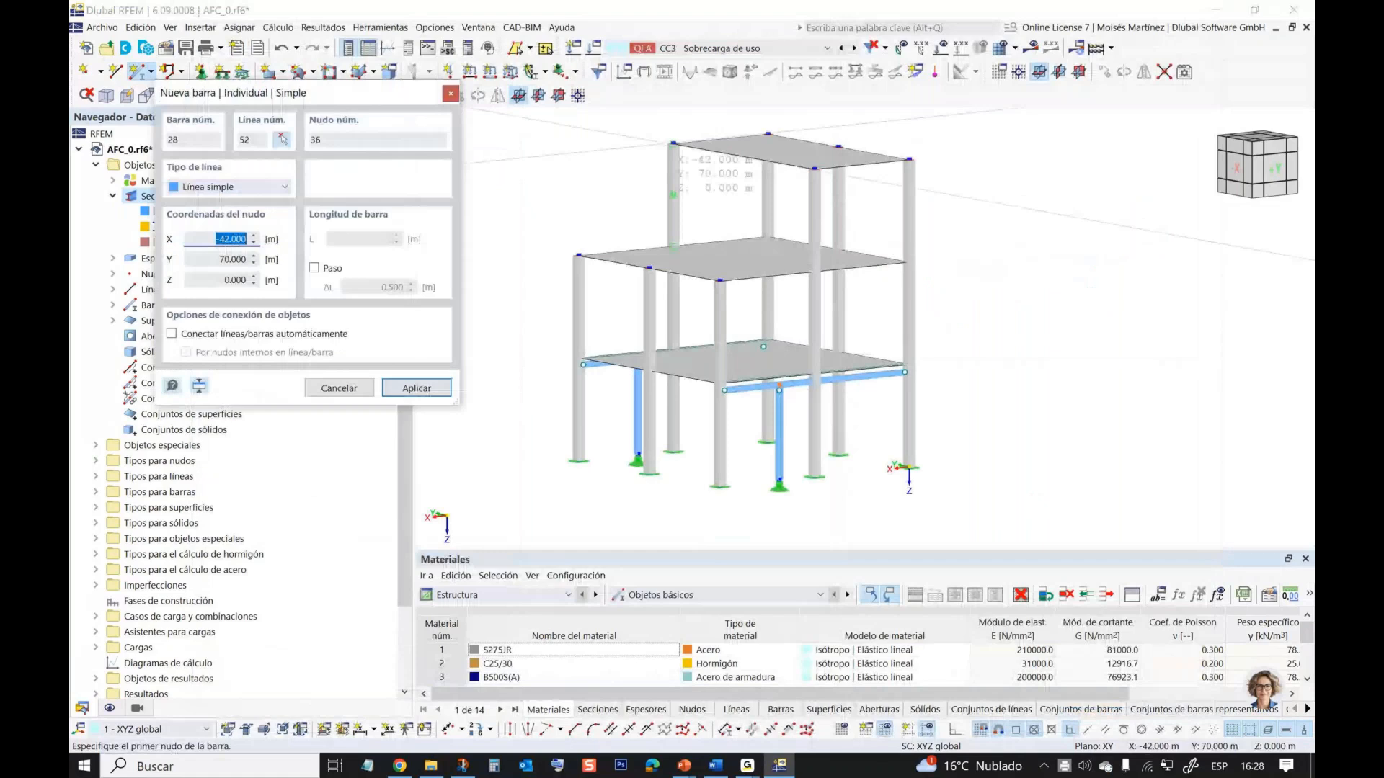
click(673, 143)
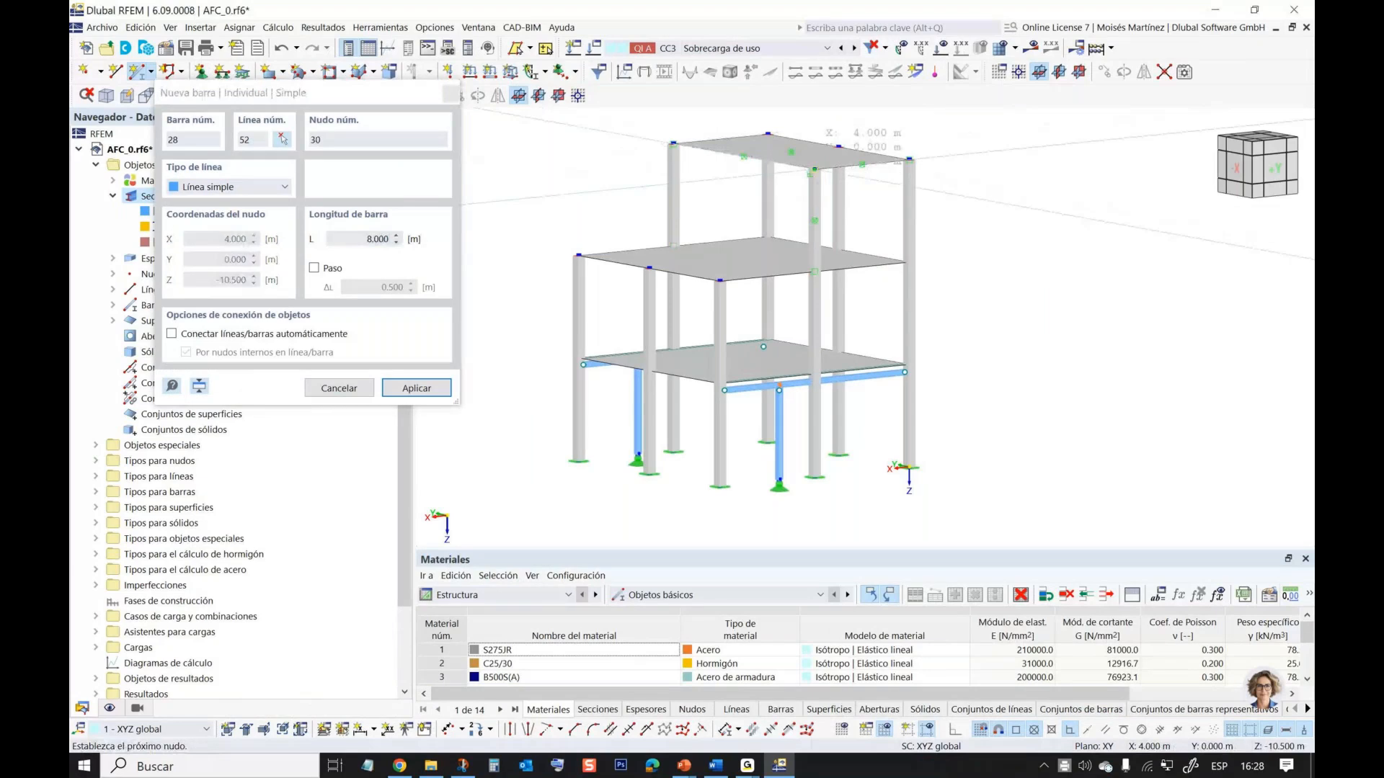
- Finish the 8 m rib member along the roof slab edge, ending at the node X 4.000, Y 0.000, Z -10.500 m
click(814, 170)
key(Escape)
scroll(703, 151, up, 6)
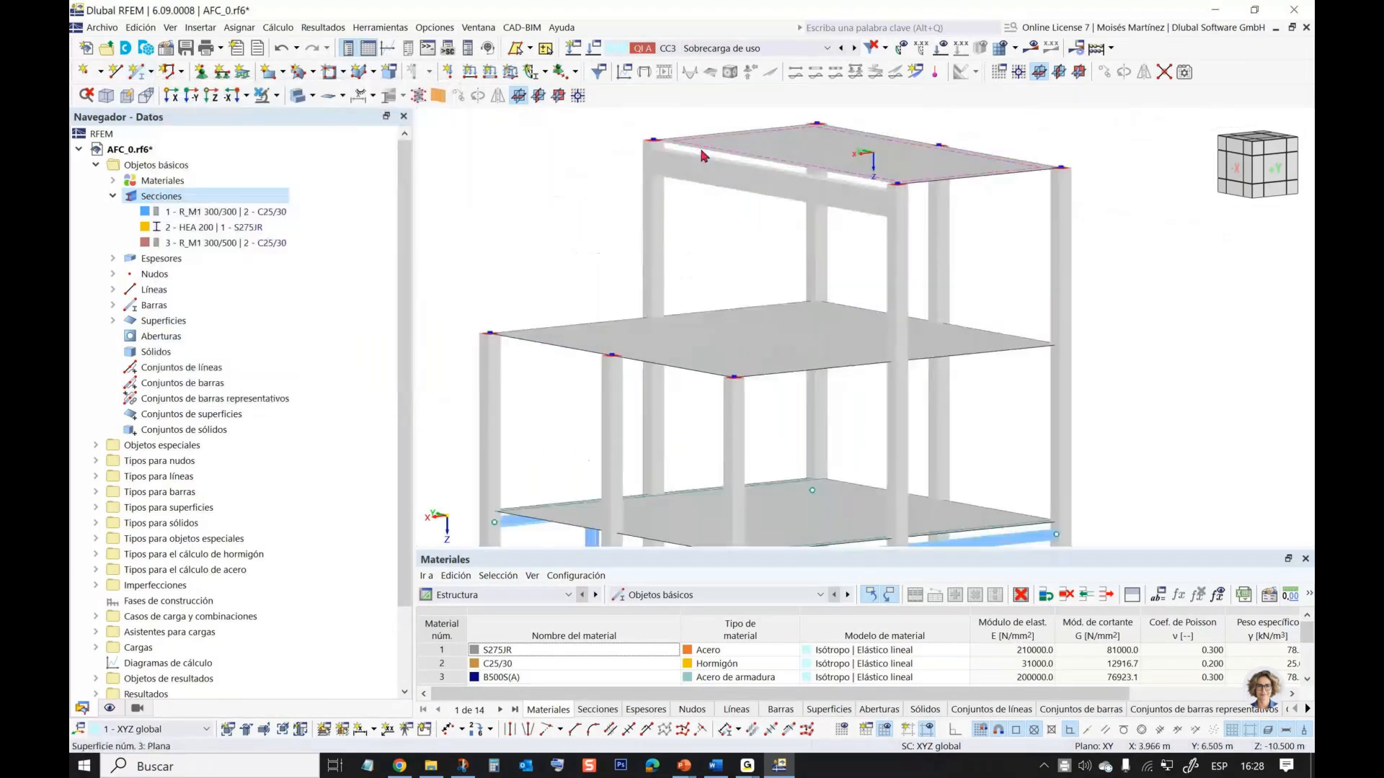
- Edit the new rib under the roof slab edge and set its flange width definition to Lref / 8
ctrl+middle_drag(735, 304, 747, 299)
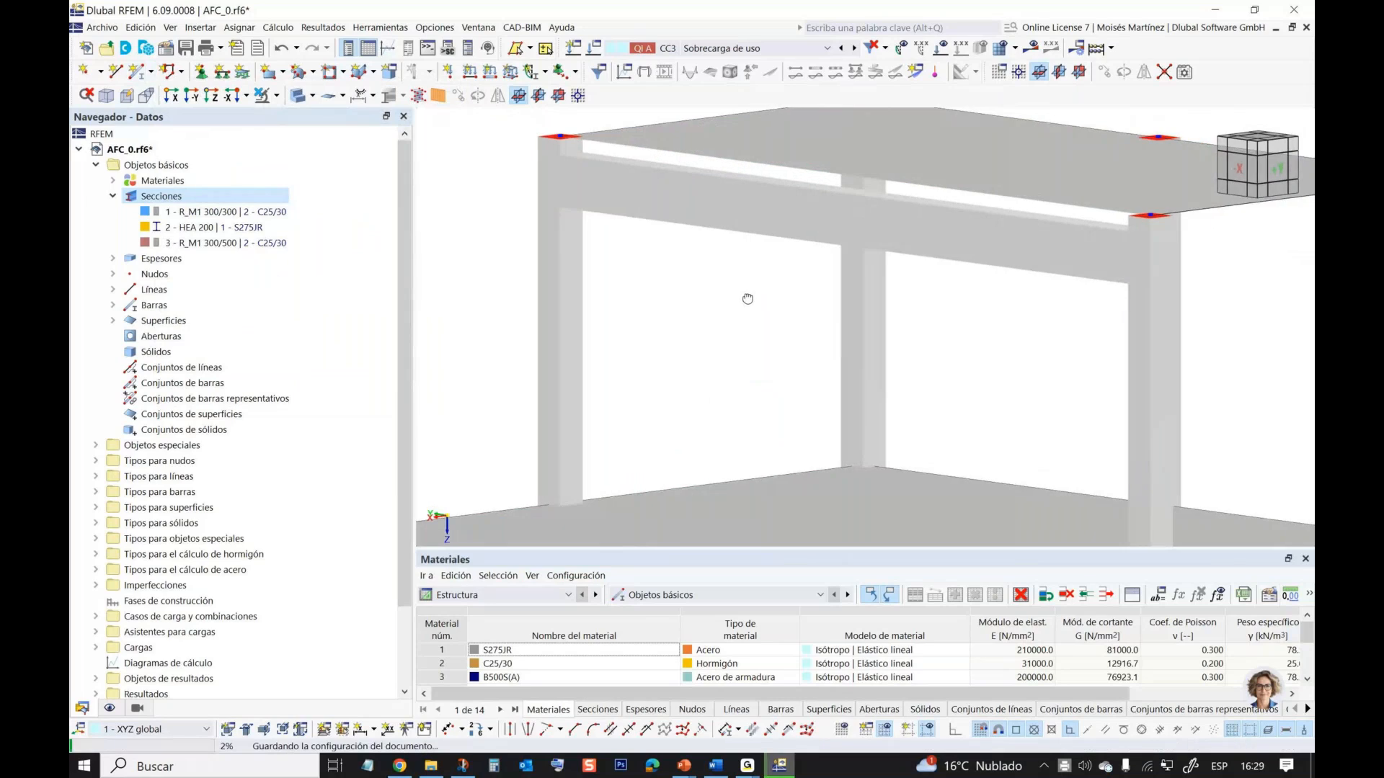
scroll(748, 298, down, 5)
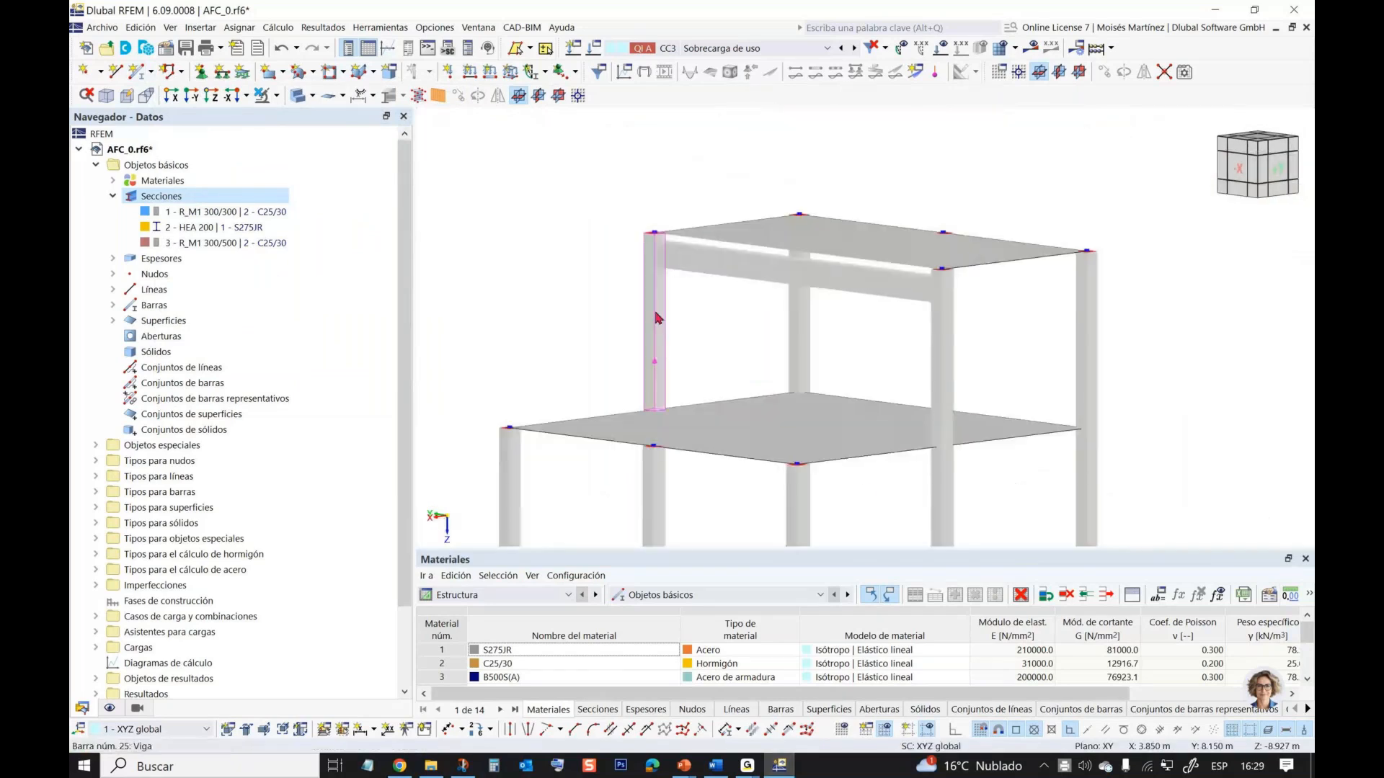
scroll(865, 485, up, 2)
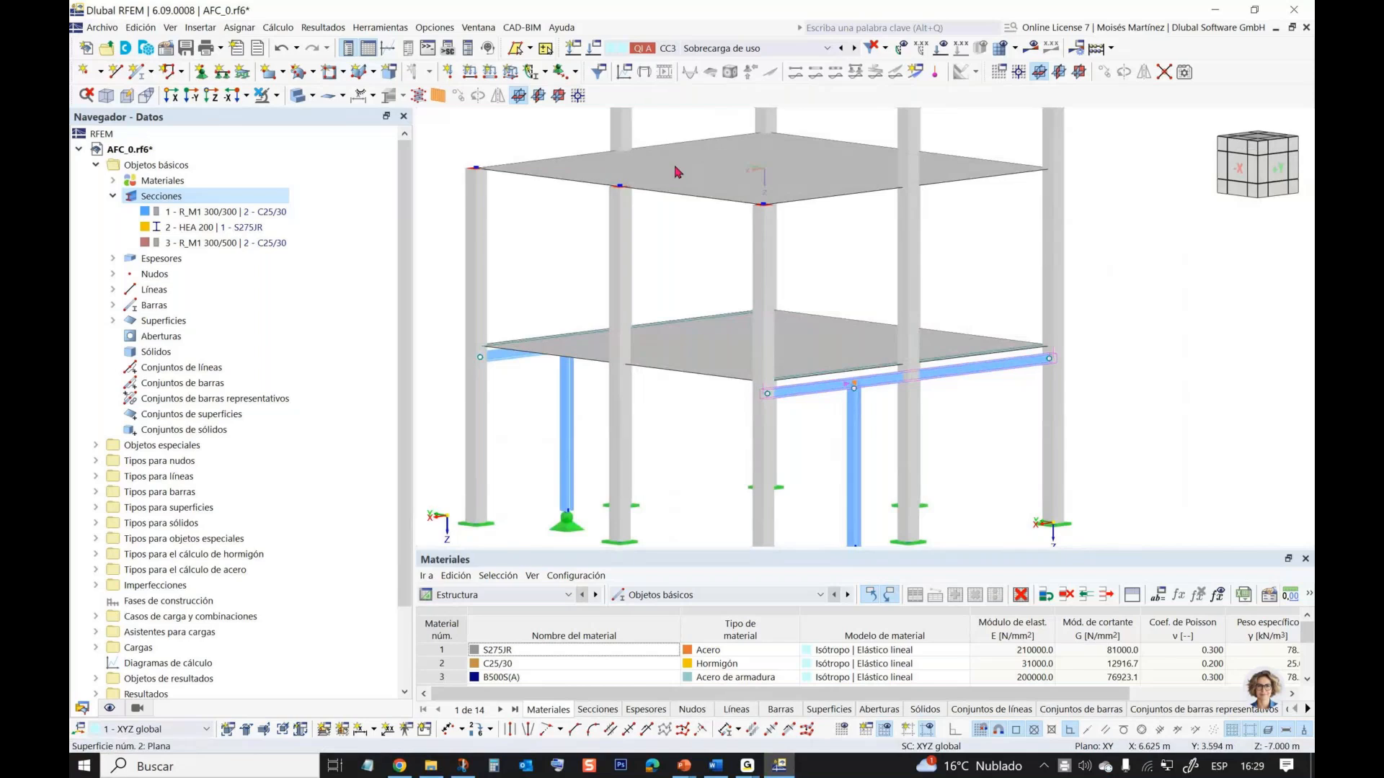
scroll(668, 164, up, 4)
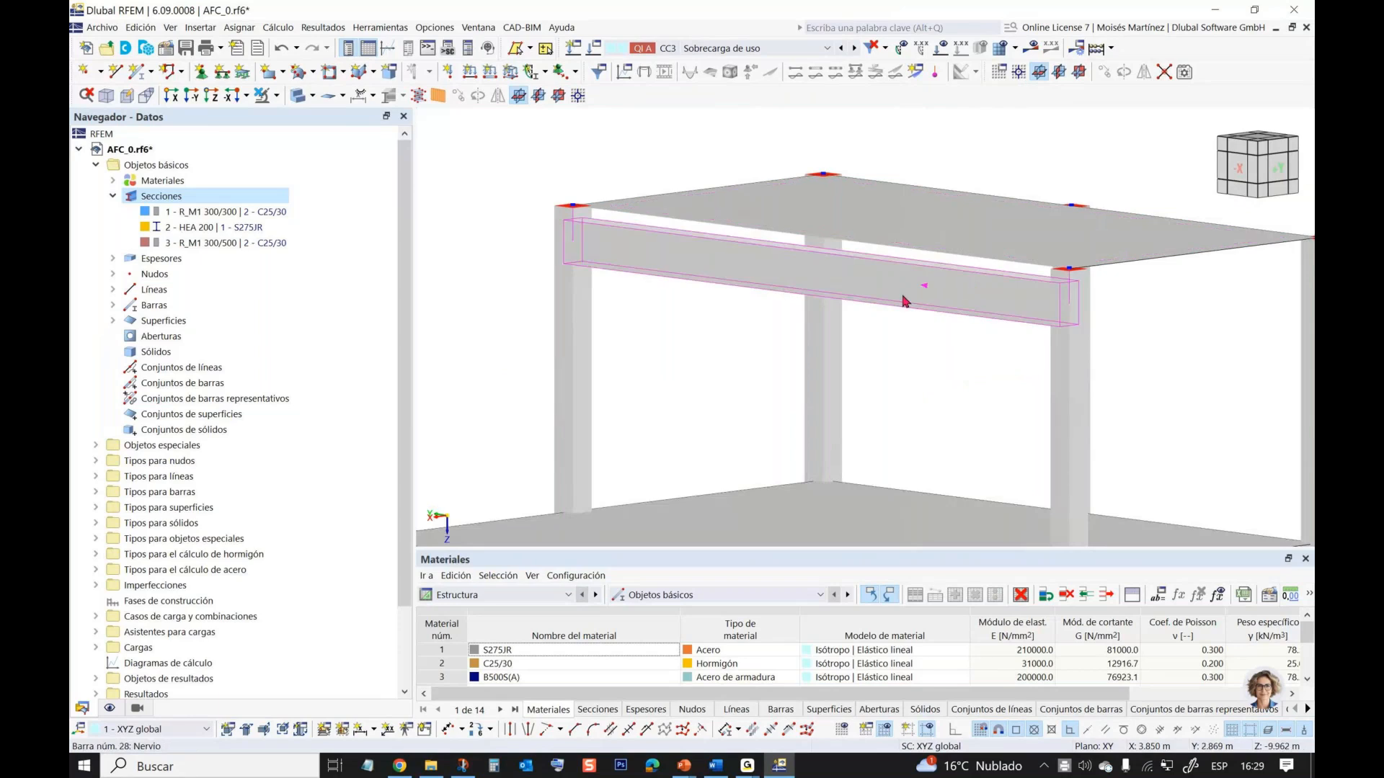
ctrl+middle_drag(852, 306, 862, 299)
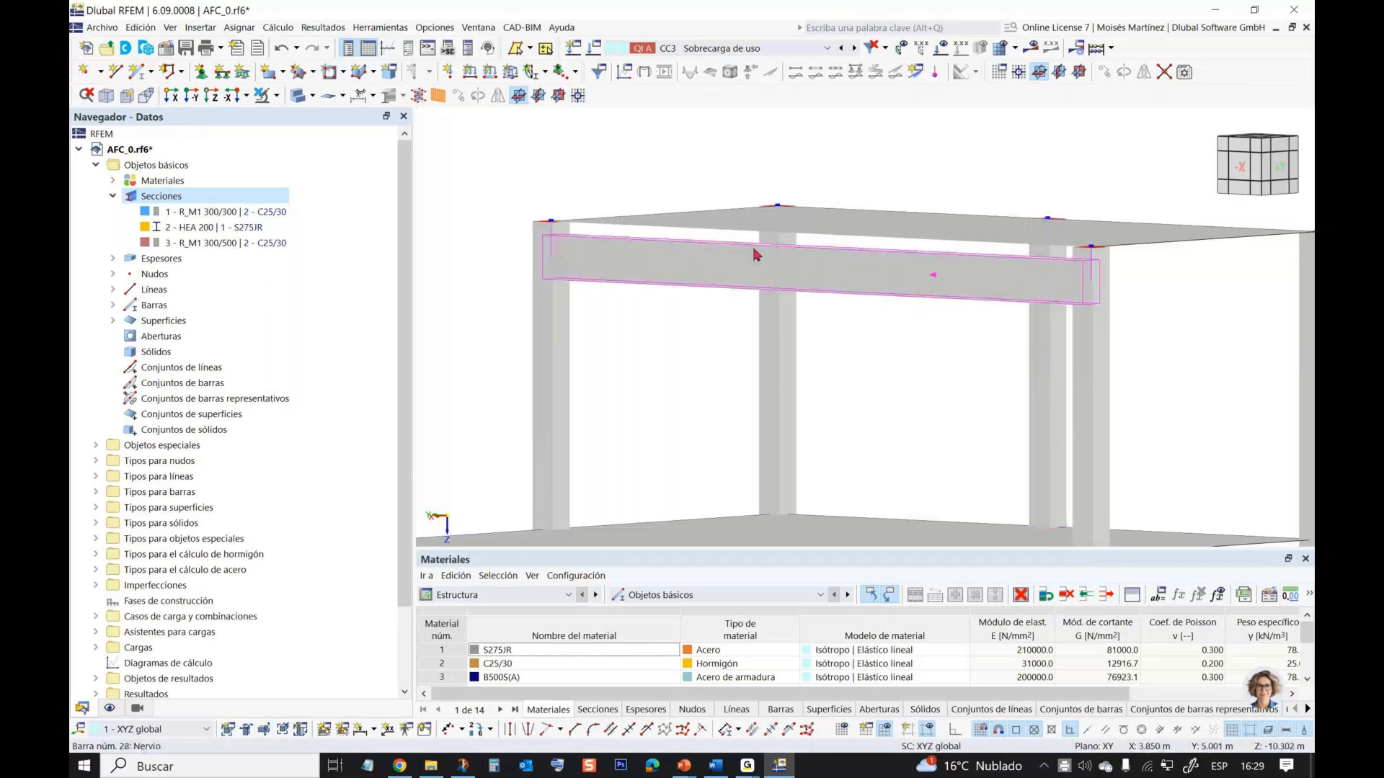
ctrl+middle_drag(561, 252, 782, 256)
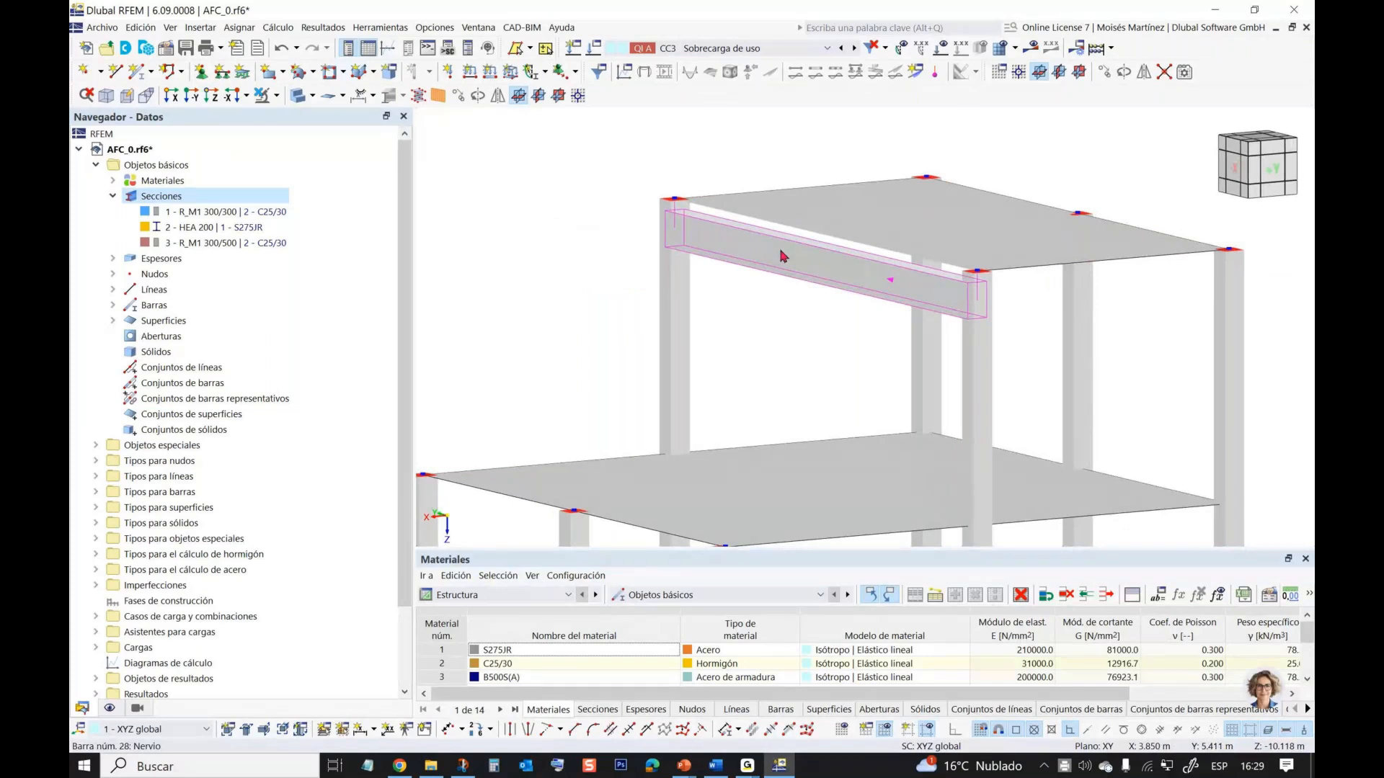
double_click(784, 255)
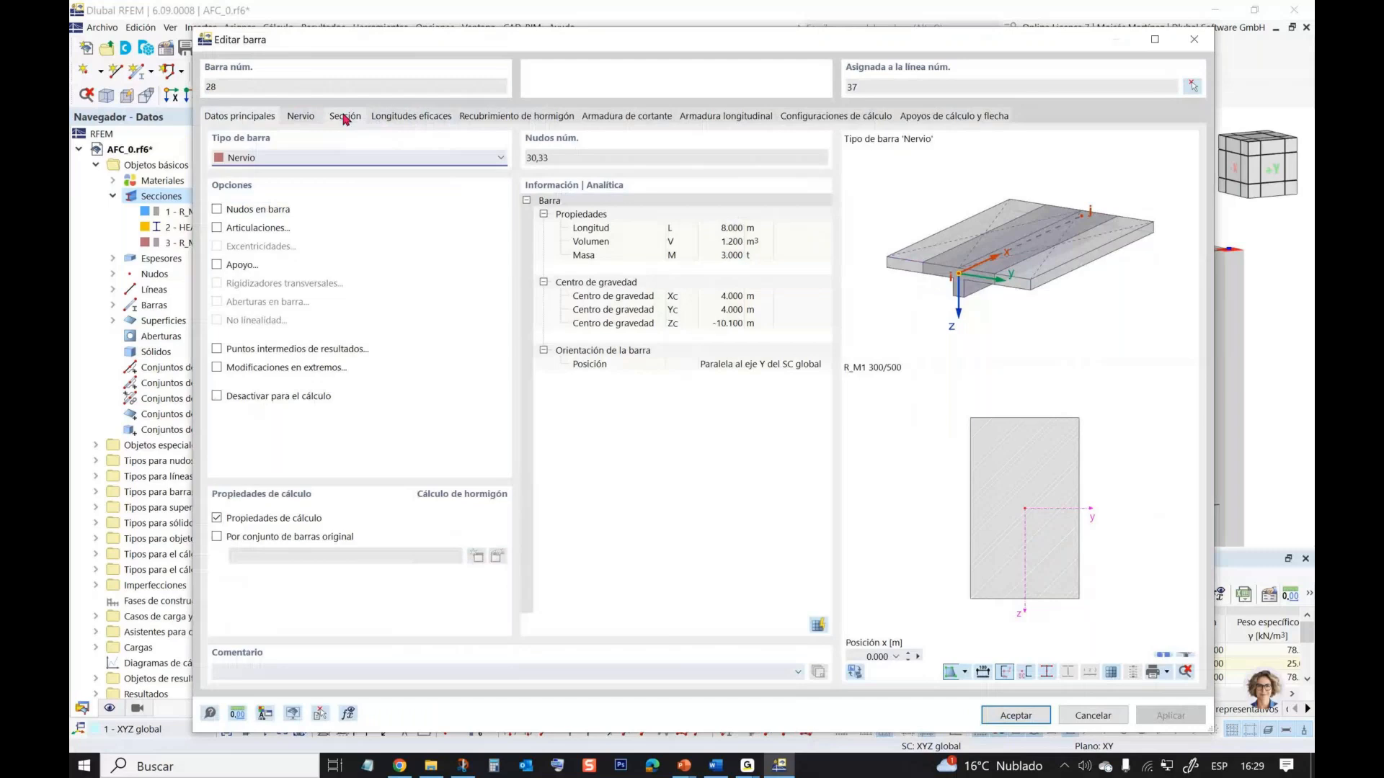
click(345, 118)
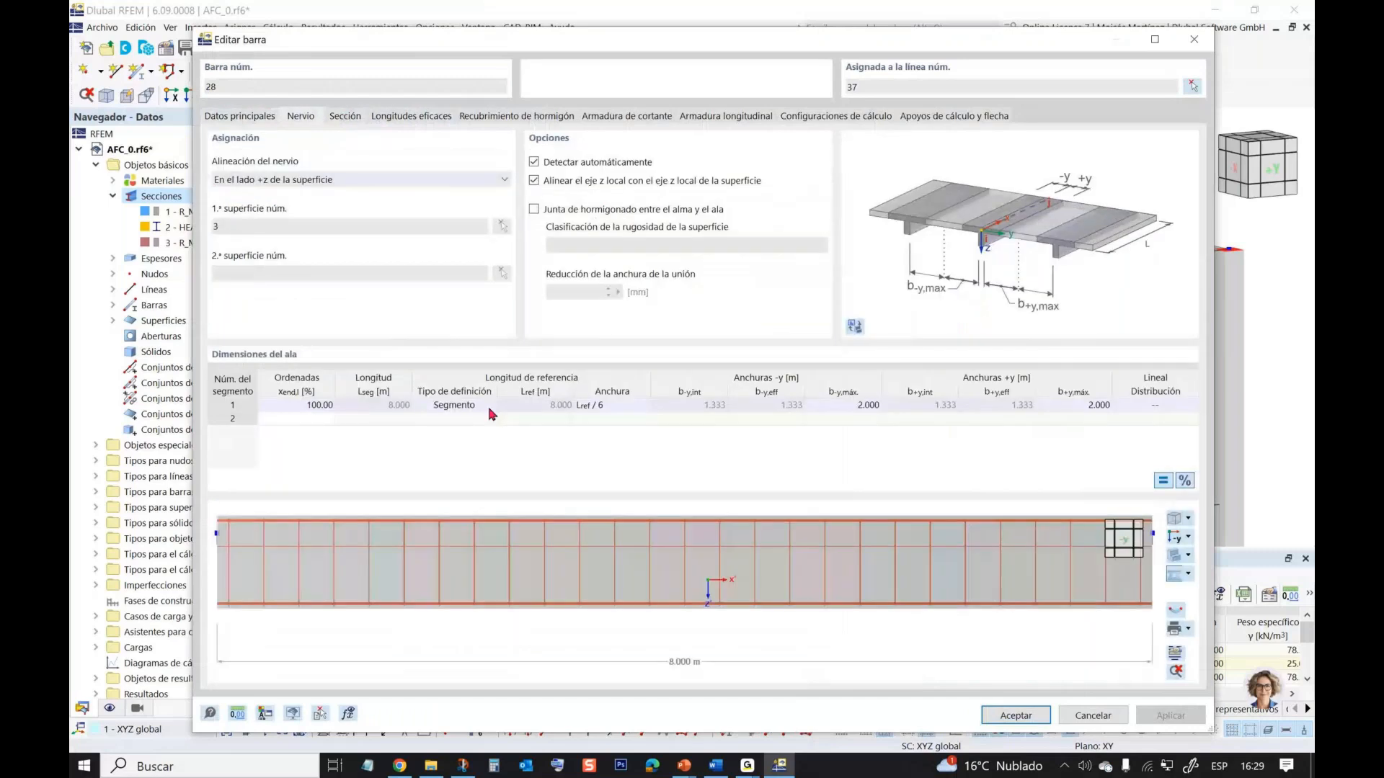
ctrl+middle_drag(693, 539, 505, 562)
ctrl+middle_drag(339, 563, 598, 569)
click(625, 408)
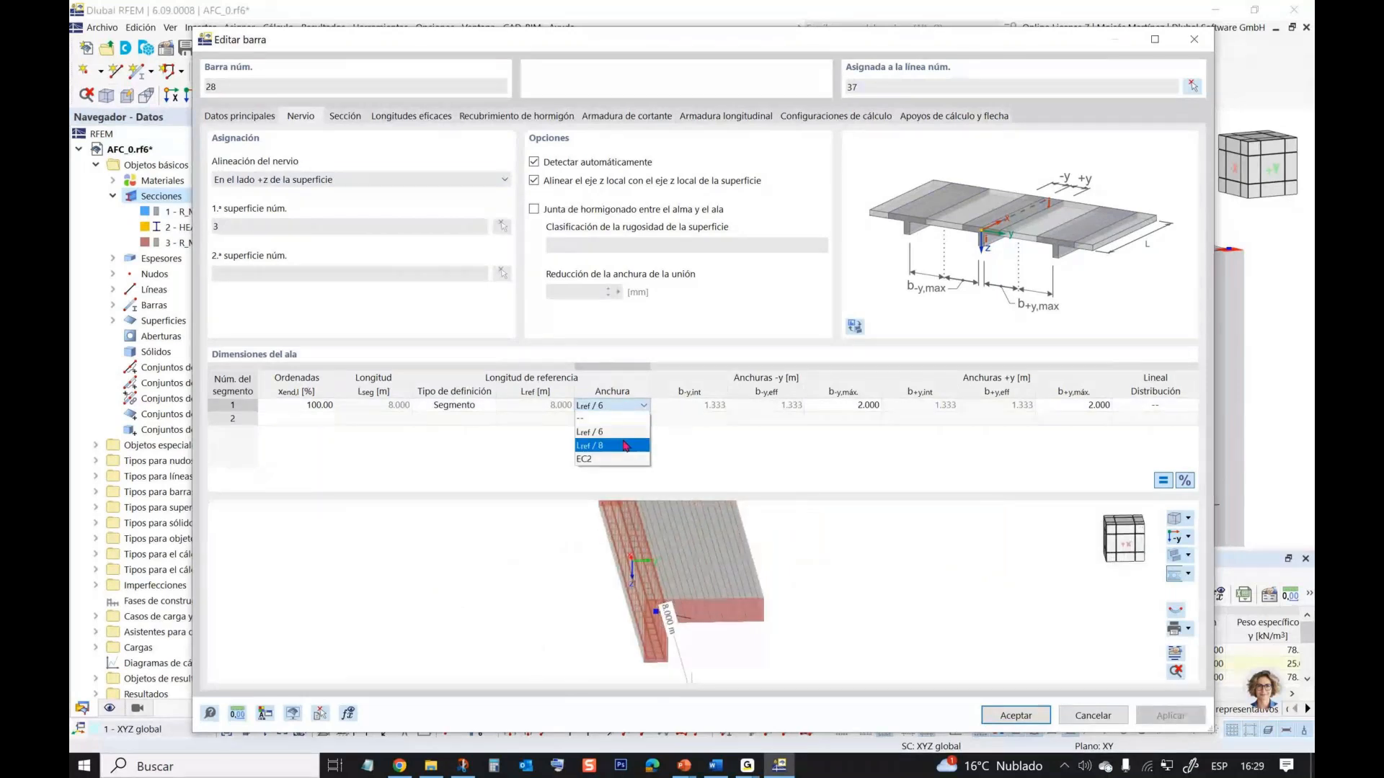
click(625, 445)
ctrl+middle_drag(524, 604, 446, 614)
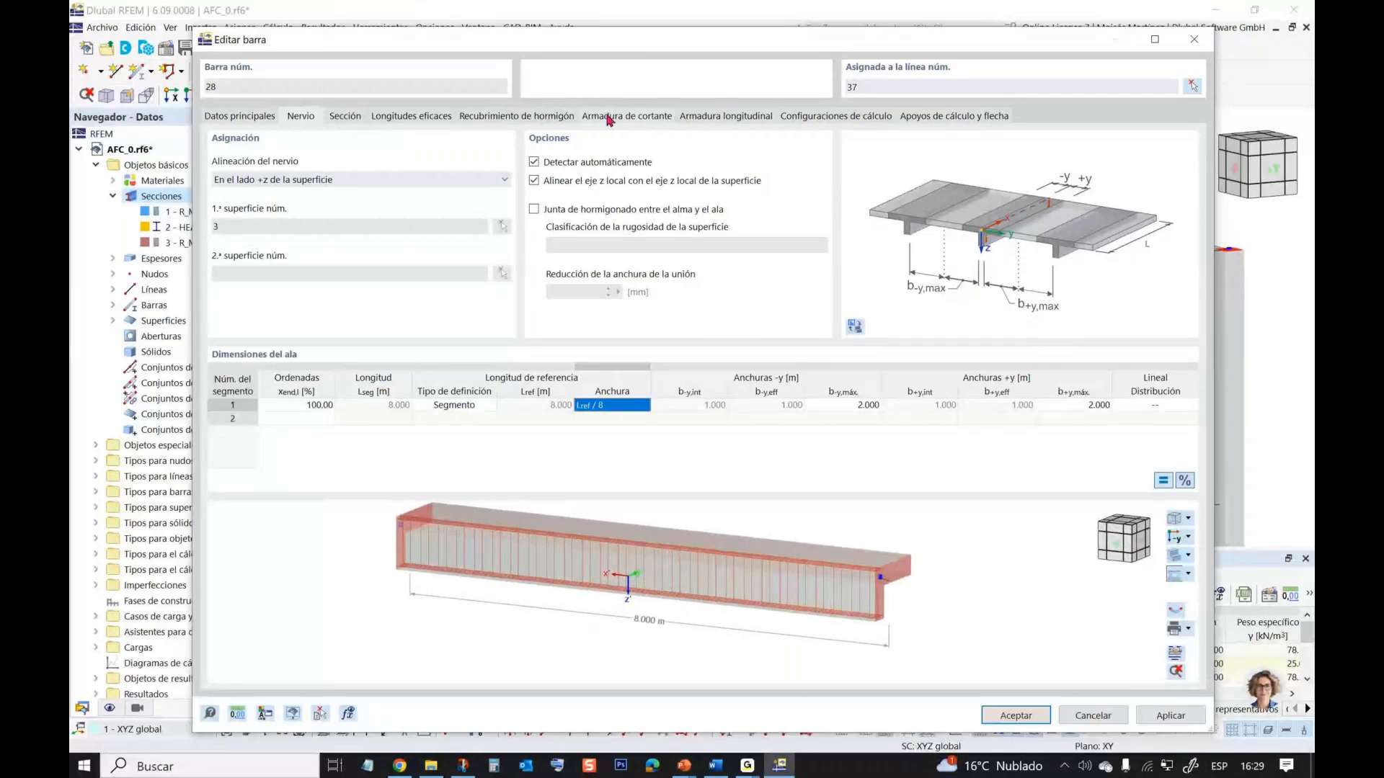
- Set the rib's shear reinforcement to 12 mm stirrups spaced at 0.1 m
click(608, 117)
click(749, 221)
text(12)
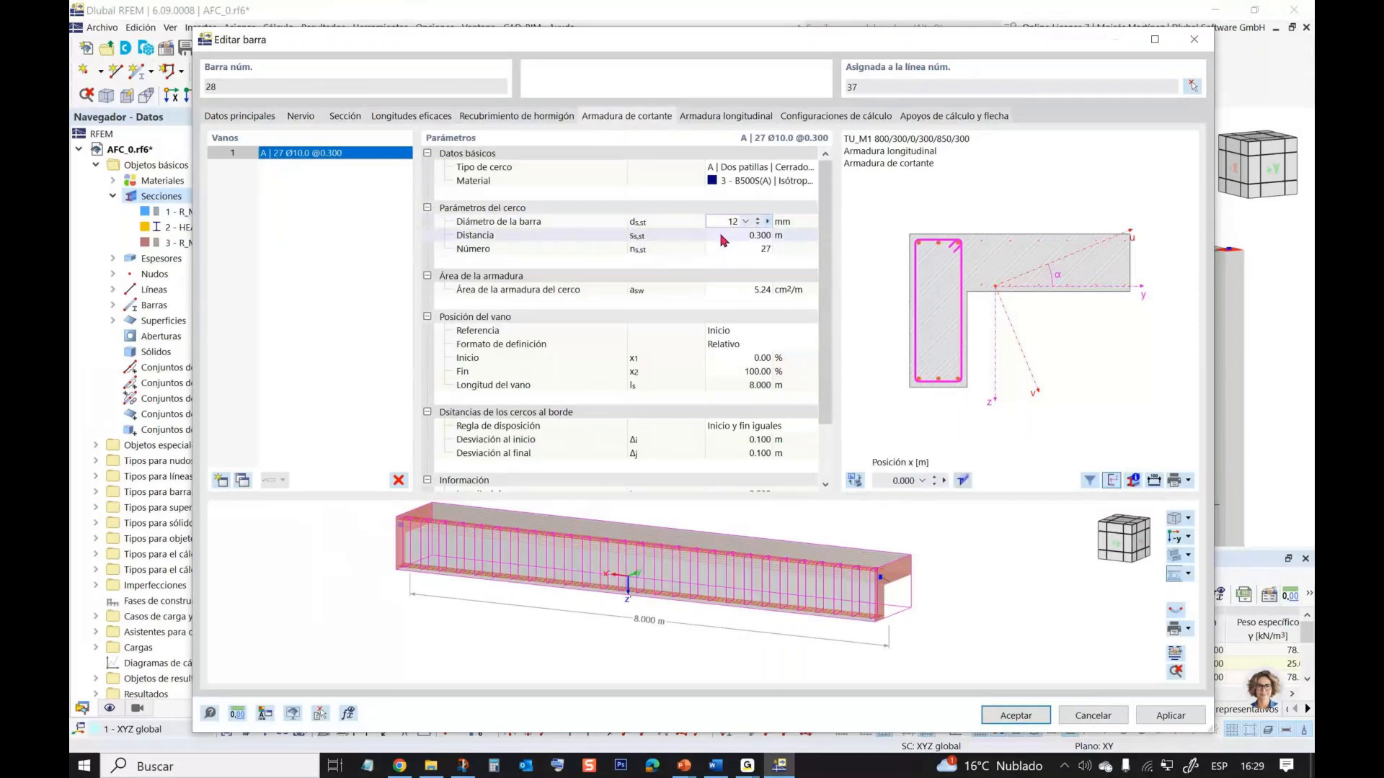
click(720, 235)
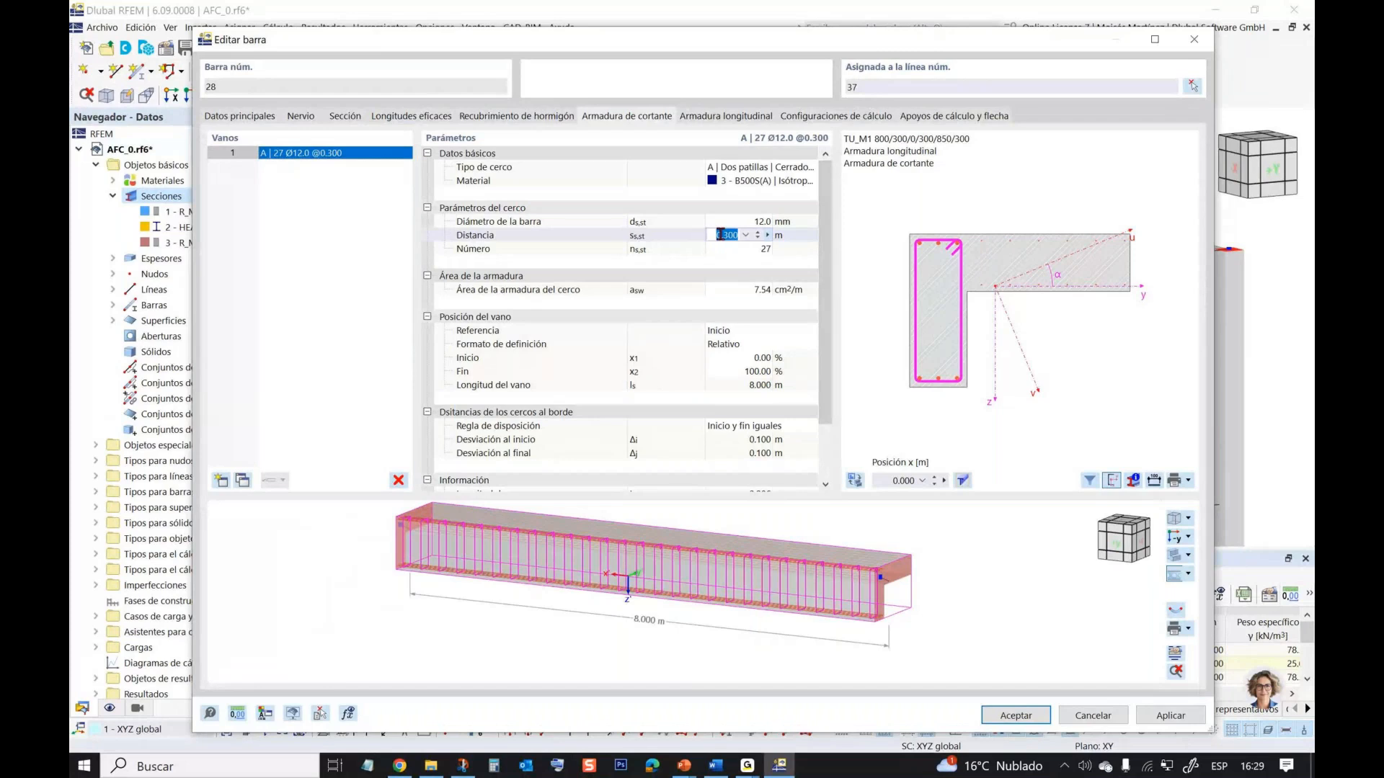
text(0.1)
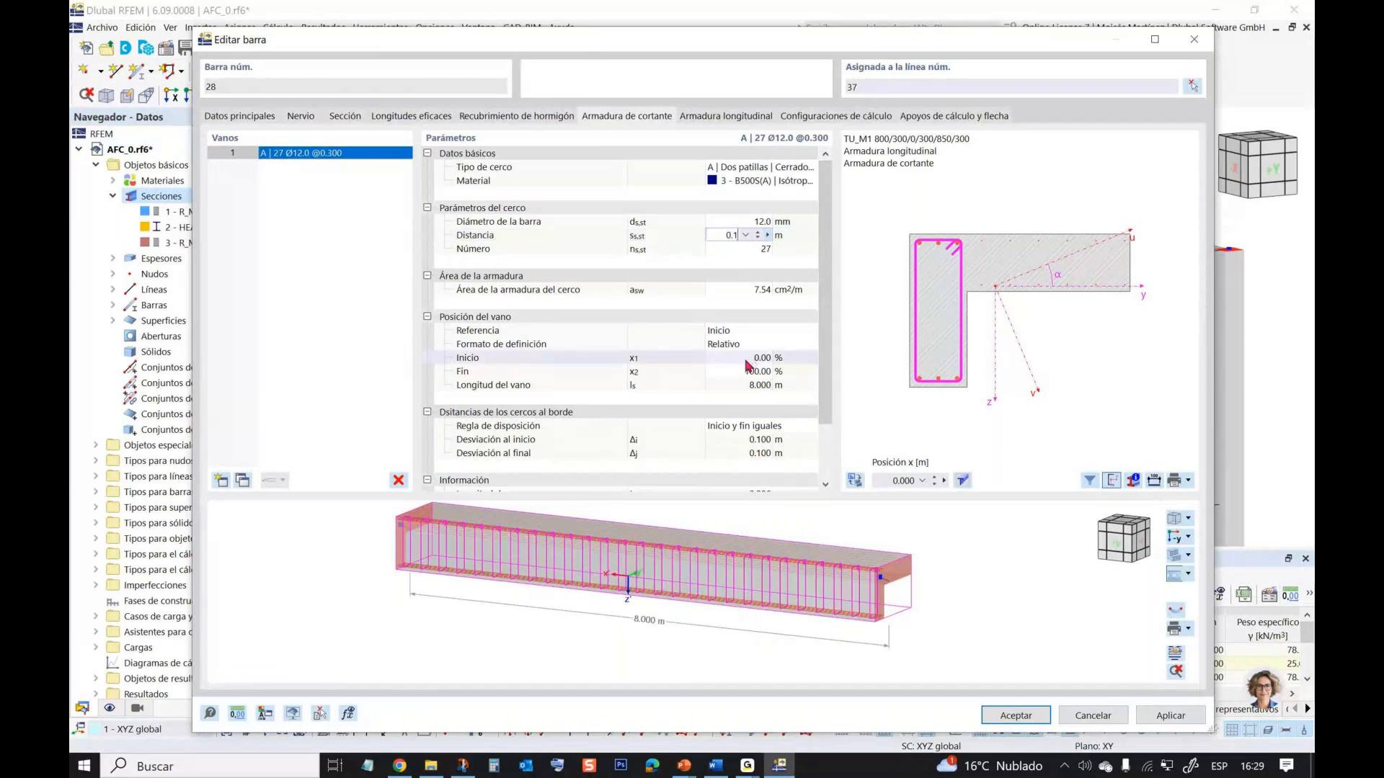
- Switch the first stirrup span's position to absolute format and set its end to 2.5 m
click(741, 346)
click(736, 364)
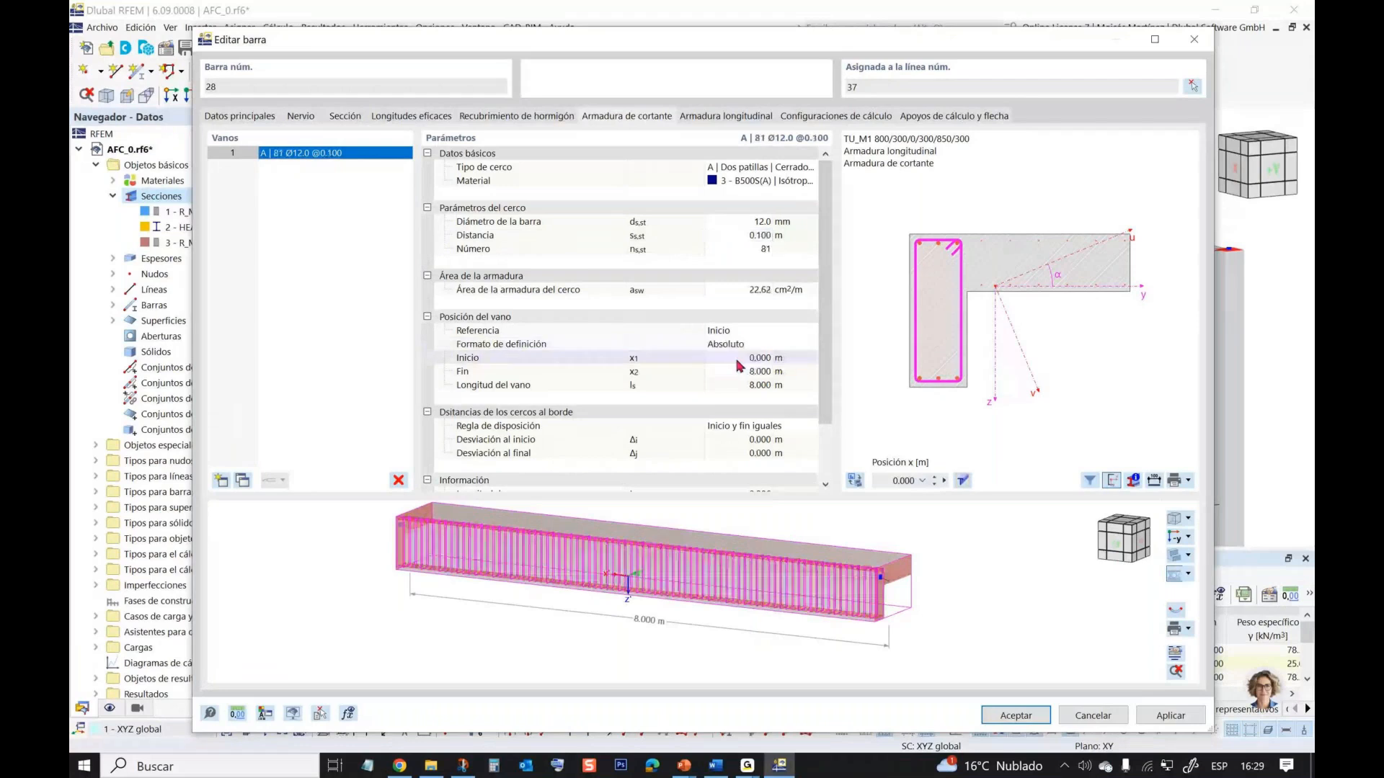
click(736, 371)
text(2.)
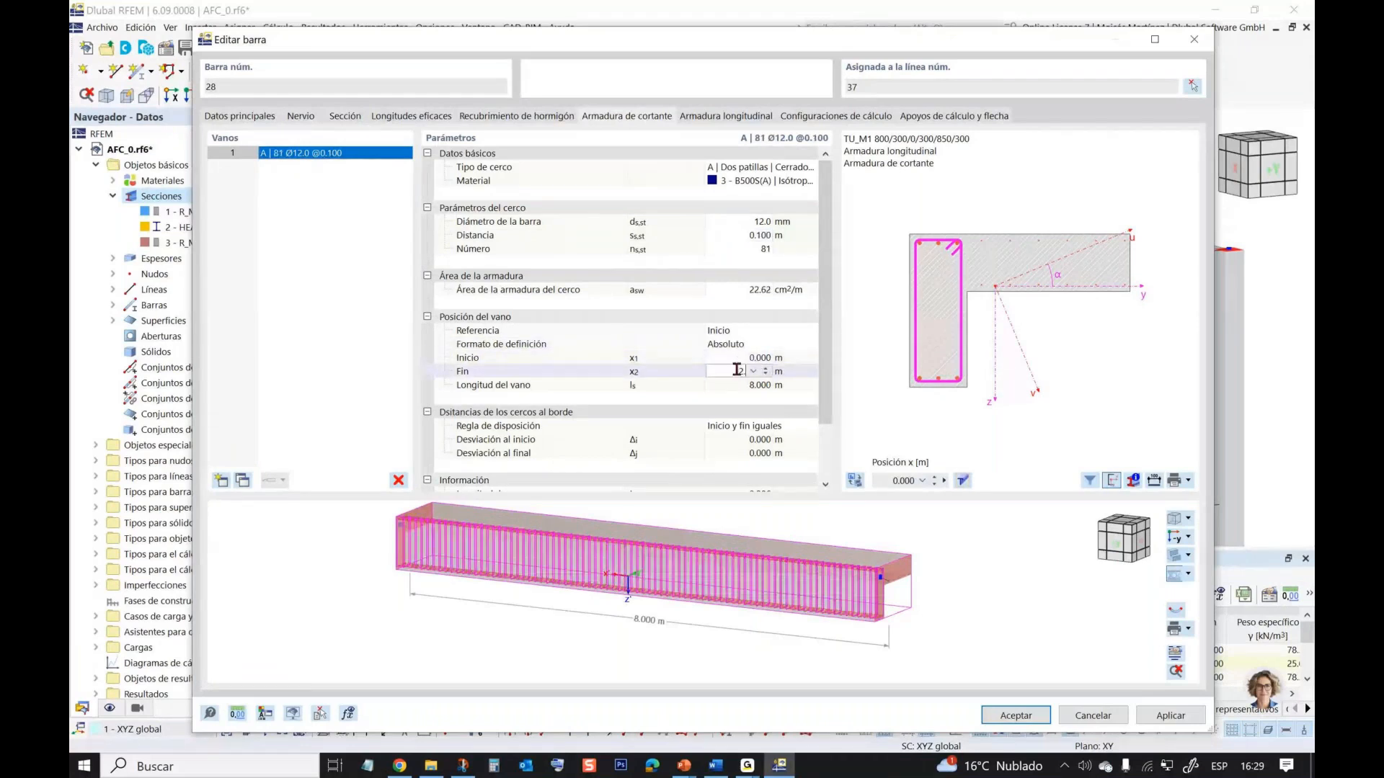
text(5)
key(Return)
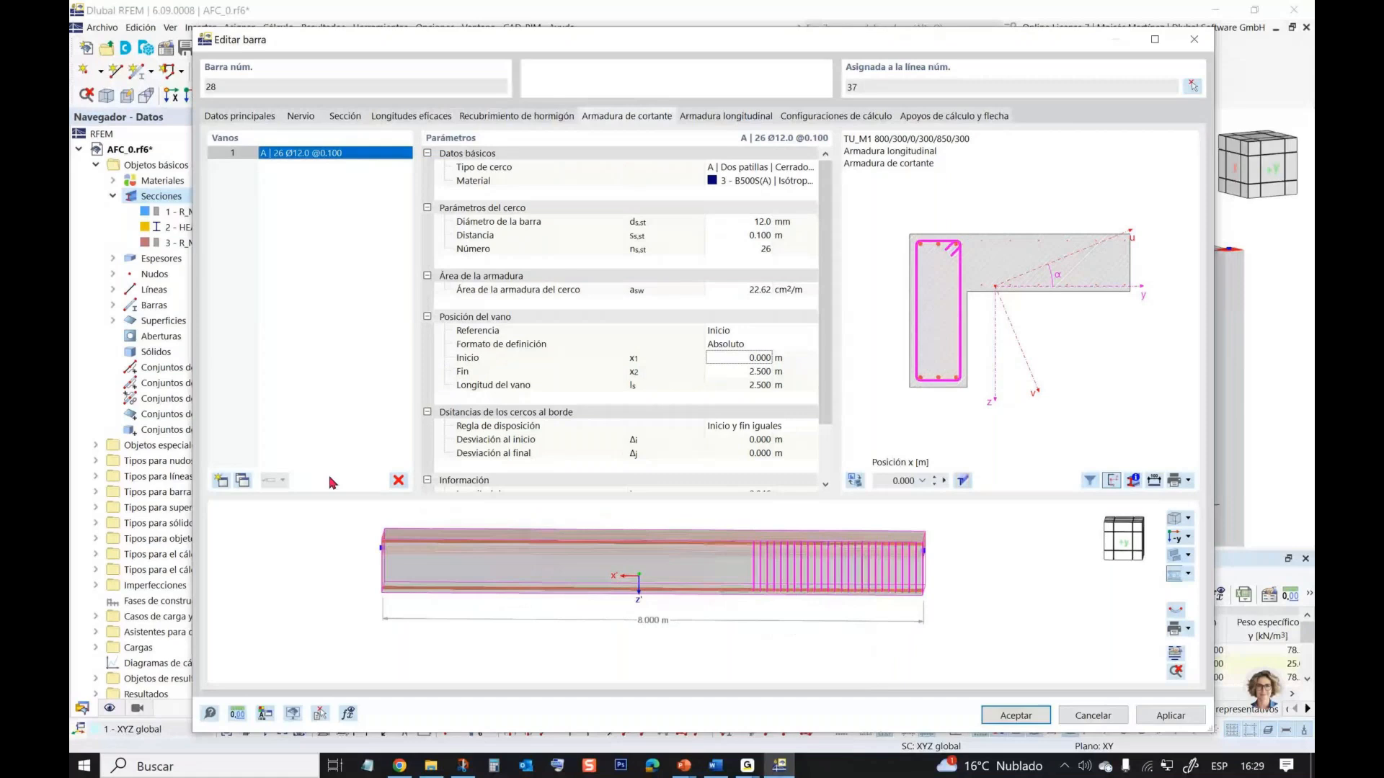
- Add a second stirrup span and set the end of the first span to 2.5 m
click(221, 480)
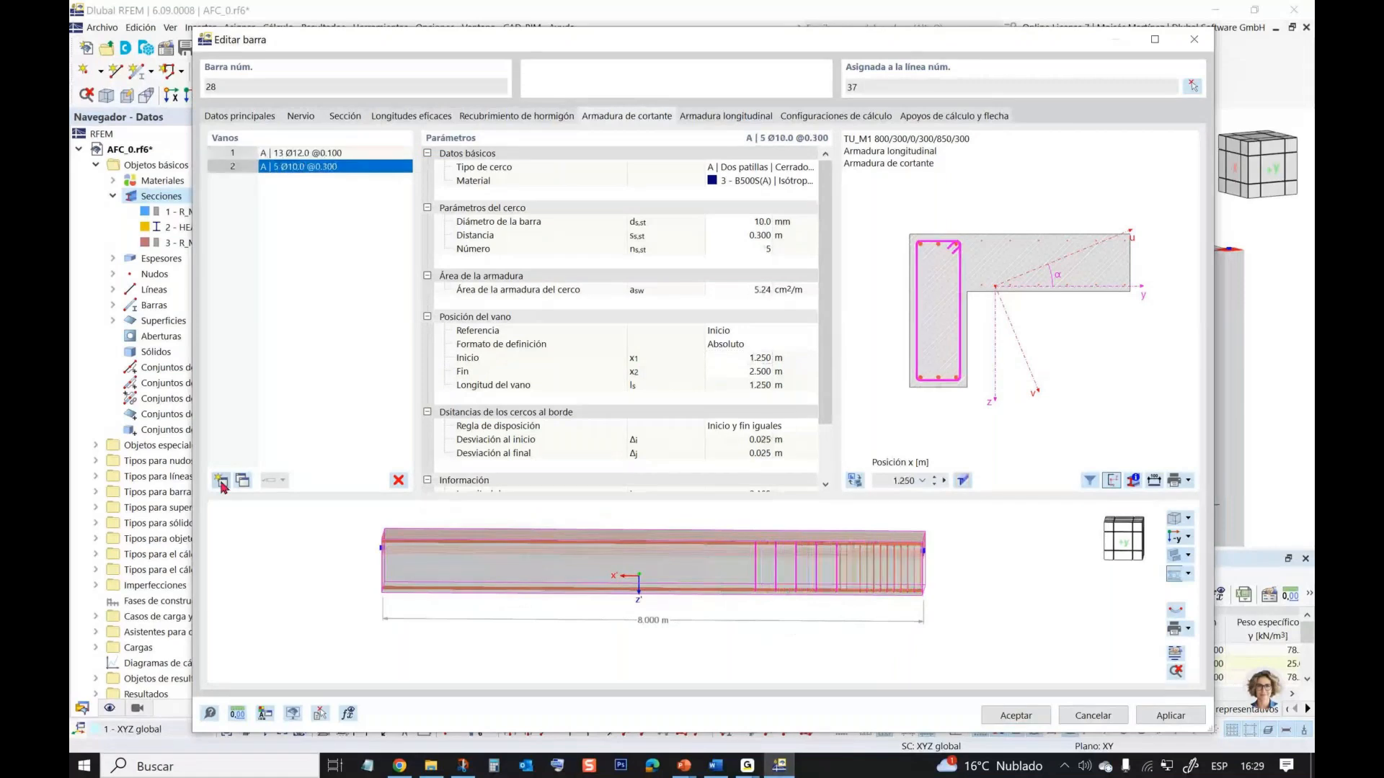
click(333, 159)
click(732, 370)
text(2)
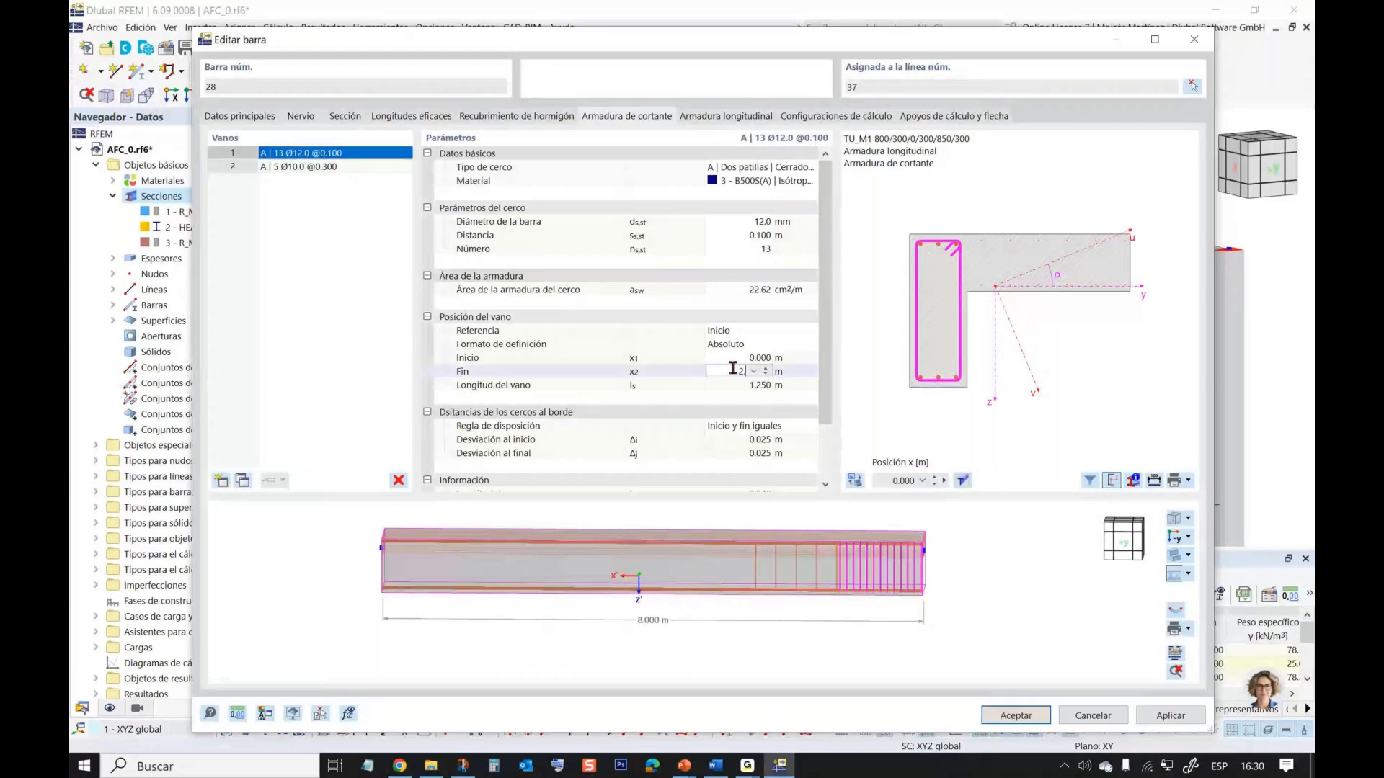
text(.5)
key(Return)
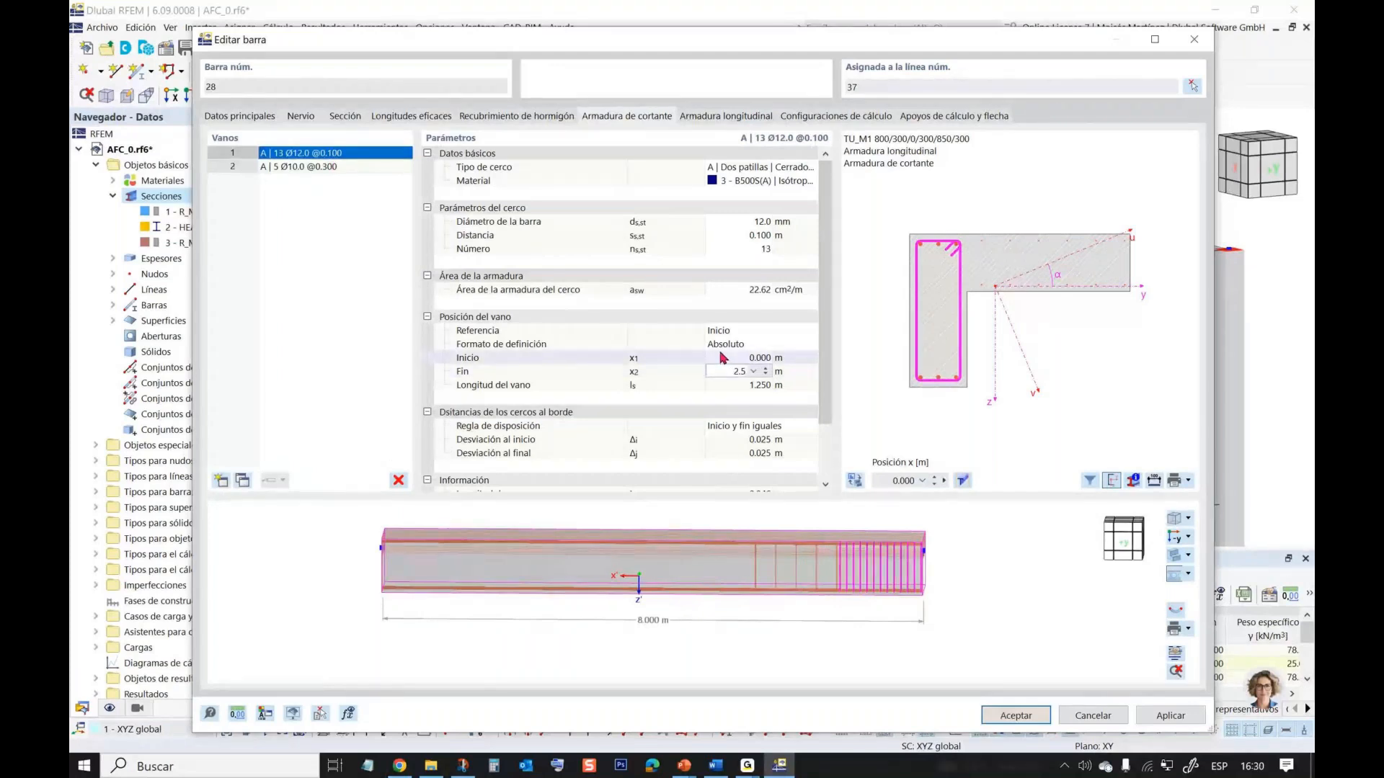
click(723, 357)
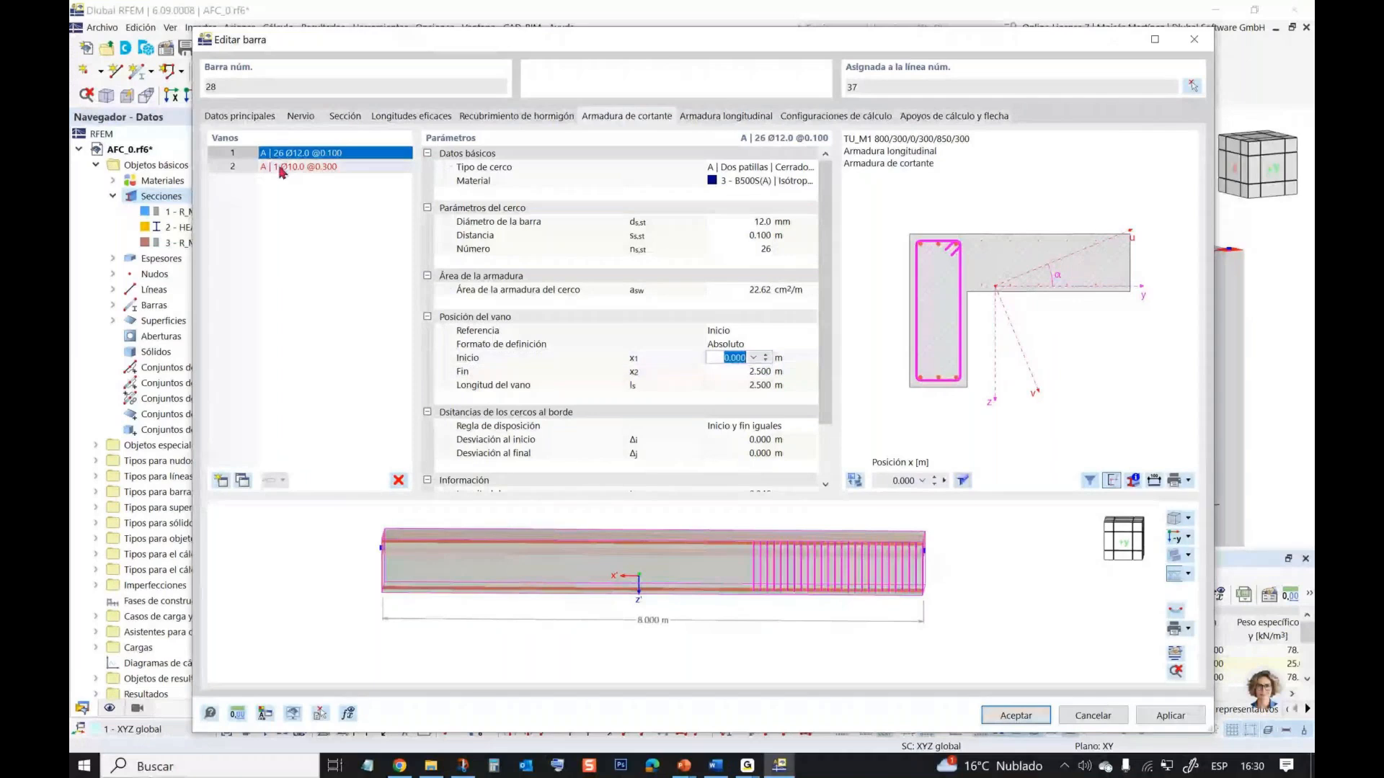
- Set the second stirrup span's end to 5.5 m, with 12 mm bars spaced at 0.2 m
click(280, 167)
click(746, 371)
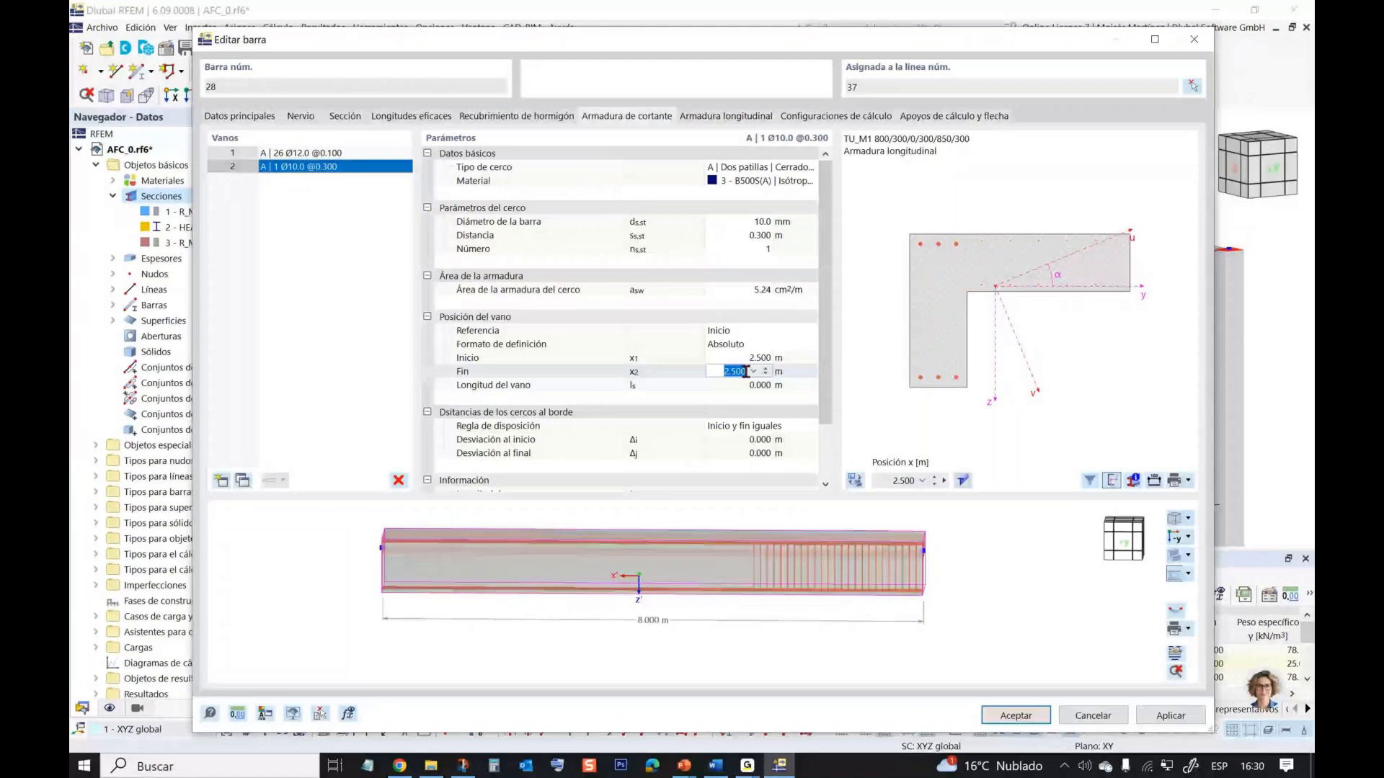
text(5.5)
click(729, 223)
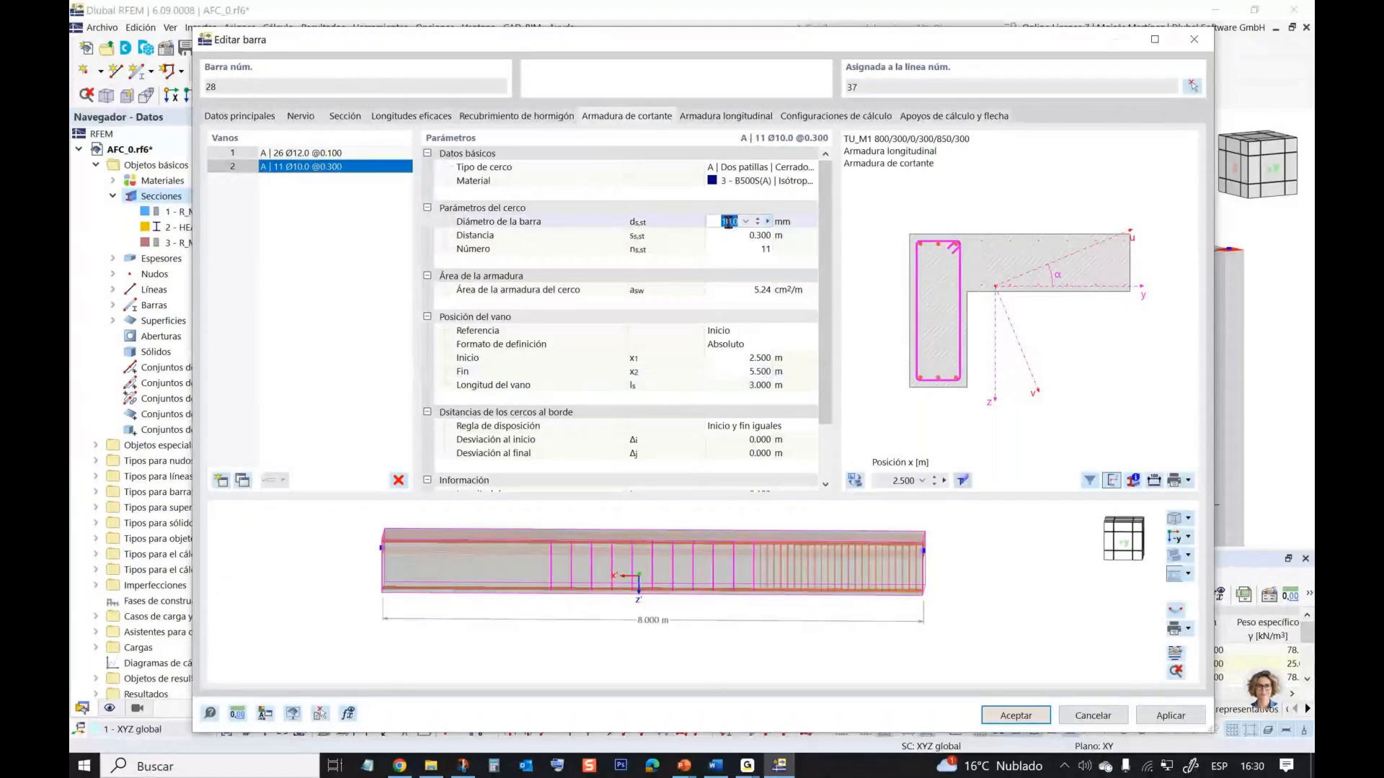
text(12)
click(730, 235)
text(0.2)
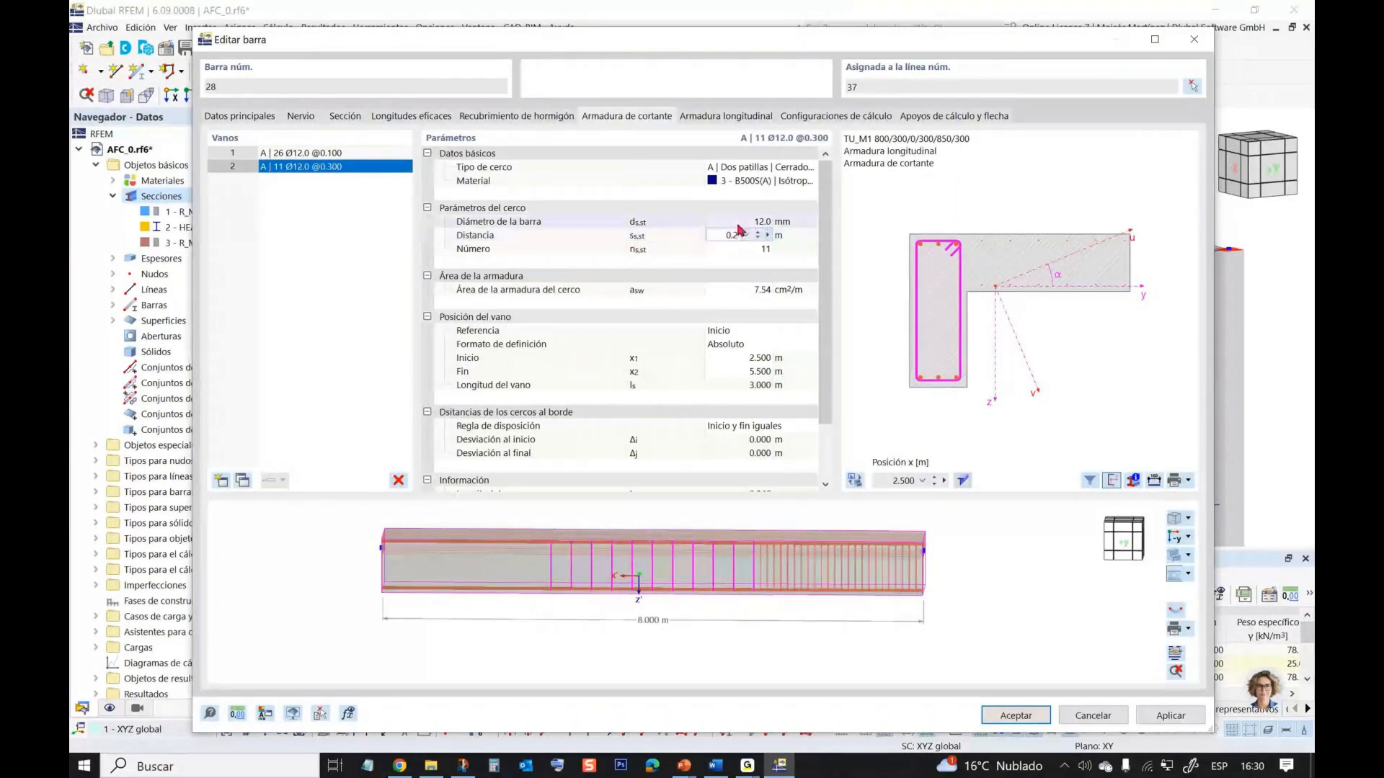
click(738, 222)
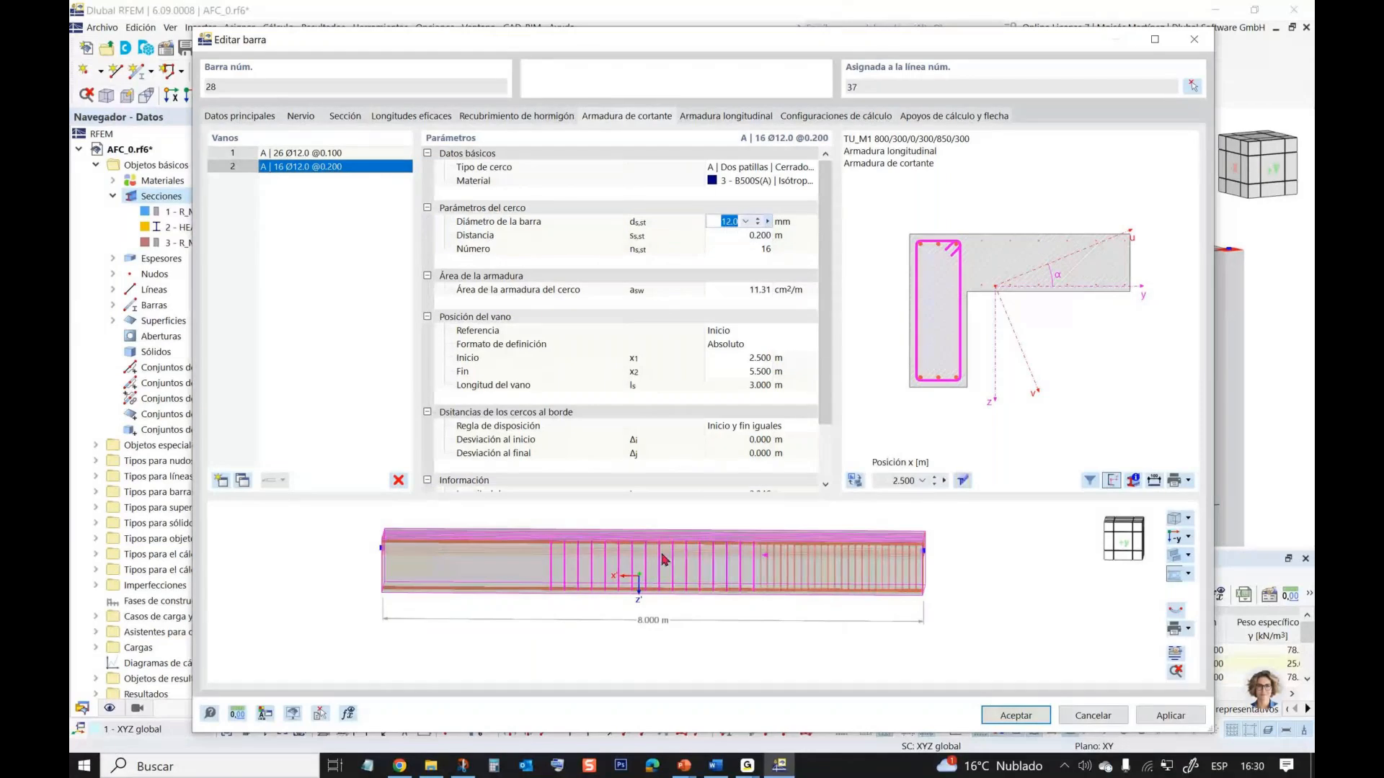
- Add a third stirrup span running from 5.5 m to 8 m with a stirrup spacing of 0.1 m
click(297, 153)
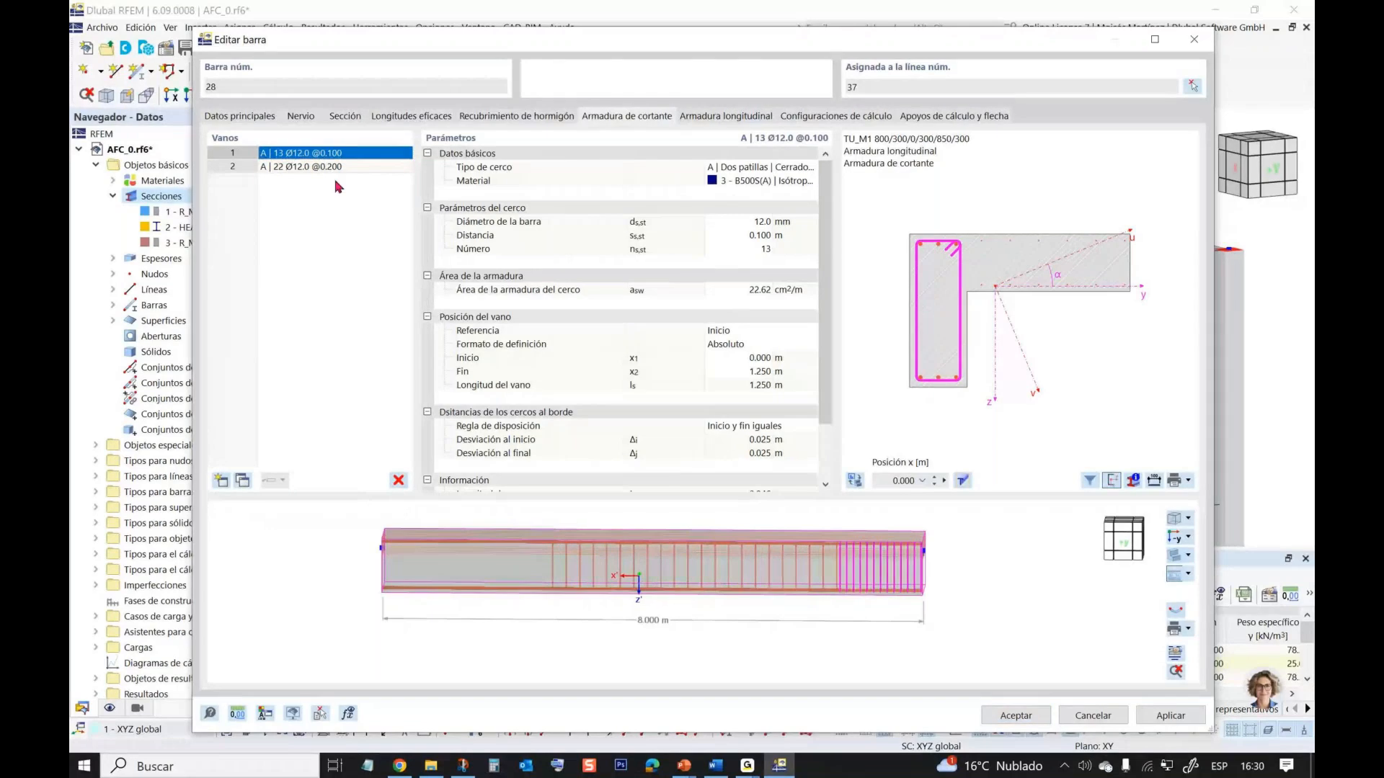
click(327, 167)
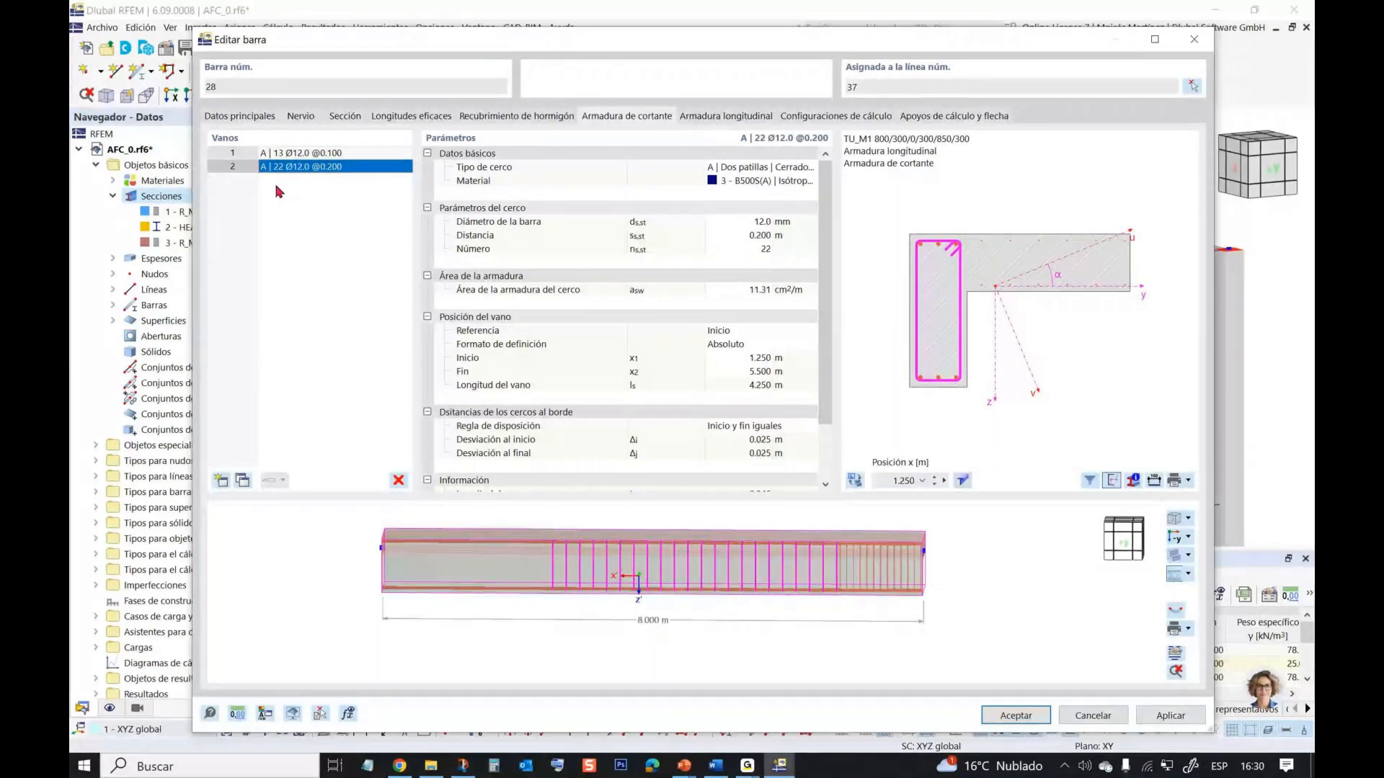
click(222, 482)
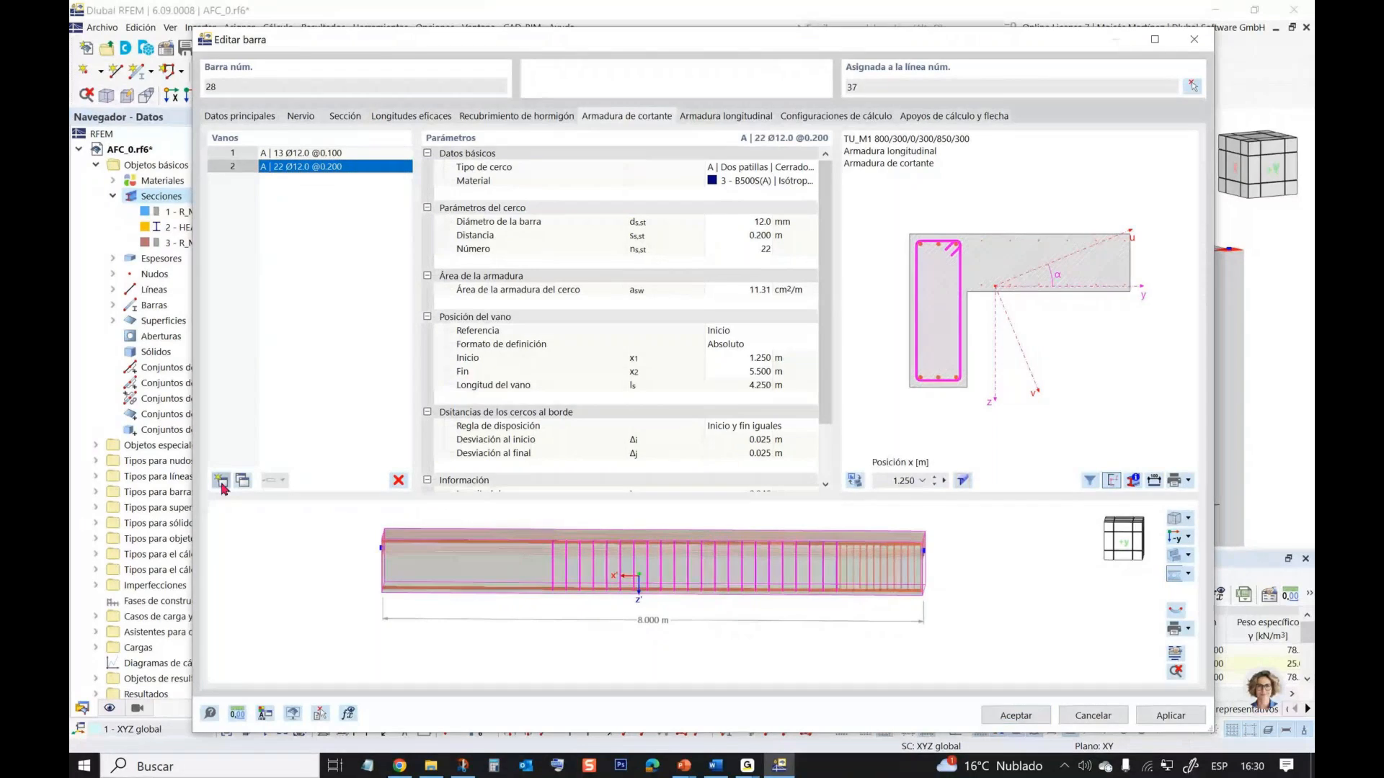
click(222, 482)
click(726, 234)
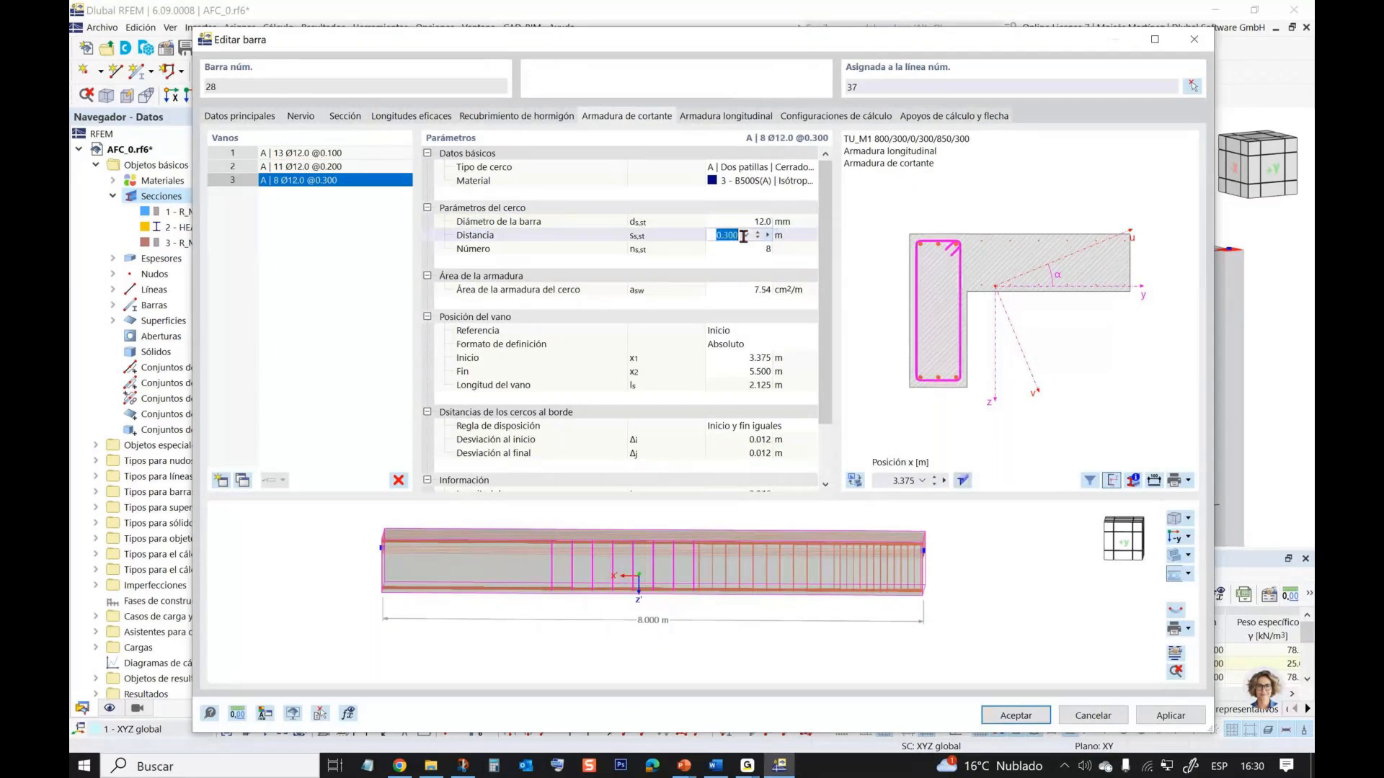
text(0.1)
click(733, 358)
text(5.5)
click(743, 372)
text(8)
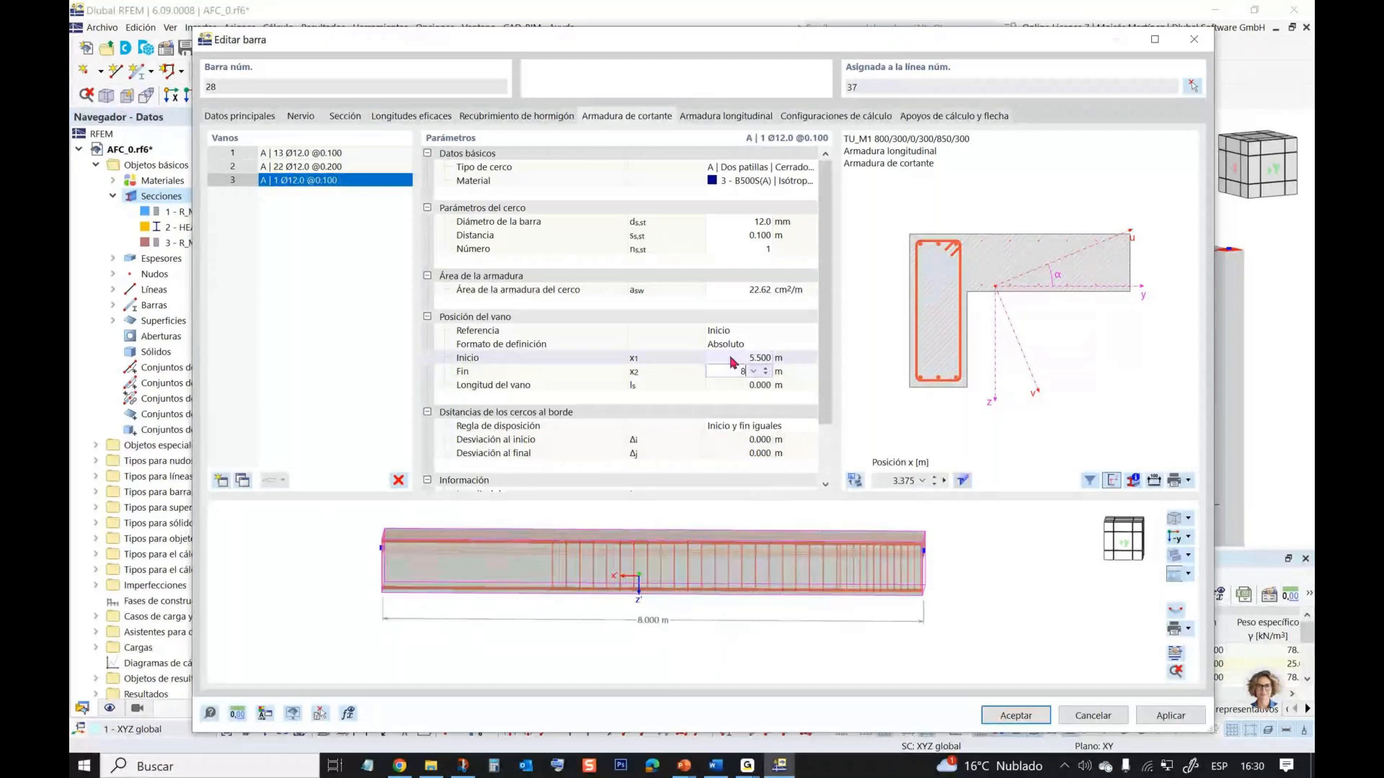
click(728, 358)
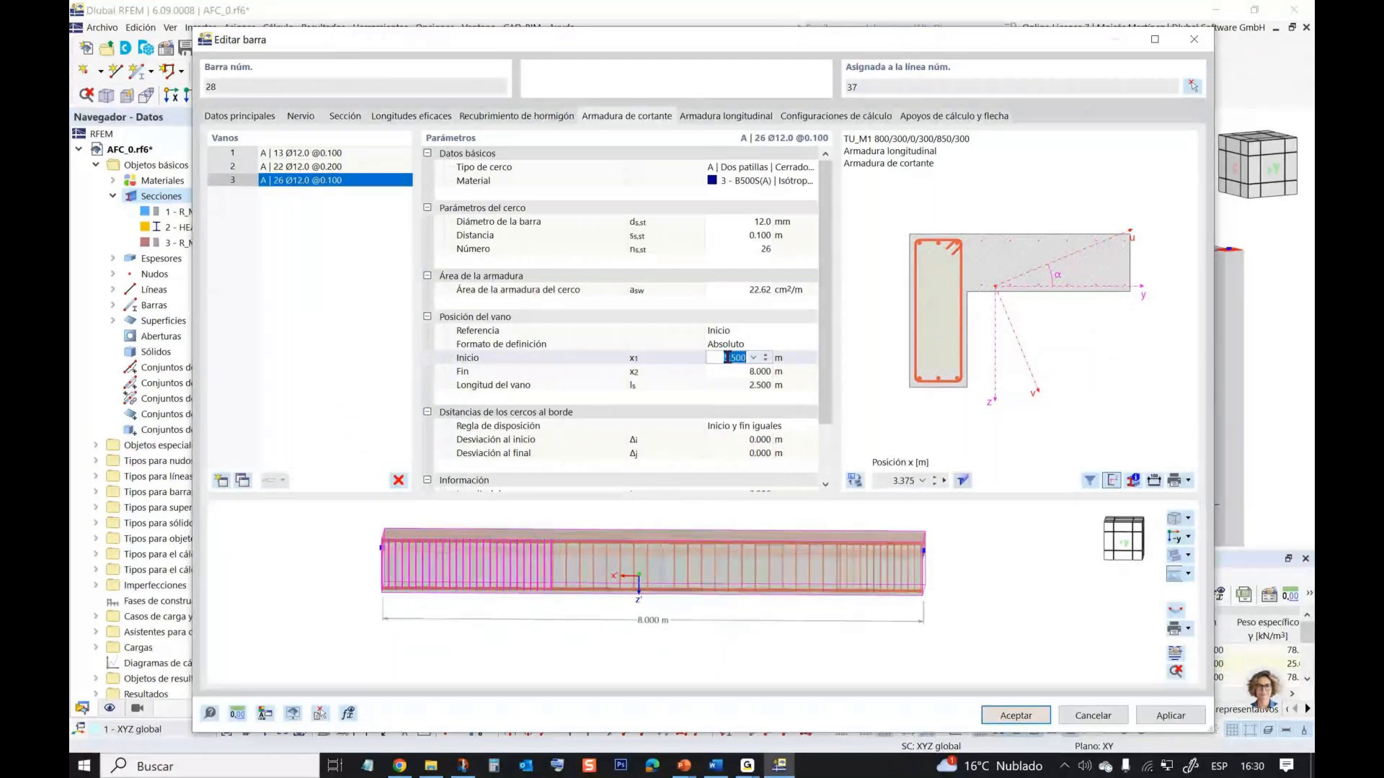
- Restore the first stirrup span's end to 2.5 m and review the third span's parameters
click(314, 154)
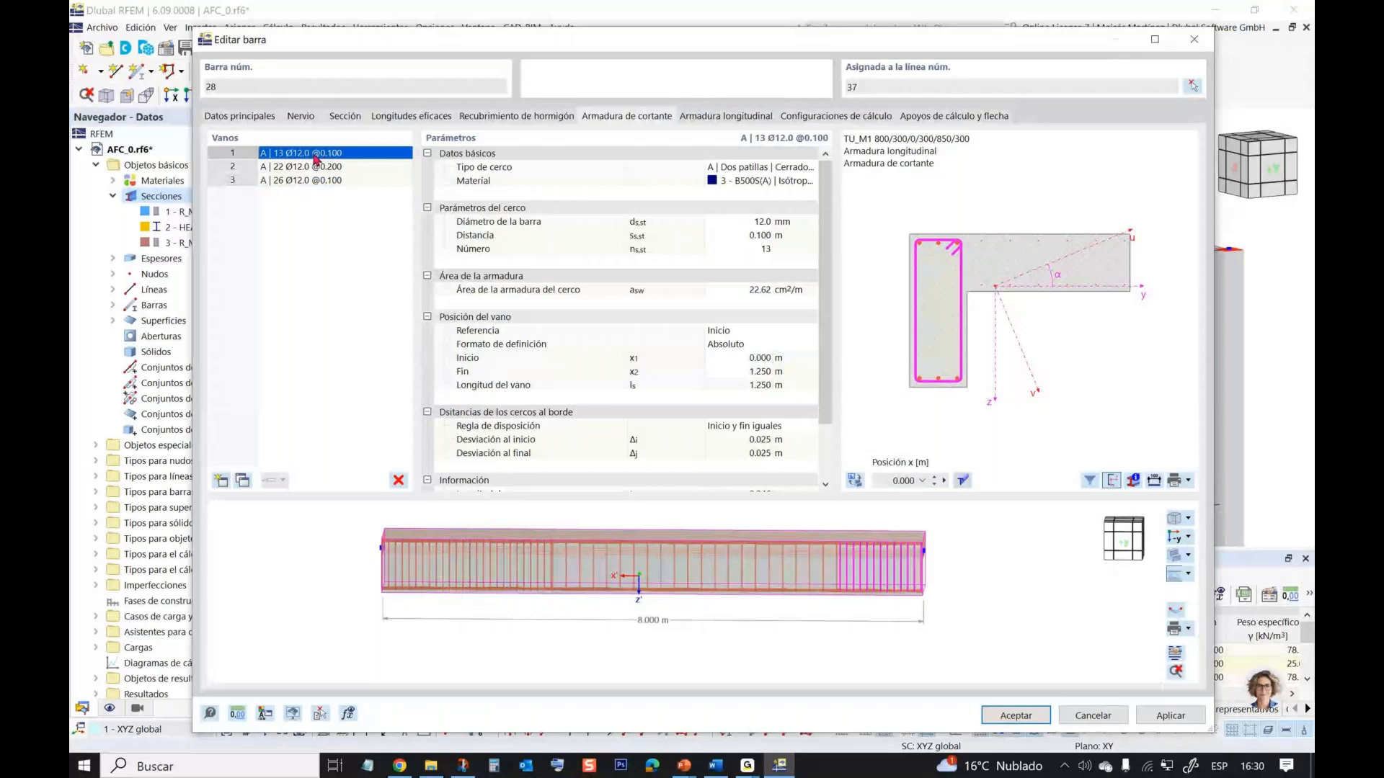
click(727, 371)
text(2.5)
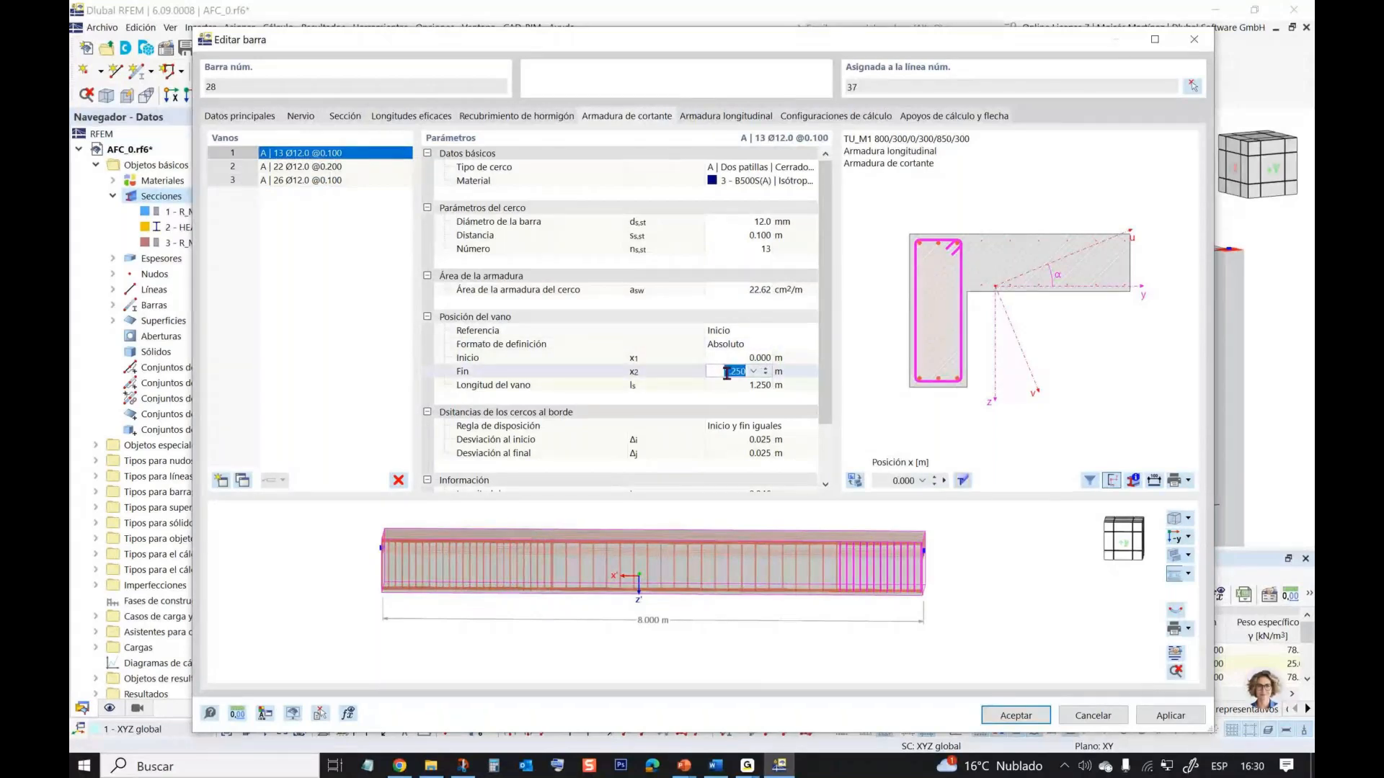
click(667, 362)
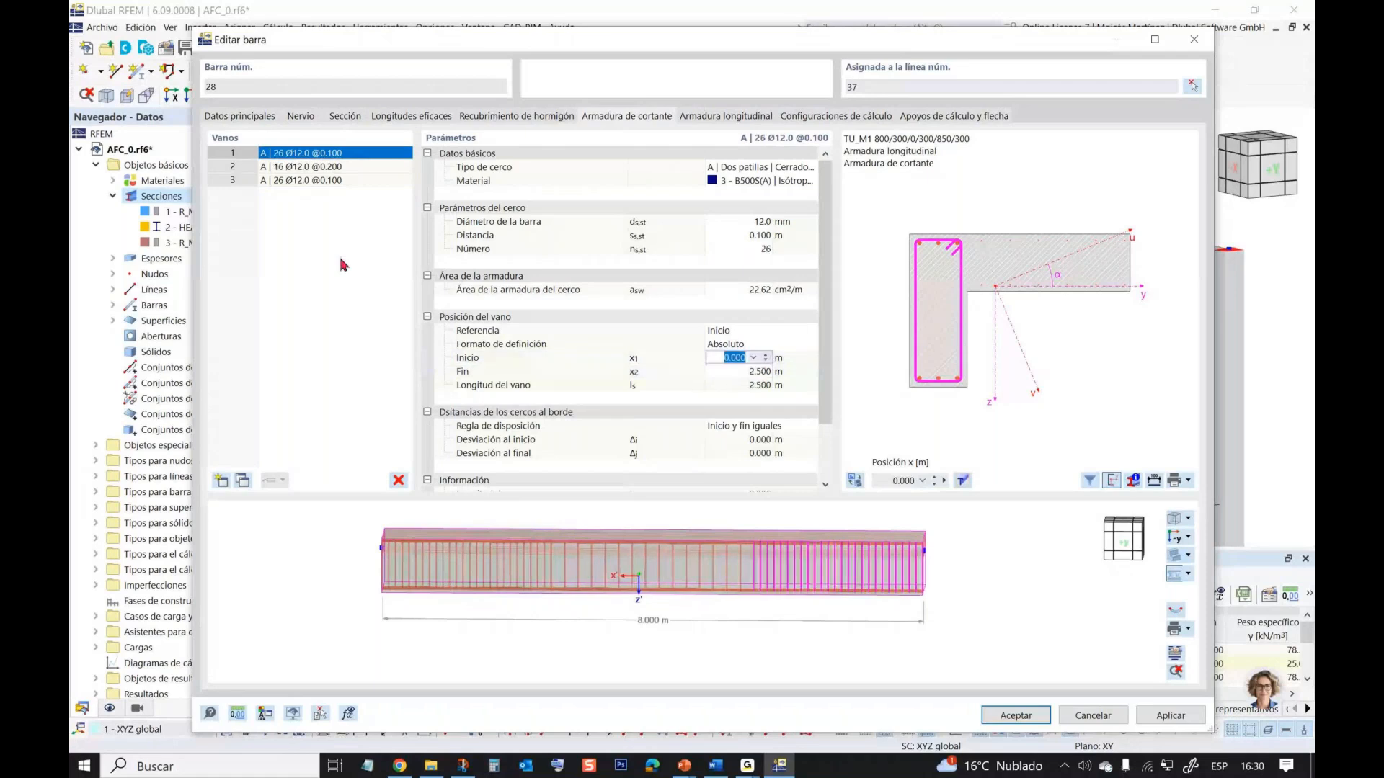
click(312, 182)
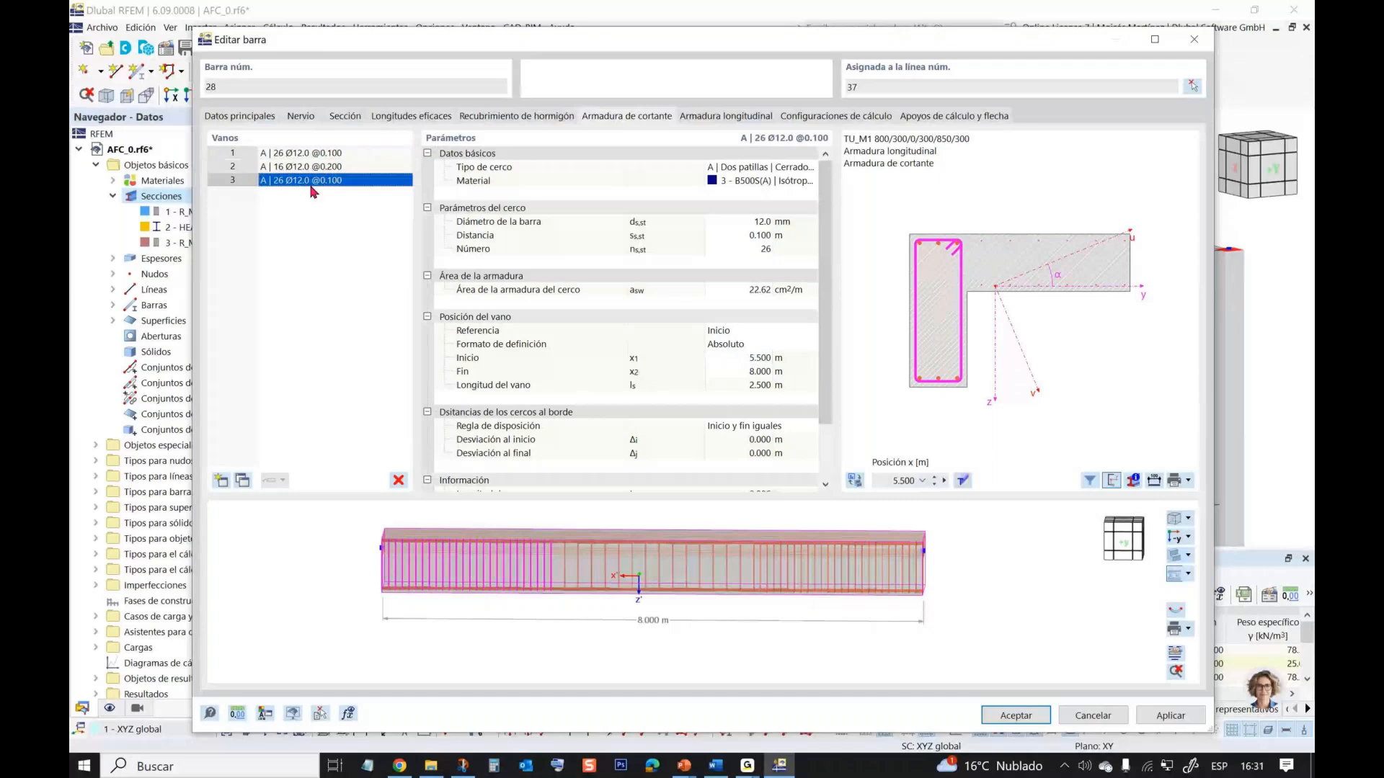
- Change the rib's longitudinal reinforcement type to C | Uniformemente circundante
click(688, 115)
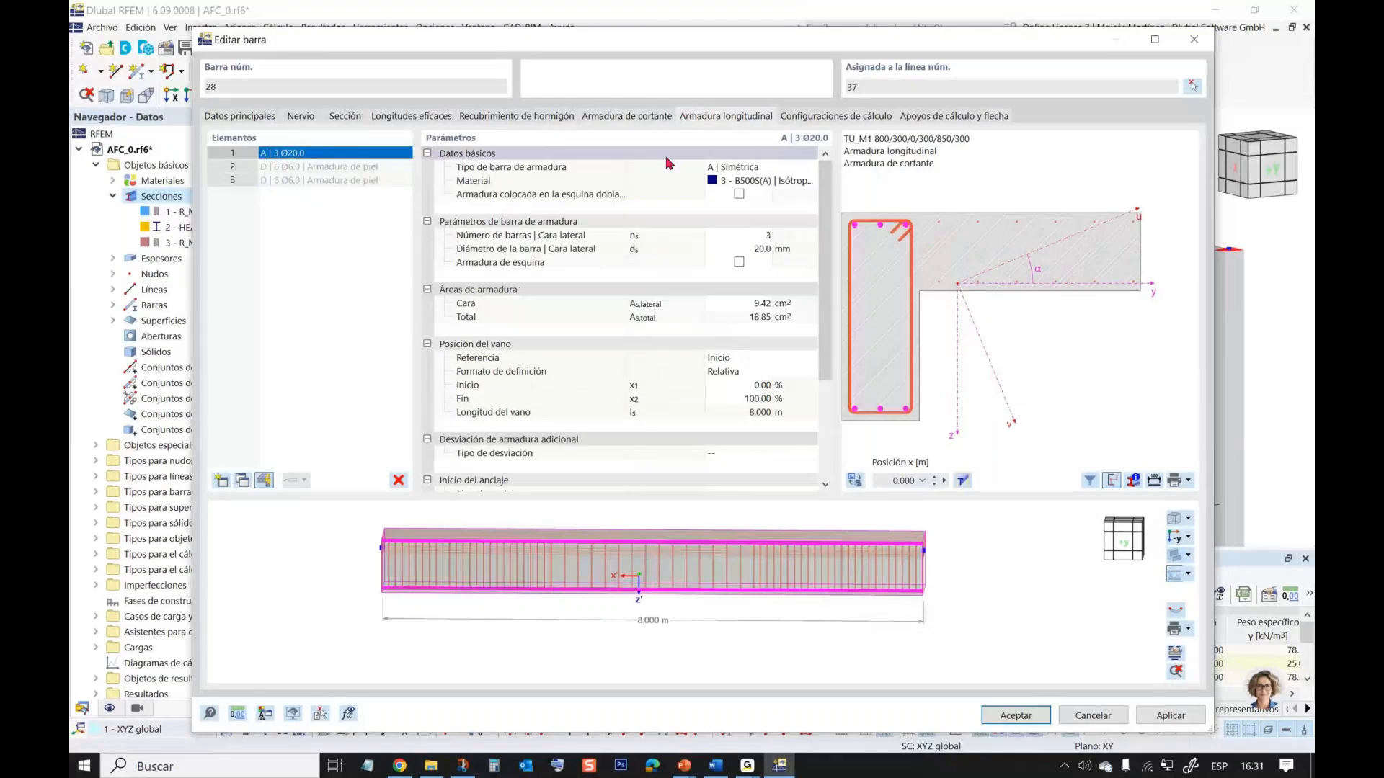
click(747, 235)
text(12)
click(750, 170)
click(750, 168)
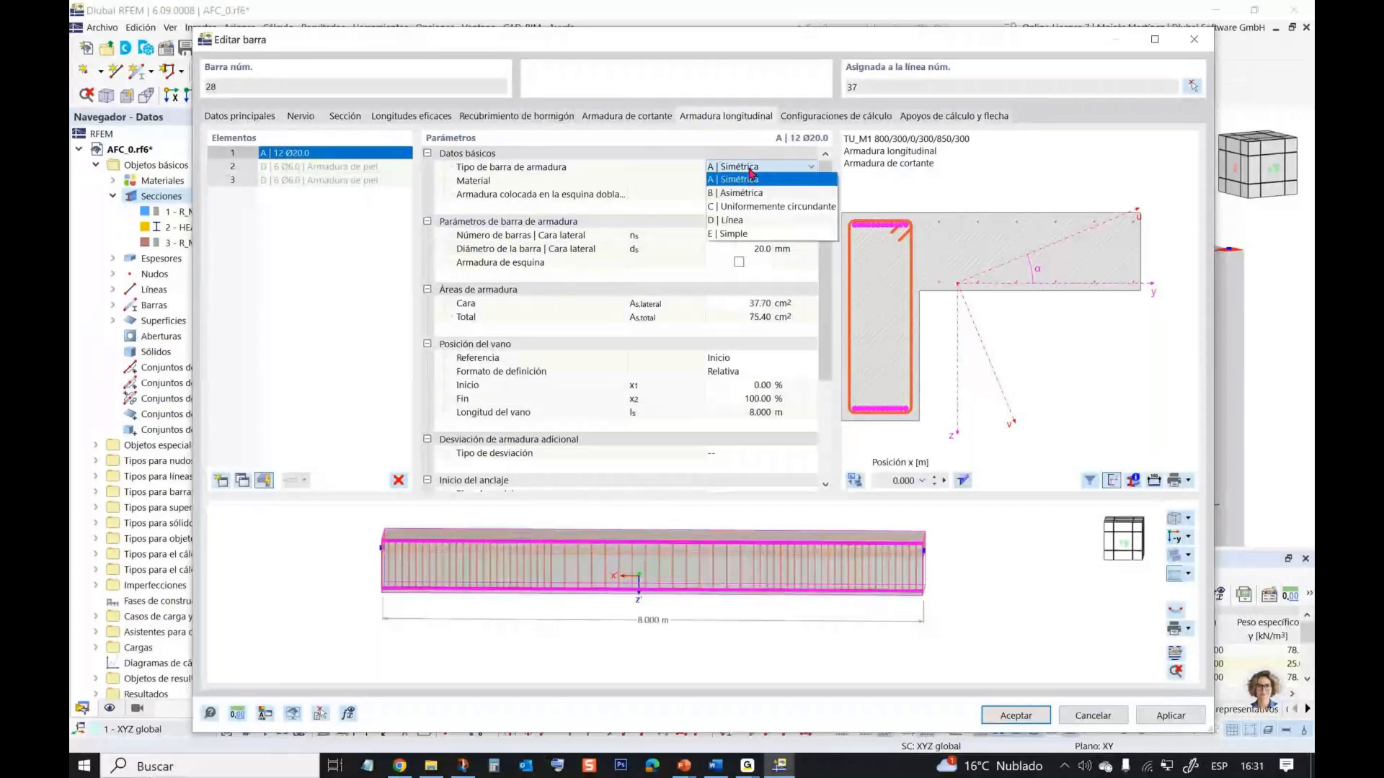
click(762, 208)
ctrl+middle_drag(571, 598, 596, 590)
- Set the rib's surrounding longitudinal reinforcement to 12 bars and accept the member's changes
click(745, 235)
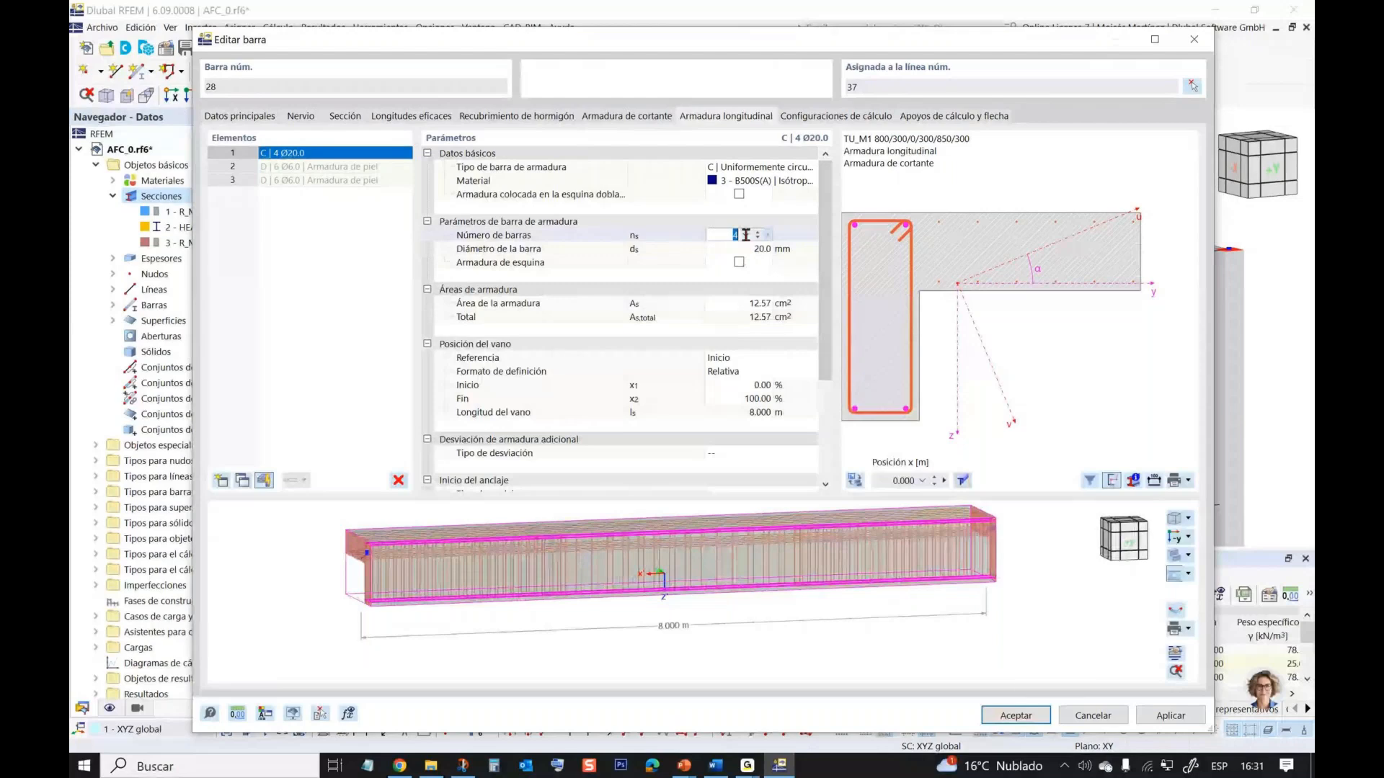
text(12)
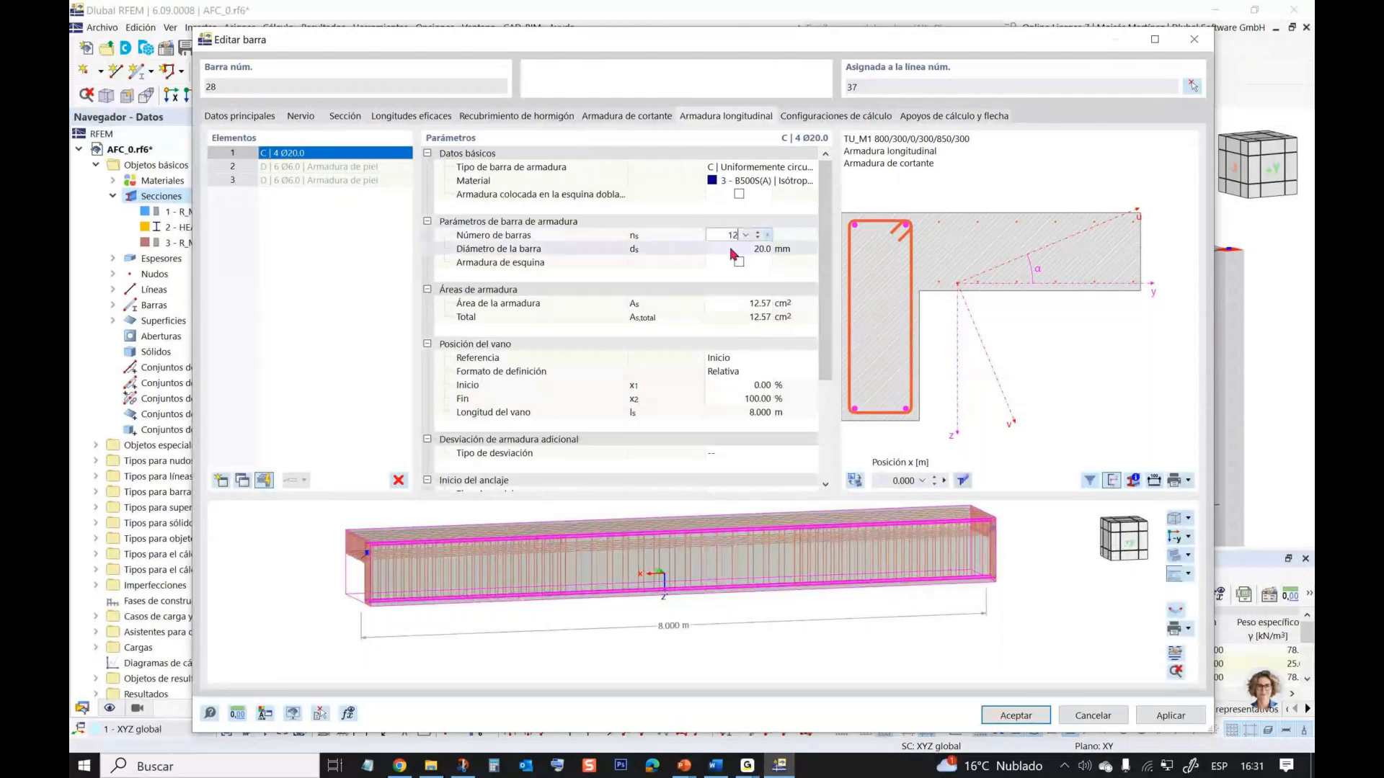
click(730, 250)
scroll(455, 626, up, 2)
ctrl+middle_drag(446, 614, 716, 601)
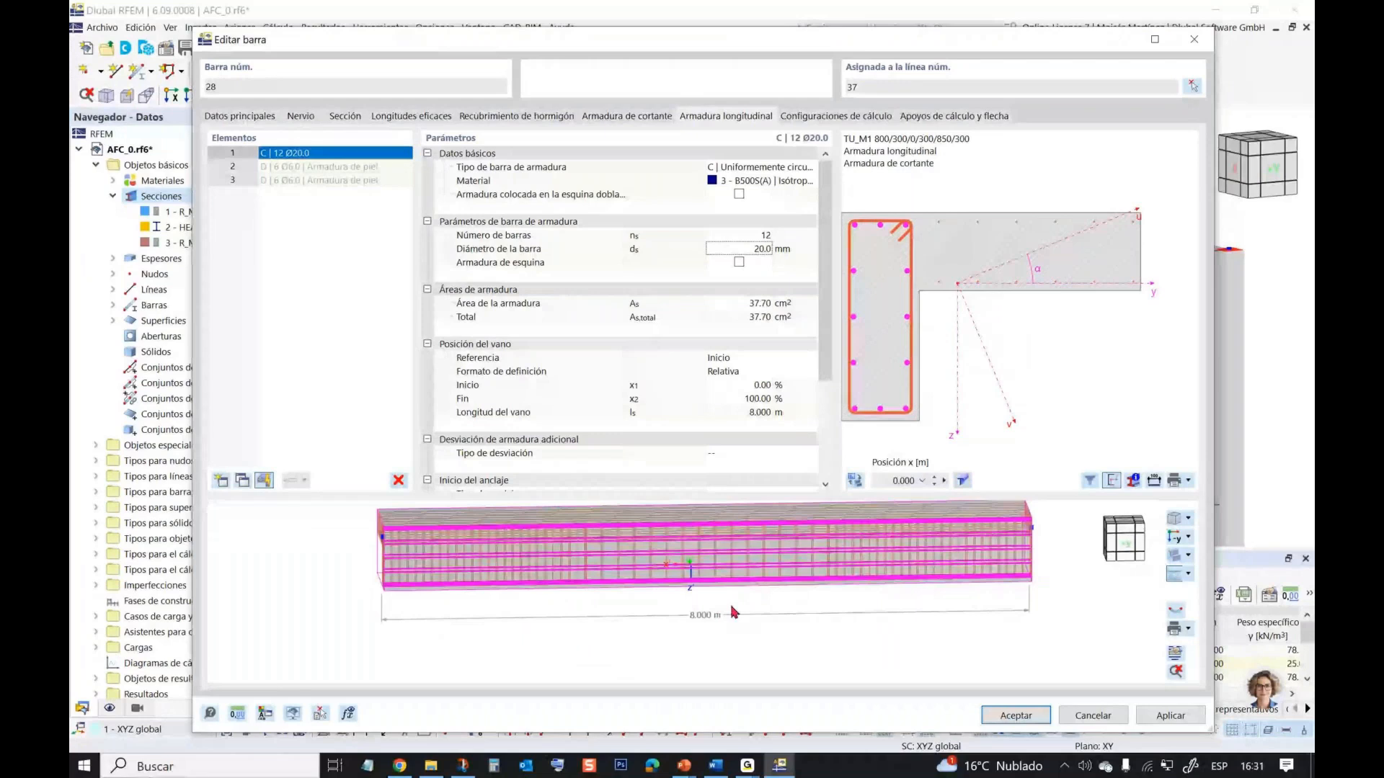
click(1031, 715)
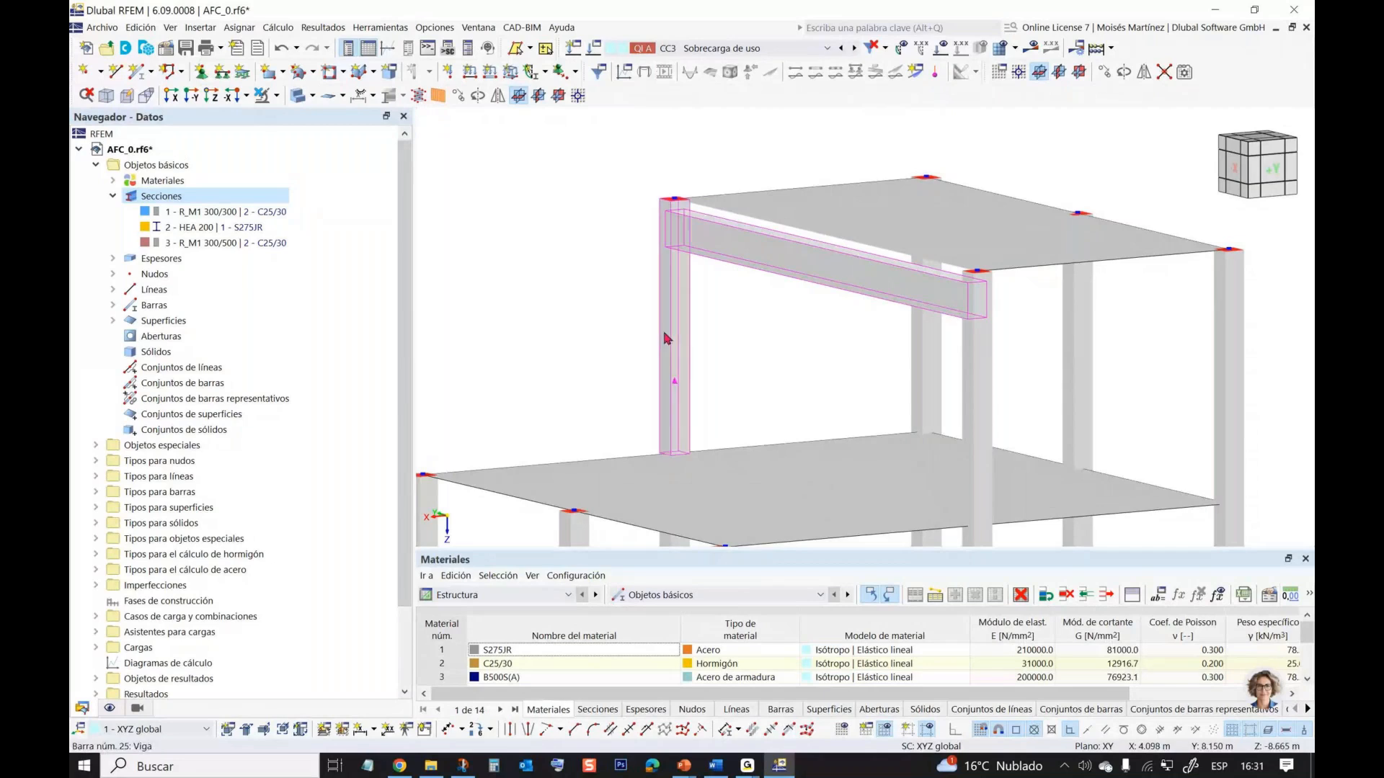
- Collapse the model's whole data tree to its main categories, with the full building in view
scroll(657, 339, down, 3)
ctrl+middle_drag(657, 338, 1023, 351)
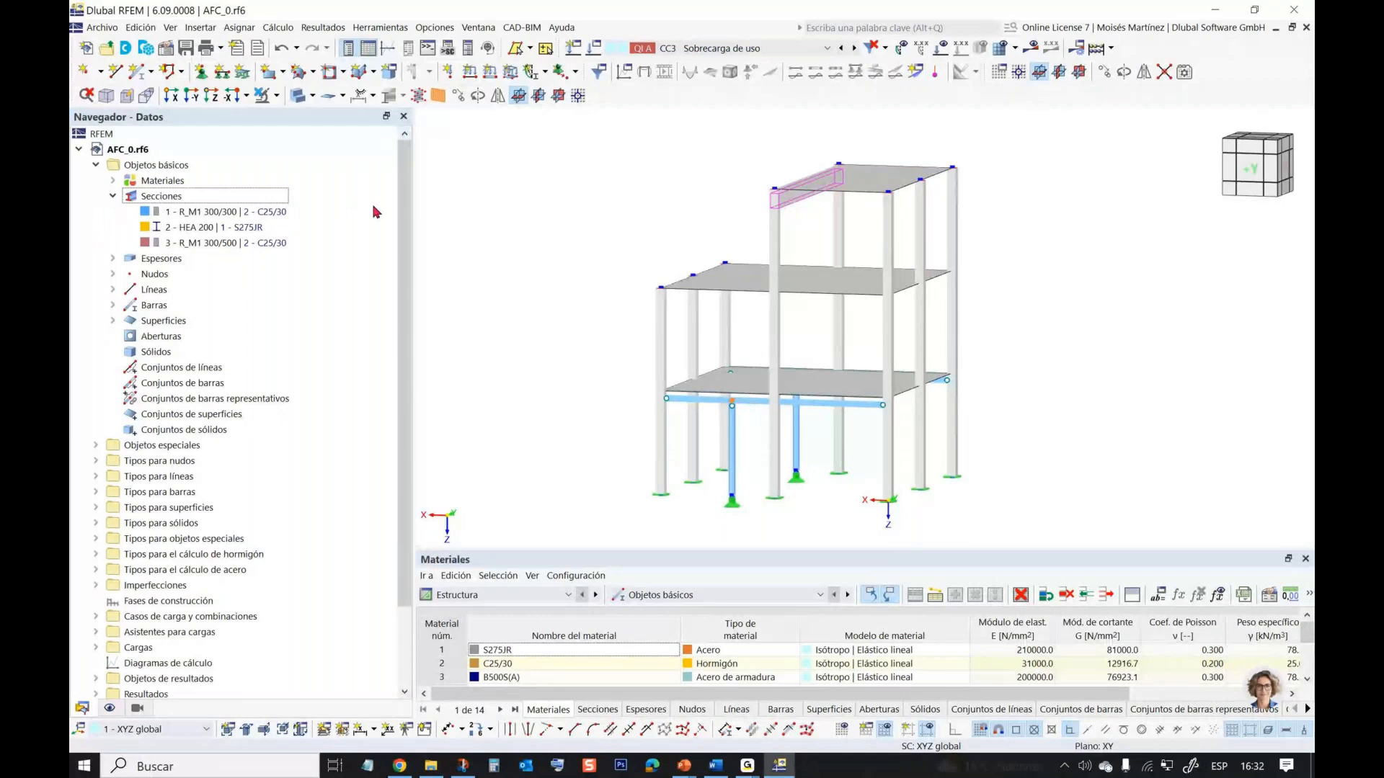
right_click(242, 199)
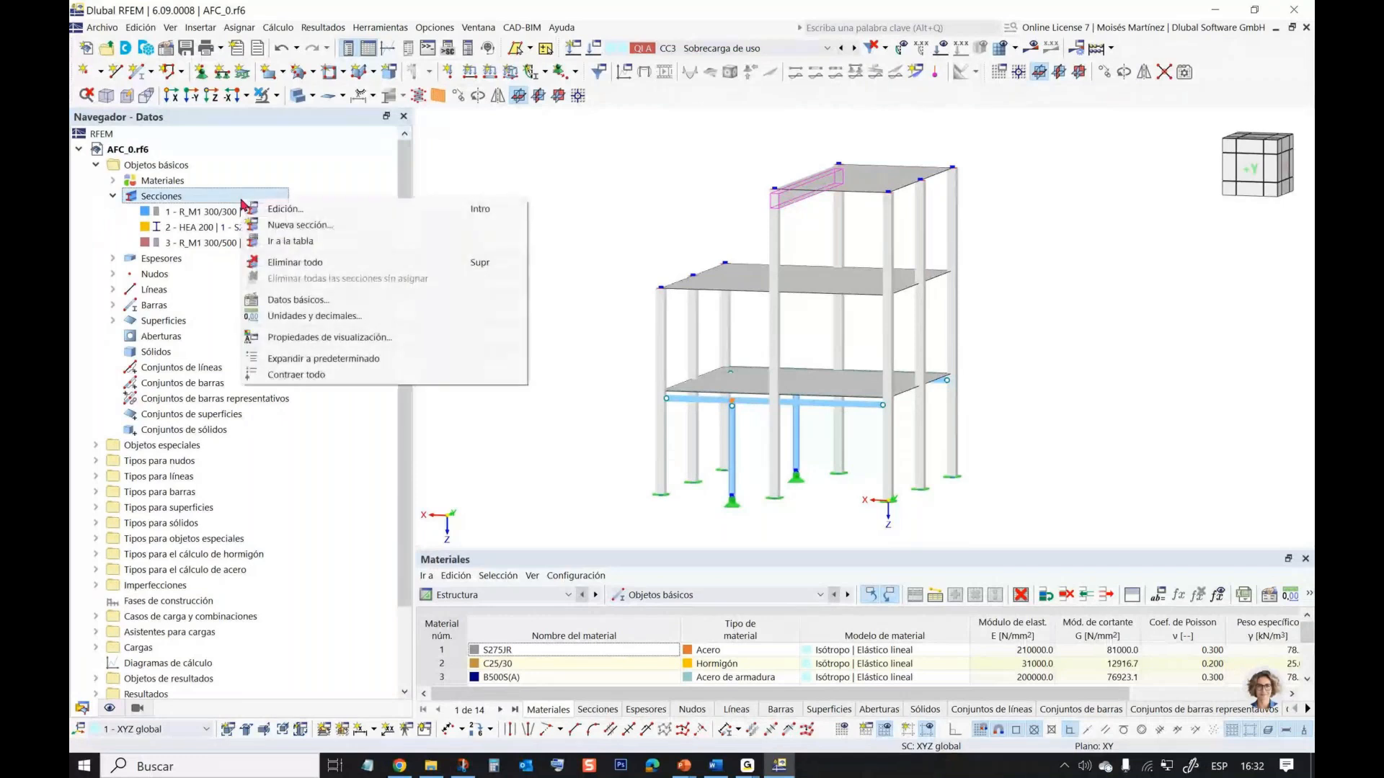
click(265, 263)
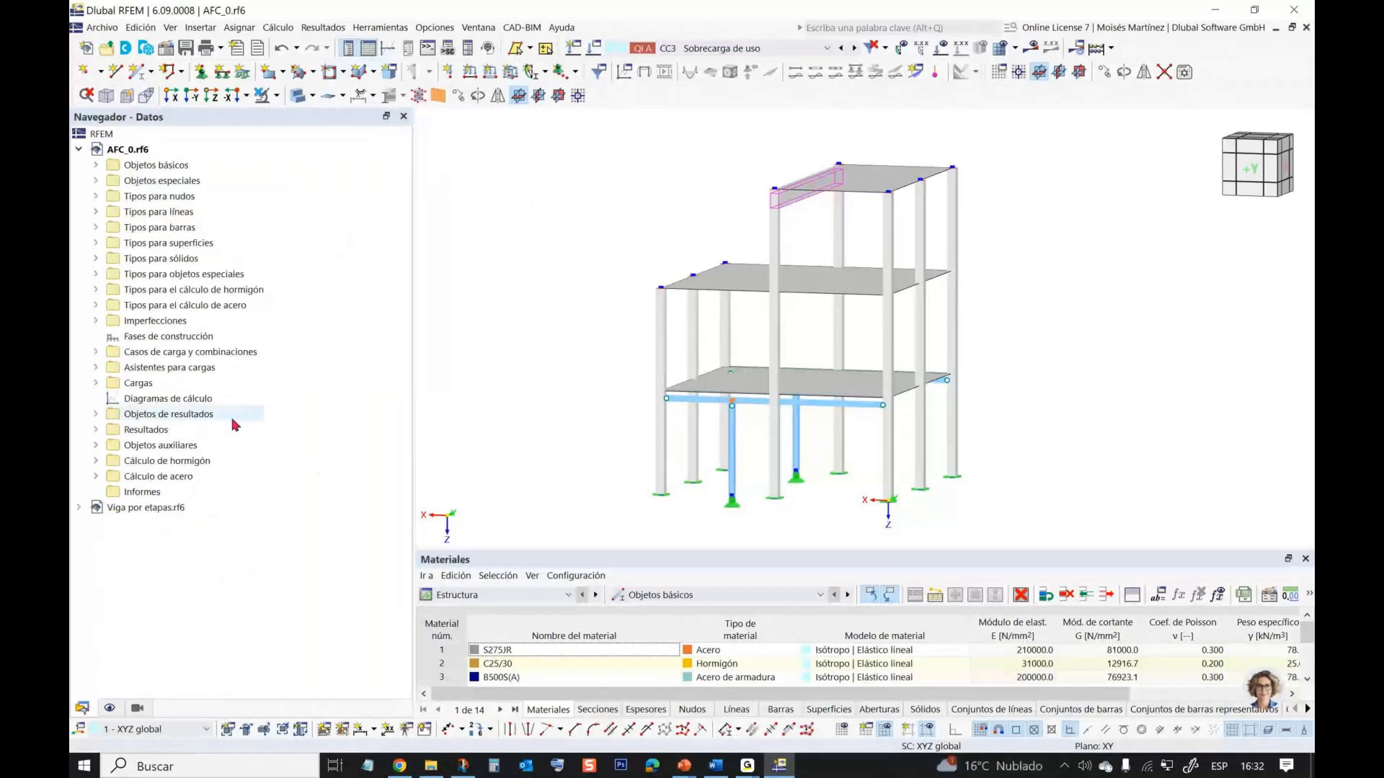
click(168, 337)
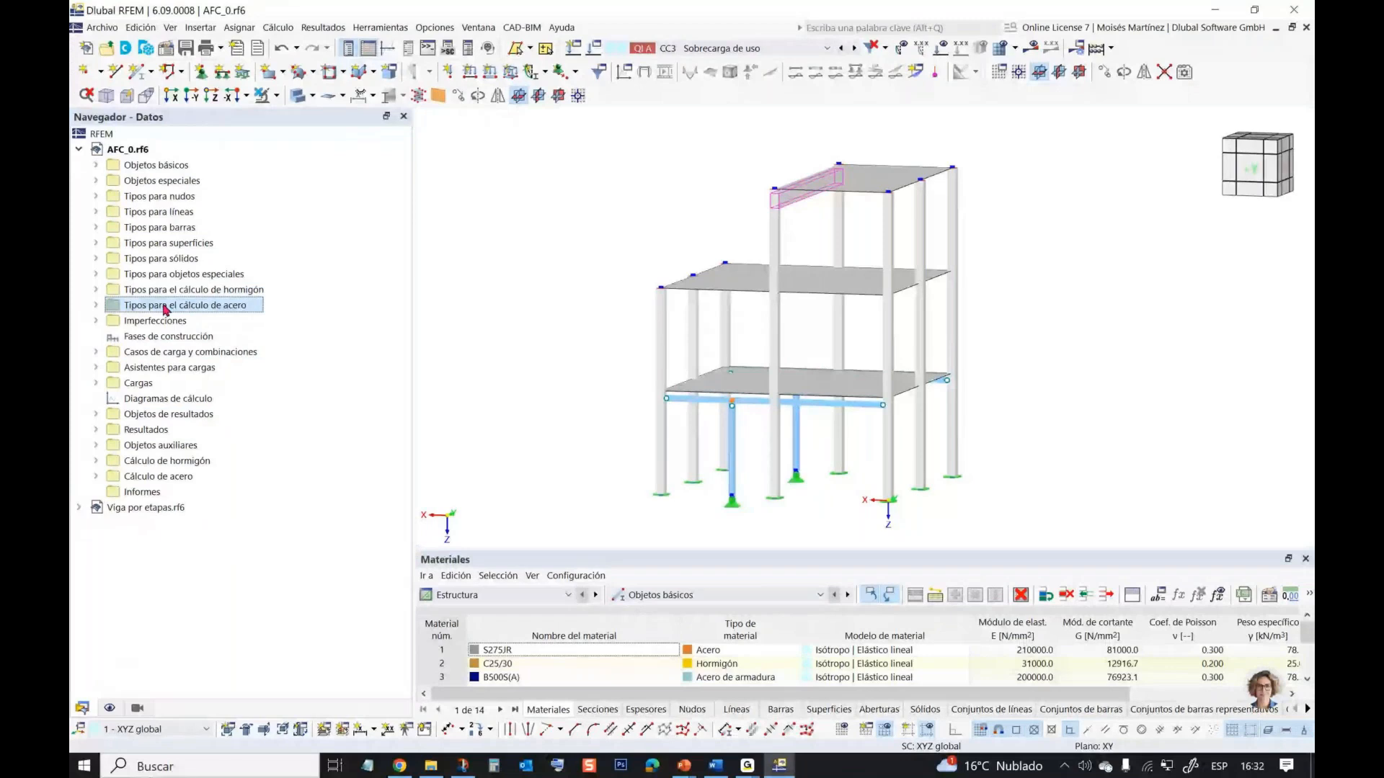
click(170, 293)
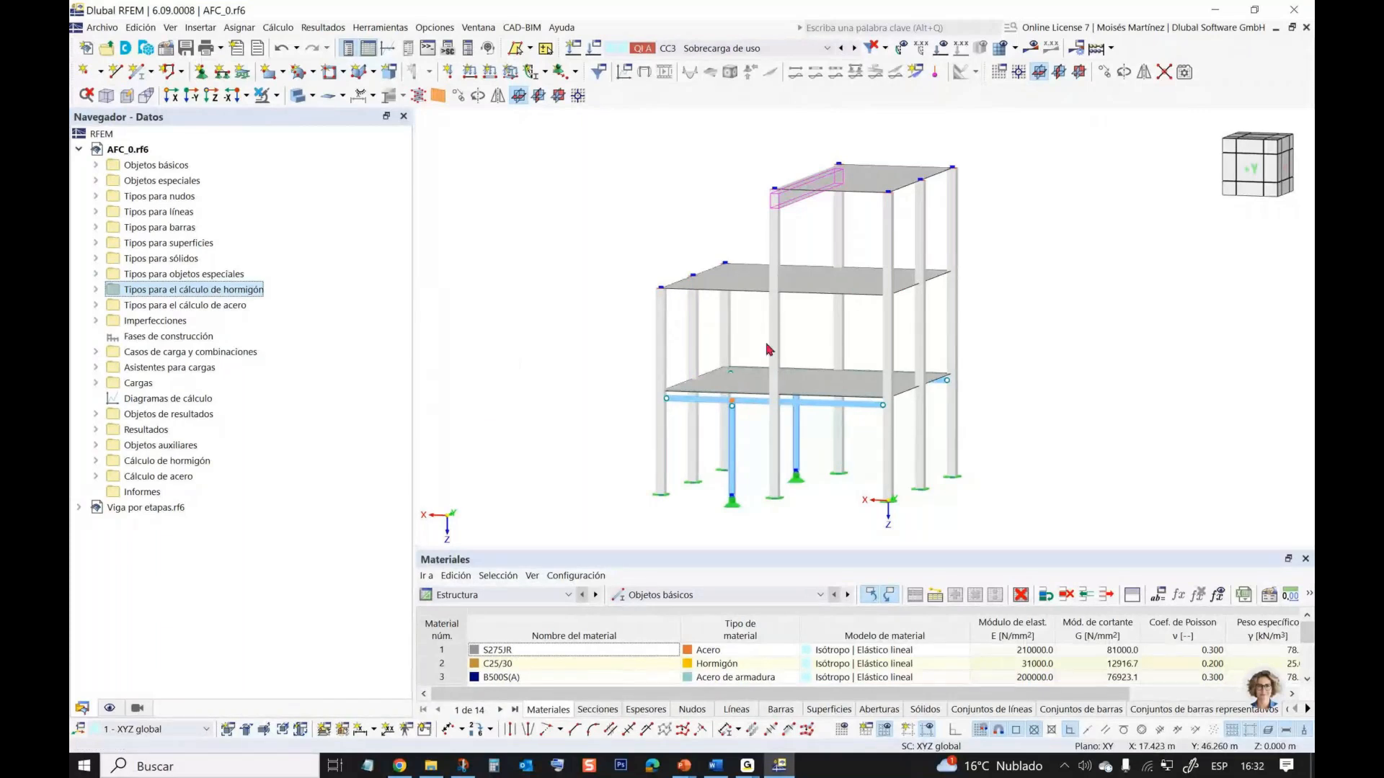
- Examine the add-ons activated in the model's base data without changing them
right_click(142, 153)
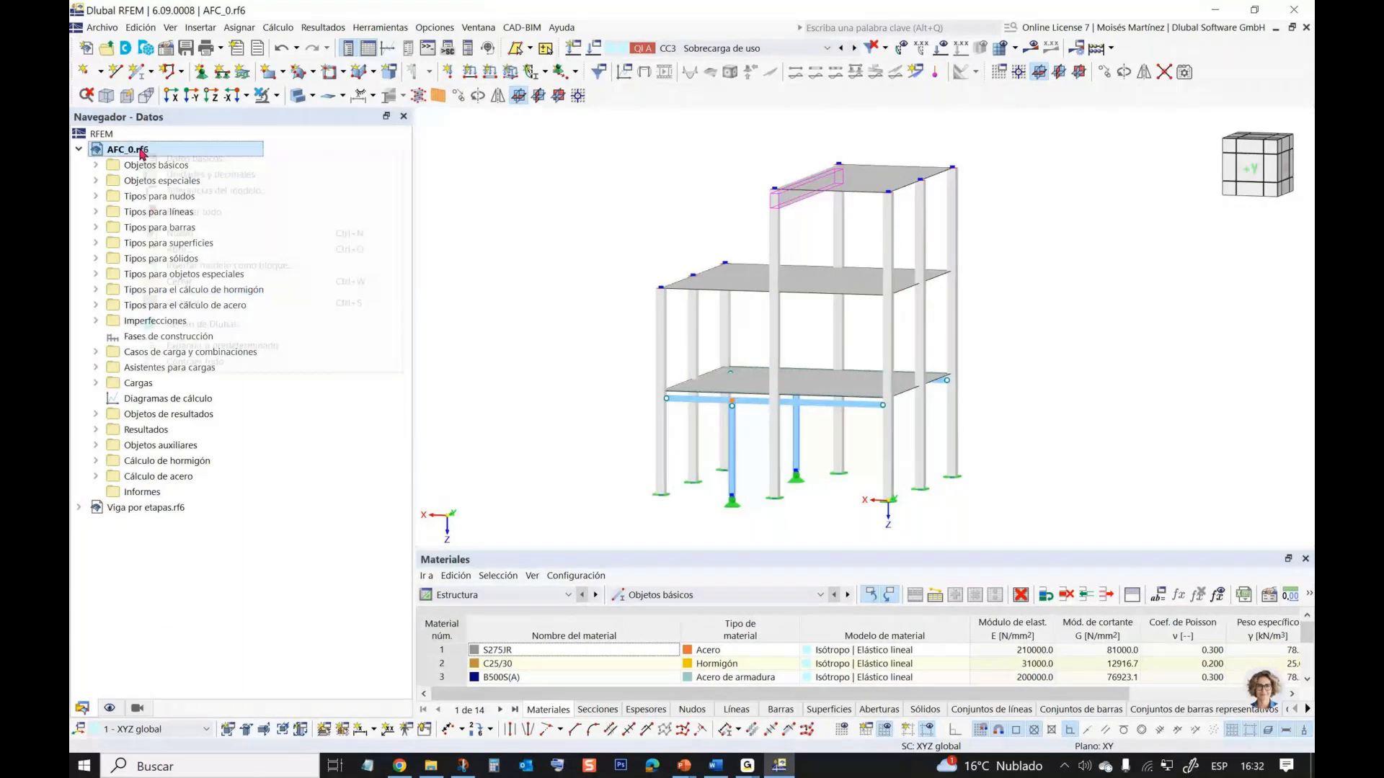
click(188, 158)
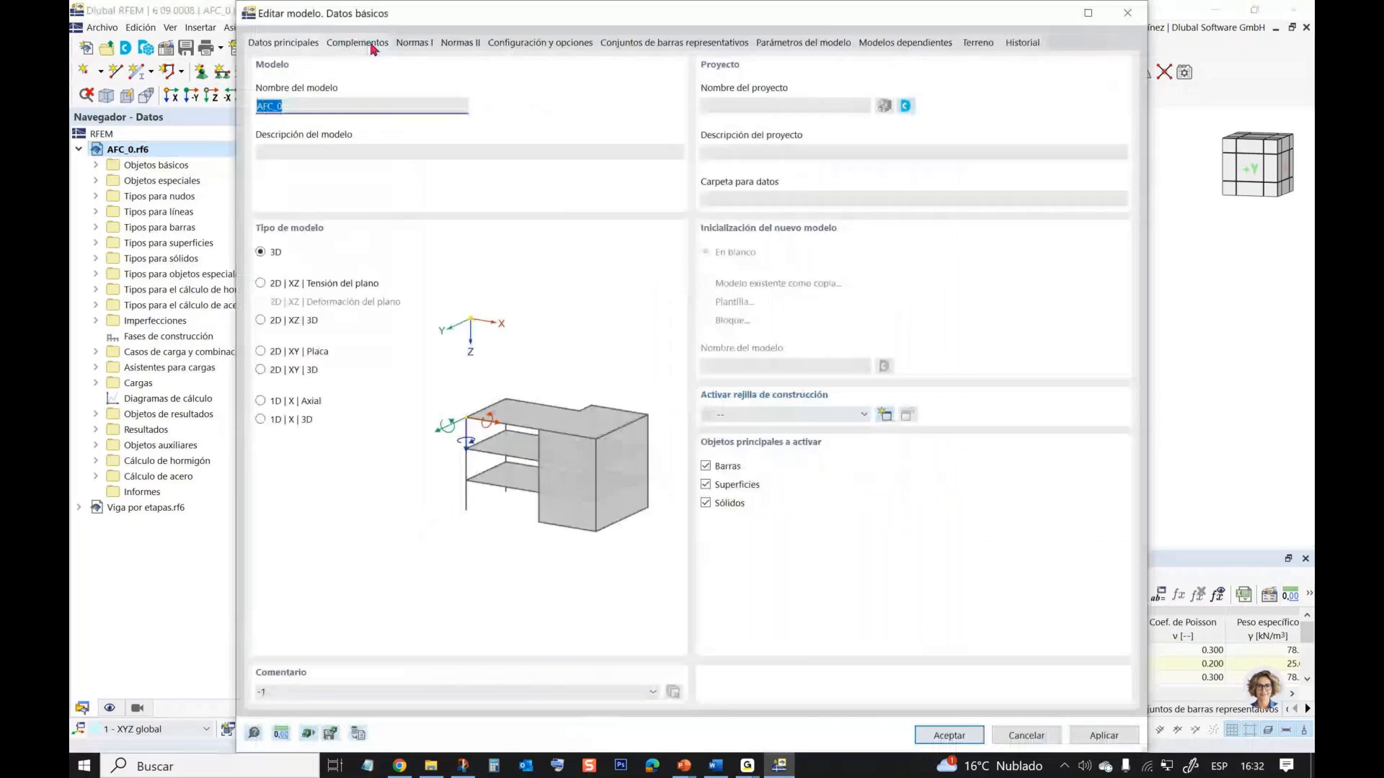
click(372, 44)
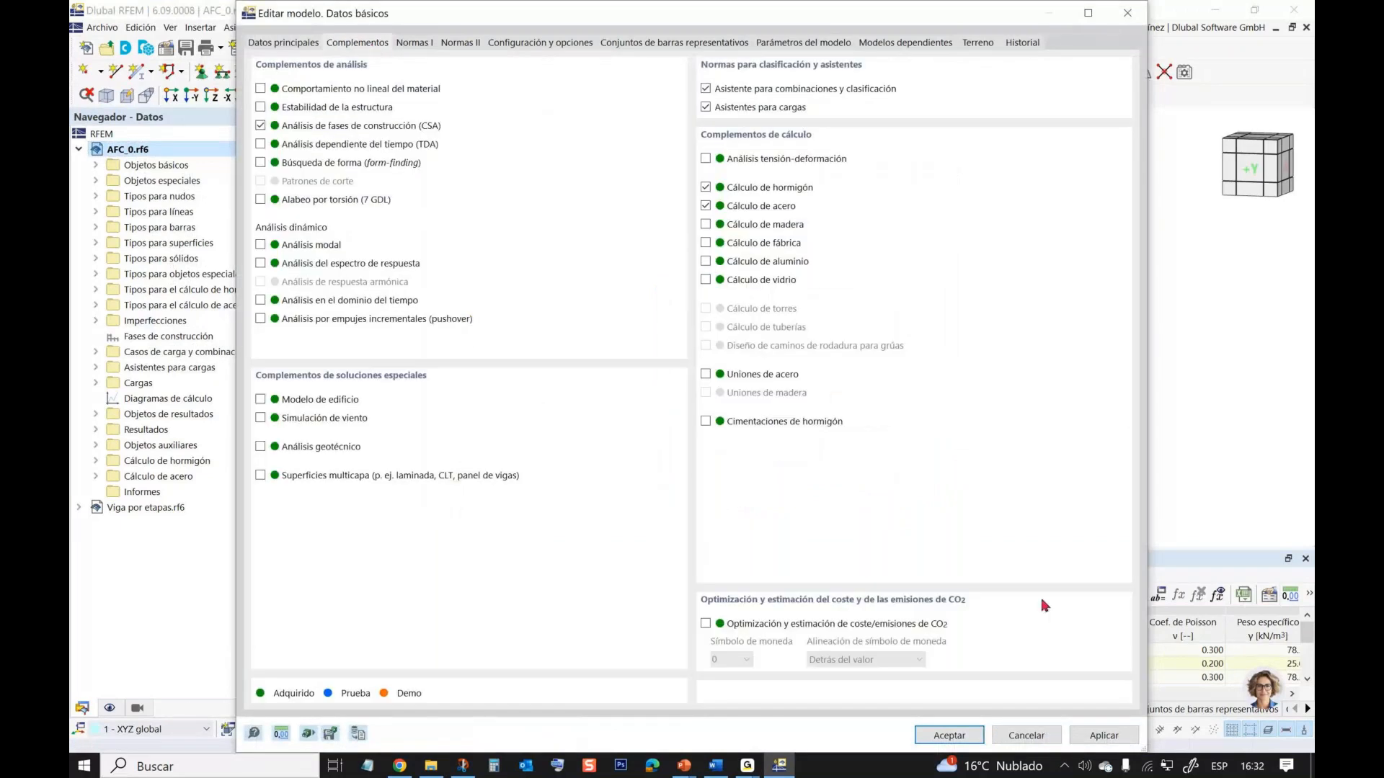
click(1029, 734)
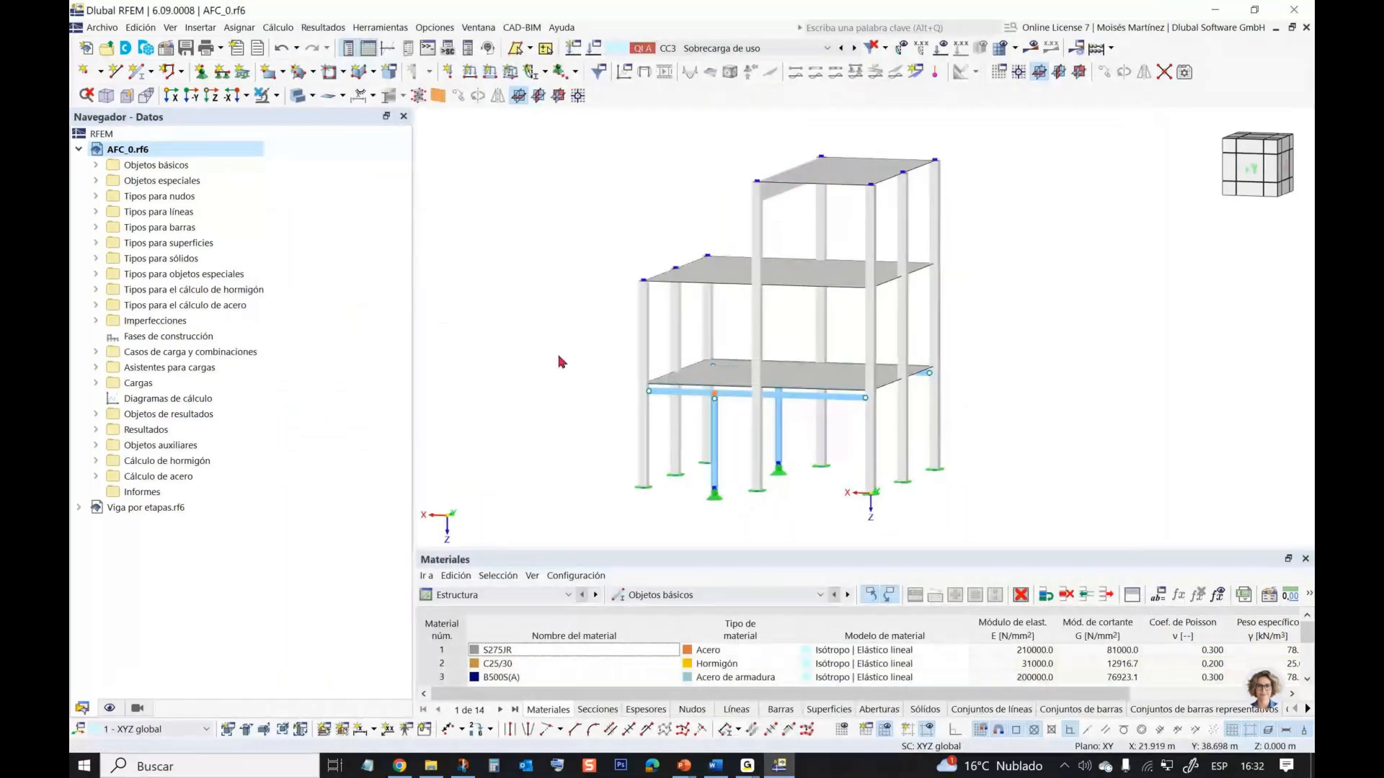
- Create the first construction stage and name it "Estructura Inicial"
click(134, 336)
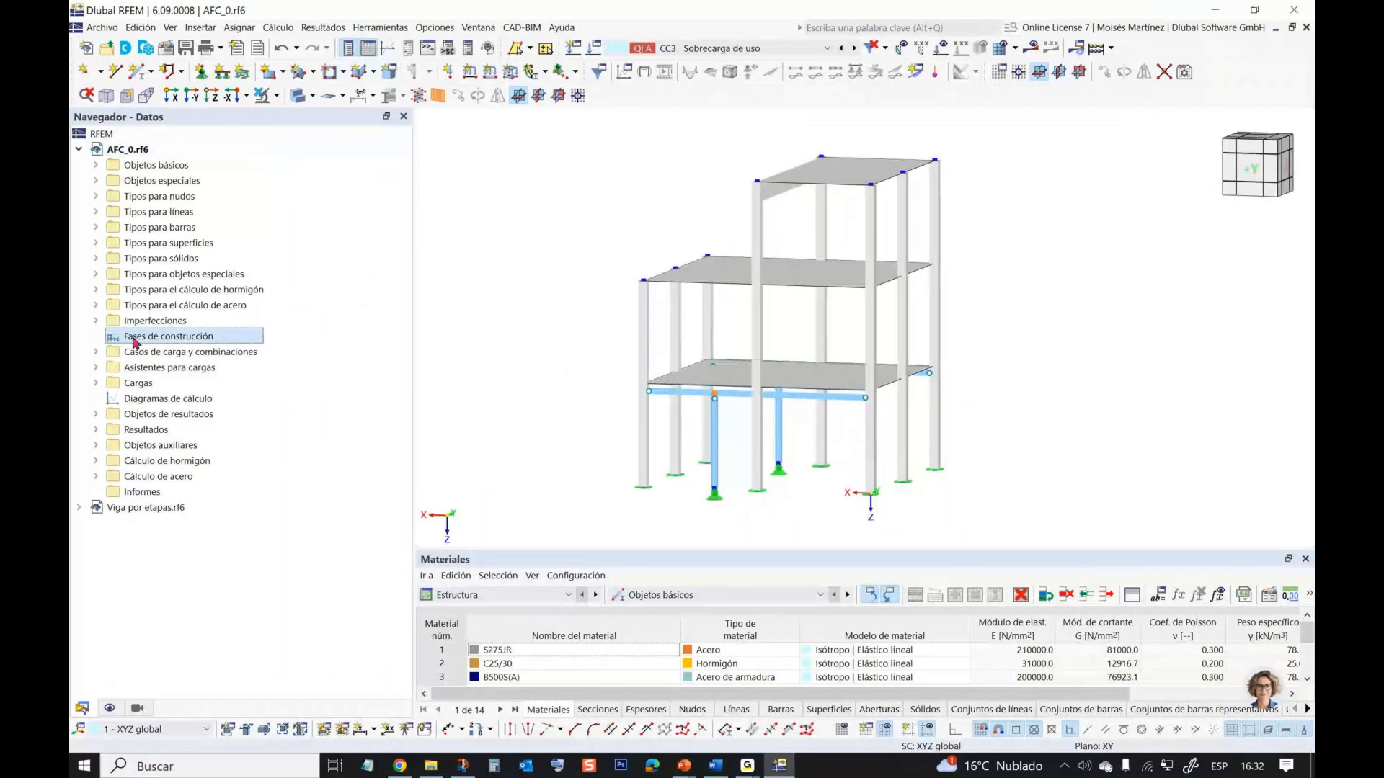
right_click(133, 337)
click(173, 363)
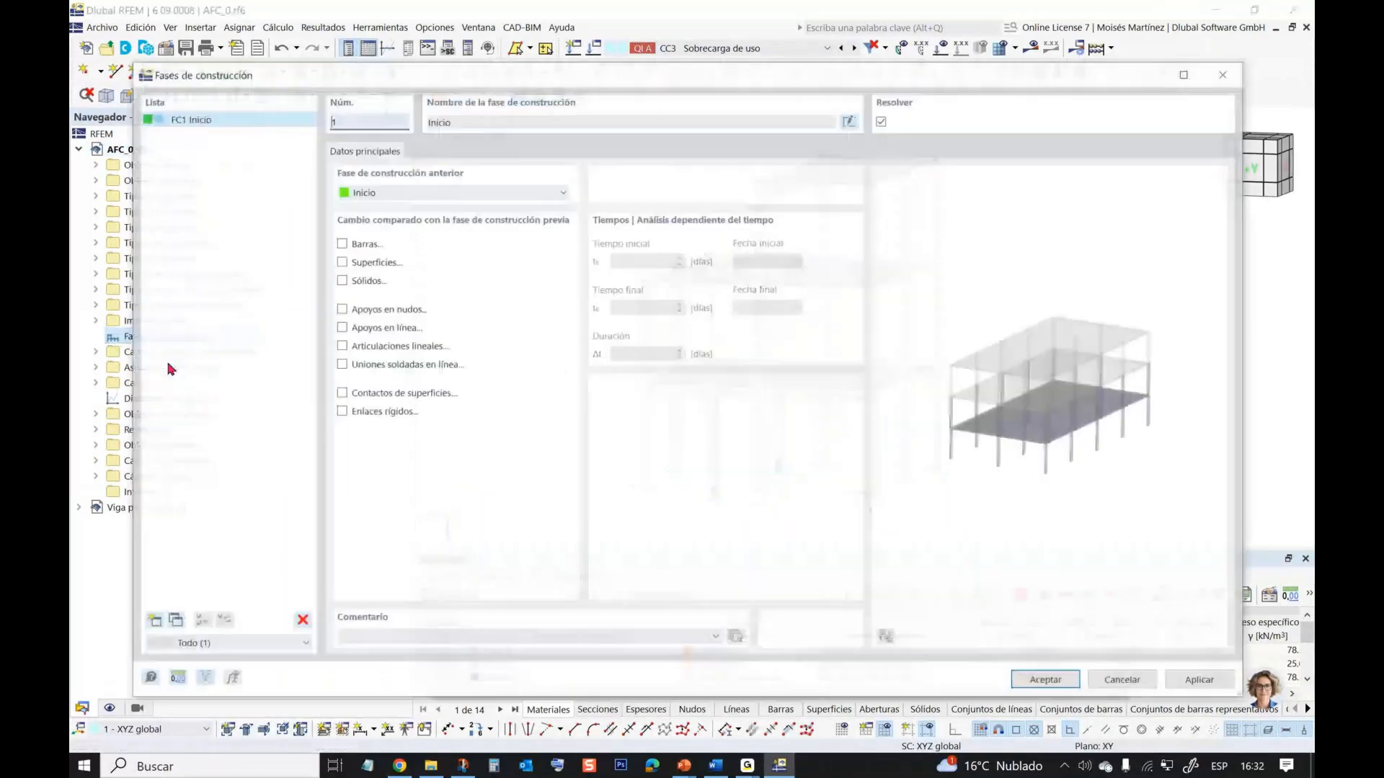
drag(482, 73, 491, 77)
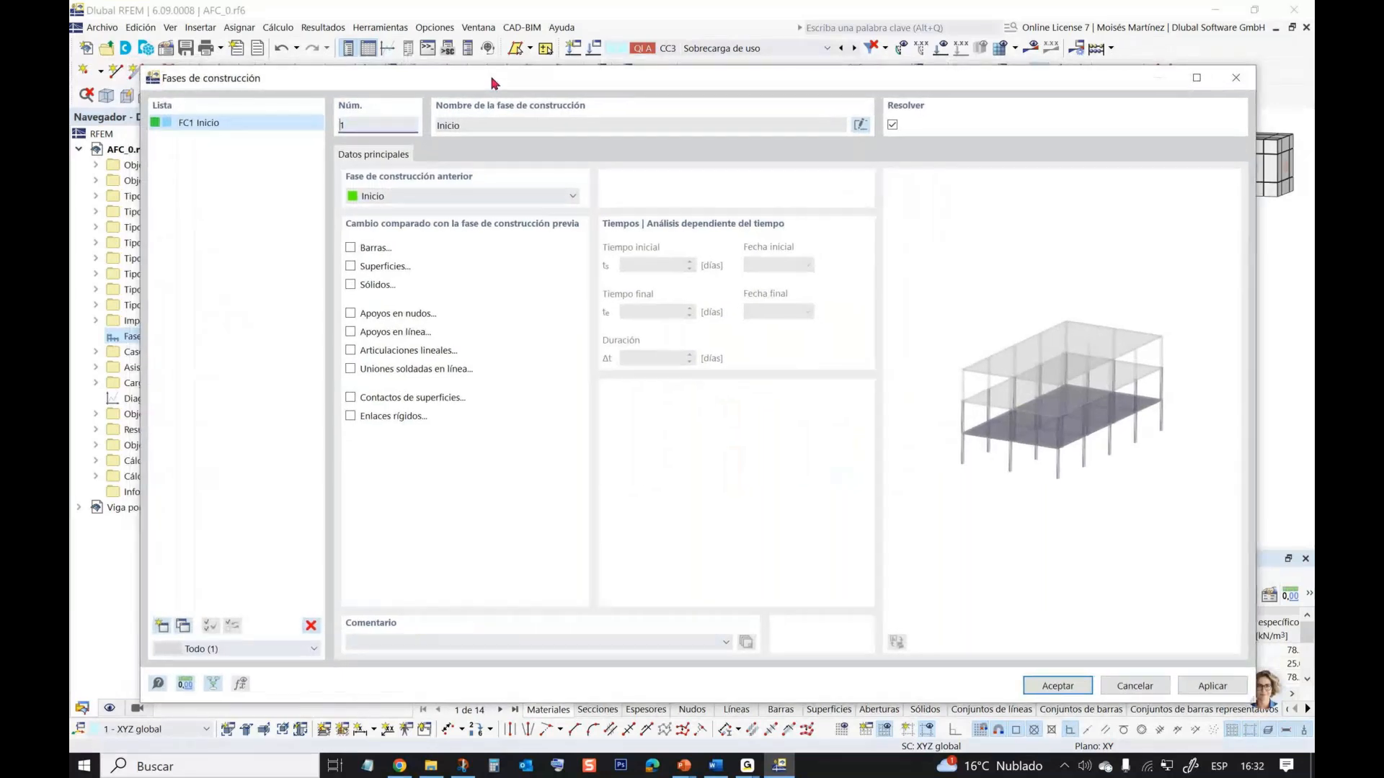
click(859, 125)
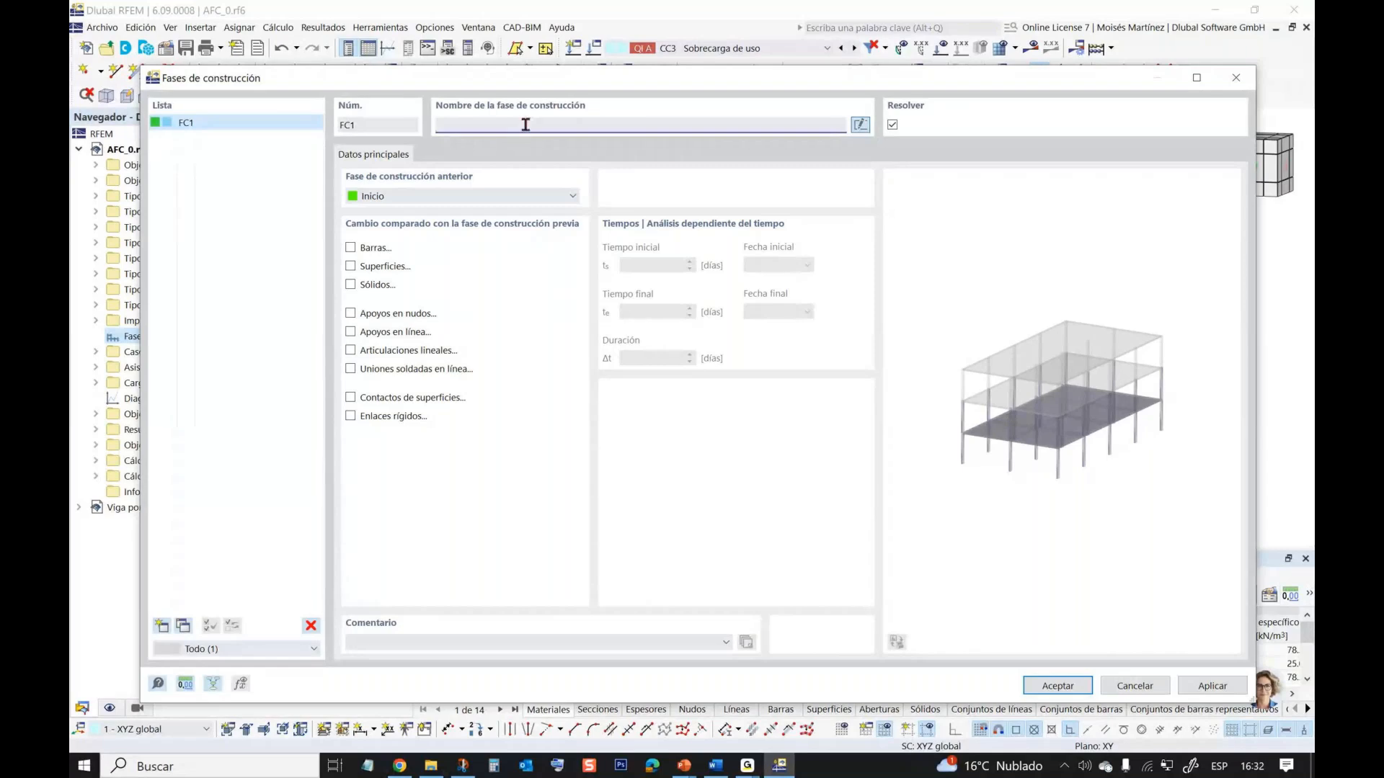
text(Estructura Inicial)
click(435, 185)
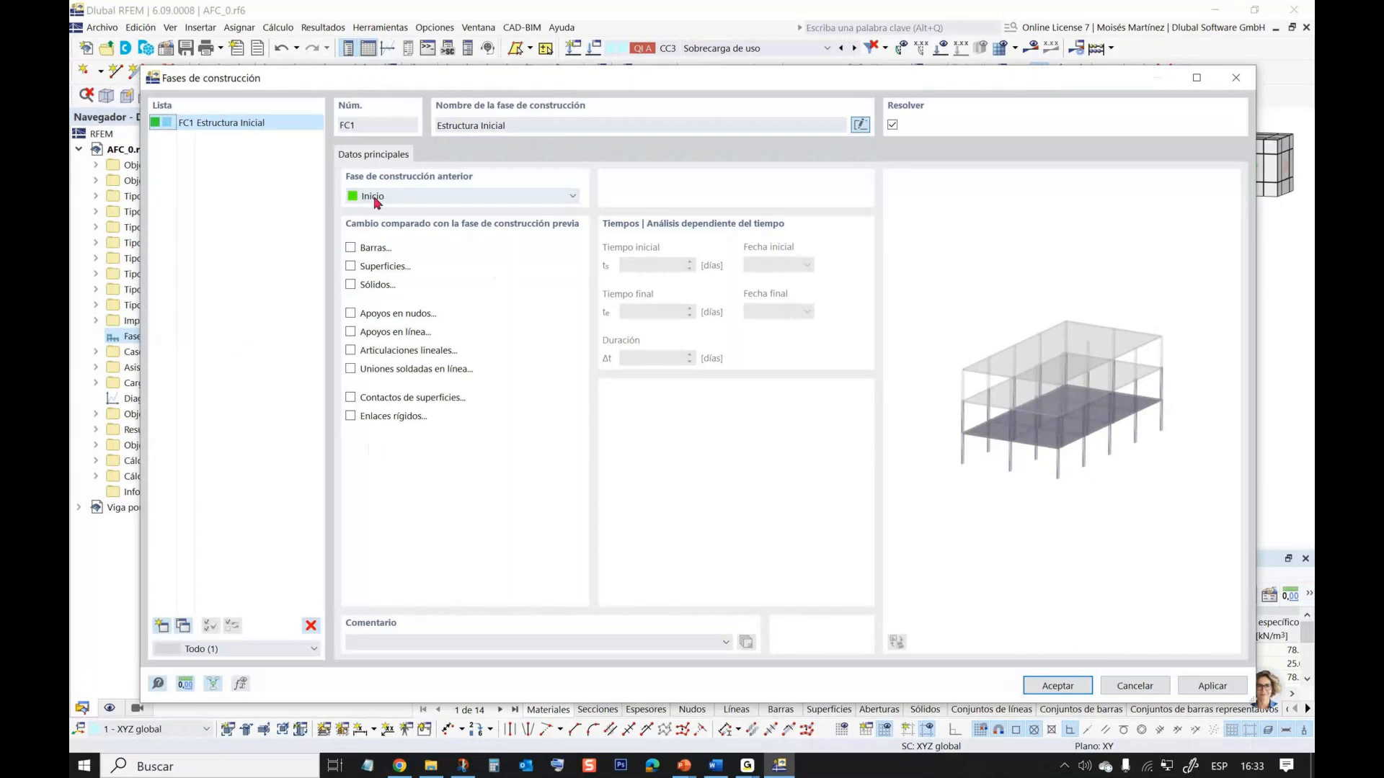
- Enable changes to members, surfaces and nodal supports for the stage Estructura Inicial
mouse_move(422, 85)
mouse_down()
mouse_move(436, 408)
mouse_move(435, 226)
mouse_move(415, 84)
mouse_up()
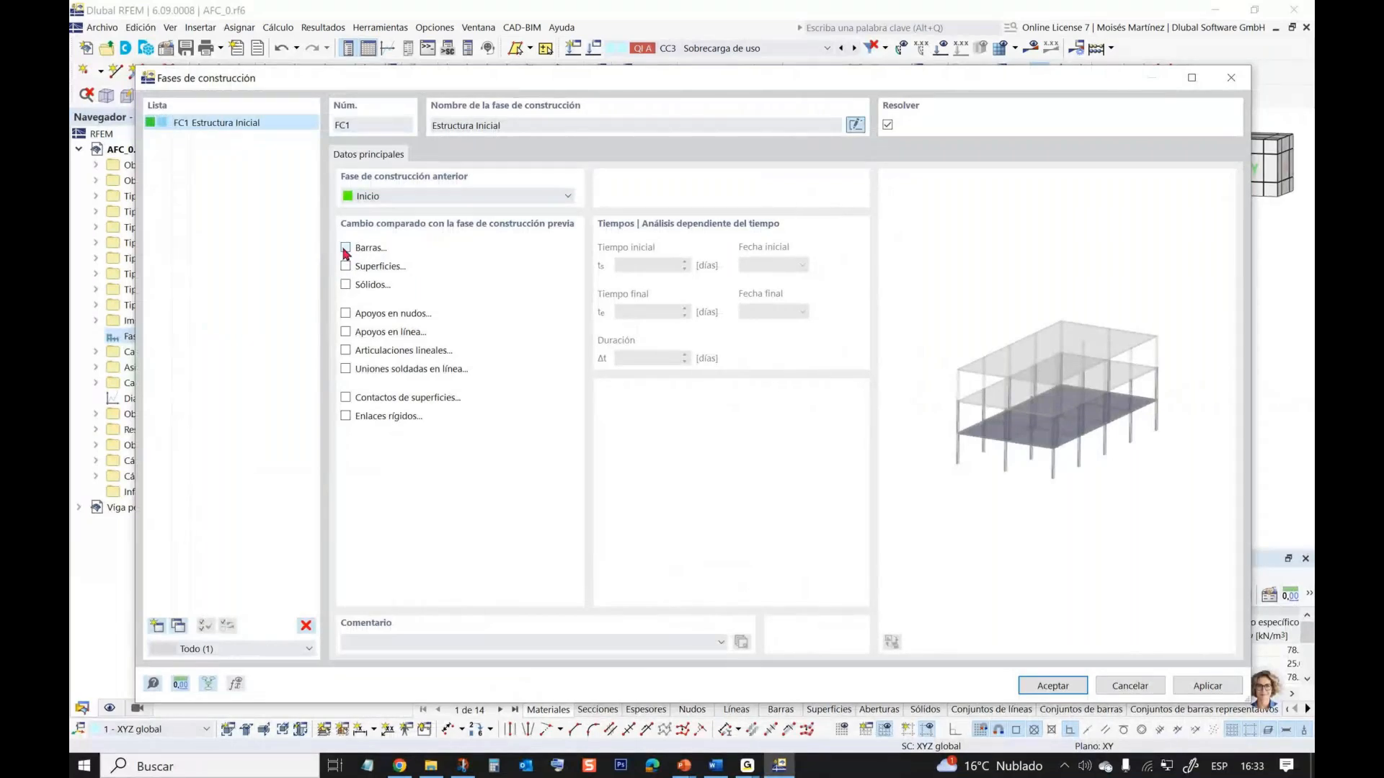
click(346, 248)
click(345, 266)
click(346, 313)
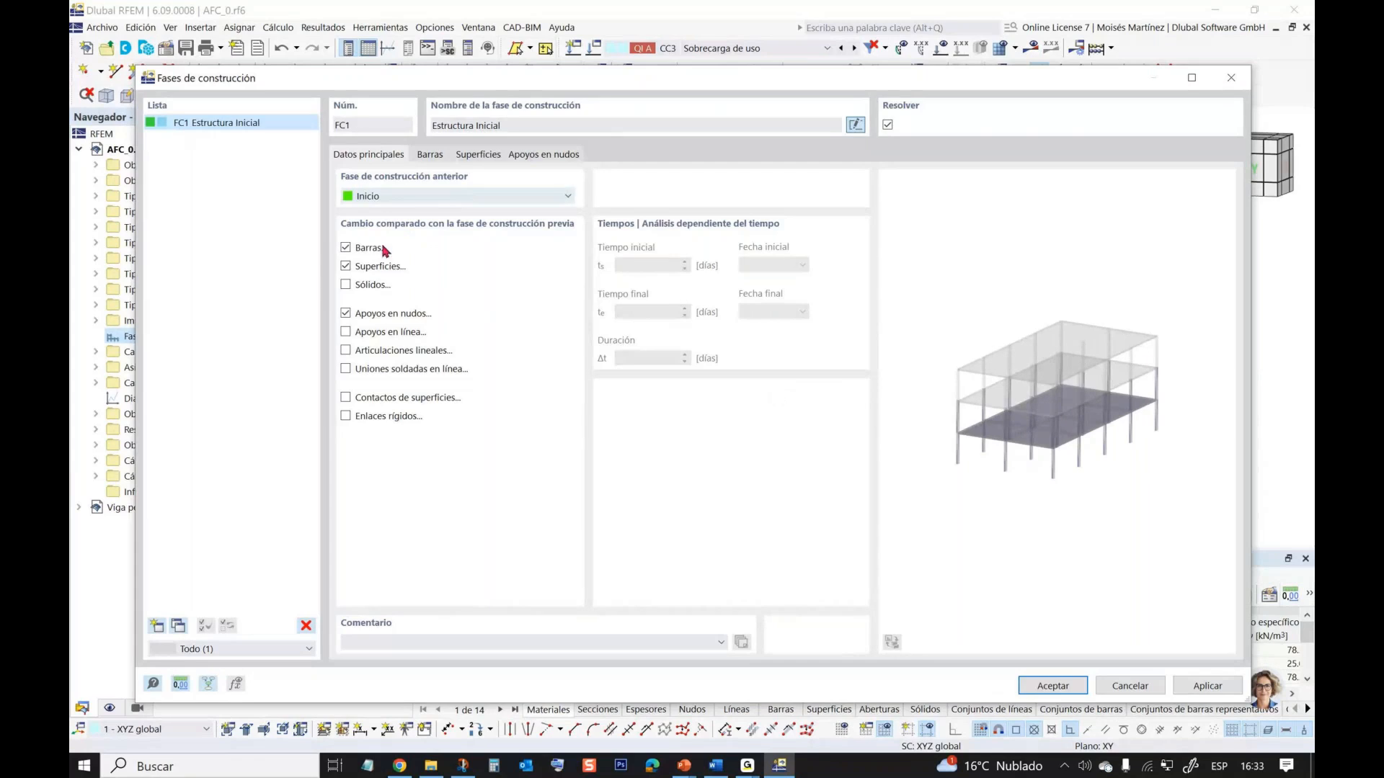
- Add the columns of the two lower storeys, members 1-16, to the stage Estructura Inicial
click(424, 157)
click(814, 217)
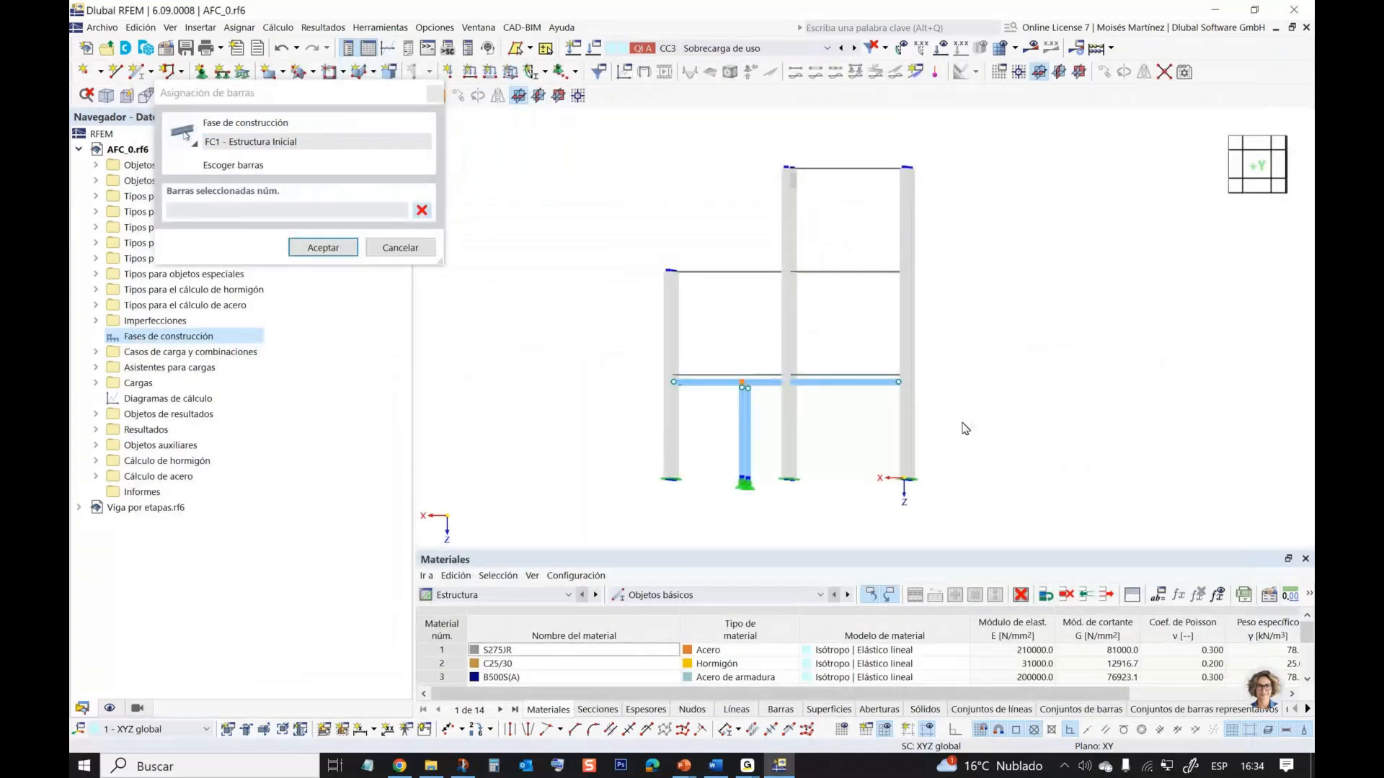
drag(925, 444, 651, 420)
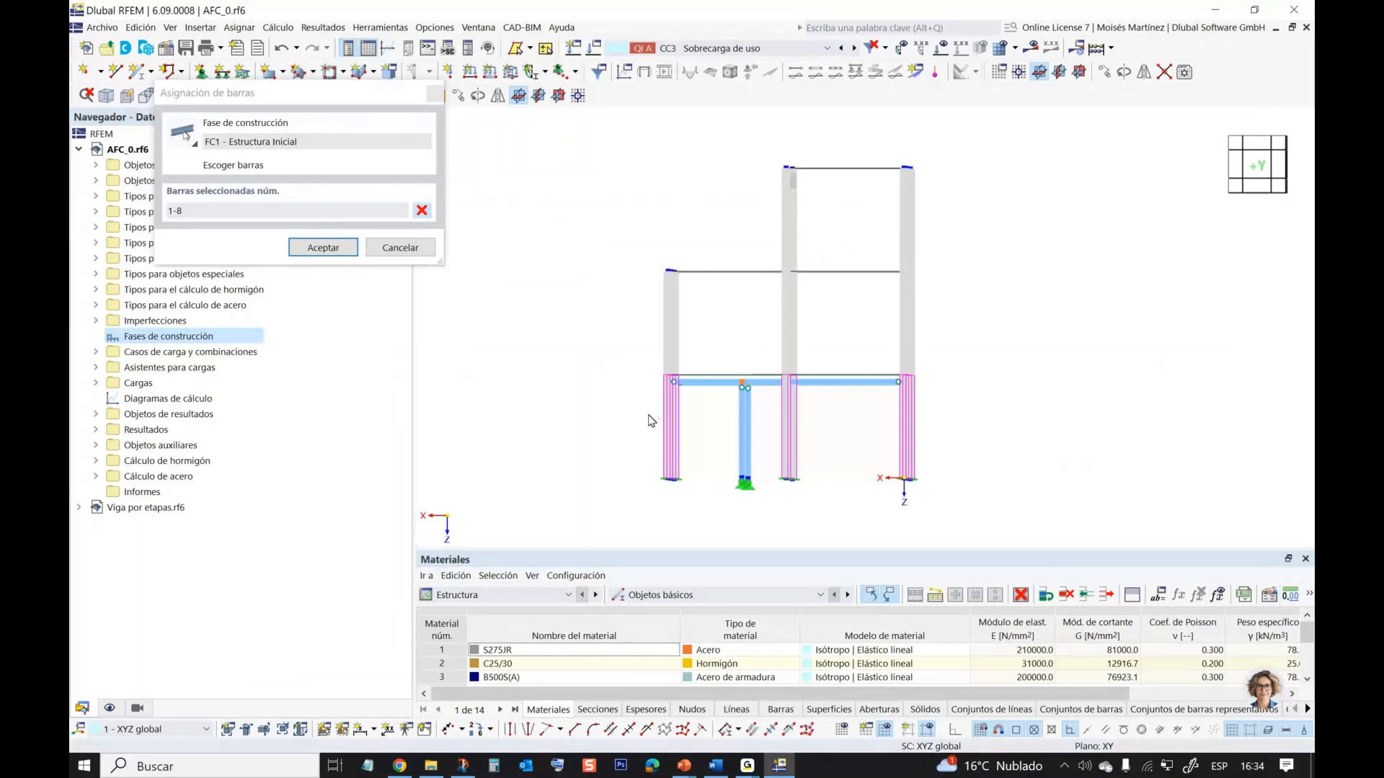
drag(930, 332, 651, 315)
ctrl+middle_drag(1002, 312, 959, 317)
click(308, 247)
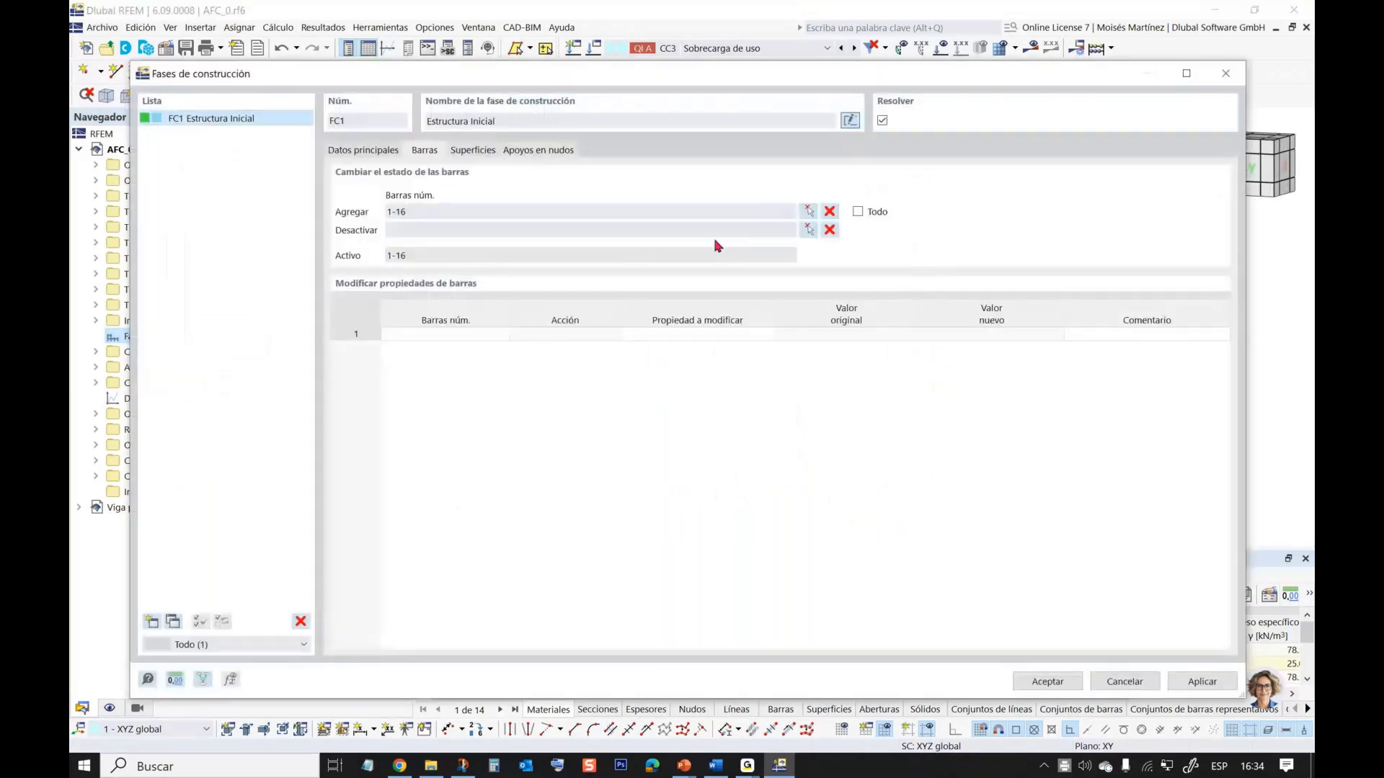
click(807, 231)
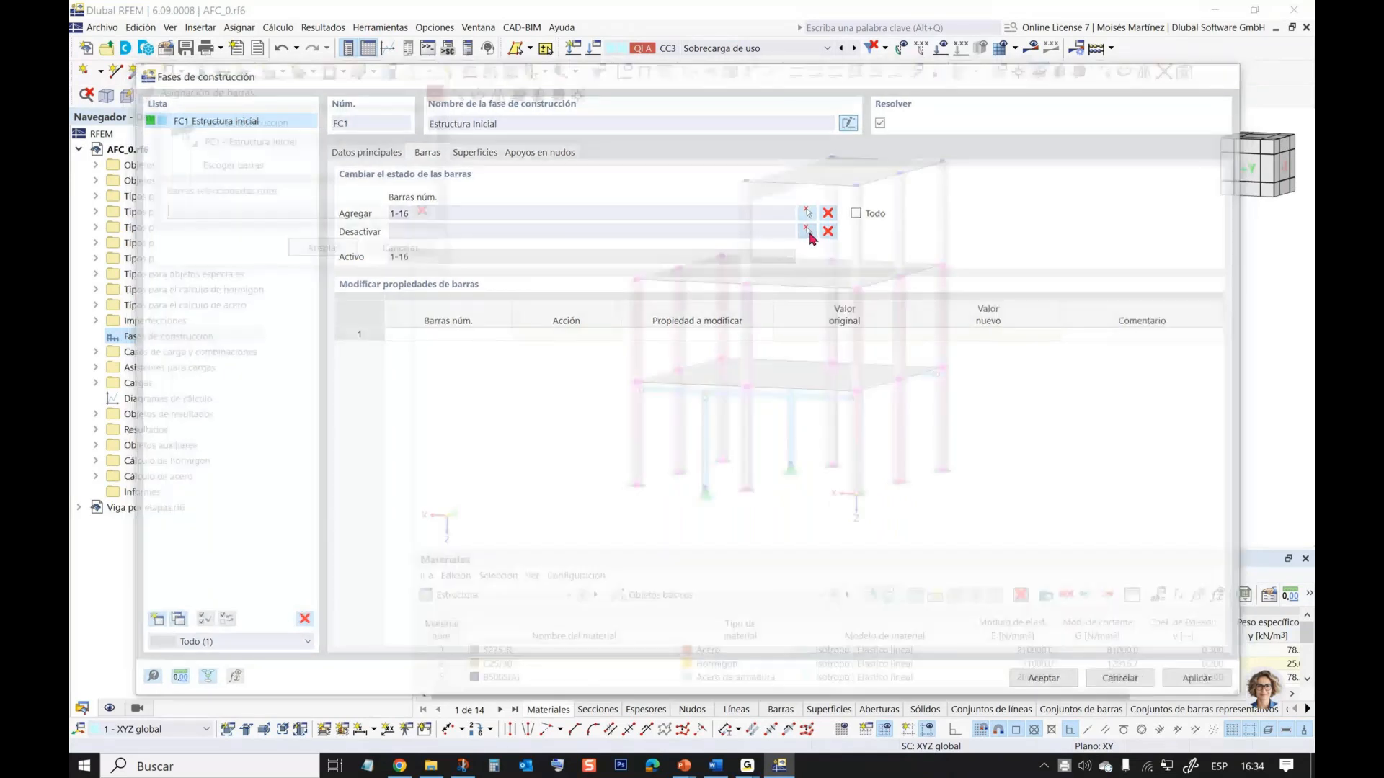
click(399, 247)
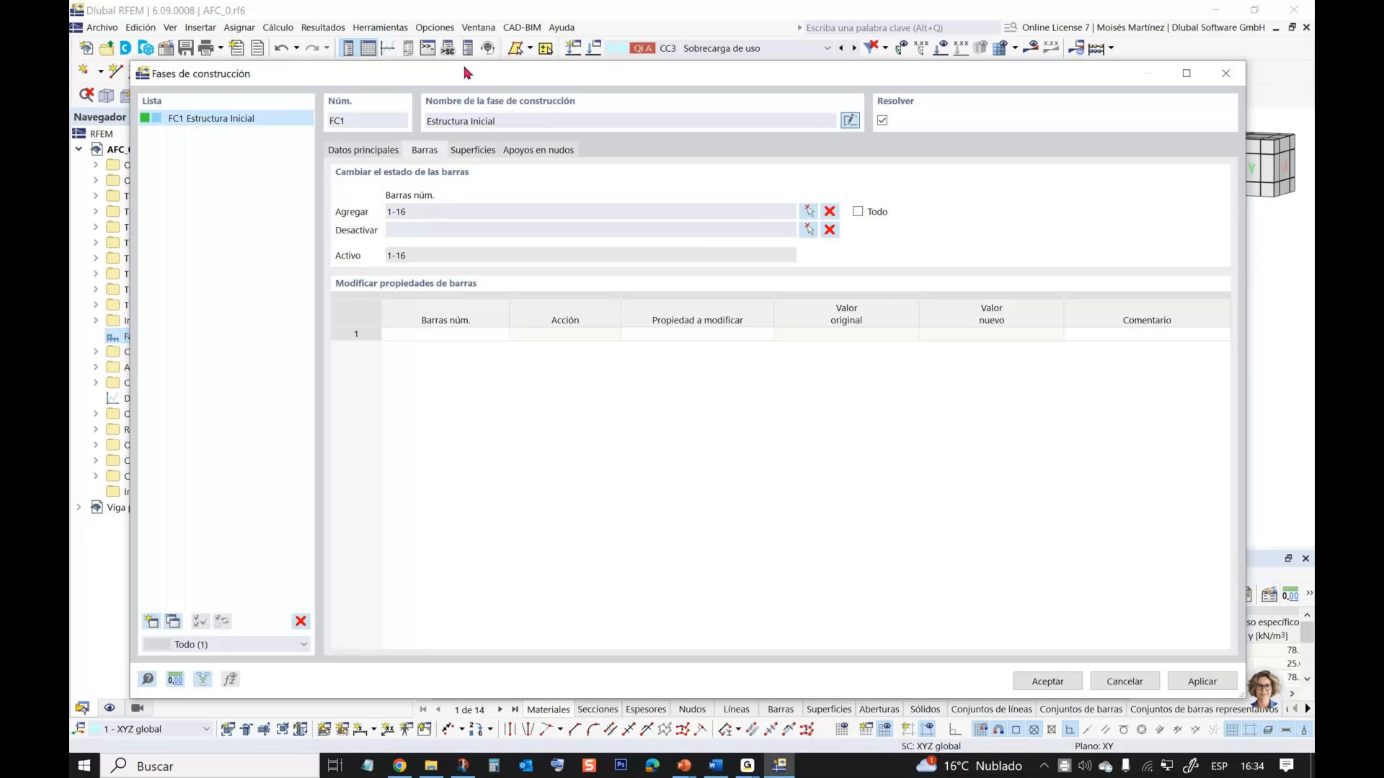
drag(465, 69, 500, 449)
drag(772, 453, 739, 112)
- Add the lowest floor slab to the surfaces of the stage Estructura Inicial
click(490, 184)
click(829, 244)
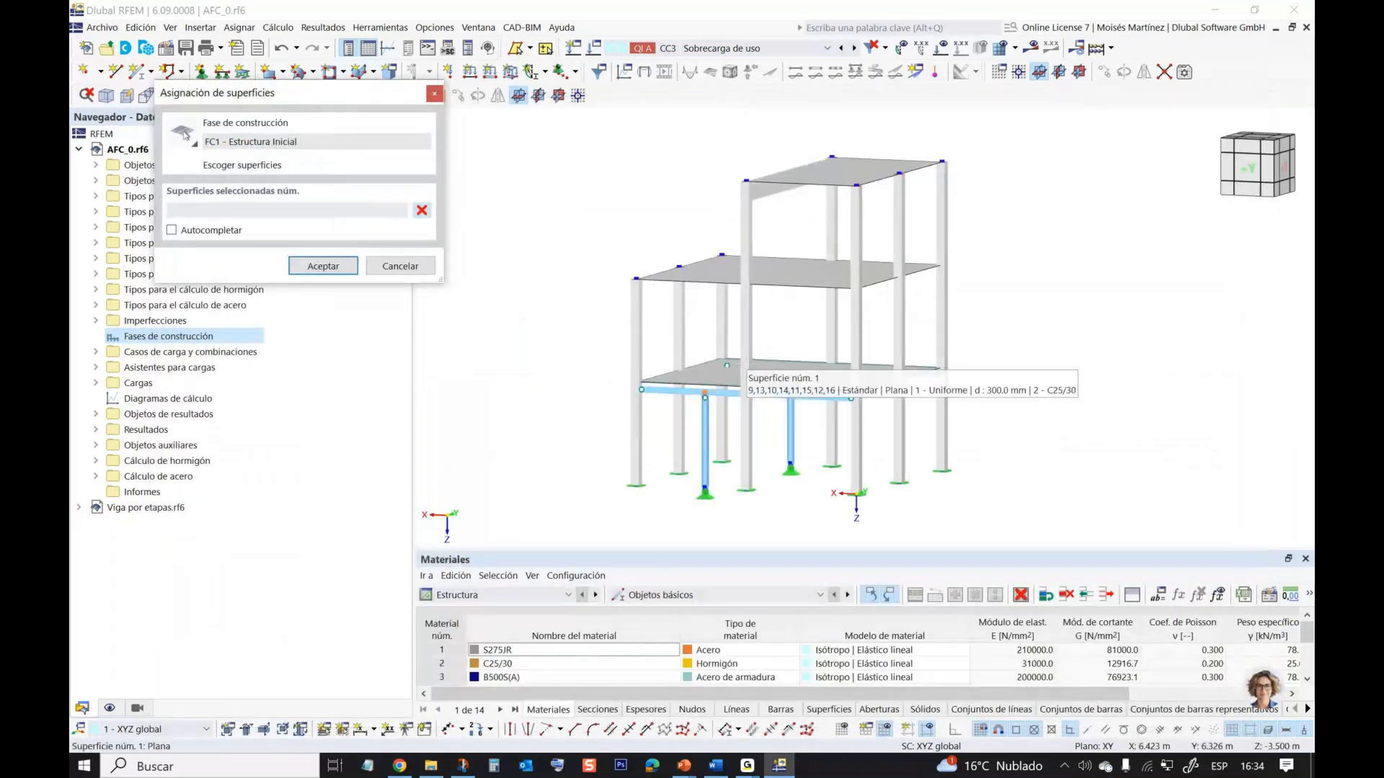
click(776, 379)
click(335, 267)
- Add the supports at the concrete column bases to the stage Estructura Inicial, leaving out the steel post bases
click(537, 150)
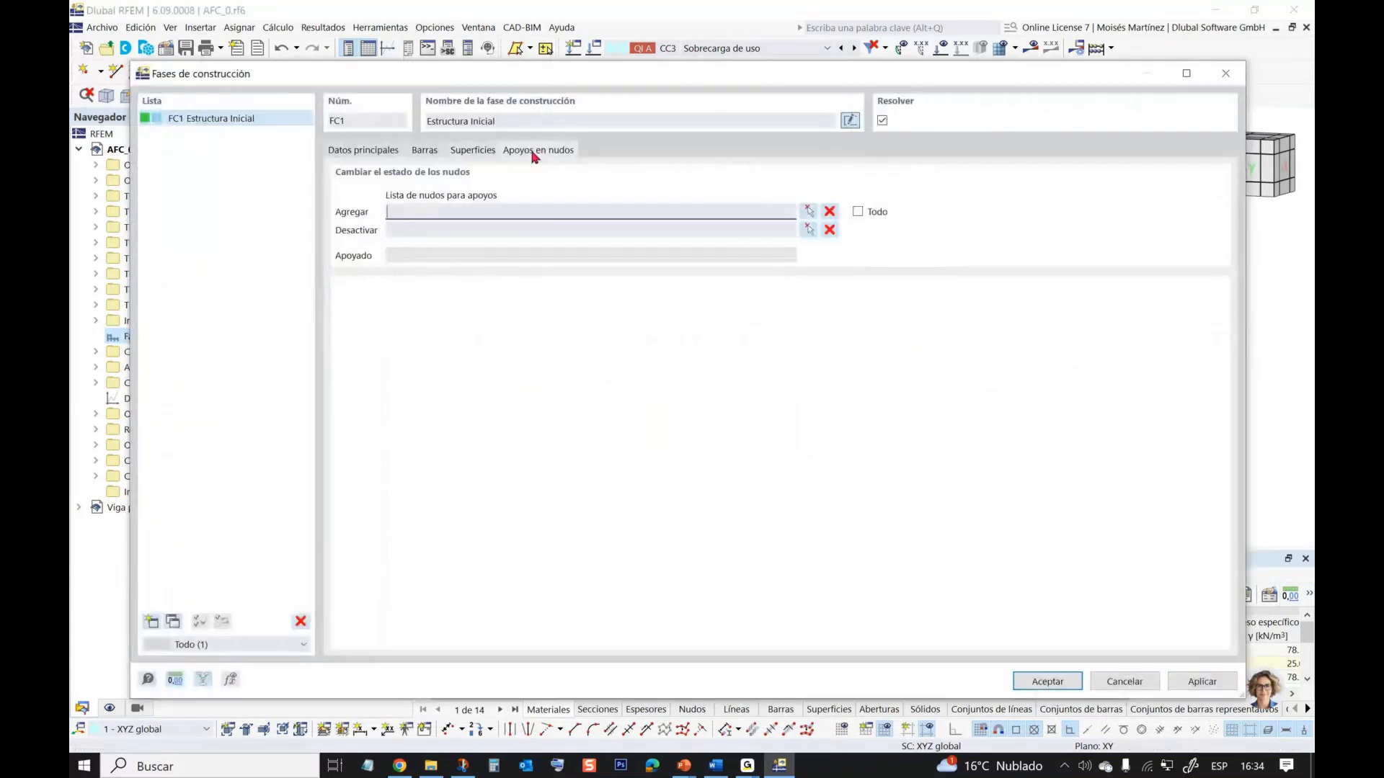
click(808, 213)
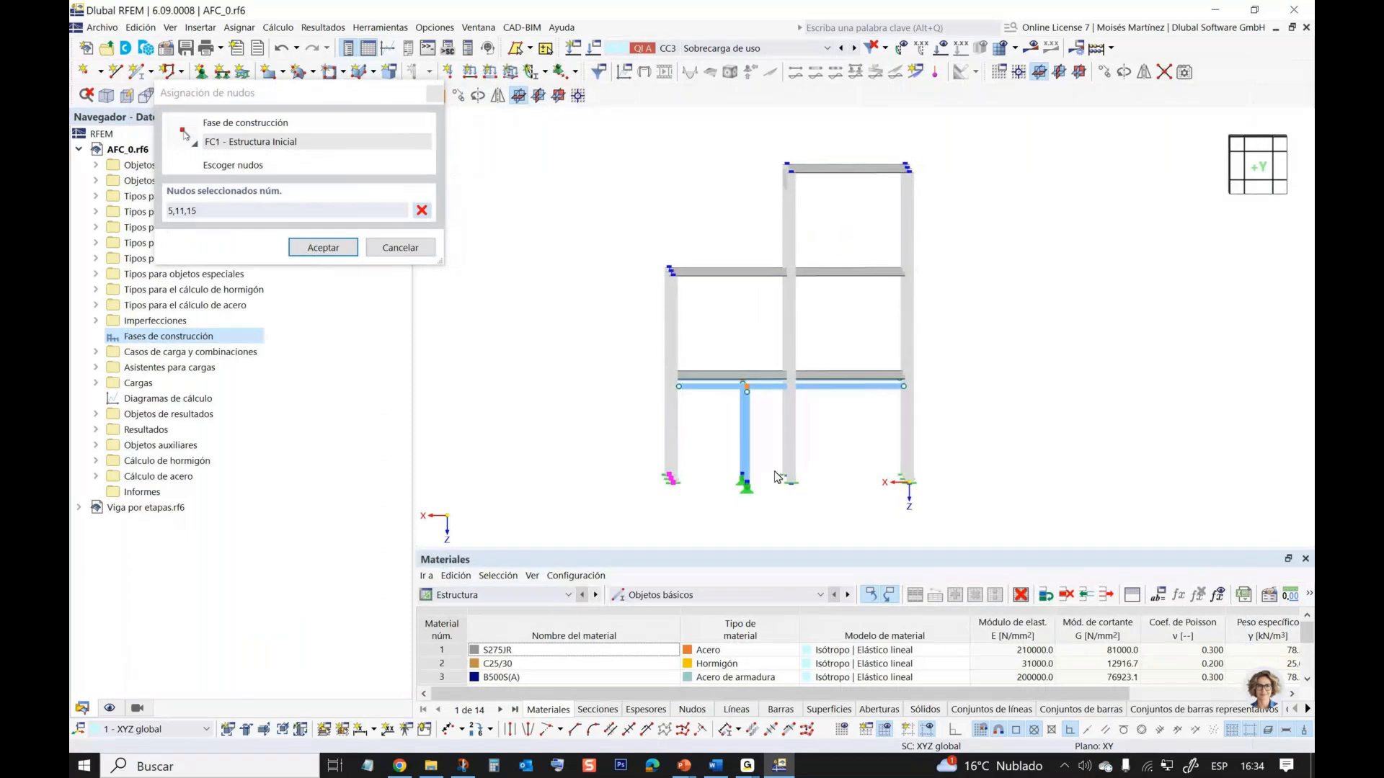
drag(799, 501, 800, 502)
drag(882, 457, 931, 506)
ctrl+middle_drag(1033, 475, 975, 488)
click(318, 250)
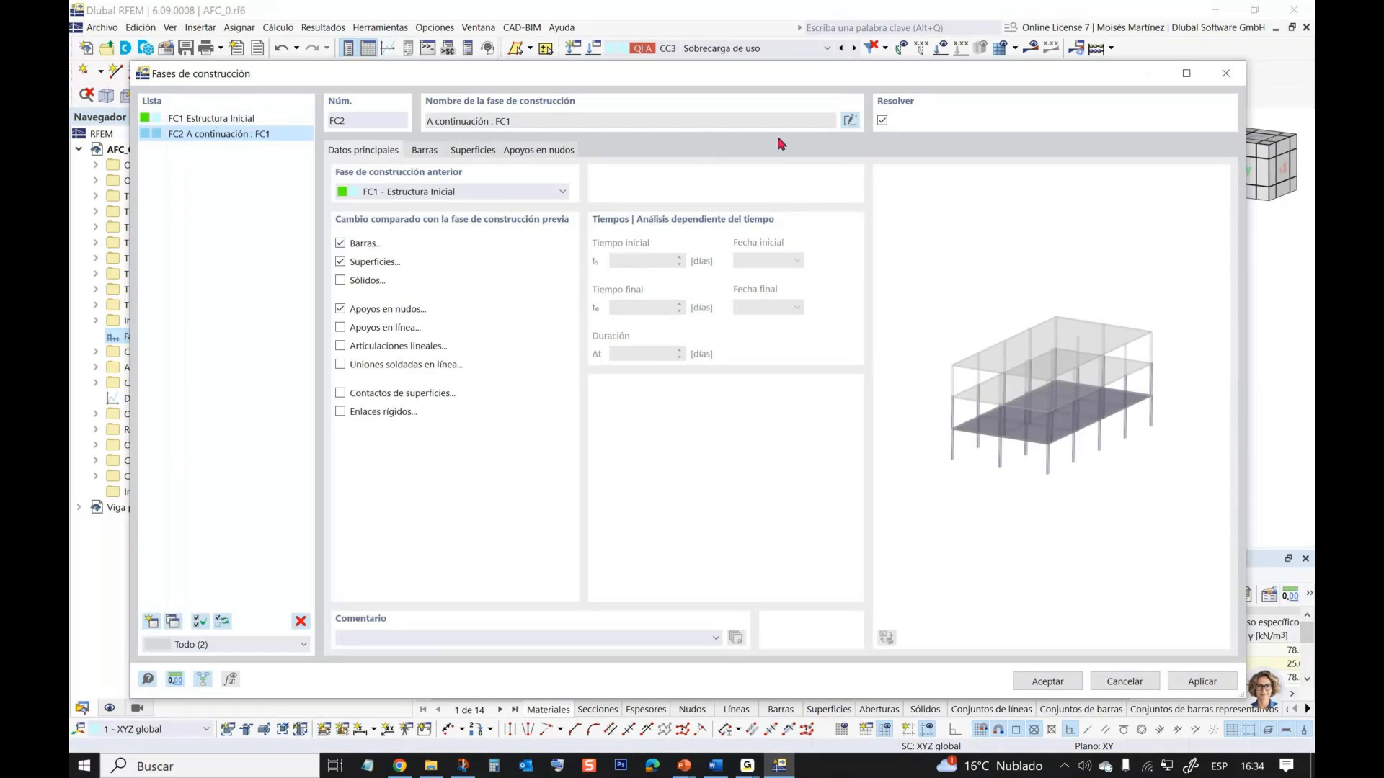
- Name the second construction stage "Apeo con metálica" and disable its surface changes
click(848, 122)
text(Apo)
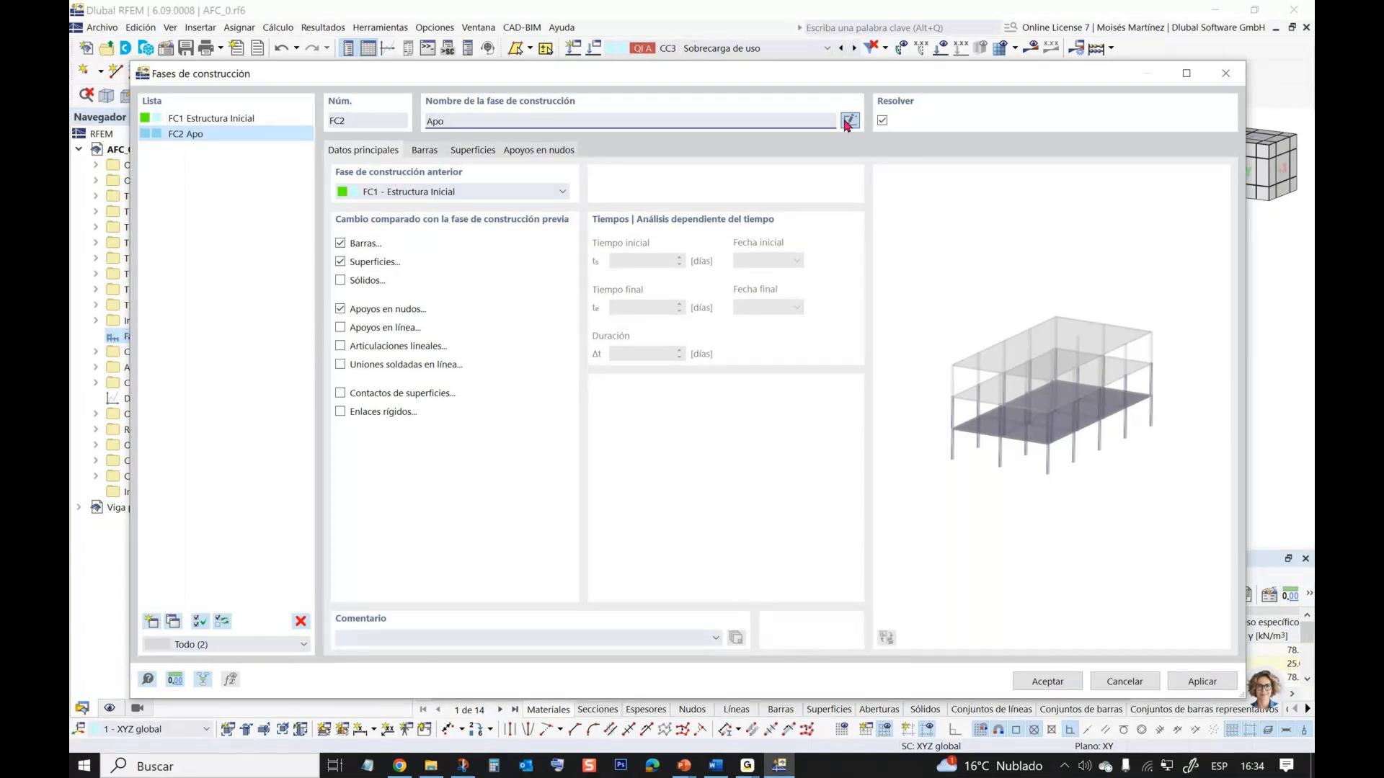
text(eo con metálica)
click(341, 263)
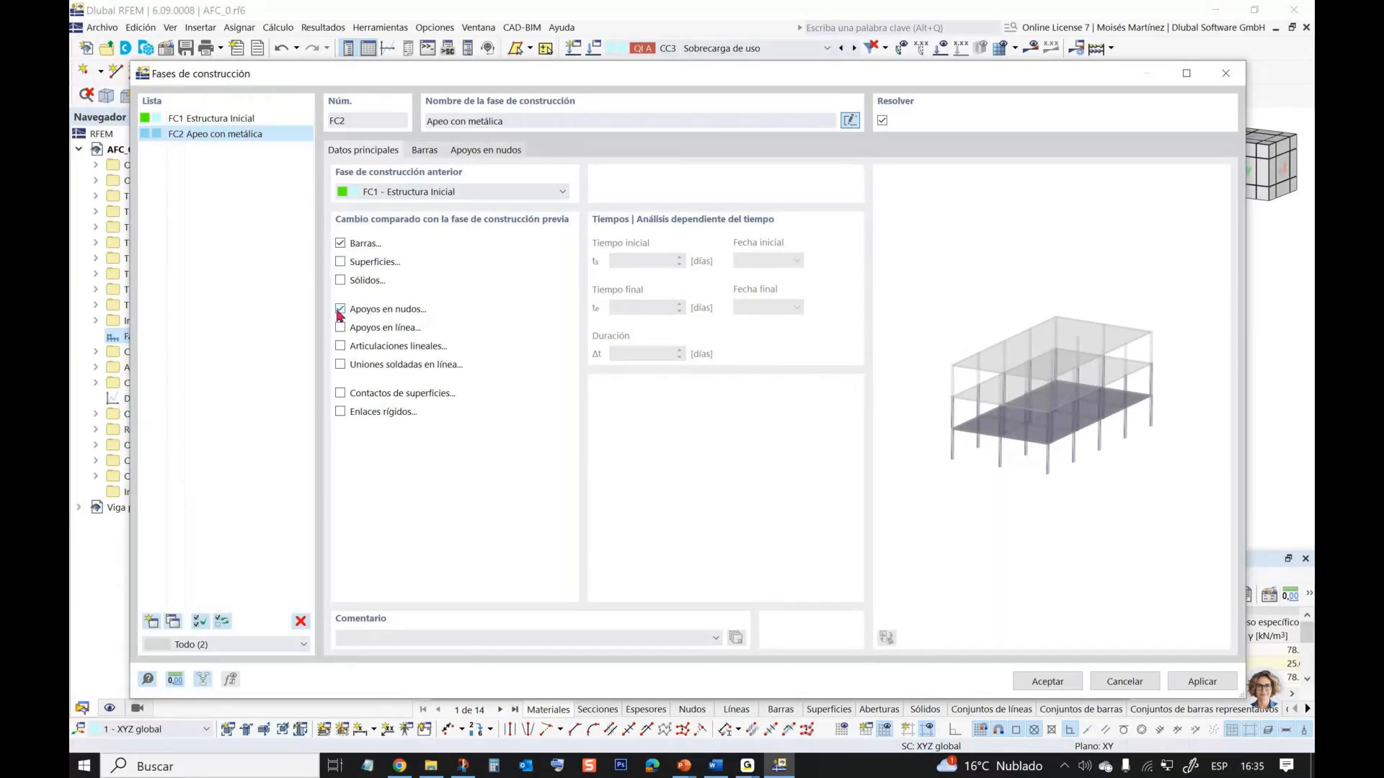
- Add the steel beams and posts, members 17-20, to the stage Apeo con metálica
click(424, 150)
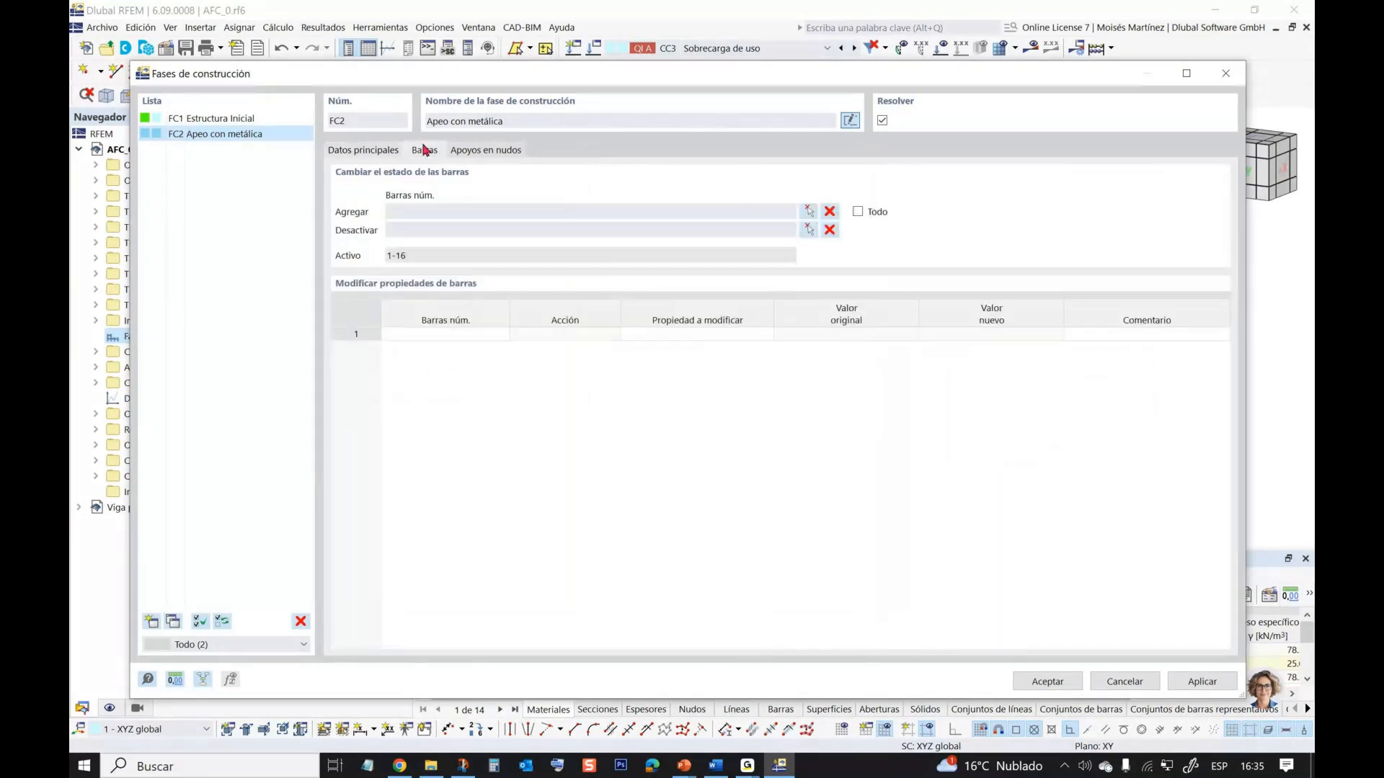
click(808, 211)
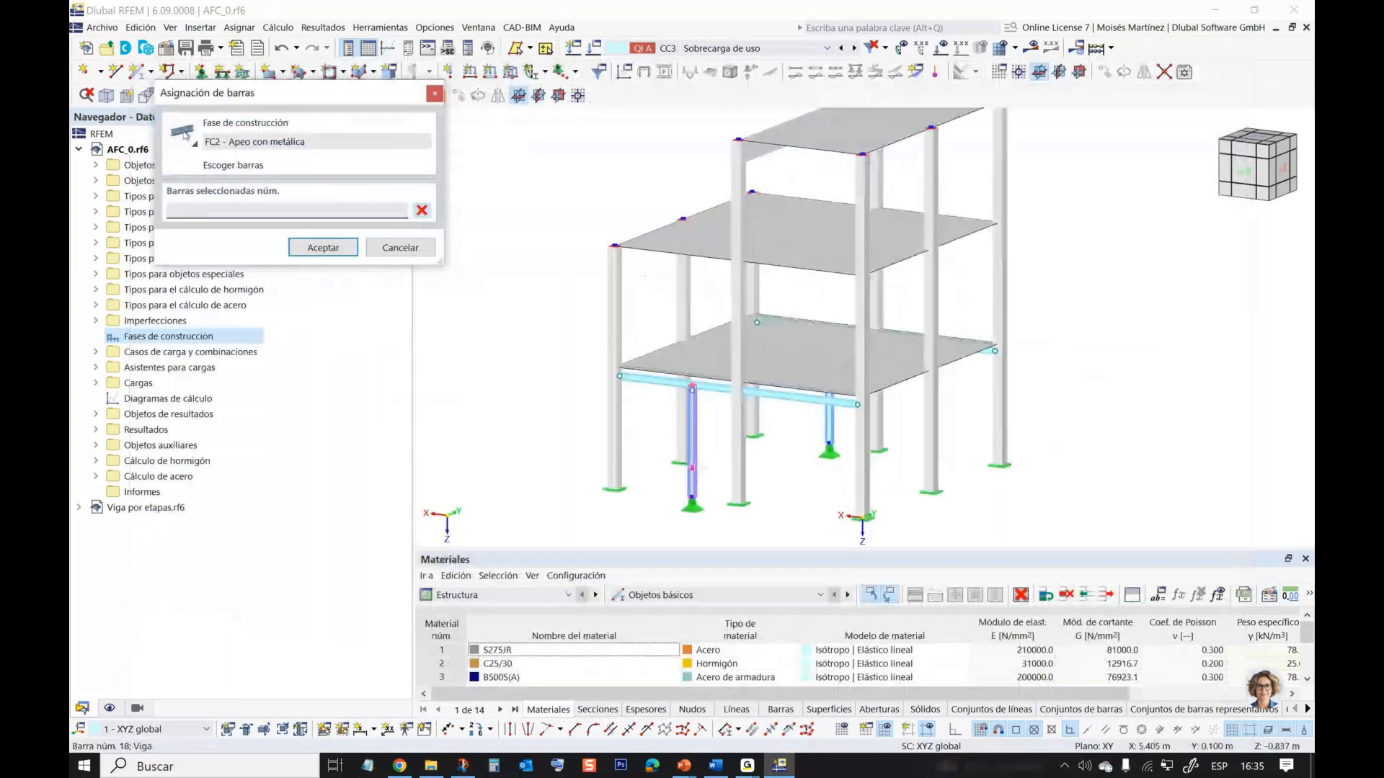
ctrl+middle_drag(694, 469, 705, 465)
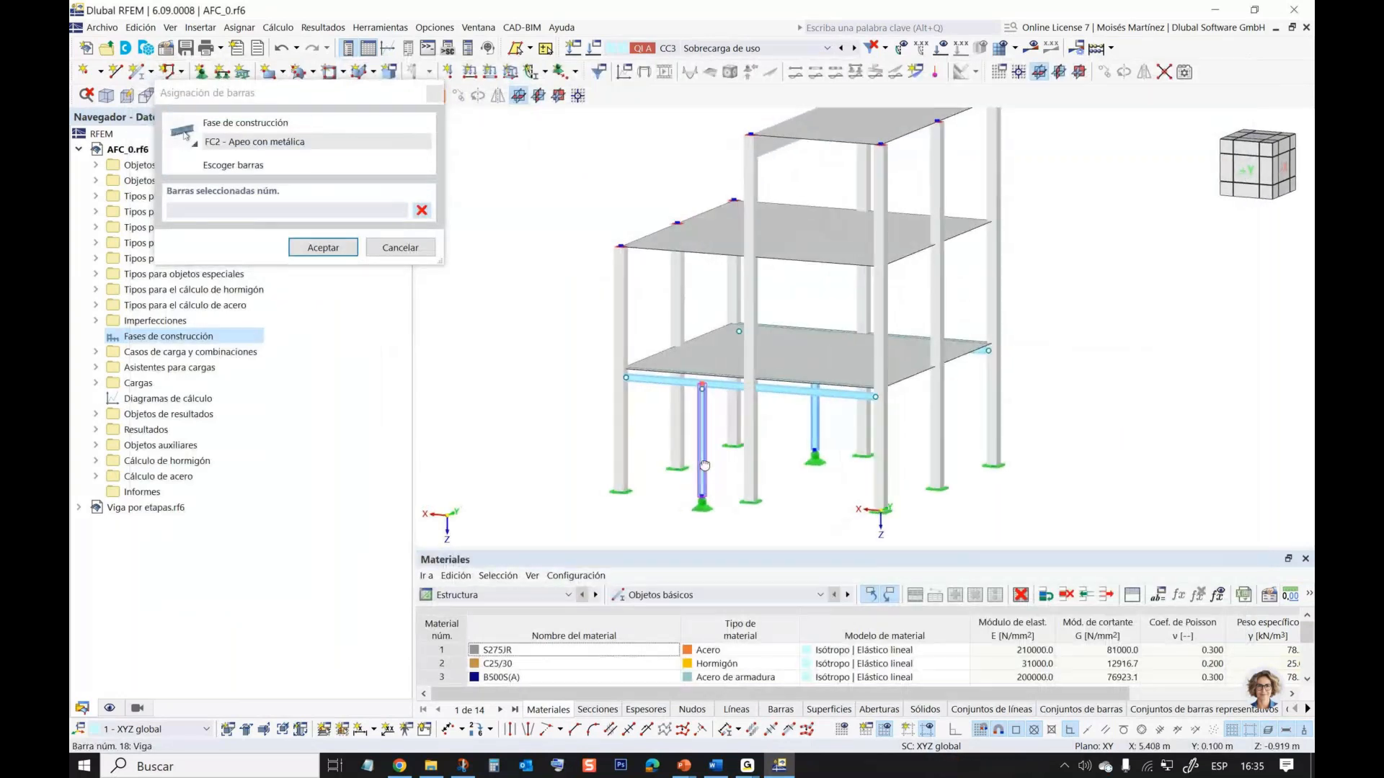
click(704, 466)
click(774, 390)
click(814, 421)
ctrl+middle_drag(1074, 393, 859, 394)
click(860, 393)
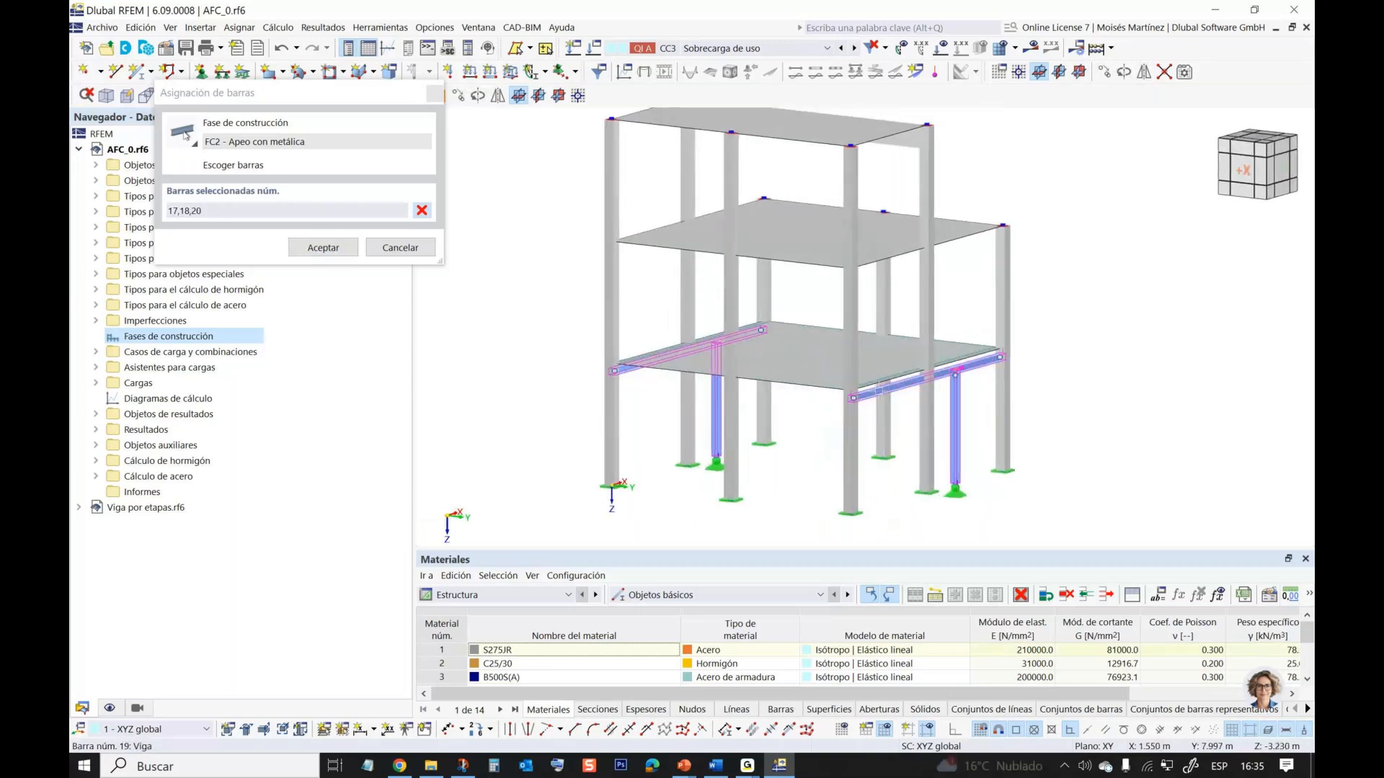
click(323, 247)
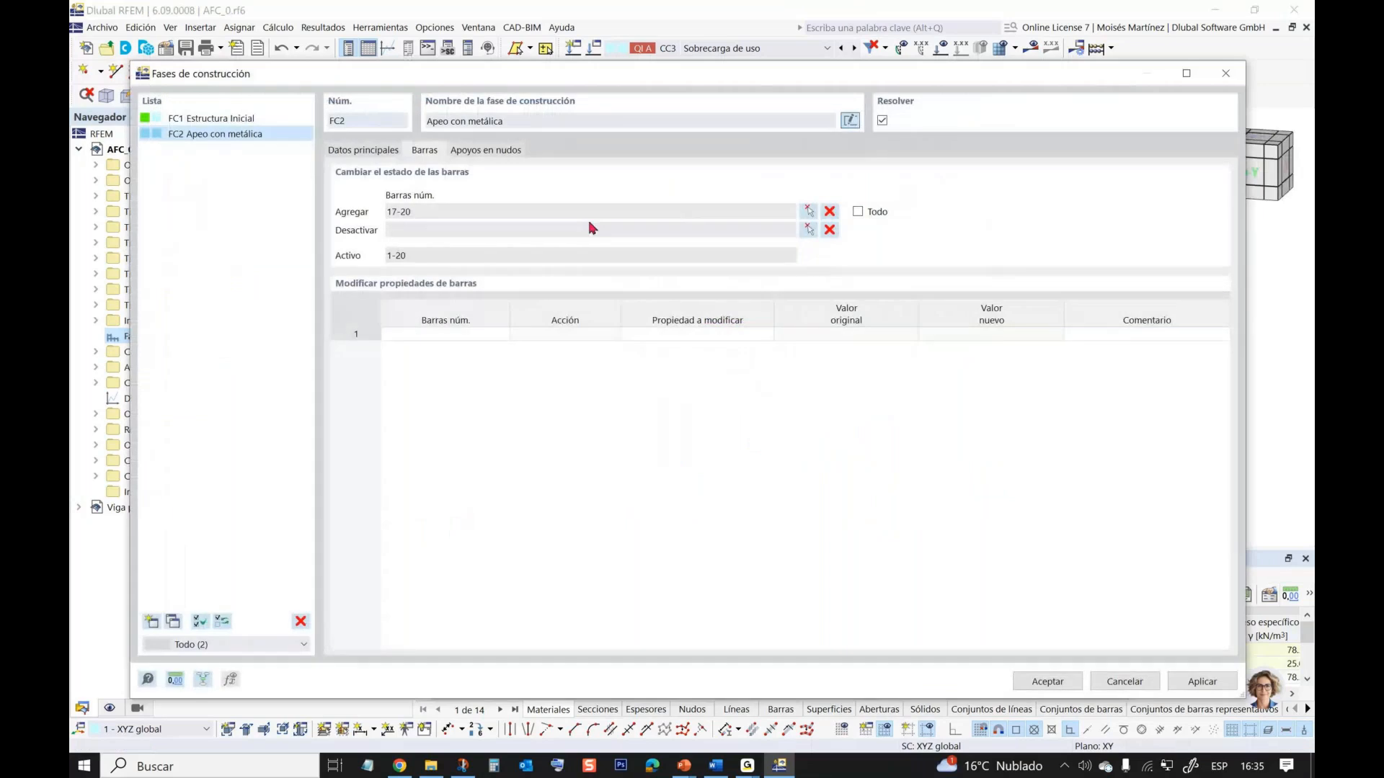
- Deactivate the two middle ground-floor concrete columns, members 2 and 5, in the stage Apeo con metálica
click(808, 229)
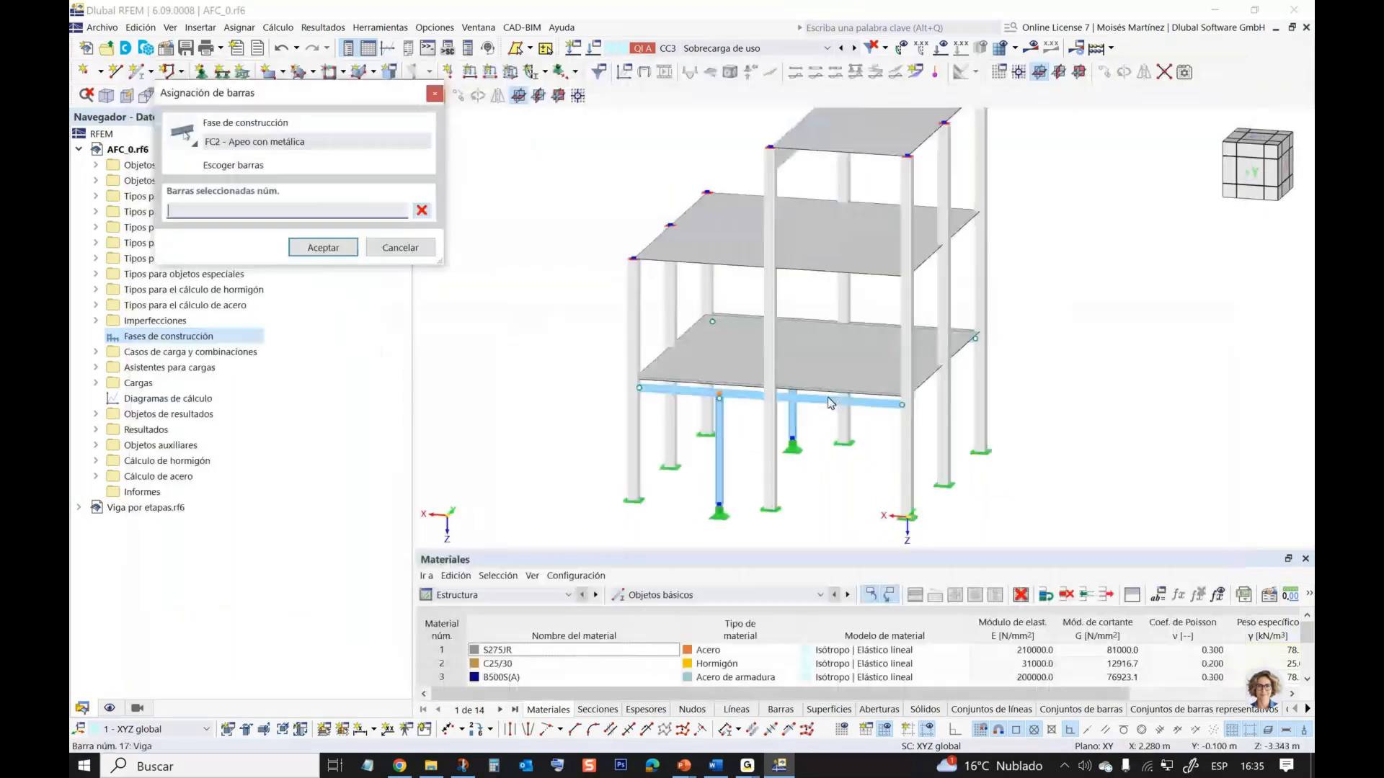
click(769, 470)
ctrl+middle_drag(877, 485, 877, 442)
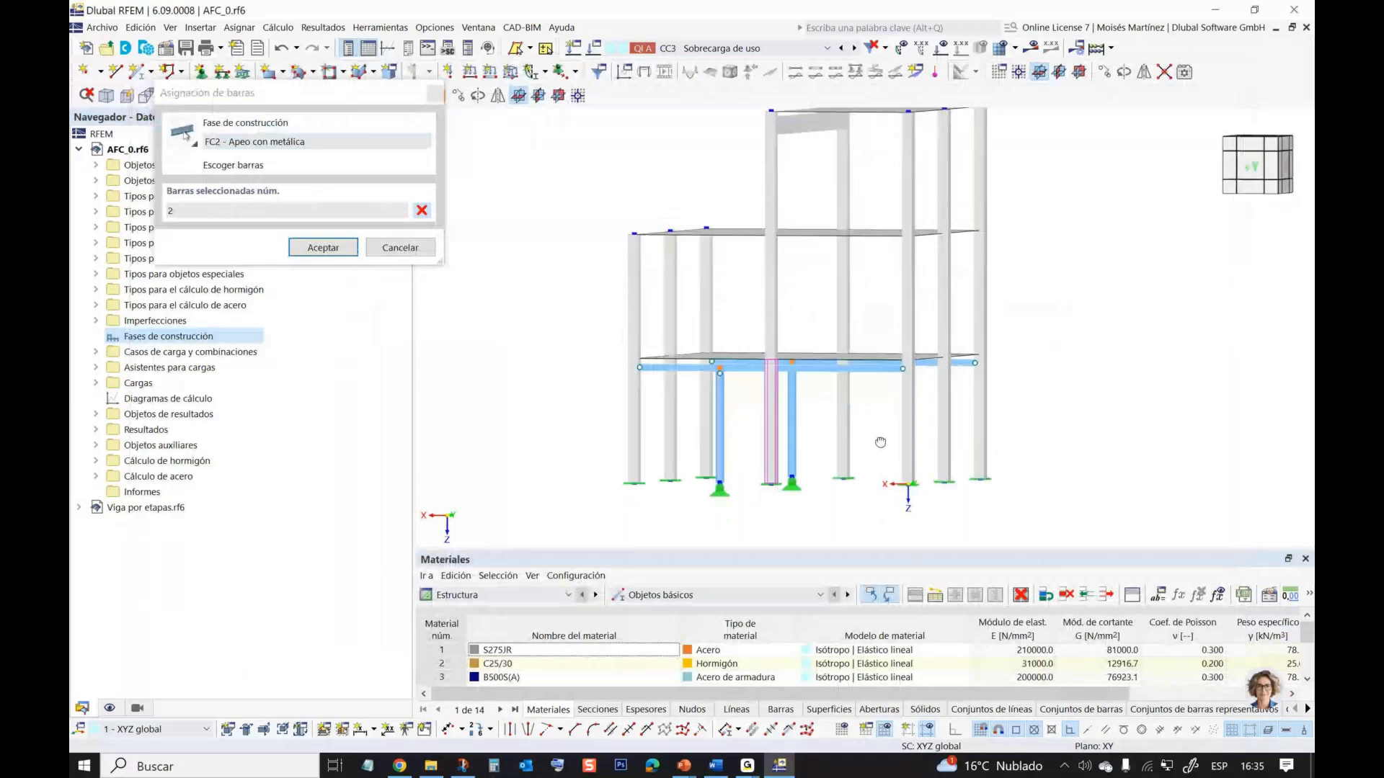
click(842, 425)
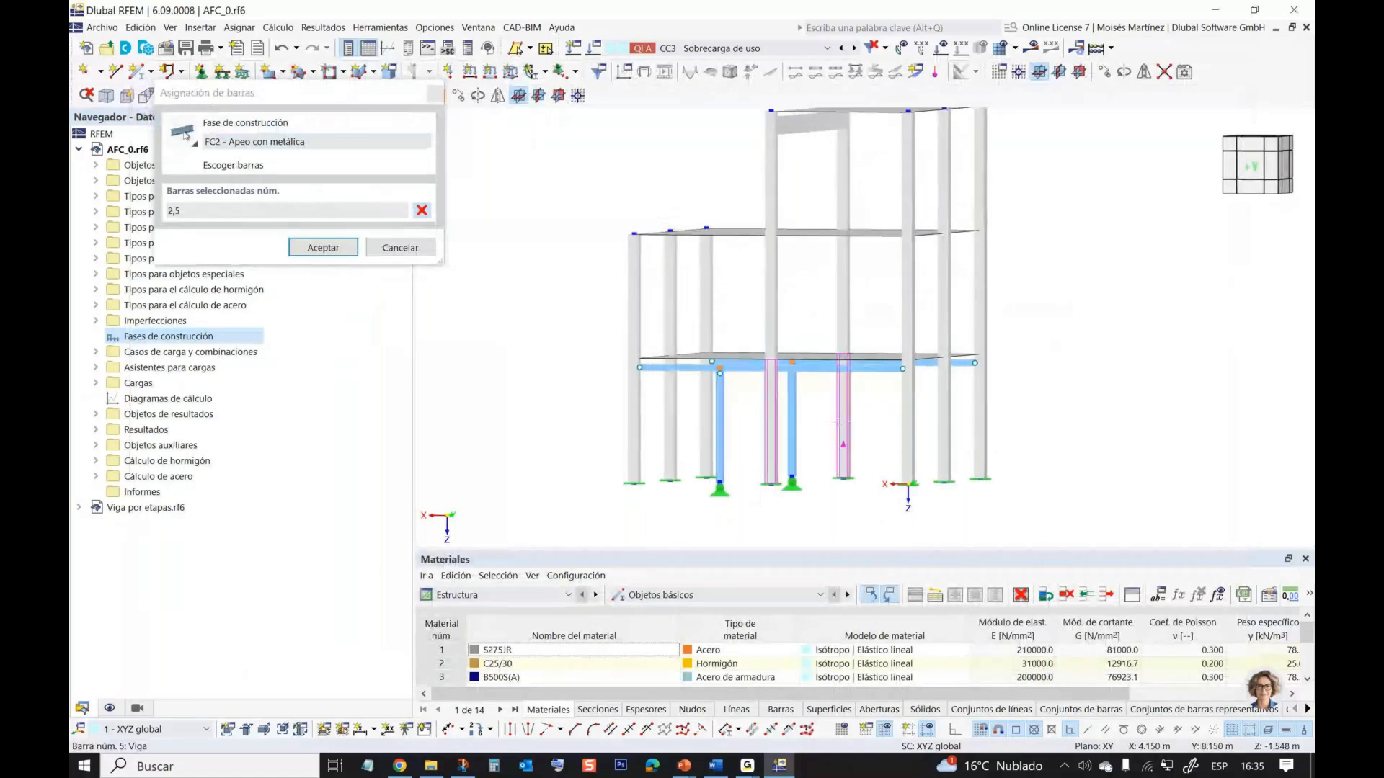
click(291, 245)
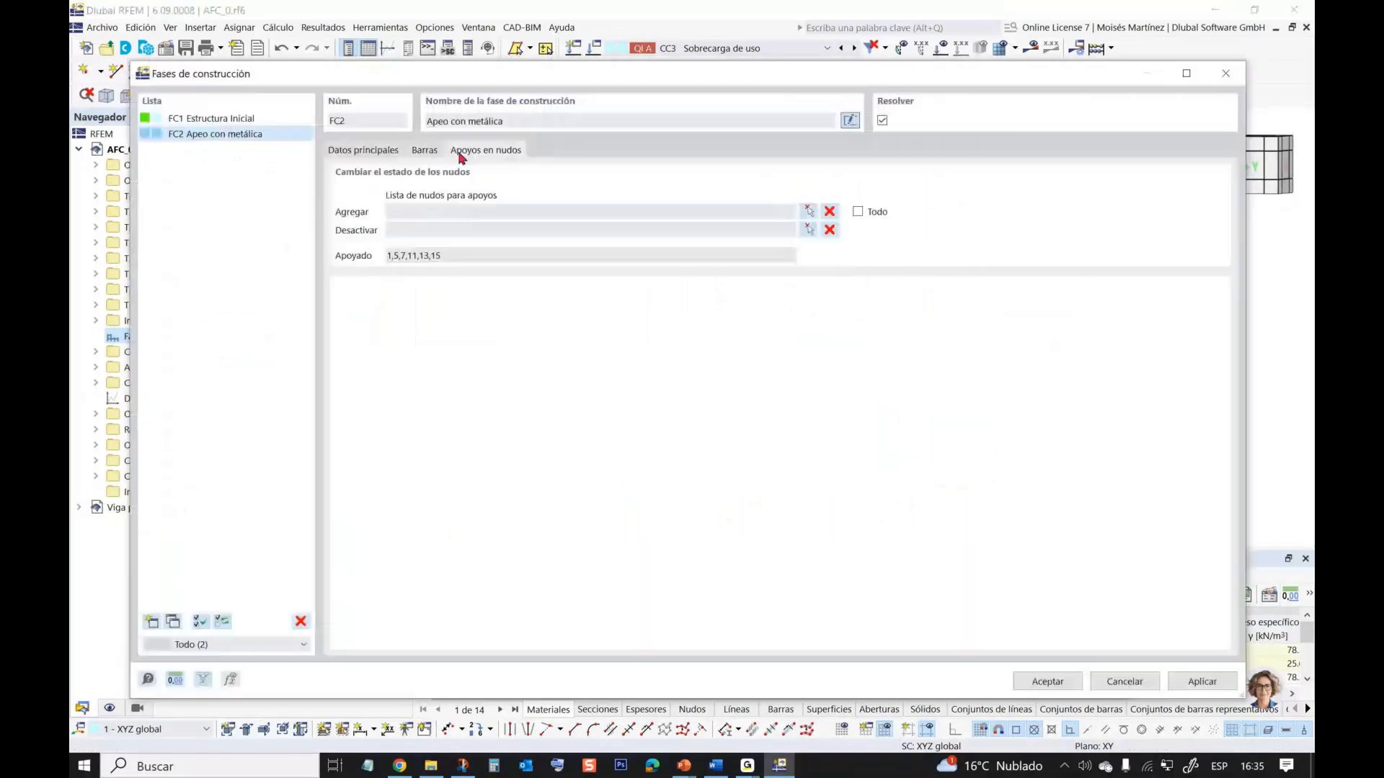
- Add the supports at the two steel post bases, nodes 26 and 28, to the stage Apeo con metálica
click(807, 211)
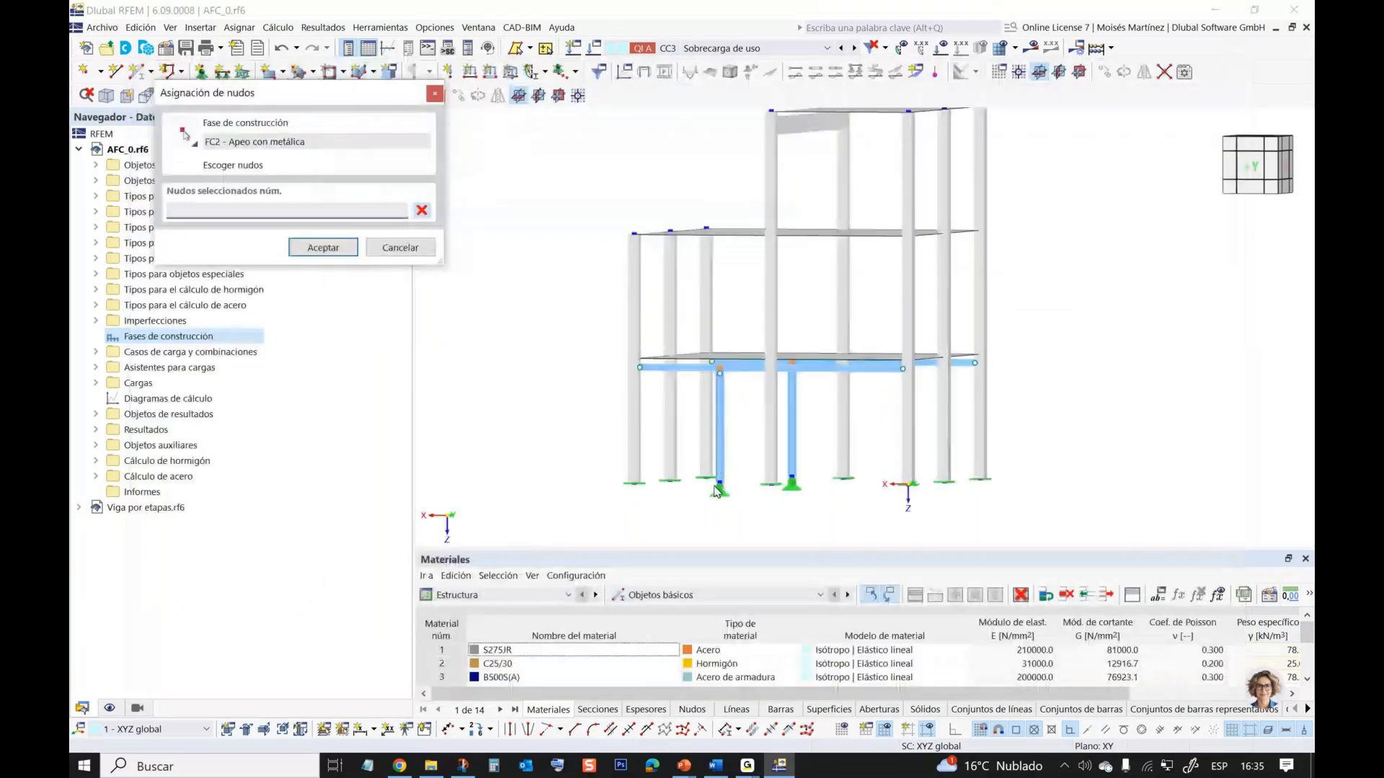
click(719, 483)
click(790, 481)
click(323, 247)
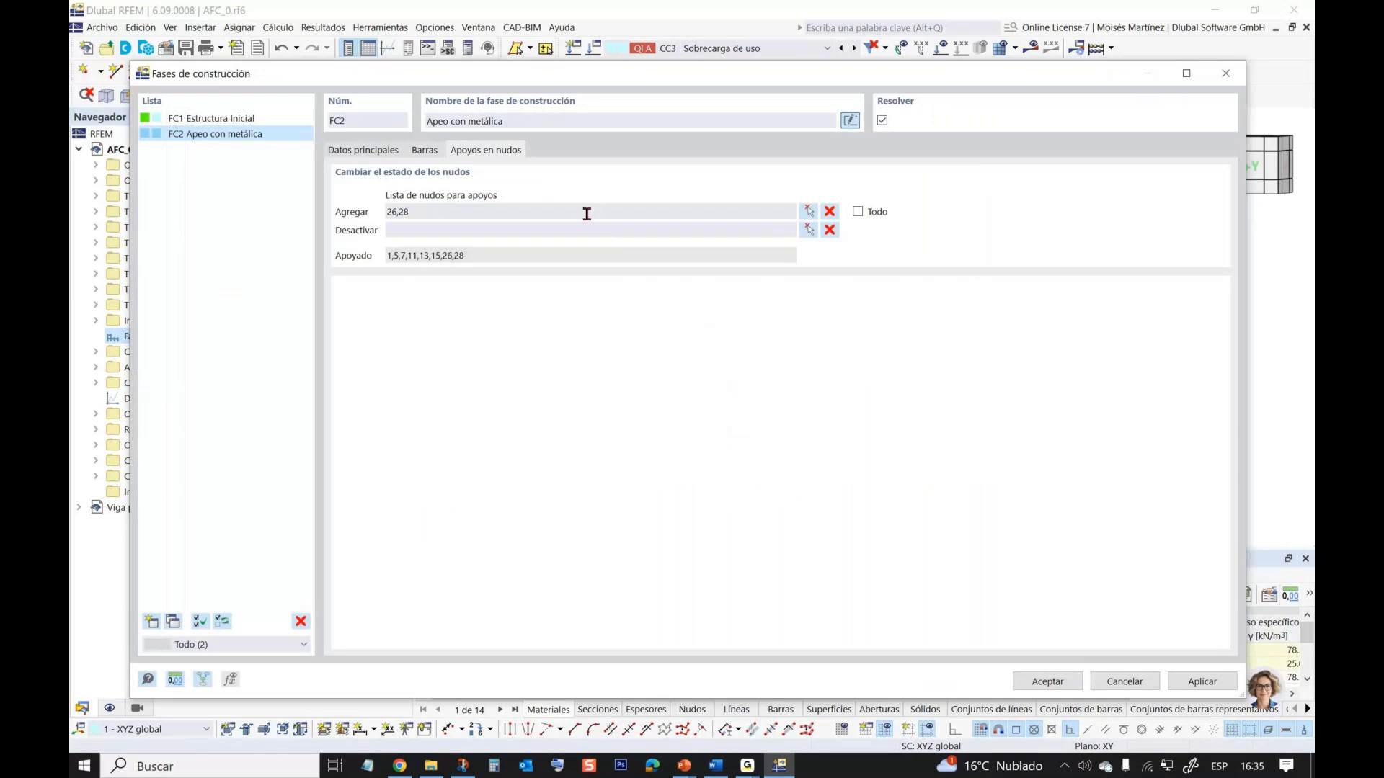
- Try to deactivate the nodal supports at the bases of the removed concrete columns in the stage Apeo con metálica
click(807, 231)
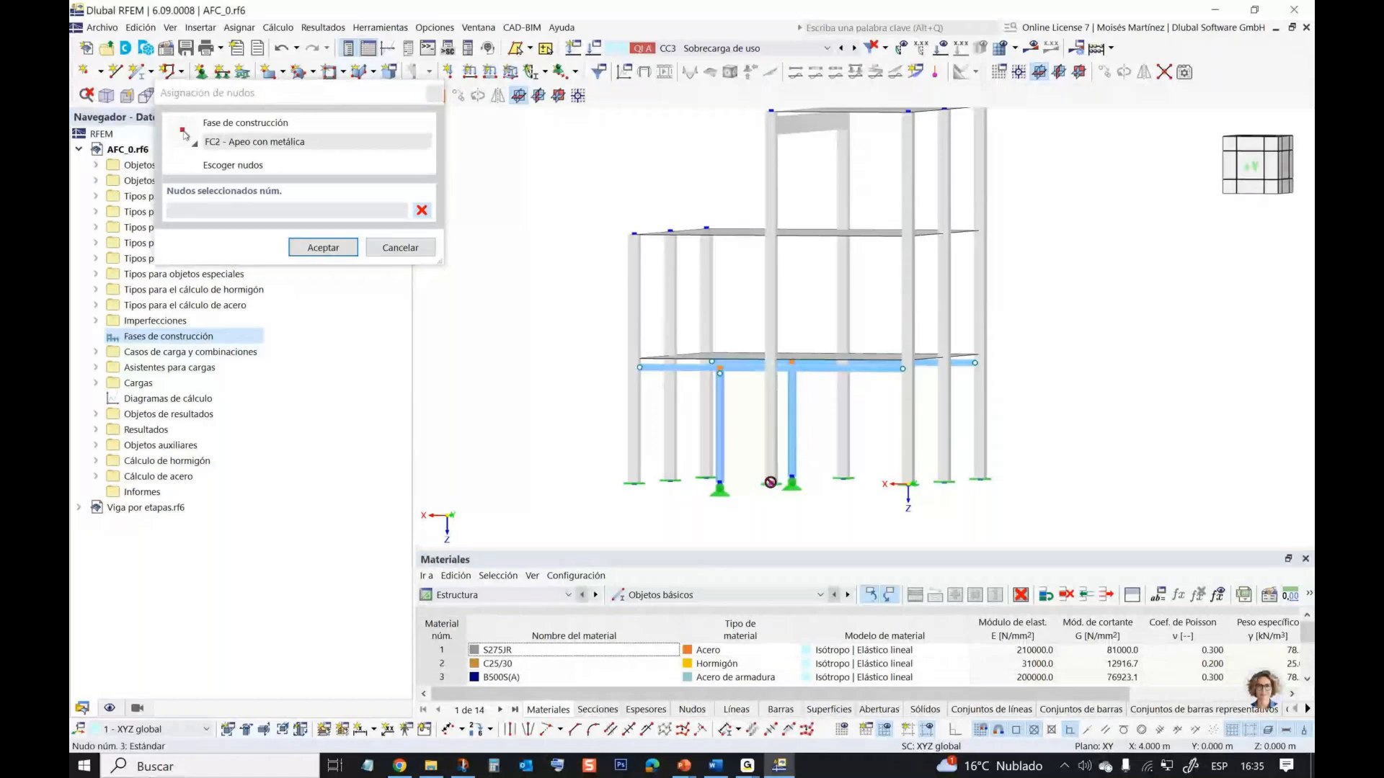
ctrl+middle_drag(575, 291, 585, 311)
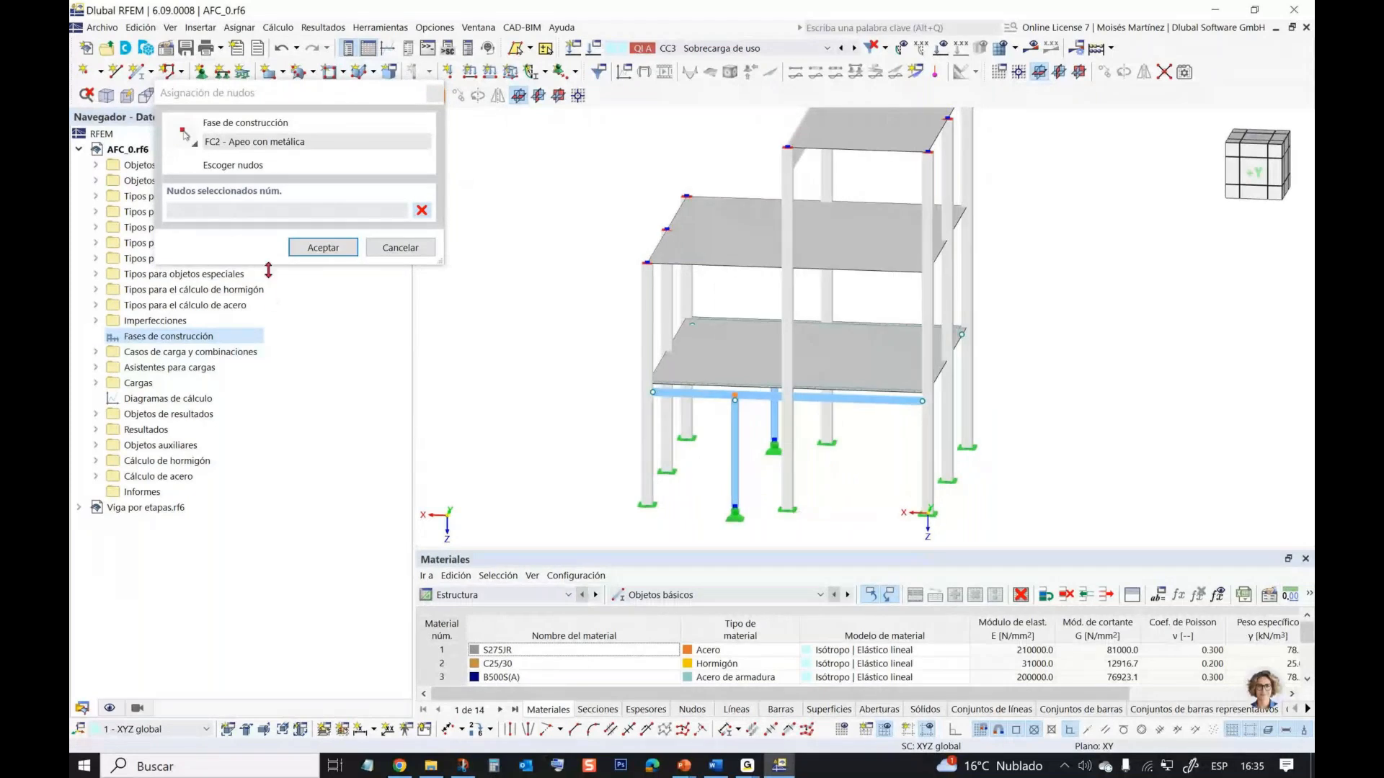
click(317, 249)
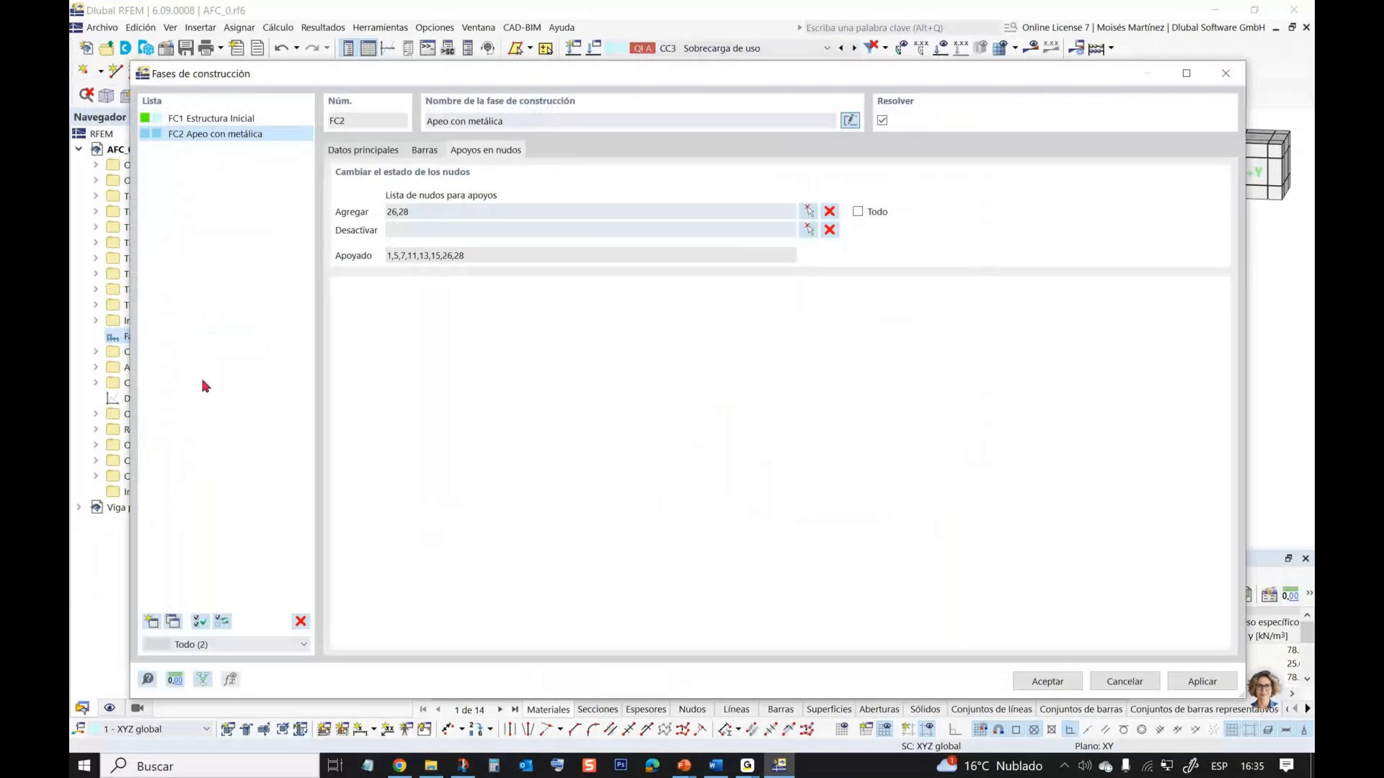
- Create a third construction stage with member and surface changes, and add the top-storey members 21, 22, 24, 25, 27 and 28 to it
click(162, 622)
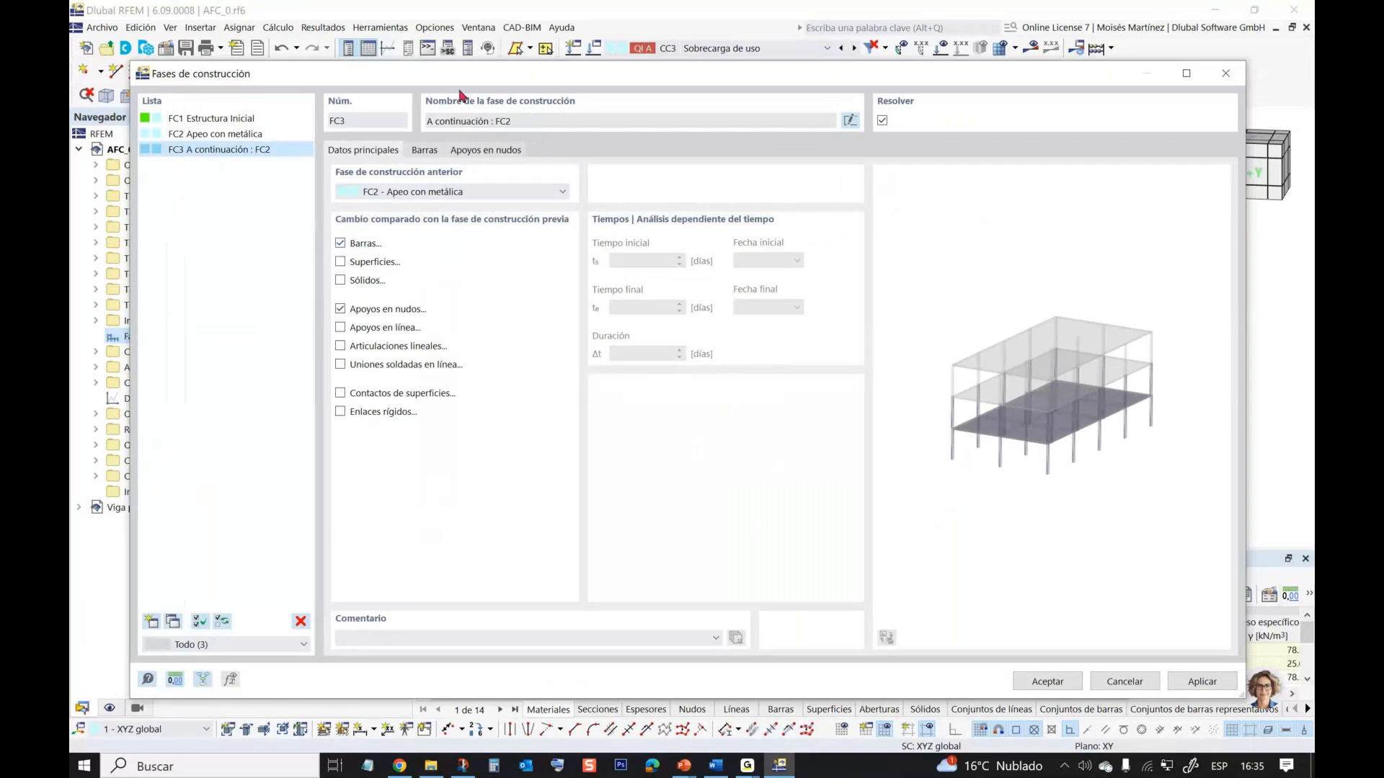
click(341, 262)
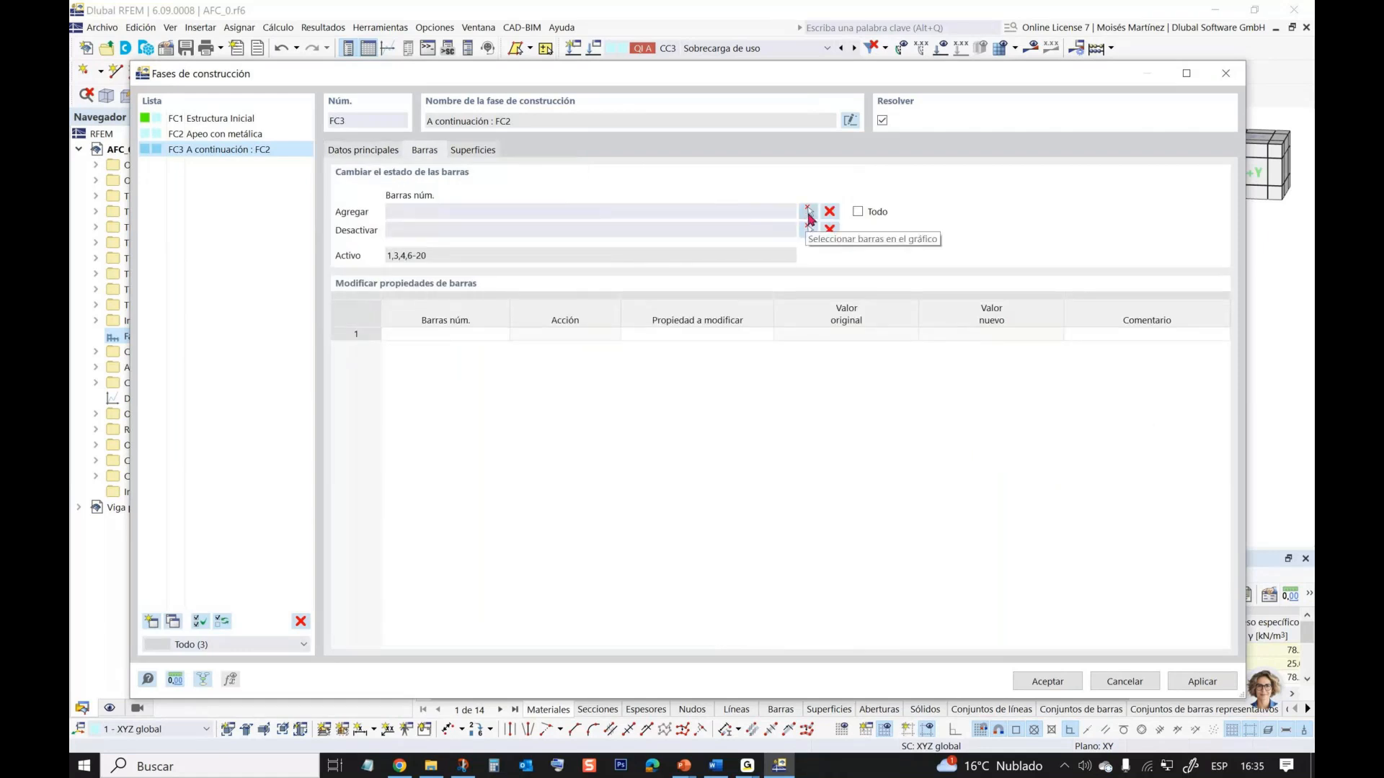
click(808, 212)
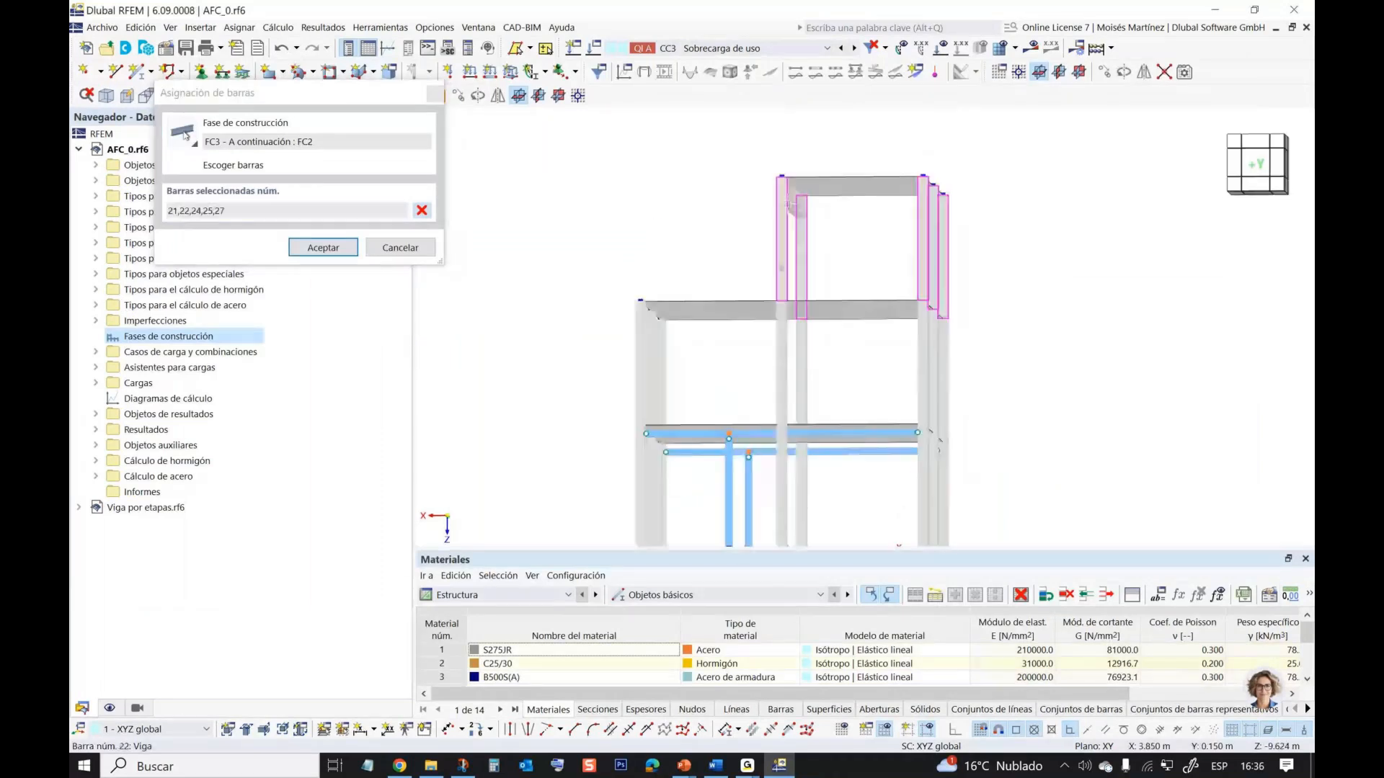
click(793, 206)
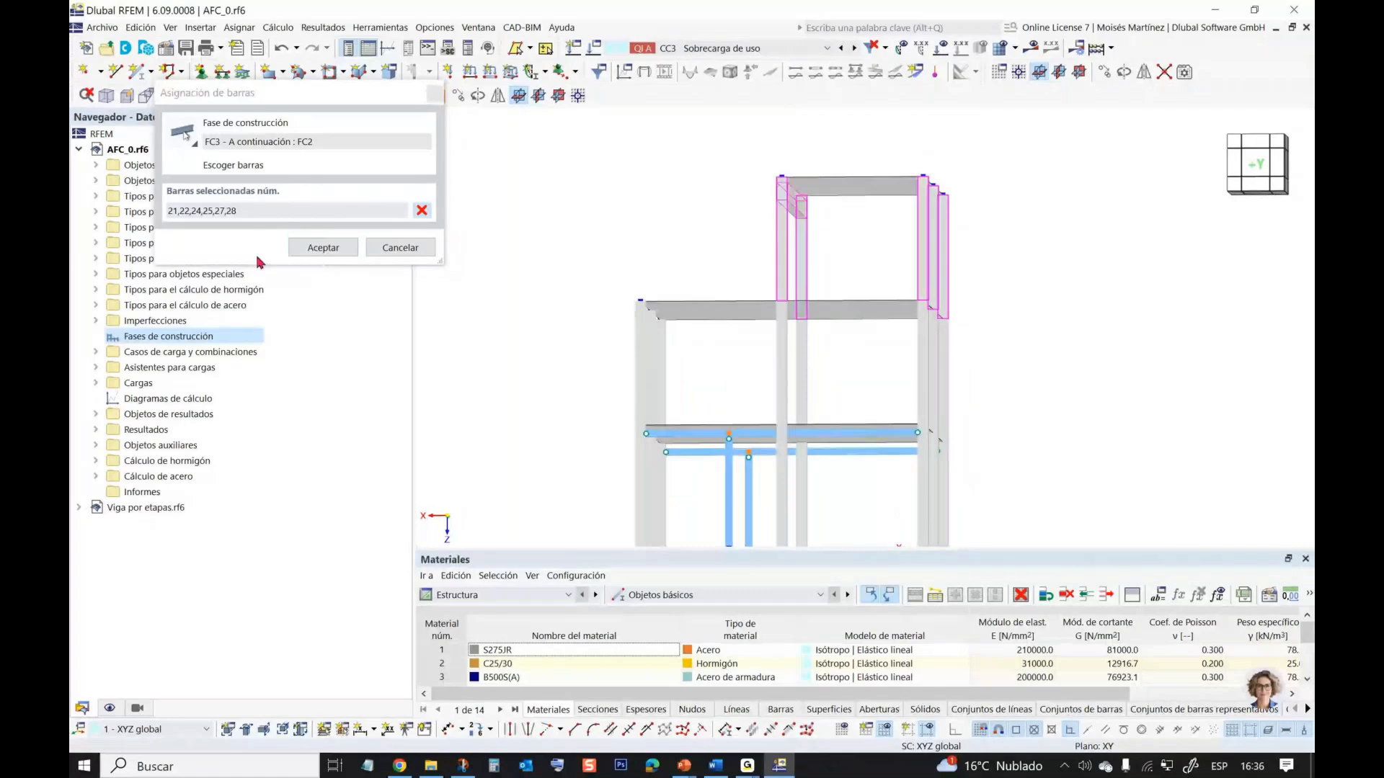
click(323, 248)
- Add the top roof slab to the surfaces of the third construction stage
click(473, 149)
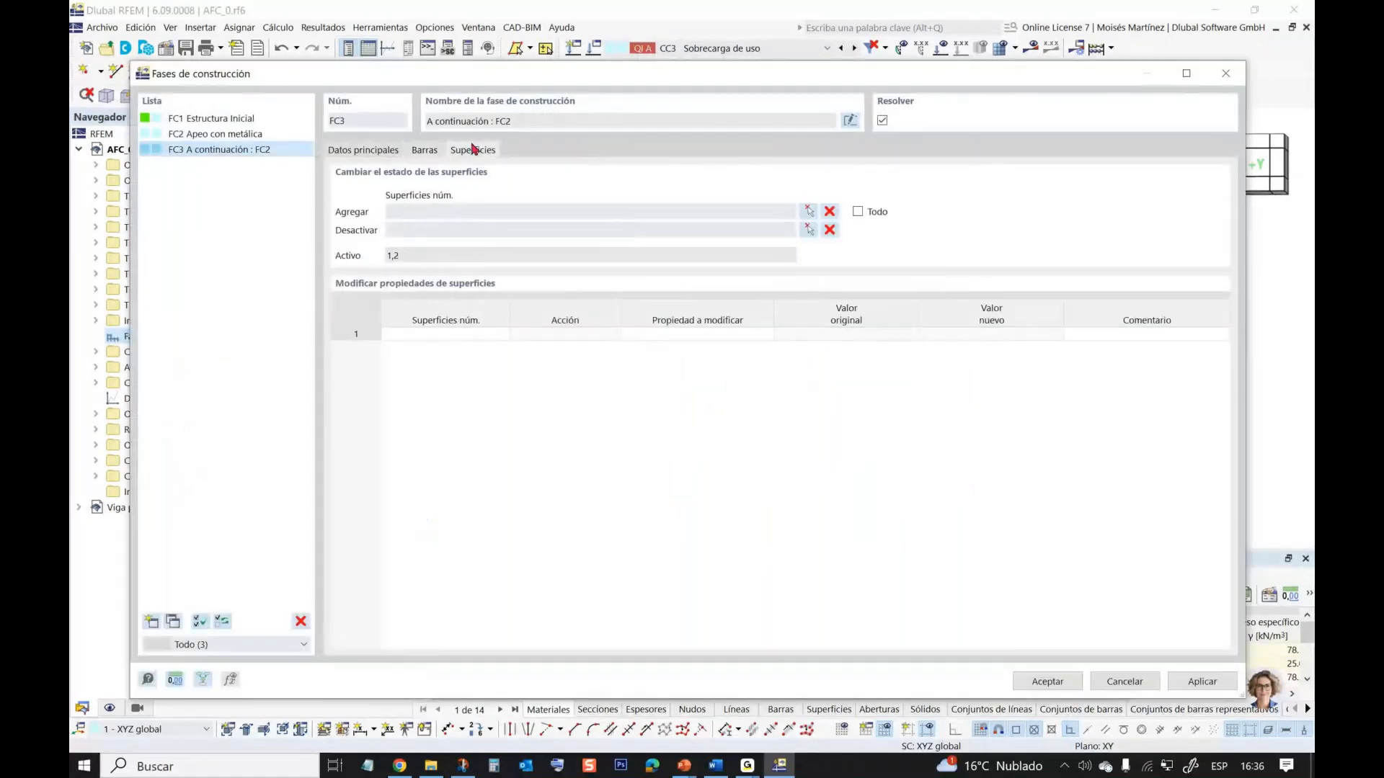
click(809, 211)
click(826, 186)
click(335, 267)
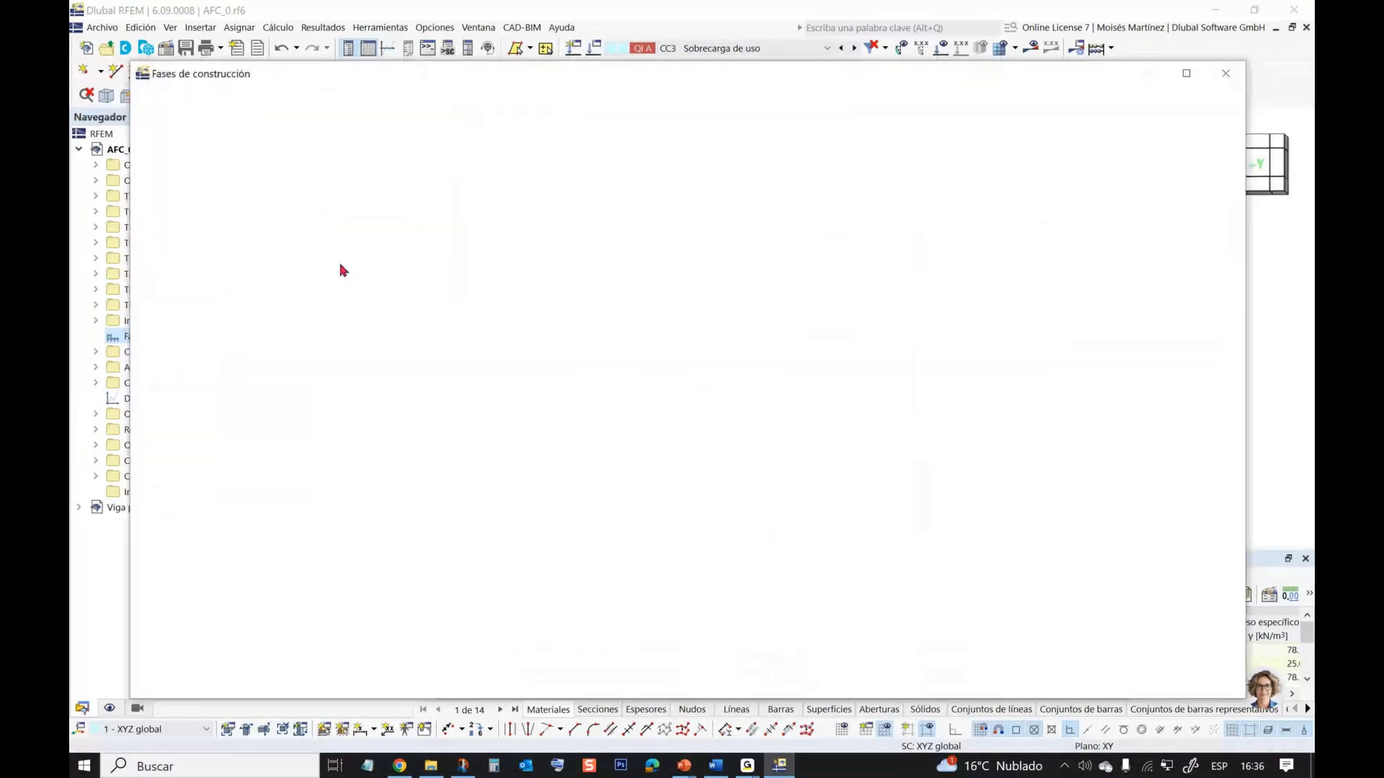
- Enable line hinge changes in the stage Apeo con metálica, add all line hinges to it, and accept the construction stages
click(213, 136)
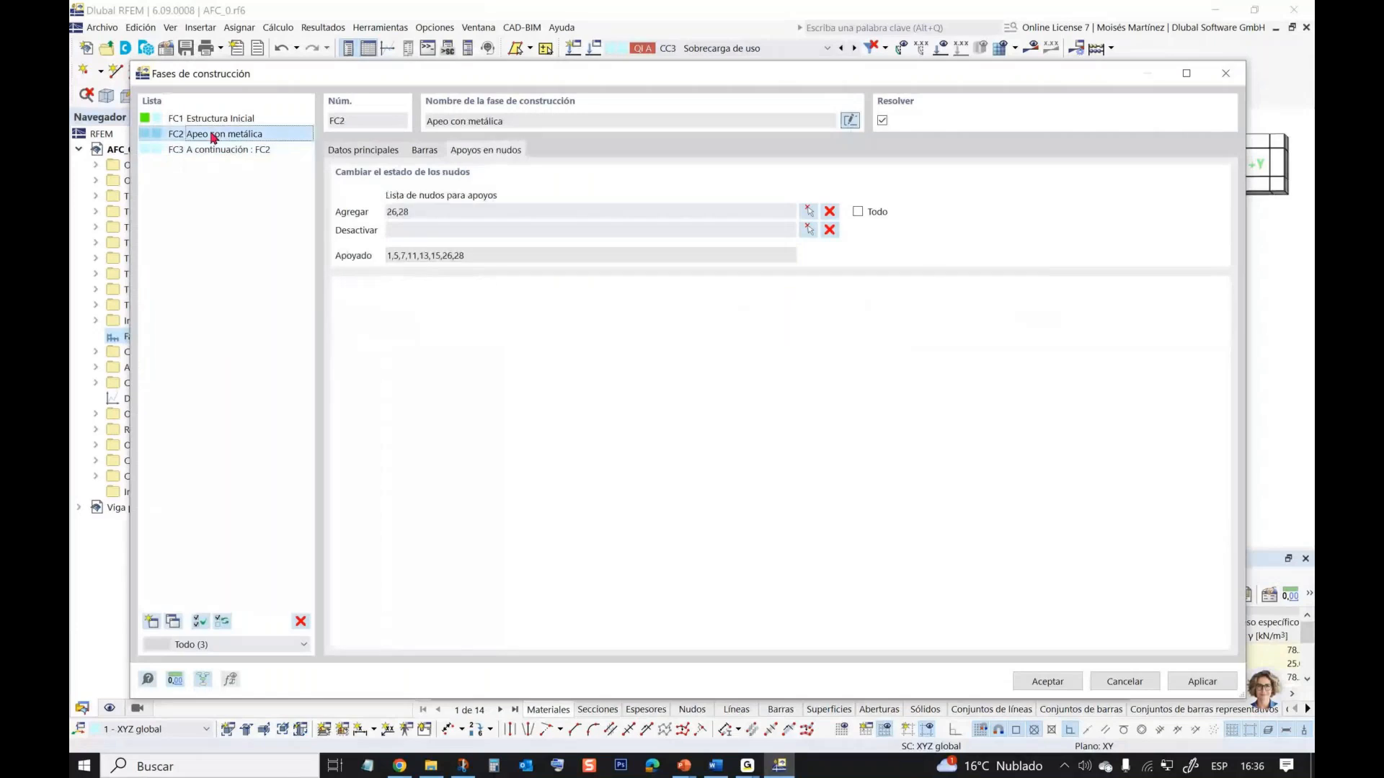
click(372, 153)
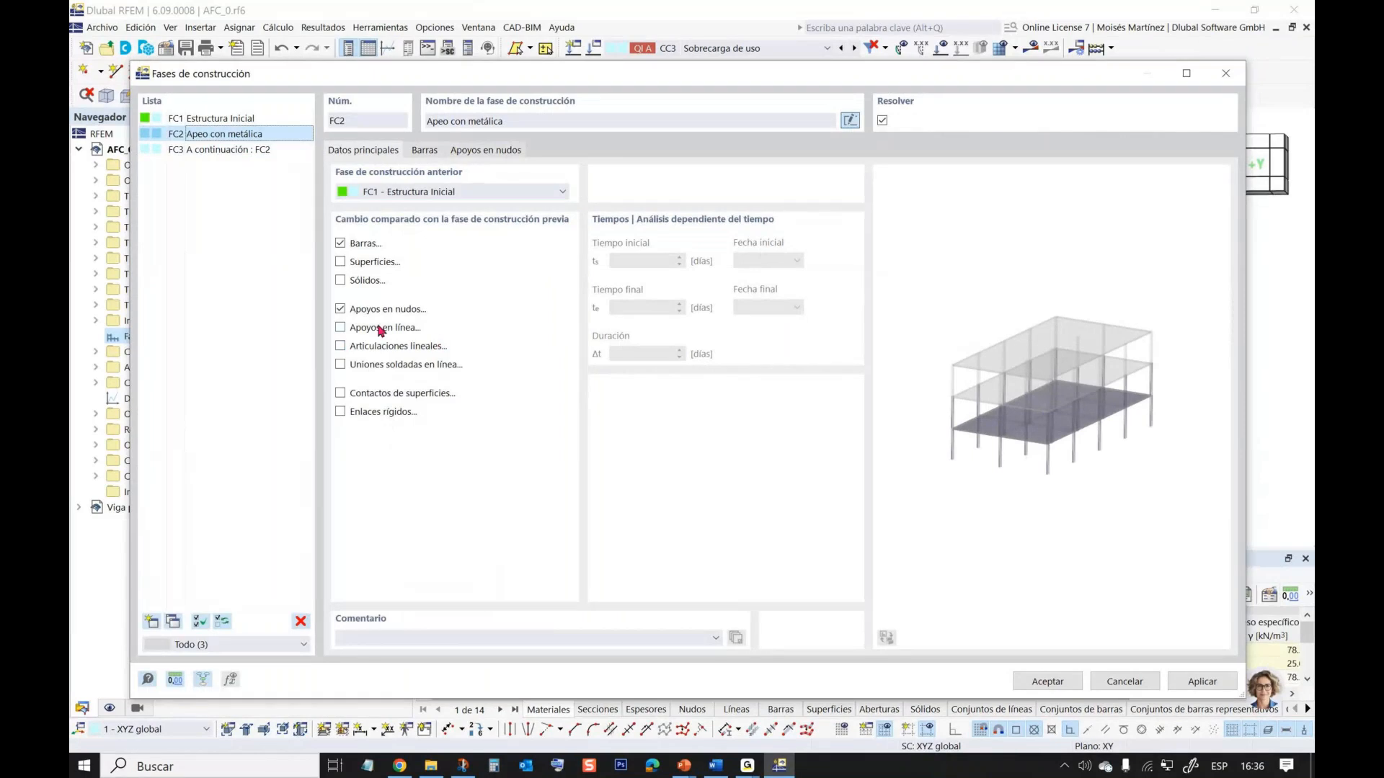
click(340, 345)
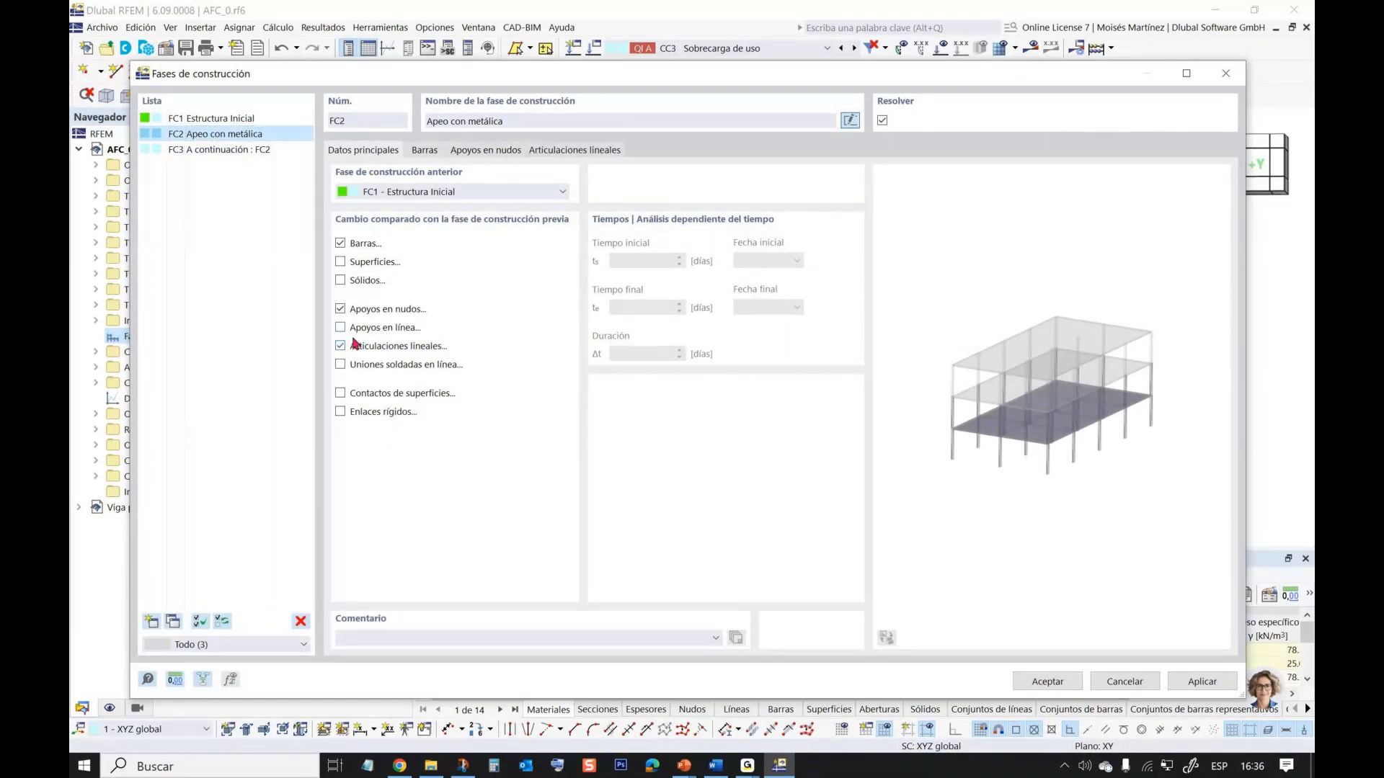
click(570, 150)
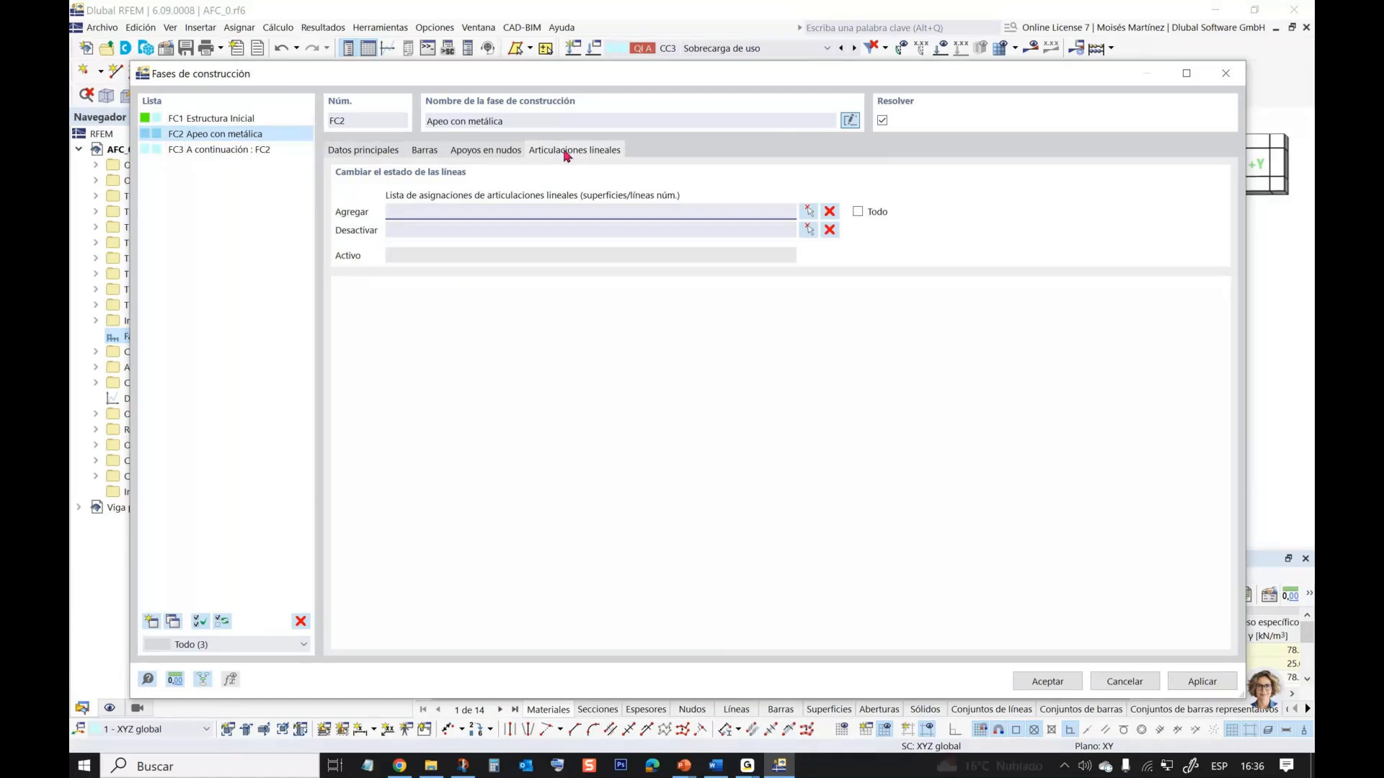
drag(609, 74, 542, 131)
drag(664, 141, 740, 70)
click(867, 200)
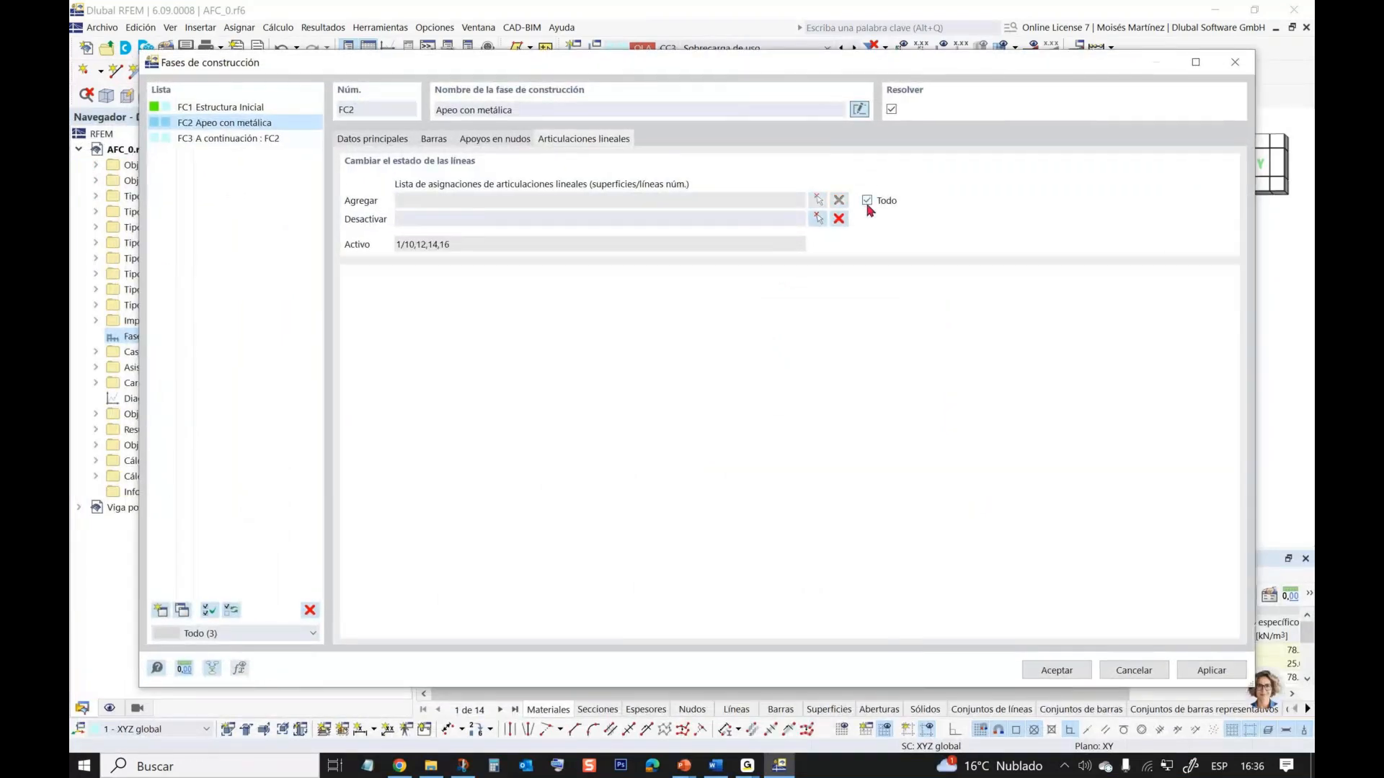
click(1077, 665)
- Examine the steel beams and the line hinges along the edge of the lowest floor slab
scroll(698, 472, up, 4)
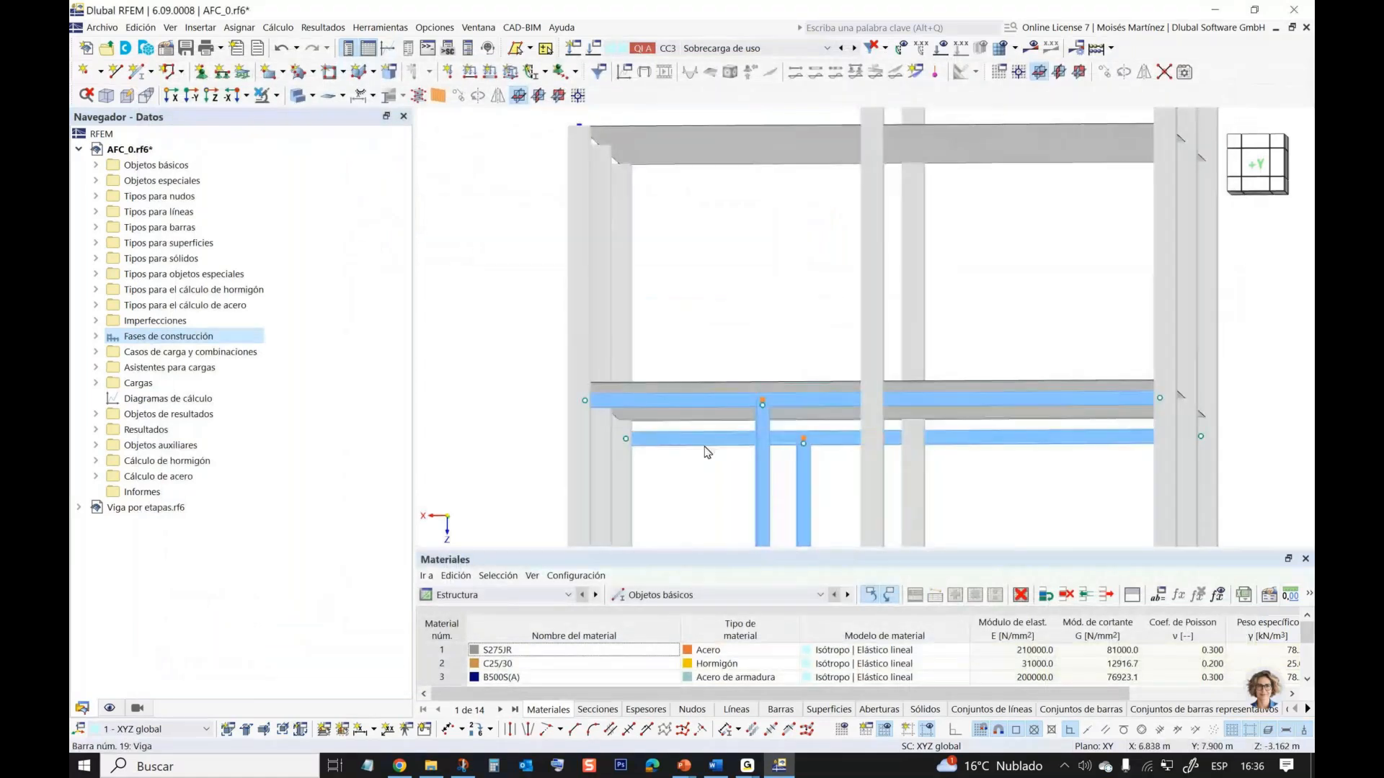
ctrl+middle_drag(700, 449, 614, 461)
scroll(607, 457, down, 1)
scroll(597, 456, down, 3)
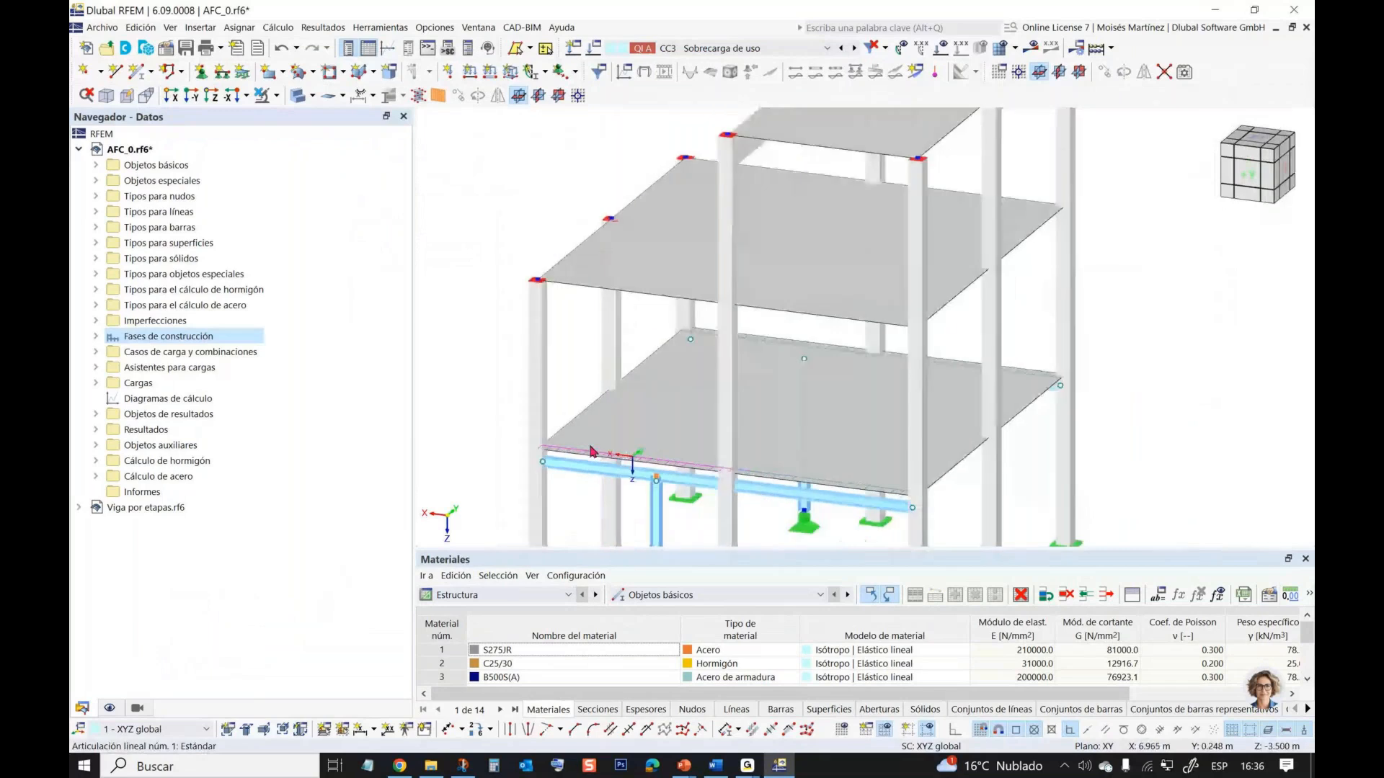
scroll(535, 408, down, 2)
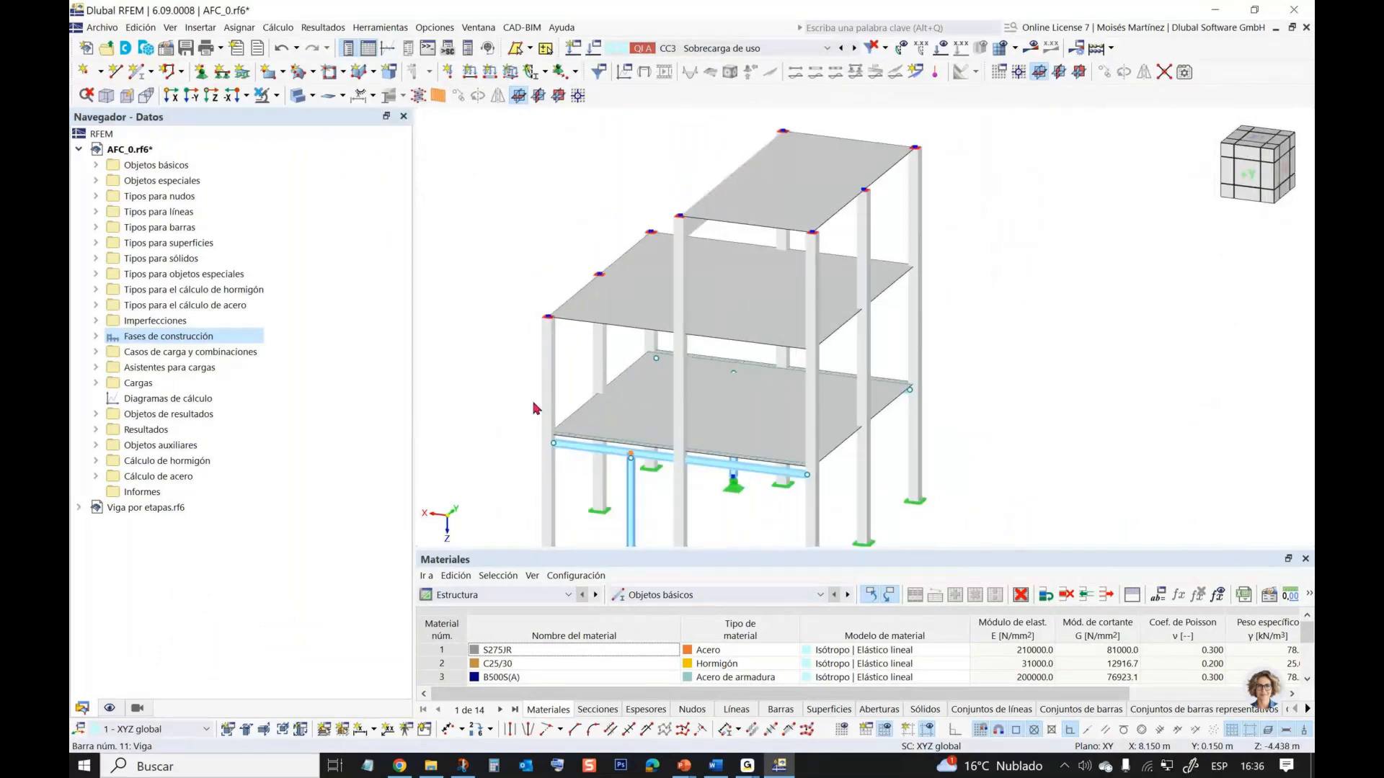
scroll(535, 409, down, 1)
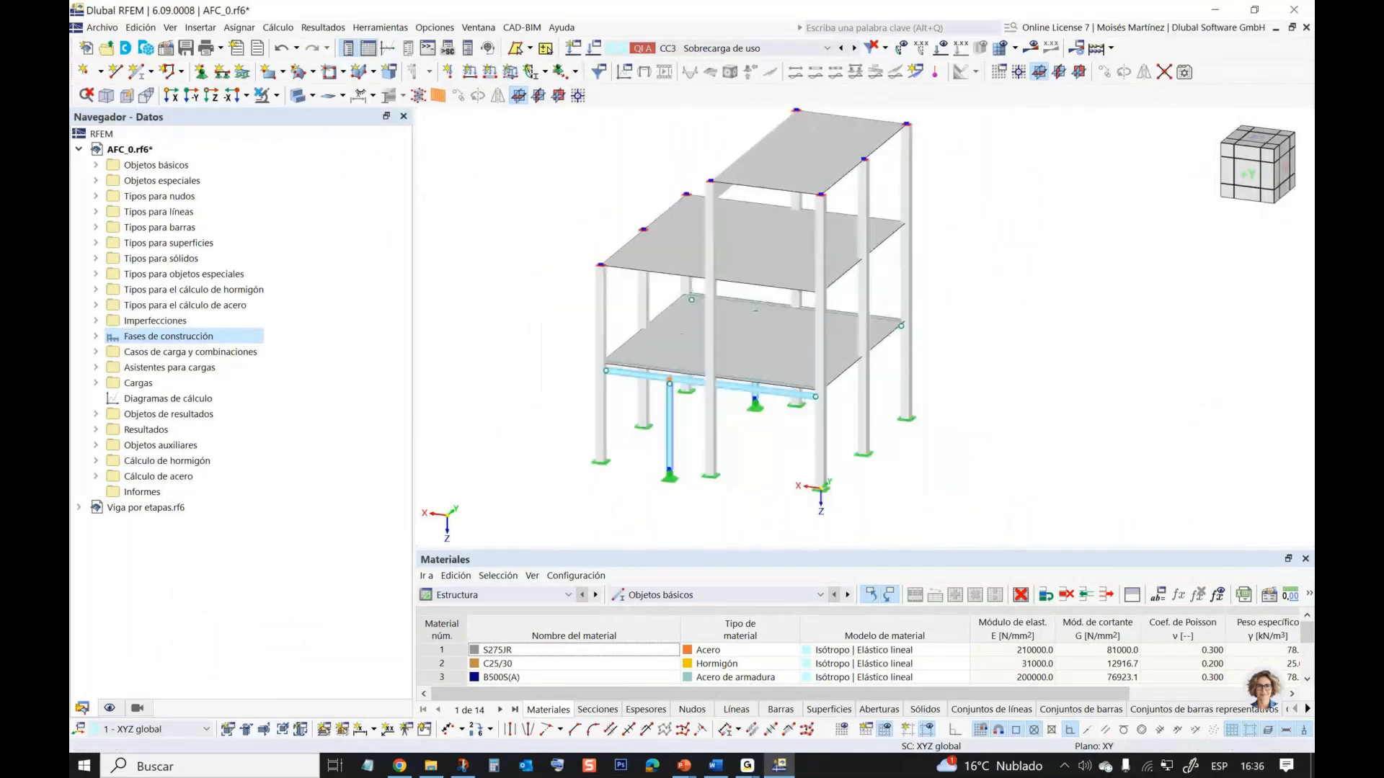
- Display the construction stage FC1 Estructura Inicial in the model and examine the columns and steel shoring
click(96, 336)
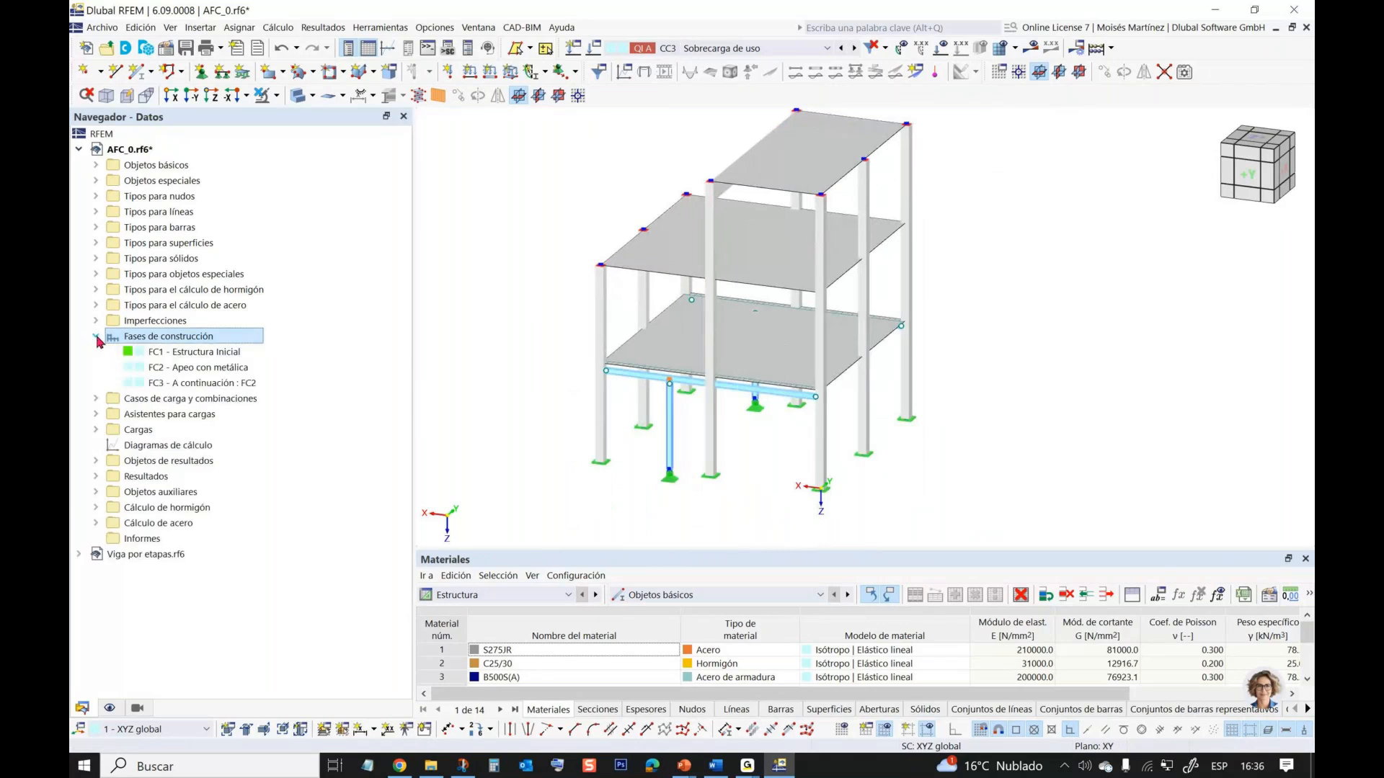
click(774, 48)
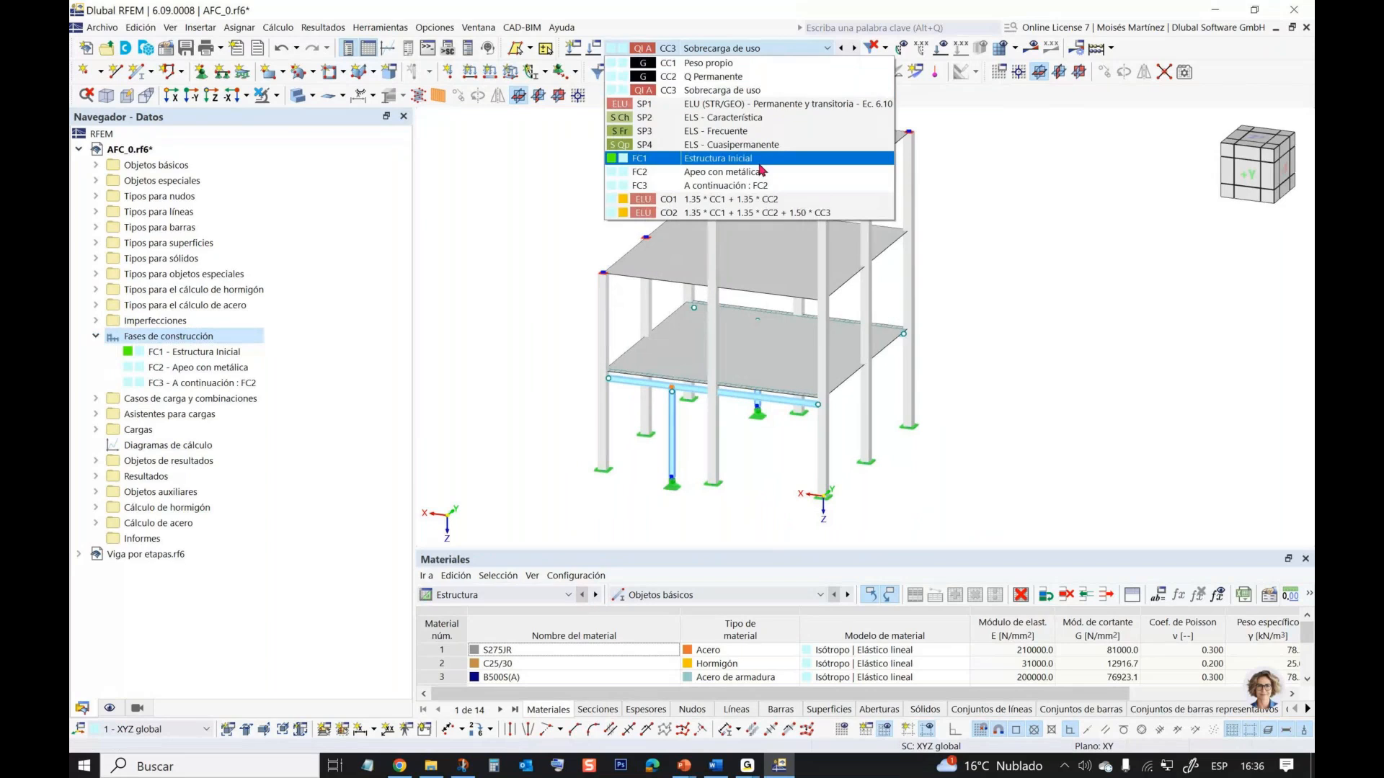
click(720, 158)
scroll(669, 369, up, 5)
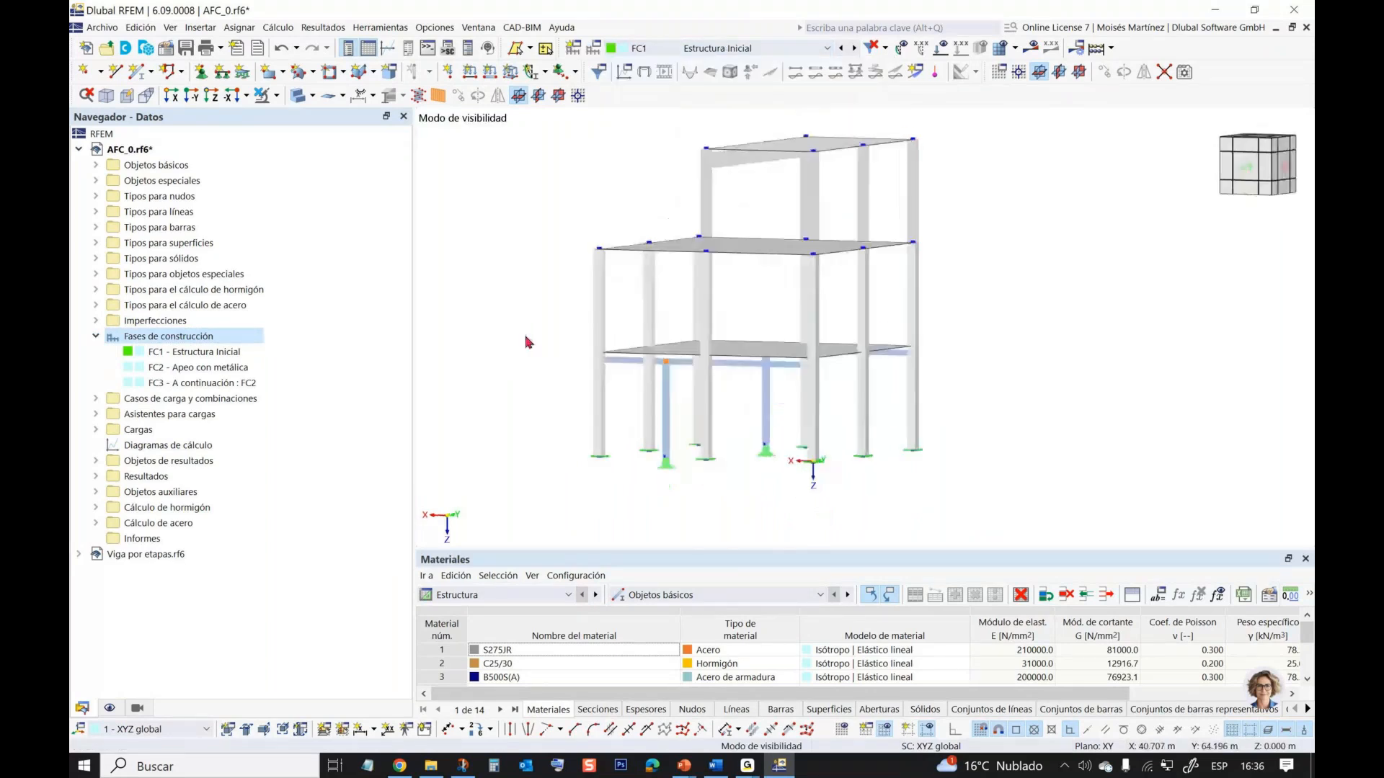
scroll(669, 369, up, 2)
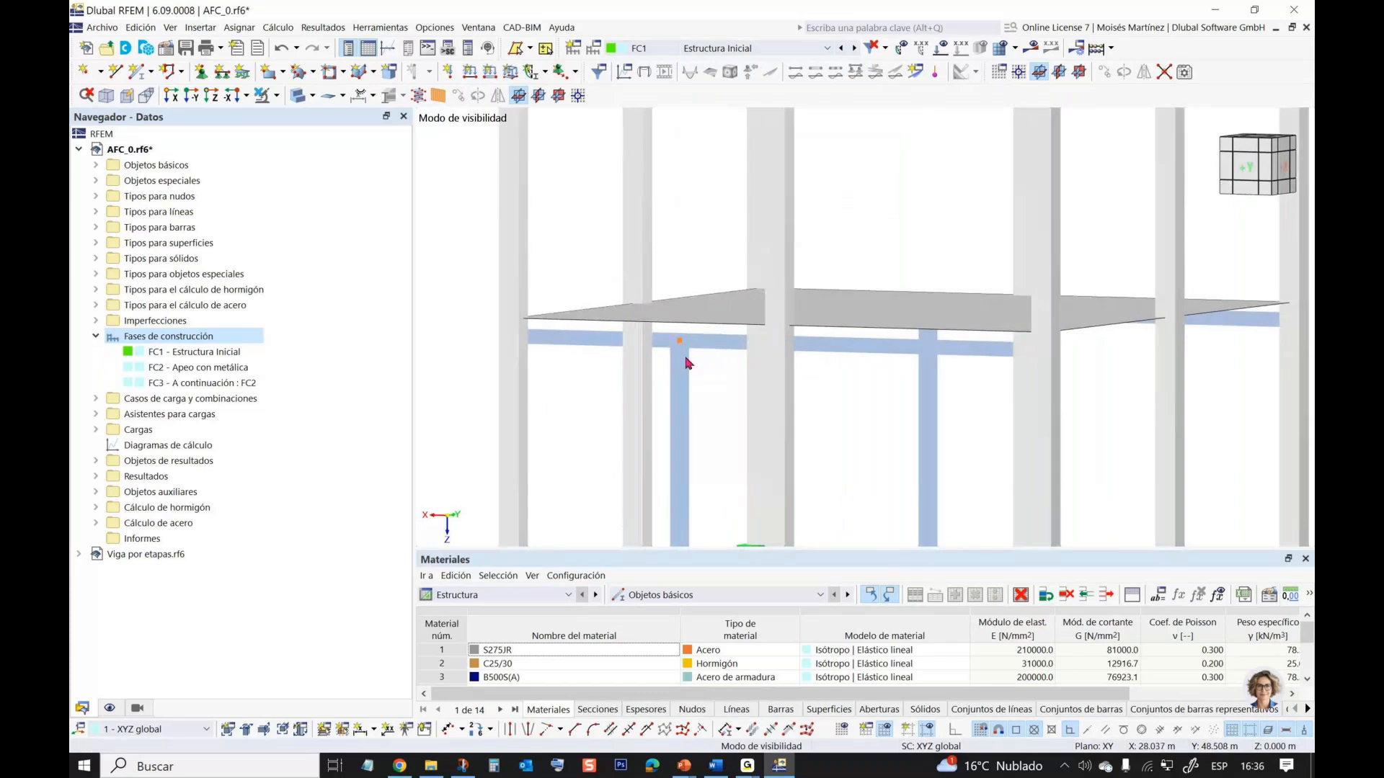
scroll(692, 381, down, 6)
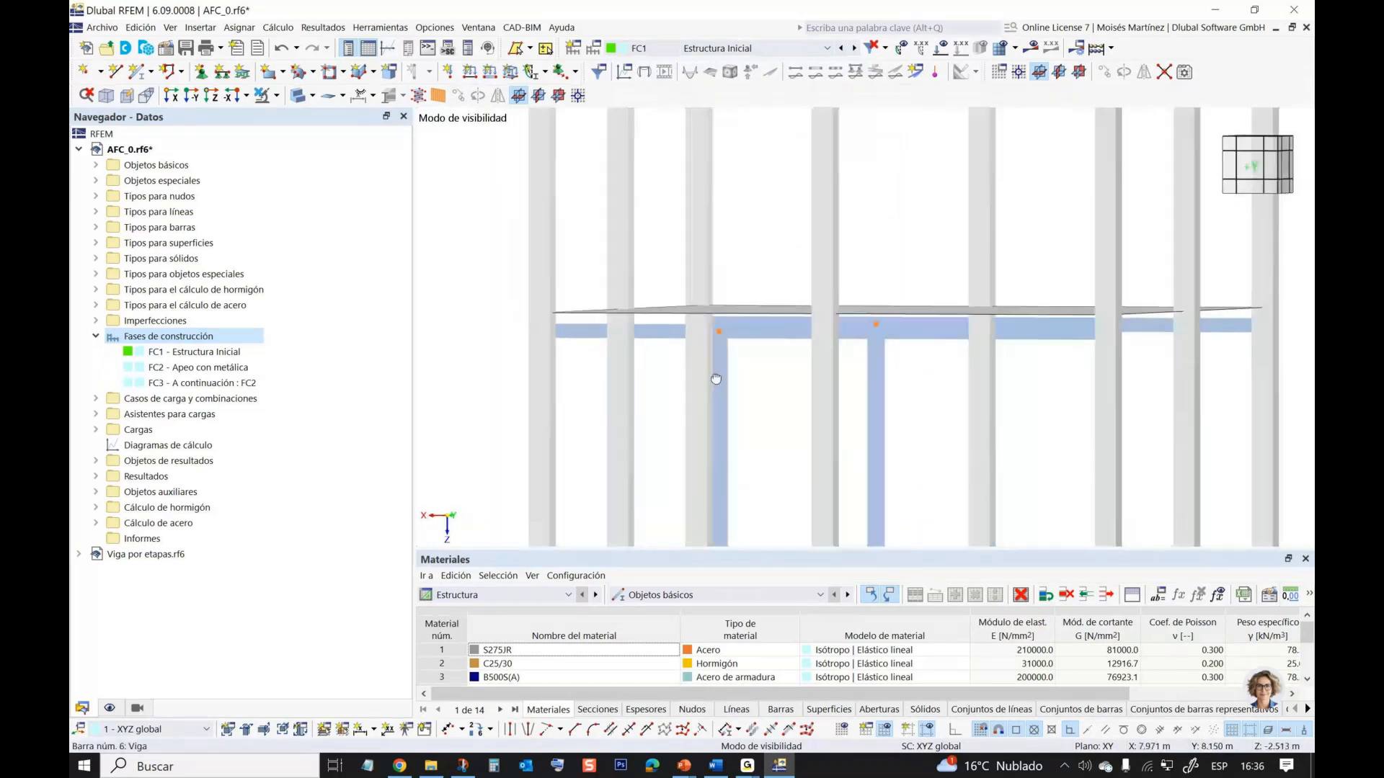
scroll(713, 384, down, 2)
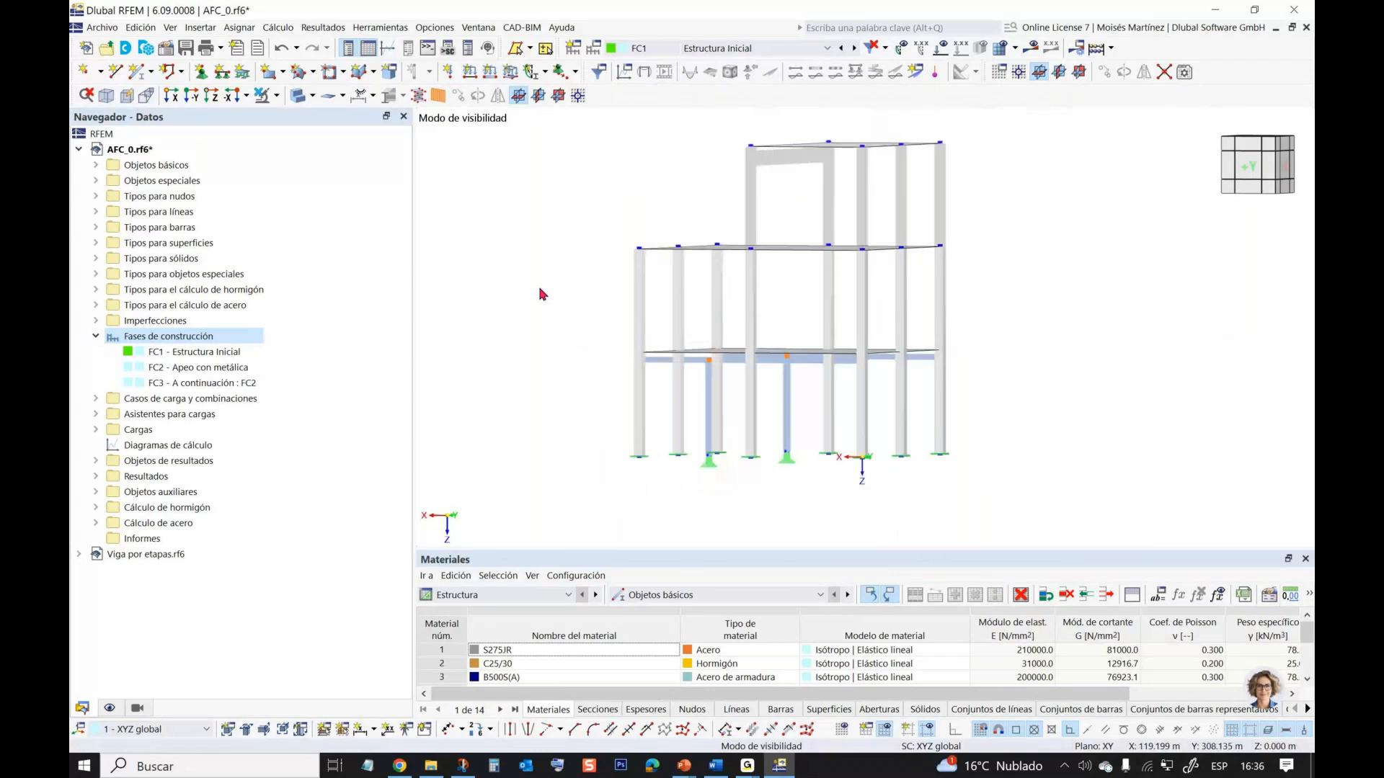
- Turn the display of hidden background objects off and on again to compare stage FC1 with the complete building
right_click(542, 293)
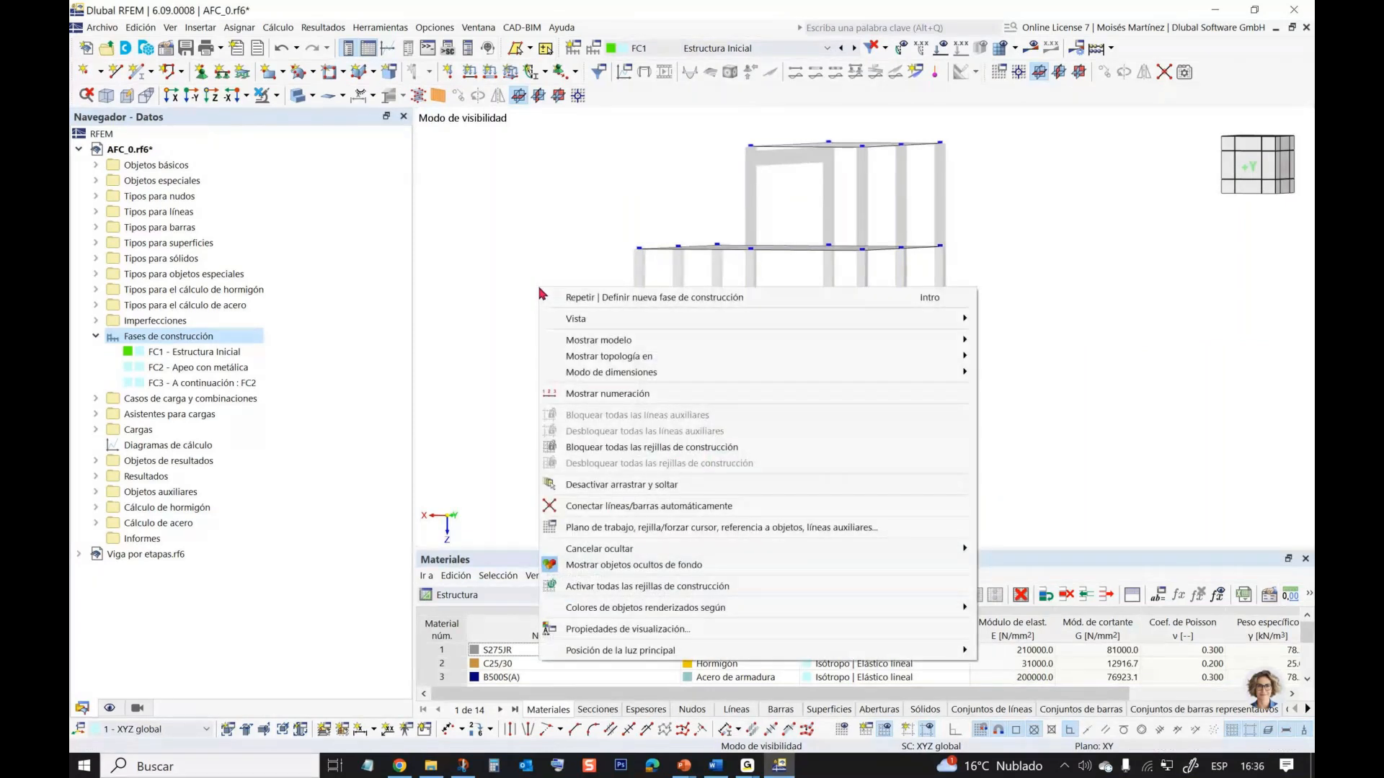
click(607, 567)
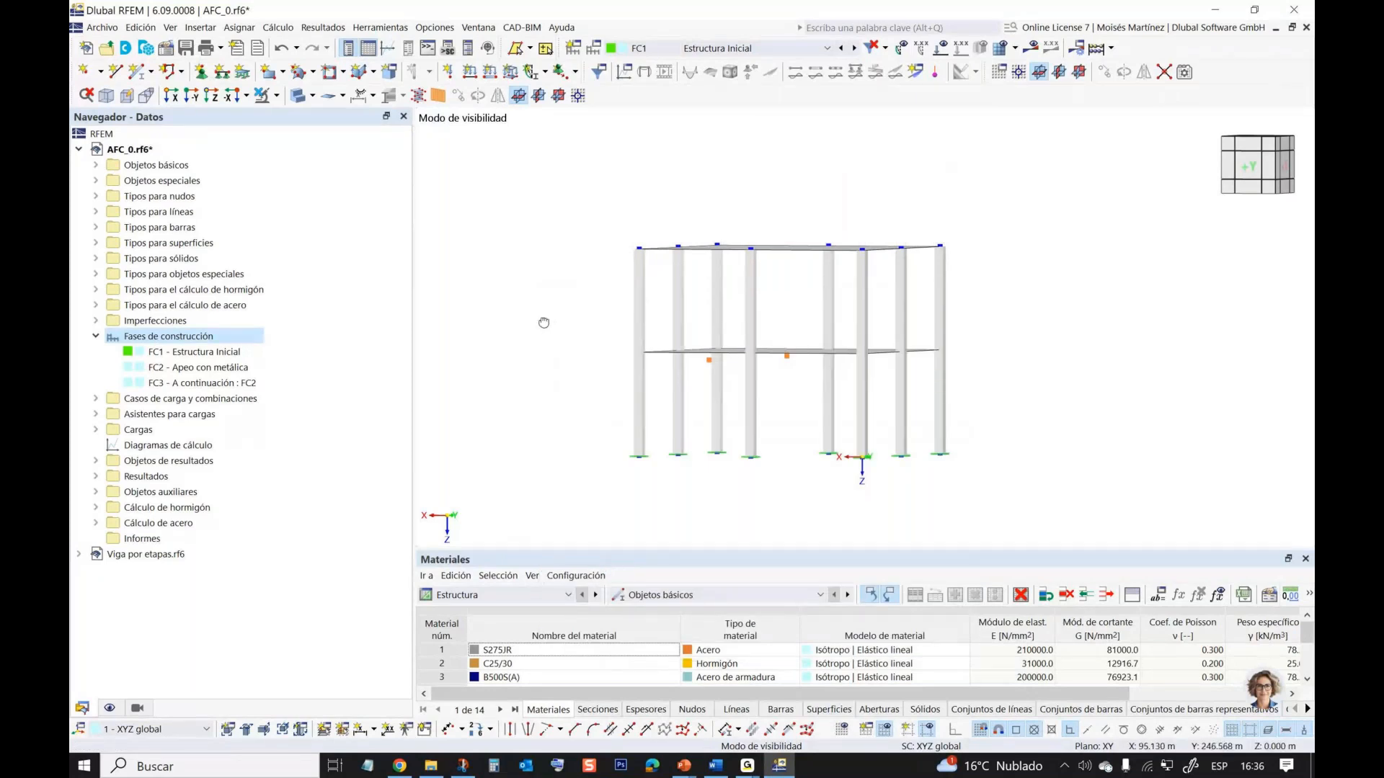
ctrl+middle_drag(544, 323, 526, 278)
right_click(526, 276)
click(557, 560)
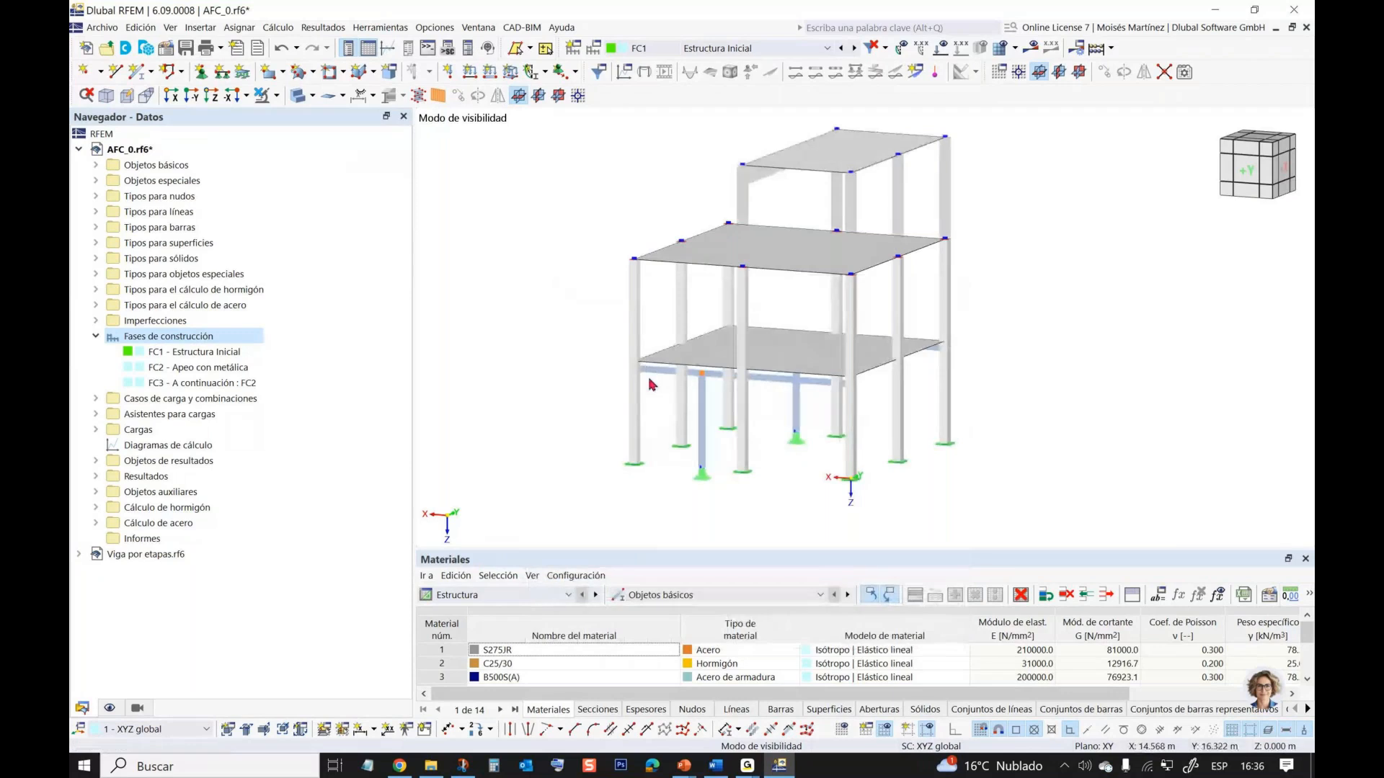
- Inspect the steel shoring beneath the lower slab and turn off the display of hidden background objects
scroll(651, 385, up, 5)
mouse_move(792, 398)
ctrl+middle_down()
mouse_move(729, 380)
mouse_move(784, 395)
ctrl+middle_up()
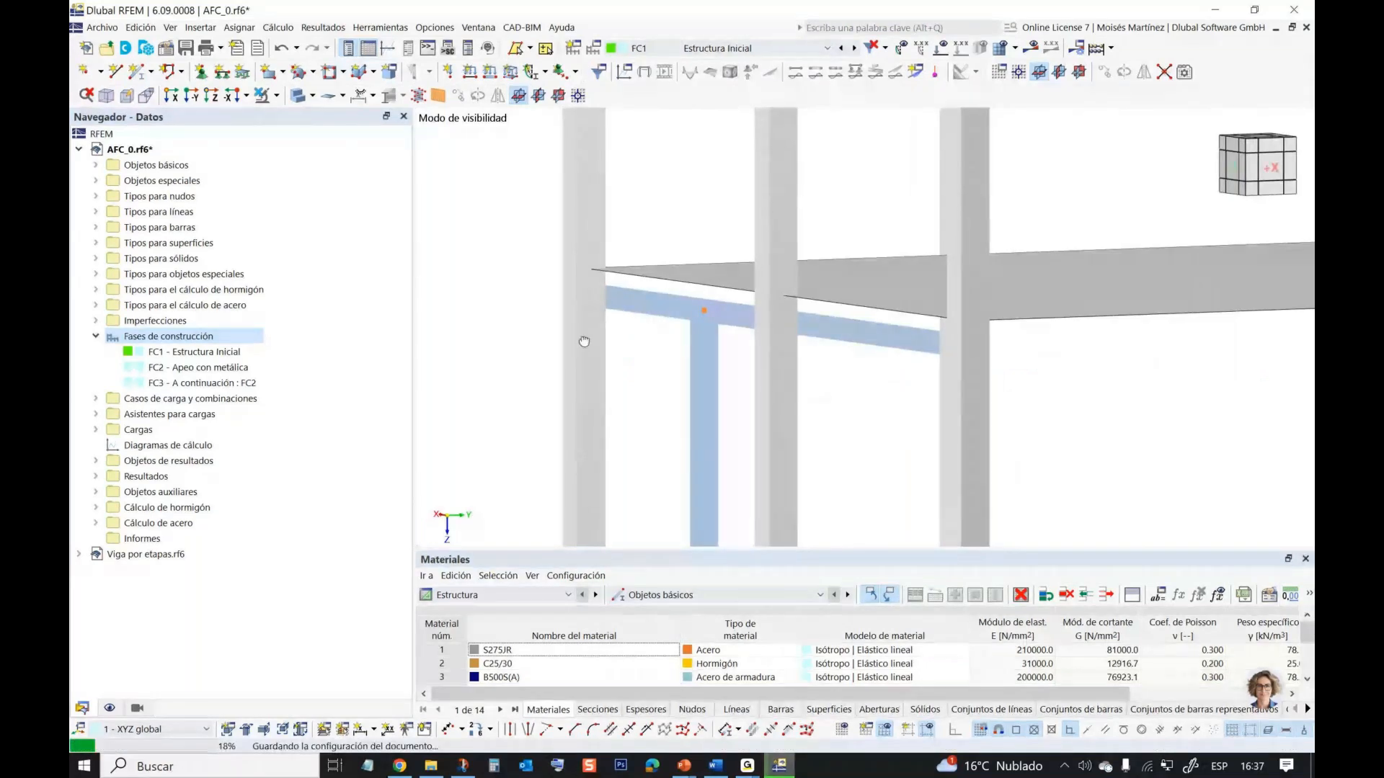
scroll(612, 372, down, 5)
ctrl+middle_drag(610, 355, 698, 393)
right_click(548, 305)
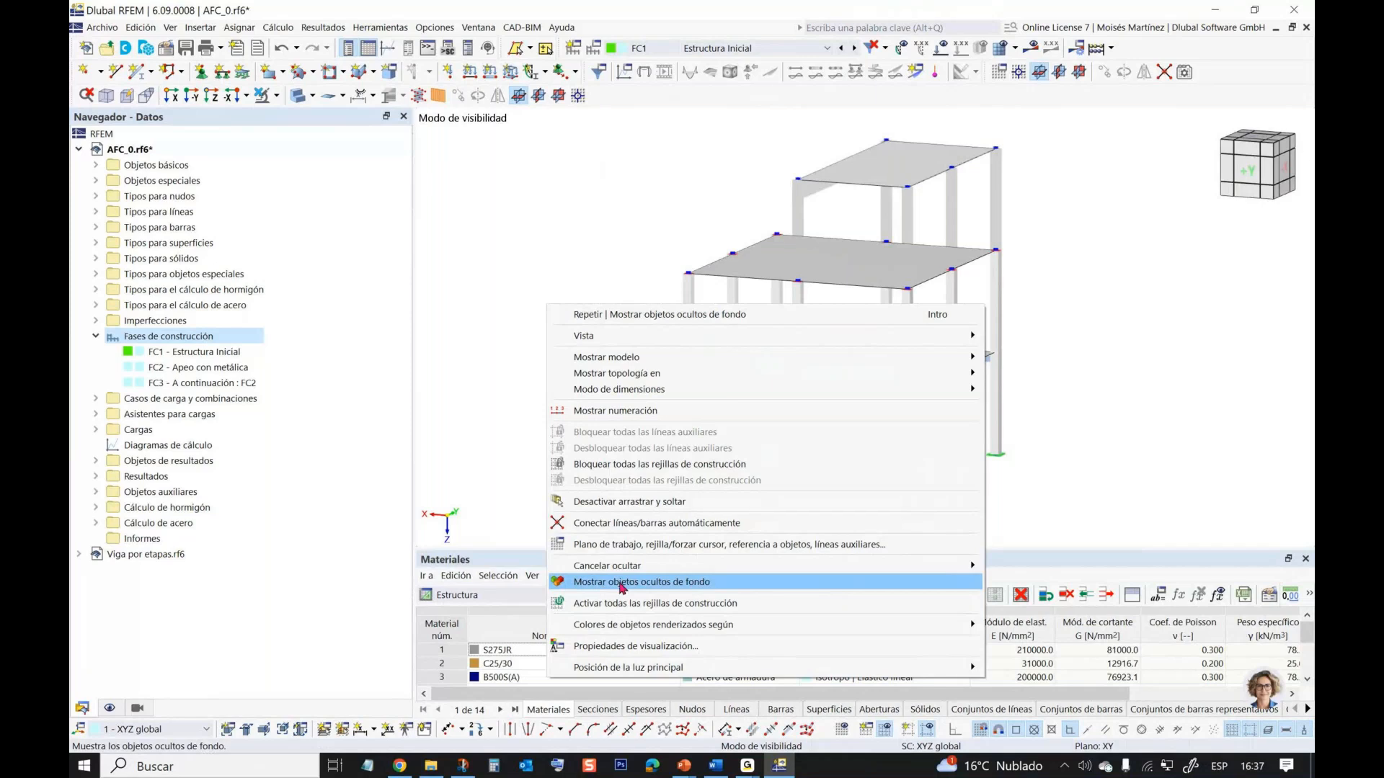
click(621, 583)
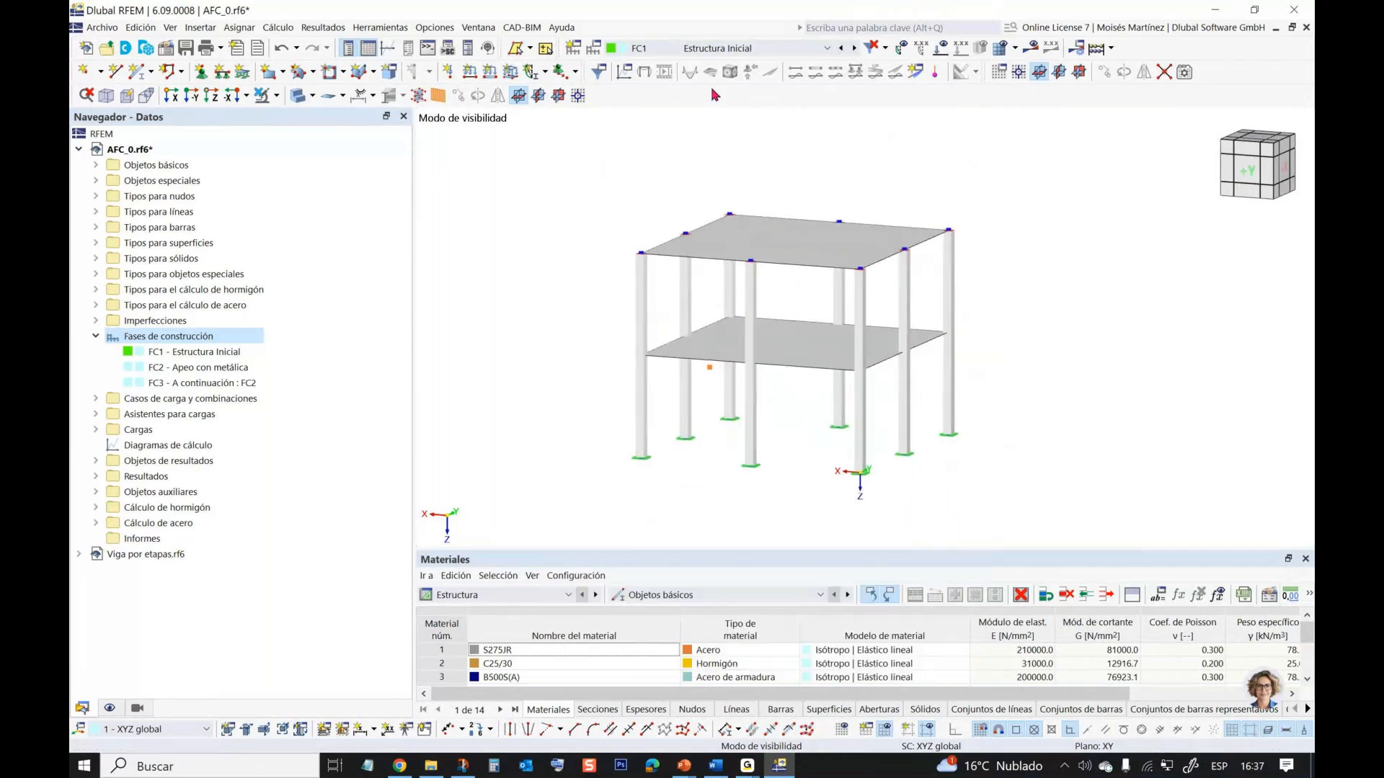
- Examine the initial structure and display construction stages FC2 Apeo con metálica and FC3 in turn
scroll(760, 353, up, 5)
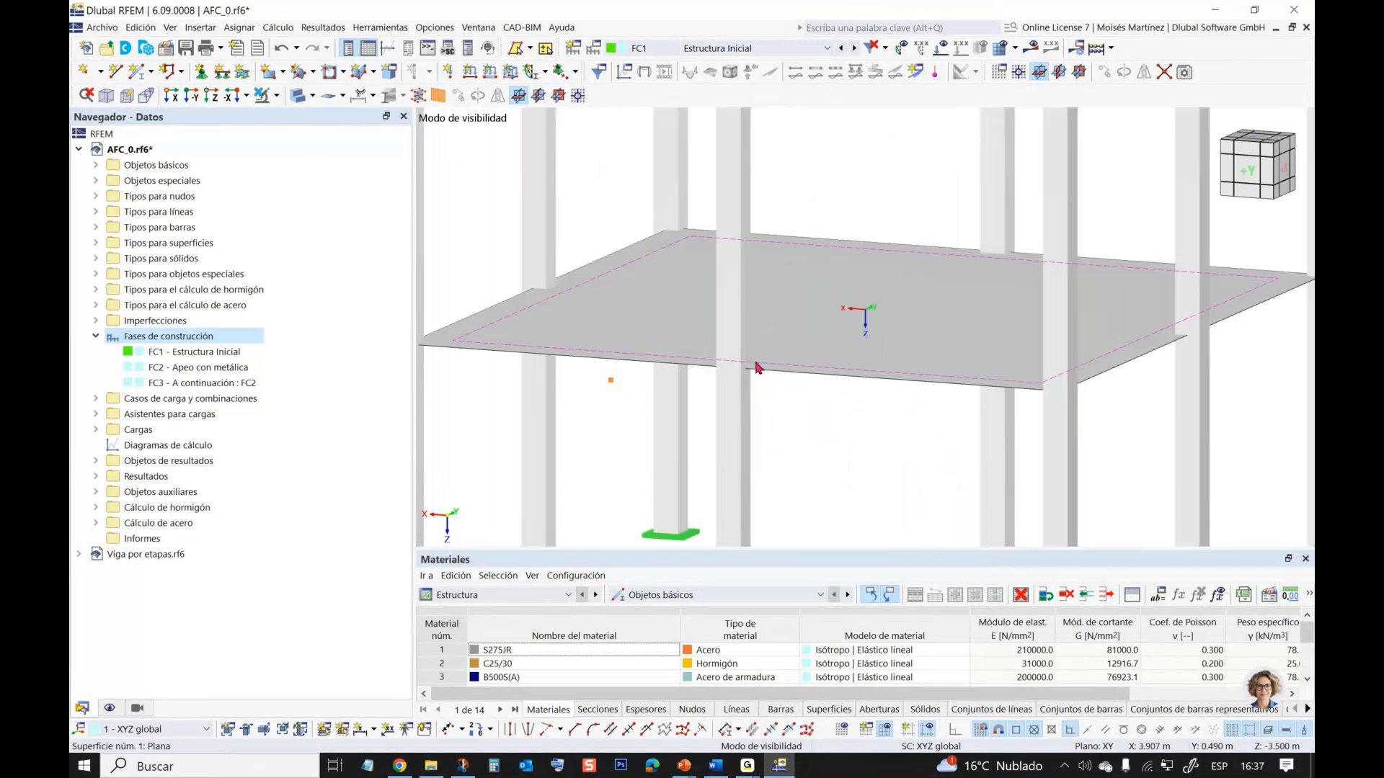
scroll(743, 470, down, 5)
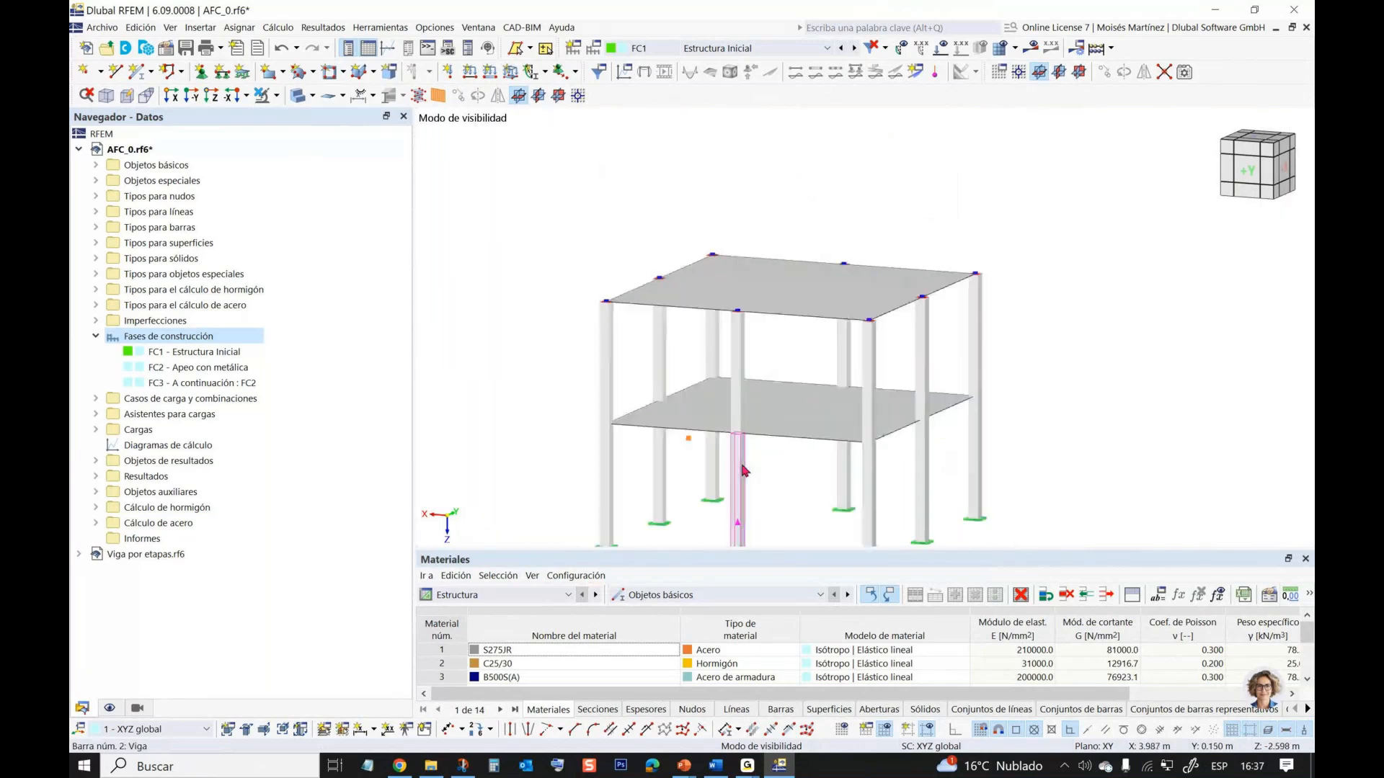
click(854, 48)
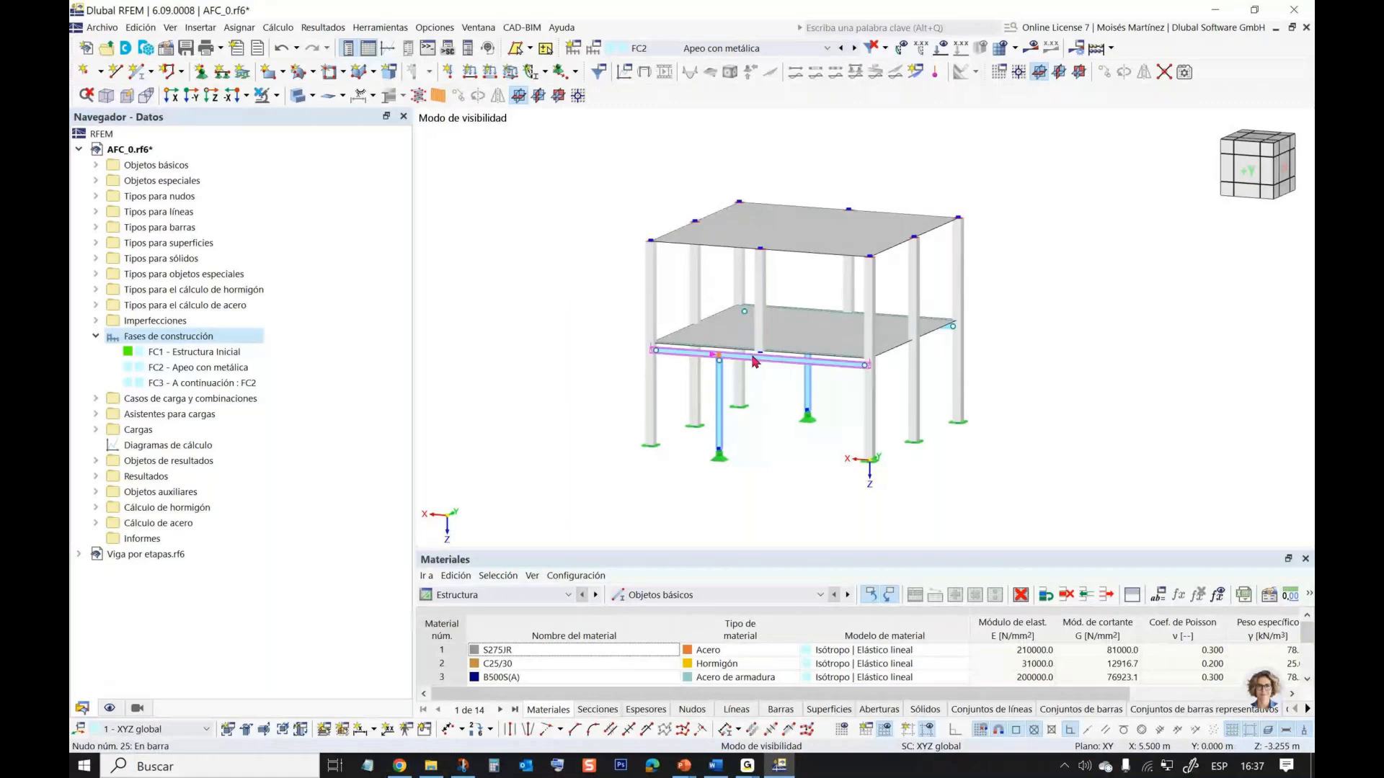
scroll(749, 346, up, 3)
scroll(587, 336, down, 3)
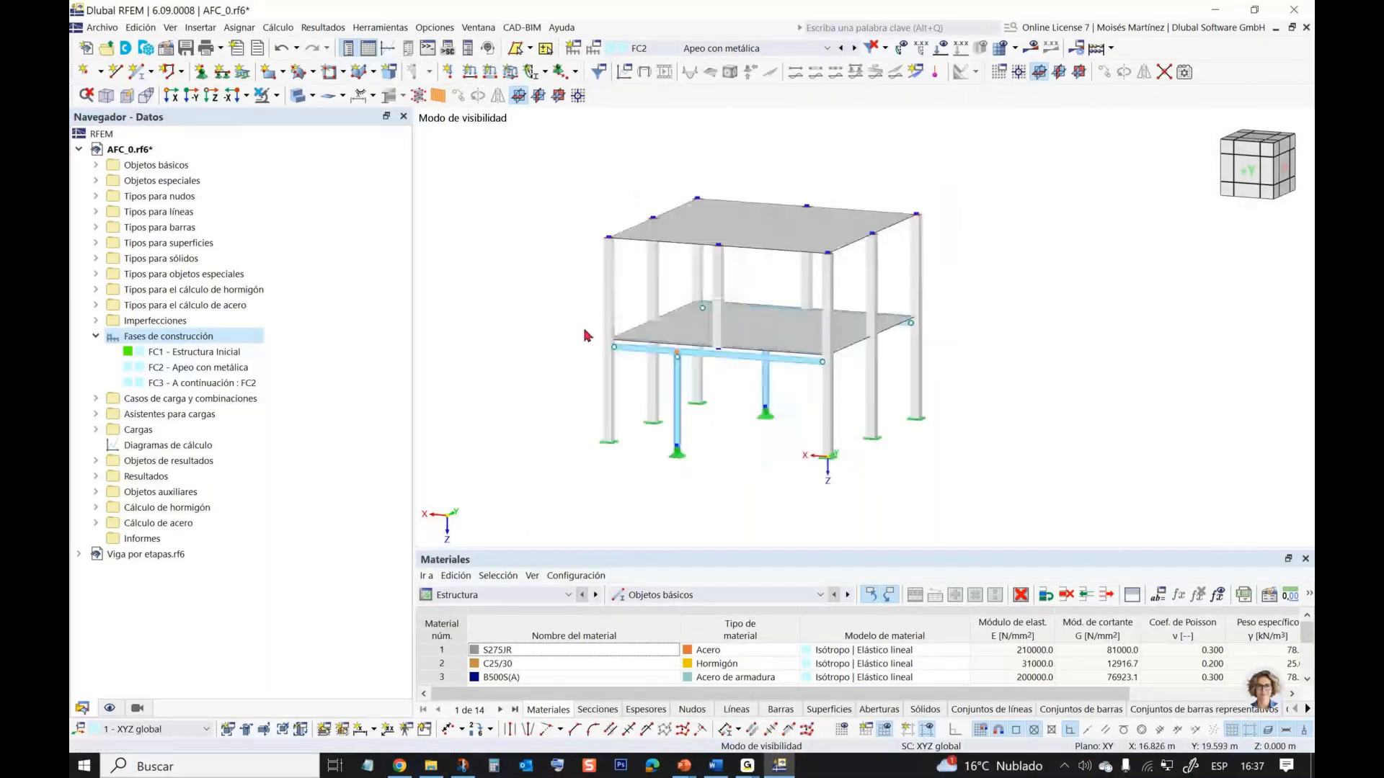
click(854, 48)
ctrl+middle_drag(507, 265, 564, 320)
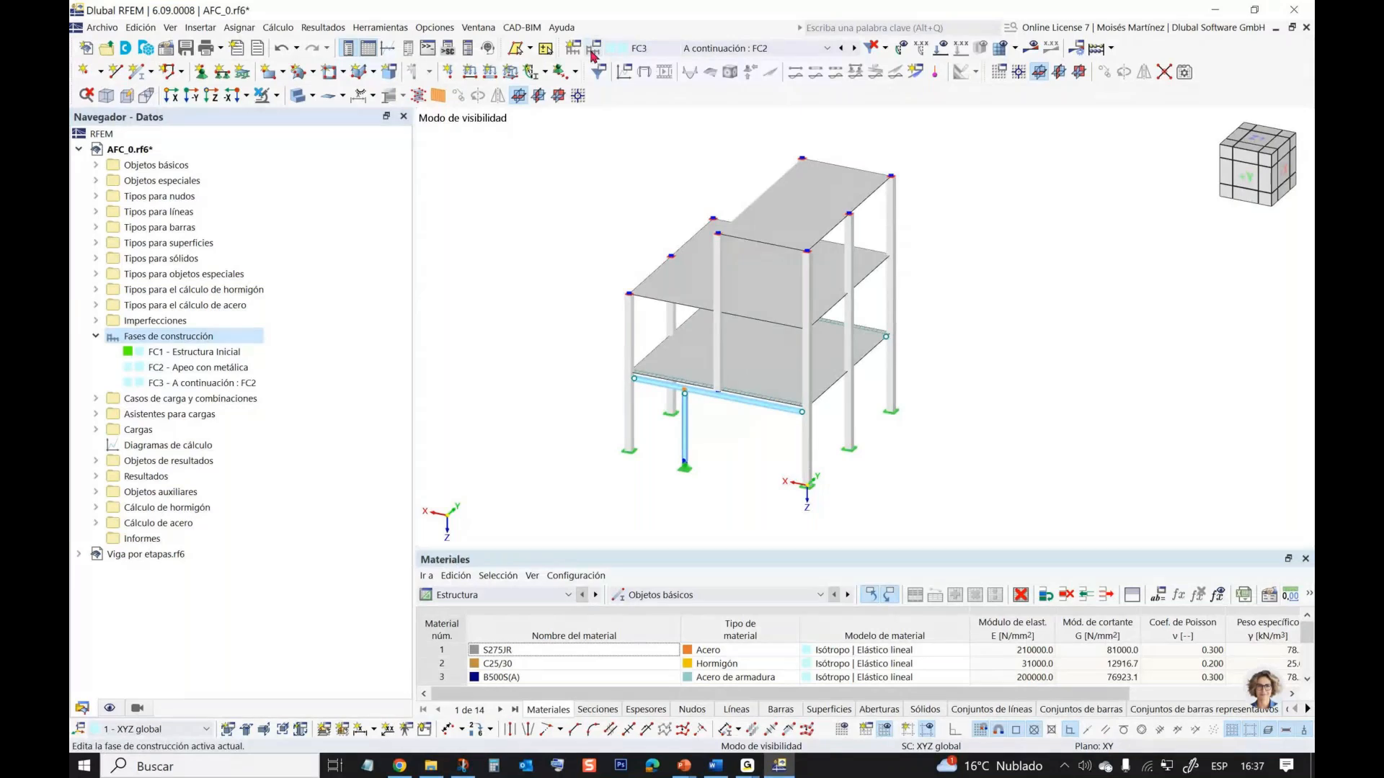
- Display load case CC1 Peso propio and design situation SP1 ELU (STR/GEO) as the active entries in turn
click(679, 51)
click(732, 61)
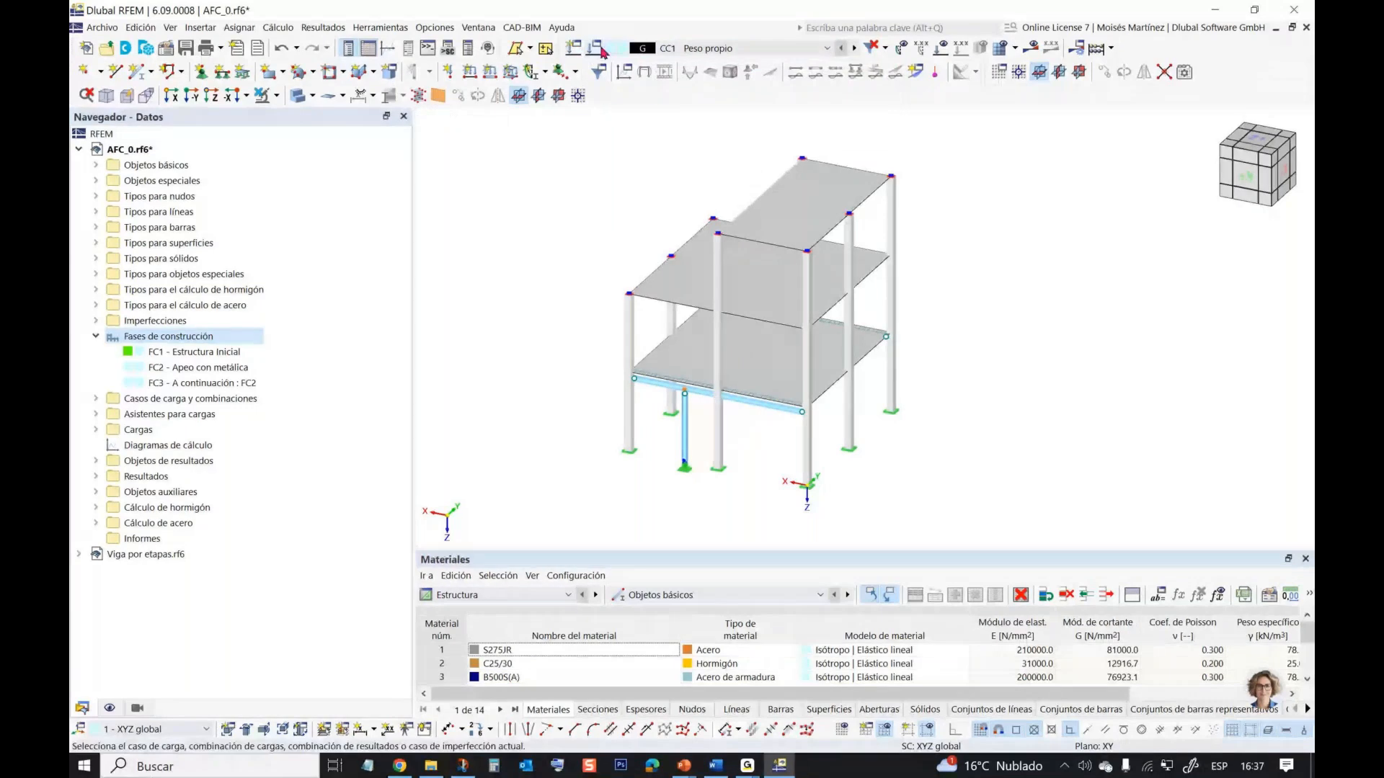
click(696, 48)
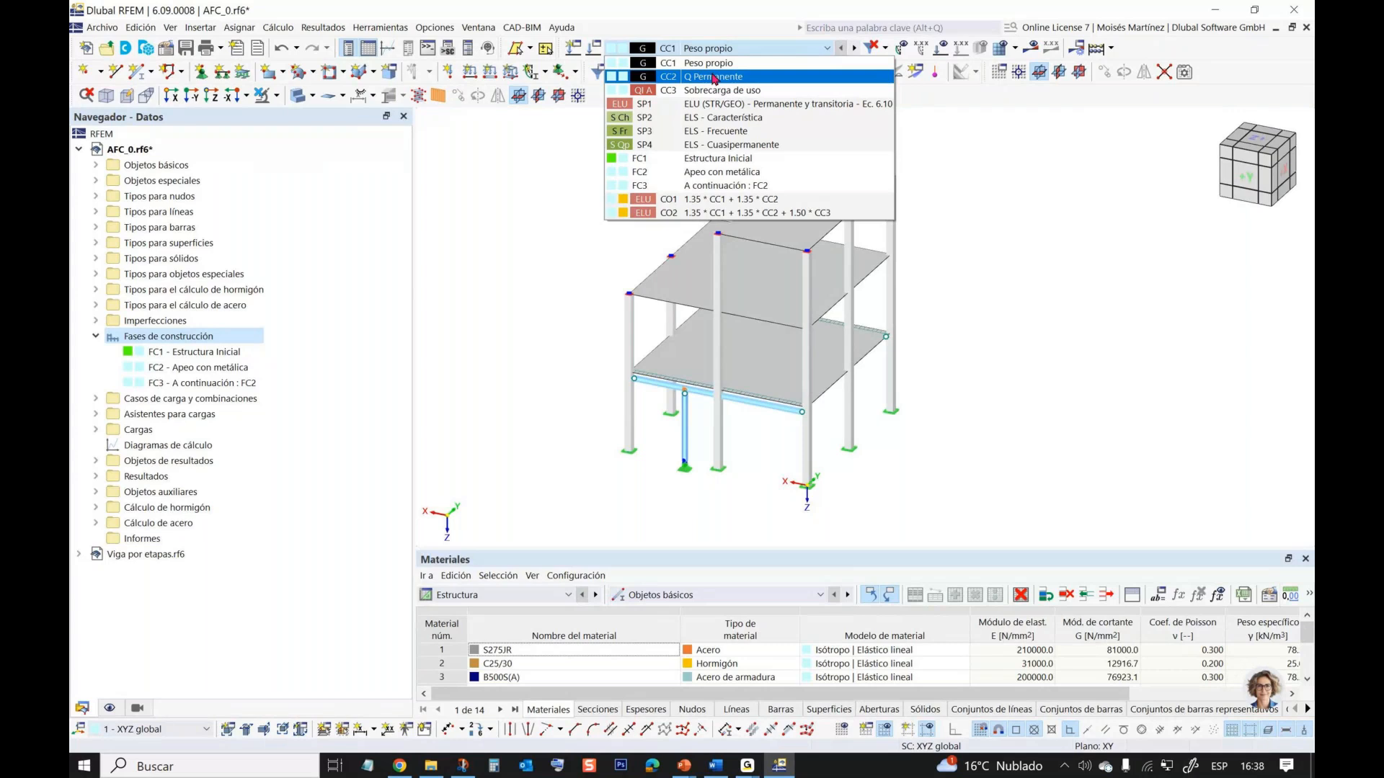
key(Escape)
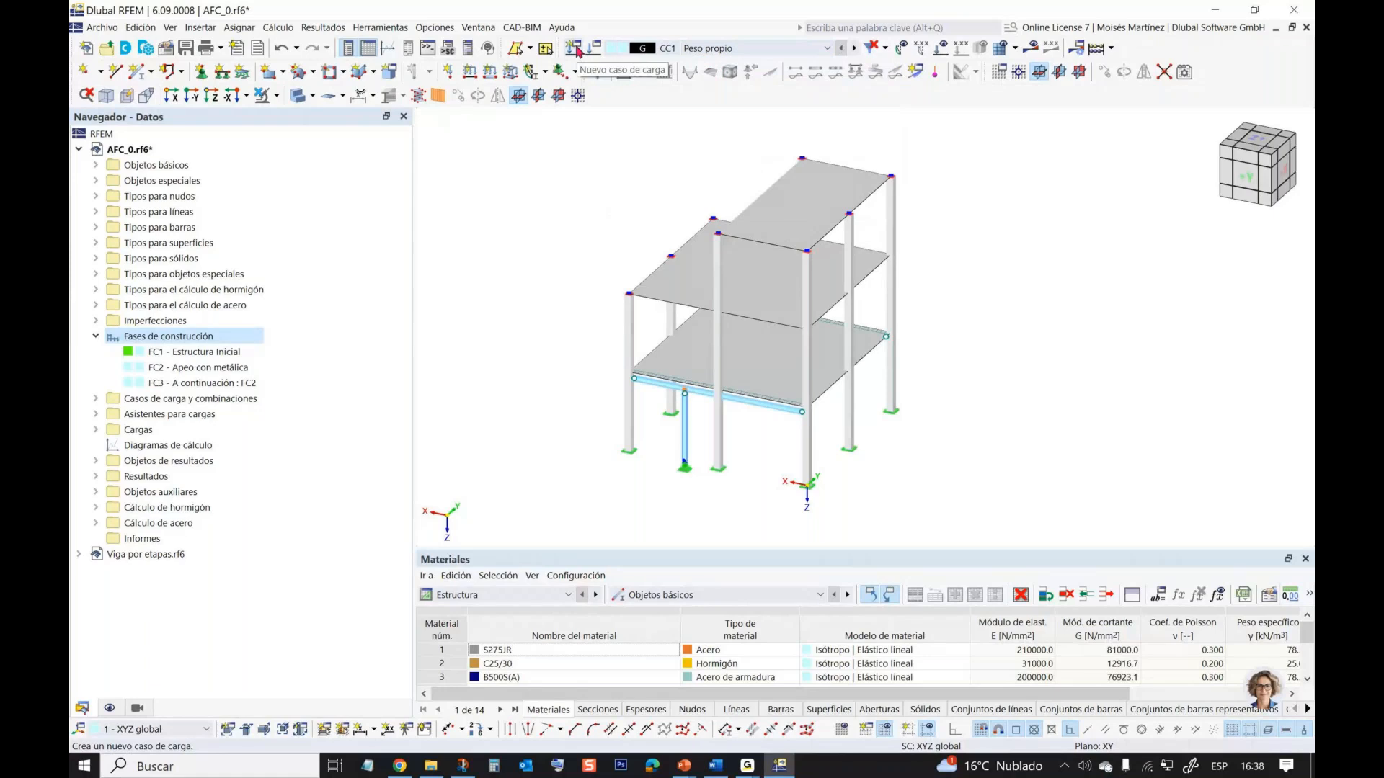
click(667, 48)
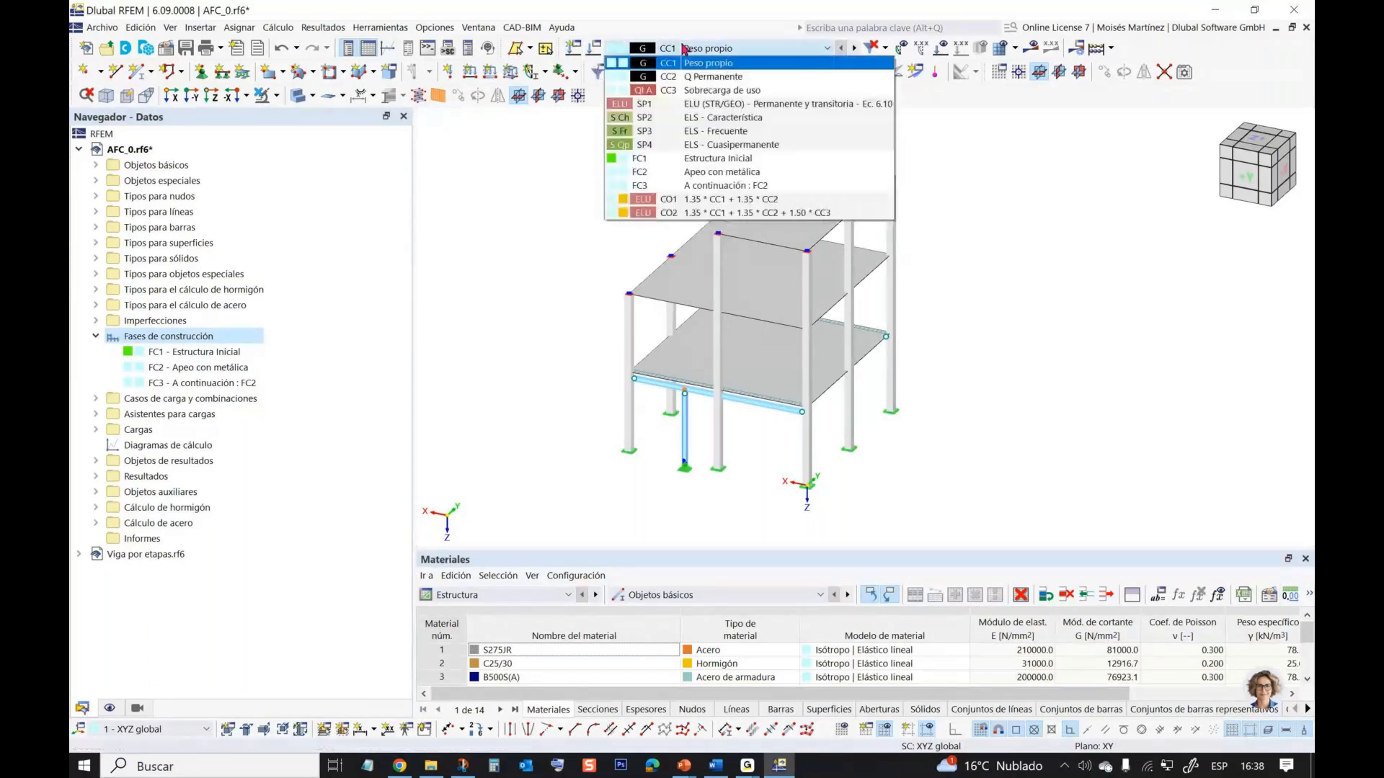
click(681, 105)
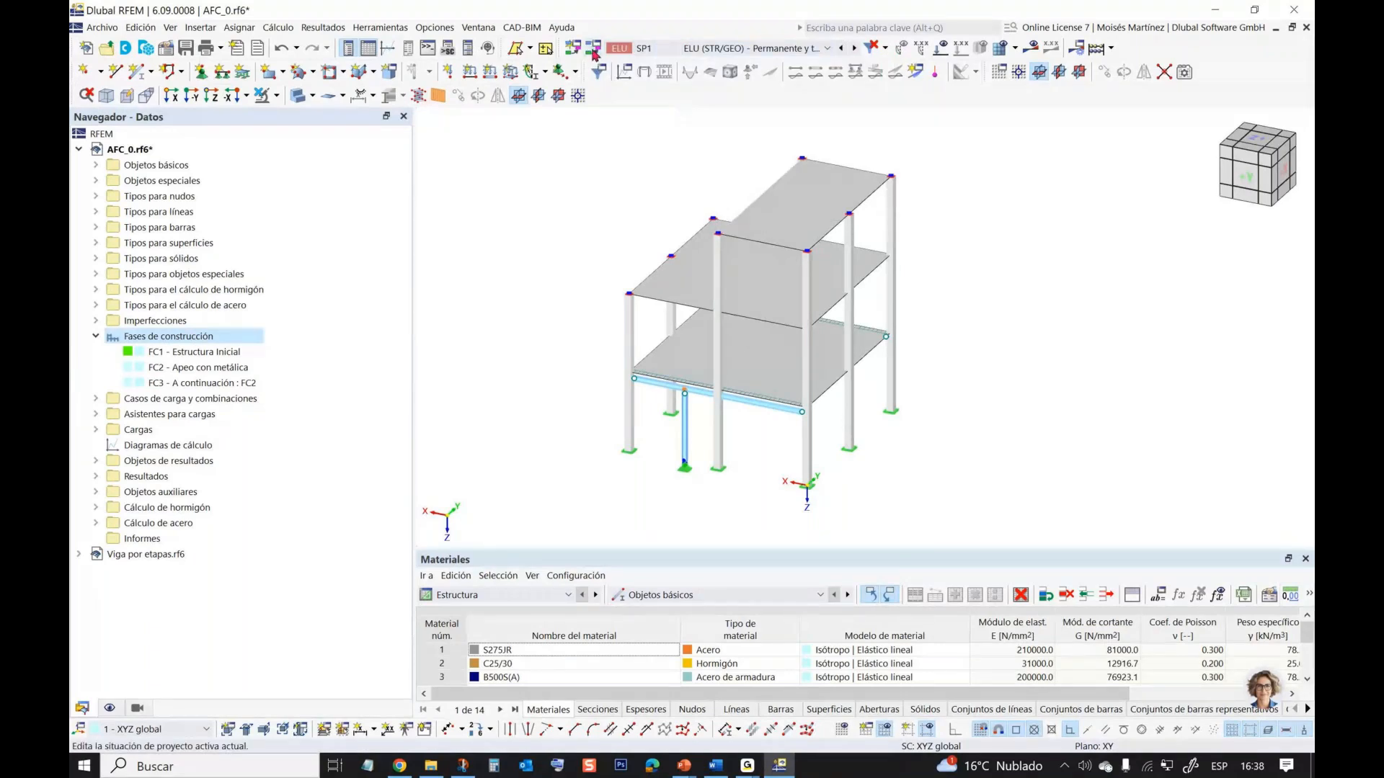
- Activate construction stage FC1 Estructura Inicial and open it for editing
click(718, 50)
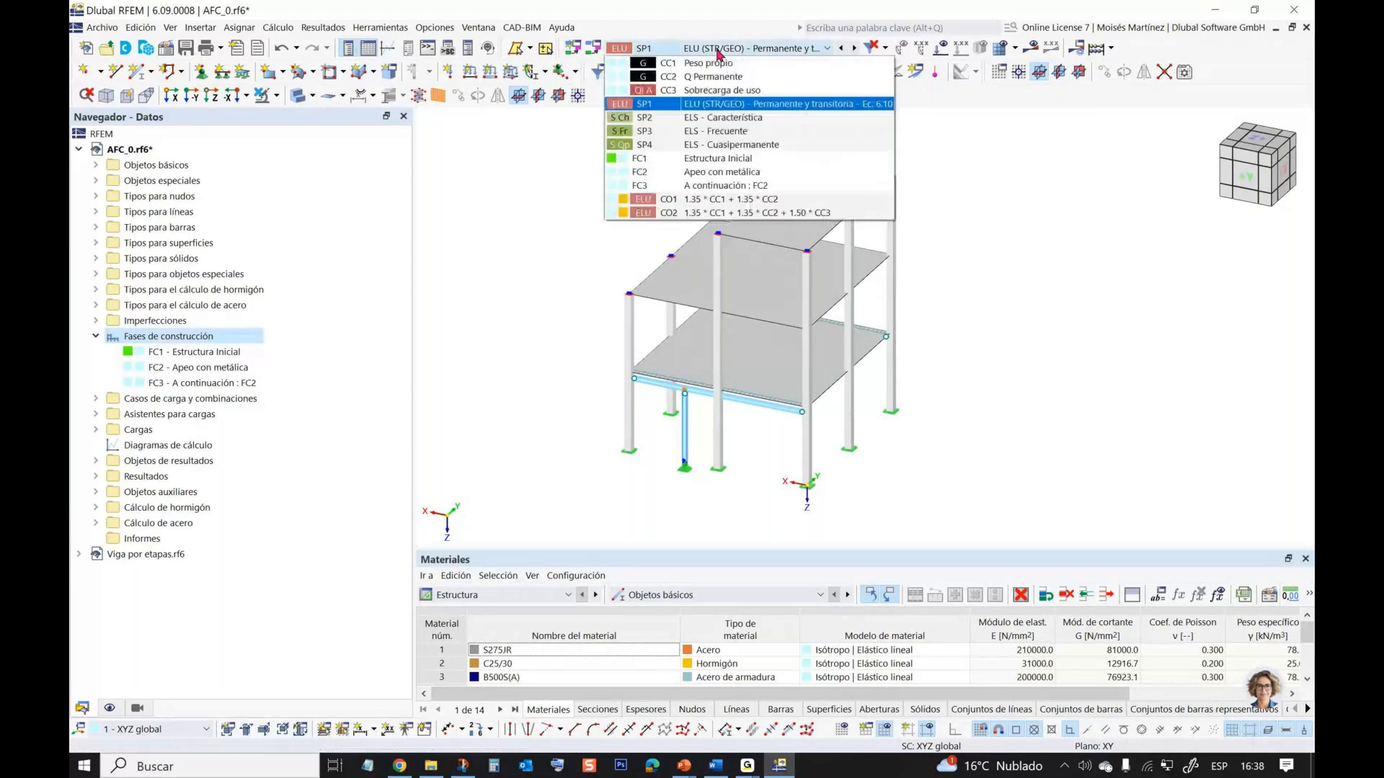
click(713, 158)
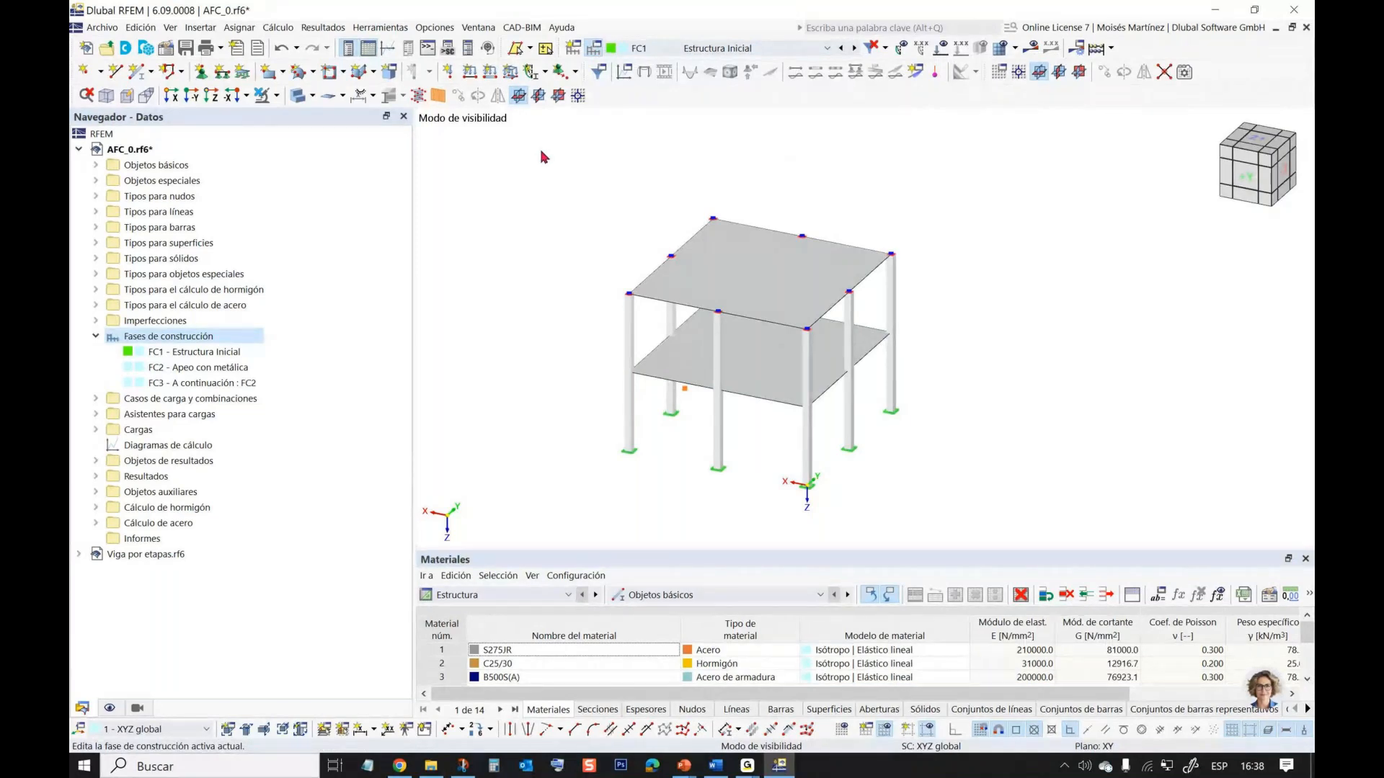
click(599, 47)
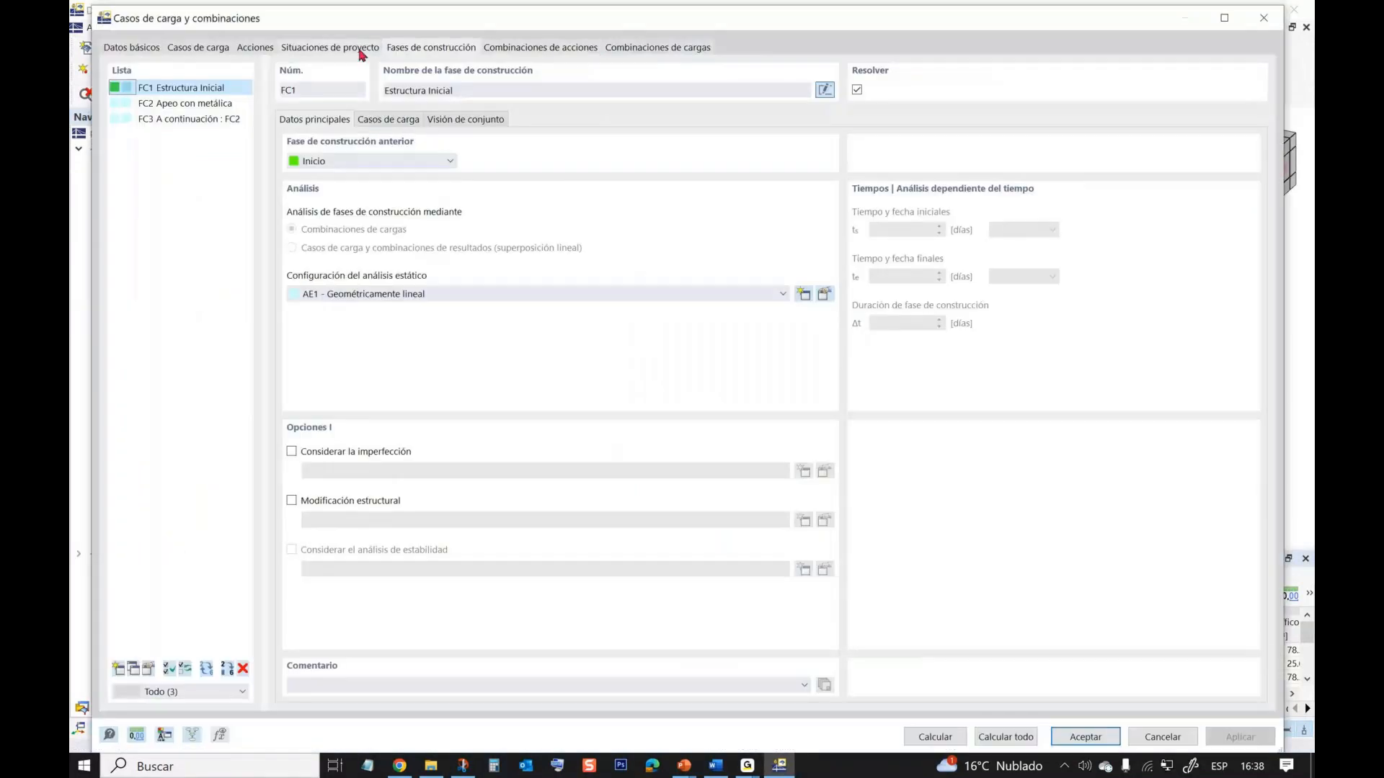
- Review the basic combination settings, the load cases and the defined actions in the load cases and combinations dialog
click(192, 55)
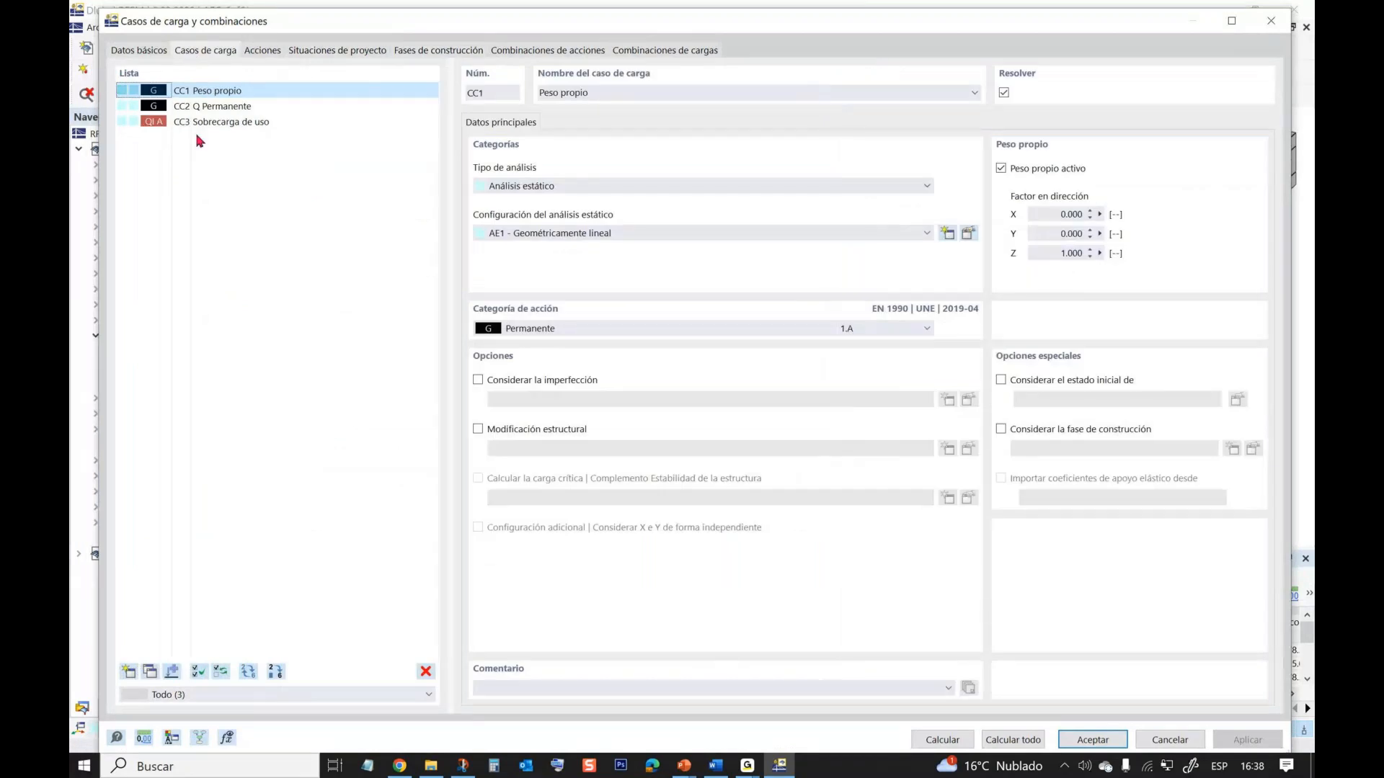
click(431, 52)
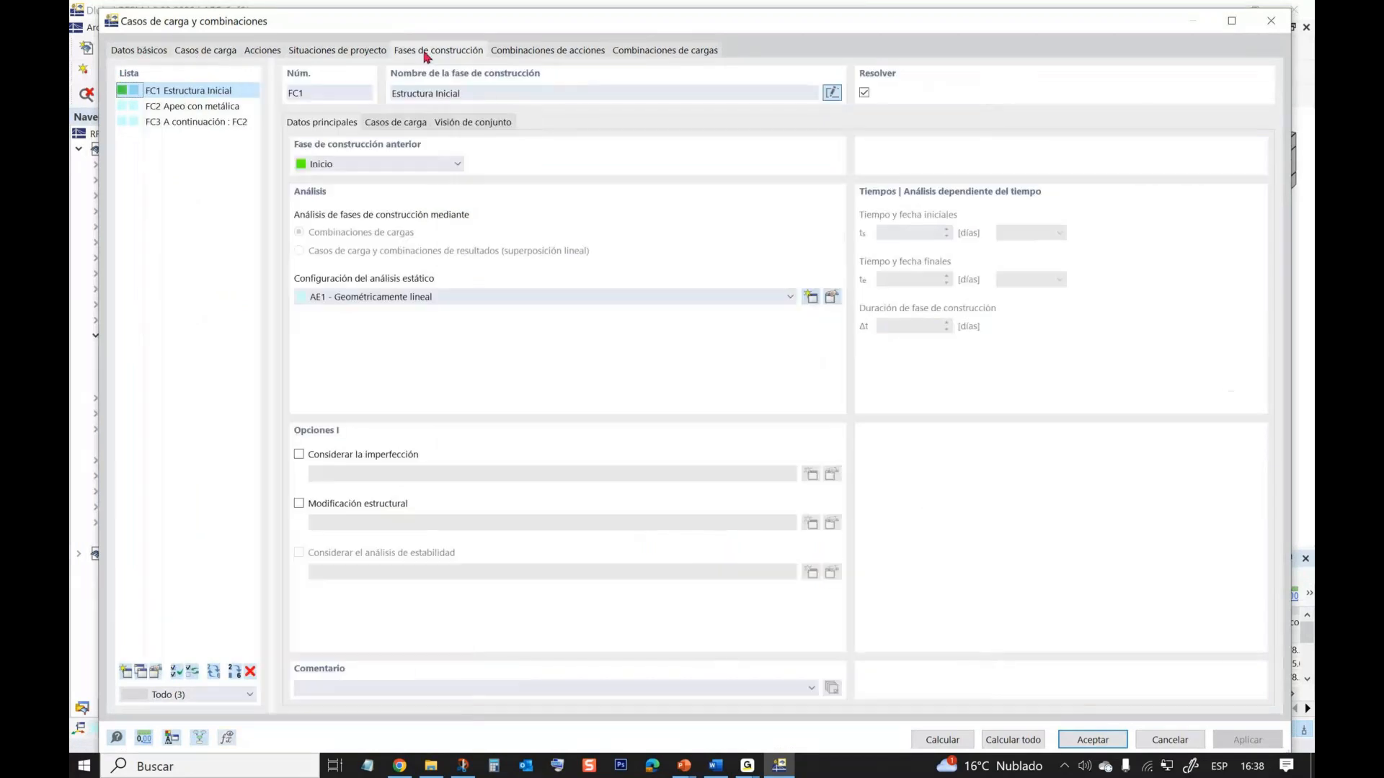
click(368, 52)
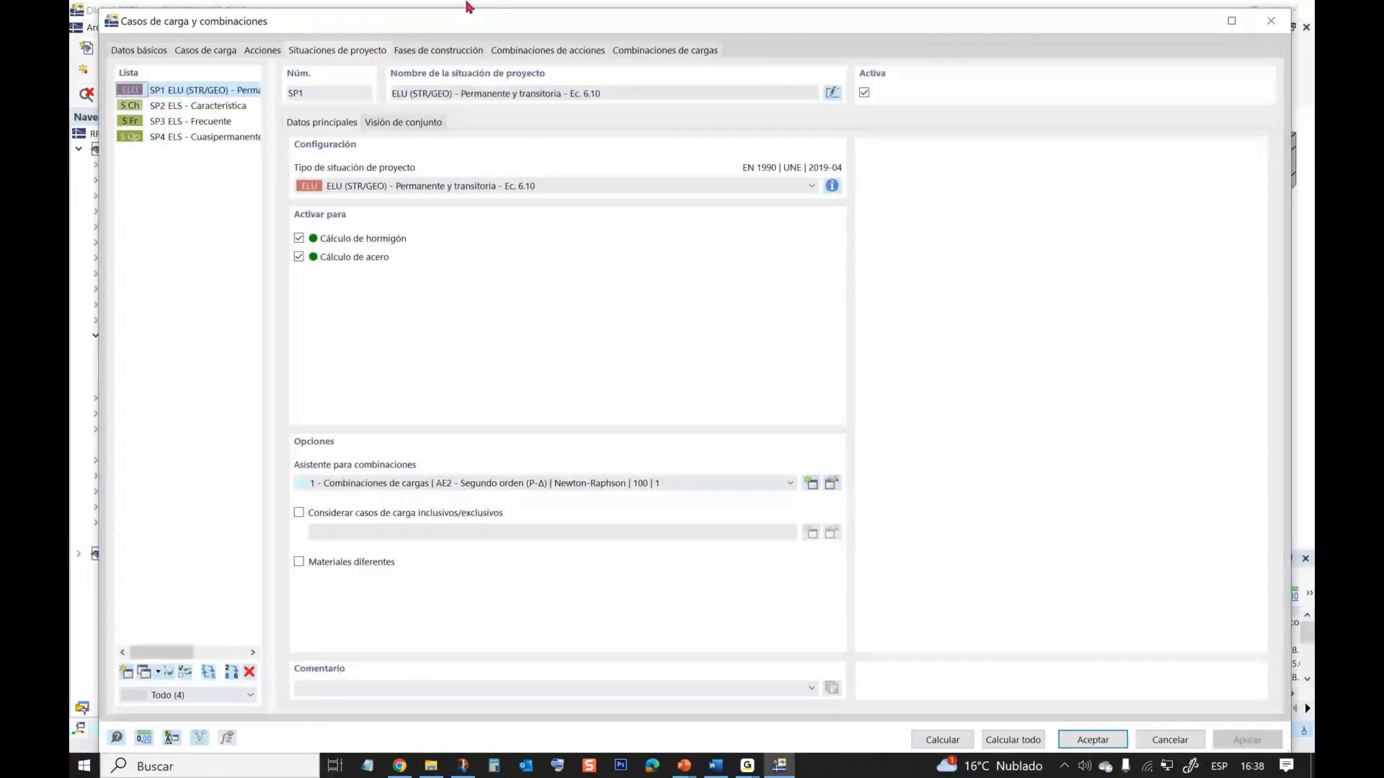
drag(469, 7, 577, 39)
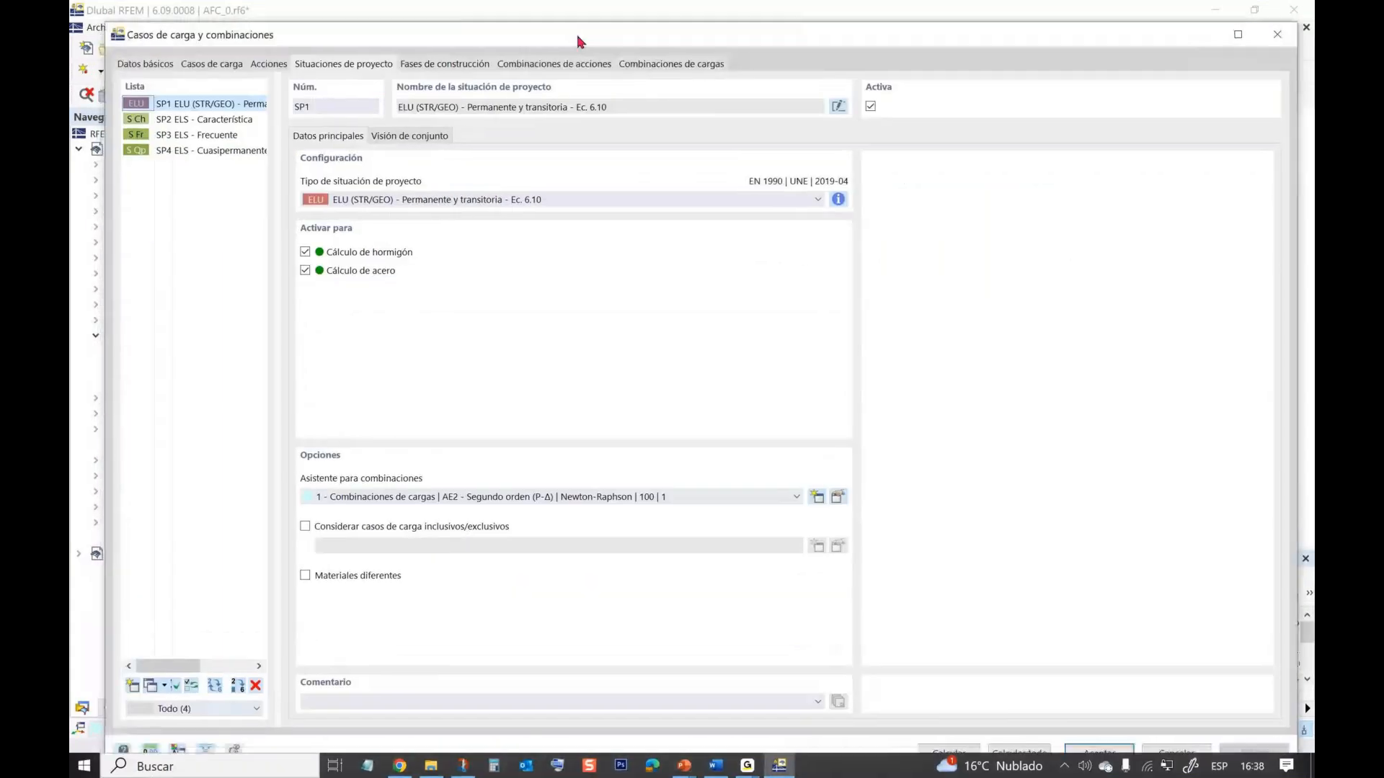
click(128, 64)
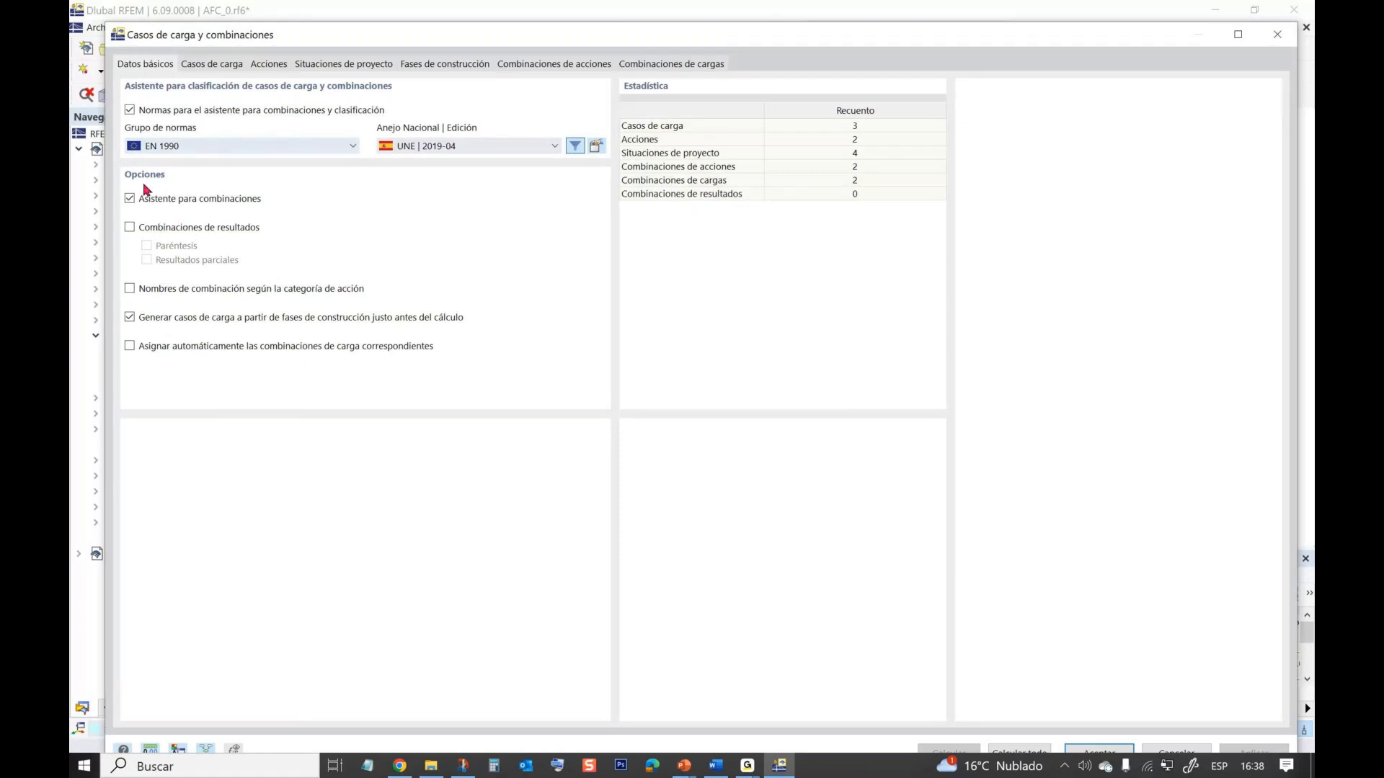
click(219, 65)
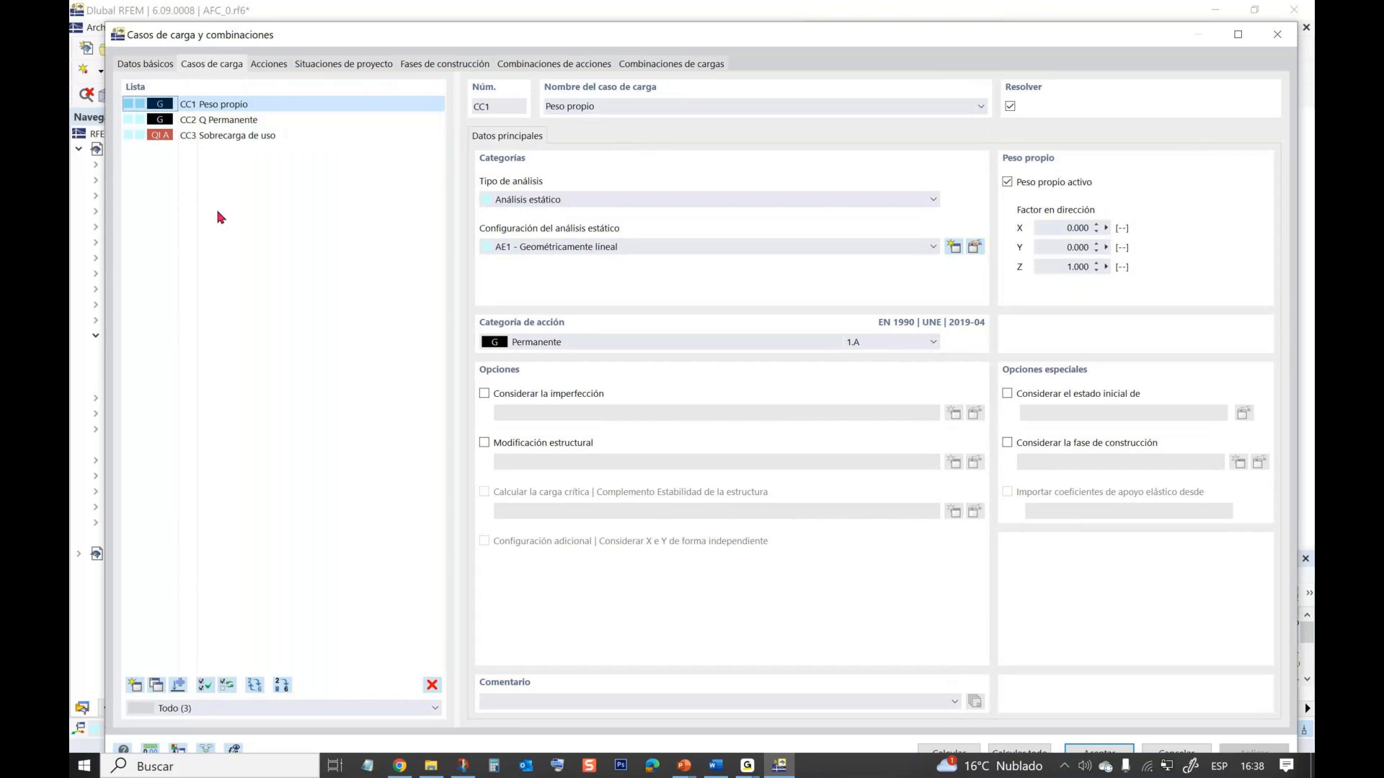
click(273, 66)
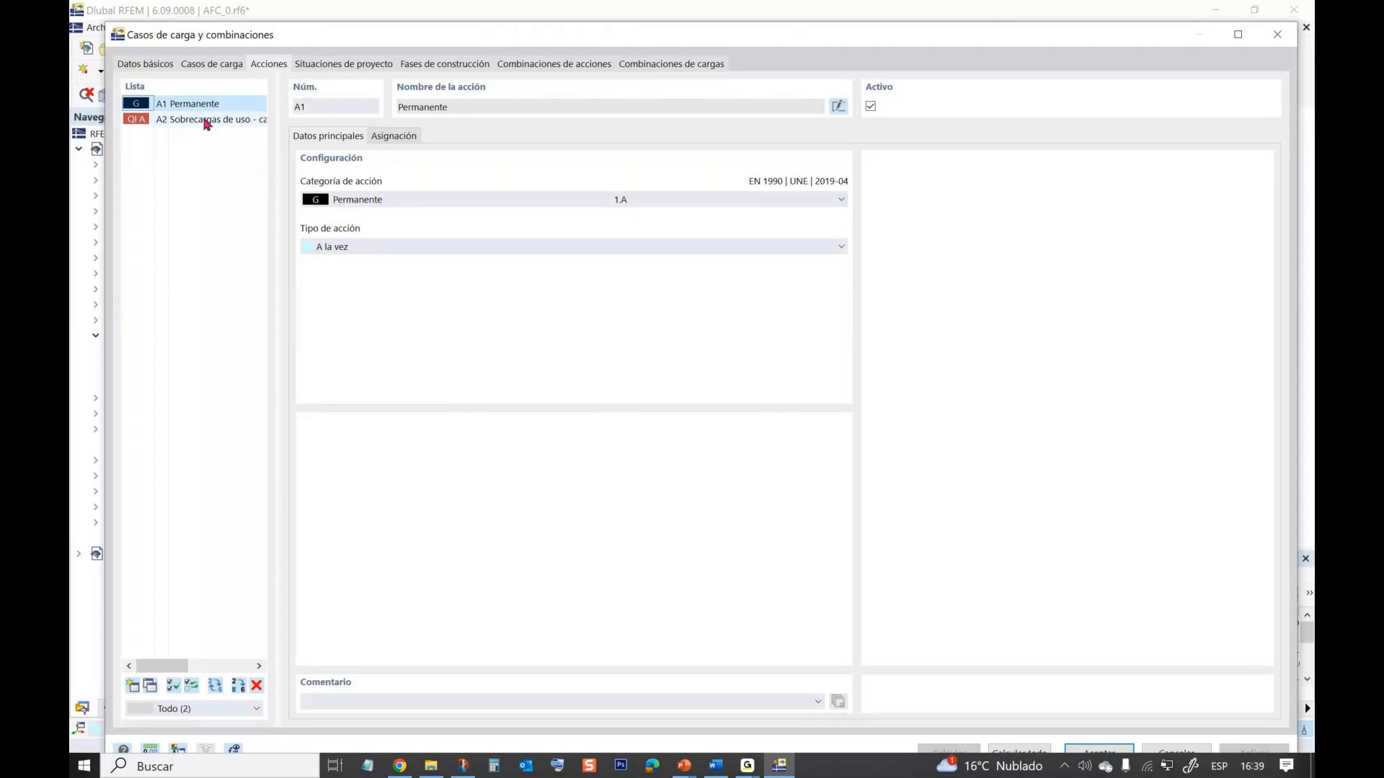
- Review the design situations SP1 to SP4, checking the ELU and the three ELS situations
click(316, 66)
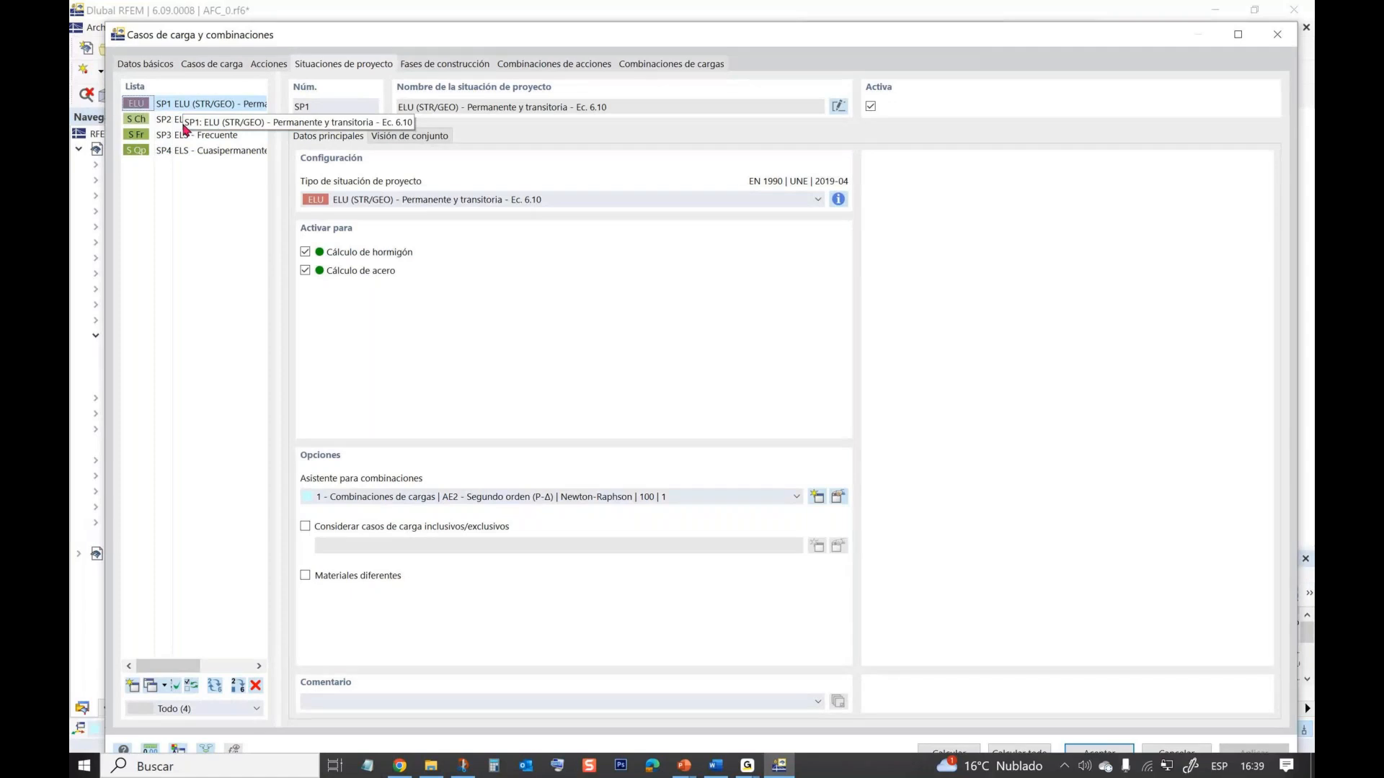
key(Down)
key(Down)
key(Down)
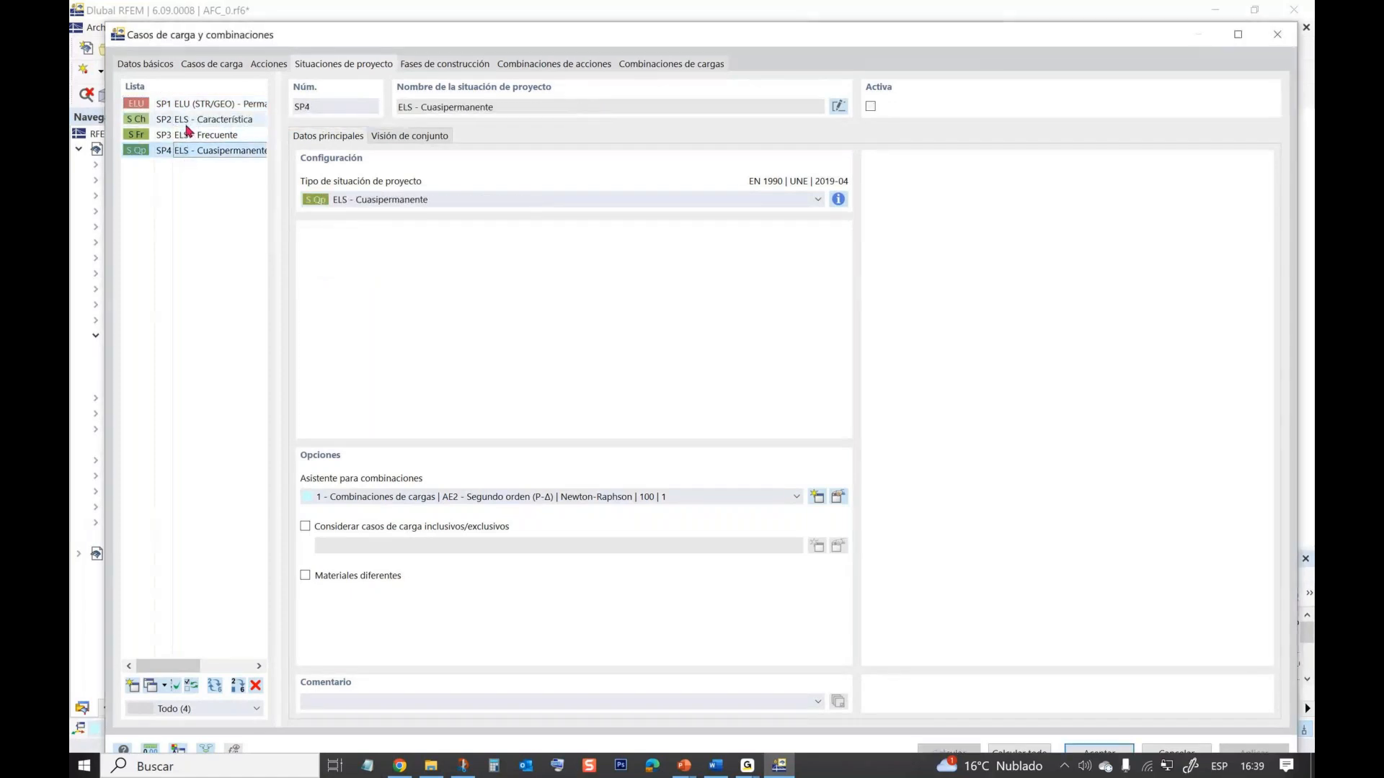
key(shift+Up)
key(shift+Up)
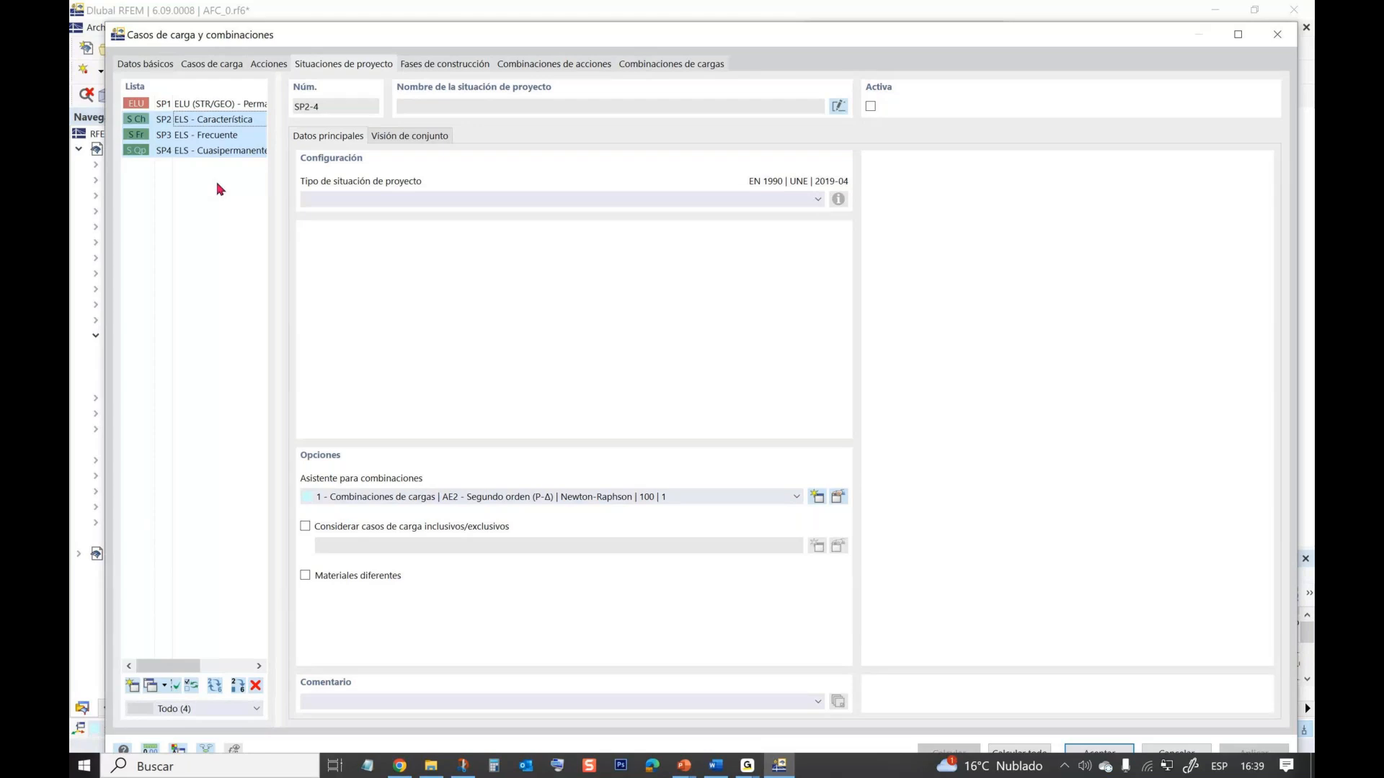
click(220, 121)
click(223, 152)
click(223, 121)
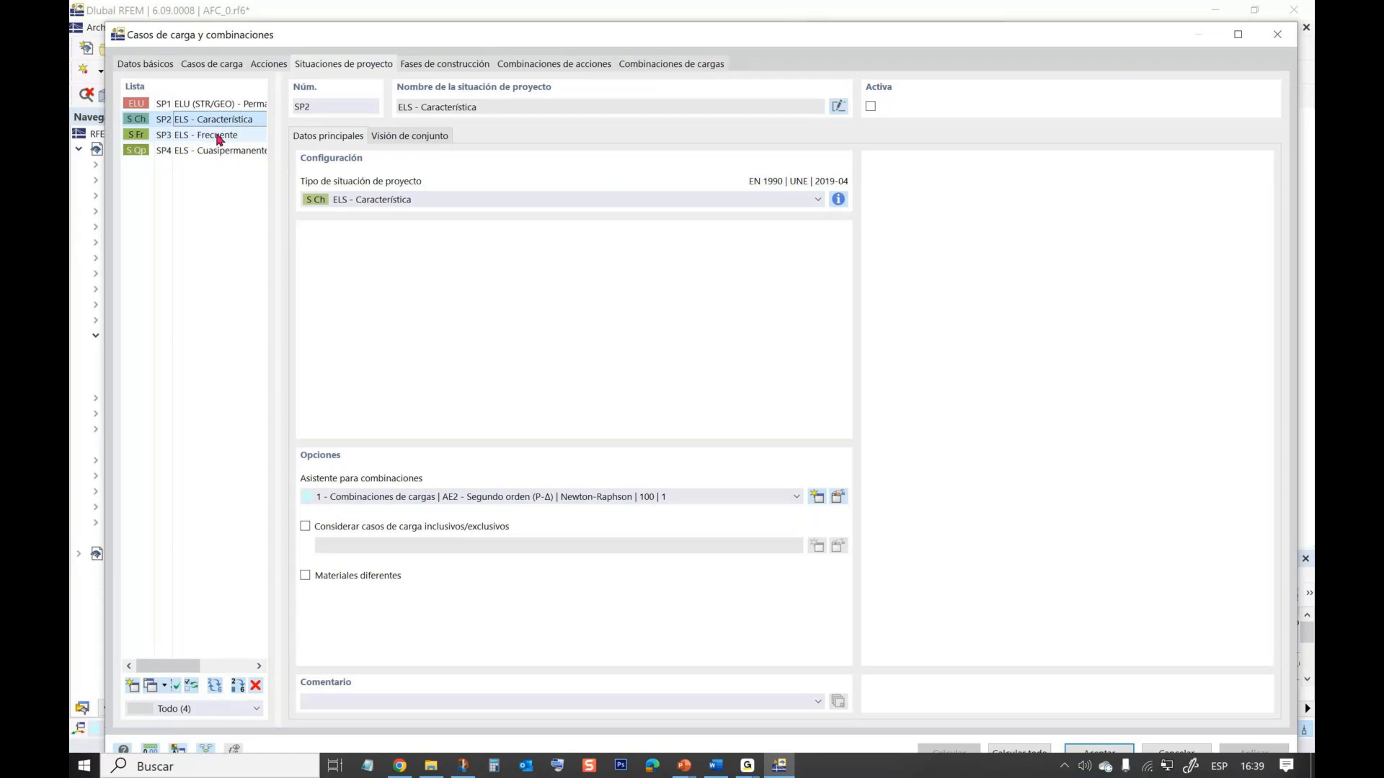
- Assign load cases CC1 Peso propio, CC2 Q Permanente and CC3 Sobrecarga de uso to construction stage FC1 Estructura Inicial
click(436, 65)
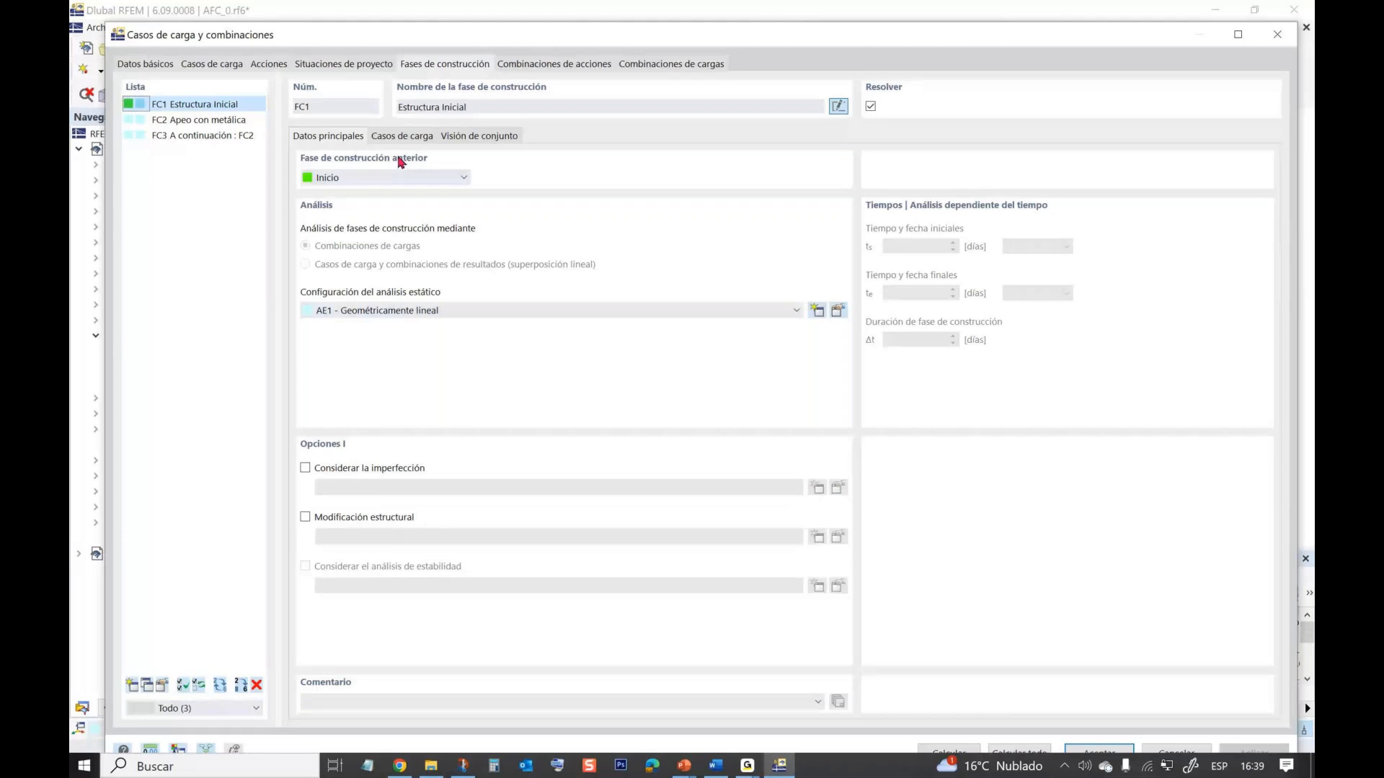
click(182, 121)
click(179, 137)
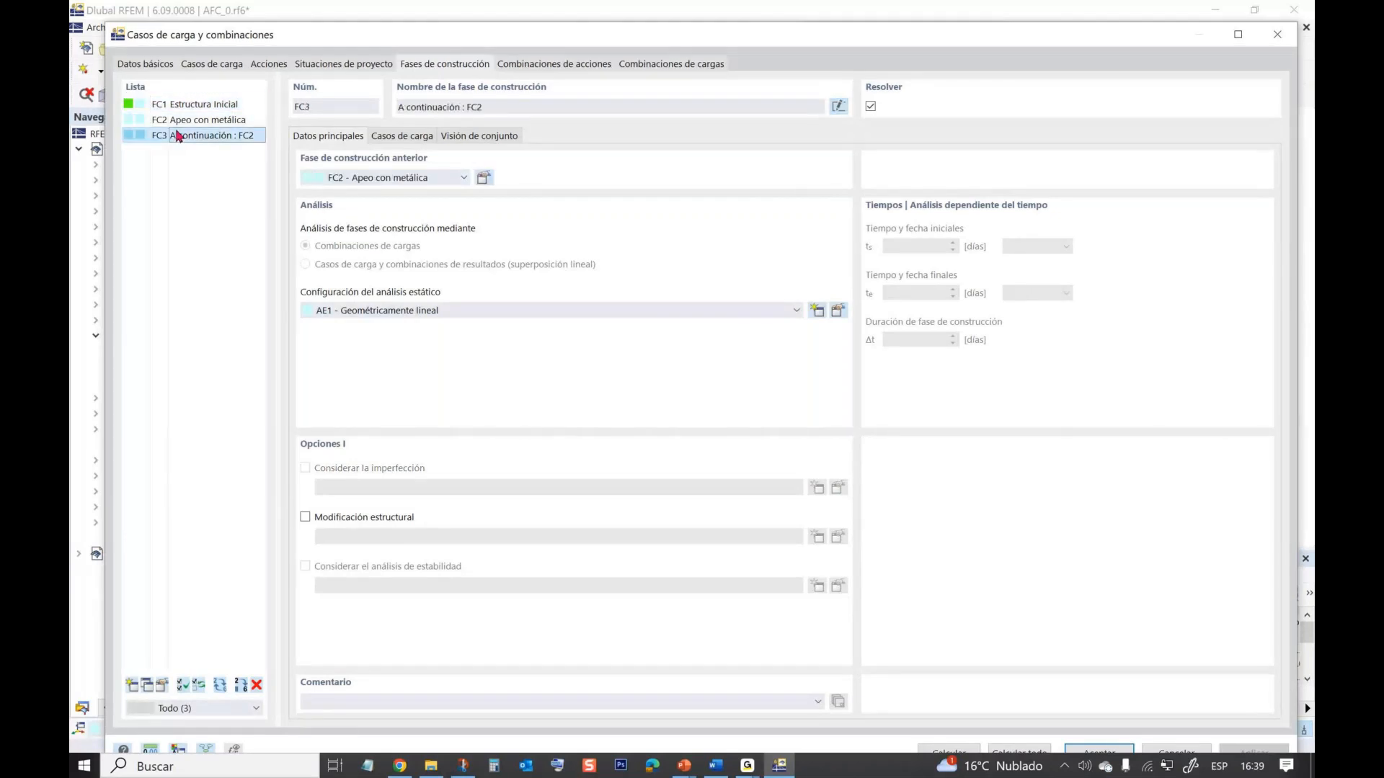
click(190, 105)
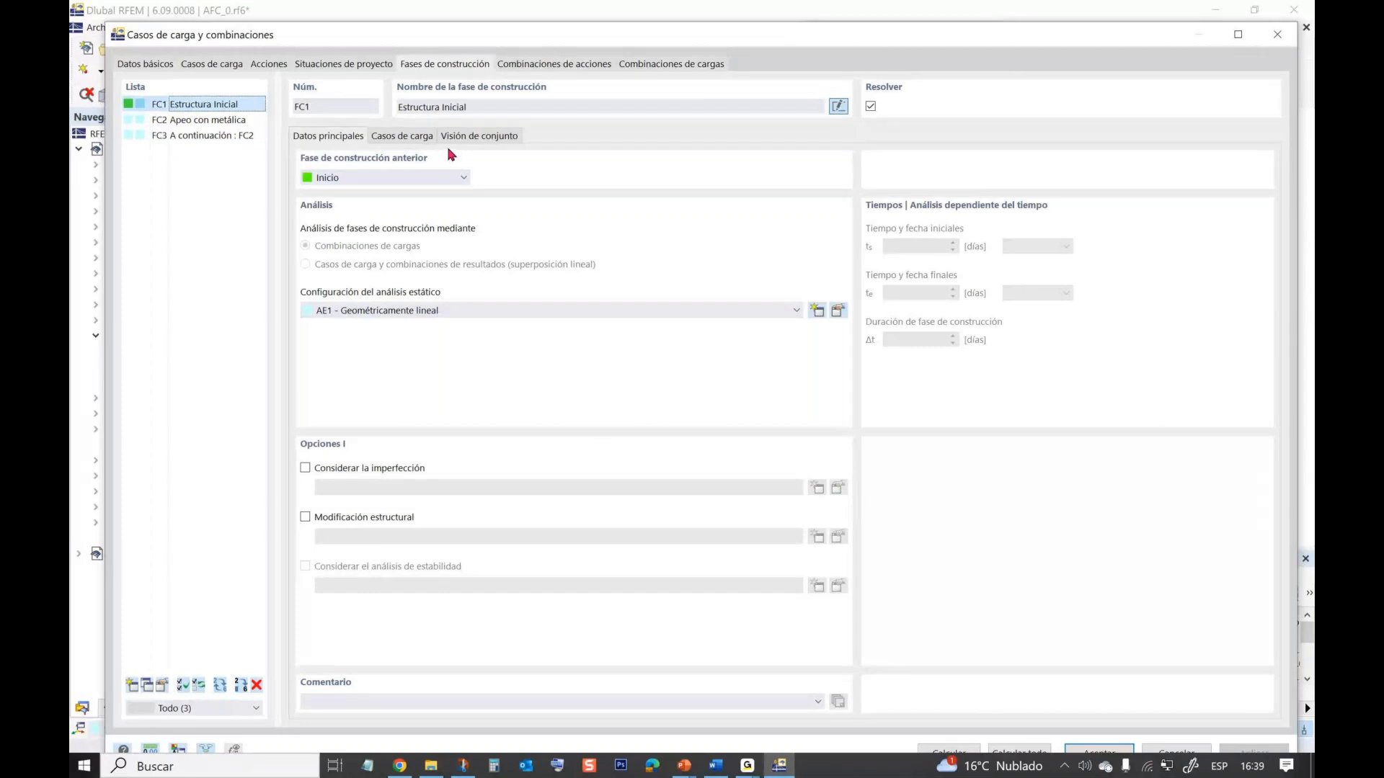
click(392, 137)
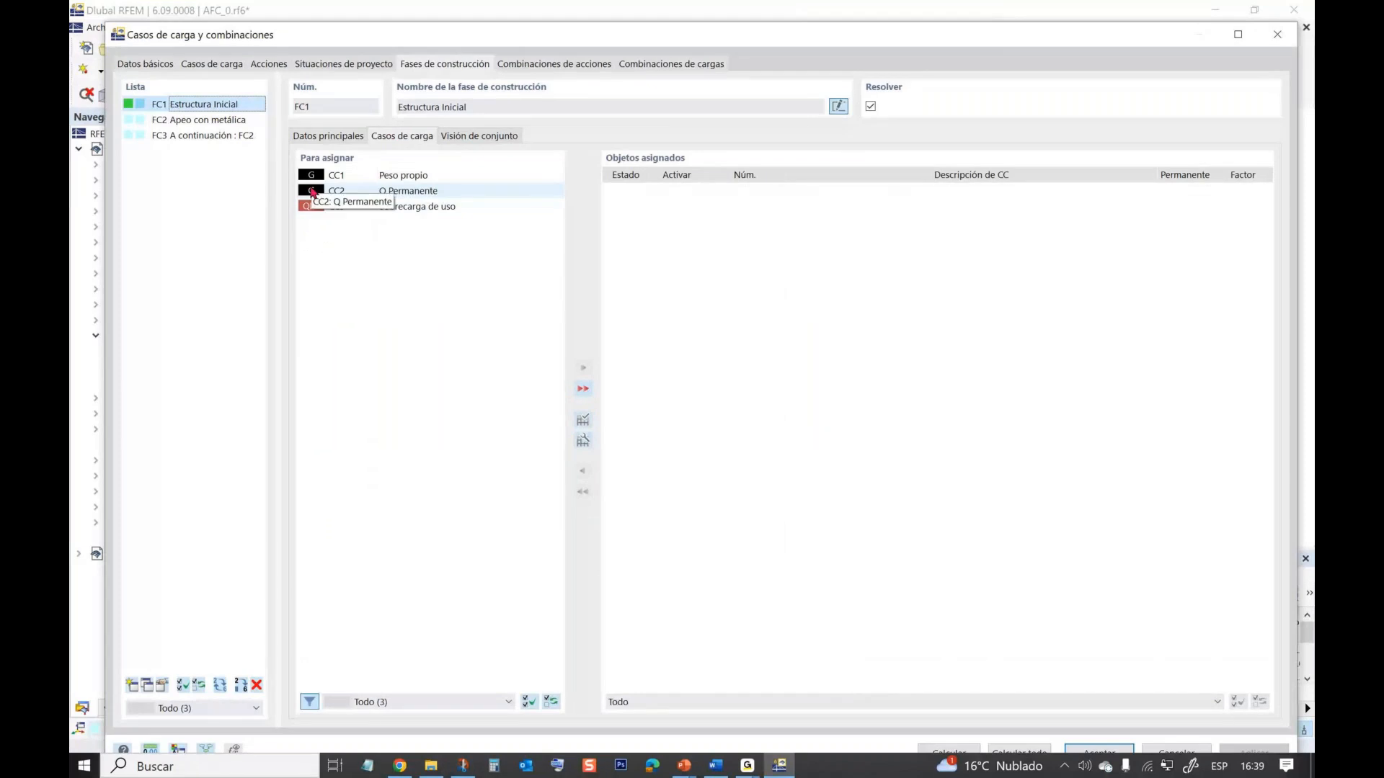
click(352, 180)
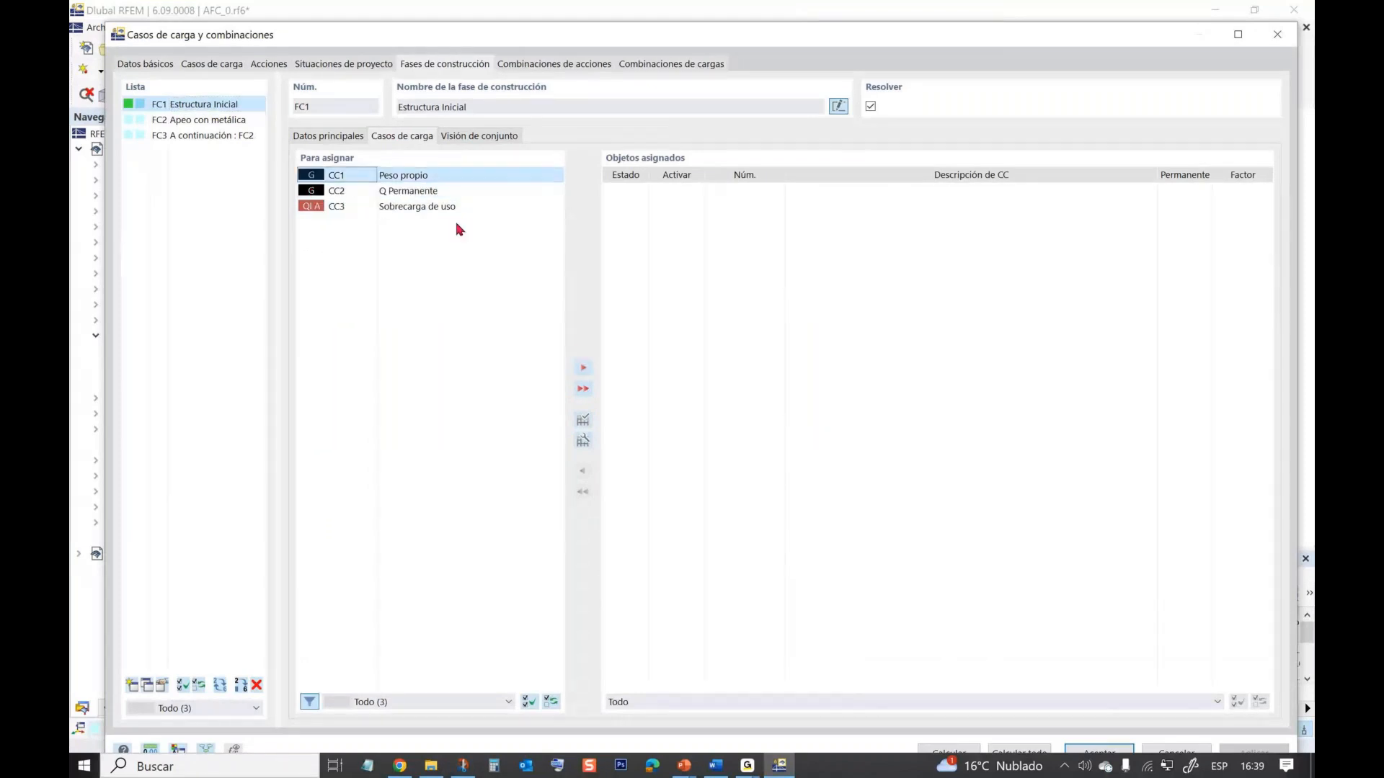
click(583, 370)
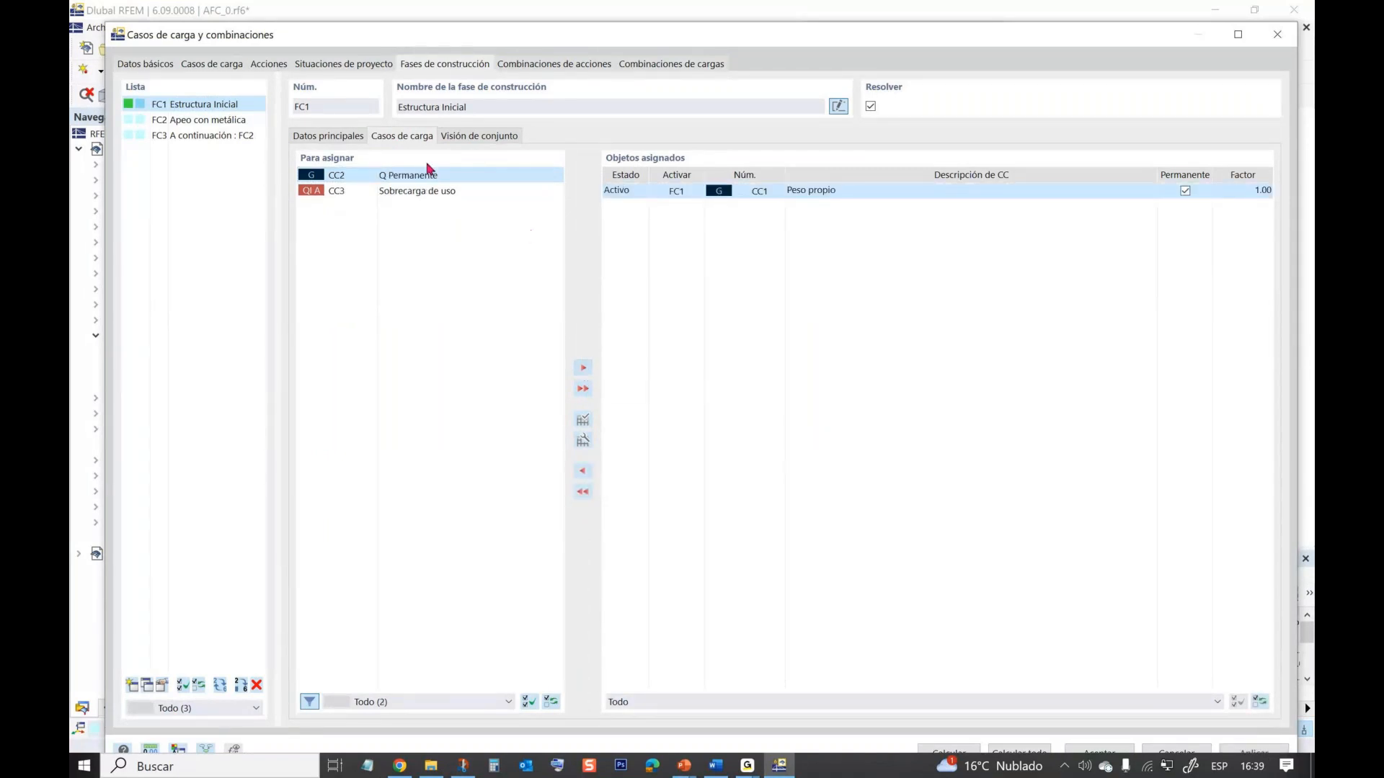
click(583, 376)
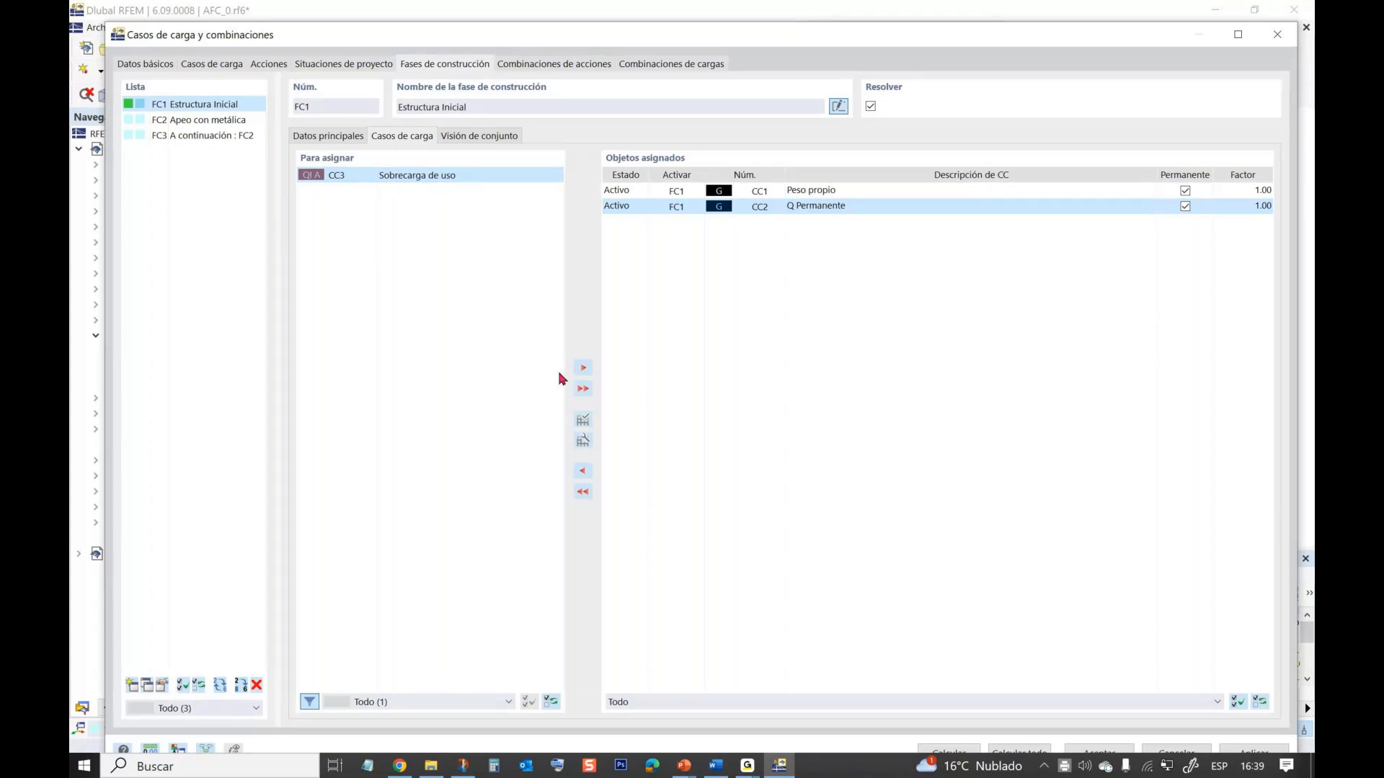
click(583, 368)
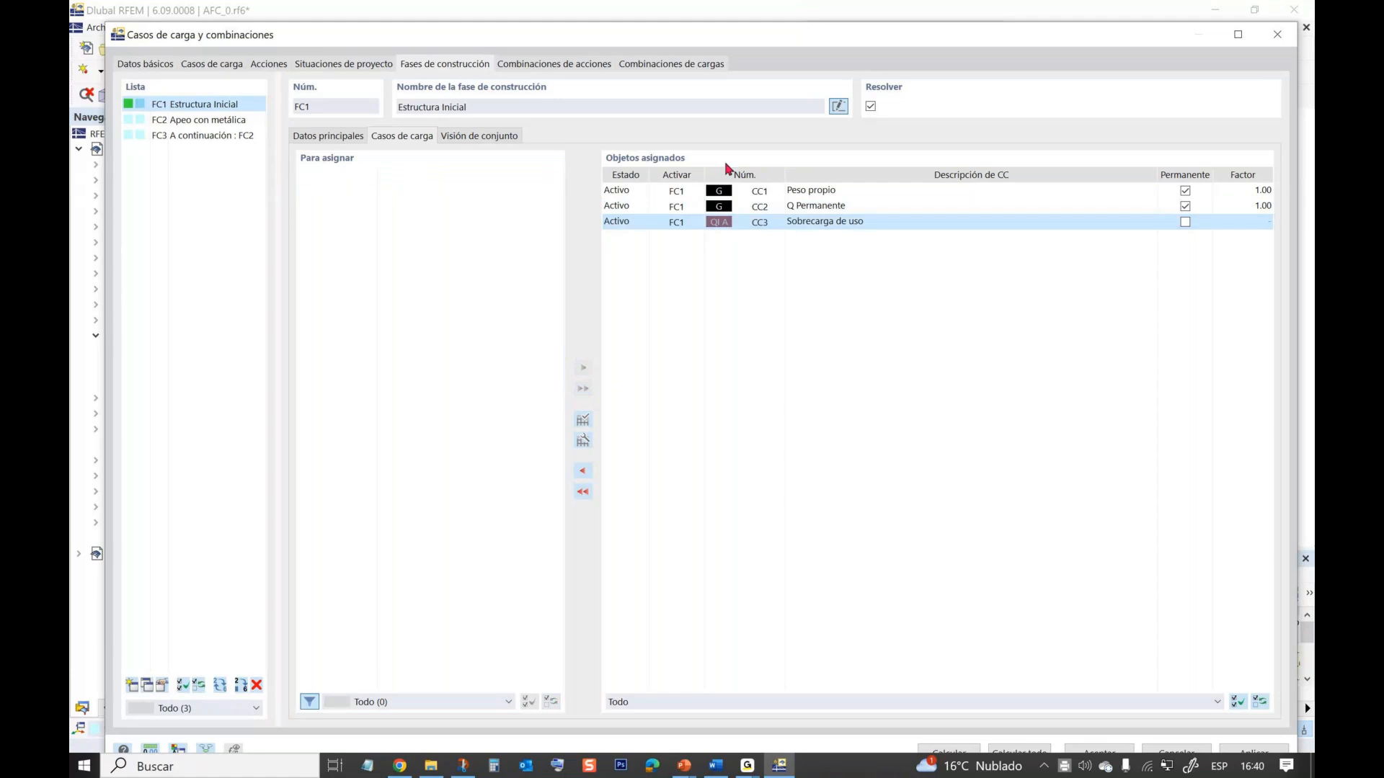
- Compare the load cases assigned to stages FC1 and FC2, filtering FC2's assigned objects by SC actual
click(194, 121)
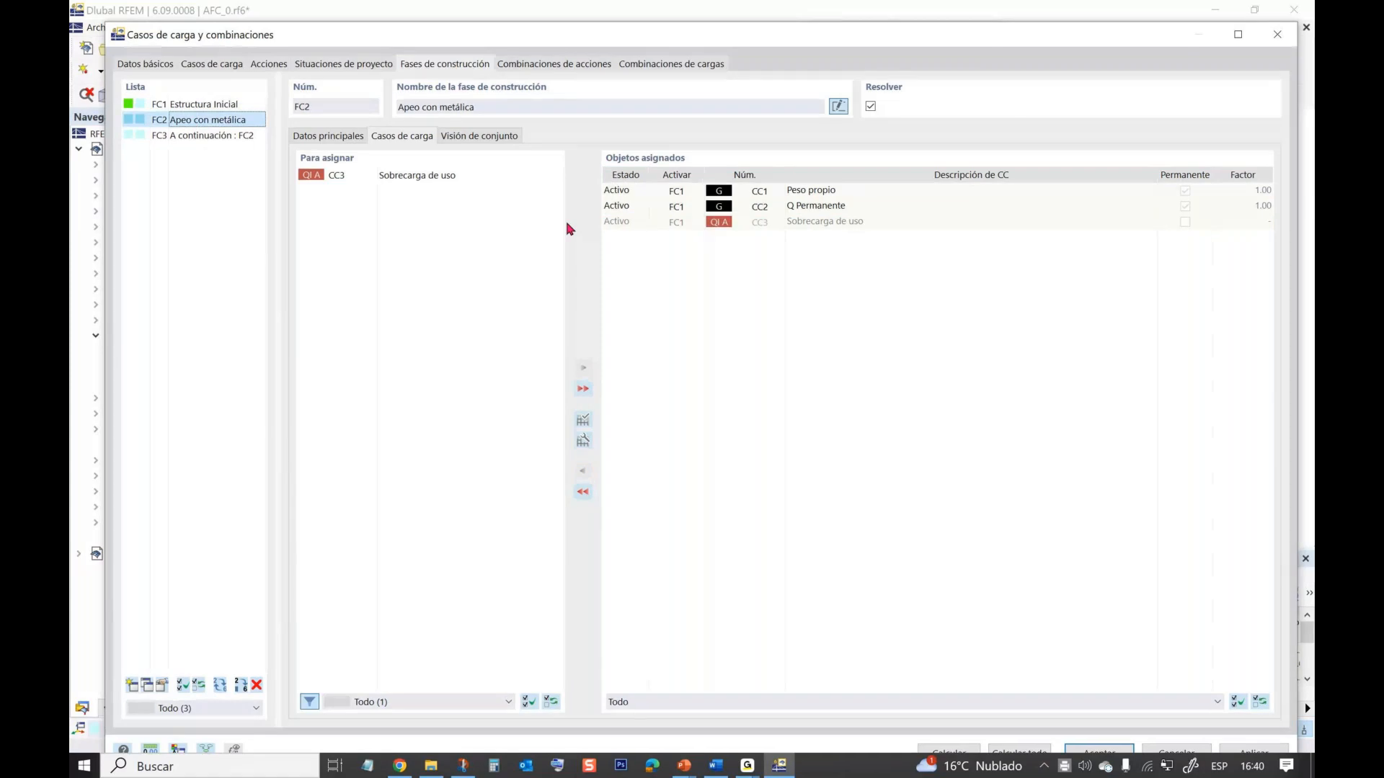
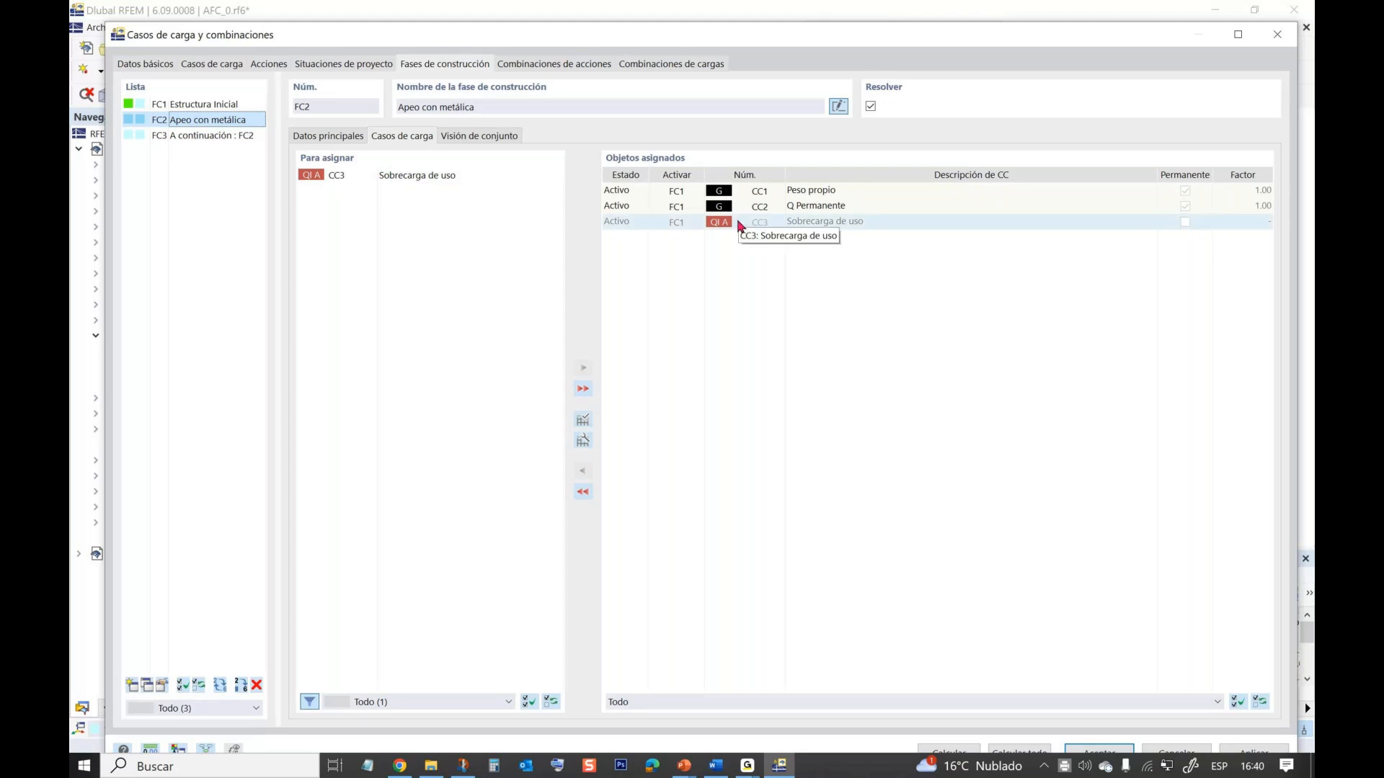
click(225, 104)
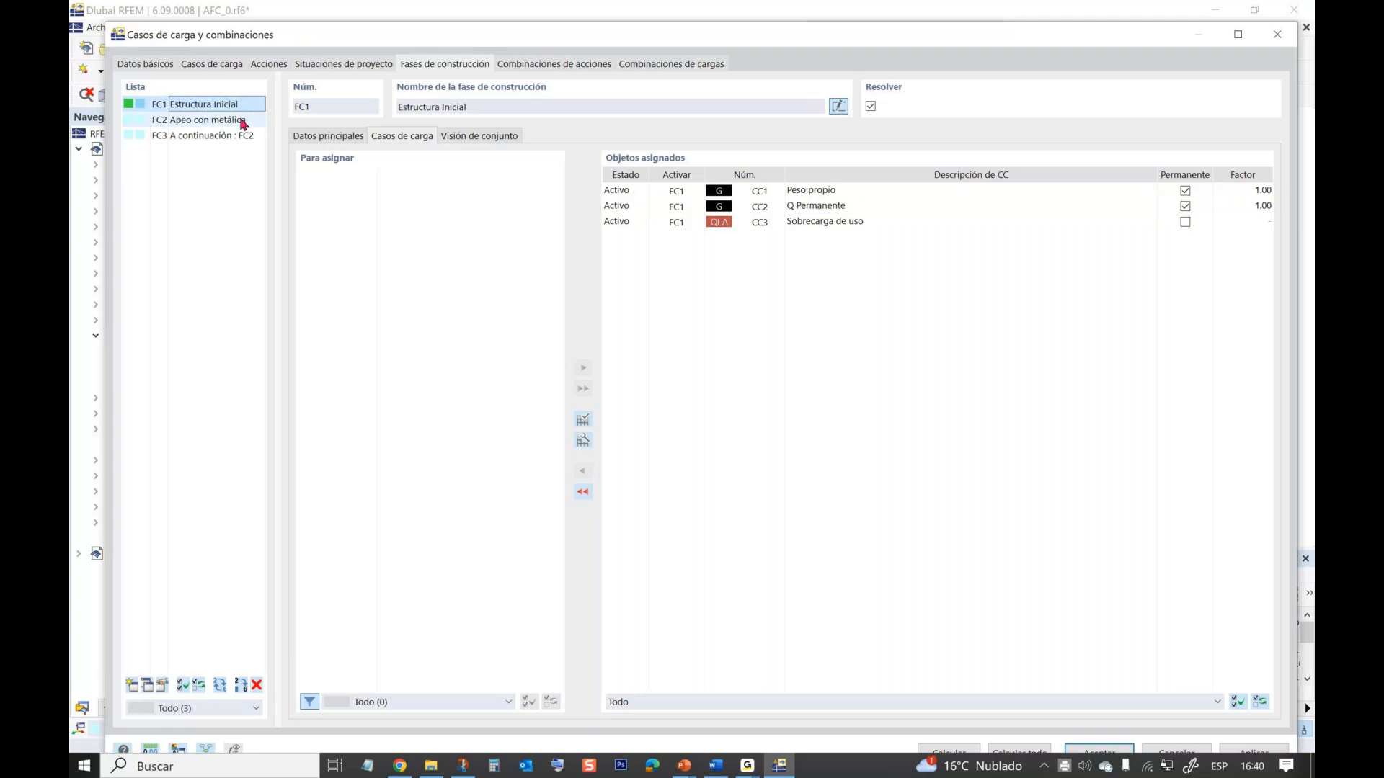
click(245, 120)
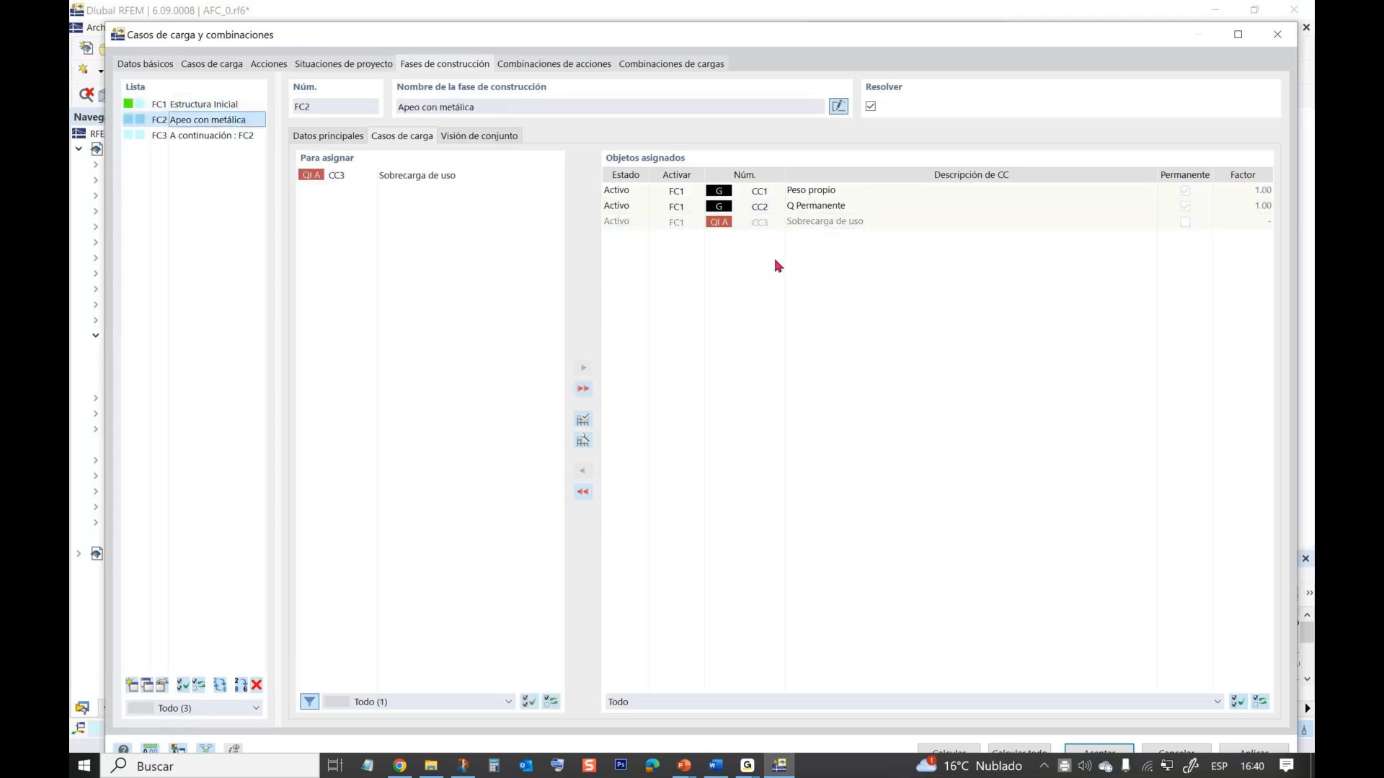
click(758, 705)
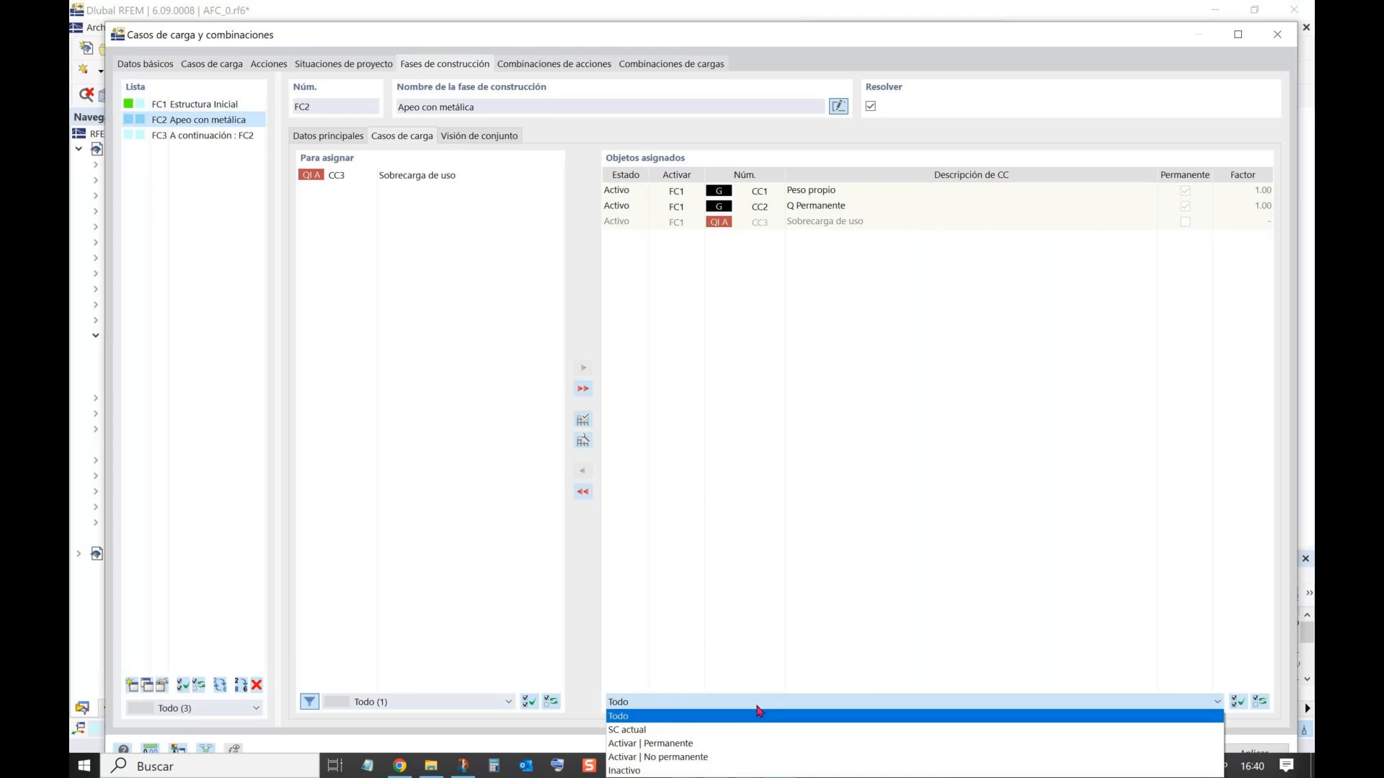
click(755, 730)
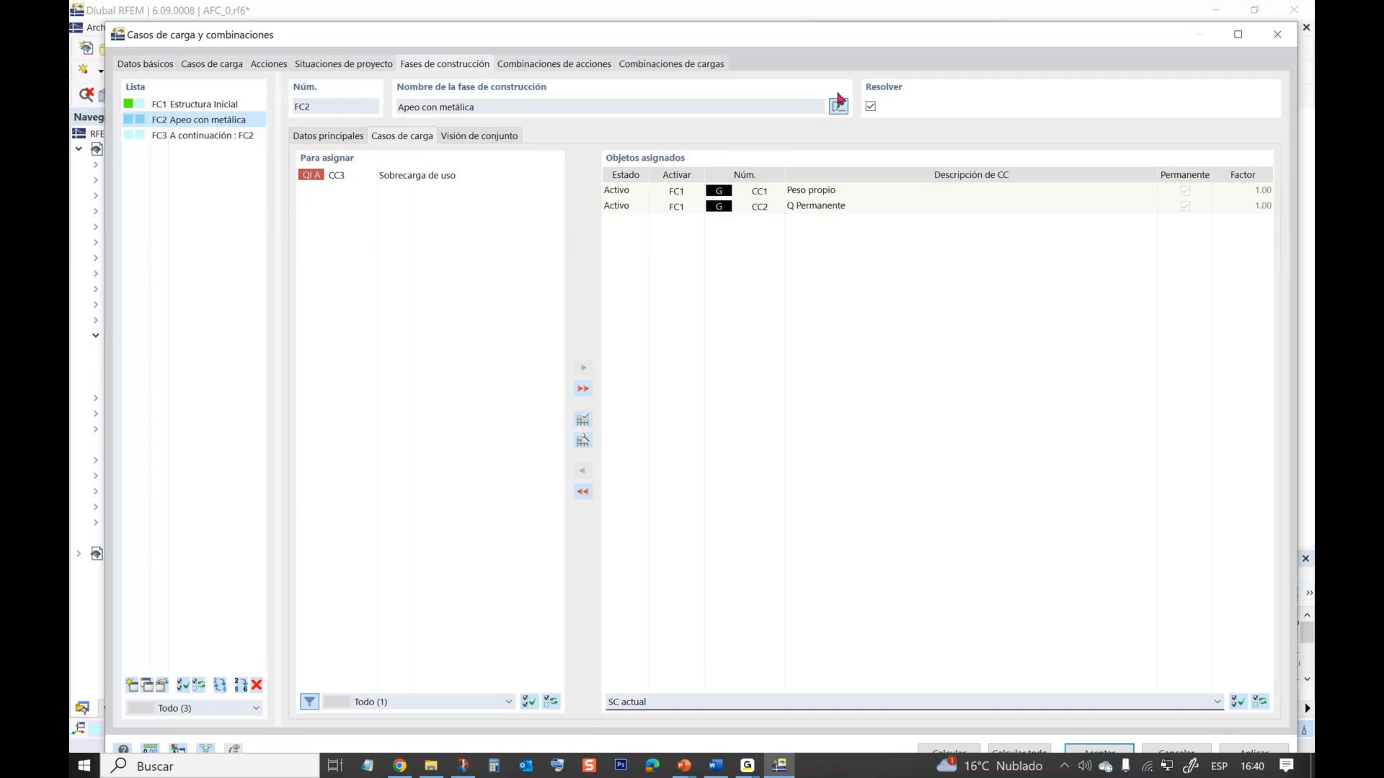
- Assign load case CC3 Sobrecarga de uso to construction stage FC3
click(225, 142)
click(408, 178)
click(582, 371)
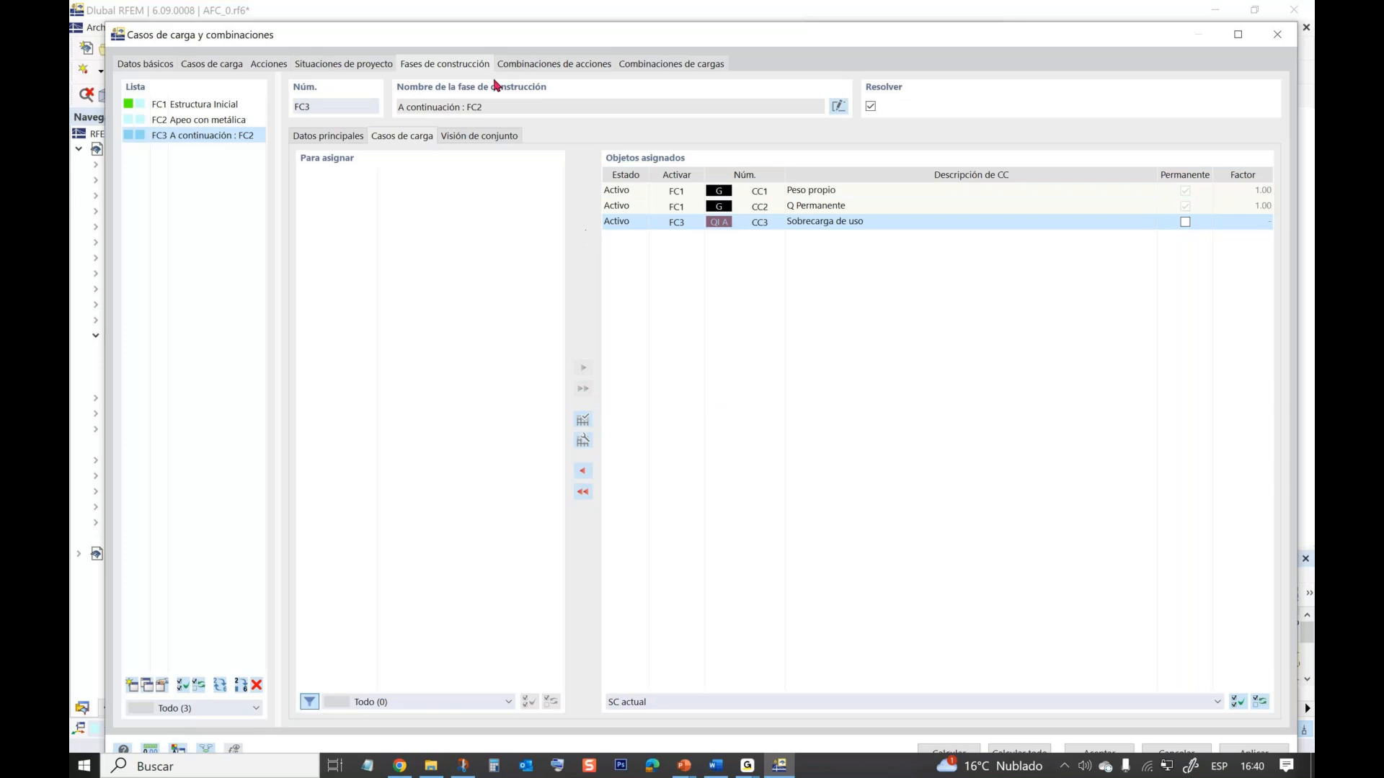
- Check which combination wizards are available for design situation SP1 ELU (STR/GEO)
click(320, 67)
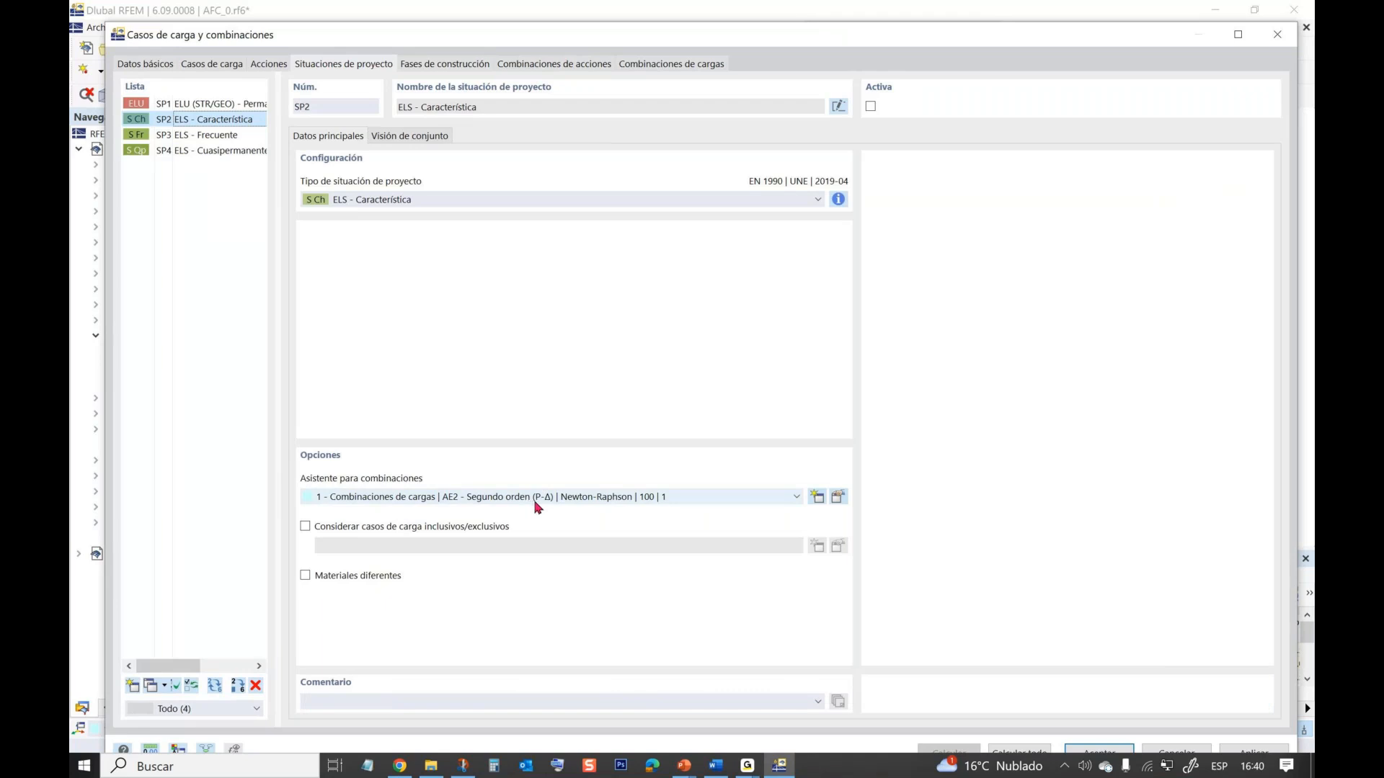
click(224, 105)
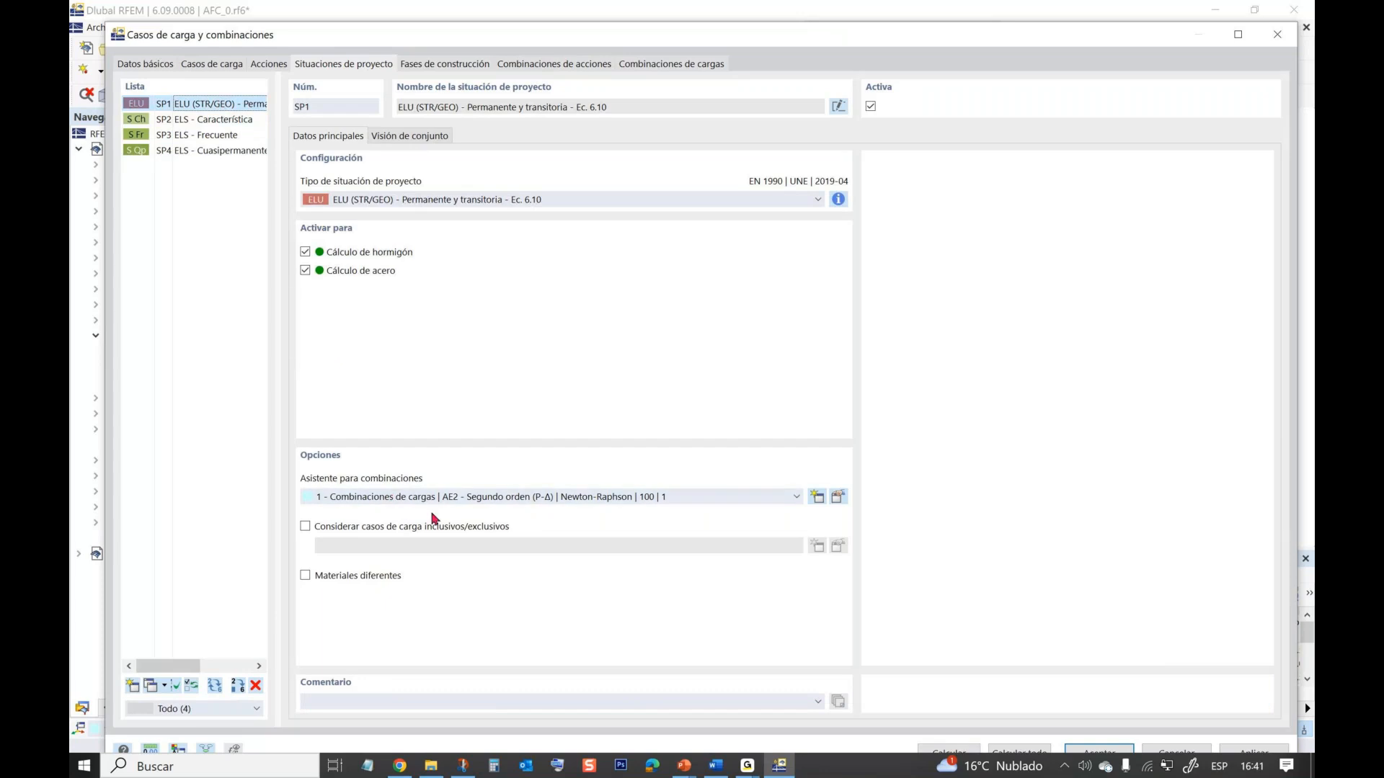
click(528, 498)
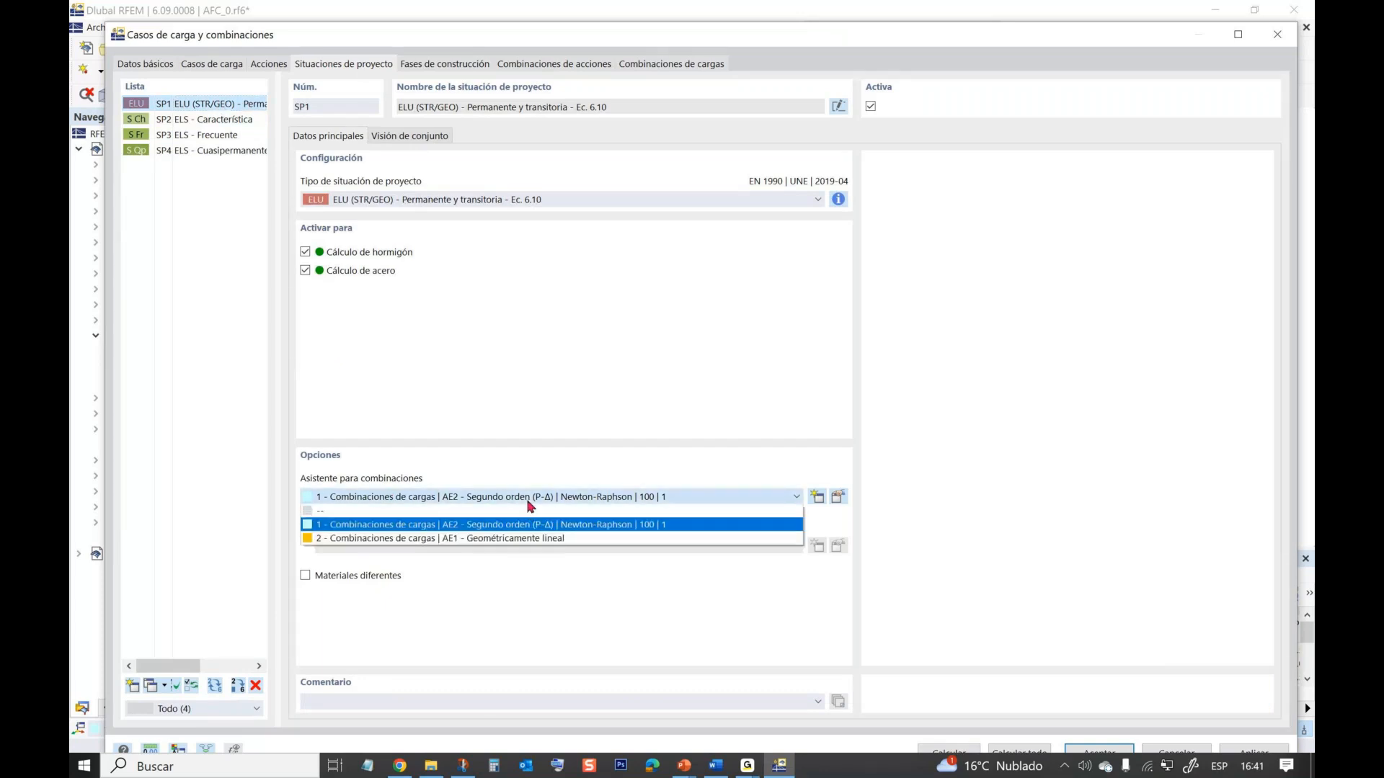
click(537, 474)
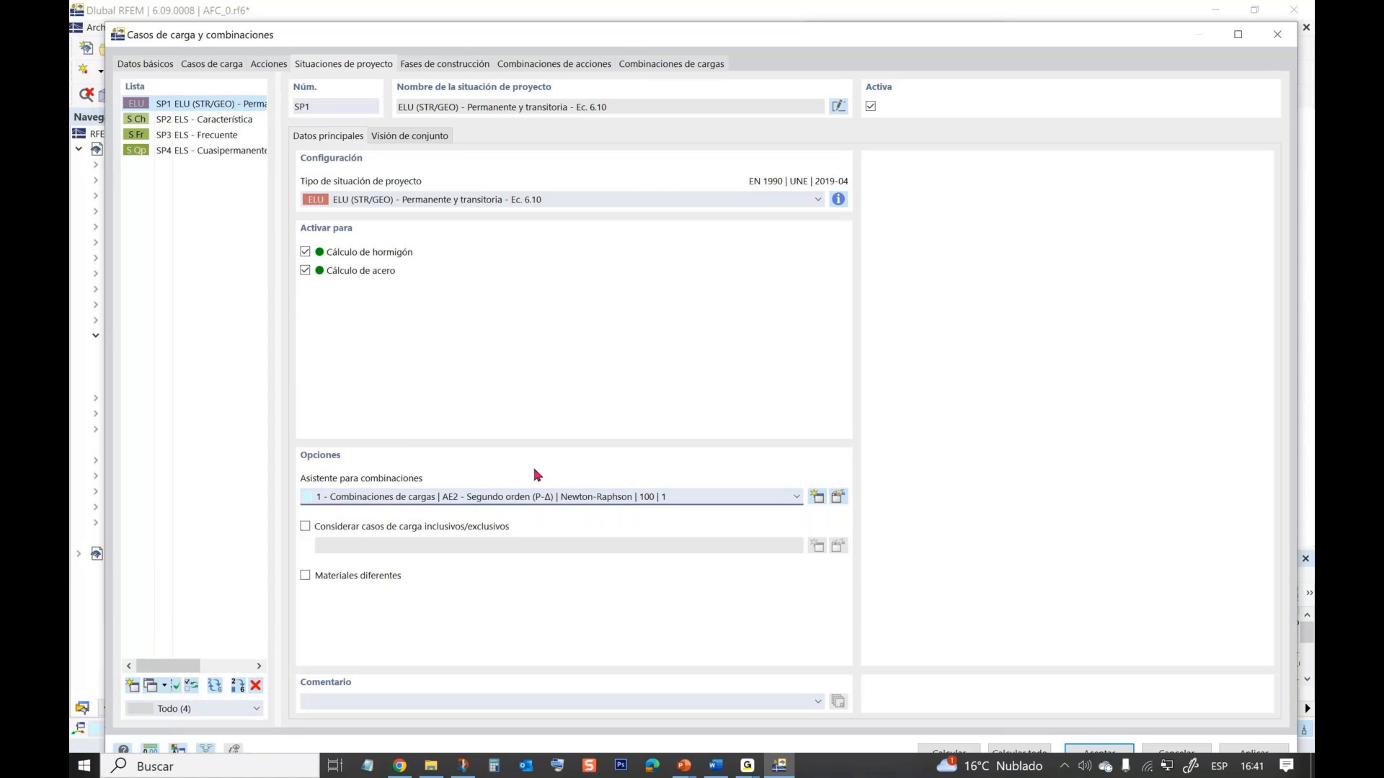
- Compare the static analysis settings of the construction stages with SP1's combination wizard, checking the analysis options available for FC2
click(444, 65)
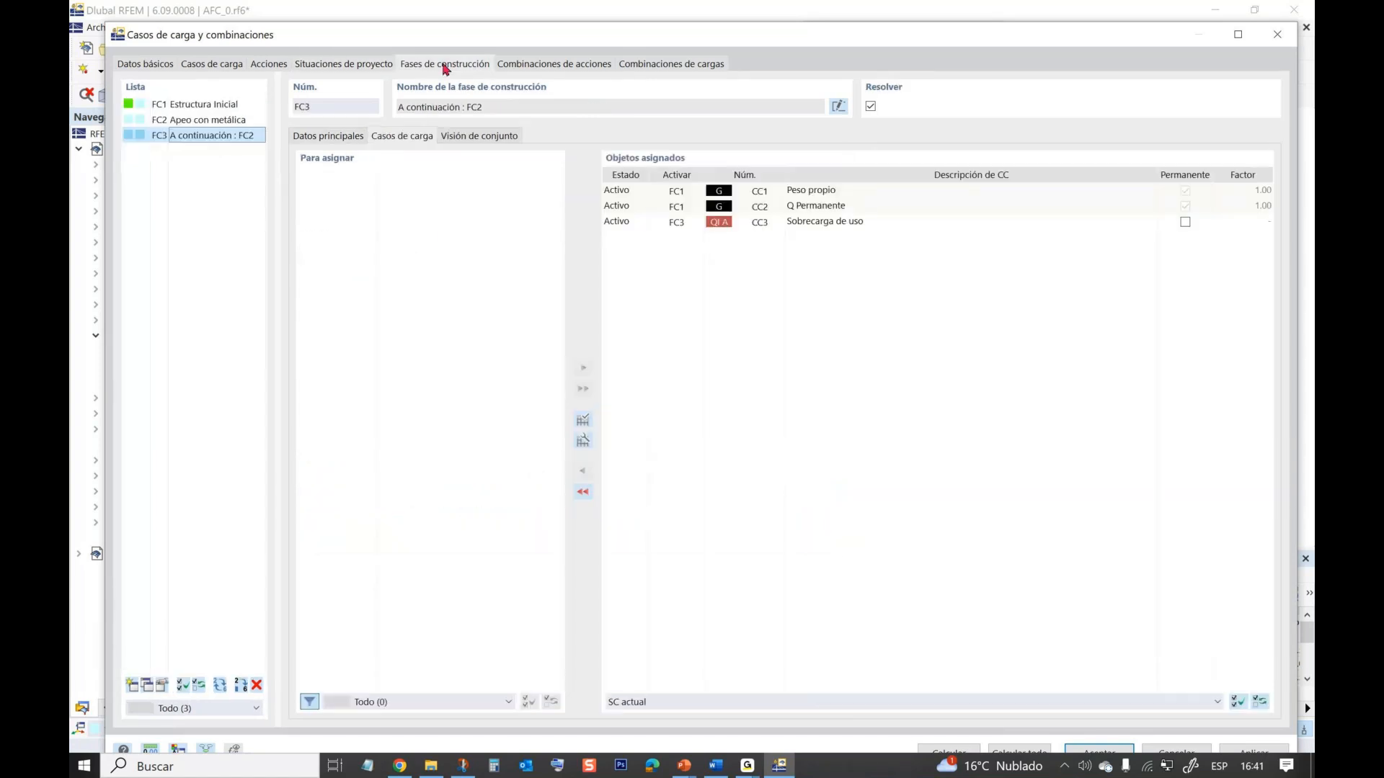
click(338, 138)
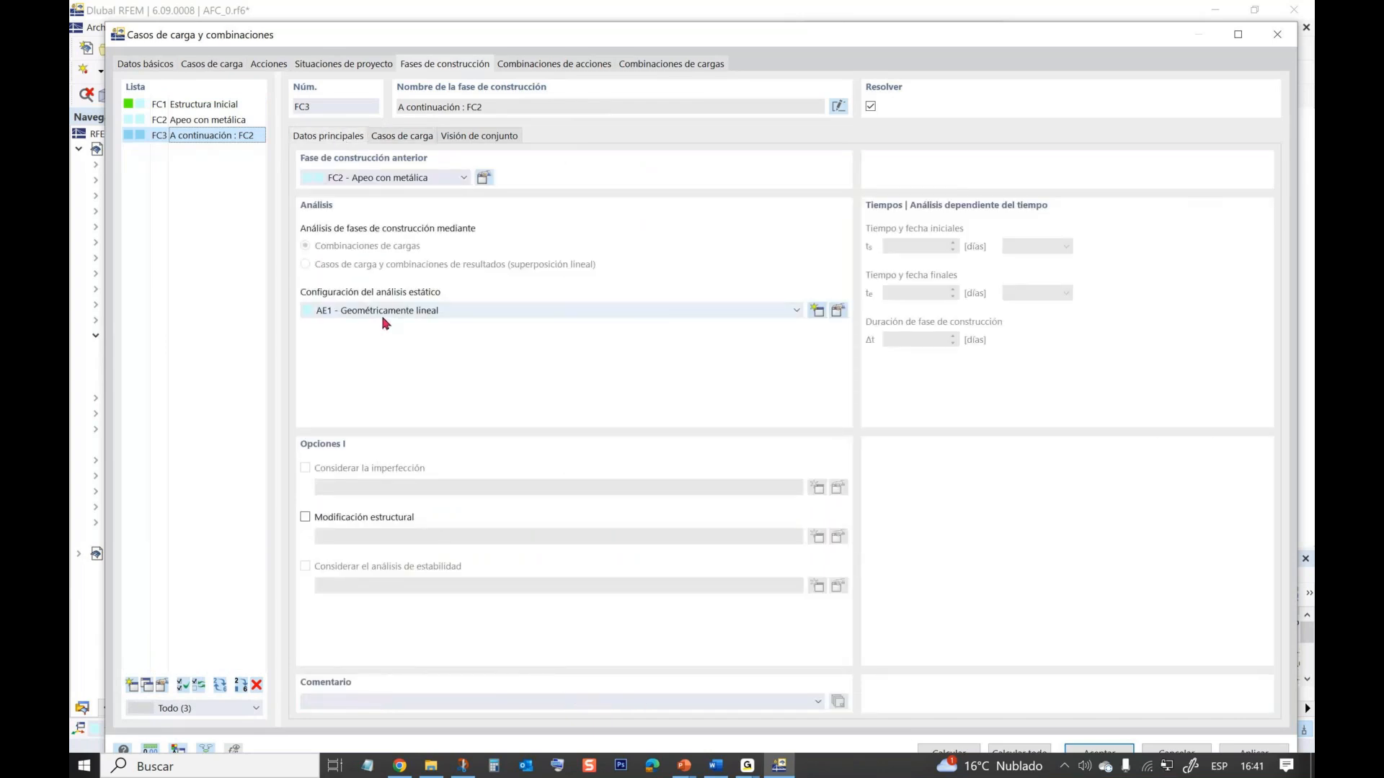
click(337, 69)
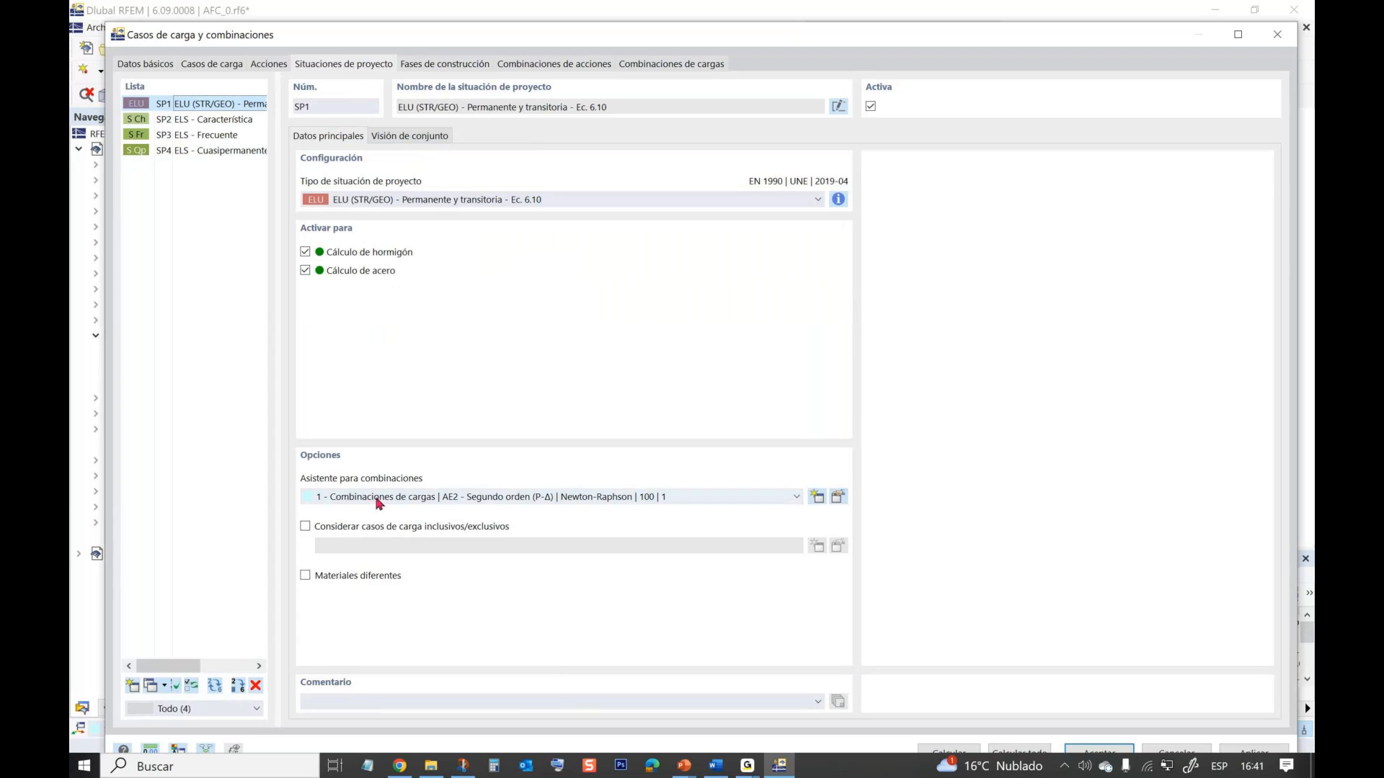
click(435, 66)
click(231, 122)
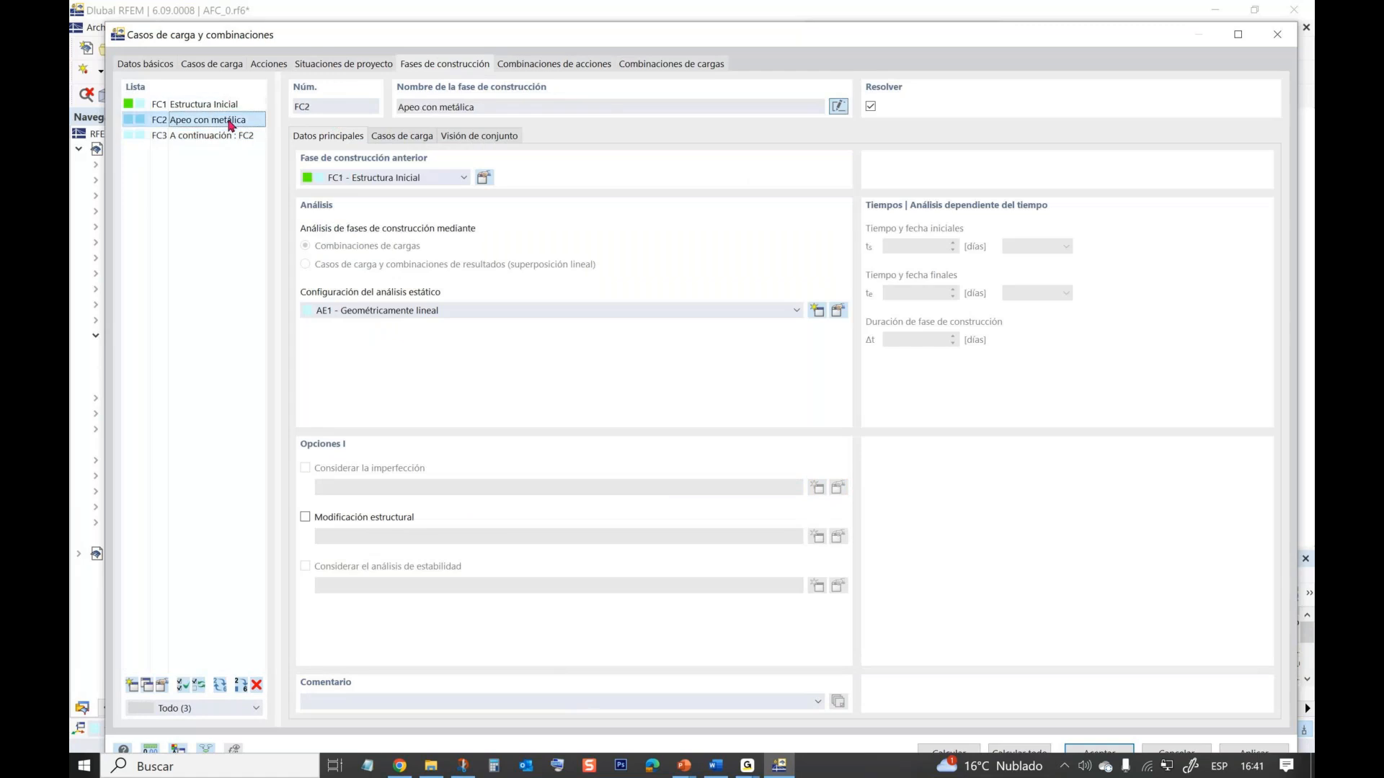
click(227, 108)
click(232, 124)
click(462, 311)
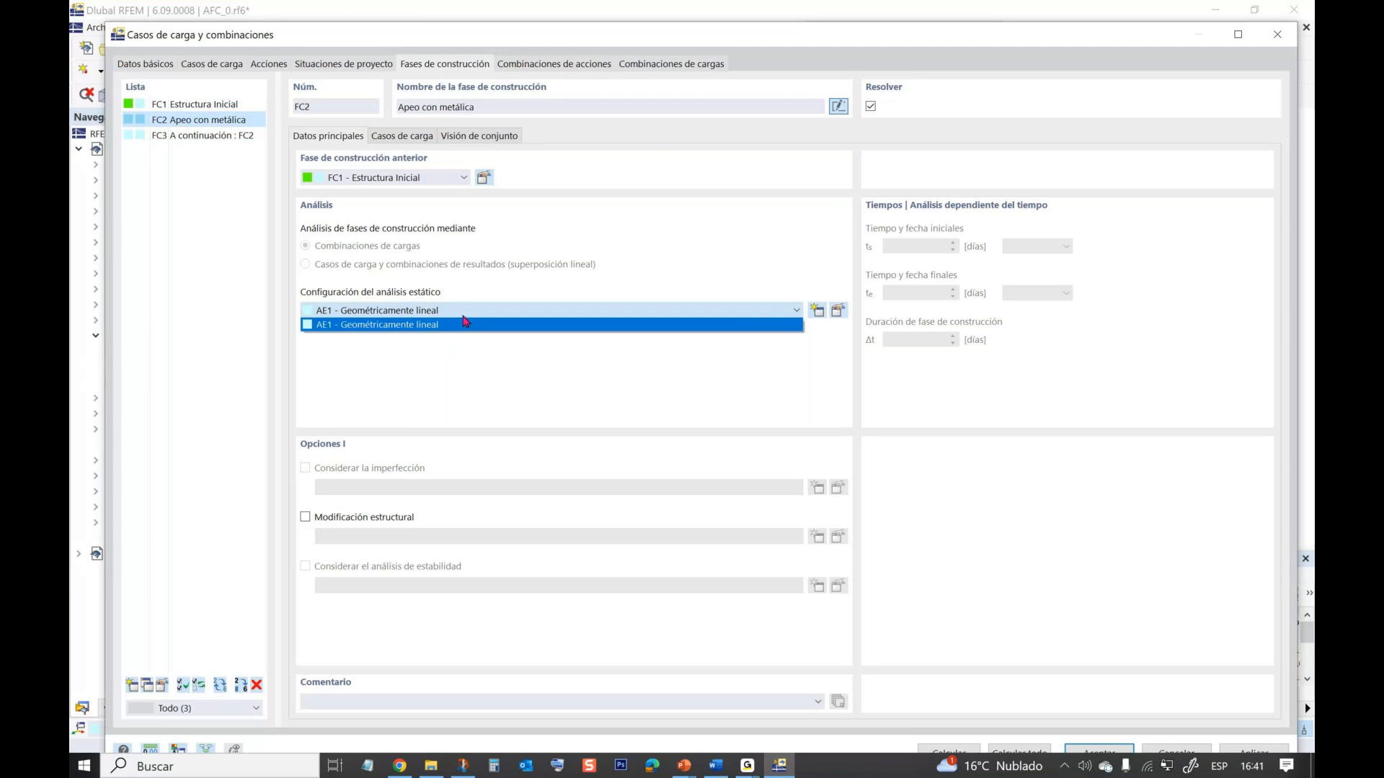
click(465, 322)
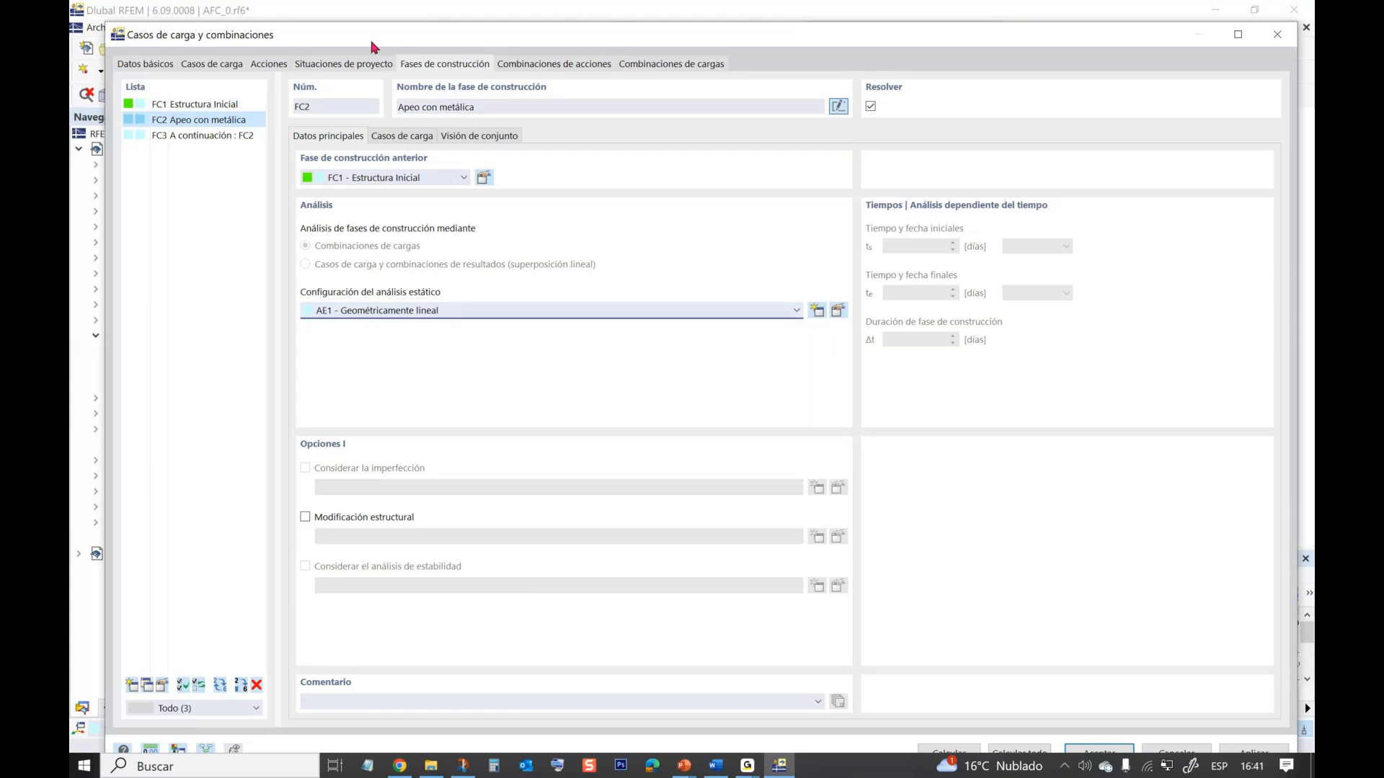
- Delete both existing combination wizards, the second-order AE2 one and the geometrically linear AE1 one, from SP1's wizard editor
click(343, 64)
click(467, 497)
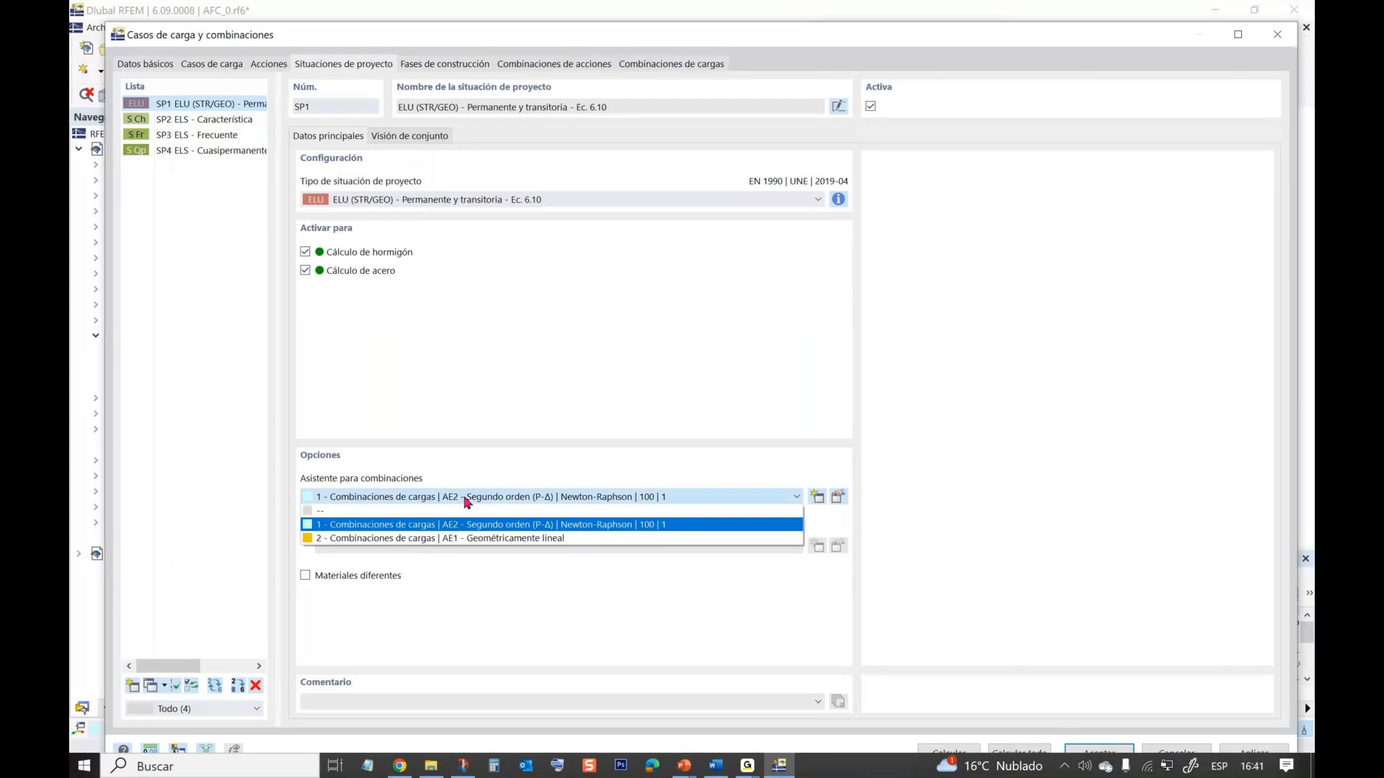
click(467, 524)
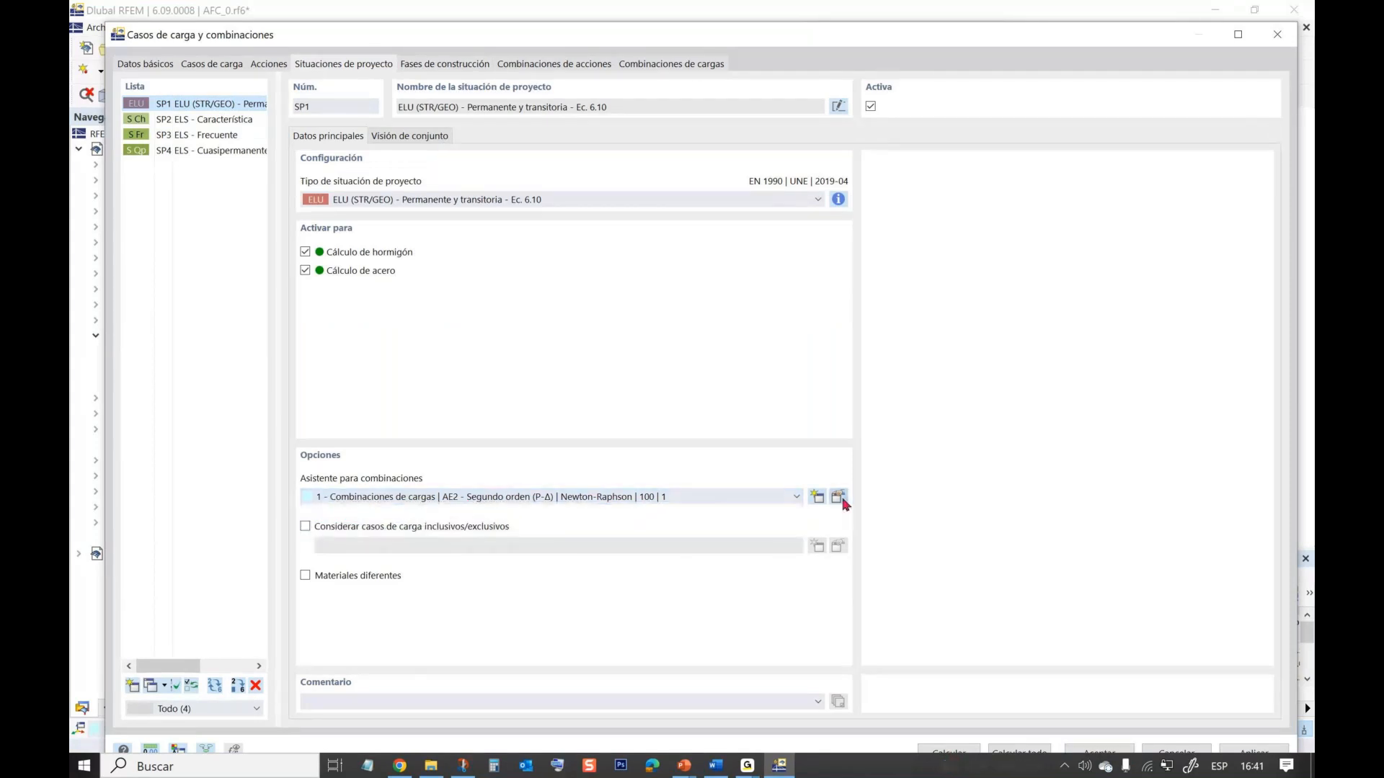
click(837, 497)
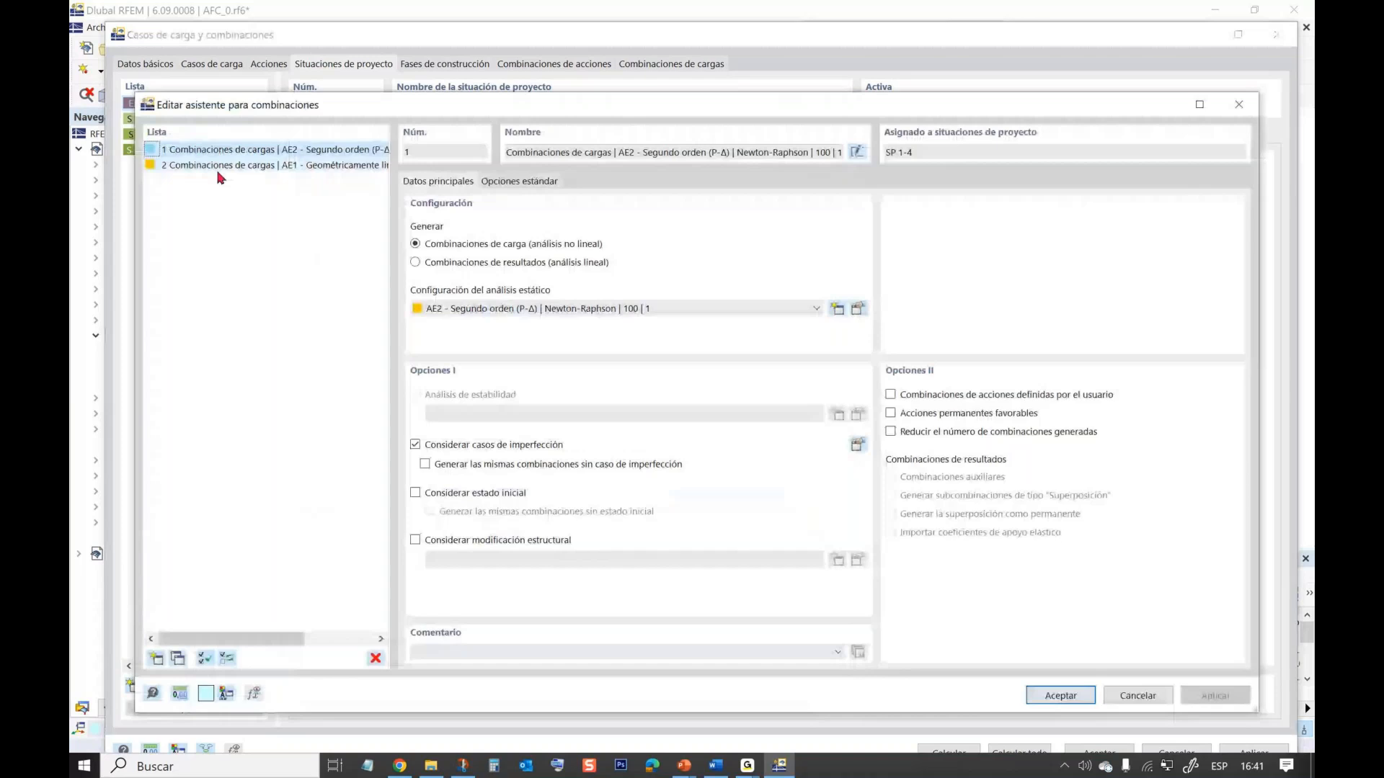
click(375, 657)
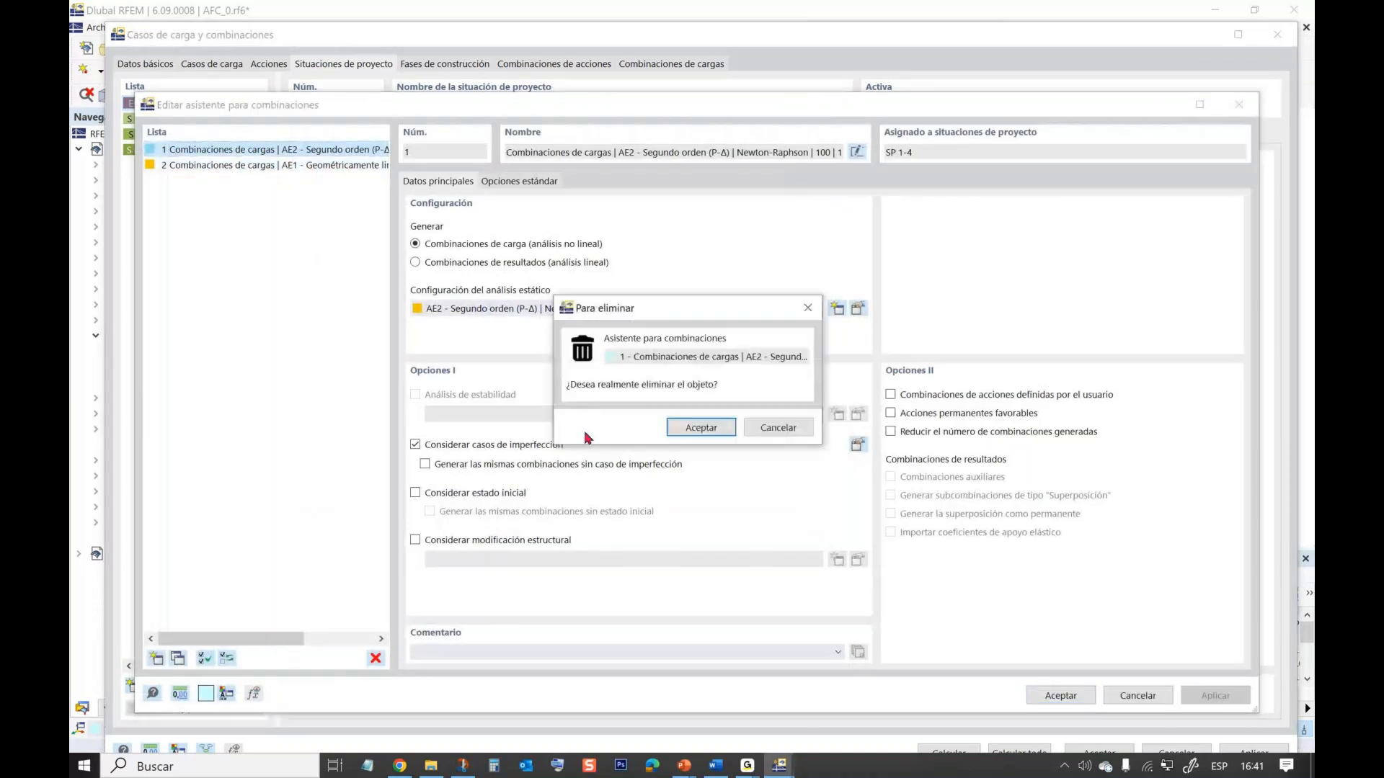
click(670, 429)
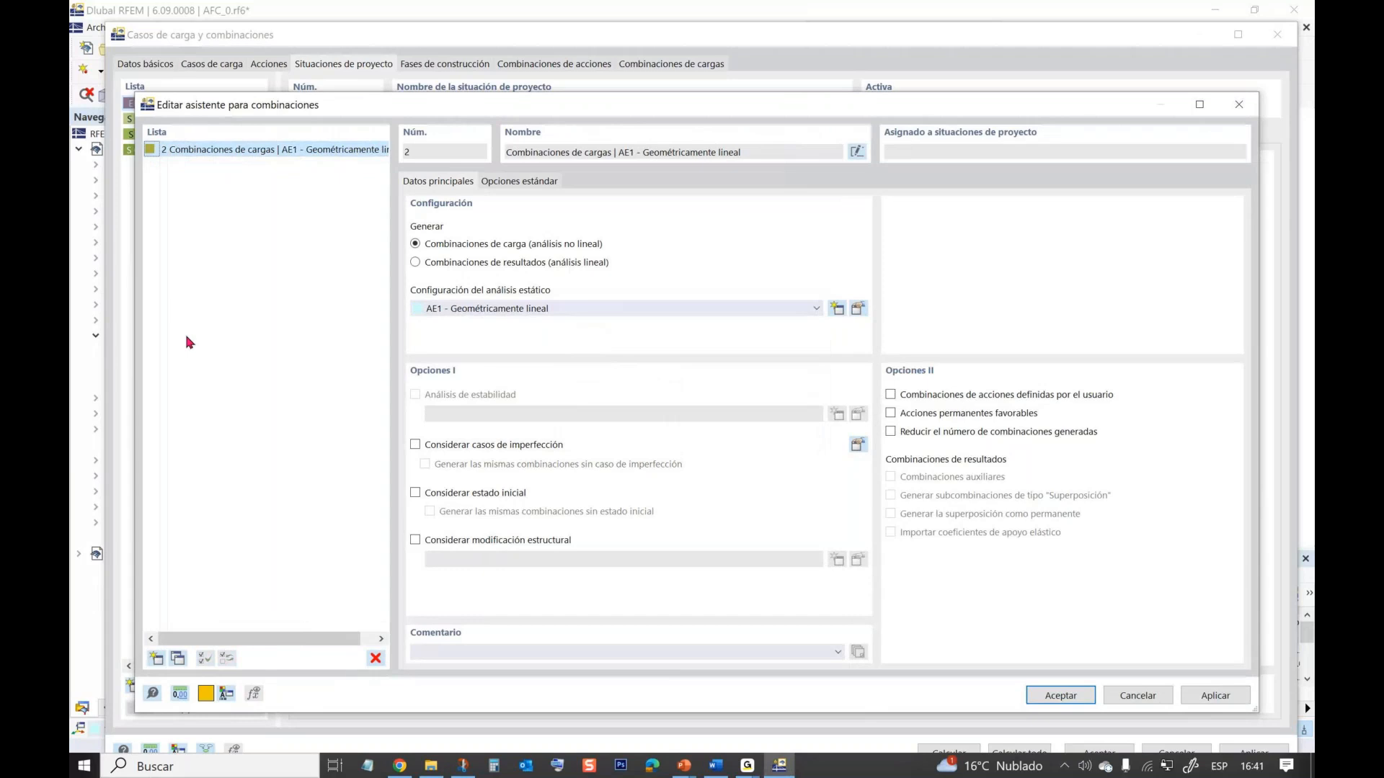
click(375, 658)
key(Return)
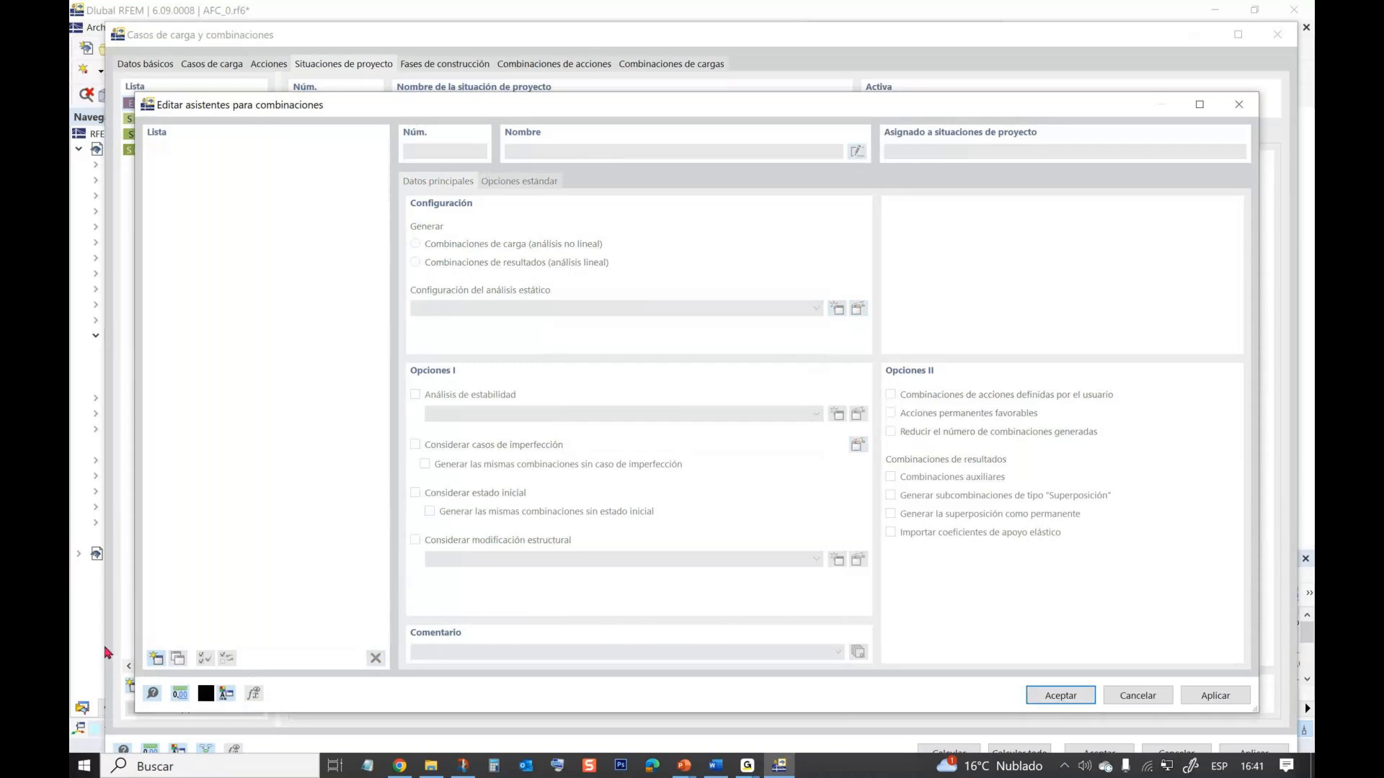
- Create a combination wizard for load combinations with AE1 - Geométricamente lineal and assign it to design situation SP1
click(179, 658)
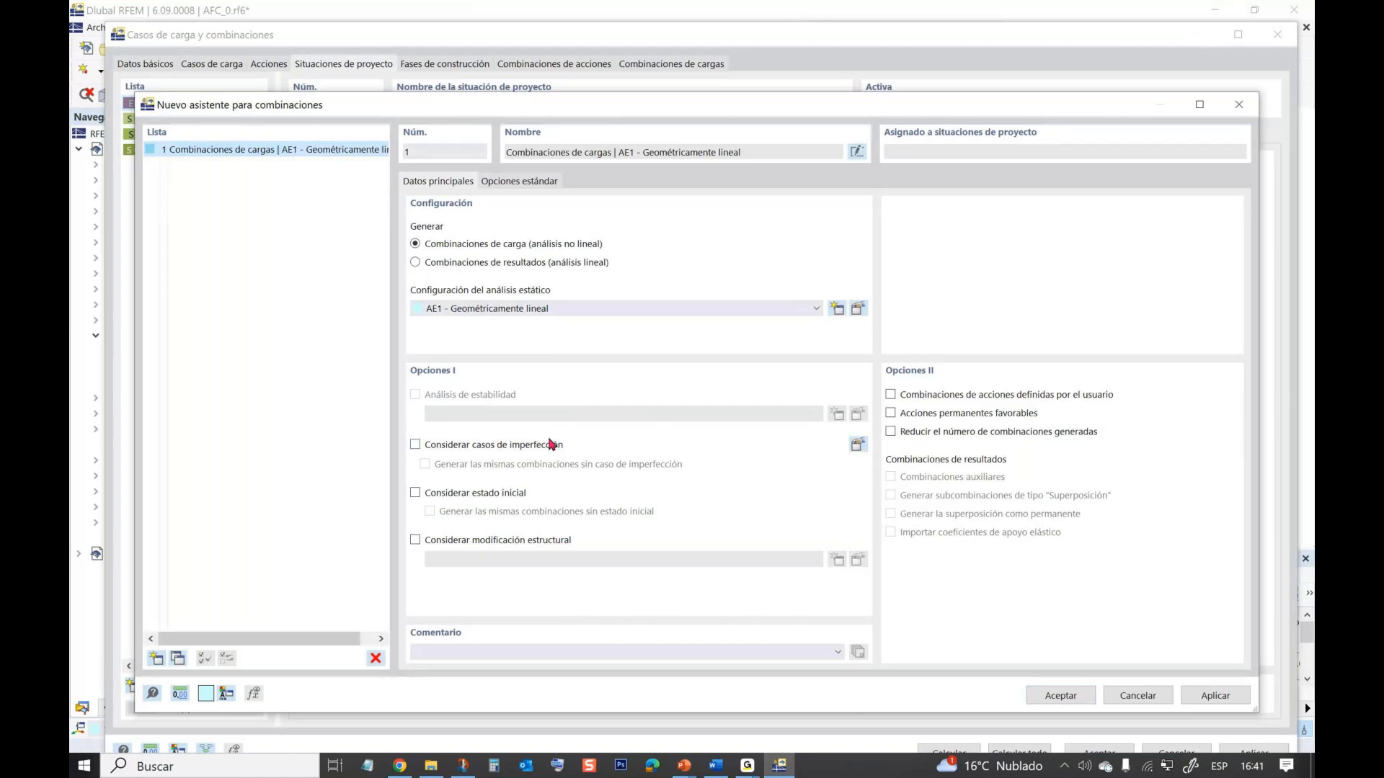
click(1058, 695)
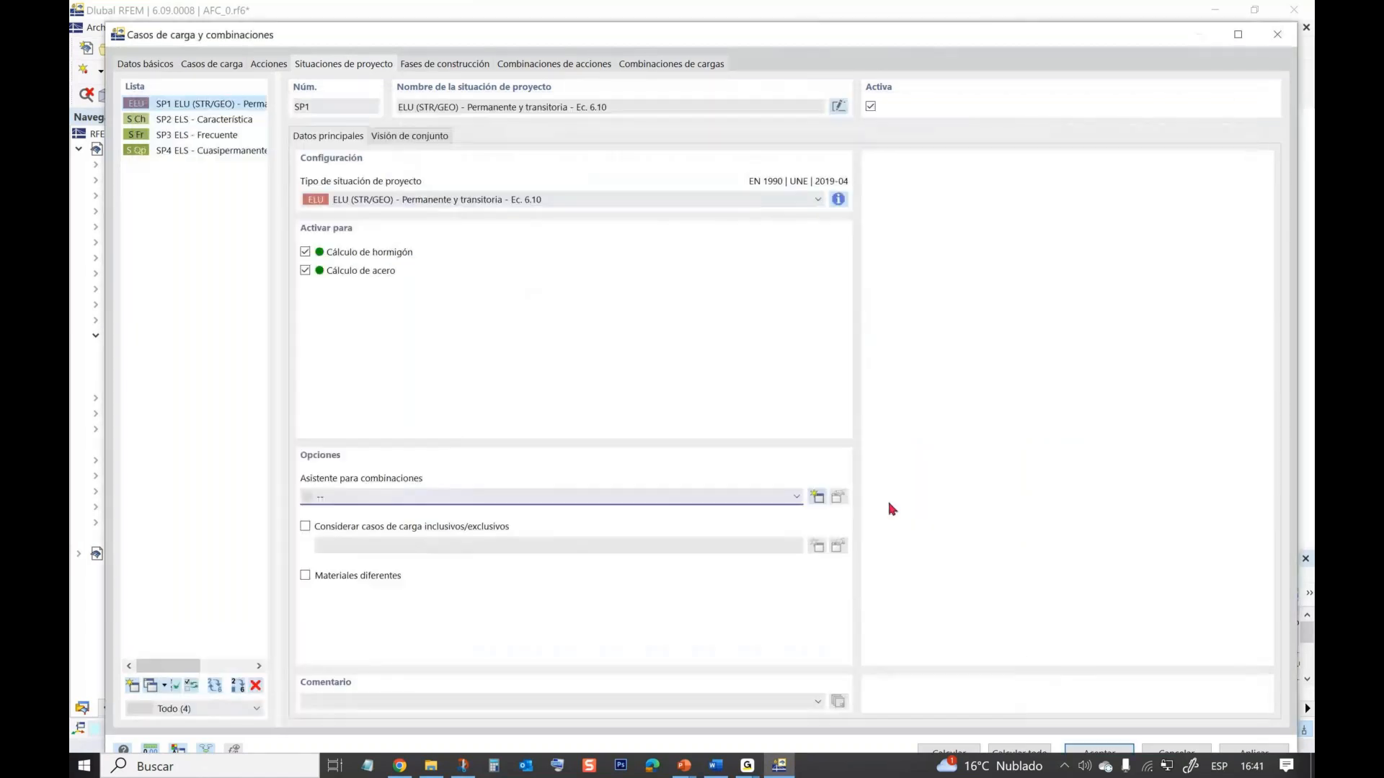
click(597, 497)
click(597, 525)
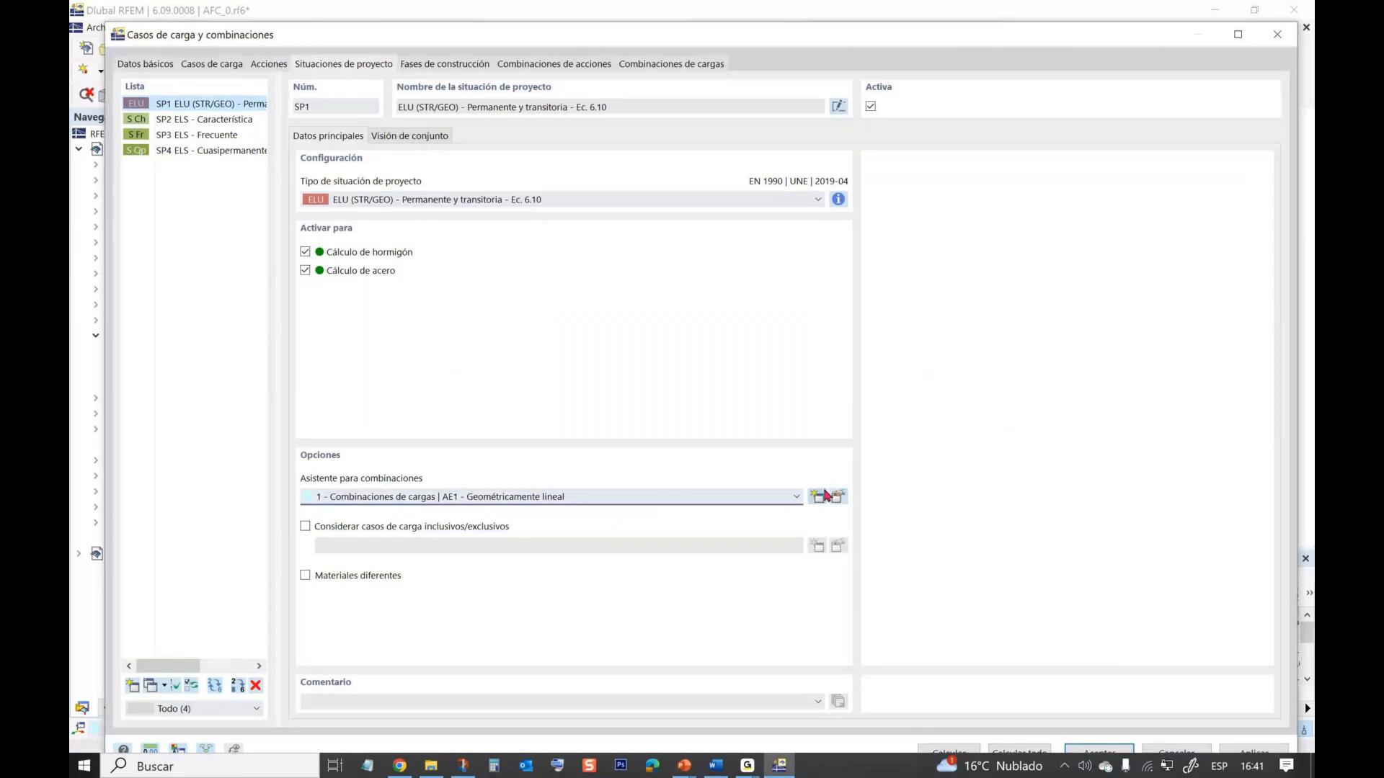
- Enable considering the initial state in SP1's combination wizard and also generating the same combinations without initial state
click(836, 498)
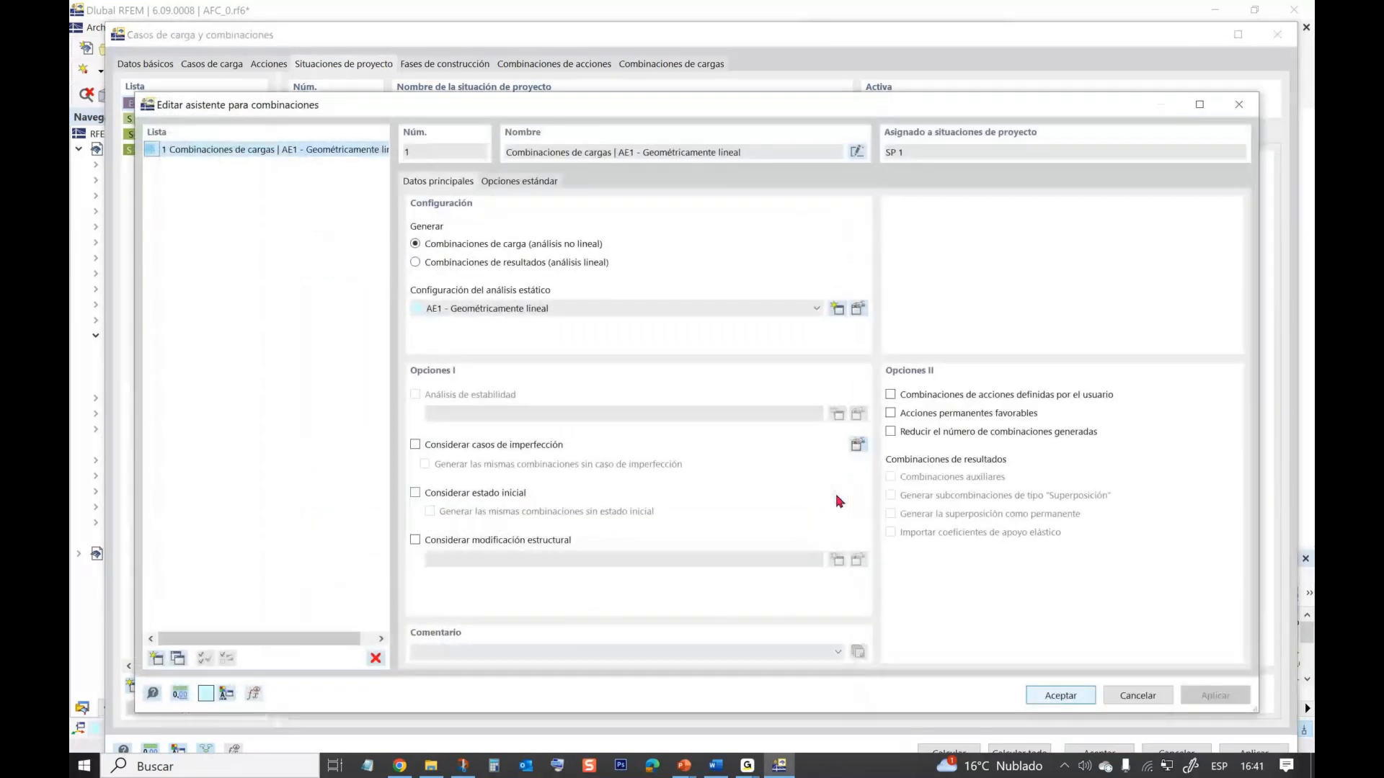
click(415, 492)
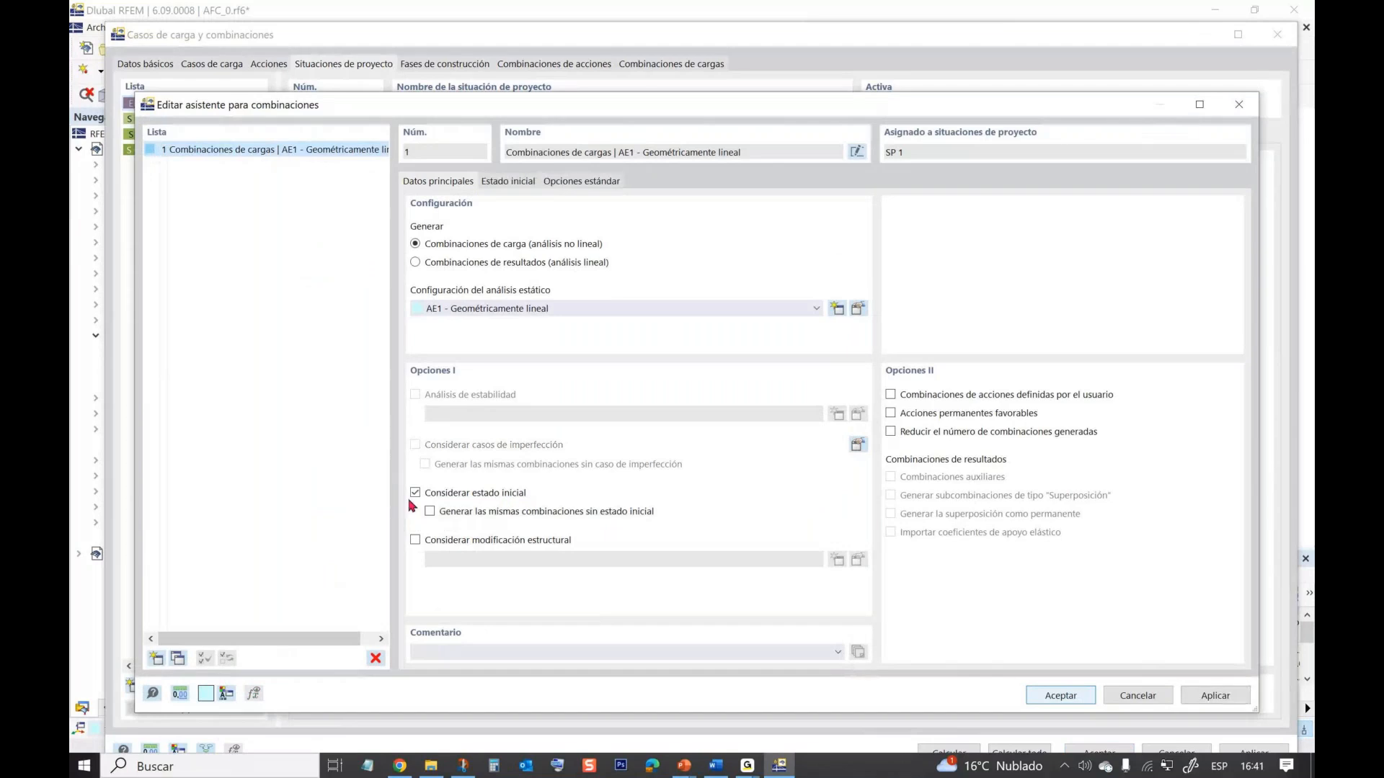
click(416, 494)
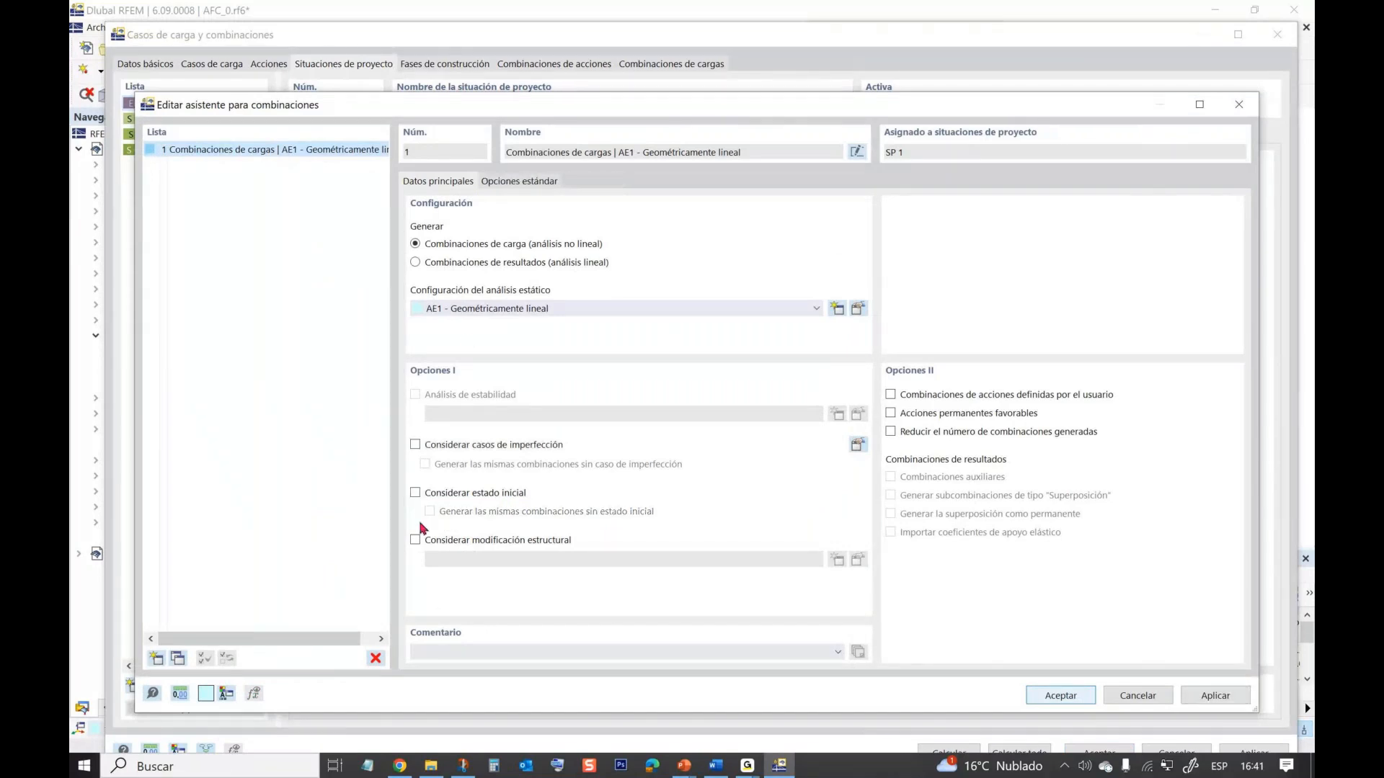
click(415, 493)
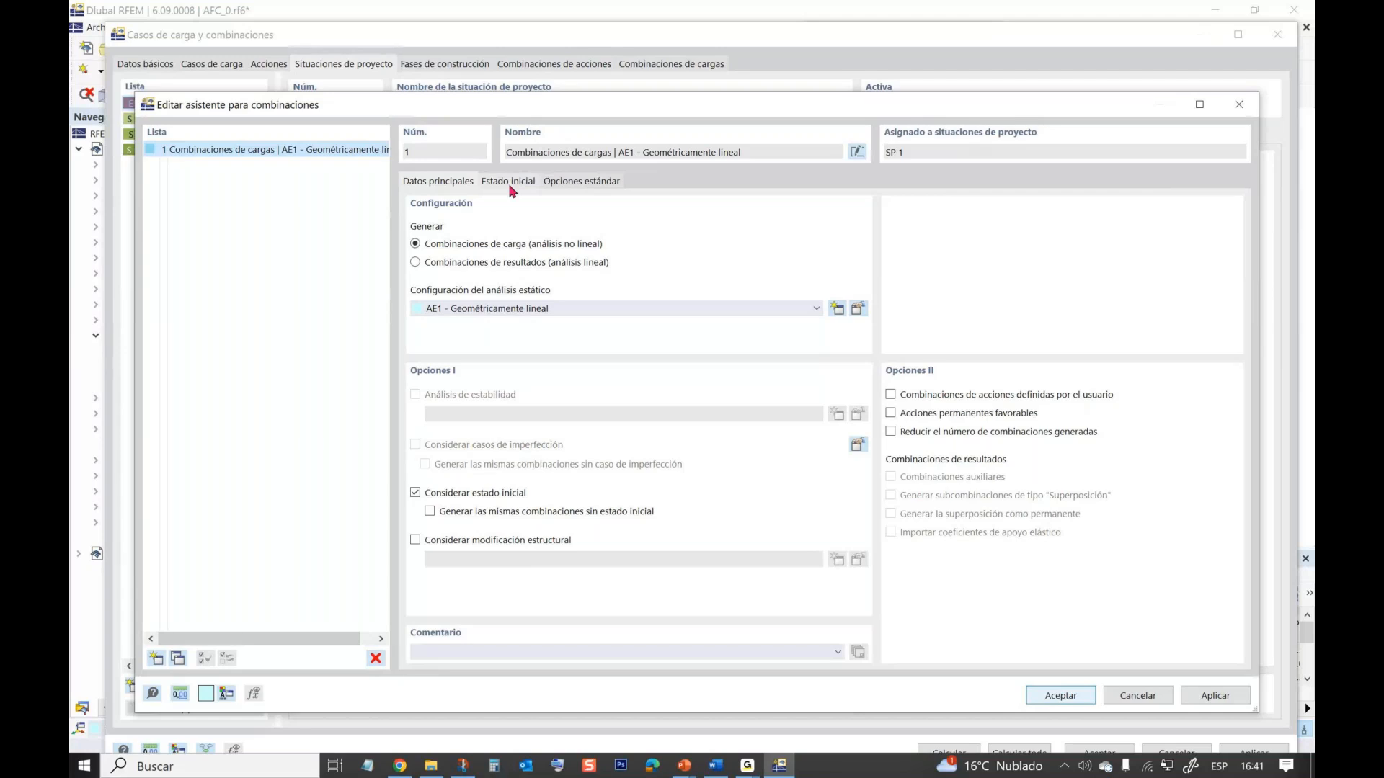
click(431, 511)
- Assign construction stages FC1, FC2 and FC3 as initial states of SP1's combination wizard and accept the wizard settings
click(508, 183)
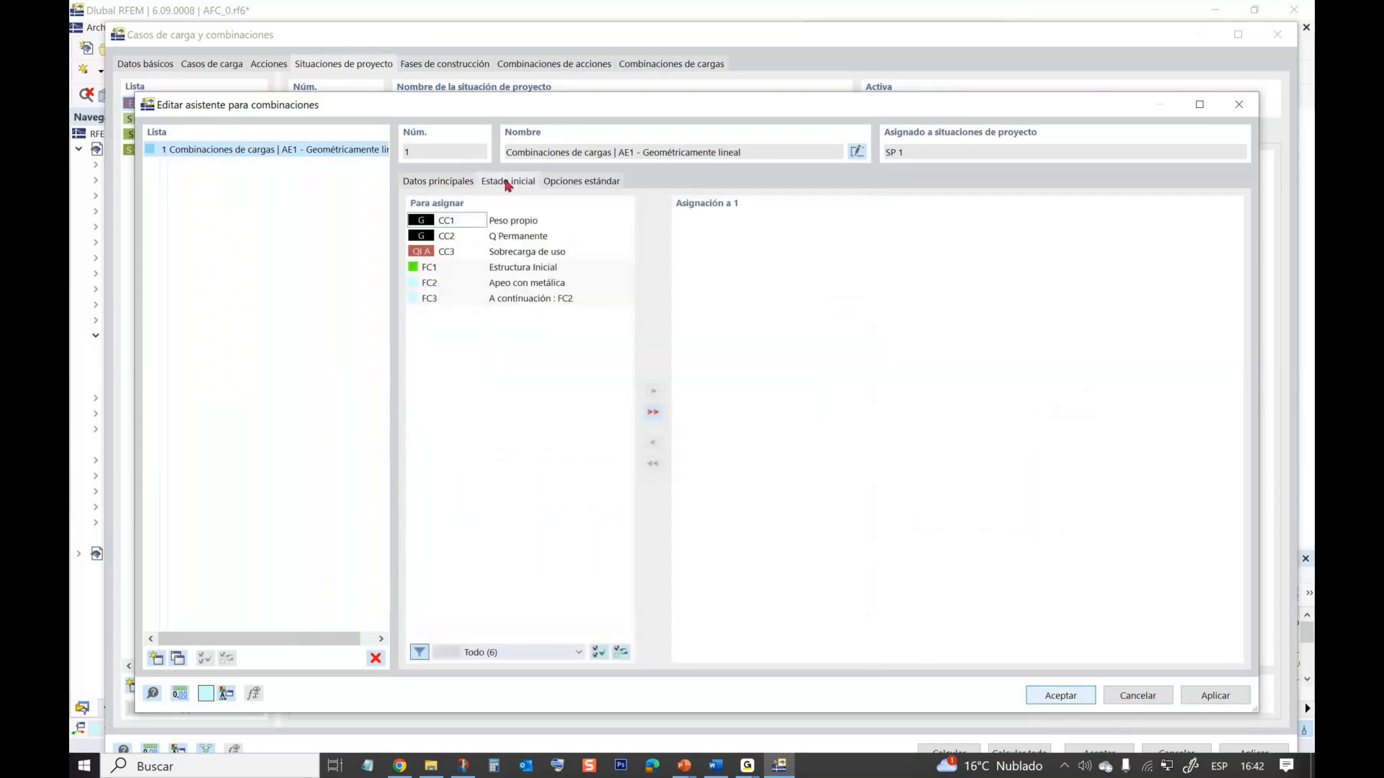
click(495, 268)
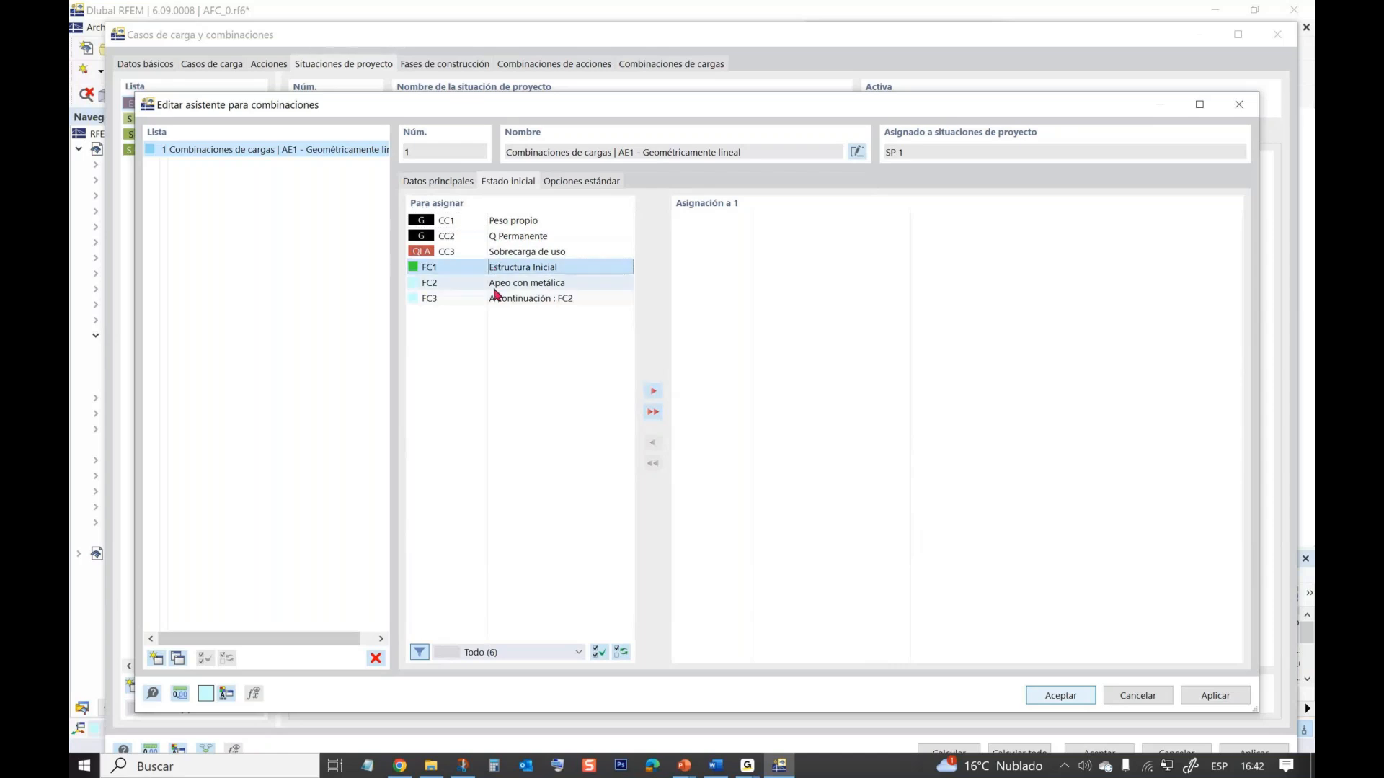
shift+click(494, 303)
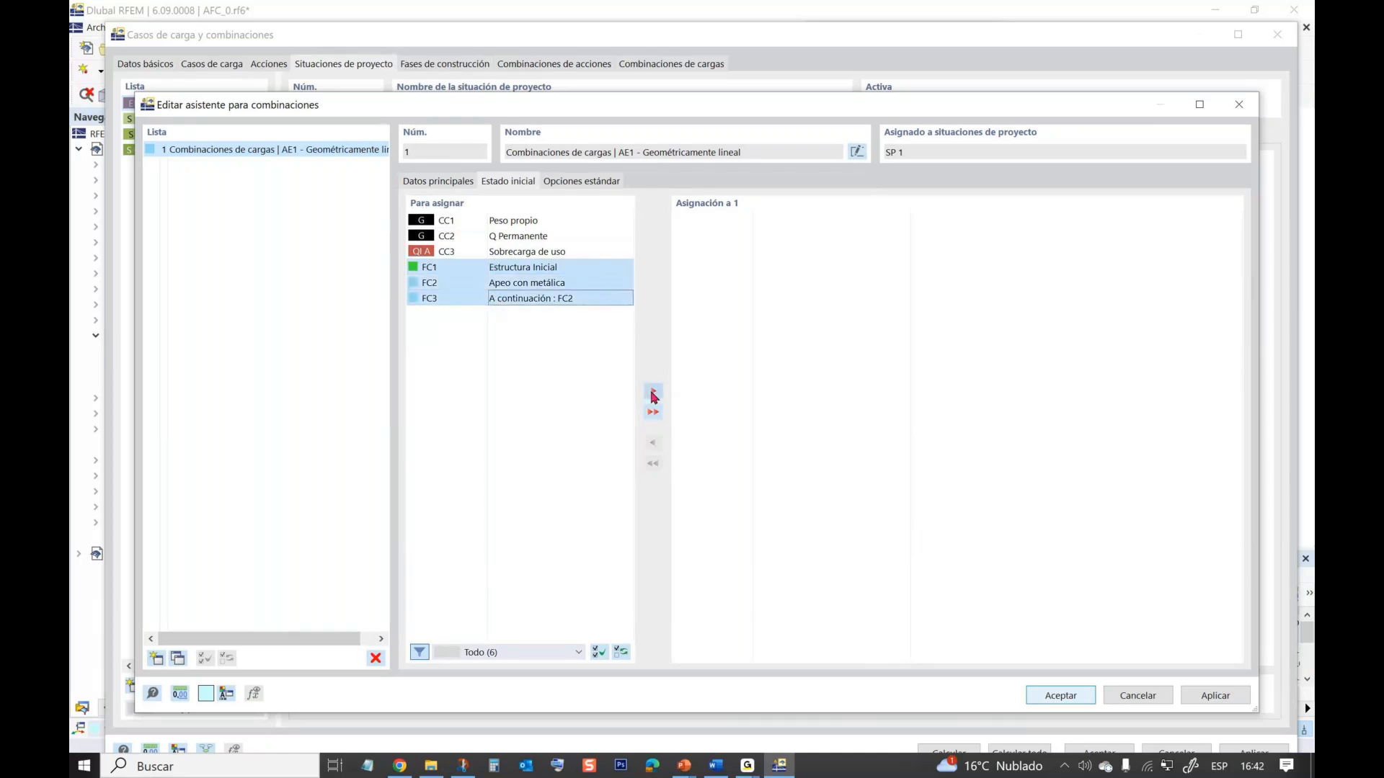
click(653, 394)
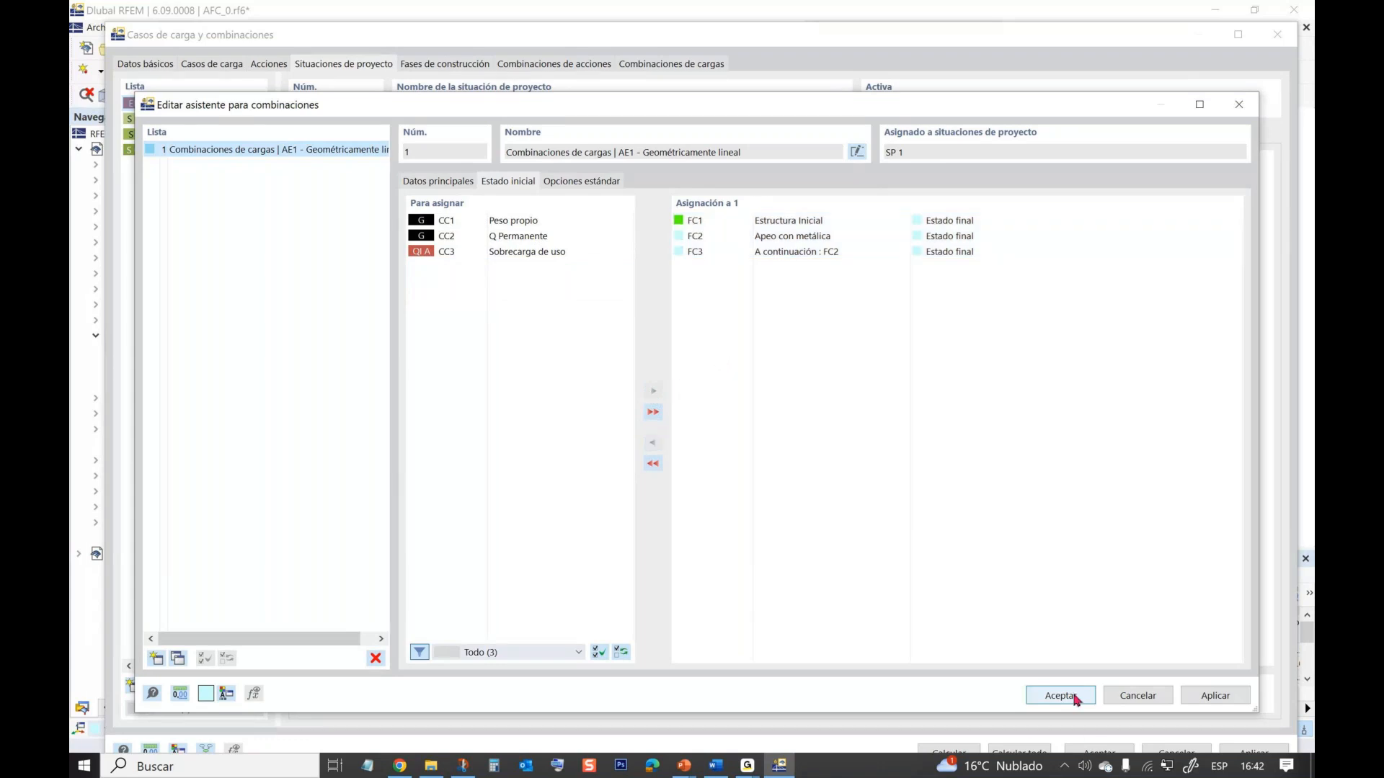
click(1067, 696)
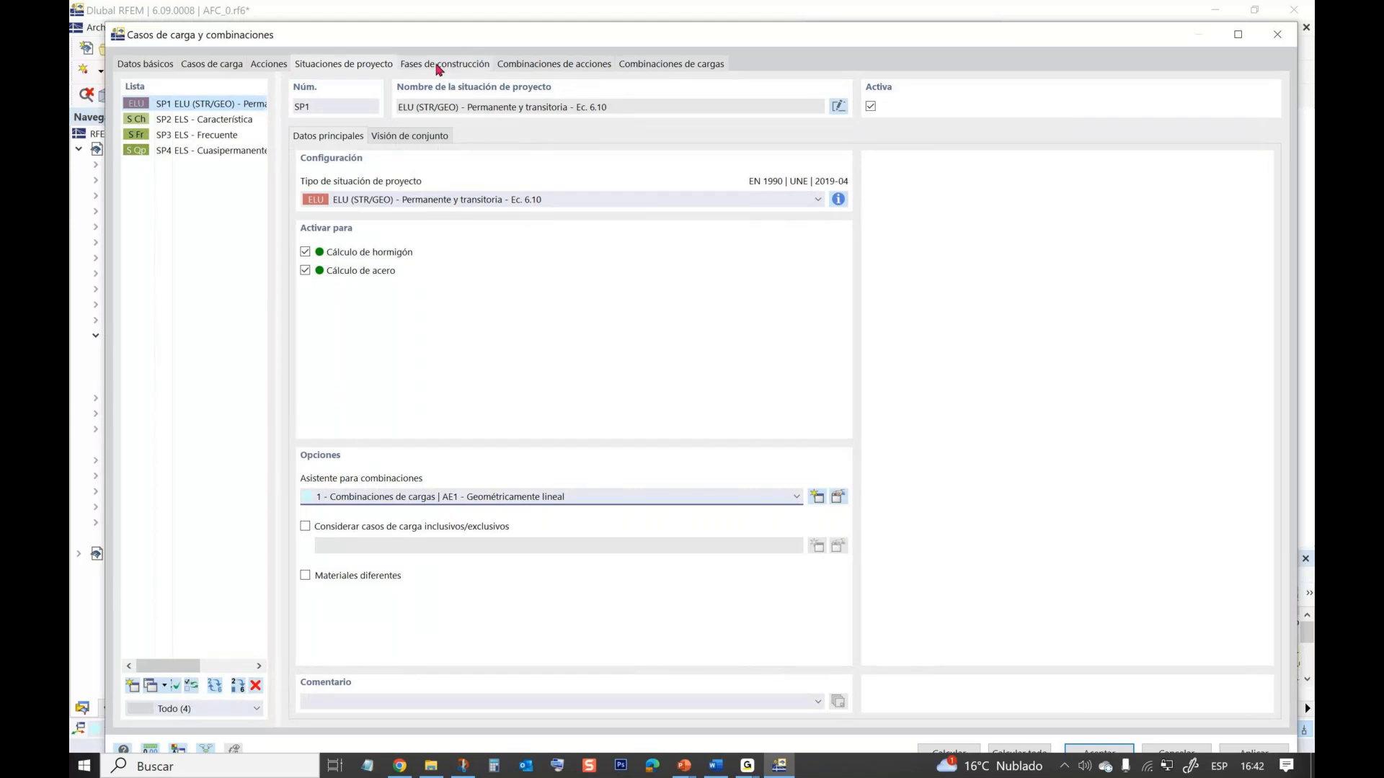
- Check the load cases assigned to construction stage FC2 and its main data against design situation SP1
click(438, 66)
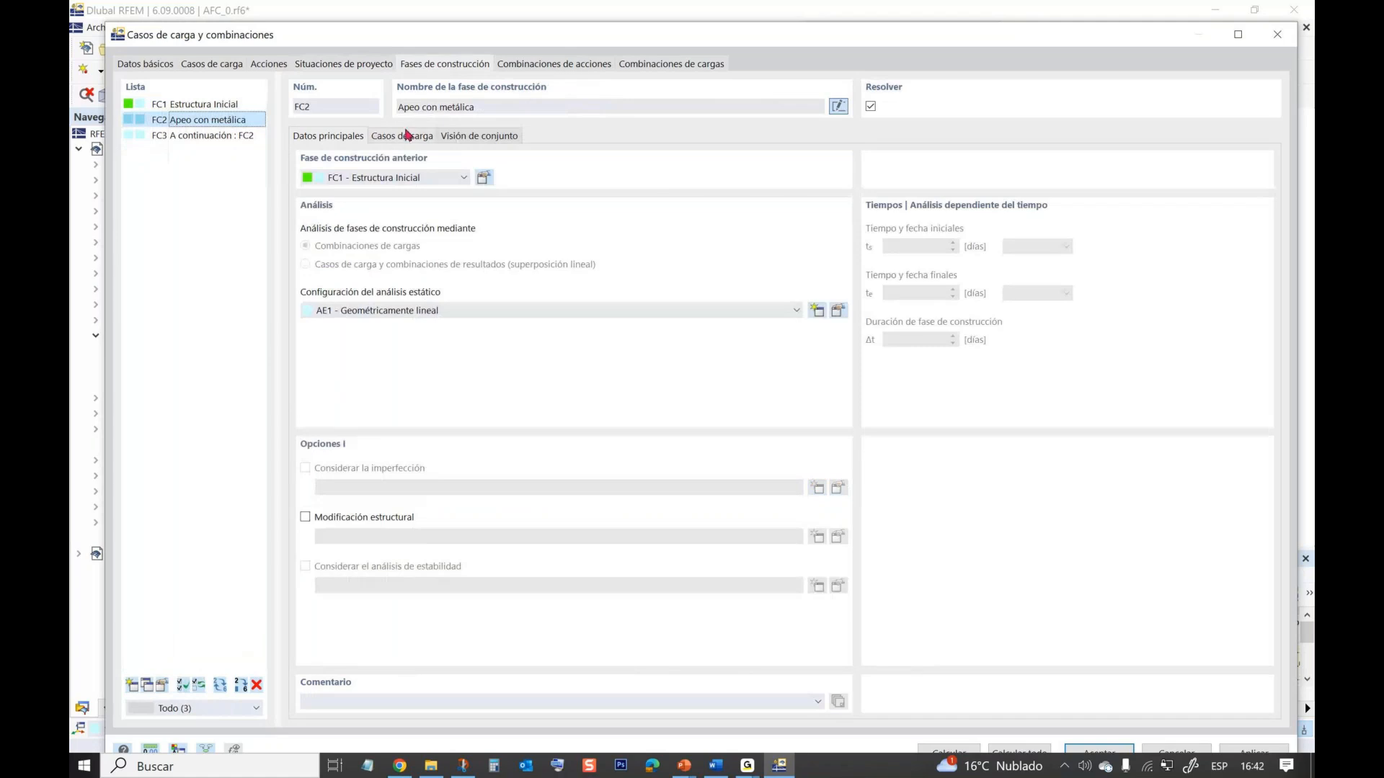
click(404, 136)
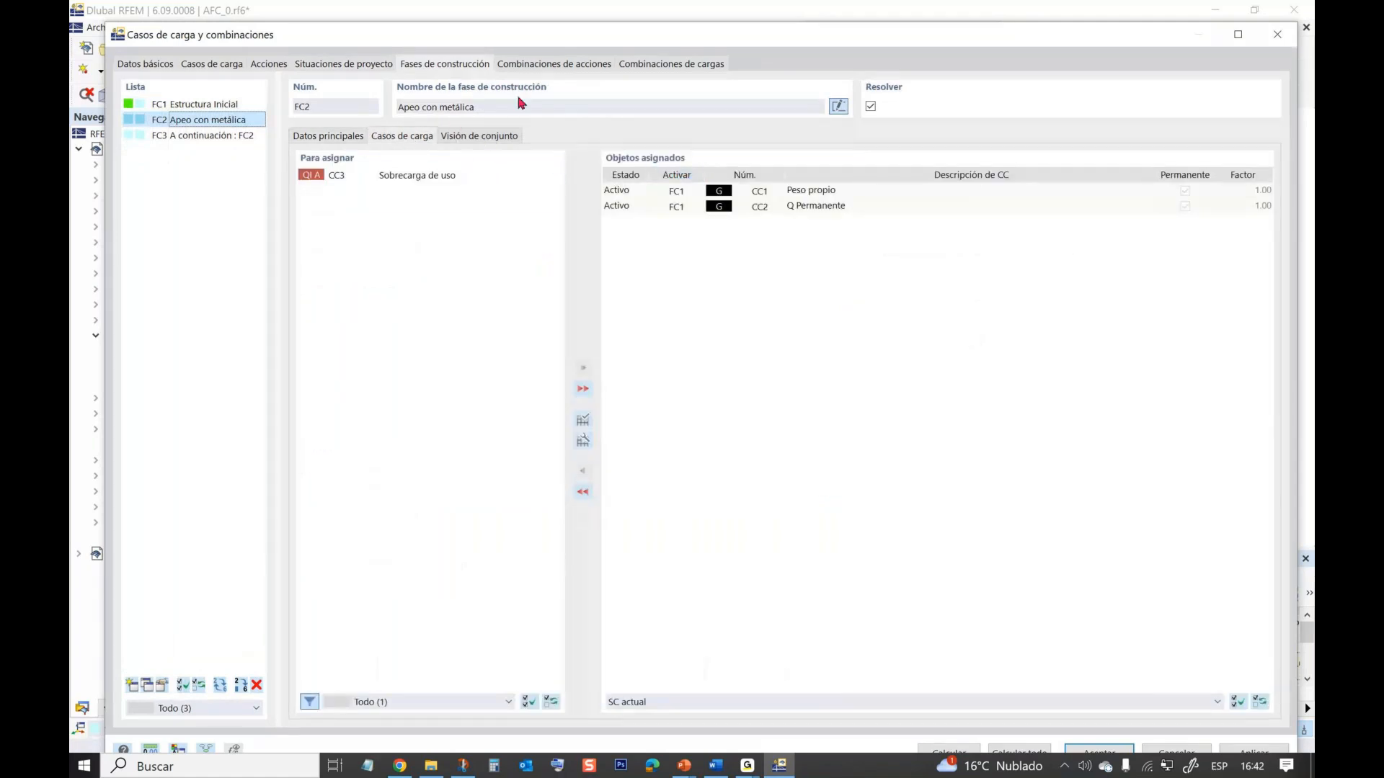
click(627, 198)
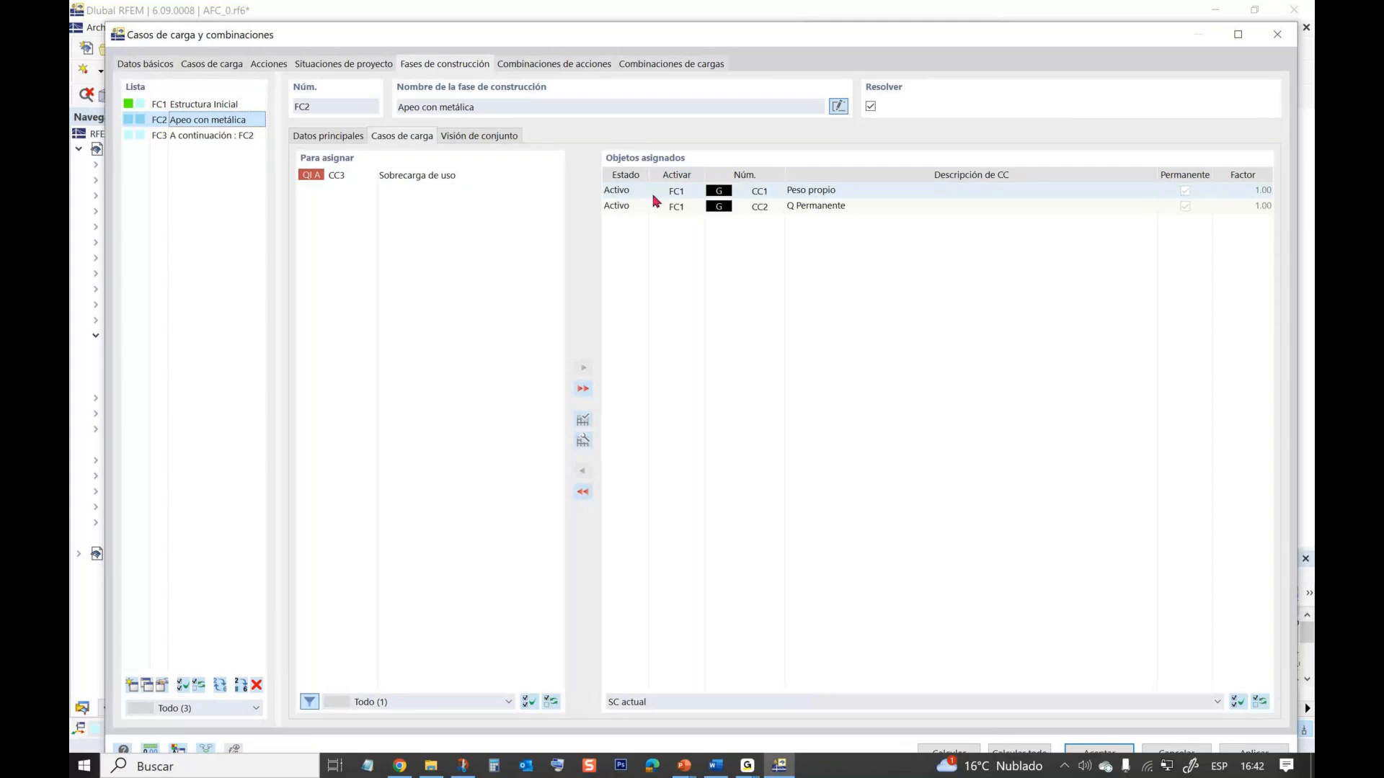
click(351, 64)
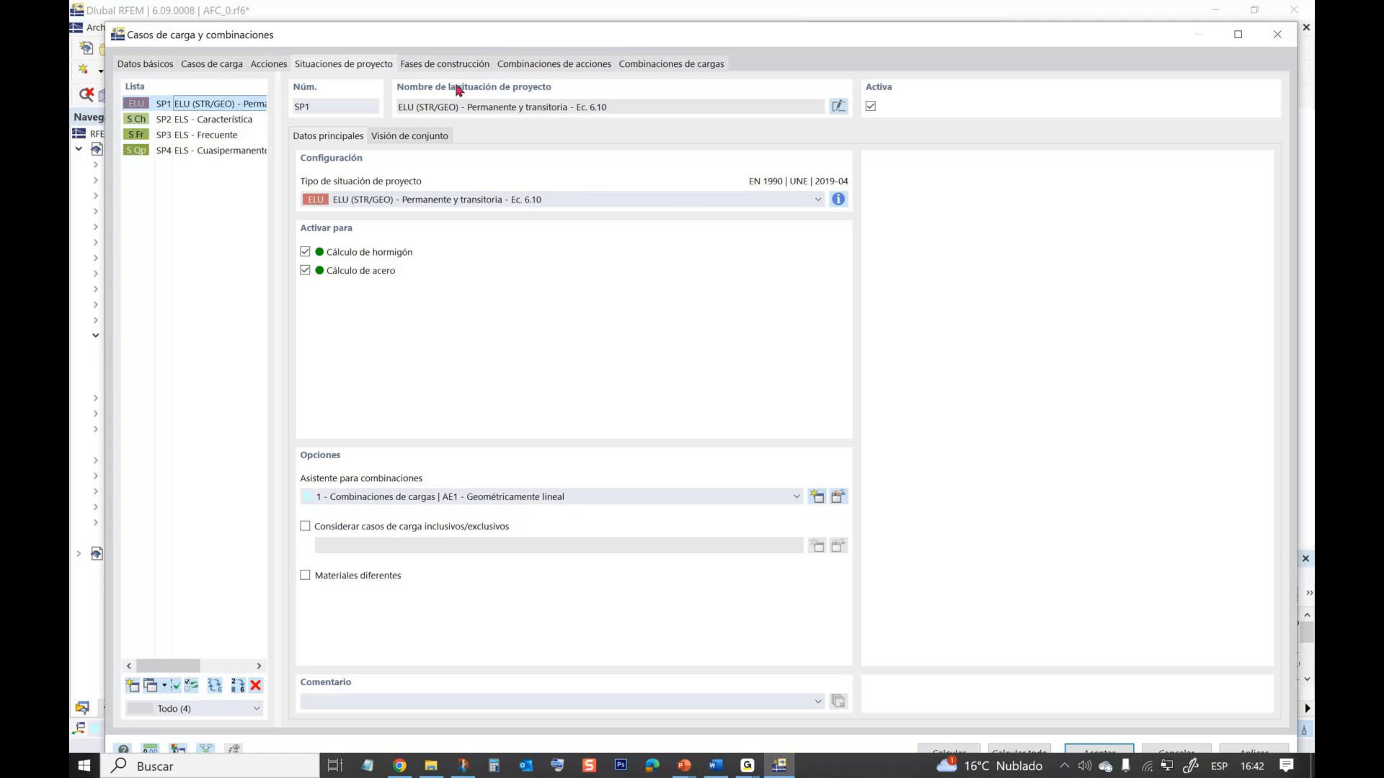
click(459, 67)
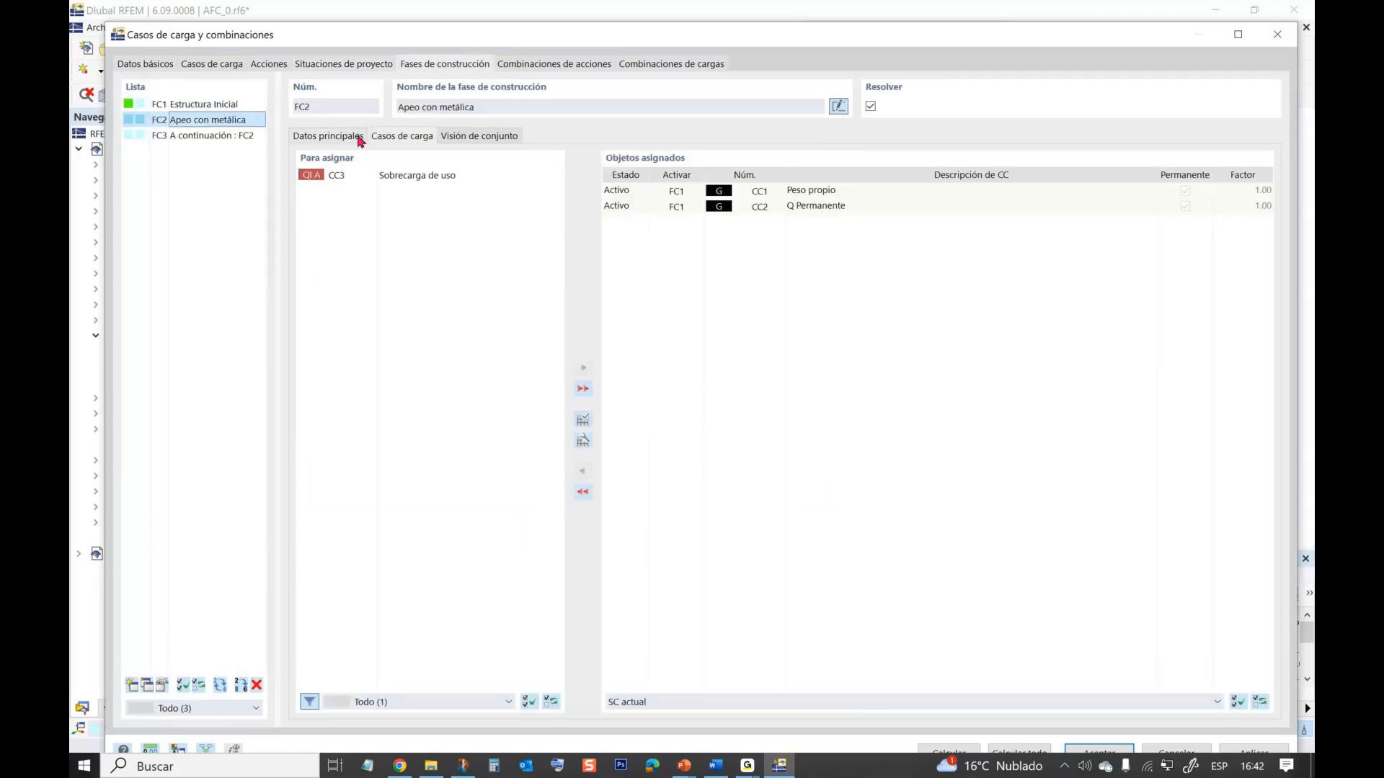
click(355, 136)
click(380, 65)
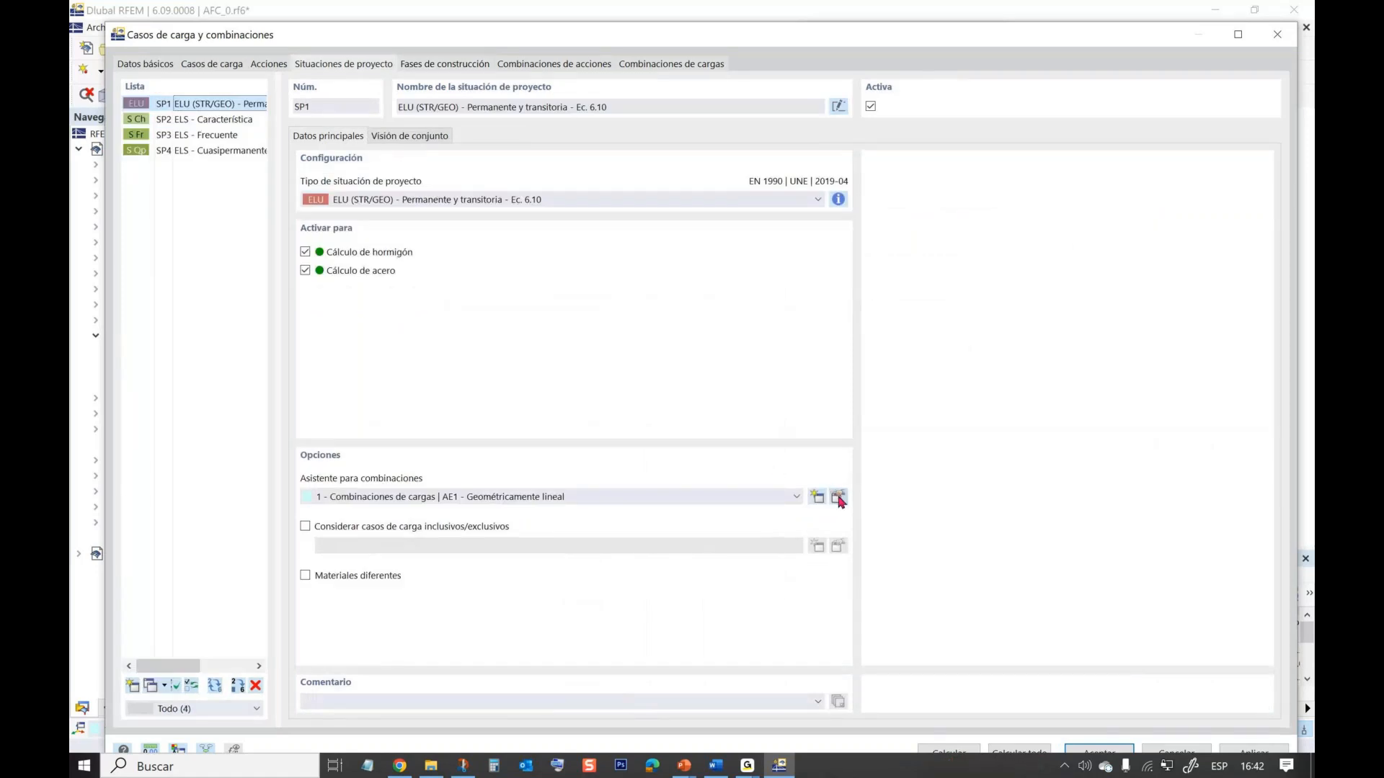
- Review the initial state options and assigned construction stages in SP1's combination wizard
click(838, 498)
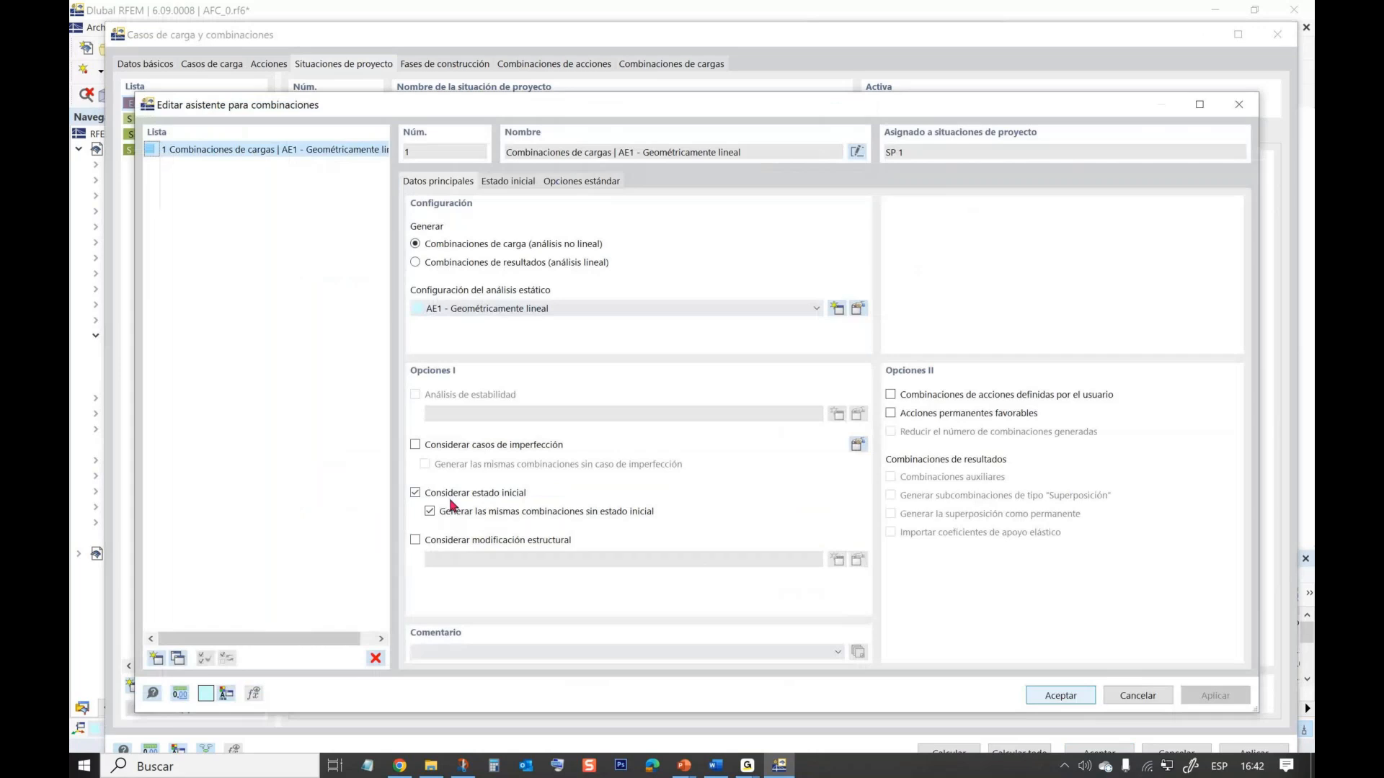
click(502, 185)
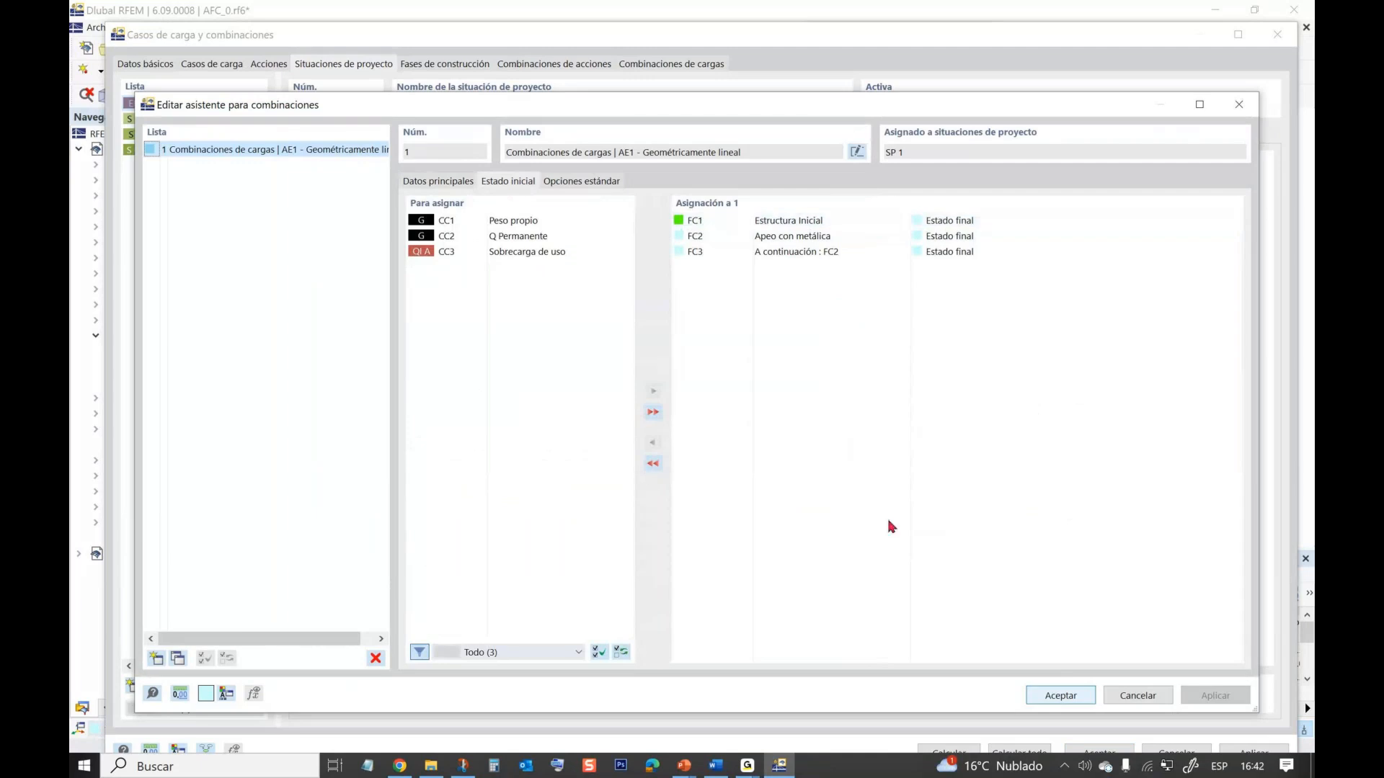
click(1066, 696)
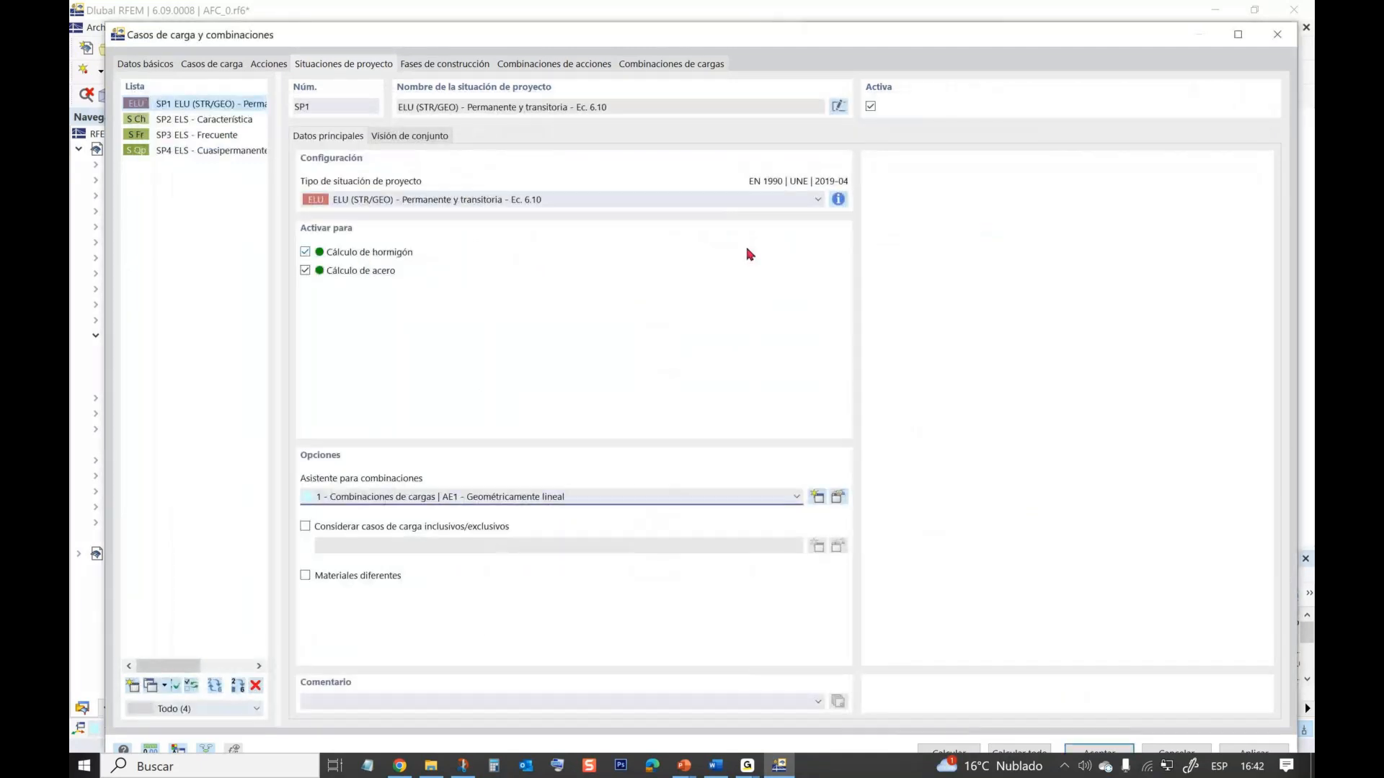
- Review the generated load combinations with and without construction stages, and accept the load cases and combinations dialog
drag(674, 36, 664, 19)
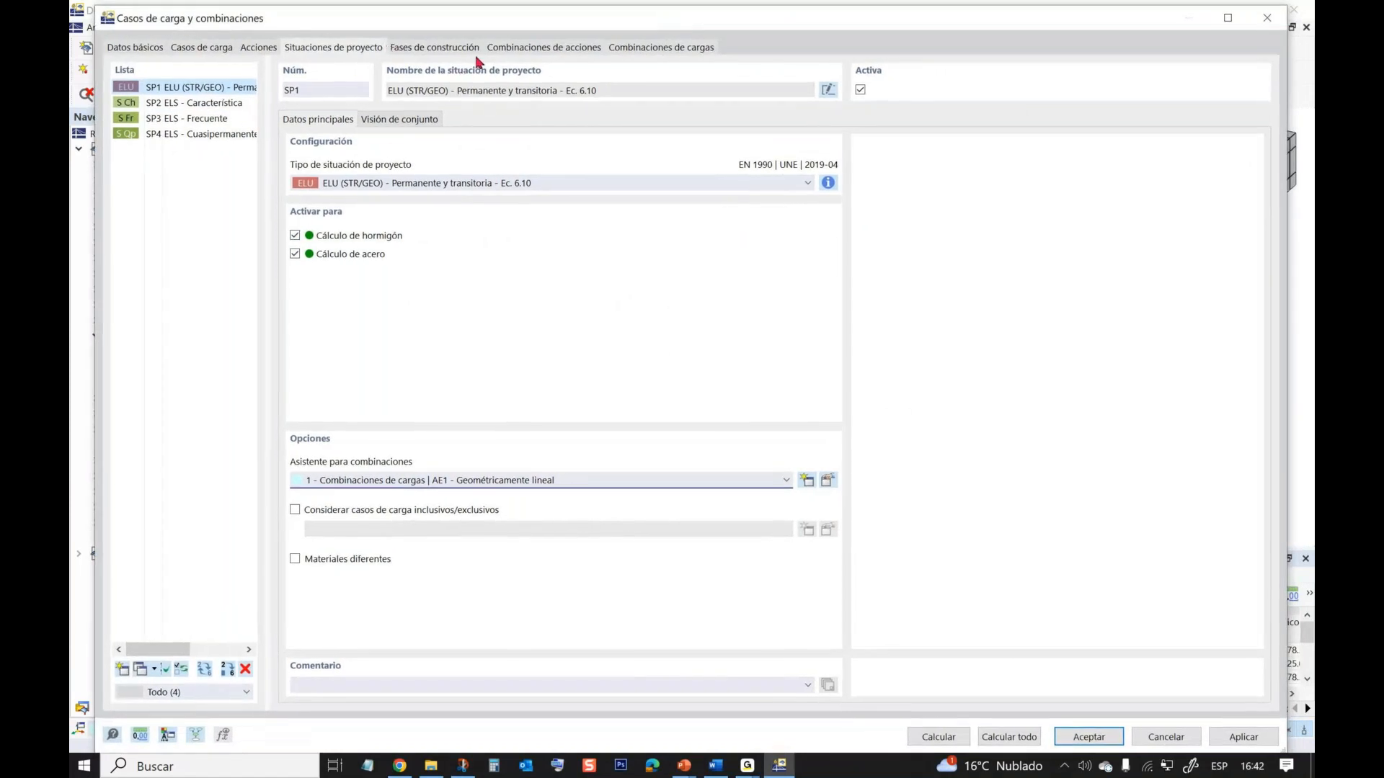
click(627, 49)
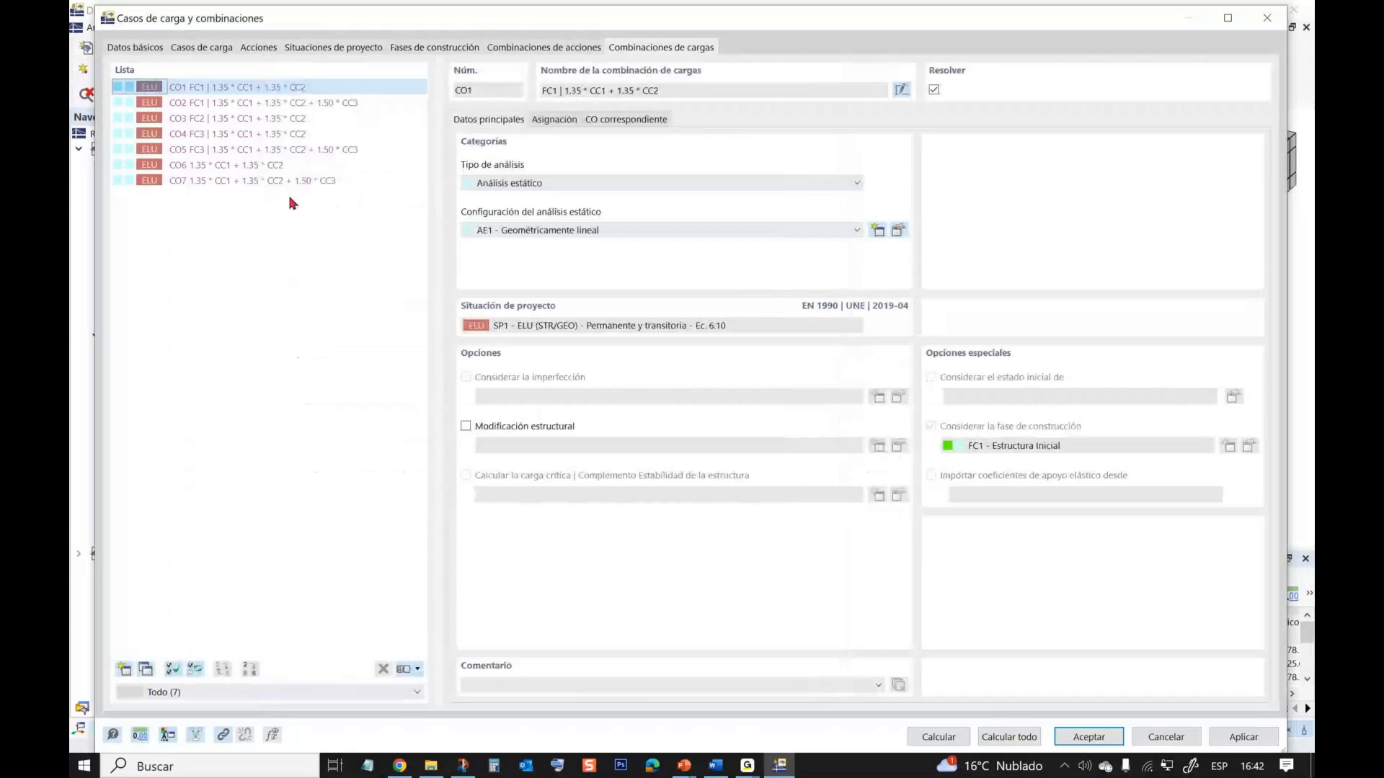
click(204, 165)
click(205, 181)
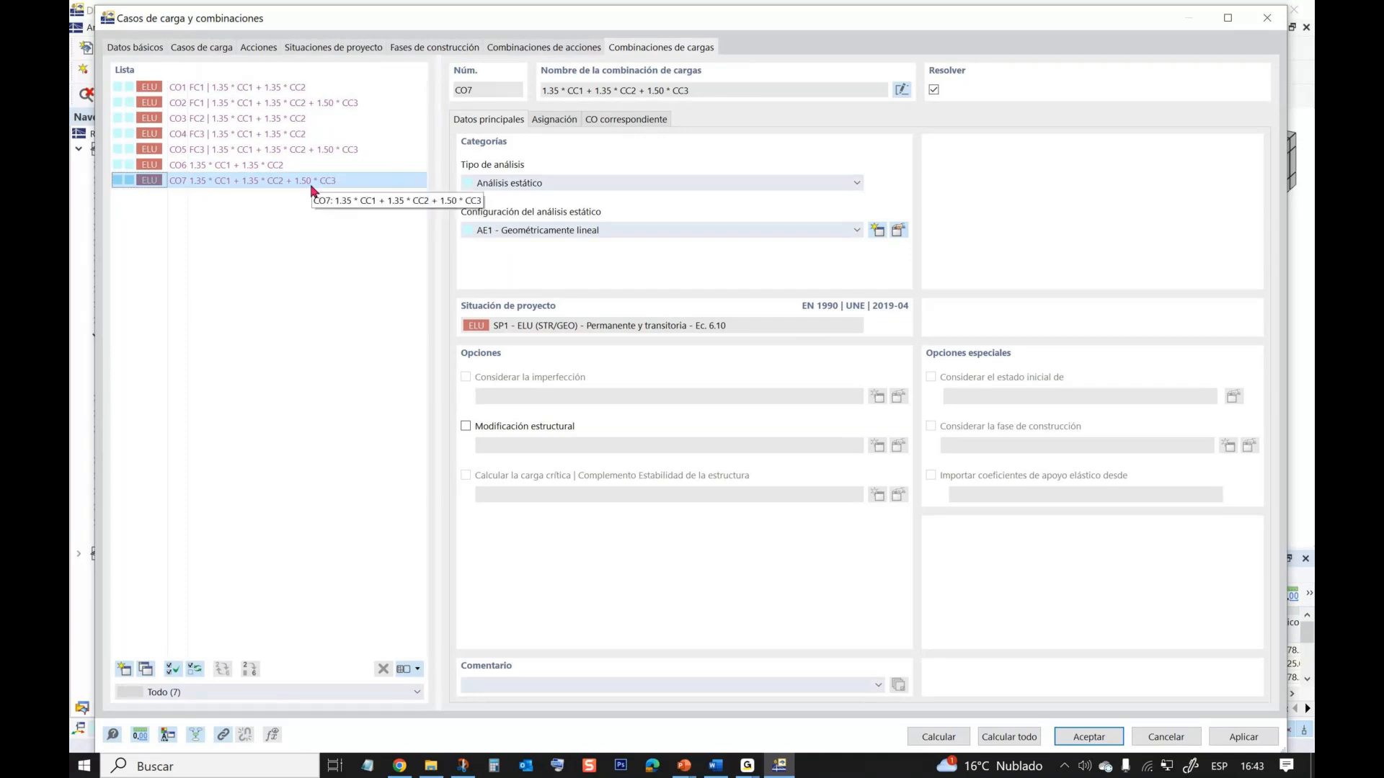
click(252, 88)
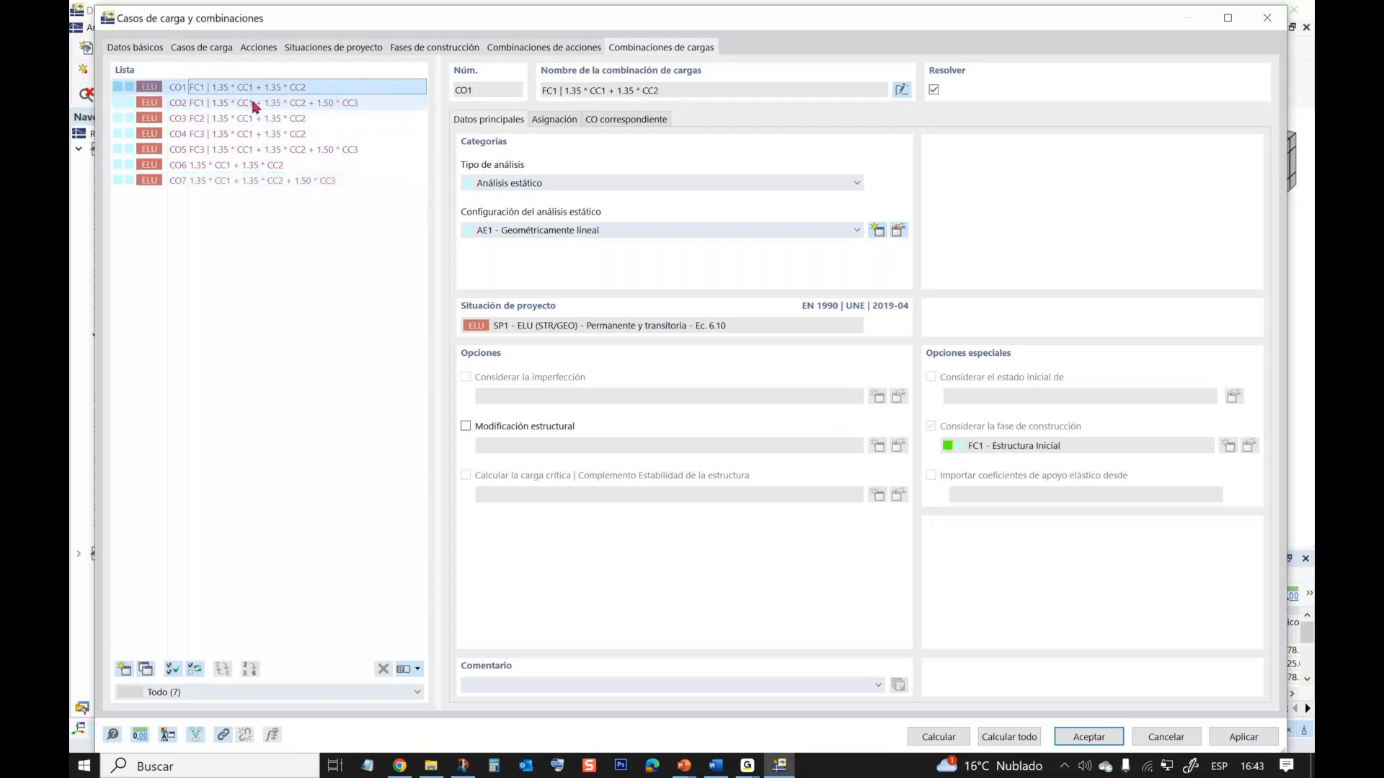
click(253, 103)
click(245, 119)
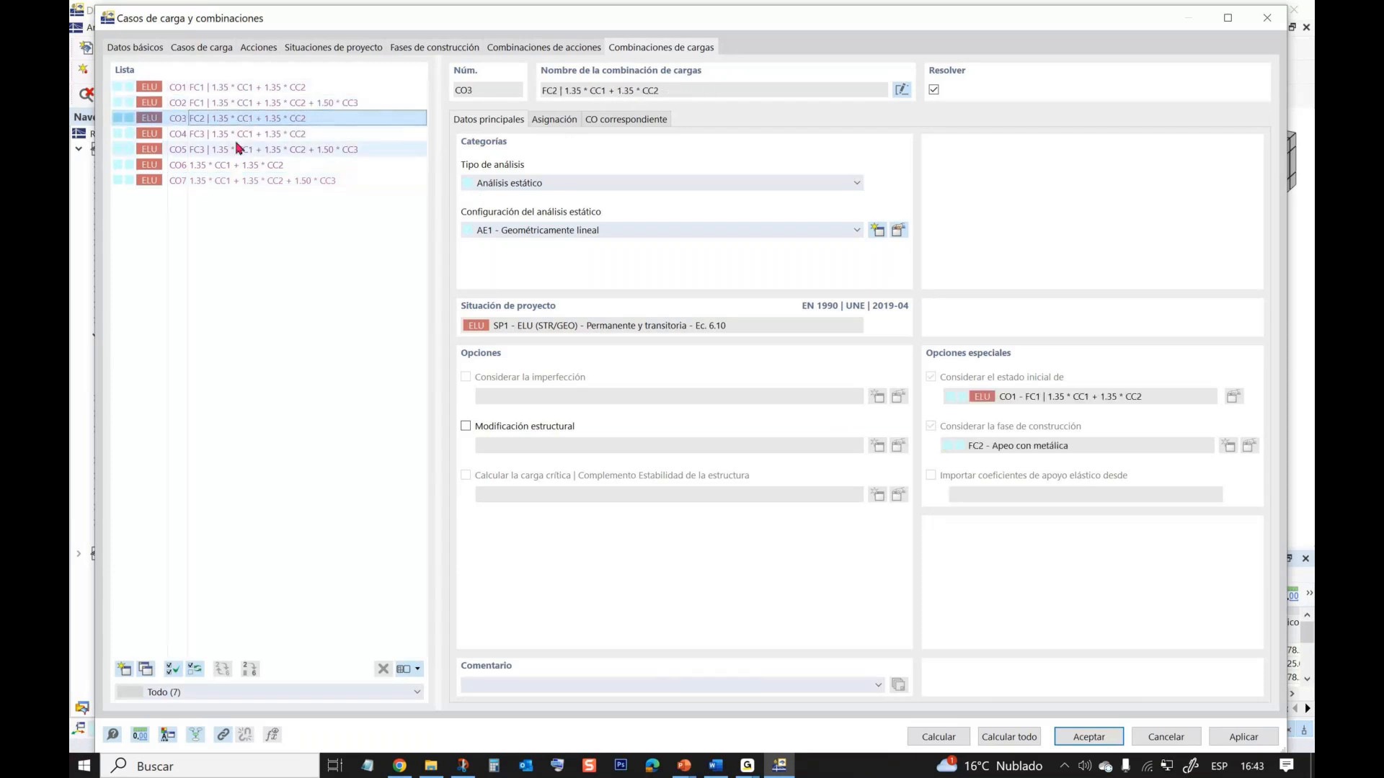
click(238, 148)
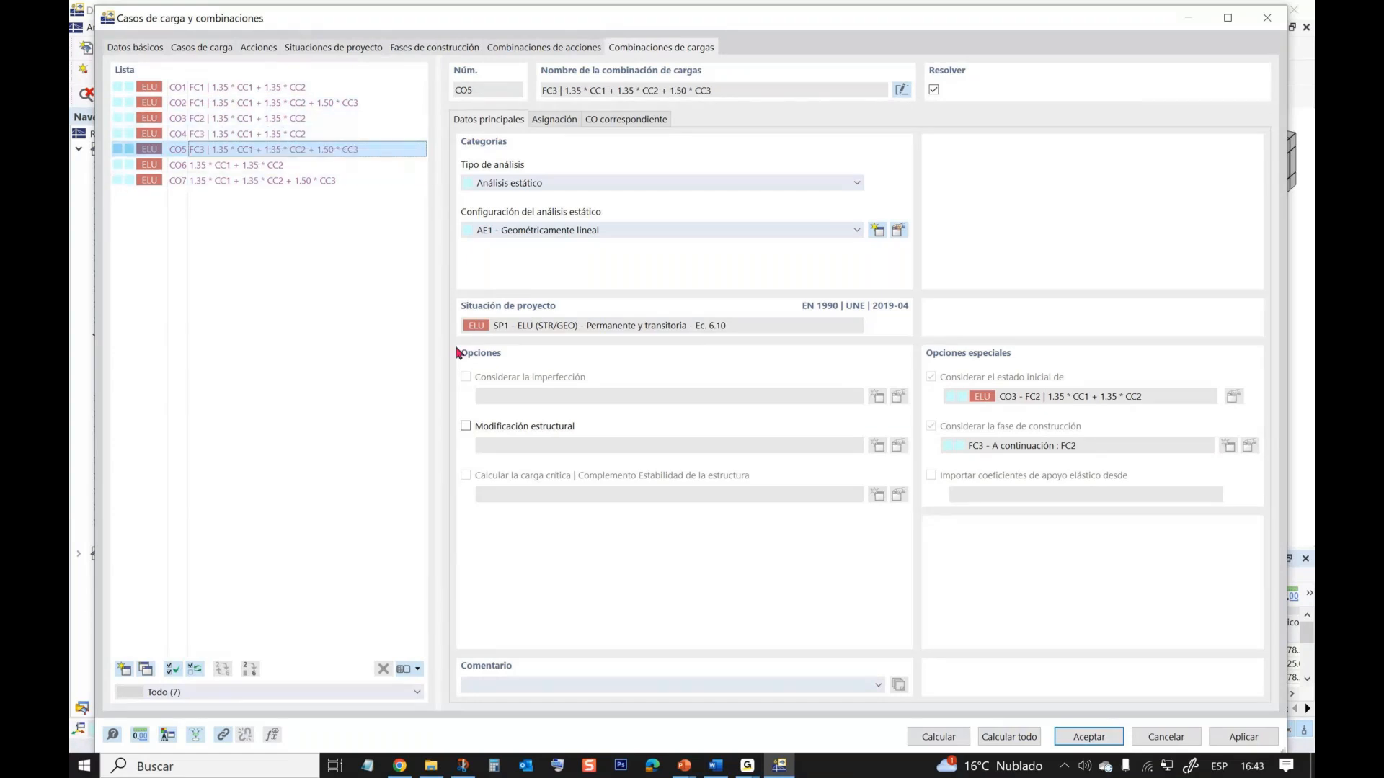
click(1089, 743)
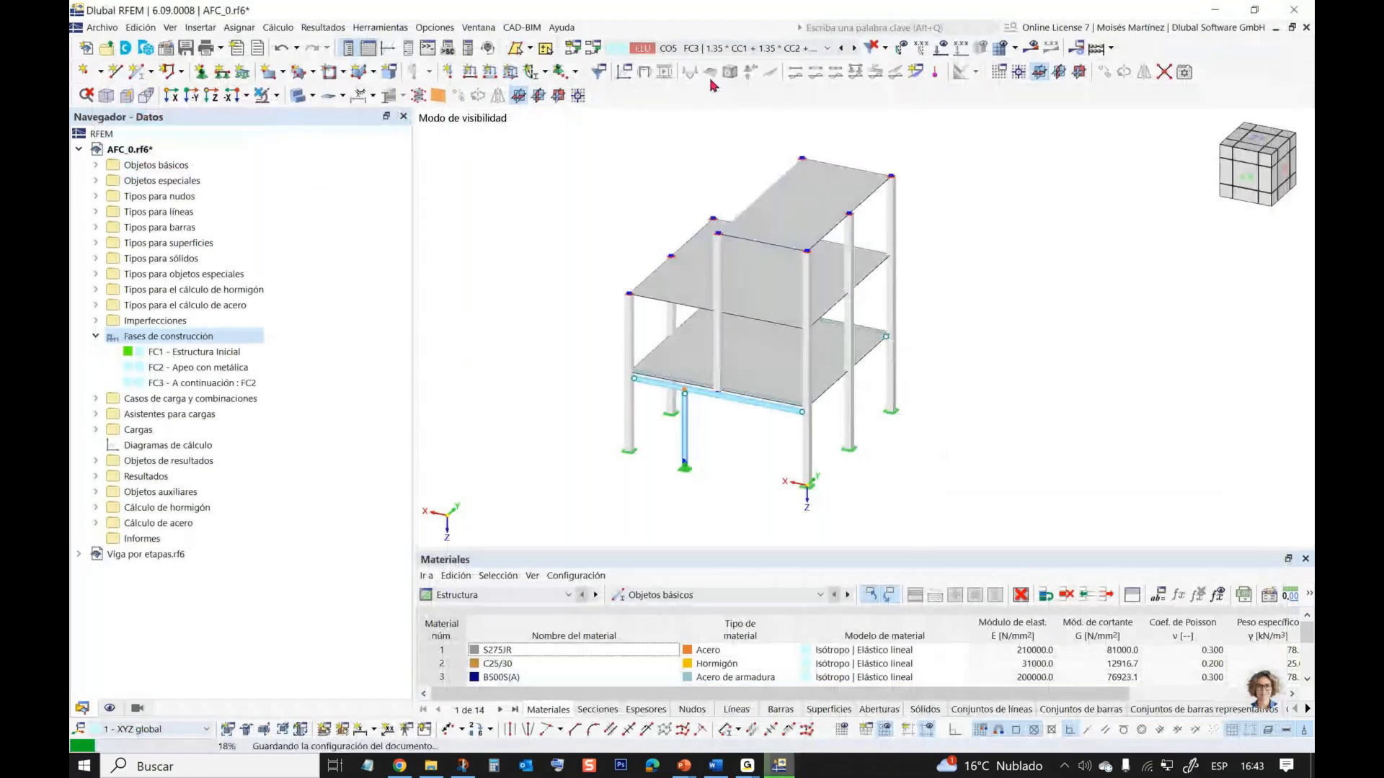
- Select load combinations CO1 to CO7 for calculation and run the analysis
click(750, 48)
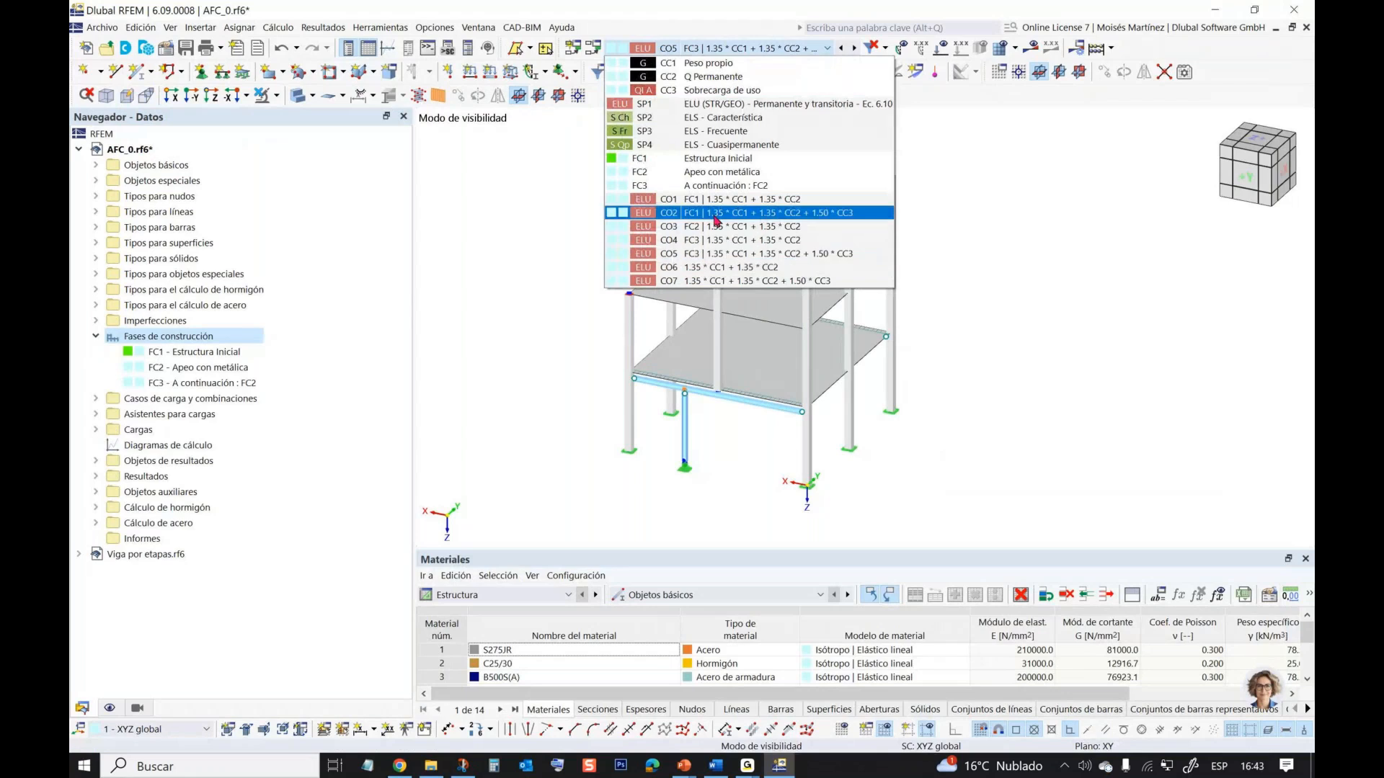
key(Escape)
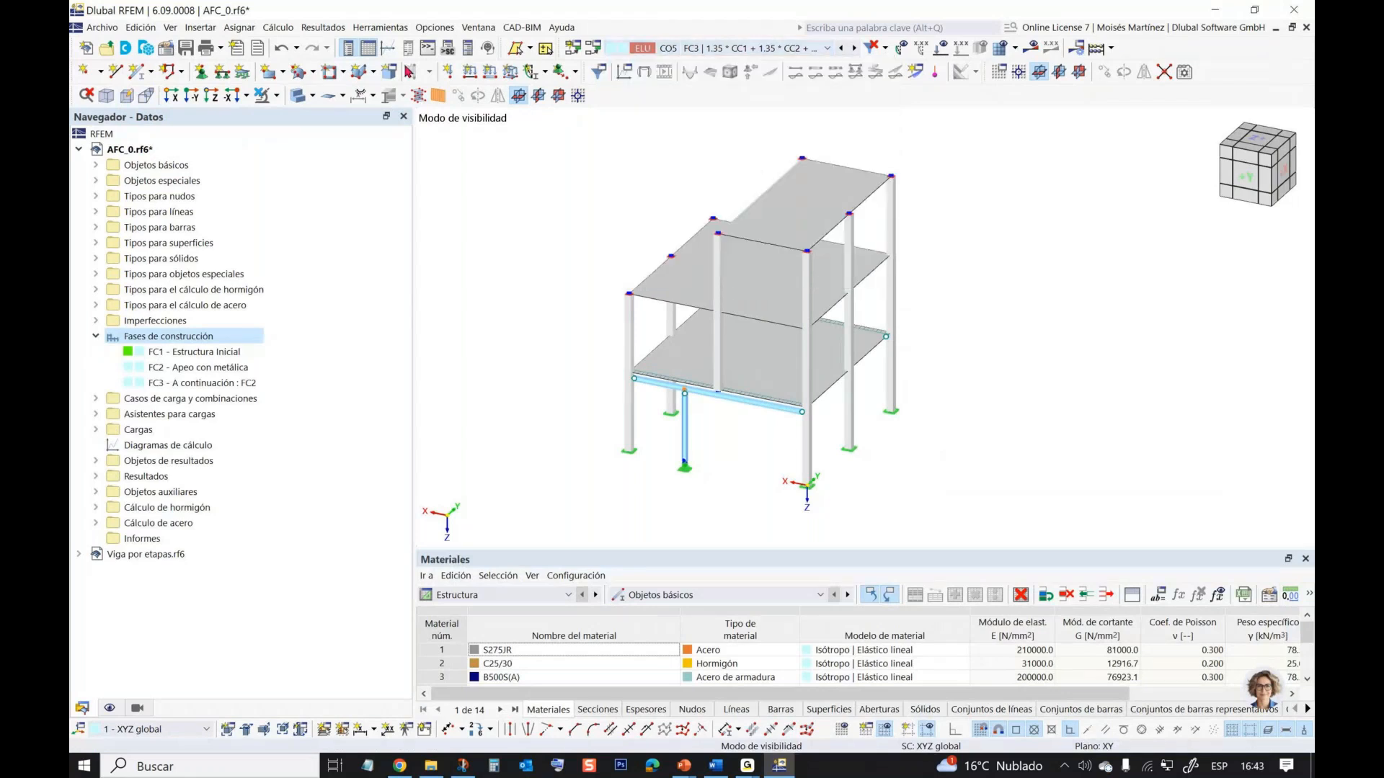
click(278, 28)
click(315, 77)
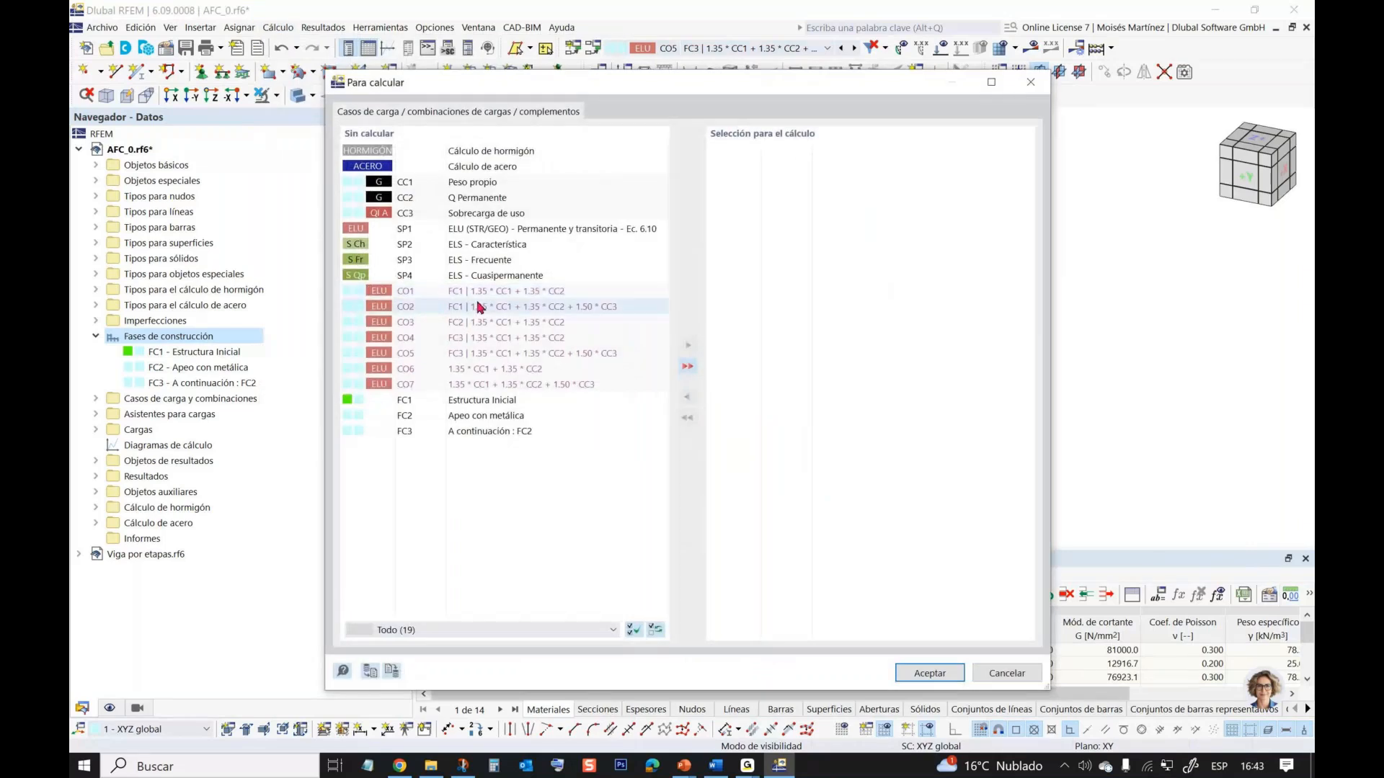
click(477, 293)
shift+click(487, 384)
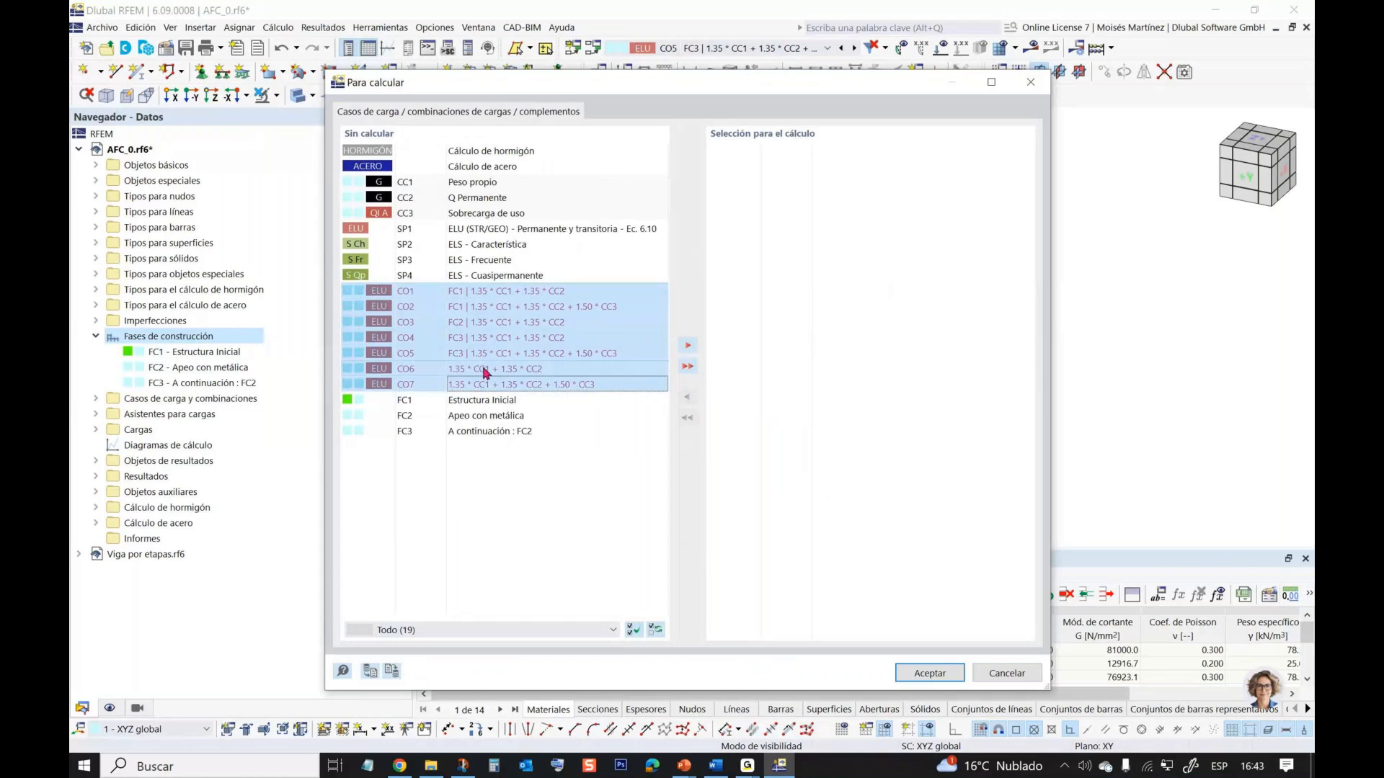
click(687, 345)
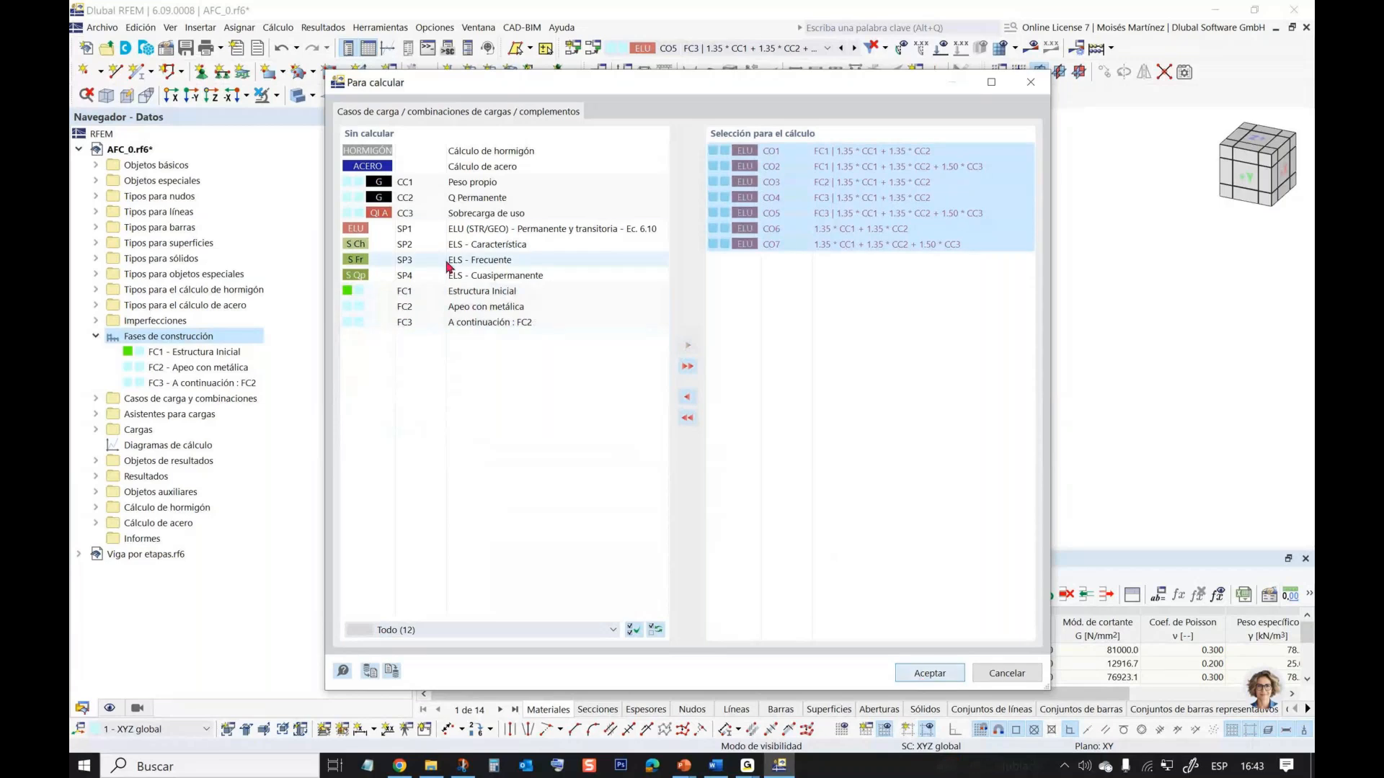
click(926, 673)
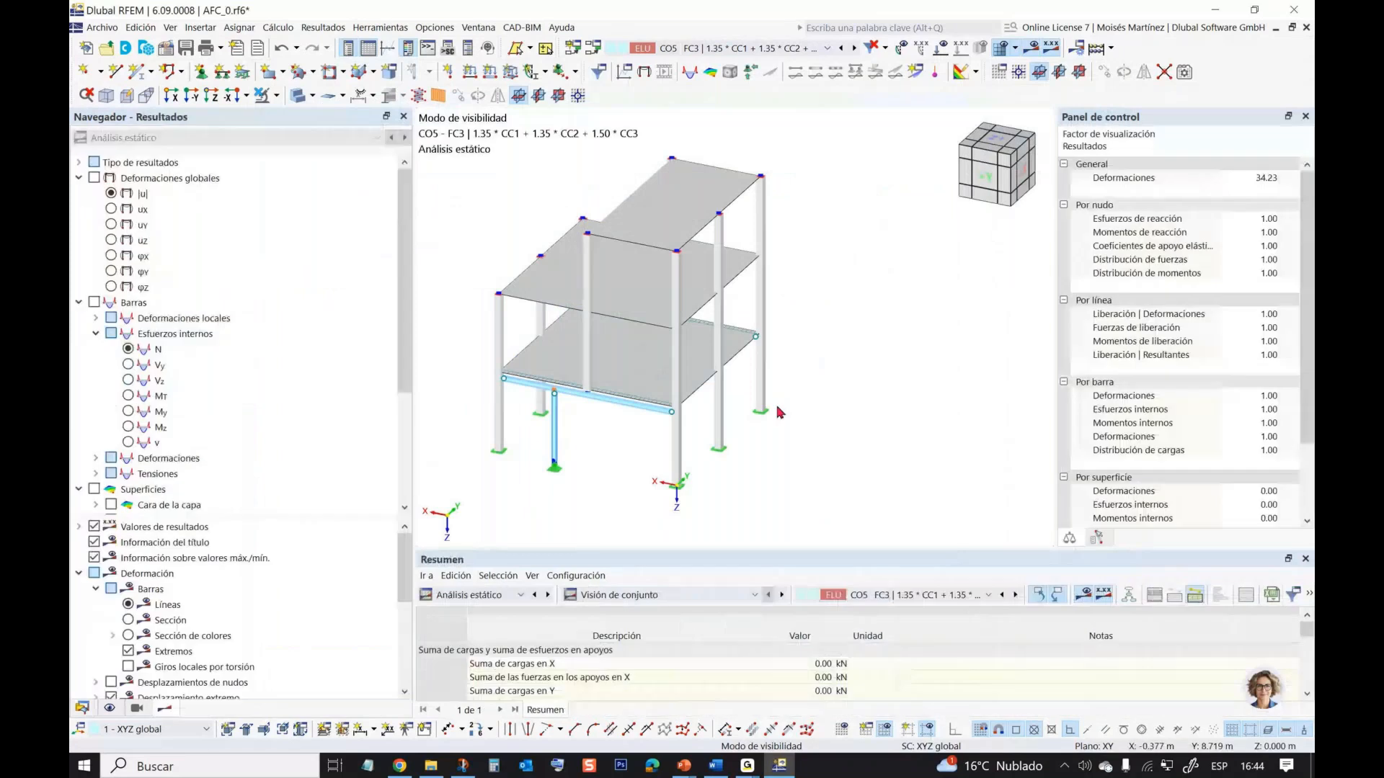
- Display load combination CO2 of construction stage FC1 in the model and bring up the model data tree
middle_drag(777, 408, 810, 406)
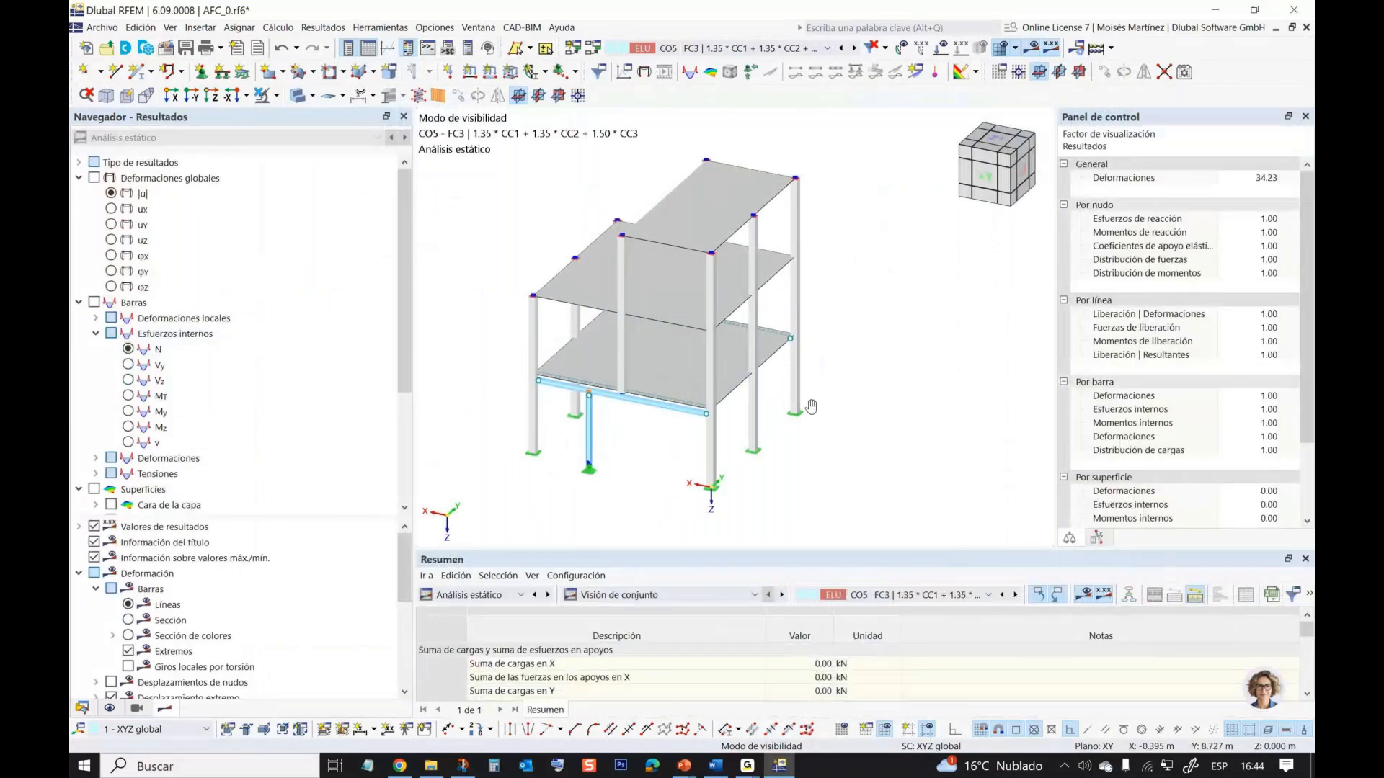
click(746, 48)
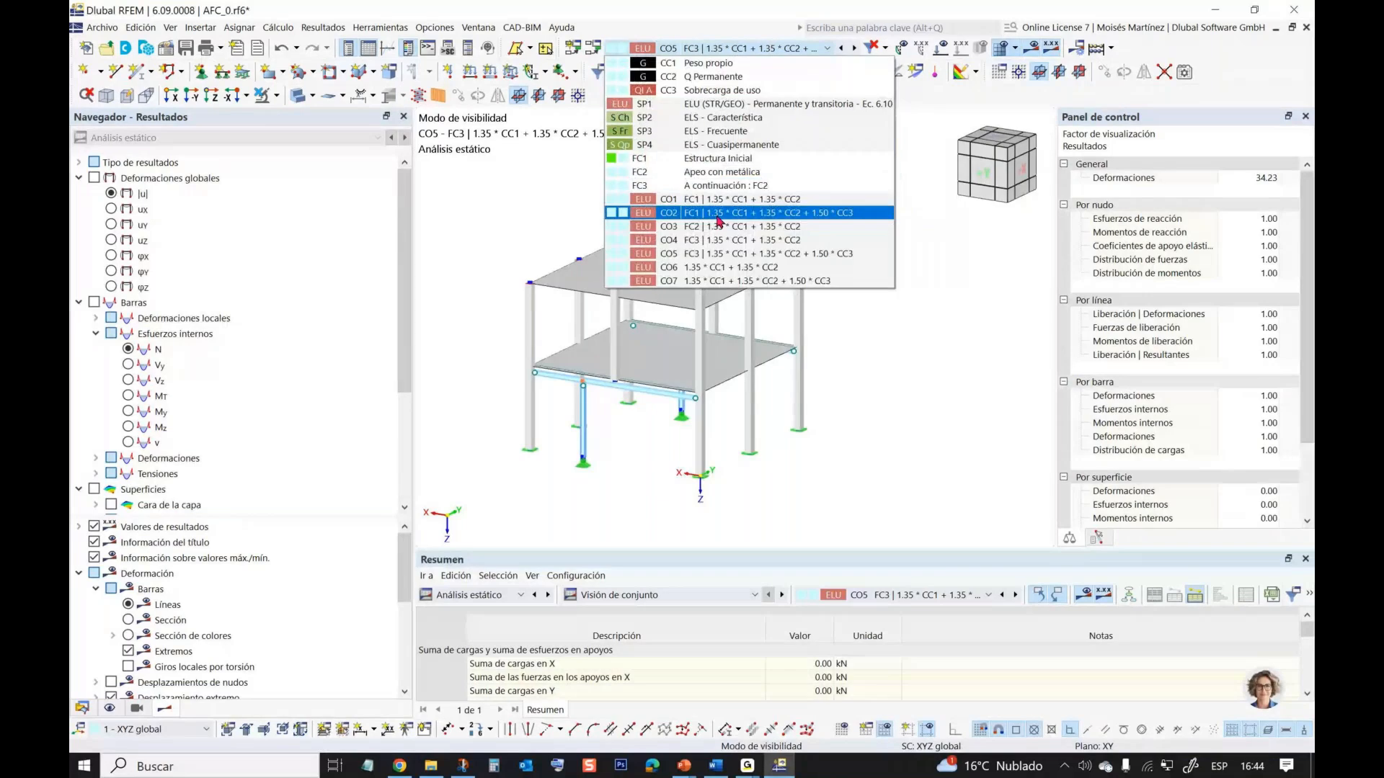
click(719, 220)
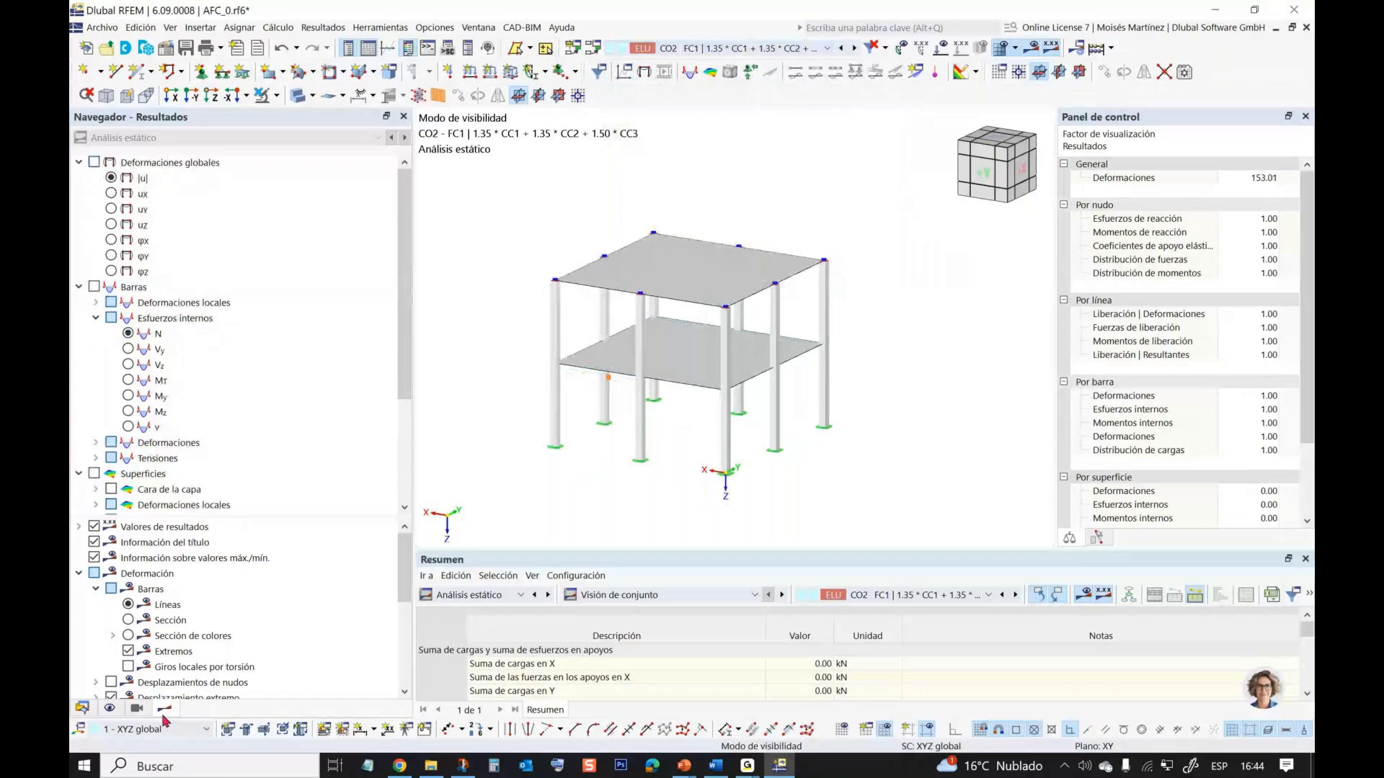
click(85, 710)
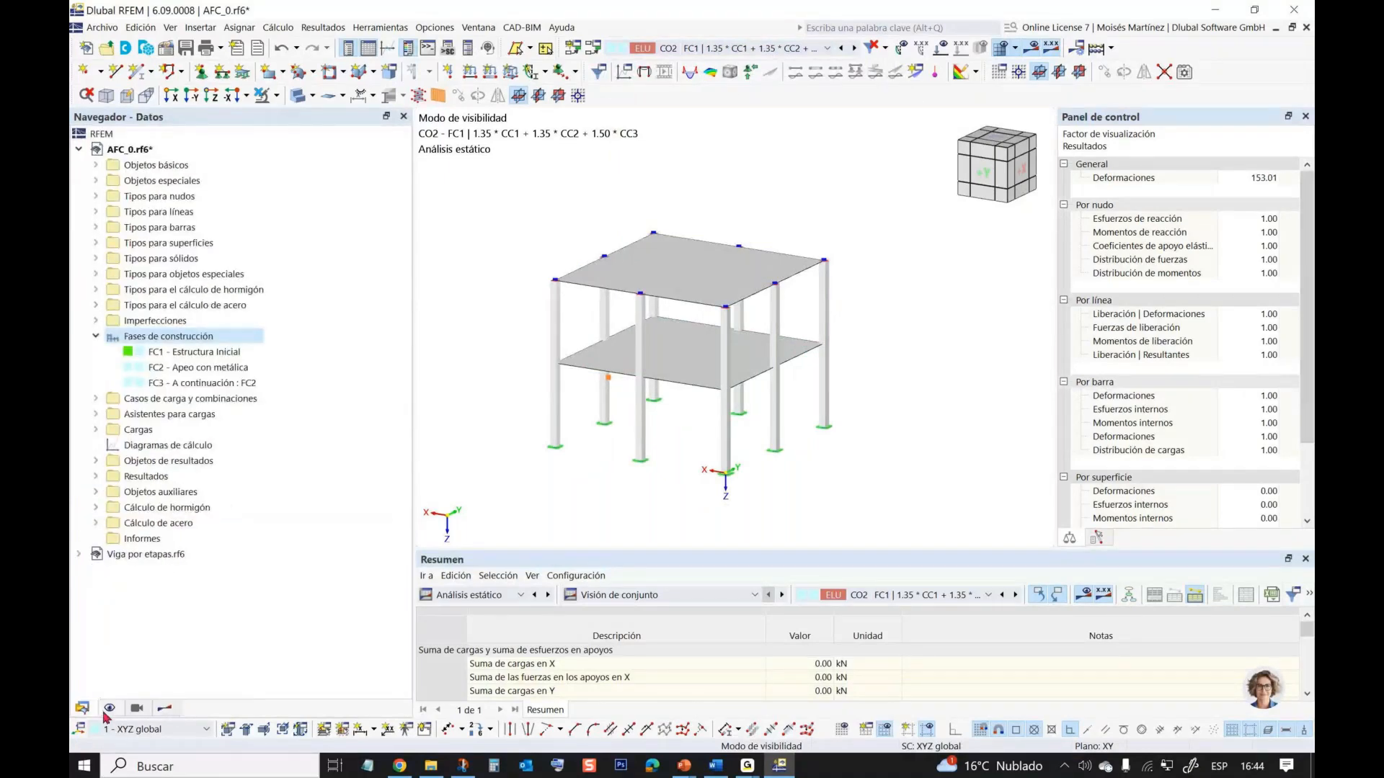
- Display the global displacements |u| of load combination CO2 with the building shown as a wireframe
click(109, 709)
click(135, 710)
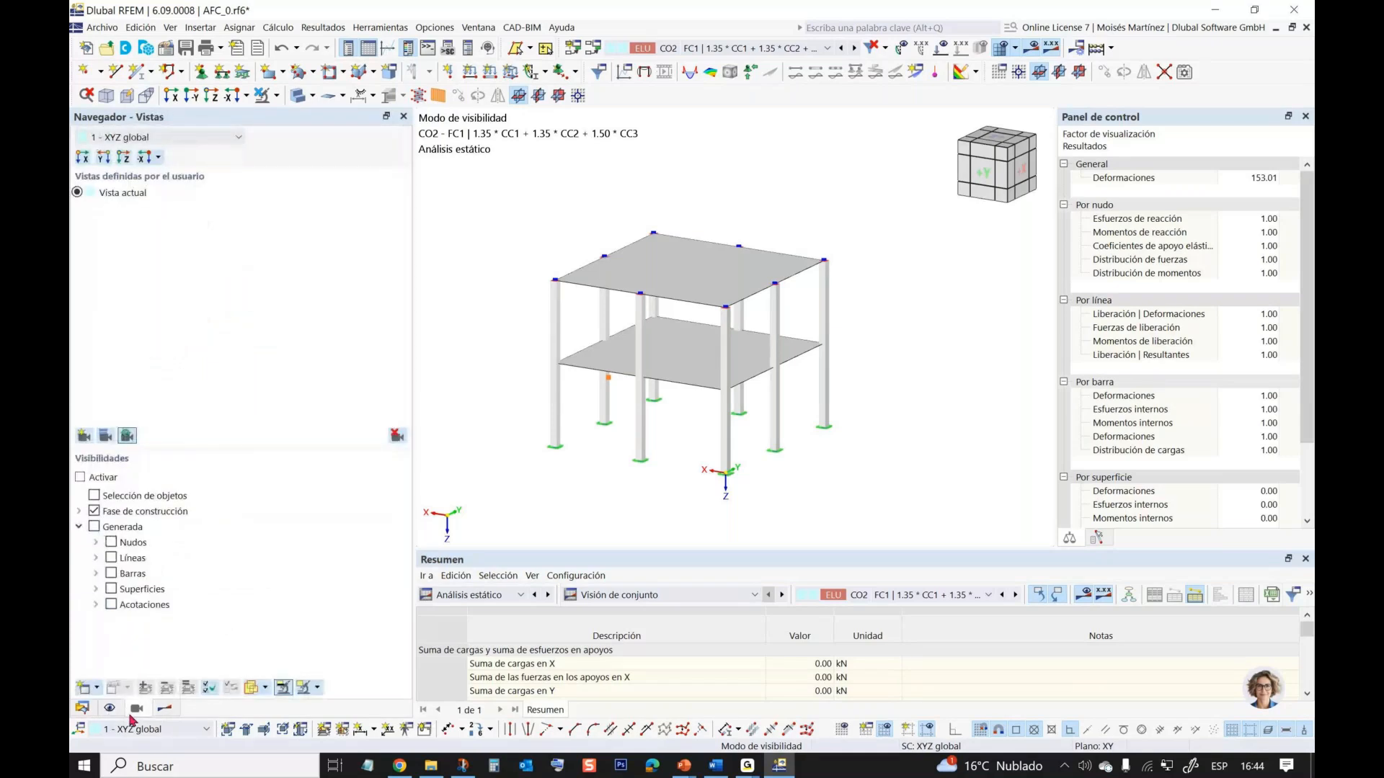
click(165, 709)
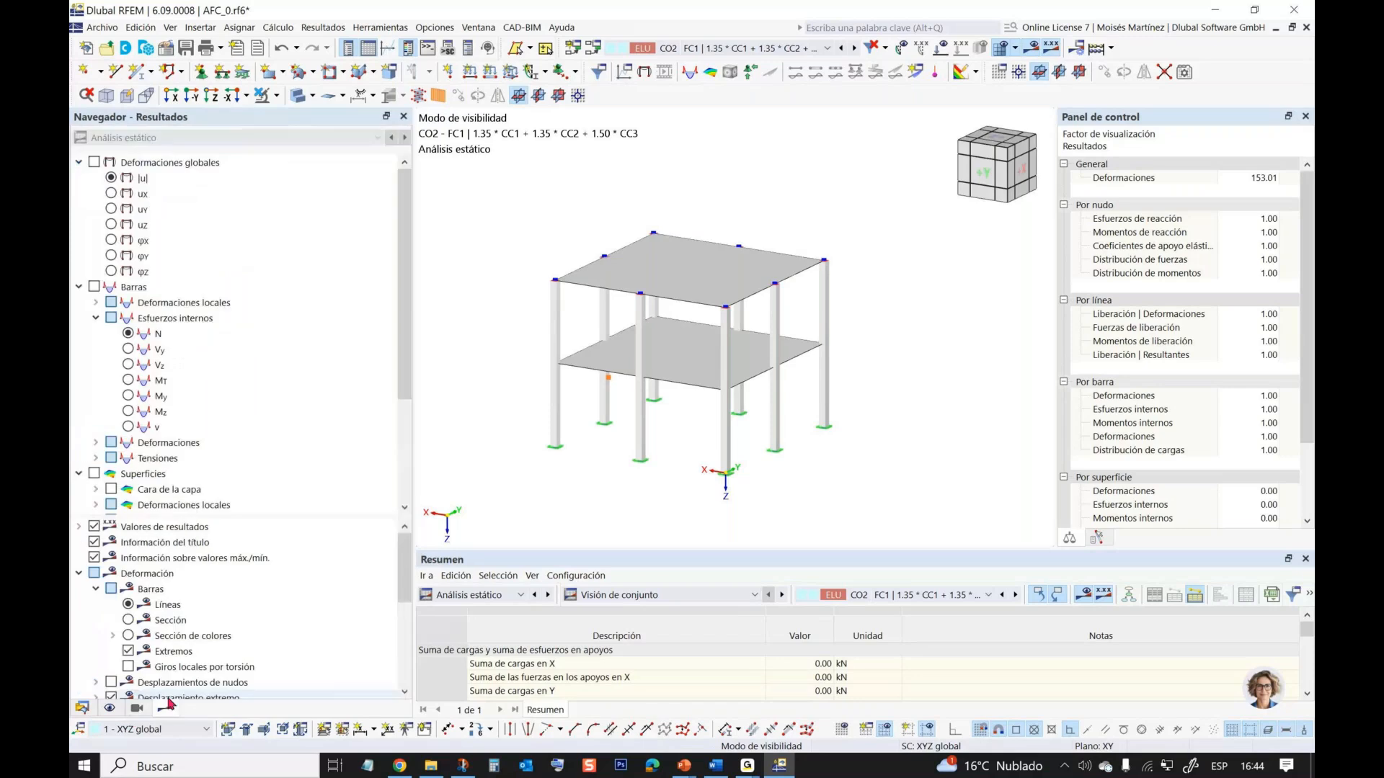
scroll(606, 361, up, 1)
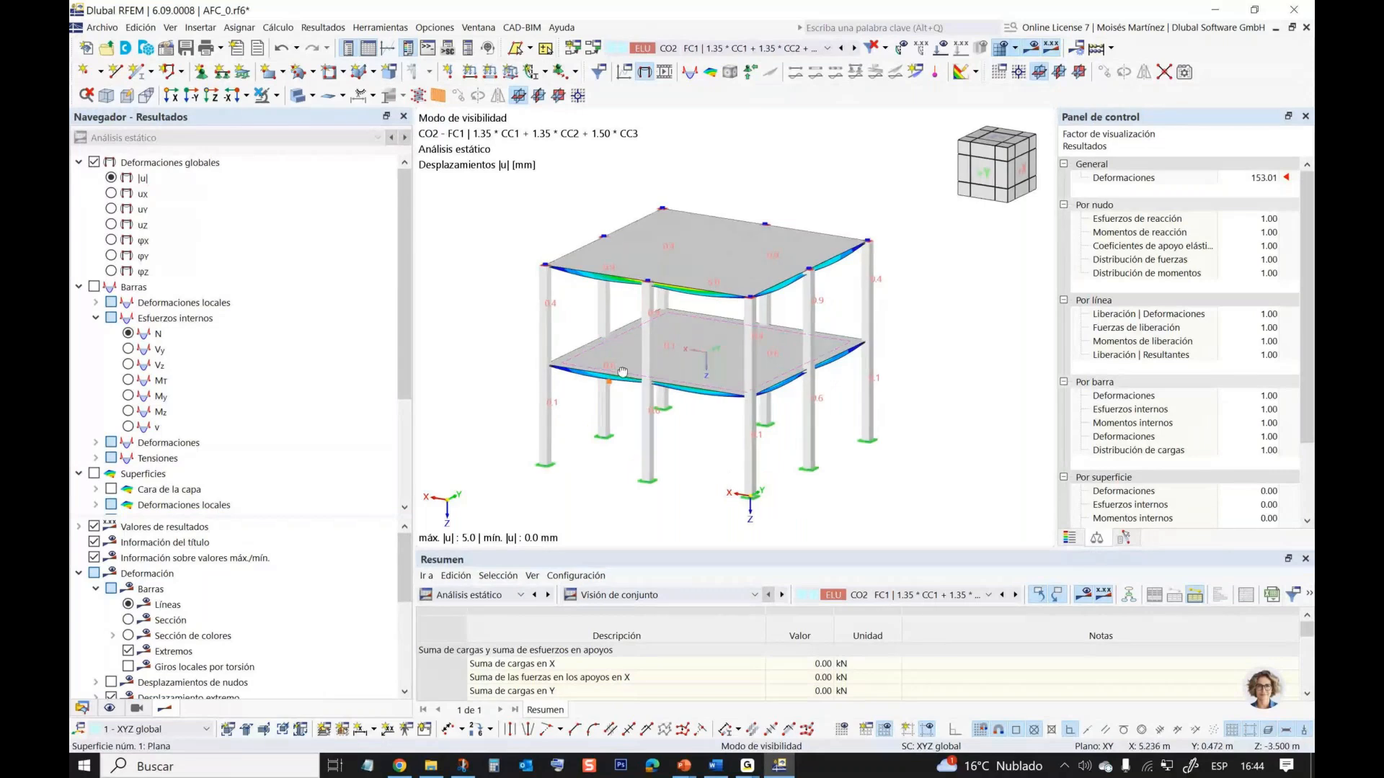
click(297, 95)
mouse_move(486, 274)
ctrl+middle_down()
mouse_move(539, 284)
mouse_move(485, 259)
ctrl+middle_up()
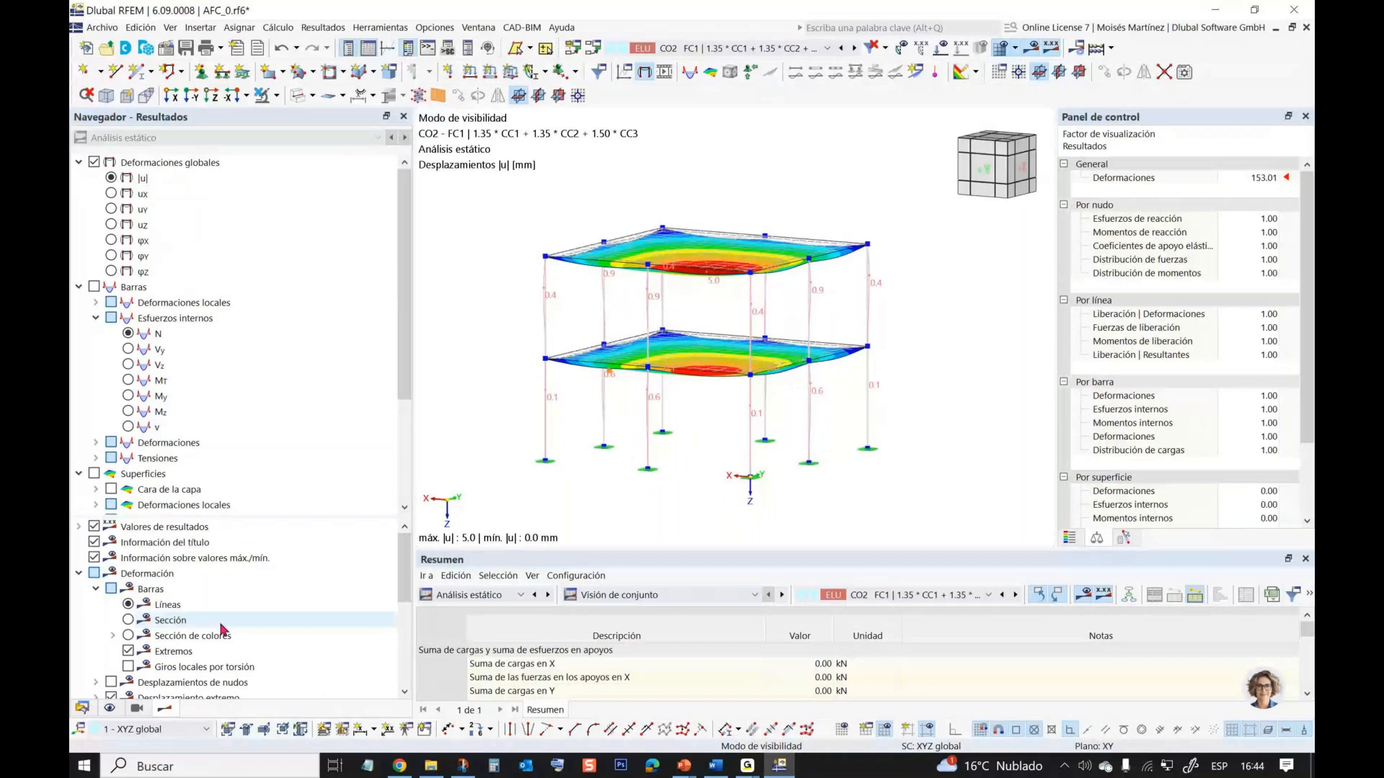
scroll(568, 328, up, 1)
ctrl+middle_drag(568, 330, 562, 373)
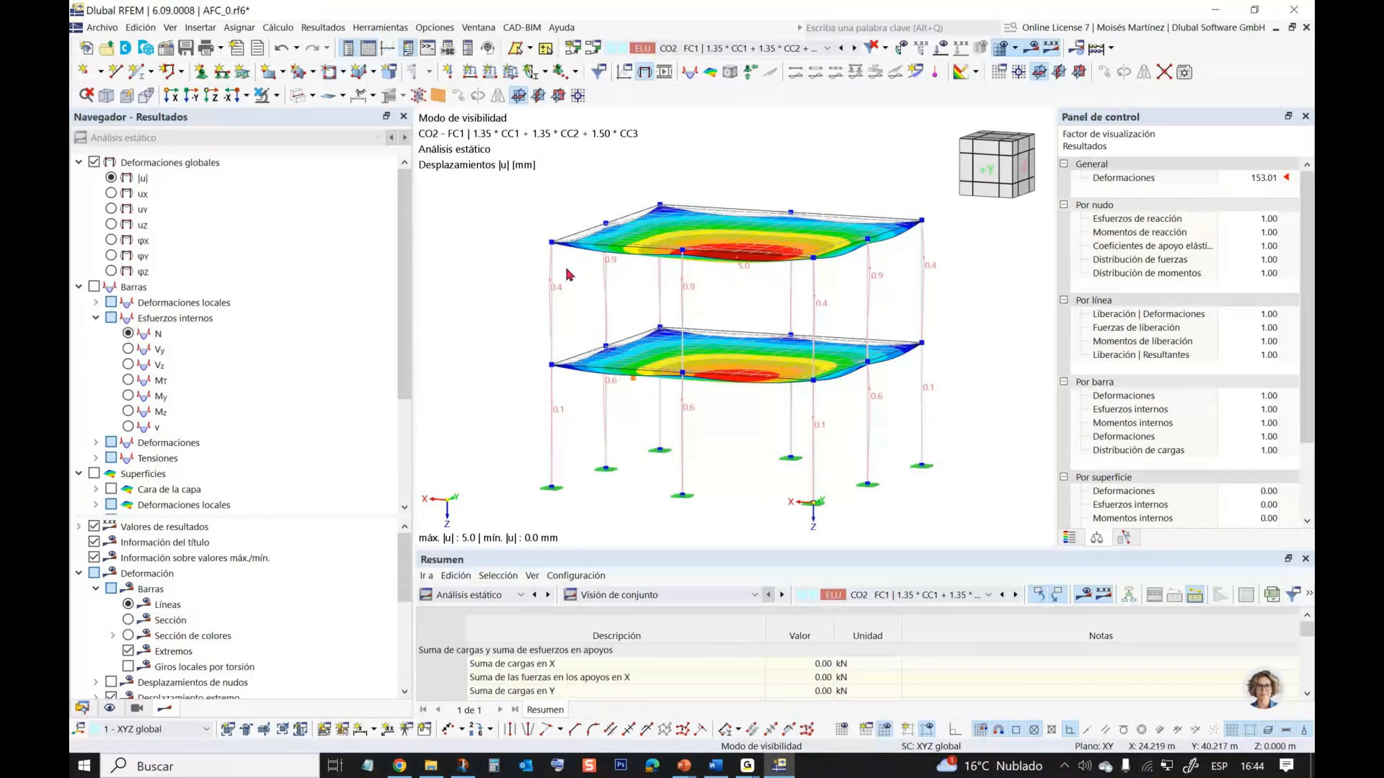
- Set the deformation display of the members to coloured sections (Sección de colores)
click(109, 708)
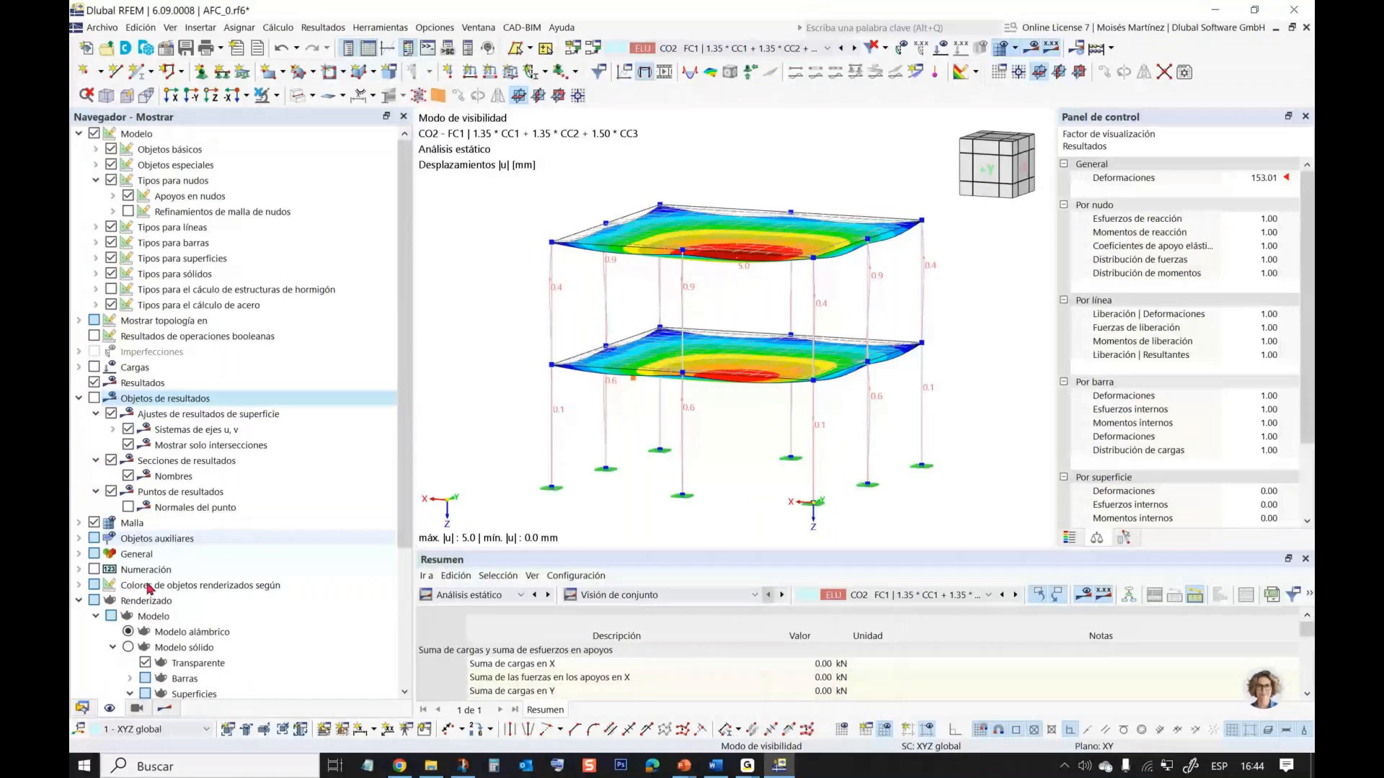
click(165, 708)
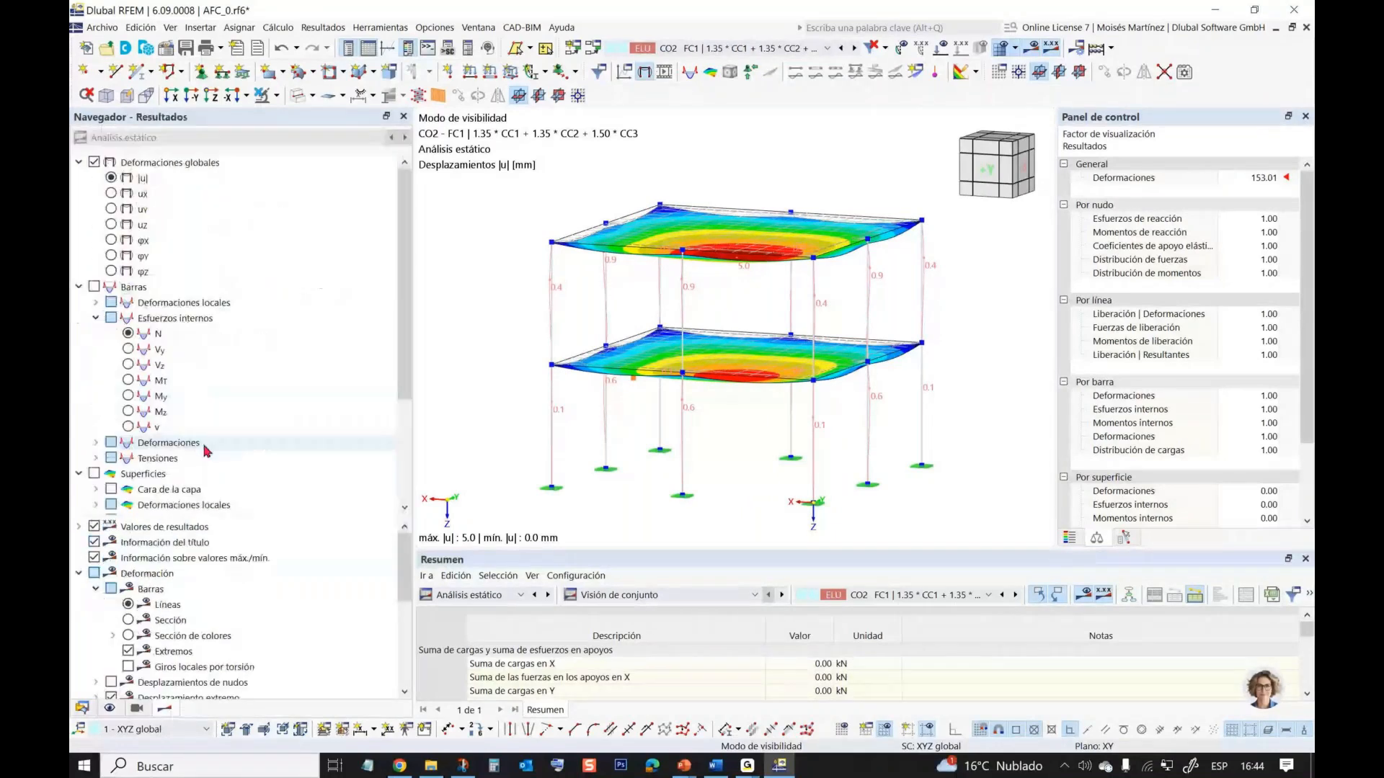
scroll(195, 561, down, 2)
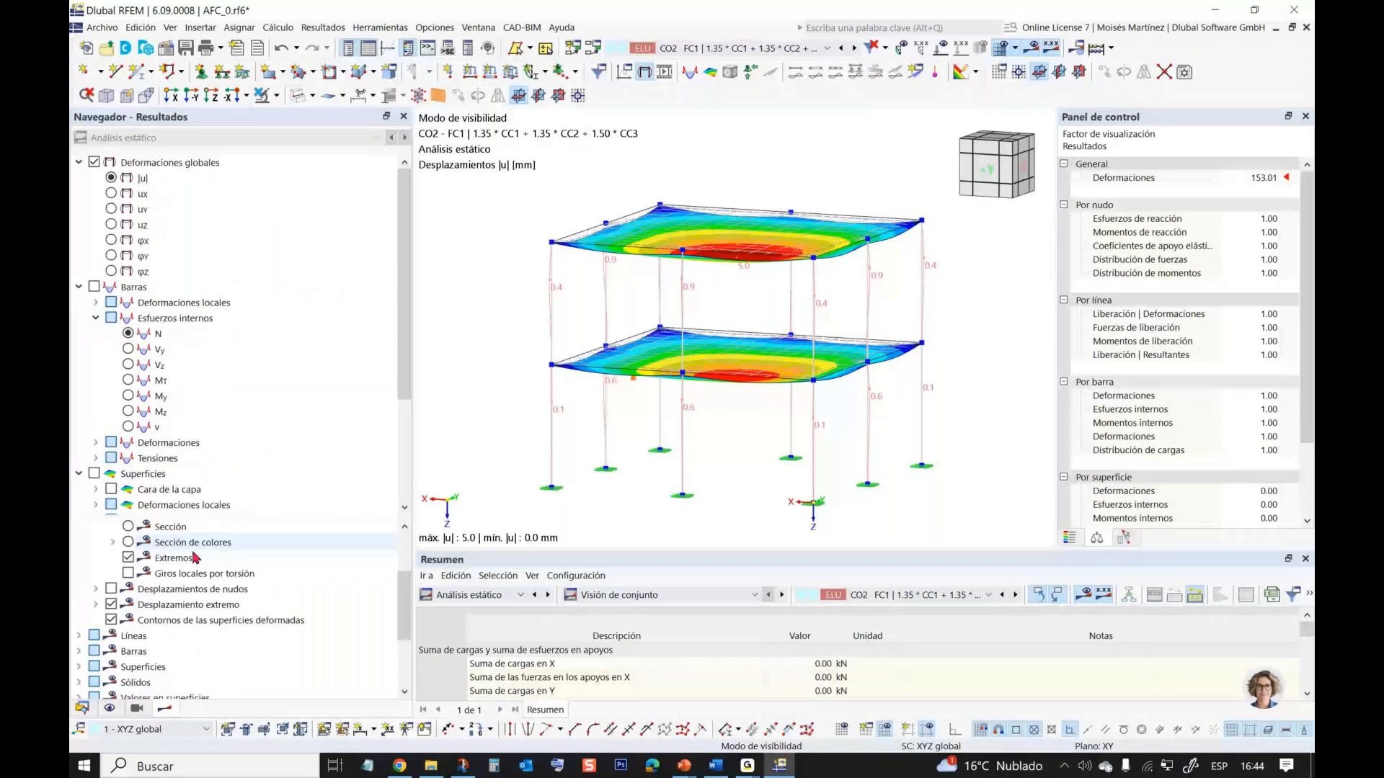
scroll(195, 557, up, 2)
drag(253, 513, 265, 541)
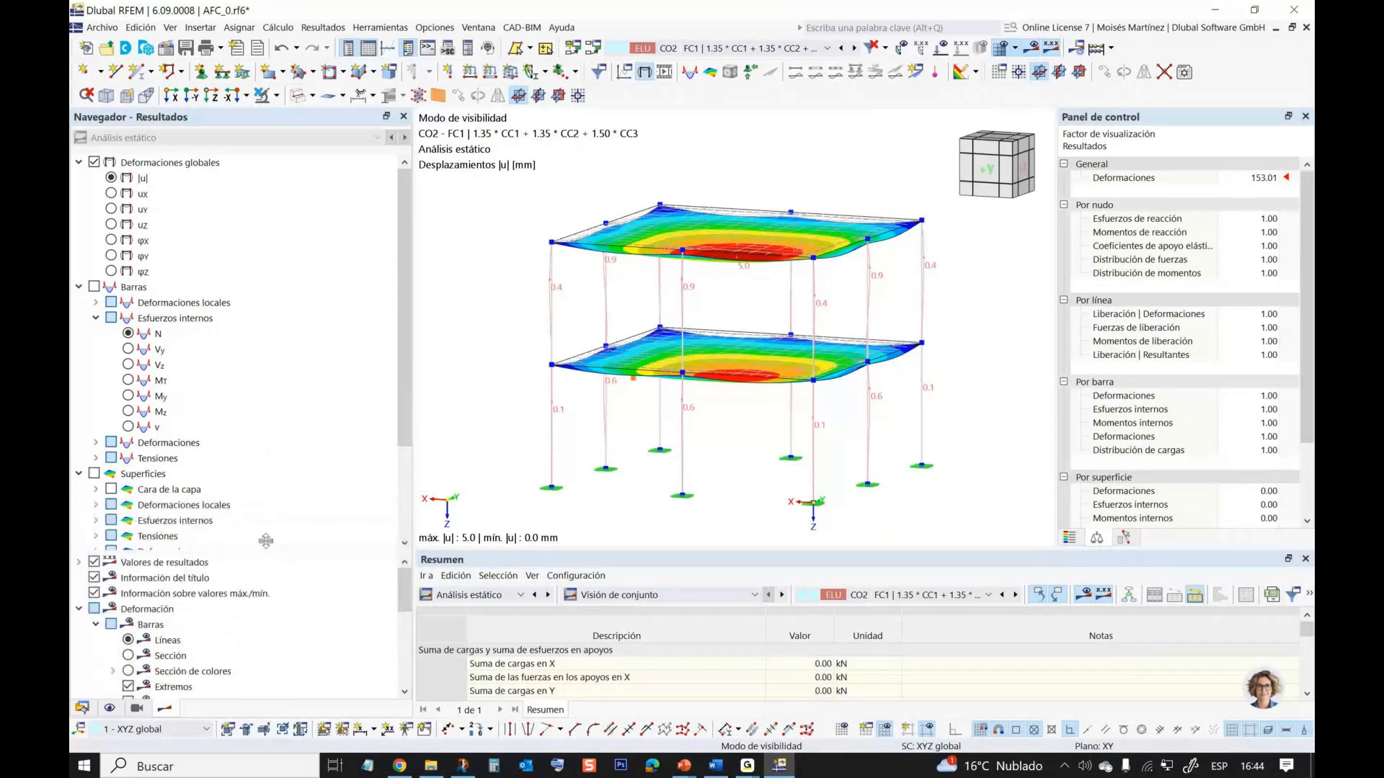
drag(266, 540, 266, 506)
click(128, 637)
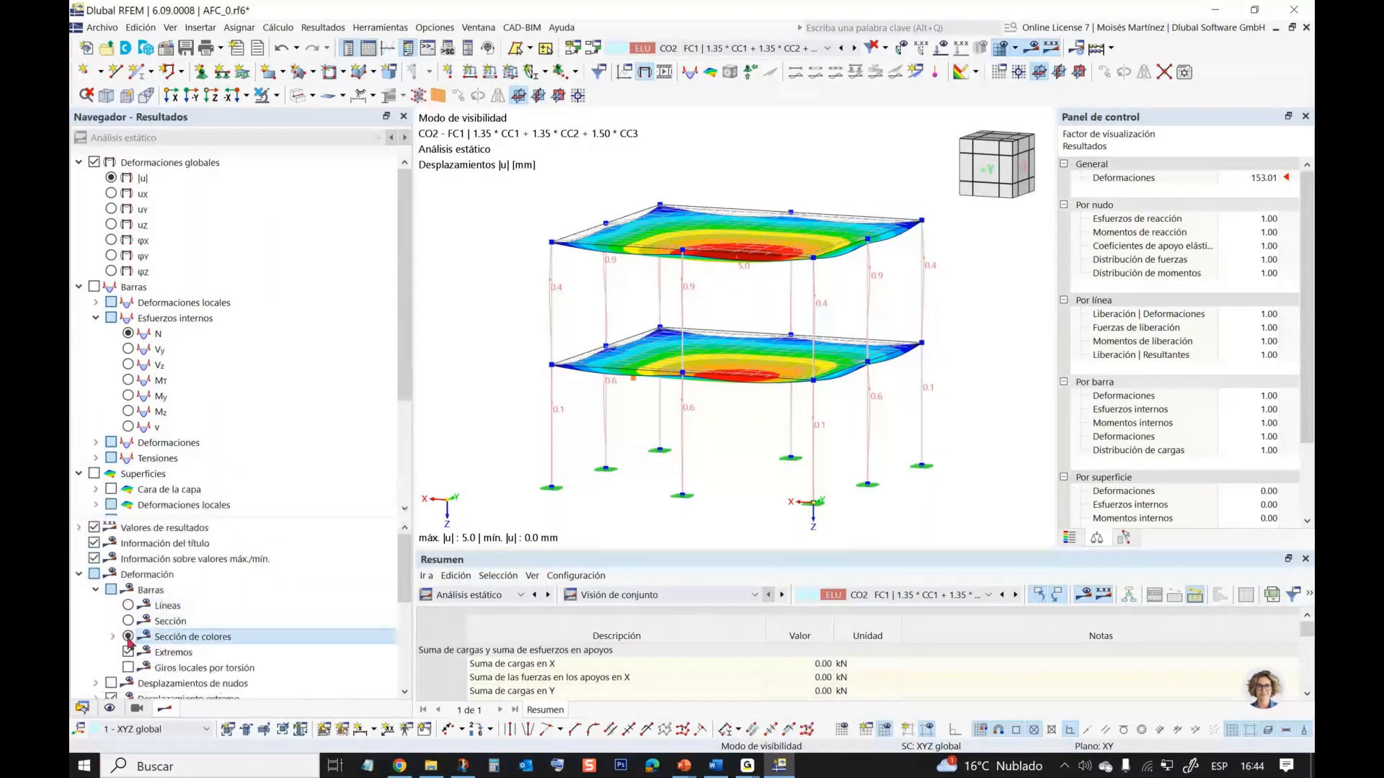
ctrl+middle_drag(735, 237, 524, 278)
- Show the CO2 loads on the building together with its displacements
click(941, 48)
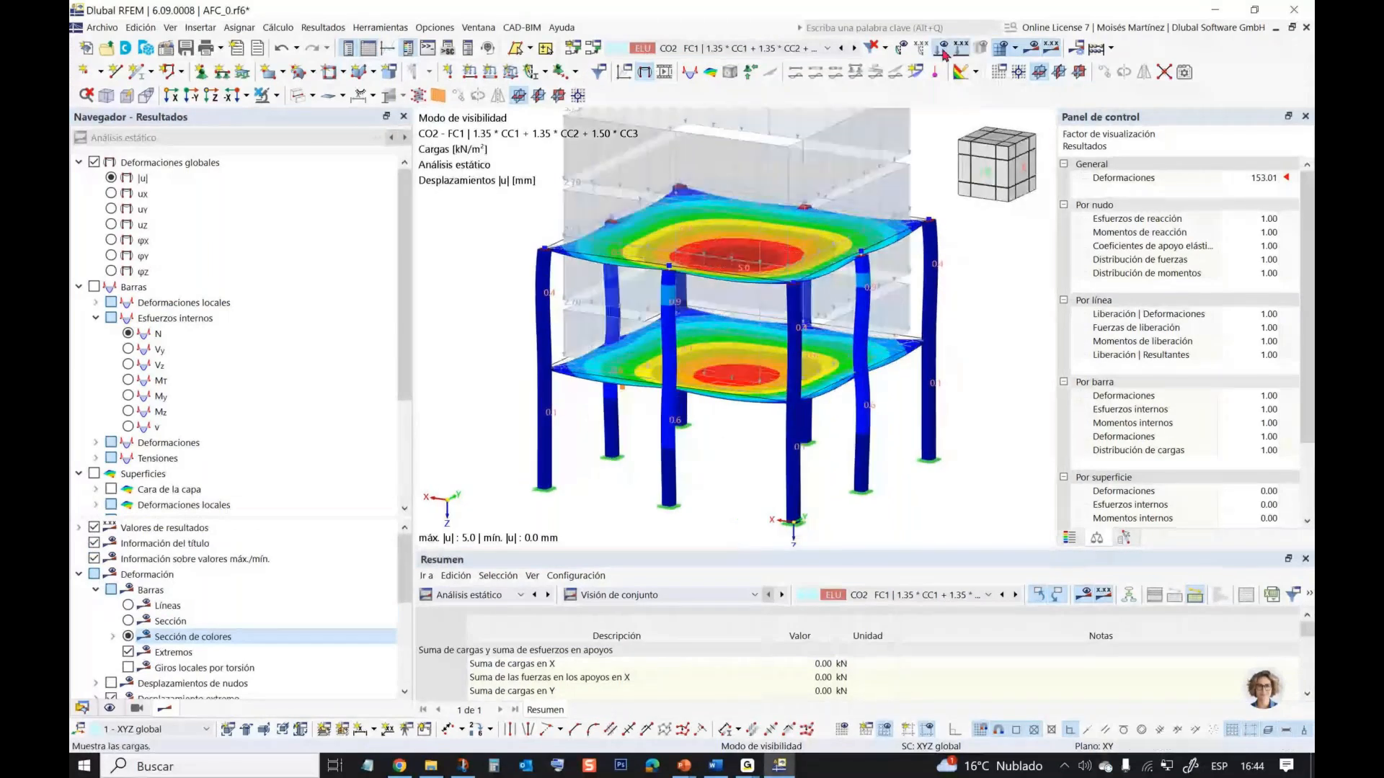
scroll(812, 241, down, 1)
scroll(812, 242, down, 1)
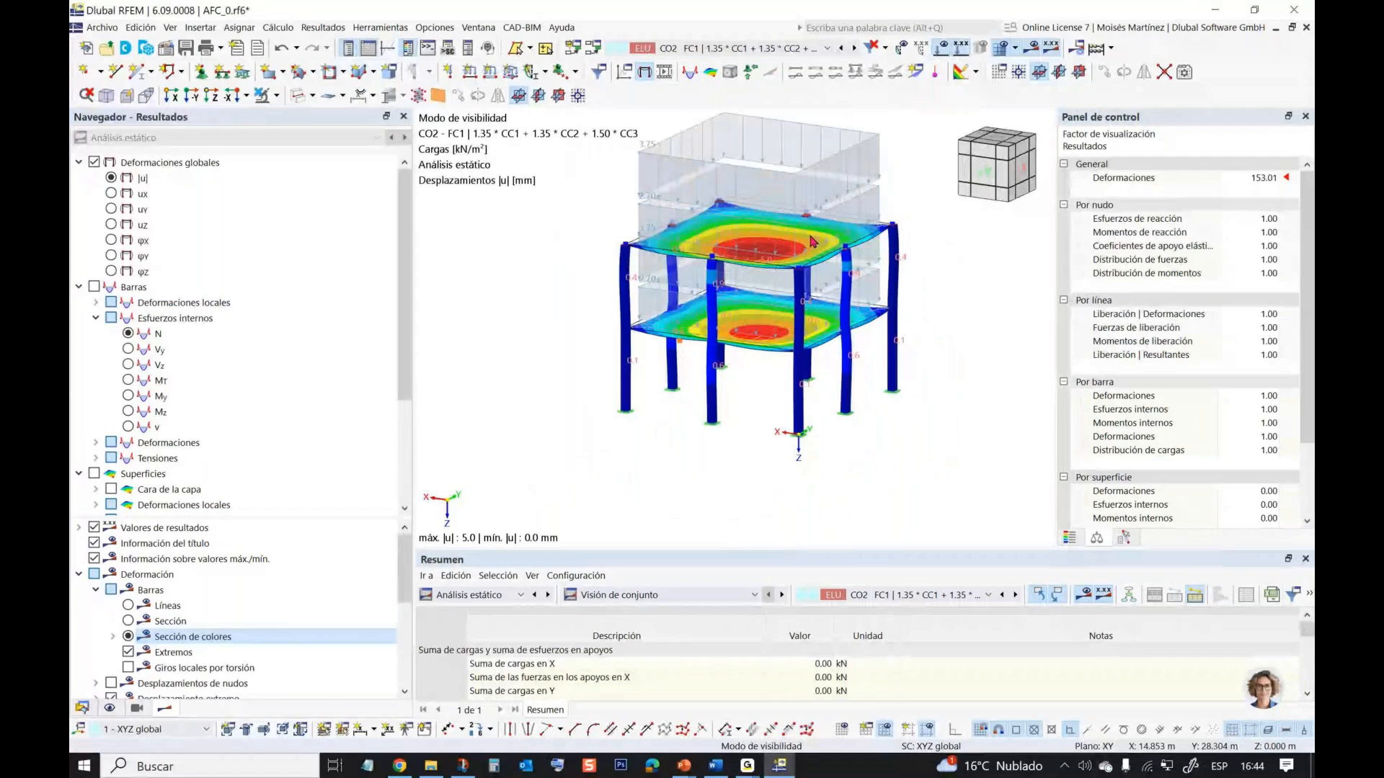
middle_drag(813, 241, 779, 255)
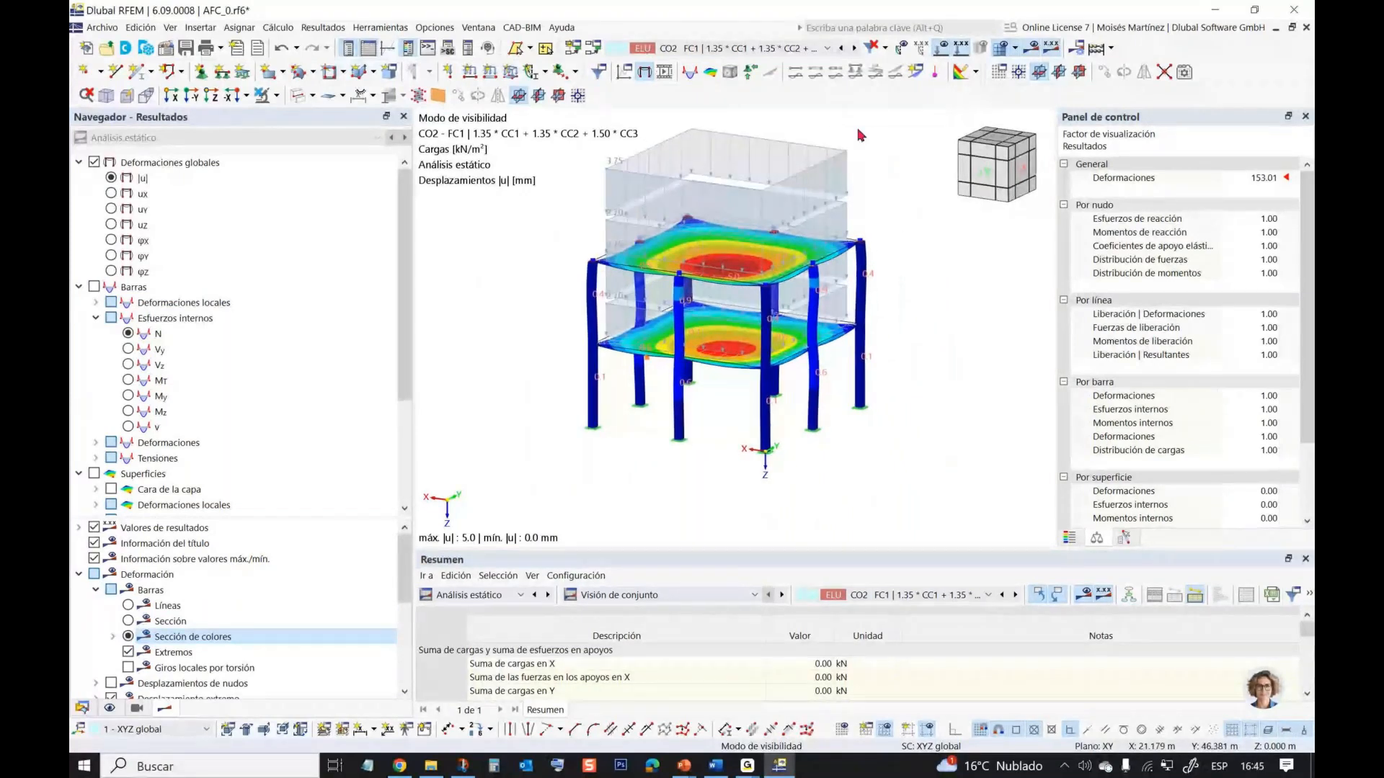
- Switch the displayed results to load combination CO3 of construction stage FC2
click(803, 49)
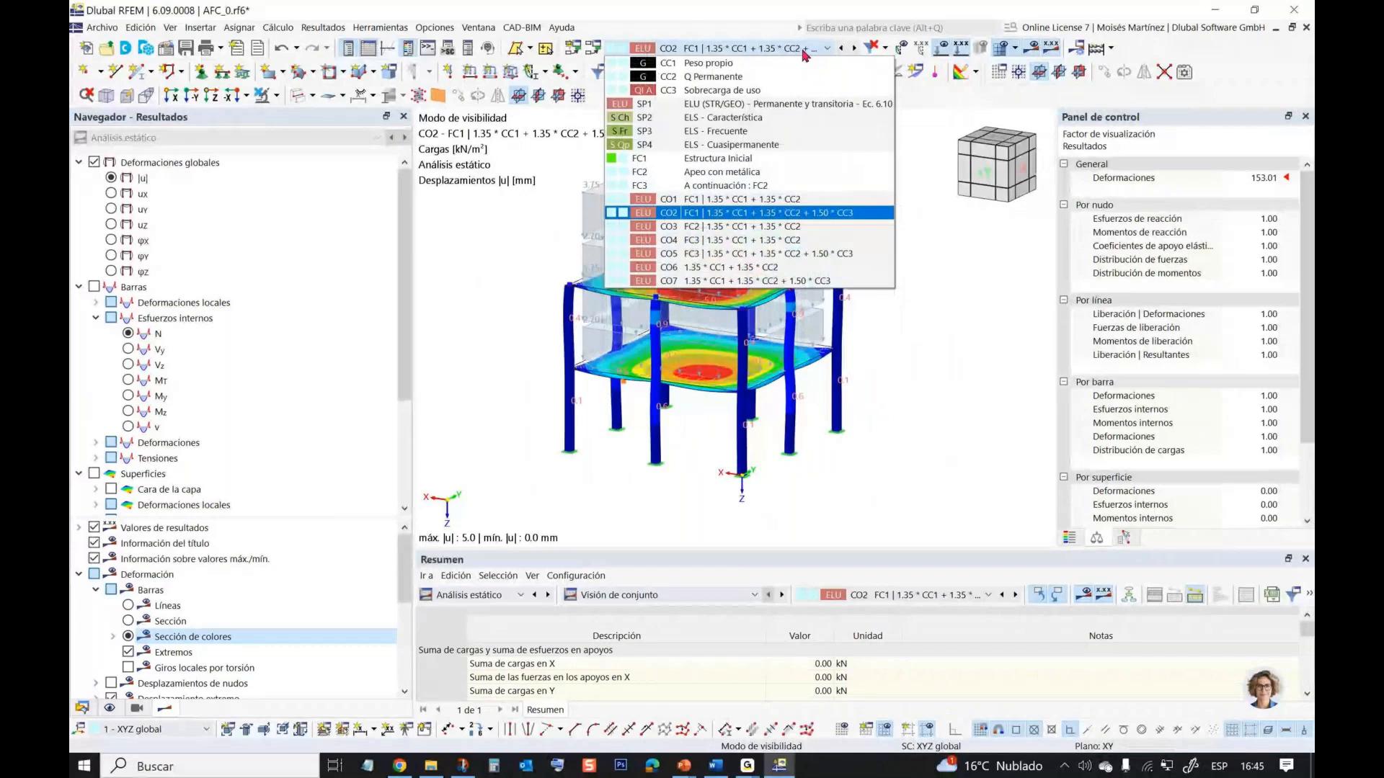
click(782, 220)
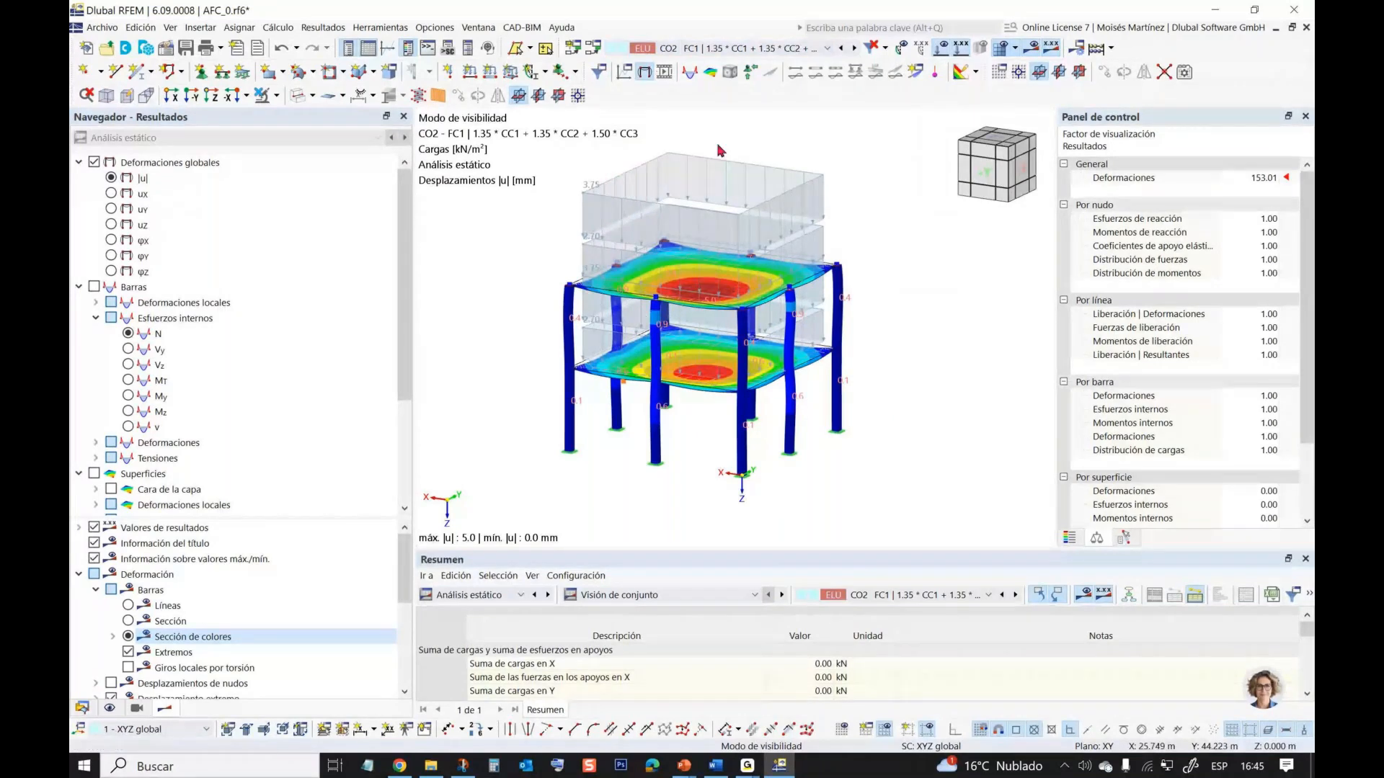
click(854, 48)
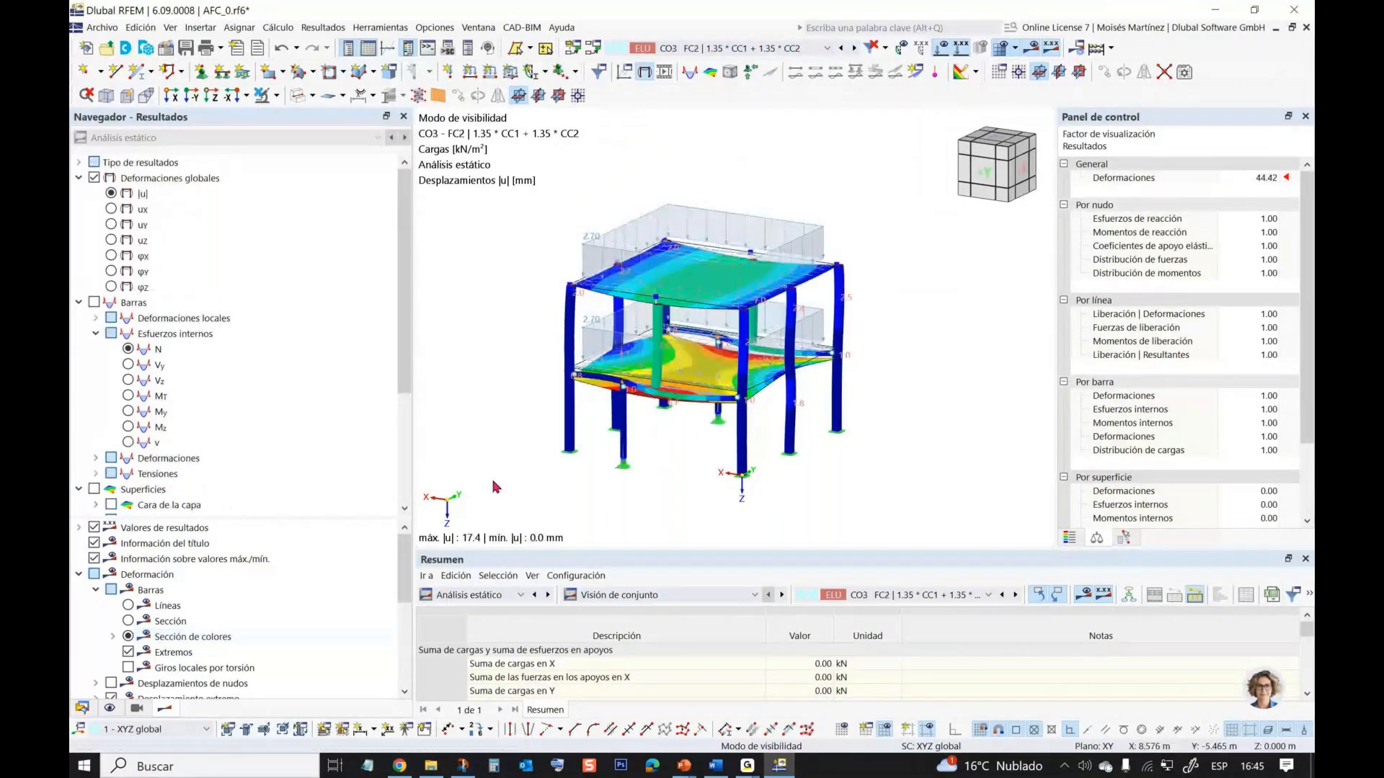
click(841, 48)
click(854, 48)
- Examine CO3's deformed shape around the removed columns and the lower slab from several angles
scroll(758, 472, up, 3)
ctrl+middle_drag(600, 397, 617, 351)
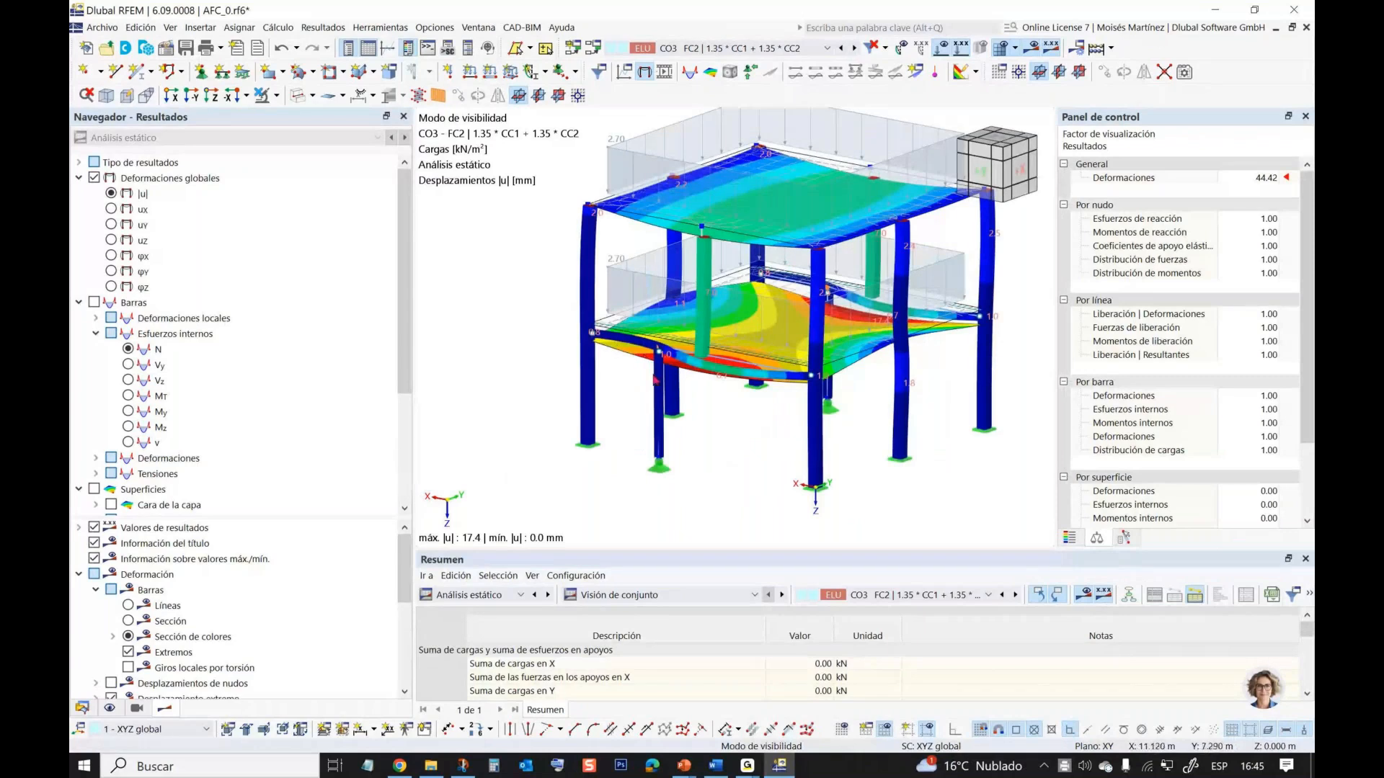
middle_drag(647, 382, 530, 427)
scroll(530, 427, up, 1)
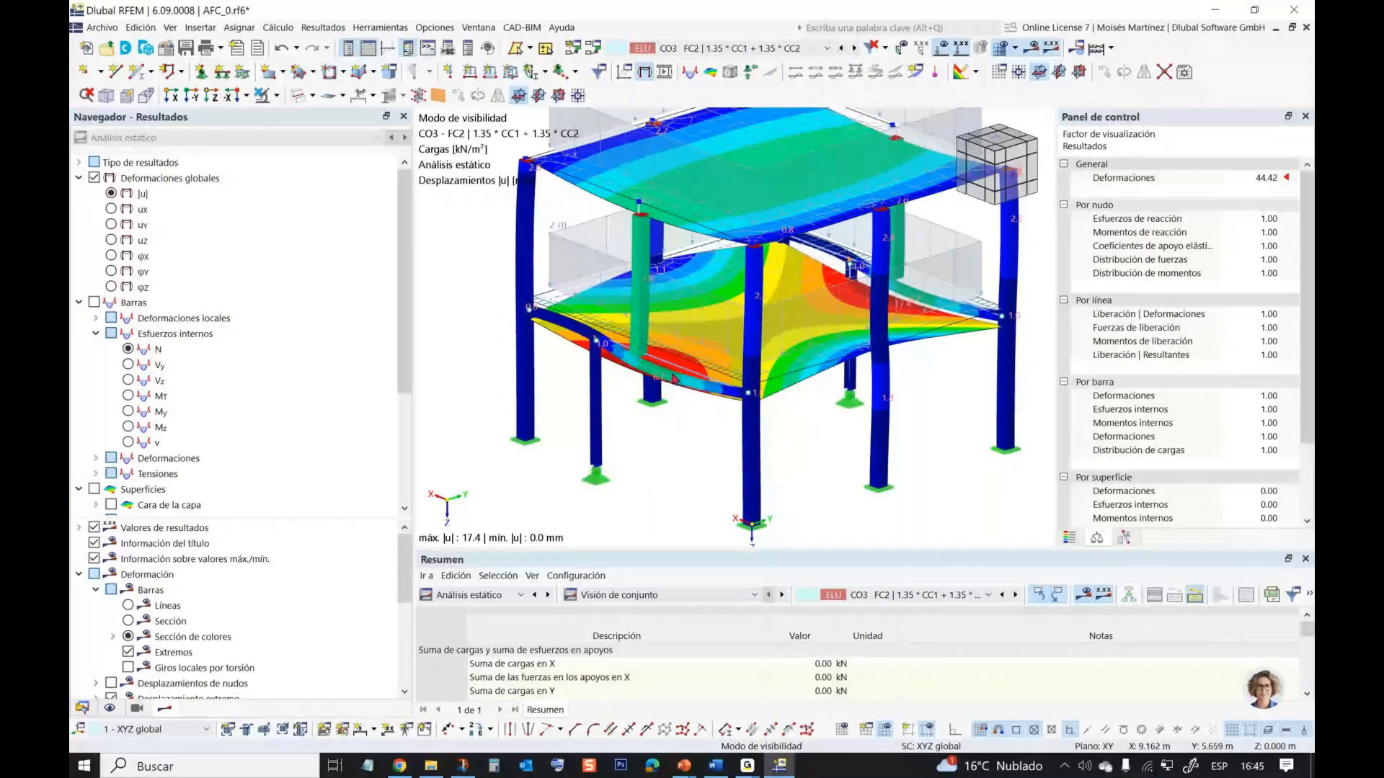
scroll(565, 348, down, 1)
ctrl+middle_drag(565, 348, 598, 385)
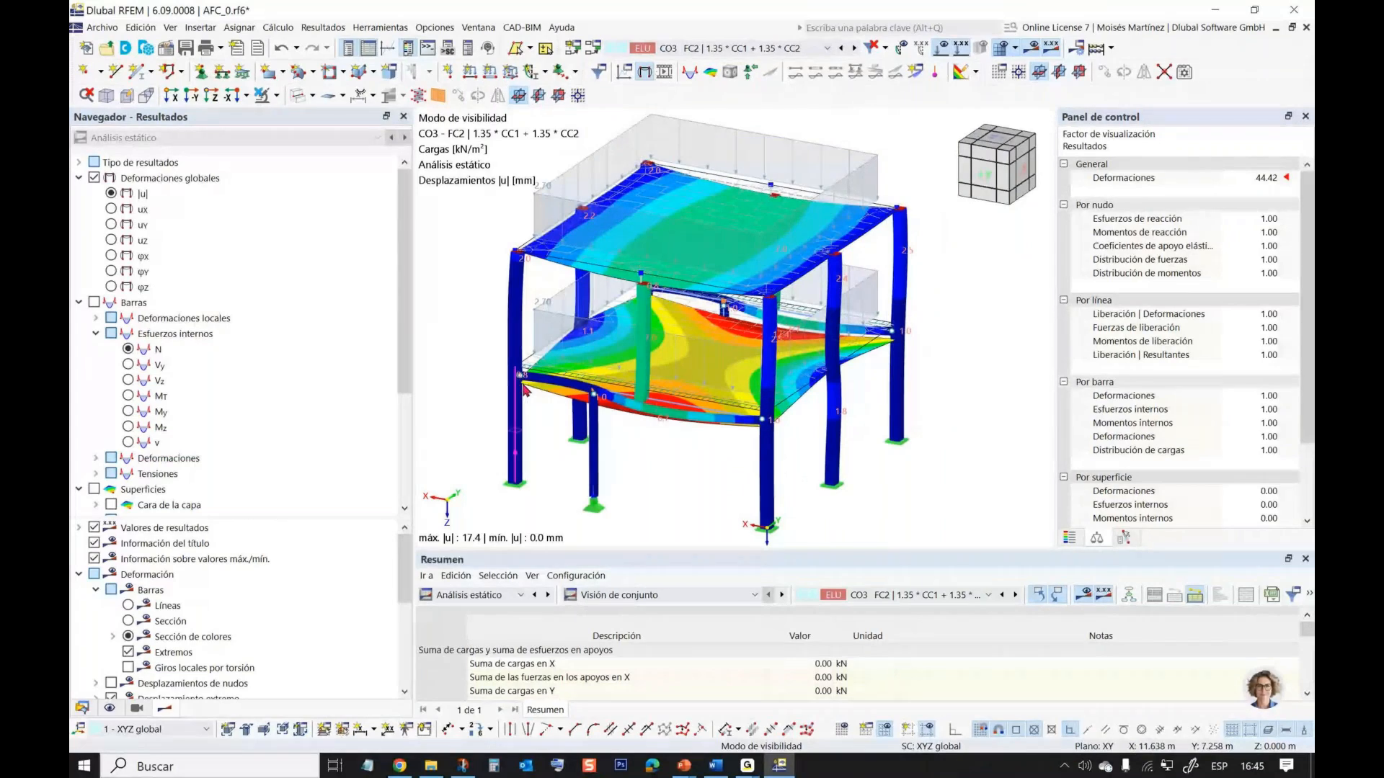
scroll(490, 376, down, 1)
ctrl+middle_drag(488, 375, 540, 371)
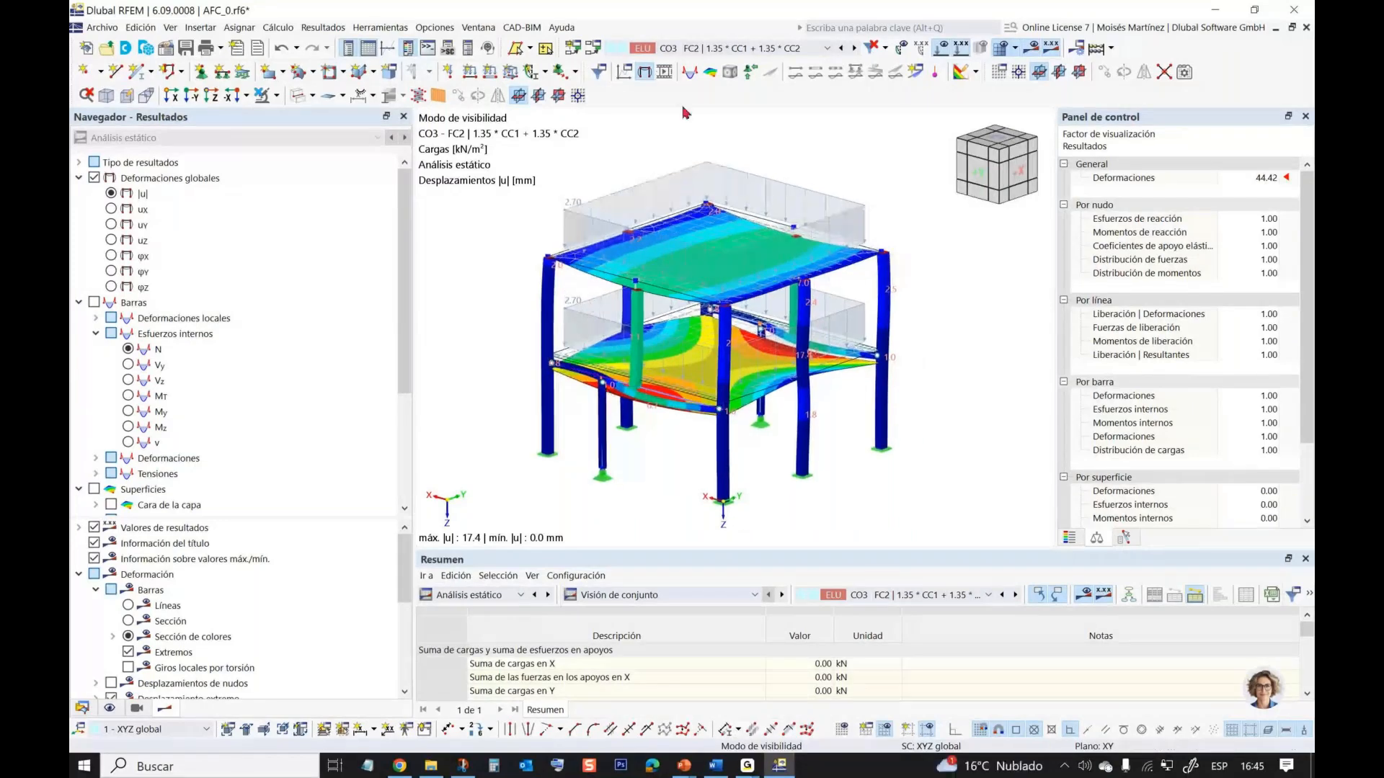
- Browse the remaining load combinations and display the deformations of CO5 for construction stage FC3
click(827, 48)
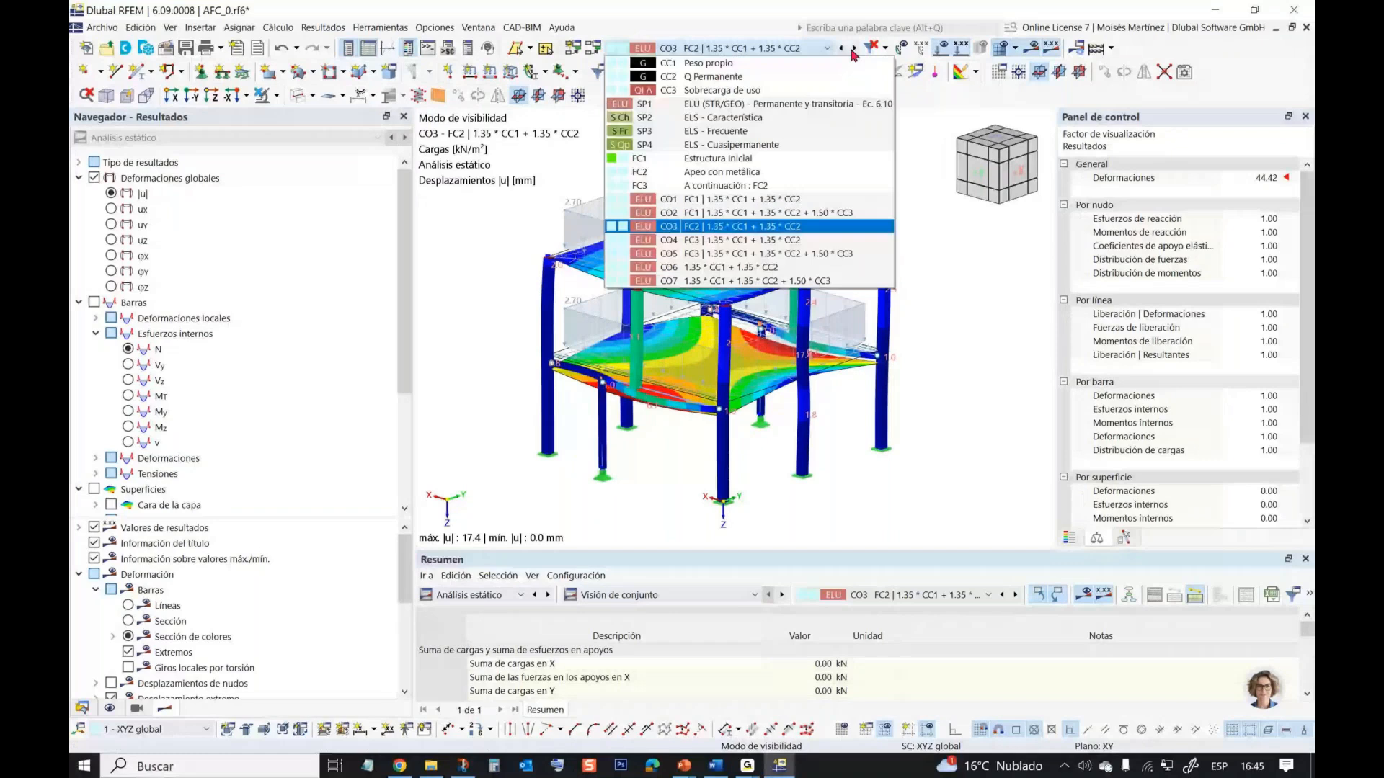
click(854, 49)
click(854, 50)
click(855, 50)
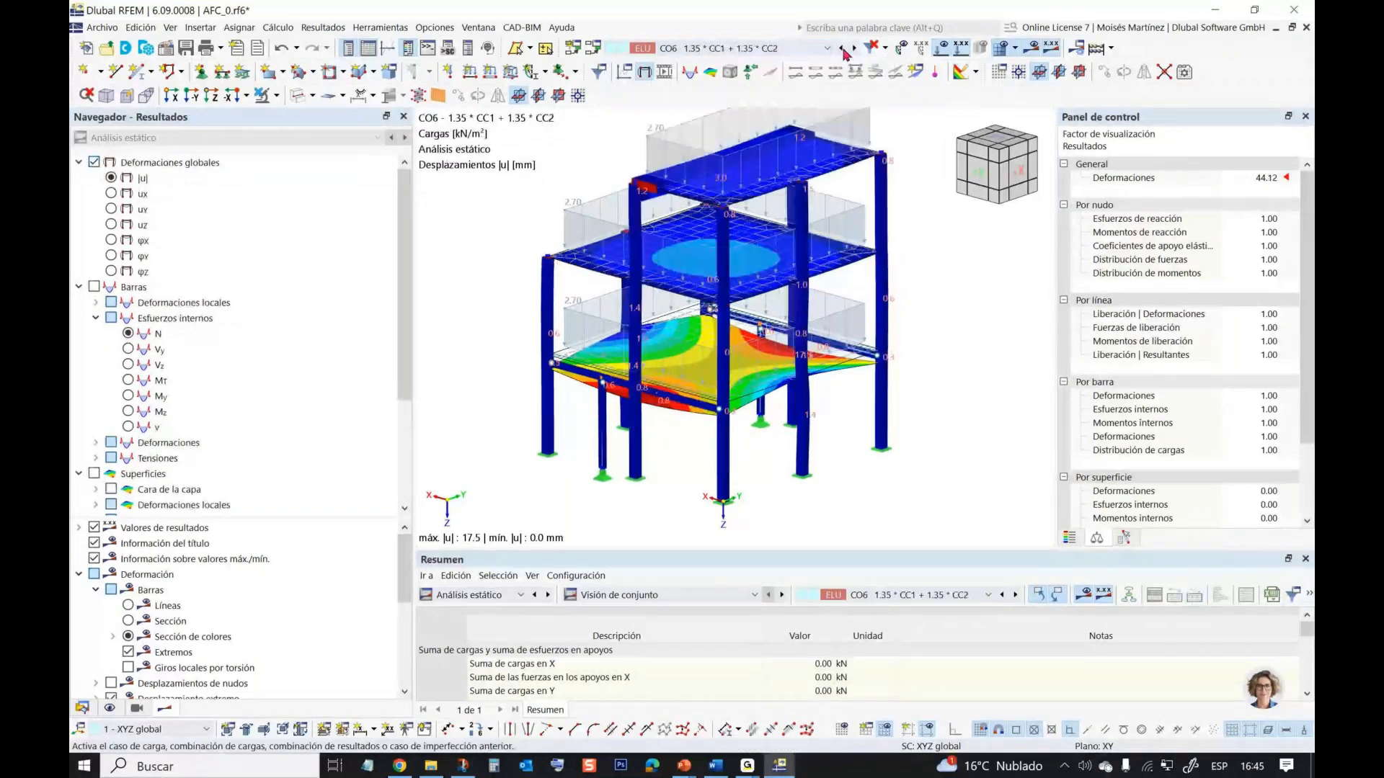
click(842, 49)
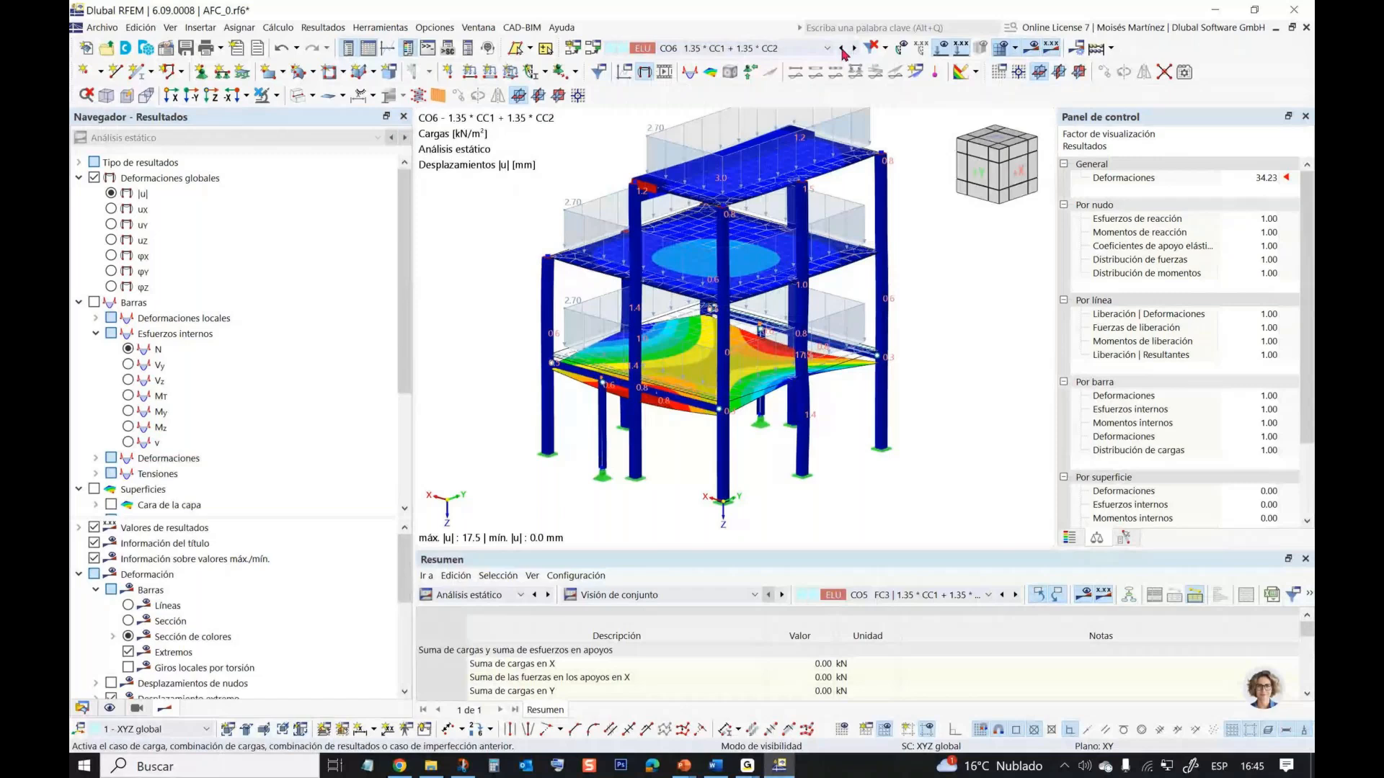
click(765, 49)
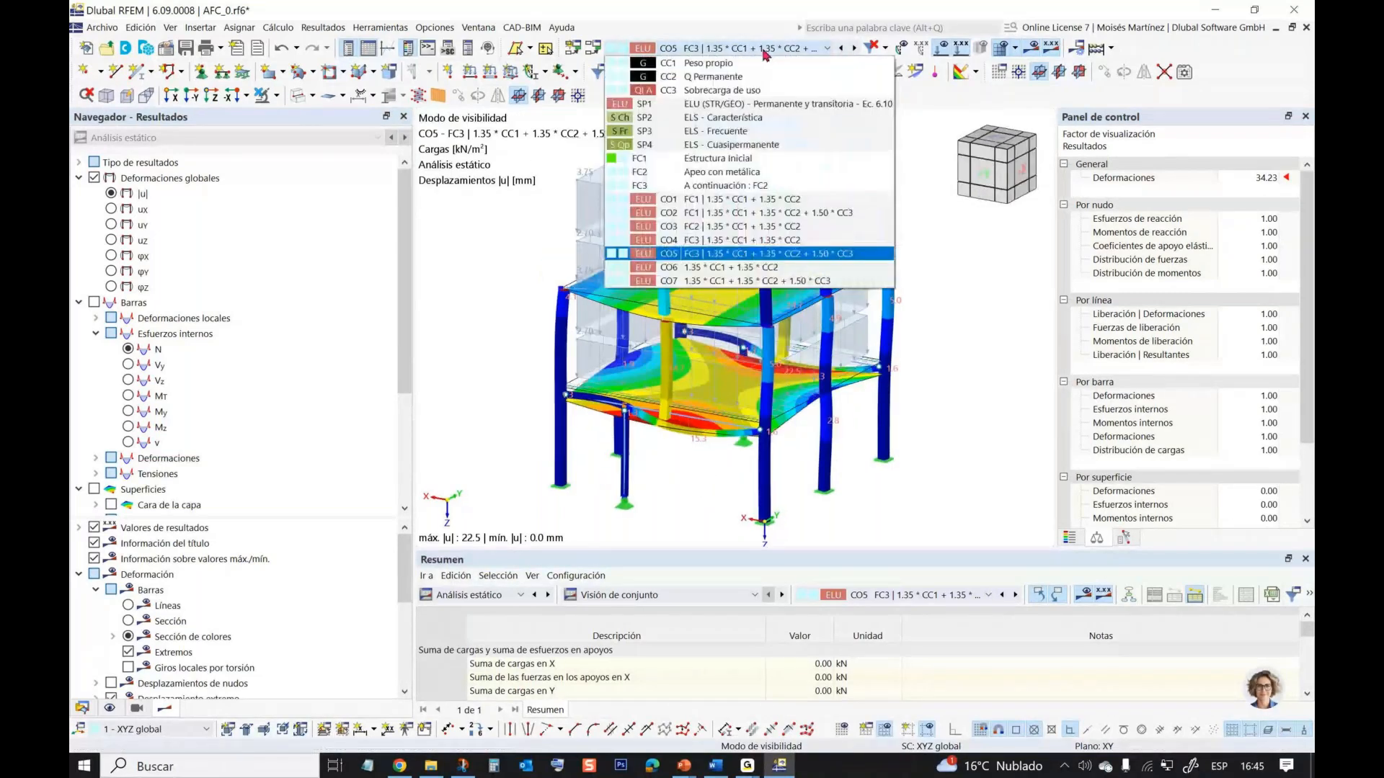
click(766, 256)
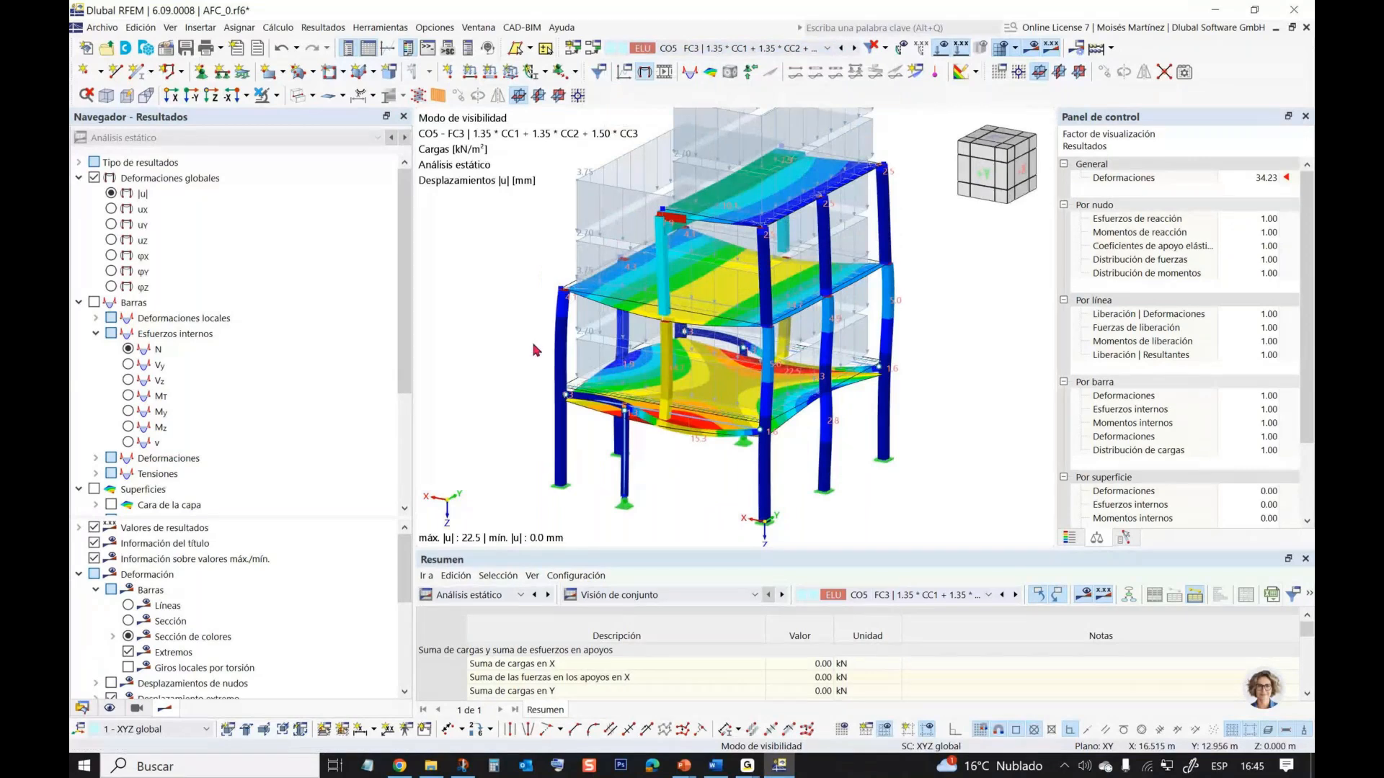
ctrl+middle_drag(535, 349, 506, 364)
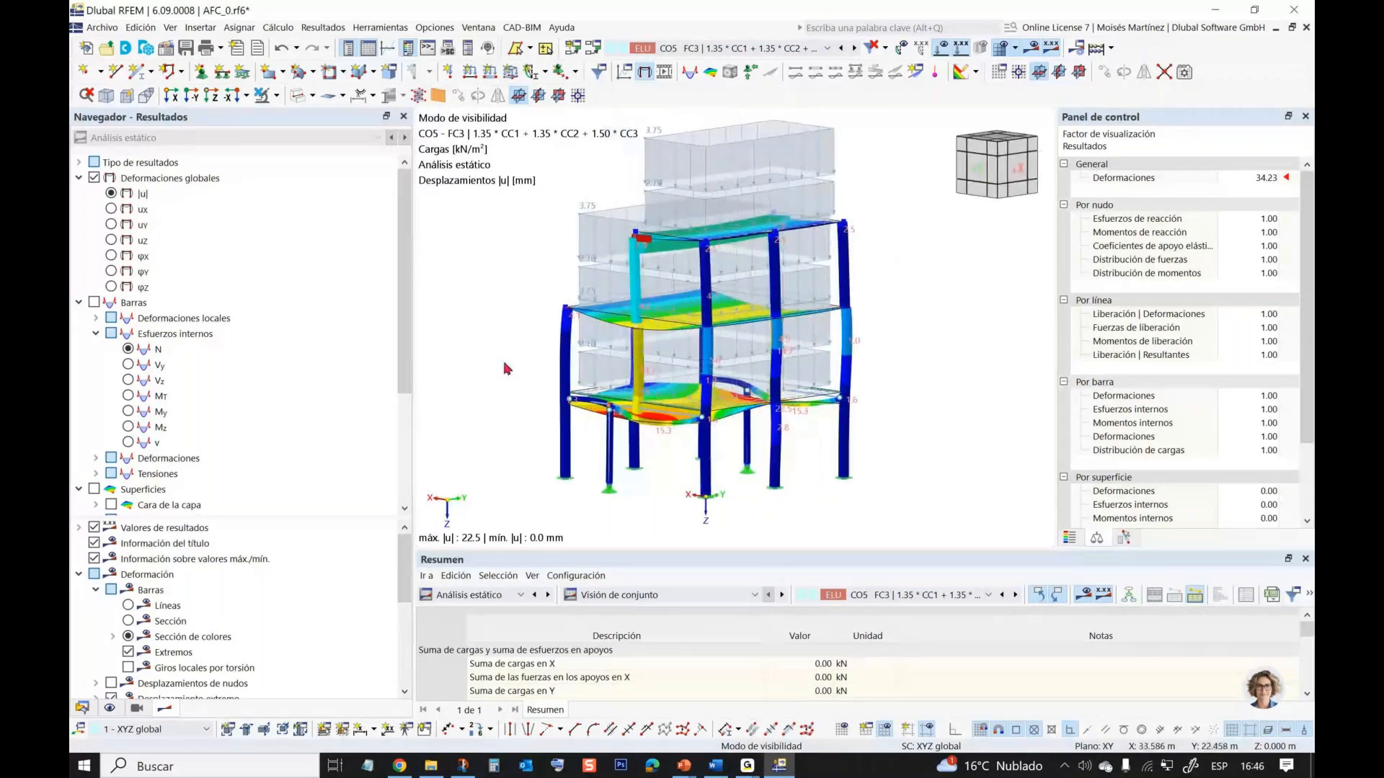
- Open the model file AFC_Modelo sin fases from the STAGES folder
click(105, 49)
click(404, 191)
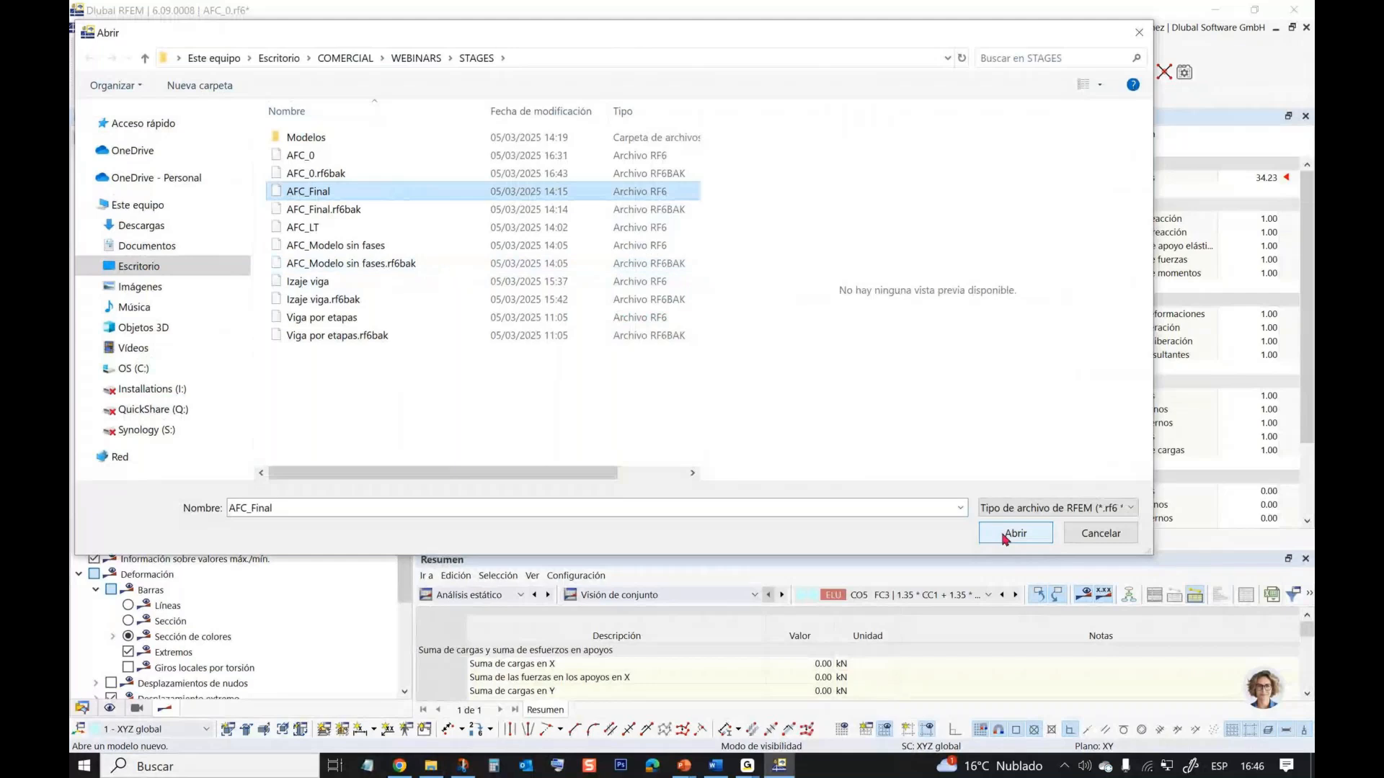
click(360, 245)
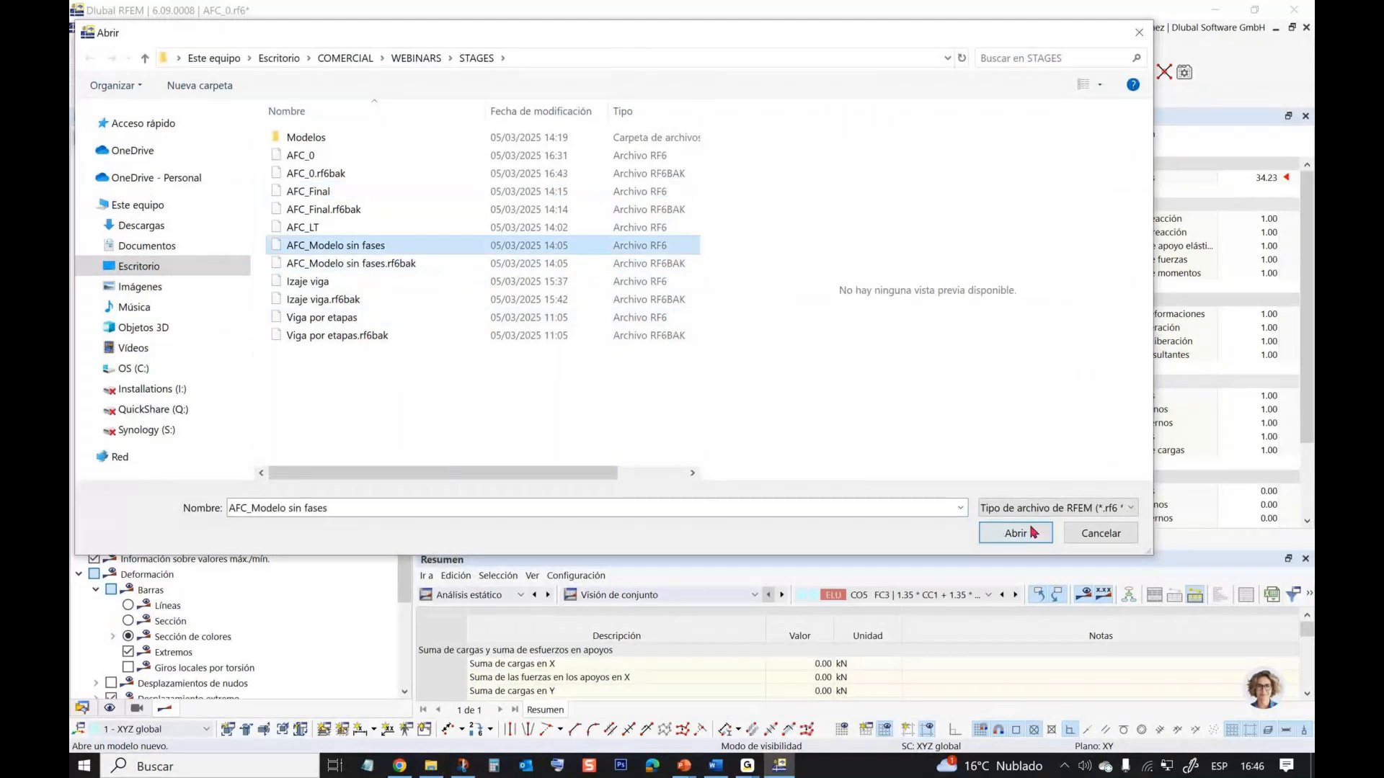
click(1031, 537)
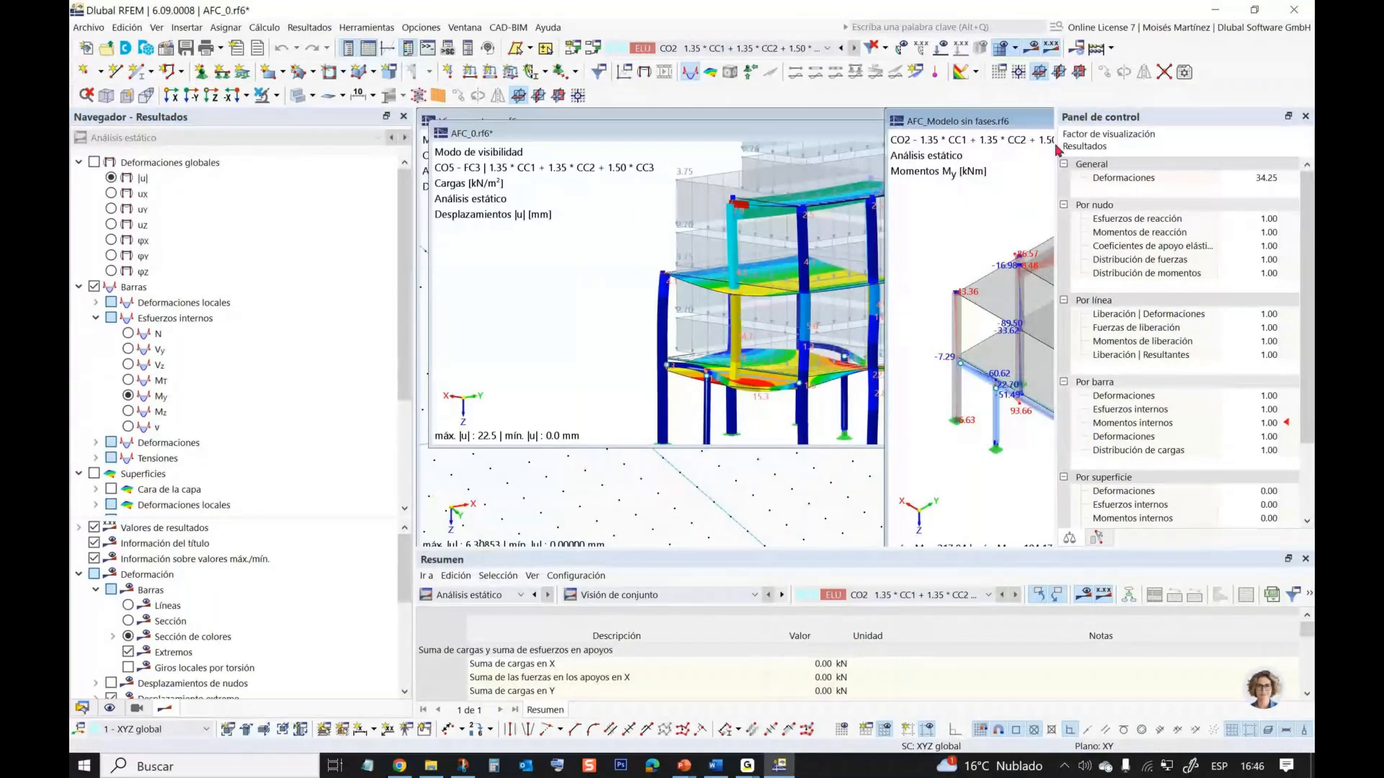
- Close the control panel and minimise the AFC_0 model window
click(1304, 116)
drag(1096, 132, 1063, 171)
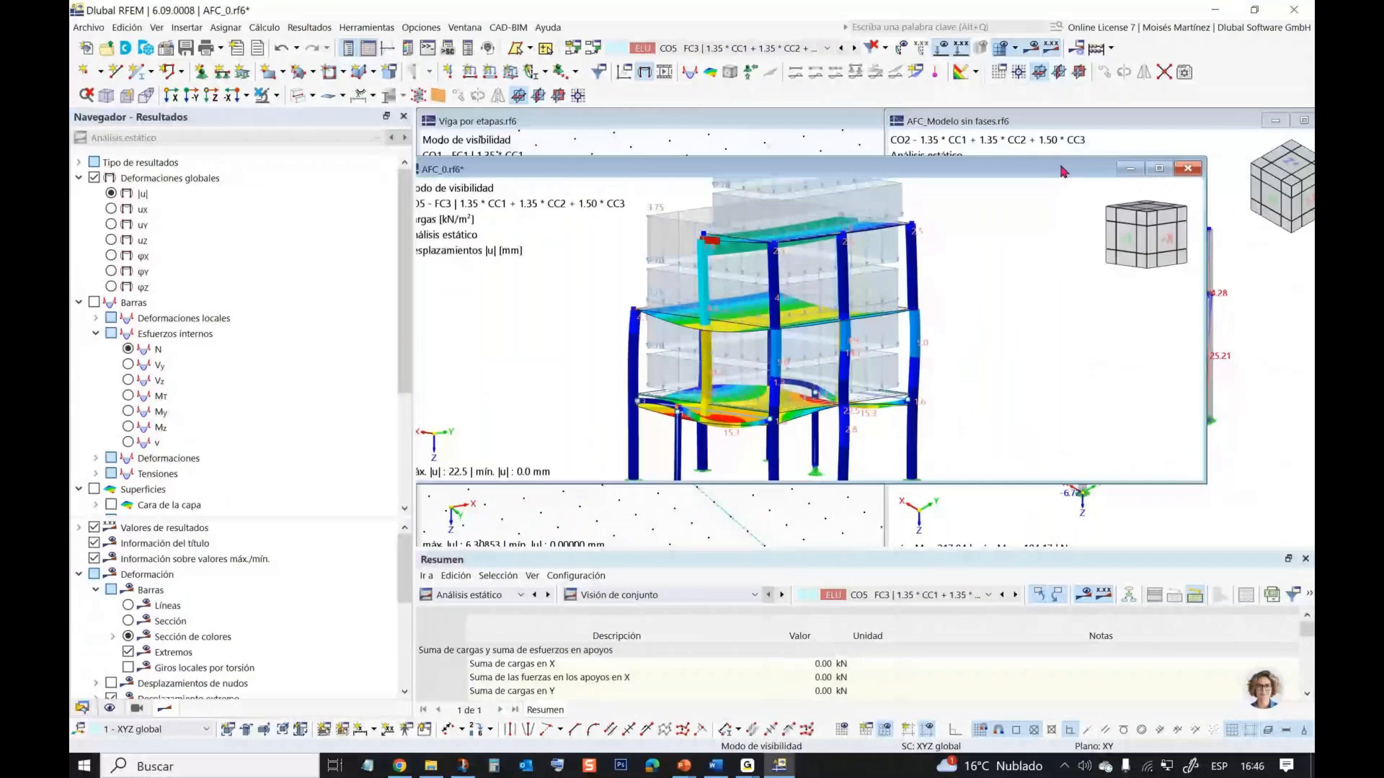
click(1130, 168)
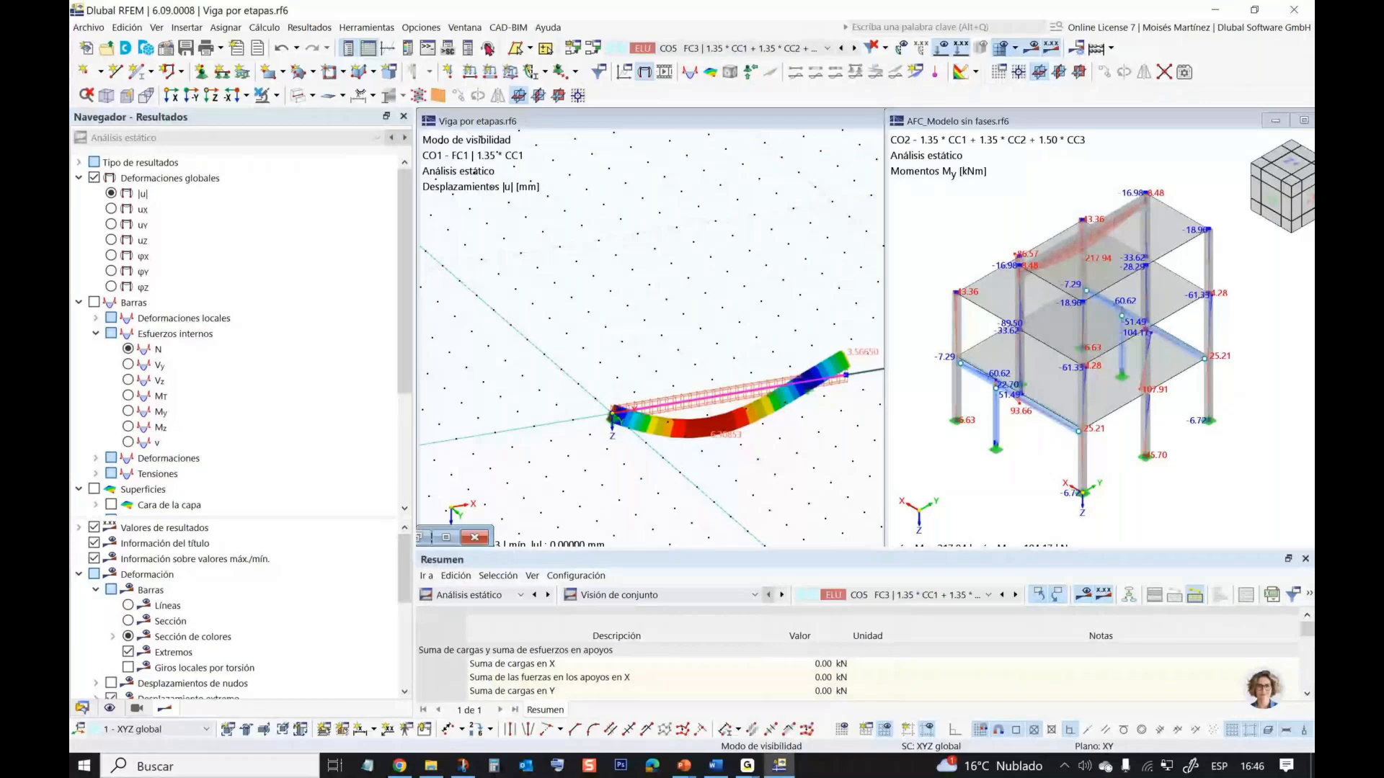
- Minimise the Viga por etapas window, restore AFC_0, and tile it vertically beside AFC_Modelo sin fases
click(464, 28)
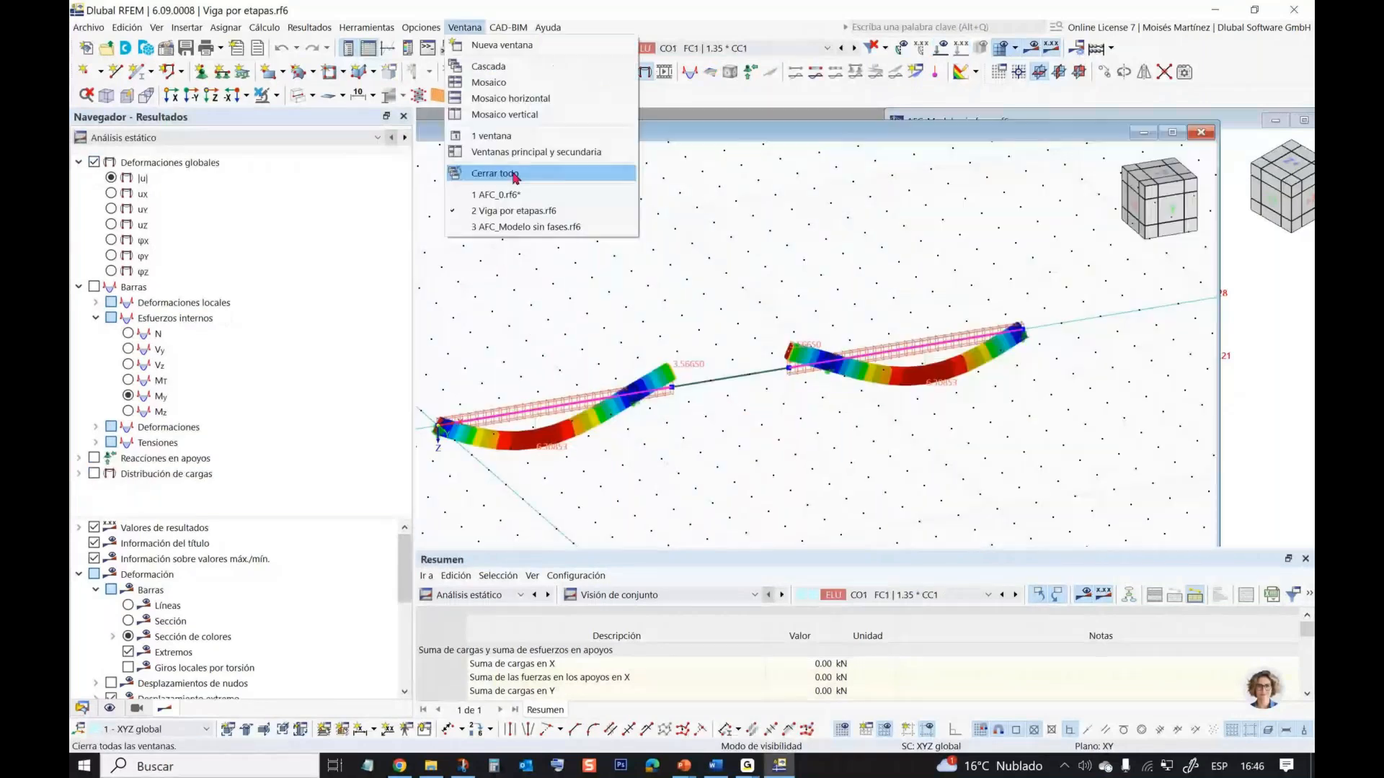
click(510, 119)
click(788, 121)
click(449, 540)
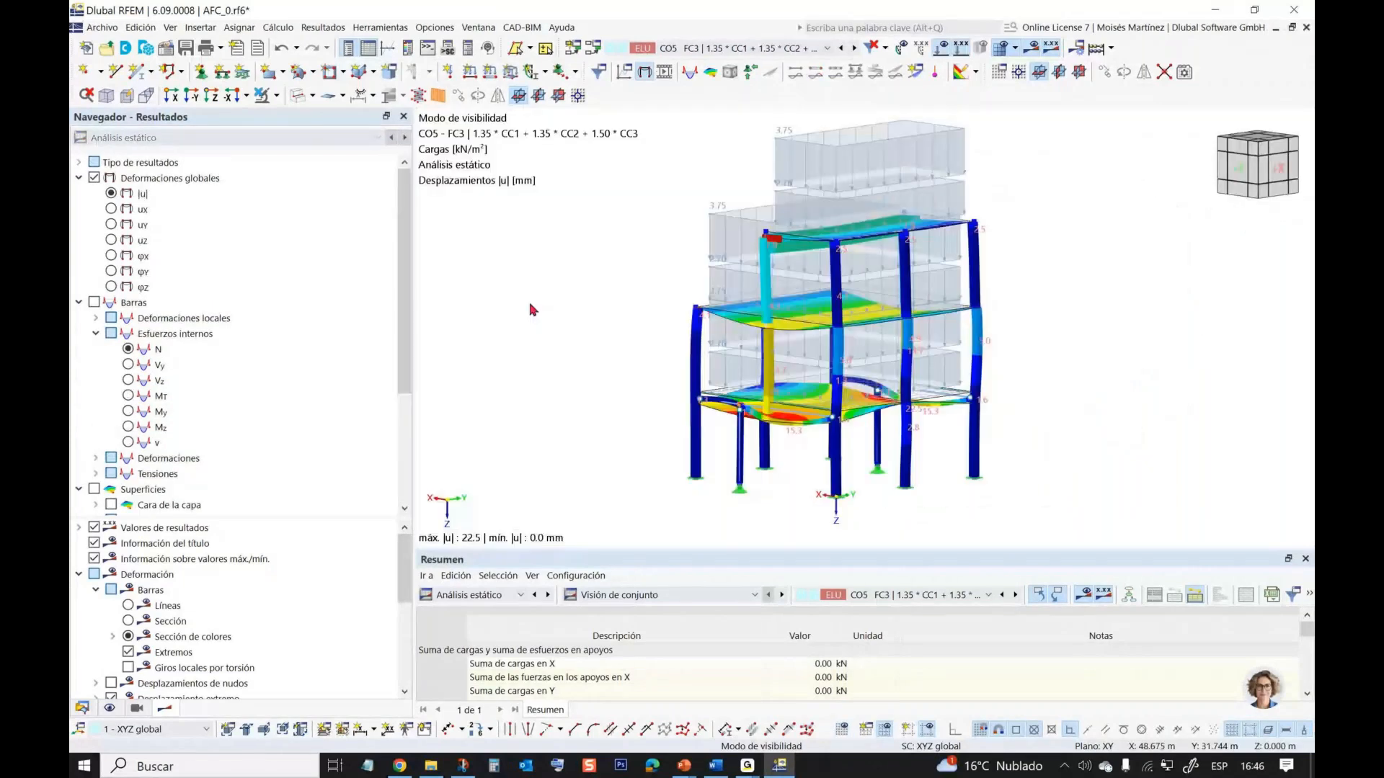
click(477, 27)
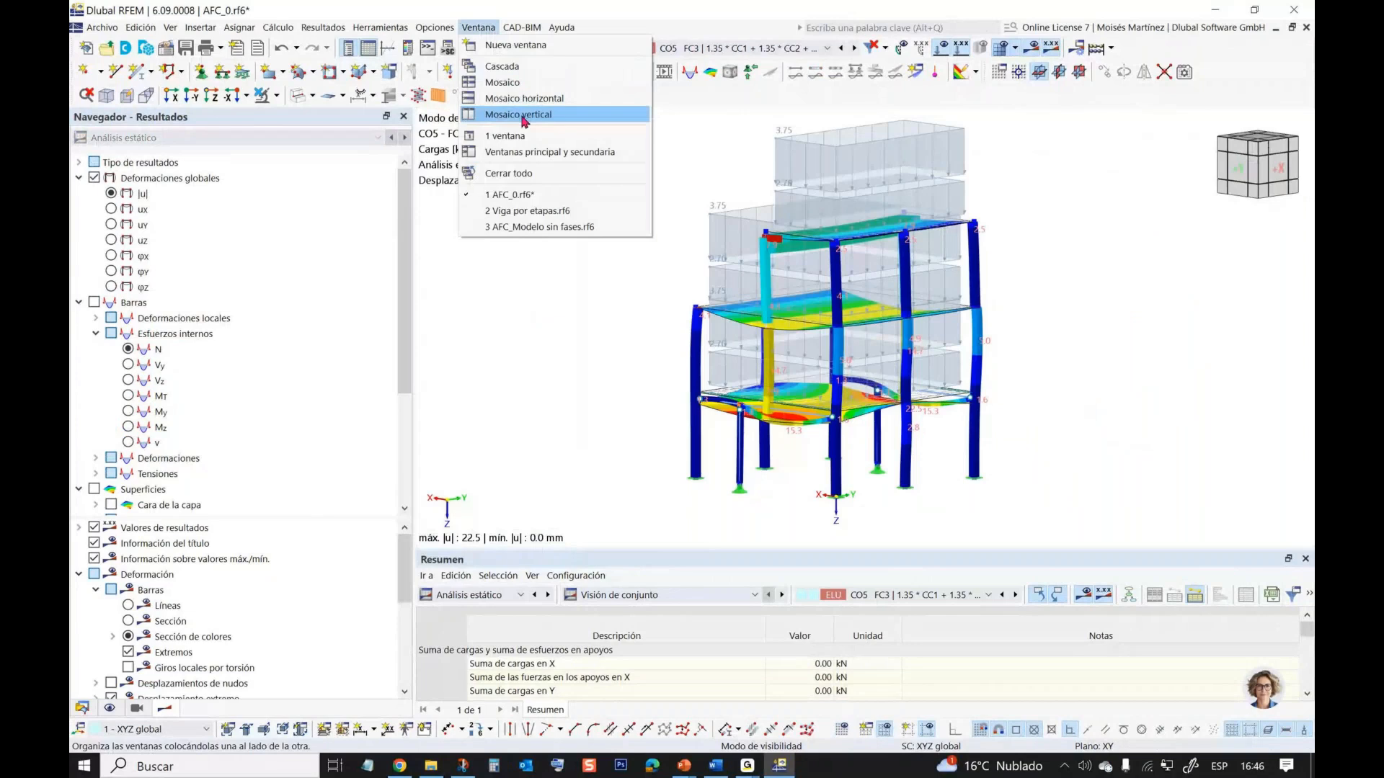
click(520, 115)
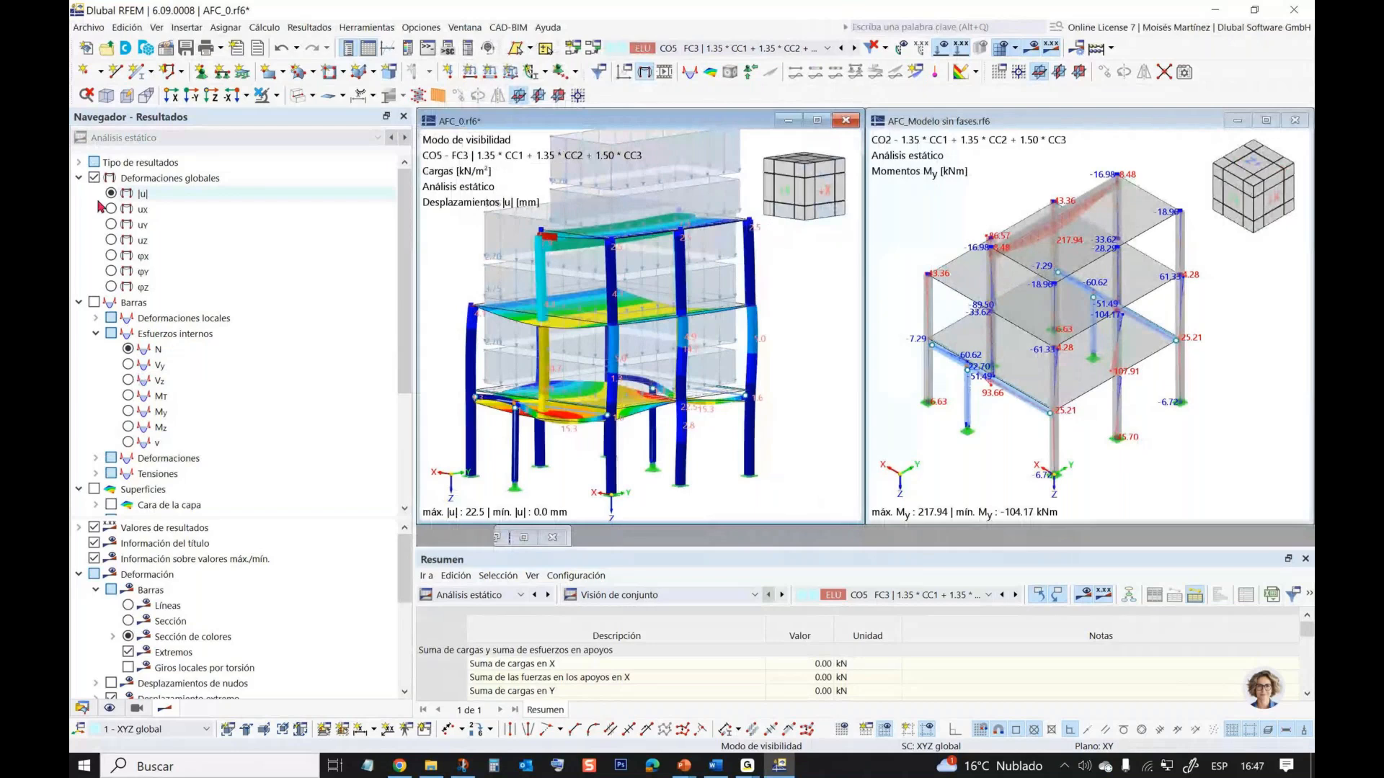
- Turn off the global deformations and the loads in AFC_0 and display the members' axial forces N
click(94, 177)
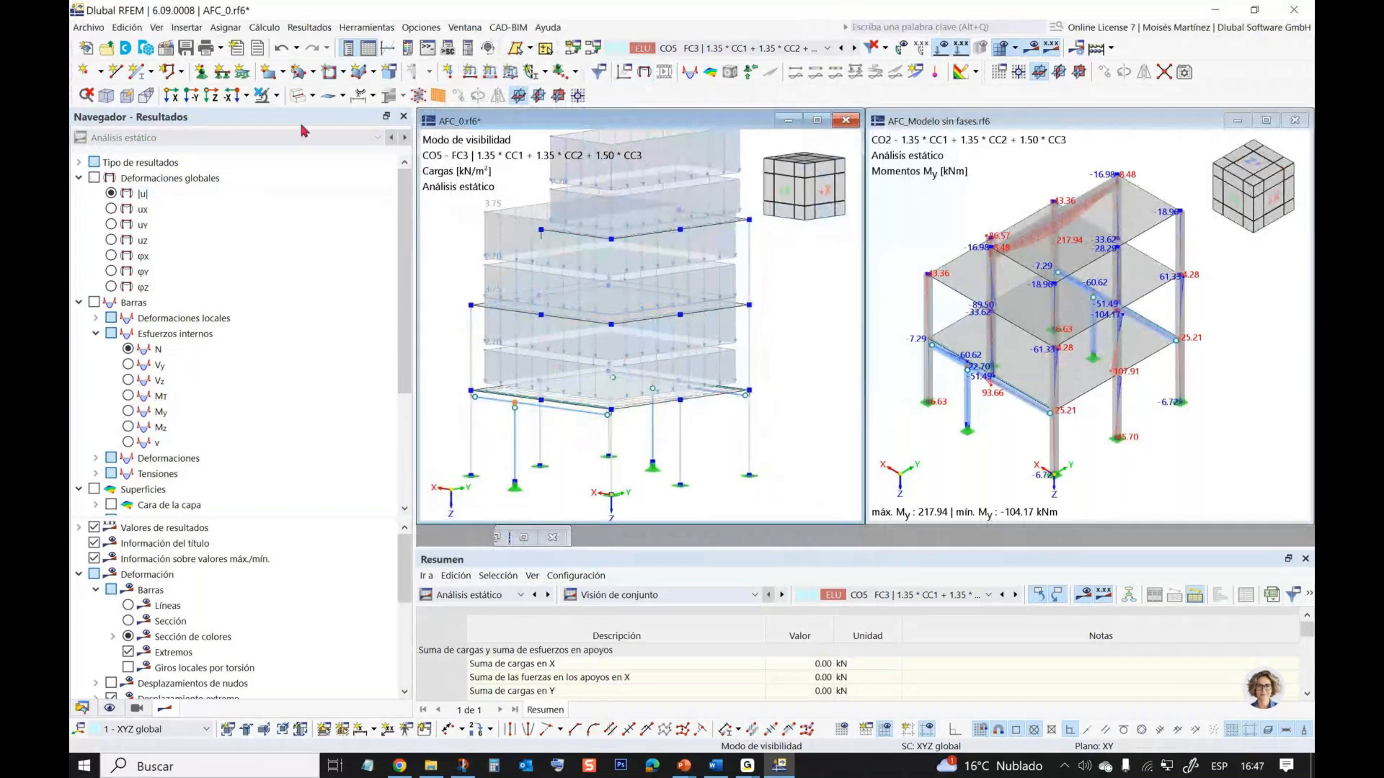
click(940, 51)
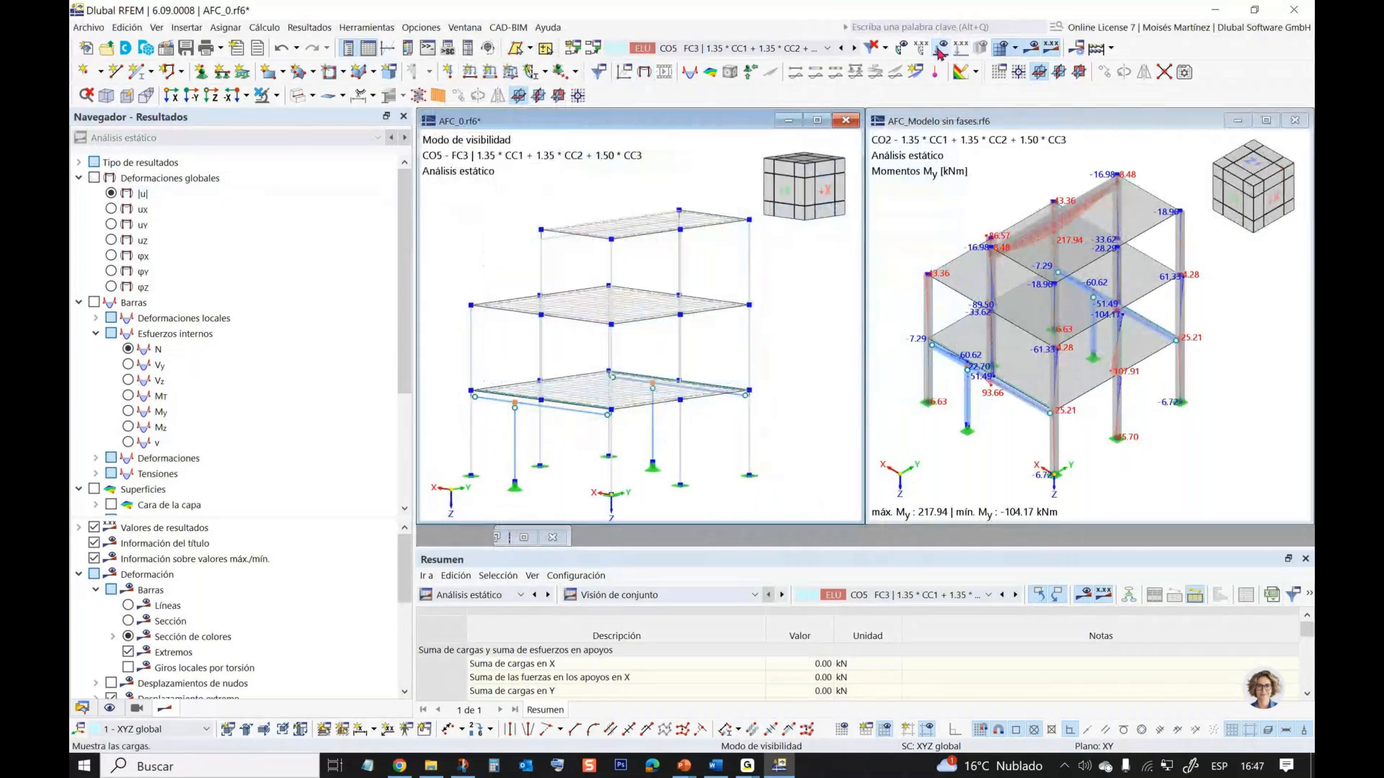
click(128, 348)
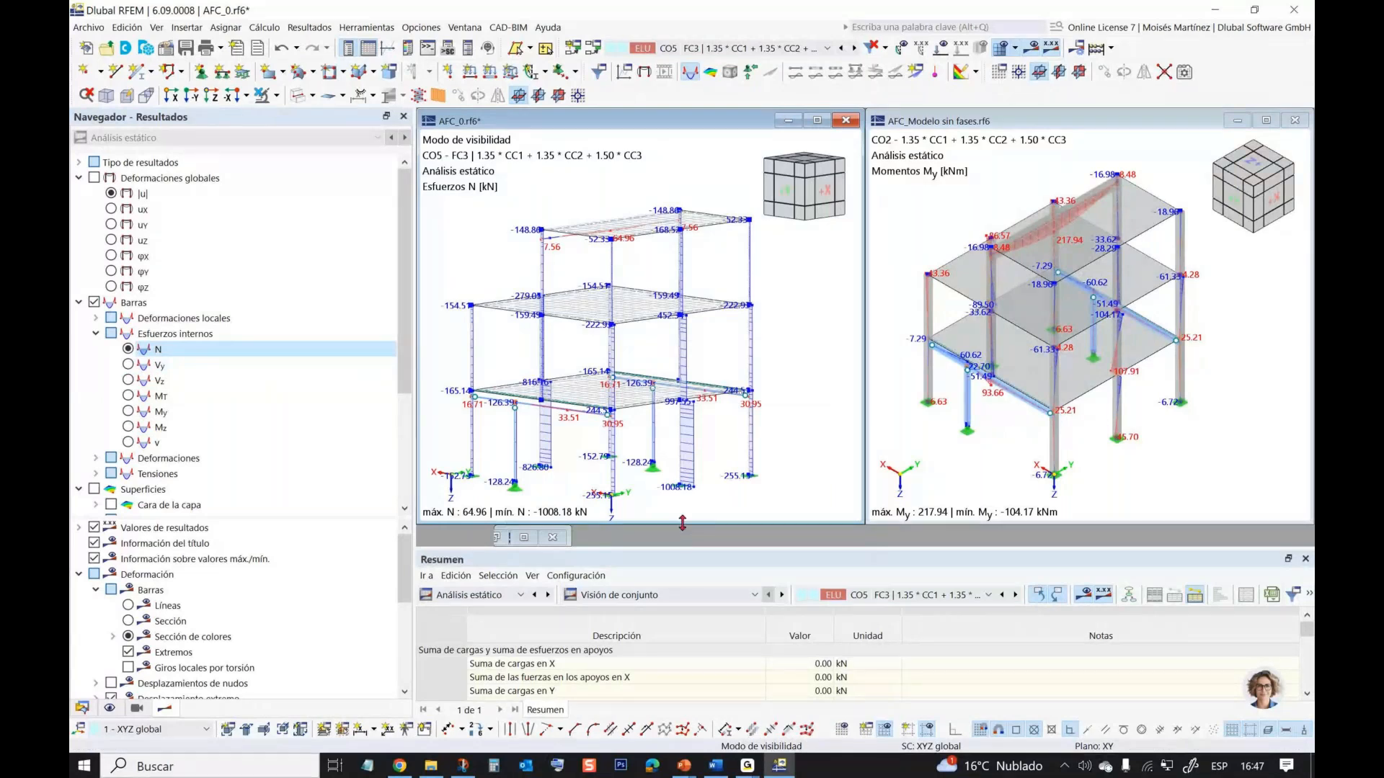
- Extend both model windows down to the results table and display the members' axial forces N in AFC_Modelo sin fases
drag(683, 524, 685, 546)
drag(985, 525, 985, 525)
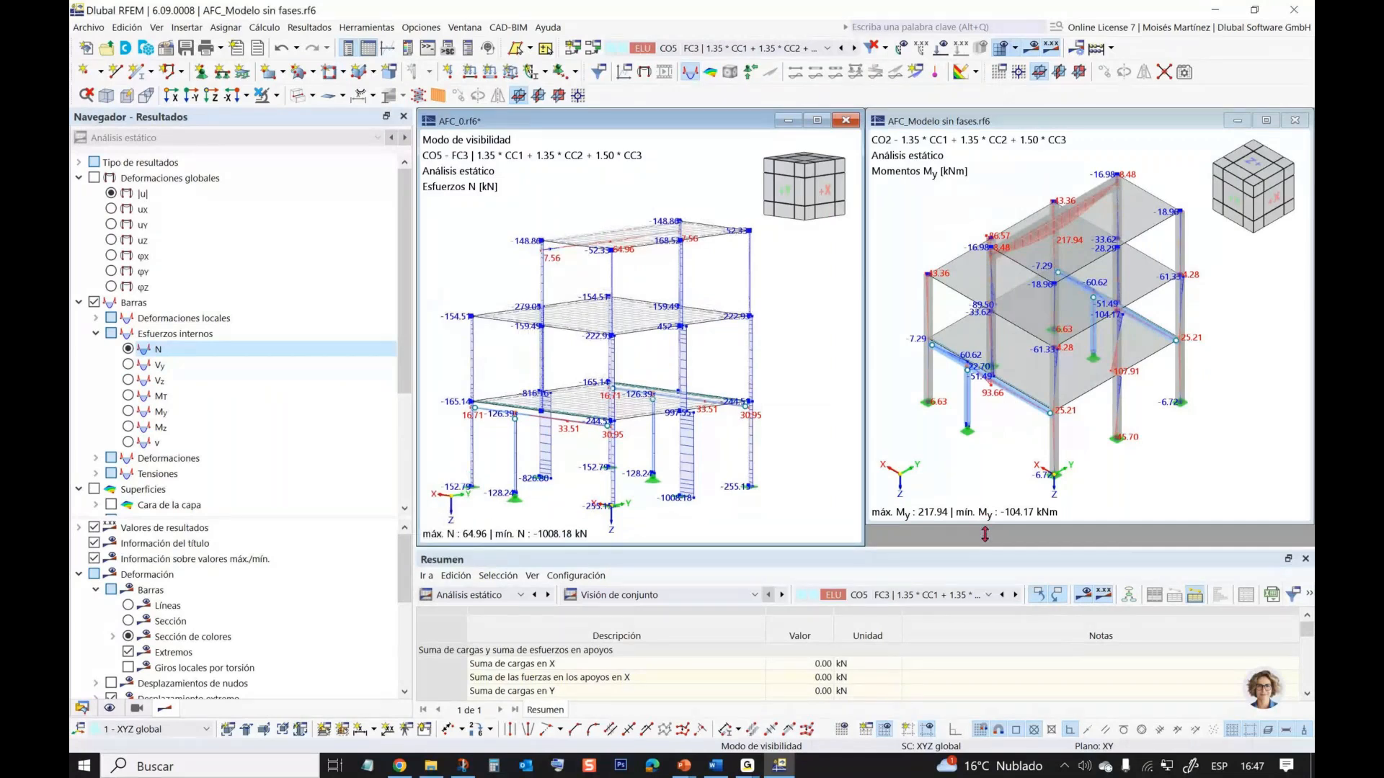
drag(985, 534, 985, 546)
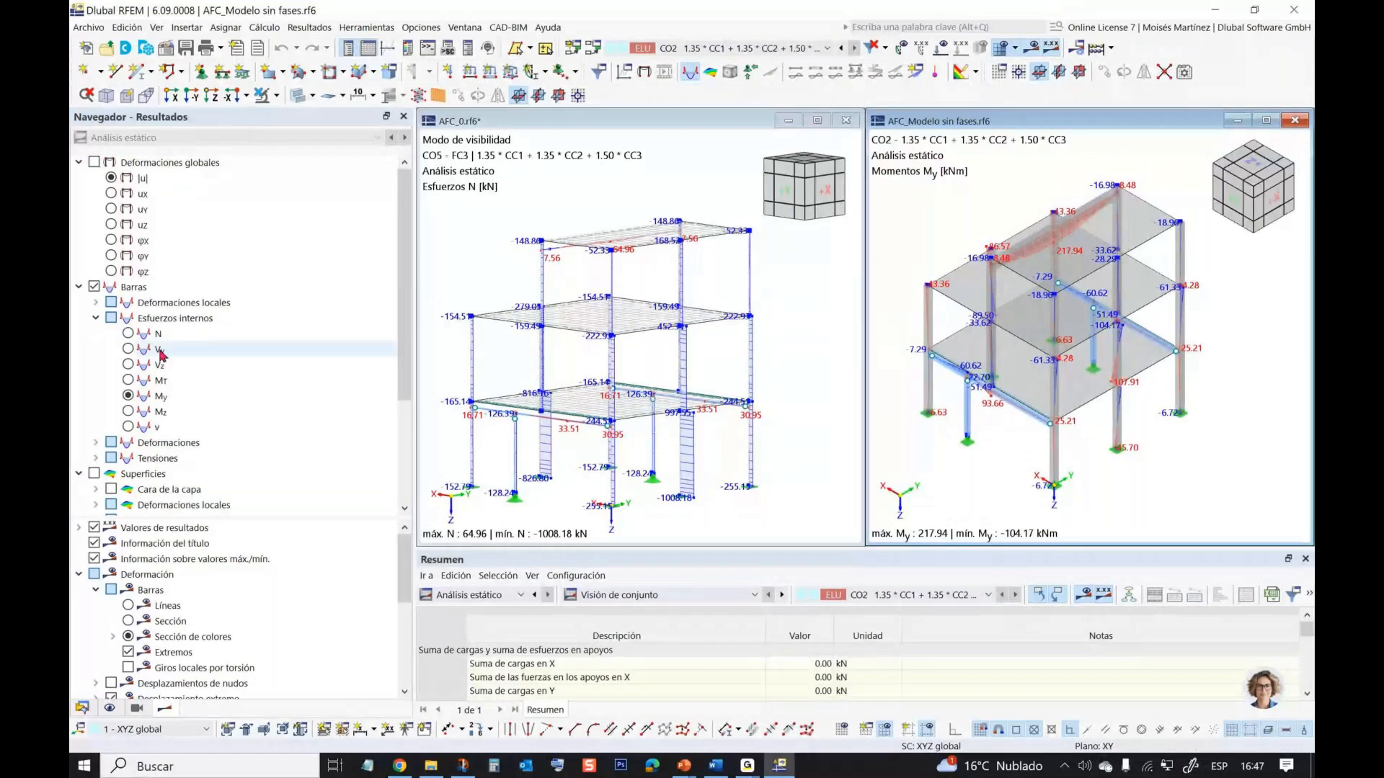
click(143, 333)
click(652, 432)
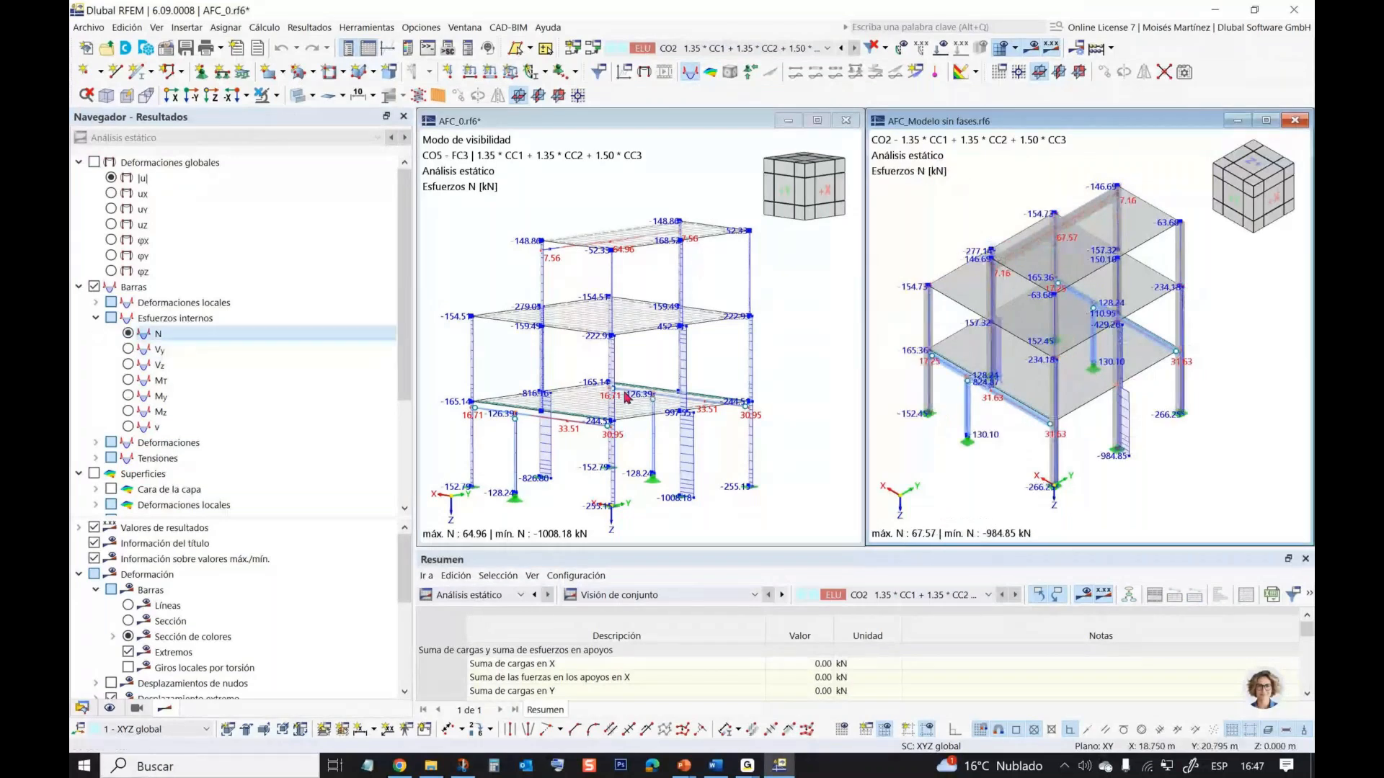
- Compare the axial force N at the base of the most loaded column between AFC_0 and AFC_Modelo sin fases
click(706, 276)
ctrl+middle_drag(705, 276, 710, 307)
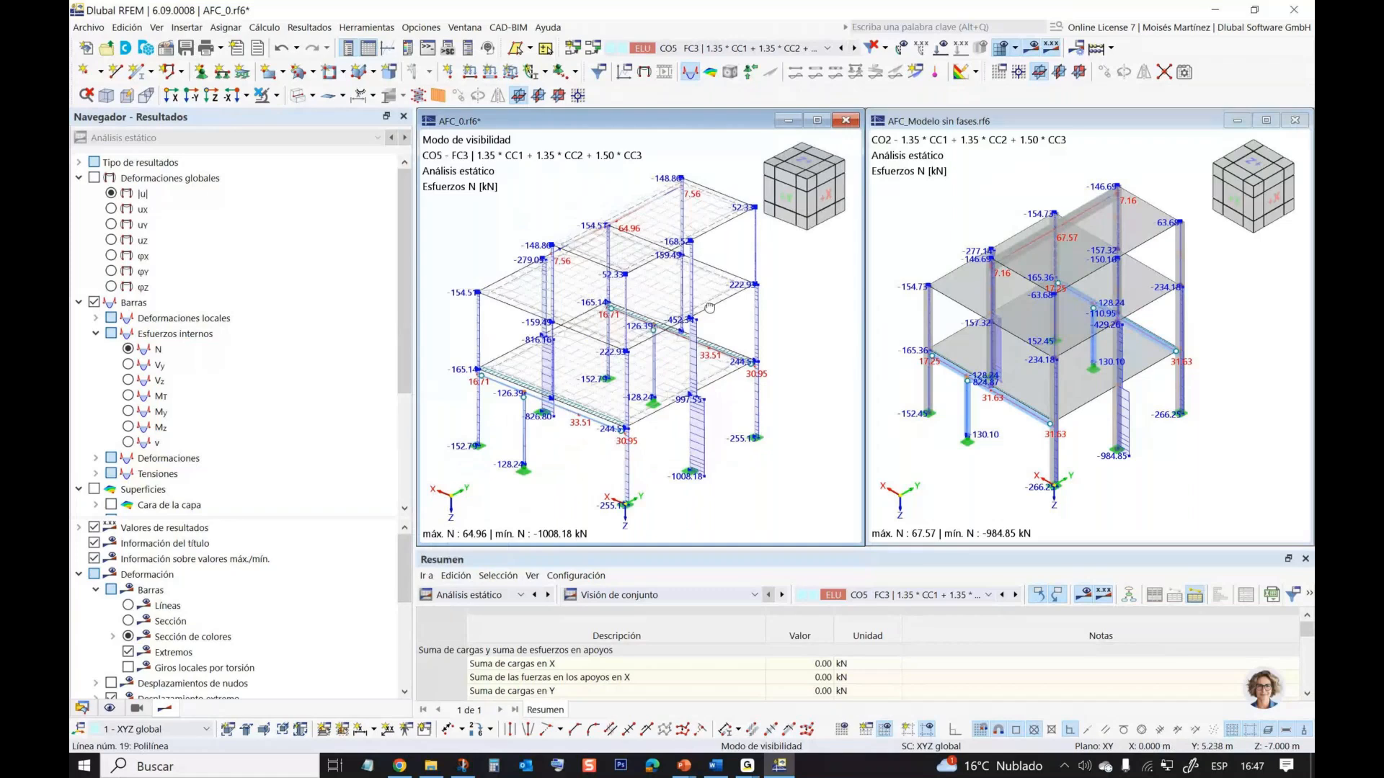
scroll(735, 489, up, 5)
middle_drag(735, 489, 680, 479)
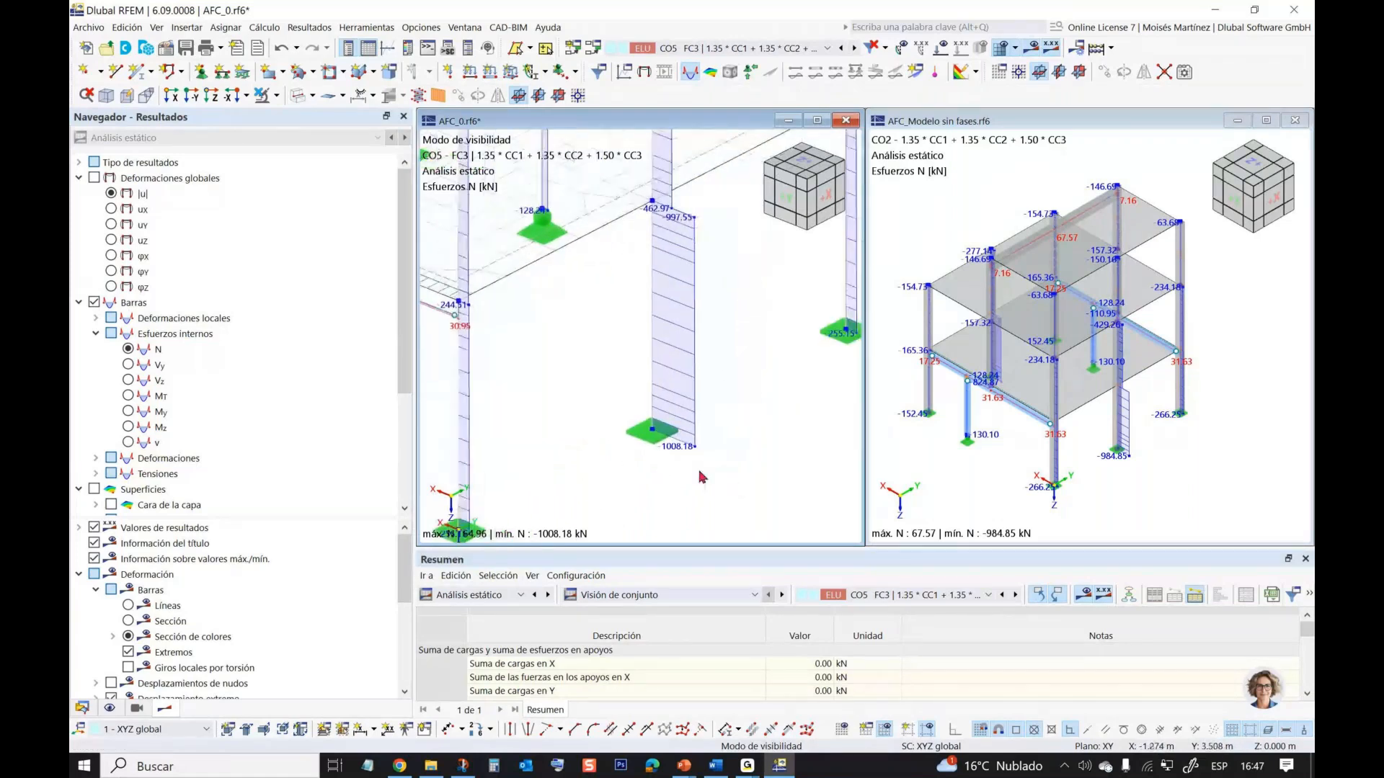
scroll(1135, 472, up, 5)
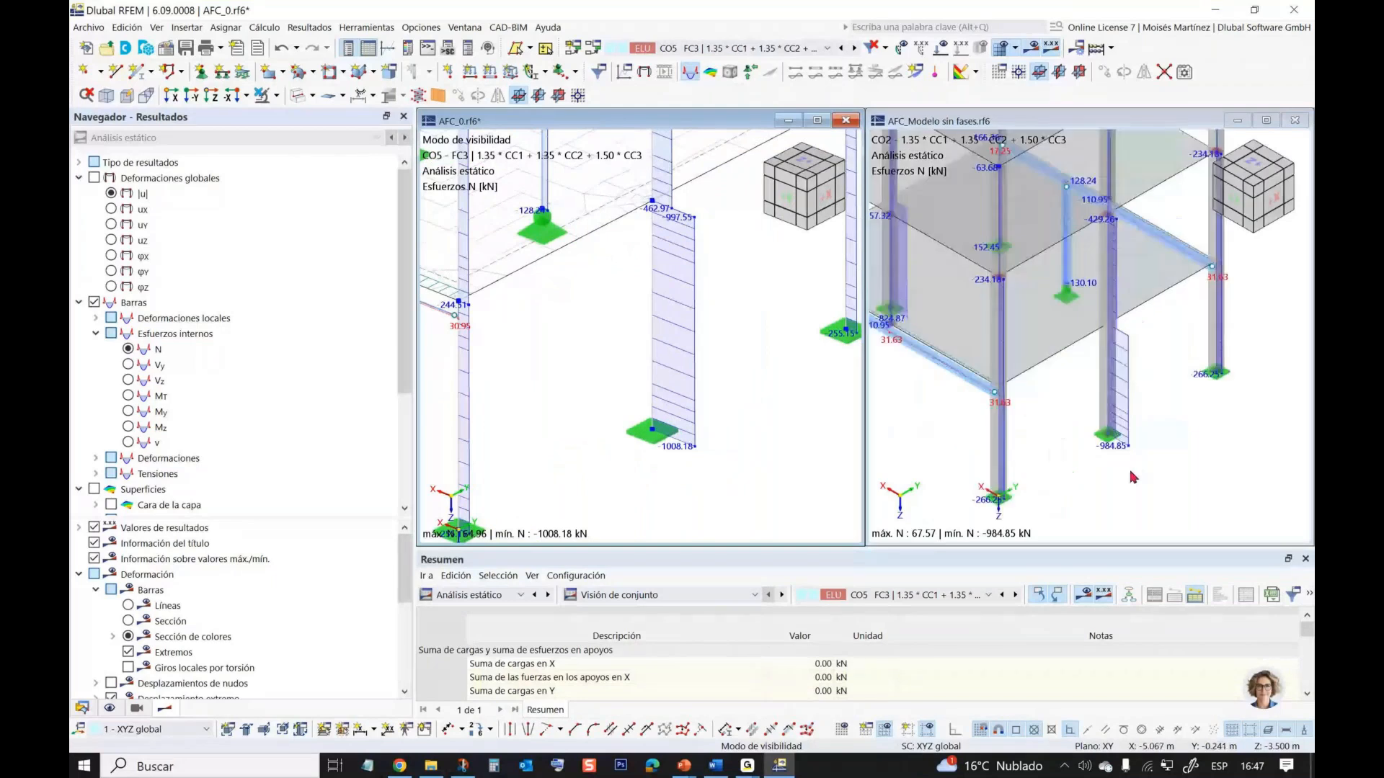
click(1090, 479)
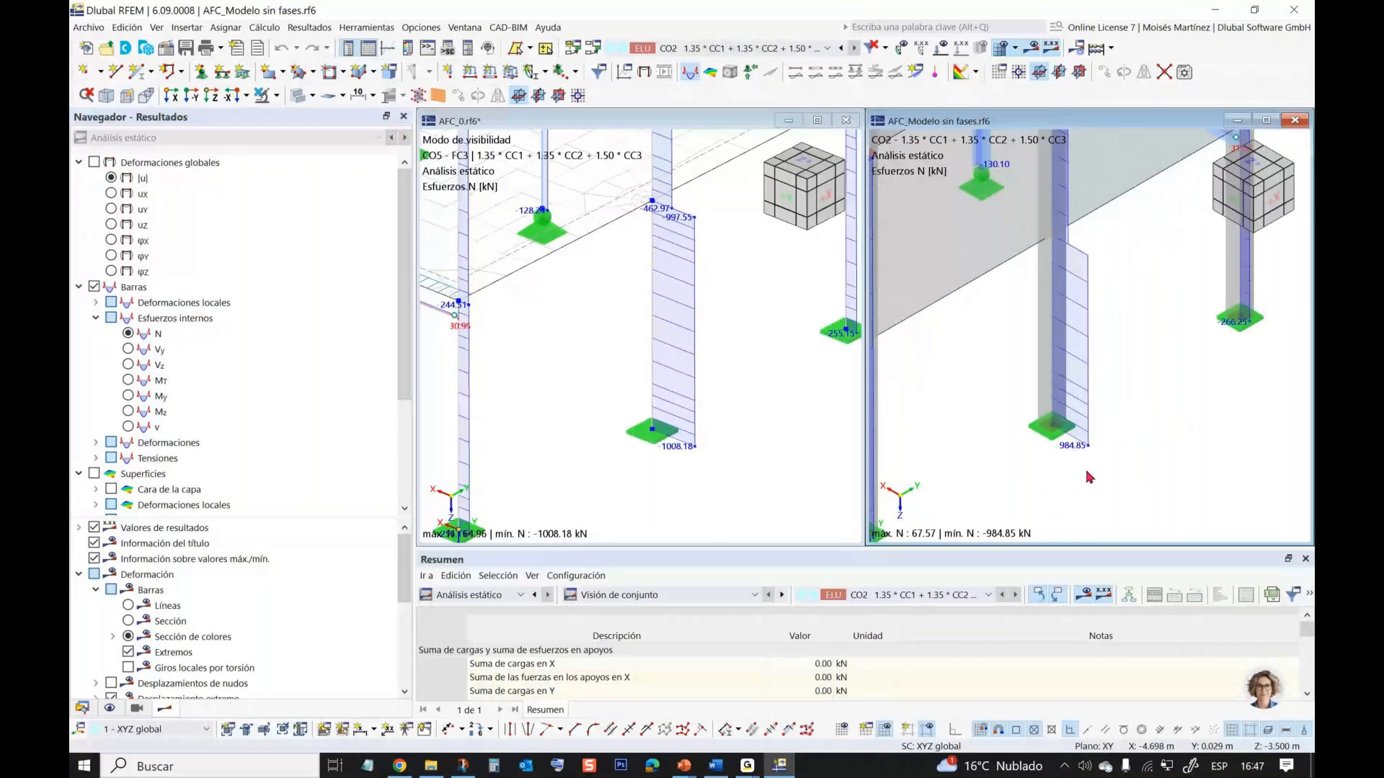
scroll(1088, 477, down, 5)
scroll(1032, 457, up, 3)
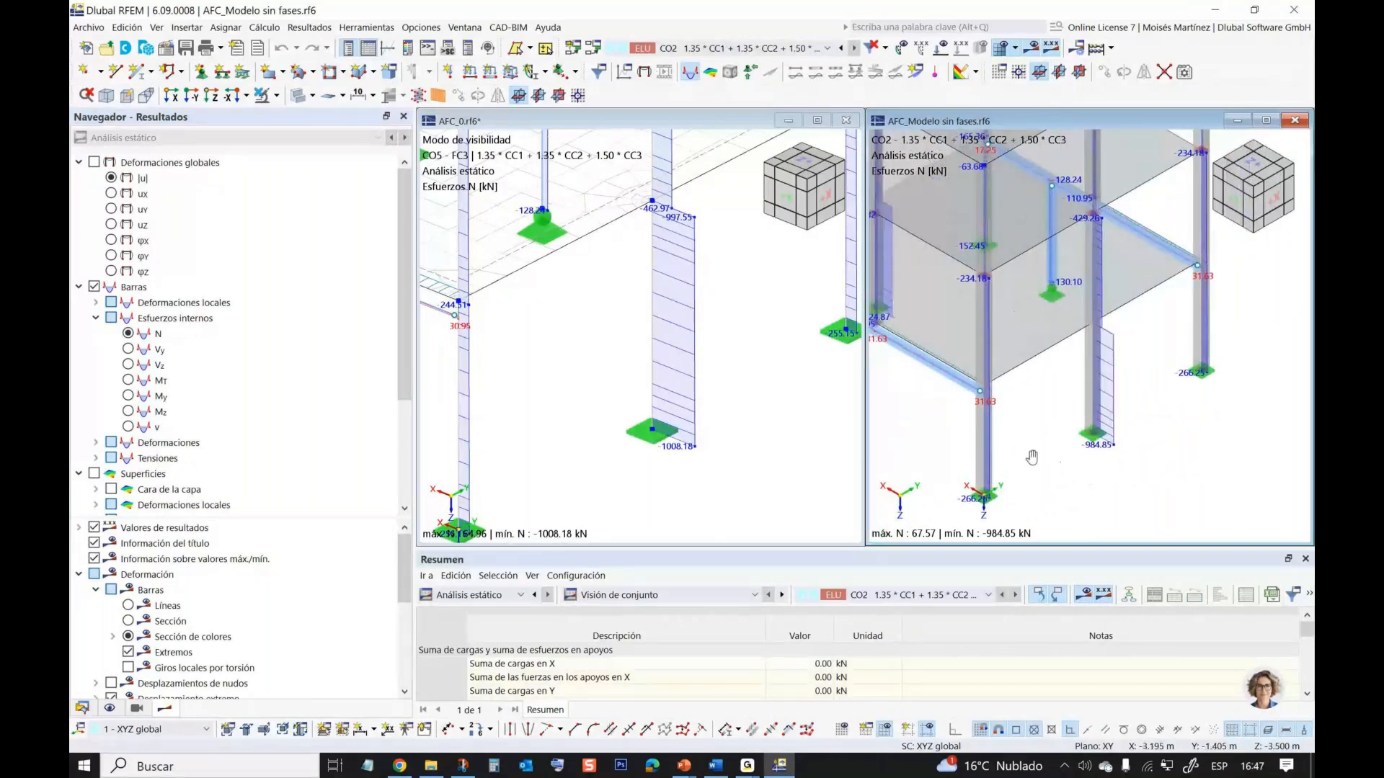
click(574, 428)
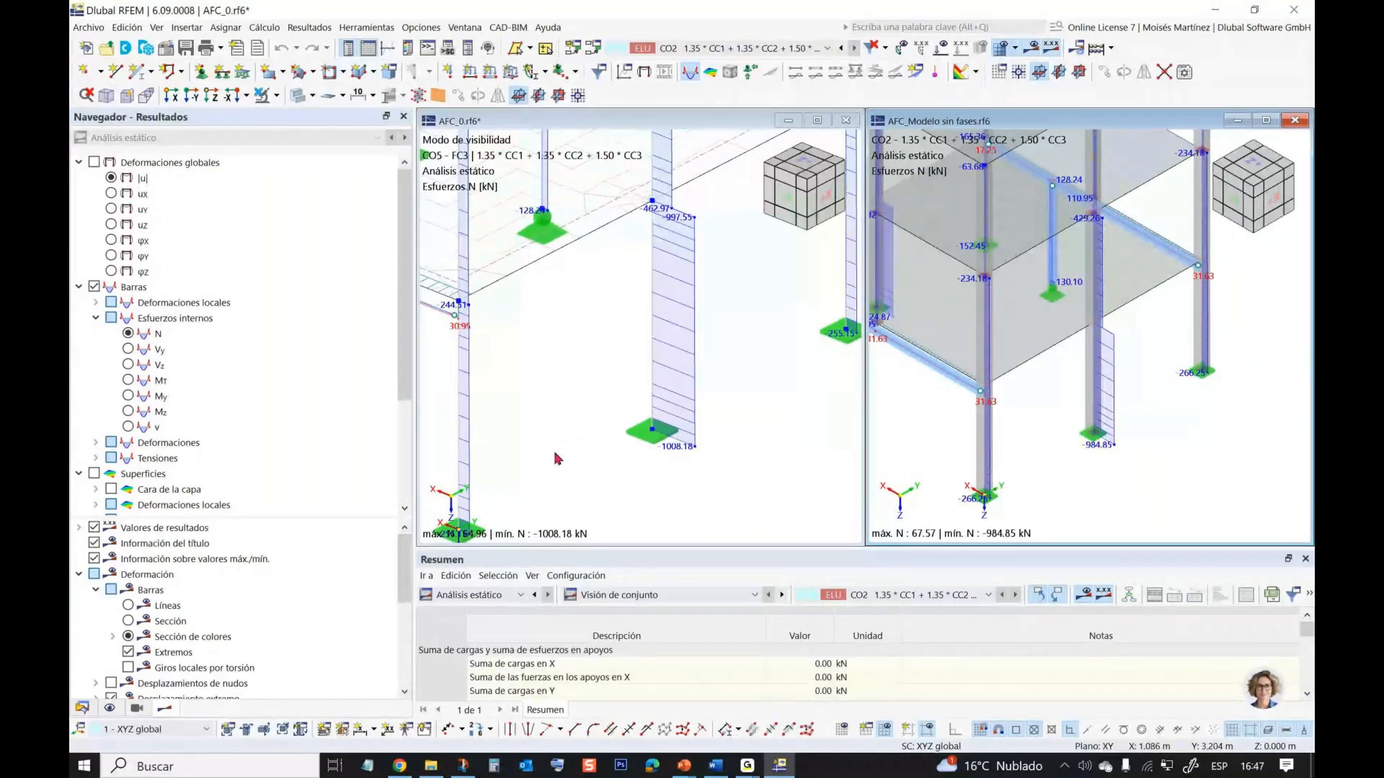
click(574, 428)
ctrl+middle_drag(574, 427, 563, 431)
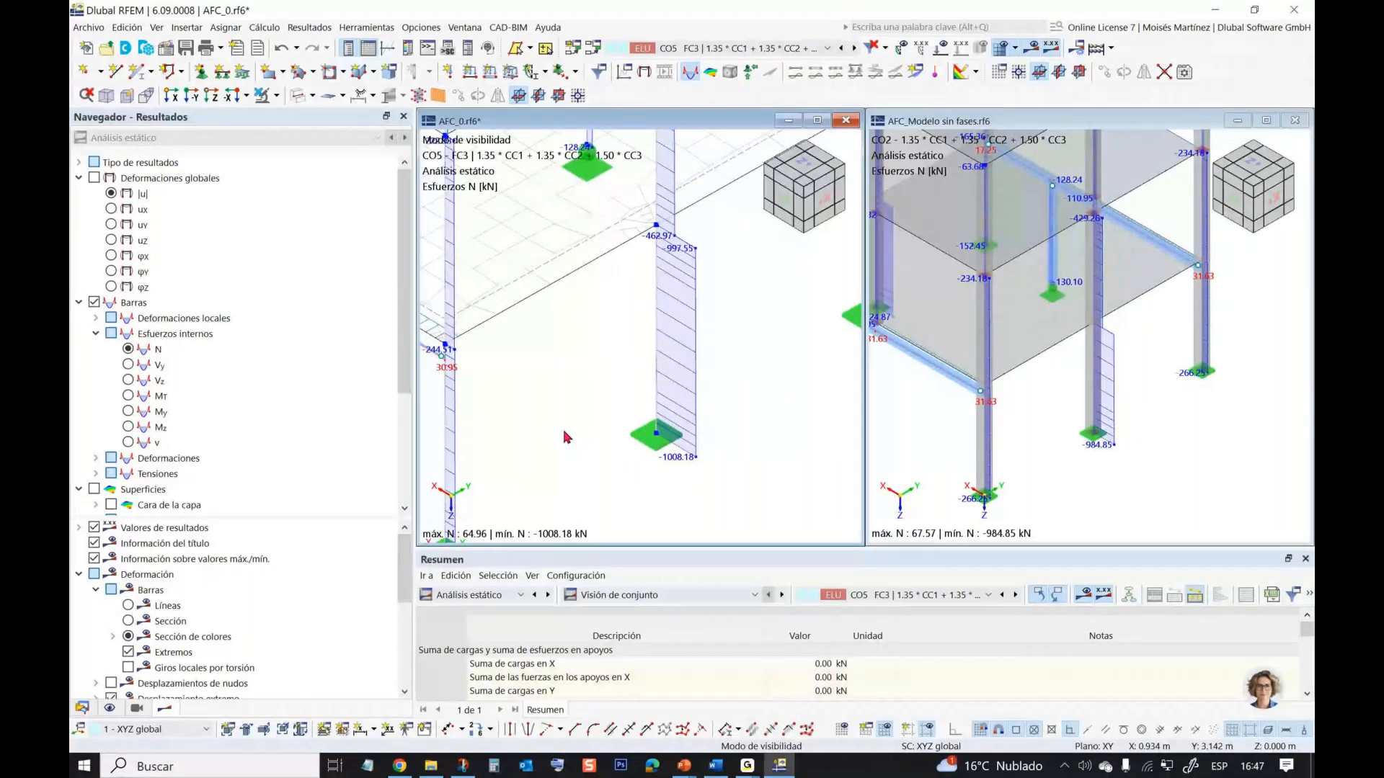
- Minimise the AFC_Modelo sin fases window and show the whole AFC_0 structure maximised
click(1234, 122)
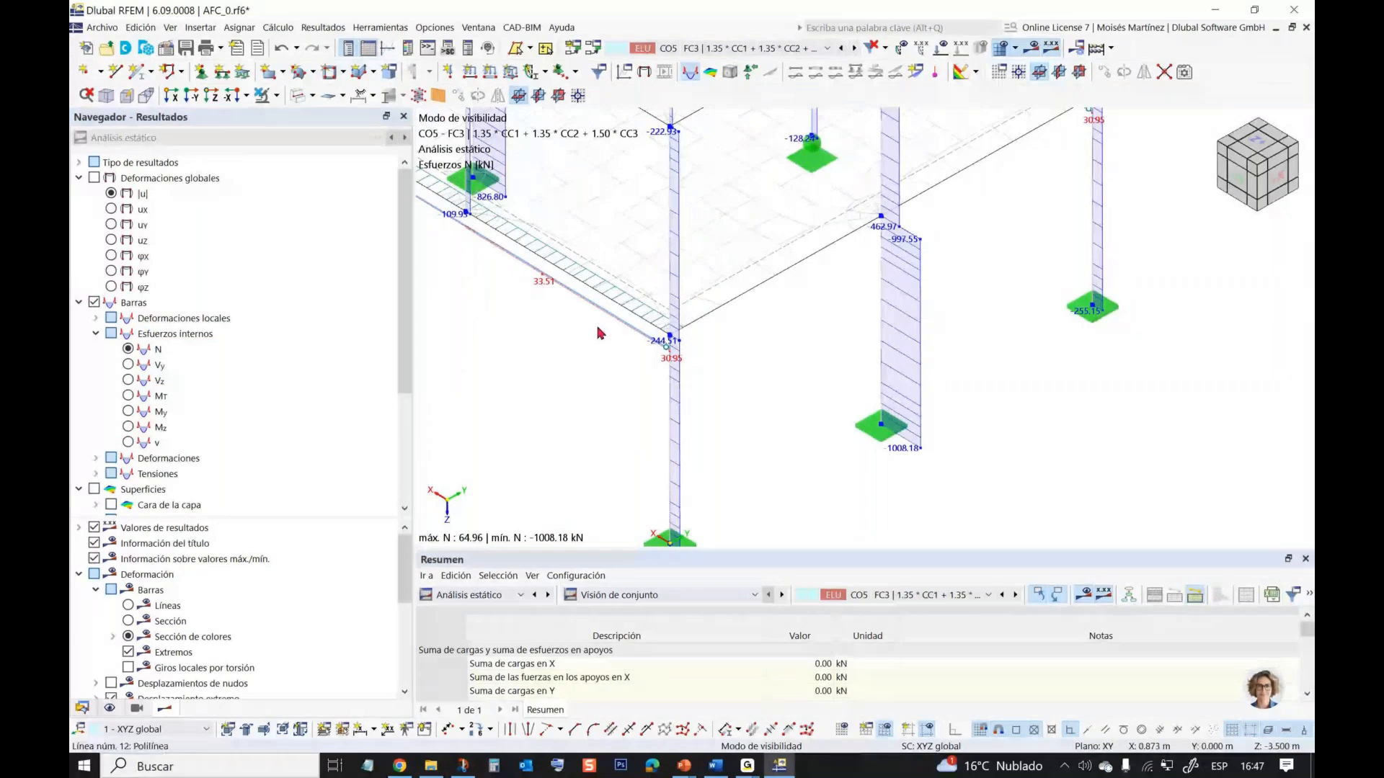
scroll(597, 333, down, 4)
middle_drag(598, 333, 718, 404)
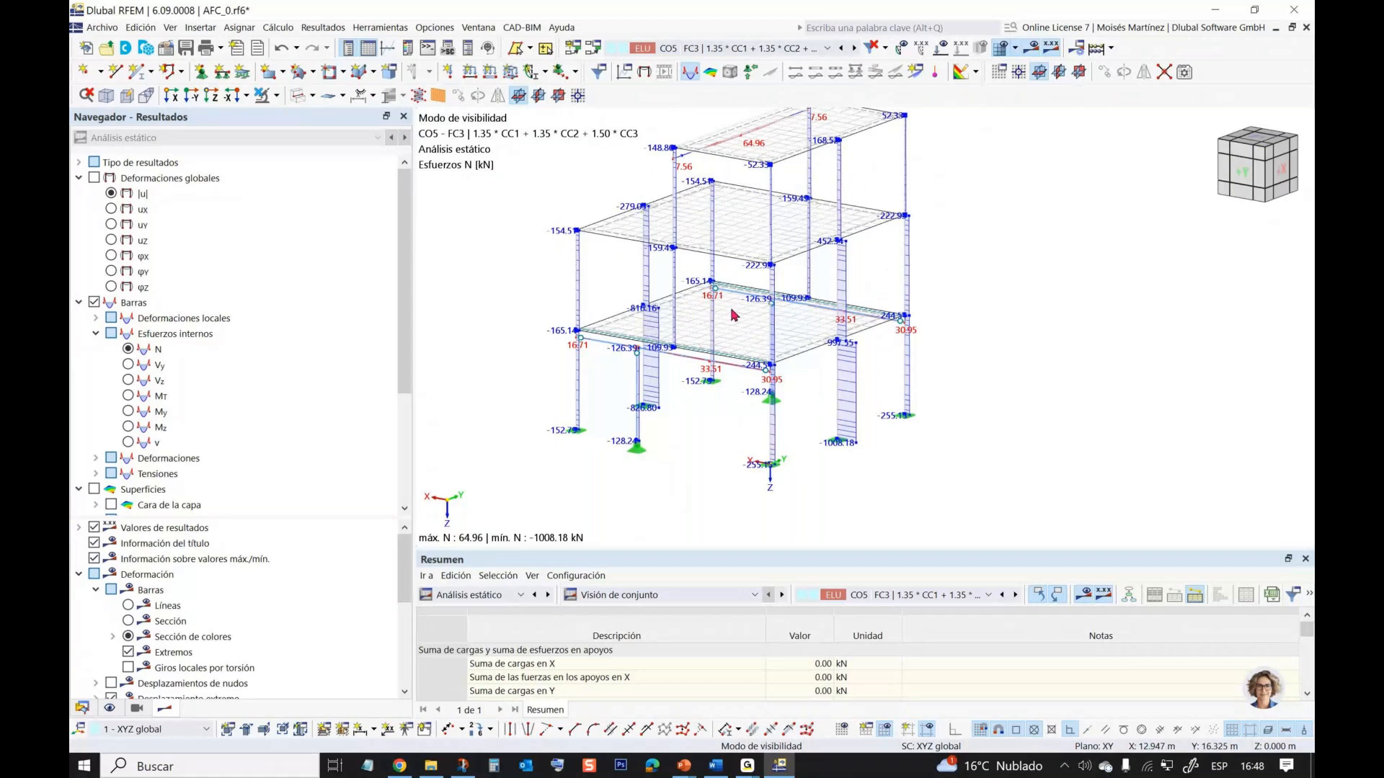
middle_drag(485, 293, 512, 301)
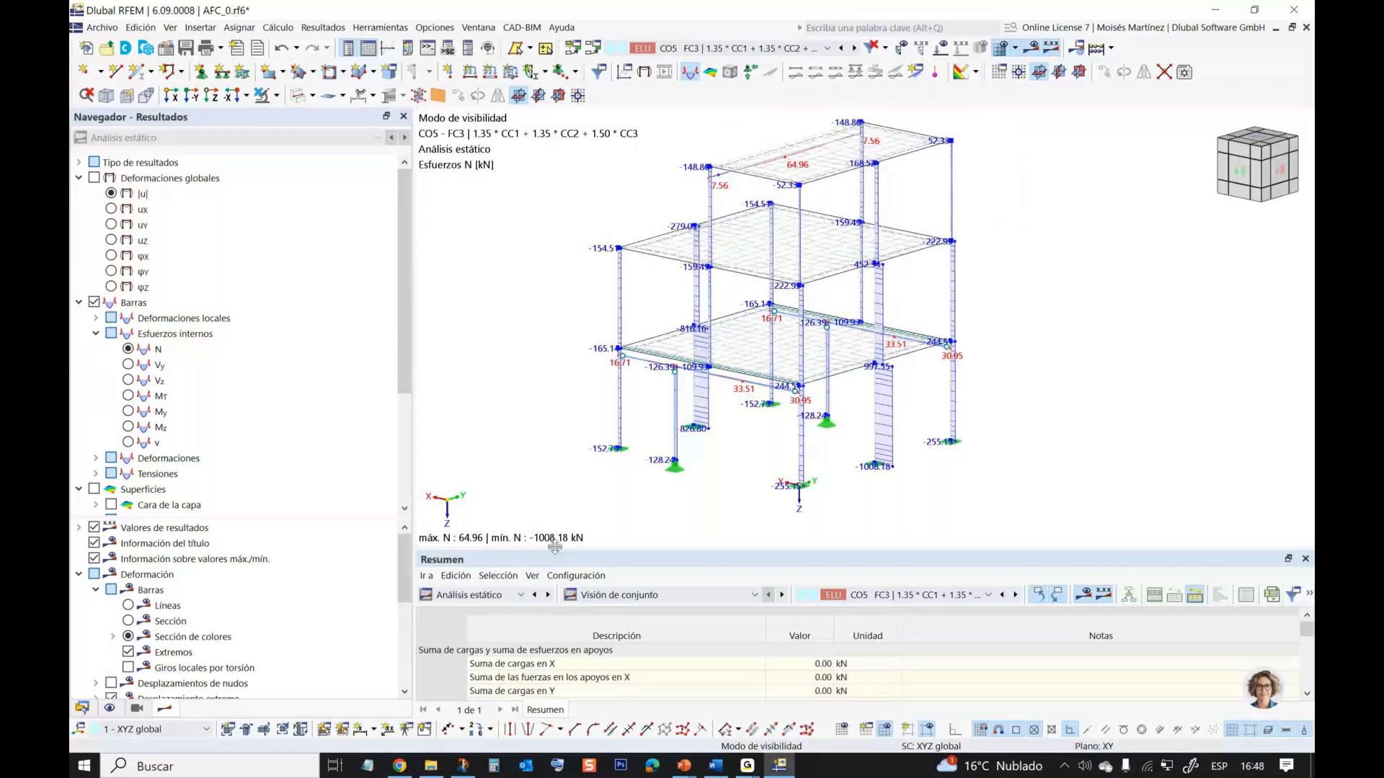
- Enlarge the results table, switch it to Cálculo de hormigón, and display the concrete design results on the model
drag(554, 548, 554, 513)
click(476, 562)
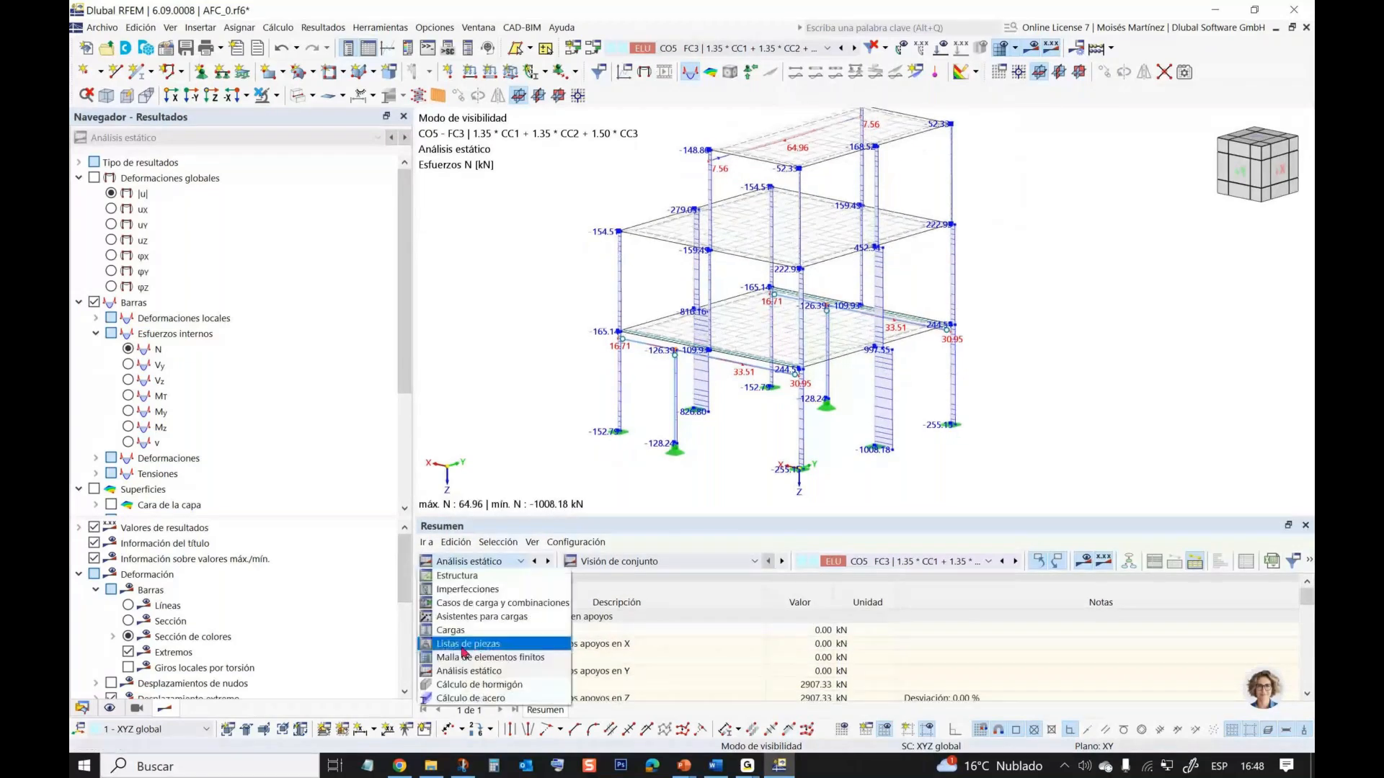
click(465, 686)
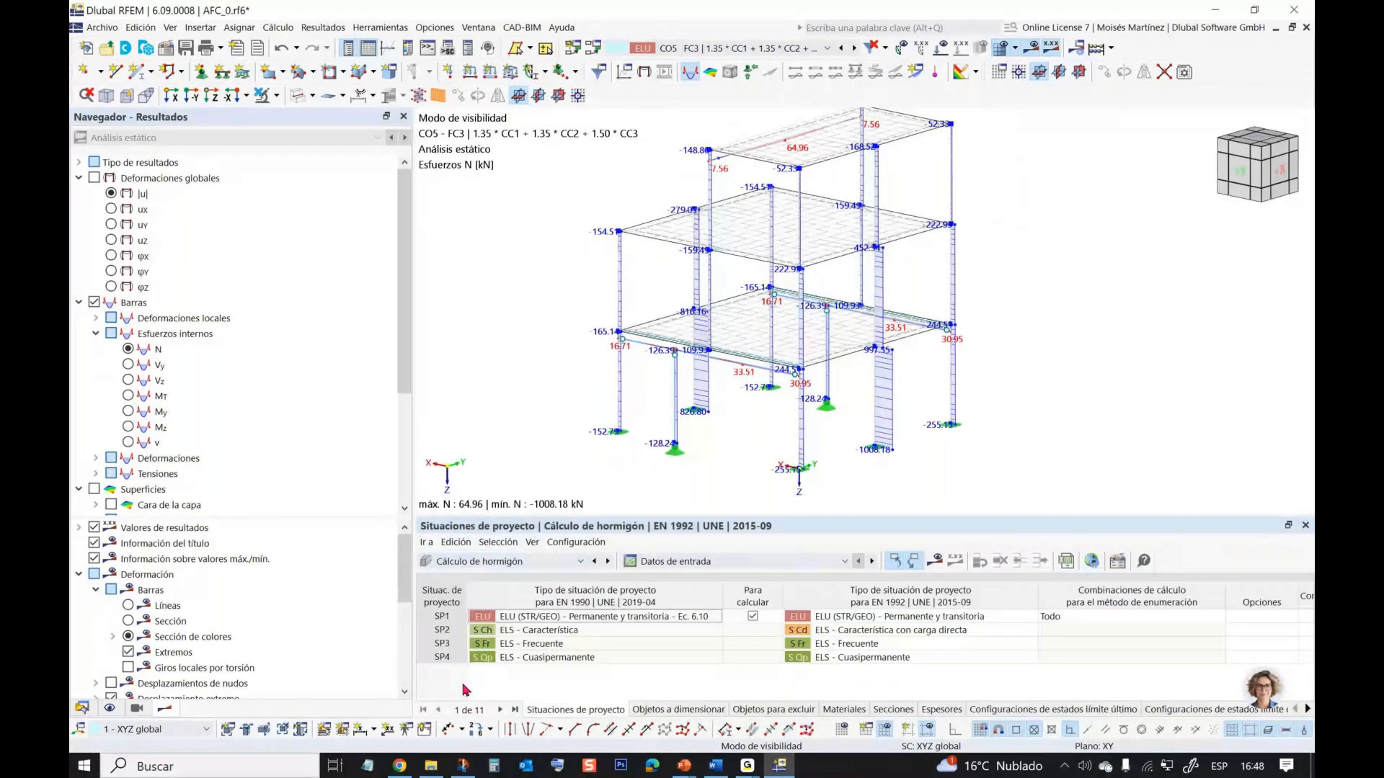
click(937, 565)
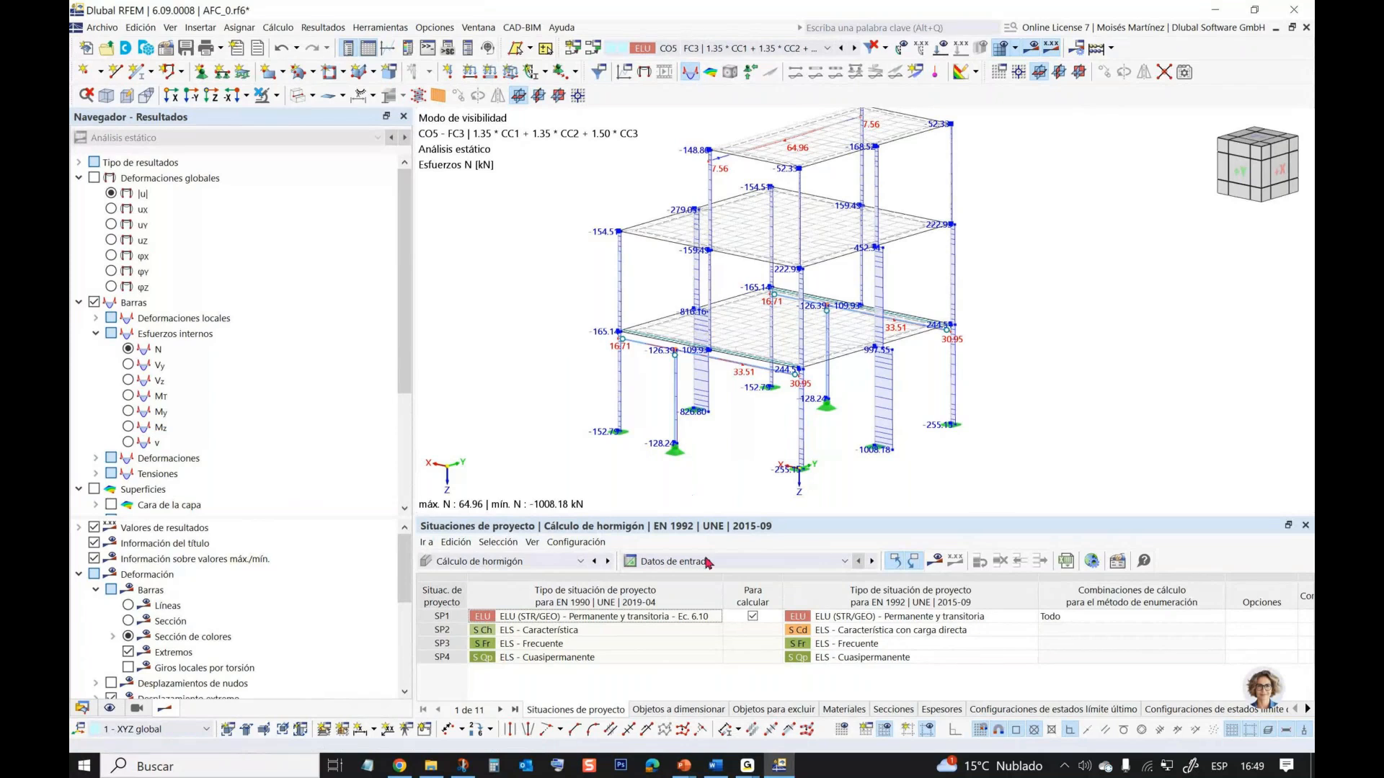
scroll(581, 345, down, 1)
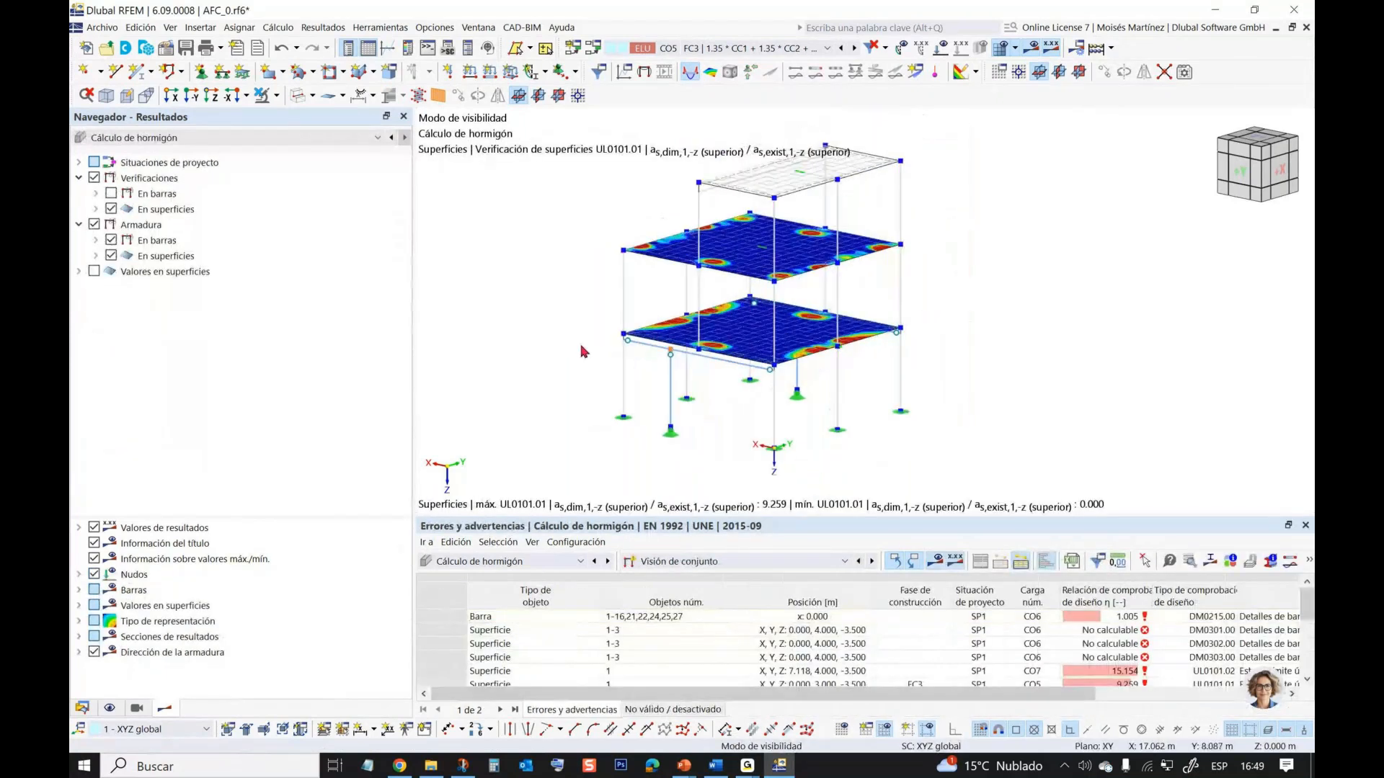
ctrl+middle_drag(576, 341, 965, 237)
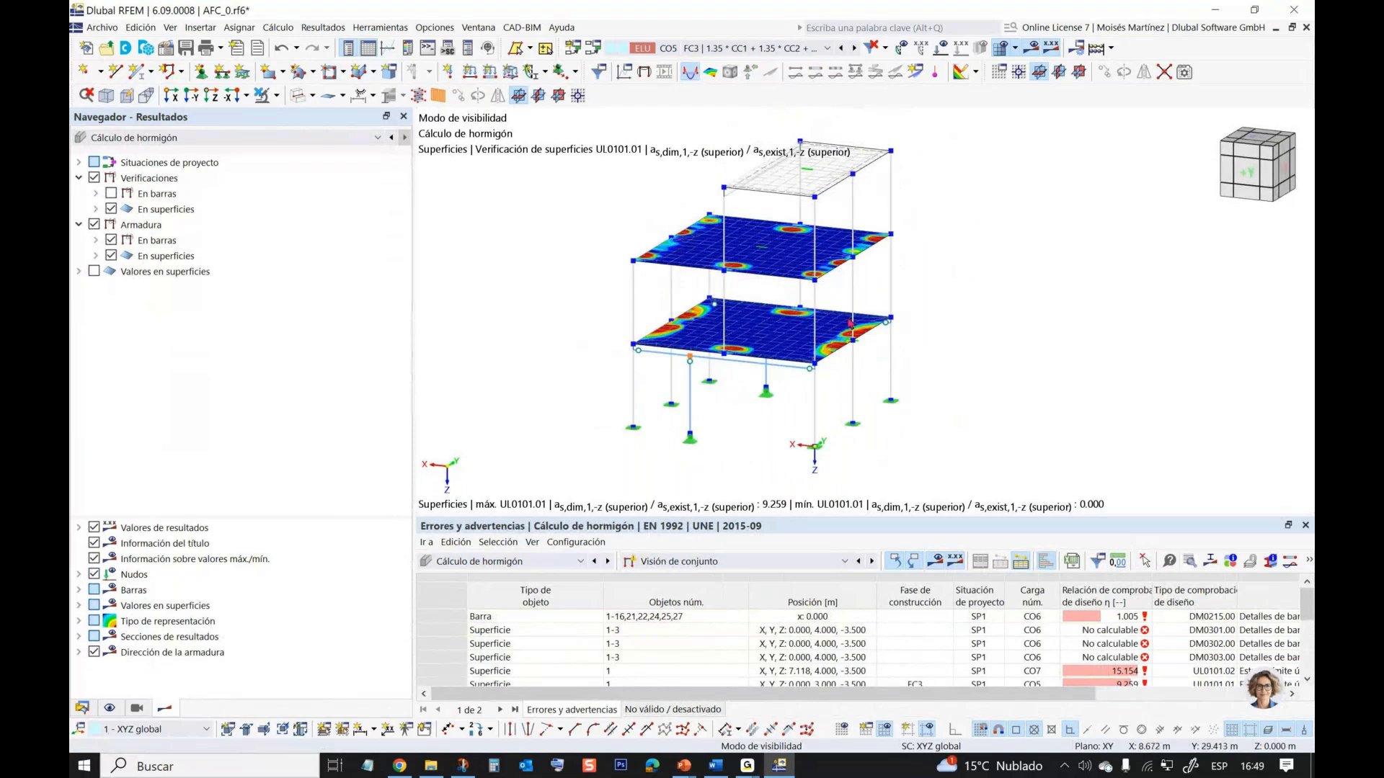
- List the required surface reinforcement per construction stage from Armadura en superficies, keeping the navigator shown
click(728, 561)
click(729, 645)
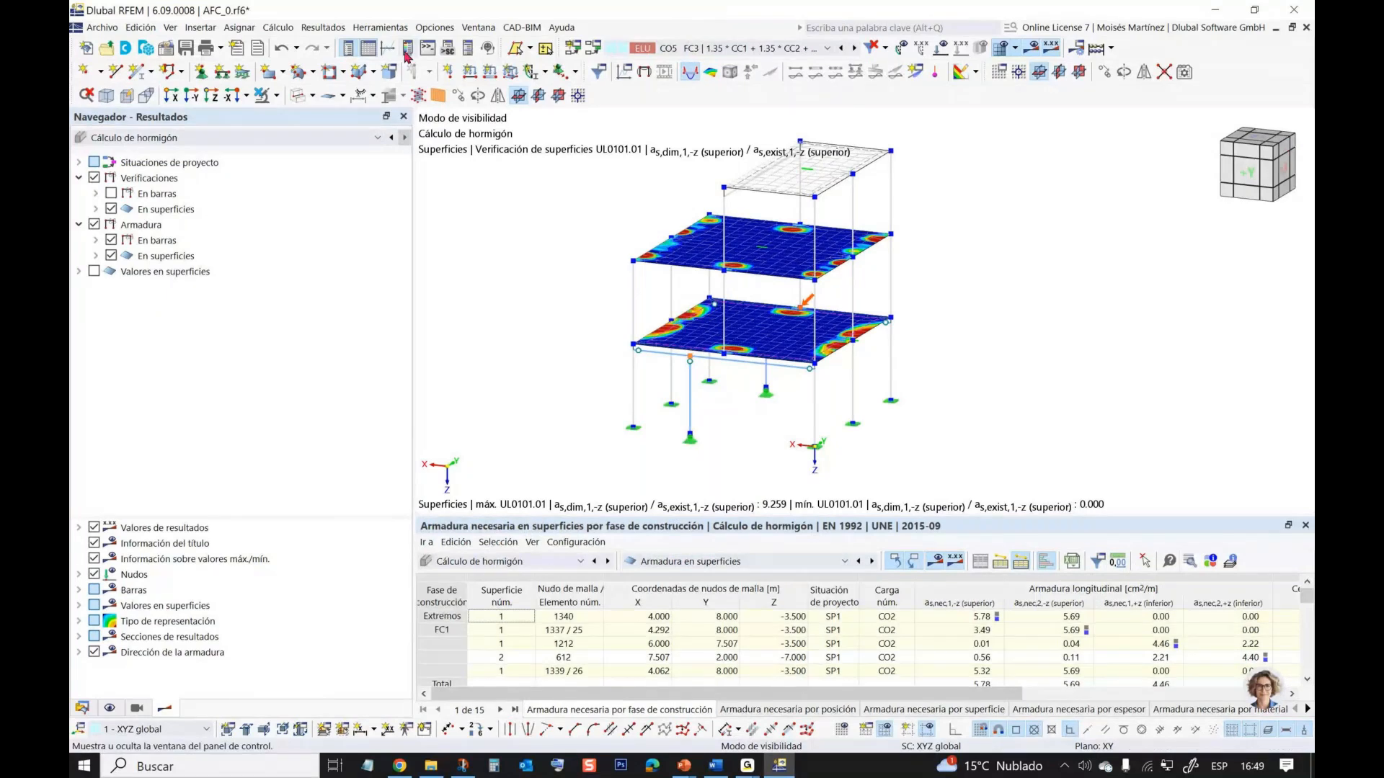
click(350, 49)
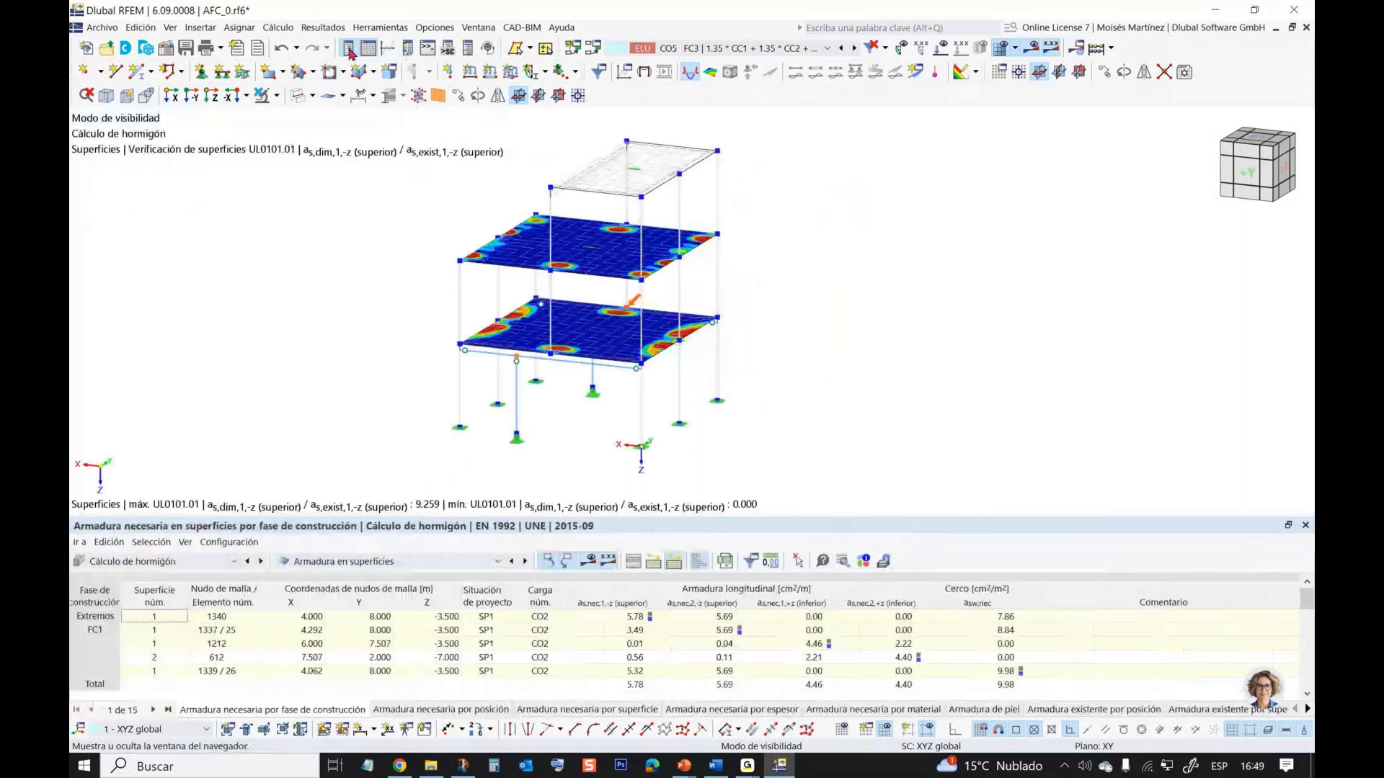
click(350, 49)
- Show the control panel, limit the colour scale to design ratios above 1.000, and examine the overstressed slab areas
click(408, 49)
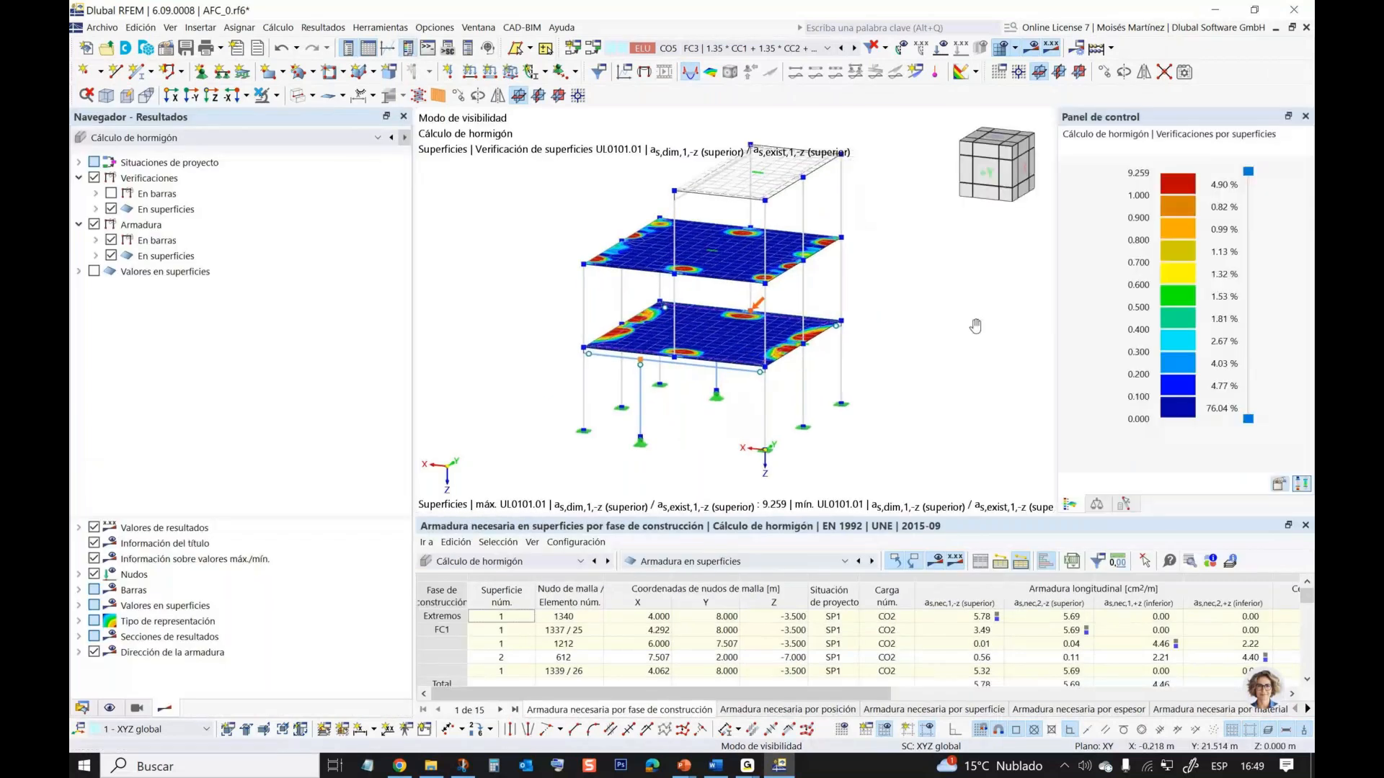
drag(1240, 263, 1241, 196)
scroll(472, 322, up, 1)
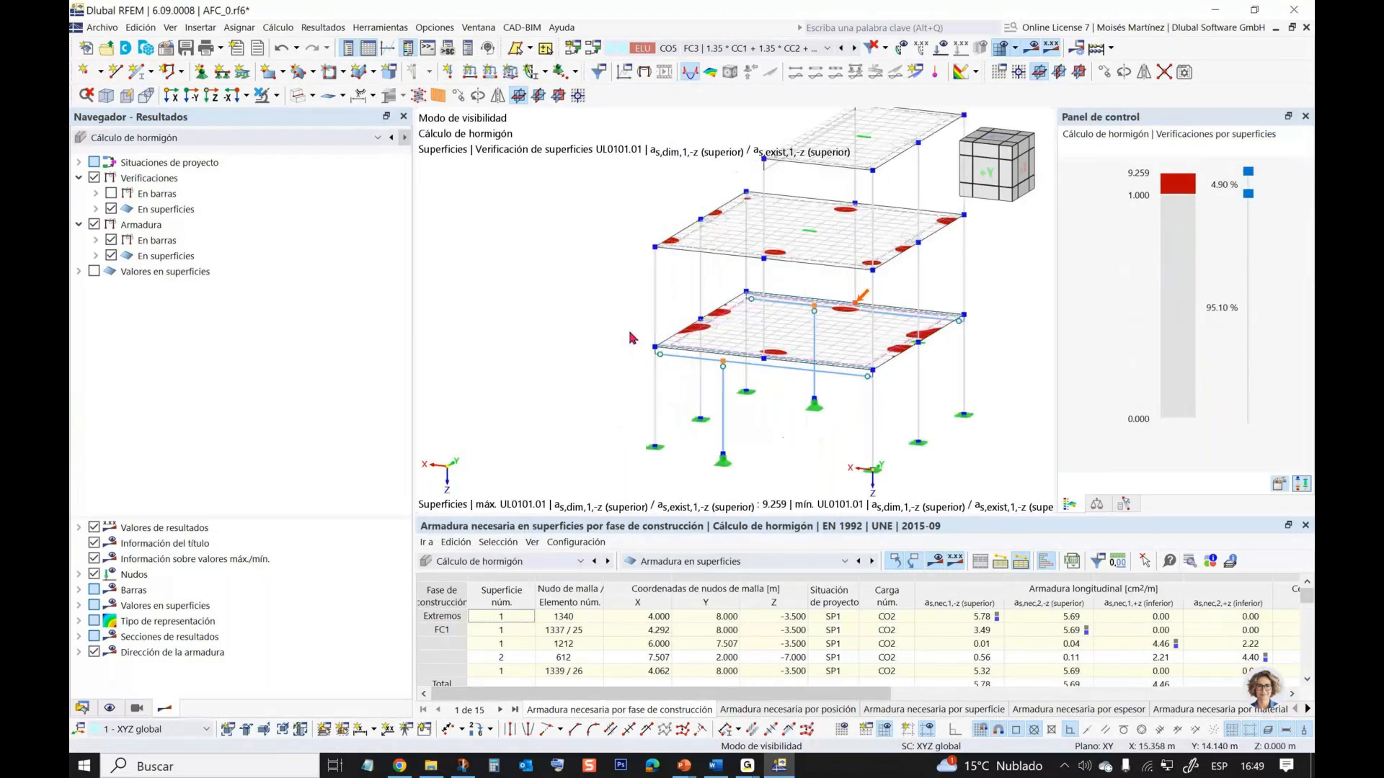
scroll(712, 343, up, 2)
ctrl+middle_drag(713, 345, 774, 296)
scroll(814, 245, down, 1)
ctrl+middle_drag(814, 245, 899, 288)
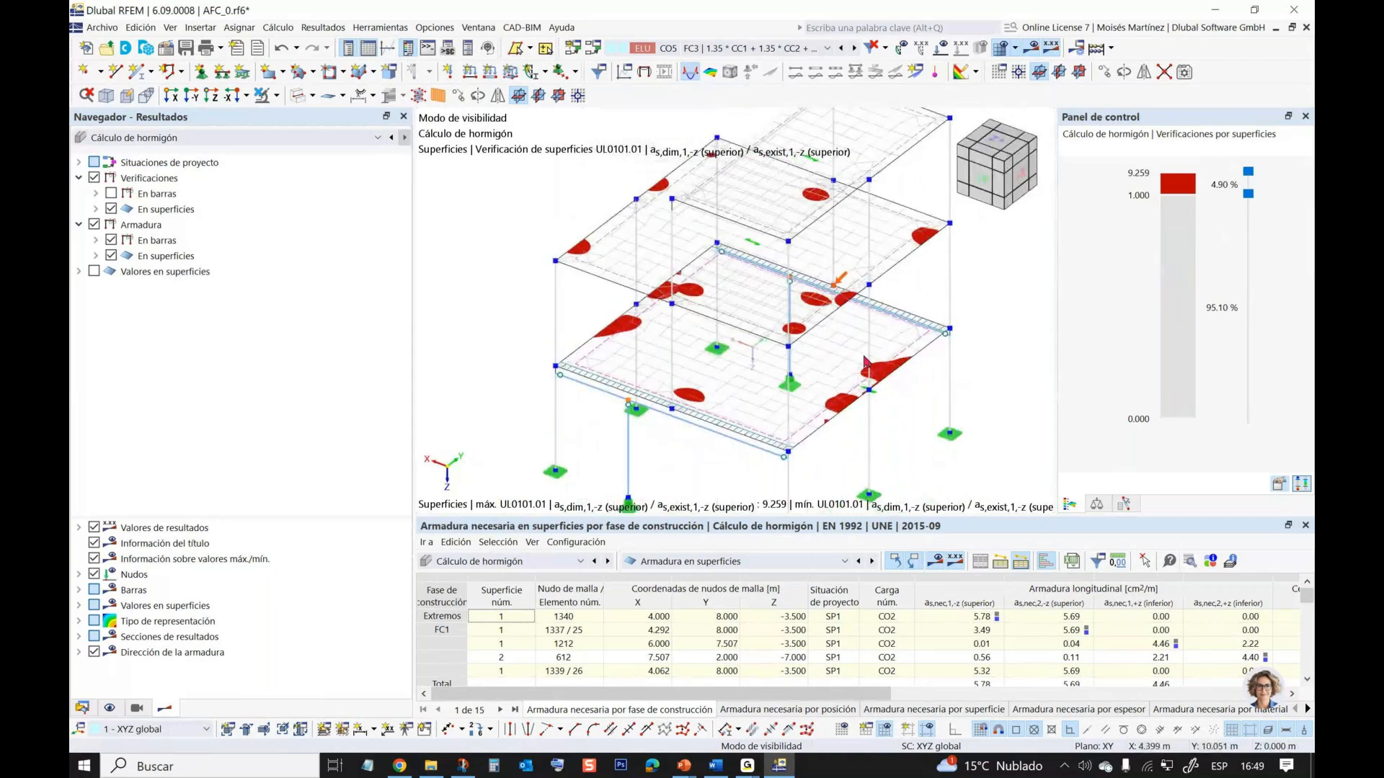
ctrl+middle_drag(935, 343, 721, 328)
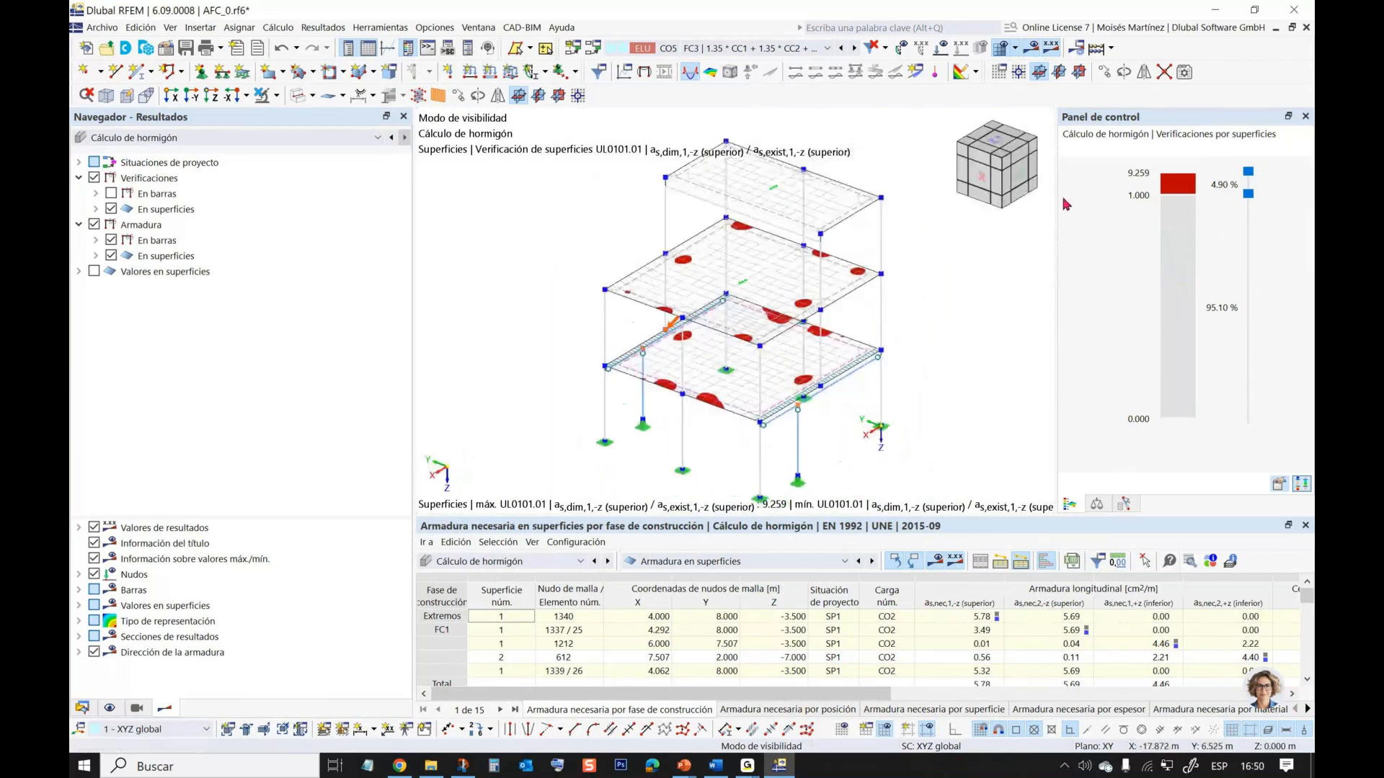
- Restore the full colour scale and list the required member reinforcement from Armadura en barras
drag(1253, 321, 1255, 425)
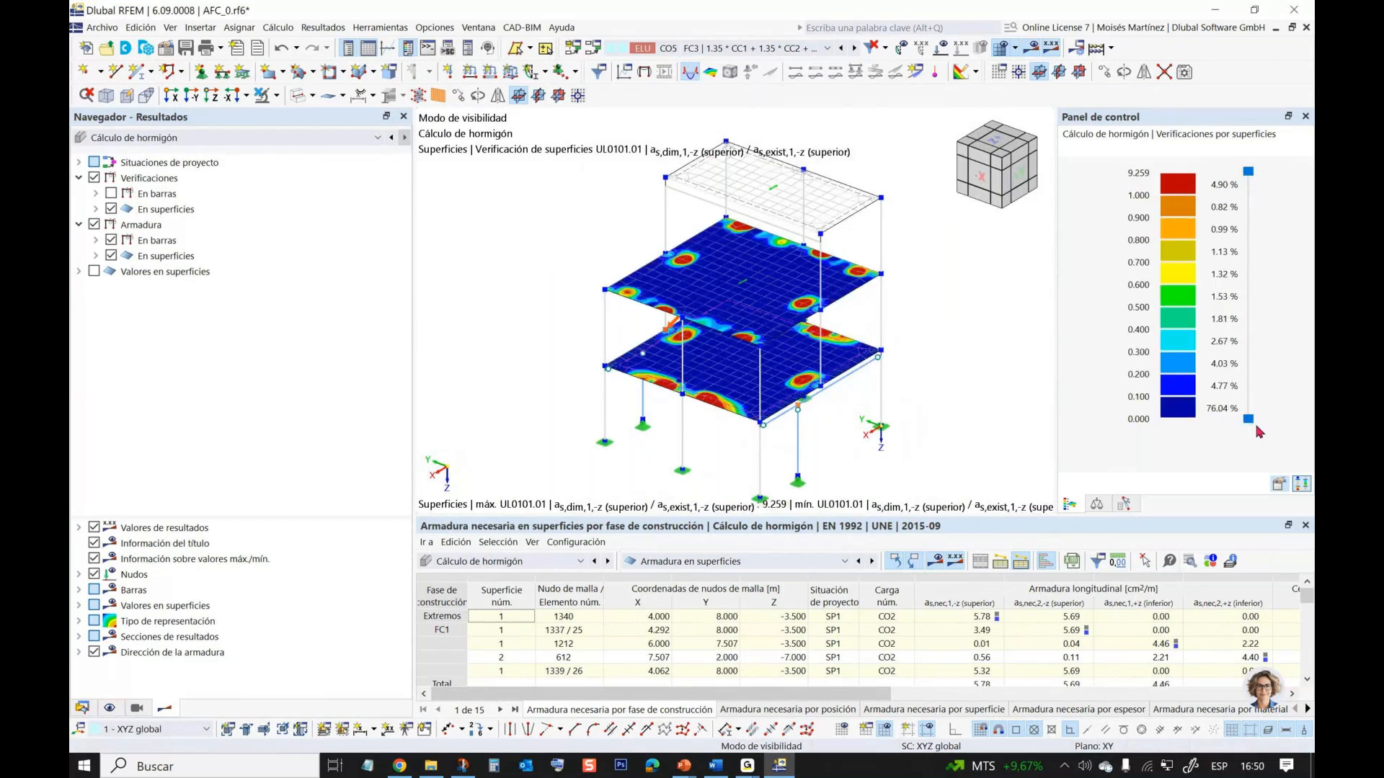
click(689, 561)
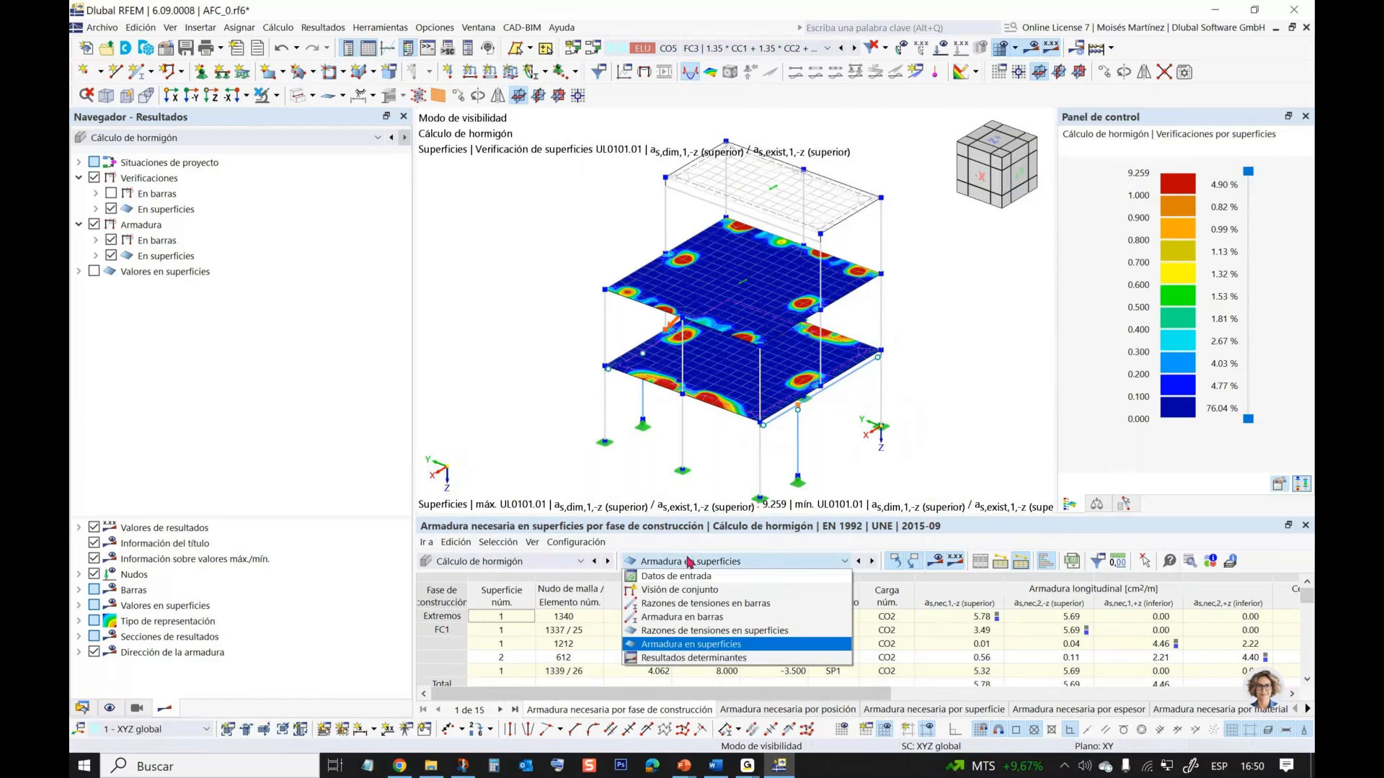
click(695, 618)
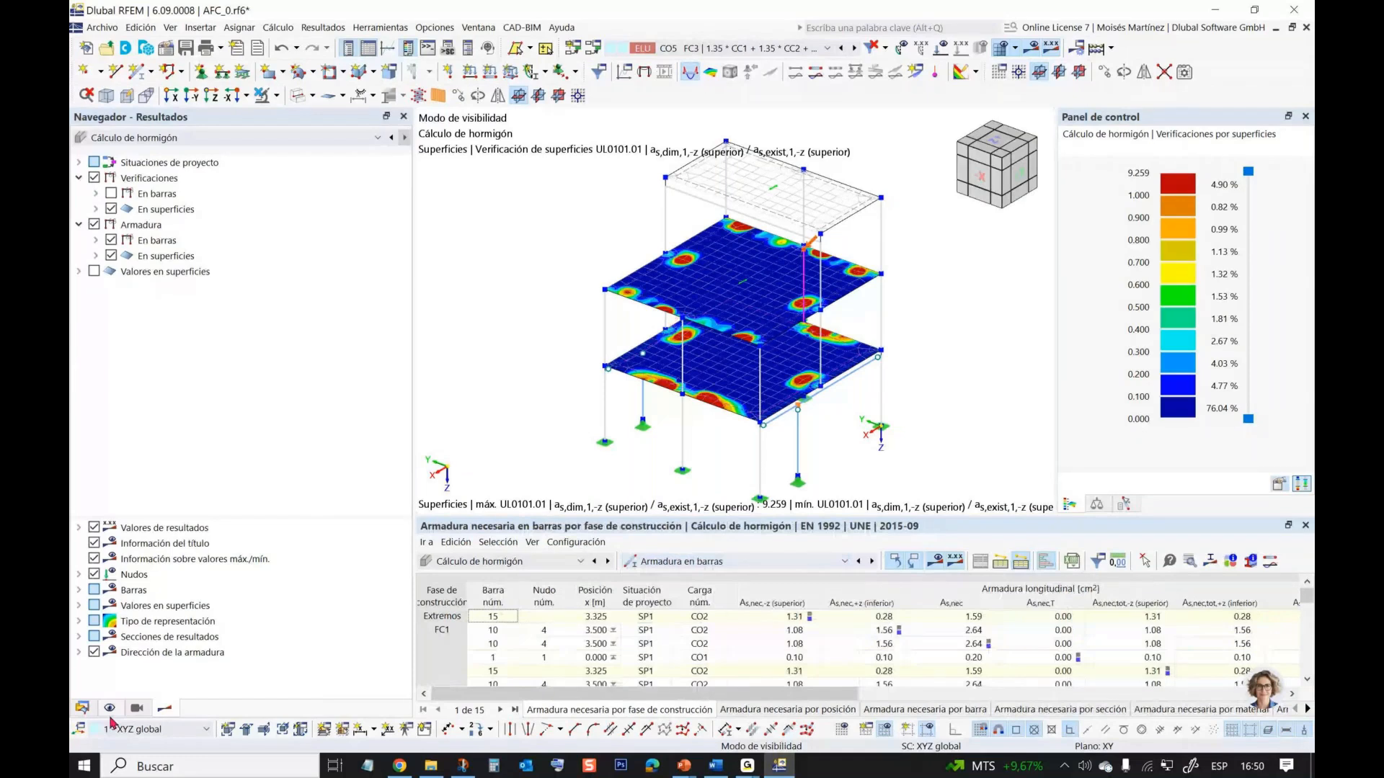
- Turn on the display of Tipos para el cálculo de estructuras de hormigón to show the reinforcement in the model
click(109, 708)
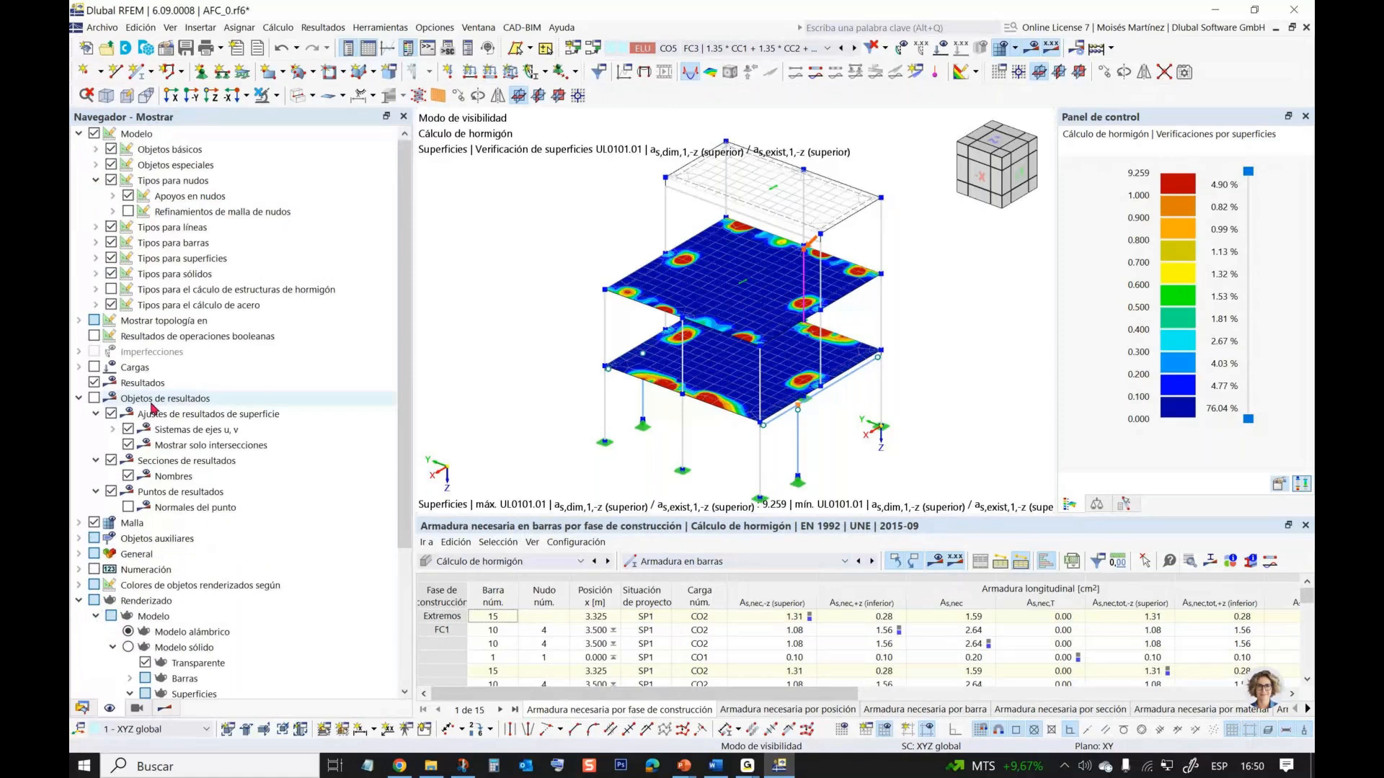
click(110, 289)
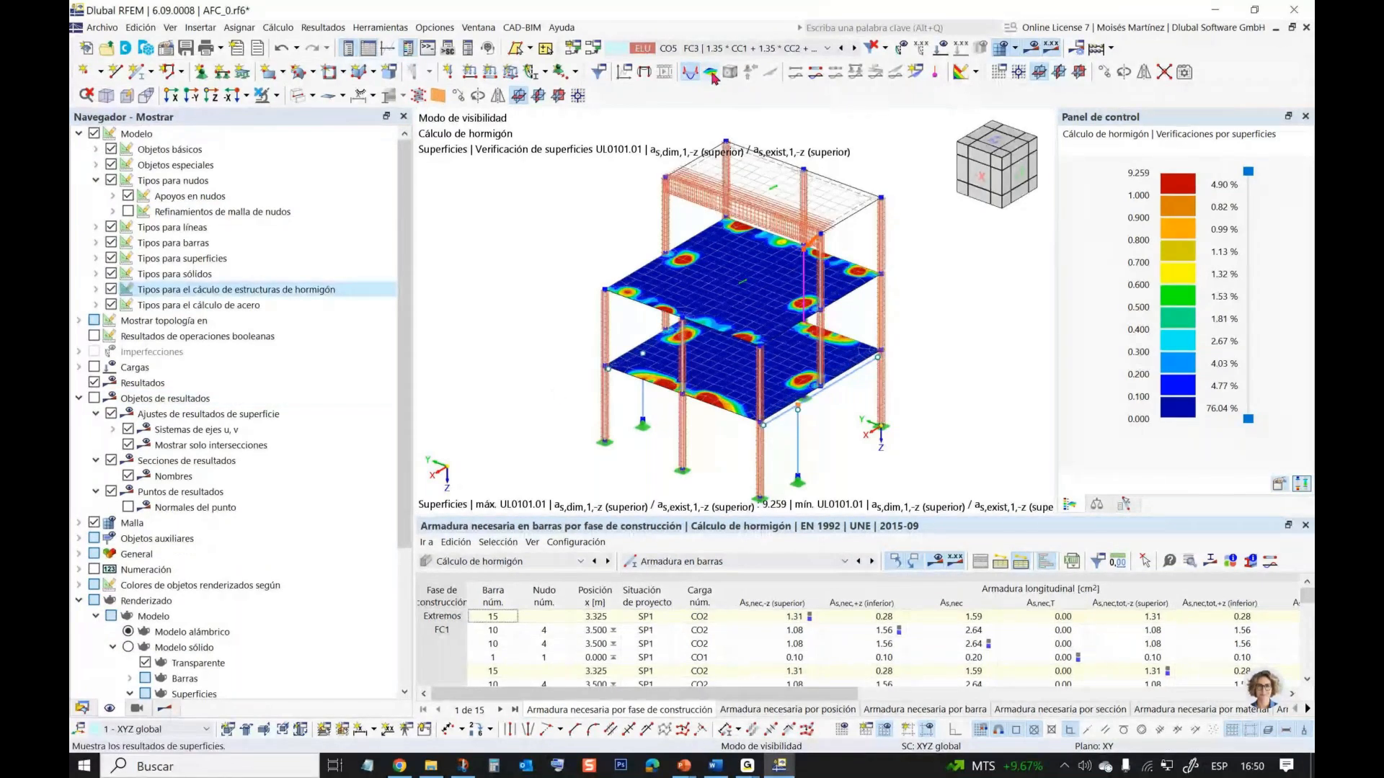
click(709, 646)
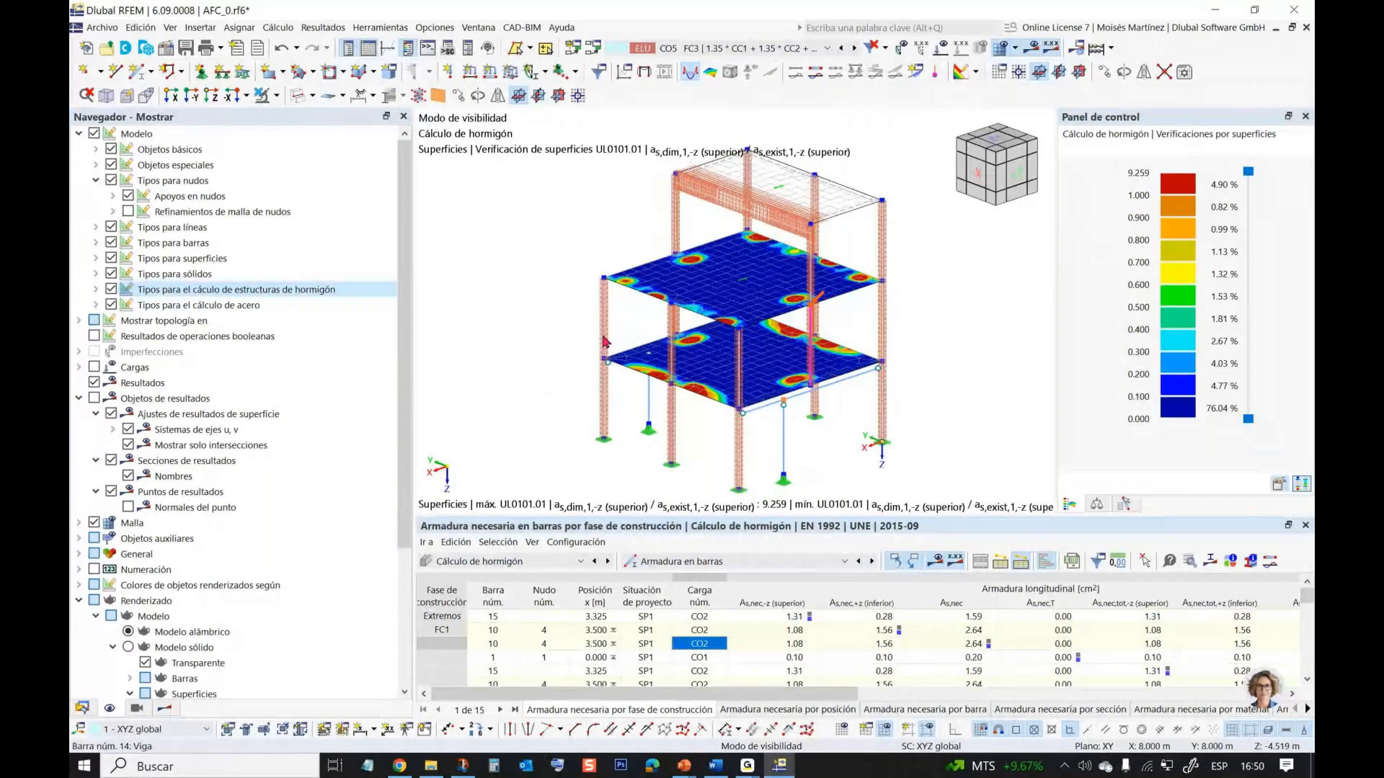
- Hide the surface design checks in the results and examine the reinforcement of the top-floor beam and columns
click(164, 708)
click(111, 210)
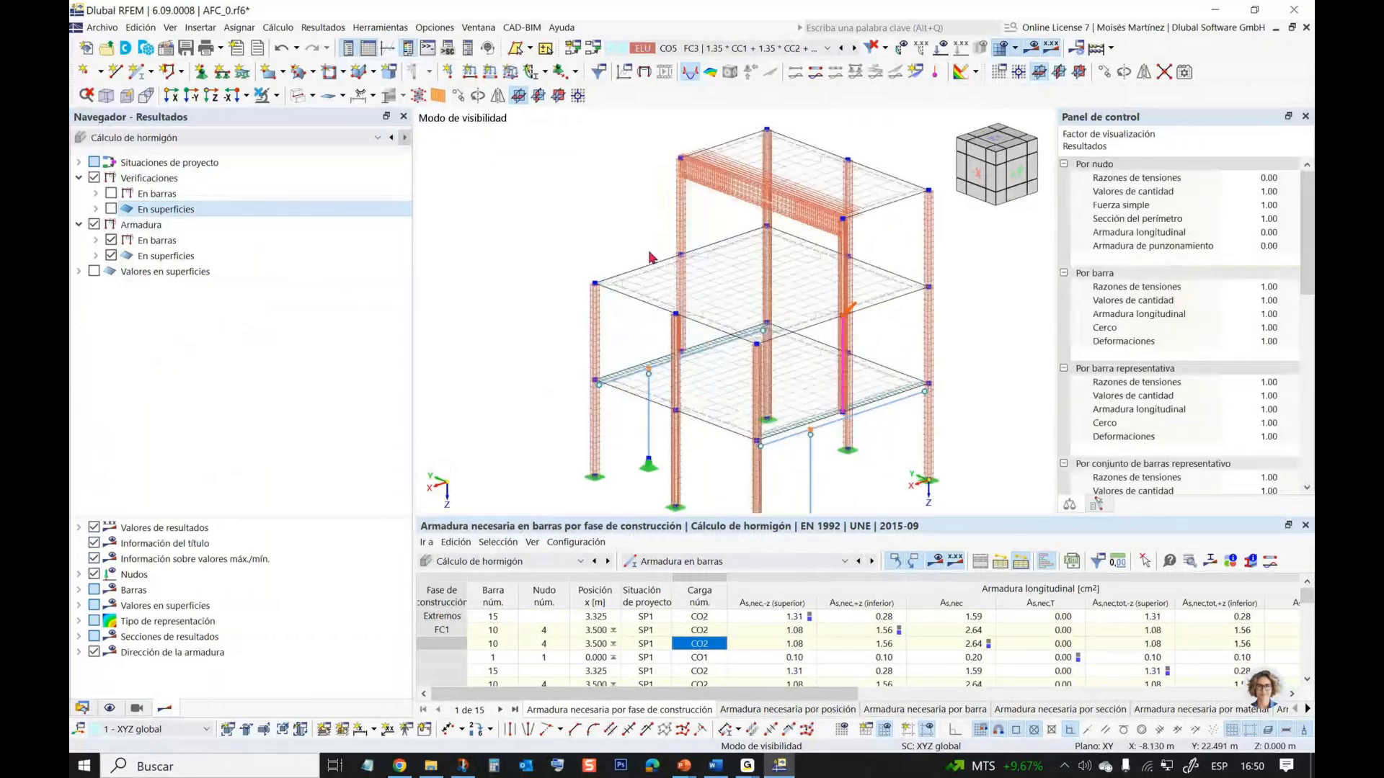
middle_drag(719, 350, 717, 284)
scroll(717, 284, up, 3)
scroll(721, 288, down, 3)
ctrl+middle_drag(744, 331, 699, 310)
scroll(762, 215, up, 7)
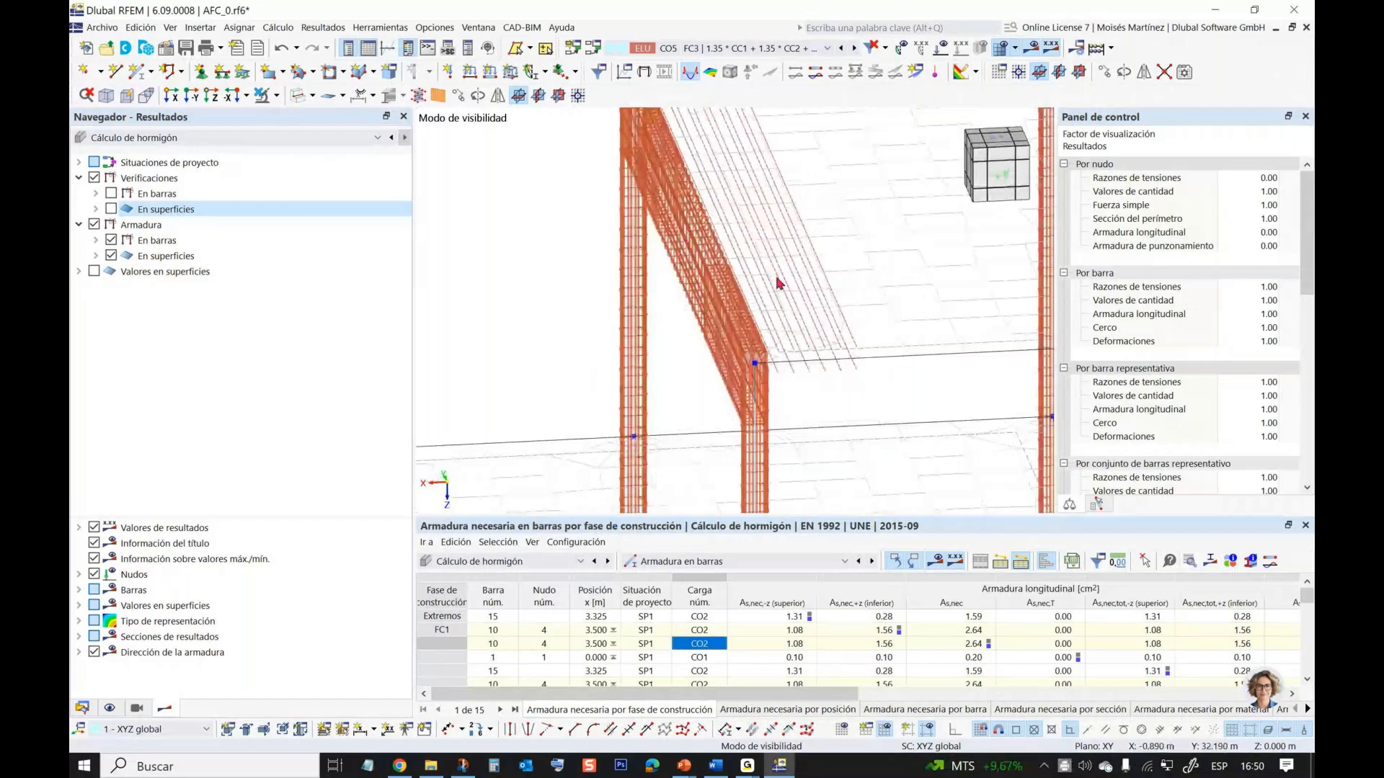
- Enlarge the concrete design results table and list the member design ratios from Razones de tensiones en barras
scroll(838, 264, down, 7)
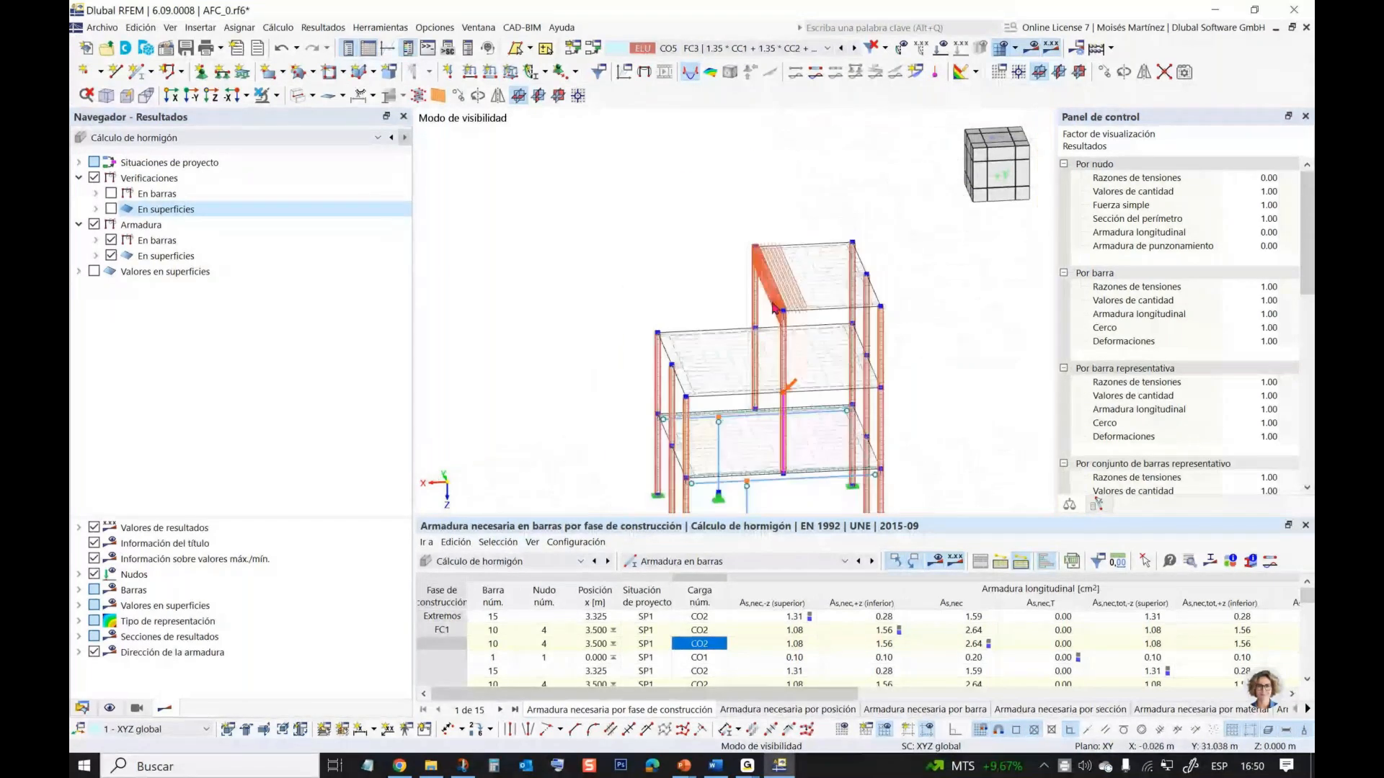
ctrl+middle_drag(838, 264, 897, 280)
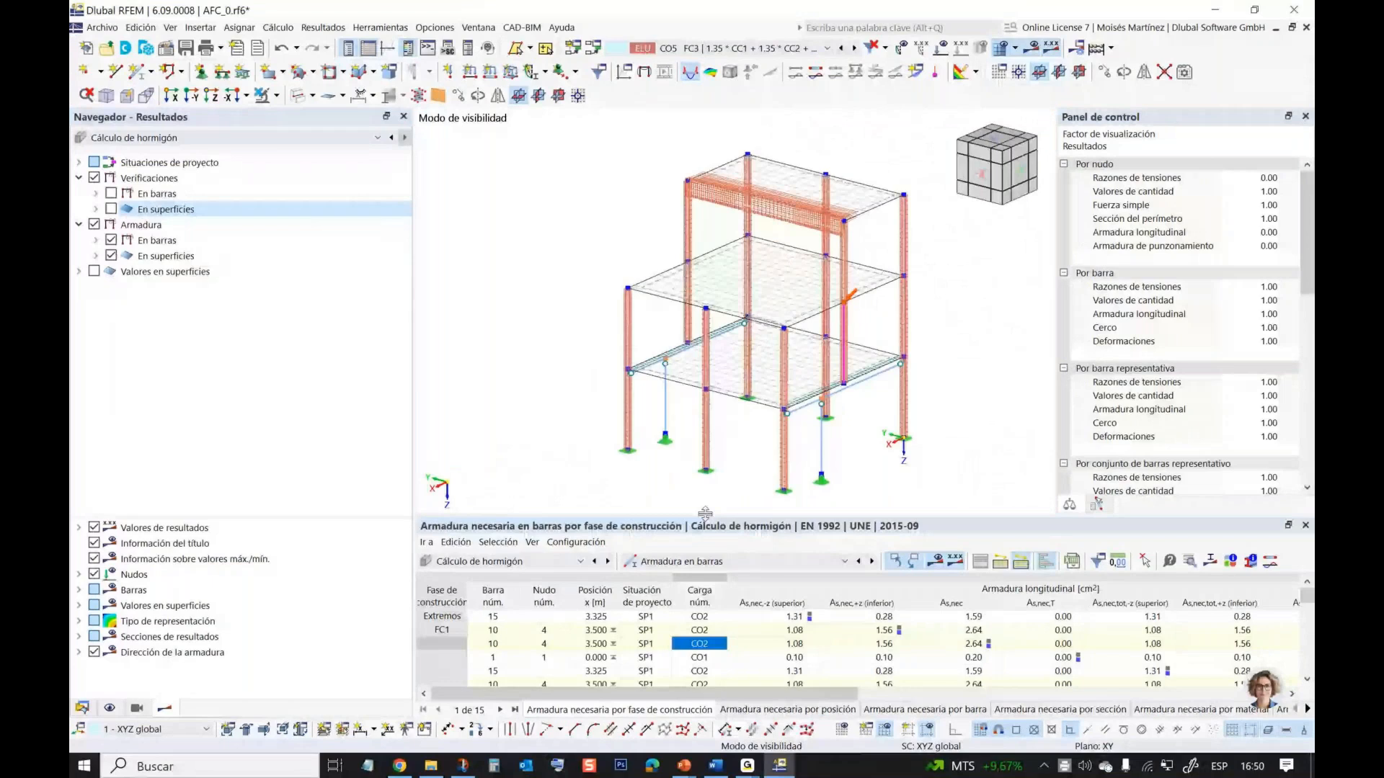
drag(705, 512, 706, 426)
click(707, 472)
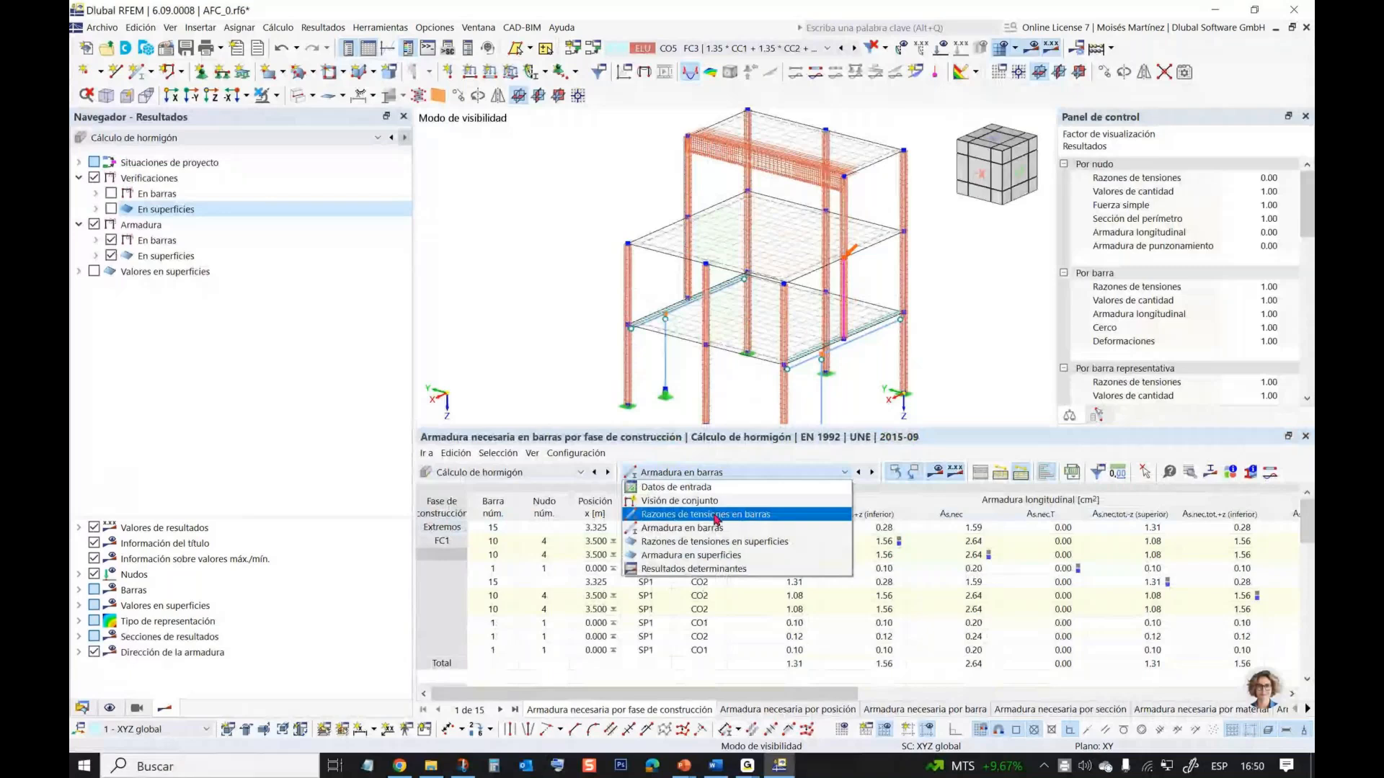
key(Escape)
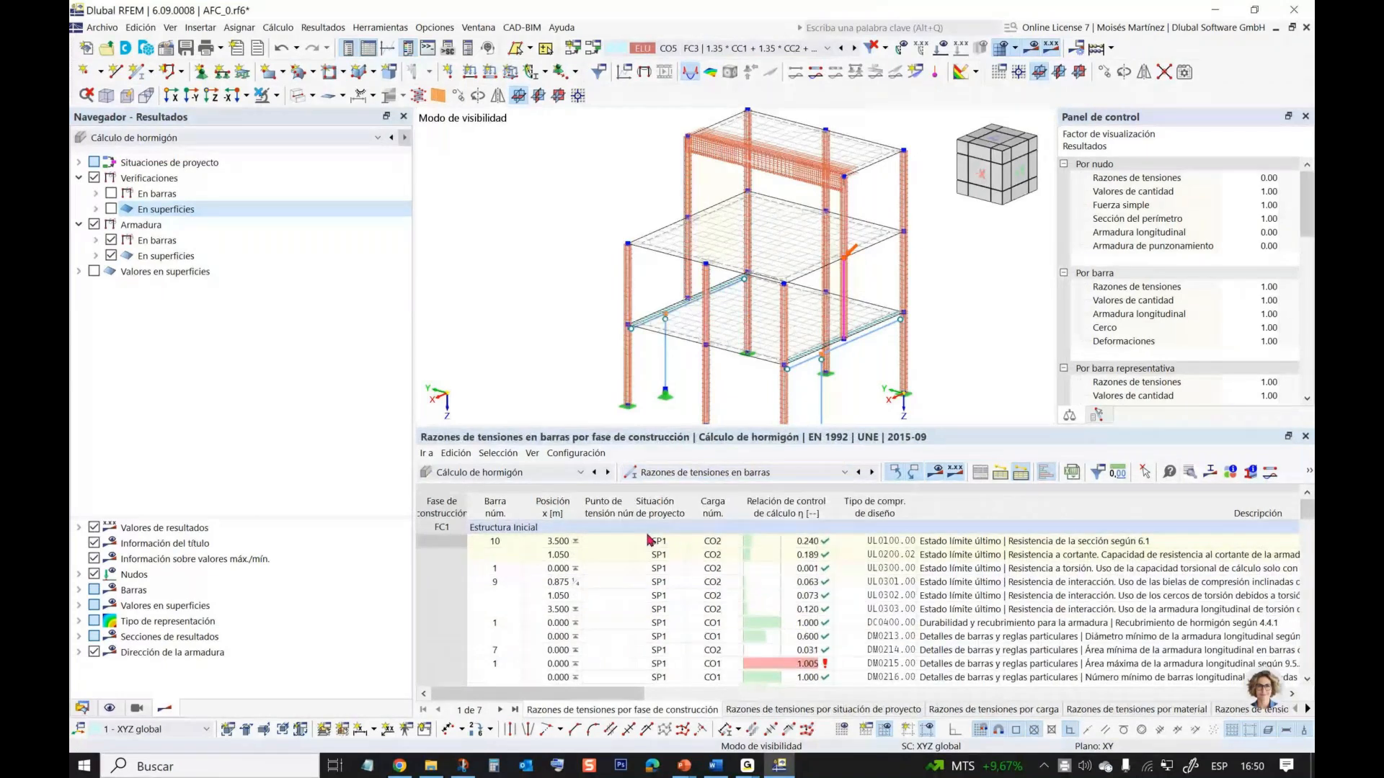
- Select member 1's maximum longitudinal reinforcement check DM0215.00 in stage FC1 and locate the column in the model
scroll(650, 540, down, 2)
click(712, 582)
scroll(650, 359, down, 3)
ctrl+middle_drag(670, 359, 725, 359)
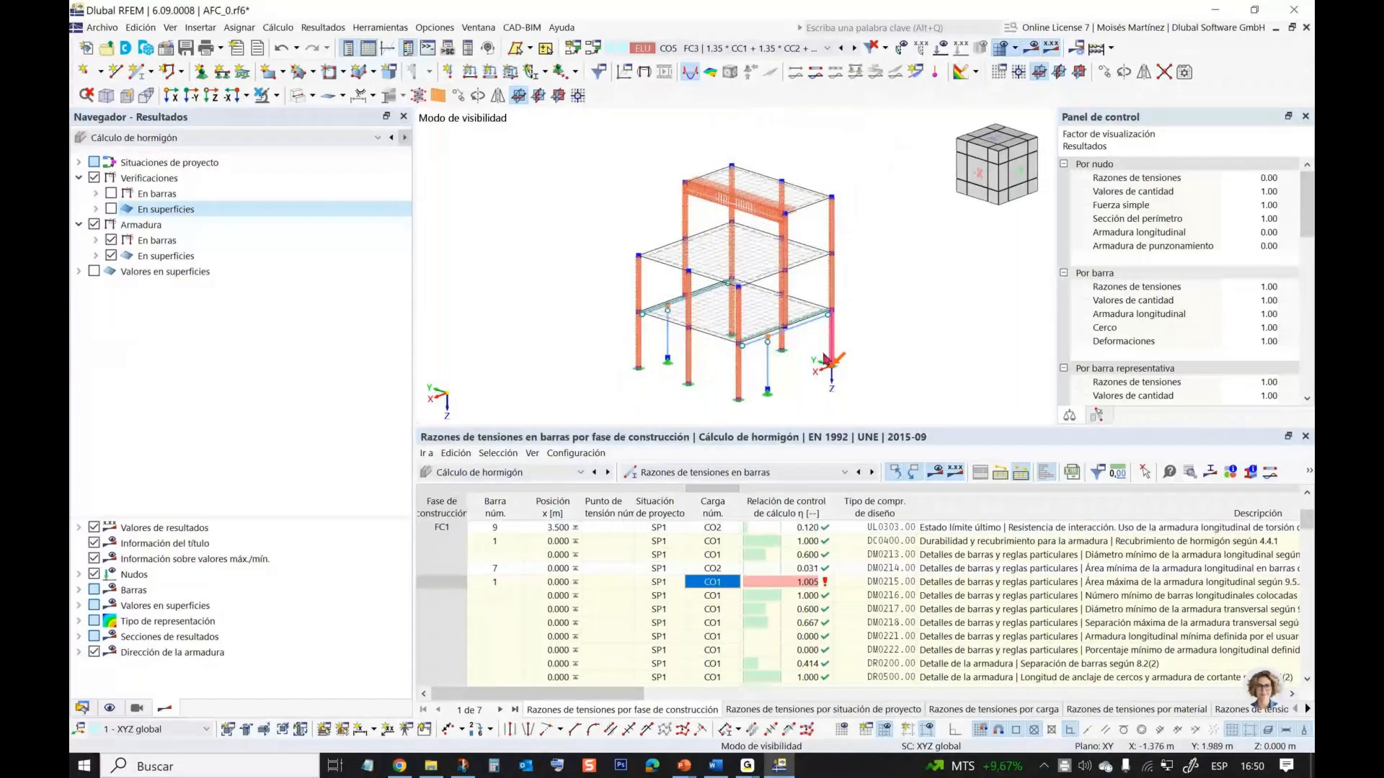
scroll(825, 359, up, 3)
mouse_move(790, 366)
ctrl+middle_down()
mouse_move(841, 362)
mouse_move(796, 362)
ctrl+middle_up()
scroll(630, 575, up, 2)
scroll(630, 578, down, 4)
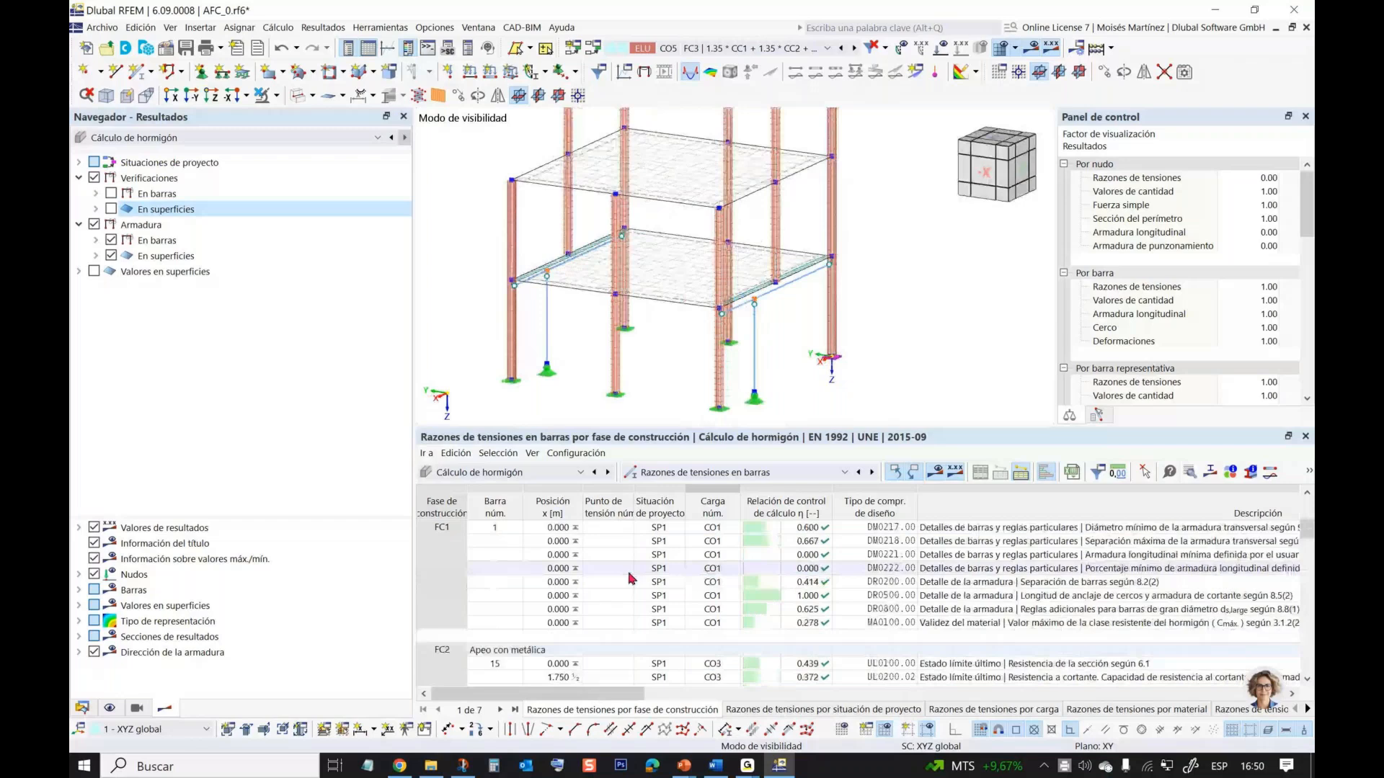
- Select member 1's DM0215.00 check in stage FC3 and examine the reinforcement at the base of its column
scroll(629, 578, down, 2)
scroll(630, 578, down, 5)
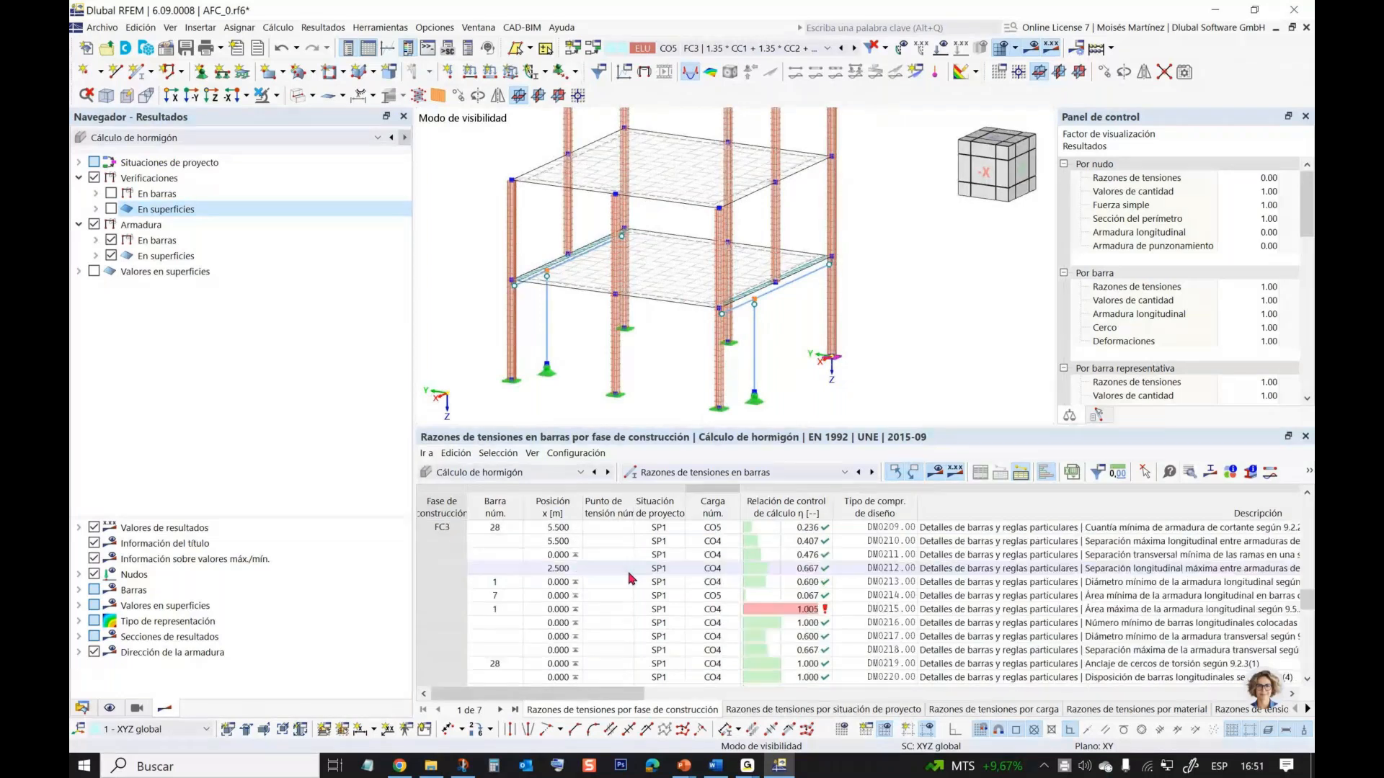
click(660, 608)
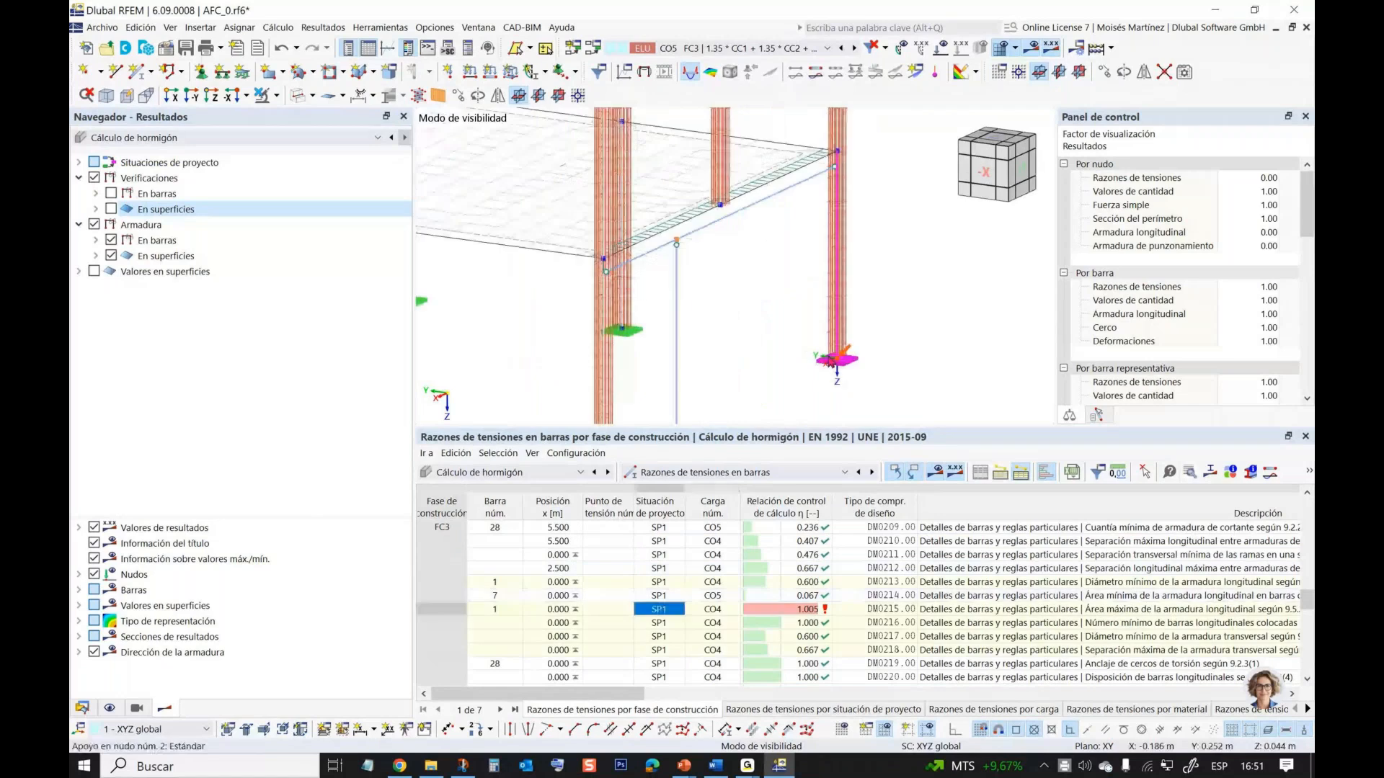
scroll(831, 360, up, 3)
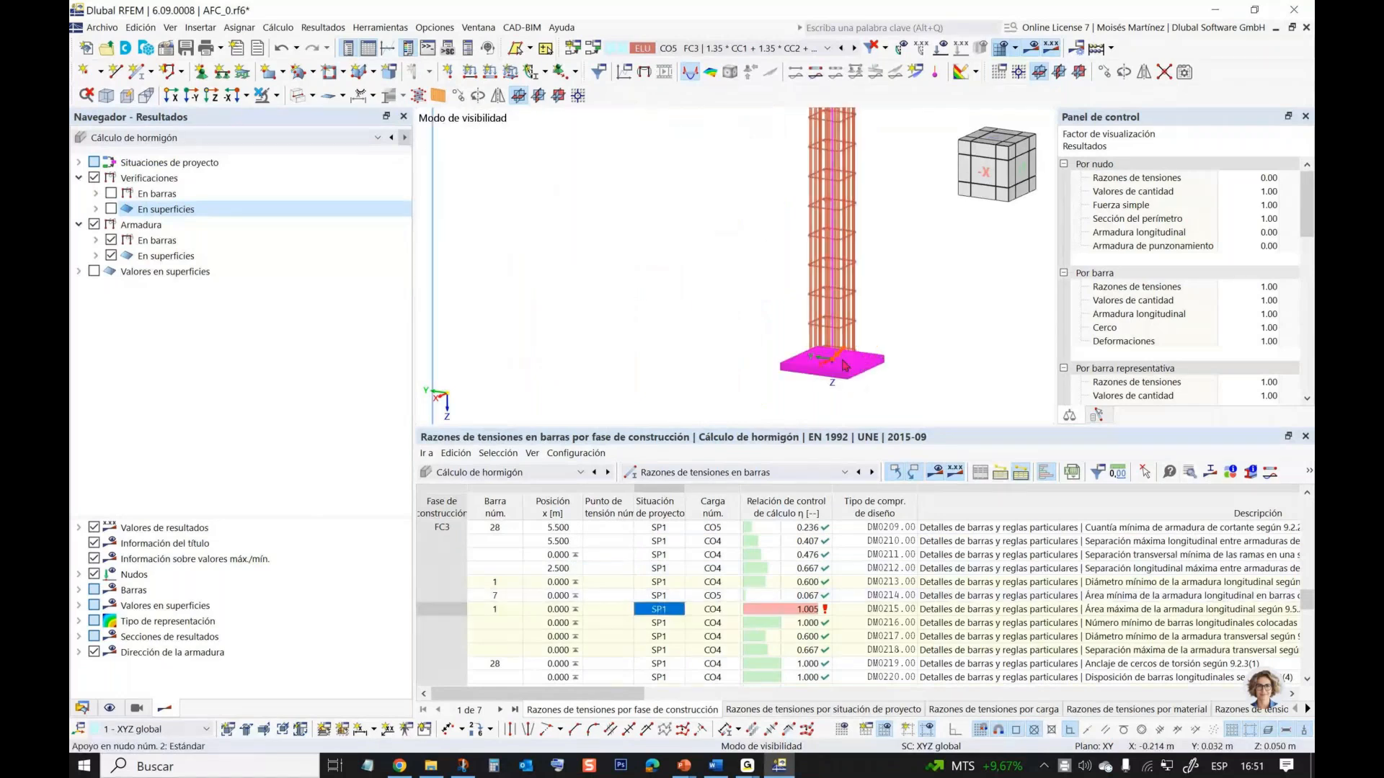
scroll(844, 364, up, 2)
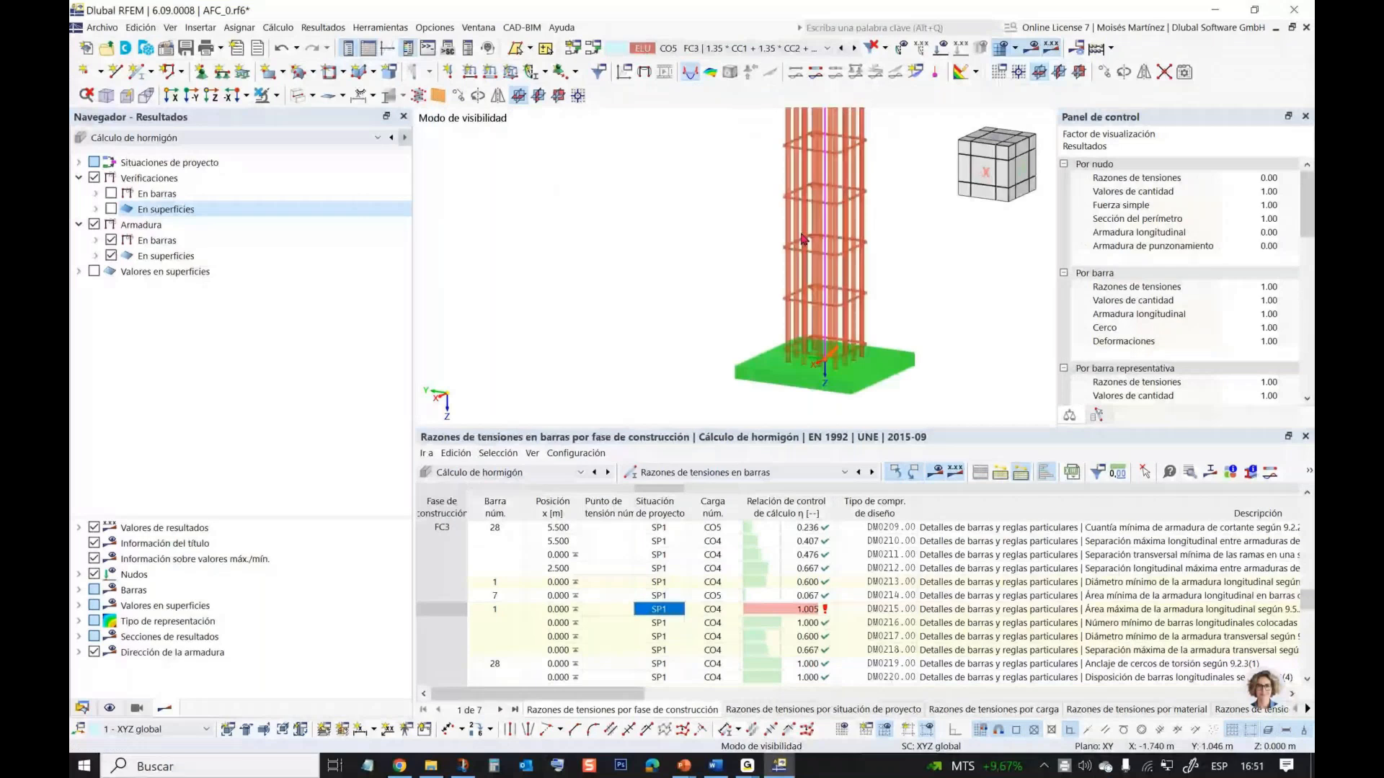
scroll(804, 238, down, 3)
- Review the concrete member checks that have no construction stage assigned and return to the start of the table
scroll(693, 641, down, 4)
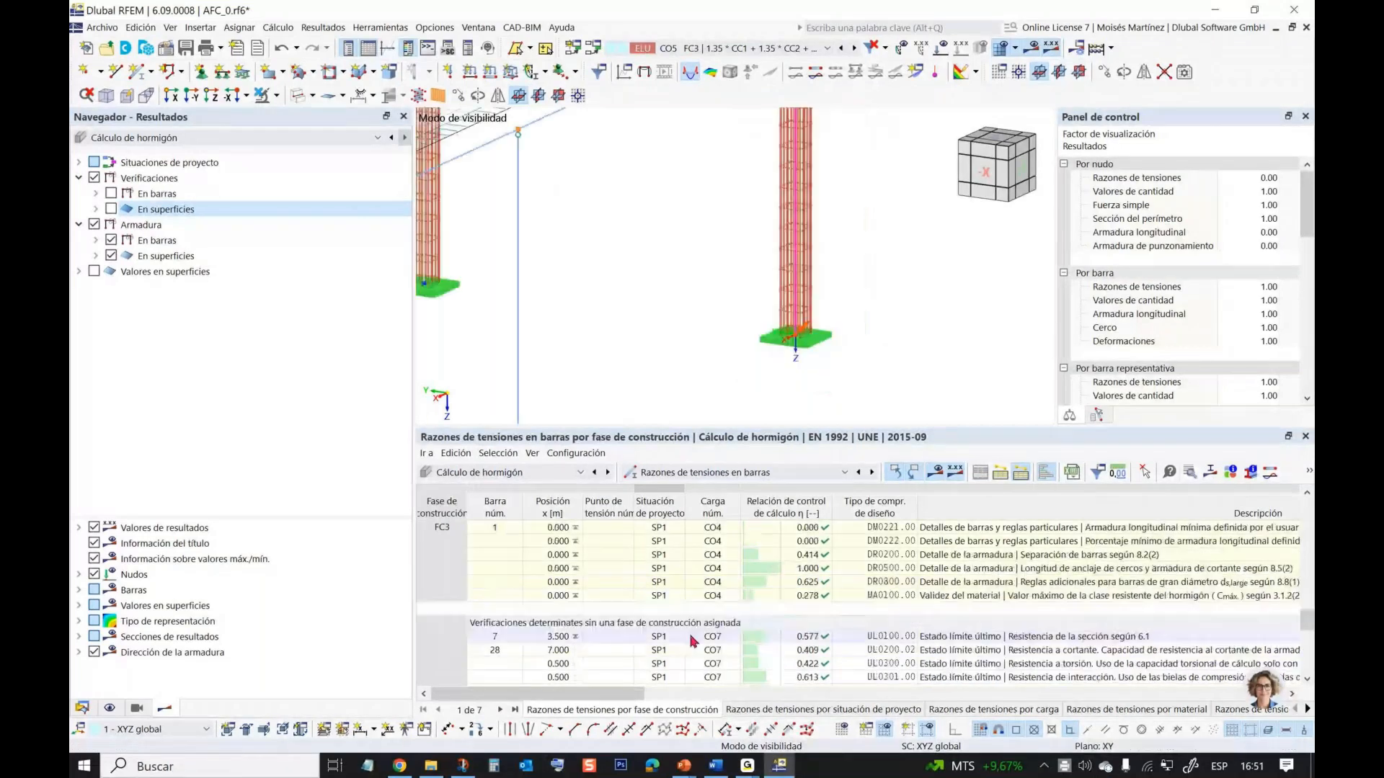
scroll(693, 641, down, 5)
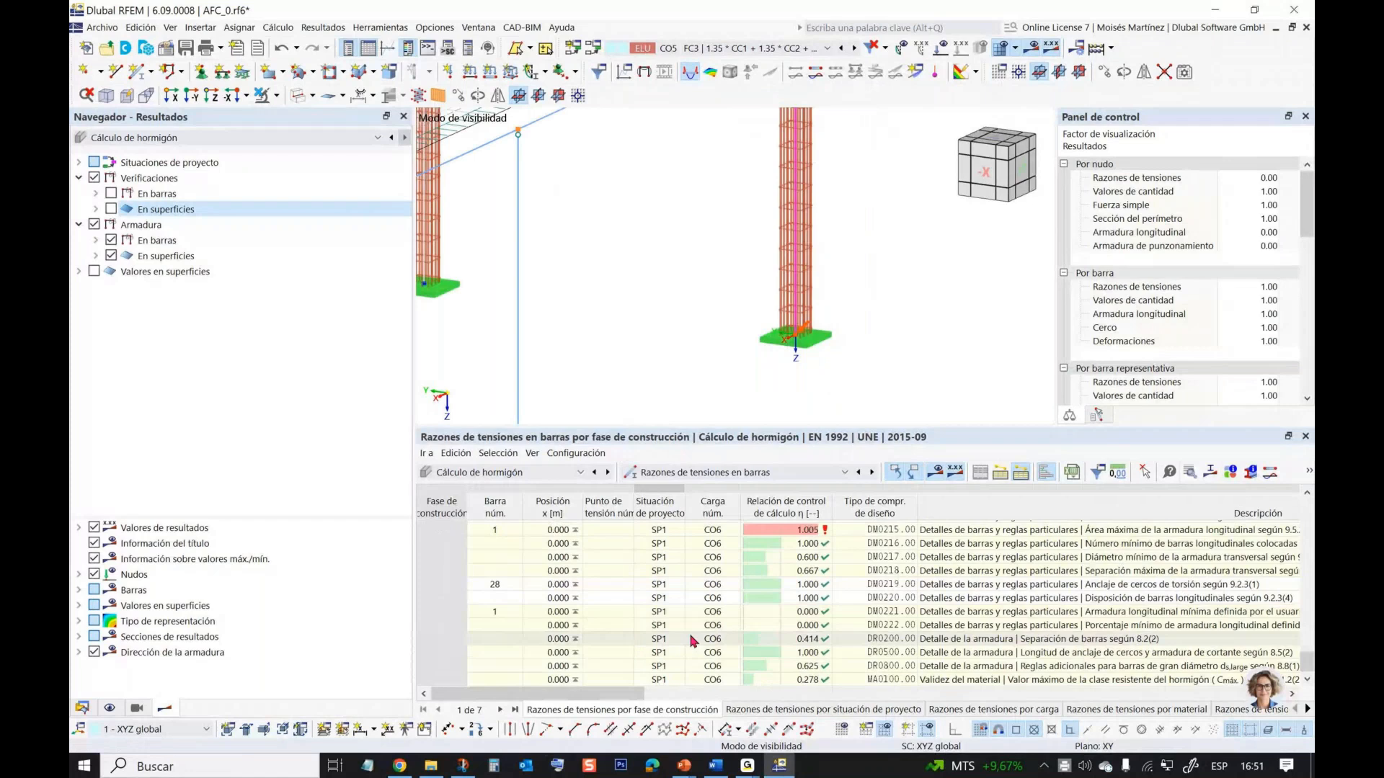
scroll(693, 641, up, 15)
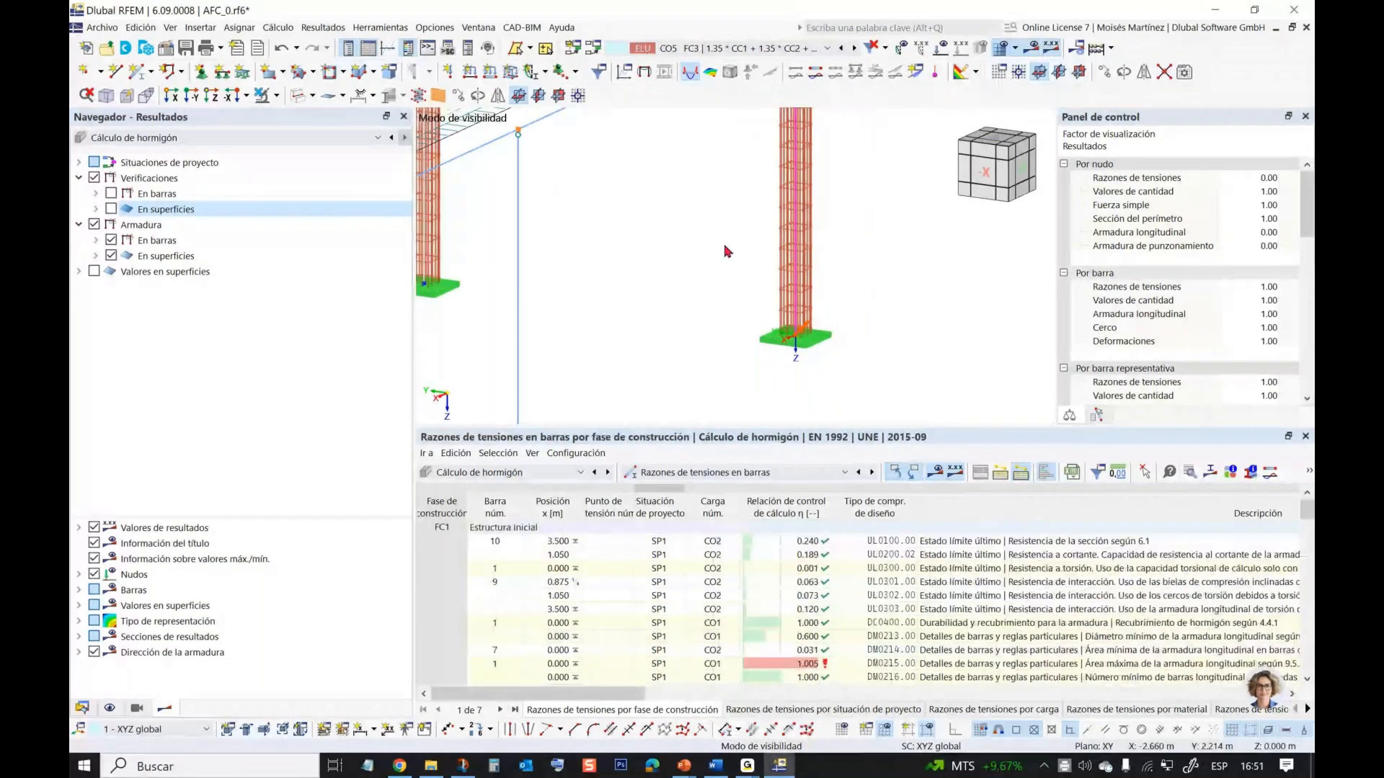
- Examine the reinforcement of the top-floor beam and its adjoining columns in the model
scroll(726, 251, down, 5)
middle_drag(726, 251, 822, 416)
scroll(656, 163, down, 2)
middle_drag(655, 162, 634, 286)
scroll(690, 271, up, 3)
scroll(634, 287, up, 3)
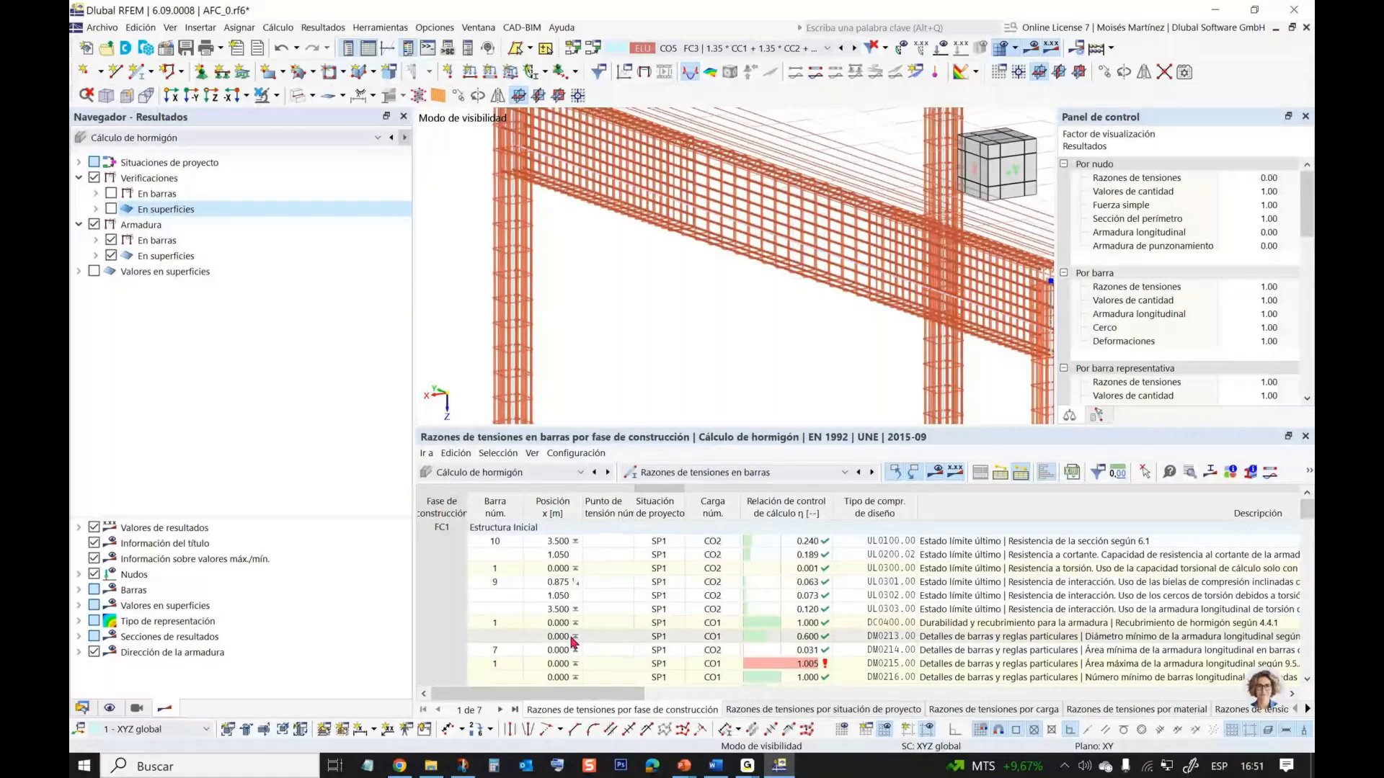
- Review the concrete member checks of stage FC3, including member 1's cover check DC0400.00, and view the whole structure
scroll(573, 639, down, 10)
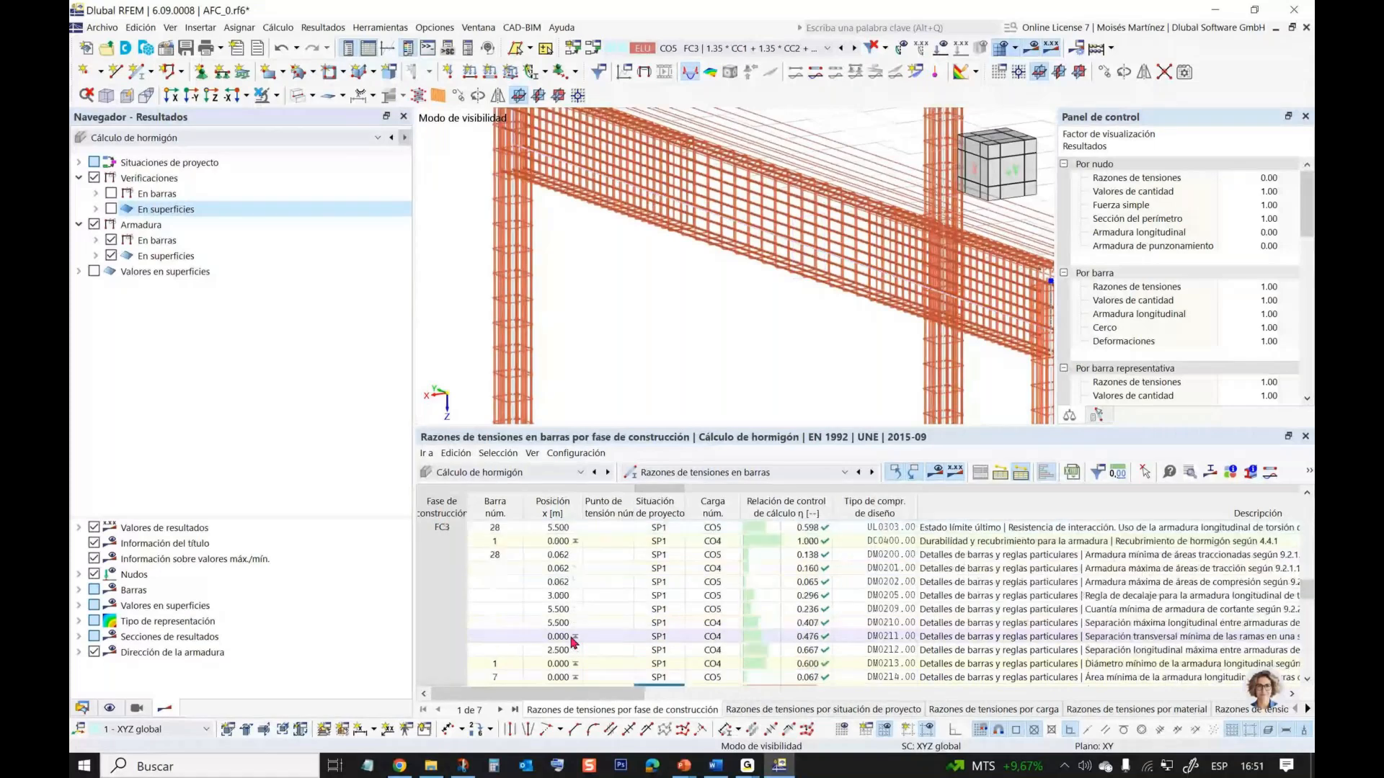
click(755, 544)
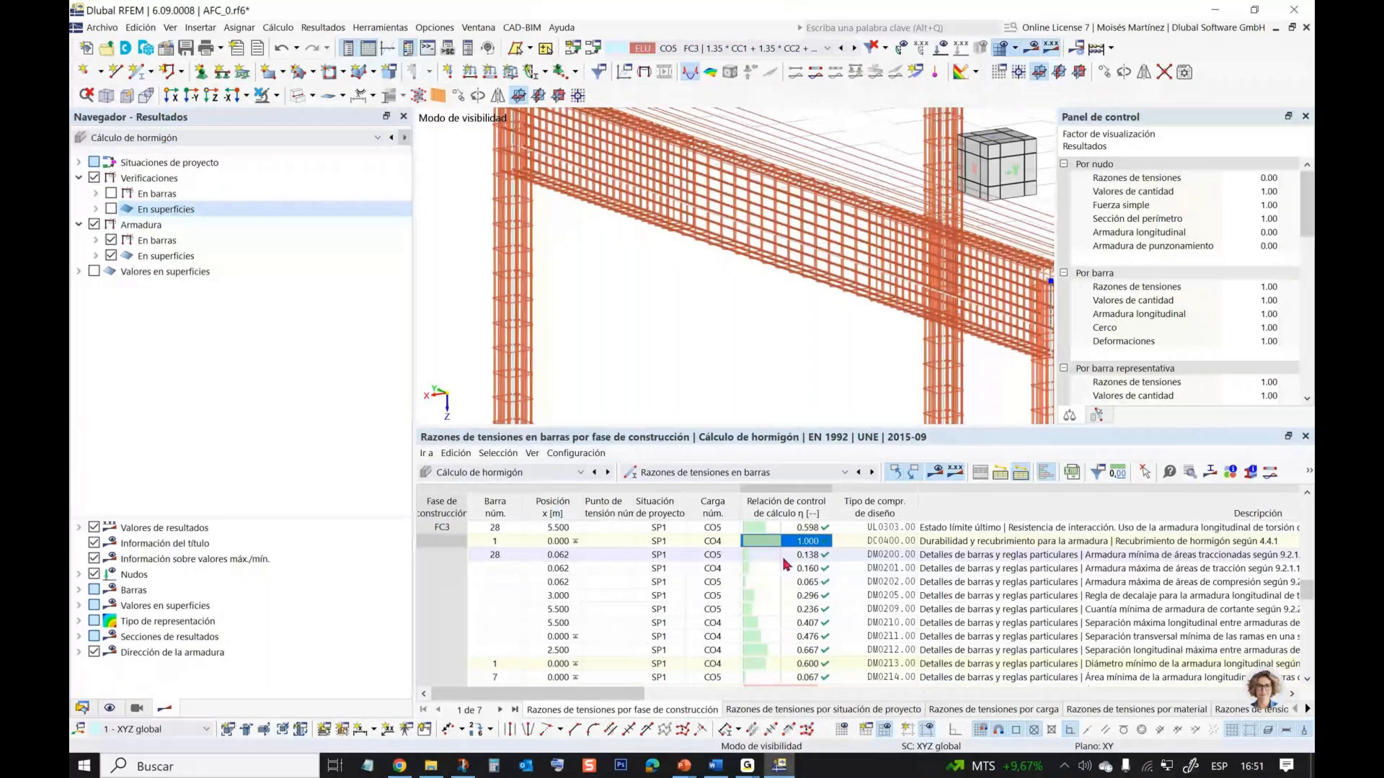
scroll(771, 614, up, 2)
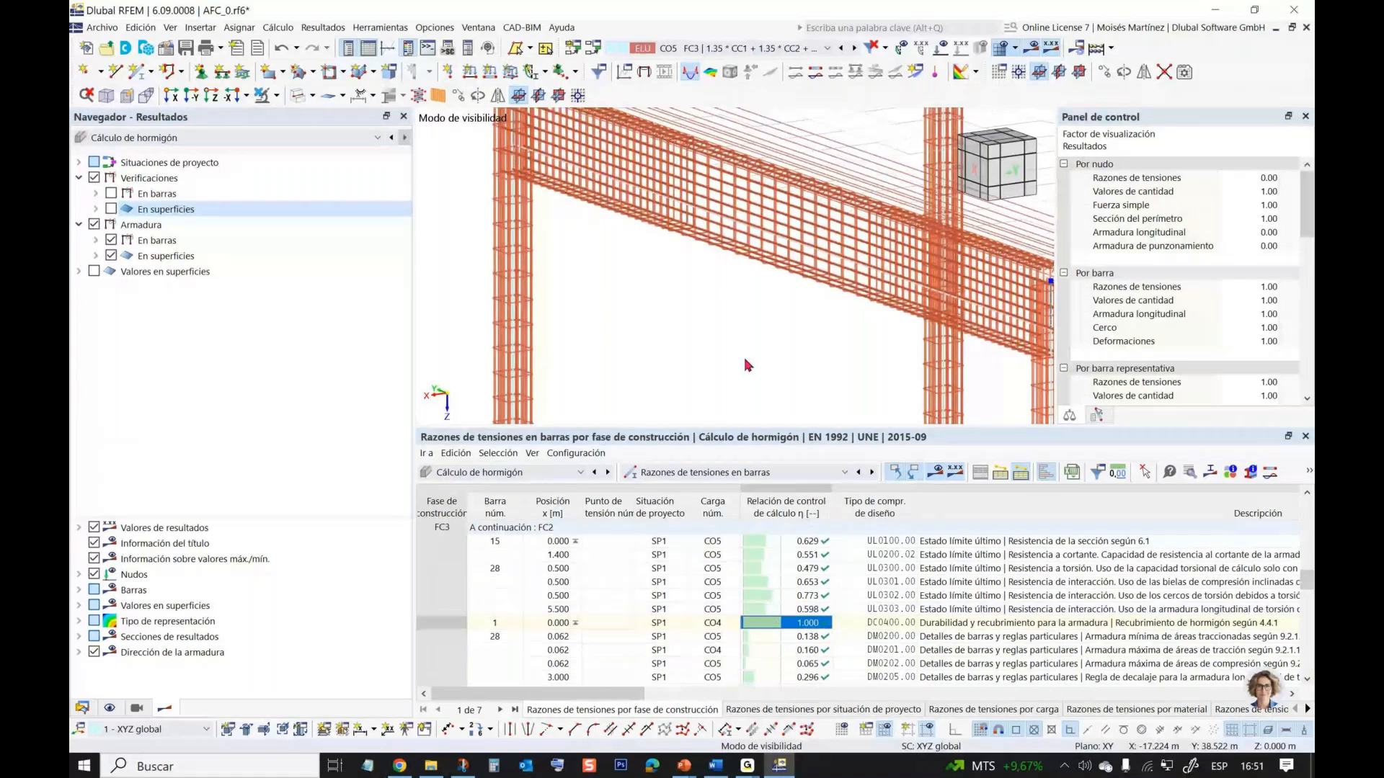
scroll(747, 365, down, 5)
ctrl+middle_drag(715, 252, 611, 267)
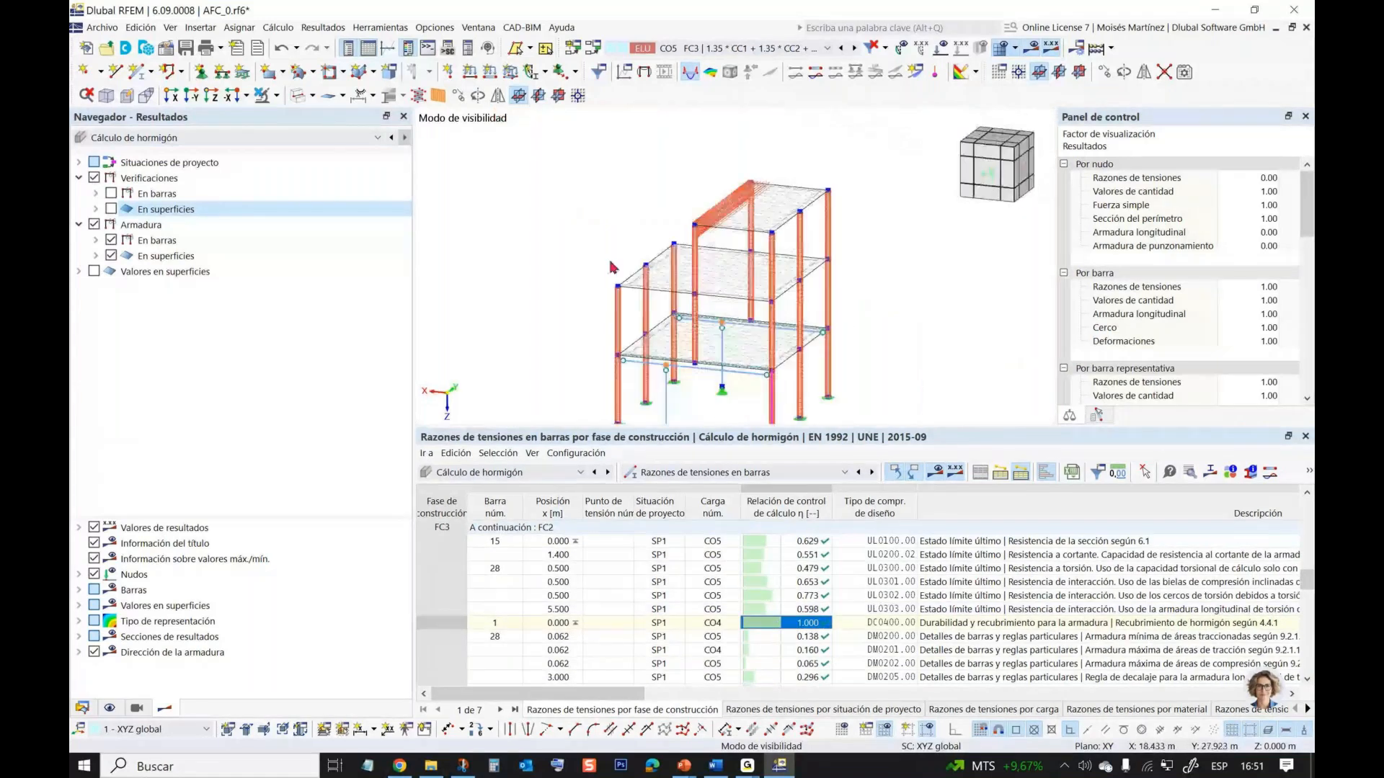
- Switch the tables to Cálculo de acero and show the steel design results with their errors and warnings
click(500, 473)
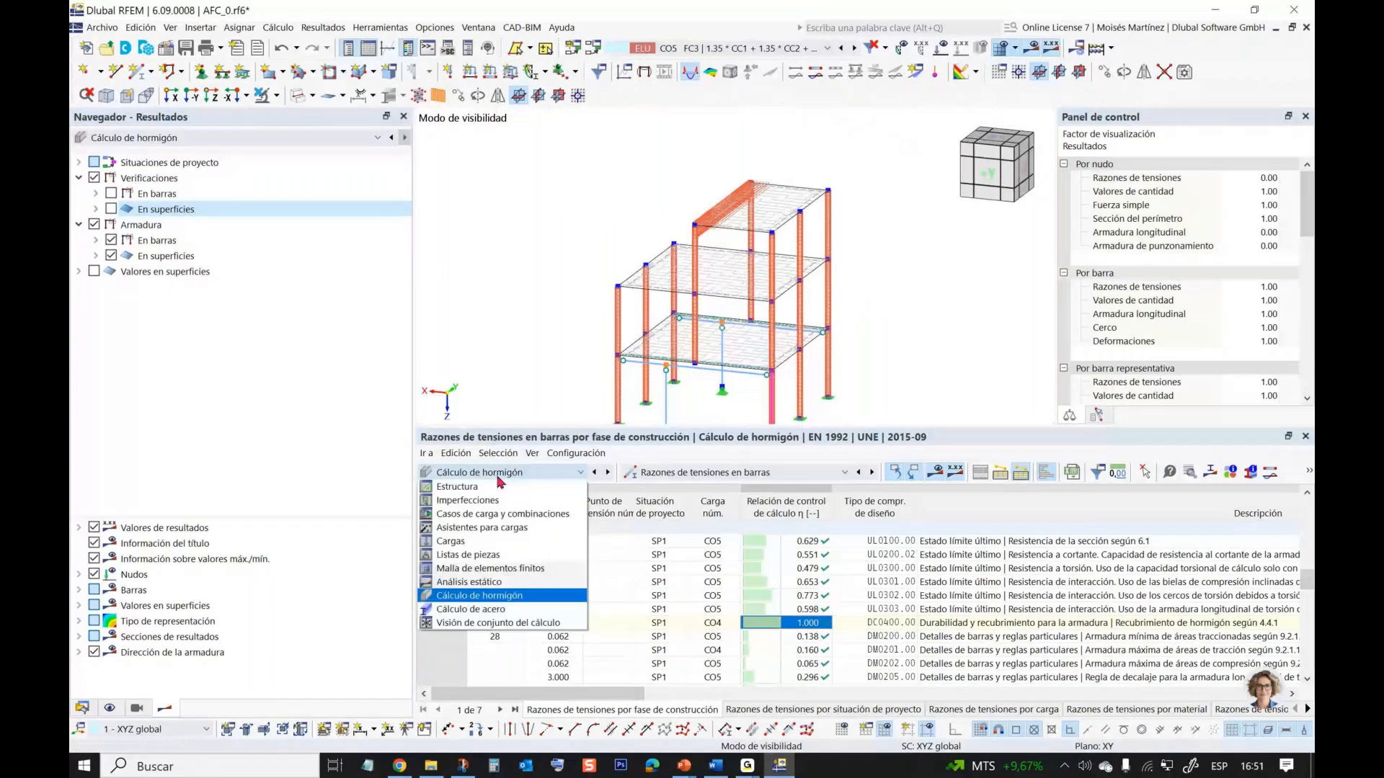
click(470, 608)
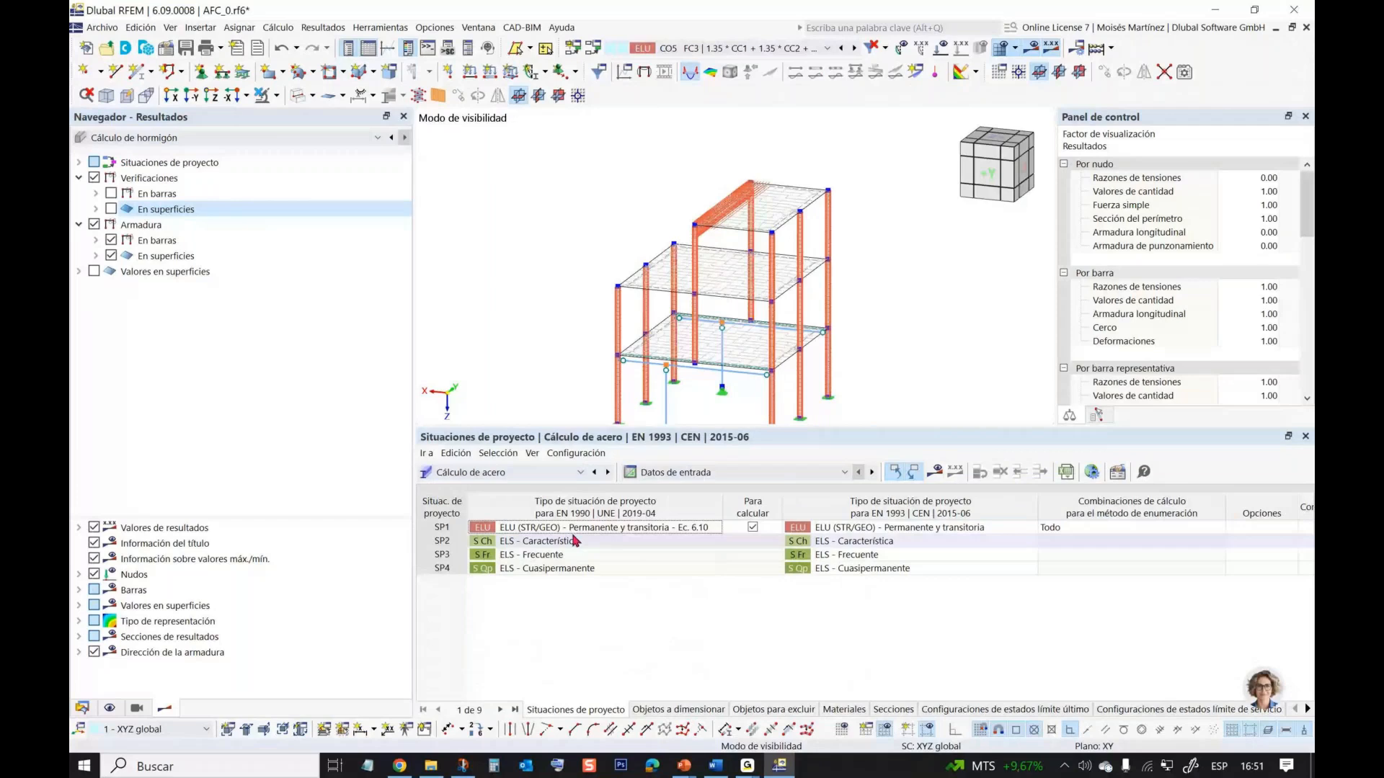
click(937, 474)
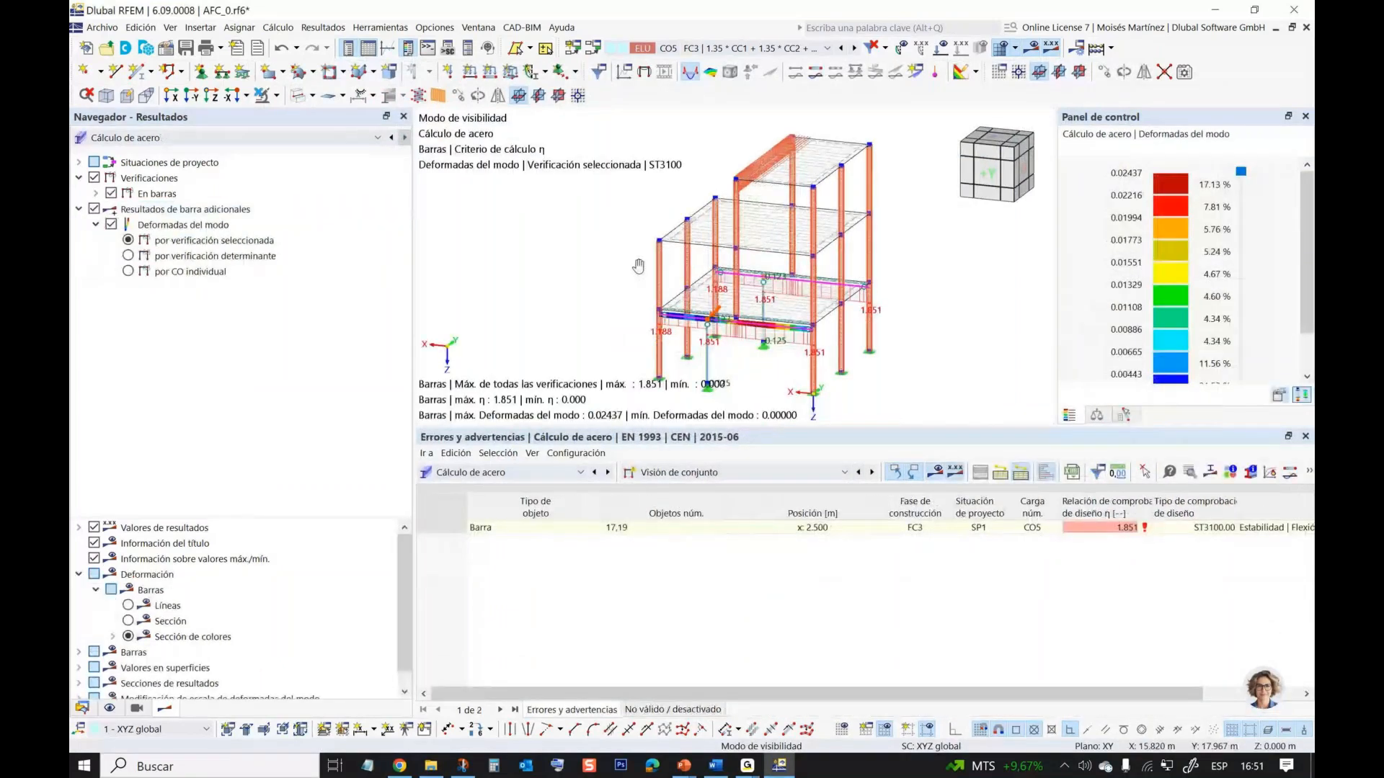
middle_drag(639, 266, 681, 273)
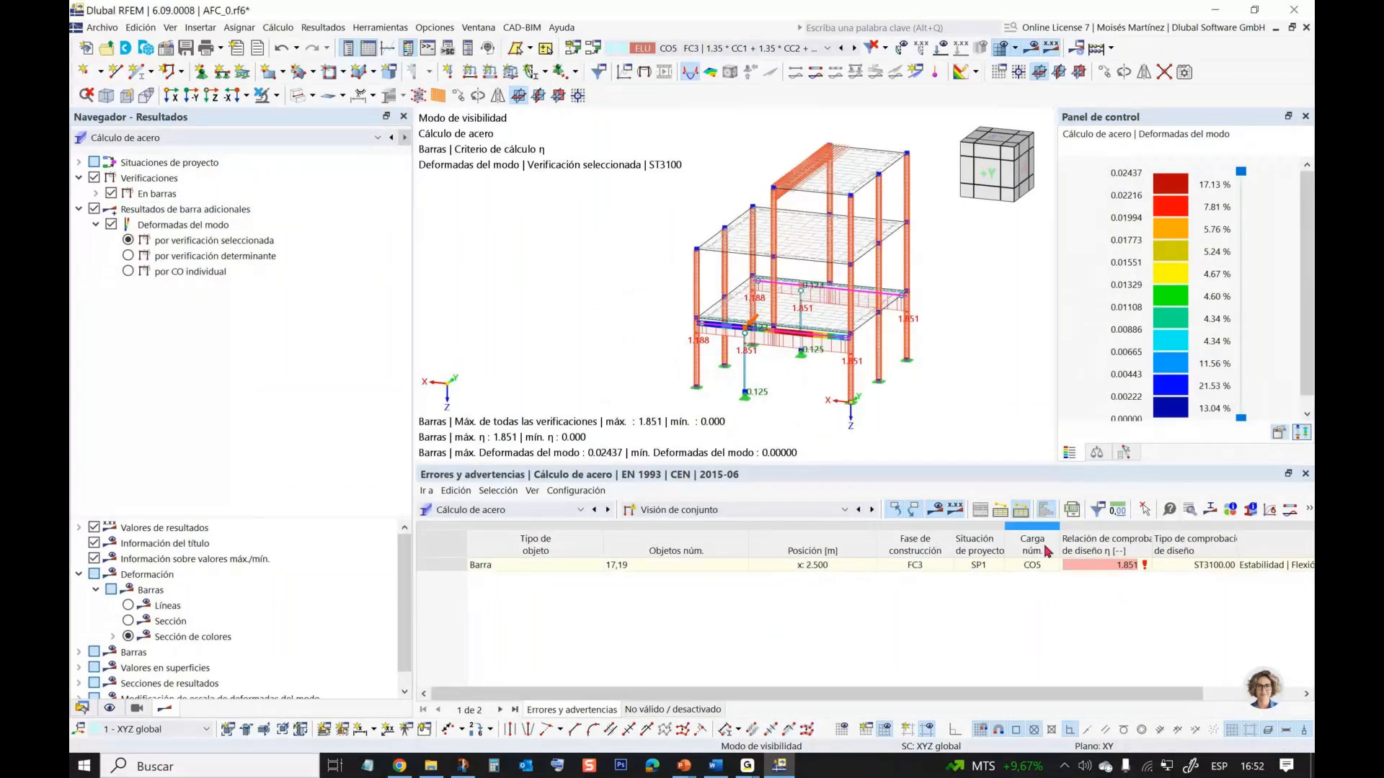
- List the steel members' Razones de tensiones en barras and compare the checks of stages FC2 and FC3
click(787, 518)
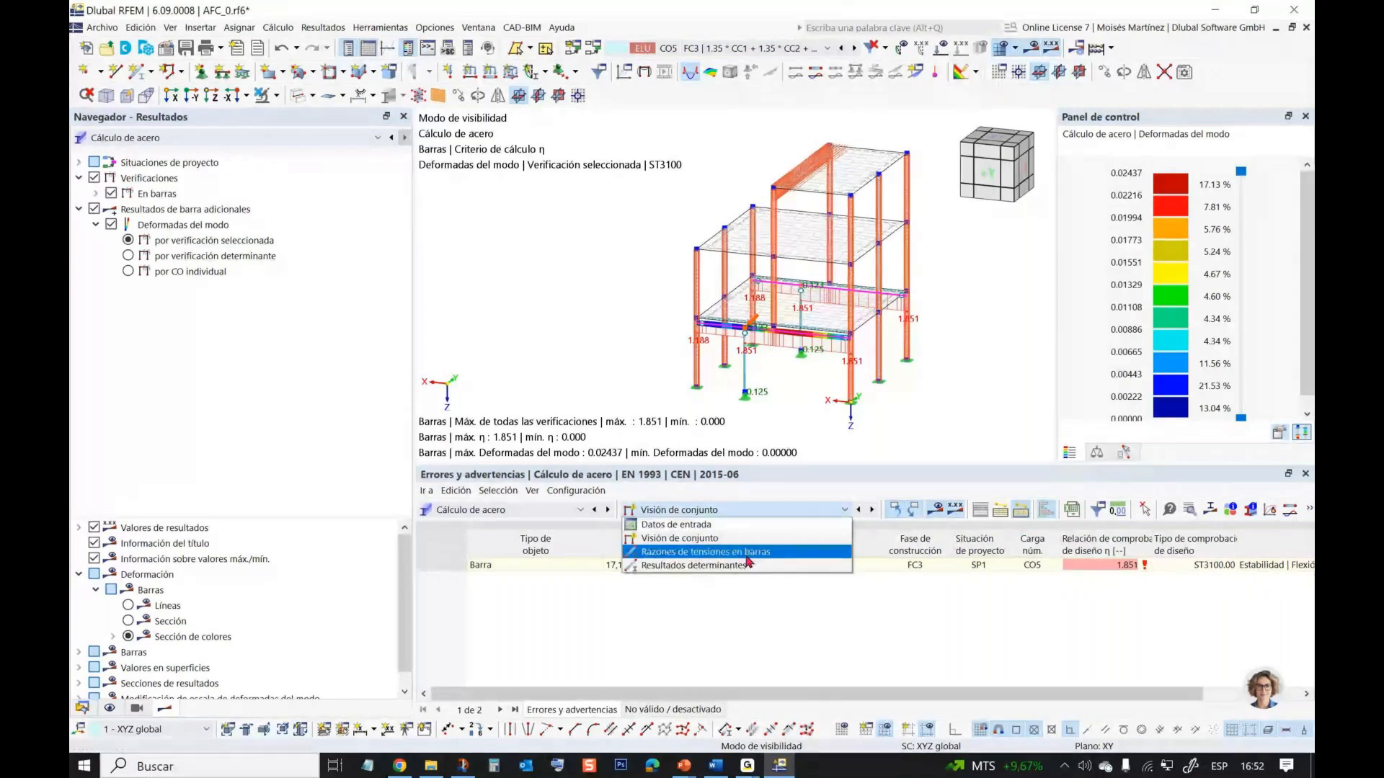
click(720, 552)
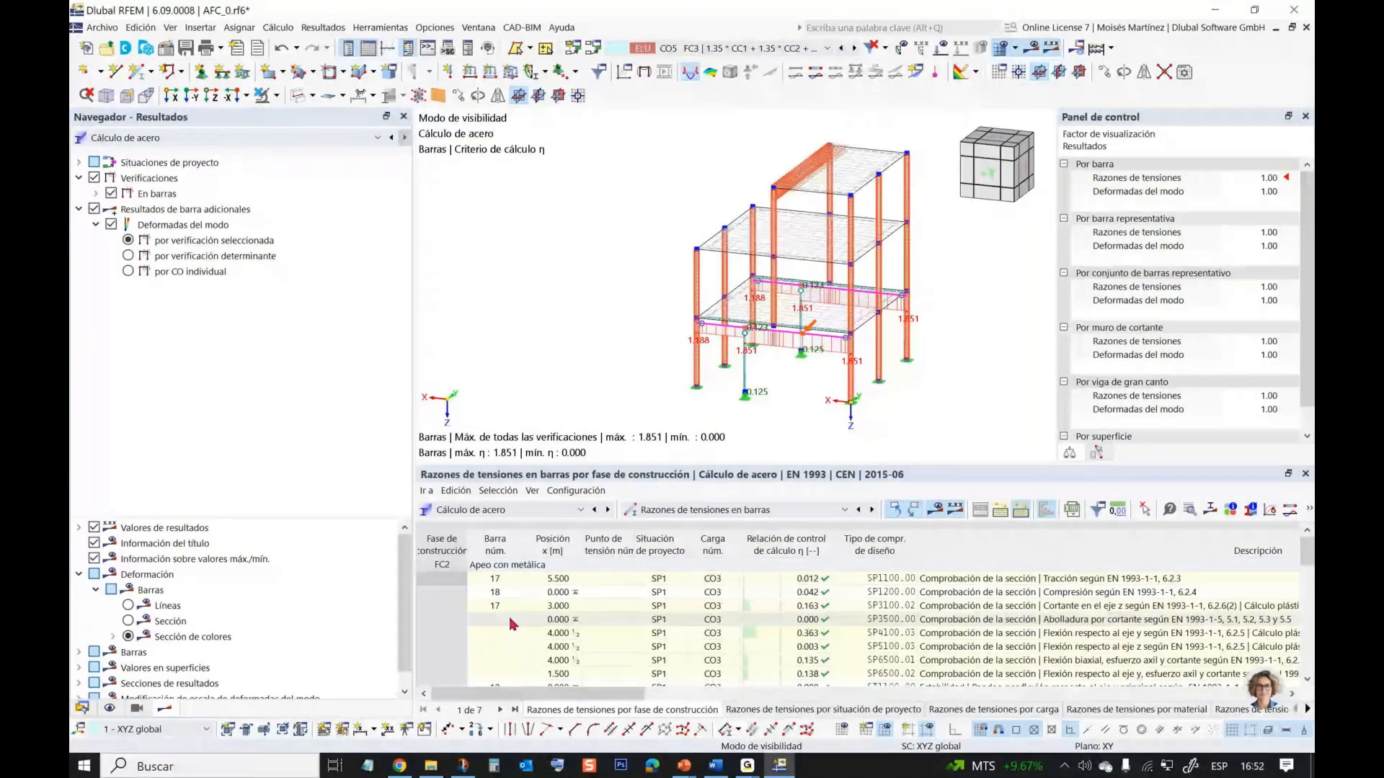
click(793, 632)
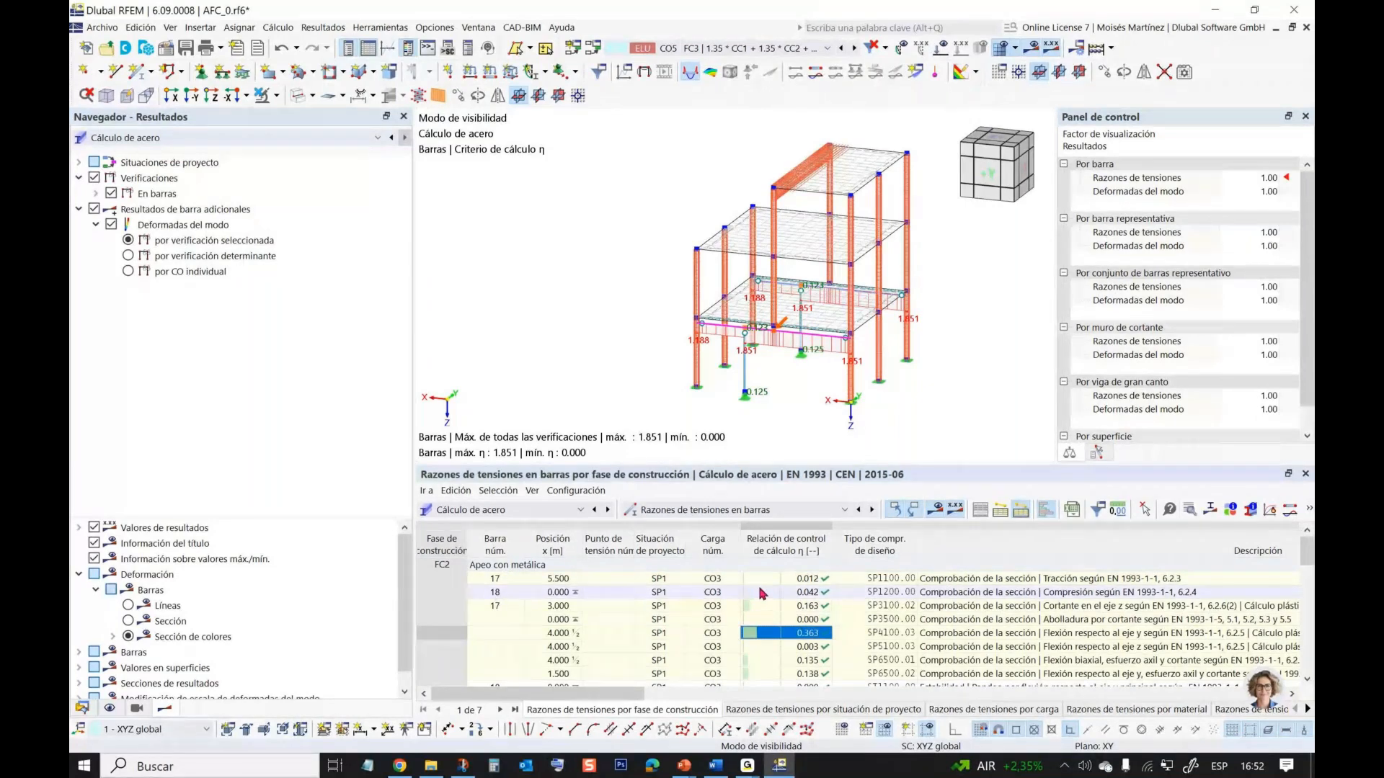
scroll(764, 605, down, 2)
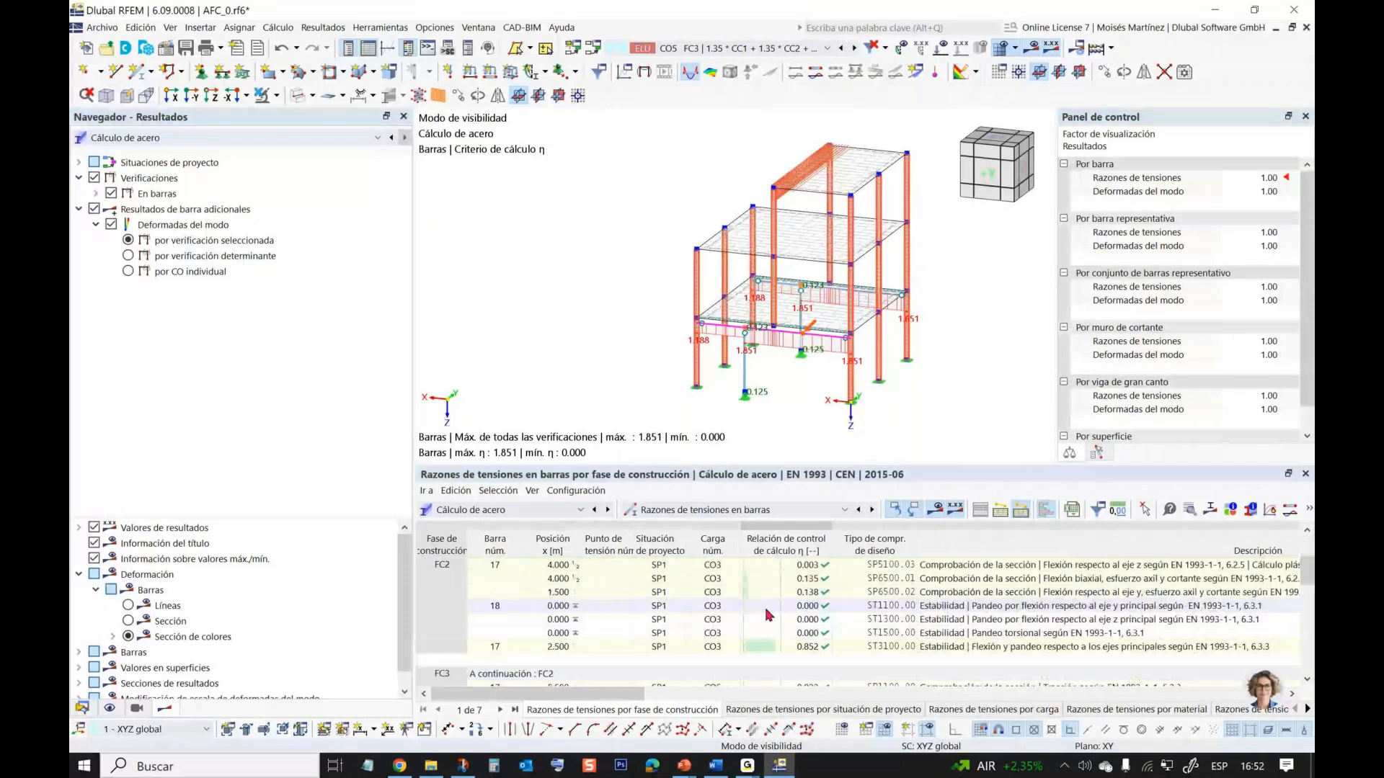
scroll(768, 614, down, 3)
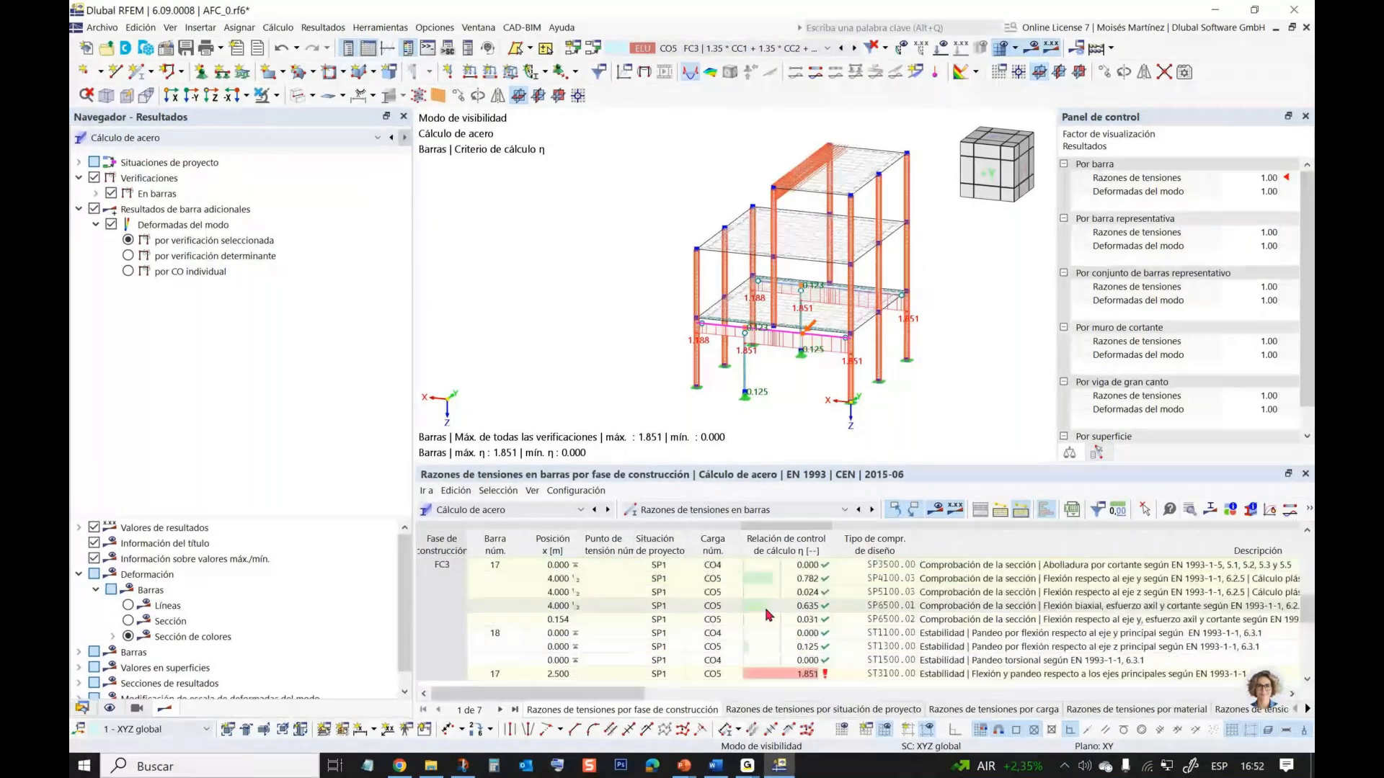
scroll(768, 614, down, 2)
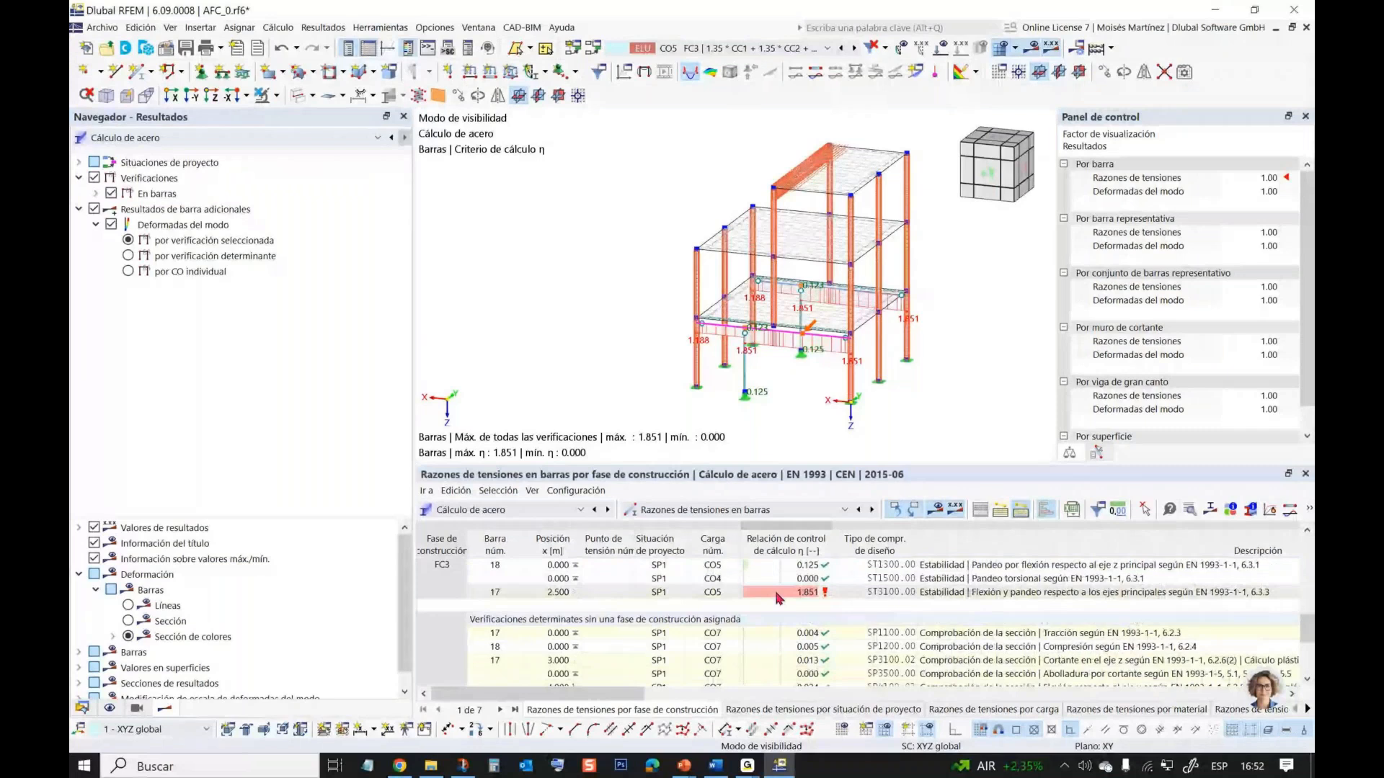
- Open the verification details of member 17's ST3100.00 stability check in stage FC3 and read through its formulas and symbols
click(1044, 594)
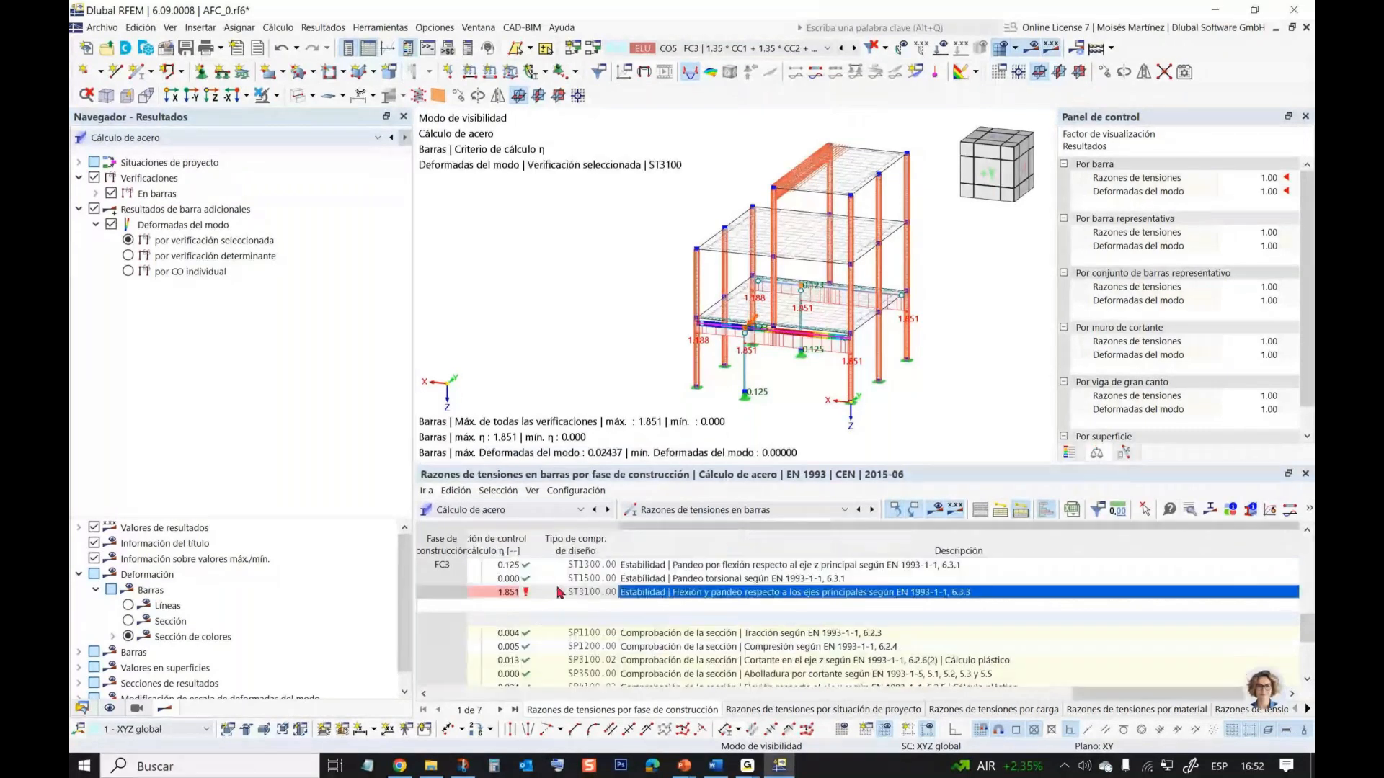
click(496, 595)
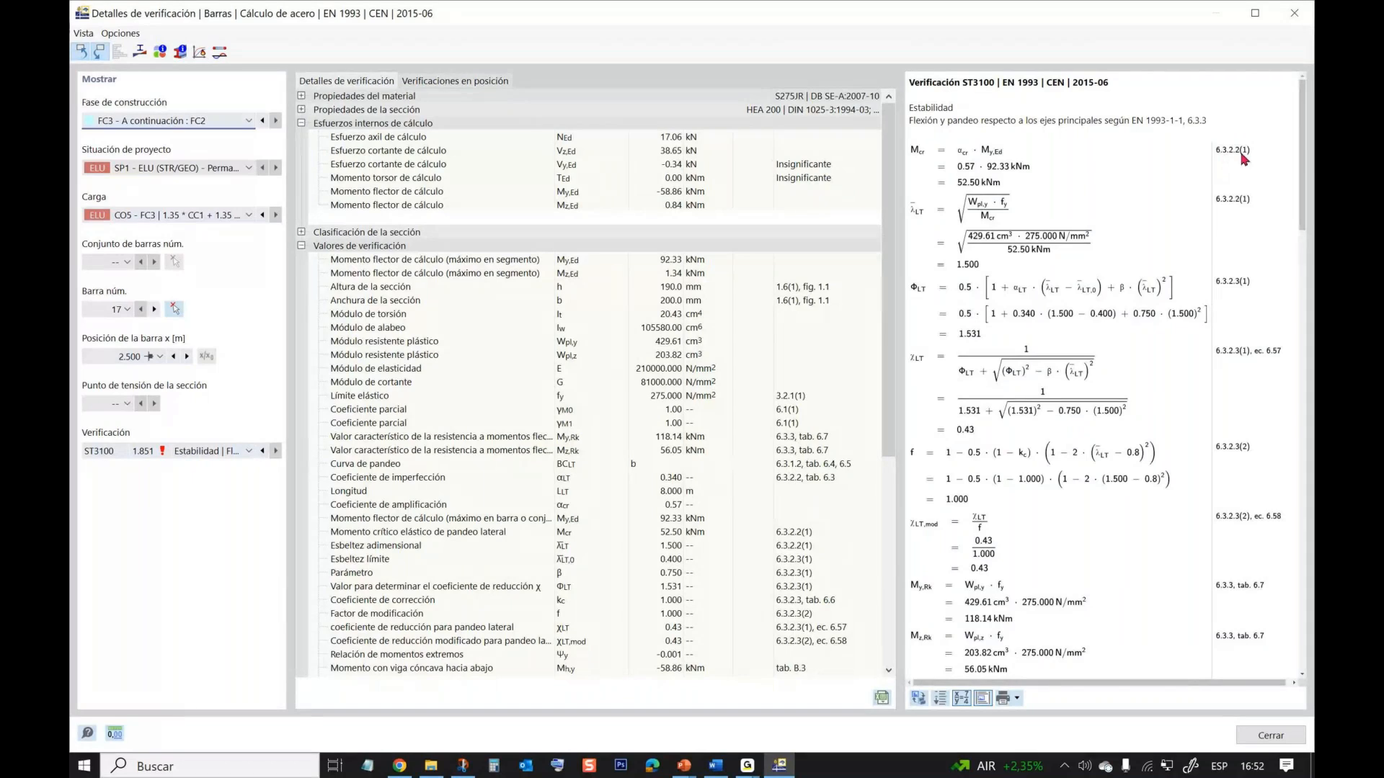
scroll(1097, 372, down, 15)
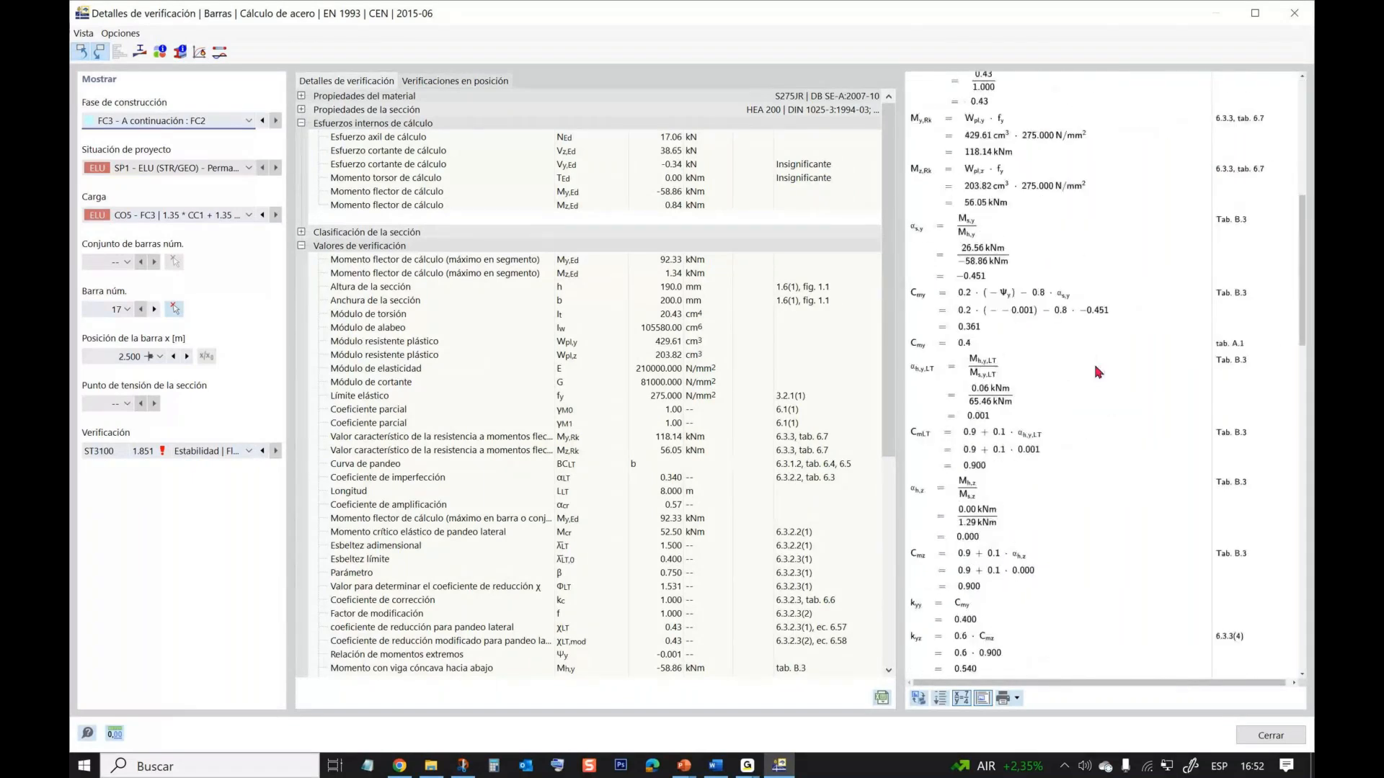
scroll(1098, 372, down, 3)
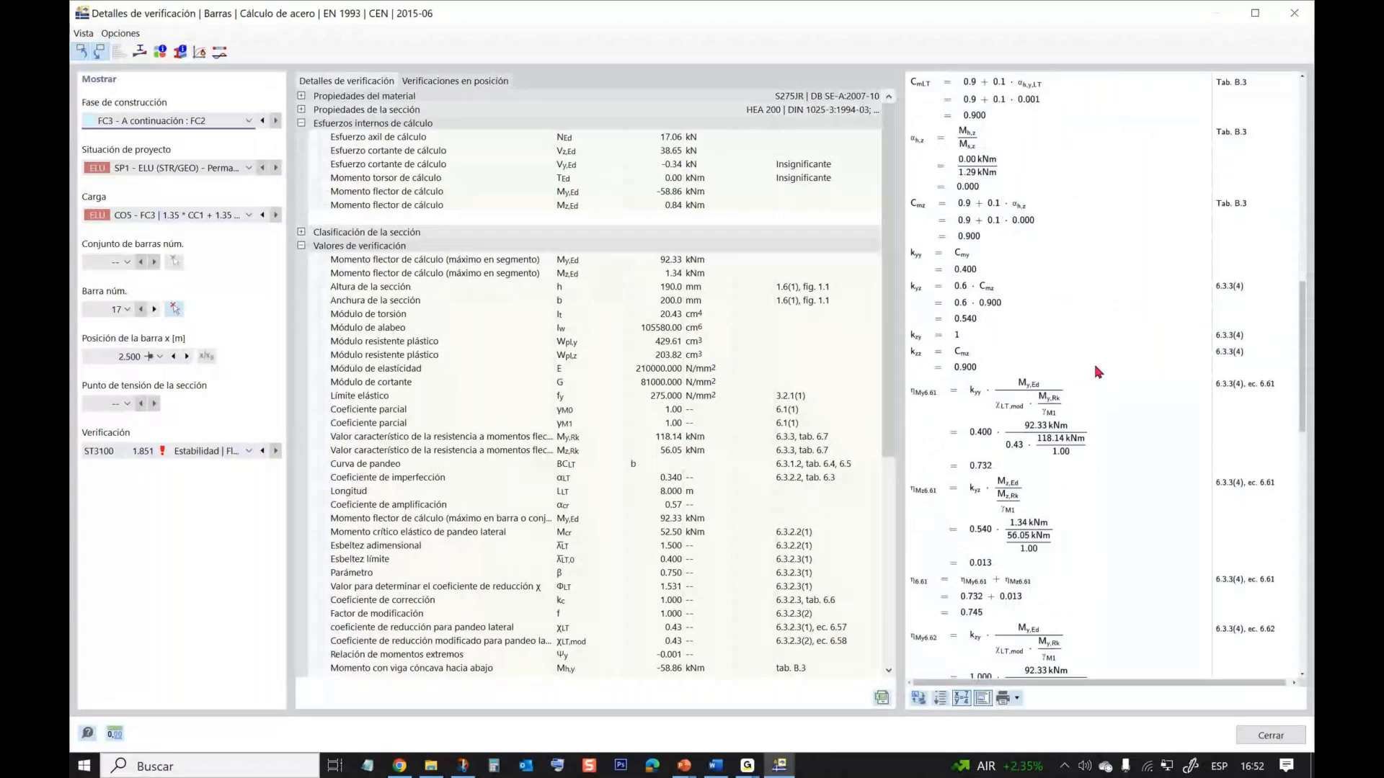
scroll(1097, 371, down, 12)
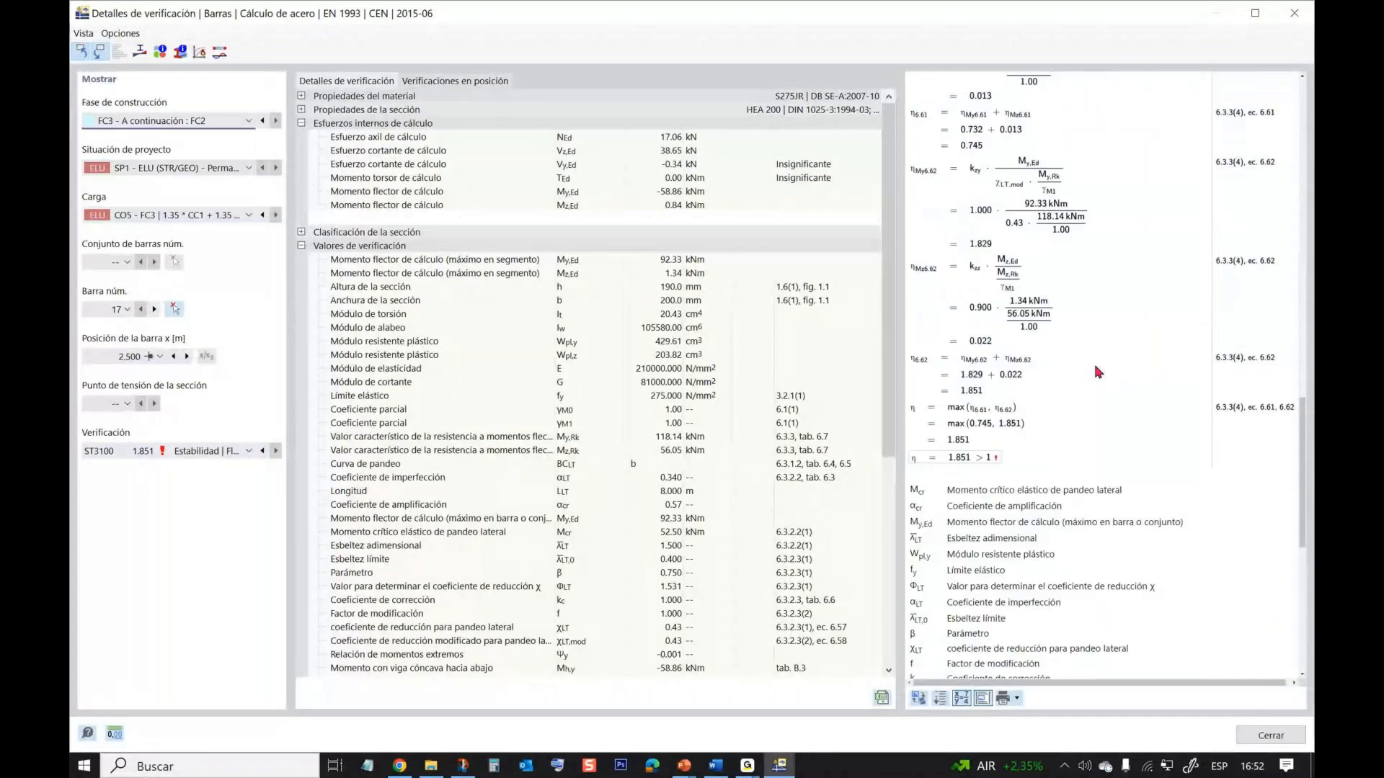
scroll(1097, 372, down, 9)
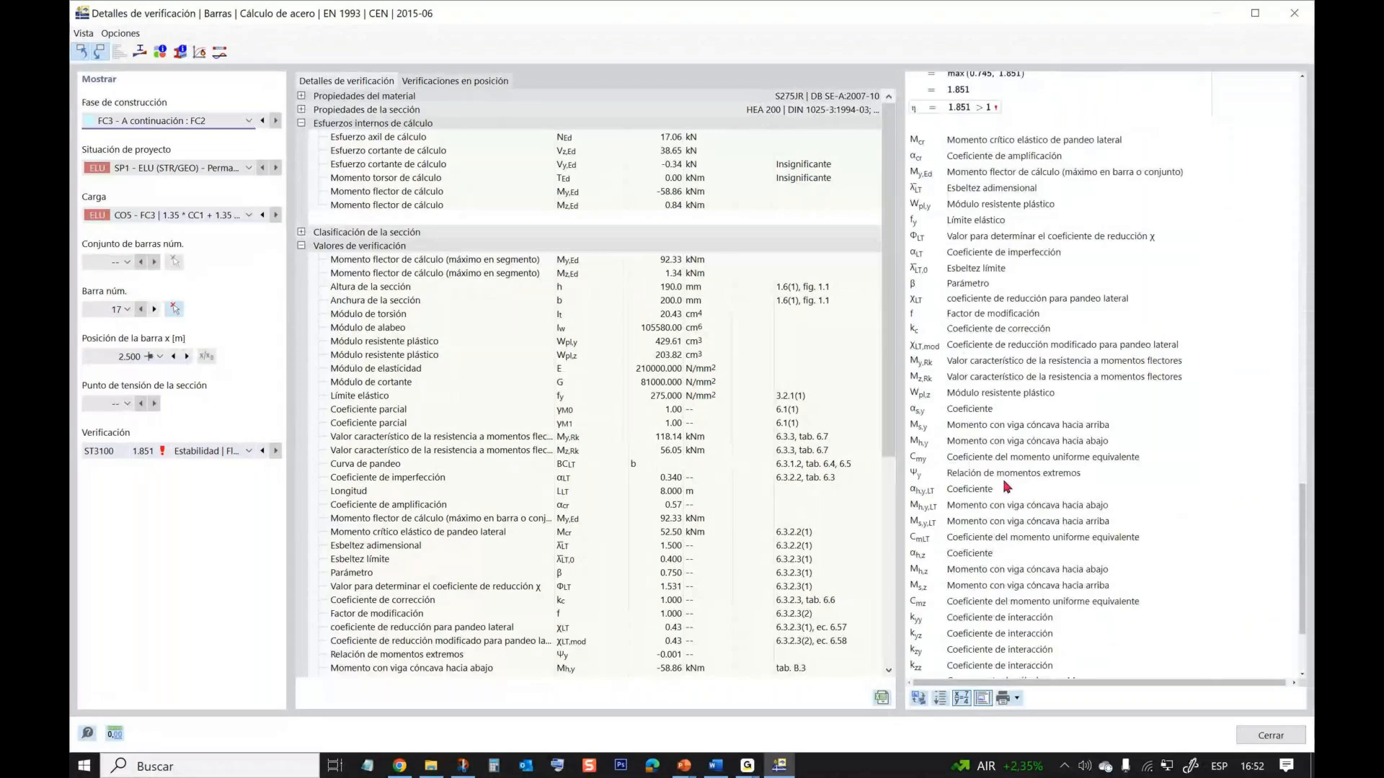
scroll(1006, 486, down, 3)
scroll(1007, 486, up, 15)
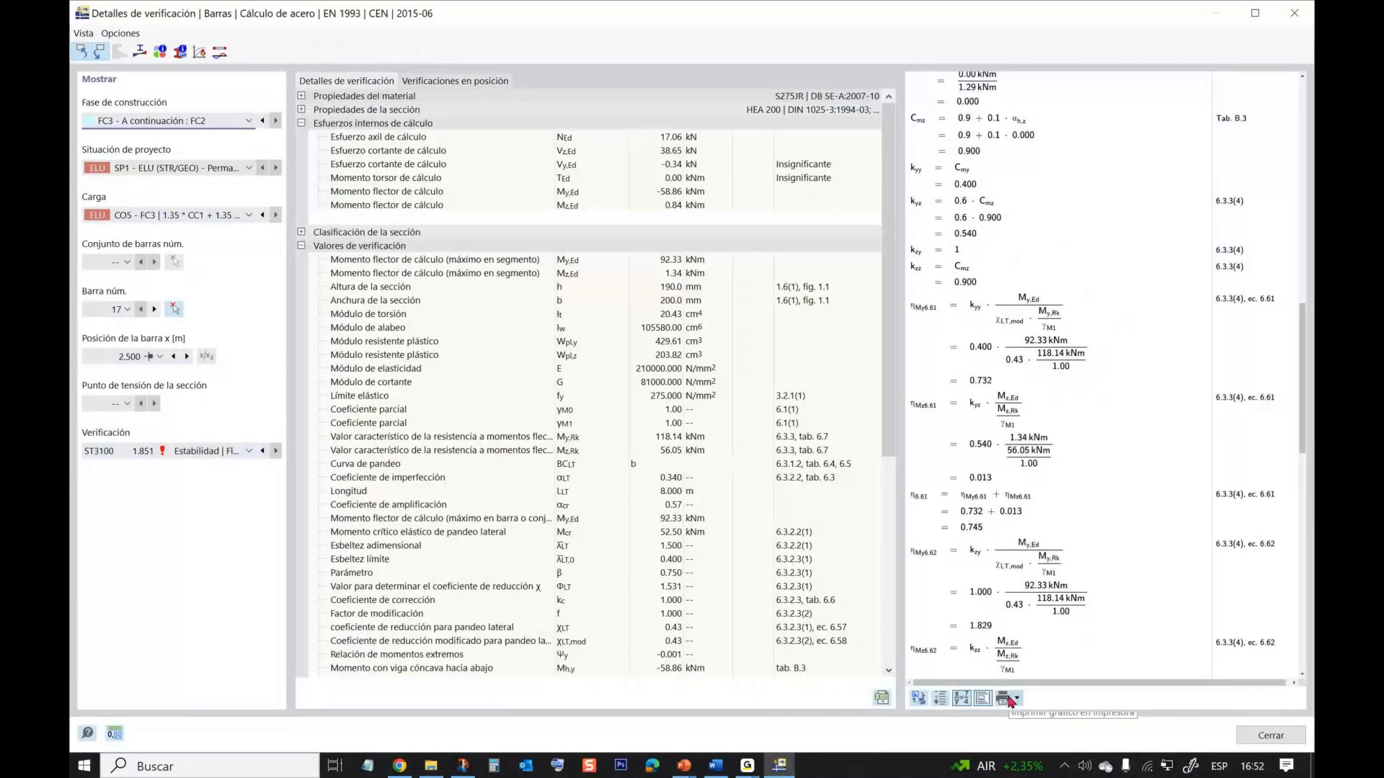
- Close the verification details, examine member 17's ST3100 mode shape on the model, and compare it with the stage FC2 checks
click(1270, 735)
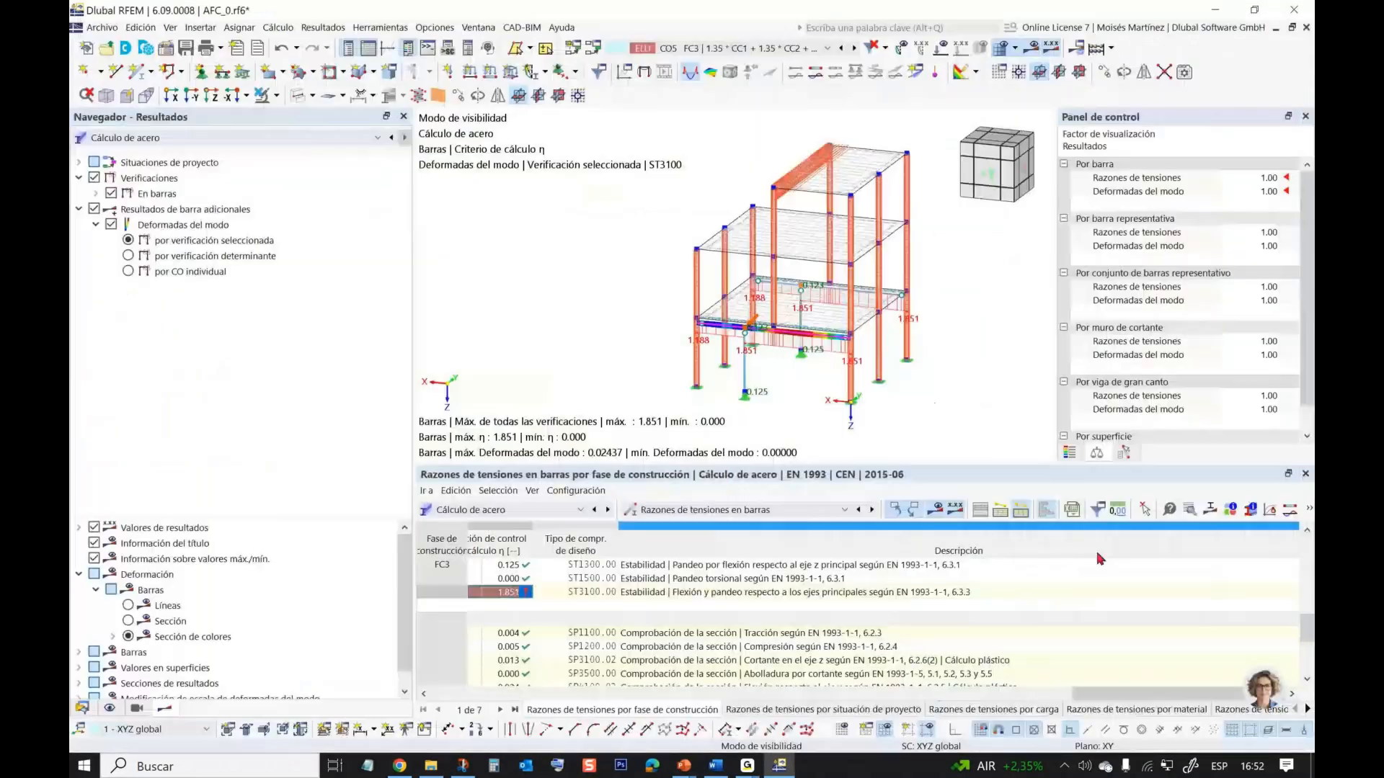
scroll(765, 277, up, 5)
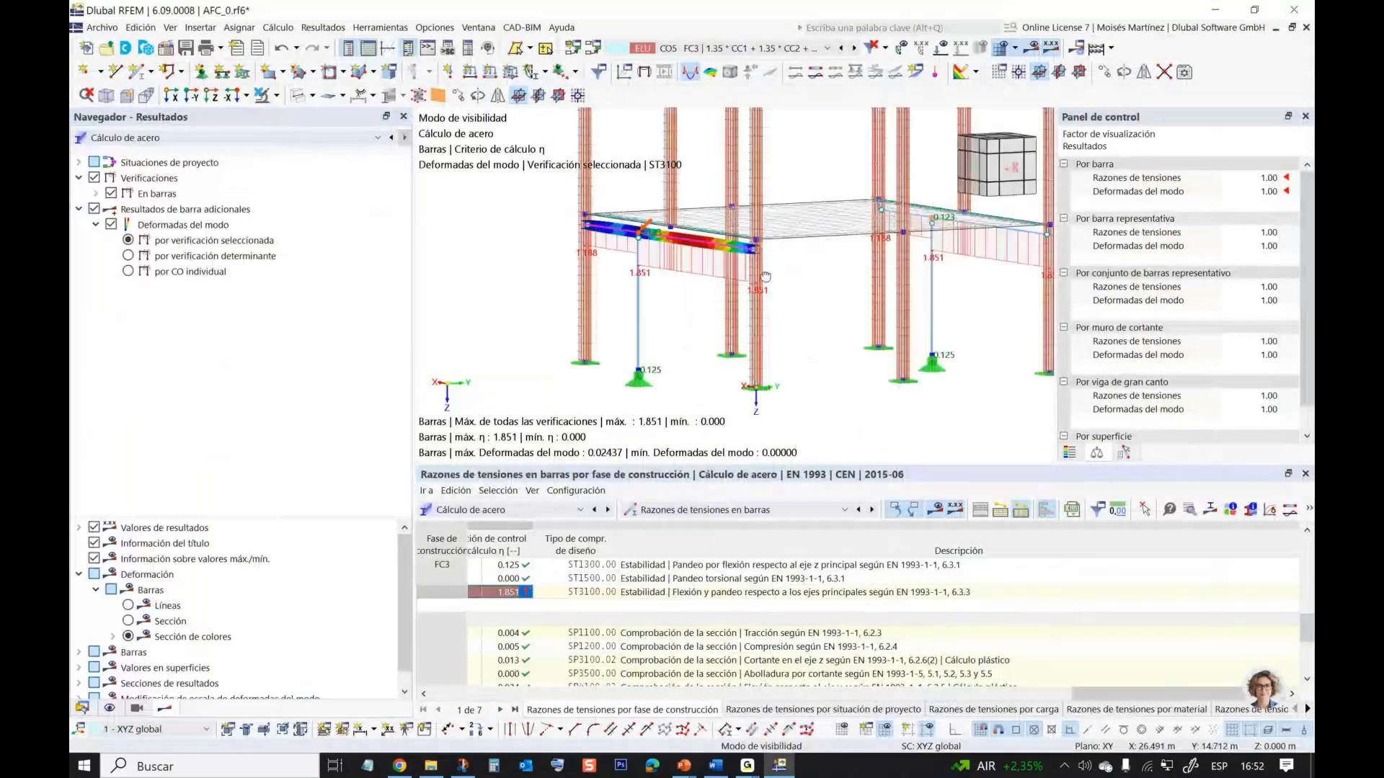
ctrl+middle_drag(765, 277, 705, 260)
scroll(705, 259, up, 5)
ctrl+middle_drag(716, 333, 751, 325)
scroll(670, 631, down, 3)
scroll(670, 631, down, 2)
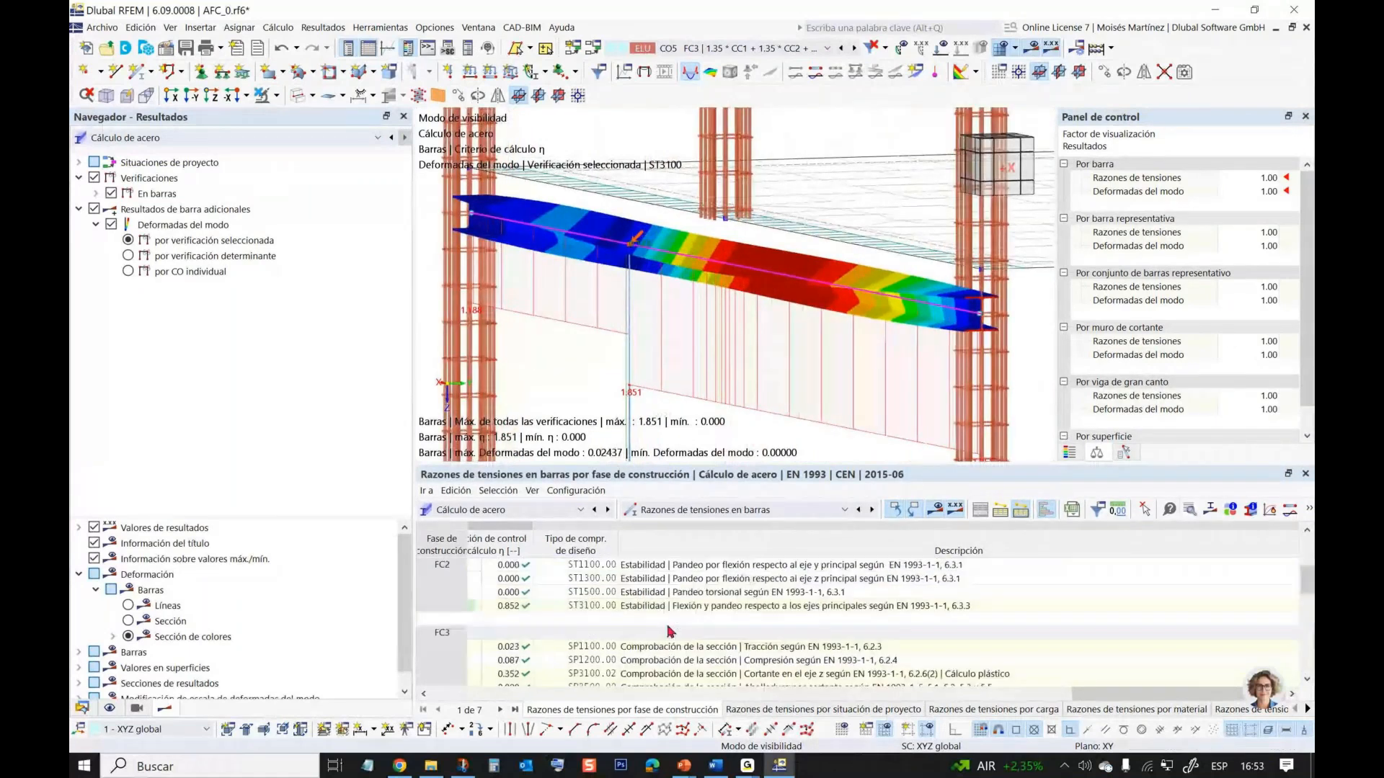
scroll(670, 631, up, 1)
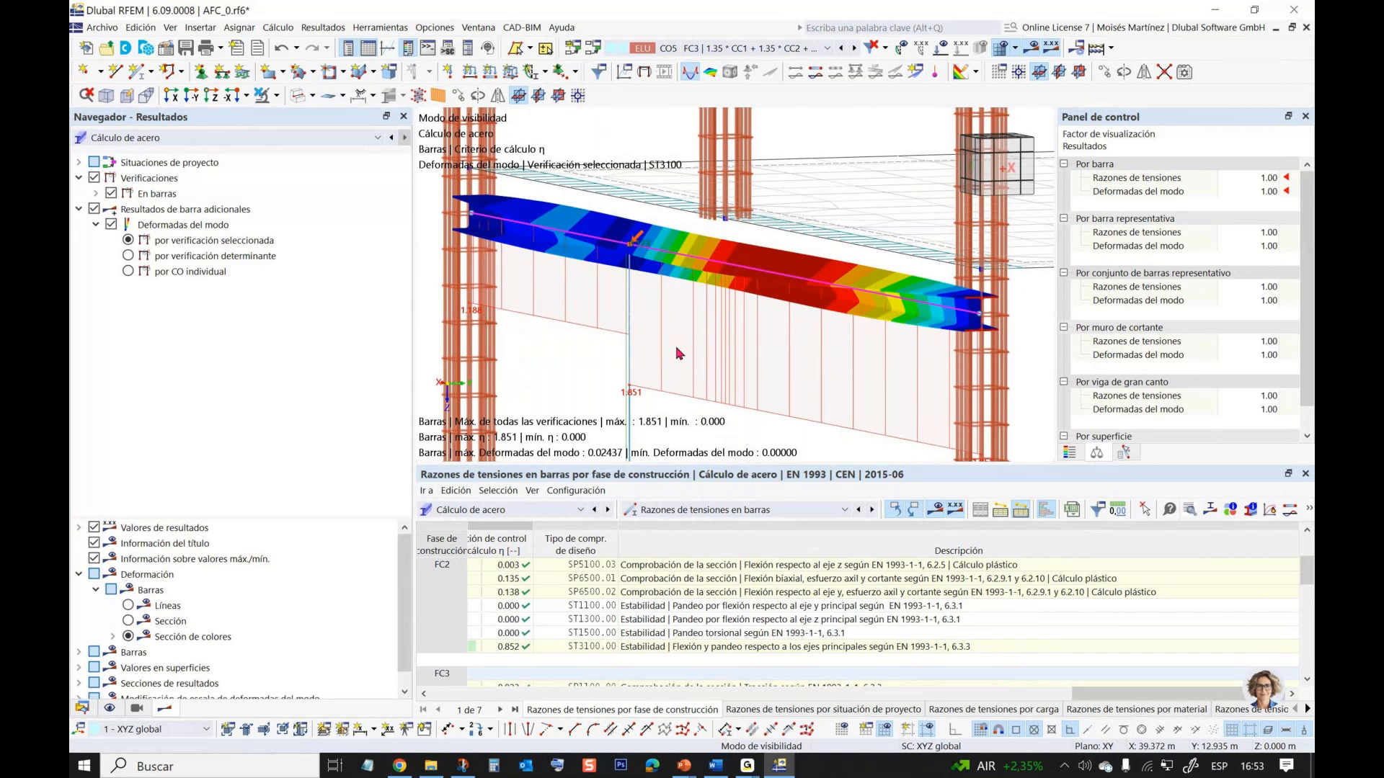
scroll(676, 352, down, 10)
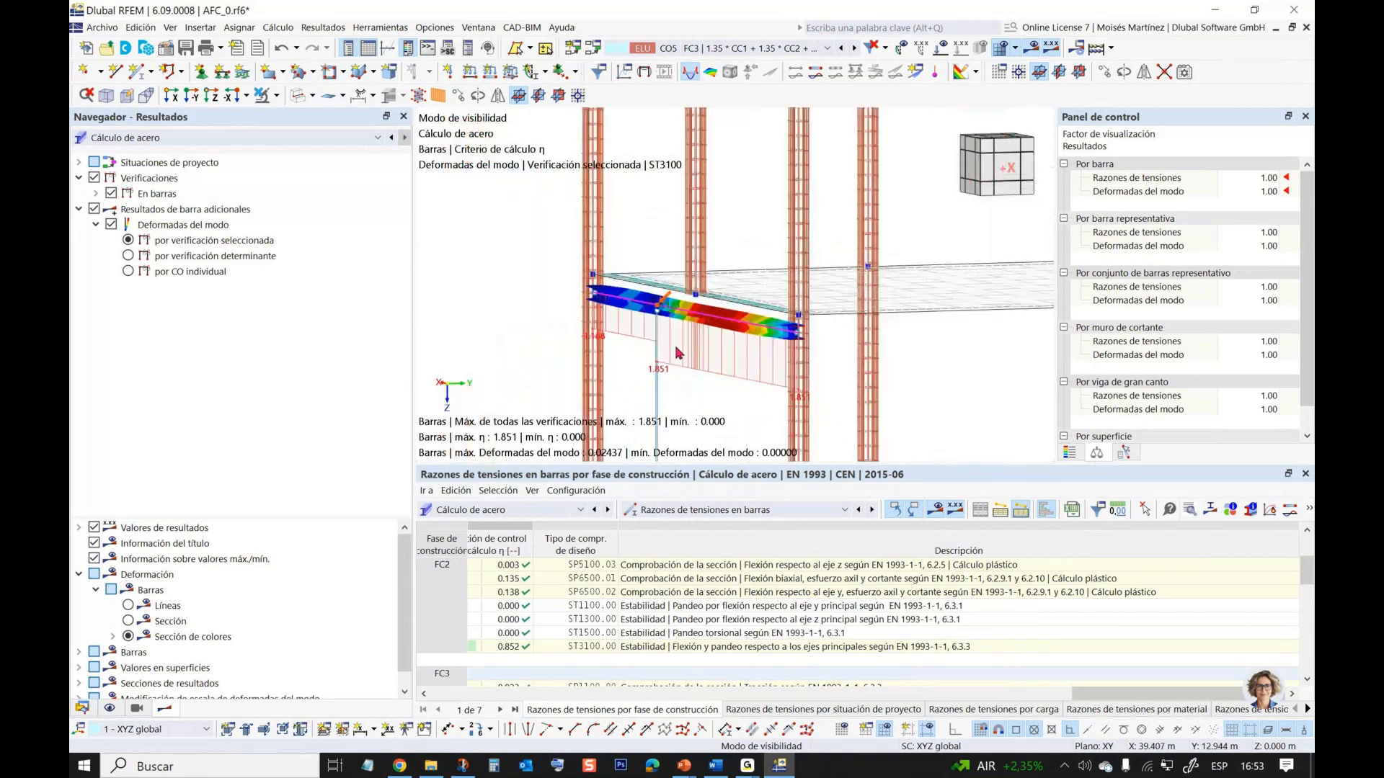
ctrl+middle_drag(607, 331, 635, 298)
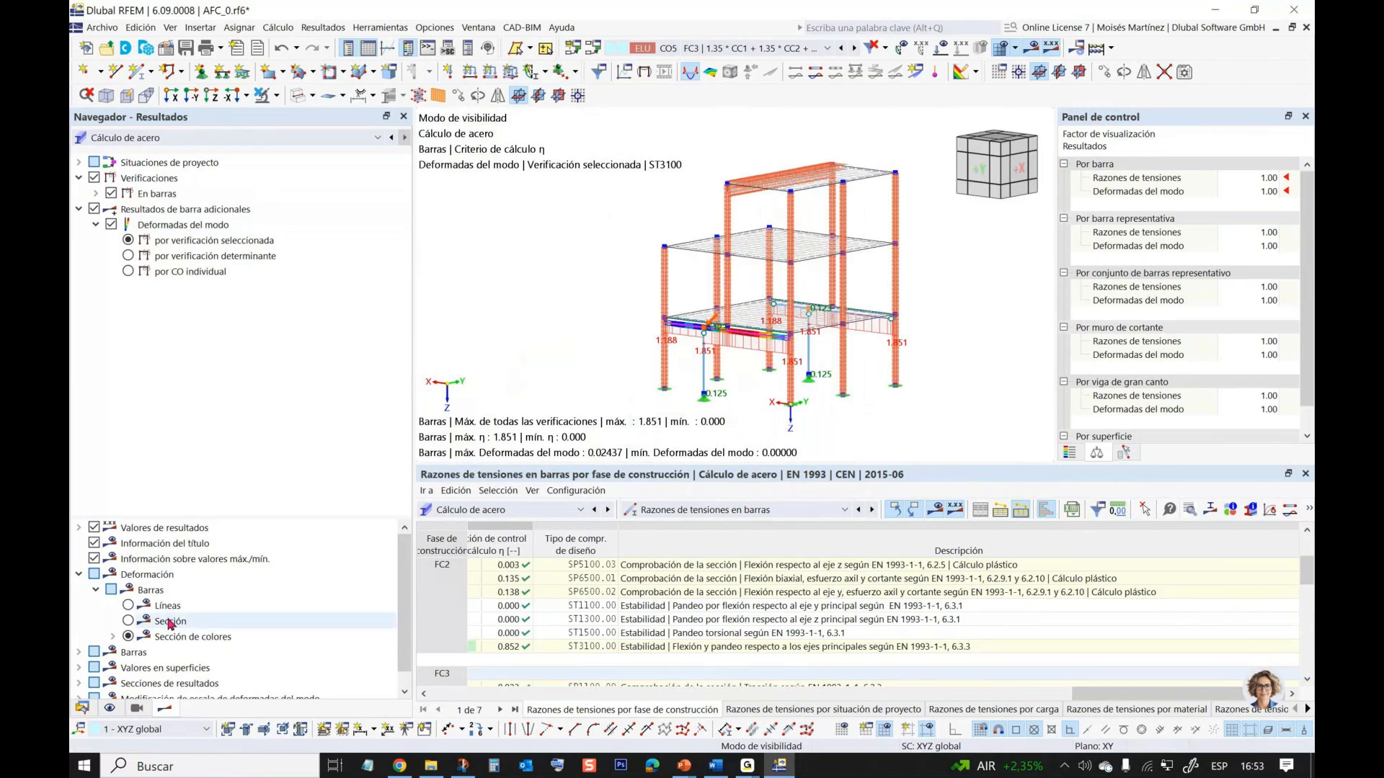
- Bring up the Viga por etapas.rf6 model from the data navigator and view the beam's displacements for CO1
click(83, 711)
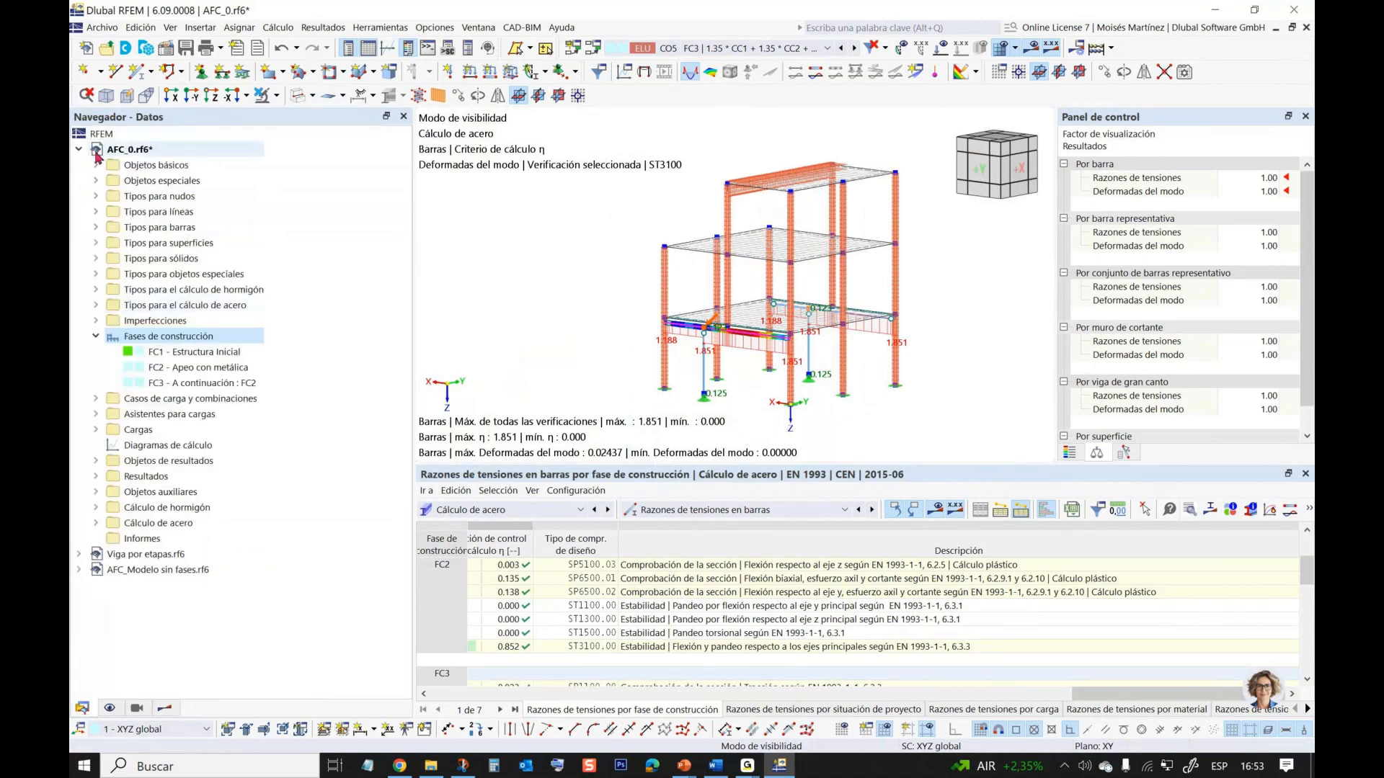
double_click(96, 152)
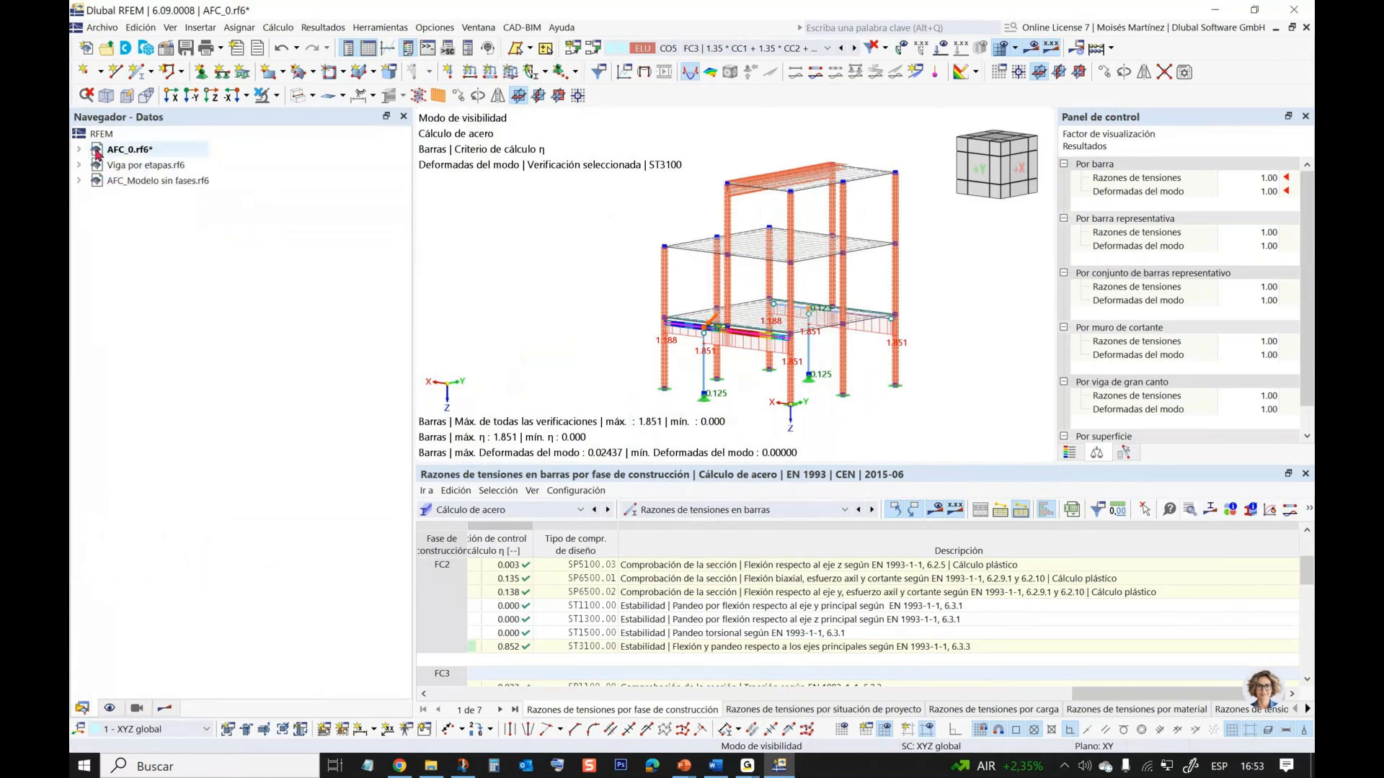
click(142, 166)
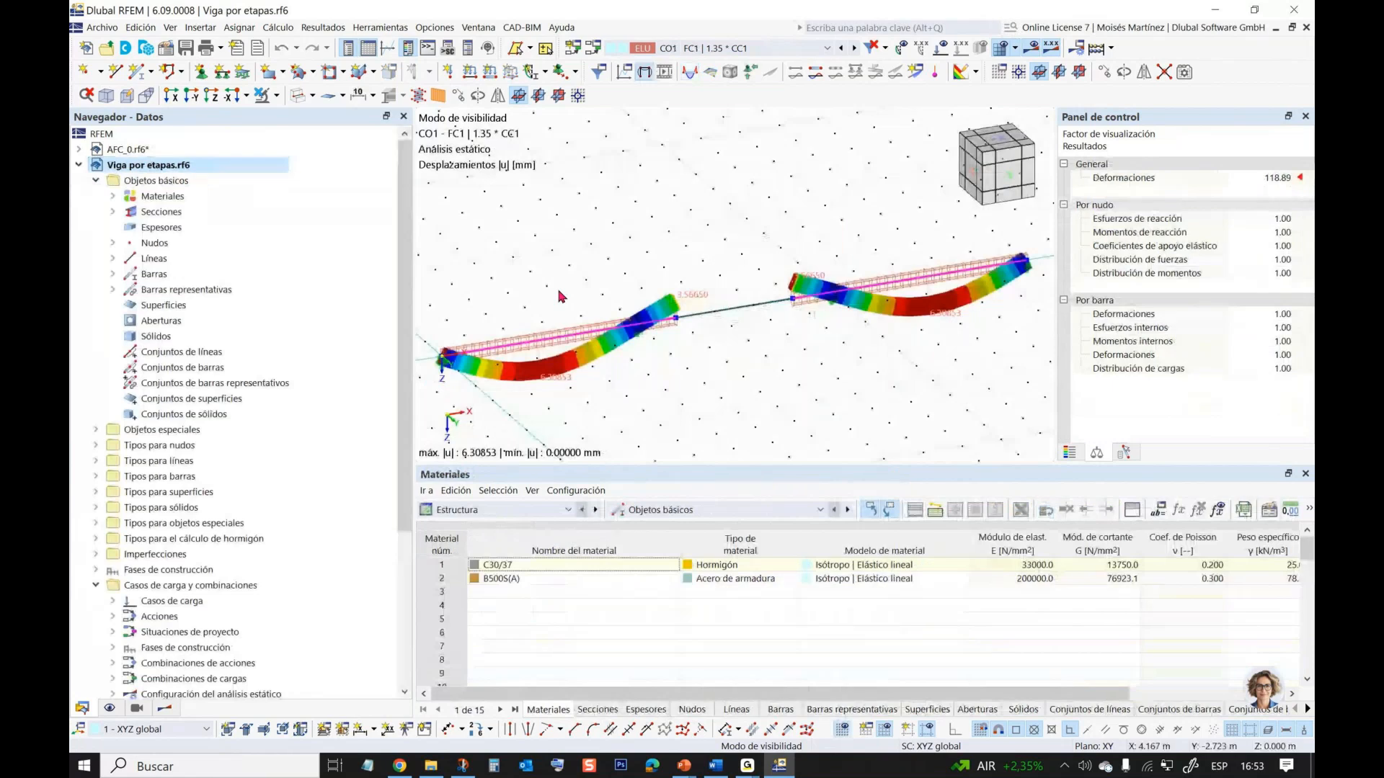
ctrl+middle_drag(627, 243, 580, 341)
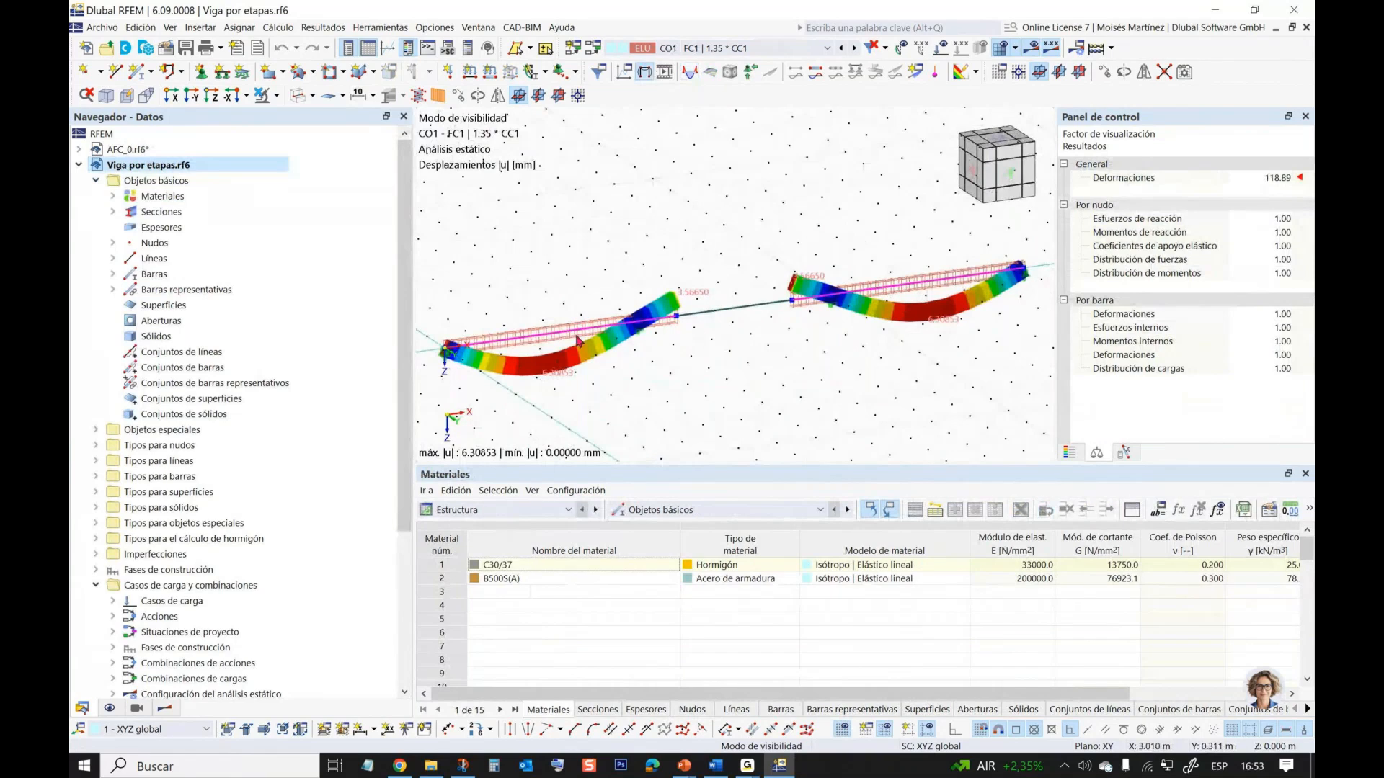
scroll(729, 319, down, 1)
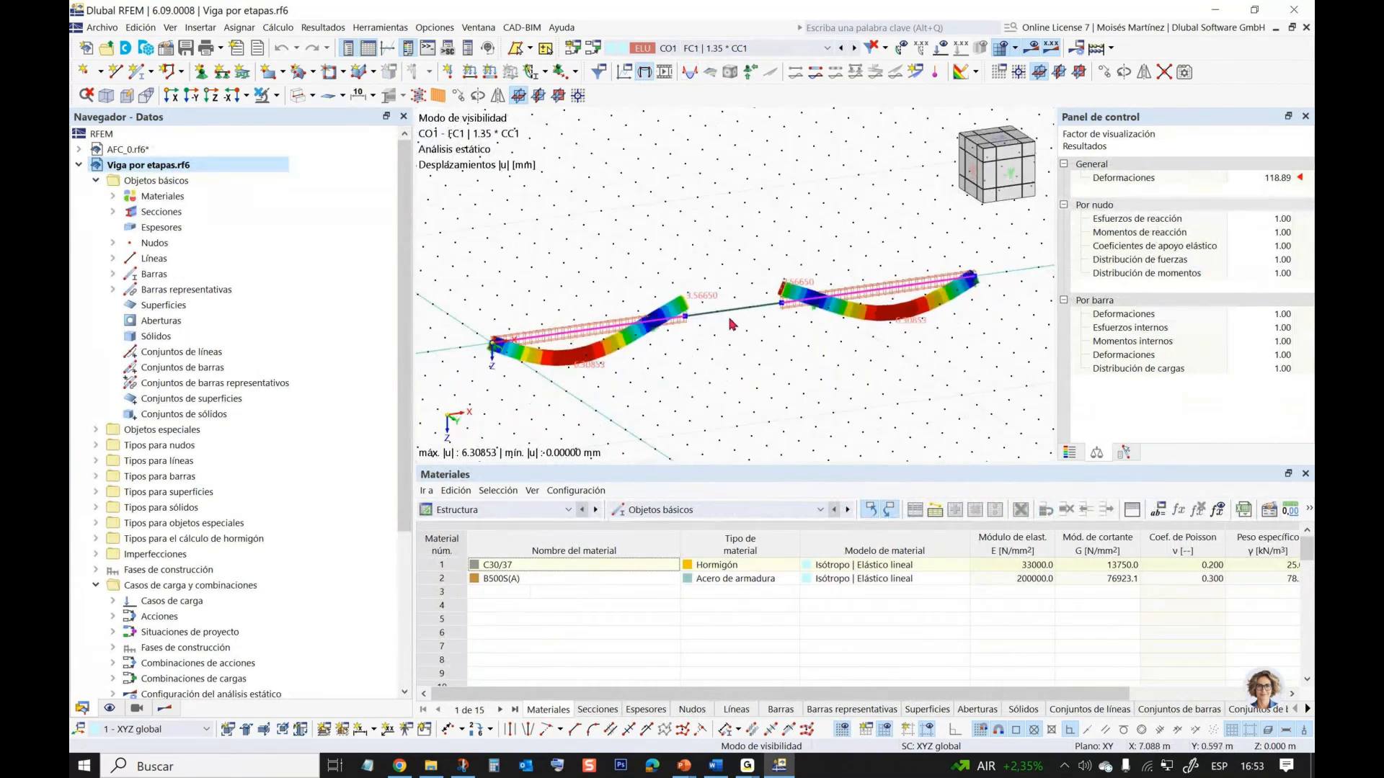
- Hide the displacement results and loads of the beam, and show construction stage FC1 Dos ménsula
click(644, 72)
click(301, 95)
ctrl+middle_drag(704, 338, 689, 352)
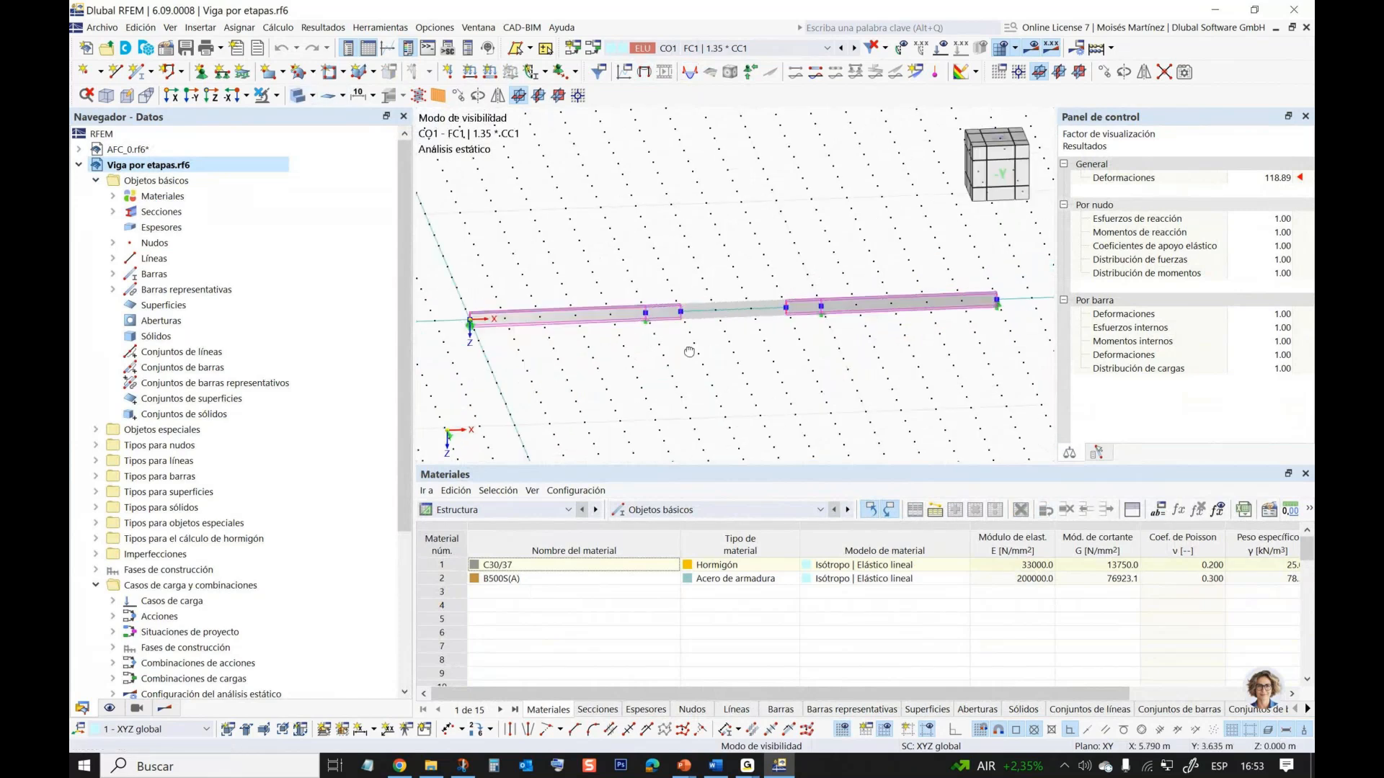
click(826, 47)
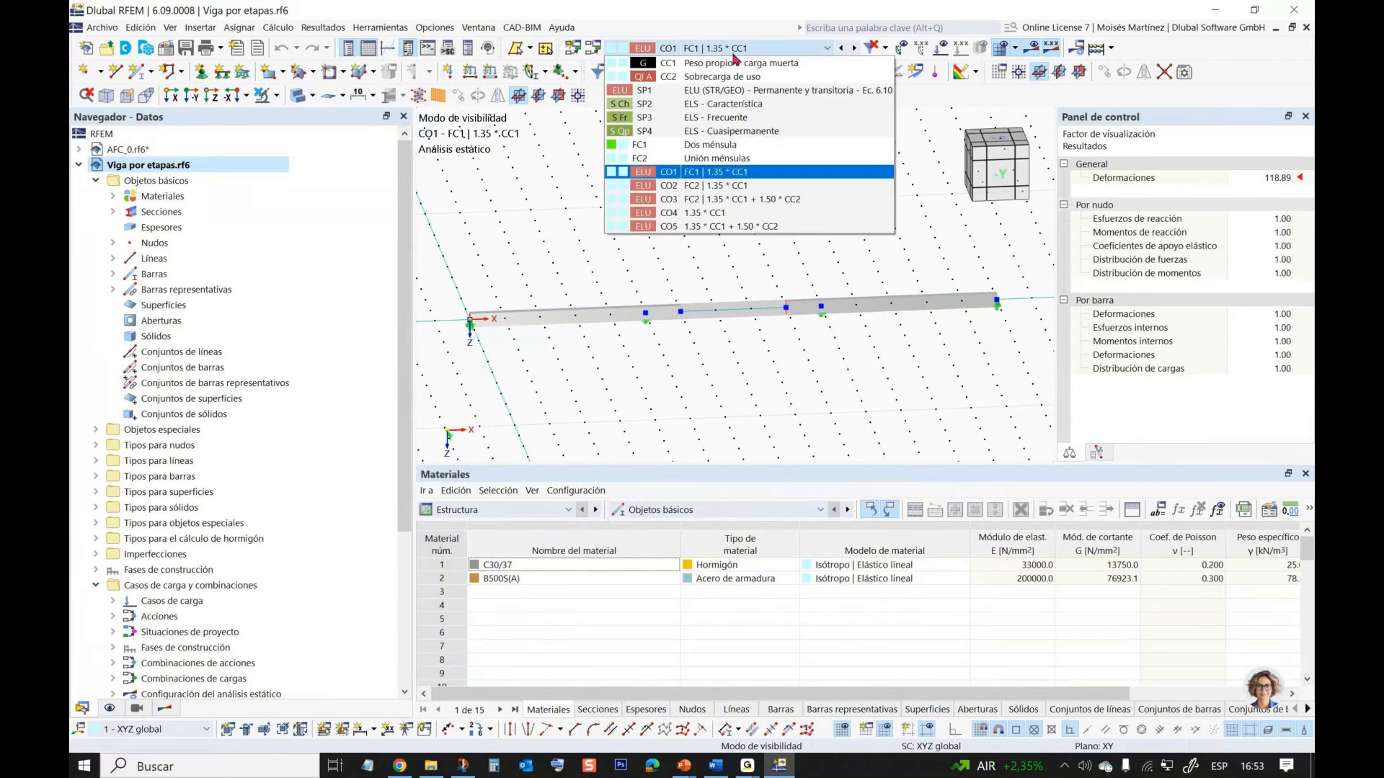
click(721, 146)
ctrl+middle_drag(713, 362, 802, 328)
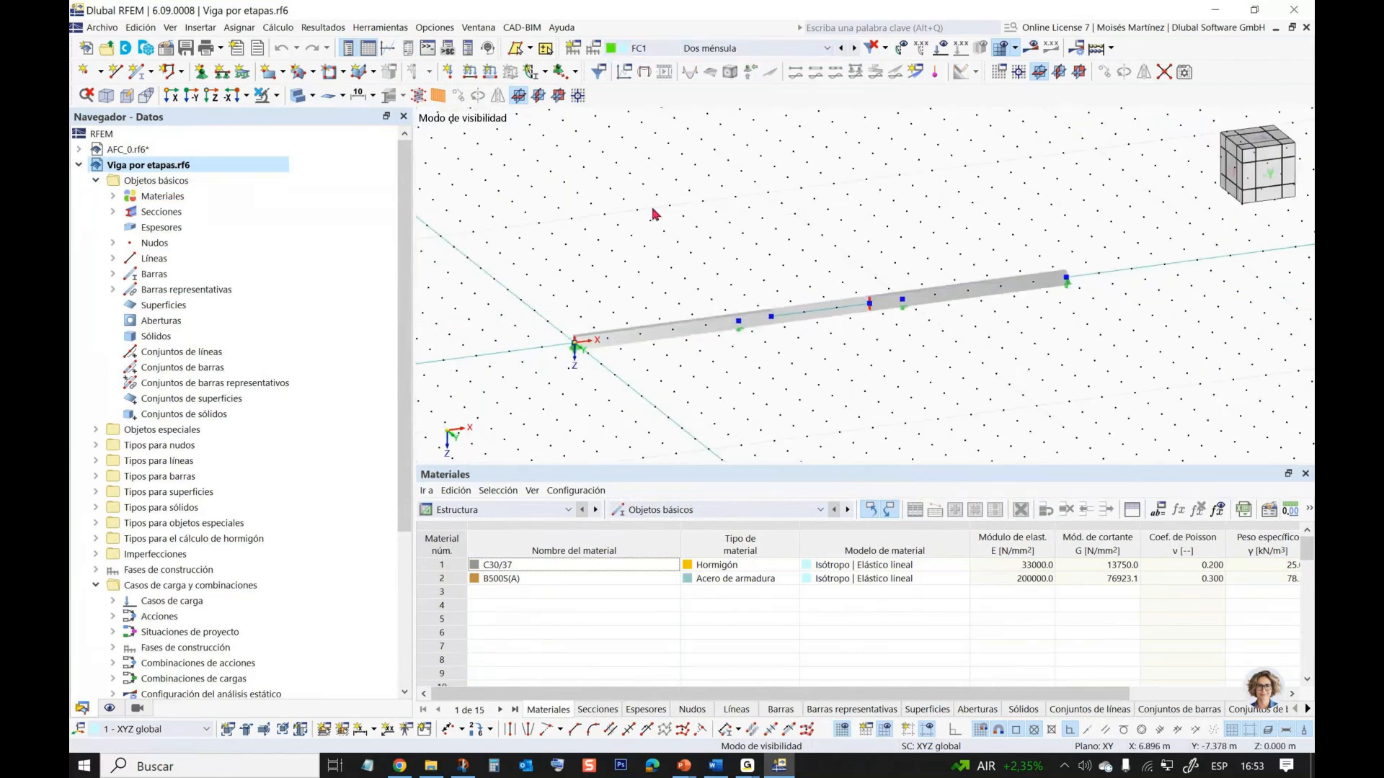
- Display the loads on the two cantilevers, advance to the following construction stage, and keep the Estructura tables listed
click(295, 99)
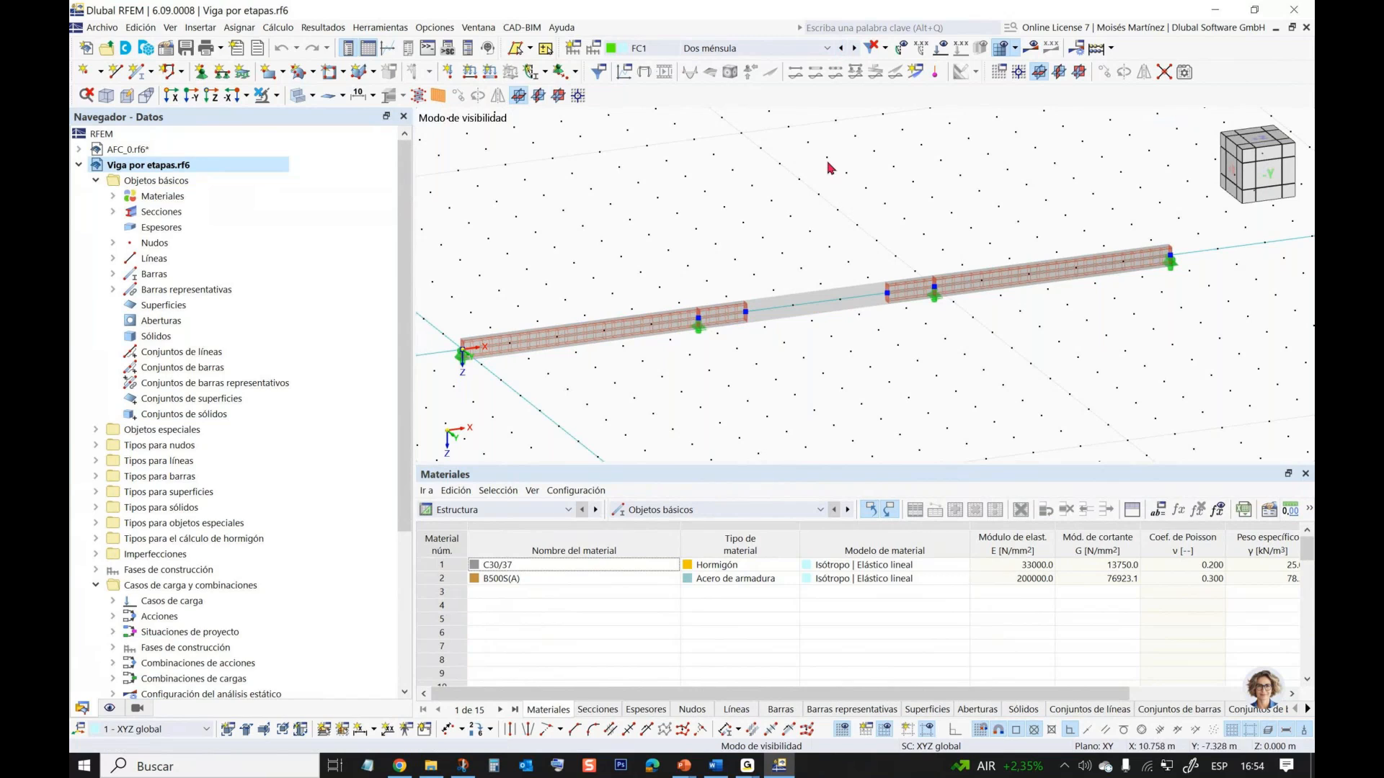
click(854, 48)
mouse_move(836, 232)
middle_down()
mouse_move(849, 226)
mouse_move(802, 222)
mouse_move(797, 198)
mouse_move(828, 209)
middle_up()
click(504, 509)
click(509, 523)
ctrl+middle_drag(696, 370, 800, 335)
- Return to the AFC_0.rf6 model and list the Cálculo de acero stress ratios of its members by construction stage
click(135, 151)
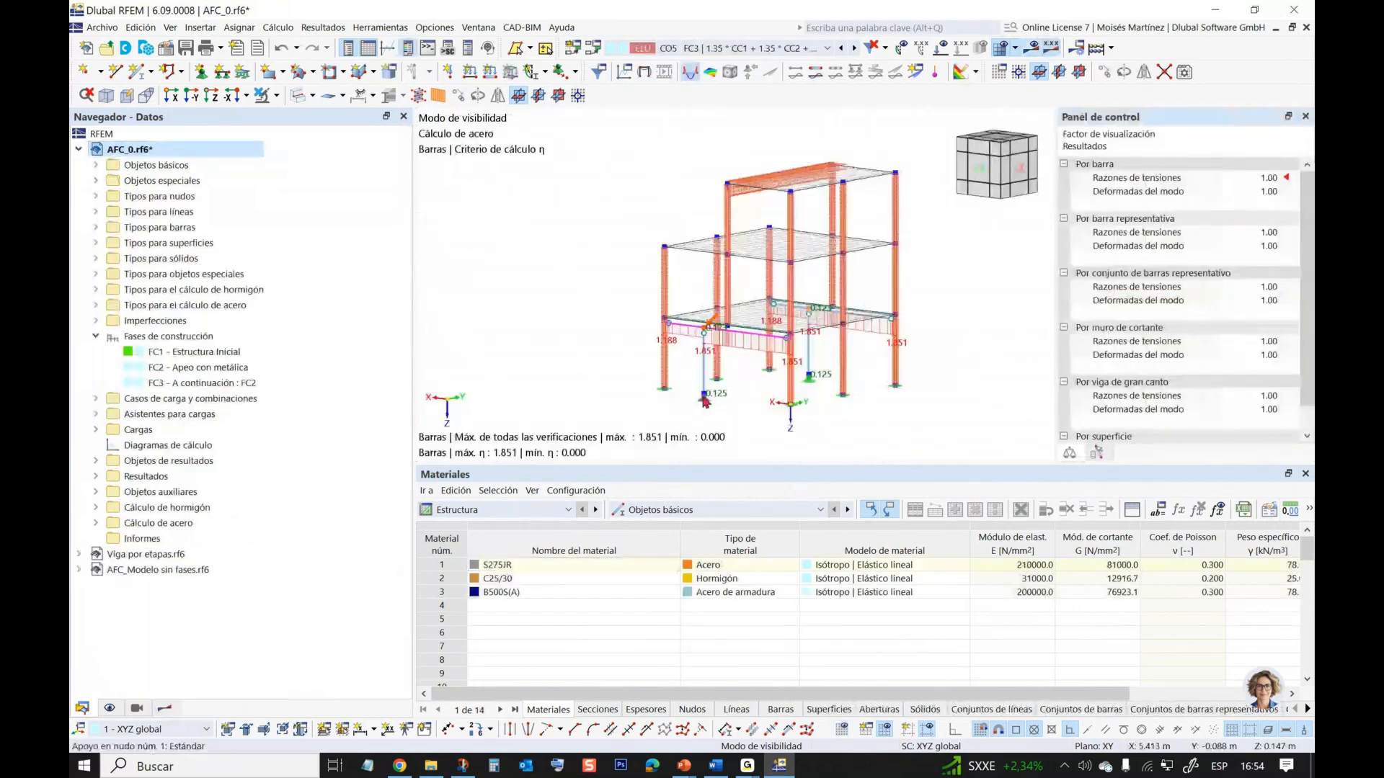
ctrl+middle_drag(547, 340, 581, 354)
click(545, 511)
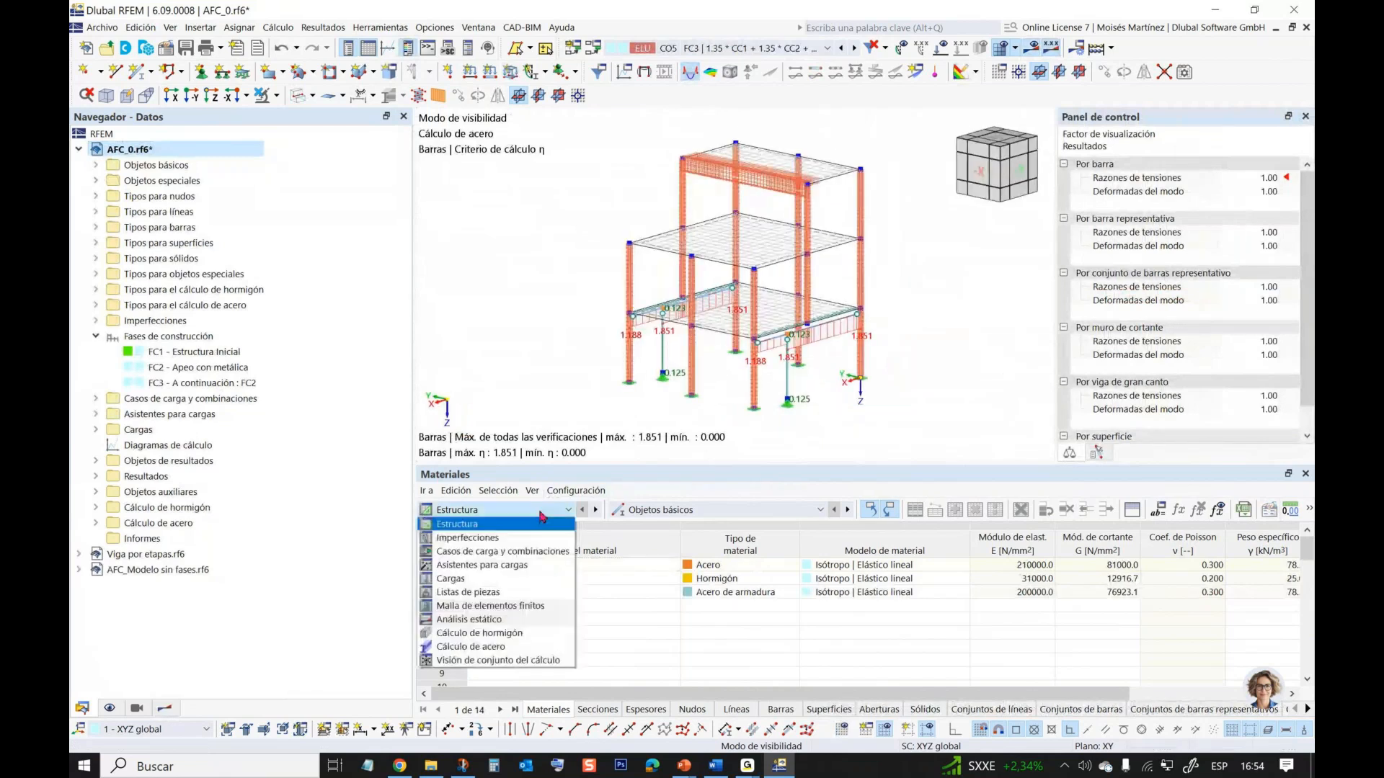
click(517, 646)
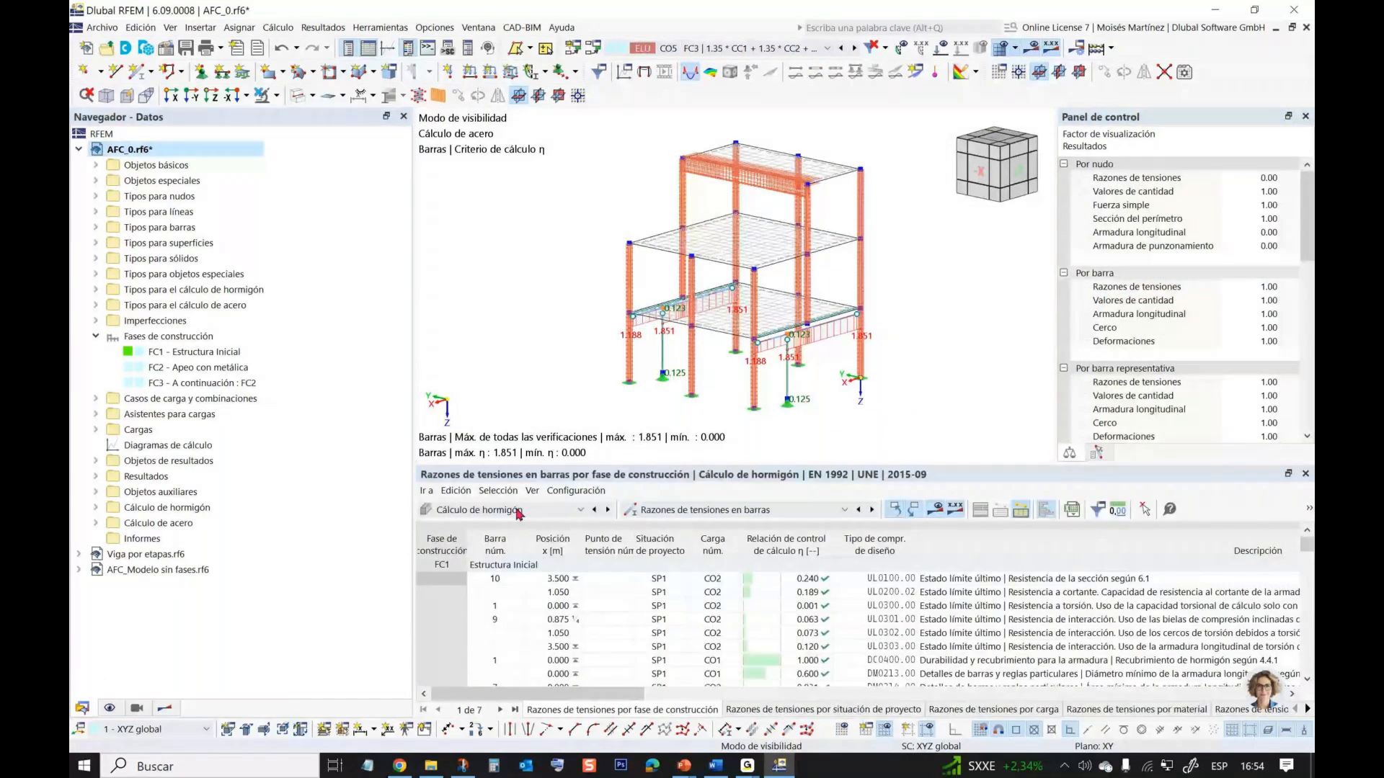
click(517, 511)
click(533, 656)
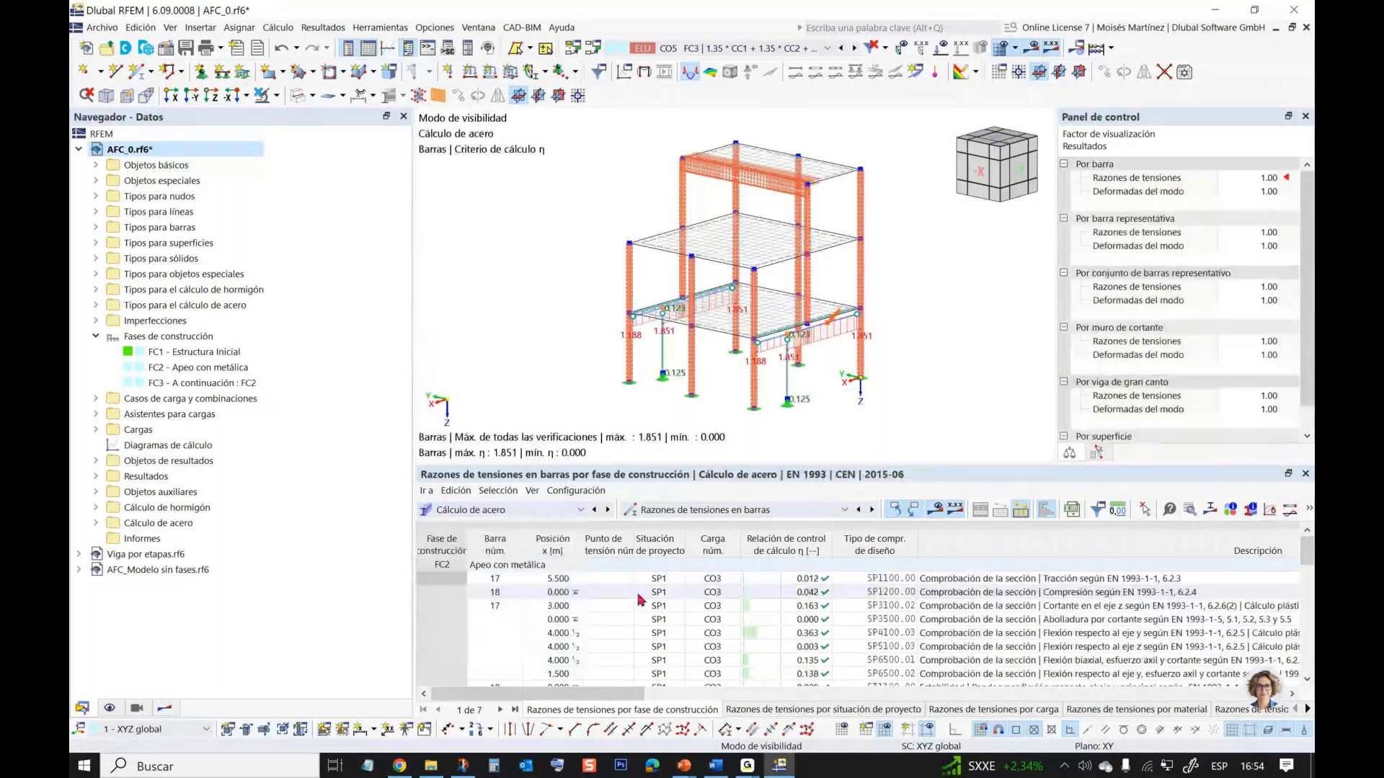
- Select member 17's ST3100.00 stability check in stage FC3 and examine its mode shape within the whole structure
scroll(641, 599, down, 5)
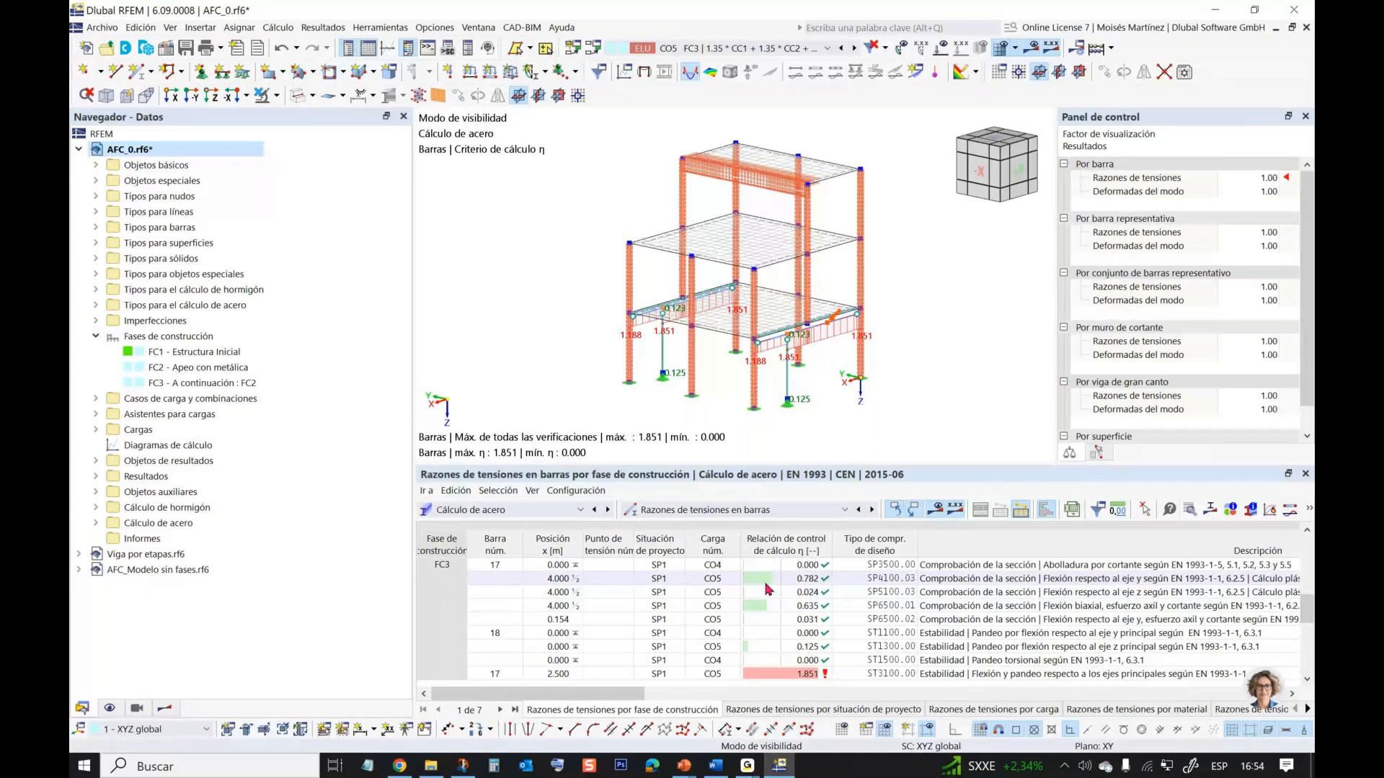
click(773, 675)
scroll(804, 334, up, 4)
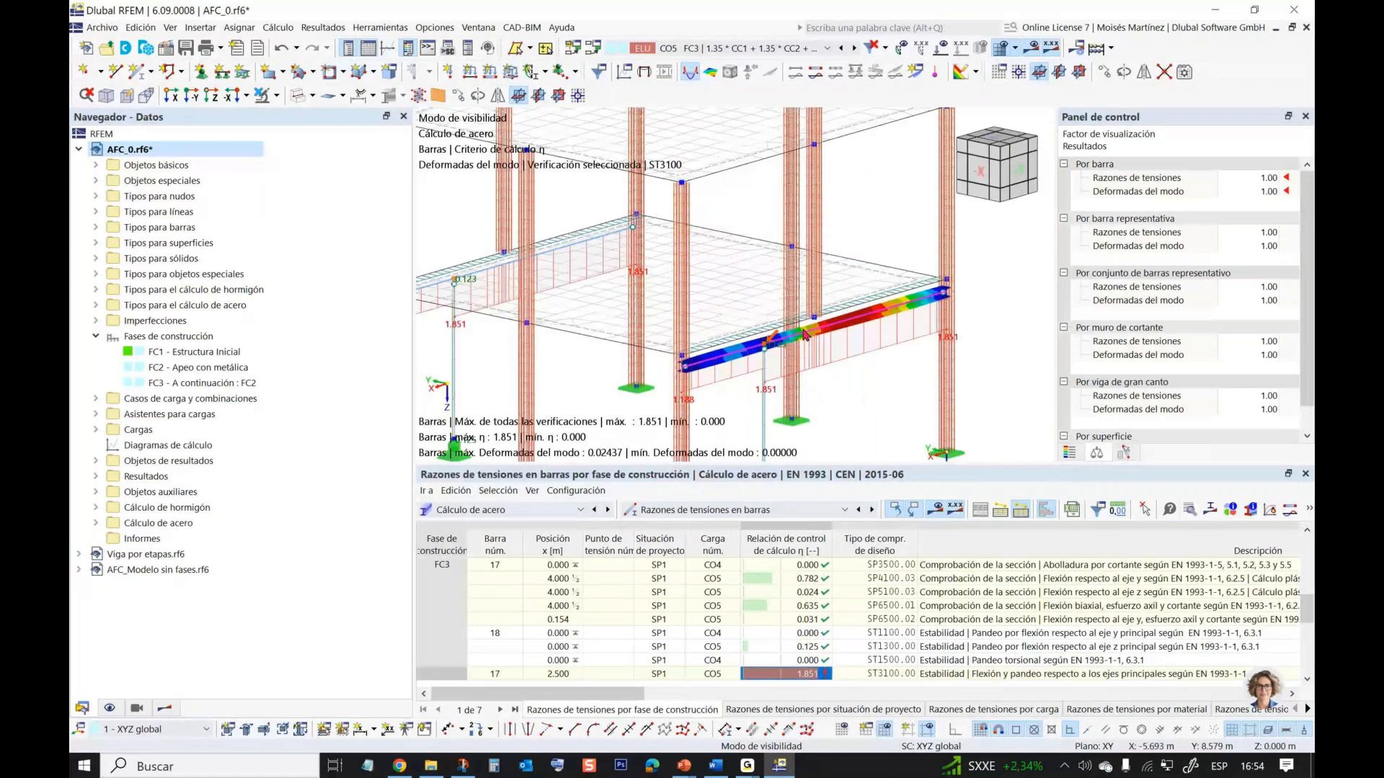
scroll(804, 335, down, 2)
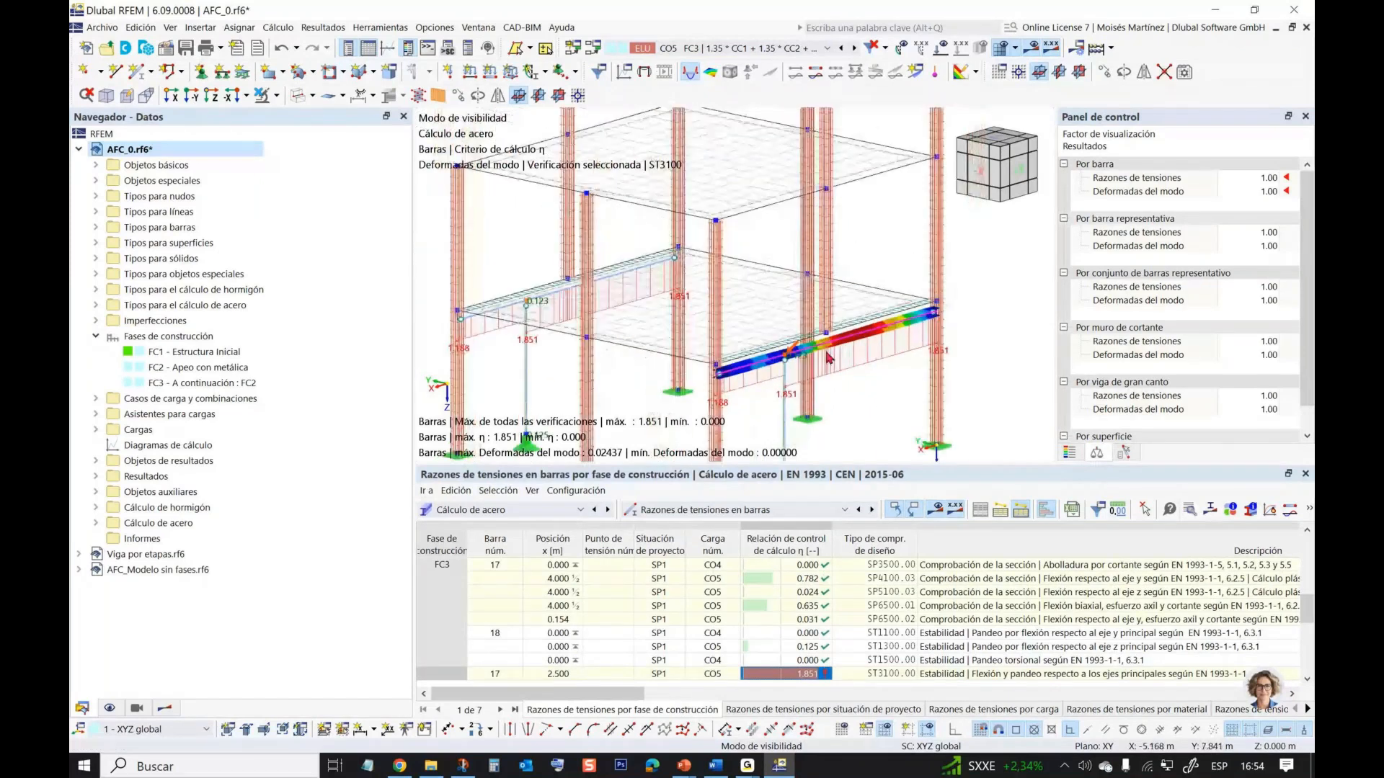
scroll(828, 360, down, 2)
scroll(833, 374, down, 3)
ctrl+middle_drag(834, 375, 672, 332)
scroll(656, 336, up, 2)
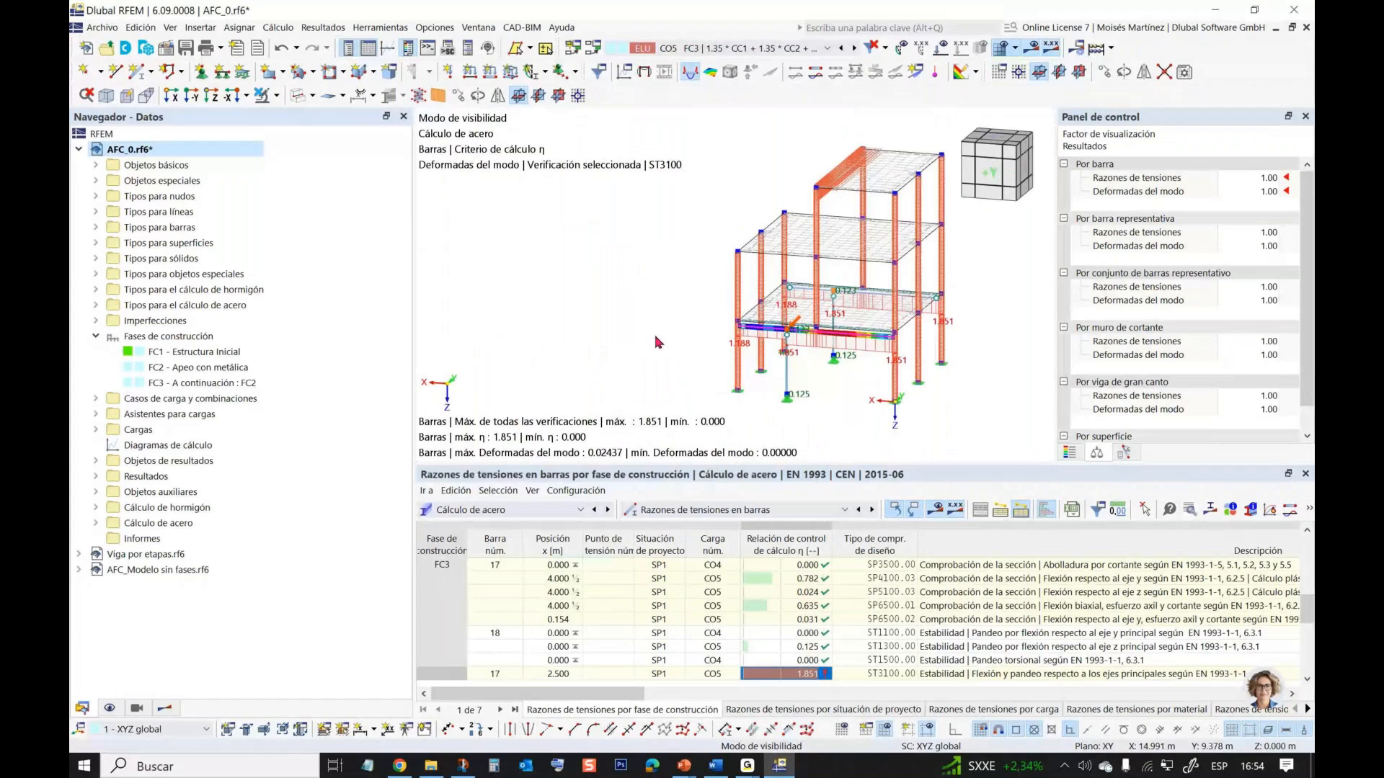
middle_drag(668, 332, 598, 332)
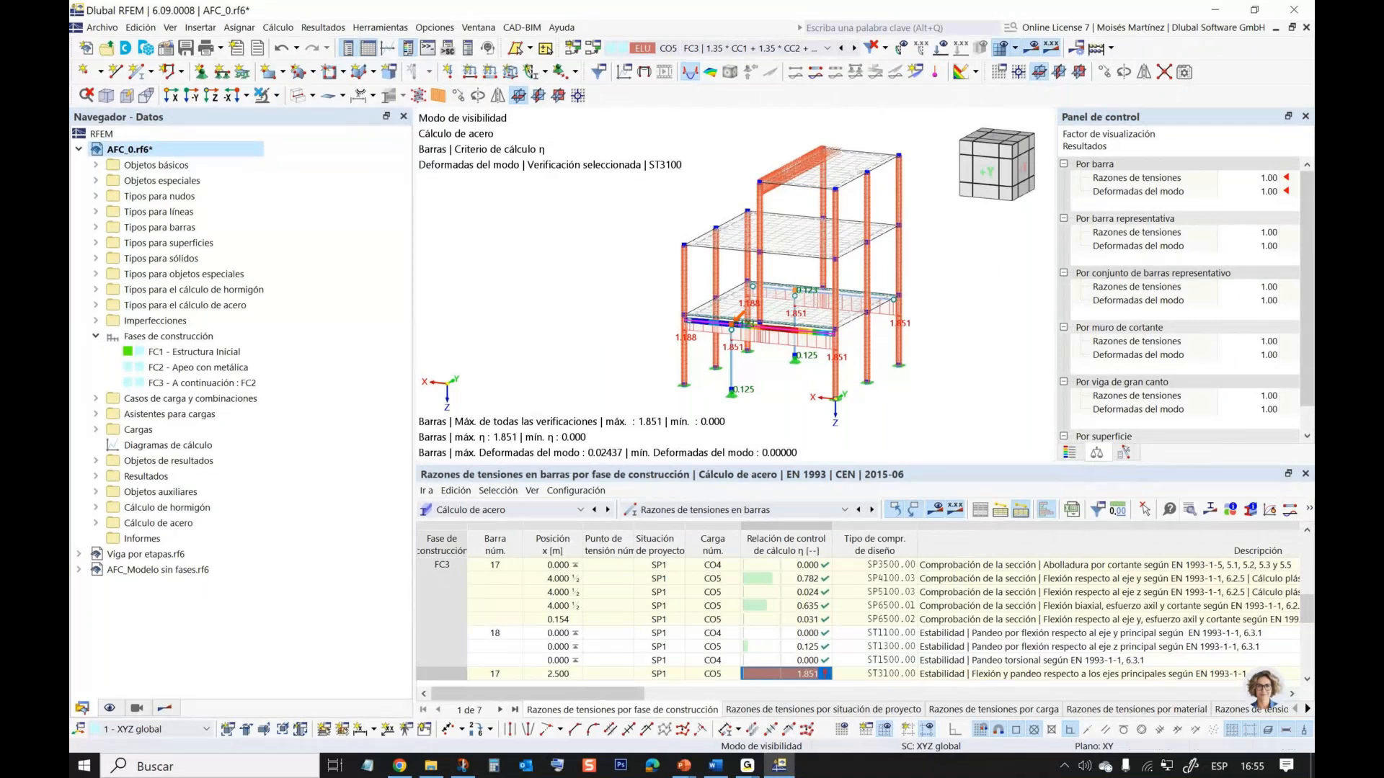
key(alt+Tab)
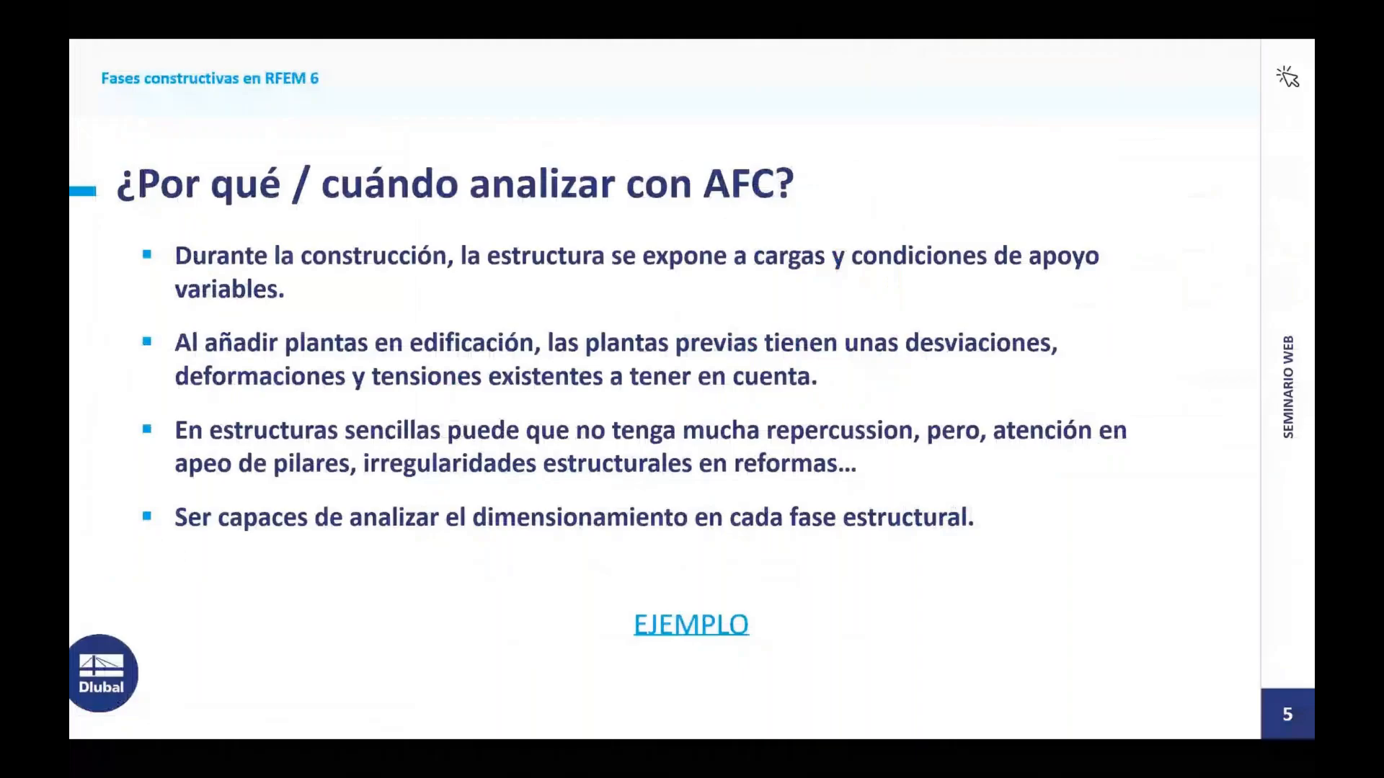
key(alt+Tab)
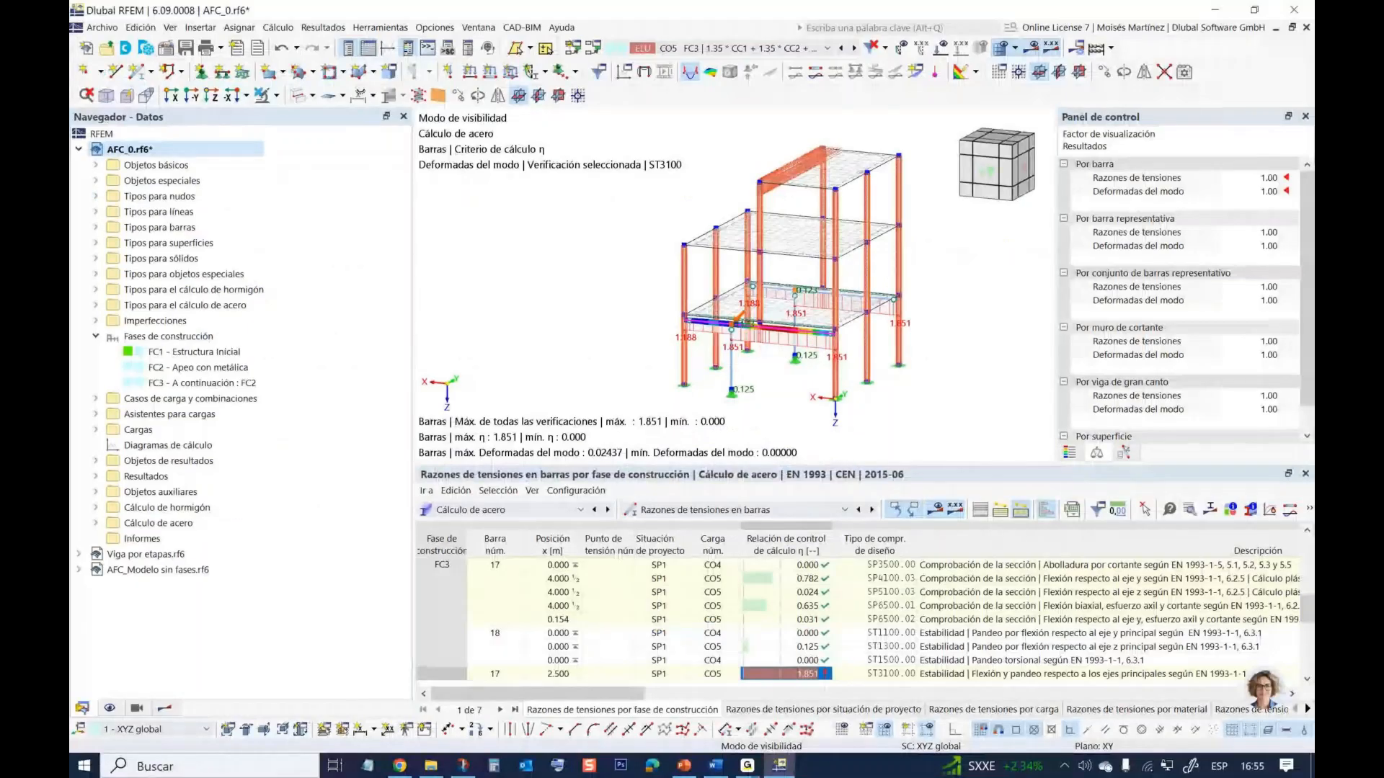
key(alt+Tab)
click(210, 19)
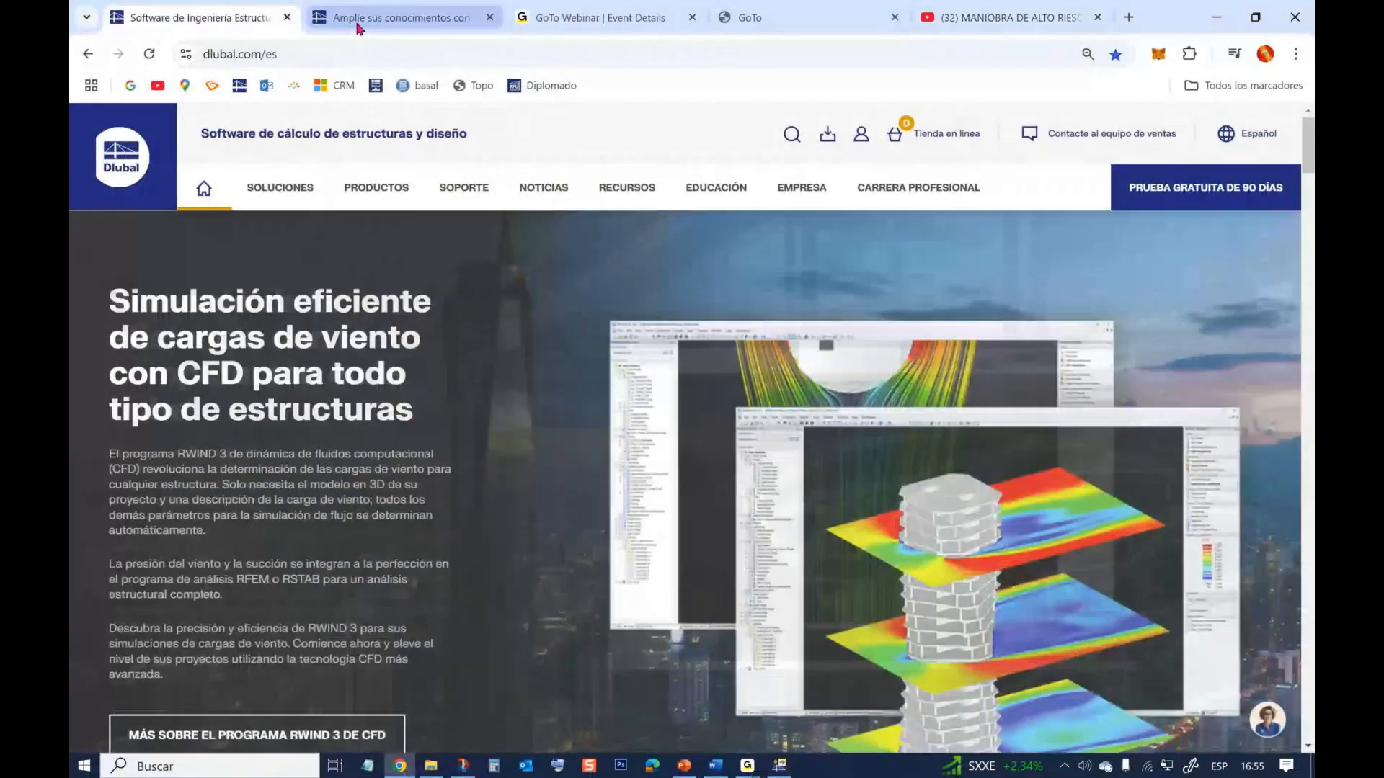
- Switch back to RFEM and examine the mode shape of member 17 close up from the other side of the building
key(alt+Tab)
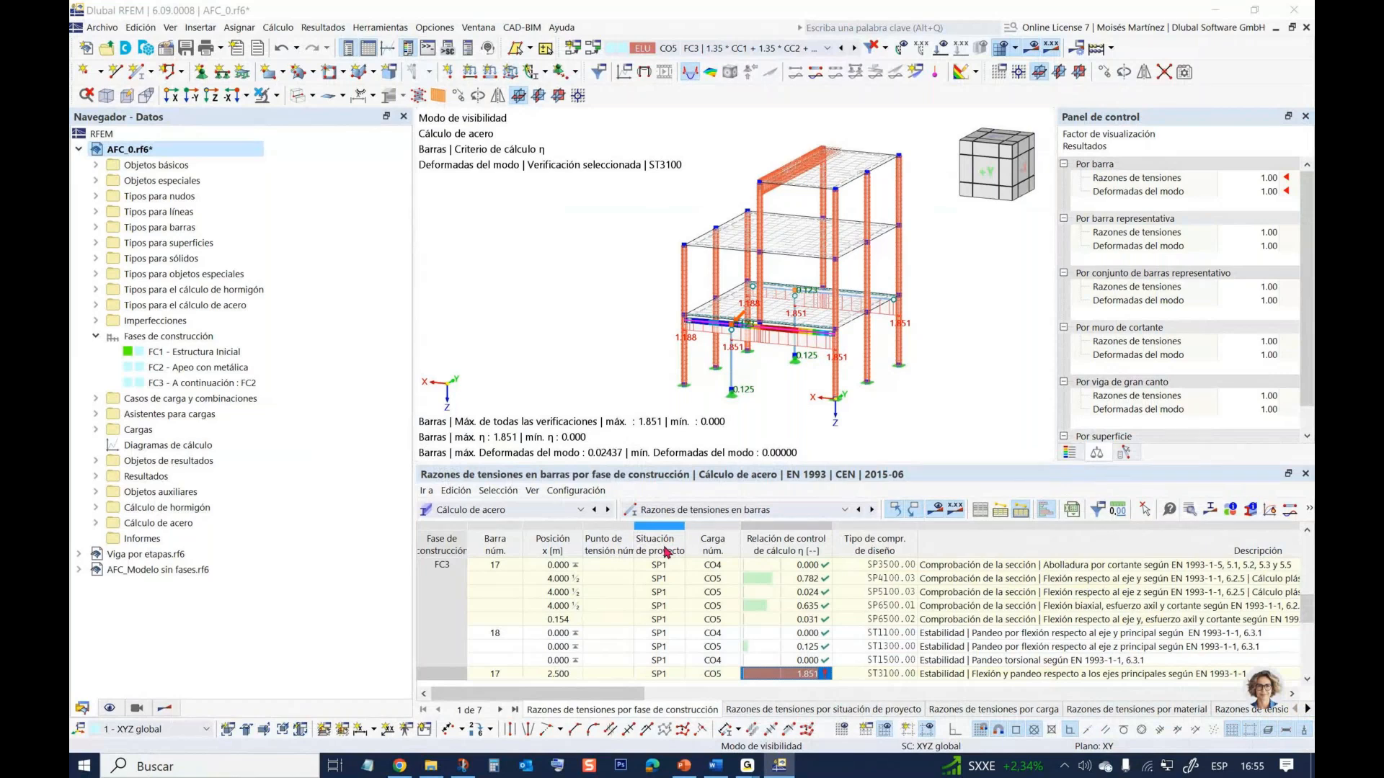
ctrl+middle_drag(650, 348, 835, 421)
scroll(890, 331, up, 4)
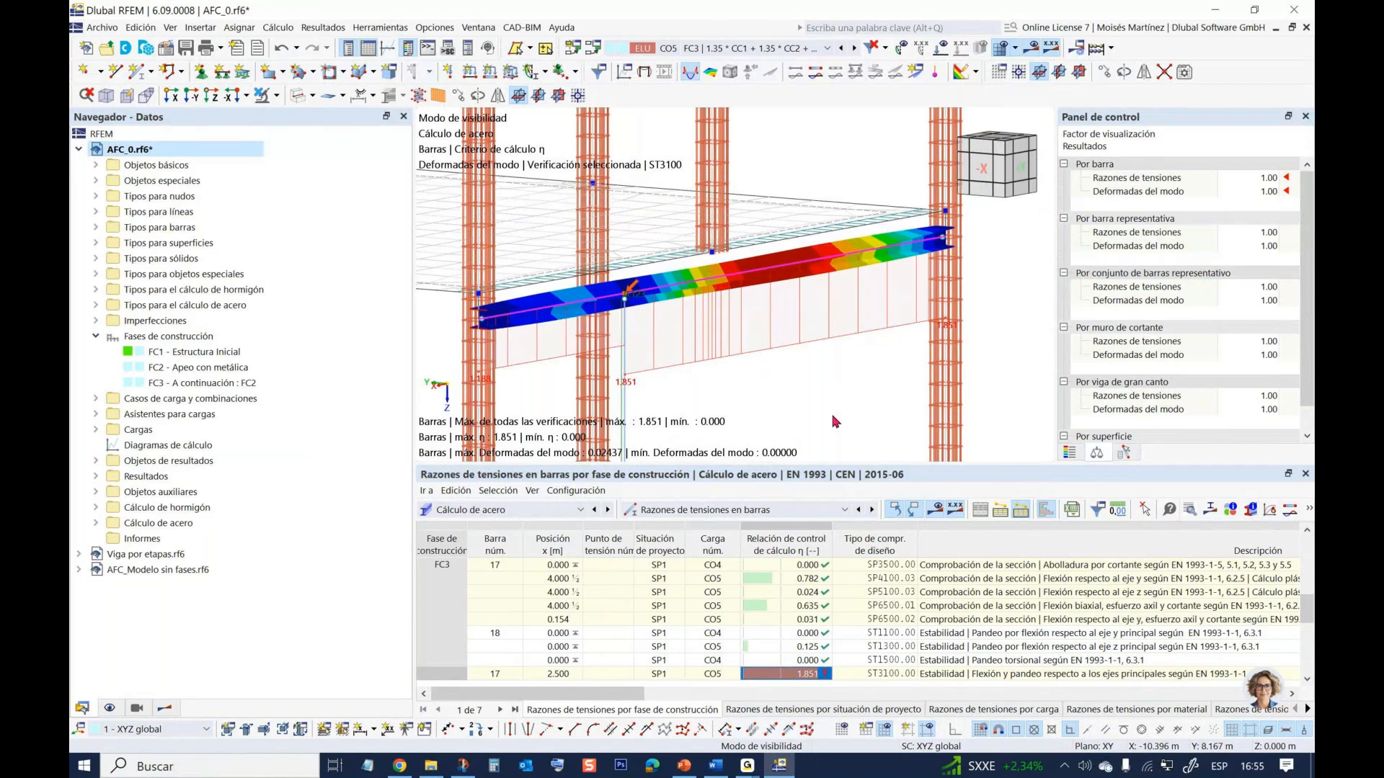
- Switch to Chrome and open the Seminarios web page from the news section of the Dlubal website
click(399, 766)
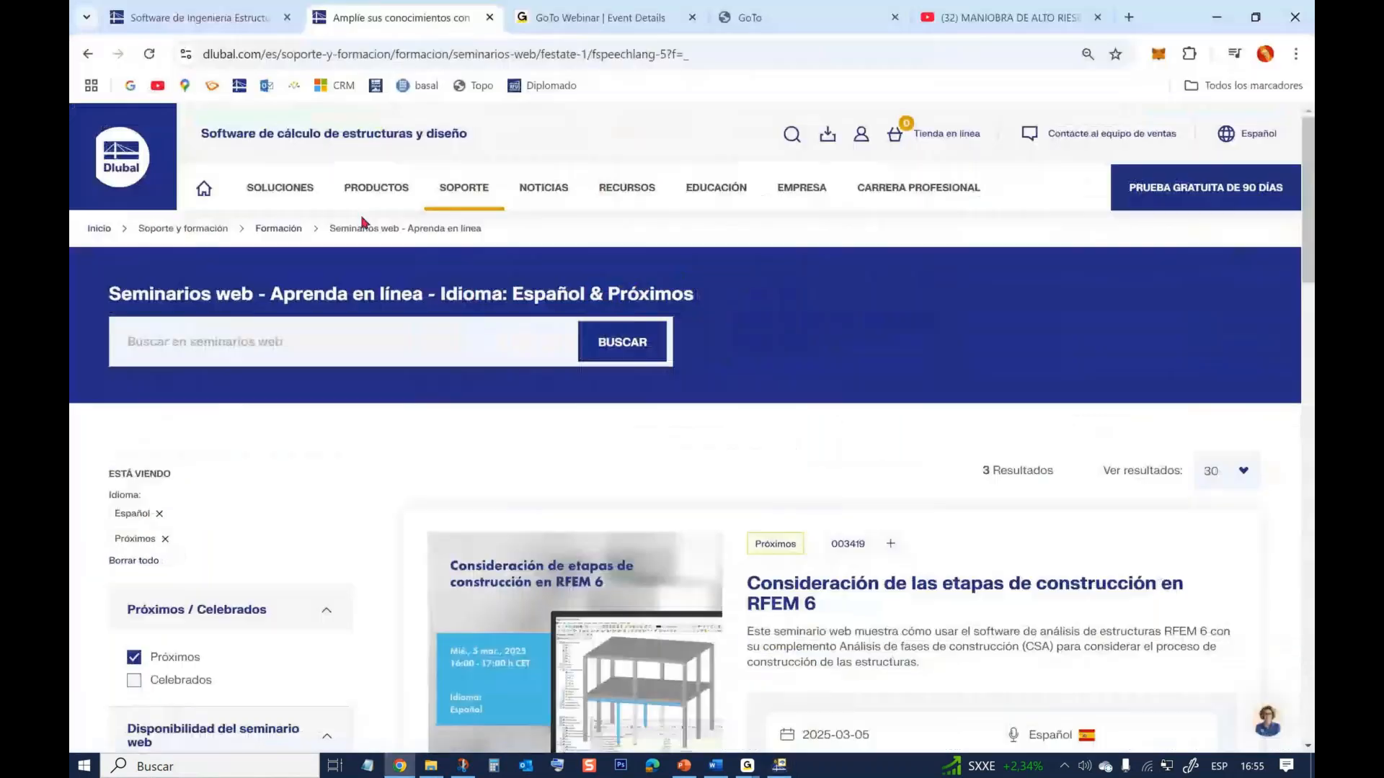
click(198, 17)
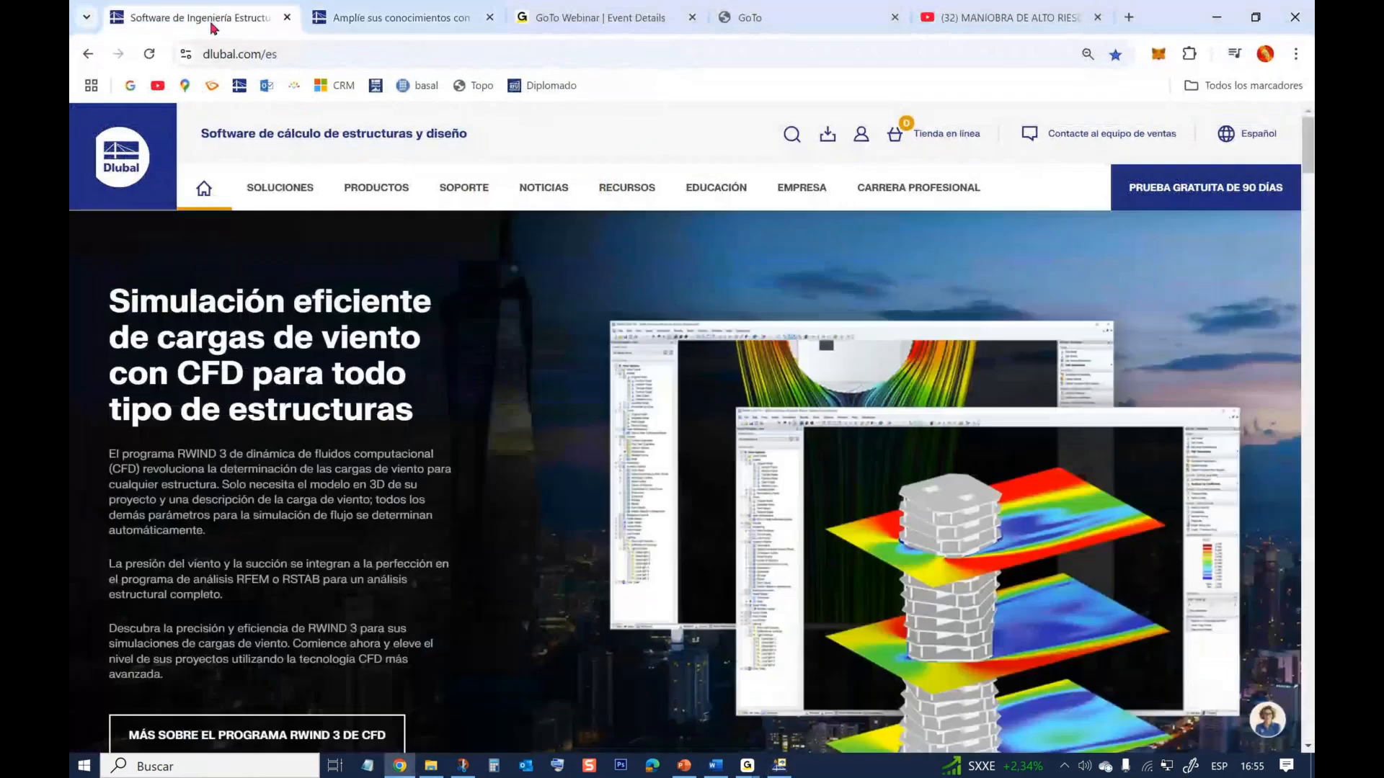
click(547, 186)
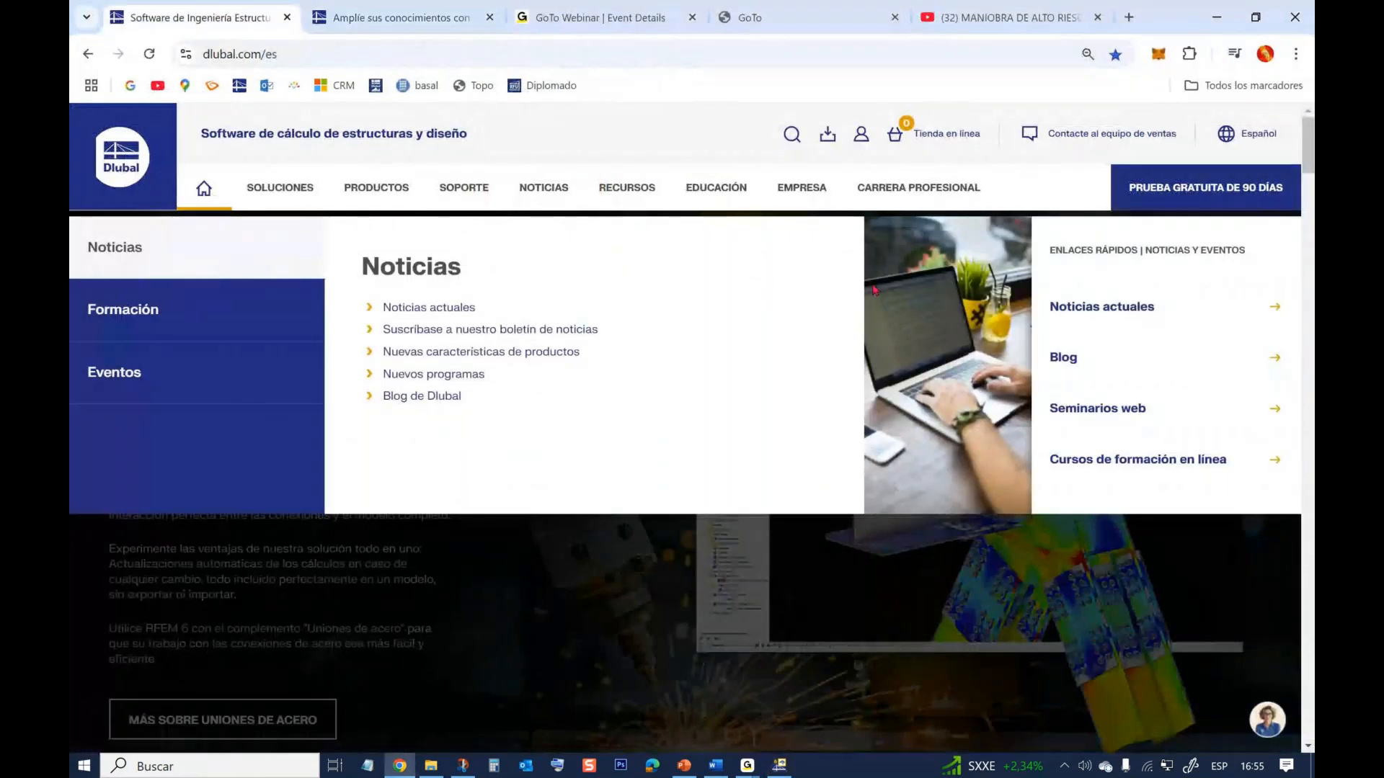
click(1086, 408)
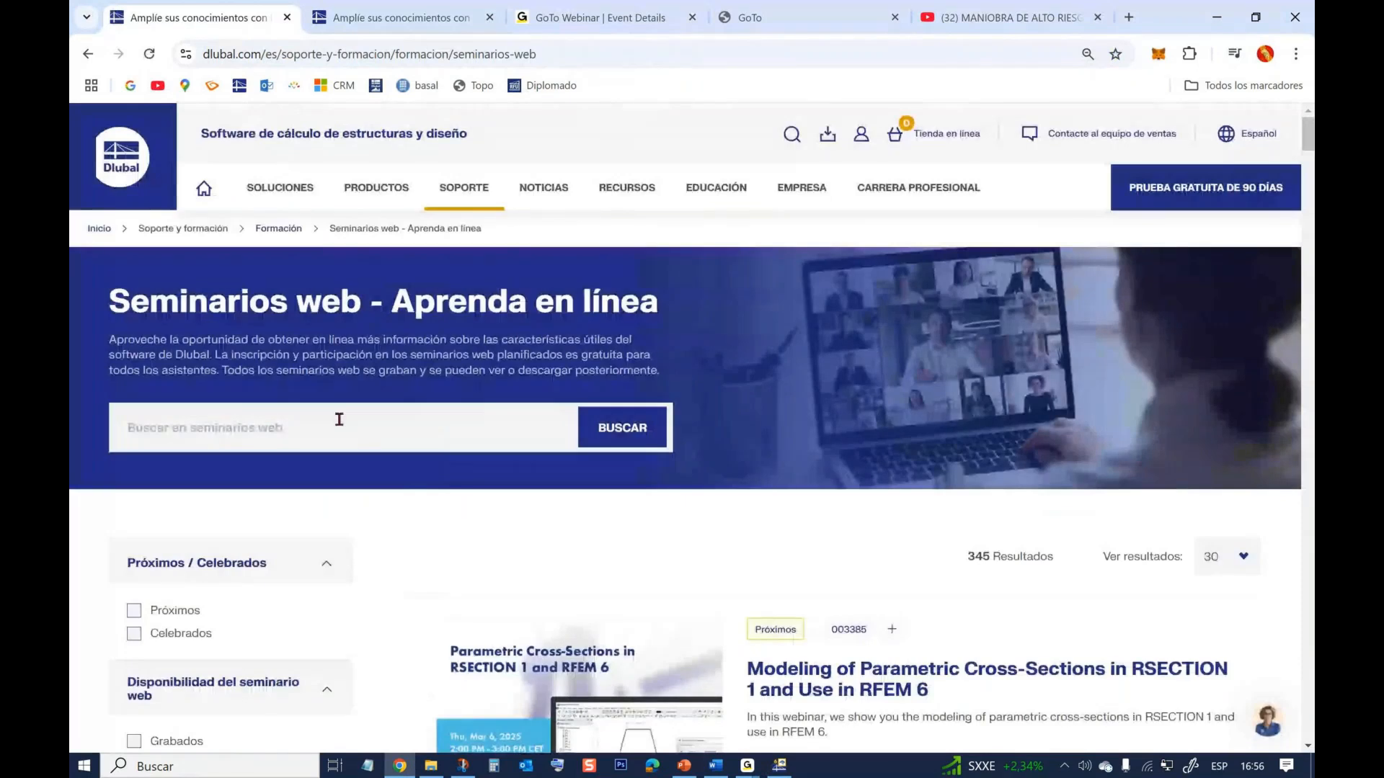
- Filter the webinar list to Próximos events in the Español language
scroll(339, 419, down, 2)
click(134, 440)
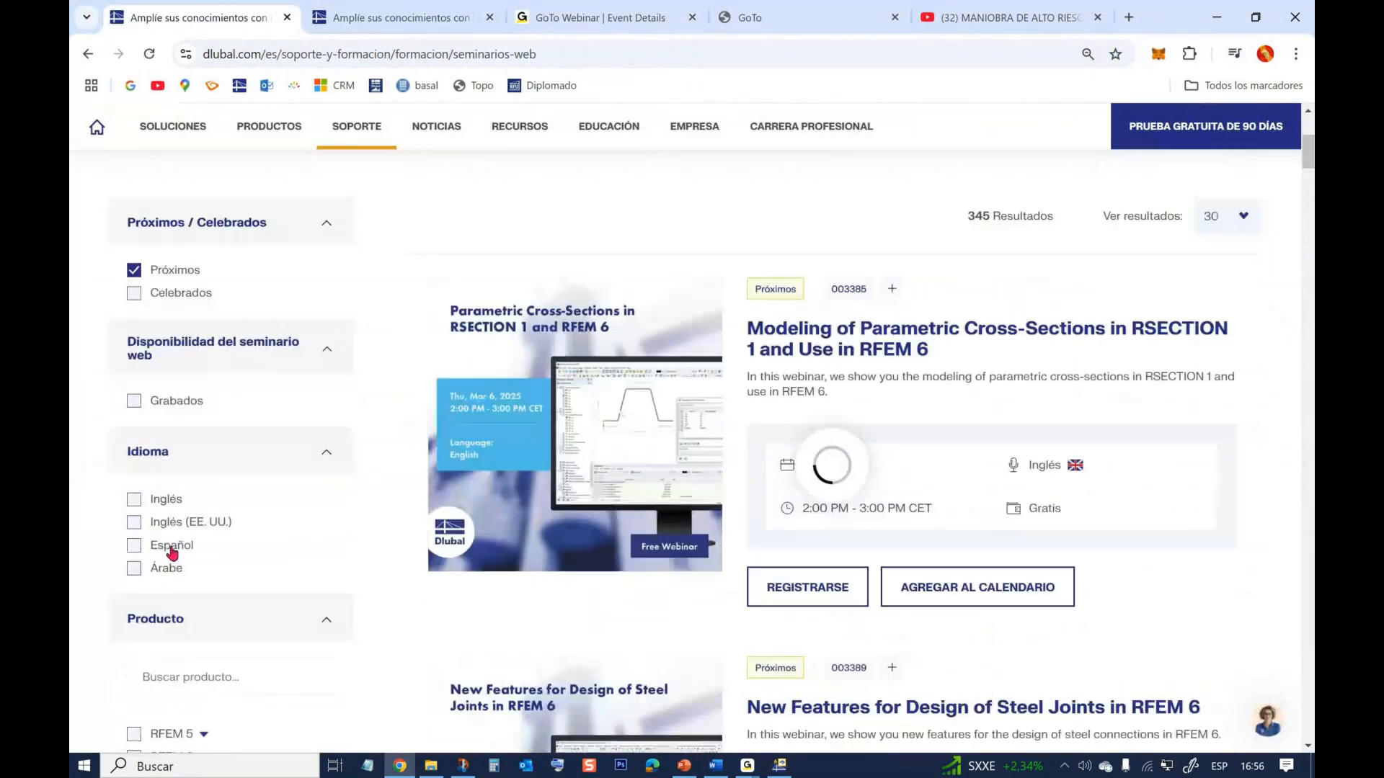
click(134, 551)
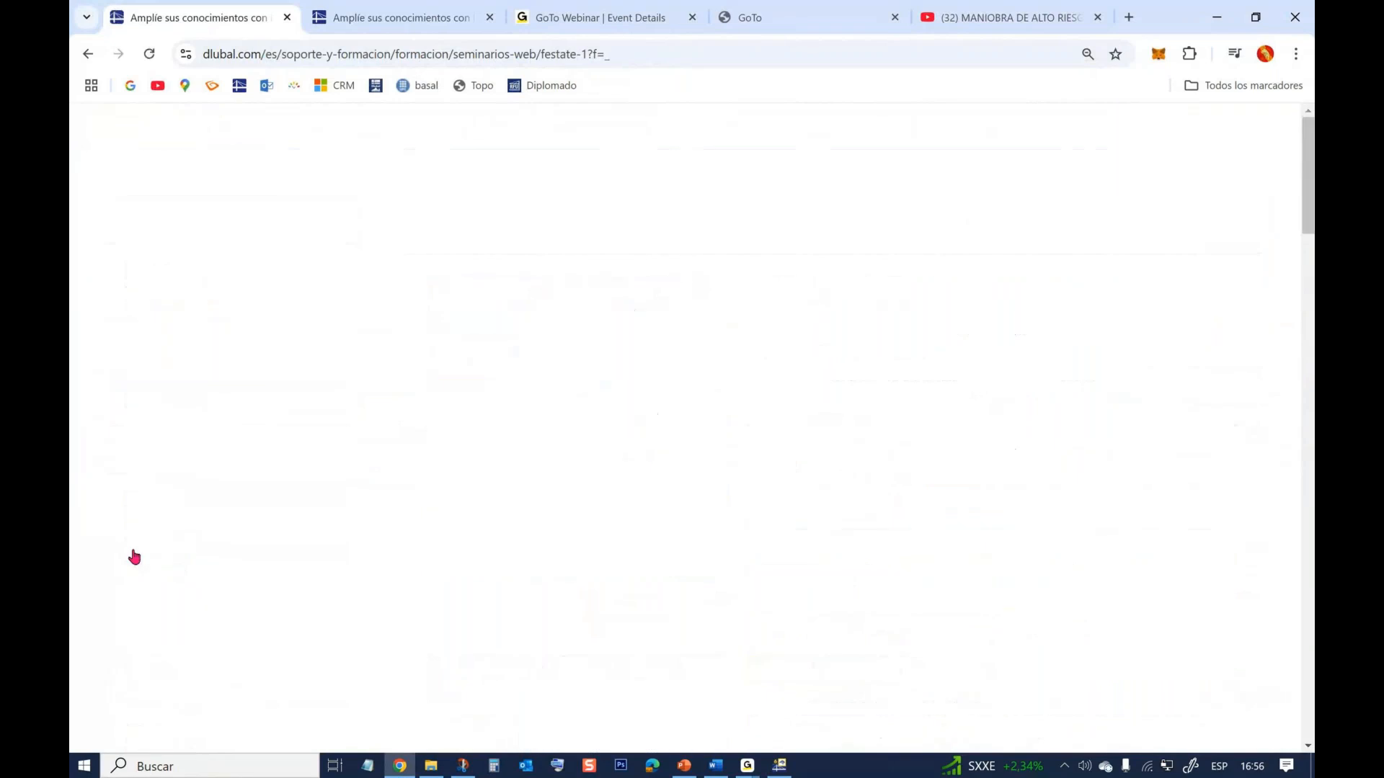
- Examine the upcoming webinars, especially the Spanish ones on special timber structure forms (2025-03-20) and pedestrian-induced vibrations in RFEM 6 (2025-04-03)
scroll(808, 405, down, 5)
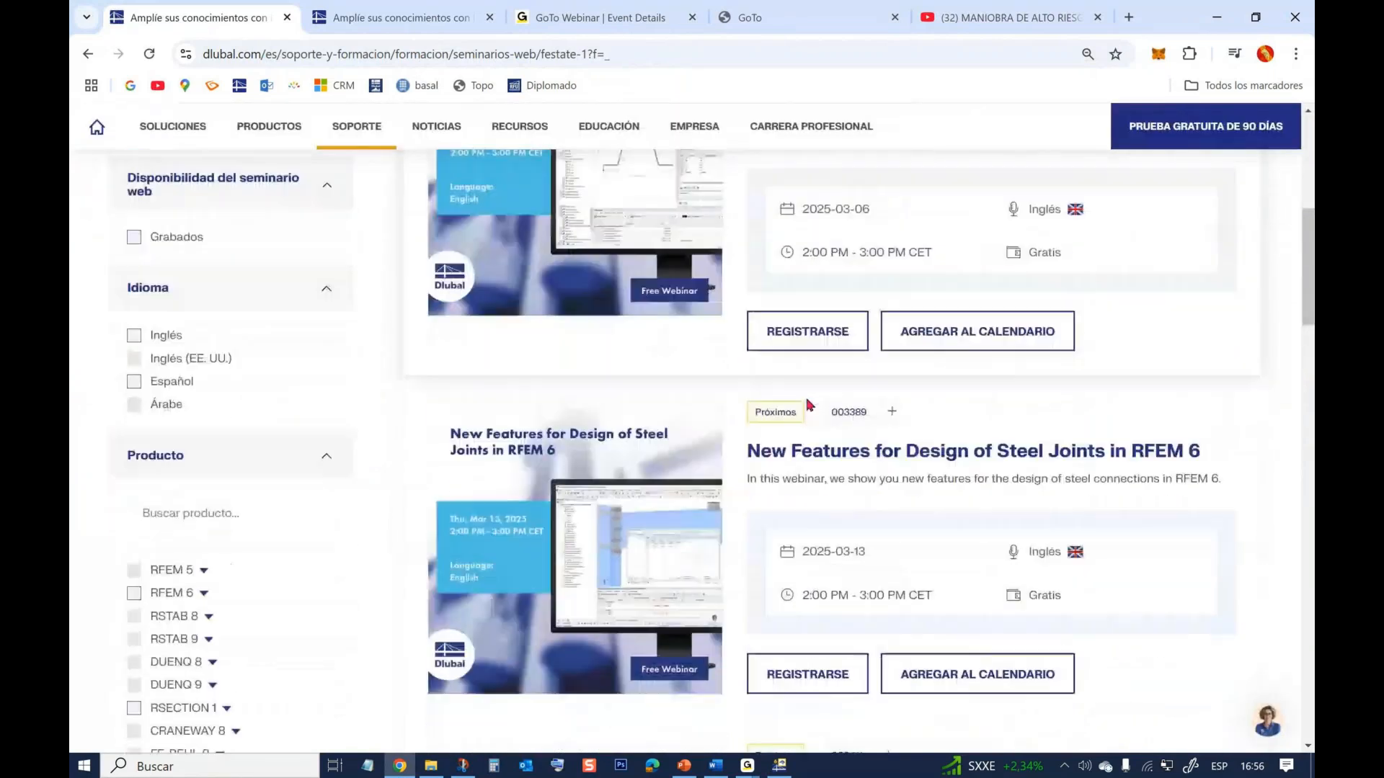
scroll(809, 405, down, 10)
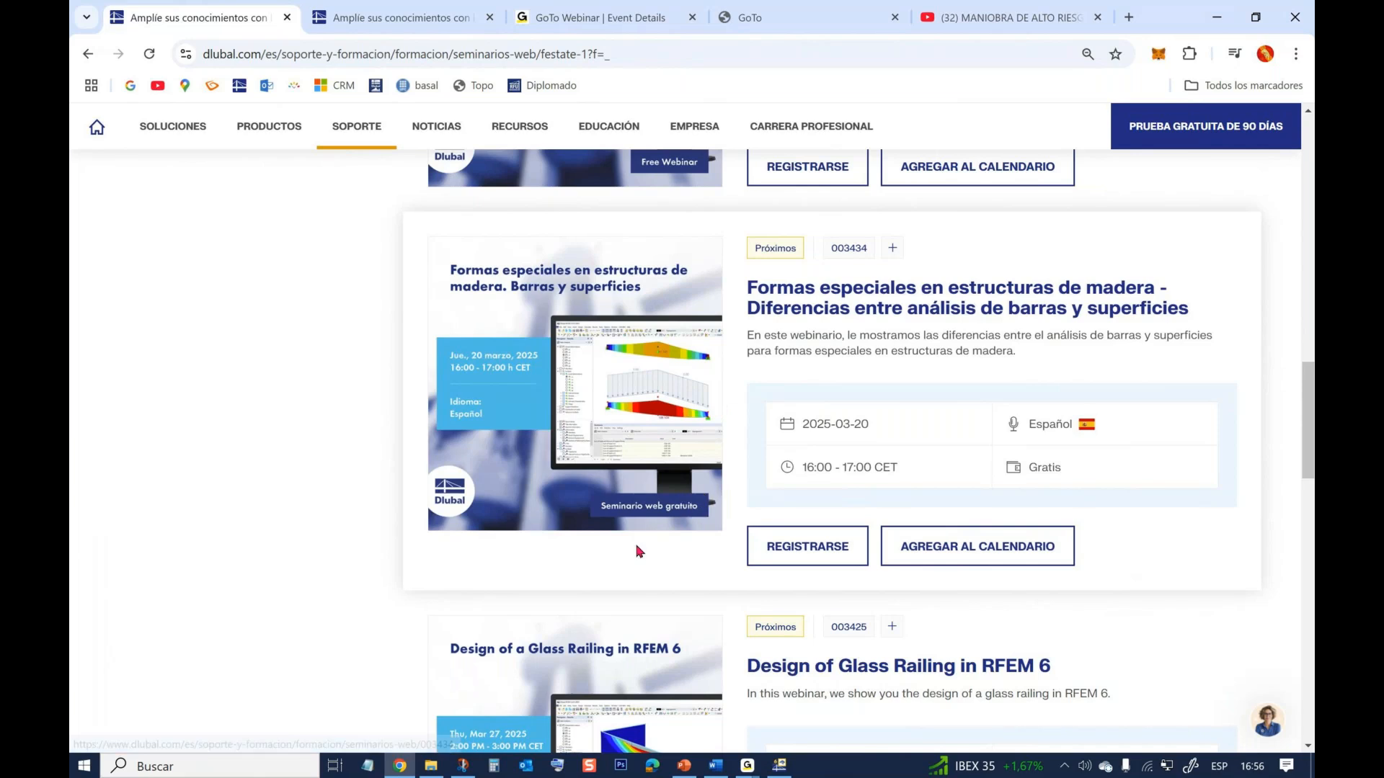
scroll(635, 513, down, 5)
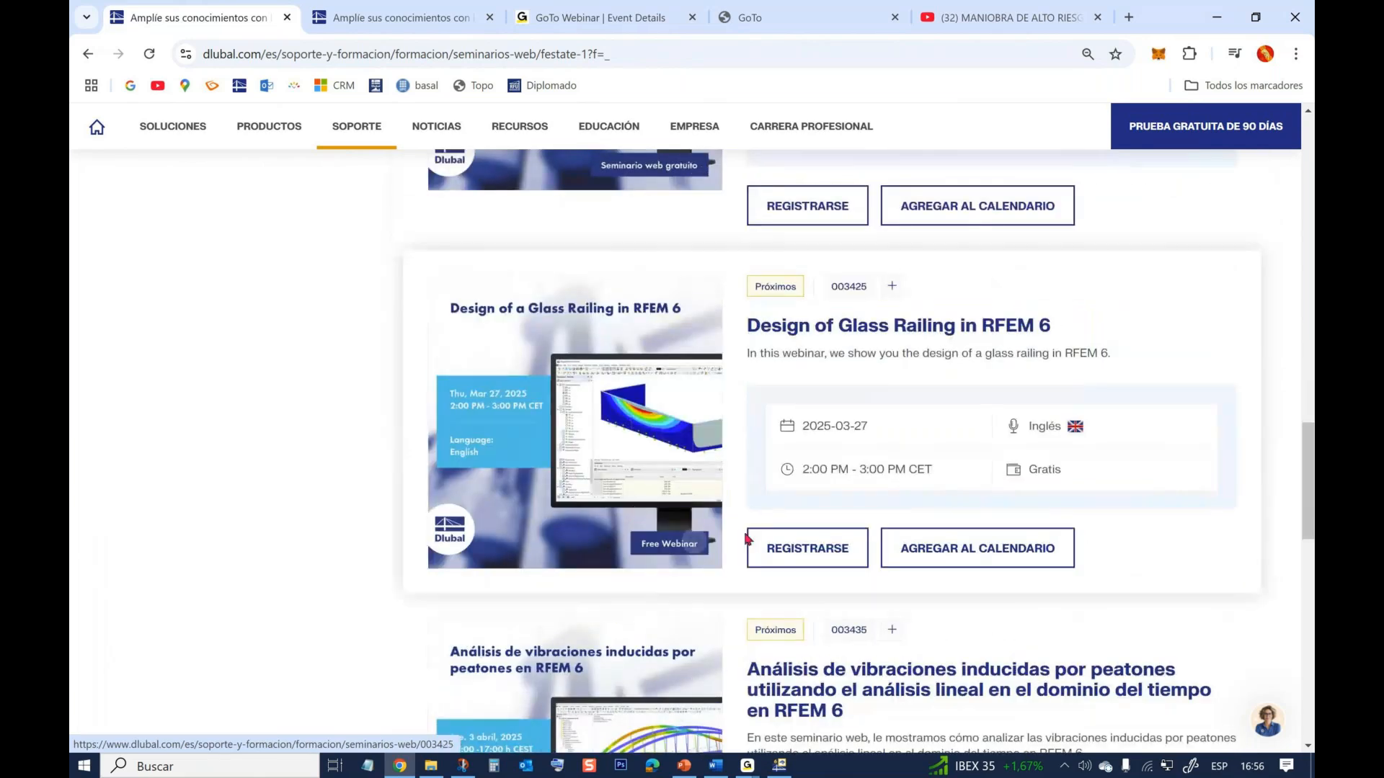
scroll(747, 538, down, 5)
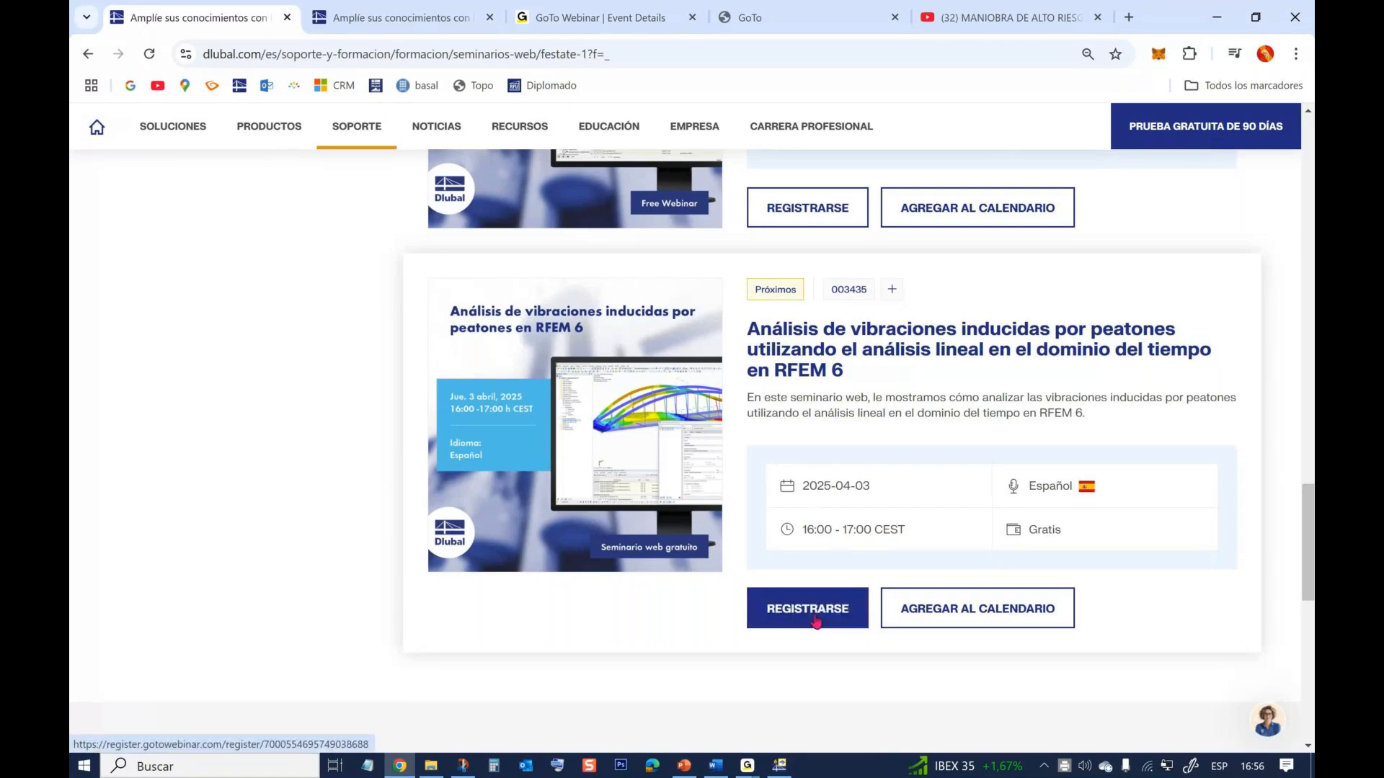
scroll(817, 621, up, 12)
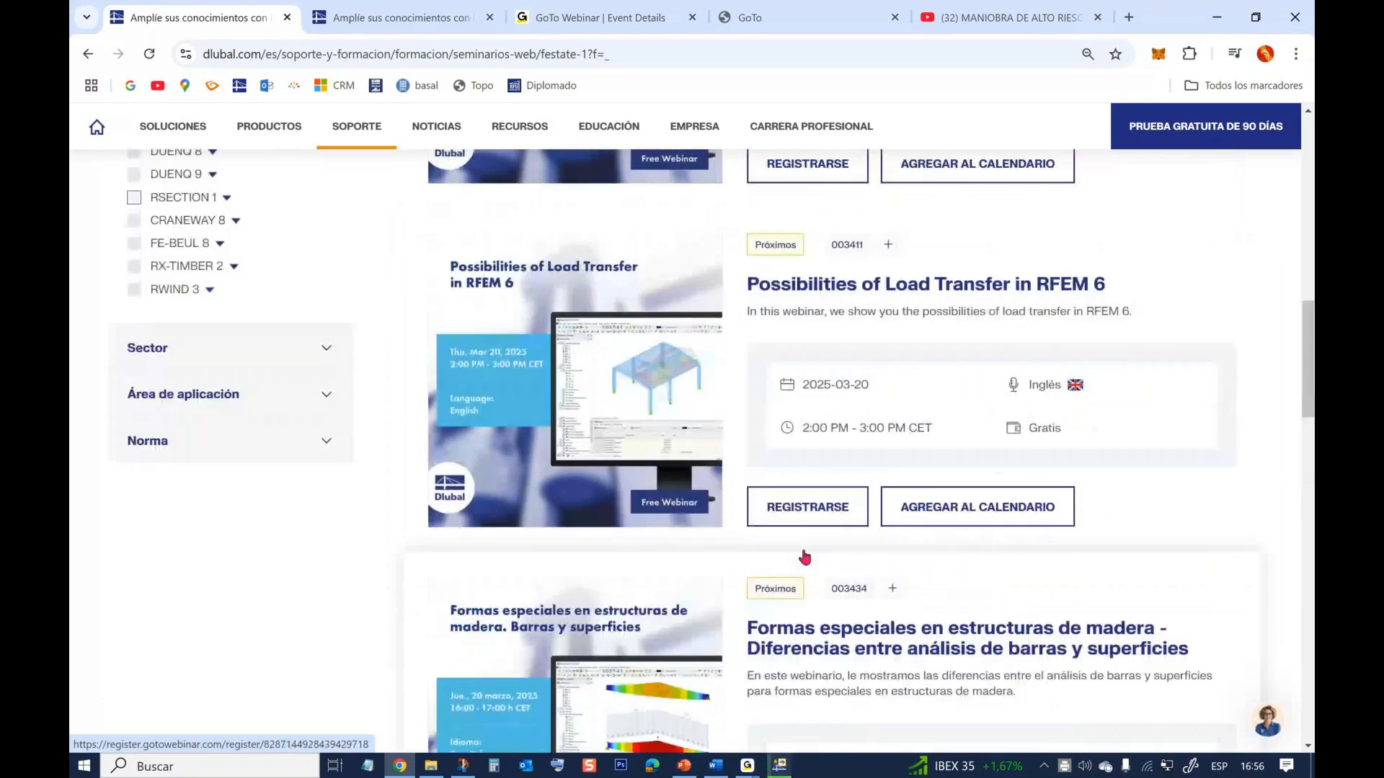
scroll(805, 557, up, 7)
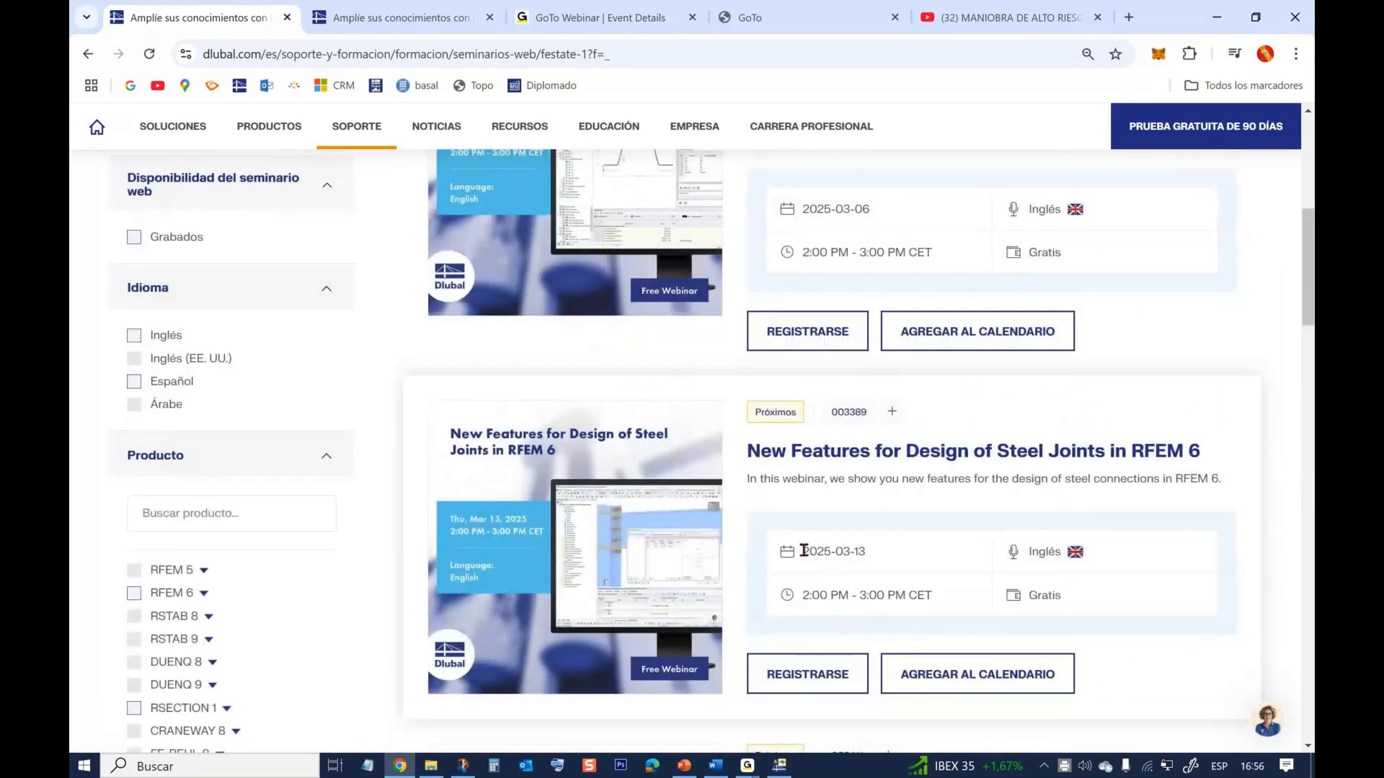
scroll(803, 550, down, 15)
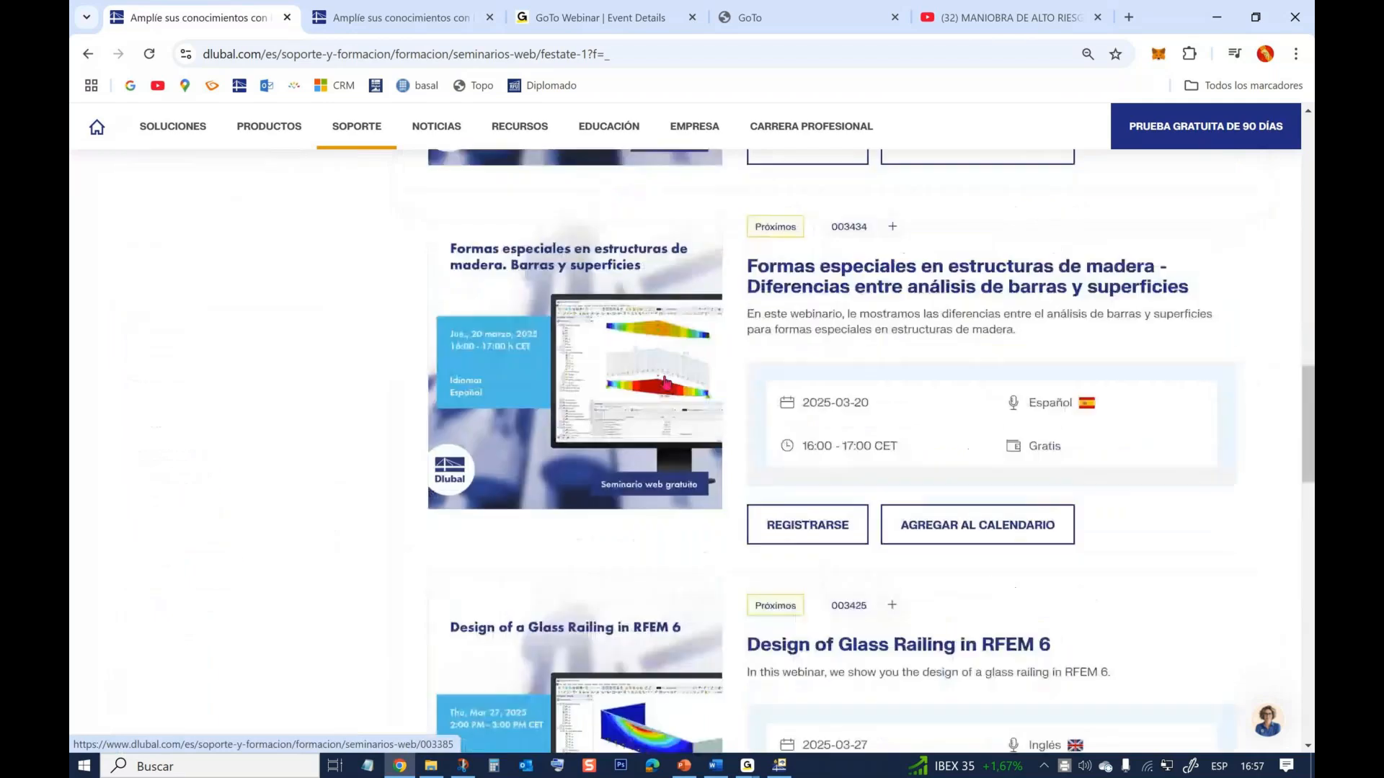
scroll(665, 381, down, 5)
scroll(665, 381, up, 10)
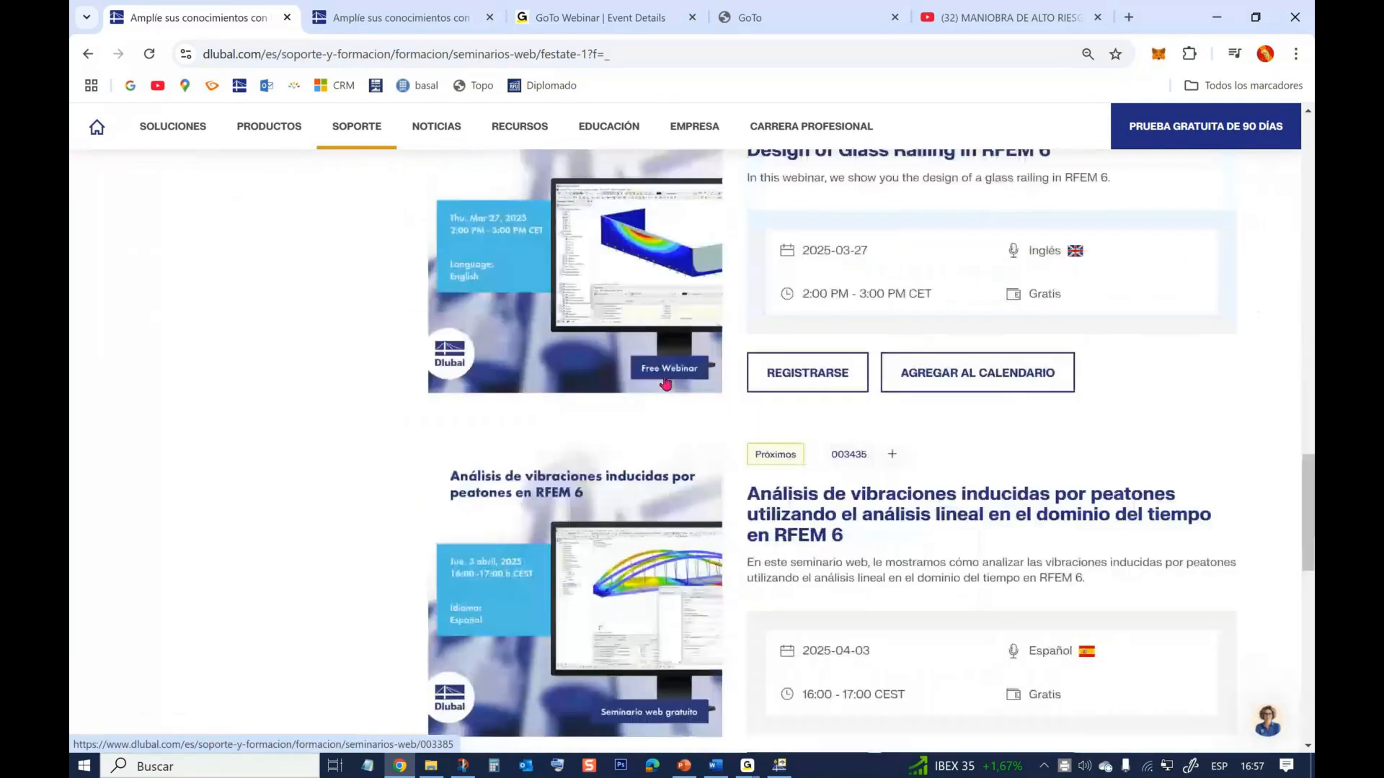
scroll(665, 382, up, 8)
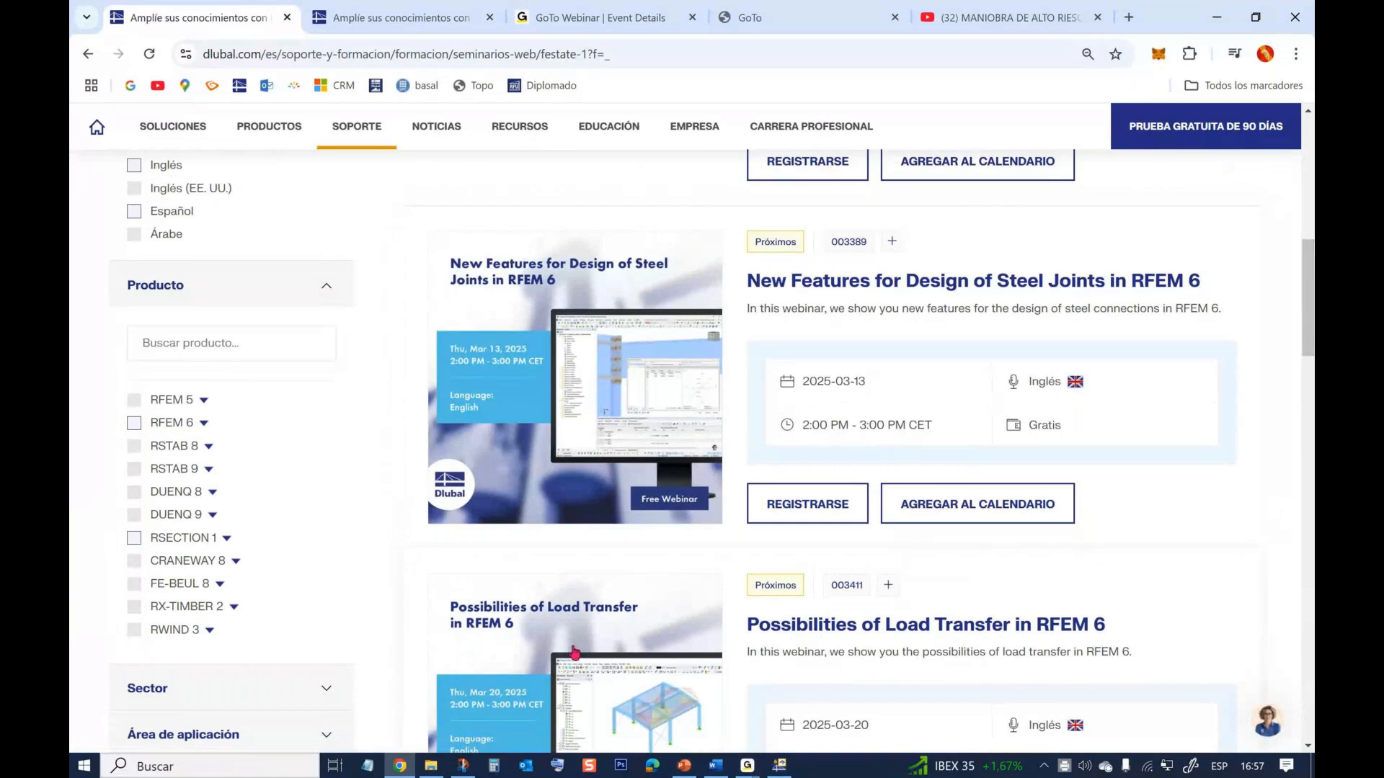
- Switch back to RFEM with the AFC_0 model and preview the open GoTo windows
click(779, 765)
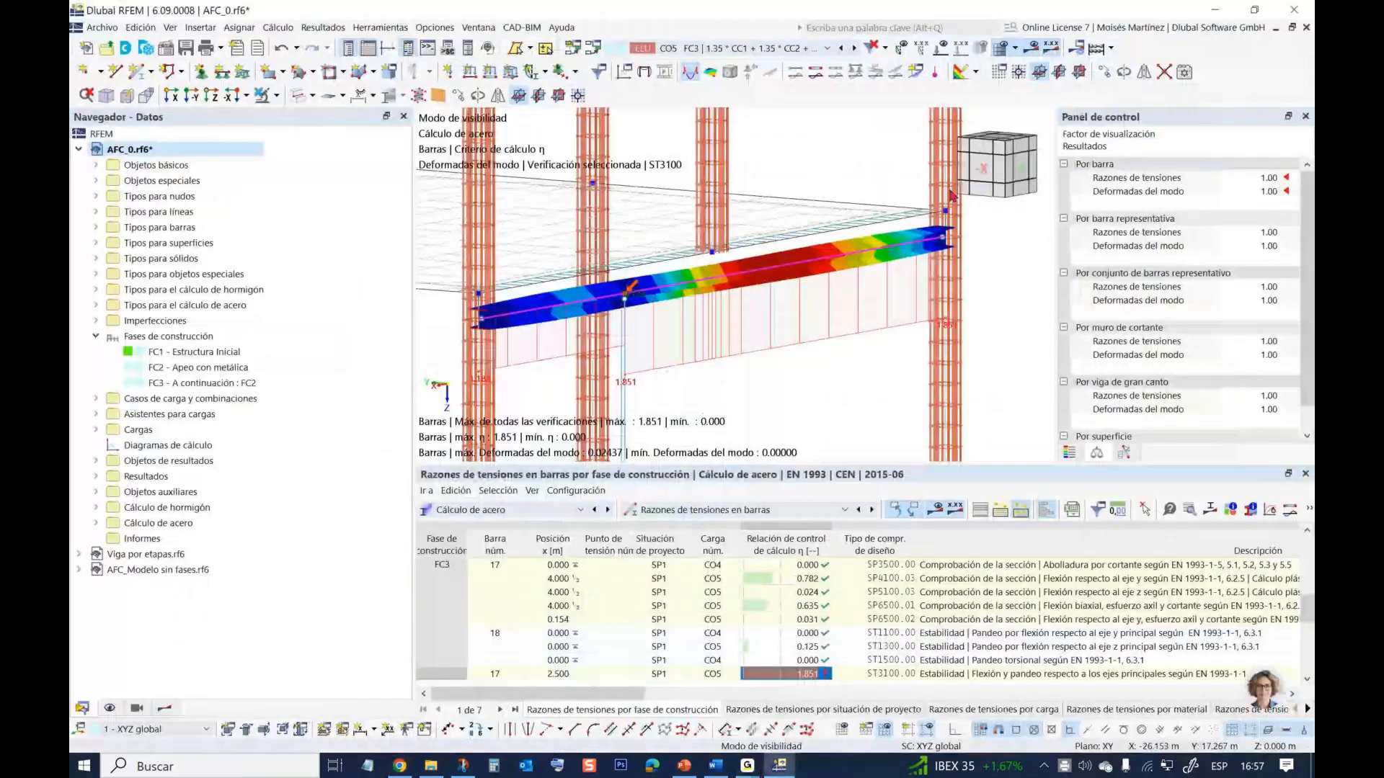
mouse_move(747, 765)
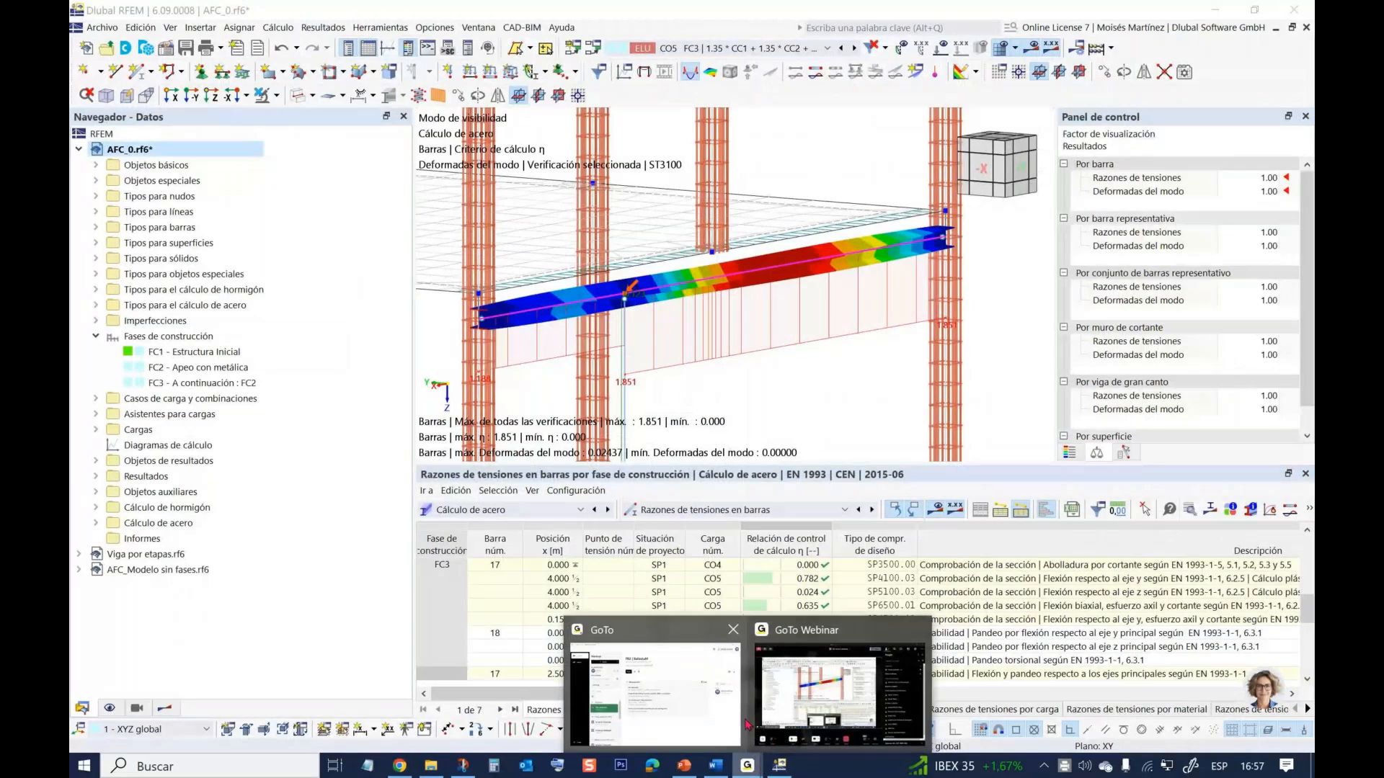